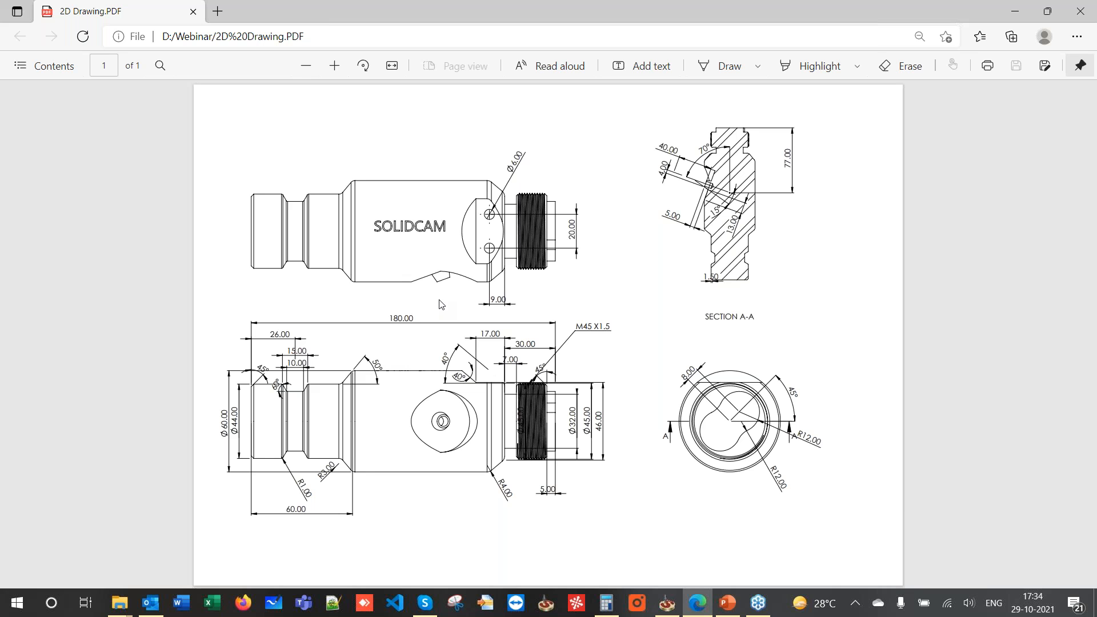
- Minimize the 2D Drawing PDF viewer to reveal the PowerPoint presentation
{"action": "left_click", "coordinate": [1013, 10]}
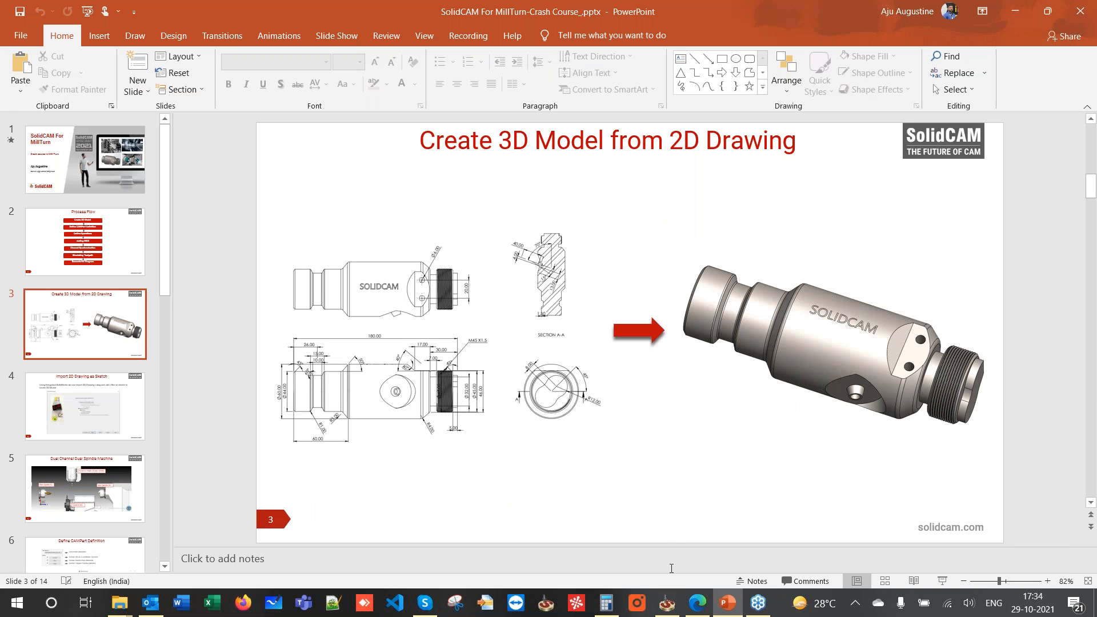
- Bring SolidCAM forward and cancel an open-file attempt without loading anything
{"action": "left_click", "coordinate": [667, 607]}
{"action": "left_click", "coordinate": [105, 12]}
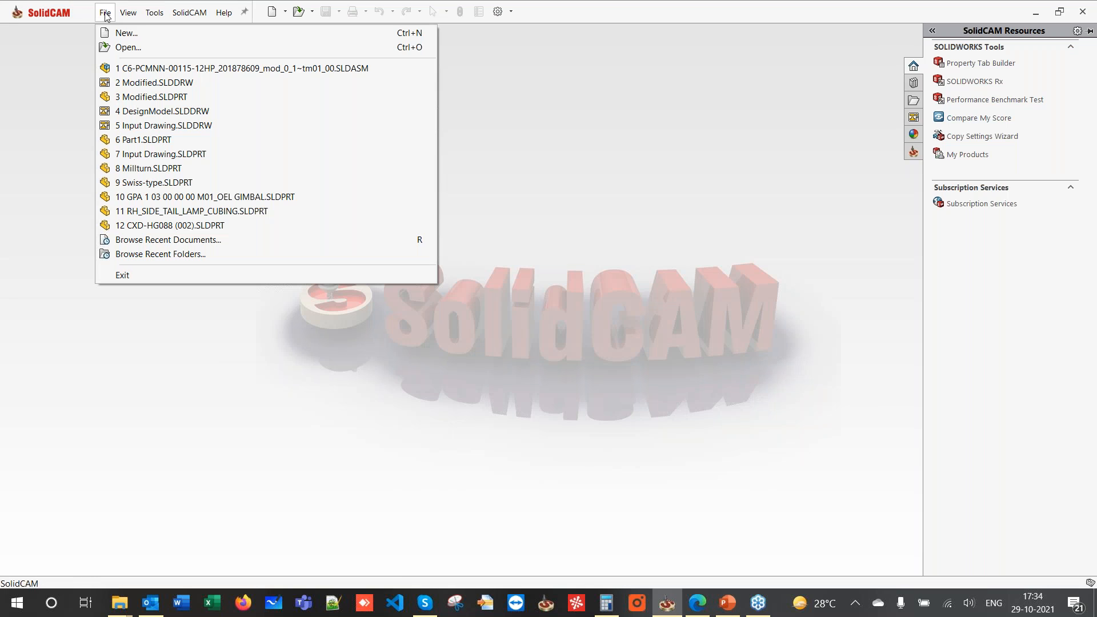
{"action": "left_click", "coordinate": [126, 47]}
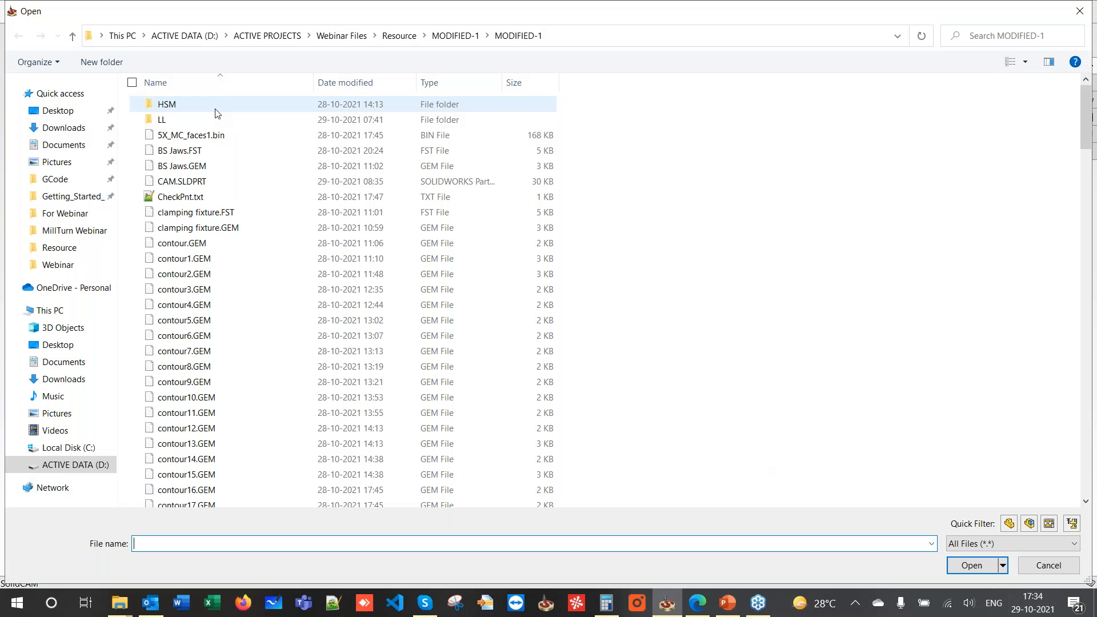
{"action": "left_click", "coordinate": [1080, 11]}
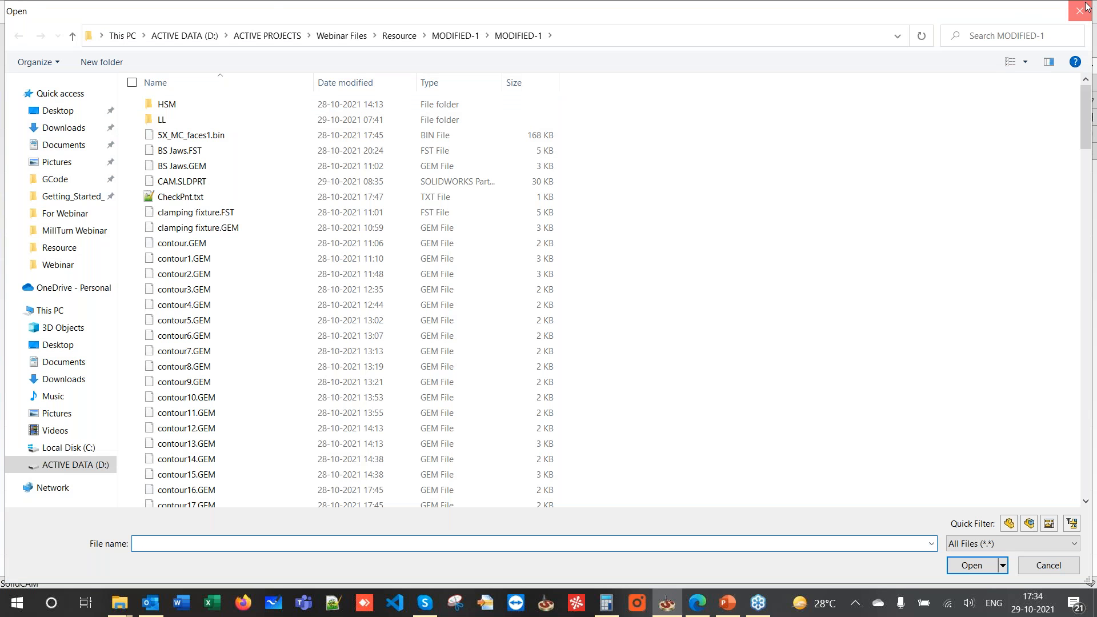
- Advance the presentation to slide 4 'Import 2D Drawing as Sketch', then return to SolidCAM
{"action": "left_click", "coordinate": [719, 602]}
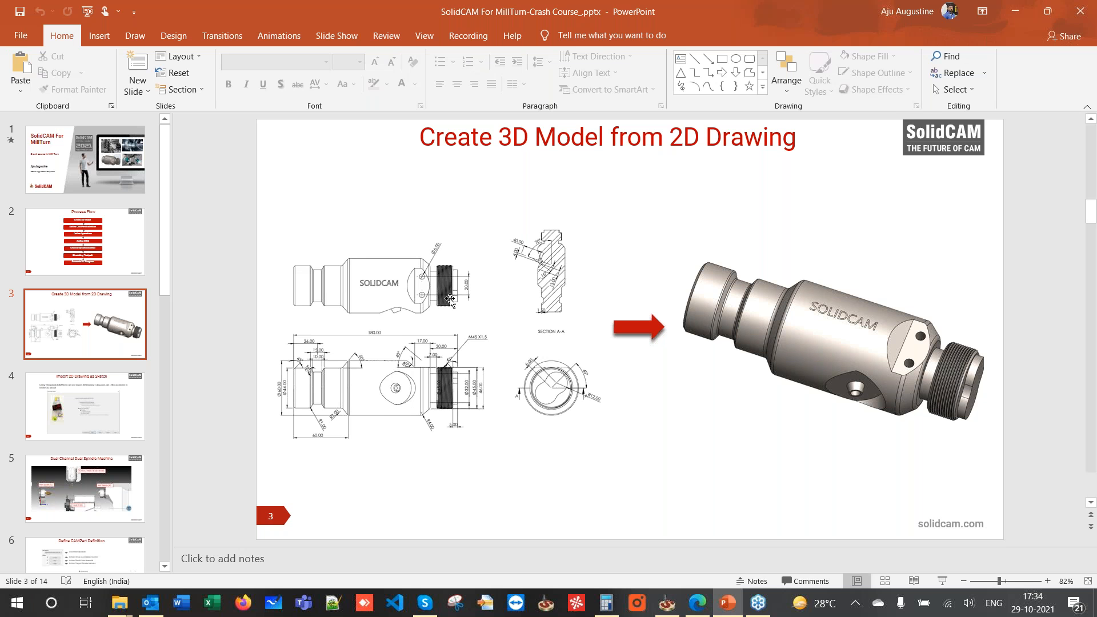
{"action": "scroll", "coordinate": [450, 300], "scroll_direction": "down", "scroll_amount": 1}
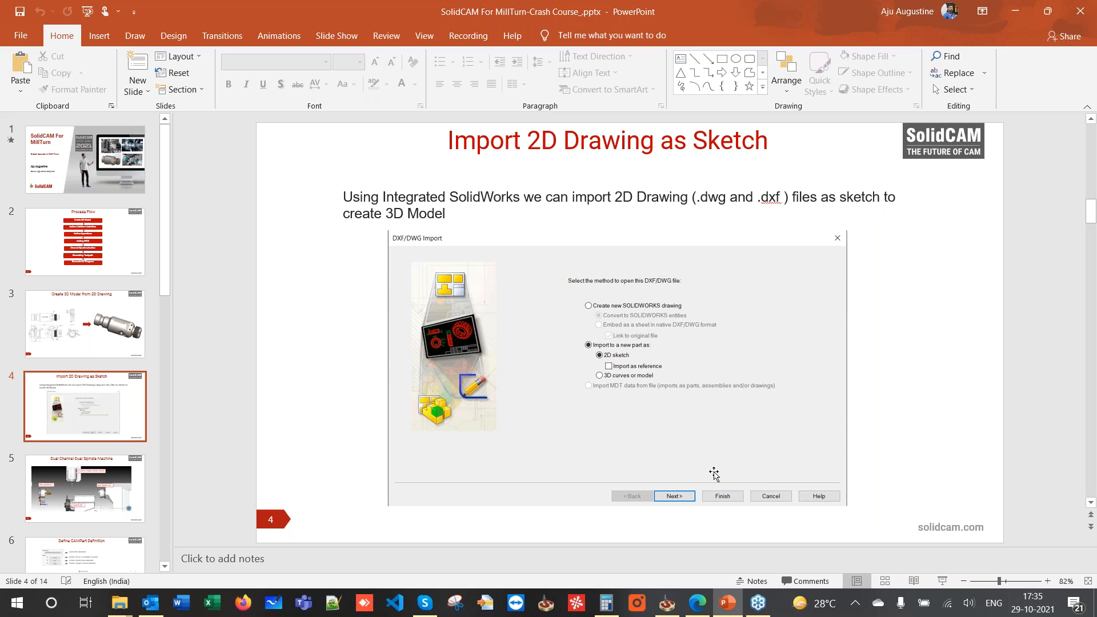
{"action": "left_click", "coordinate": [663, 609]}
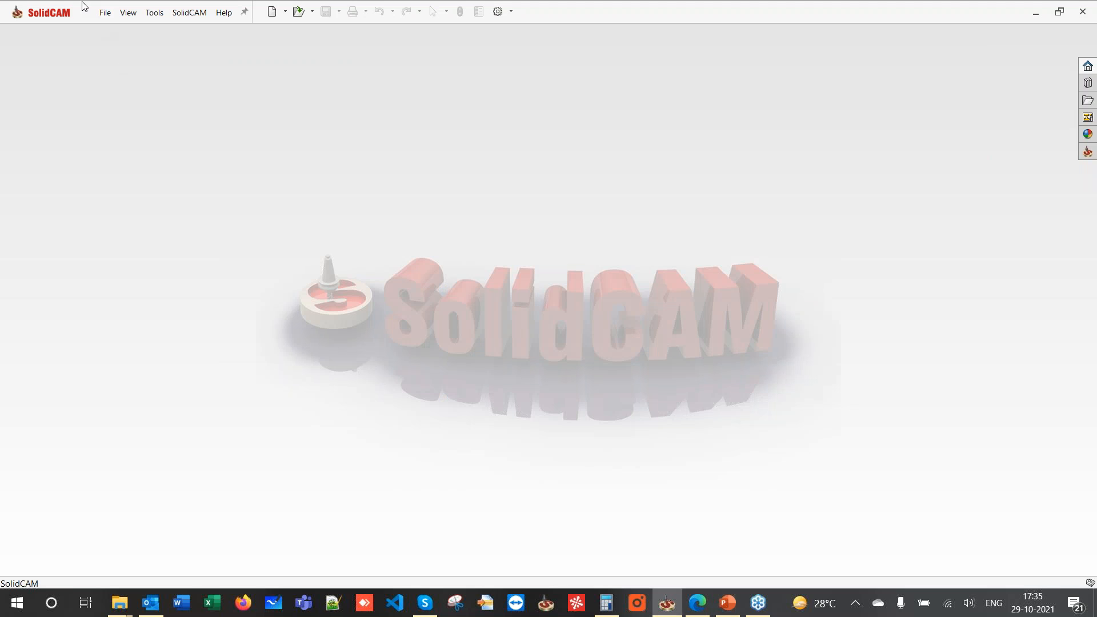
- Open Input Drawing.DWG from the D:\Webinar folder via File > Open
{"action": "left_click", "coordinate": [105, 13]}
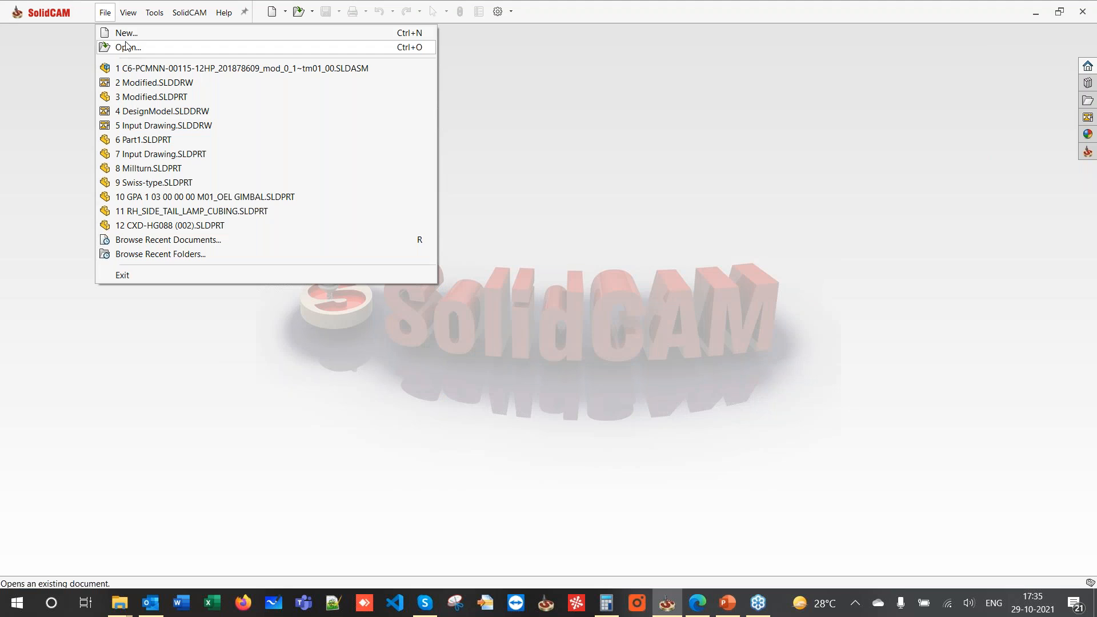
{"action": "left_click", "coordinate": [127, 47]}
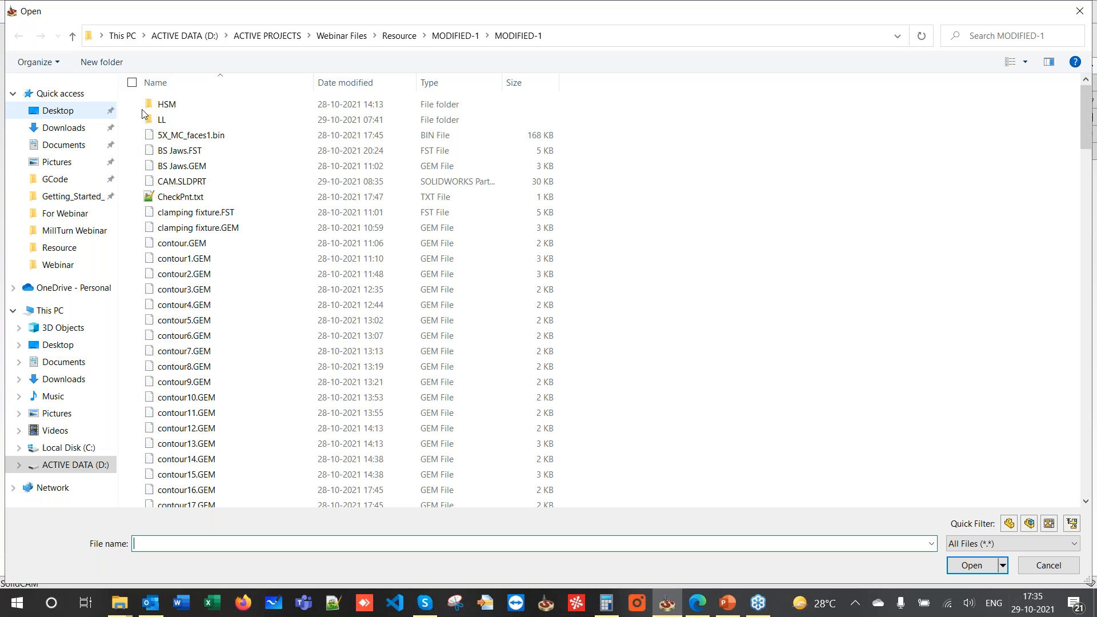
{"action": "left_click", "coordinate": [185, 36]}
{"action": "double_click", "coordinate": [181, 119]}
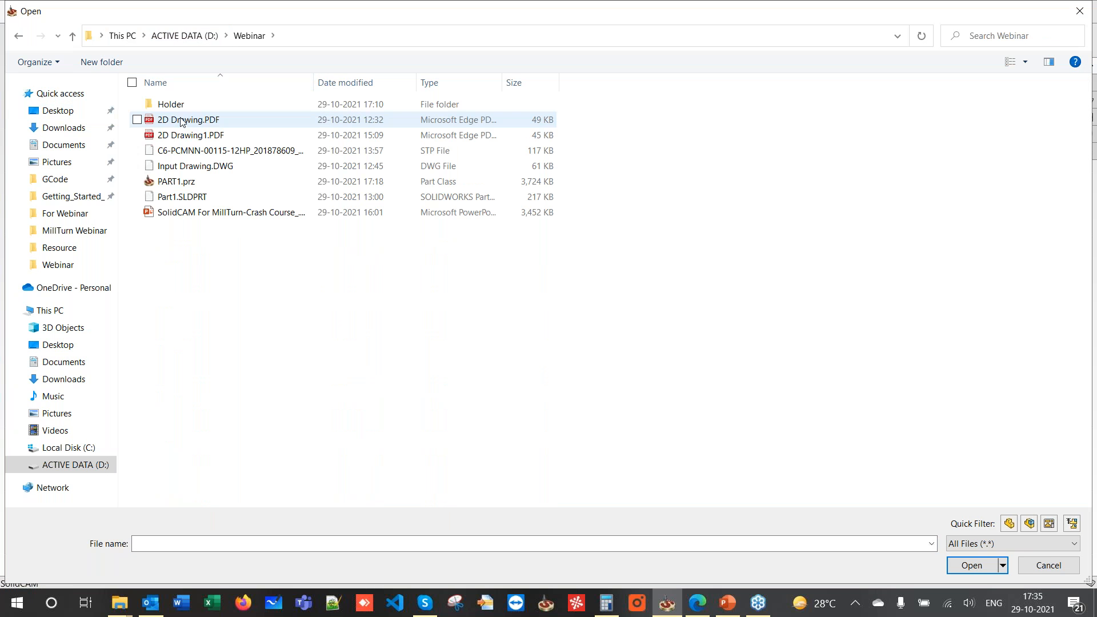
{"action": "left_click", "coordinate": [184, 169]}
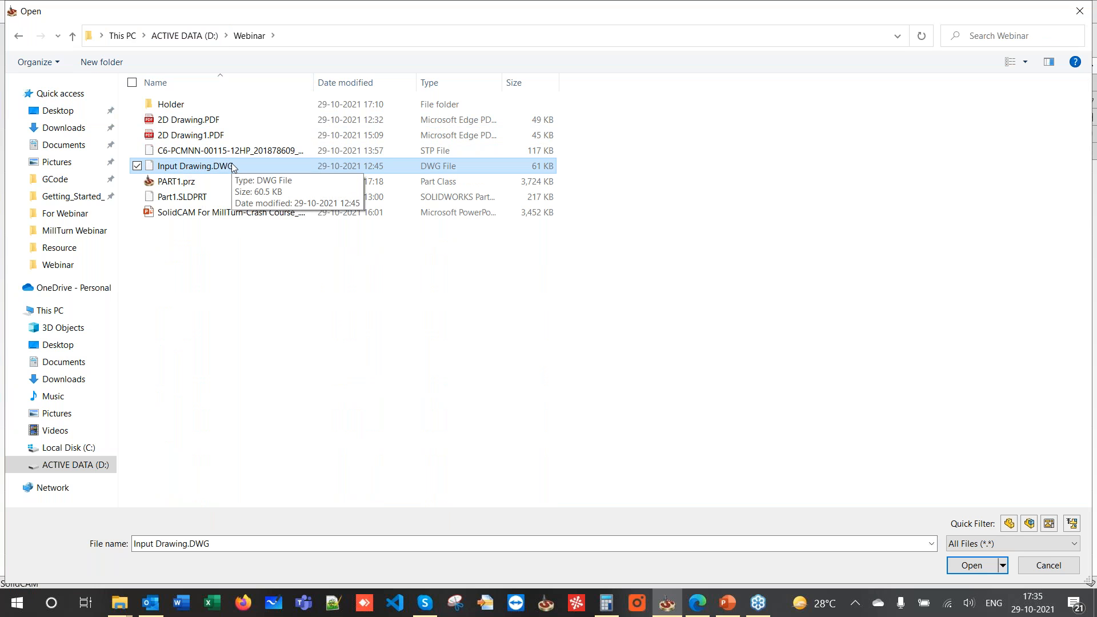
{"action": "double_click", "coordinate": [233, 166]}
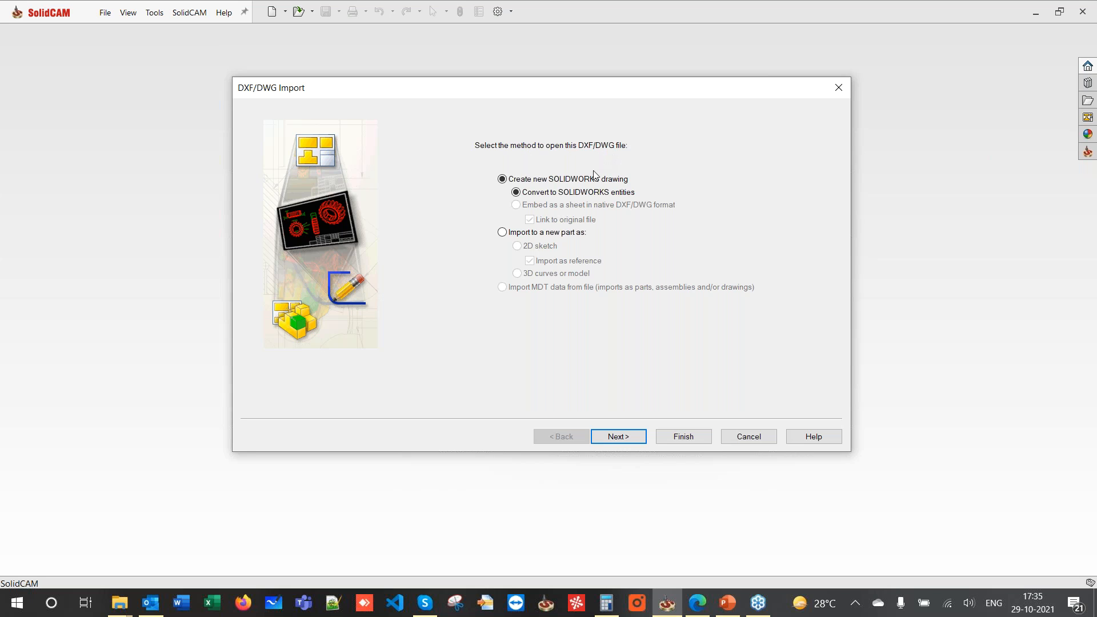
- Import the drawing into a new part as a 2D sketch with 'Import as reference' unchecked
{"action": "left_click", "coordinate": [502, 232]}
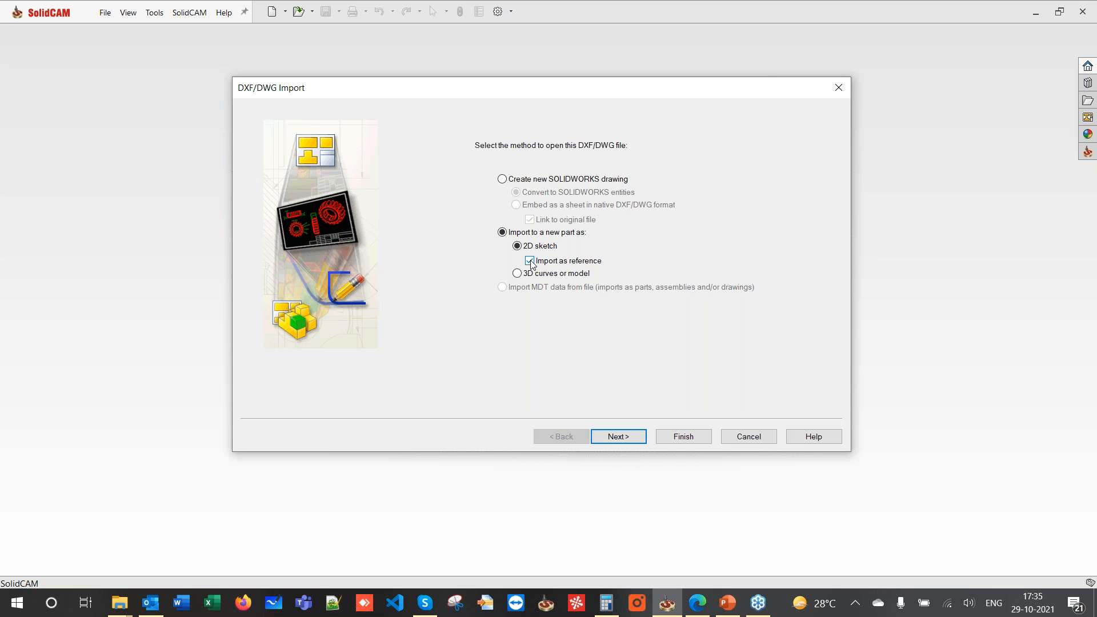
{"action": "left_click", "coordinate": [530, 261]}
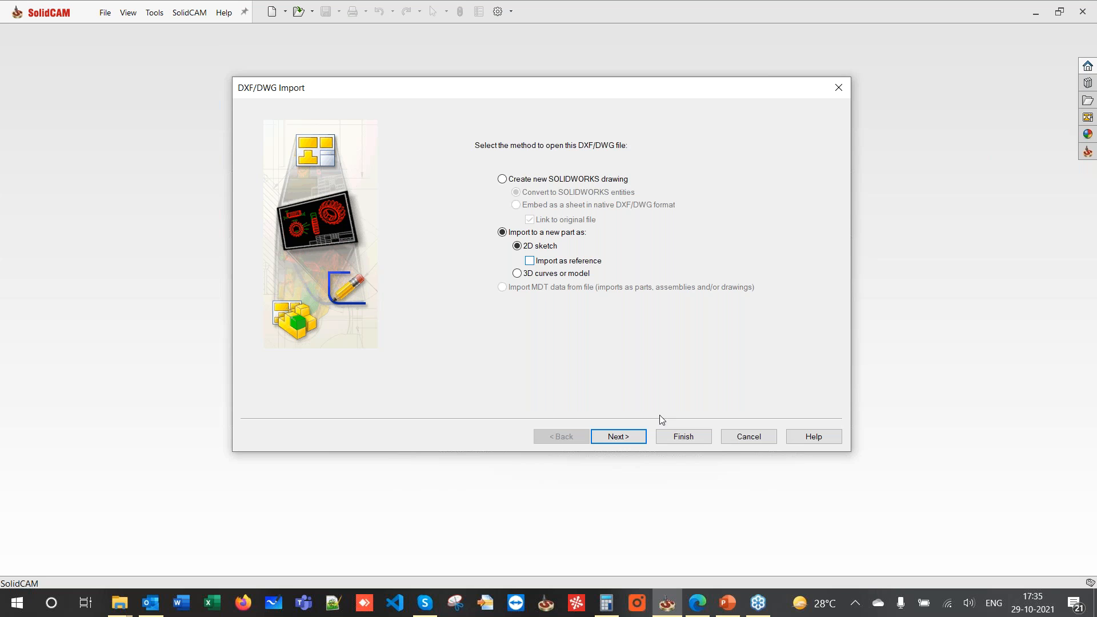
{"action": "left_click", "coordinate": [619, 438]}
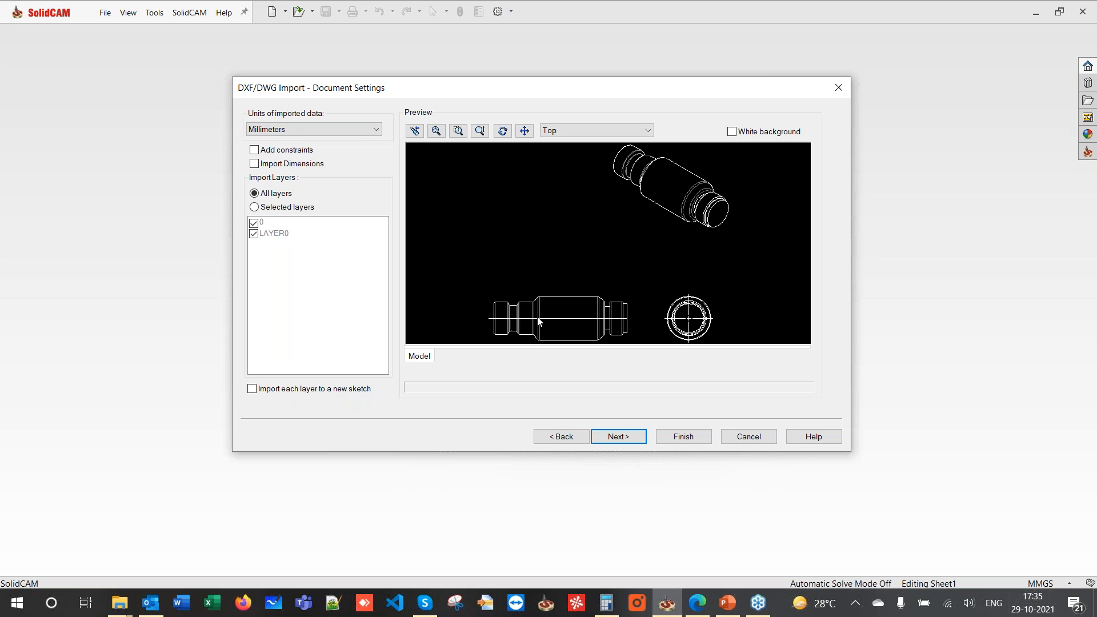
- Keep Millimeters with Import Dimensions unchecked and continue to layer mapping
{"action": "scroll", "coordinate": [532, 308], "scroll_direction": "down", "scroll_amount": 2}
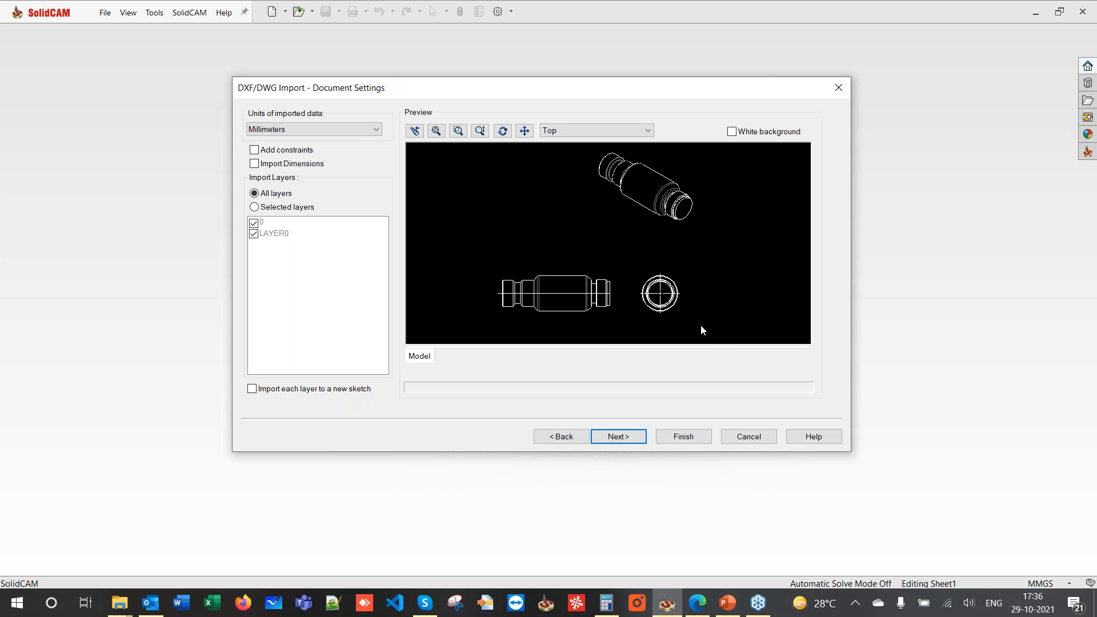
{"action": "left_click", "coordinate": [255, 164]}
{"action": "left_click", "coordinate": [255, 164]}
{"action": "left_click", "coordinate": [603, 436]}
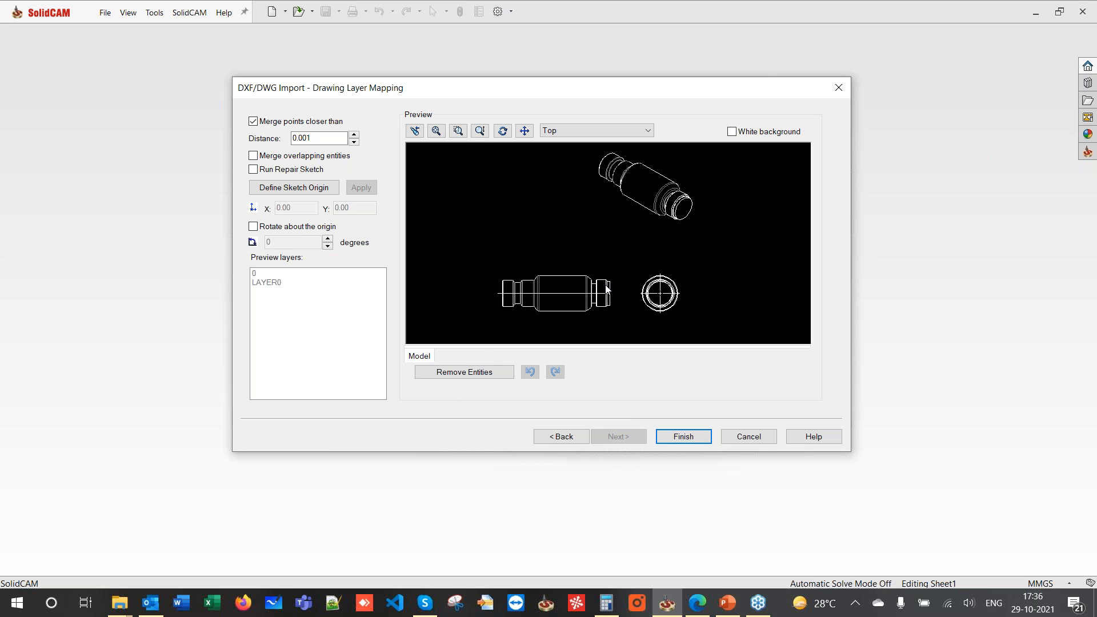
- Remove the circular end view and isometric view, keeping only the side view, and finish the import
{"action": "left_click", "coordinate": [646, 289]}
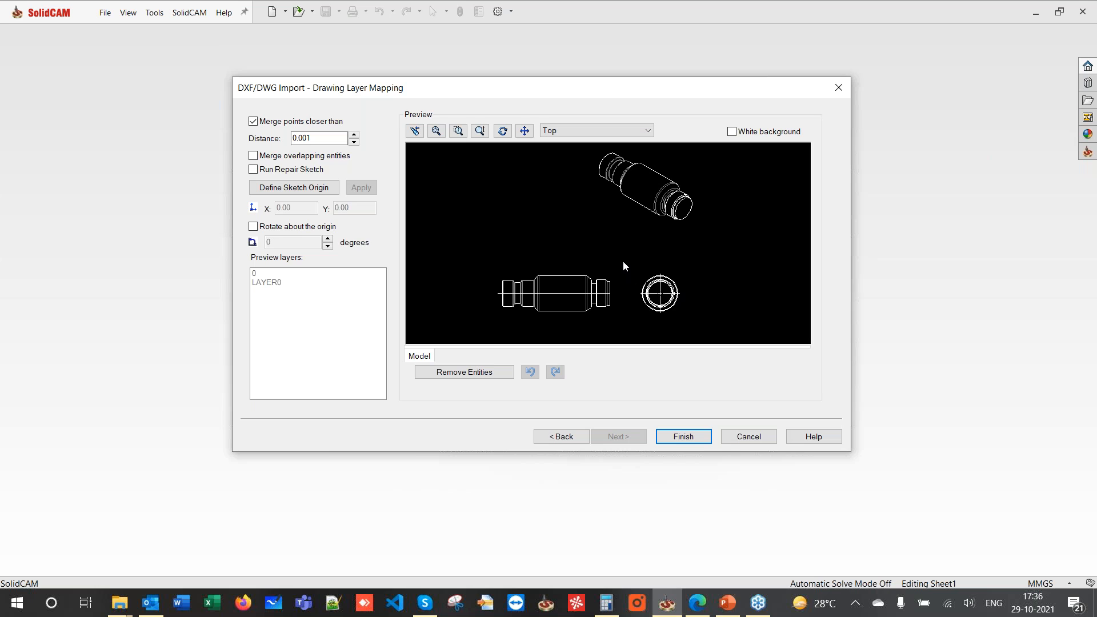
{"action": "left_click", "coordinate": [495, 372]}
{"action": "left_click", "coordinate": [727, 254]}
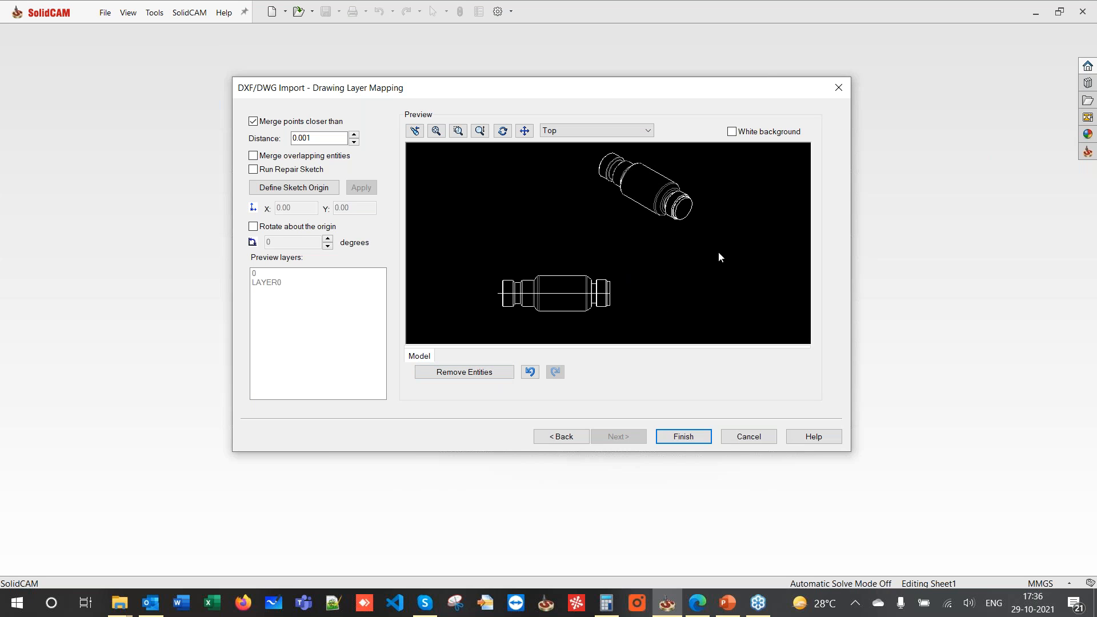
{"action": "left_click", "coordinate": [519, 149]}
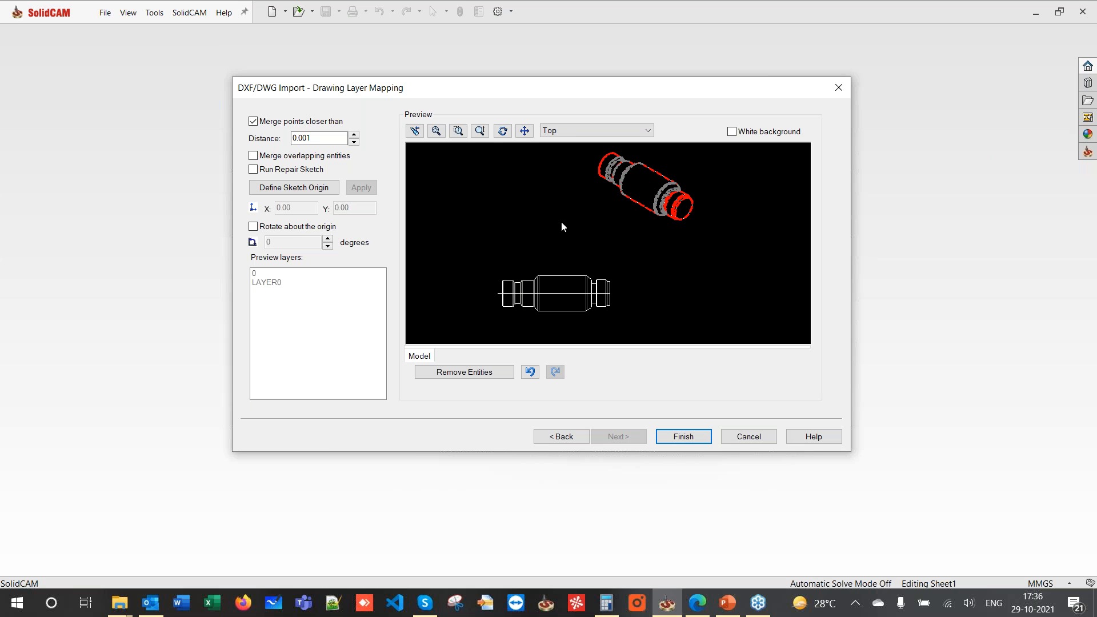
{"action": "left_click", "coordinate": [466, 372]}
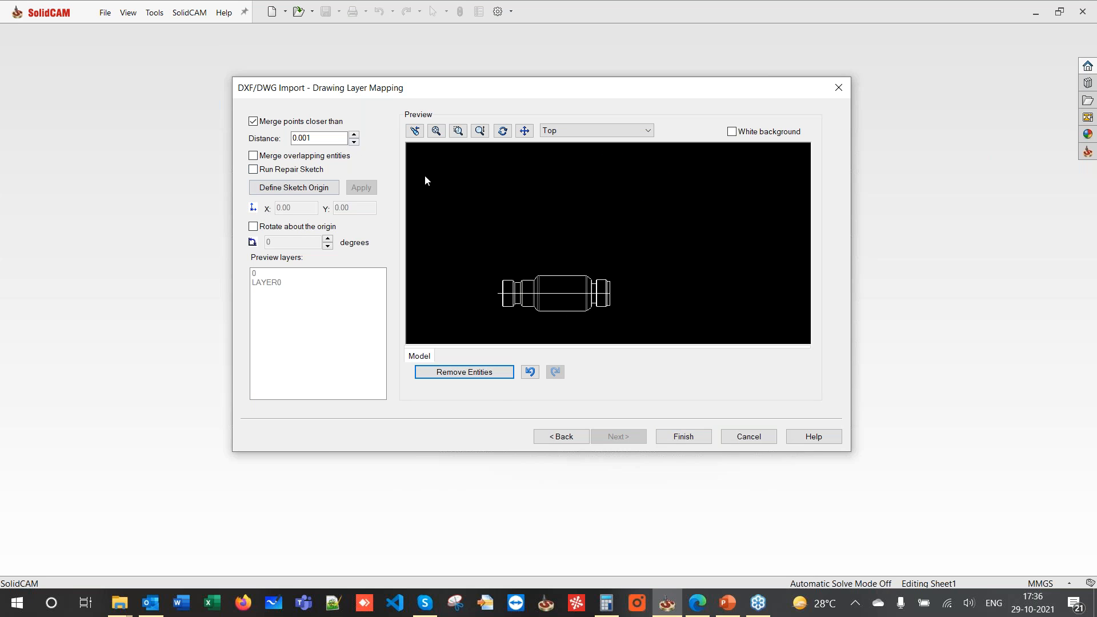
{"action": "scroll", "coordinate": [495, 302], "scroll_direction": "down", "scroll_amount": 2}
{"action": "scroll", "coordinate": [510, 303], "scroll_direction": "up", "scroll_amount": 2}
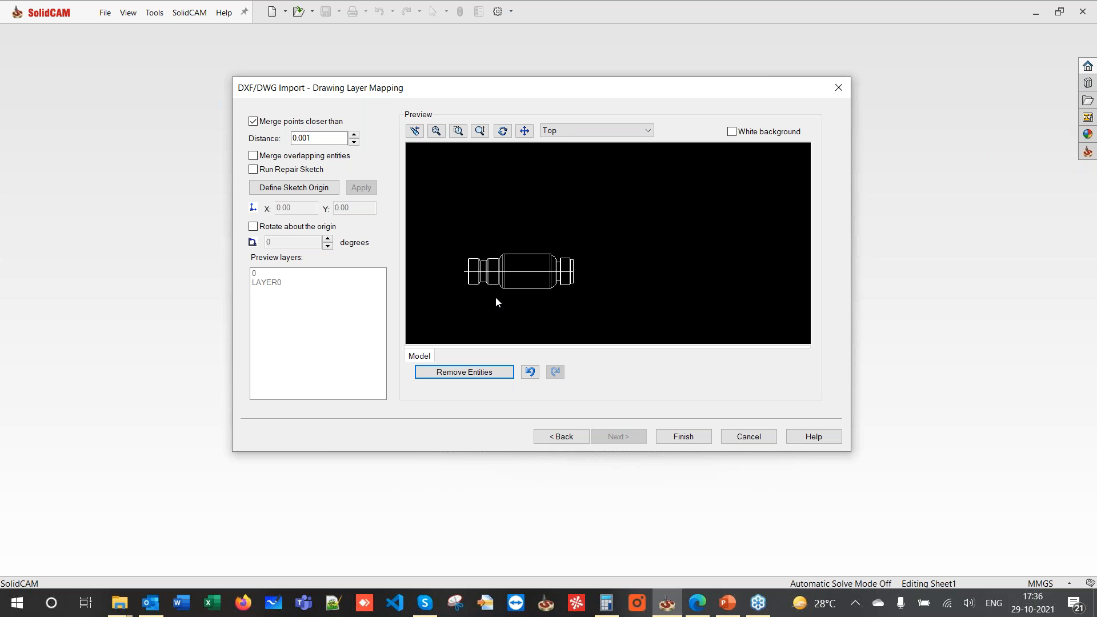
{"action": "middle_click_drag", "start_coordinate": [495, 297], "coordinate": [609, 255]}
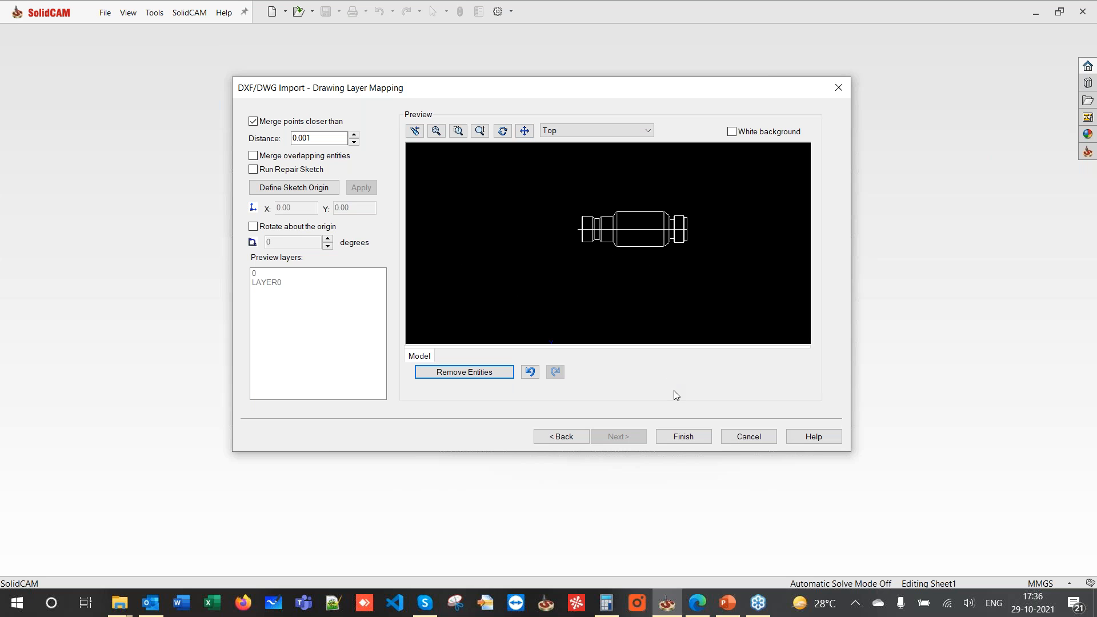
{"action": "left_click", "coordinate": [687, 443]}
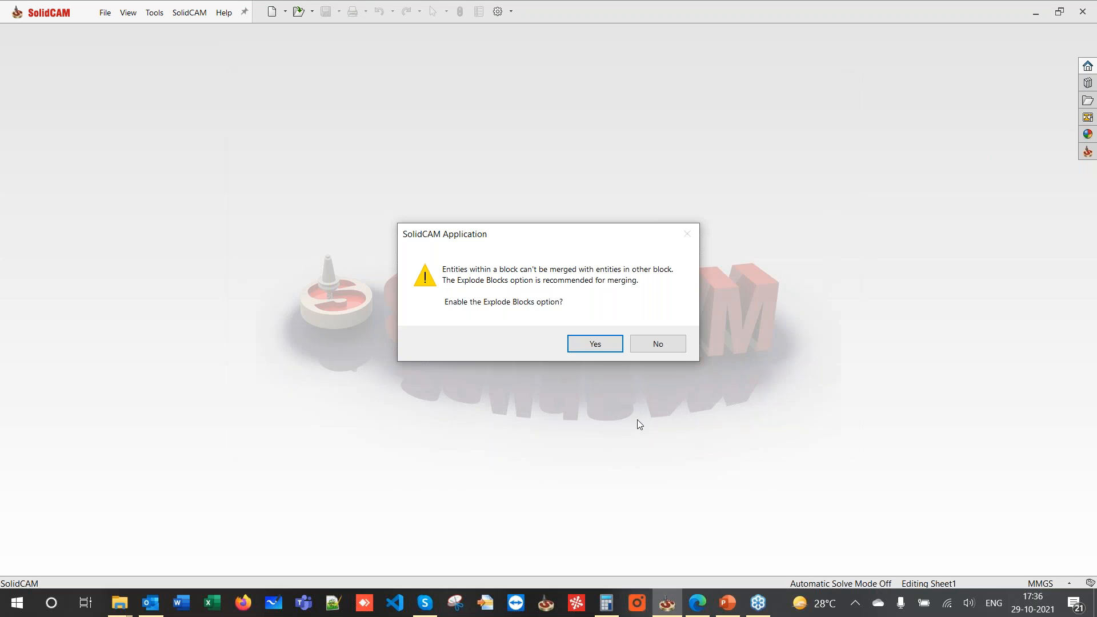
- Accept the Explode Blocks prompt so the side view lands in Part5 as a Front-plane sketch
{"action": "left_click", "coordinate": [577, 341]}
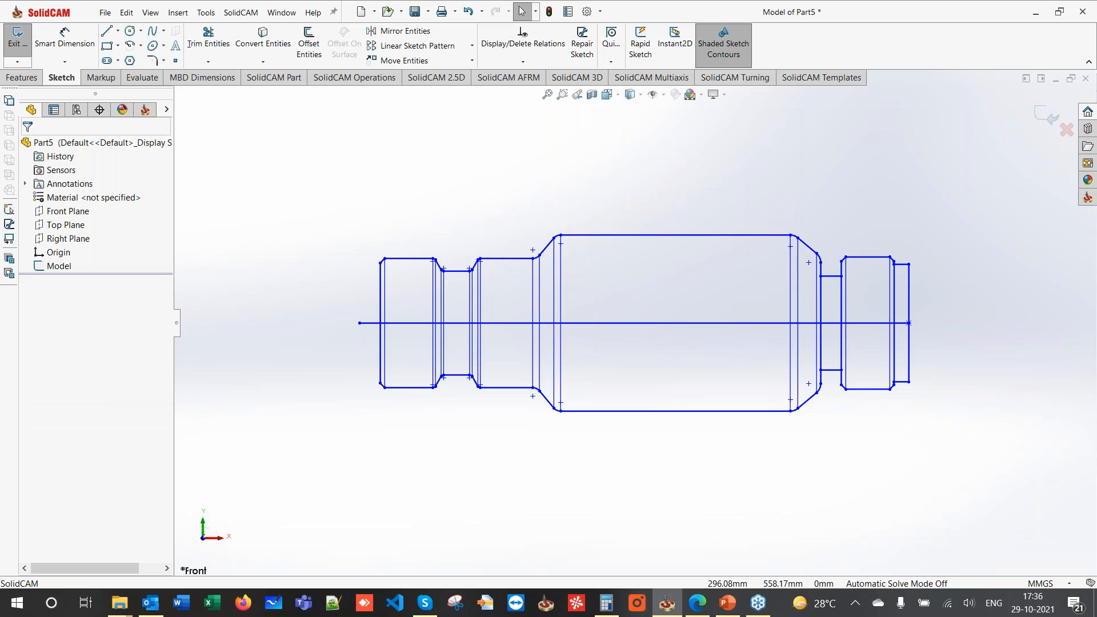
{"action": "scroll", "coordinate": [595, 331], "scroll_direction": "up", "scroll_amount": 2}
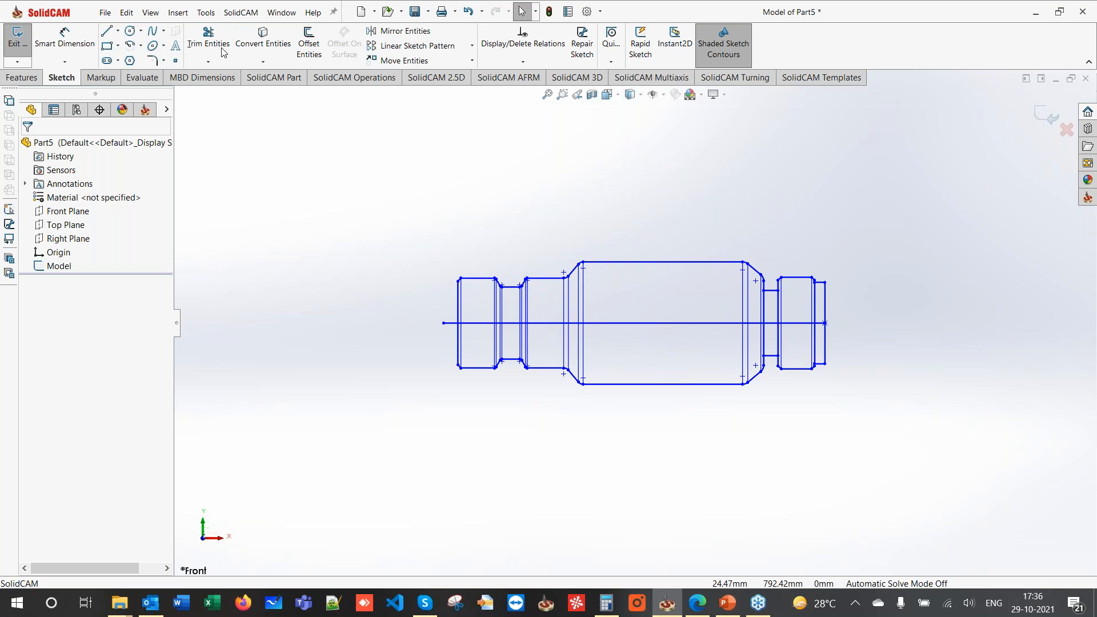
- Power-trim the vertical lines below and inside the shaft's upper outline
{"action": "left_click", "coordinate": [203, 41]}
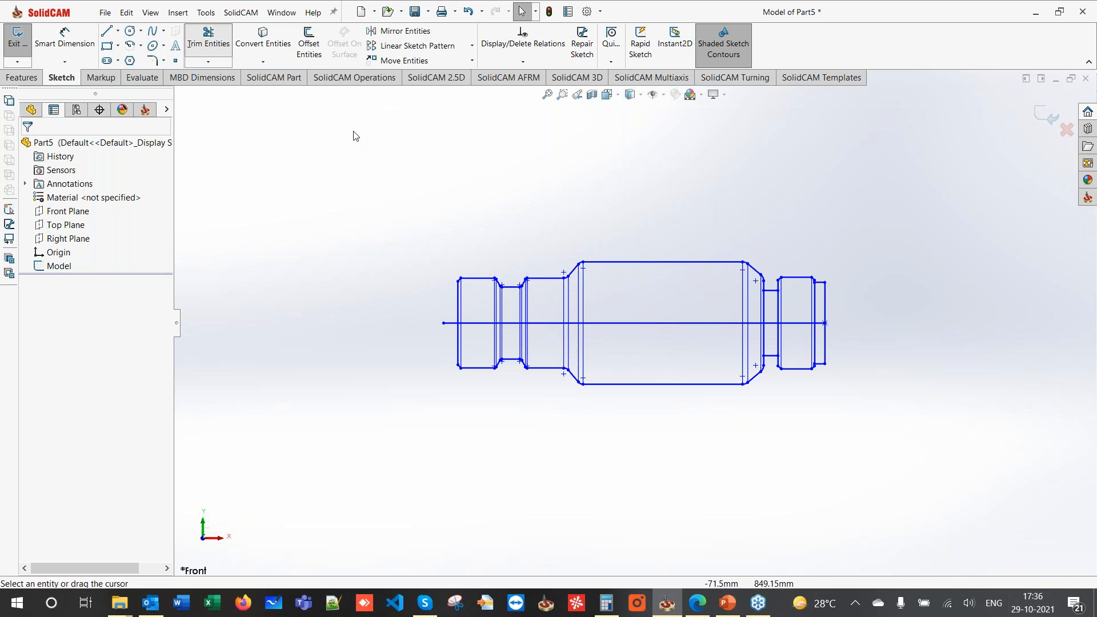
{"action": "mouse_move", "coordinate": [418, 342]}
{"action": "left_mouse_down"}
{"action": "mouse_move", "coordinate": [465, 356]}
{"action": "mouse_move", "coordinate": [915, 352]}
{"action": "left_mouse_up"}
{"action": "scroll", "coordinate": [627, 321], "scroll_direction": "down", "scroll_amount": 3}
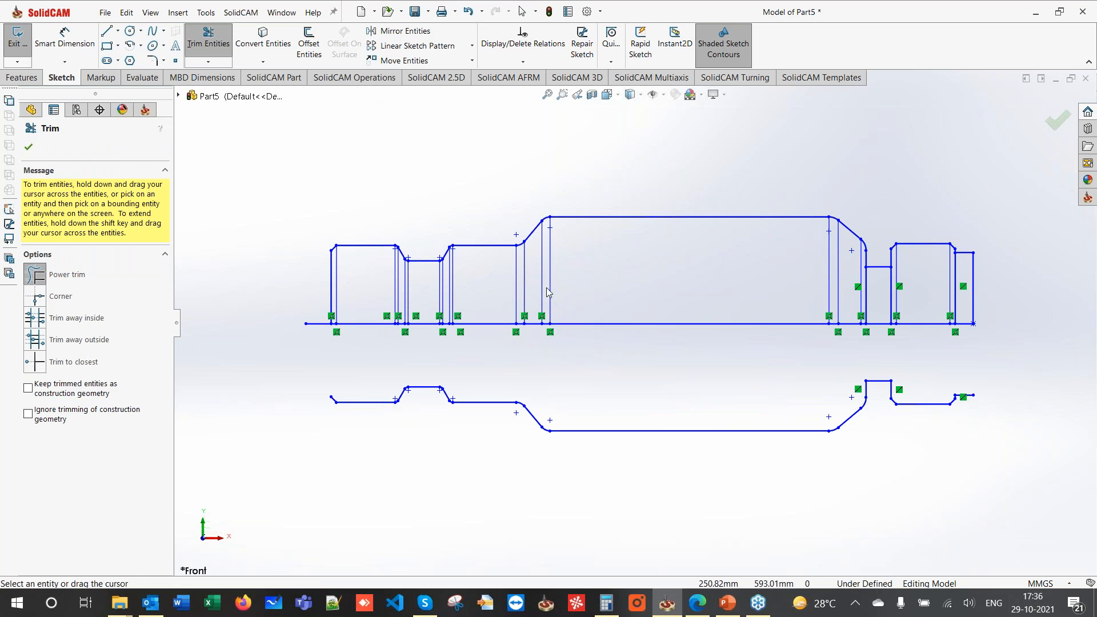
{"action": "left_click_drag", "start_coordinate": [969, 301], "coordinate": [336, 291]}
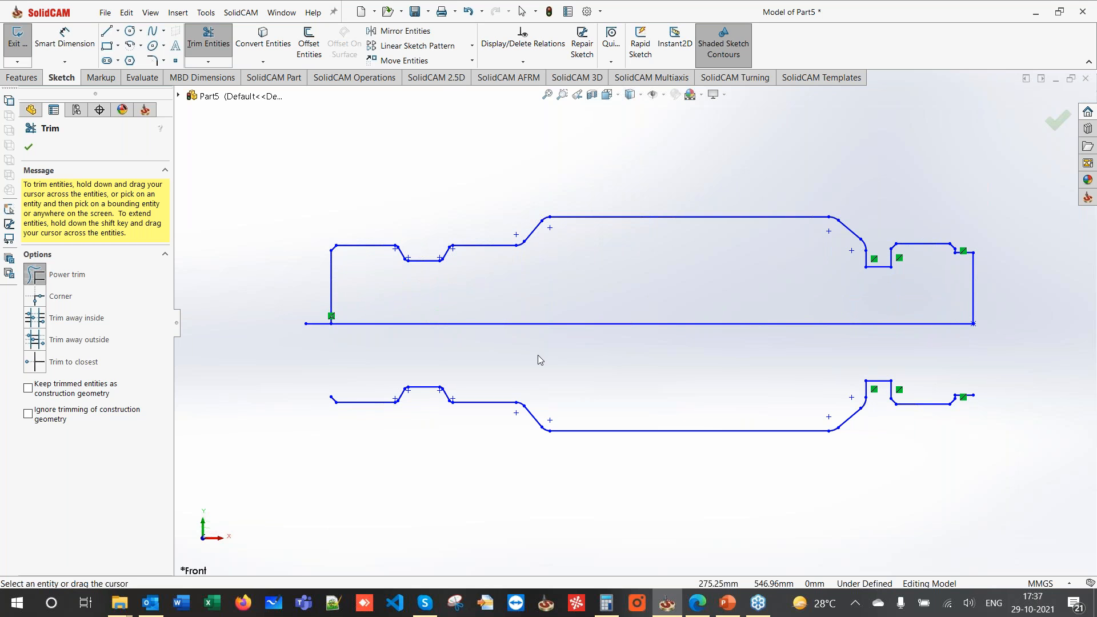
{"action": "key", "text": "Escape"}
- Box-select and delete the entire lower outline of the sketch
{"action": "key", "text": "f"}
{"action": "left_click_drag", "start_coordinate": [389, 348], "coordinate": [906, 427]}
{"action": "key", "text": "Delete"}
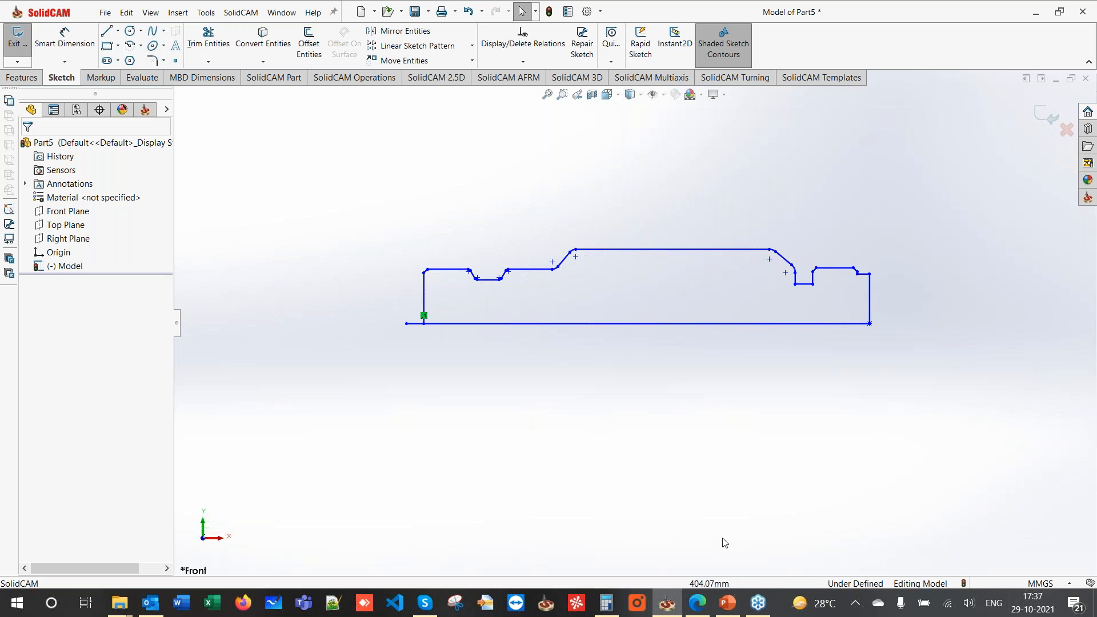
{"action": "mouse_move", "coordinate": [698, 608]}
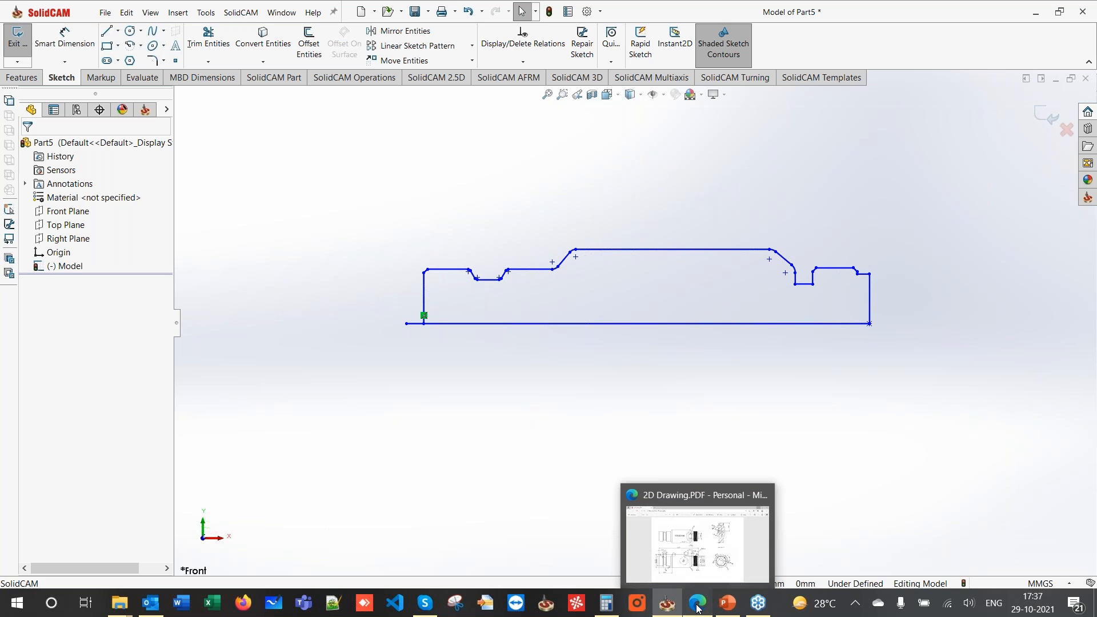
{"action": "left_click", "coordinate": [699, 608]}
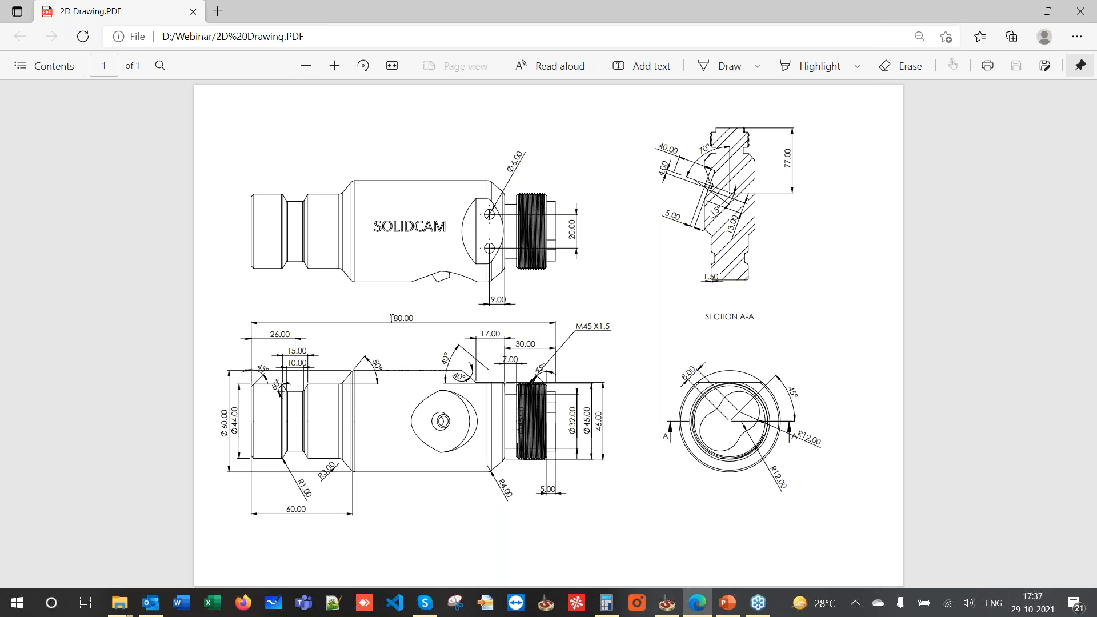
{"action": "left_click", "coordinate": [1027, 19]}
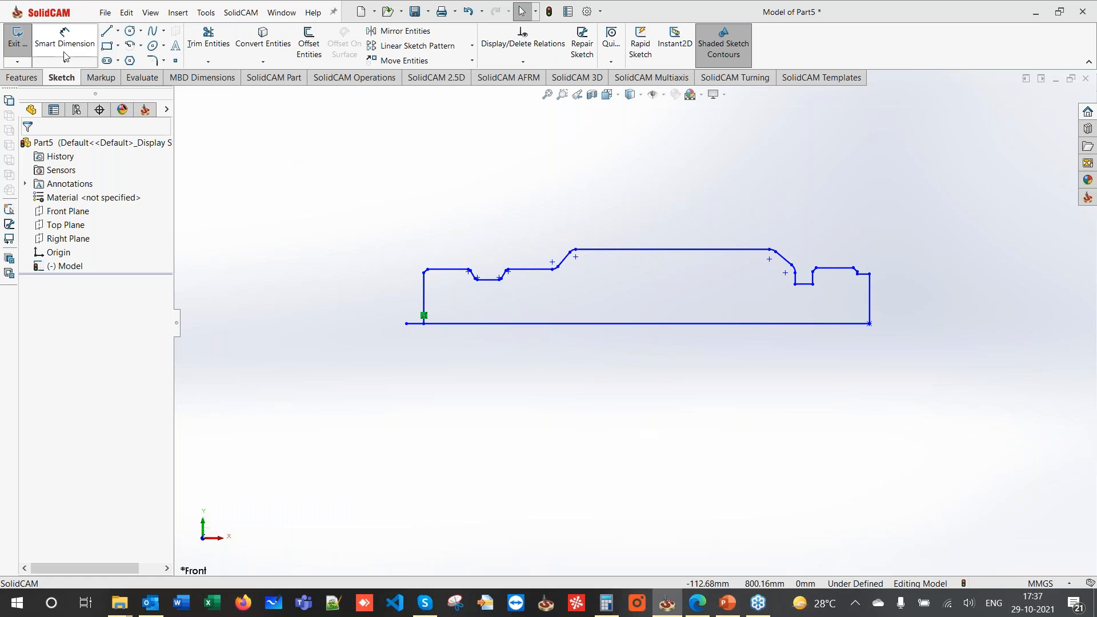
{"action": "left_click", "coordinate": [64, 51]}
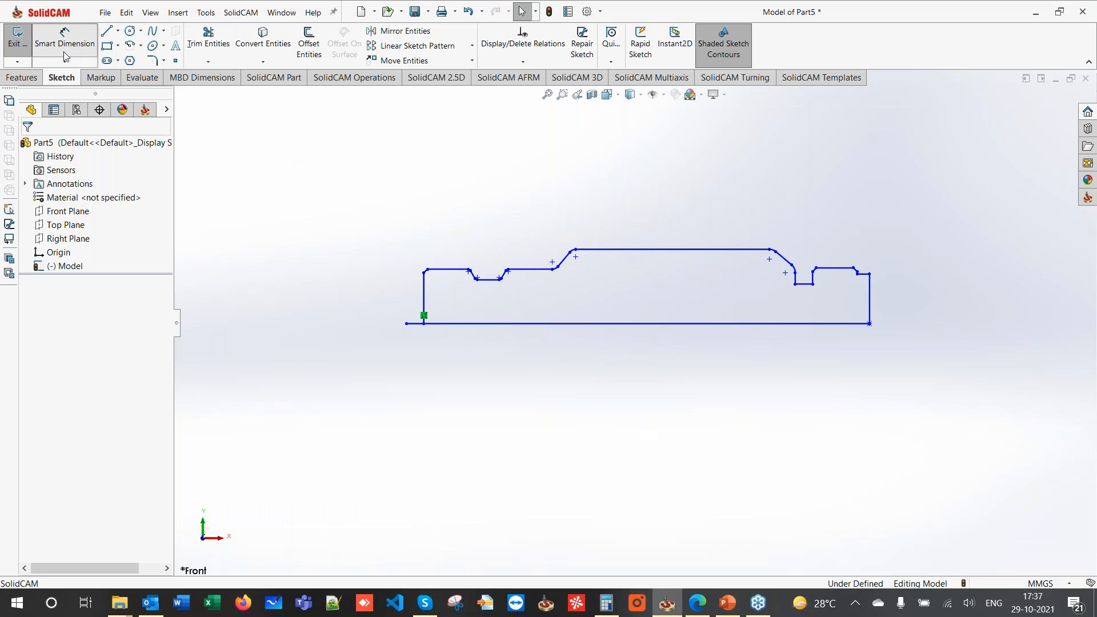
- Measure the profile's 450.00 overall length with Smart Dimension, then box-select the whole sketch
{"action": "left_click", "coordinate": [423, 291]}
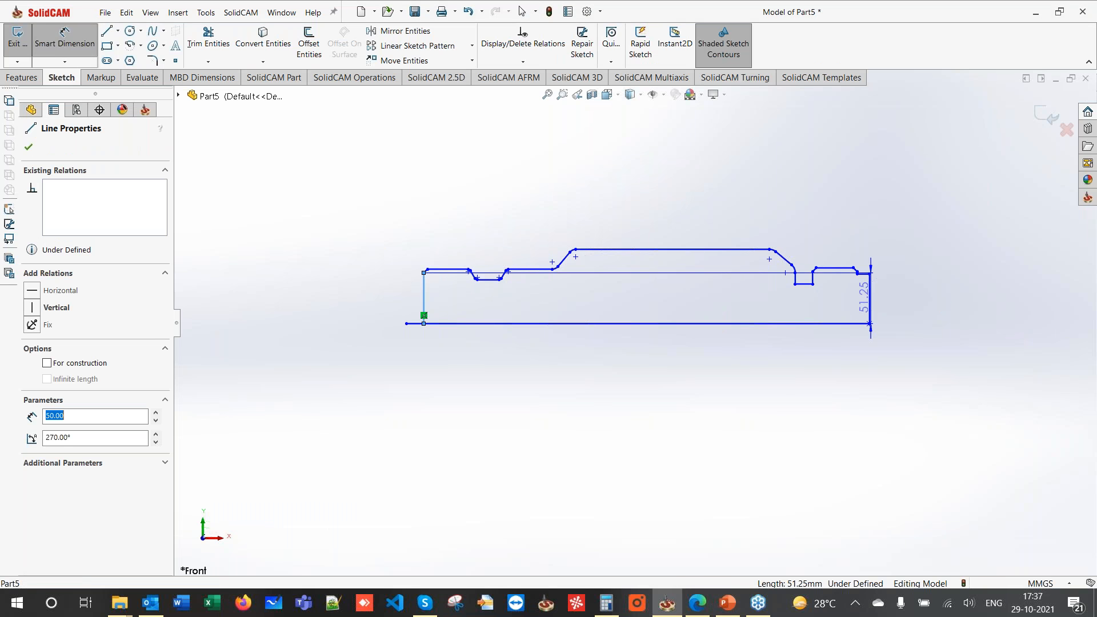
{"action": "left_click", "coordinate": [870, 297]}
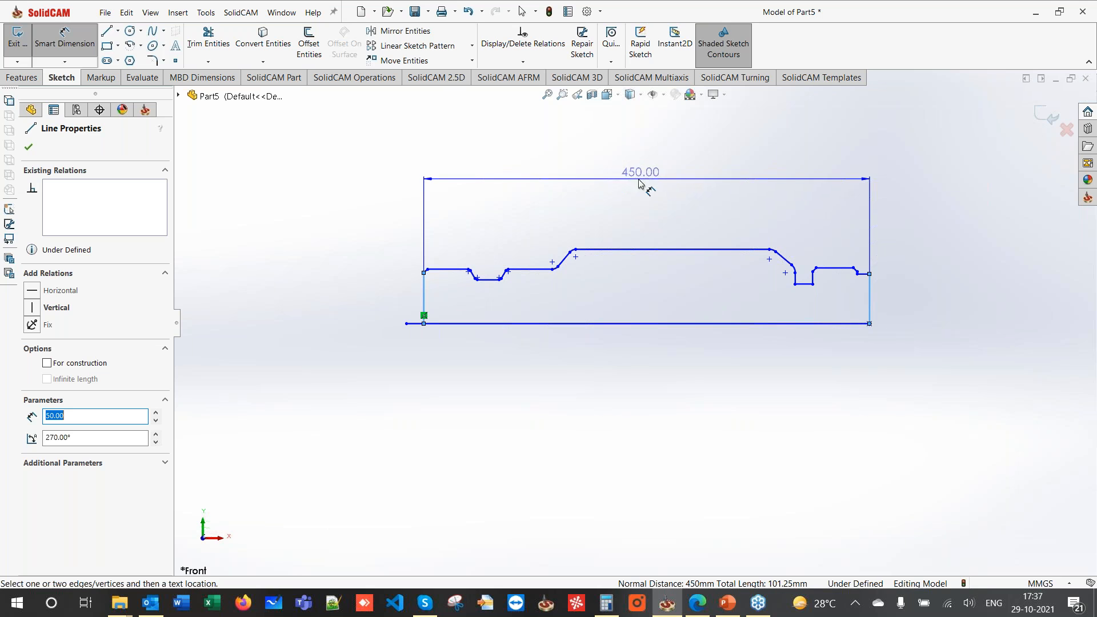
{"action": "key", "text": "Escape"}
{"action": "key", "text": "Escape"}
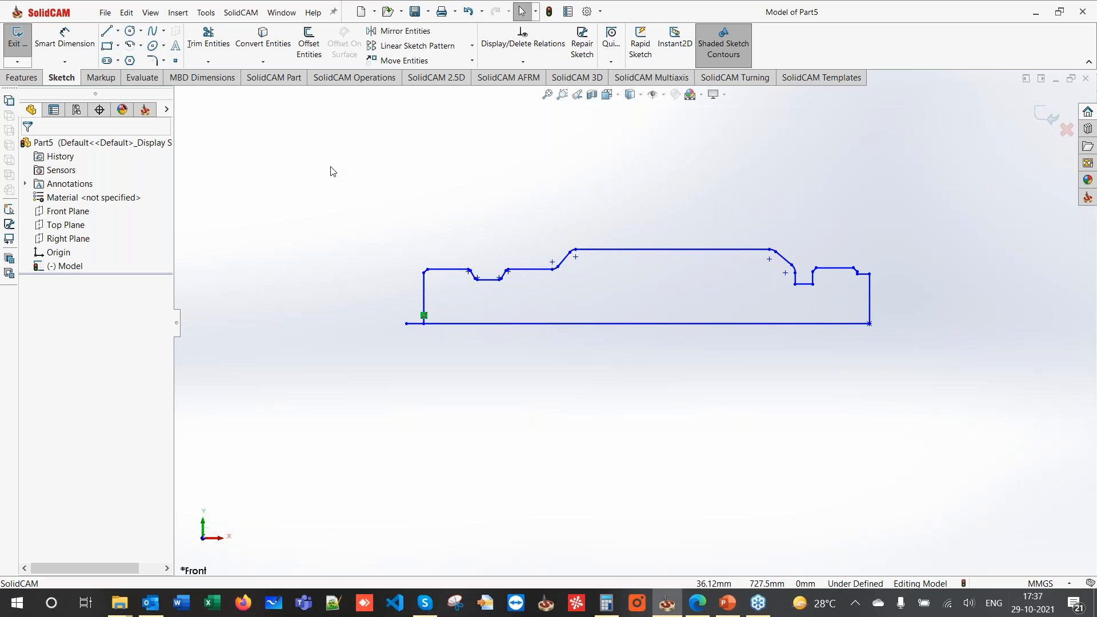
{"action": "mouse_move", "coordinate": [342, 181]}
{"action": "left_mouse_down"}
{"action": "mouse_move", "coordinate": [466, 238]}
{"action": "mouse_move", "coordinate": [976, 400]}
{"action": "left_mouse_up"}
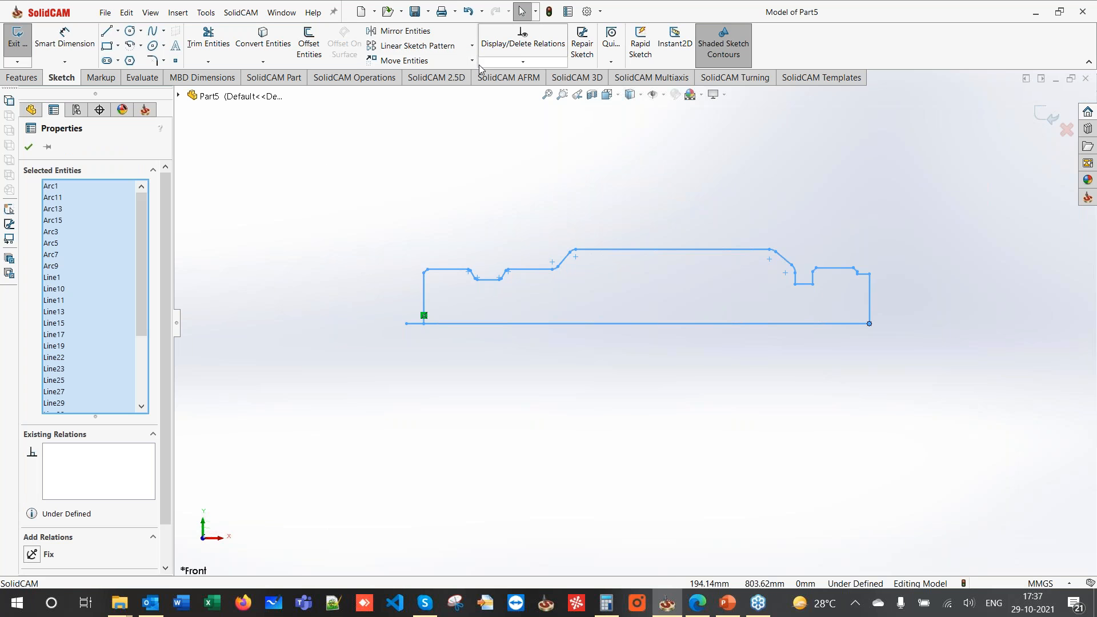
- Scale the profile by 0.4 (180/450 from Calculator) about the bottom line's midpoint
{"action": "left_click", "coordinate": [472, 61]}
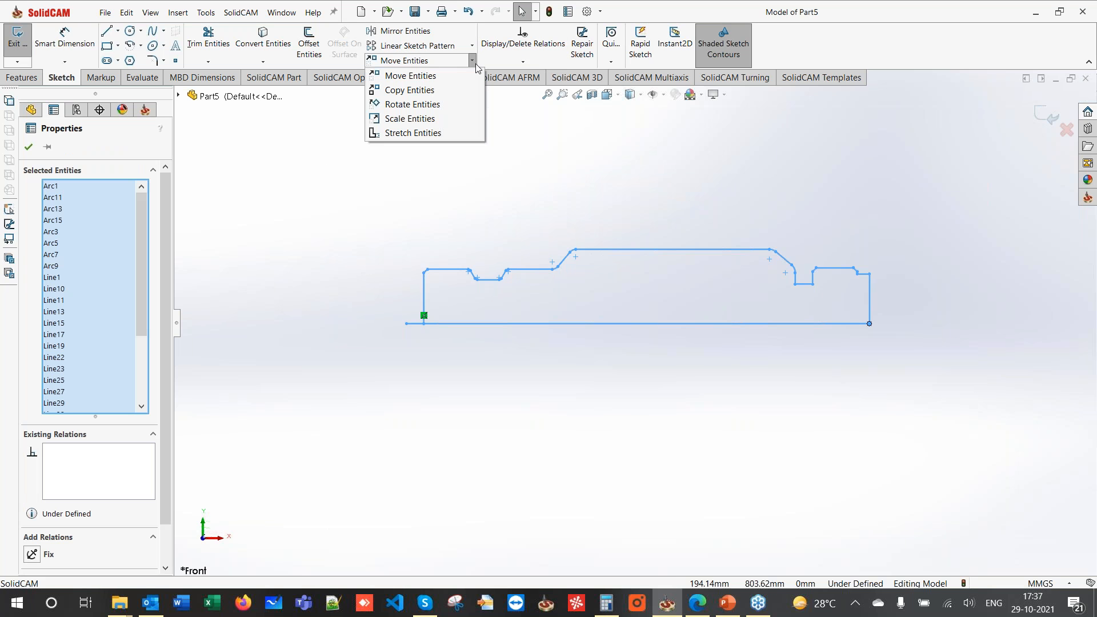
{"action": "left_click", "coordinate": [425, 119]}
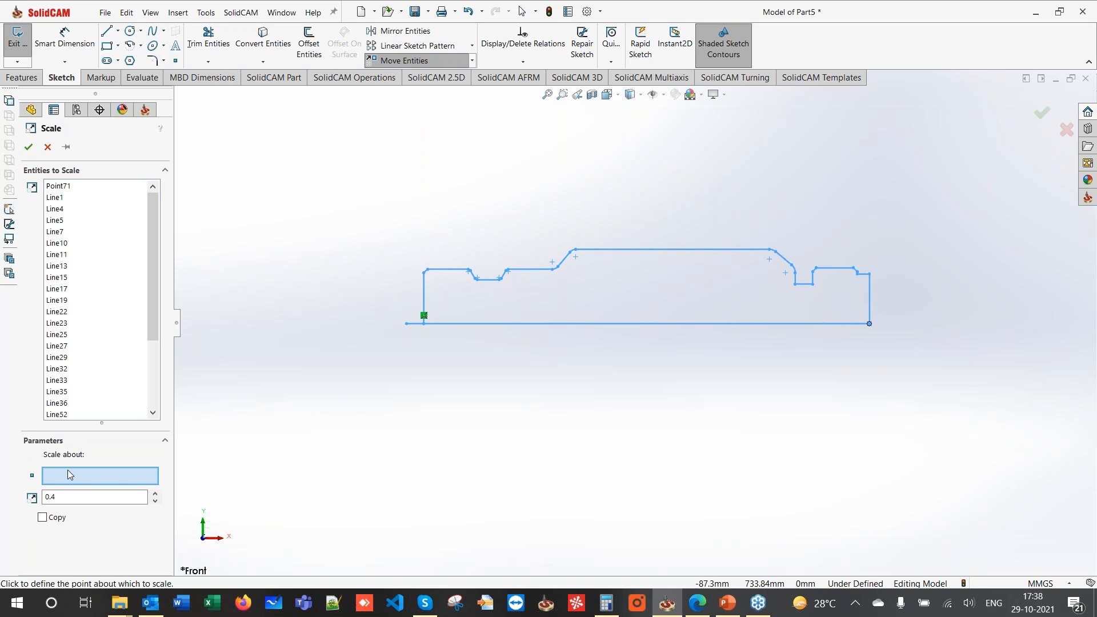
{"action": "left_click", "coordinate": [638, 324]}
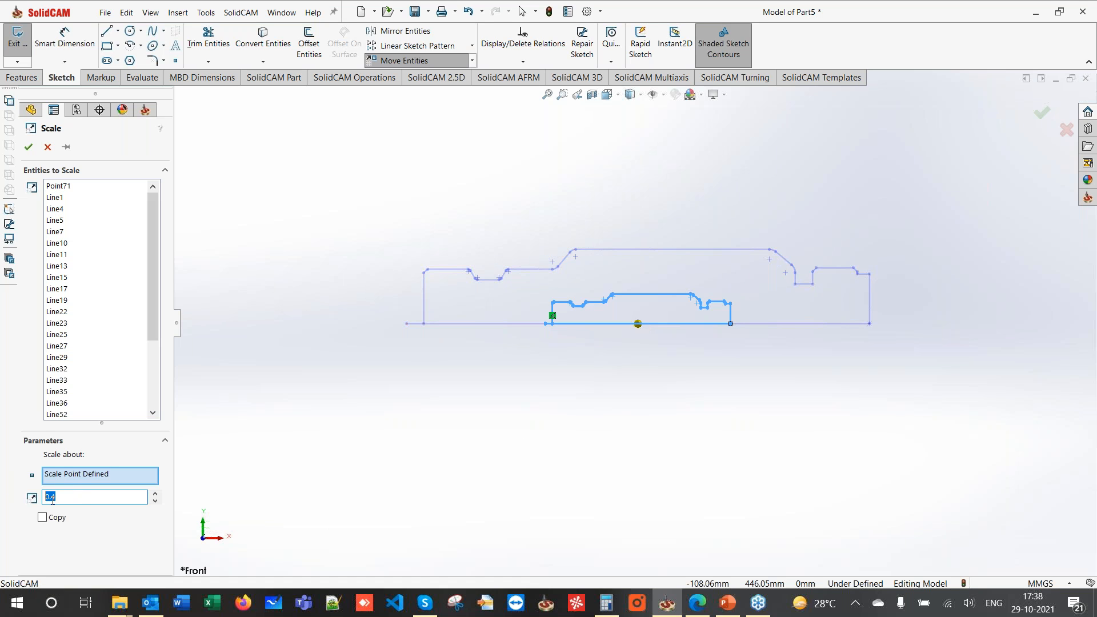
{"action": "left_click", "coordinate": [606, 603]}
{"action": "left_click", "coordinate": [240, 246]}
{"action": "type", "text": "180"}
{"action": "type", "text": "/450"}
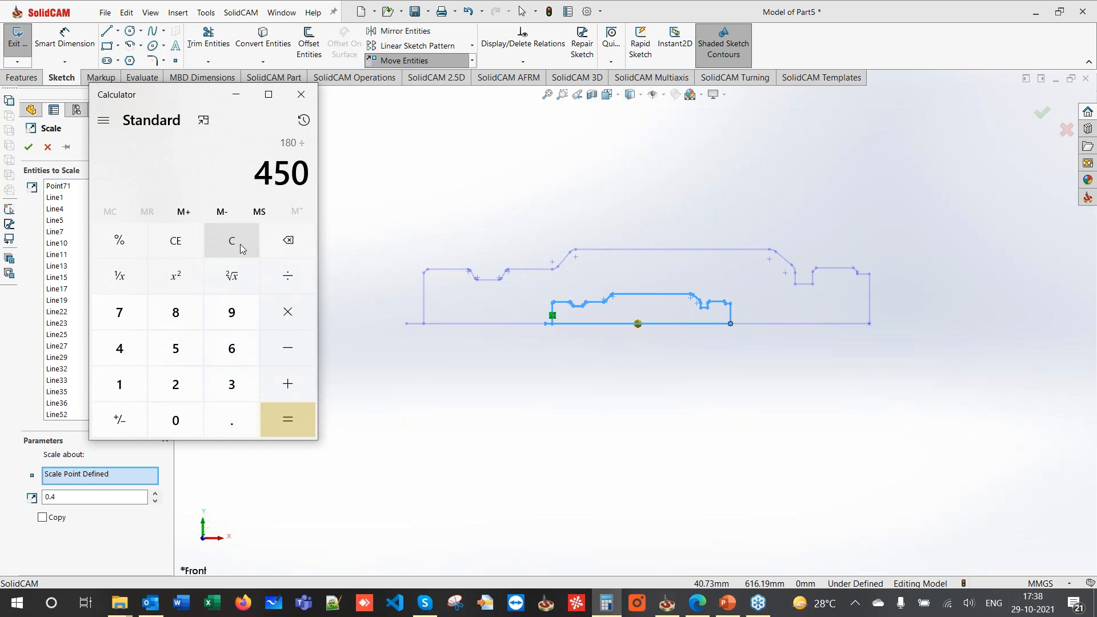
{"action": "key", "text": "Return"}
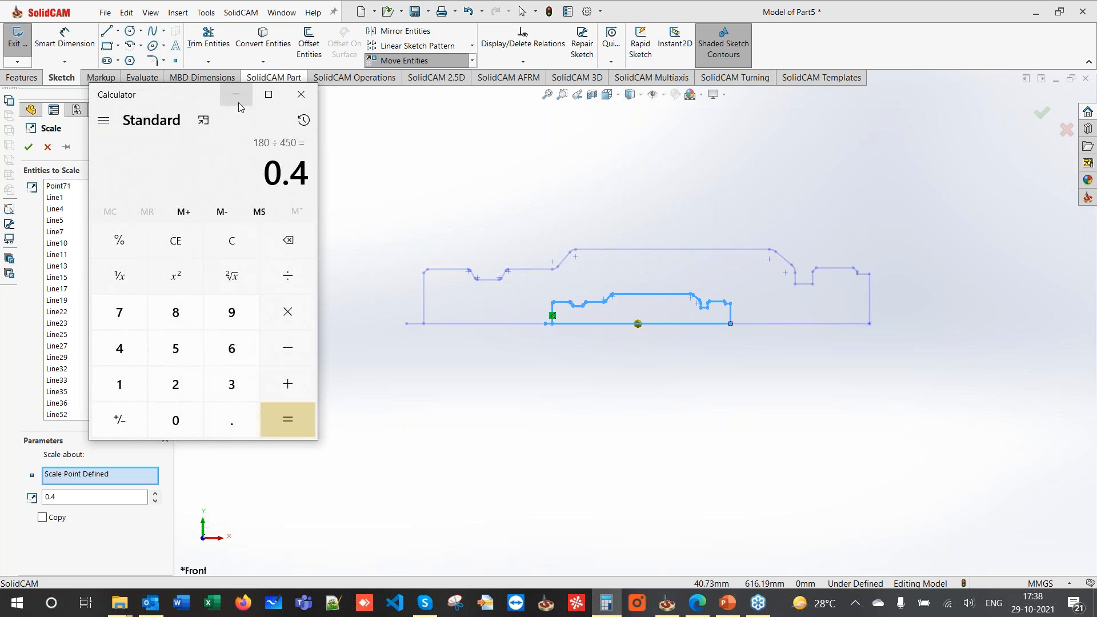
{"action": "left_click", "coordinate": [236, 94]}
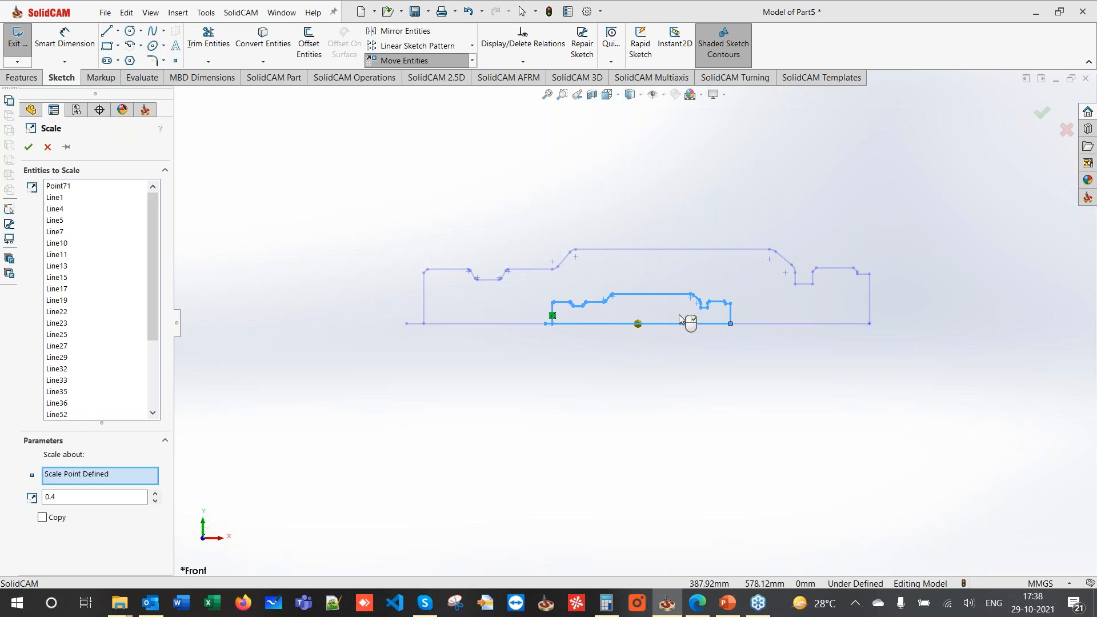
{"action": "left_click", "coordinate": [560, 324]}
{"action": "left_click", "coordinate": [30, 148]}
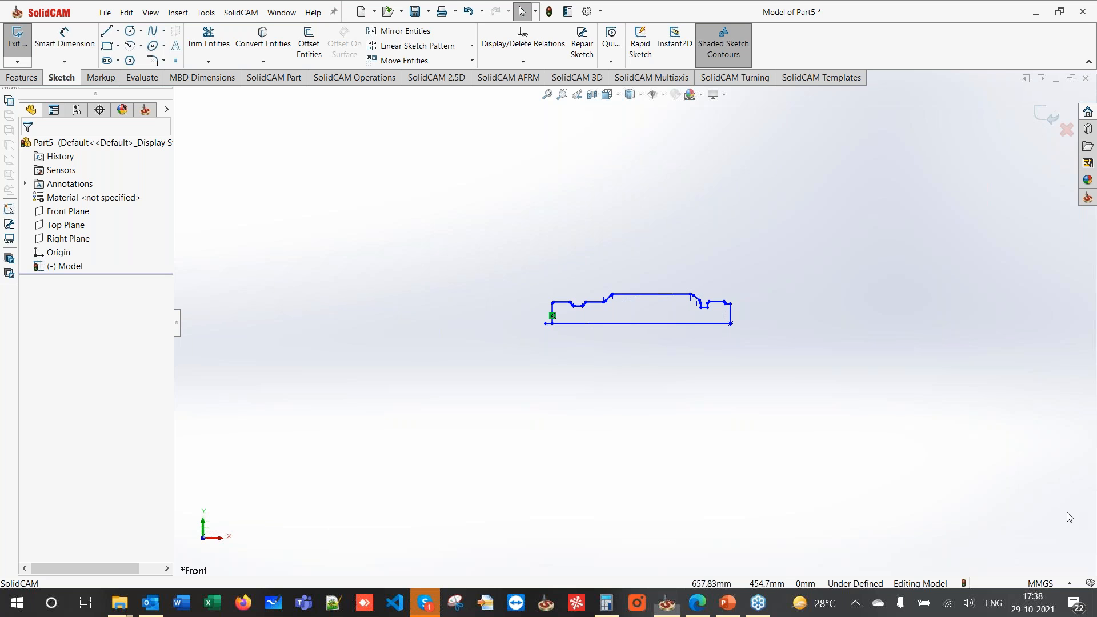
- Box-select the whole scaled profile and apply a Fix relation to all its entities
{"action": "scroll", "coordinate": [589, 343], "scroll_direction": "down", "scroll_amount": 1}
{"action": "scroll", "coordinate": [589, 343], "scroll_direction": "up", "scroll_amount": 1}
{"action": "scroll", "coordinate": [590, 346], "scroll_direction": "up", "scroll_amount": 4}
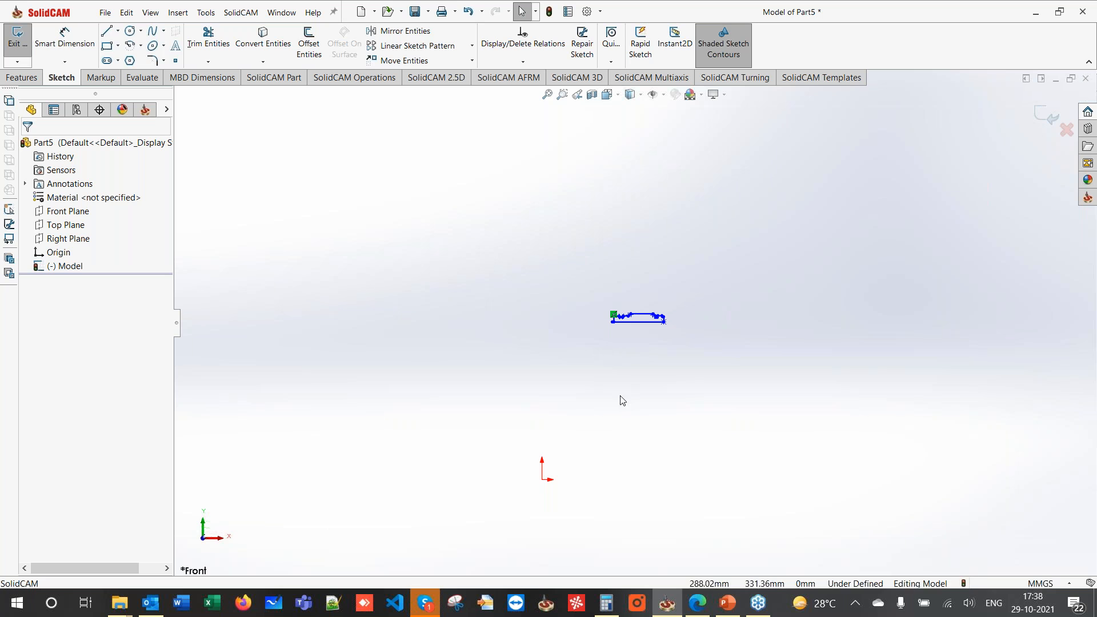
{"action": "scroll", "coordinate": [615, 424], "scroll_direction": "up", "scroll_amount": 1}
{"action": "scroll", "coordinate": [615, 424], "scroll_direction": "down", "scroll_amount": 1}
{"action": "scroll", "coordinate": [614, 420], "scroll_direction": "up", "scroll_amount": 1}
{"action": "scroll", "coordinate": [615, 418], "scroll_direction": "down", "scroll_amount": 1}
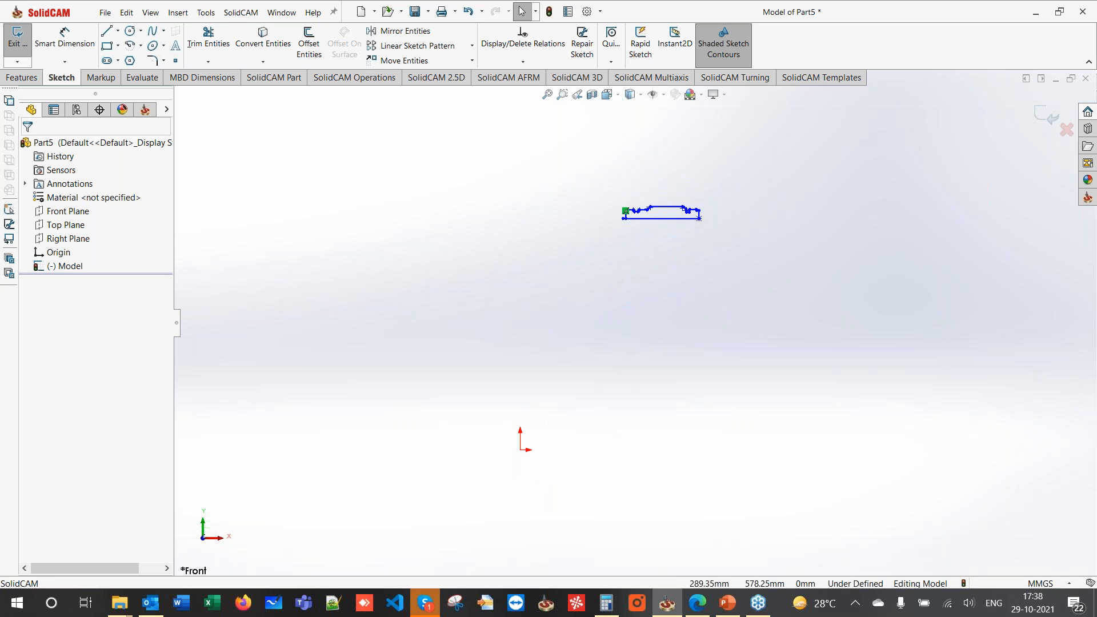
{"action": "left_click_drag", "start_coordinate": [548, 173], "coordinate": [757, 260]}
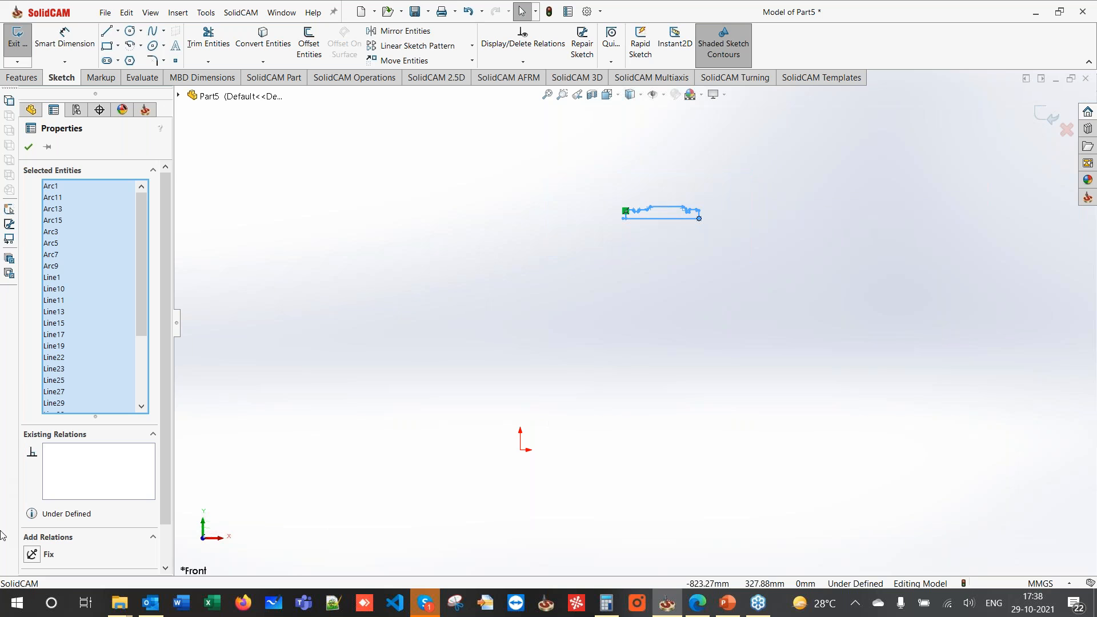
{"action": "left_click", "coordinate": [36, 556]}
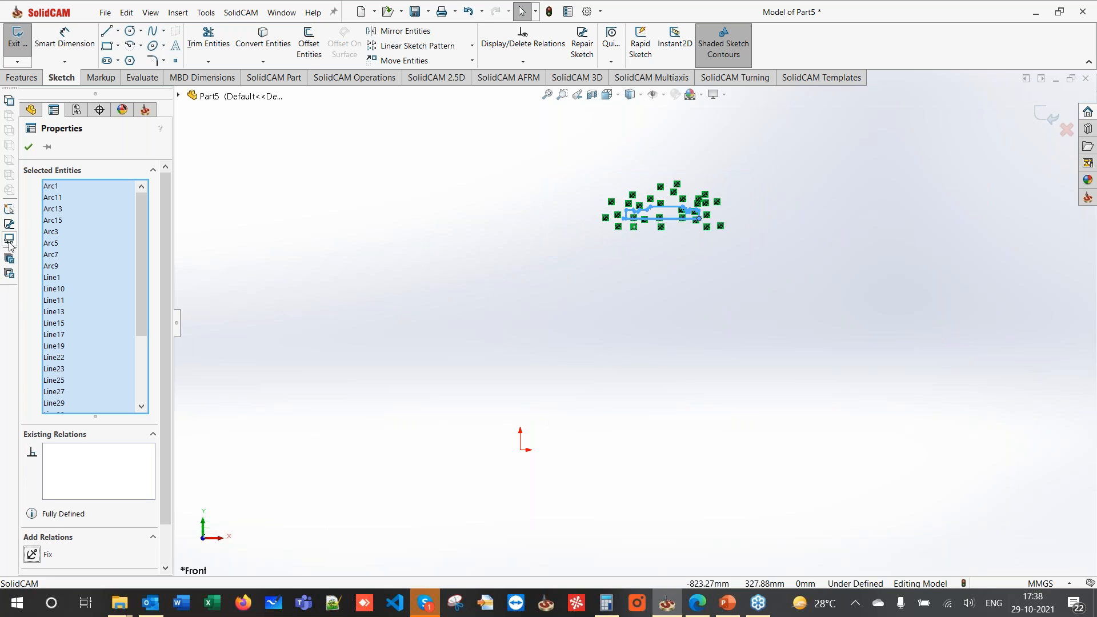
{"action": "left_click", "coordinate": [29, 147]}
- Confirm the bottom line is fixed and the right endpoint sits at X 440.2, Y 568.62
{"action": "scroll", "coordinate": [585, 221], "scroll_direction": "down", "scroll_amount": 3}
{"action": "scroll", "coordinate": [629, 285], "scroll_direction": "down", "scroll_amount": 3}
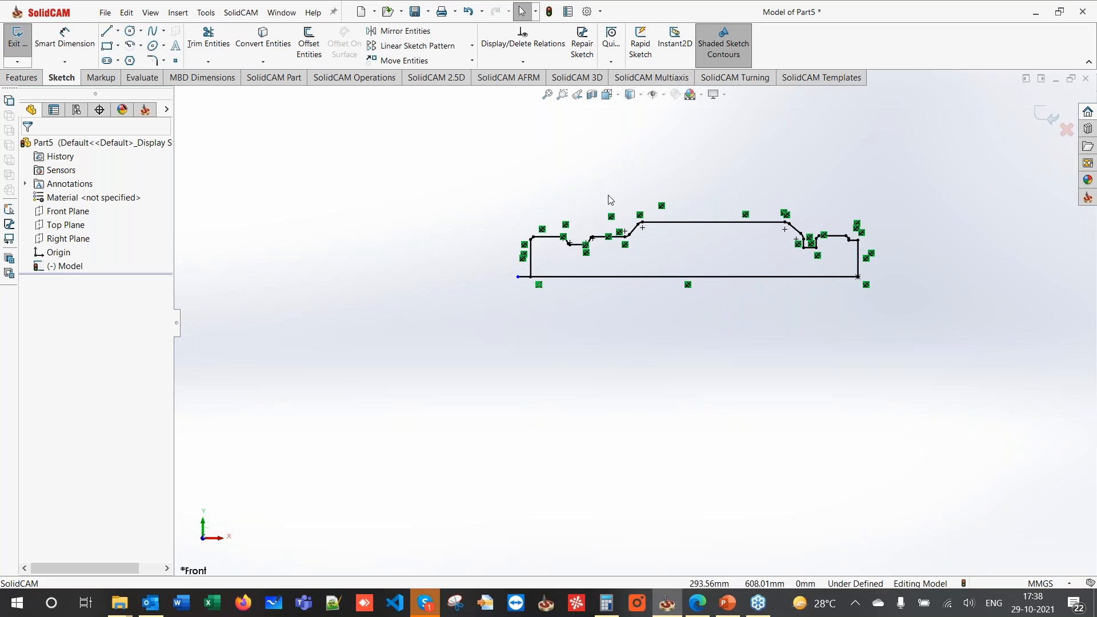
{"action": "left_click", "coordinate": [743, 278]}
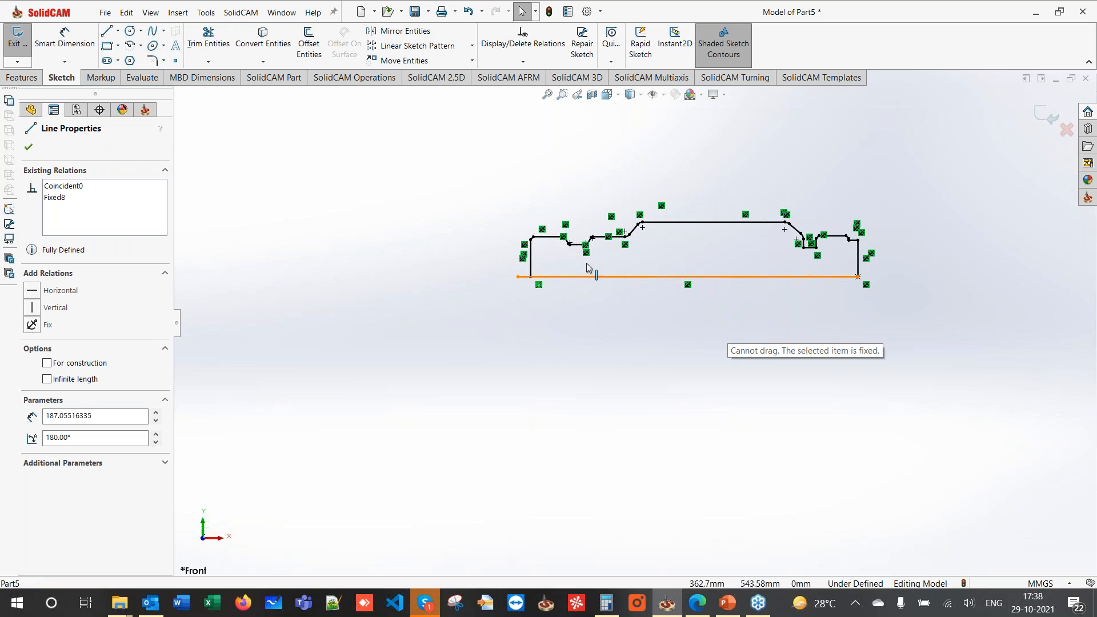
{"action": "key", "text": "Escape"}
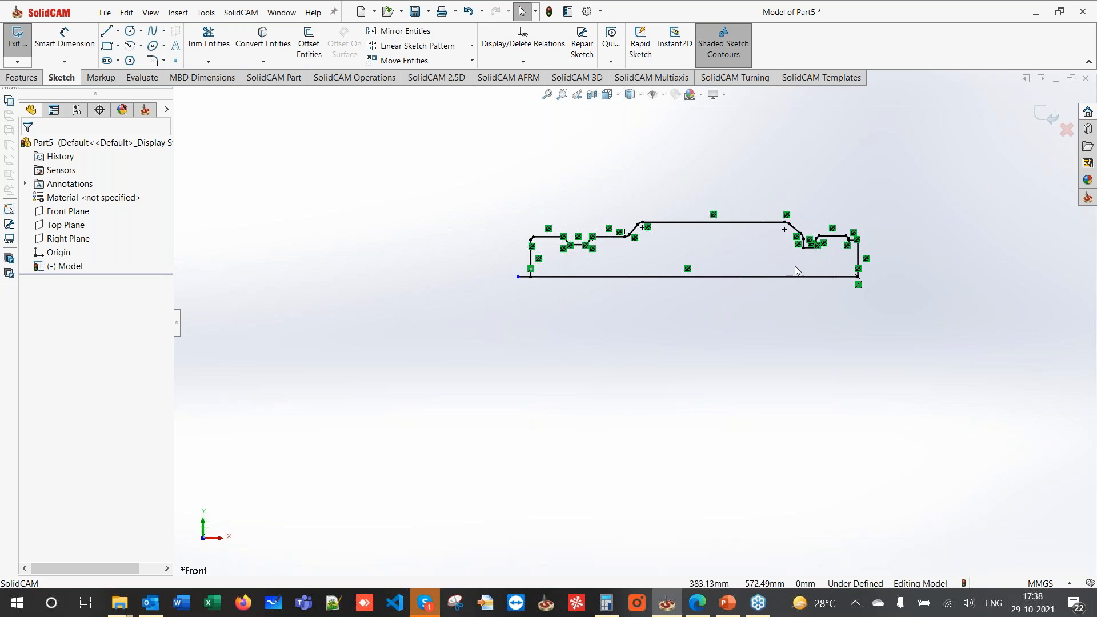
{"action": "left_click", "coordinate": [858, 277]}
{"action": "scroll", "coordinate": [790, 313], "scroll_direction": "down", "scroll_amount": 5}
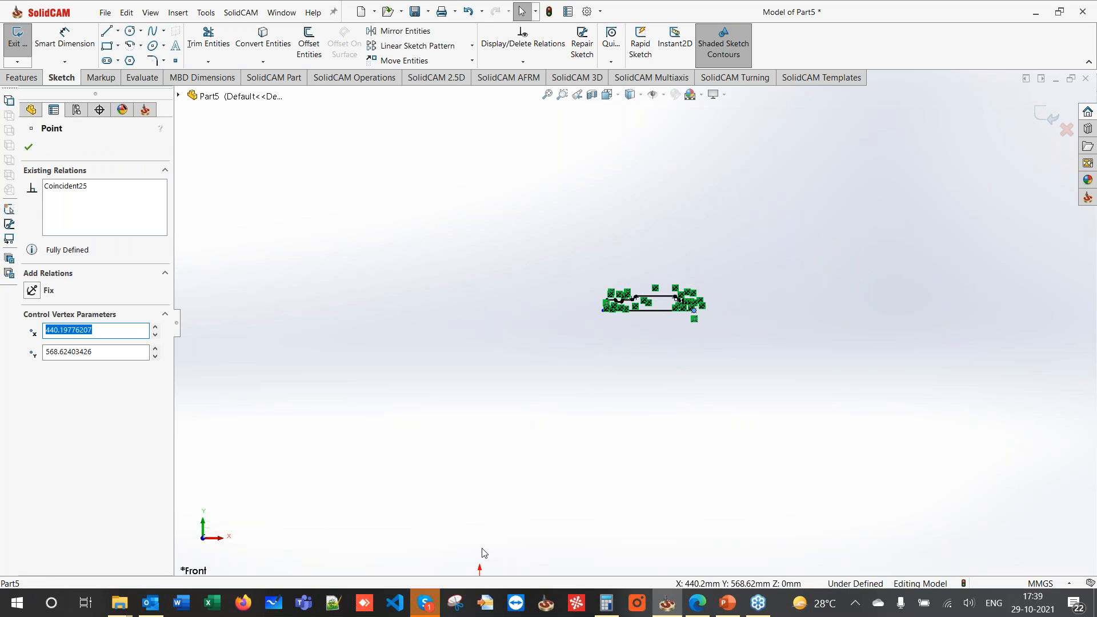
{"action": "scroll", "coordinate": [655, 355], "scroll_direction": "up", "scroll_amount": 2}
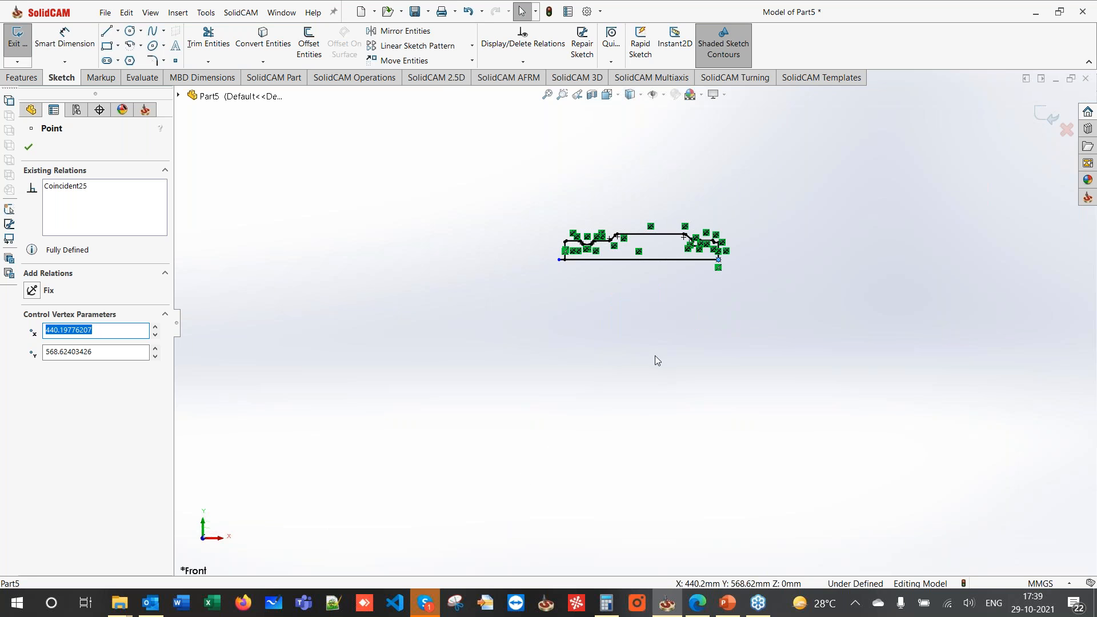
{"action": "scroll", "coordinate": [655, 356], "scroll_direction": "down", "scroll_amount": 3}
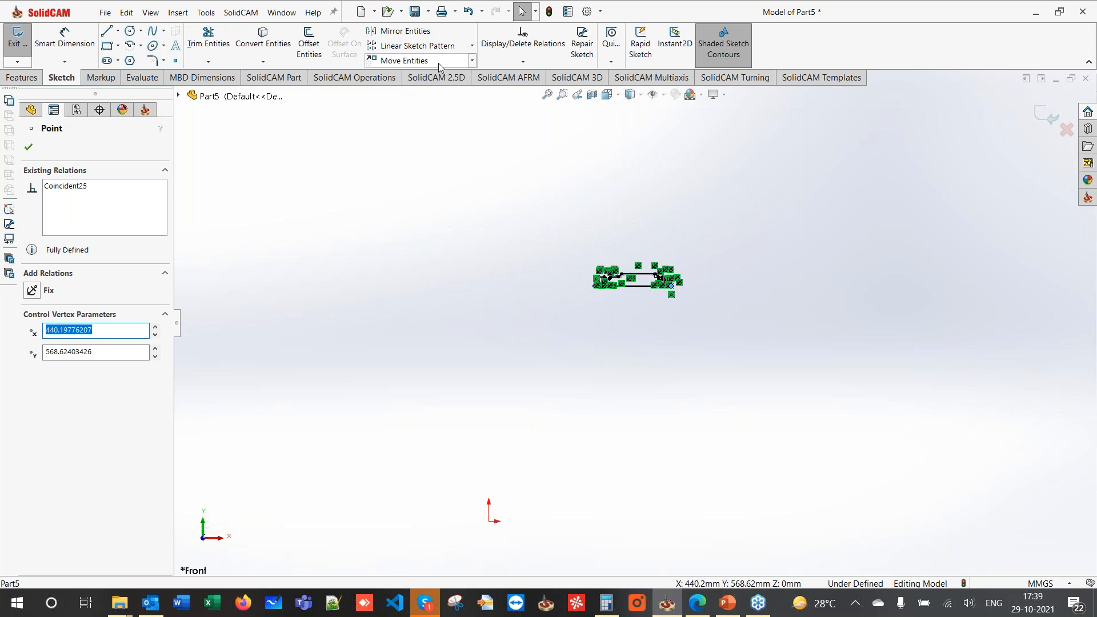
{"action": "left_click", "coordinate": [416, 60]}
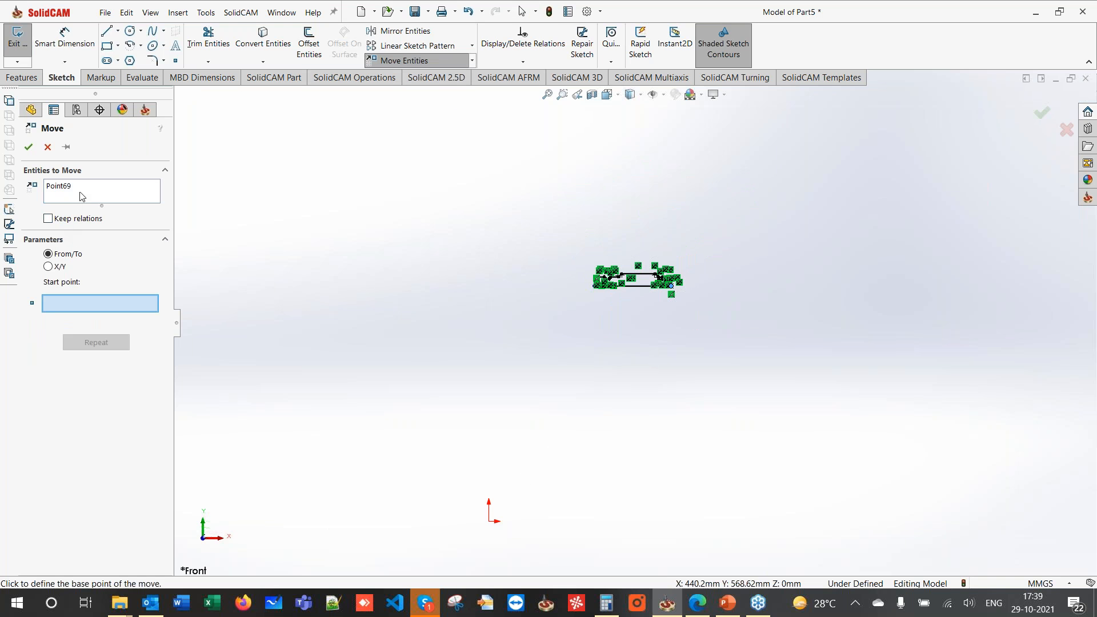
- Move the whole profile so its bottom-right corner lands on the sketch origin
{"action": "left_click", "coordinate": [80, 196]}
{"action": "right_click", "coordinate": [80, 195]}
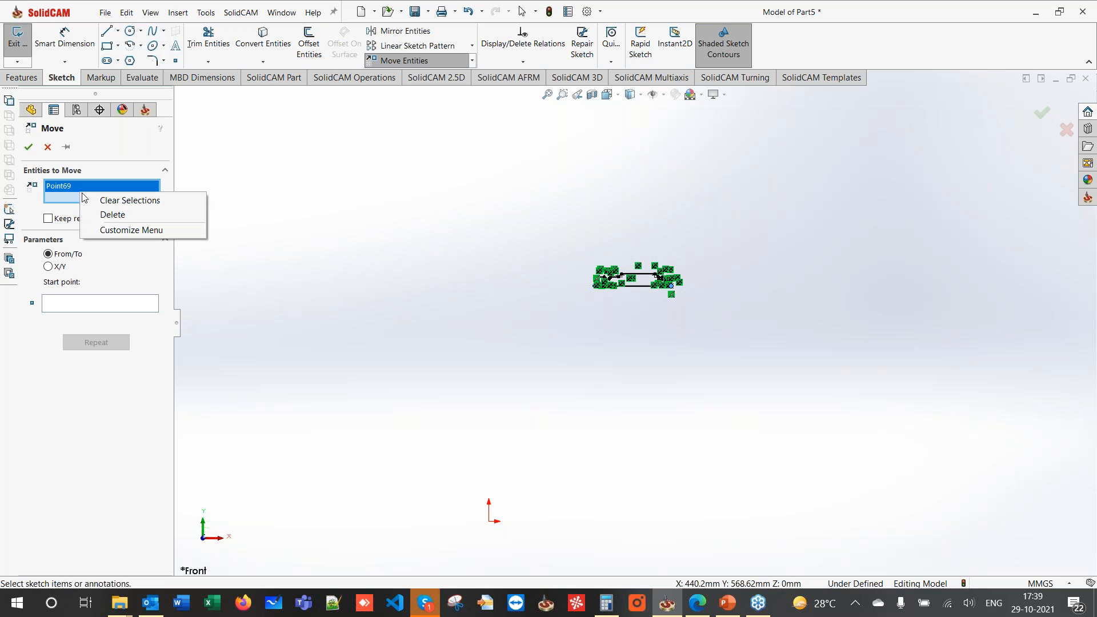
{"action": "left_click", "coordinate": [100, 199]}
{"action": "left_click_drag", "start_coordinate": [474, 238], "coordinate": [900, 359]}
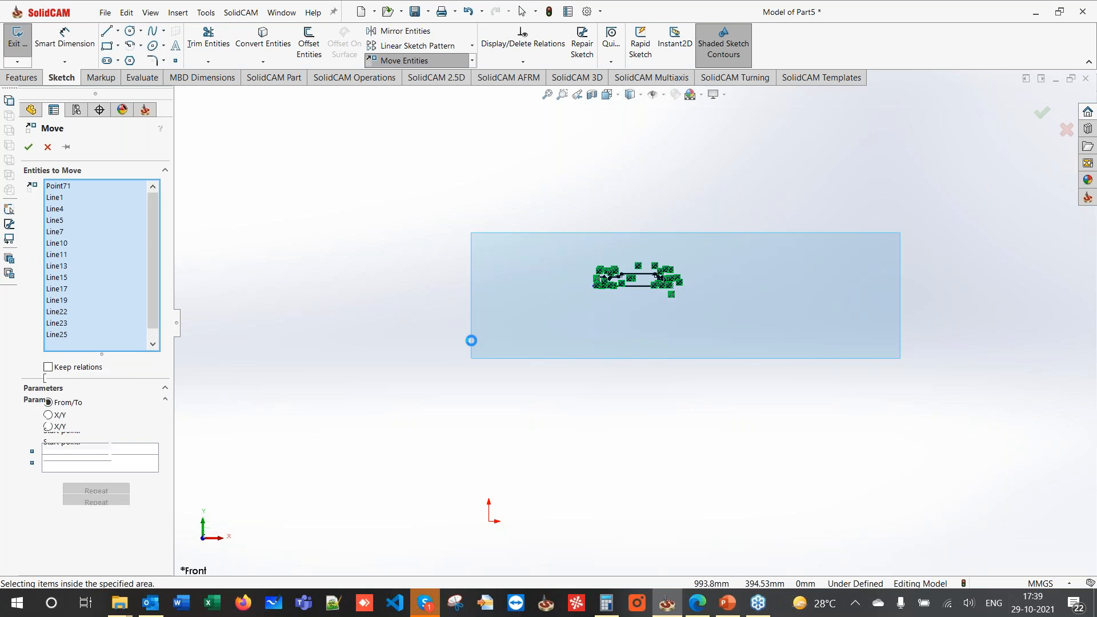
{"action": "left_click", "coordinate": [69, 517]}
{"action": "scroll", "coordinate": [672, 290], "scroll_direction": "down", "scroll_amount": 2}
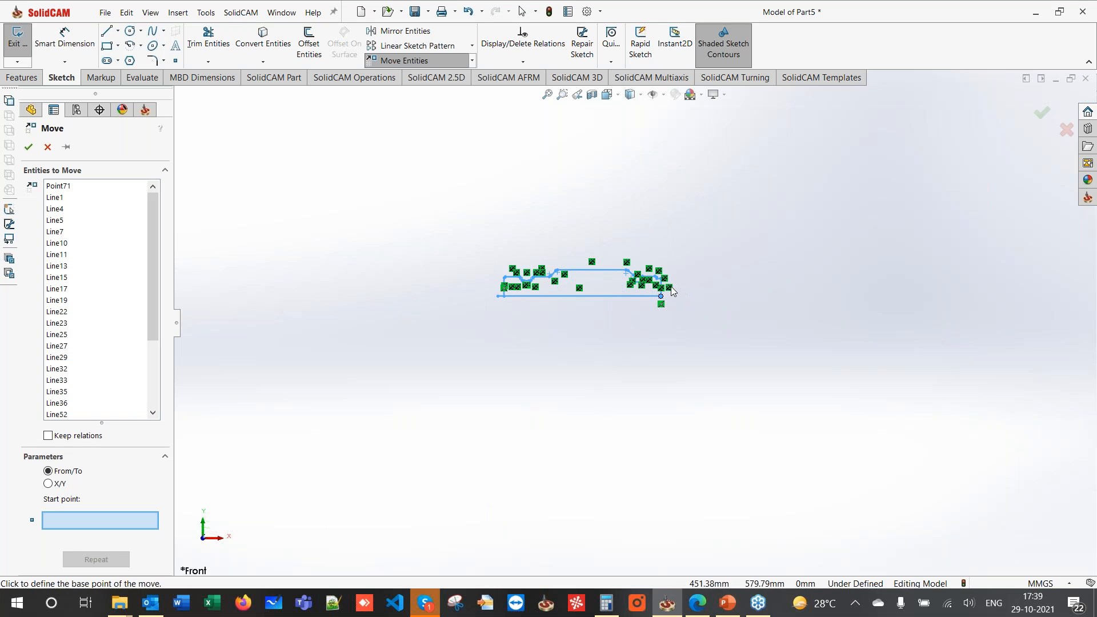
{"action": "left_click", "coordinate": [660, 297]}
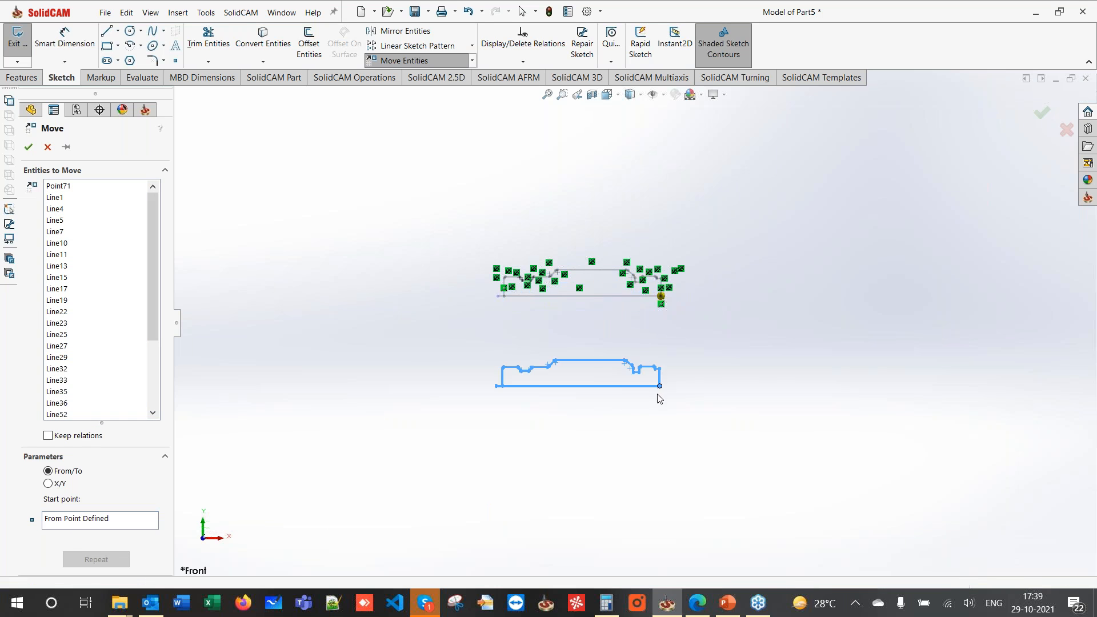
{"action": "scroll", "coordinate": [640, 400], "scroll_direction": "up", "scroll_amount": 3}
{"action": "scroll", "coordinate": [533, 452], "scroll_direction": "down", "scroll_amount": 1}
{"action": "scroll", "coordinate": [532, 452], "scroll_direction": "down", "scroll_amount": 5}
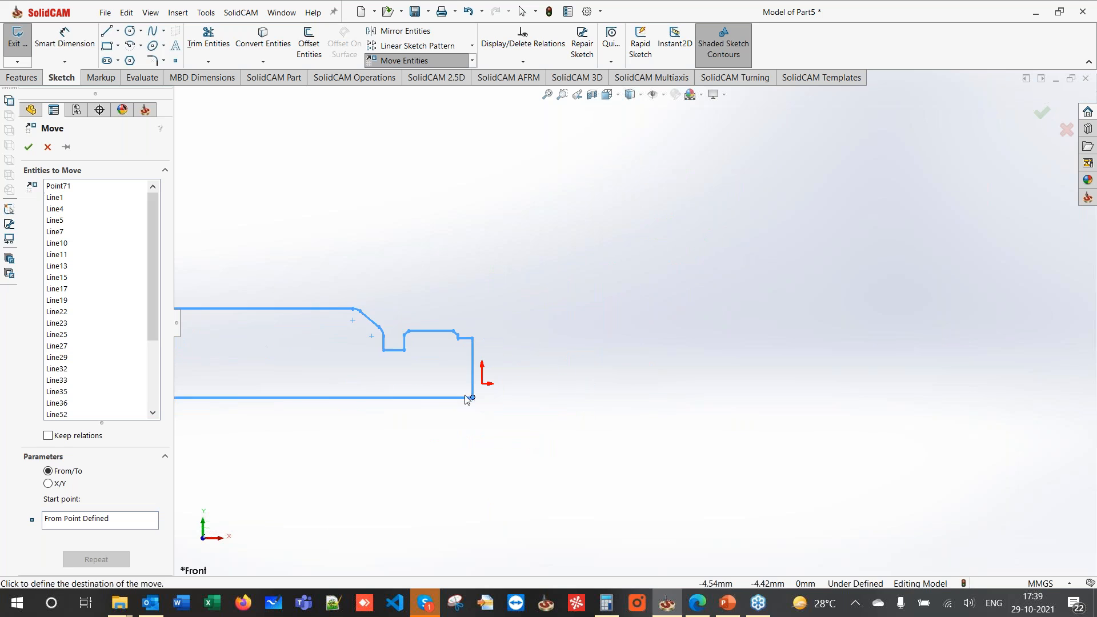
{"action": "left_click", "coordinate": [483, 386]}
{"action": "scroll", "coordinate": [524, 424], "scroll_direction": "up", "scroll_amount": 4}
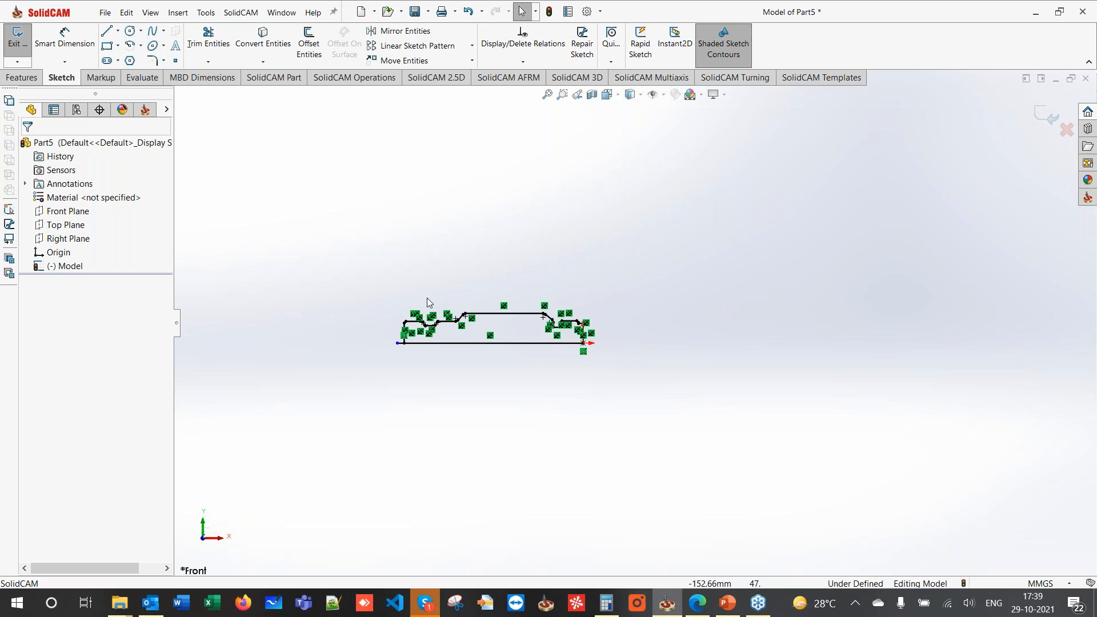
- Convert the 187.06 mm bottom line into construction geometry
{"action": "left_click", "coordinate": [441, 342]}
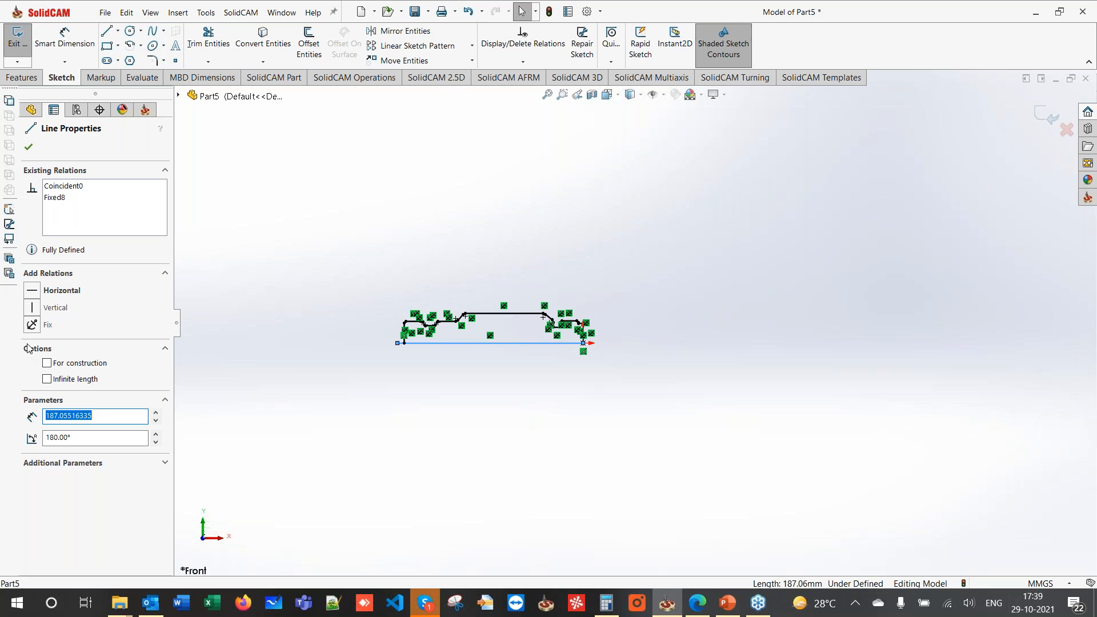
{"action": "left_click", "coordinate": [47, 363]}
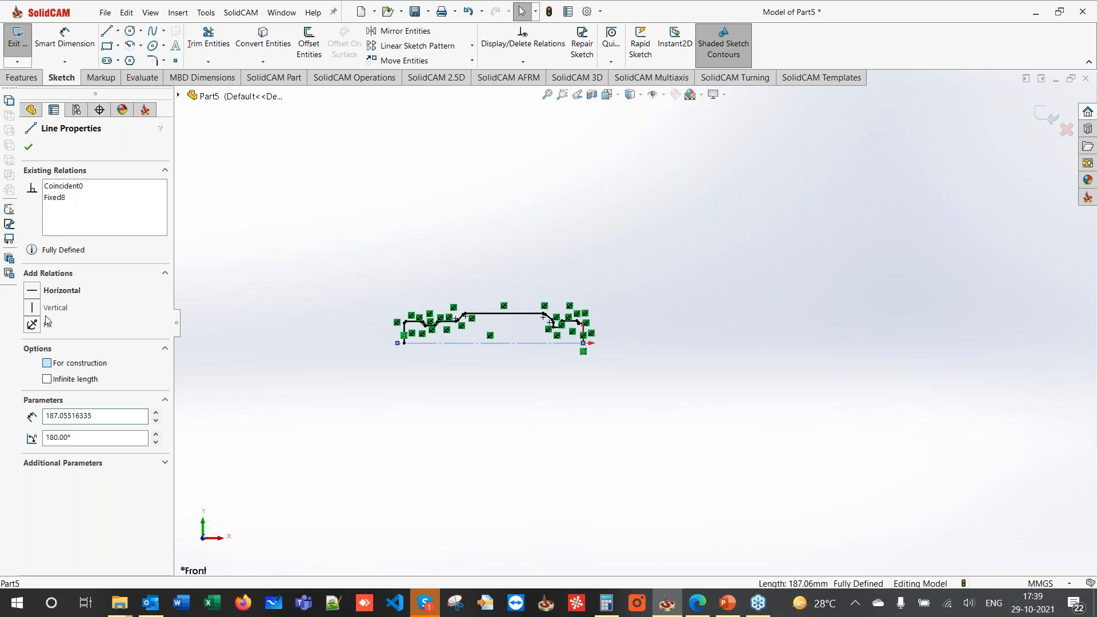
{"action": "left_click", "coordinate": [29, 148]}
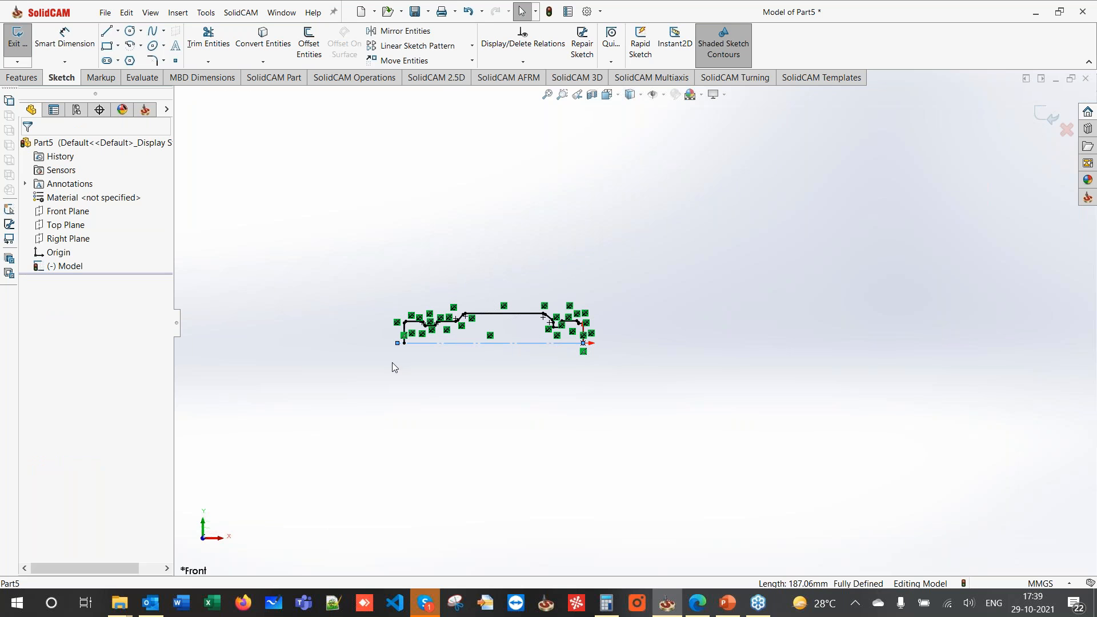
- Draw a new 180 mm horizontal line along the base, closing the half-profile
{"action": "left_click", "coordinate": [106, 30]}
{"action": "left_click", "coordinate": [405, 343]}
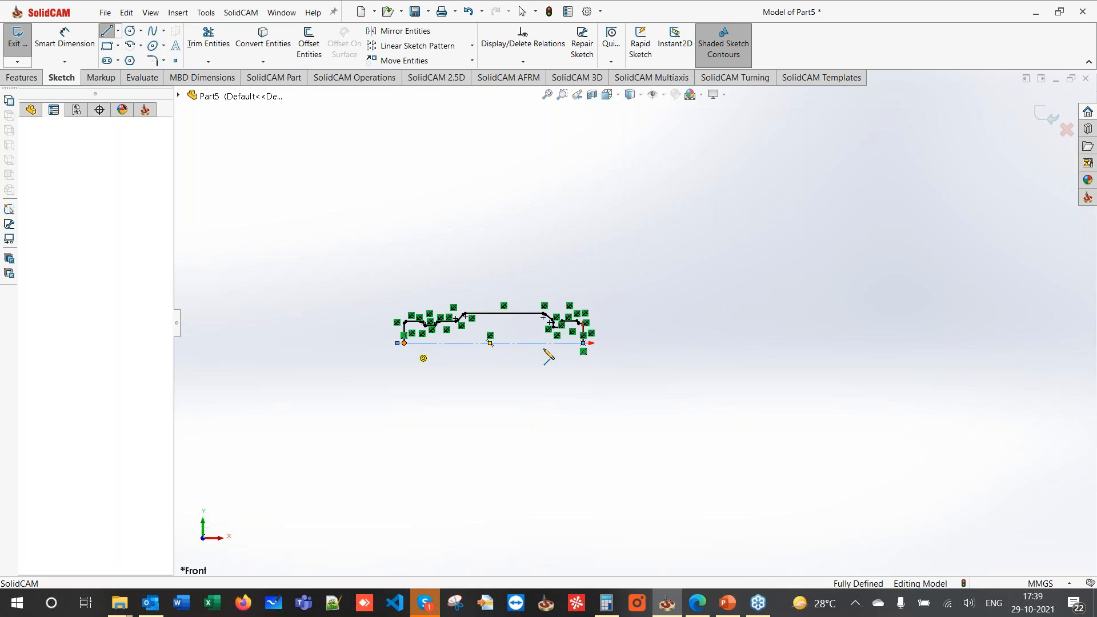
{"action": "left_click", "coordinate": [583, 343]}
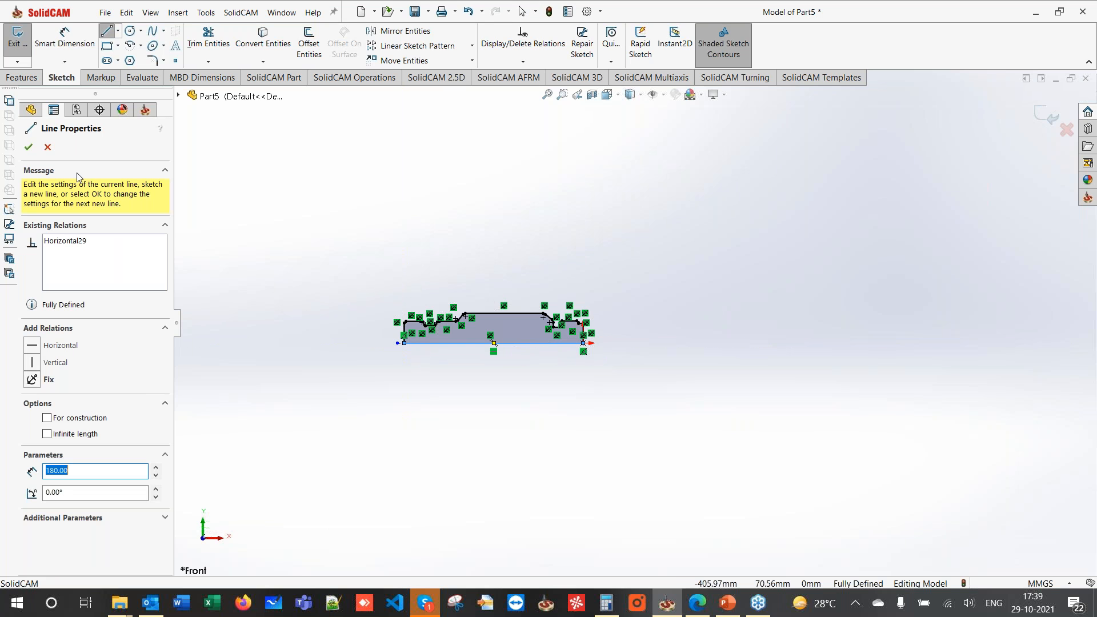
{"action": "left_click", "coordinate": [29, 147]}
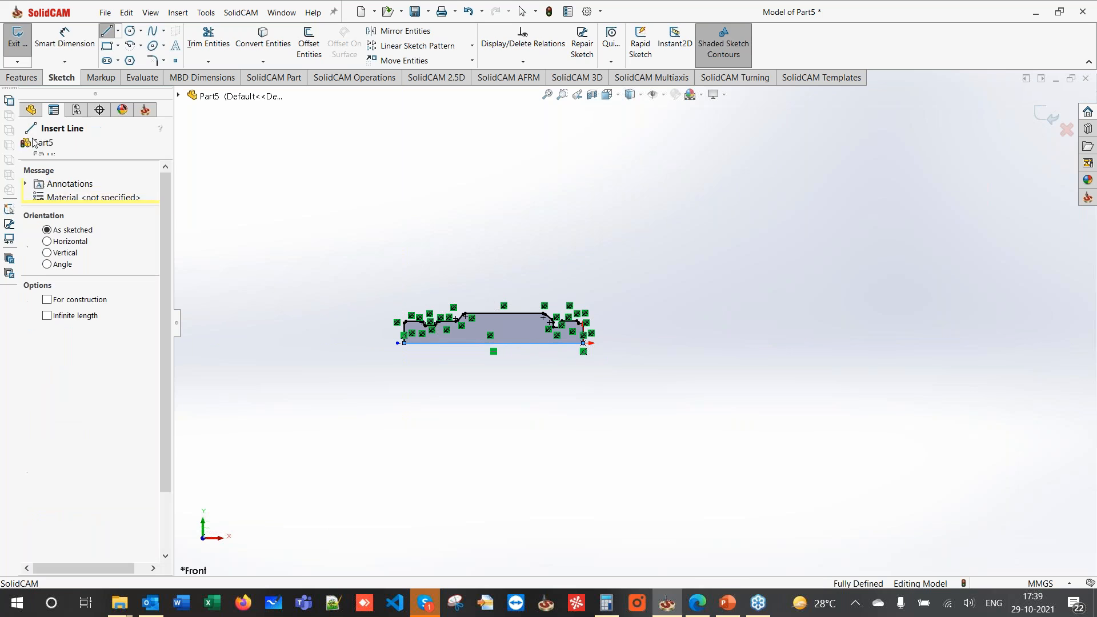
{"action": "left_click", "coordinate": [30, 80]}
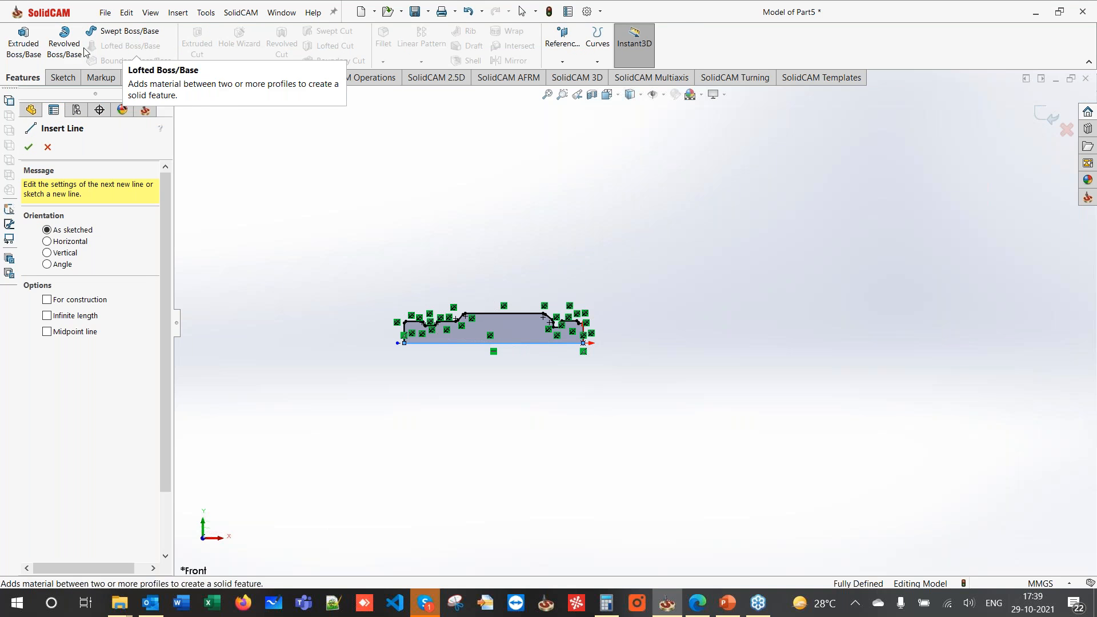
- Revolve the half-profile 360° about the base line Line56 to create Revolve1
{"action": "left_click", "coordinate": [64, 43]}
{"action": "left_click", "coordinate": [516, 343]}
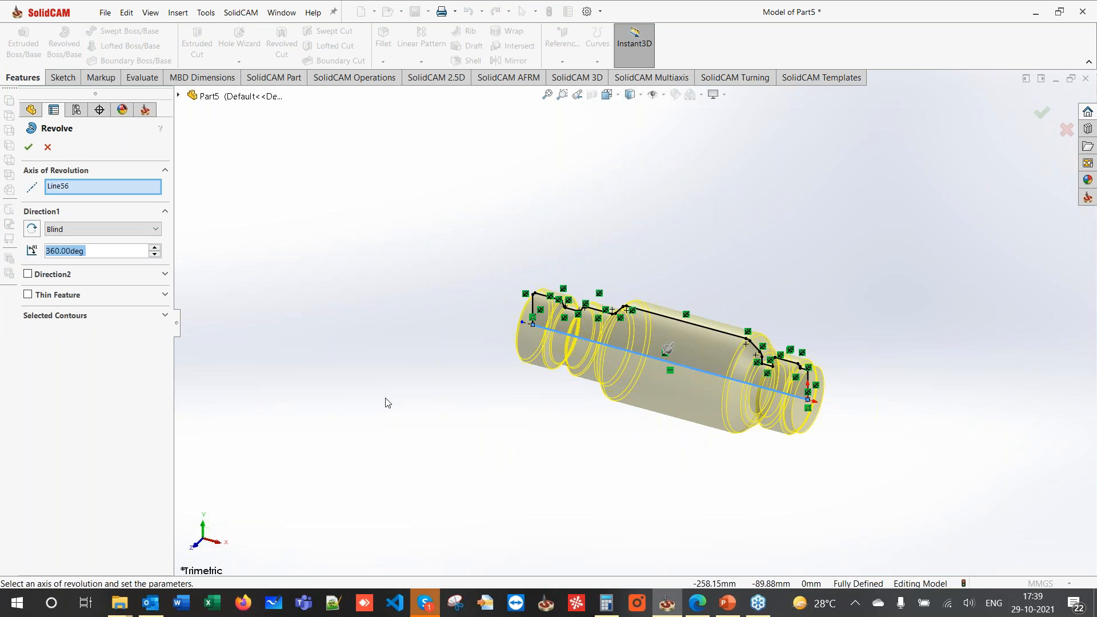
{"action": "left_click", "coordinate": [28, 147]}
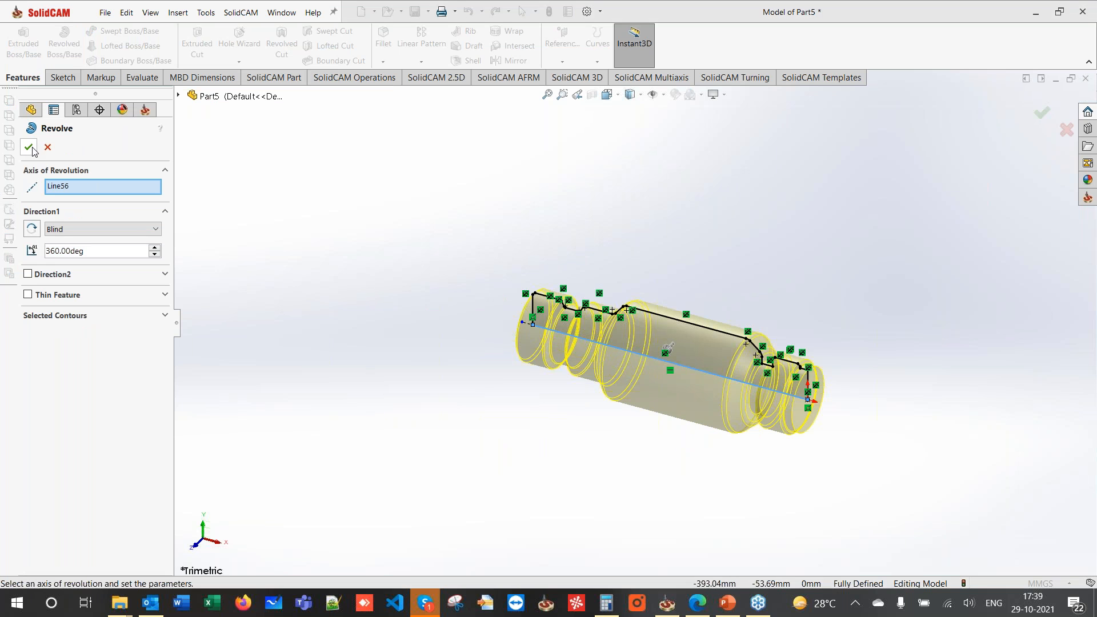
{"action": "left_click", "coordinate": [663, 450]}
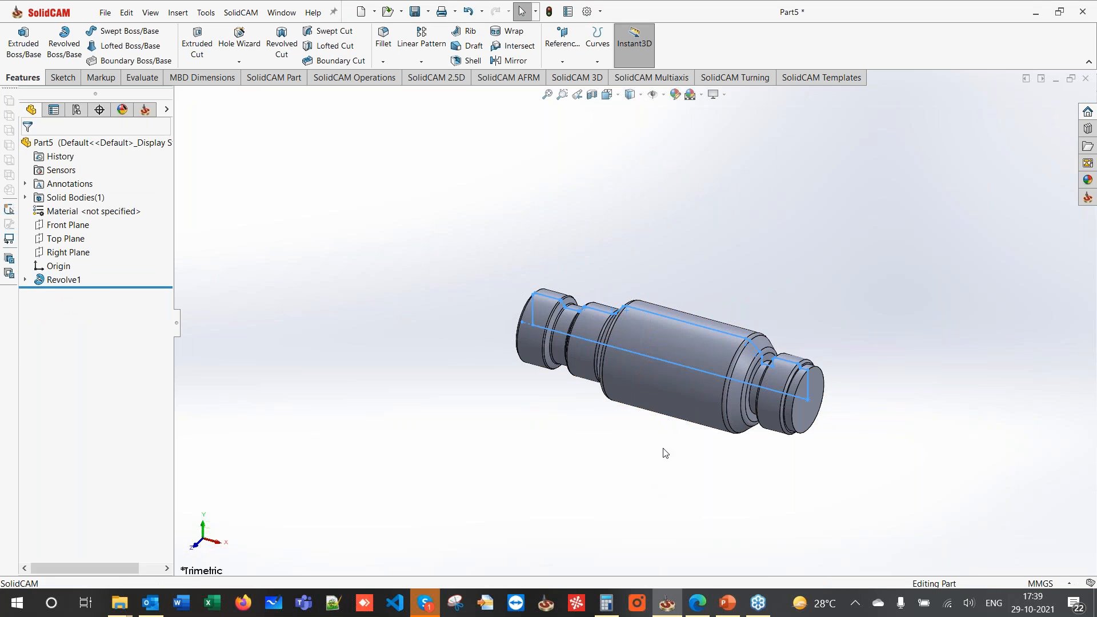
{"action": "scroll", "coordinate": [795, 397], "scroll_direction": "down", "scroll_amount": 2}
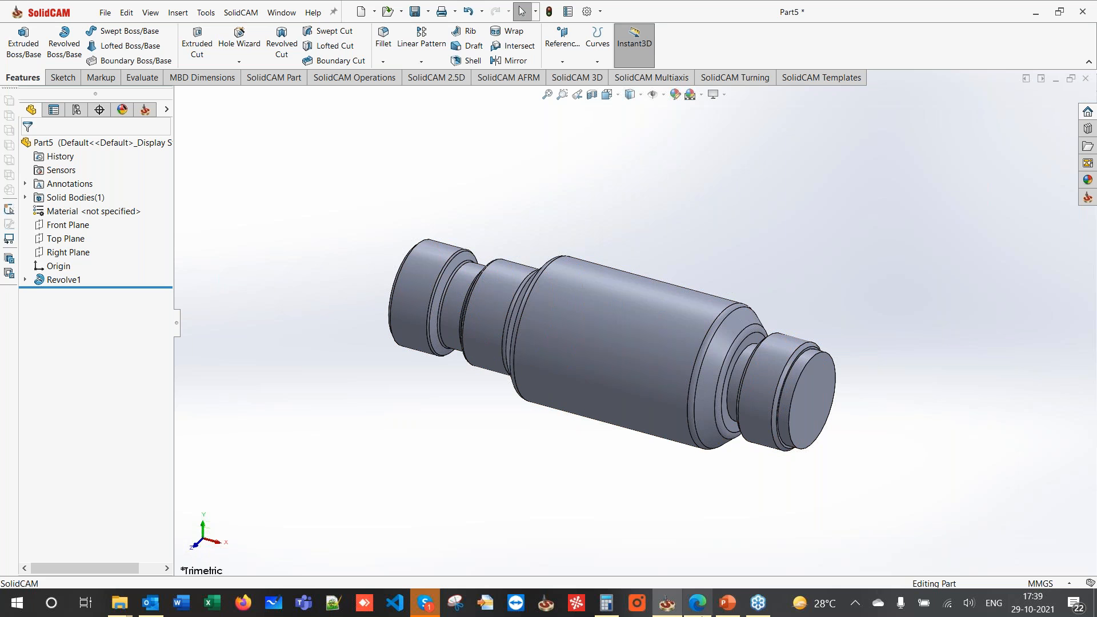
{"action": "left_click", "coordinate": [697, 604]}
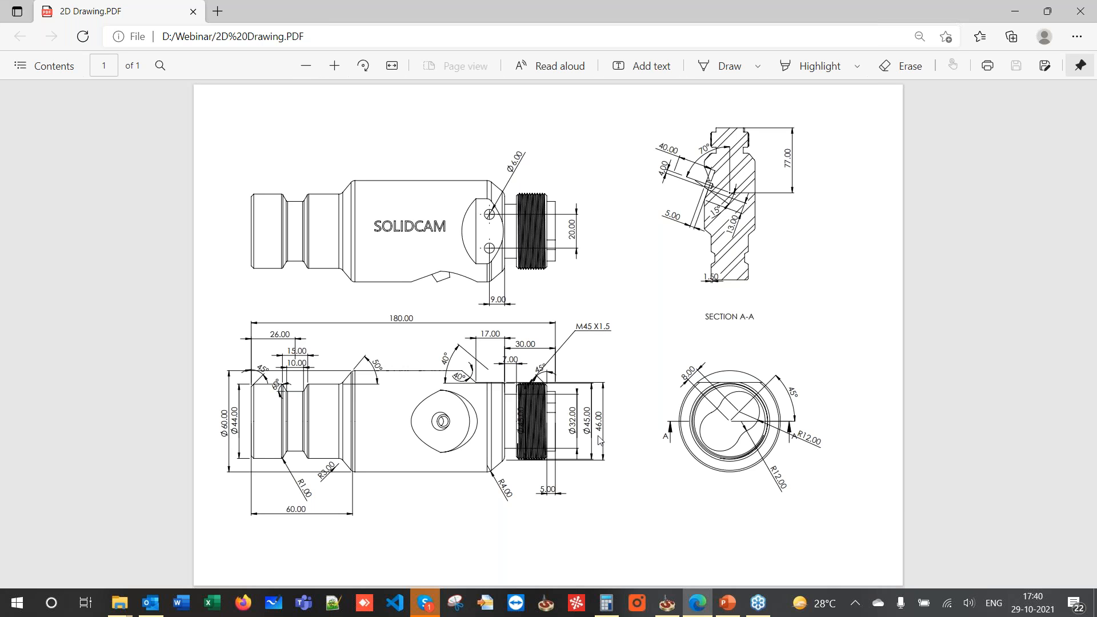
{"action": "left_click", "coordinate": [1012, 11]}
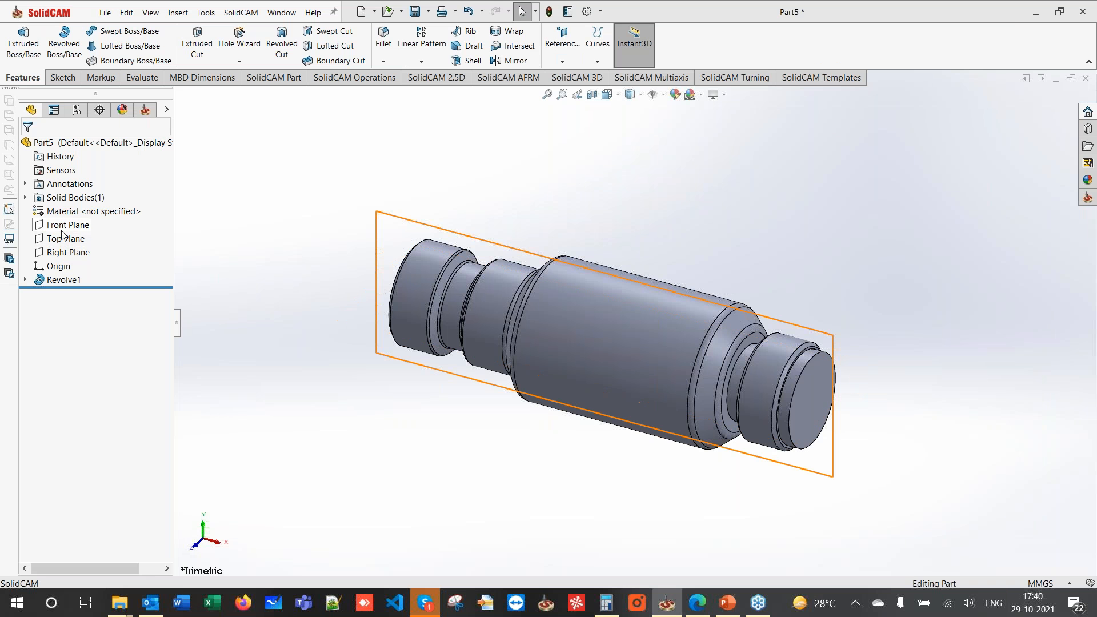
- Start a Front Plane sketch and draw the flat's closed outline with an angled edge
{"action": "left_click", "coordinate": [64, 225]}
{"action": "left_click", "coordinate": [113, 211]}
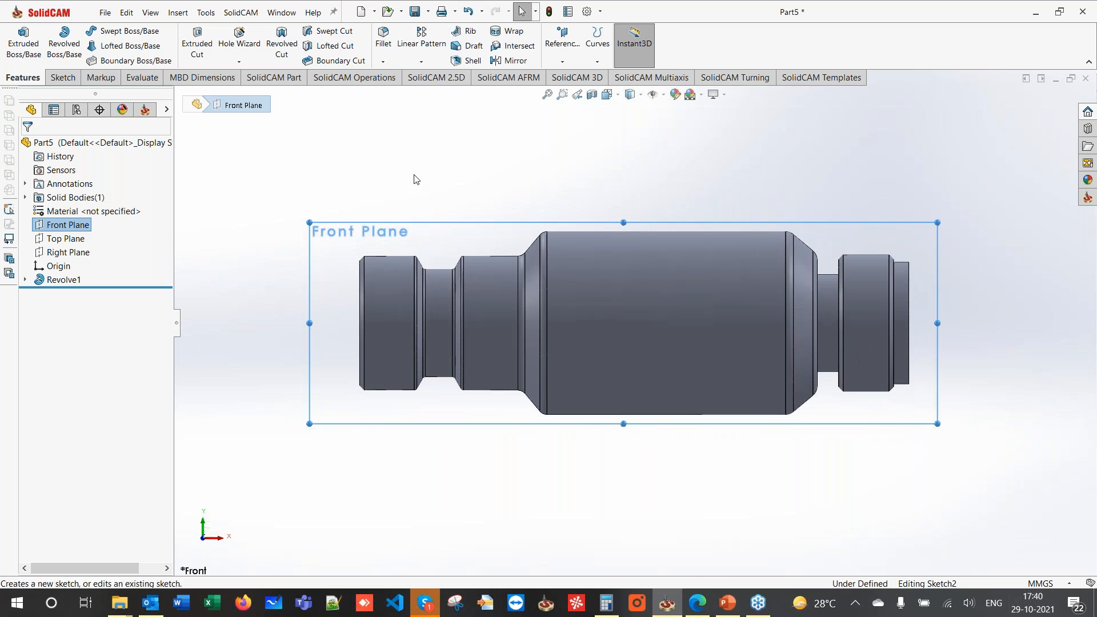
{"action": "left_click", "coordinate": [106, 31]}
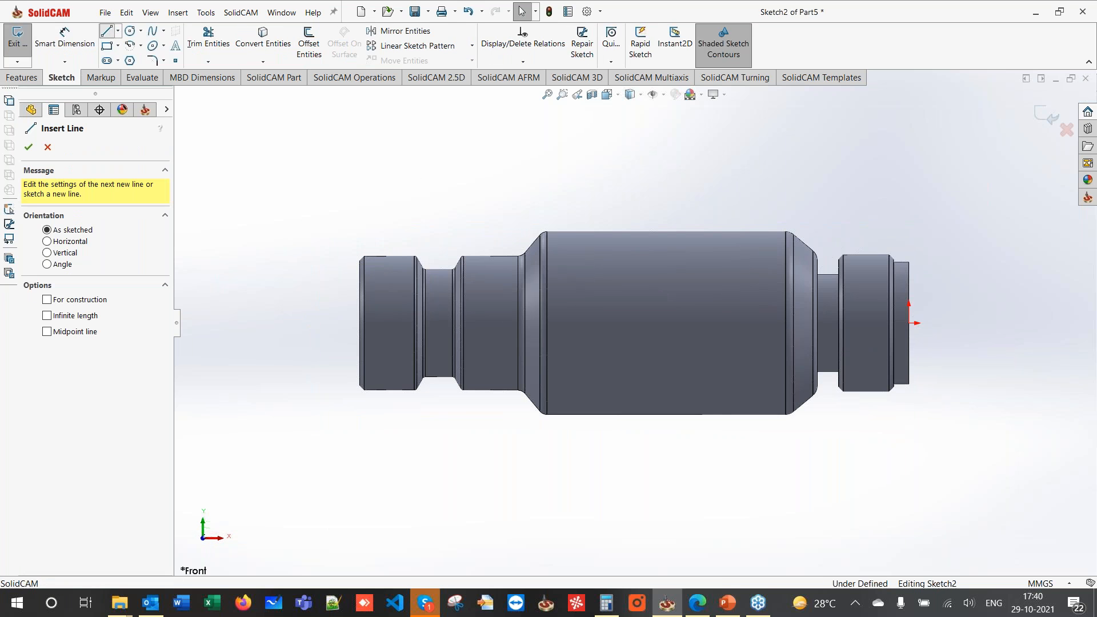
{"action": "scroll", "coordinate": [813, 272], "scroll_direction": "down", "scroll_amount": 2}
{"action": "left_click_drag", "start_coordinate": [805, 266], "coordinate": [701, 266]}
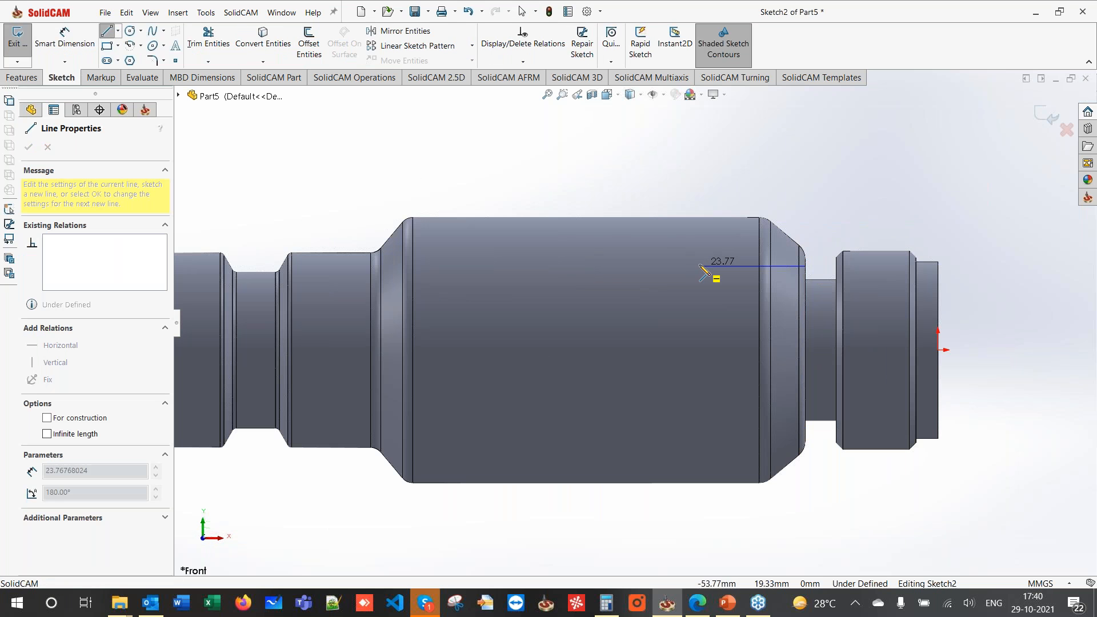
{"action": "left_click", "coordinate": [695, 266]}
{"action": "left_click", "coordinate": [642, 217]}
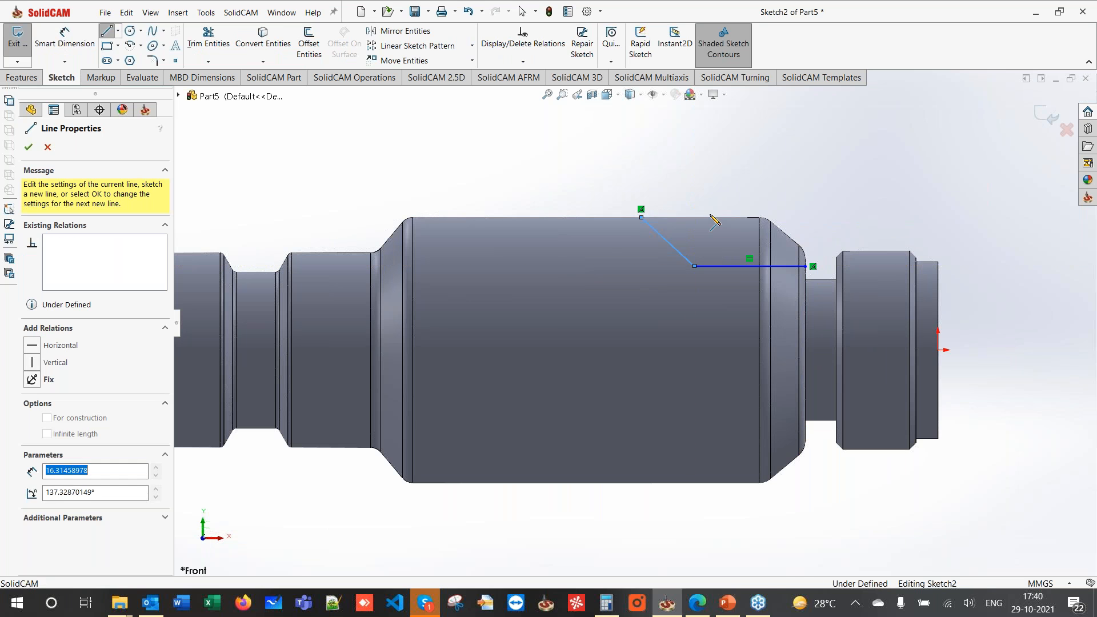
{"action": "left_click", "coordinate": [805, 217]}
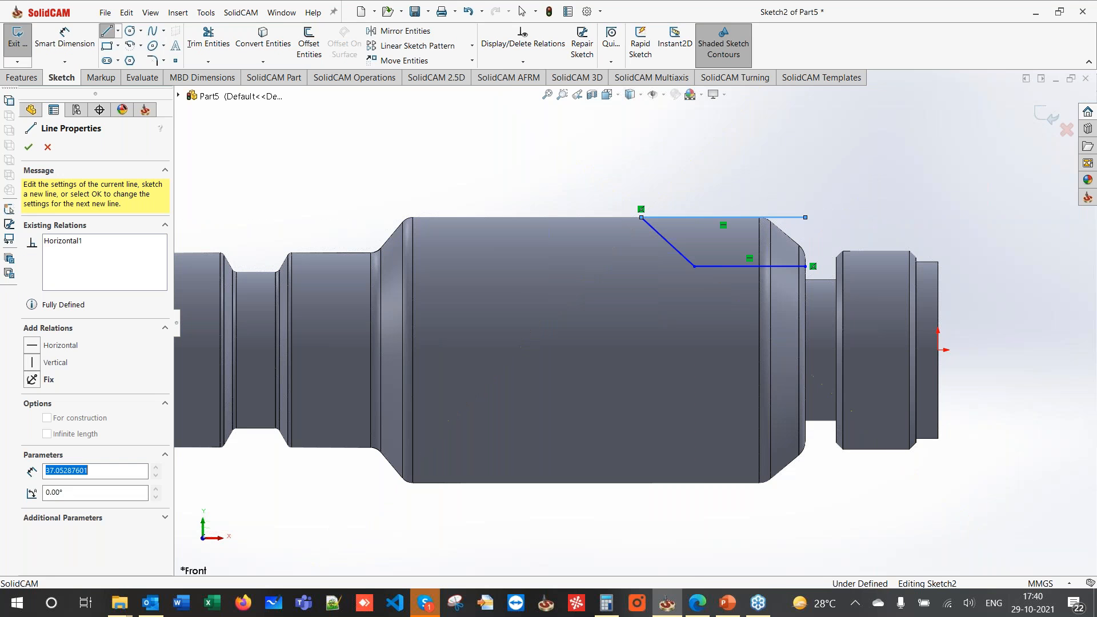
{"action": "left_click", "coordinate": [806, 266]}
{"action": "key", "text": "Escape"}
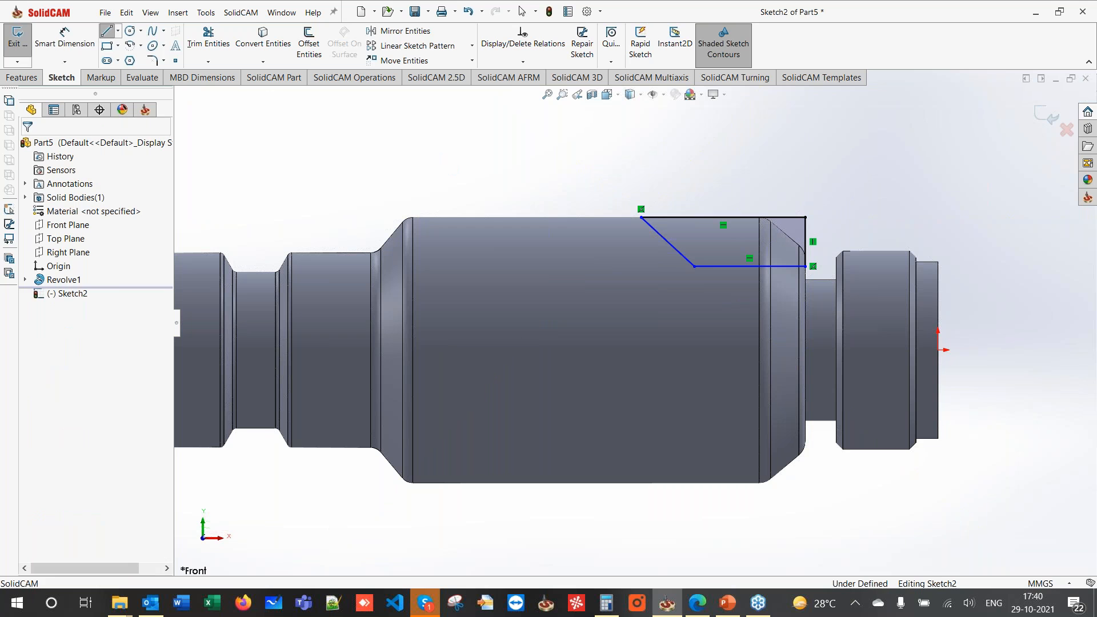
- Draw a horizontal centerline from the origin along the shaft axis
{"action": "left_click", "coordinate": [117, 30]}
{"action": "left_click", "coordinate": [130, 59]}
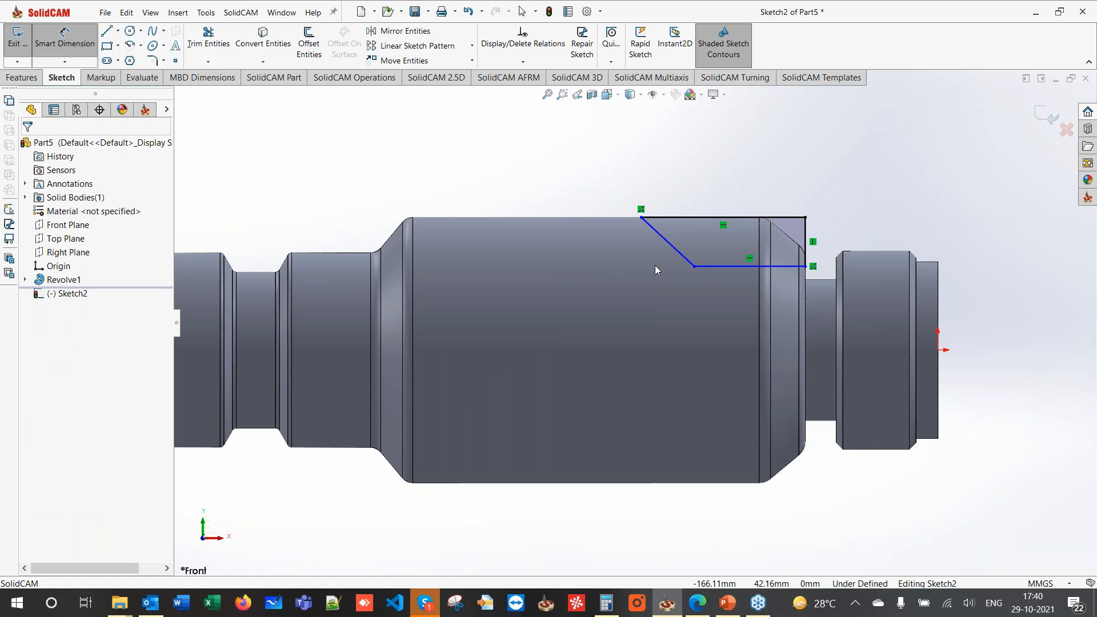
{"action": "left_click", "coordinate": [938, 351]}
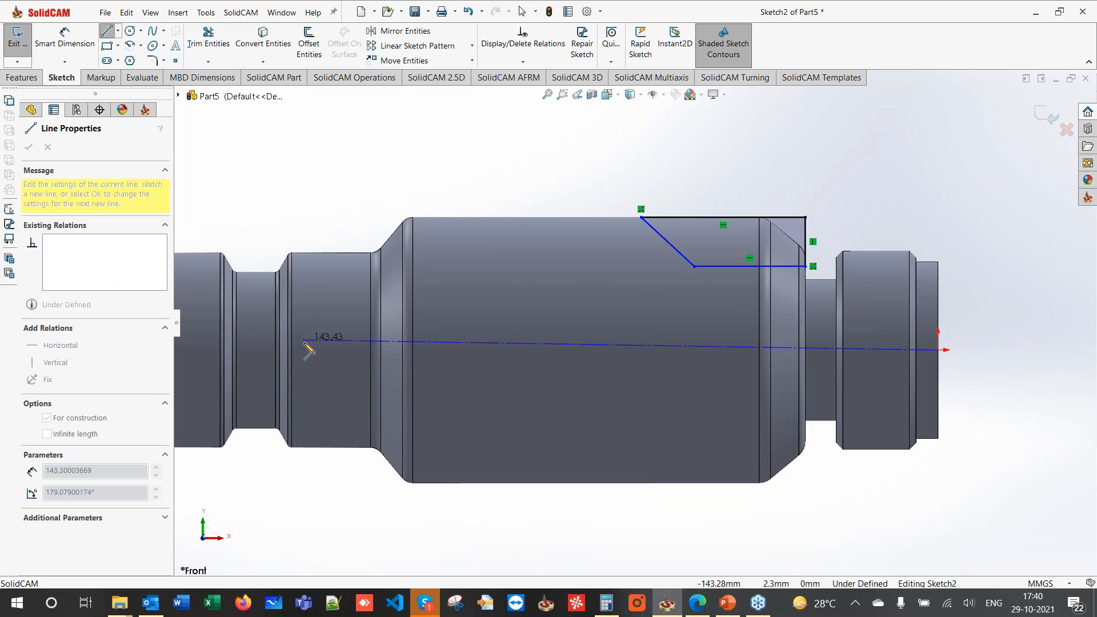
{"action": "left_click", "coordinate": [307, 349]}
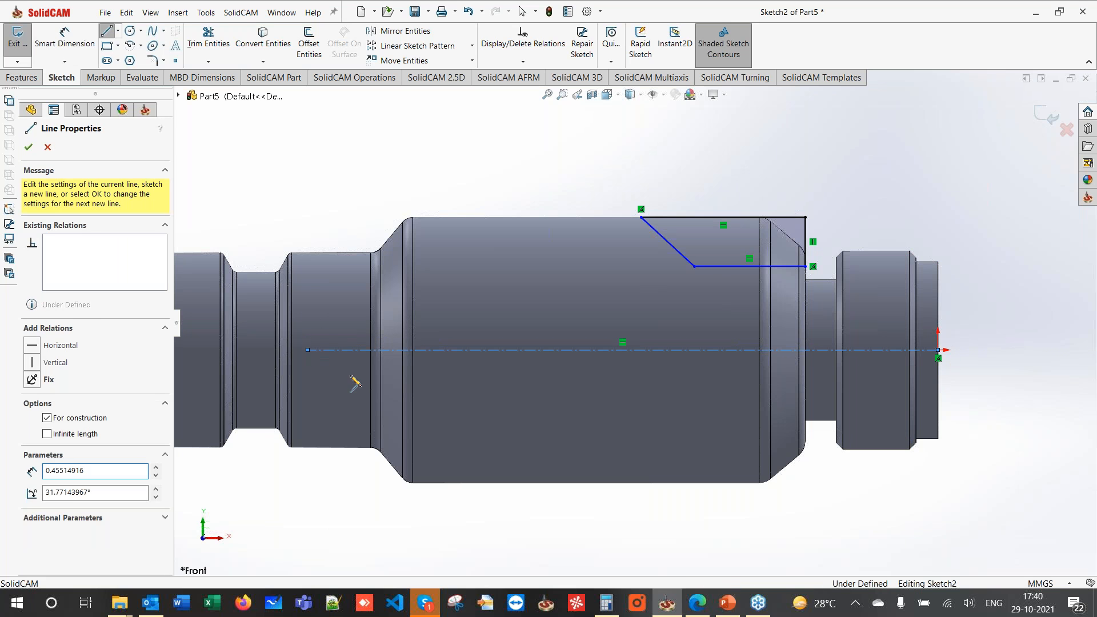
{"action": "key", "text": "Escape"}
{"action": "key", "text": "Escape"}
- Dimension the flat's bottom line as a 46 diameter about the centerline
{"action": "left_click", "coordinate": [65, 38]}
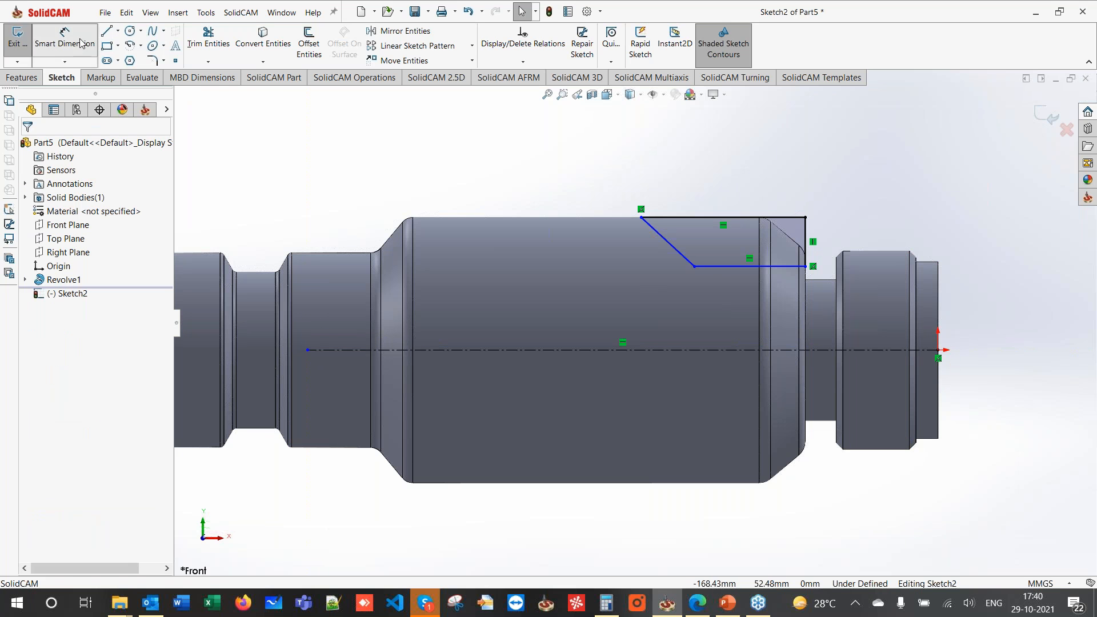
{"action": "left_click", "coordinate": [766, 268]}
{"action": "left_click", "coordinate": [753, 351]}
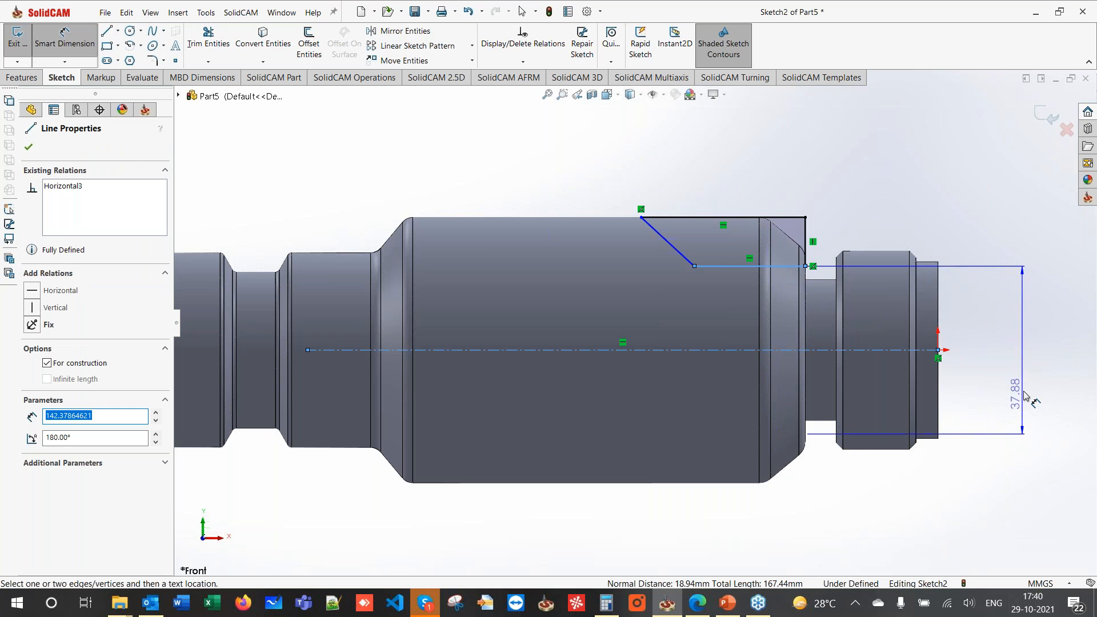
{"action": "left_click", "coordinate": [1018, 386]}
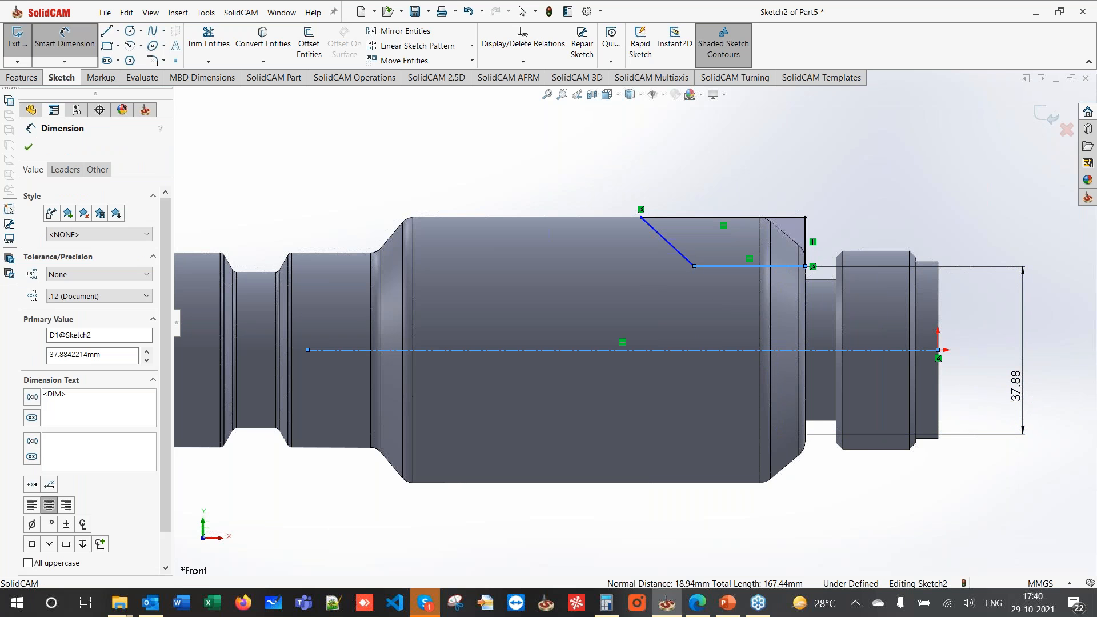
{"action": "type", "text": "46"}
{"action": "key", "text": "Return"}
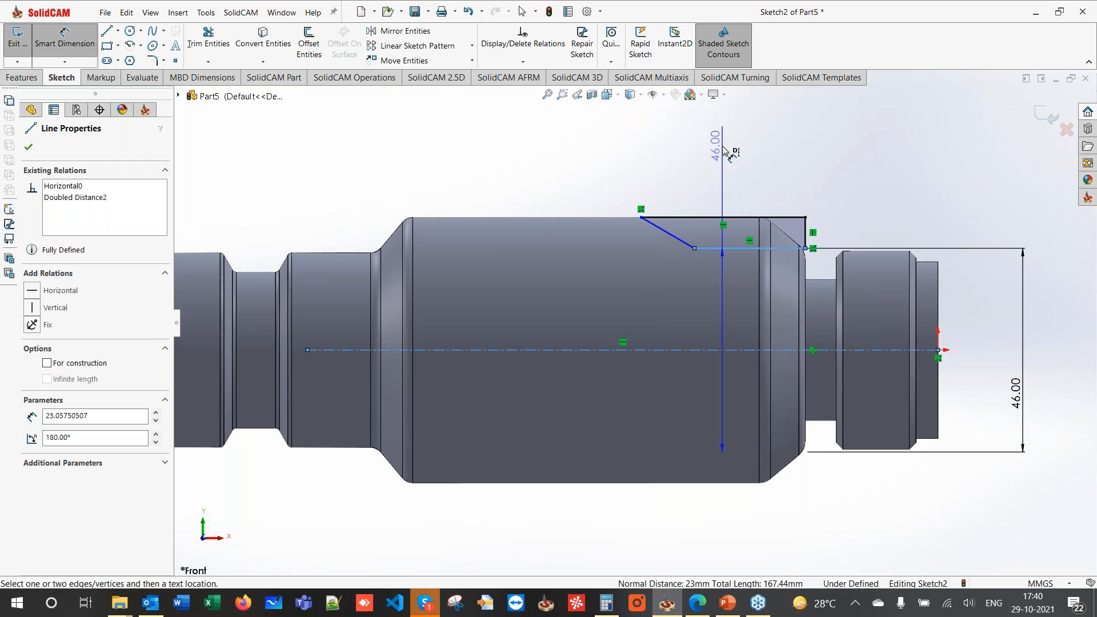
{"action": "key", "text": "Escape"}
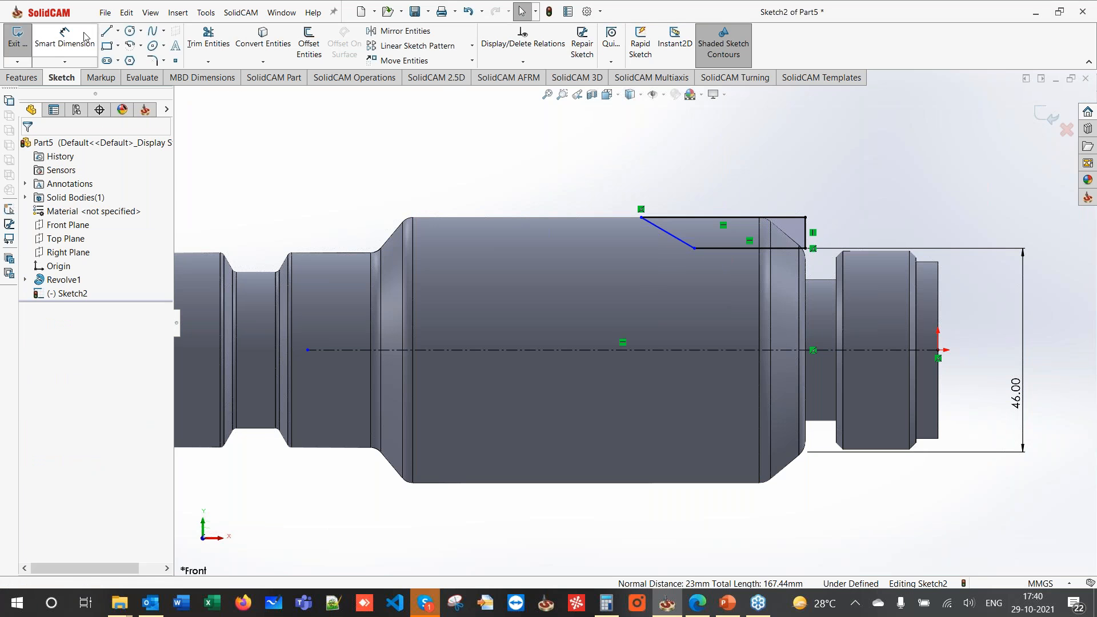
- Dimension the horizontal line to 25 and set the angled edge at 40°
{"action": "left_click", "coordinate": [84, 38]}
{"action": "left_click", "coordinate": [705, 249]}
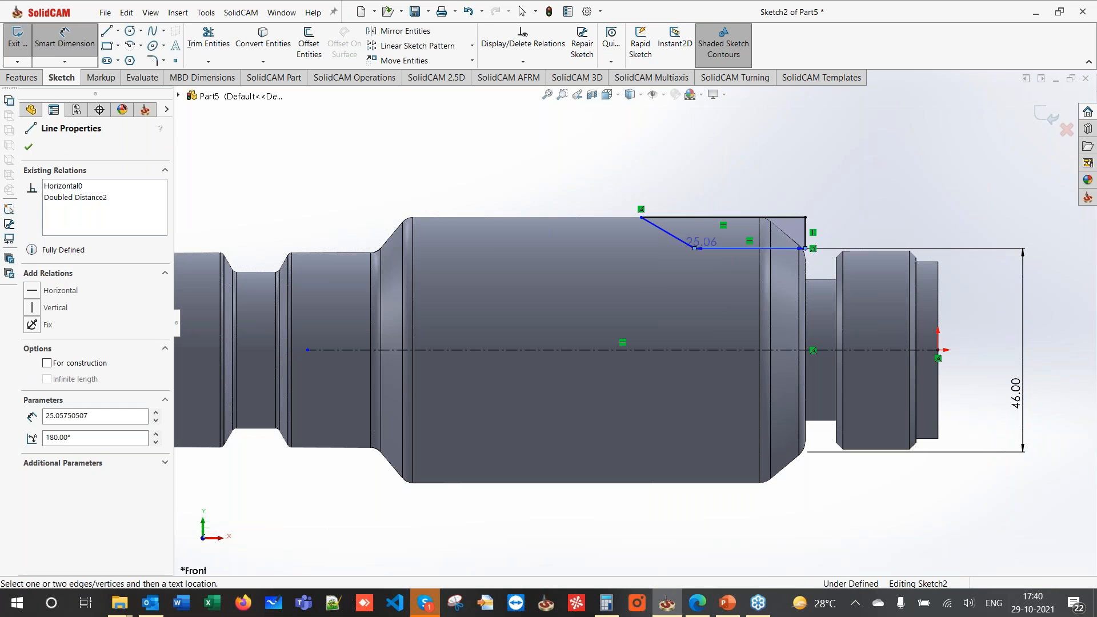
{"action": "left_click", "coordinate": [745, 182]}
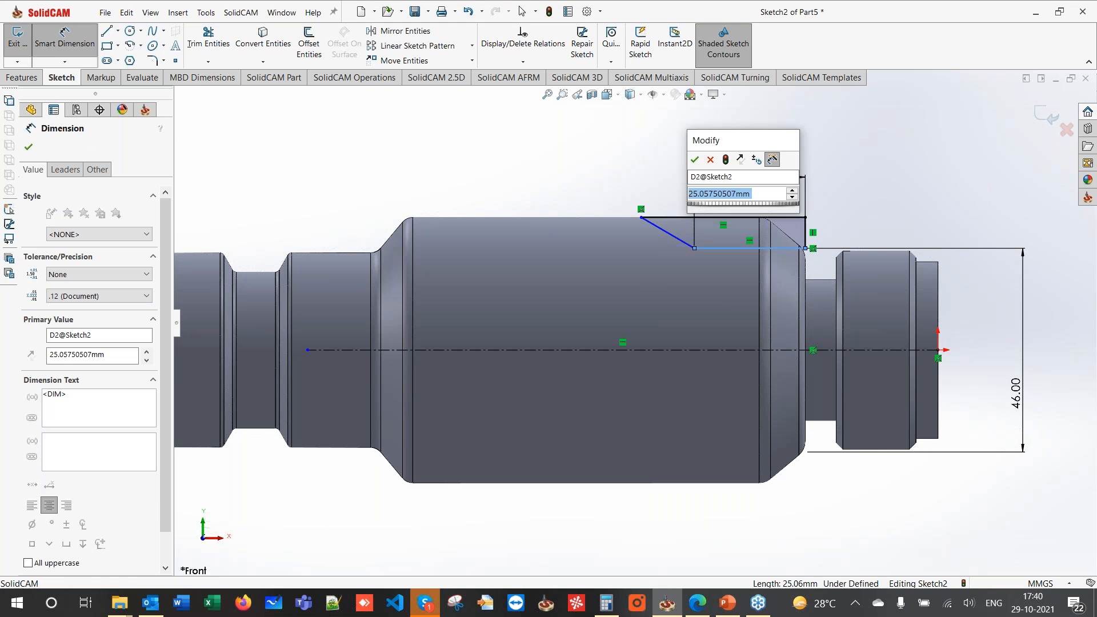
{"action": "type", "text": "25"}
{"action": "key", "text": "Return"}
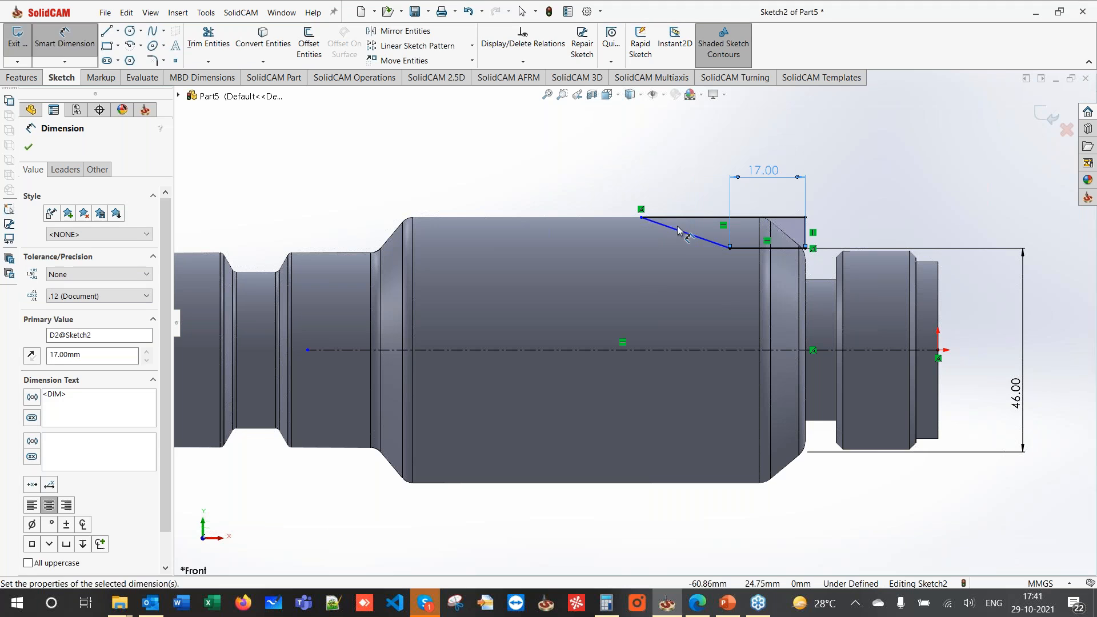
{"action": "left_click", "coordinate": [742, 249]}
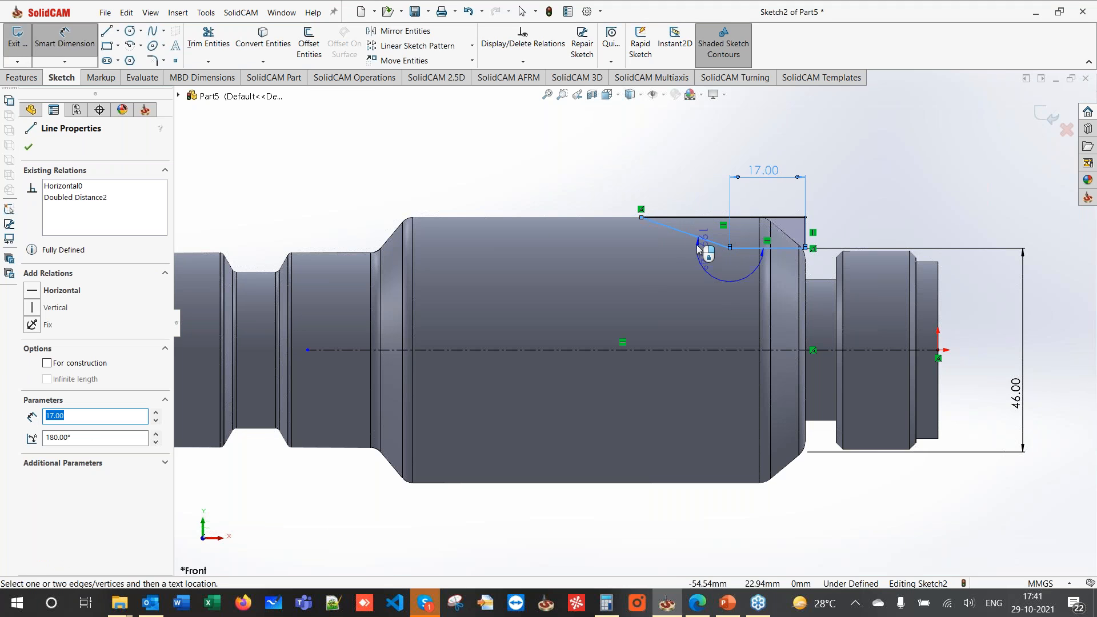
{"action": "left_click", "coordinate": [666, 240]}
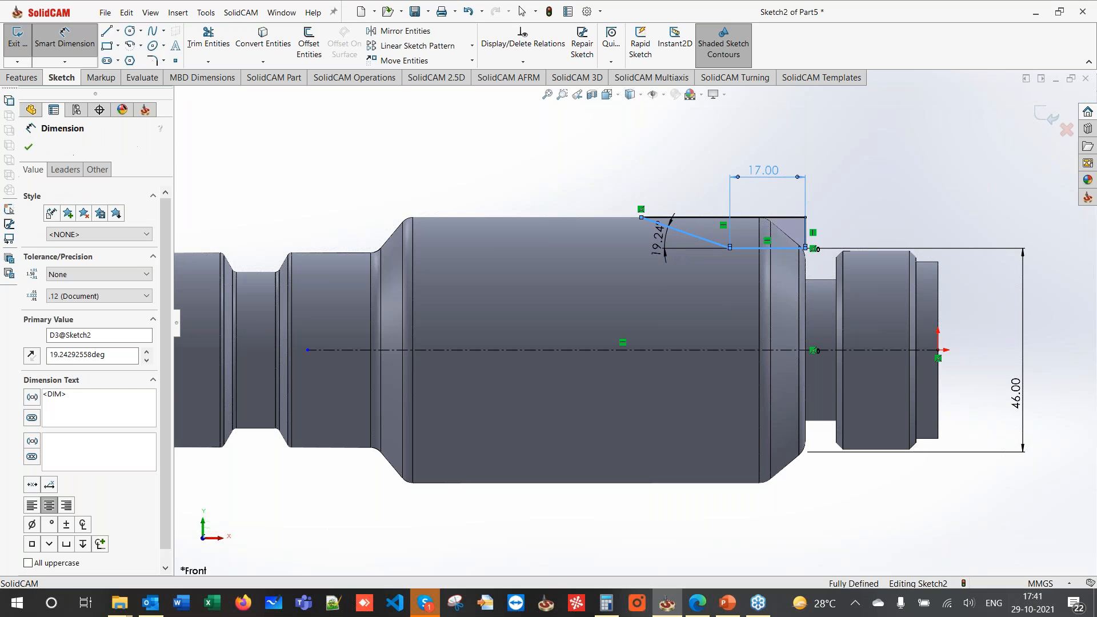
{"action": "key", "text": "Return"}
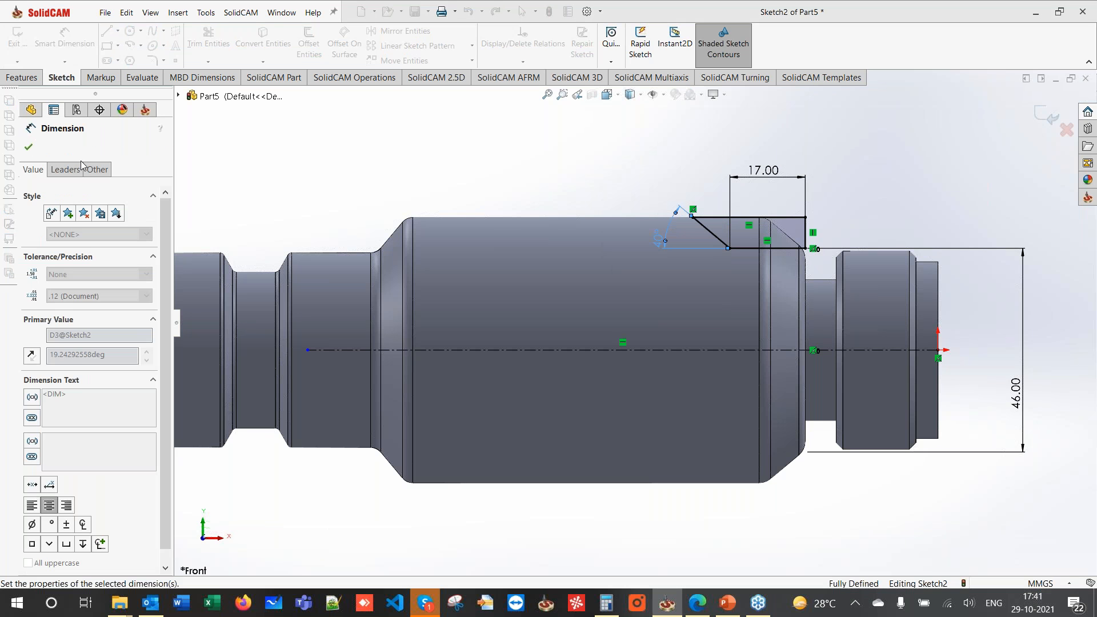
{"action": "left_click", "coordinate": [28, 147]}
{"action": "left_click", "coordinate": [21, 77]}
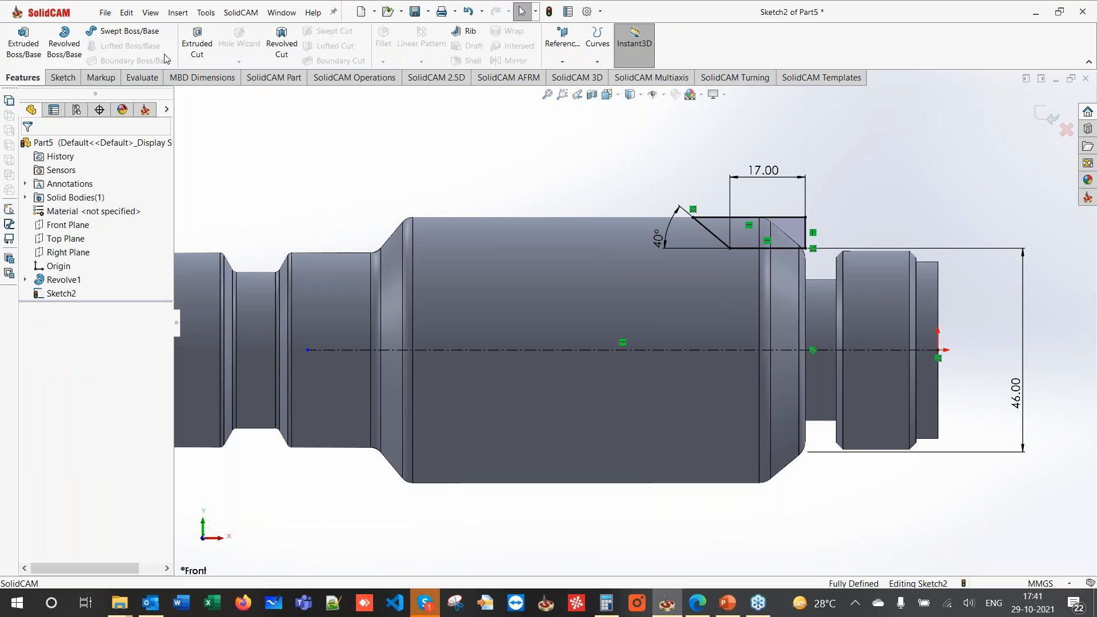
- Extrude-cut the flat sketch Through All - Both to create Cut-Extrude1
{"action": "left_click", "coordinate": [197, 43]}
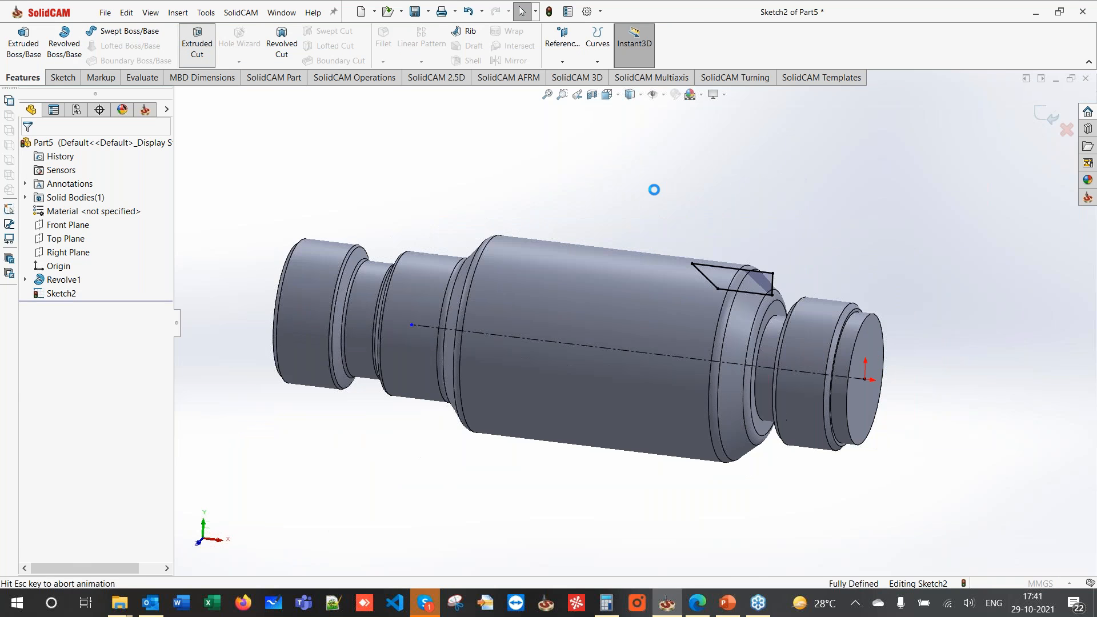
{"action": "left_click", "coordinate": [77, 226]}
{"action": "left_click", "coordinate": [86, 252]}
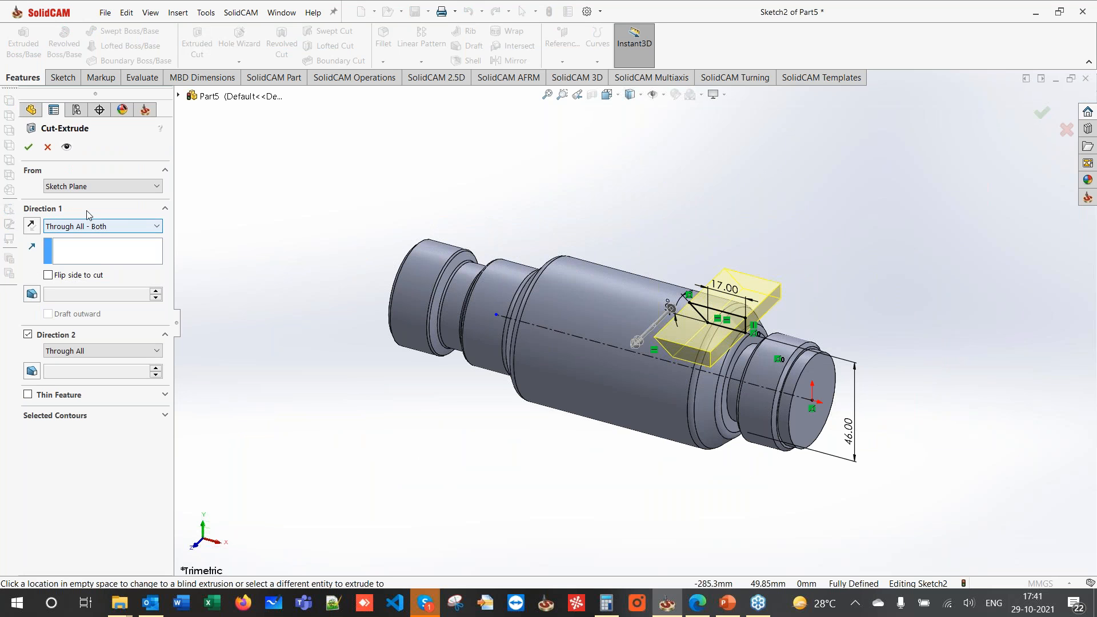
{"action": "left_click", "coordinate": [28, 148]}
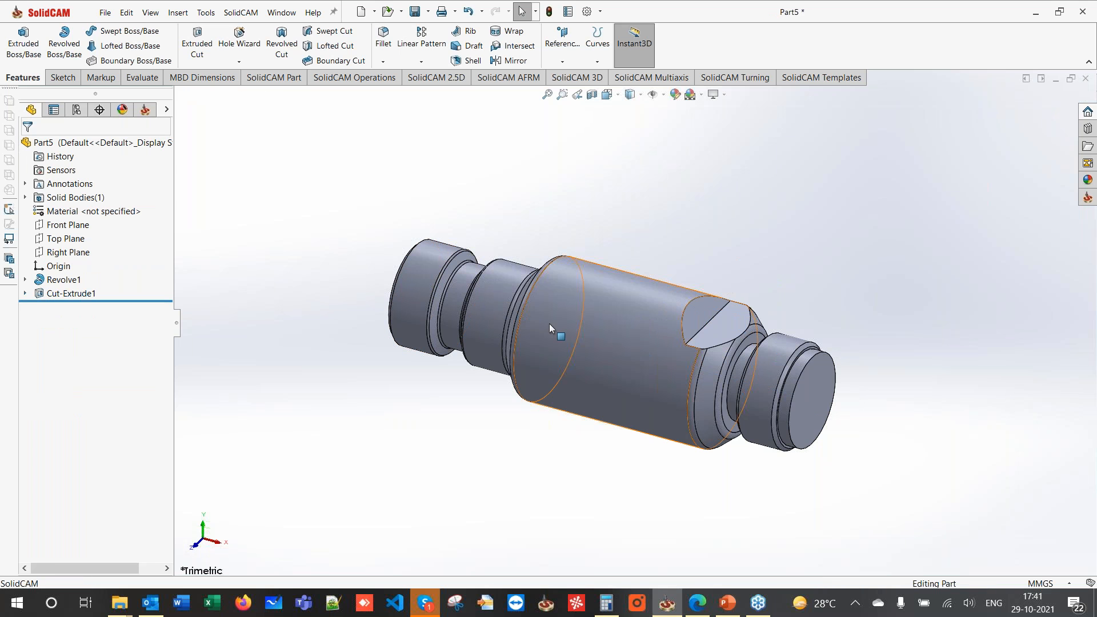
- Reopen Sketch2, exit to rebuild the cut, and orbit to view the flat in 3D
{"action": "left_click", "coordinate": [47, 290]}
{"action": "left_click", "coordinate": [71, 255]}
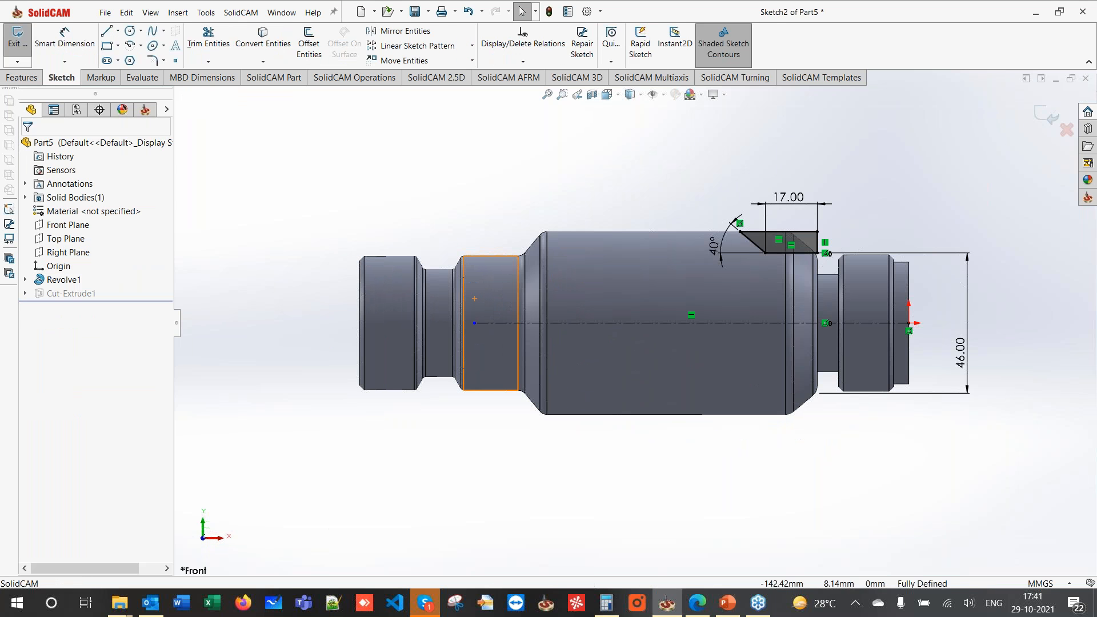
{"action": "left_click", "coordinate": [1046, 112]}
{"action": "mouse_move", "coordinate": [878, 157]}
{"action": "middle_mouse_down"}
{"action": "mouse_move", "coordinate": [865, 260]}
{"action": "mouse_move", "coordinate": [765, 296]}
{"action": "middle_mouse_up"}
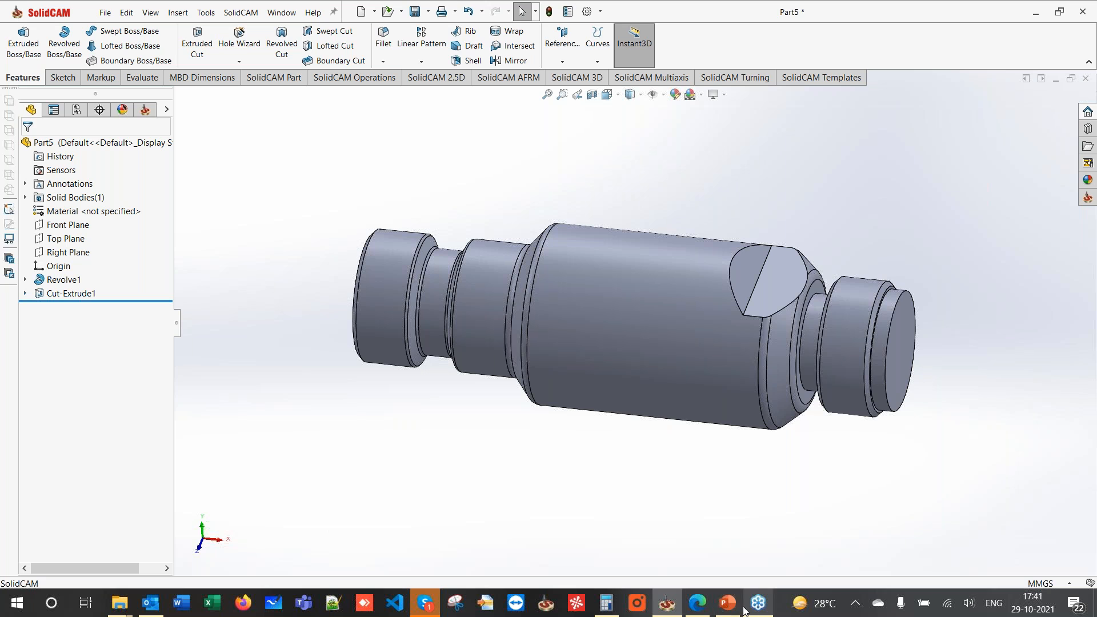
{"action": "left_click", "coordinate": [690, 608]}
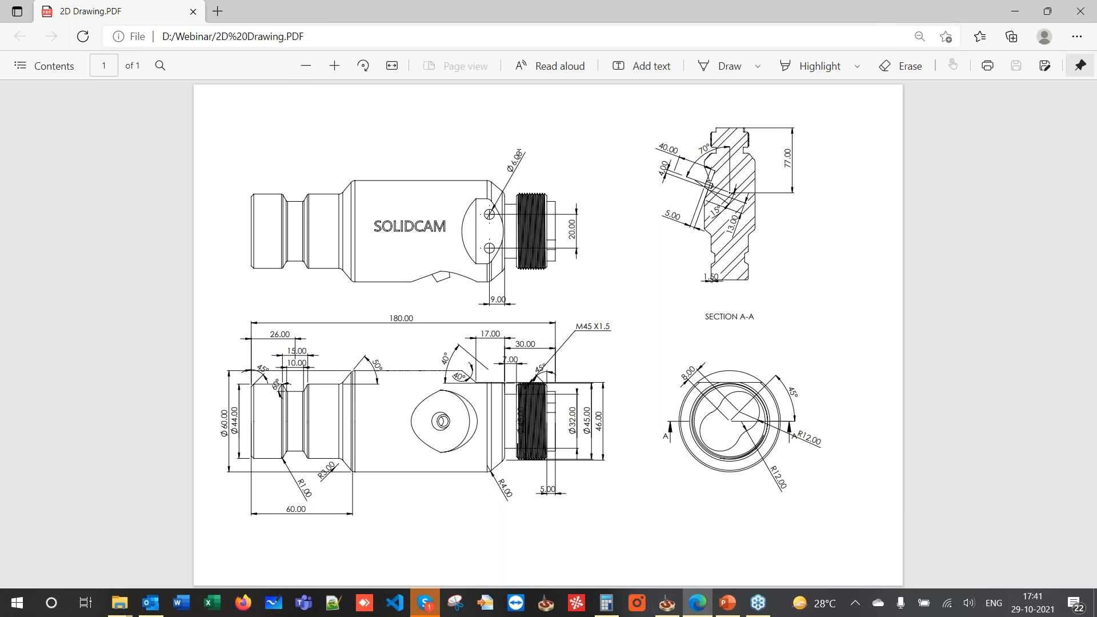
- Check the shaft dimensions in 2D Drawing.PDF, then return to the SolidCAM model
{"action": "left_click", "coordinate": [1009, 18]}
- Start a sketch on the flat face and draw a vertical centerline across the shaft
{"action": "left_click", "coordinate": [782, 266]}
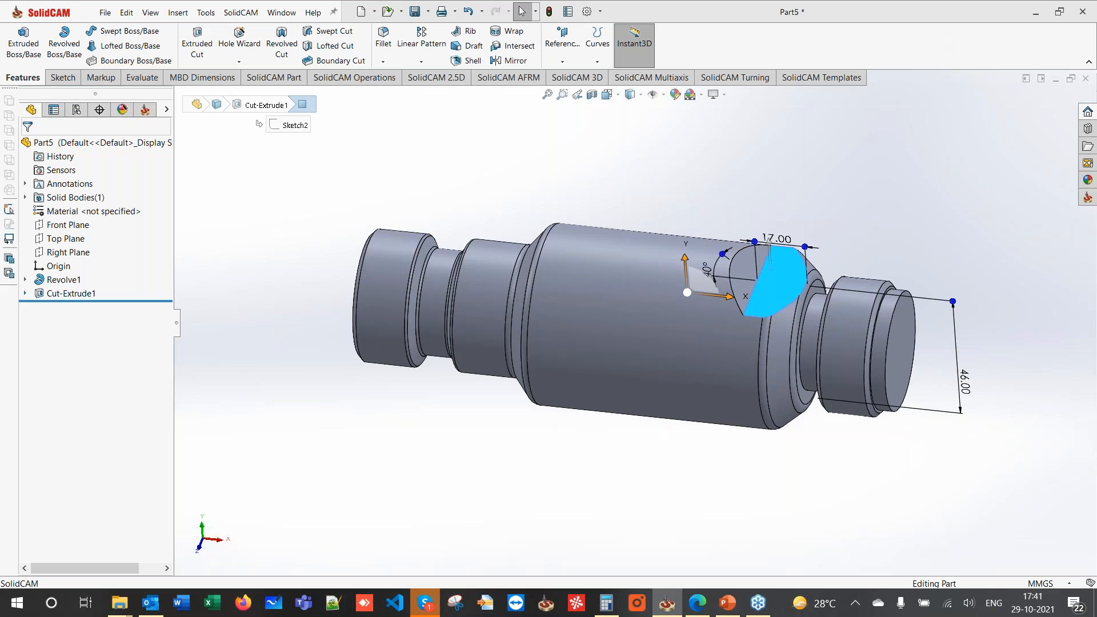
{"action": "key", "text": "Escape"}
{"action": "left_click", "coordinate": [781, 276]}
{"action": "left_click", "coordinate": [848, 226]}
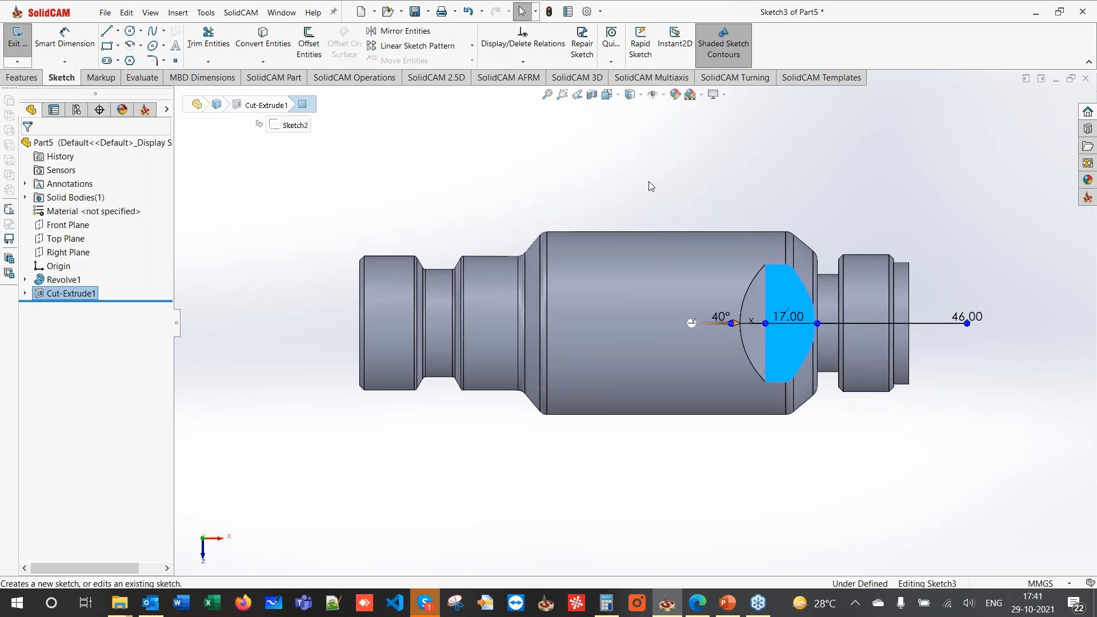
{"action": "left_click", "coordinate": [117, 31]}
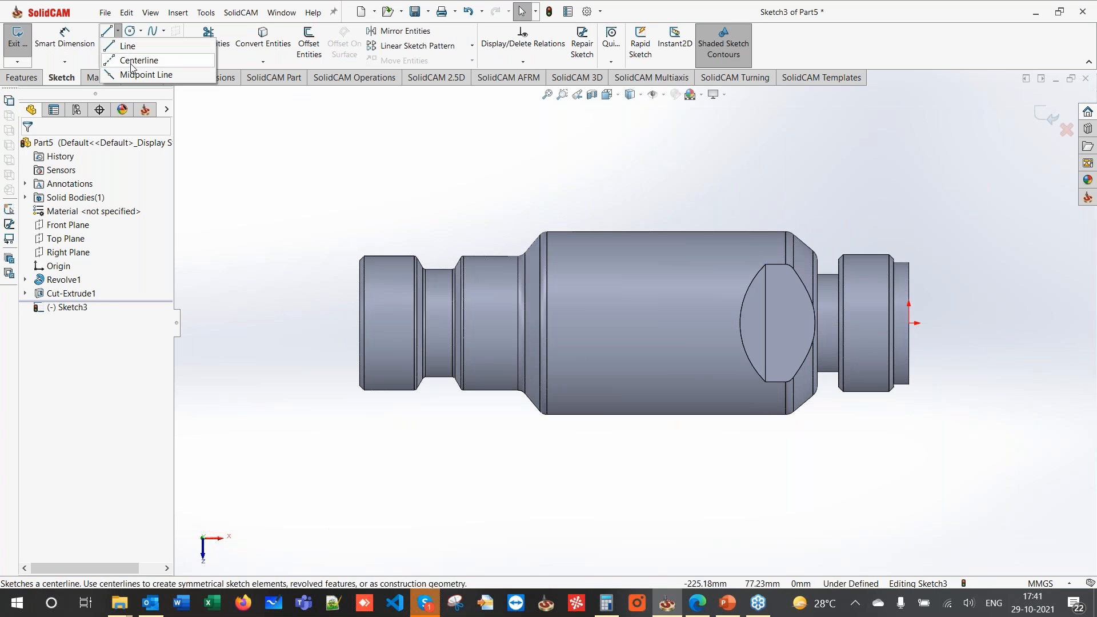
{"action": "left_click", "coordinate": [137, 58]}
{"action": "left_click", "coordinate": [781, 164]}
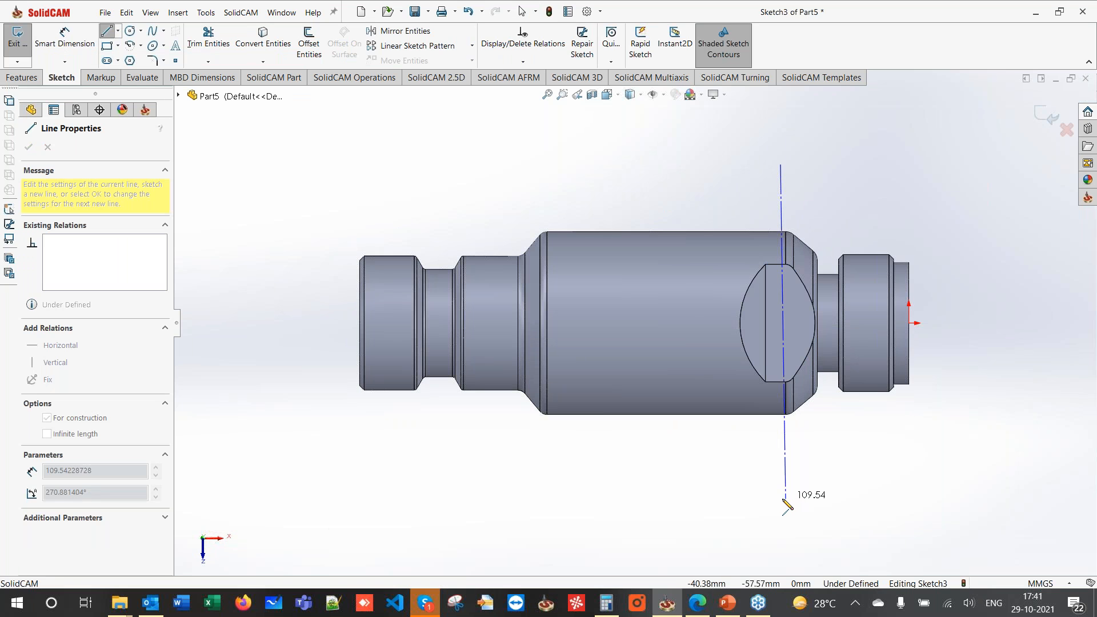
{"action": "left_click", "coordinate": [781, 498]}
{"action": "key", "text": "Escape"}
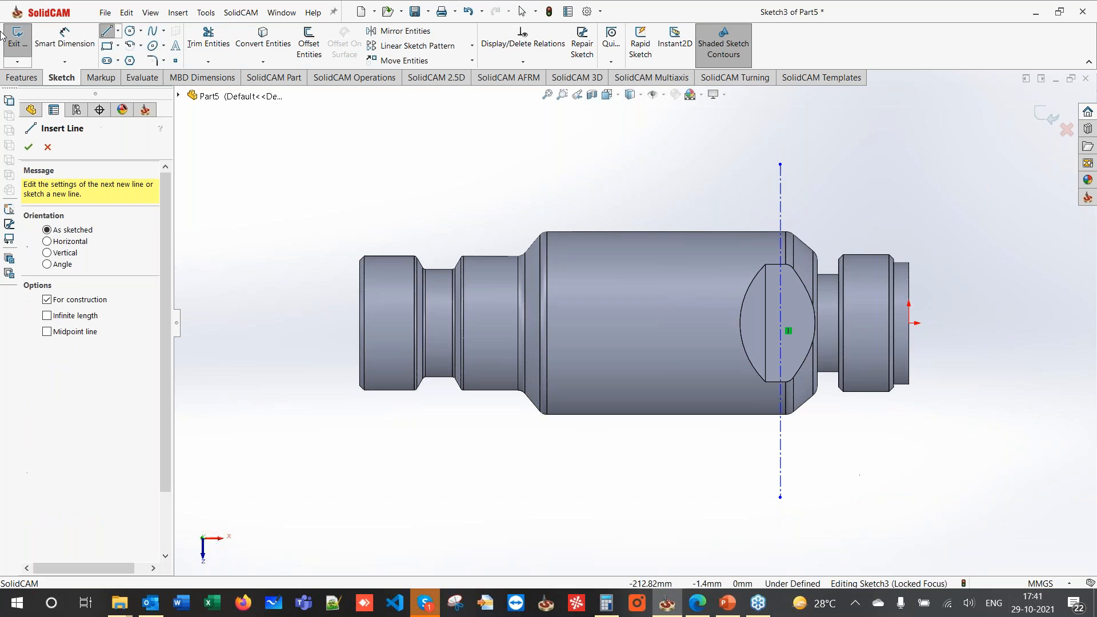
- Dimension the vertical centerline 9 mm from the flat's edge
{"action": "left_click", "coordinate": [65, 39]}
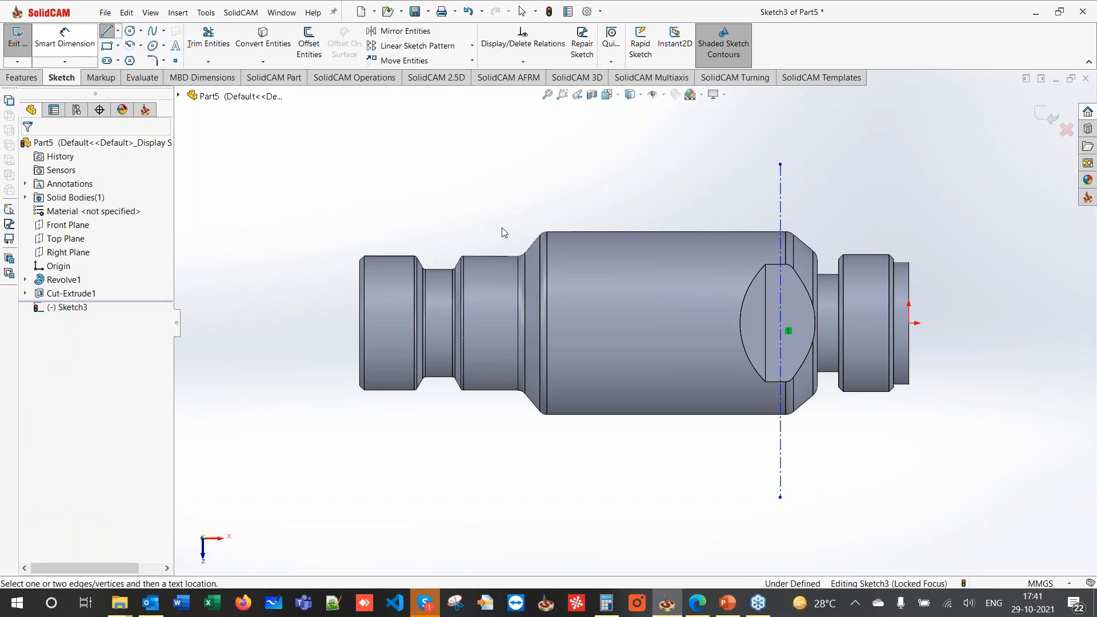
{"action": "left_click", "coordinate": [782, 425]}
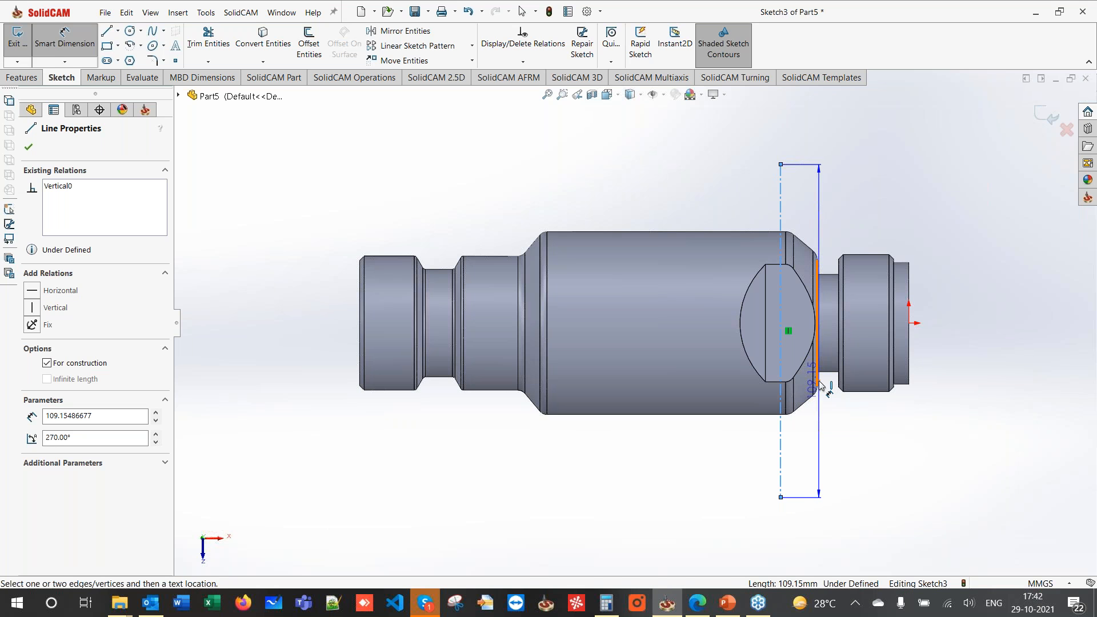
{"action": "left_click", "coordinate": [821, 386]}
{"action": "left_click", "coordinate": [803, 448]}
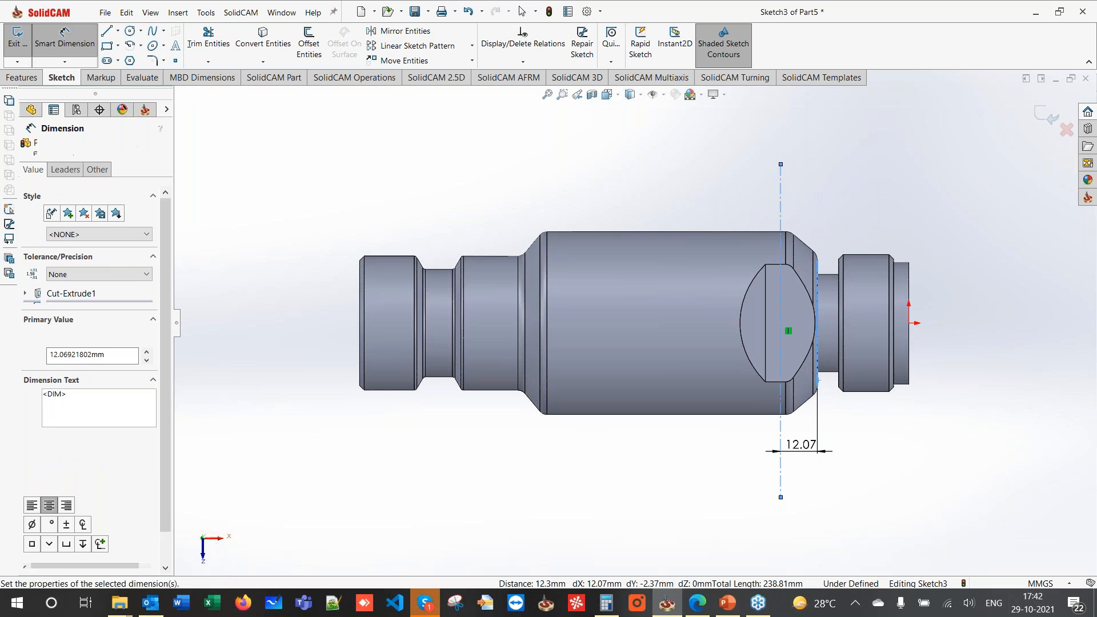
{"action": "type", "text": "9"}
{"action": "key", "text": "Return"}
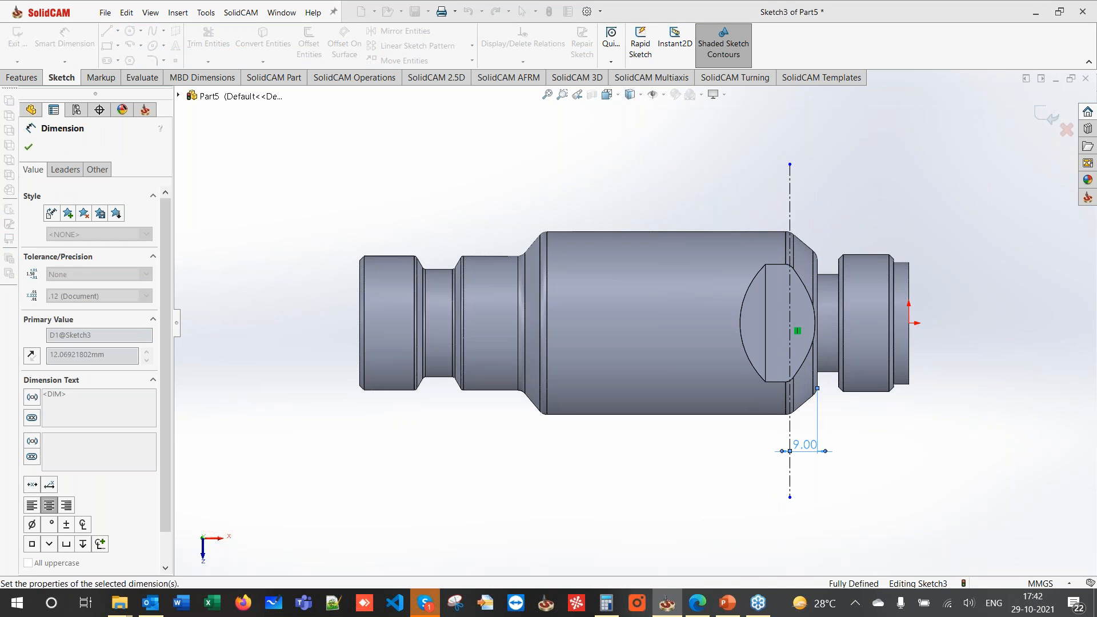
{"action": "key", "text": "Escape"}
- Draw a horizontal centerline from the sketch origin along the shaft axis
{"action": "left_click", "coordinate": [117, 31]}
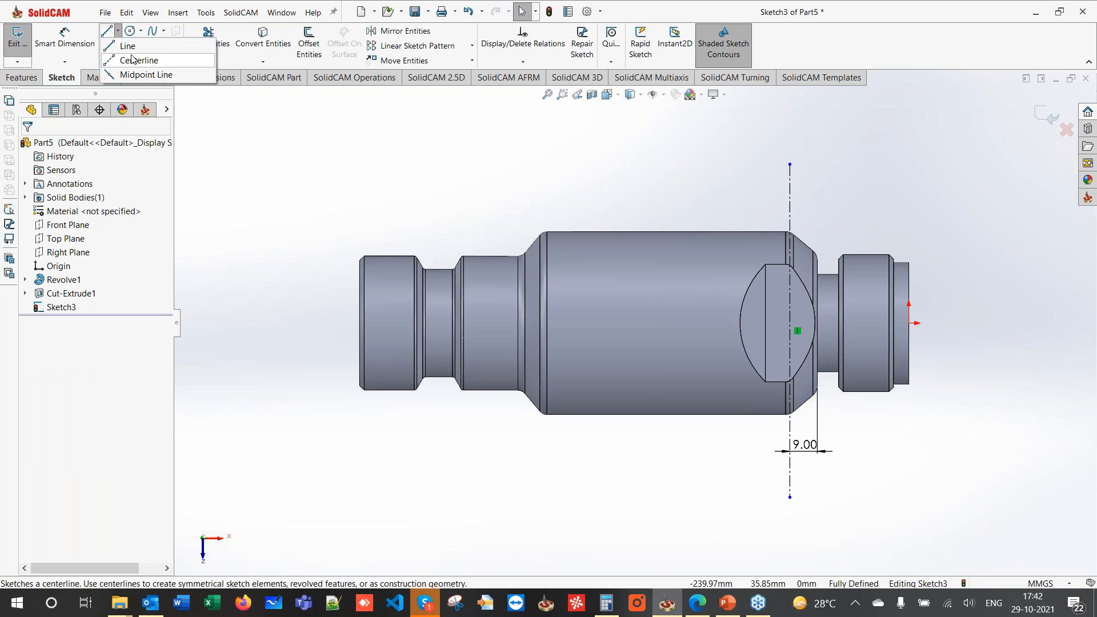
{"action": "left_click", "coordinate": [132, 60]}
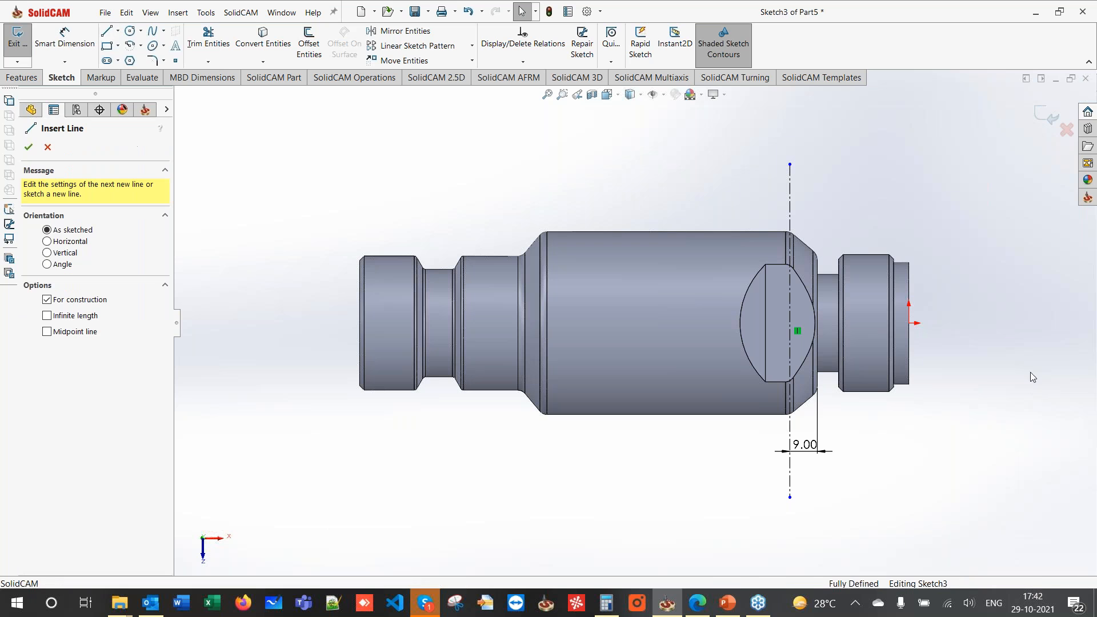
{"action": "left_click", "coordinate": [909, 323]}
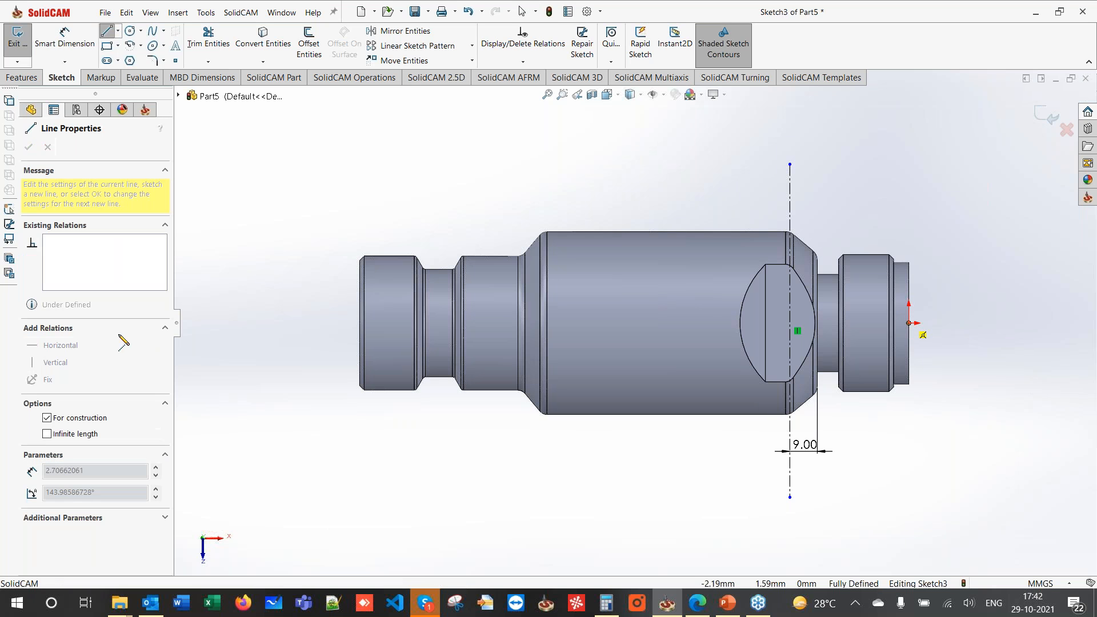
{"action": "left_click", "coordinate": [249, 324]}
{"action": "key", "text": "Escape"}
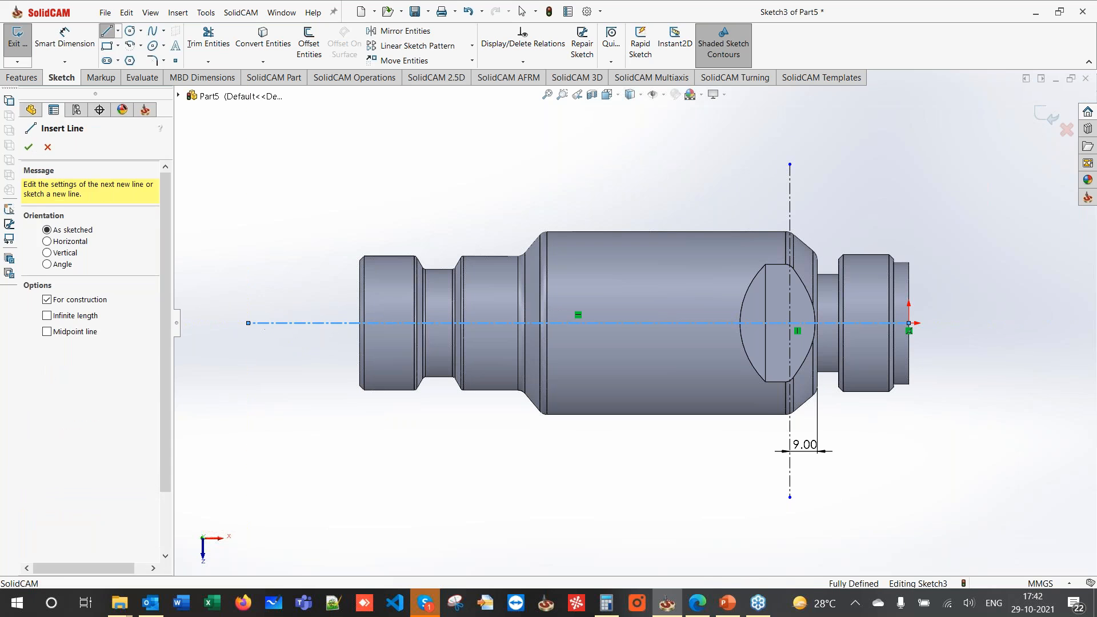
{"action": "key", "text": "Escape"}
- Place two points on the vertical centerline and dimension them 20 mm apart
{"action": "left_click", "coordinate": [175, 60]}
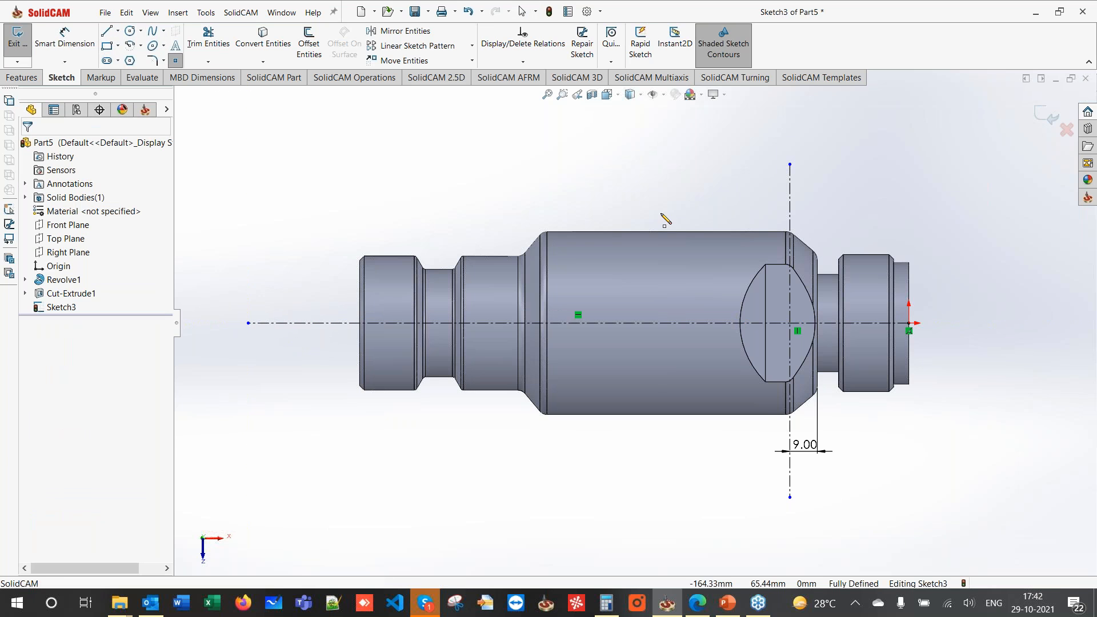
{"action": "left_click", "coordinate": [790, 292]}
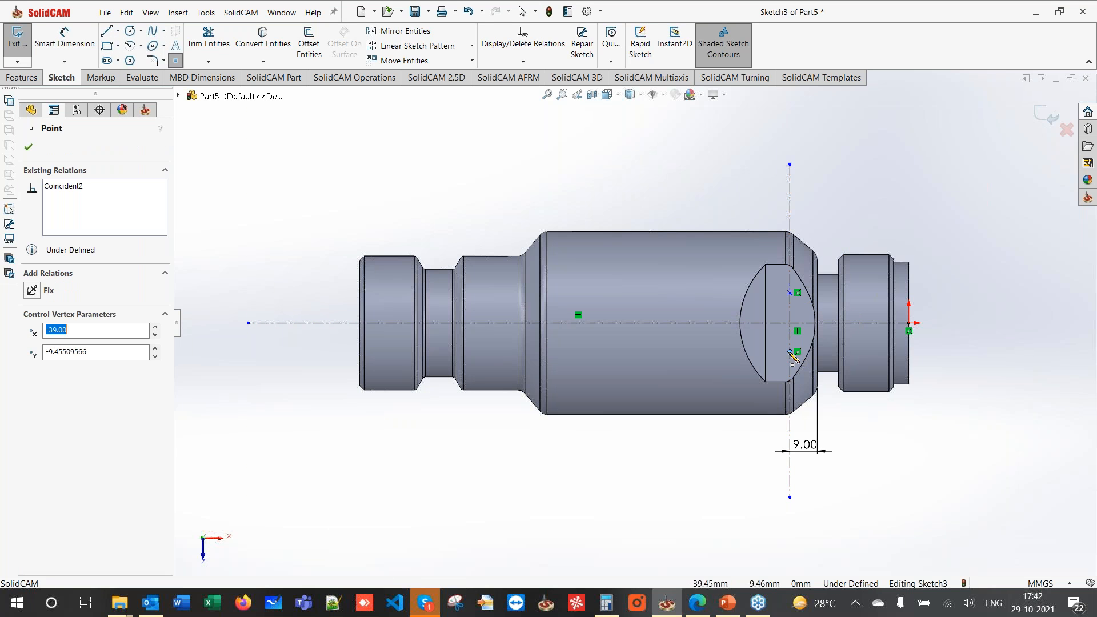
{"action": "left_click", "coordinate": [789, 352]}
{"action": "key", "text": "Escape"}
{"action": "left_click", "coordinate": [65, 44]}
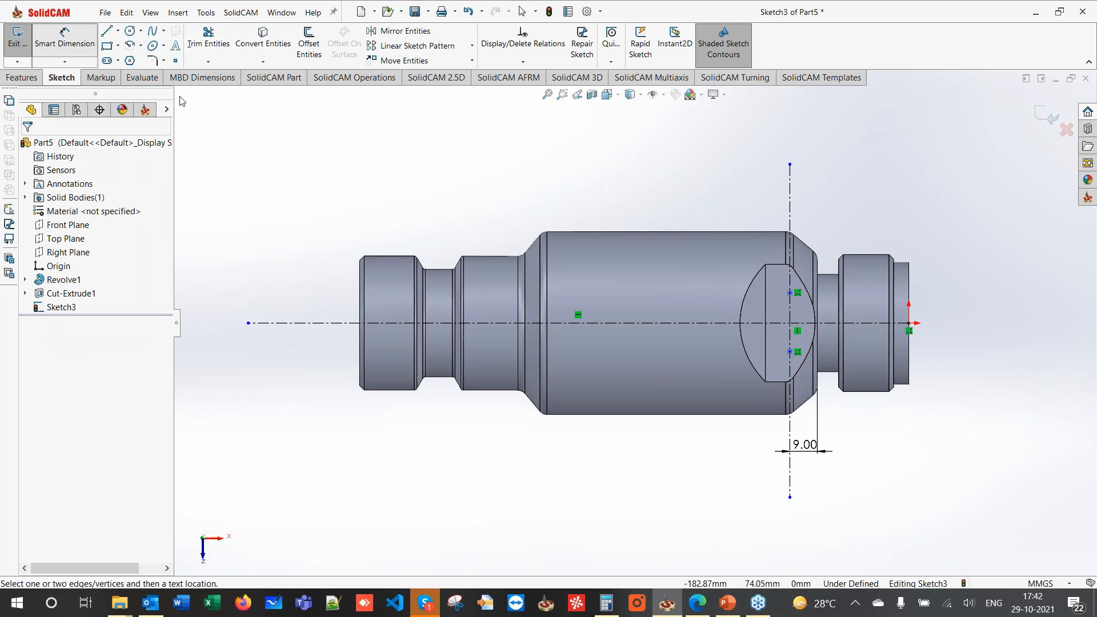
{"action": "left_click", "coordinate": [790, 292]}
{"action": "left_click", "coordinate": [790, 352]}
{"action": "left_click", "coordinate": [981, 323]}
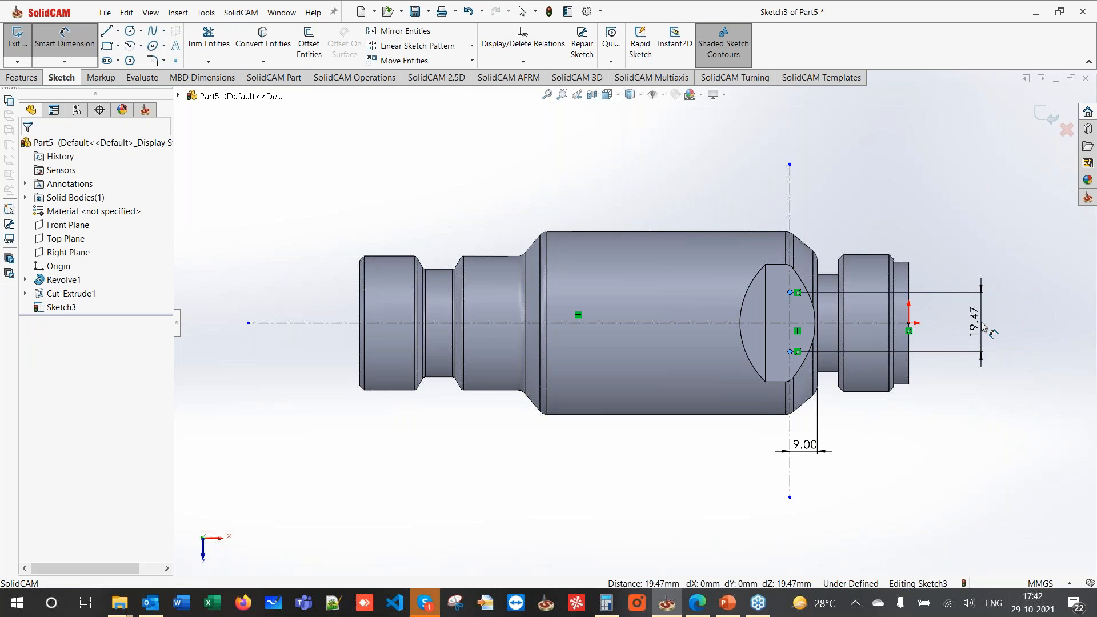
{"action": "type", "text": "20"}
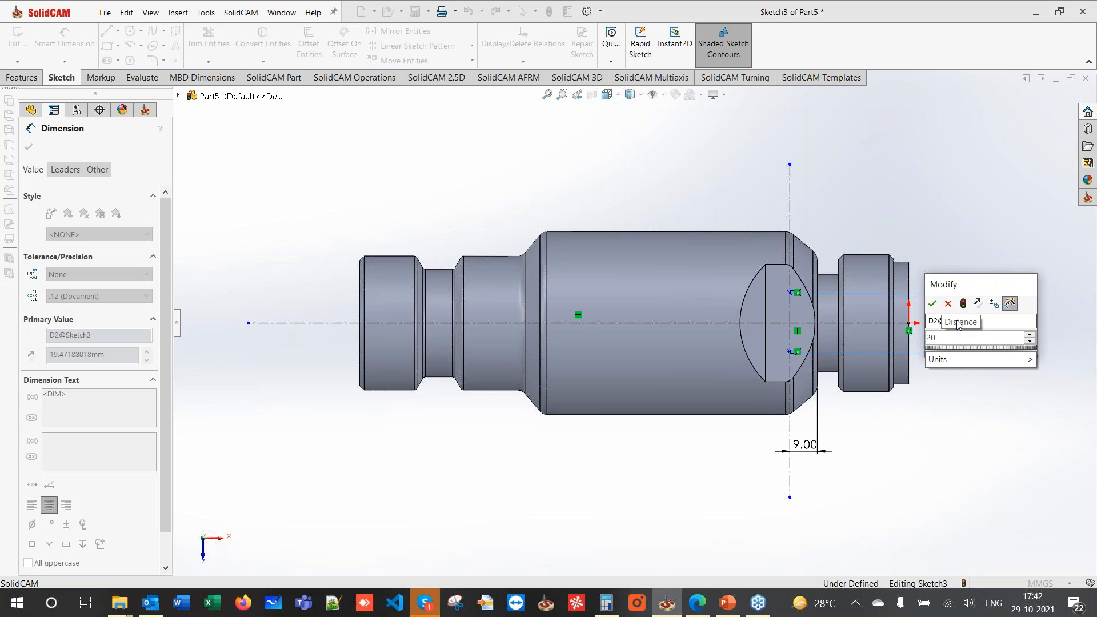
{"action": "key", "text": "Return"}
{"action": "key", "text": "Escape"}
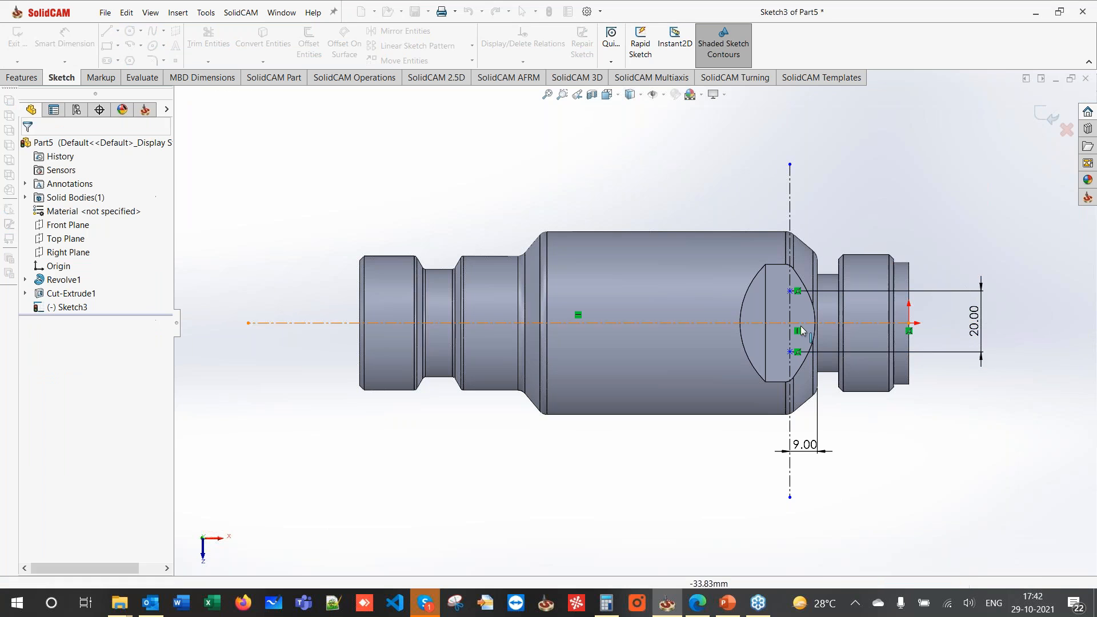
- Make the two points symmetric about the horizontal centerline
{"action": "scroll", "coordinate": [805, 327], "scroll_direction": "down", "scroll_amount": 2}
{"action": "left_click", "coordinate": [771, 364]}
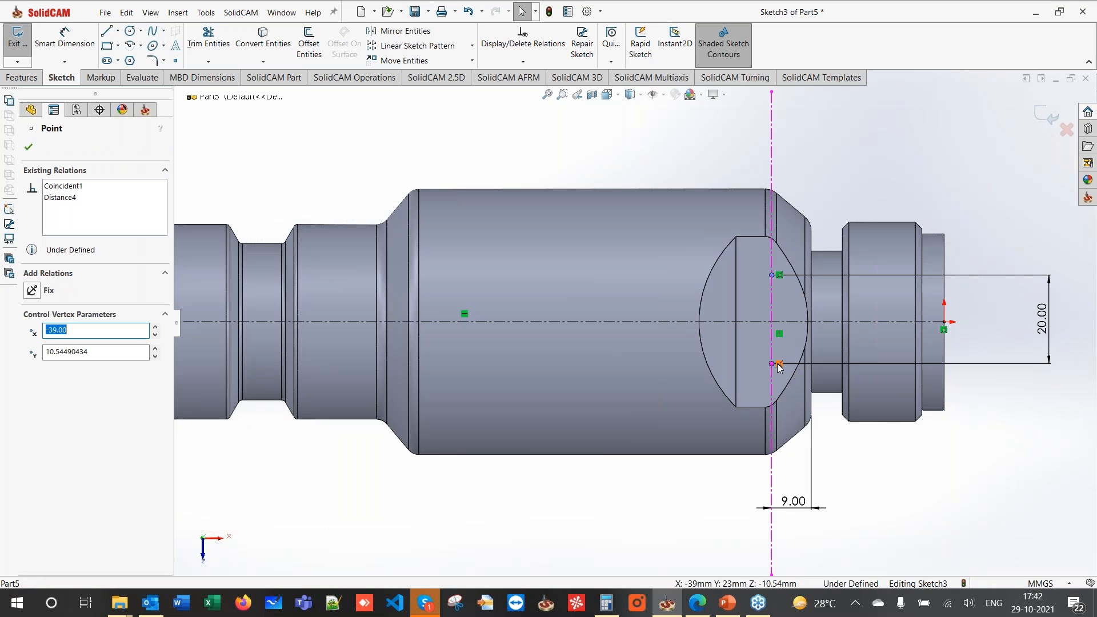
{"action": "left_click", "coordinate": [716, 323], "text": "ctrl"}
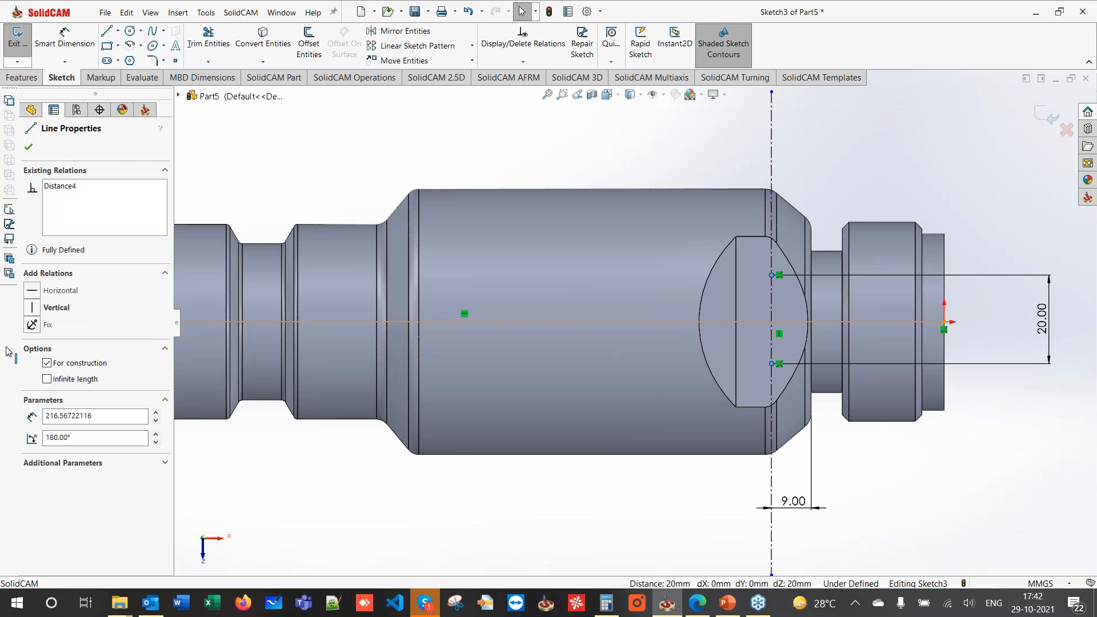
{"action": "left_click", "coordinate": [32, 360]}
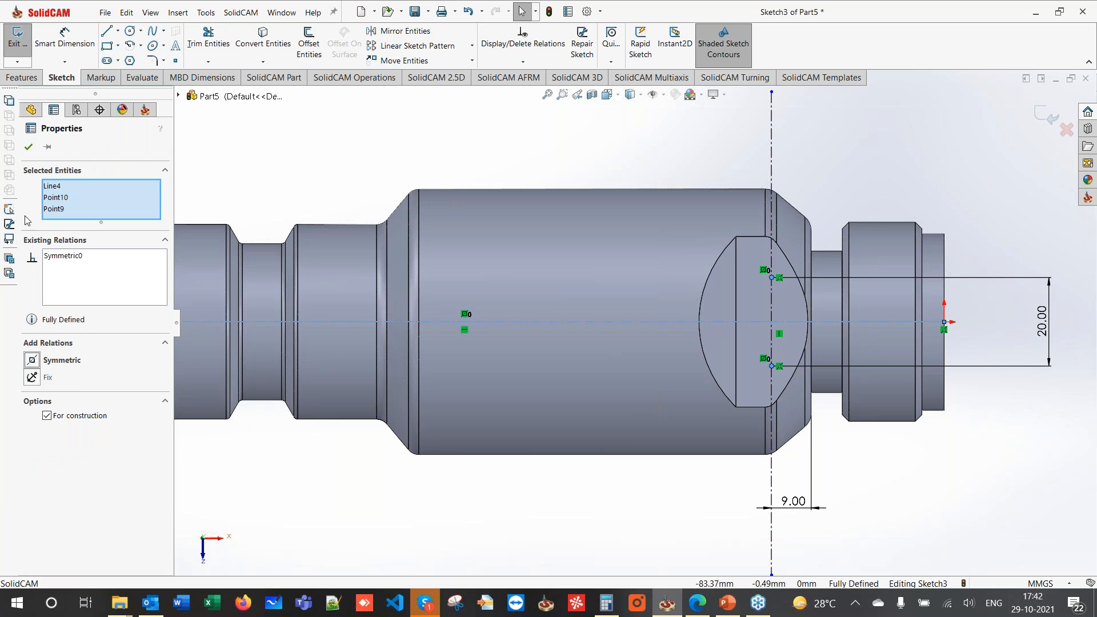
{"action": "left_click", "coordinate": [28, 147]}
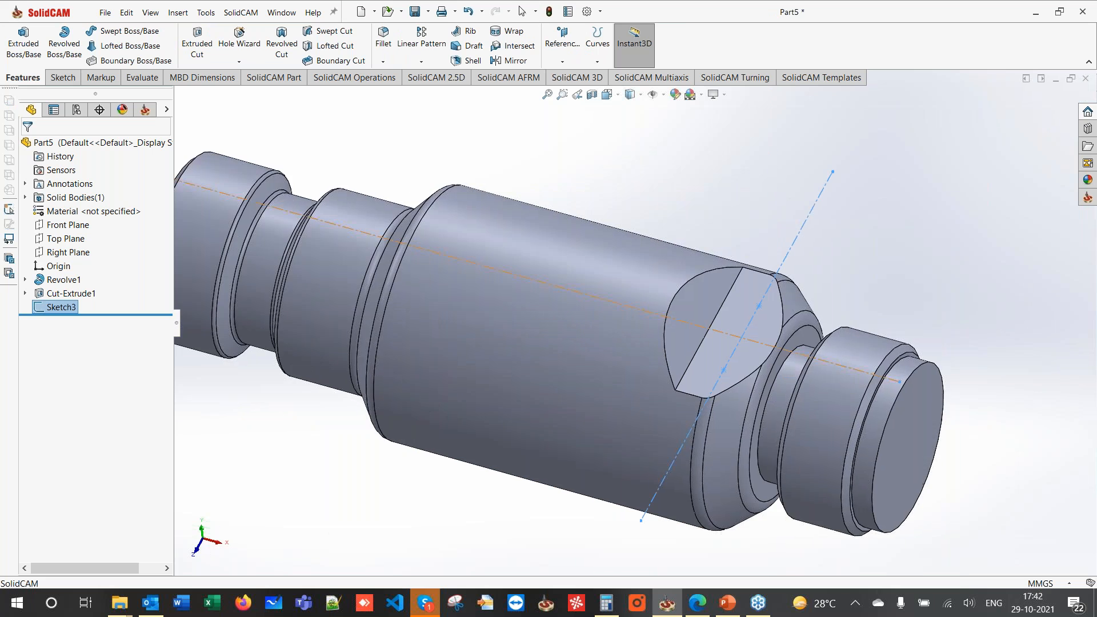
{"action": "scroll", "coordinate": [627, 309], "scroll_direction": "up", "scroll_amount": 3}
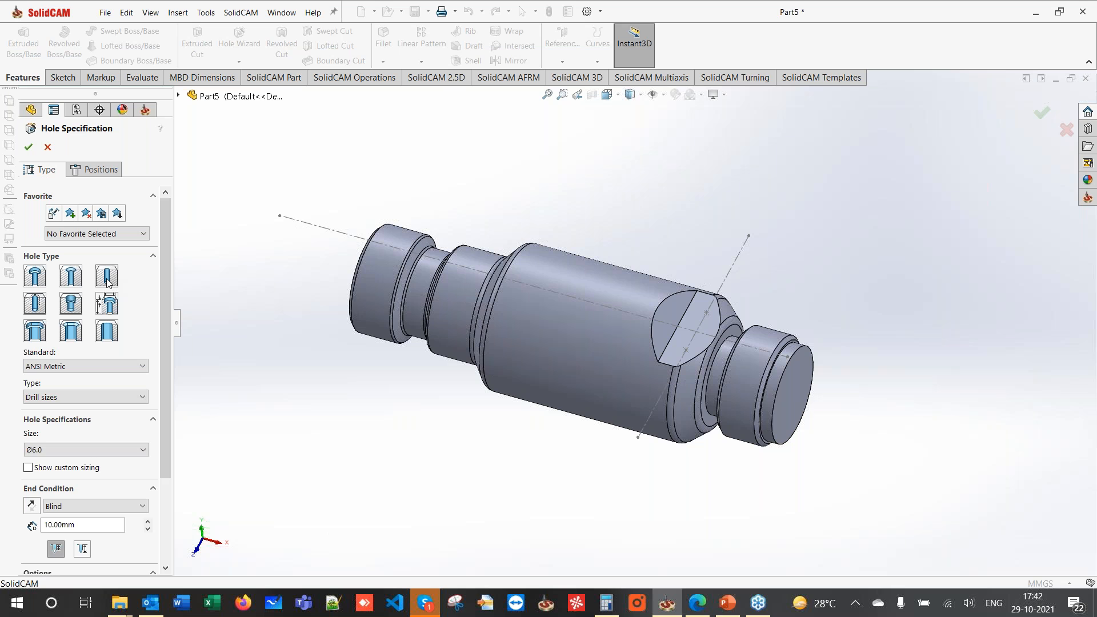
- Drill two Ø6.0 holes, 10 mm blind, at Sketch3's points on the flat, then hide Sketch3
{"action": "left_click", "coordinate": [50, 451]}
{"action": "left_click", "coordinate": [51, 451]}
{"action": "left_click", "coordinate": [87, 169]}
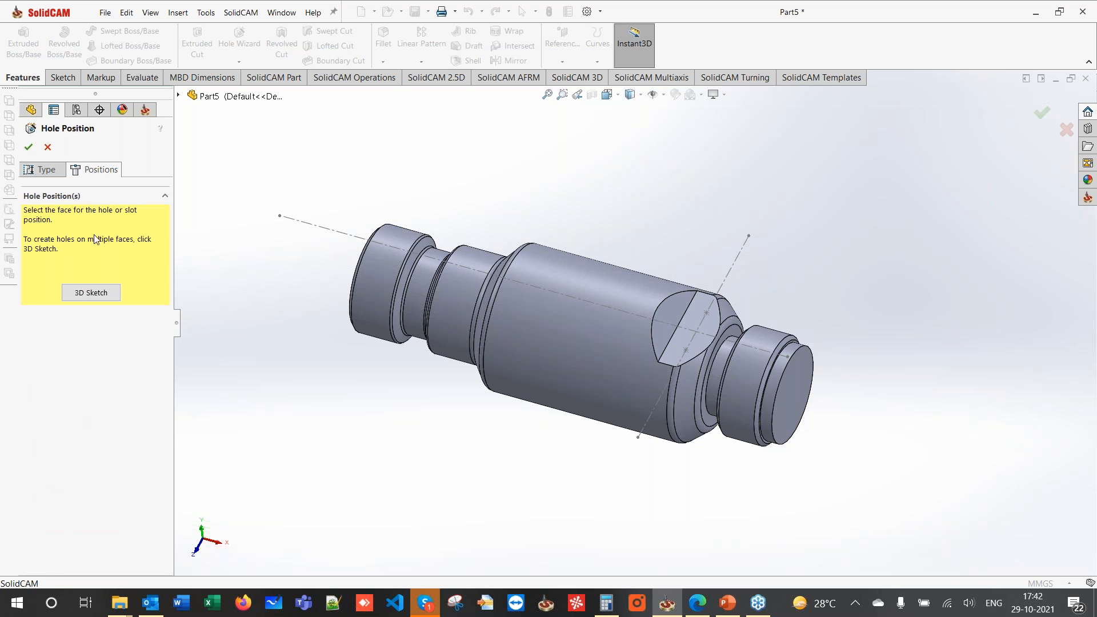
{"action": "left_click", "coordinate": [92, 291]}
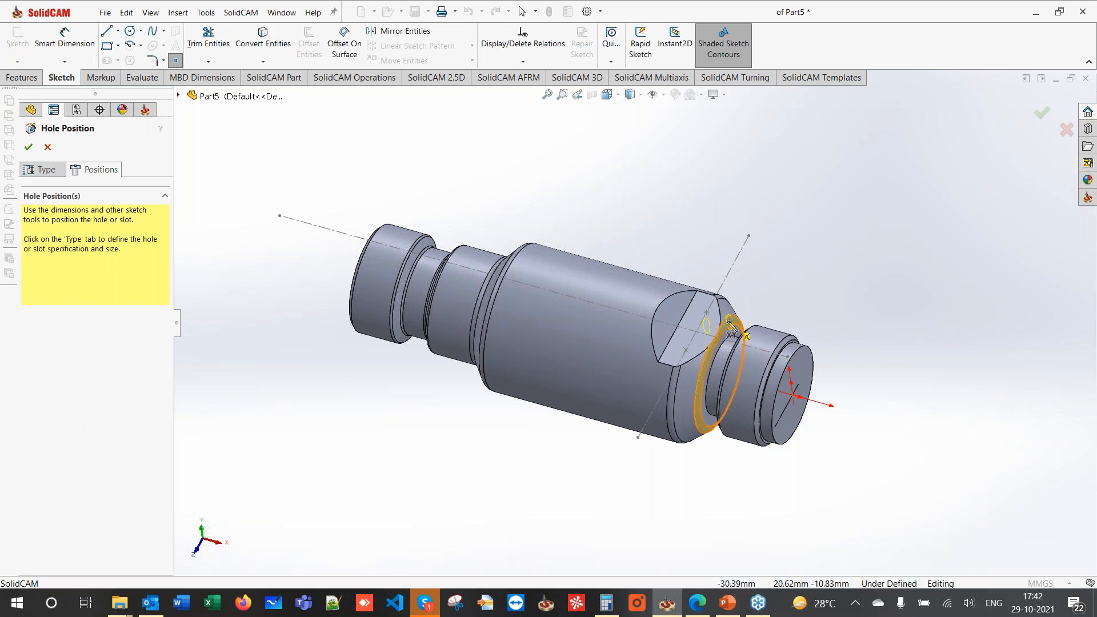
{"action": "left_click", "coordinate": [708, 315]}
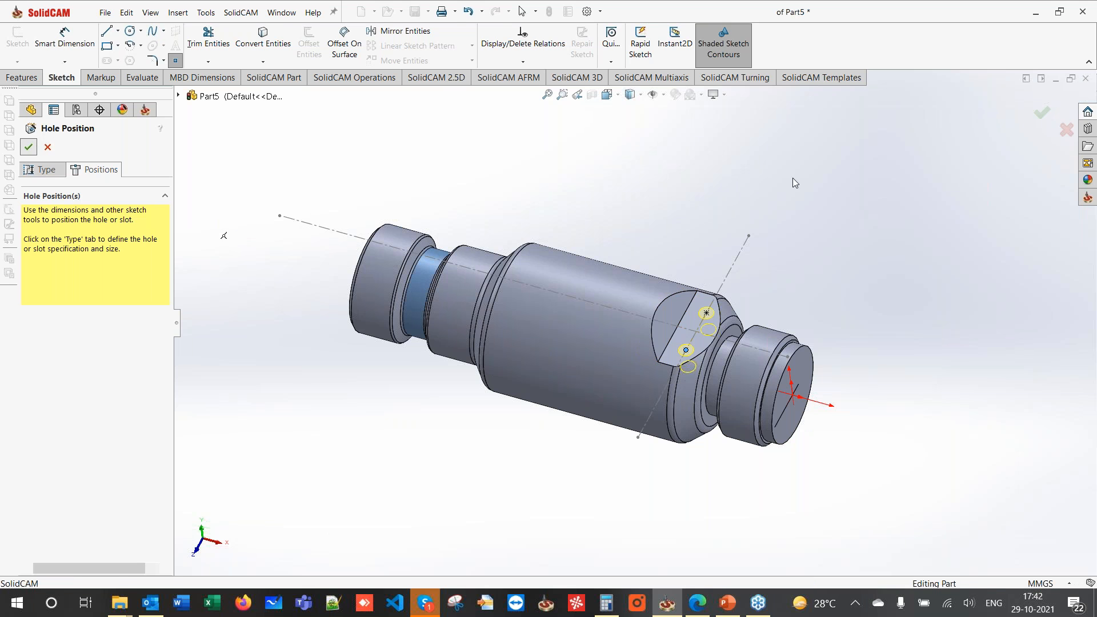
{"action": "left_click", "coordinate": [31, 145]}
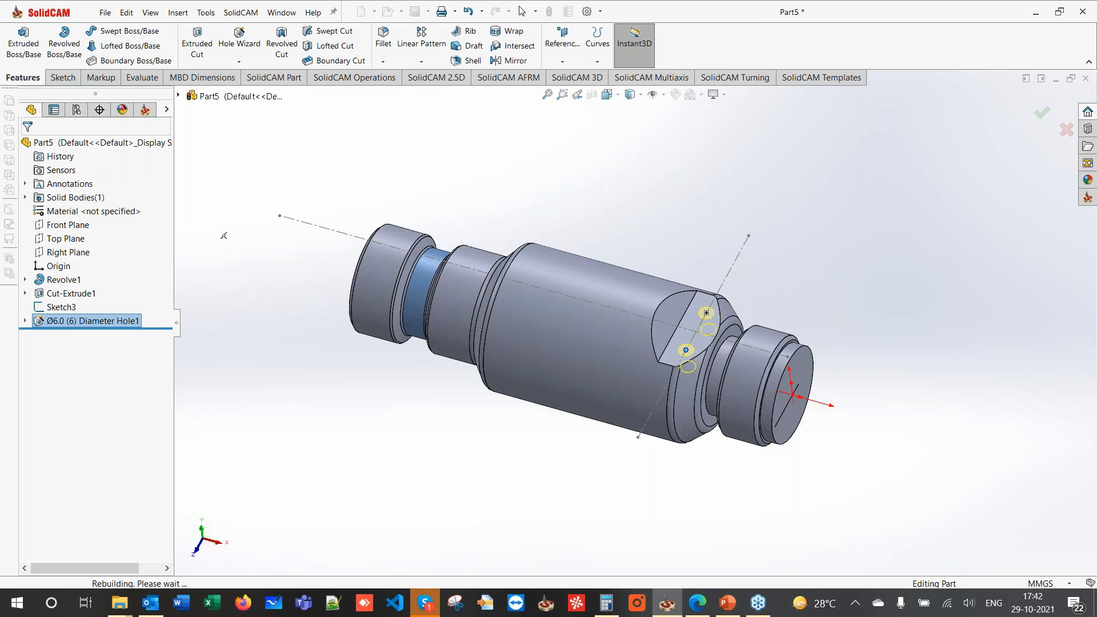
{"action": "left_click", "coordinate": [36, 308]}
- Hide Sketch3, check the new holes, and bring the 2D drawing PDF forward in Edge
{"action": "left_click", "coordinate": [45, 292]}
{"action": "middle_click_drag", "start_coordinate": [763, 384], "coordinate": [759, 341]}
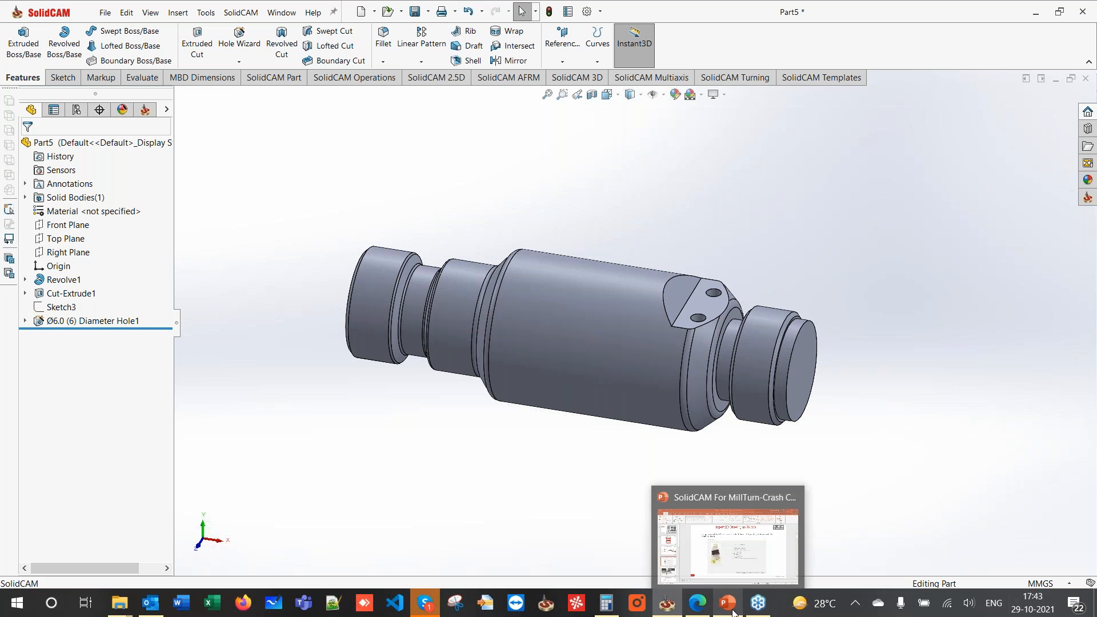
{"action": "left_click", "coordinate": [702, 607]}
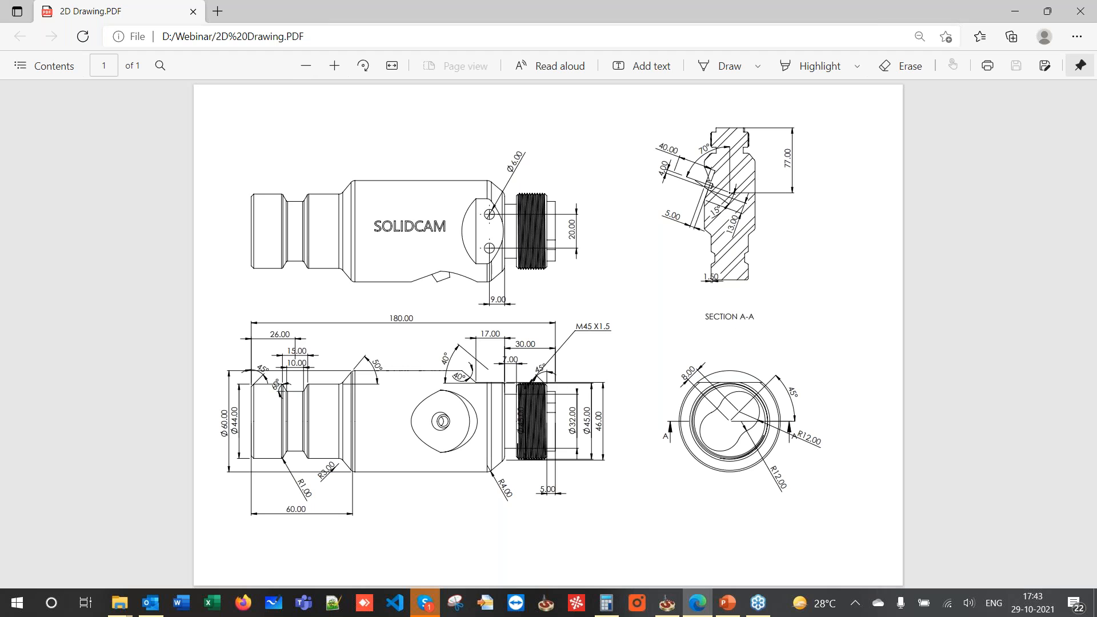
- Turn the drawing a quarter turn and zoom into Section A-A's angled-hole dimensions
{"action": "left_click", "coordinate": [364, 66]}
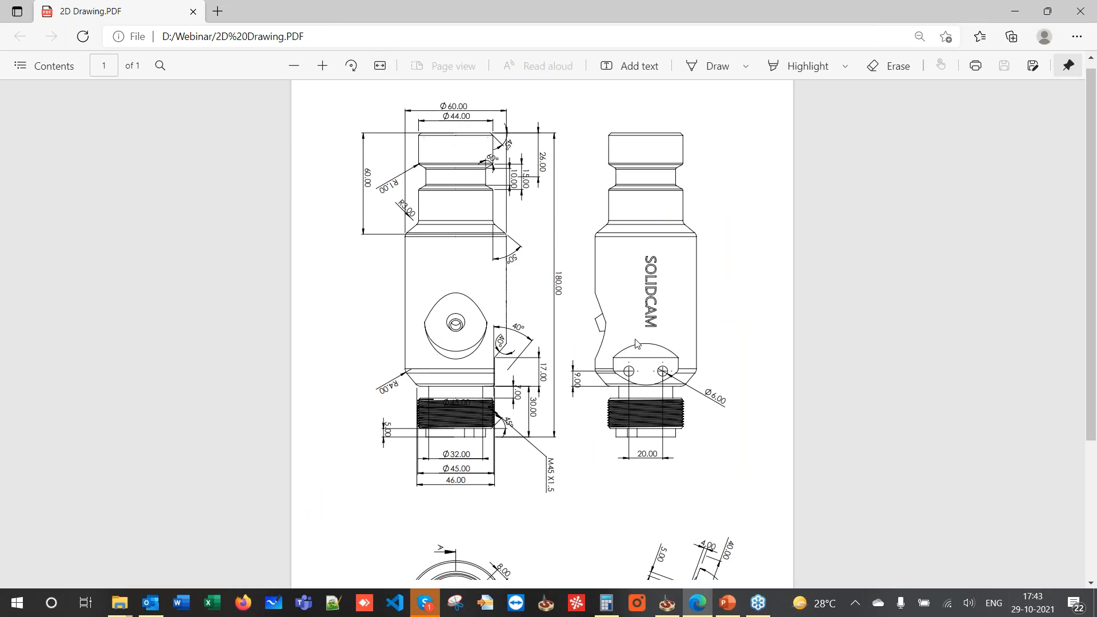
{"action": "scroll", "coordinate": [637, 342], "scroll_direction": "down", "scroll_amount": 3}
{"action": "scroll", "coordinate": [611, 372], "scroll_direction": "up", "scroll_amount": 5, "text": "ctrl"}
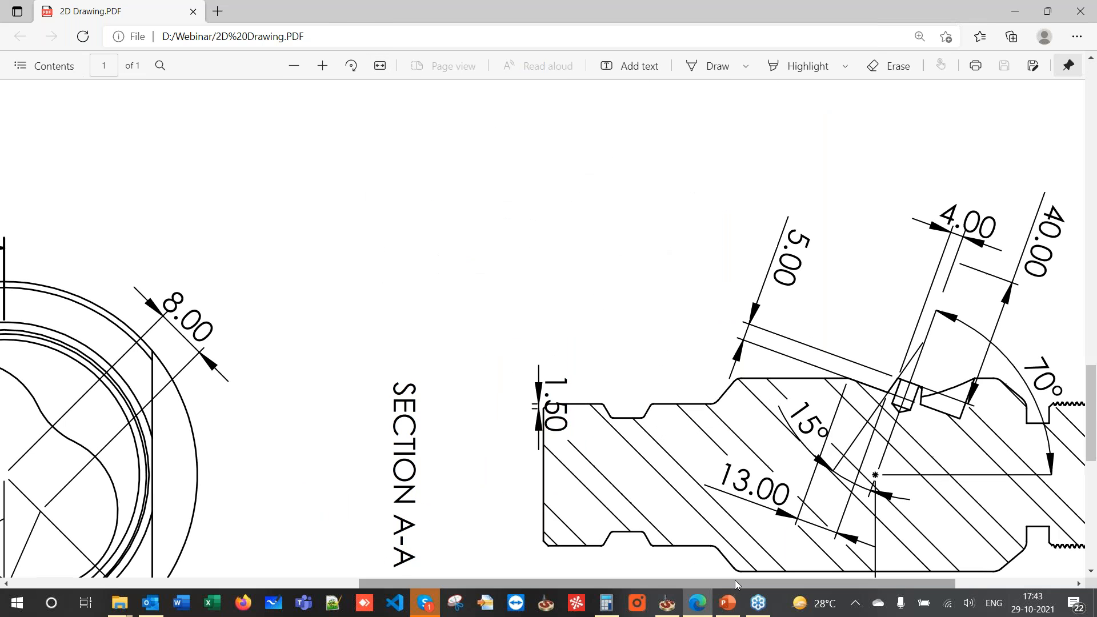
{"action": "left_click_drag", "start_coordinate": [736, 583], "coordinate": [855, 582]}
{"action": "scroll", "coordinate": [739, 379], "scroll_direction": "down", "scroll_amount": 3}
{"action": "scroll", "coordinate": [739, 381], "scroll_direction": "up", "scroll_amount": 2}
{"action": "scroll", "coordinate": [662, 402], "scroll_direction": "down", "scroll_amount": 1, "text": "ctrl"}
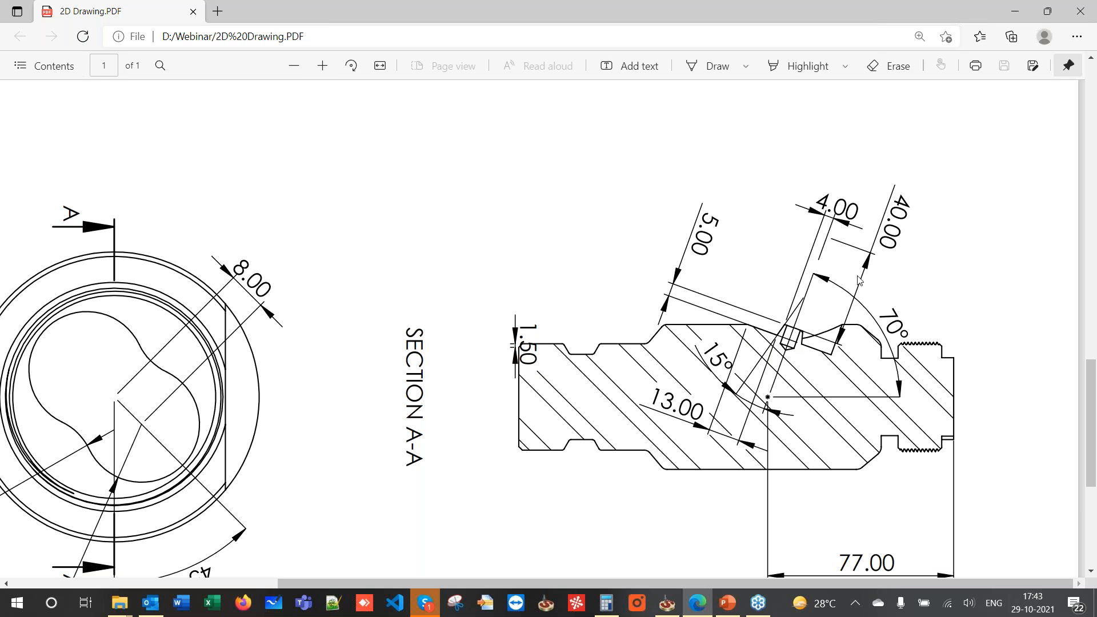
- Start a Top Plane sketch with a horizontal centerline and an angled centerline above the shaft
{"action": "left_click", "coordinate": [1014, 13]}
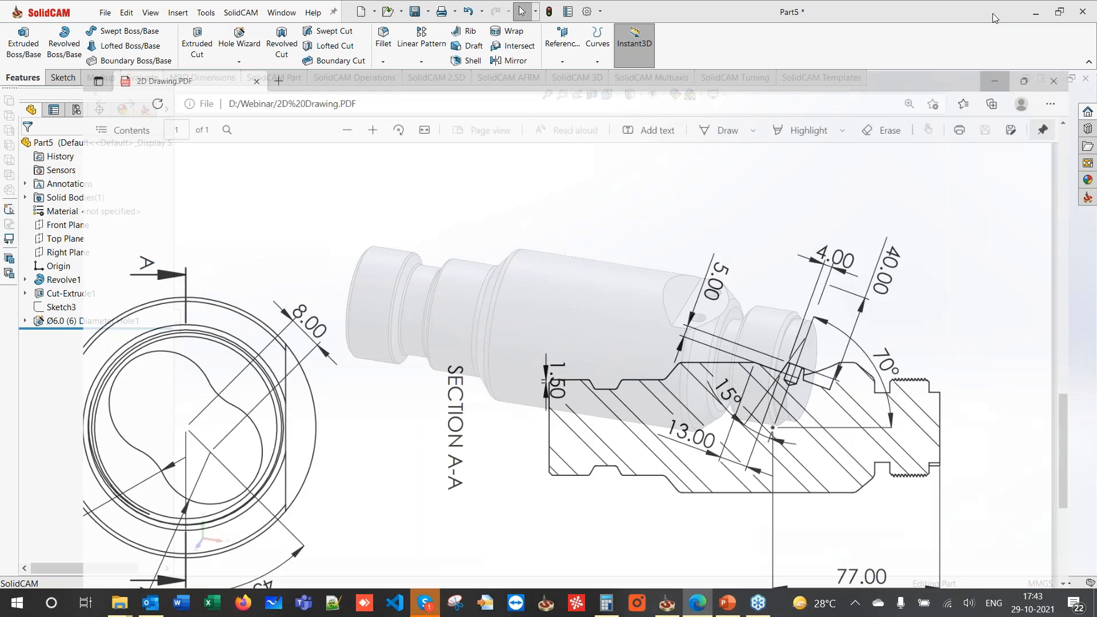
{"action": "left_click", "coordinate": [76, 236]}
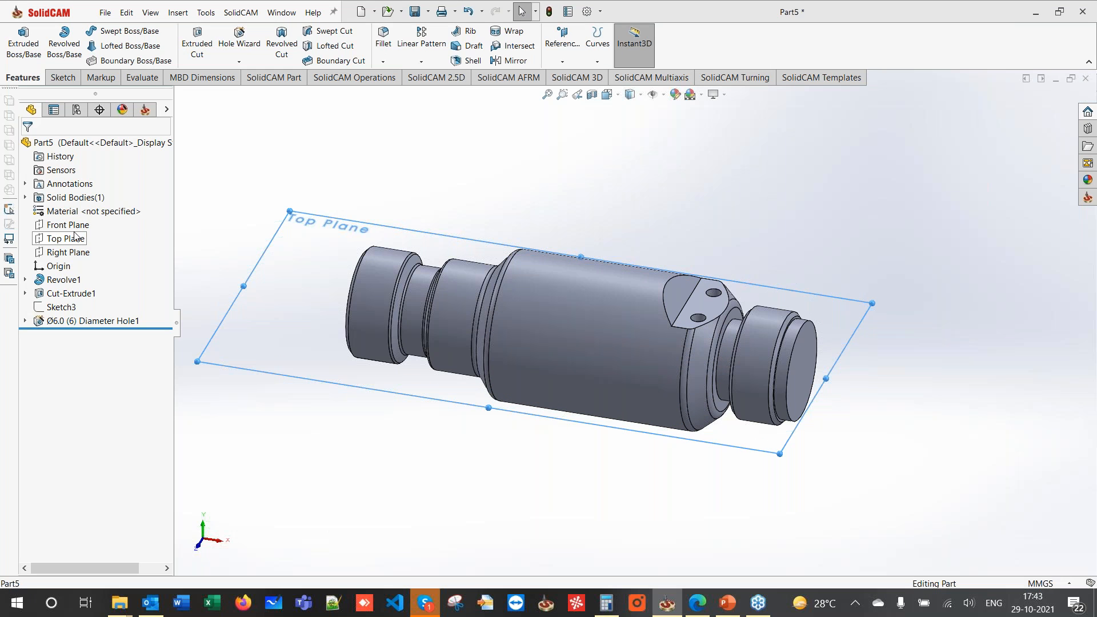
{"action": "left_click", "coordinate": [85, 217]}
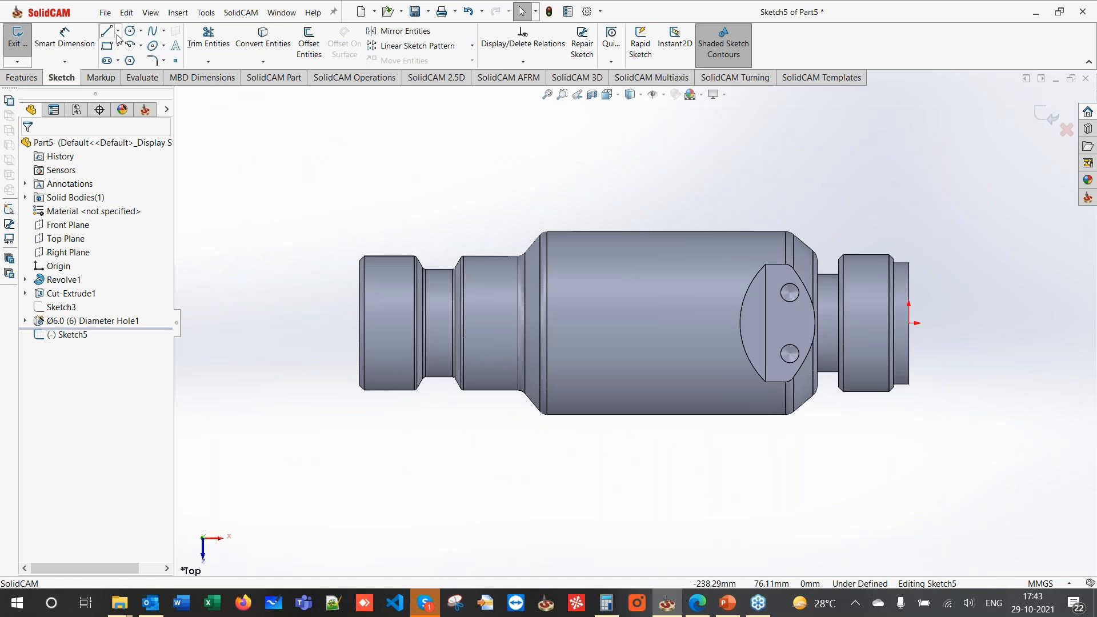
{"action": "left_click", "coordinate": [118, 31]}
{"action": "left_click", "coordinate": [137, 56]}
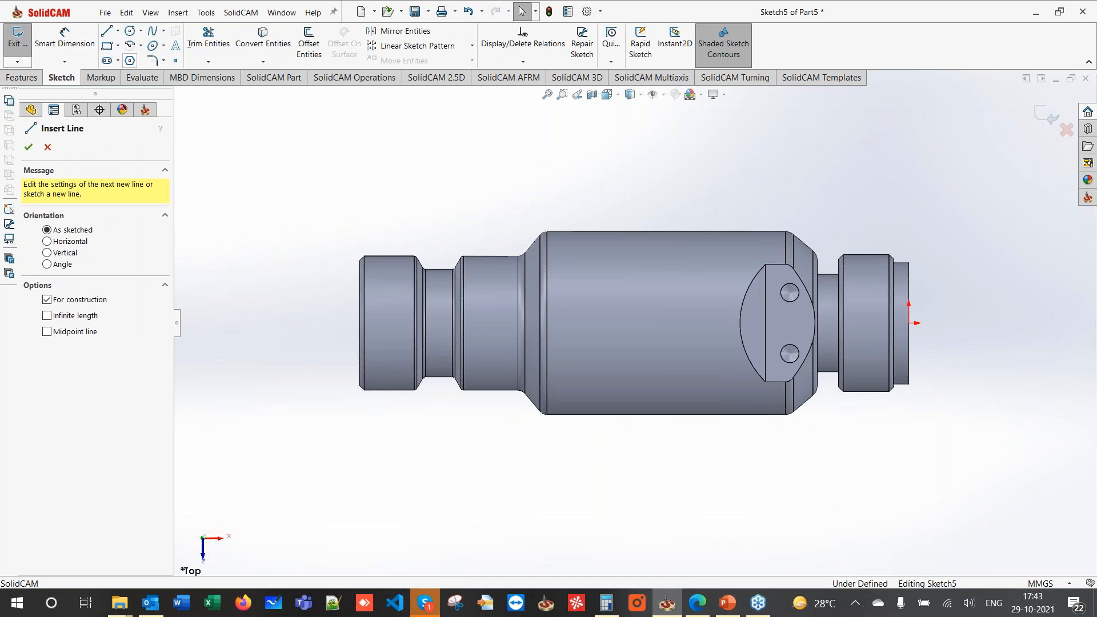
{"action": "left_click", "coordinate": [980, 323]}
{"action": "left_click", "coordinate": [626, 323]}
{"action": "left_click", "coordinate": [767, 123]}
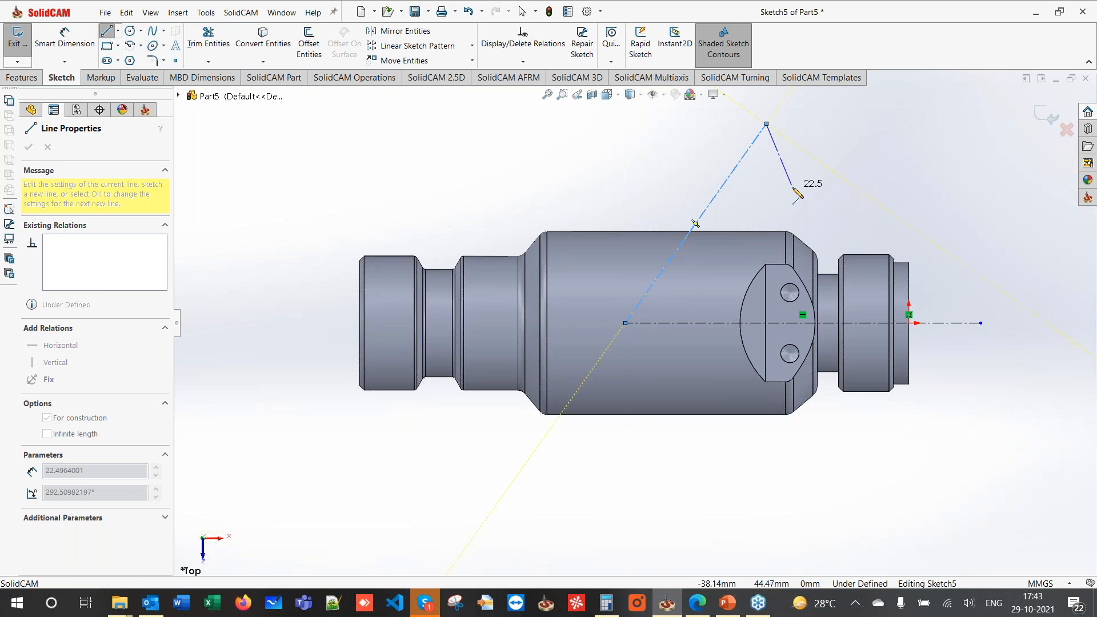
{"action": "key", "text": "Escape"}
- Dimension the centerline start 77 mm from the shaft end and its angle at 70°
{"action": "left_click", "coordinate": [65, 38]}
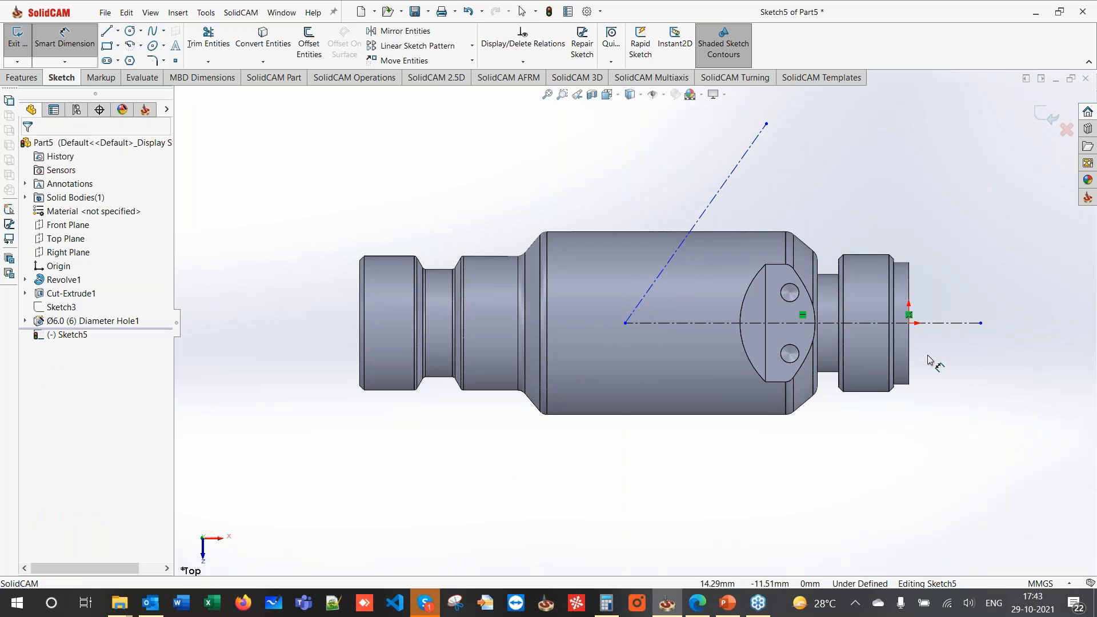
{"action": "left_click", "coordinate": [909, 355]}
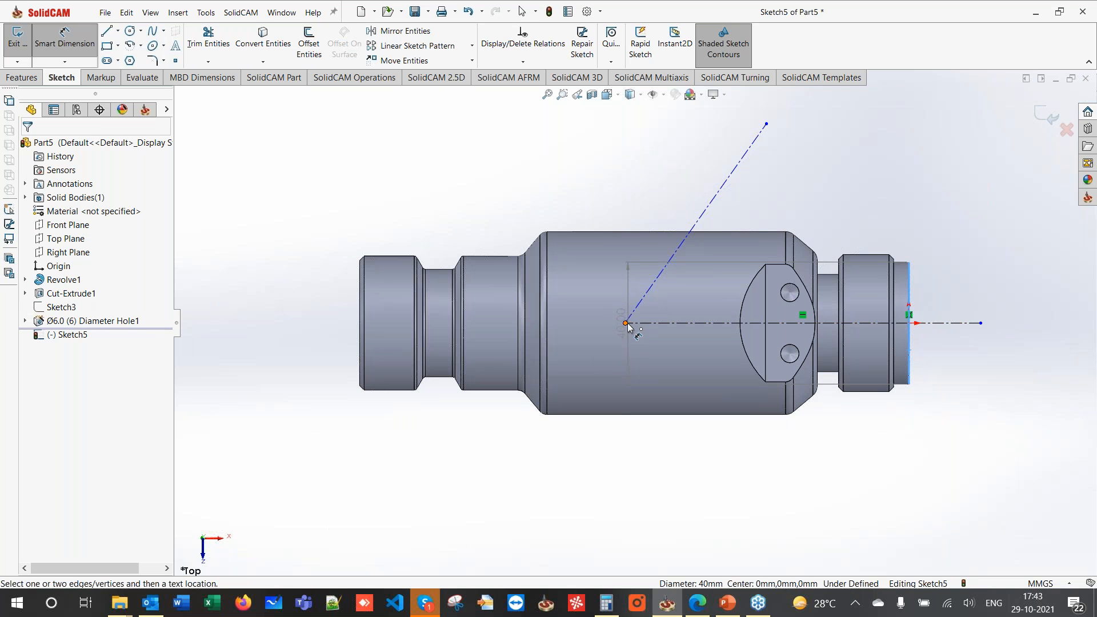
{"action": "left_click", "coordinate": [625, 323]}
{"action": "left_click", "coordinate": [760, 493]}
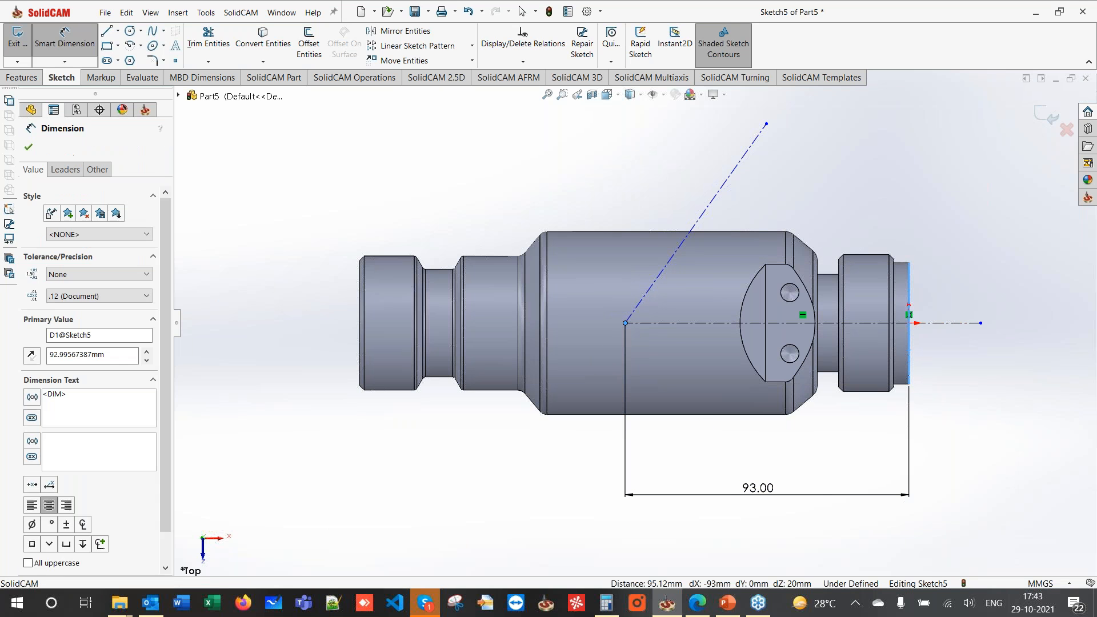
{"action": "type", "text": "77"}
{"action": "key", "text": "Return"}
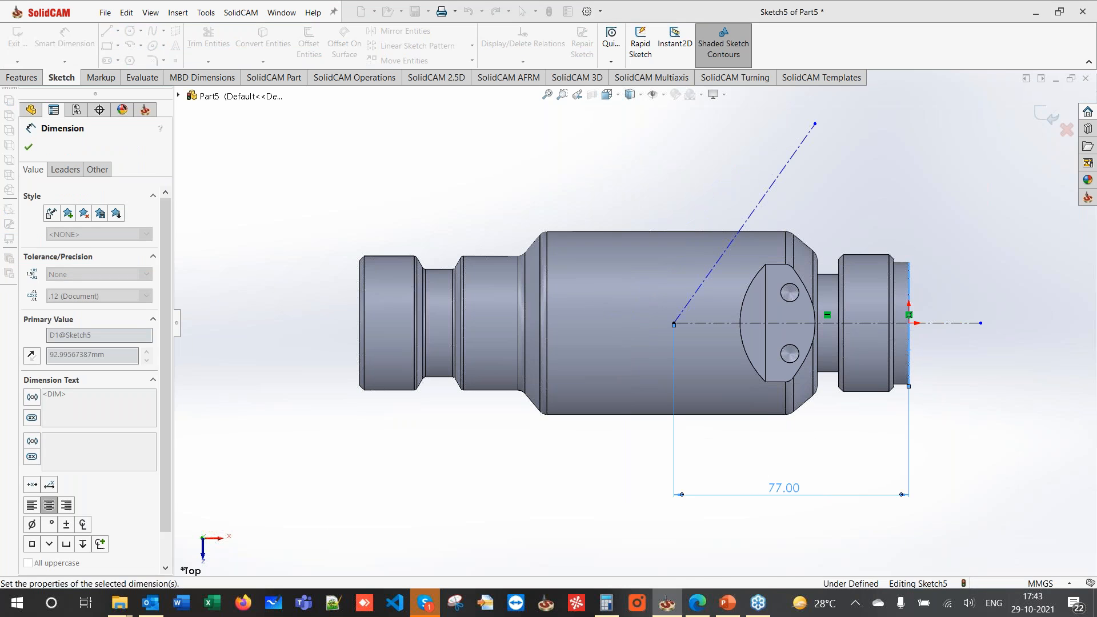
{"action": "left_click", "coordinate": [681, 315]}
{"action": "left_click", "coordinate": [716, 324]}
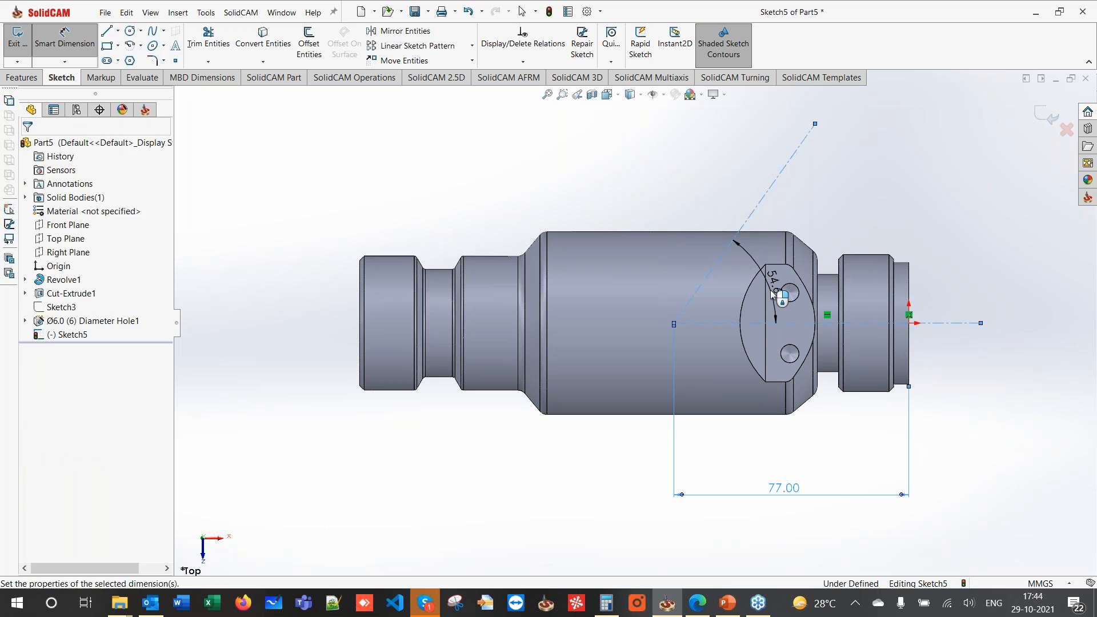
{"action": "left_click", "coordinate": [773, 292]}
{"action": "key", "text": "Return"}
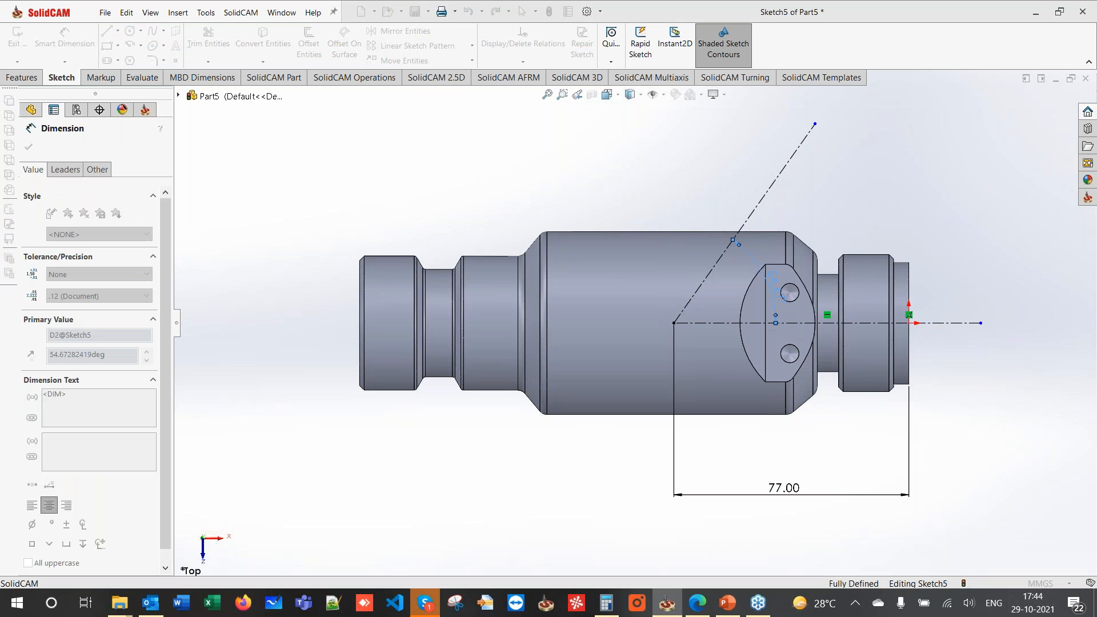
{"action": "scroll", "coordinate": [635, 152], "scroll_direction": "up", "scroll_amount": 1}
{"action": "left_click", "coordinate": [635, 152]}
{"action": "left_click", "coordinate": [108, 32]}
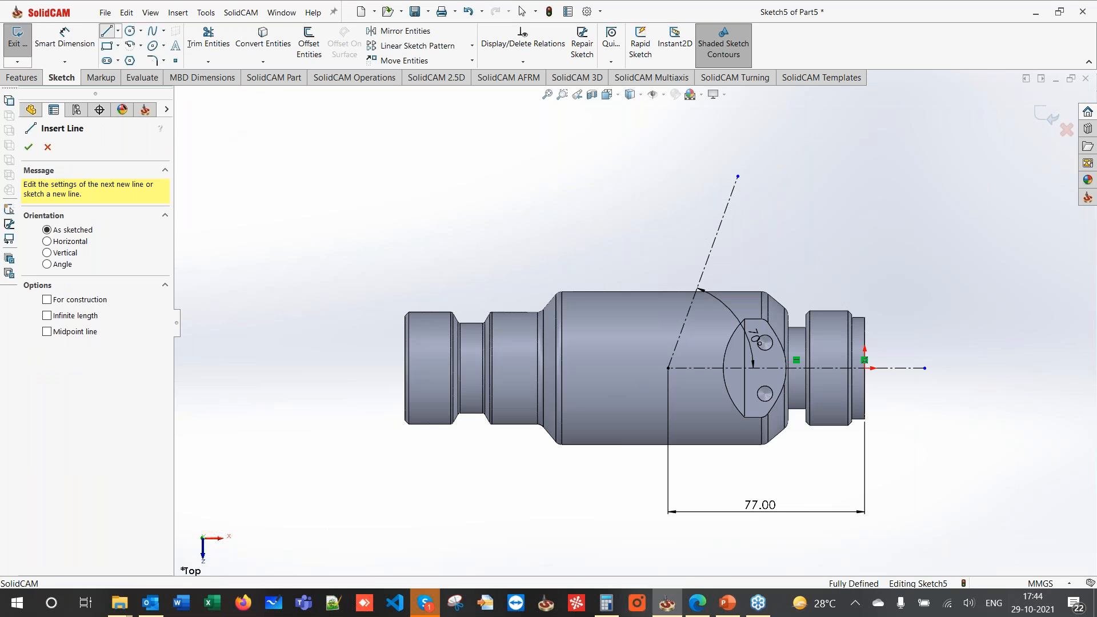
{"action": "scroll", "coordinate": [664, 375], "scroll_direction": "down", "scroll_amount": 3}
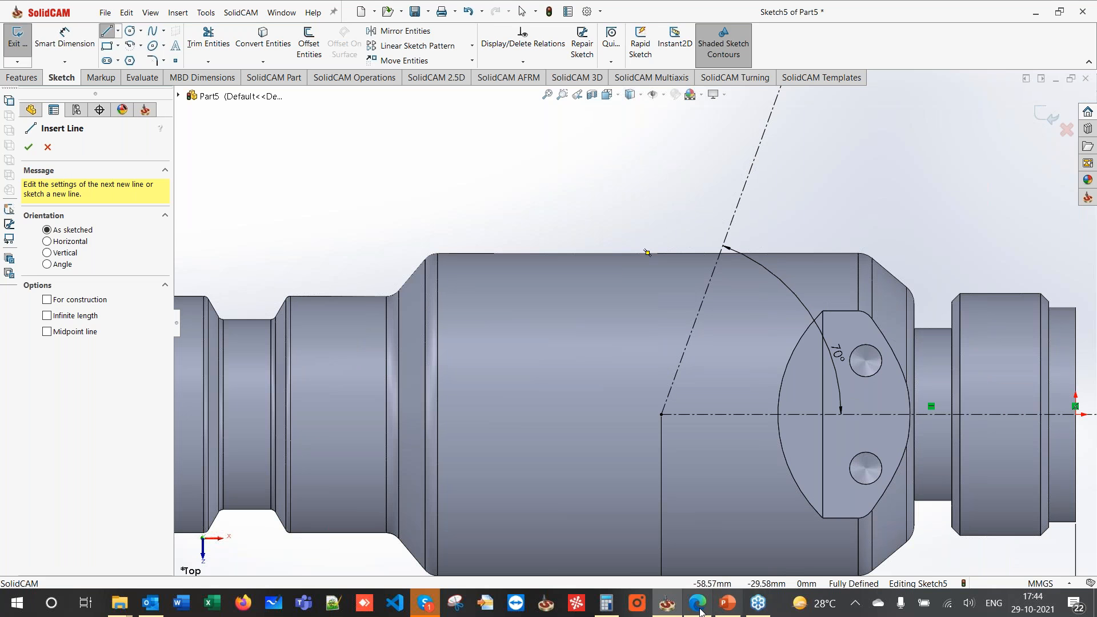
{"action": "left_click", "coordinate": [699, 607]}
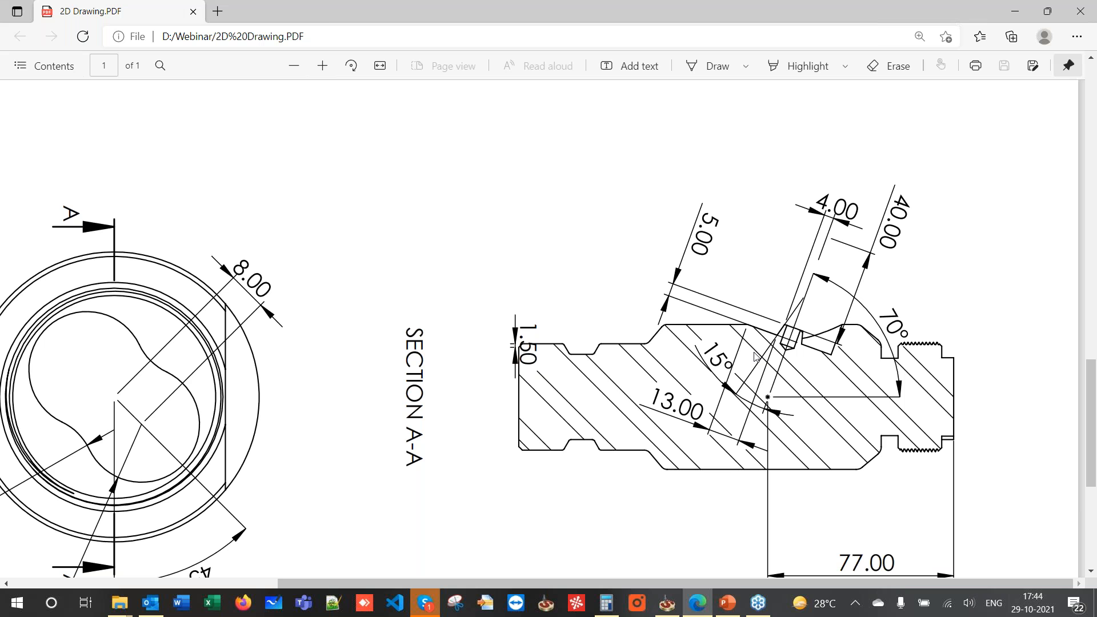
{"action": "mouse_move", "coordinate": [708, 609]}
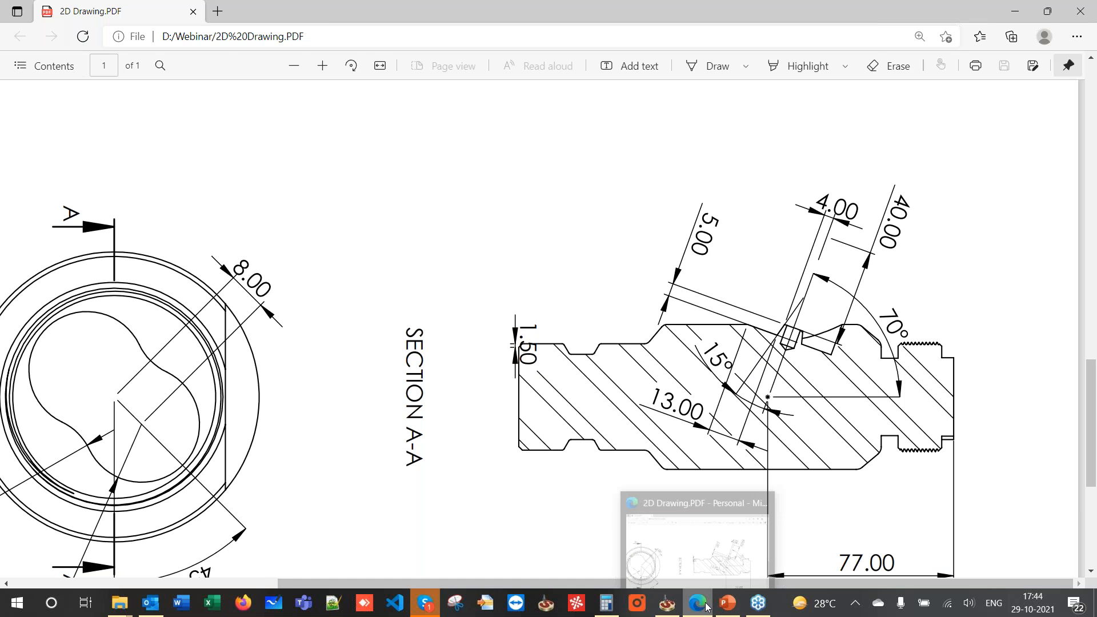
{"action": "left_click", "coordinate": [700, 605]}
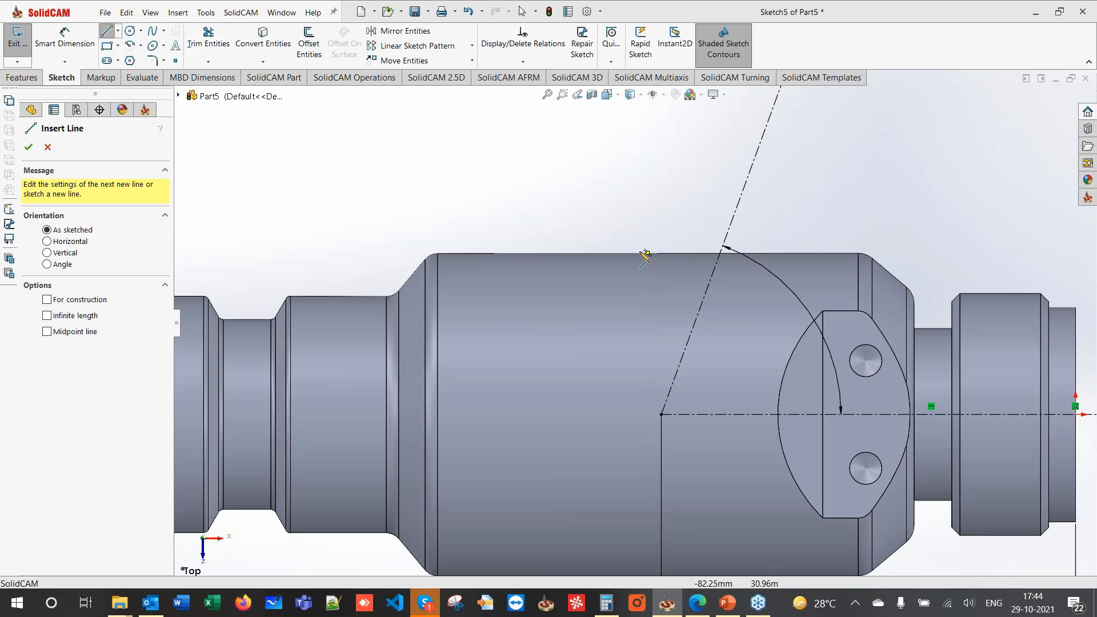
- Draw the flat's profile lines and make the first segment perpendicular to the centerline
{"action": "left_click", "coordinate": [605, 253]}
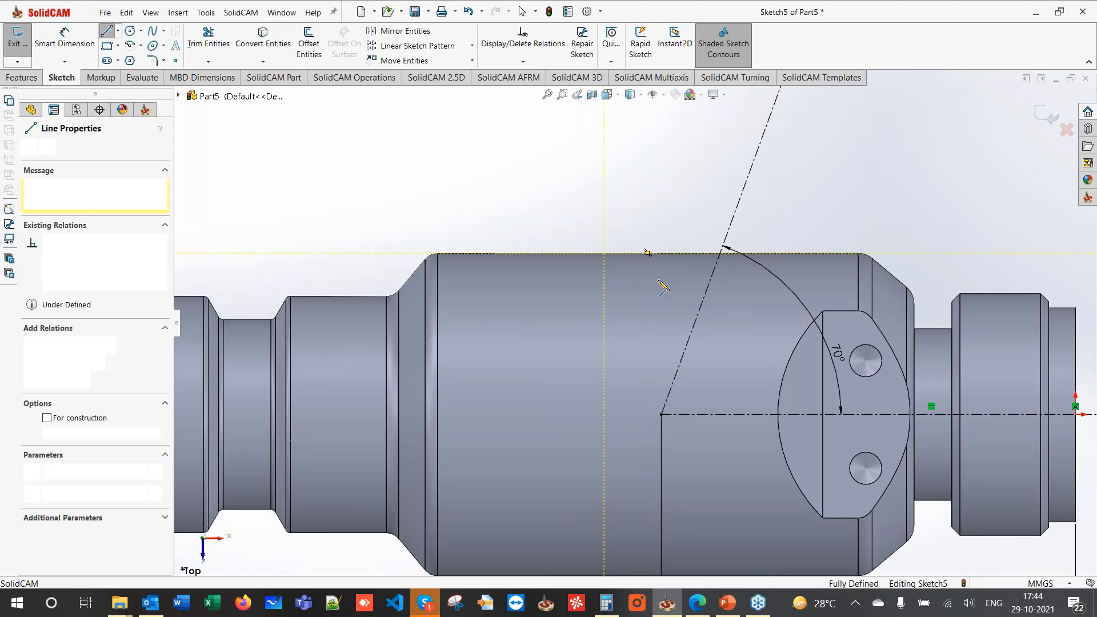
{"action": "left_click", "coordinate": [666, 278]}
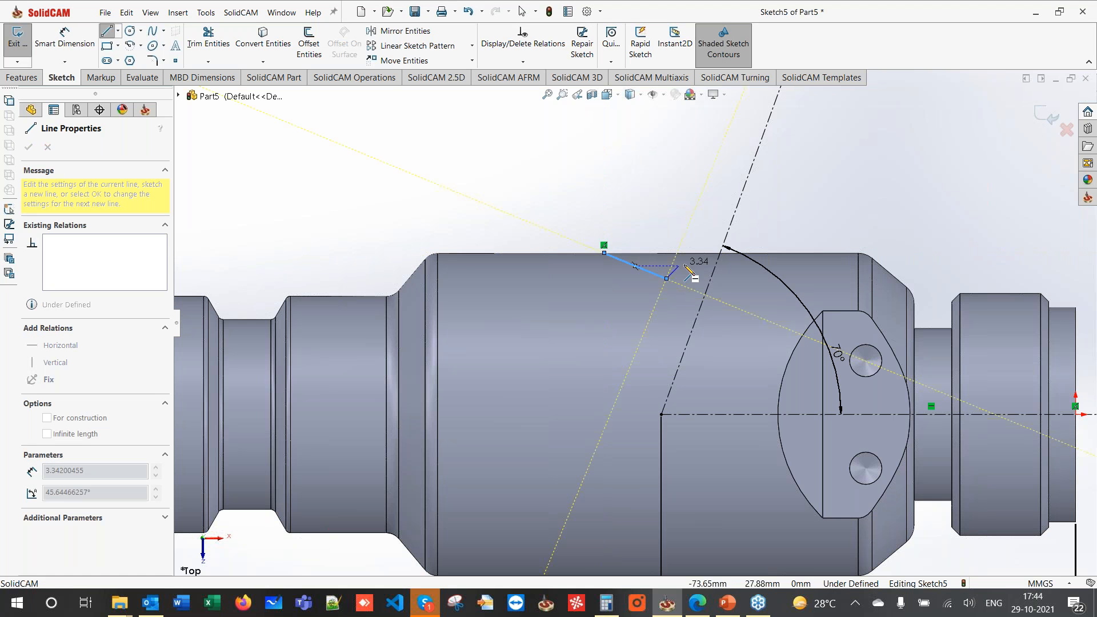
{"action": "left_click", "coordinate": [704, 263]}
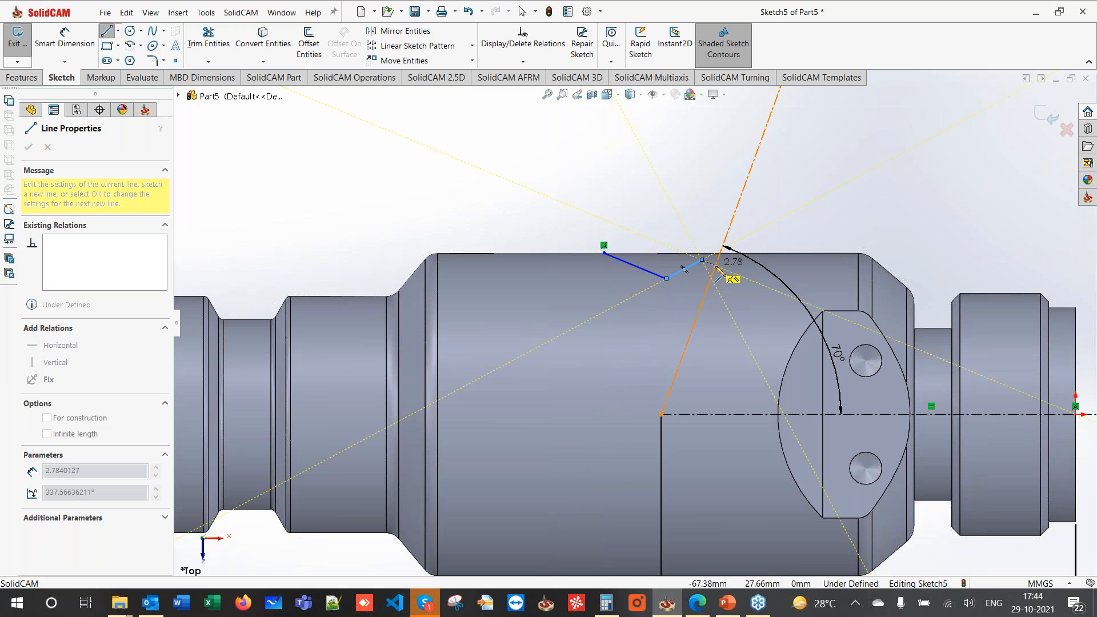
{"action": "left_click", "coordinate": [715, 265]}
{"action": "key", "text": "Escape"}
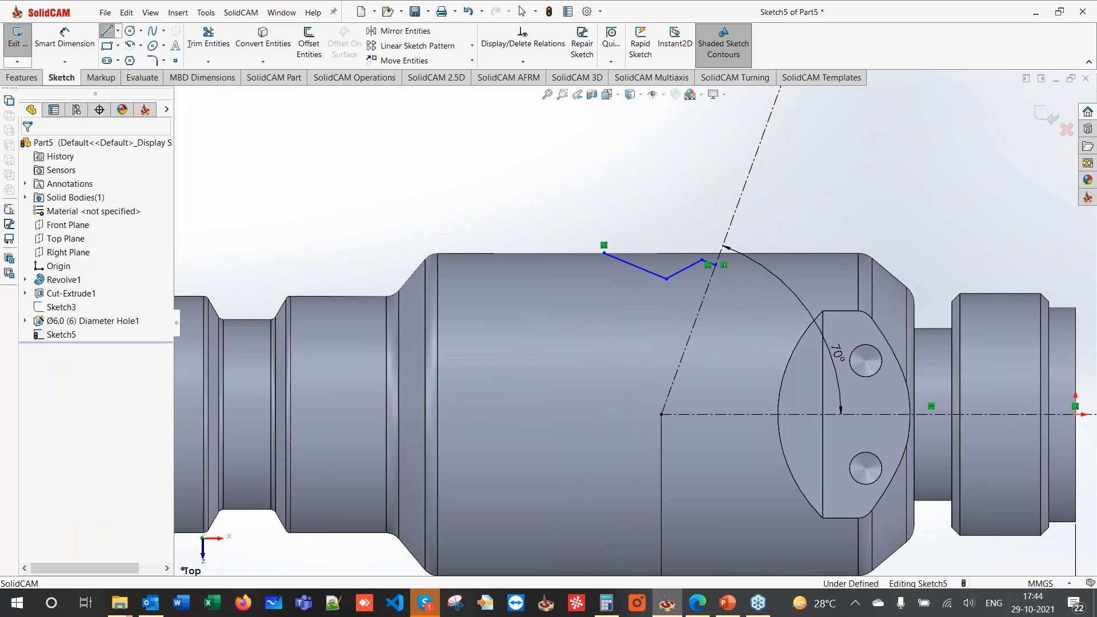
{"action": "left_click", "coordinate": [635, 265]}
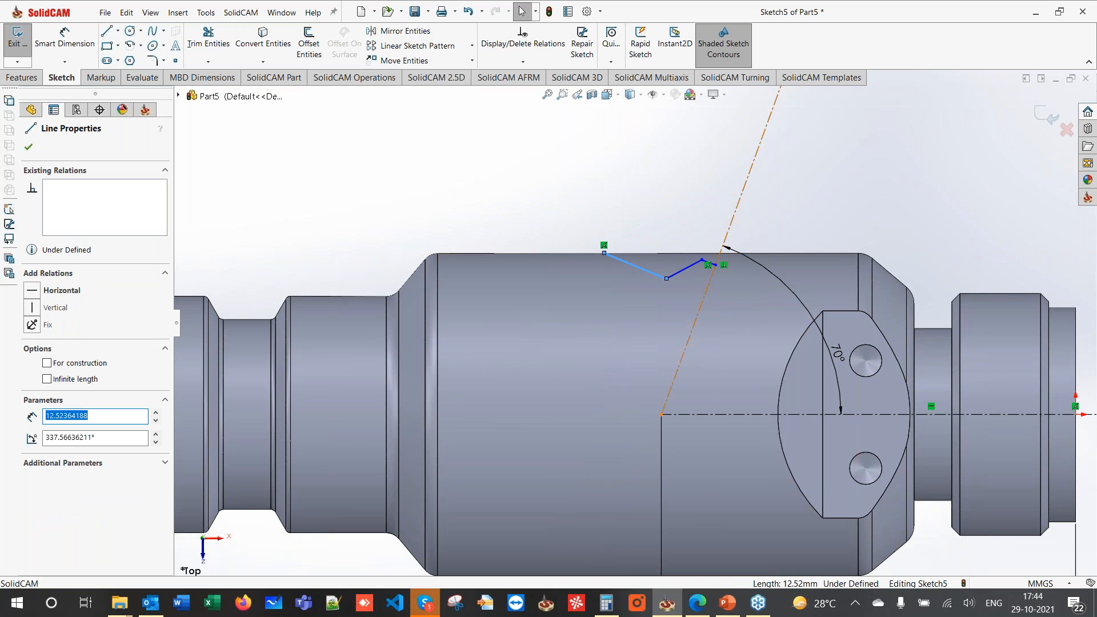
{"action": "left_click", "coordinate": [692, 329], "text": "ctrl"}
{"action": "left_click", "coordinate": [42, 401]}
{"action": "left_click", "coordinate": [29, 147]}
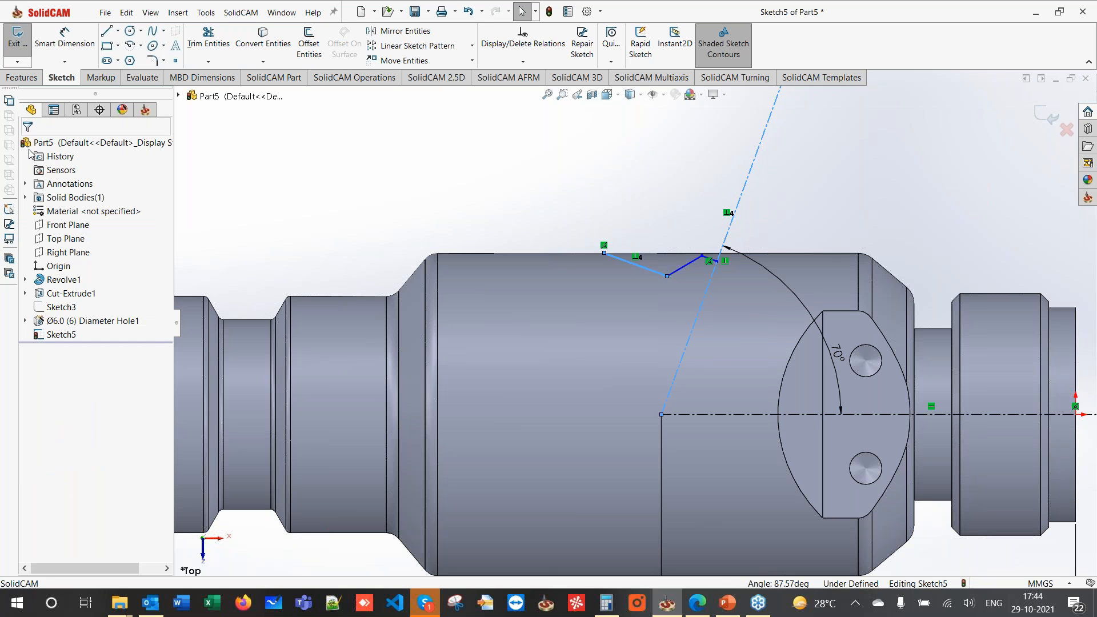
- Dimension the sloped line to 13 mm long and 15° from the 70° centerline
{"action": "left_click", "coordinate": [67, 30]}
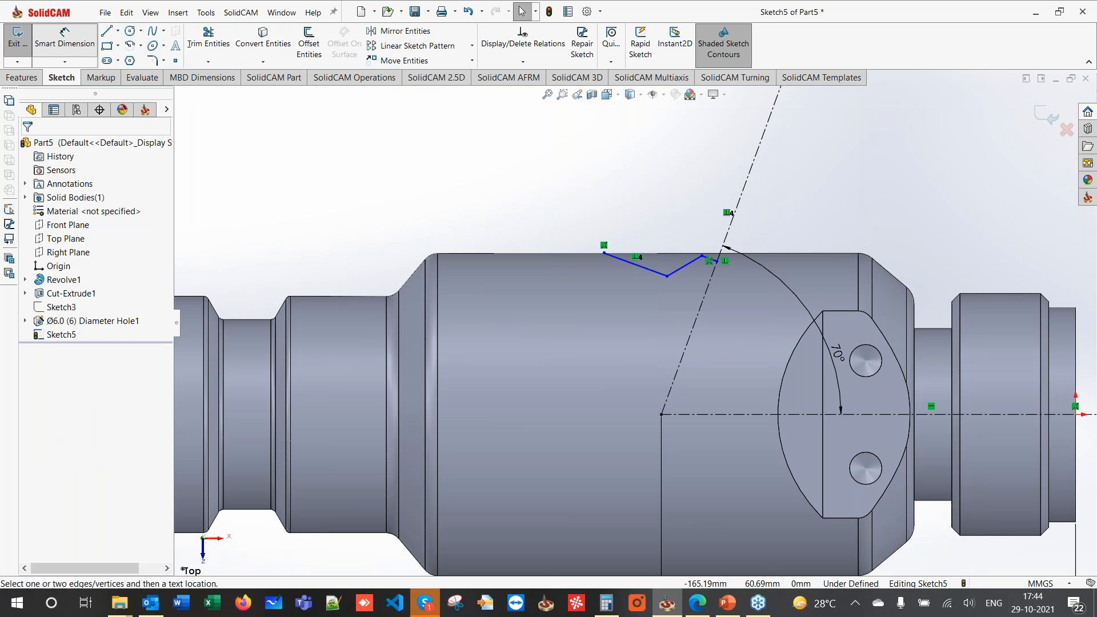
{"action": "left_click", "coordinate": [635, 264]}
{"action": "left_click", "coordinate": [600, 293]}
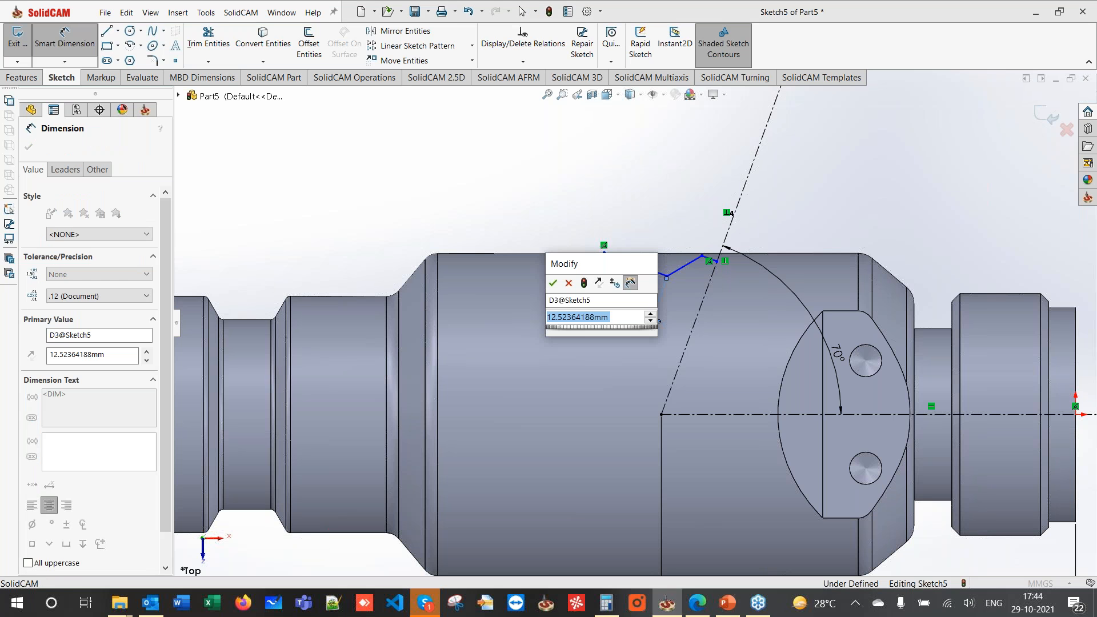
{"action": "type", "text": "13"}
{"action": "key", "text": "Return"}
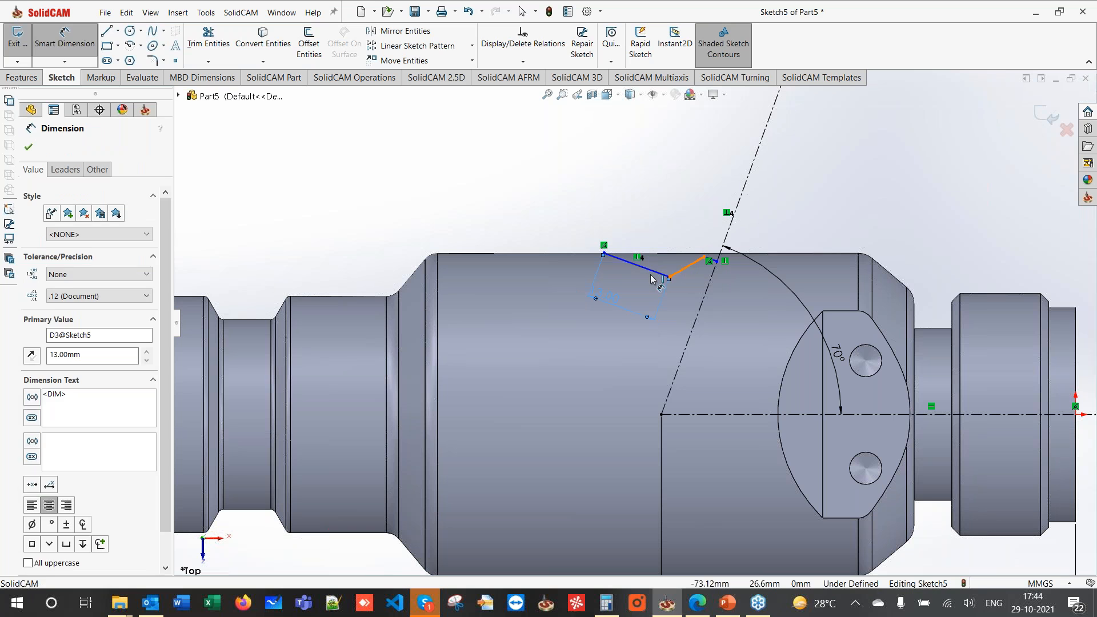
{"action": "left_click", "coordinate": [652, 278]}
{"action": "left_click", "coordinate": [729, 228]}
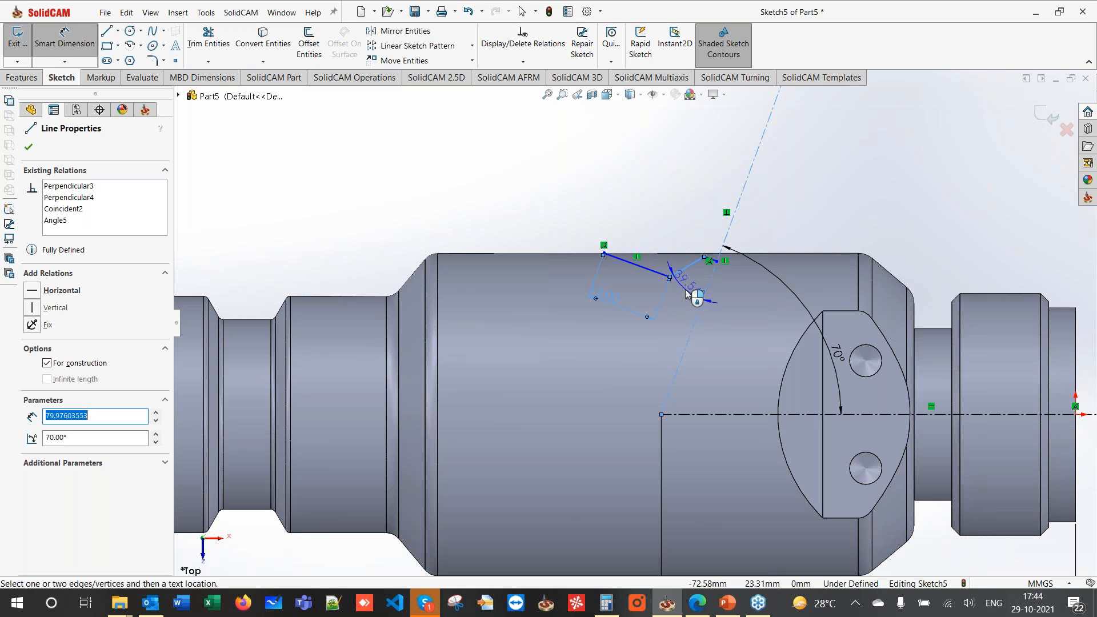
{"action": "left_click", "coordinate": [695, 295]}
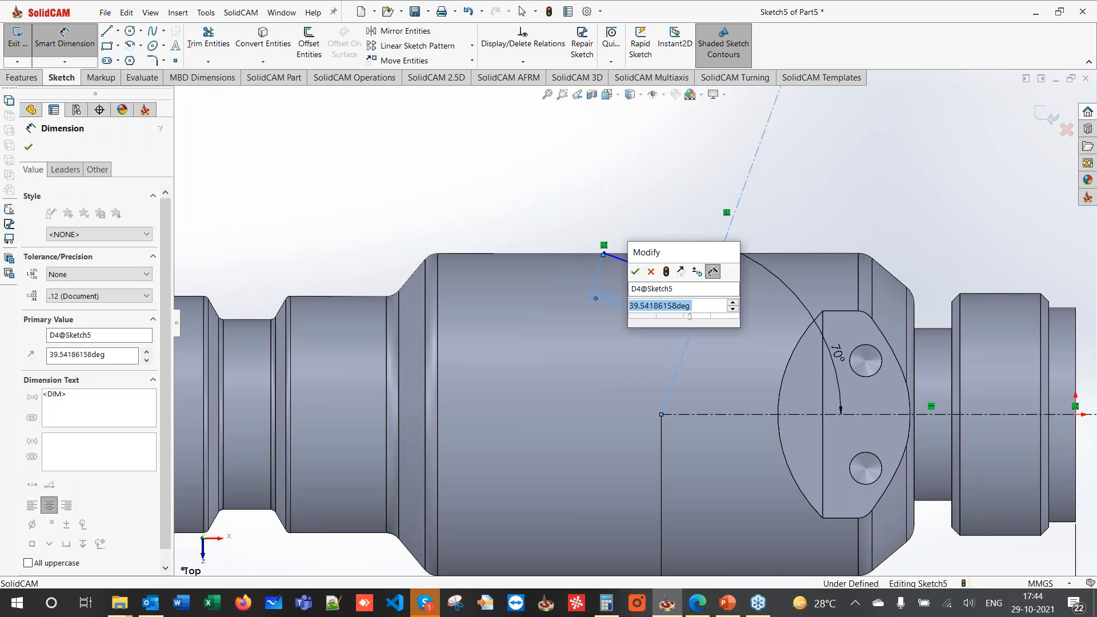
{"action": "type", "text": "15"}
{"action": "key", "text": "Return"}
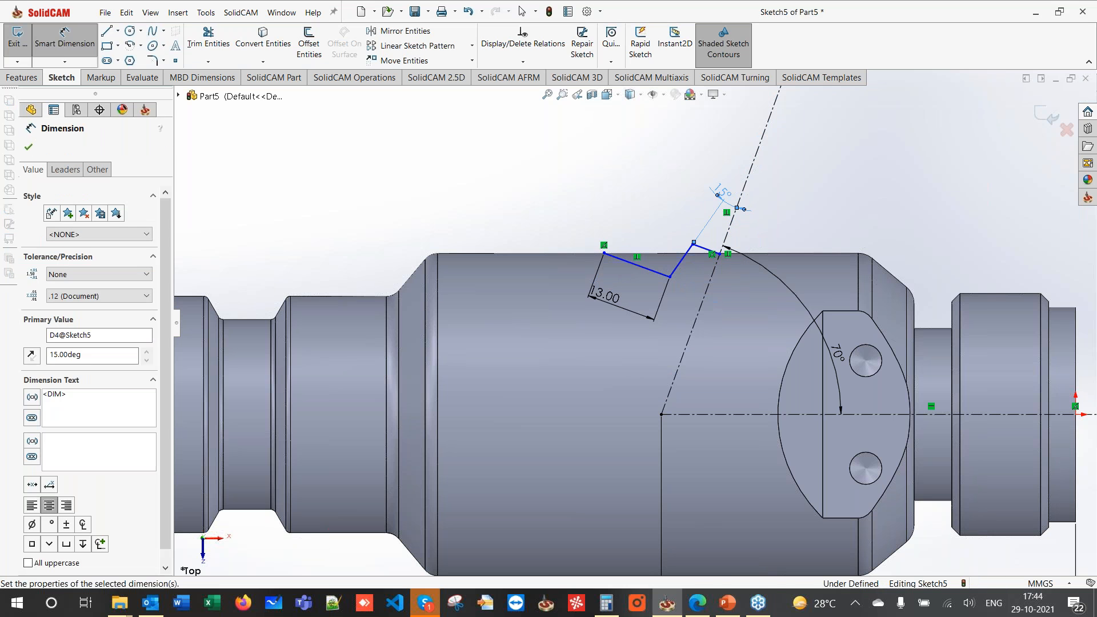
{"action": "key", "text": "Escape"}
{"action": "key", "text": "Escape"}
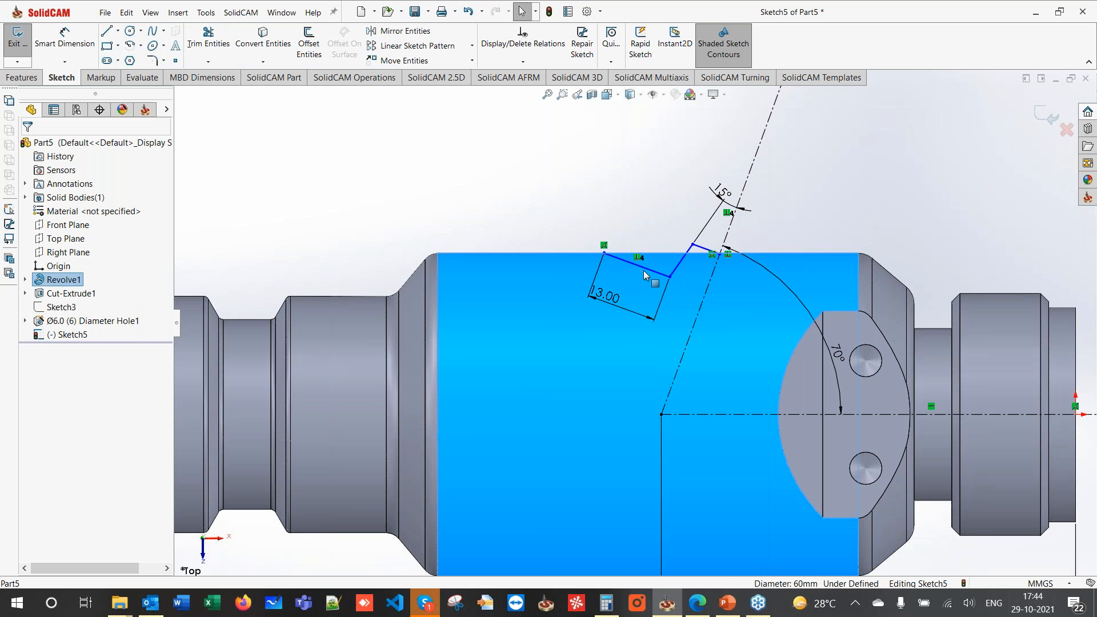
- Add a 5 mm distance between lines and a 4 mm endpoint-to-centerline distance
{"action": "left_click", "coordinate": [655, 275]}
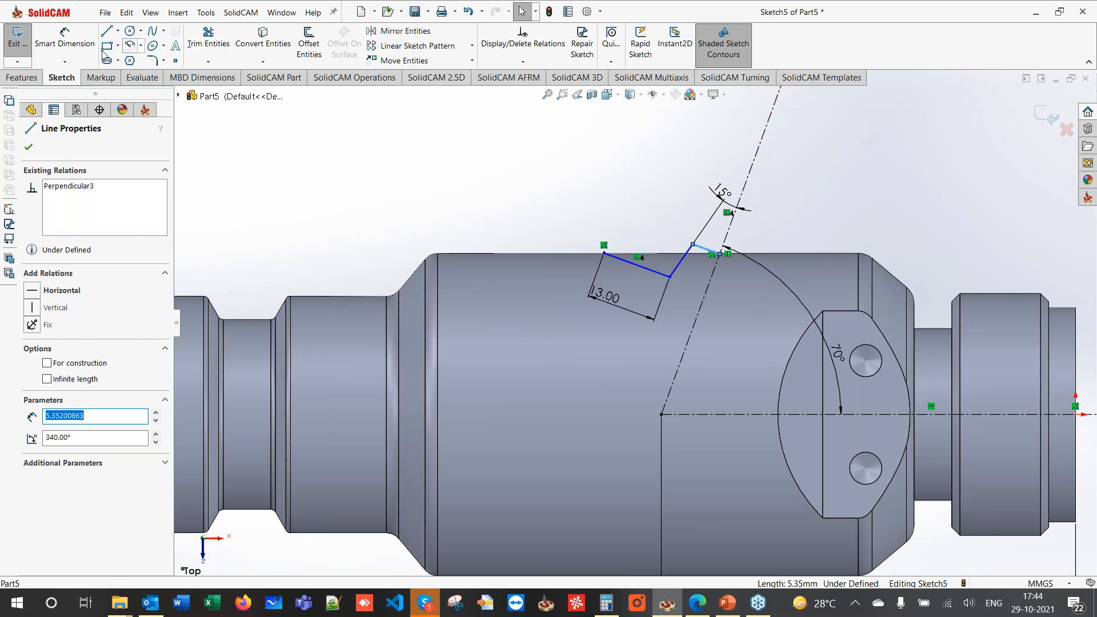
{"action": "left_click", "coordinate": [65, 36]}
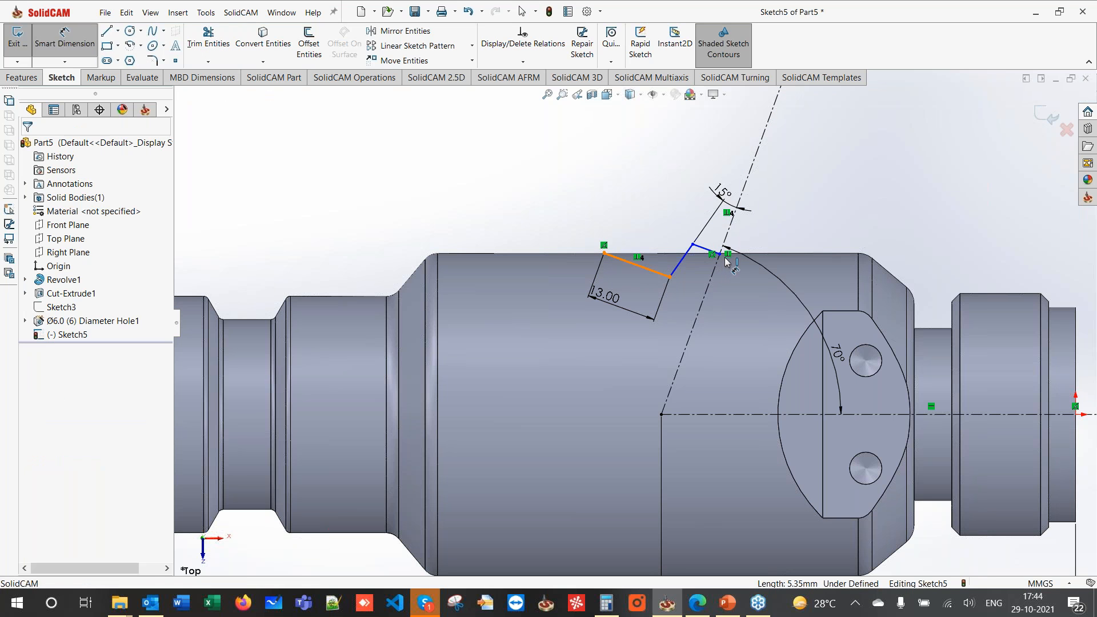
{"action": "left_click", "coordinate": [723, 260]}
{"action": "left_click", "coordinate": [592, 229]}
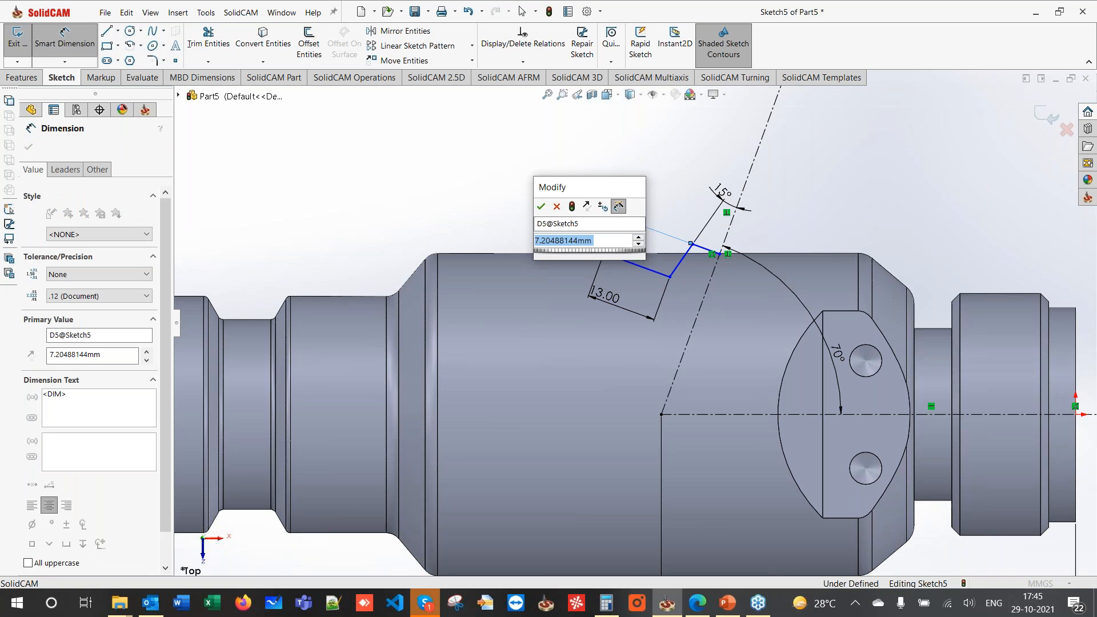
{"action": "type", "text": "5"}
{"action": "key", "text": "Return"}
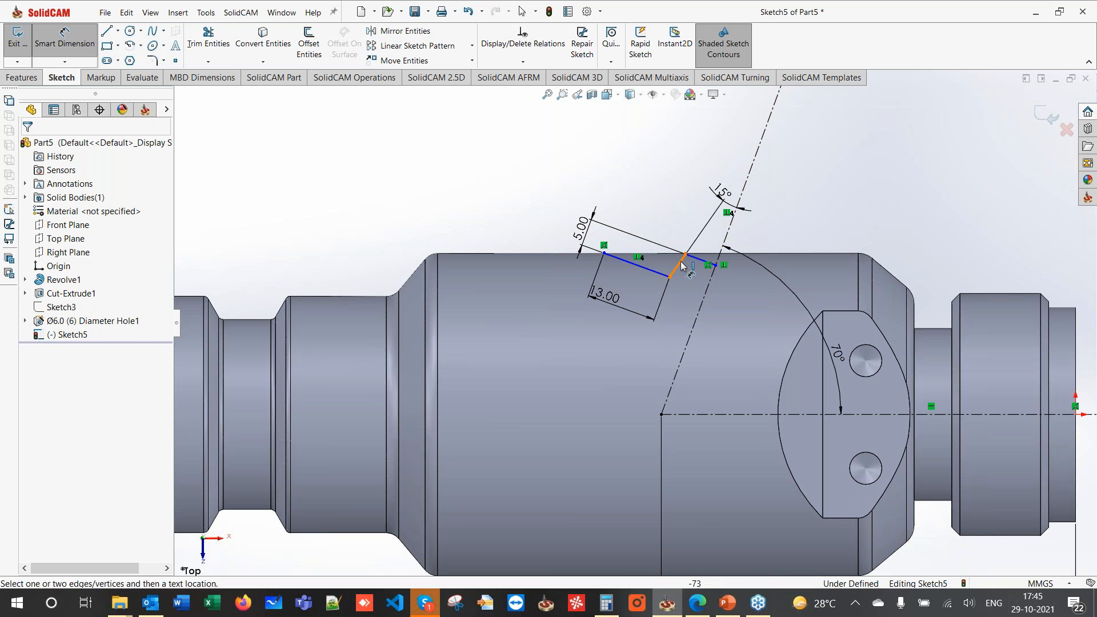
{"action": "left_click", "coordinate": [685, 253]}
{"action": "left_click", "coordinate": [707, 287]}
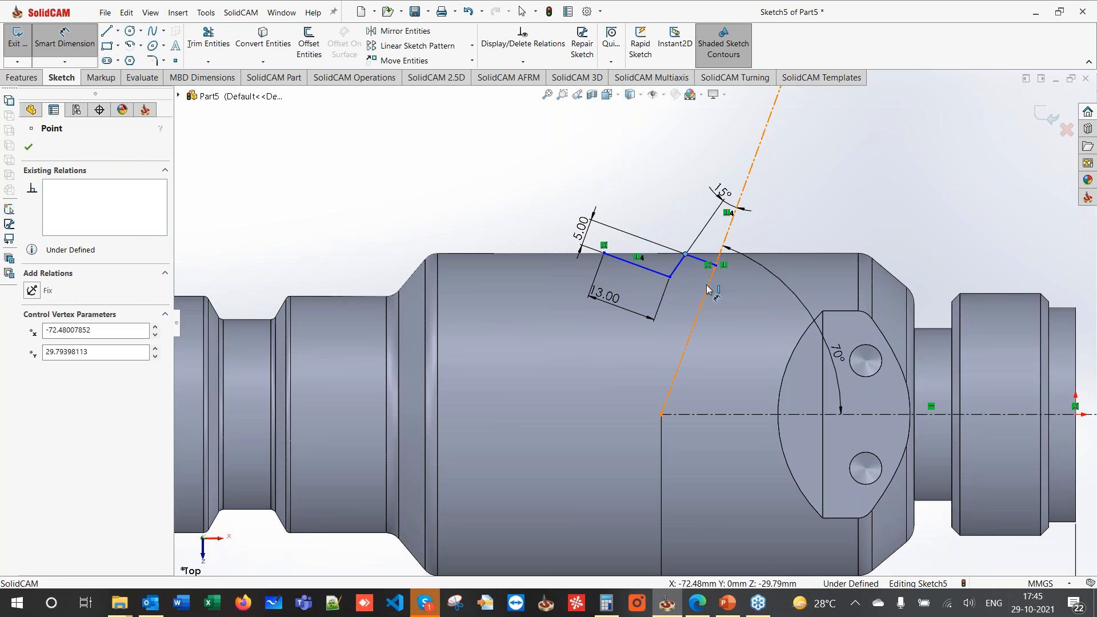
{"action": "left_click", "coordinate": [727, 212]}
{"action": "left_click", "coordinate": [738, 173]}
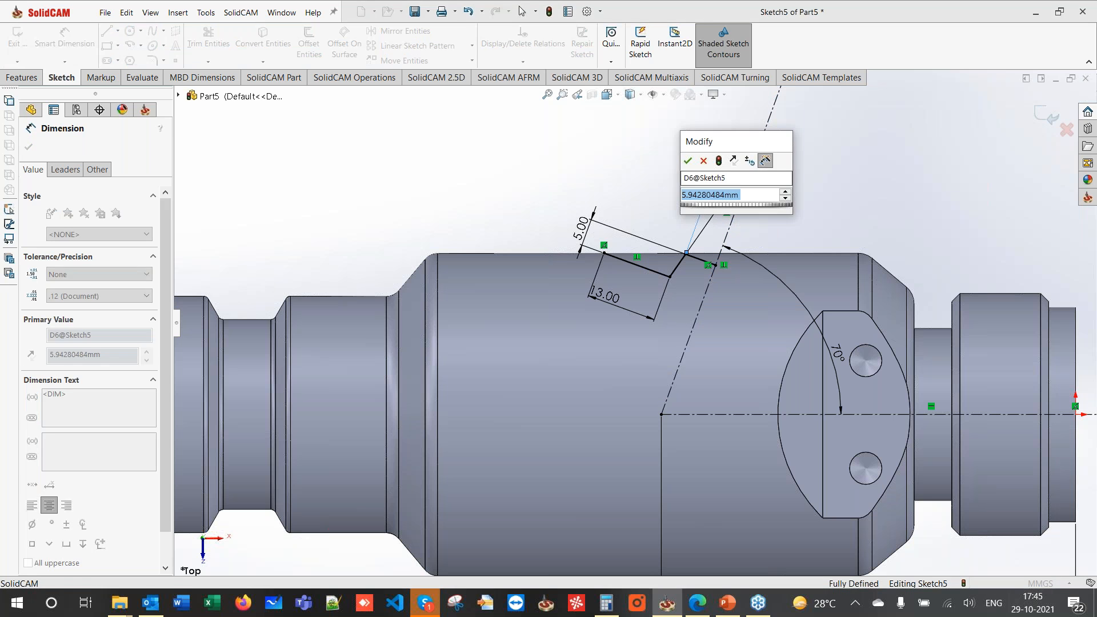
{"action": "key", "text": "Return"}
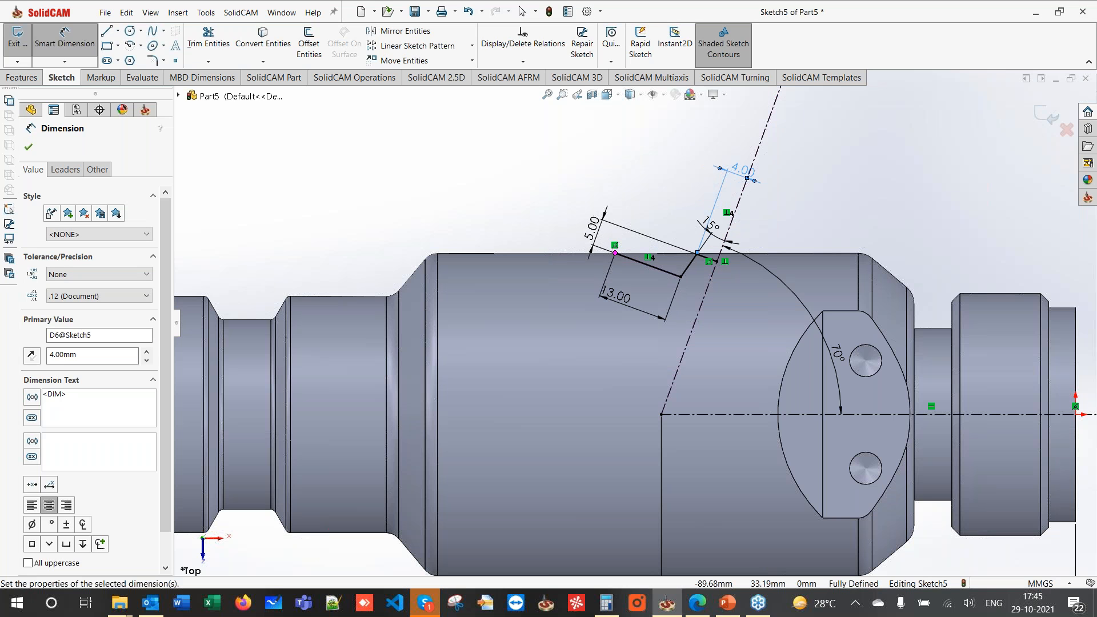
- Draw the closing side line and make it parallel to the angled centerline
{"action": "key", "text": "l"}
{"action": "left_click", "coordinate": [616, 253]}
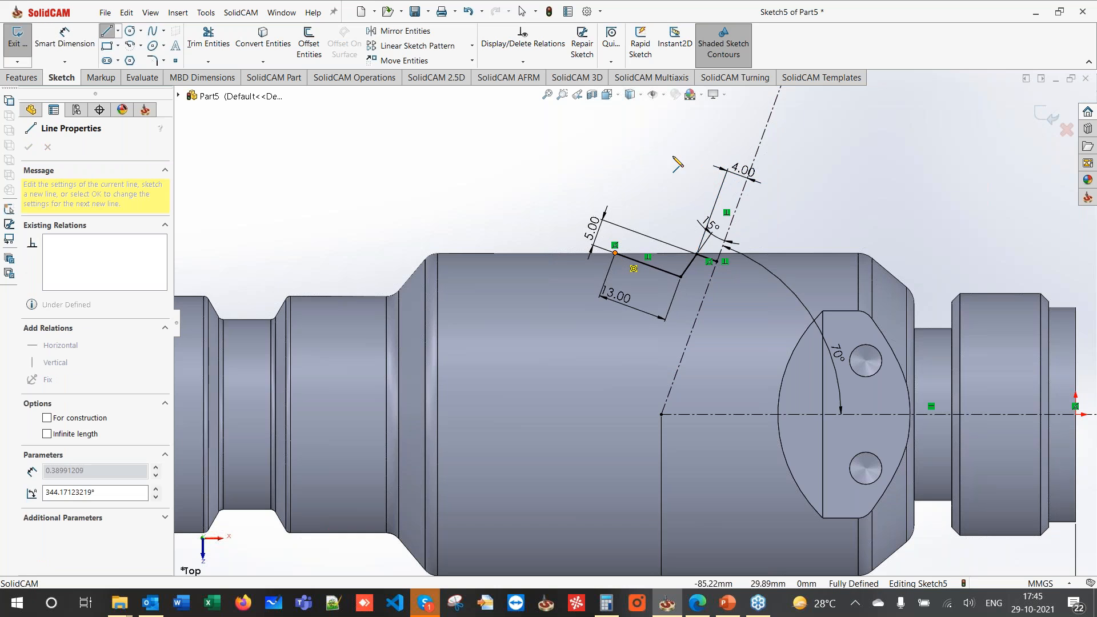
{"action": "scroll", "coordinate": [634, 312], "scroll_direction": "up", "scroll_amount": 3}
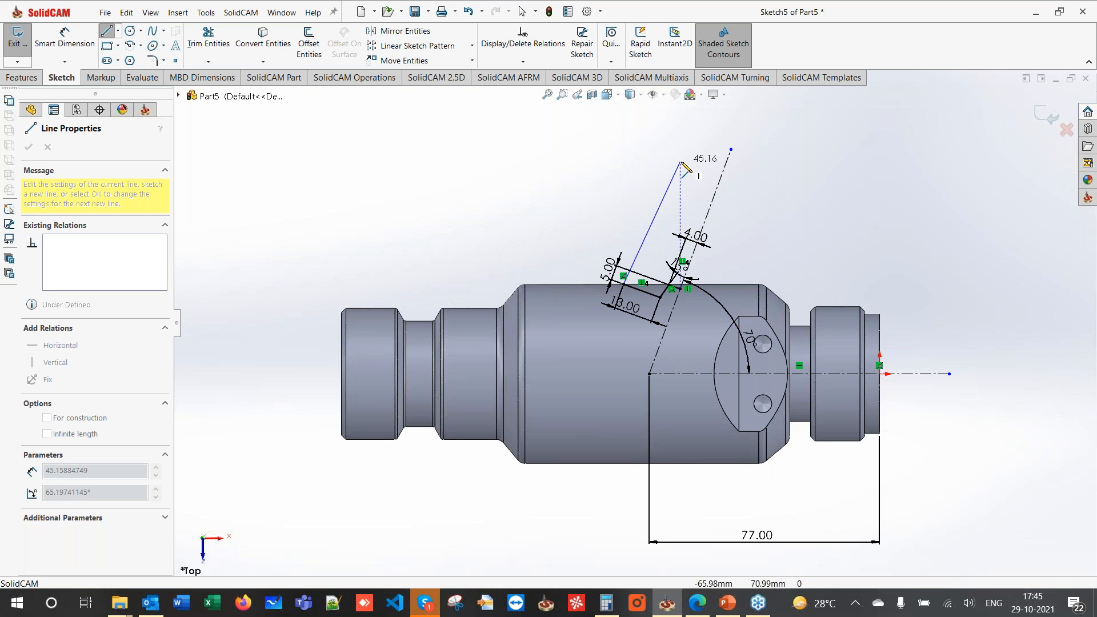
{"action": "double_click", "coordinate": [677, 156]}
{"action": "left_click", "coordinate": [677, 155]}
{"action": "key", "text": "Escape"}
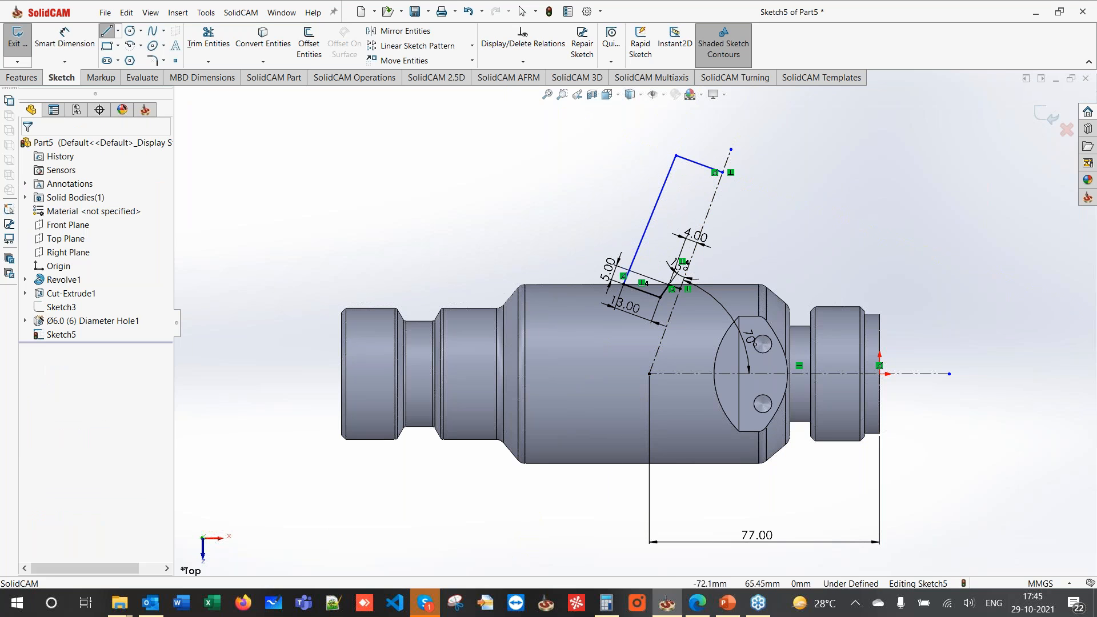
{"action": "left_click", "coordinate": [661, 194]}
{"action": "left_click", "coordinate": [714, 196]}
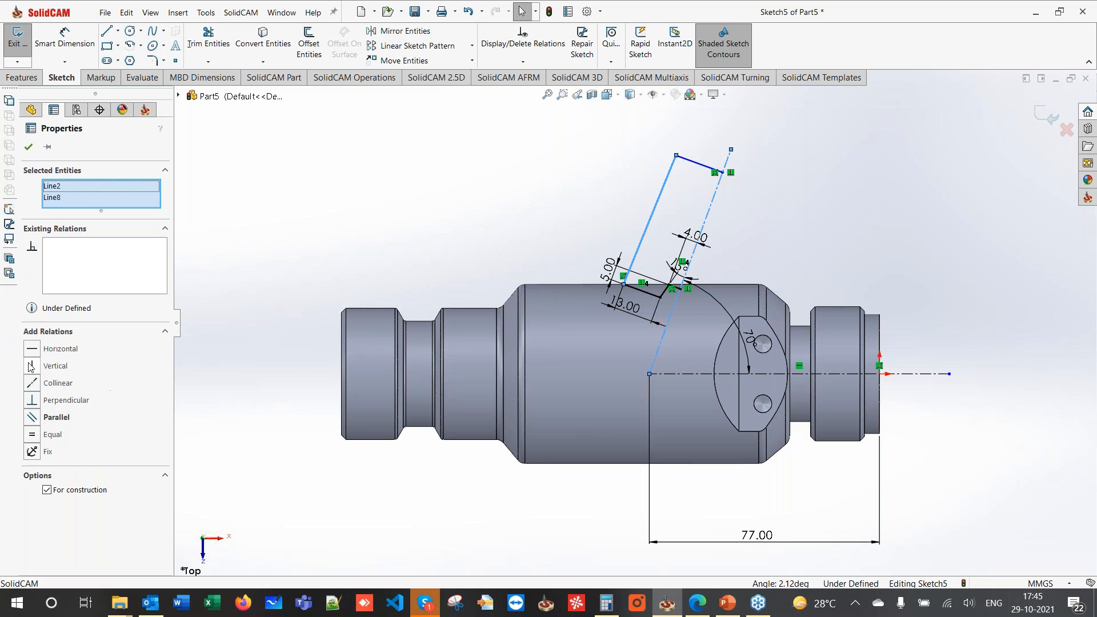
{"action": "left_click", "coordinate": [34, 418]}
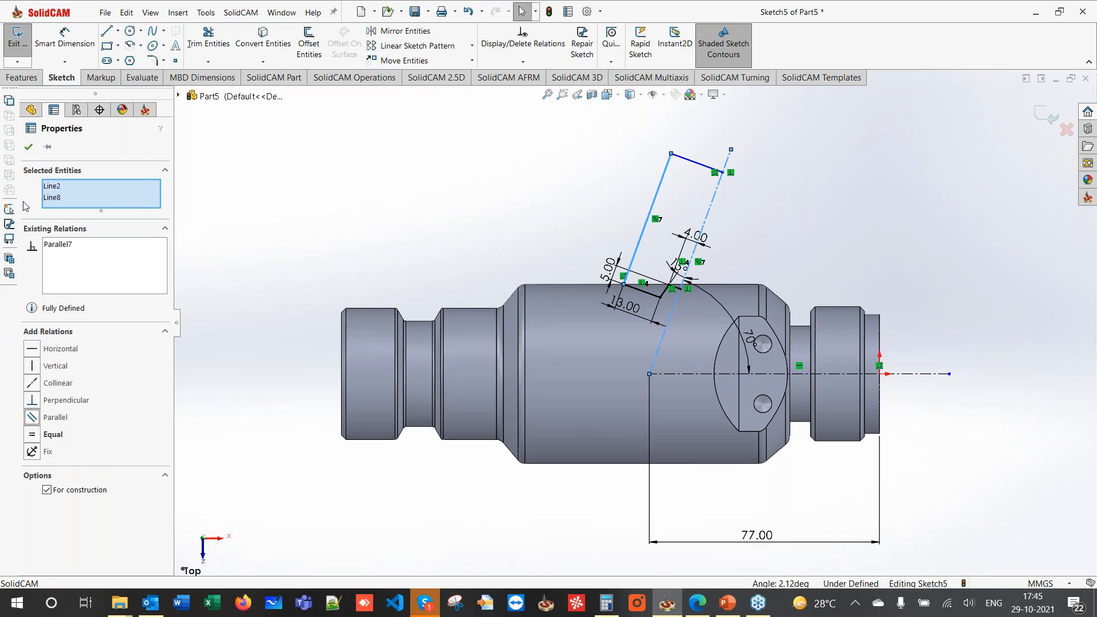
{"action": "left_click", "coordinate": [28, 148]}
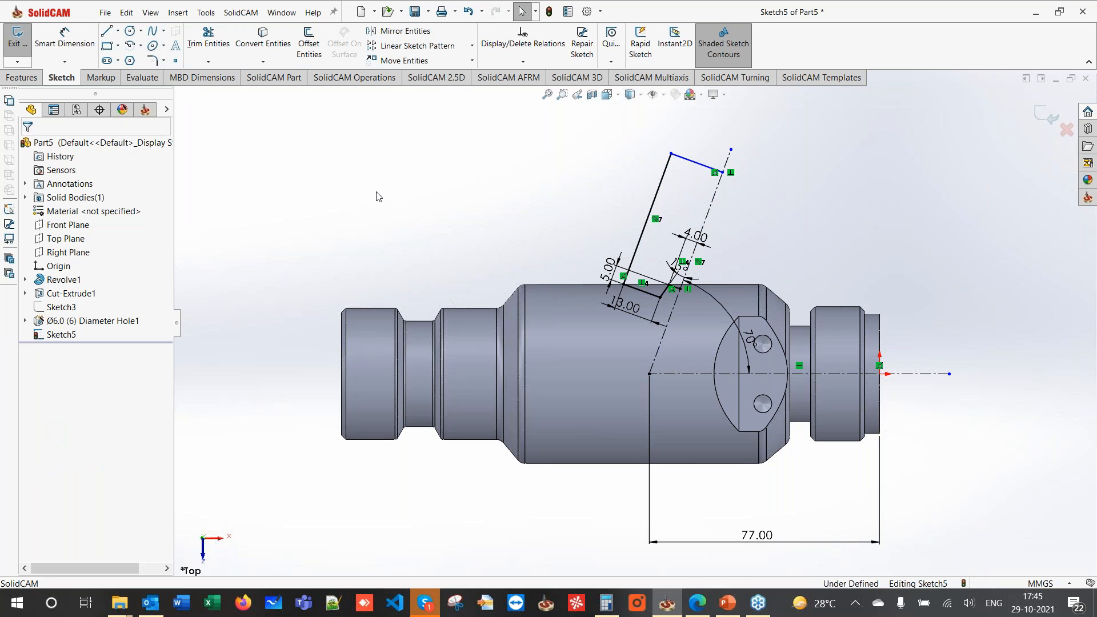
- Revolve-cut the sketch 360° around the angled centerline to form the recess
{"action": "left_click", "coordinate": [23, 78]}
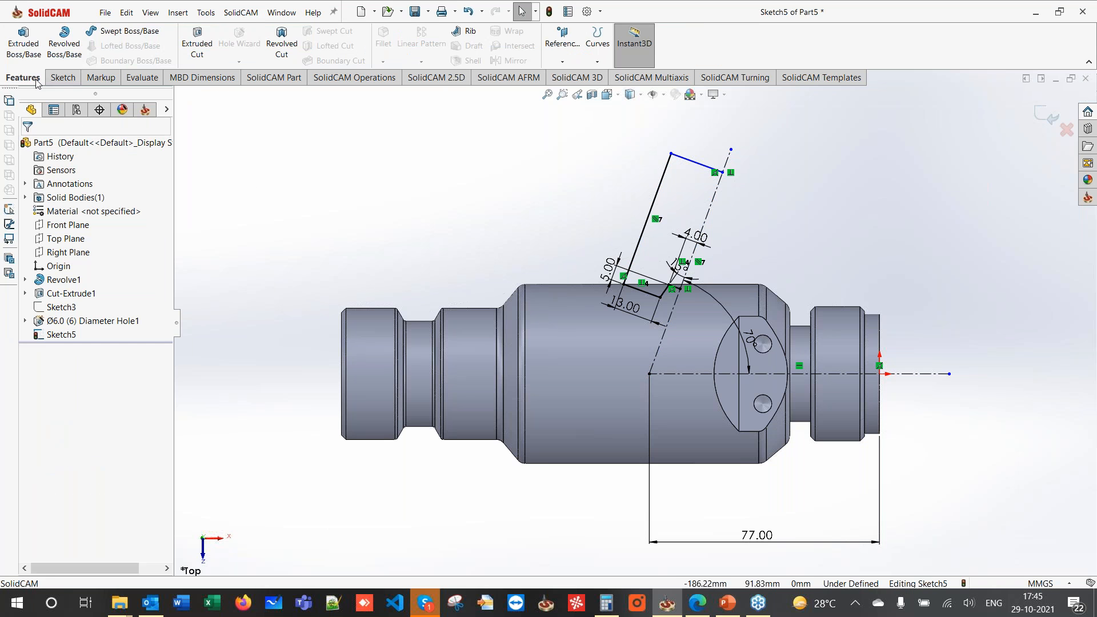
{"action": "left_click", "coordinate": [282, 43]}
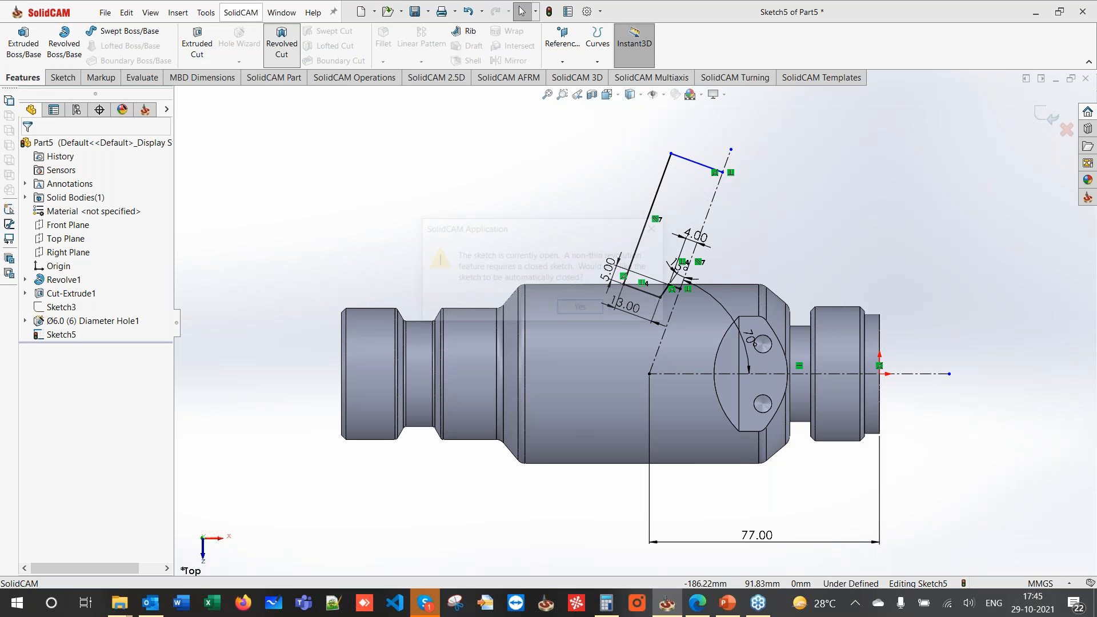
{"action": "left_click", "coordinate": [582, 307]}
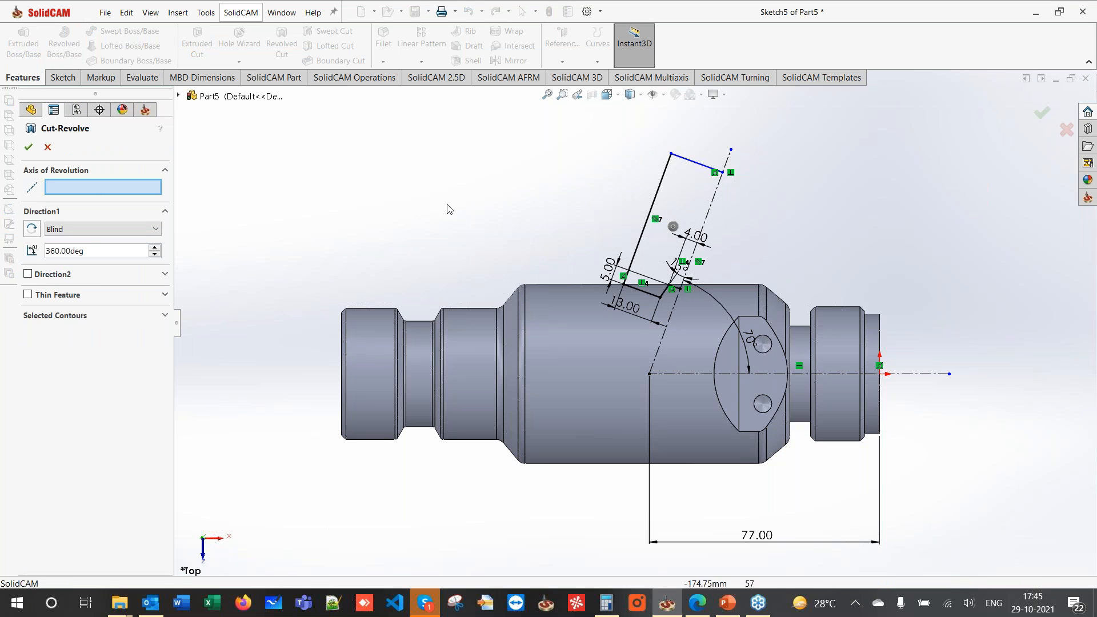
{"action": "left_click", "coordinate": [711, 205]}
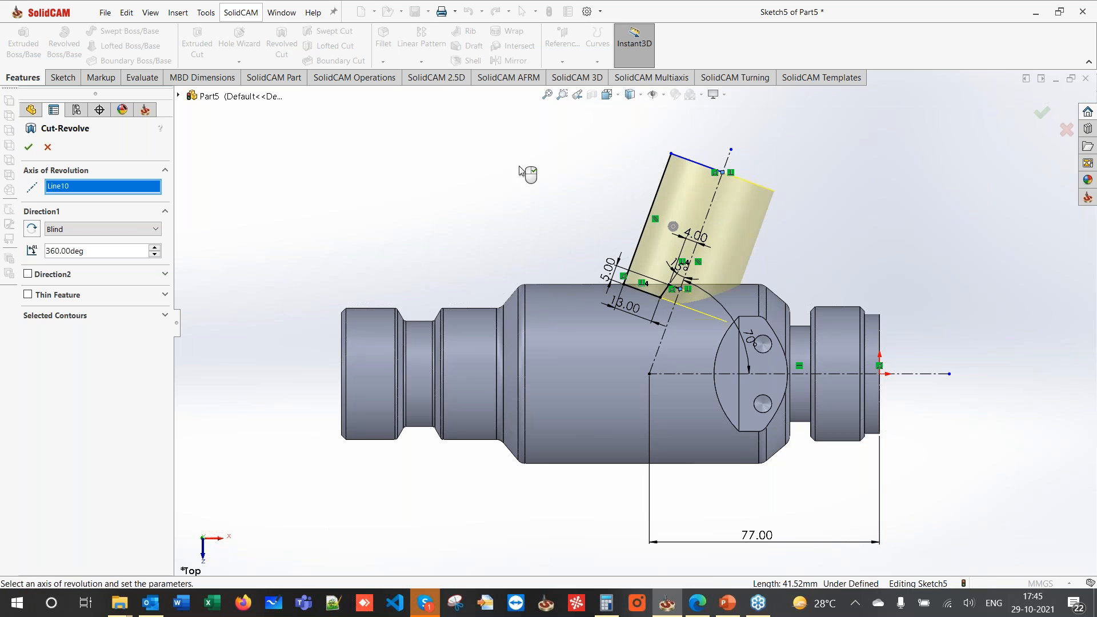
{"action": "left_click", "coordinate": [28, 147]}
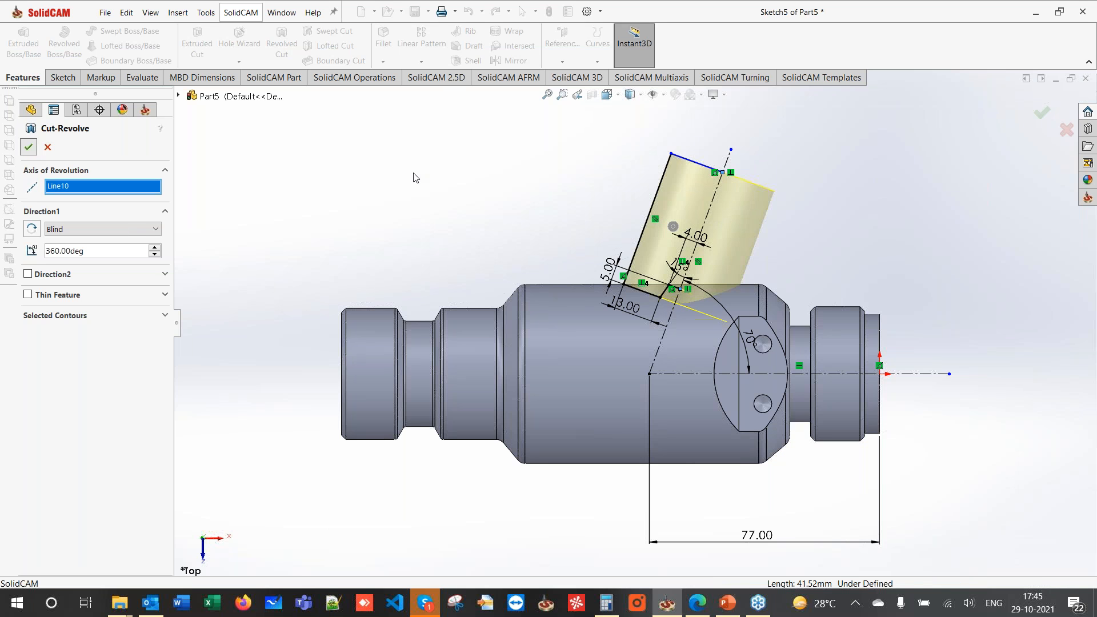
- Orbit the part to a tilted view, glance at the drawing PDF, and return to SolidCAM
{"action": "left_click", "coordinate": [494, 197]}
{"action": "mouse_move", "coordinate": [546, 240]}
{"action": "middle_mouse_down"}
{"action": "mouse_move", "coordinate": [577, 323]}
{"action": "mouse_move", "coordinate": [549, 303]}
{"action": "mouse_move", "coordinate": [557, 308]}
{"action": "middle_mouse_up"}
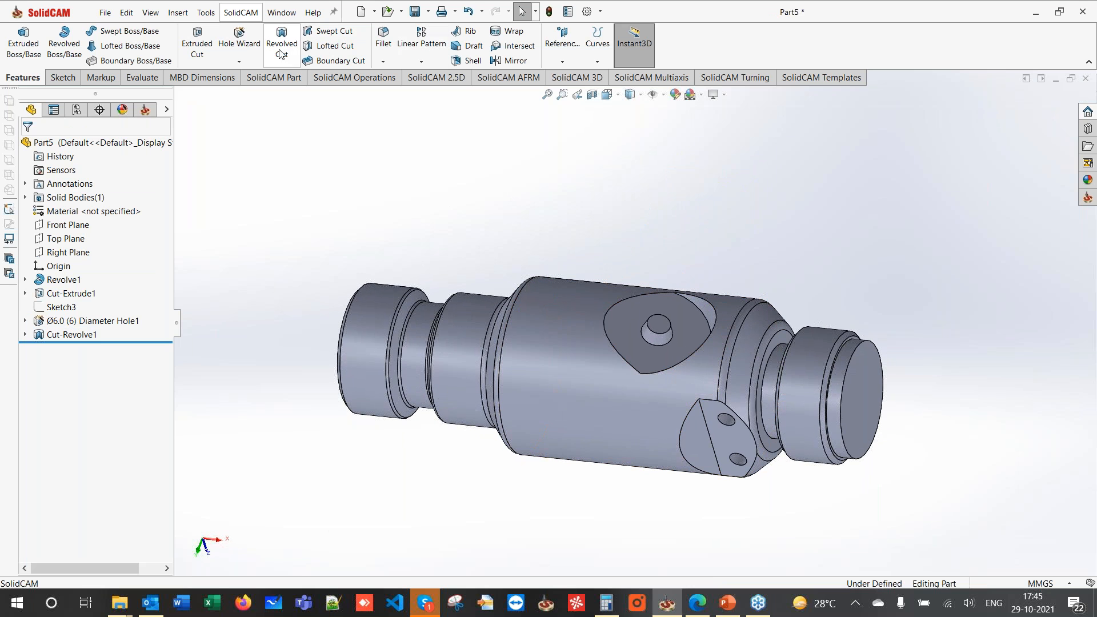
{"action": "left_click", "coordinate": [697, 603]}
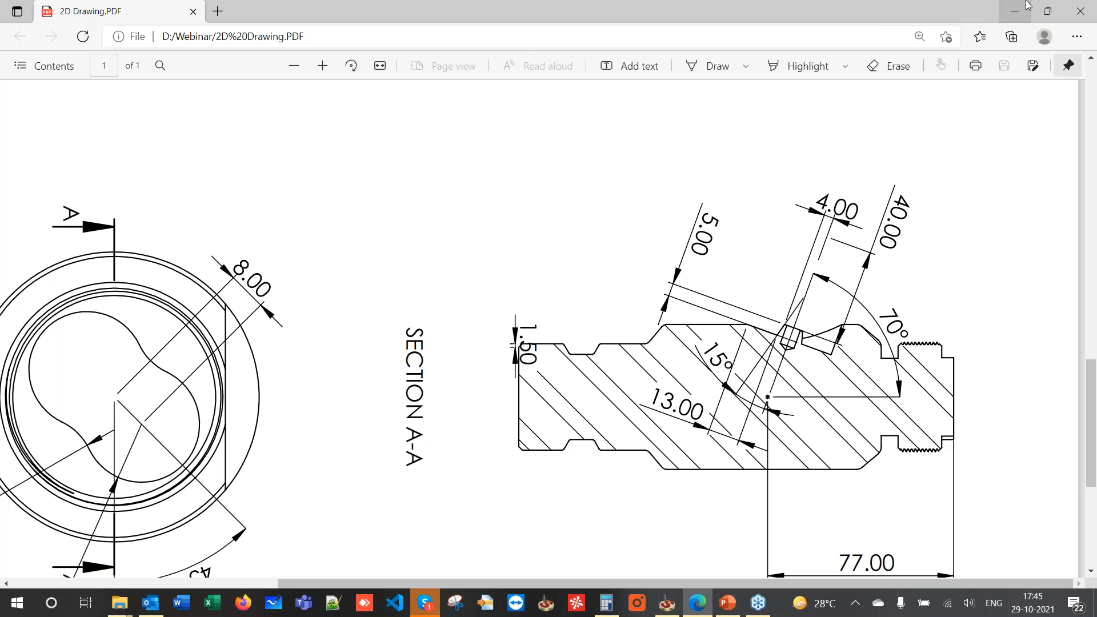
{"action": "left_click", "coordinate": [1015, 12]}
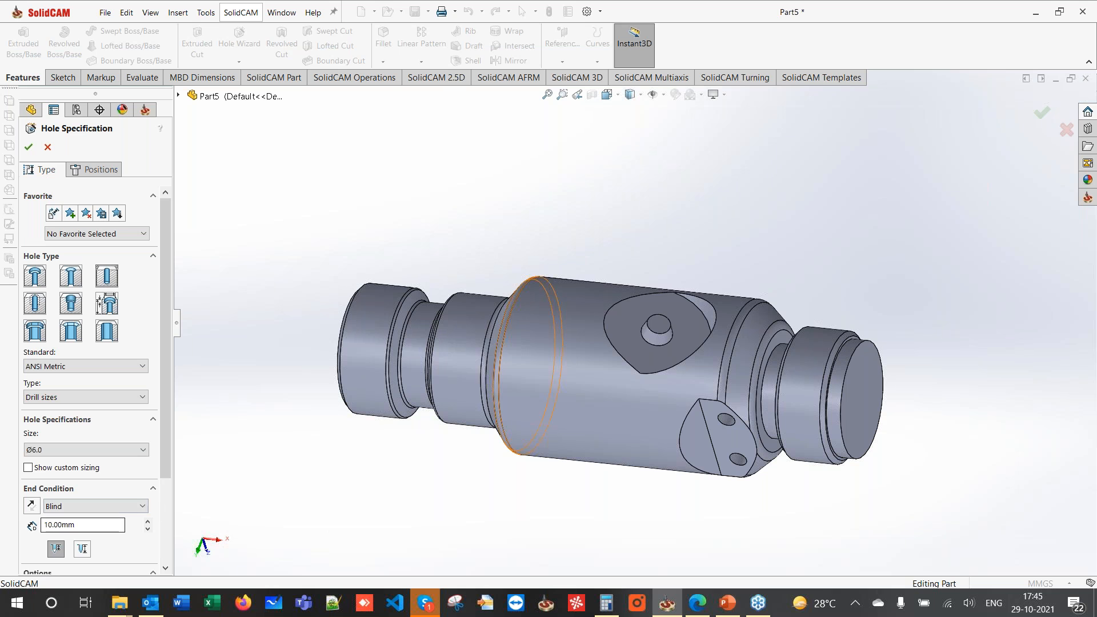
- Place the Ø6, 10 mm deep hole at the circle centre on the angled flat
{"action": "left_click", "coordinate": [95, 169]}
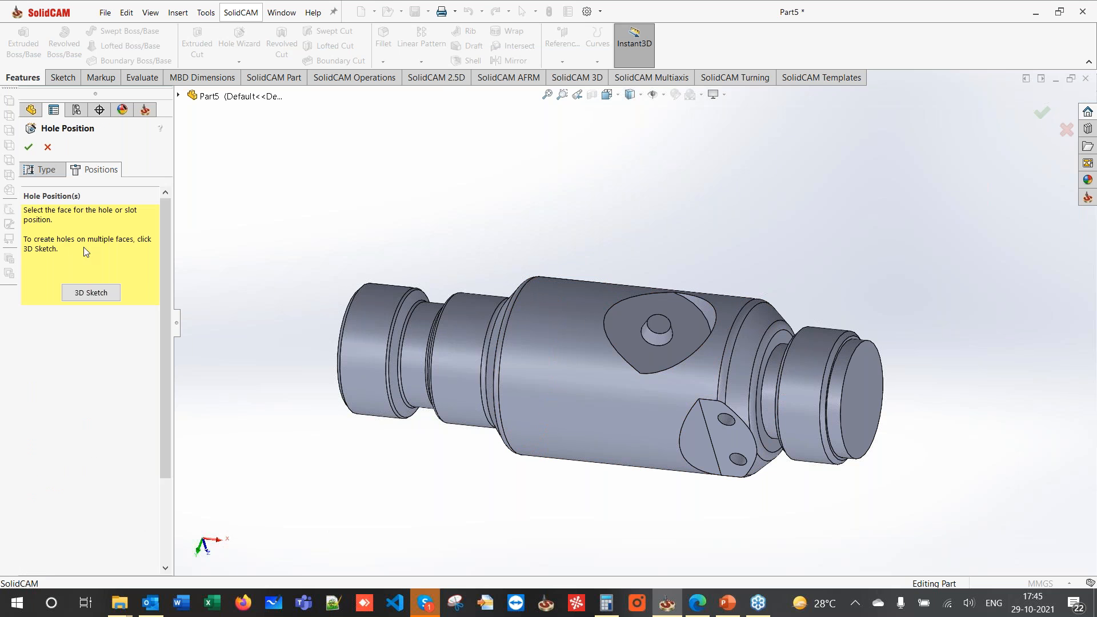
{"action": "left_click", "coordinate": [89, 293]}
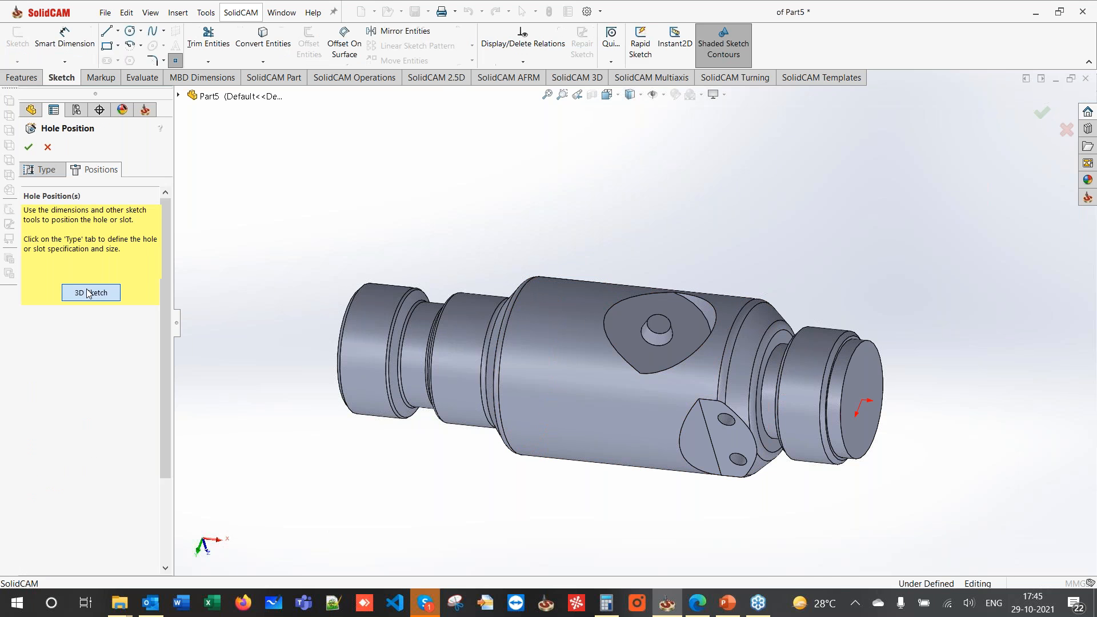
{"action": "left_click", "coordinate": [659, 326]}
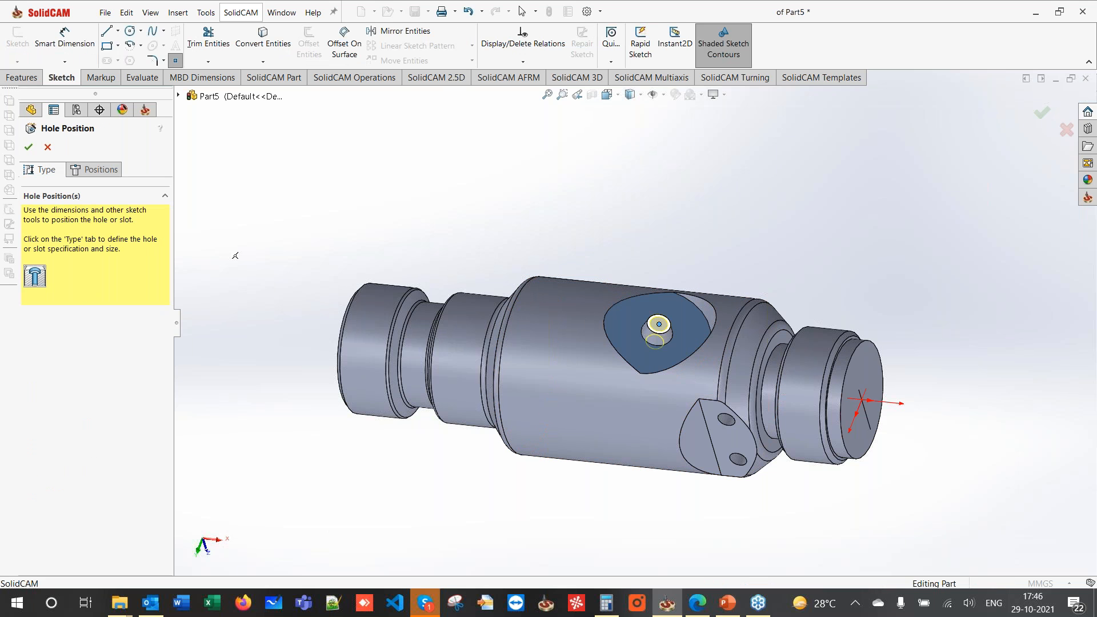
{"action": "left_click", "coordinate": [28, 147]}
{"action": "left_click", "coordinate": [543, 227]}
{"action": "mouse_move", "coordinate": [705, 287]}
{"action": "middle_mouse_down"}
{"action": "mouse_move", "coordinate": [745, 248]}
{"action": "mouse_move", "coordinate": [737, 263]}
{"action": "middle_mouse_up"}
{"action": "middle_click_drag", "start_coordinate": [799, 451], "coordinate": [743, 446]}
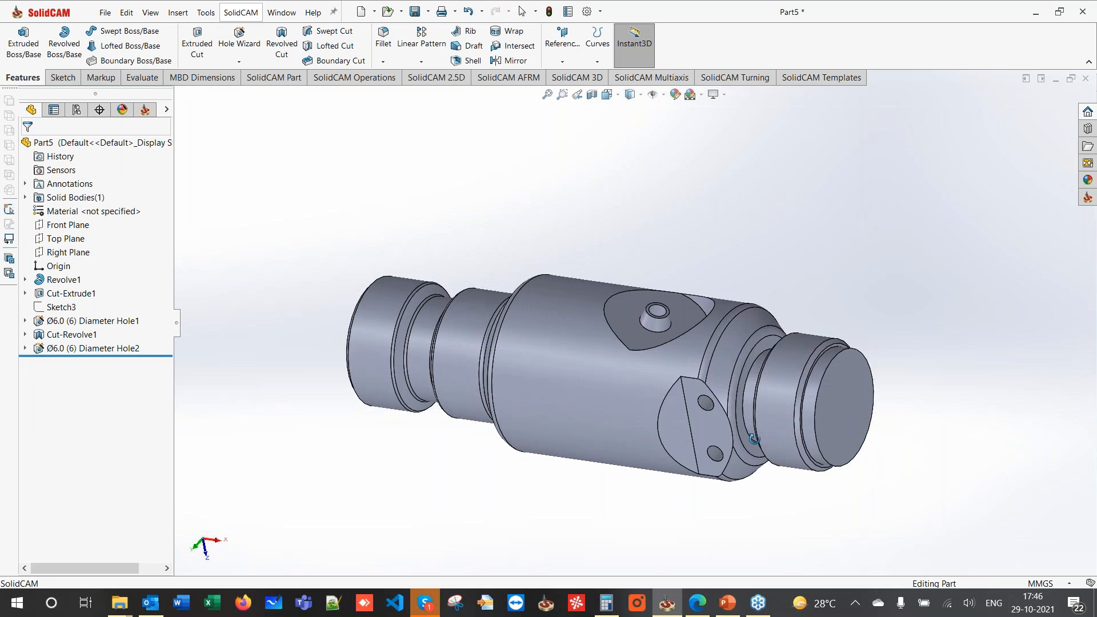
- Rotate the drawing to landscape, read the end view's 8.00, 45° and R12.00 details, then select the shaft end face
{"action": "left_click", "coordinate": [698, 603]}
{"action": "scroll", "coordinate": [883, 389], "scroll_direction": "down", "scroll_amount": 1}
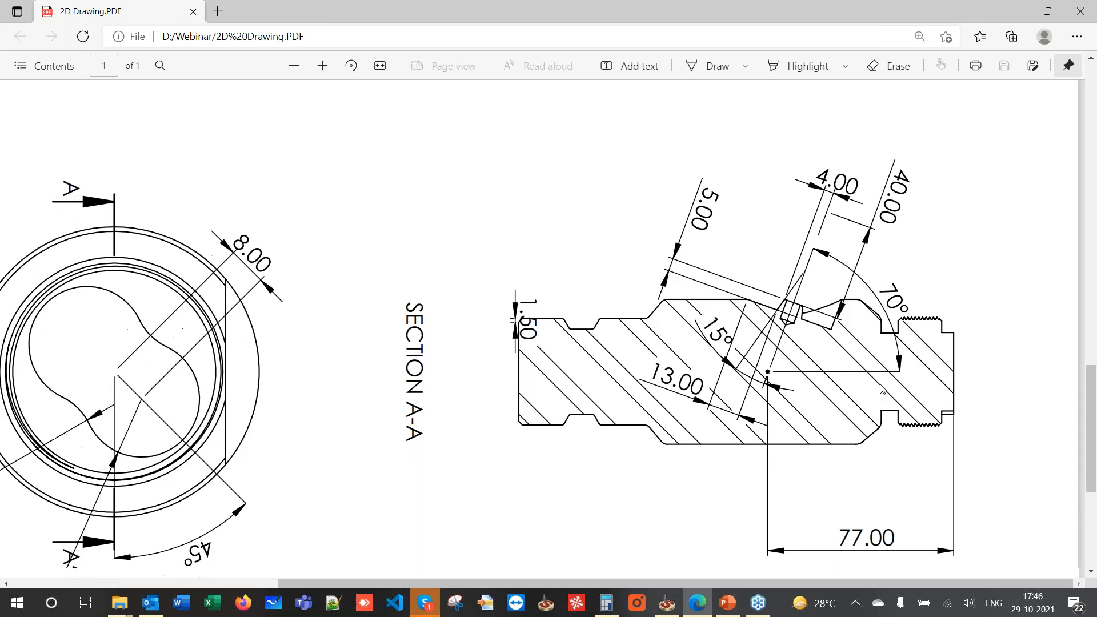
{"action": "scroll", "coordinate": [883, 389], "scroll_direction": "up", "scroll_amount": 3, "text": "ctrl"}
{"action": "scroll", "coordinate": [883, 389], "scroll_direction": "down", "scroll_amount": 3, "text": "ctrl"}
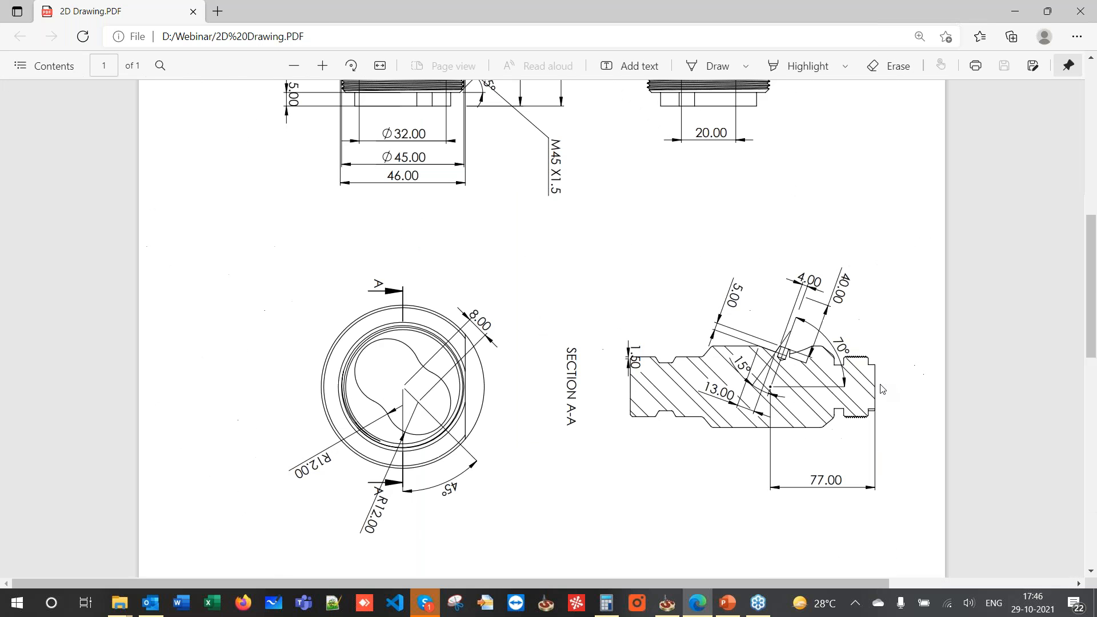
{"action": "left_click", "coordinate": [352, 66]}
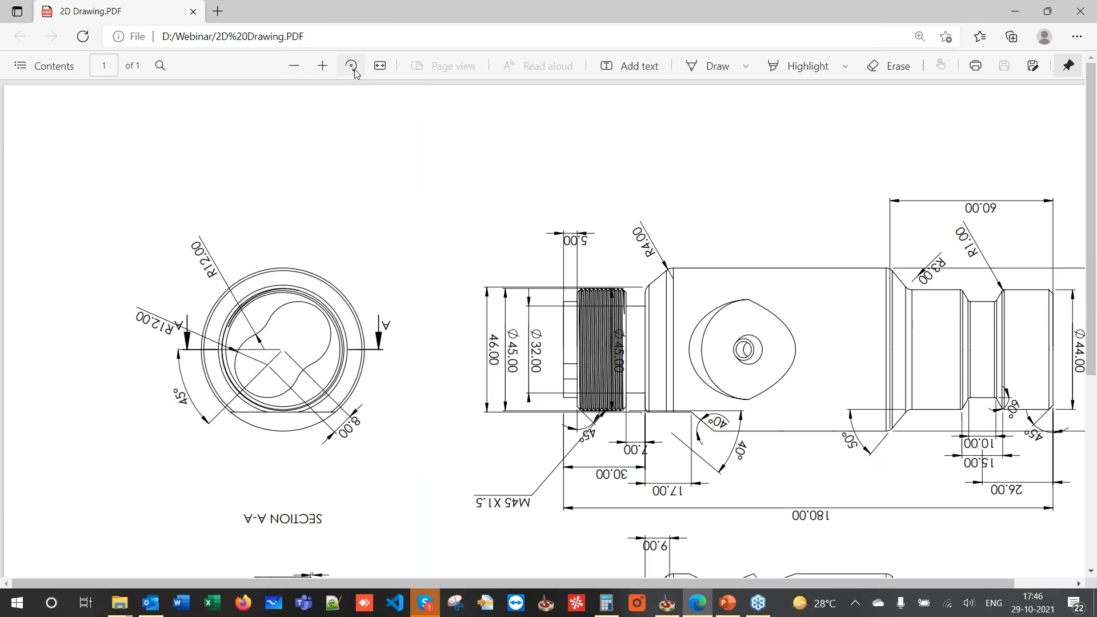
{"action": "left_click", "coordinate": [351, 66]}
{"action": "left_click", "coordinate": [352, 65]}
{"action": "scroll", "coordinate": [1023, 431], "scroll_direction": "down", "scroll_amount": 5}
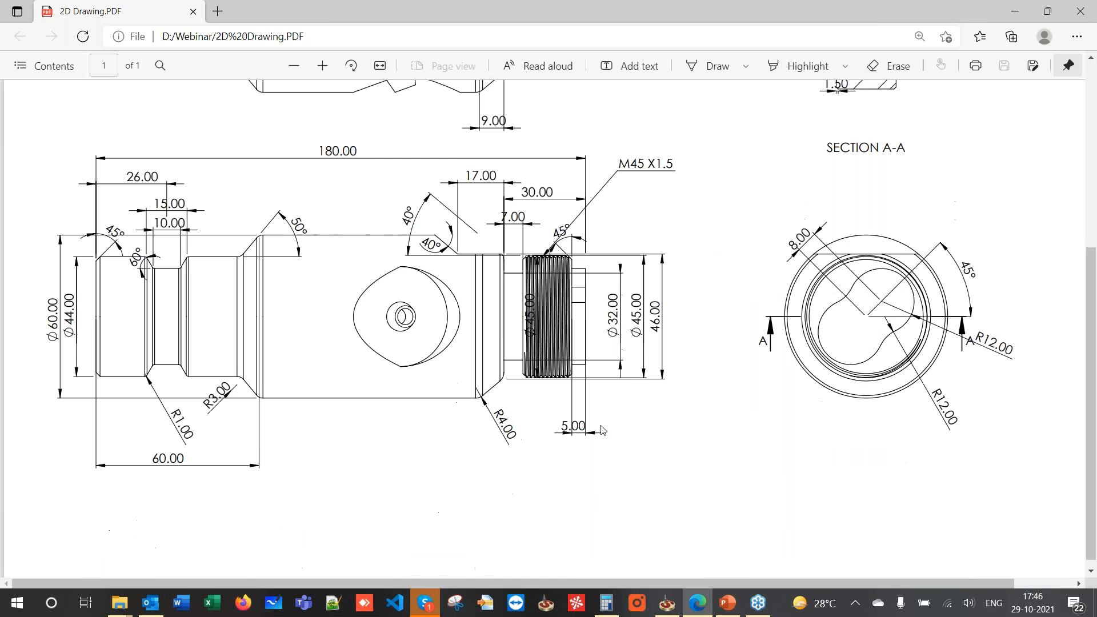
{"action": "scroll", "coordinate": [987, 397], "scroll_direction": "up", "scroll_amount": 3, "text": "ctrl"}
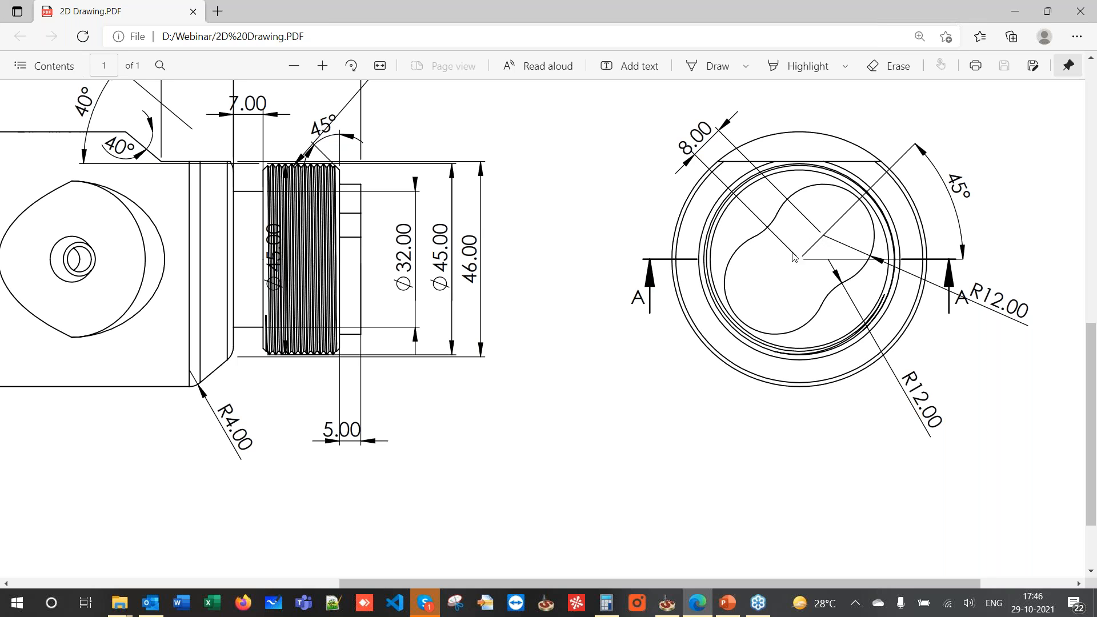
{"action": "left_click", "coordinate": [1009, 14]}
{"action": "left_click", "coordinate": [861, 391]}
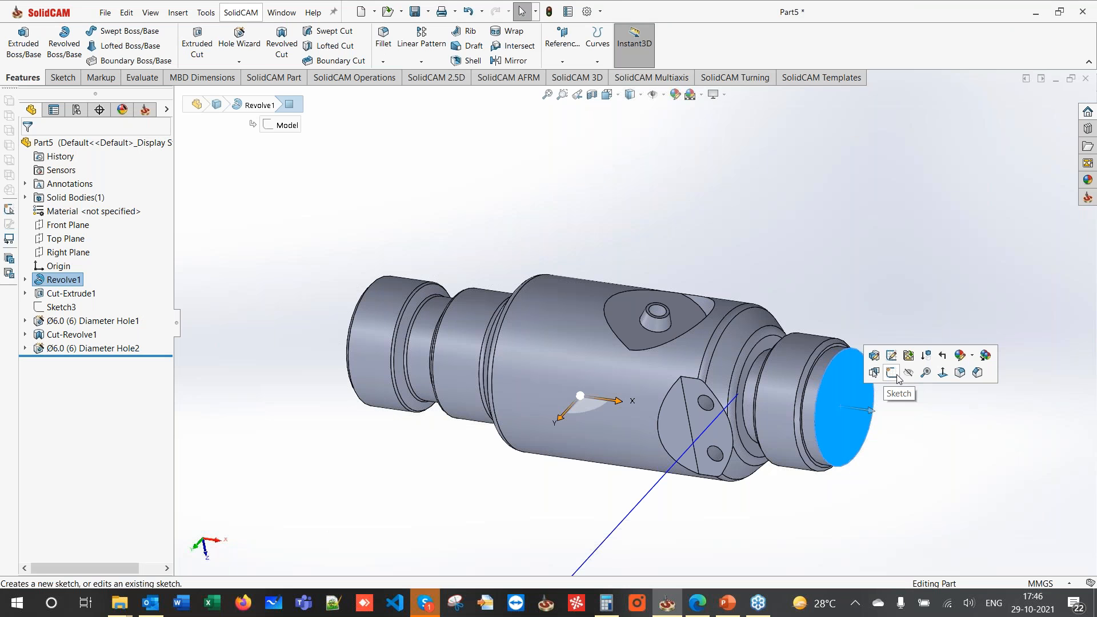
- Start a sketch on the end face with a horizontal centerline from the origin
{"action": "left_click", "coordinate": [892, 373]}
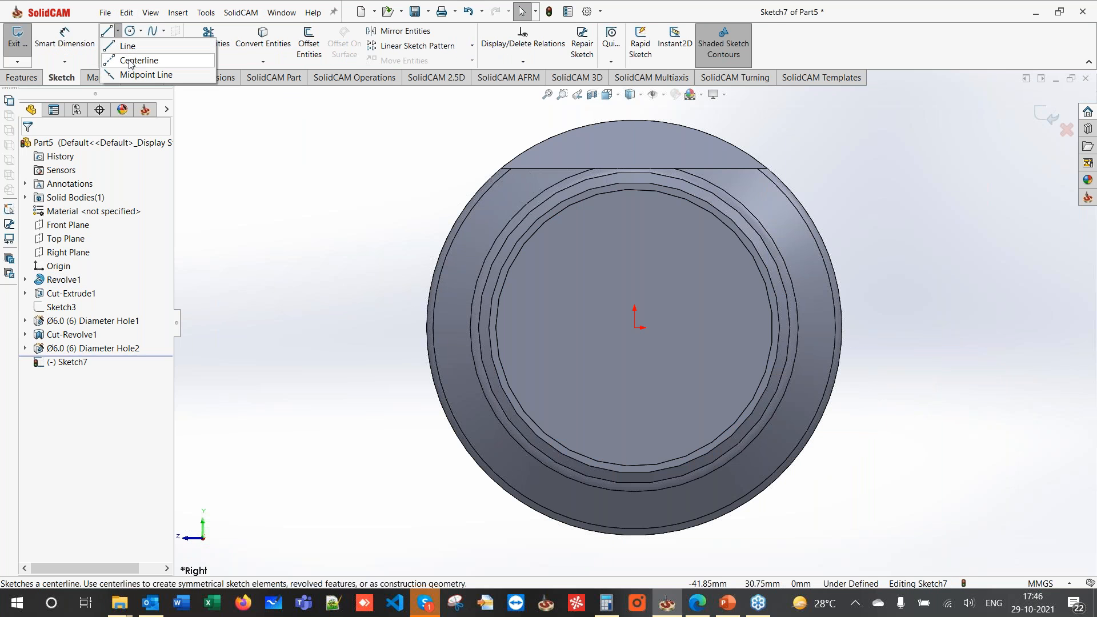
{"action": "left_click", "coordinate": [133, 64]}
{"action": "left_click", "coordinate": [634, 328]}
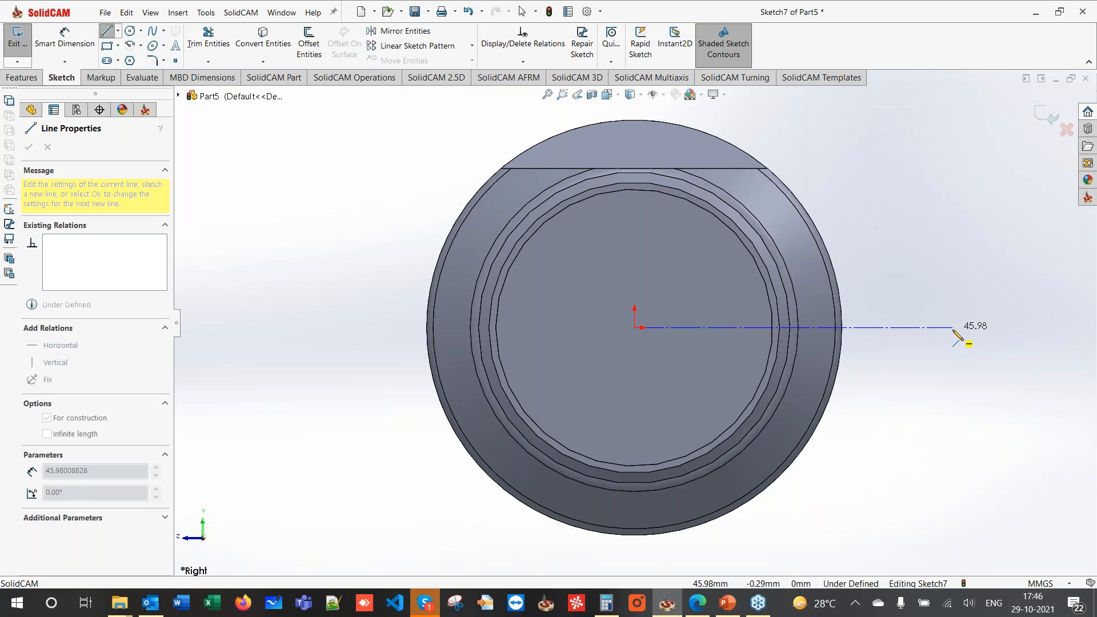
{"action": "left_click", "coordinate": [953, 327]}
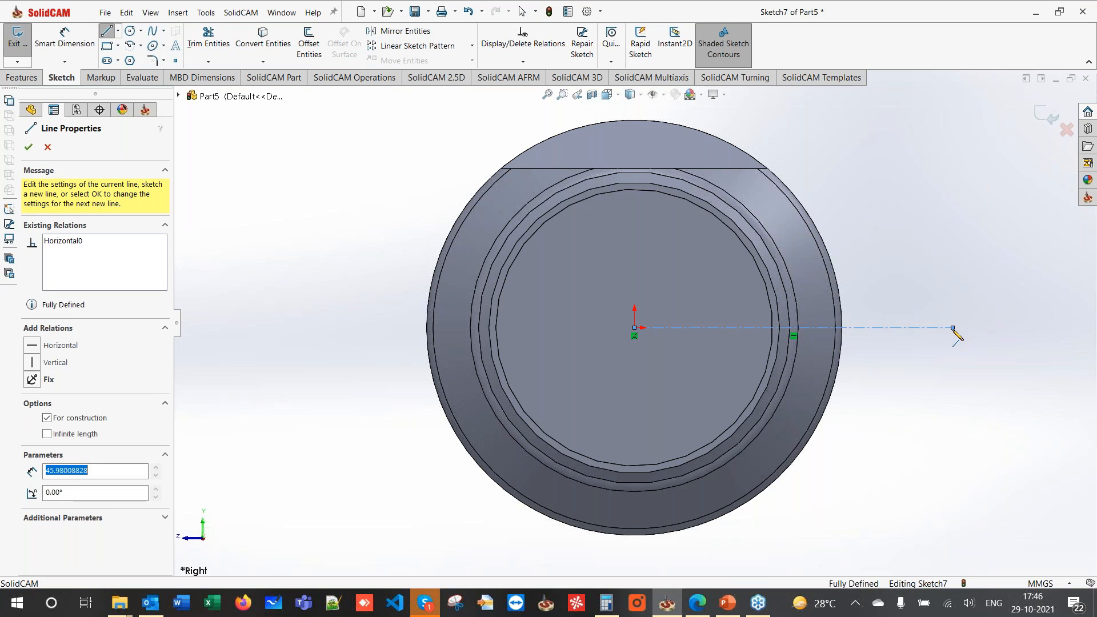
{"action": "key", "text": "Escape"}
{"action": "left_click", "coordinate": [634, 328]}
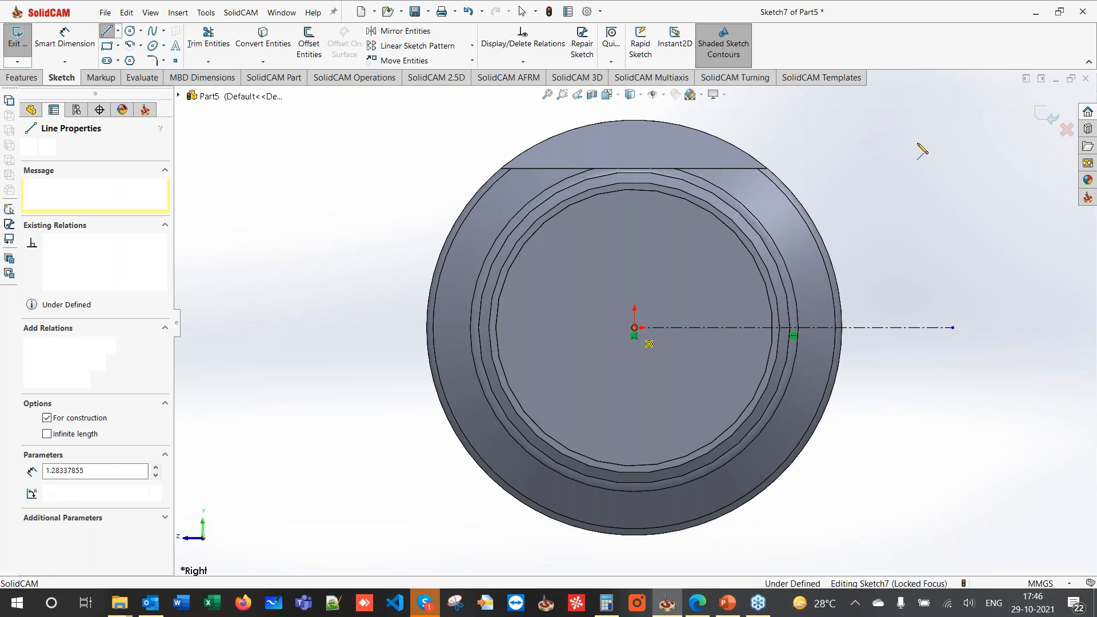
{"action": "key", "text": "Escape"}
{"action": "key", "text": "Escape"}
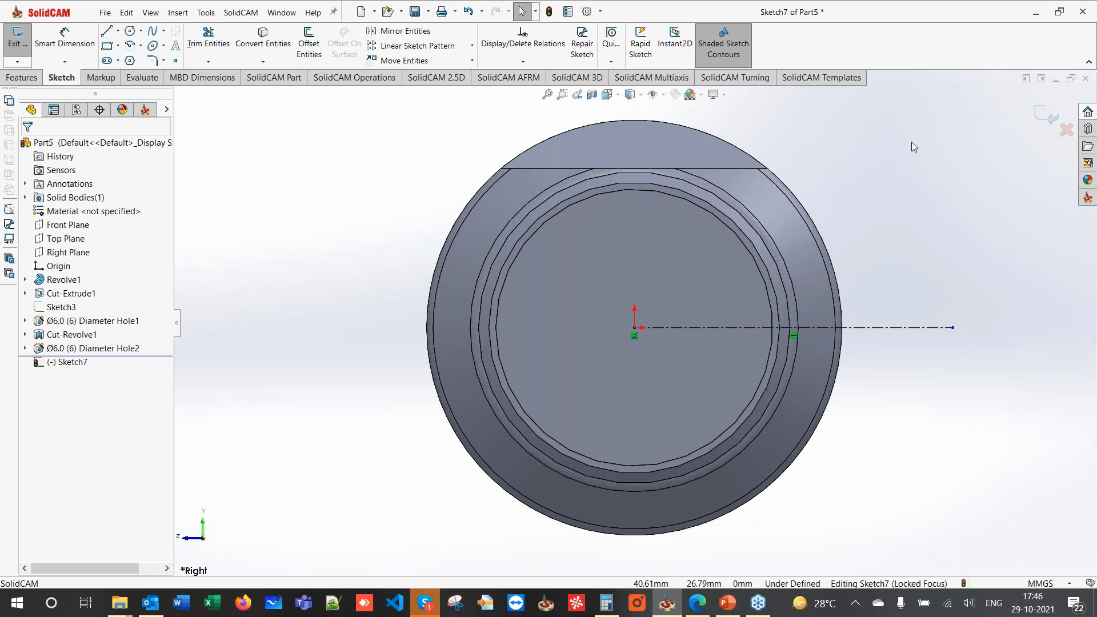
- Add an angled centerline from the origin, dimensioned 45° to the horizontal
{"action": "left_click", "coordinate": [106, 33]}
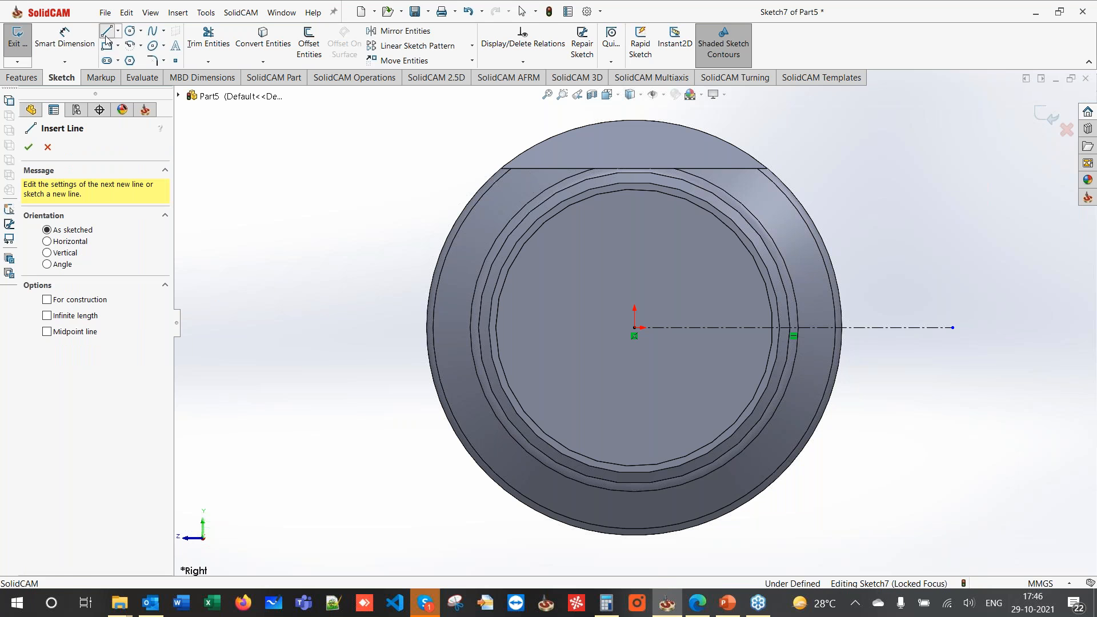
{"action": "left_click", "coordinate": [634, 328]}
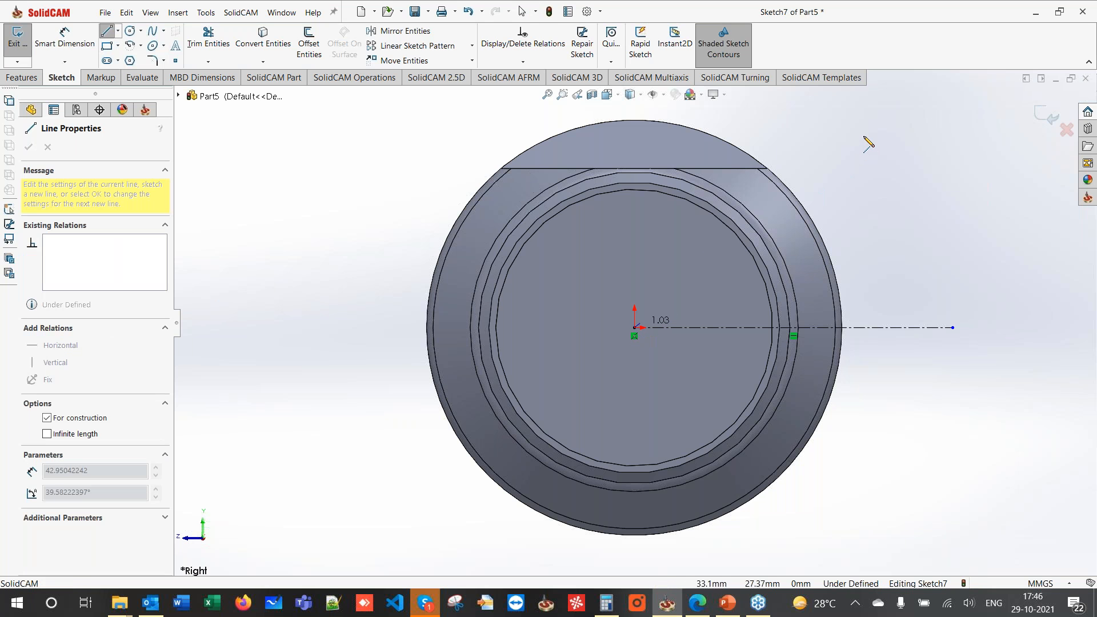
{"action": "left_click", "coordinate": [863, 135]}
{"action": "key", "text": "Escape"}
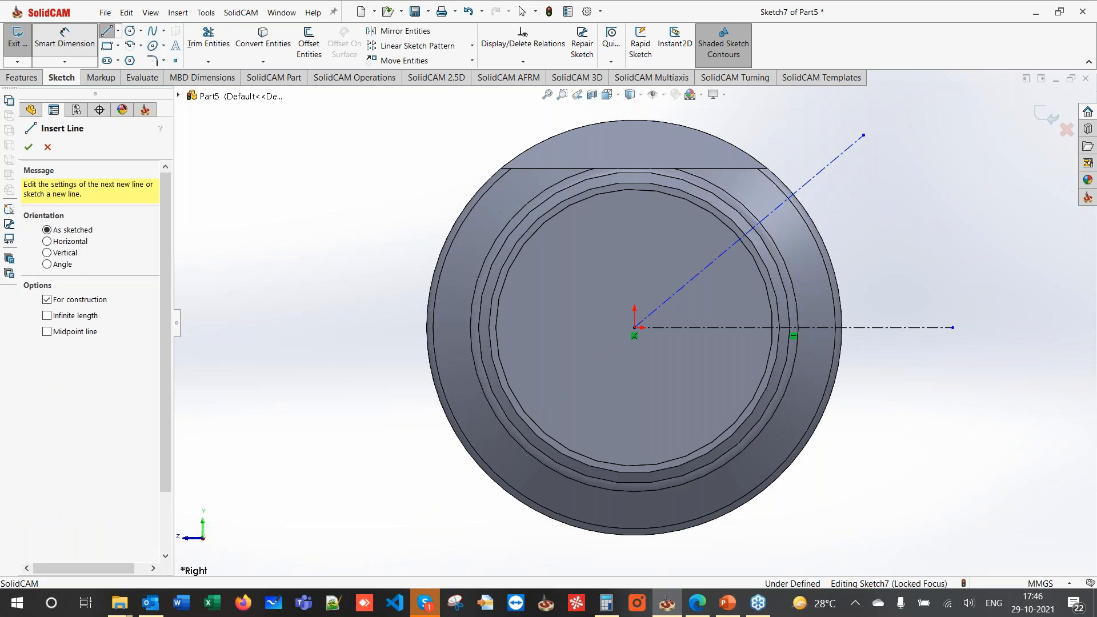
{"action": "key", "text": "Escape"}
{"action": "left_click", "coordinate": [722, 253]}
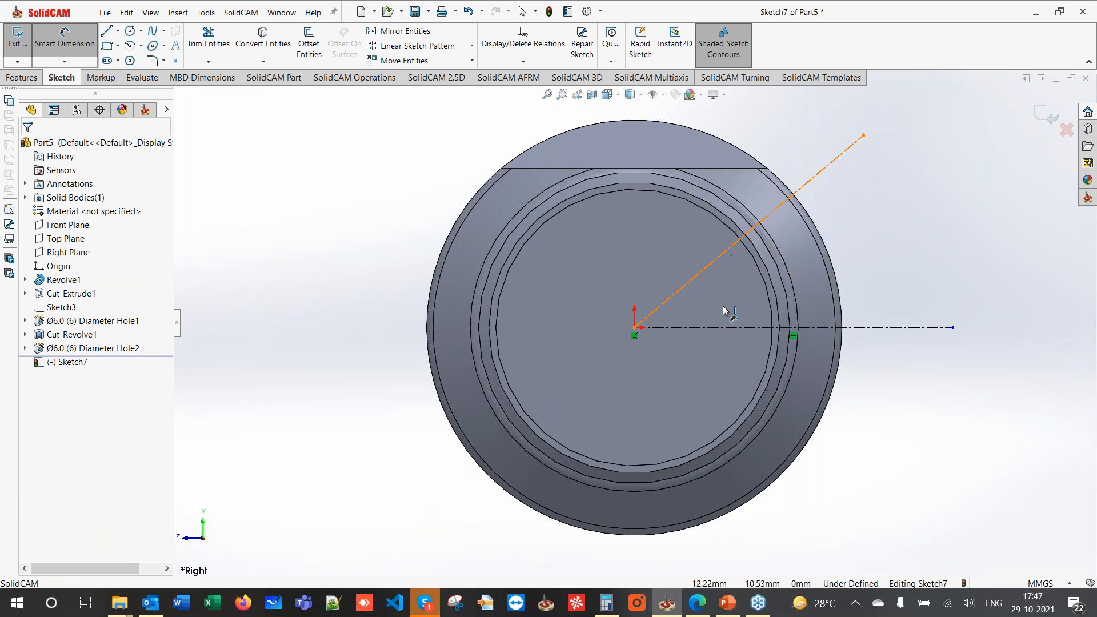
{"action": "left_click", "coordinate": [716, 328]}
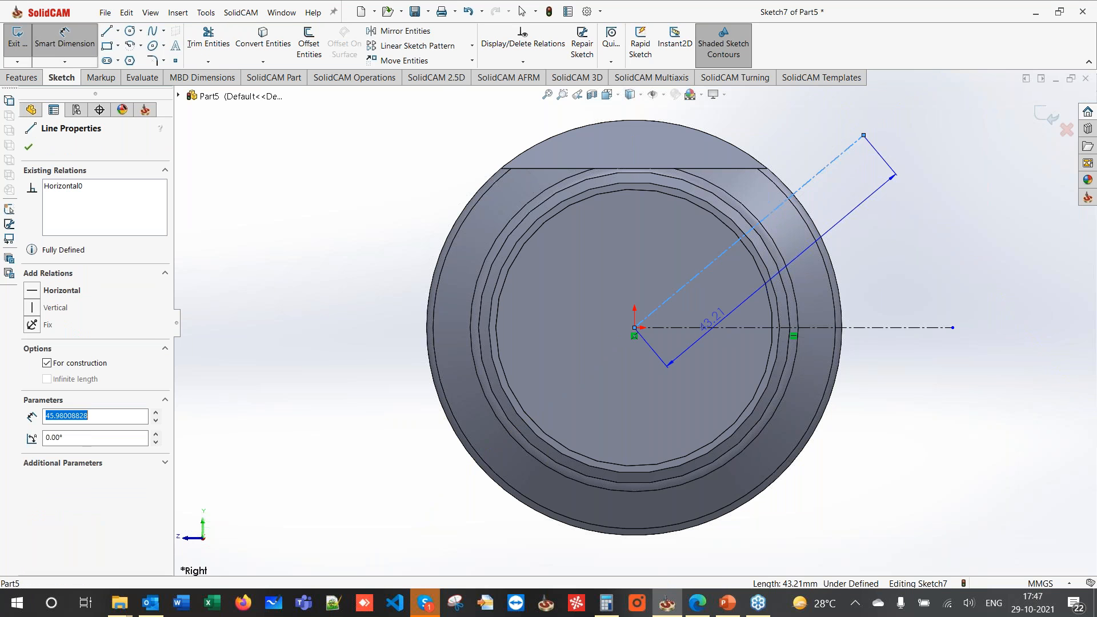
{"action": "left_click", "coordinate": [732, 311]}
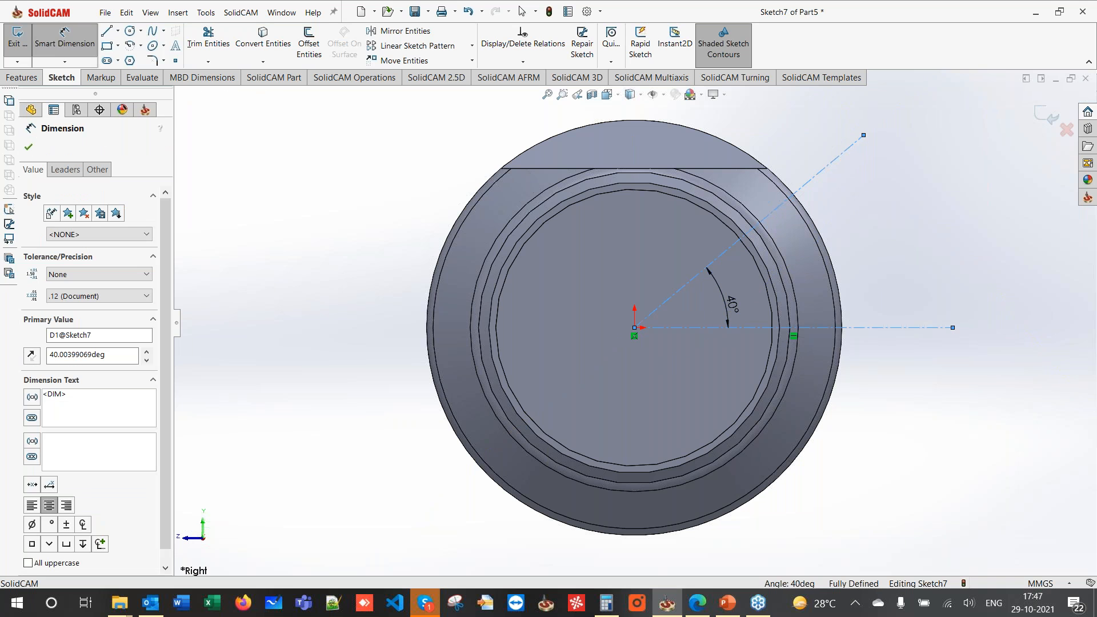
{"action": "type", "text": "45"}
{"action": "key", "text": "Return"}
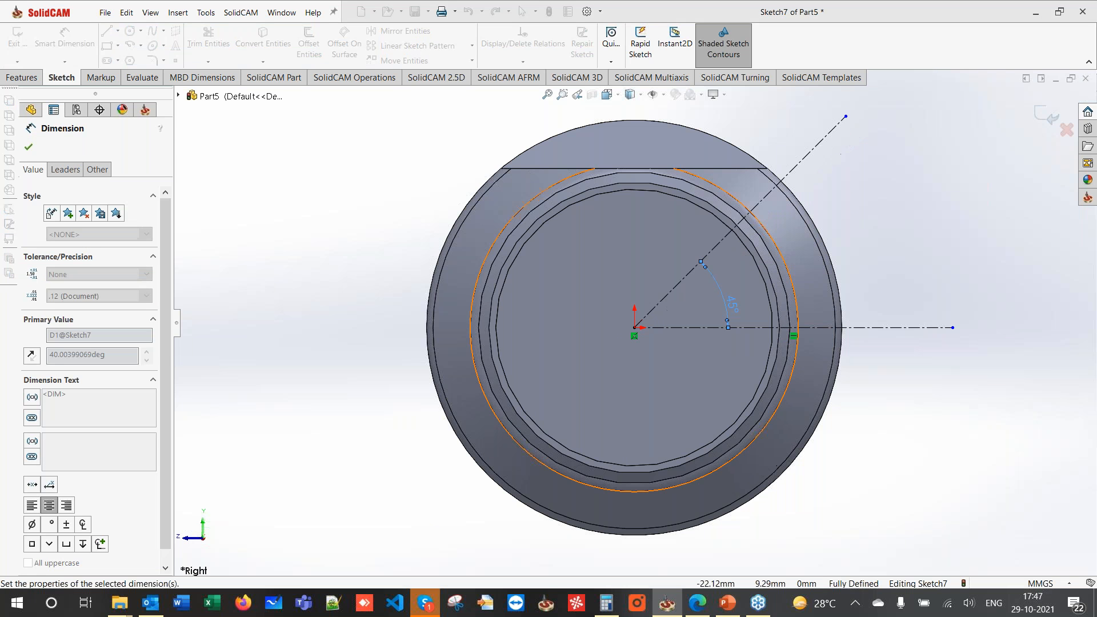
{"action": "left_click", "coordinate": [352, 261]}
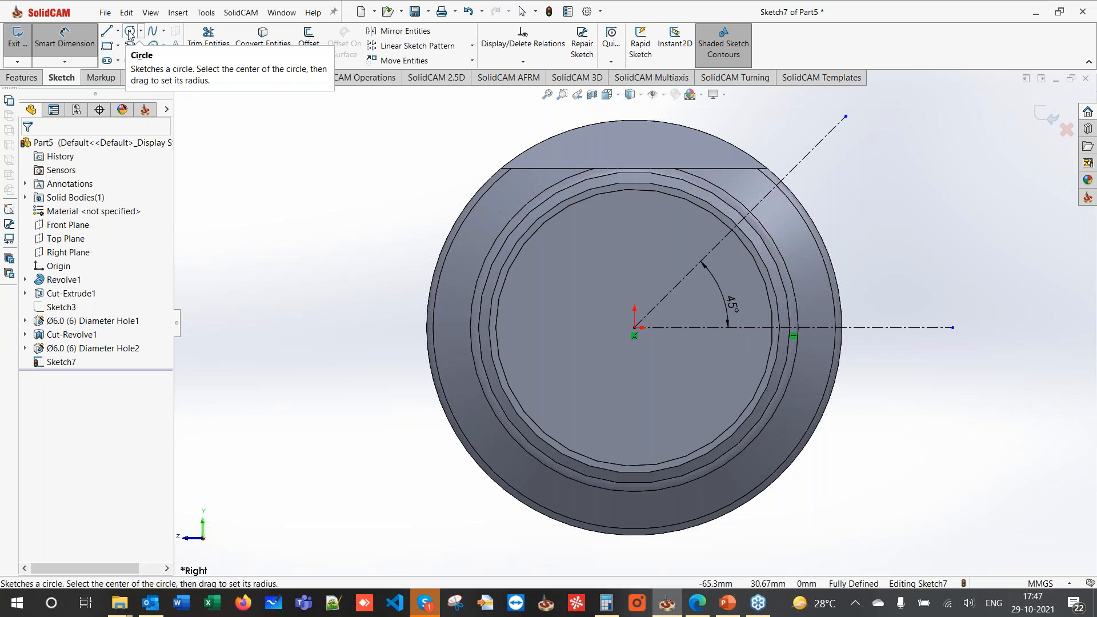
- Draw a midpoint line centred on the origin, perpendicular to the 45° line
{"action": "left_click", "coordinate": [118, 31]}
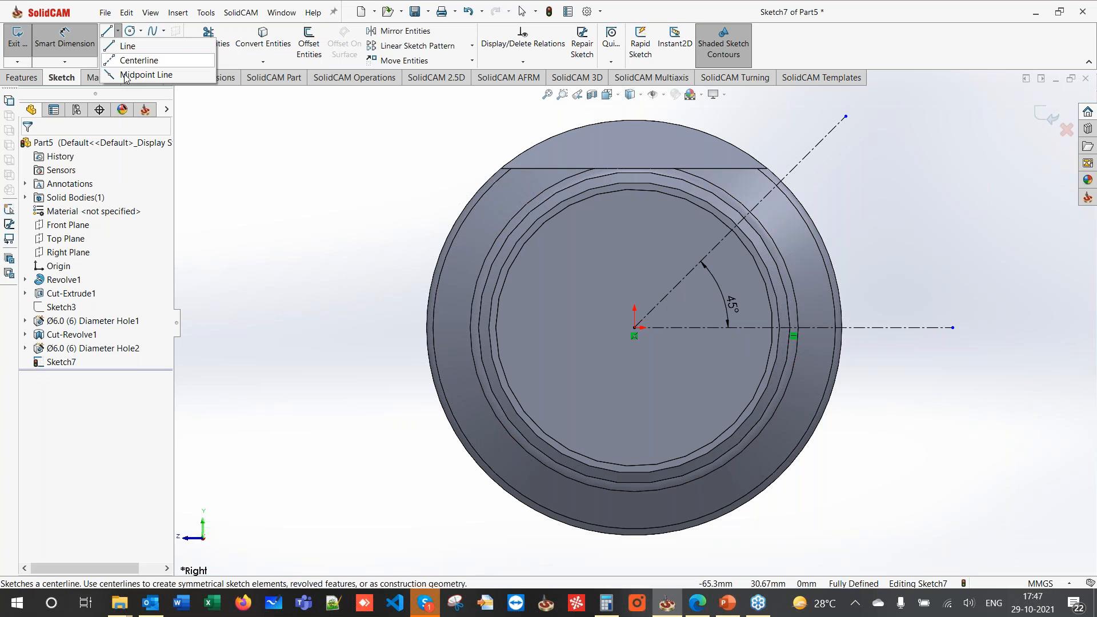
{"action": "left_click", "coordinate": [137, 73]}
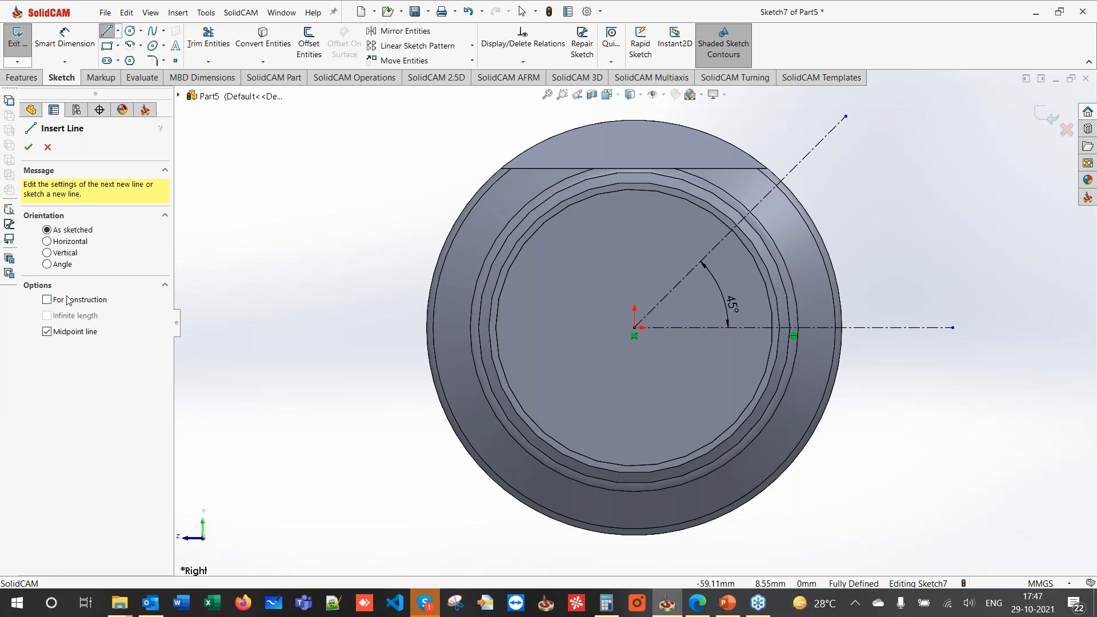
{"action": "left_click", "coordinate": [635, 328]}
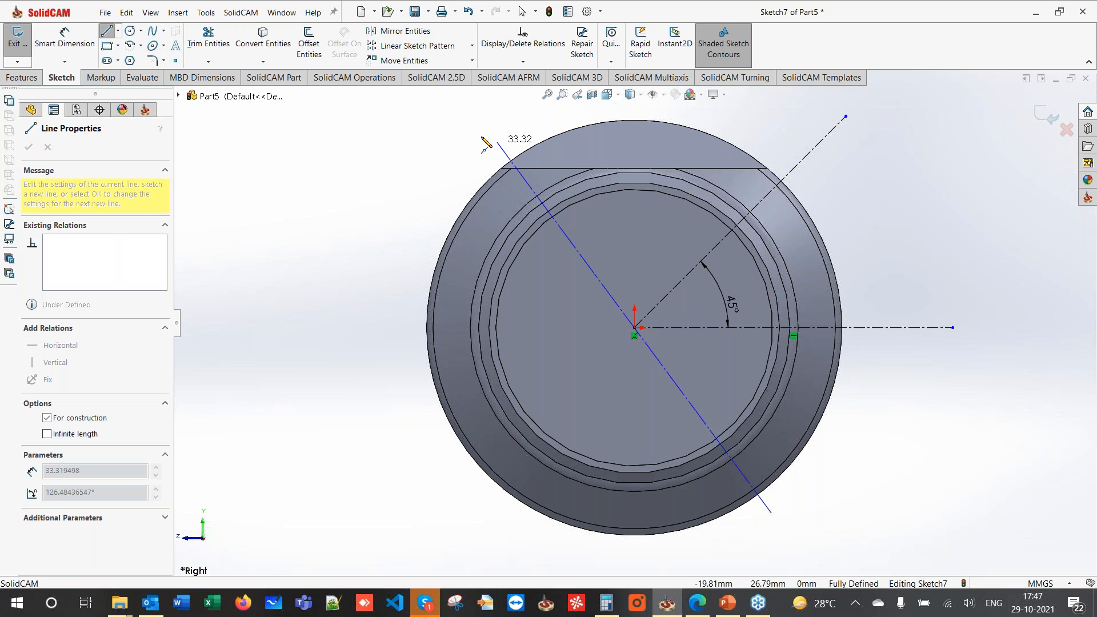
{"action": "left_click", "coordinate": [444, 132]}
{"action": "key", "text": "Escape"}
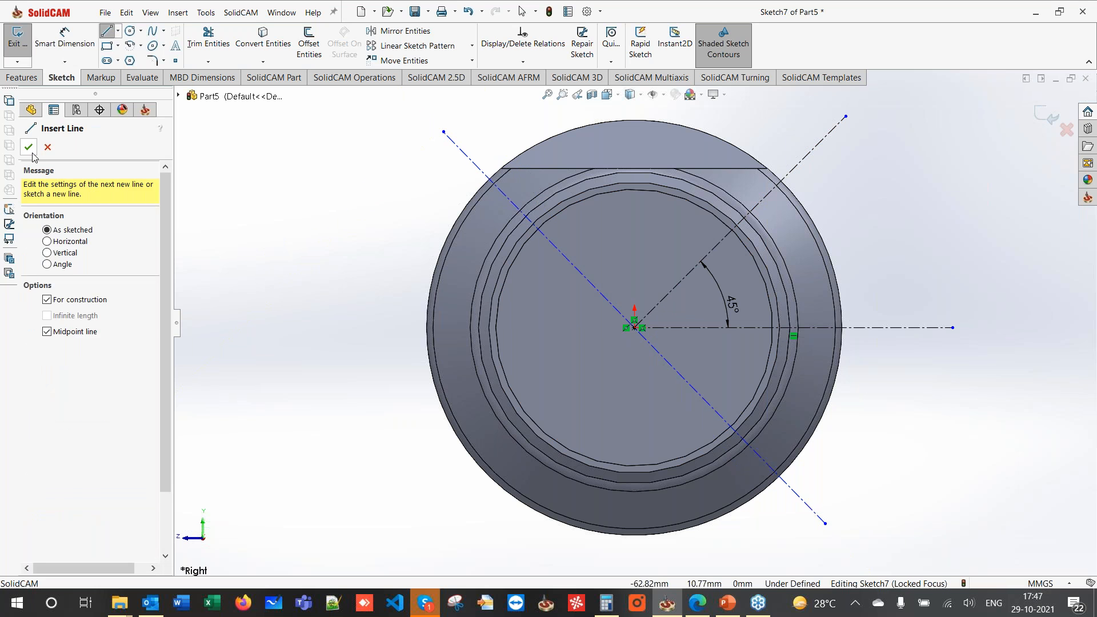
{"action": "key", "text": "Escape"}
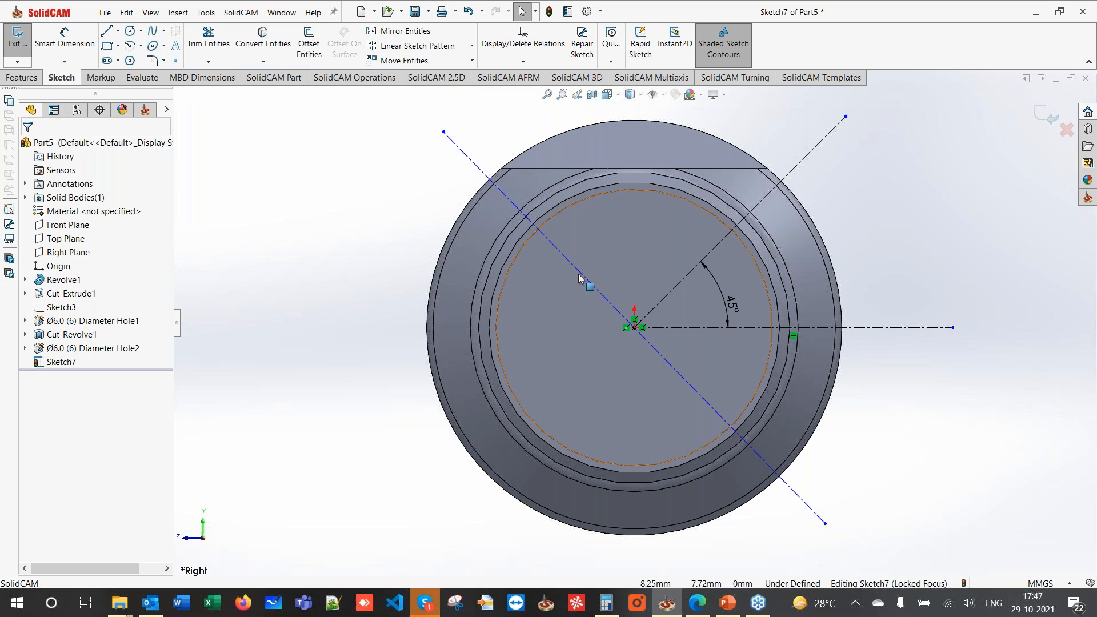
{"action": "left_click", "coordinate": [580, 272]}
{"action": "left_click", "coordinate": [703, 259], "text": "ctrl"}
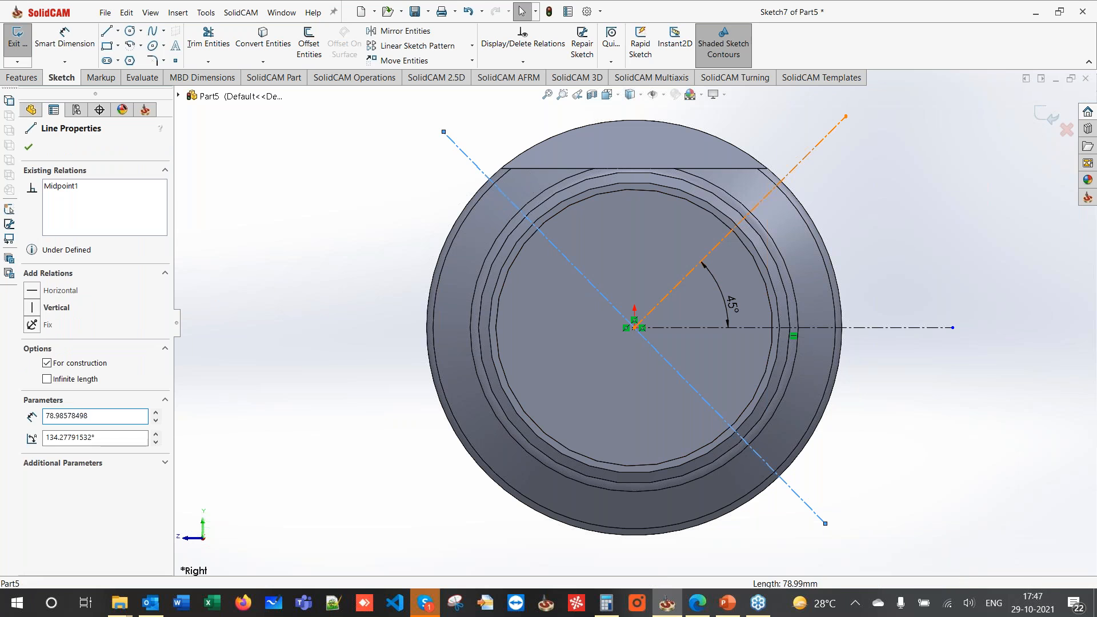
{"action": "left_click", "coordinate": [32, 400]}
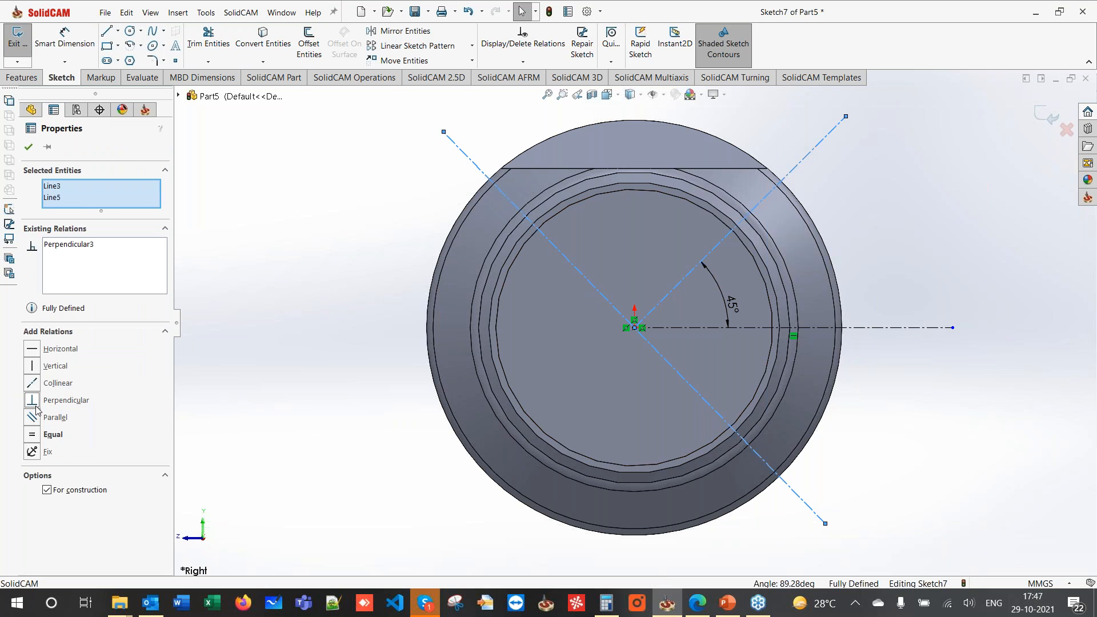
{"action": "left_click", "coordinate": [316, 252]}
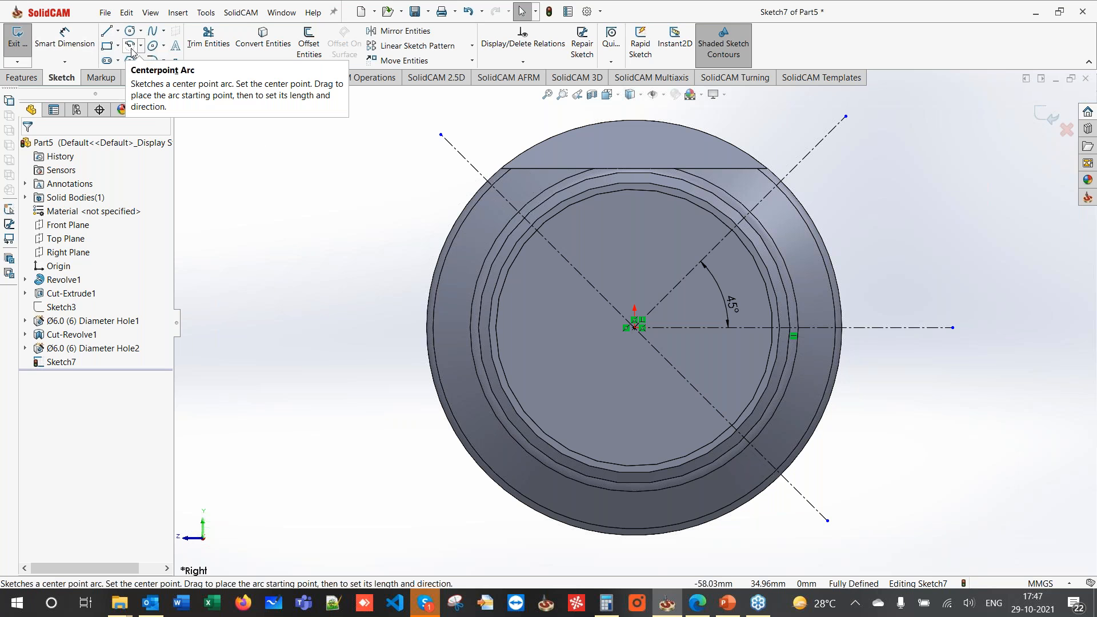
- Draw a centrepoint arc with its centre and start point on the diagonal centerline
{"action": "left_click", "coordinate": [134, 50]}
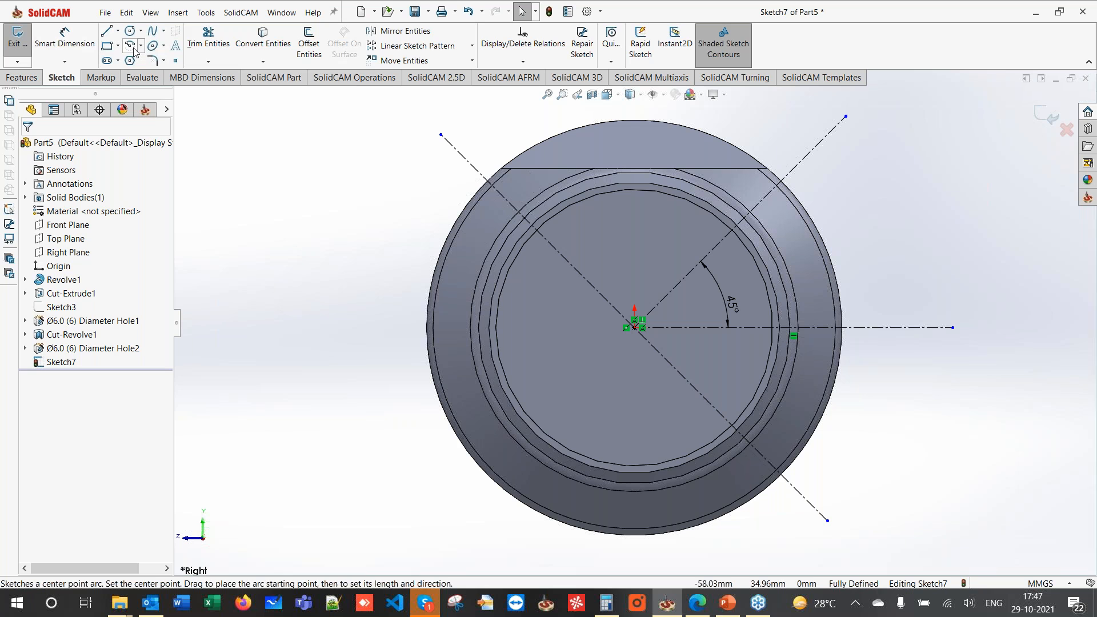
{"action": "left_click", "coordinate": [676, 286]}
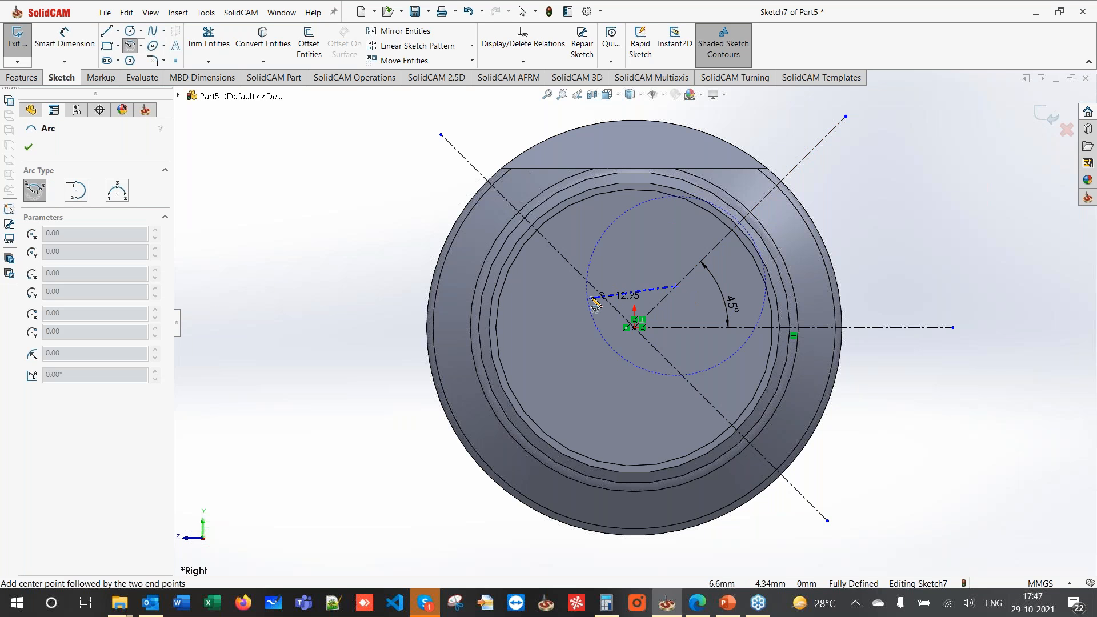
{"action": "left_click", "coordinate": [597, 292]}
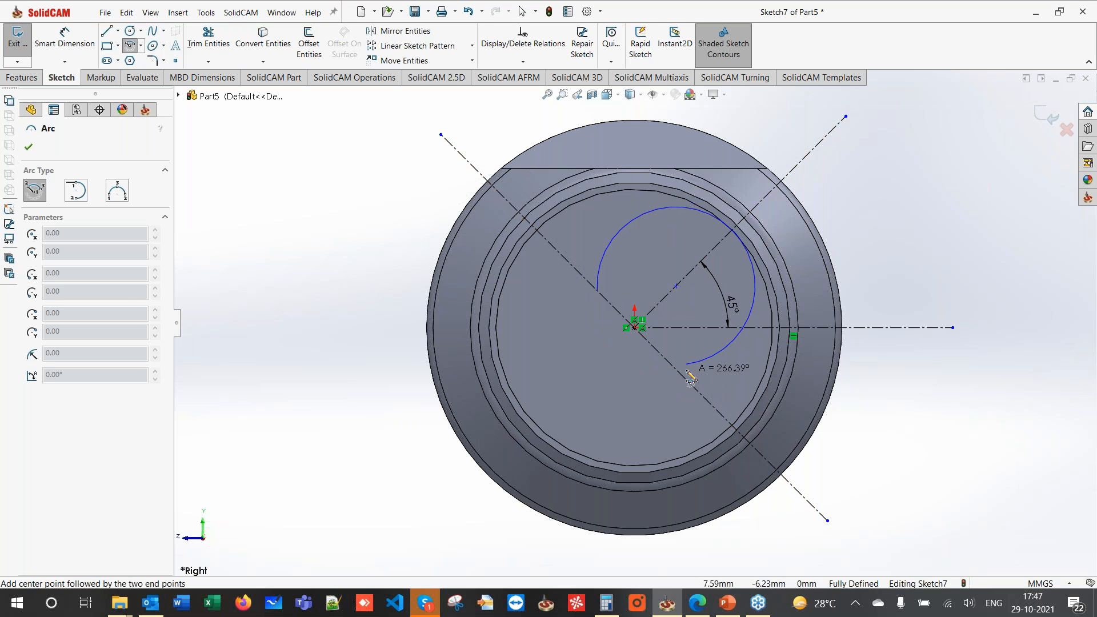
{"action": "left_click", "coordinate": [674, 367]}
{"action": "key", "text": "Escape"}
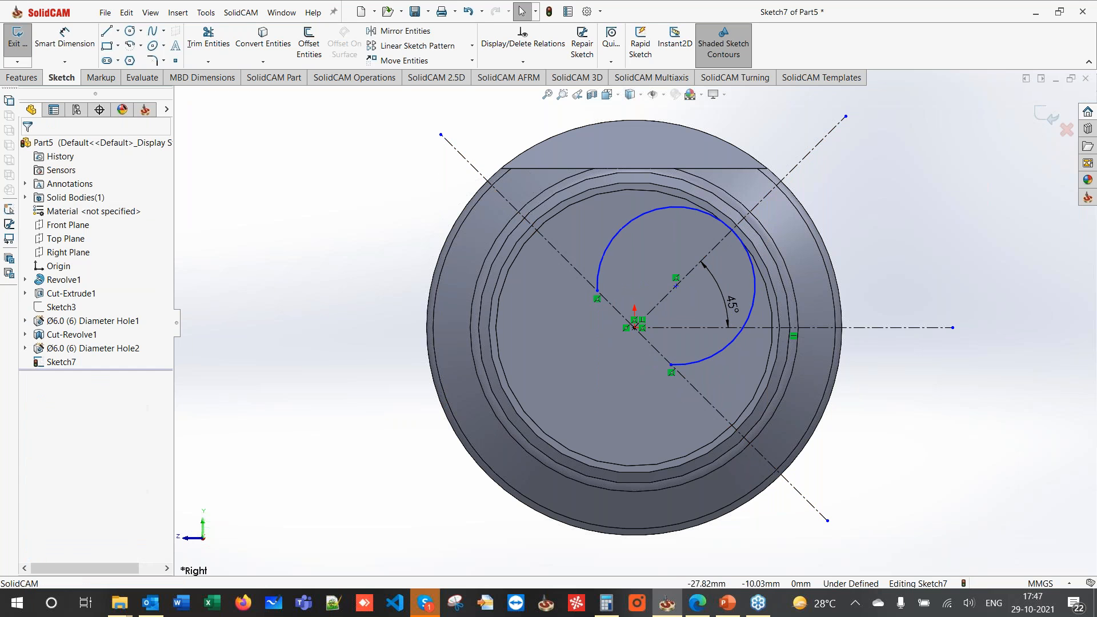
- Dimension the arc to R12 with its centre 8 mm from the origin
{"action": "left_click", "coordinate": [70, 37]}
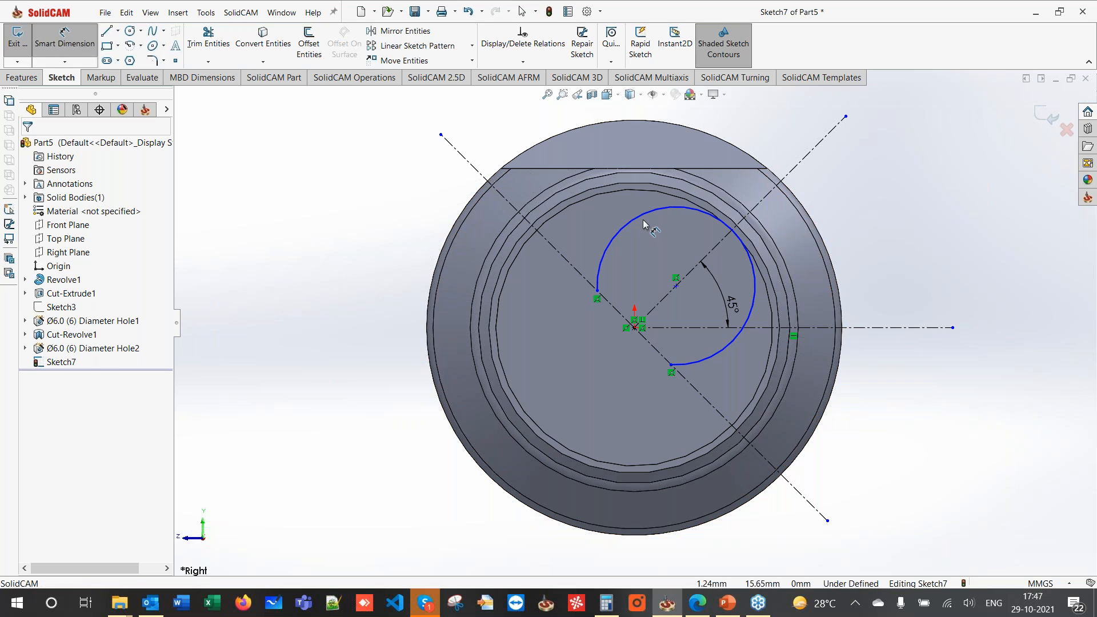
{"action": "left_click", "coordinate": [752, 128]}
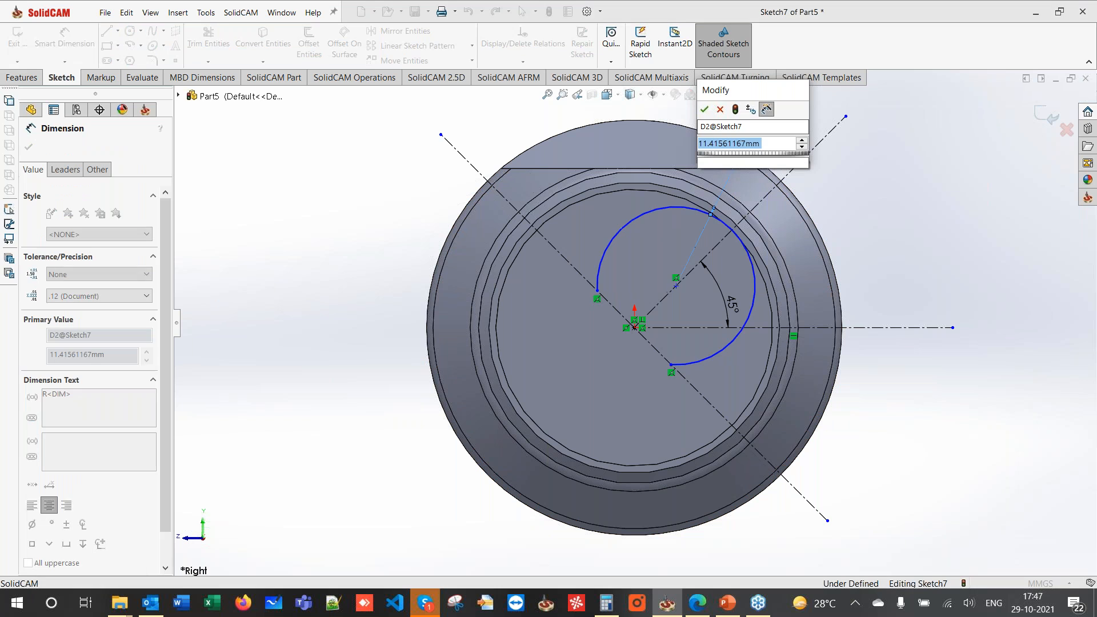
{"action": "type", "text": "12"}
{"action": "key", "text": "Return"}
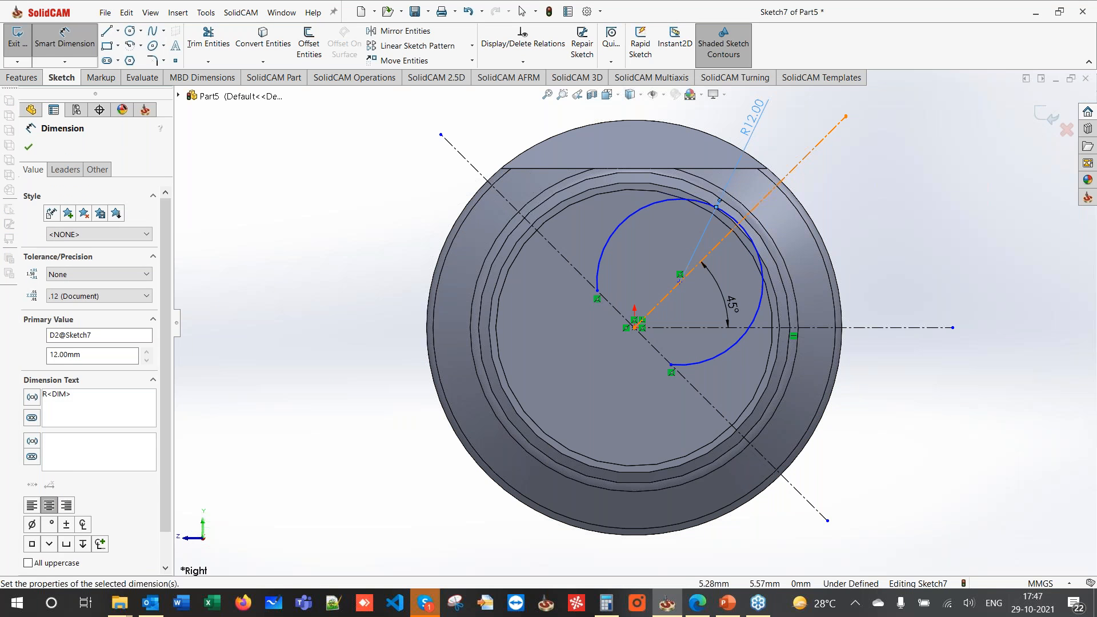
{"action": "left_click", "coordinate": [679, 282]}
{"action": "left_click", "coordinate": [635, 329]}
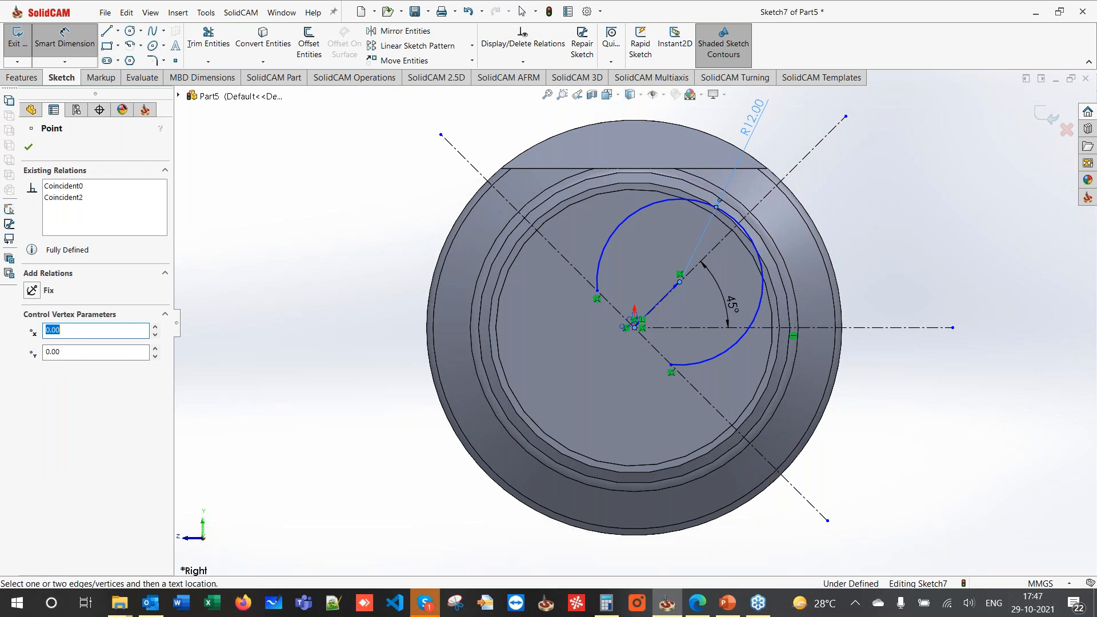
{"action": "left_click", "coordinate": [582, 233]}
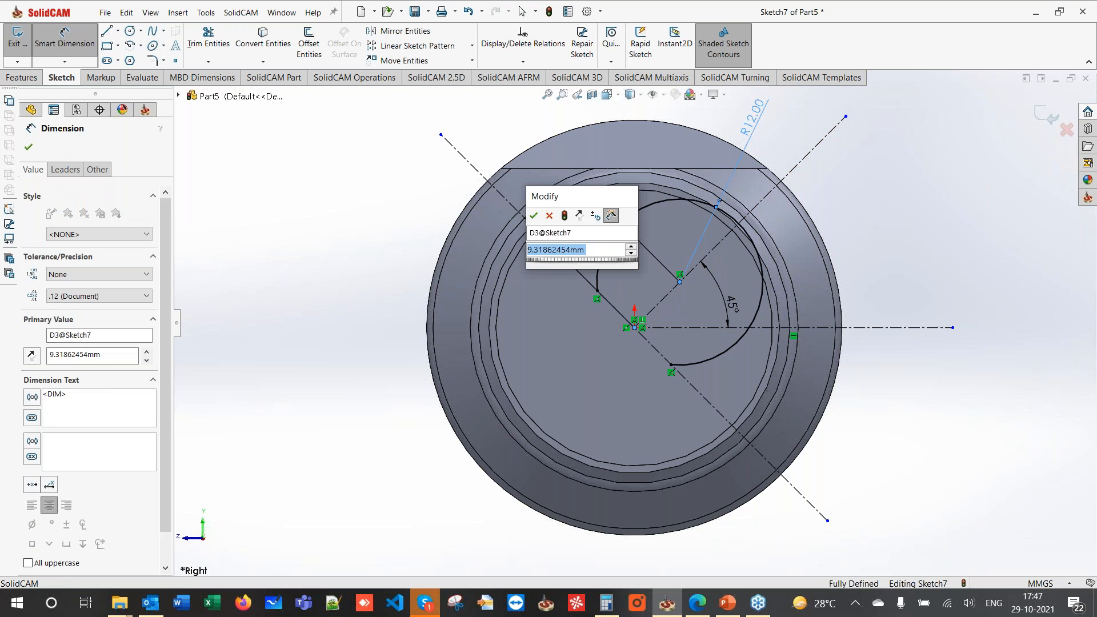
{"action": "type", "text": "8"}
{"action": "key", "text": "Return"}
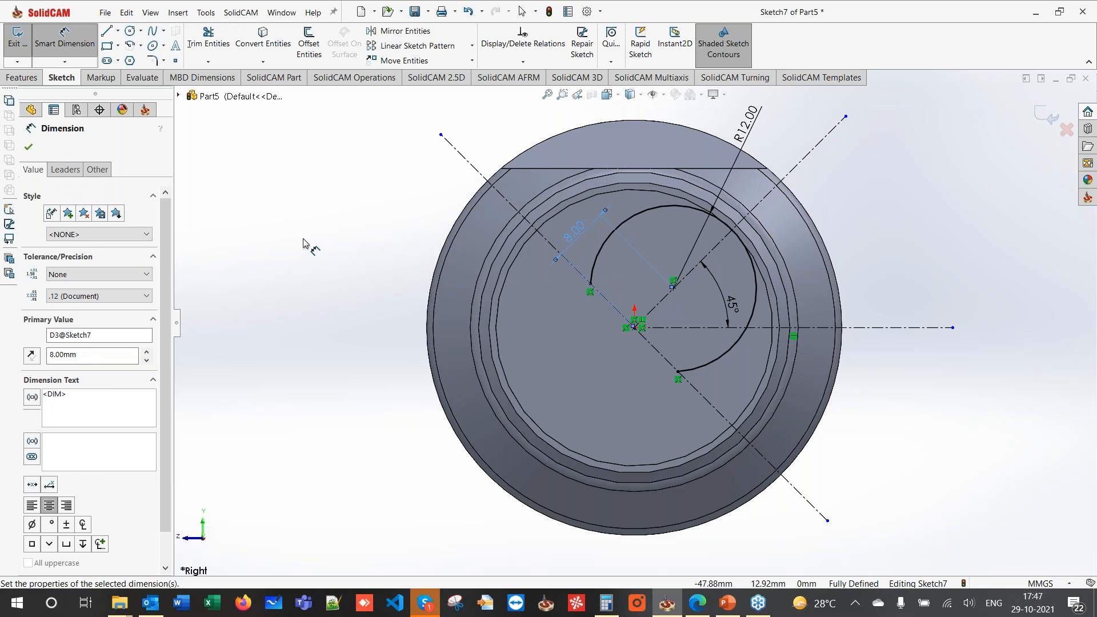
{"action": "key", "text": "Escape"}
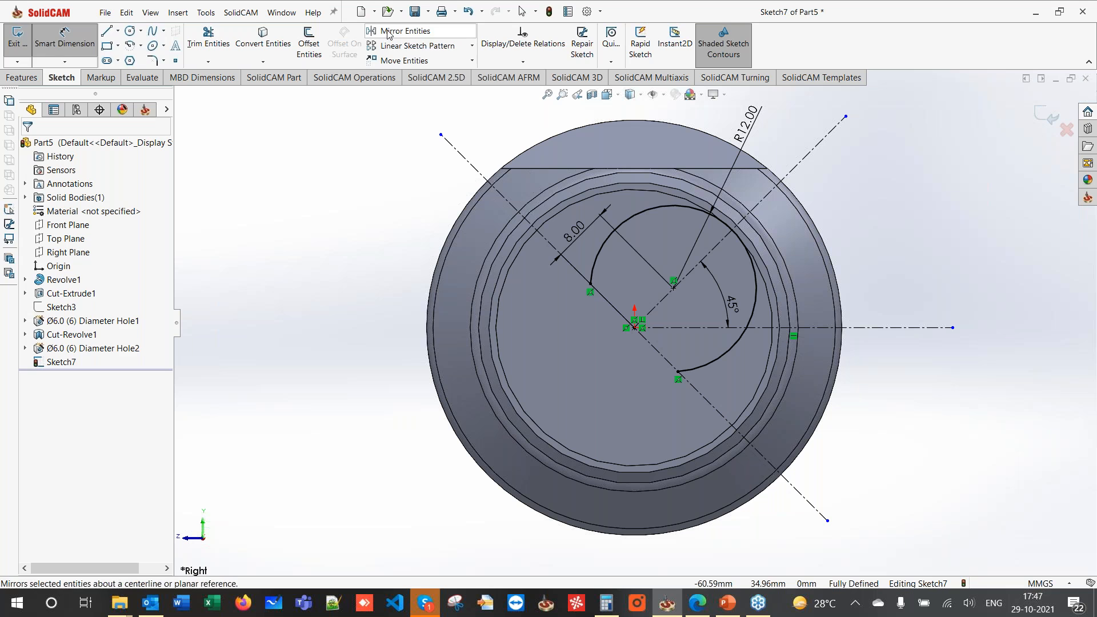
- Mirror the arc across the diagonal centerline to close the double-lobe profile
{"action": "left_click", "coordinate": [387, 34]}
{"action": "left_click", "coordinate": [595, 261]}
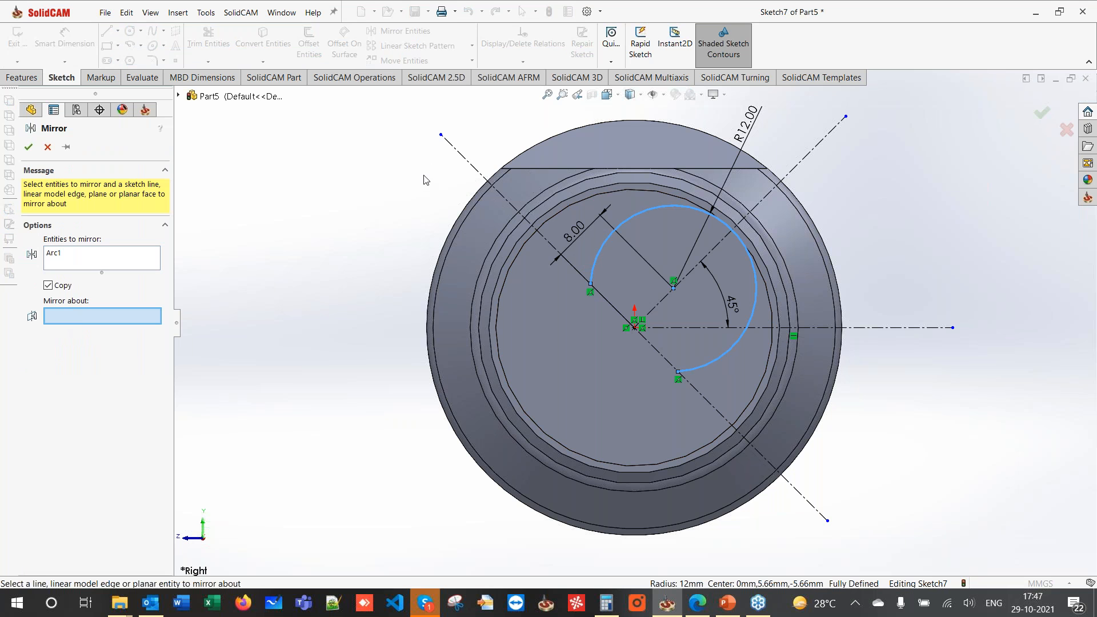
{"action": "left_click", "coordinate": [454, 148]}
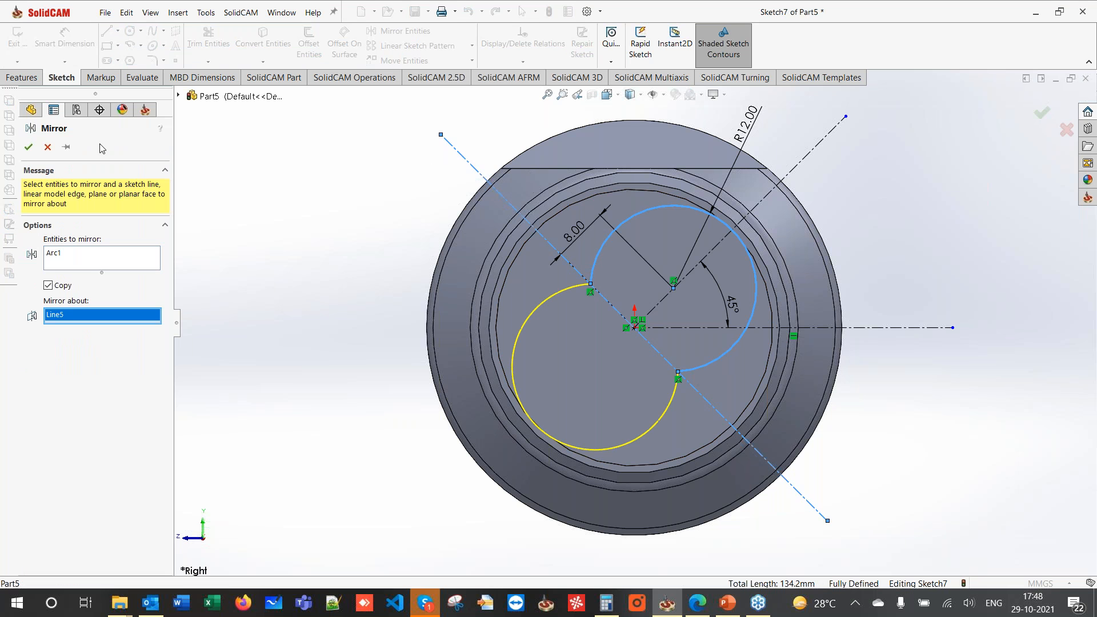
{"action": "left_click", "coordinate": [28, 148]}
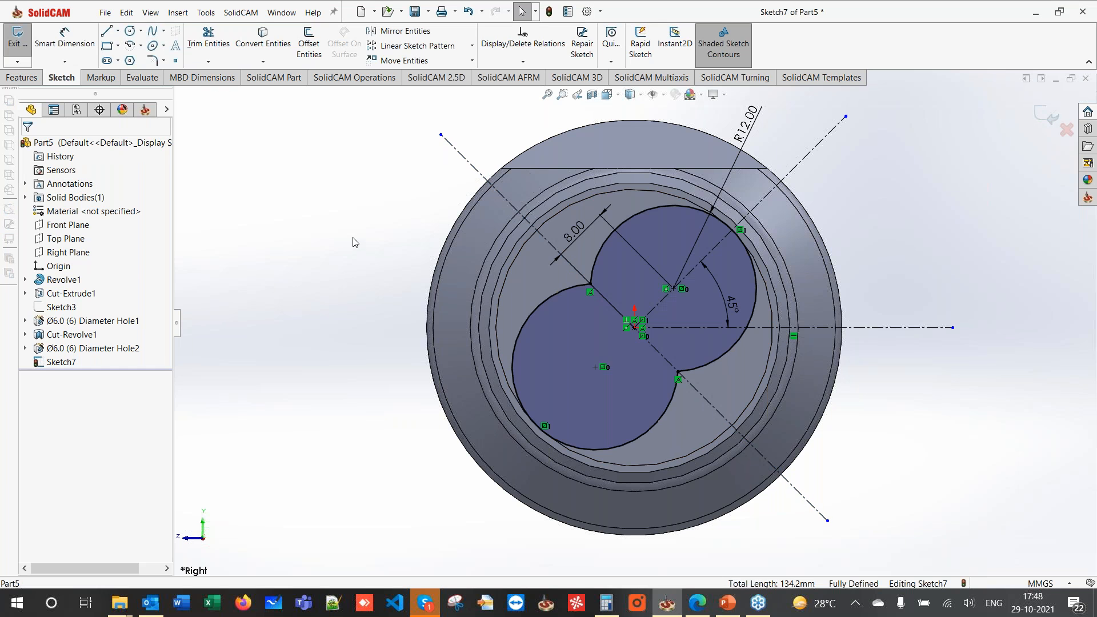
{"action": "left_click", "coordinate": [25, 78]}
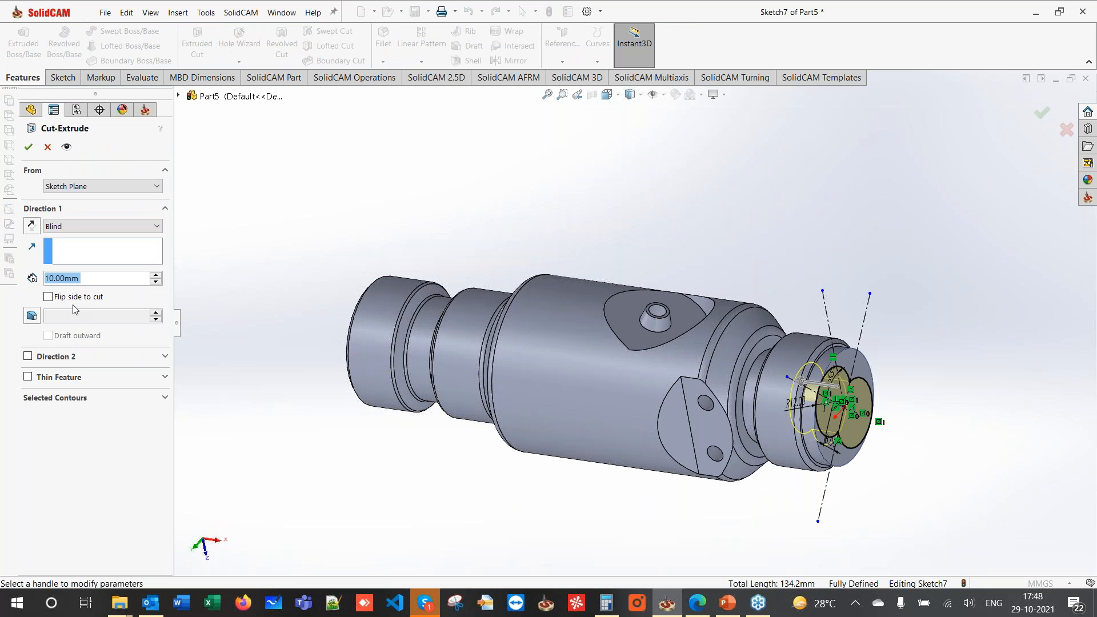
- Enter a 5 mm blind cut depth and check it against the PDF drawing's end view
{"action": "type", "text": "5"}
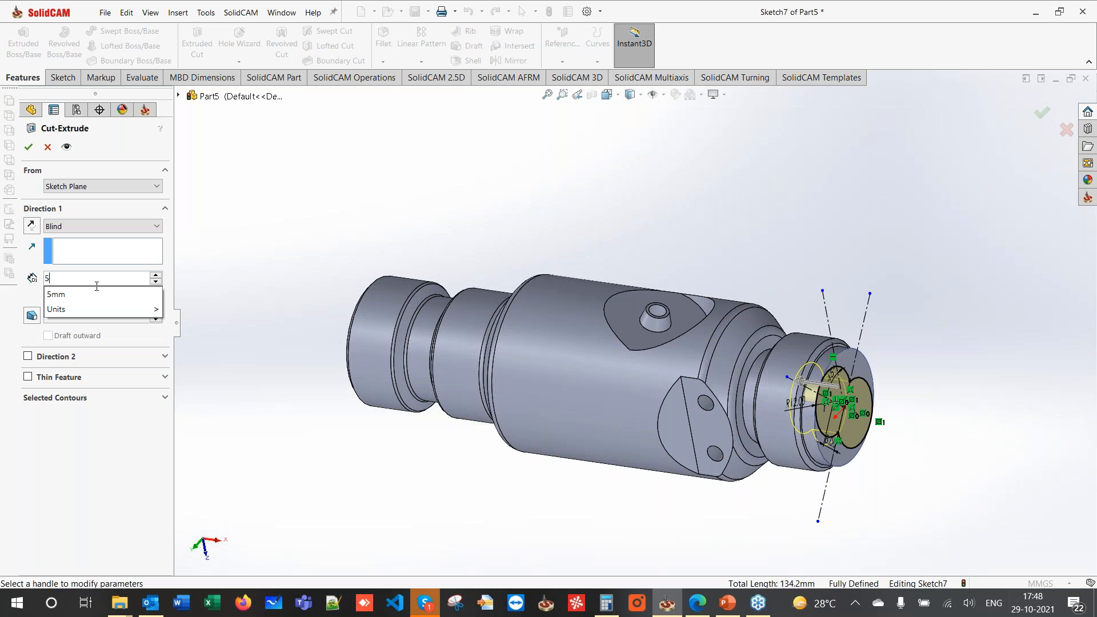
{"action": "left_click", "coordinate": [696, 605]}
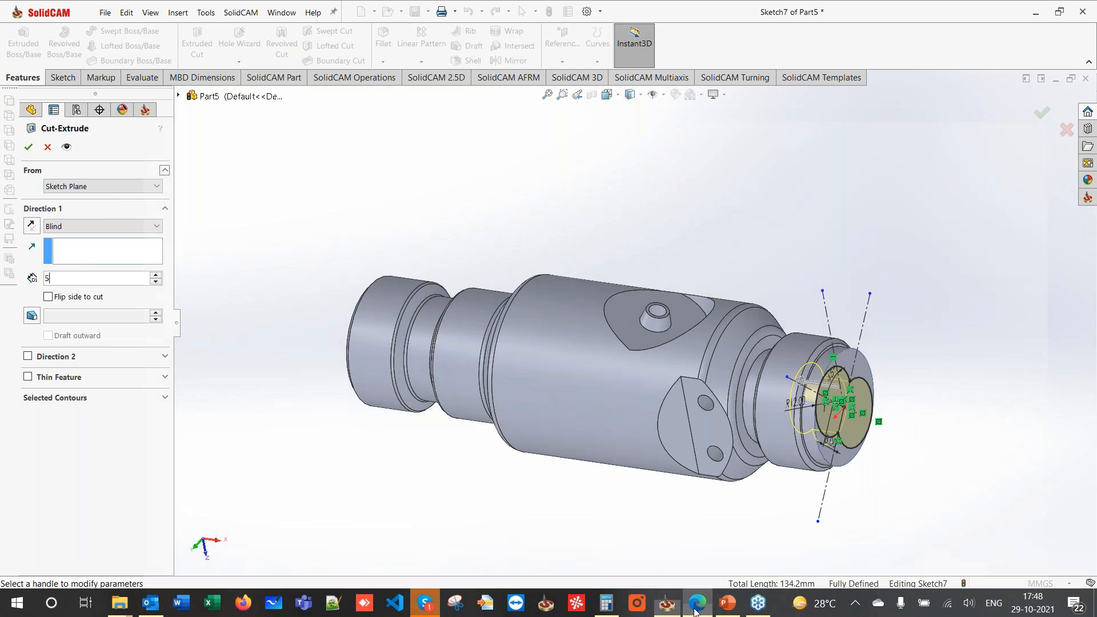
{"action": "scroll", "coordinate": [458, 286], "scroll_direction": "up", "scroll_amount": 2}
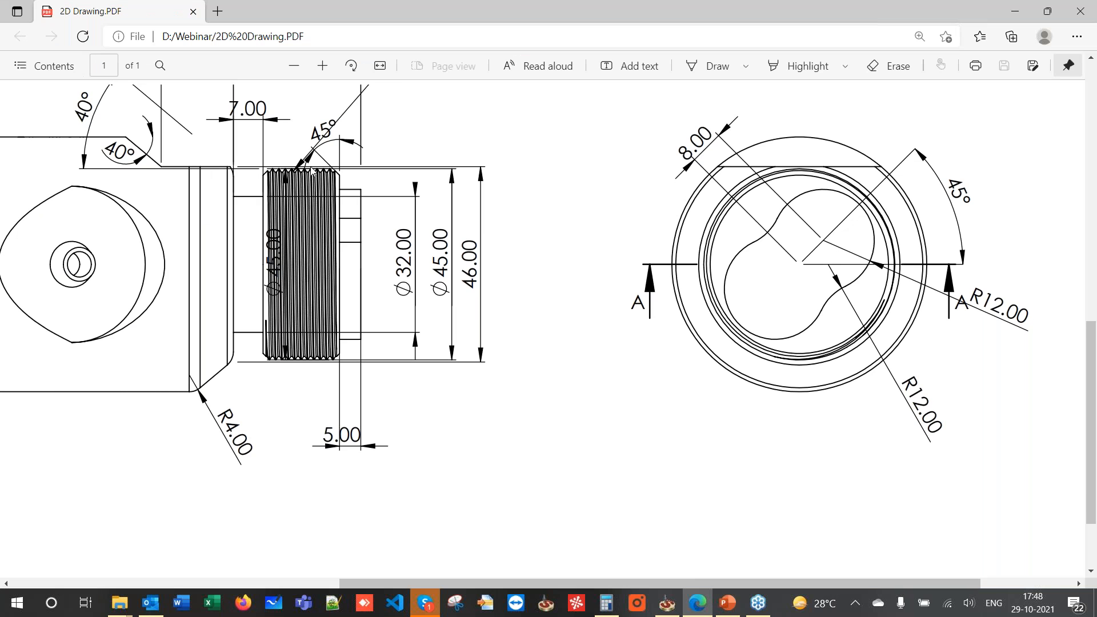
{"action": "left_click", "coordinate": [1014, 10]}
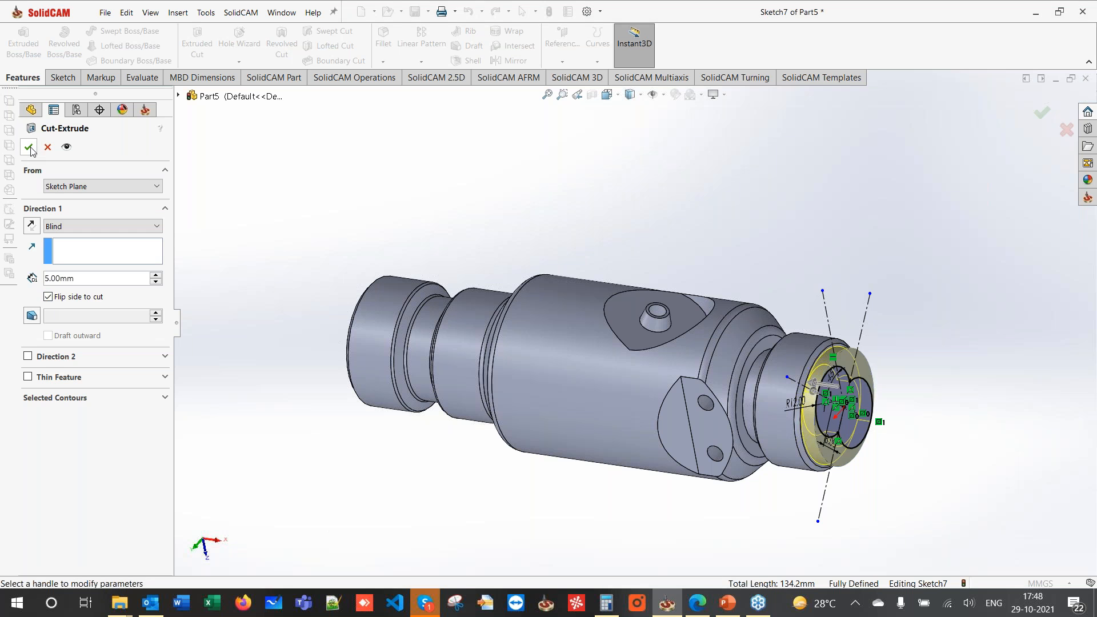
- Confirm the 5 mm double-lobe pocket cut and orbit to view the cut end
{"action": "left_click", "coordinate": [29, 148]}
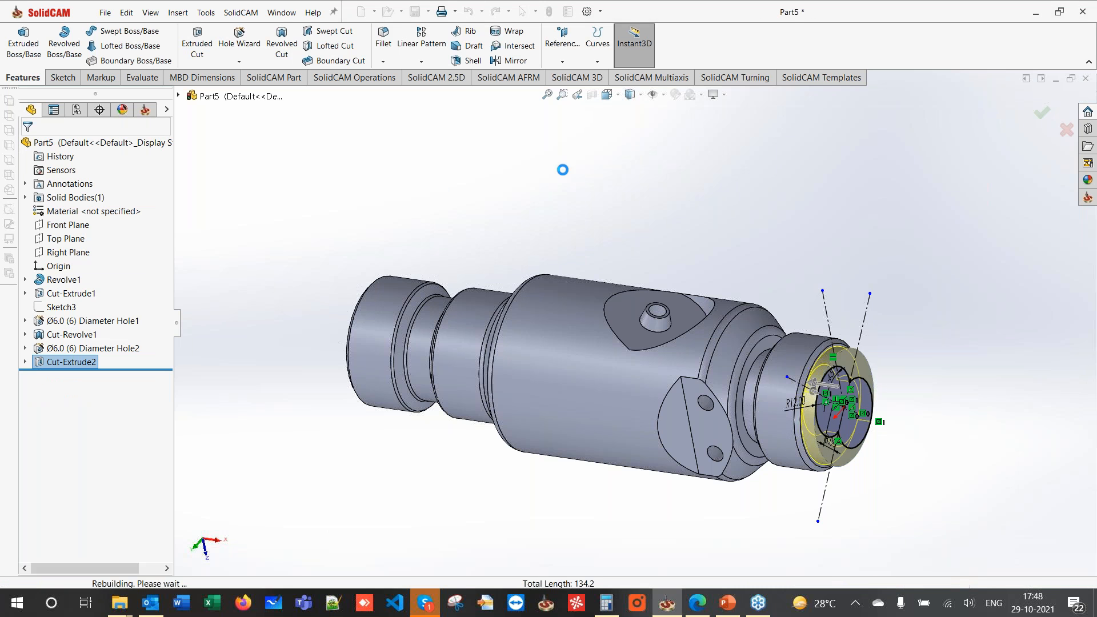
{"action": "left_click", "coordinate": [562, 172]}
{"action": "mouse_move", "coordinate": [858, 301]}
{"action": "middle_mouse_down"}
{"action": "mouse_move", "coordinate": [848, 352]}
{"action": "mouse_move", "coordinate": [786, 416]}
{"action": "mouse_move", "coordinate": [803, 397]}
{"action": "middle_mouse_up"}
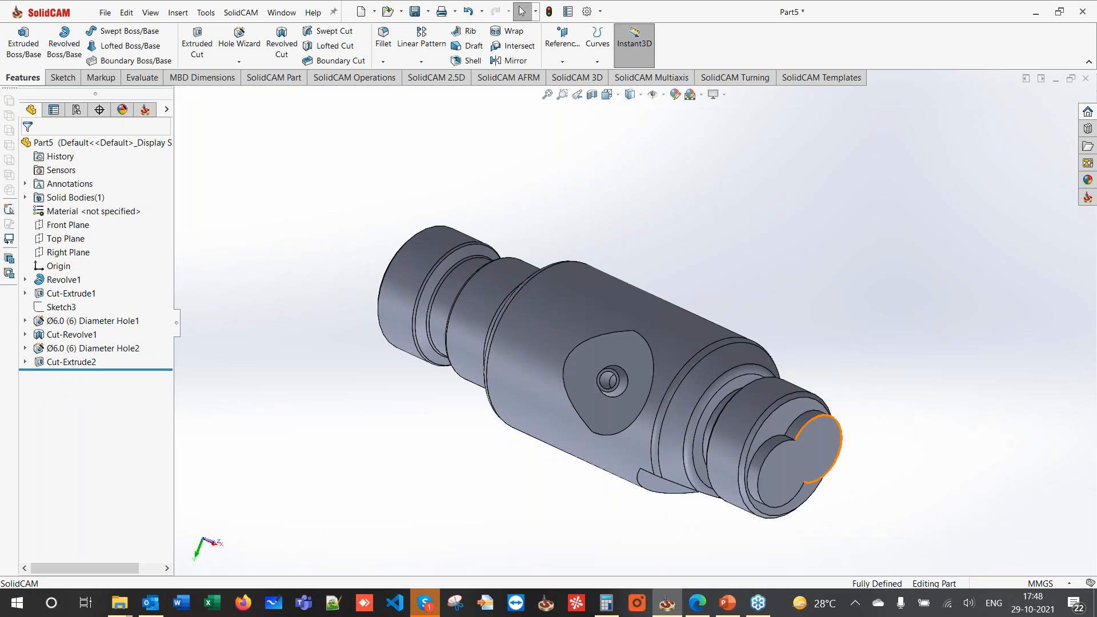
{"action": "scroll", "coordinate": [786, 457], "scroll_direction": "down", "scroll_amount": 2}
{"action": "scroll", "coordinate": [774, 401], "scroll_direction": "down", "scroll_amount": 2}
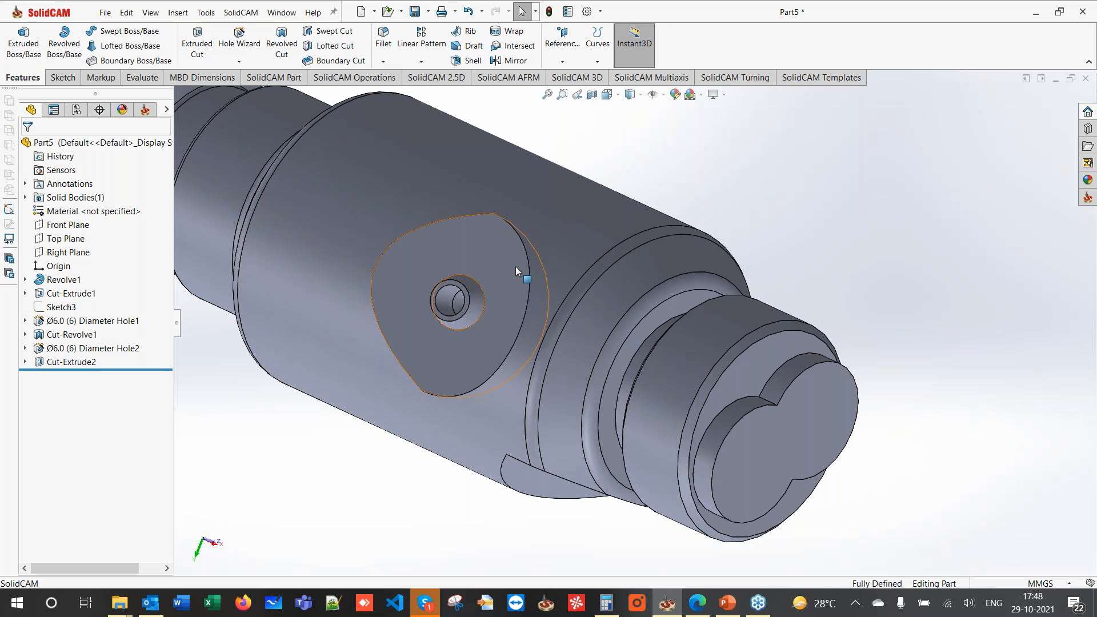
- Round the two notch edges of the pocket with a 12 mm fillet
{"action": "left_click", "coordinate": [384, 45]}
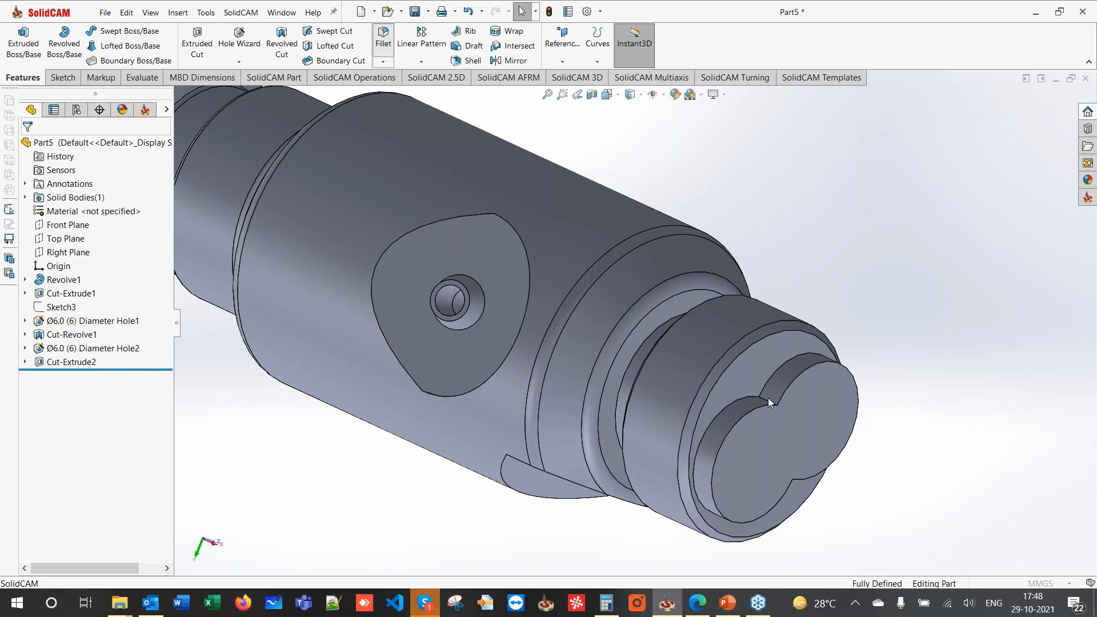
{"action": "type", "text": "12"}
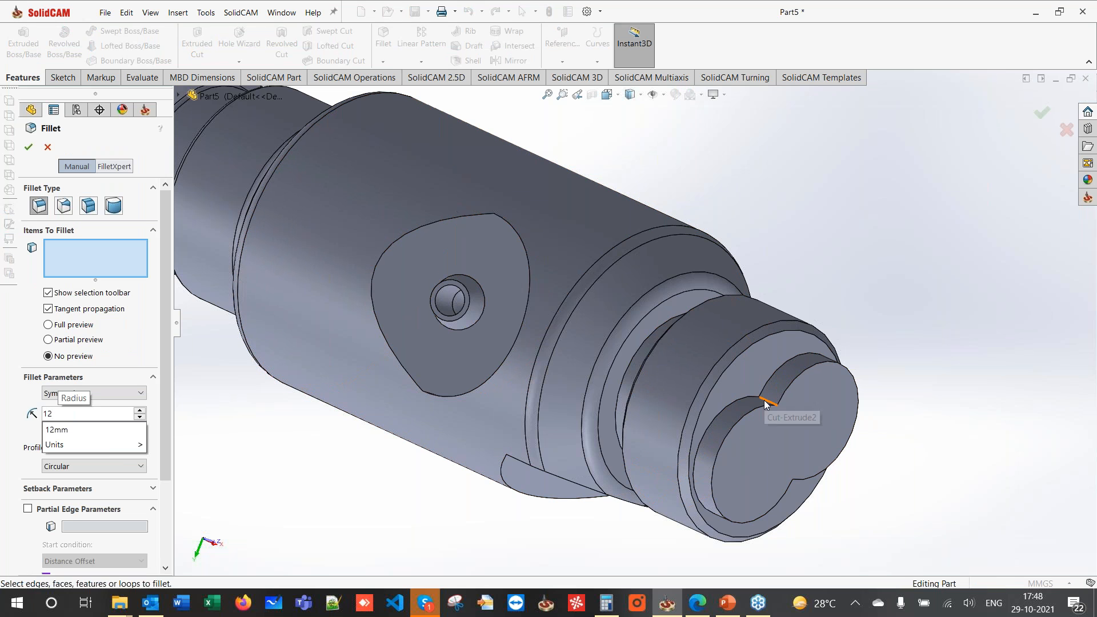
{"action": "key", "text": "Return"}
{"action": "left_click", "coordinate": [766, 403]}
{"action": "middle_click_drag", "start_coordinate": [768, 403], "coordinate": [796, 455]}
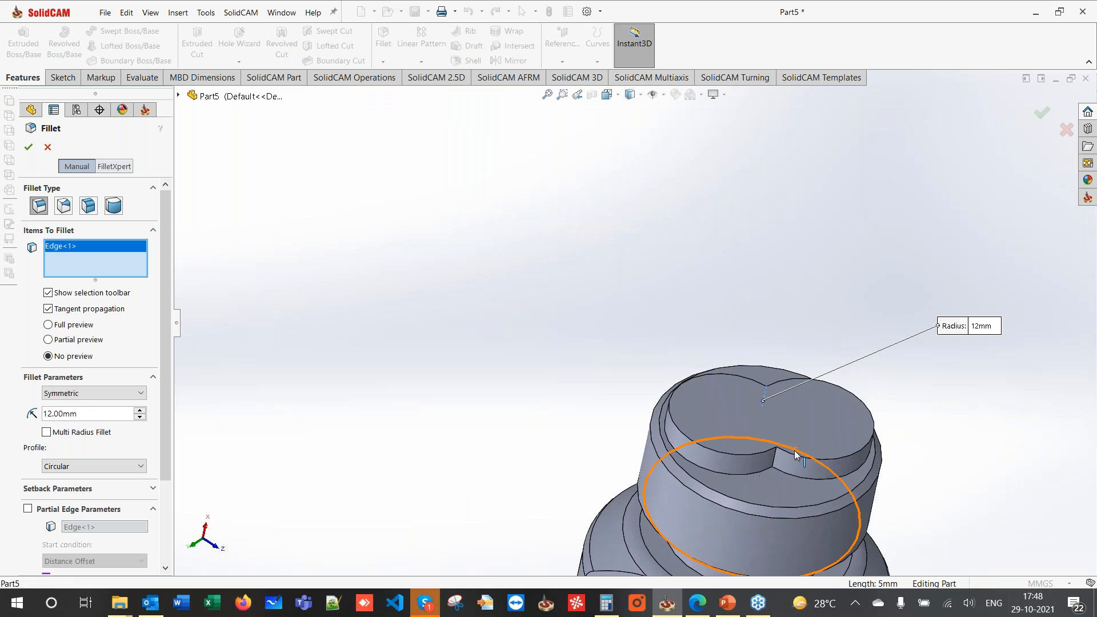
{"action": "left_click", "coordinate": [775, 457]}
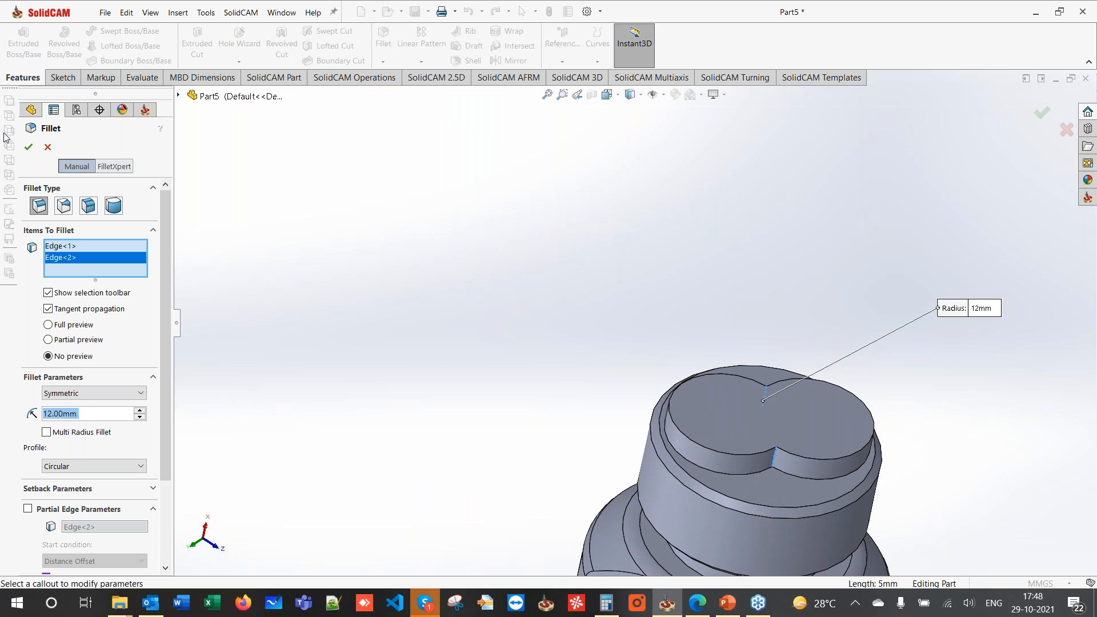
{"action": "left_click", "coordinate": [27, 144]}
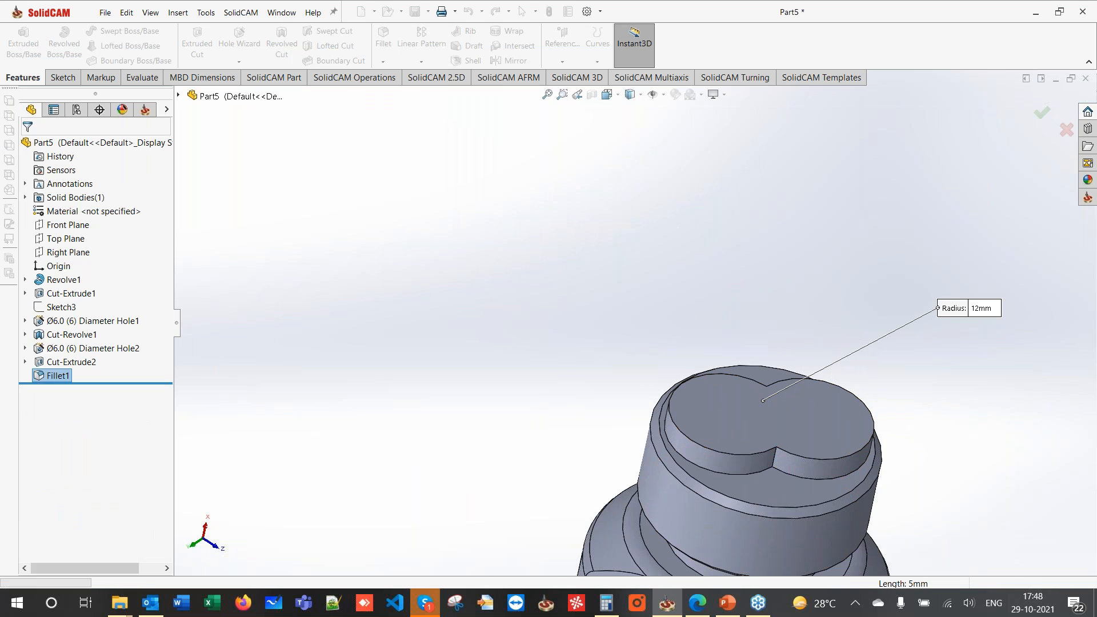
- Present slide 4, 'Import 2D Drawing as Sketch', as a PowerPoint slideshow
{"action": "scroll", "coordinate": [648, 347], "scroll_direction": "up", "scroll_amount": 3}
{"action": "middle_click_drag", "start_coordinate": [649, 347], "coordinate": [840, 412]}
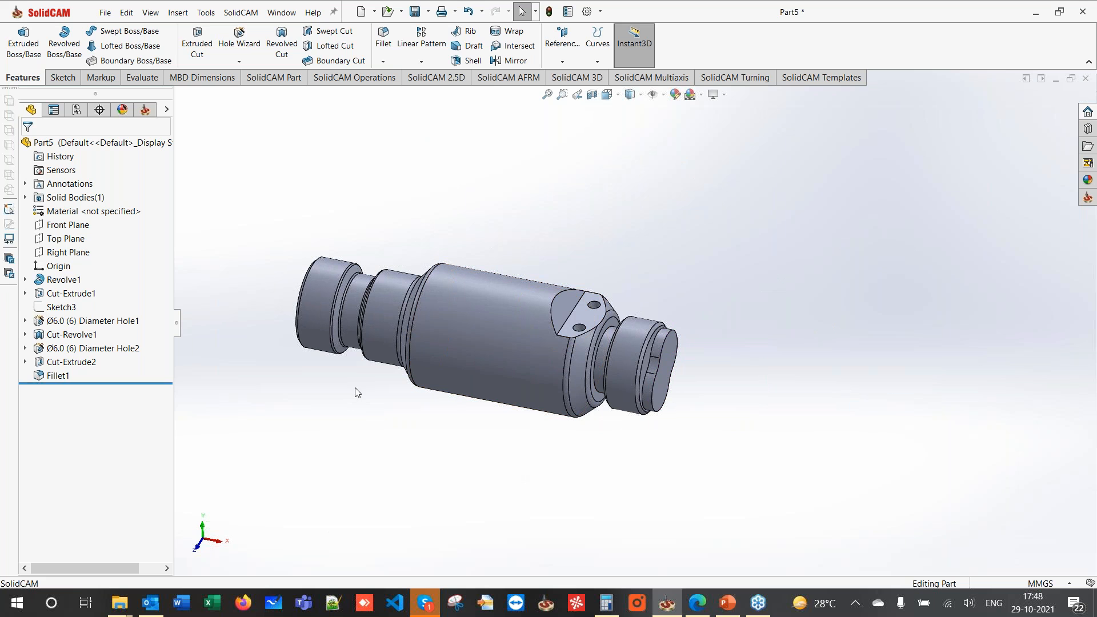
{"action": "left_click", "coordinate": [727, 603]}
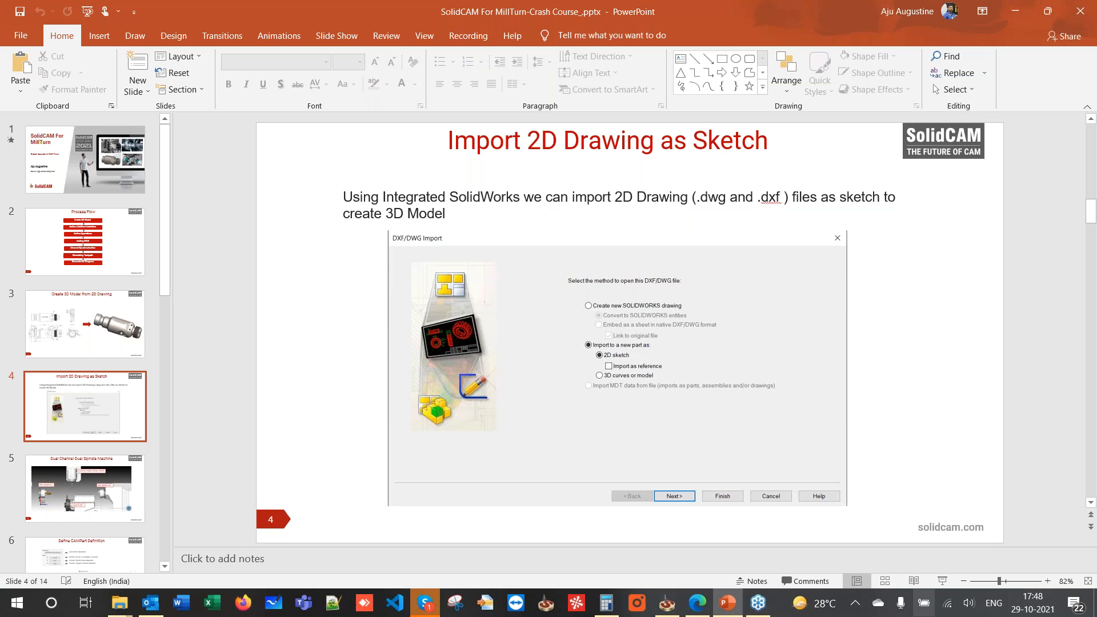
{"action": "left_click", "coordinate": [938, 582]}
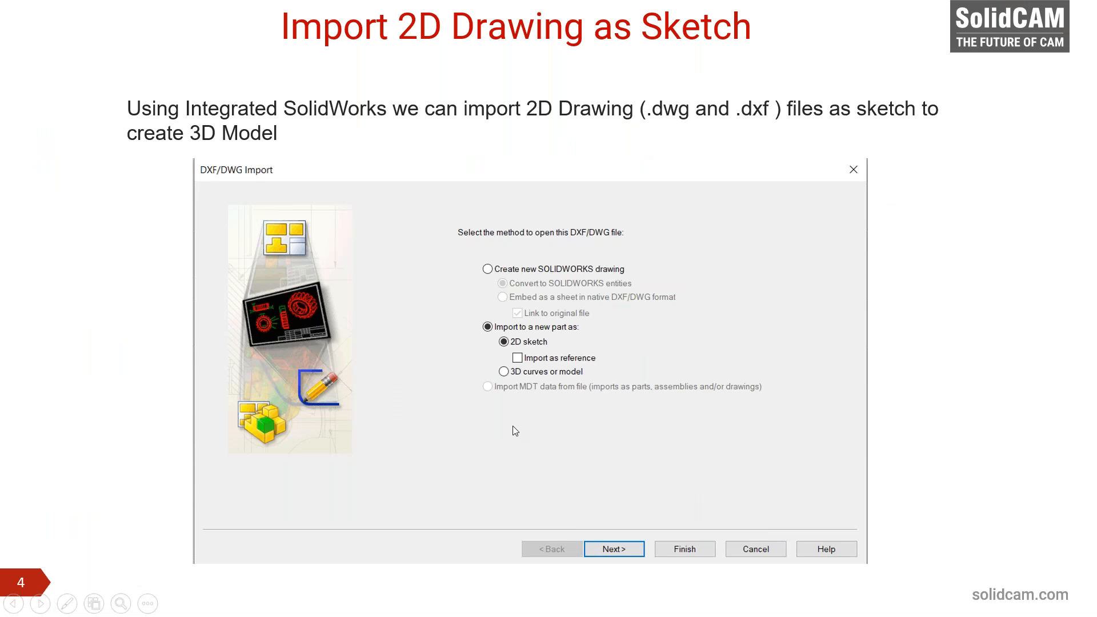
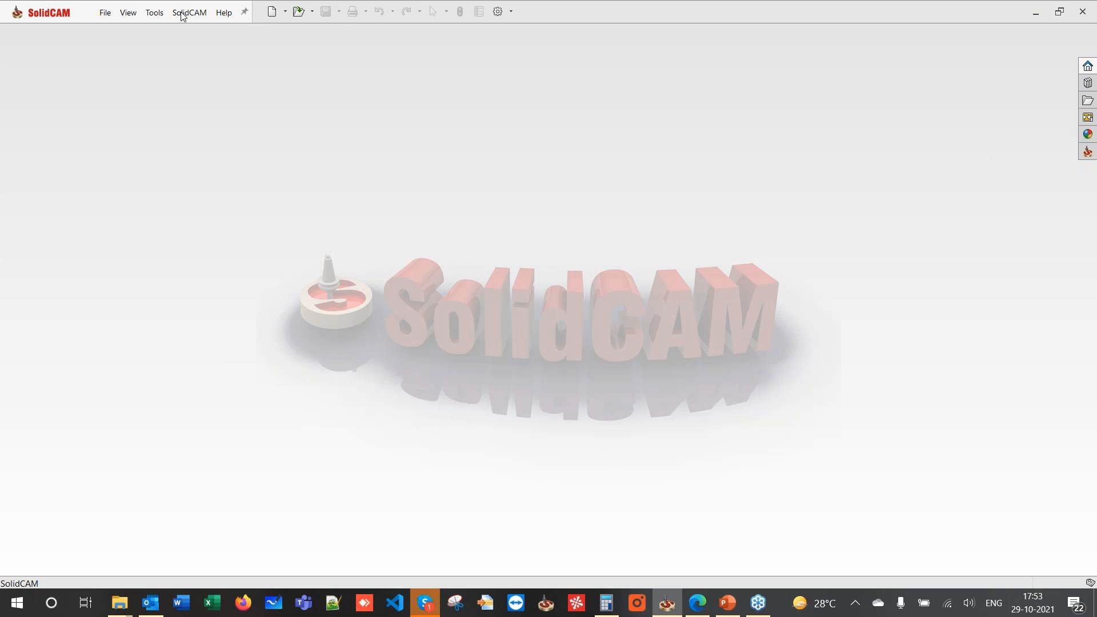
- Review the GCode and default CNC-controller pages in SolidCAM Settings, then close without changes
{"action": "left_click", "coordinate": [181, 12]}
{"action": "left_click", "coordinate": [233, 212]}
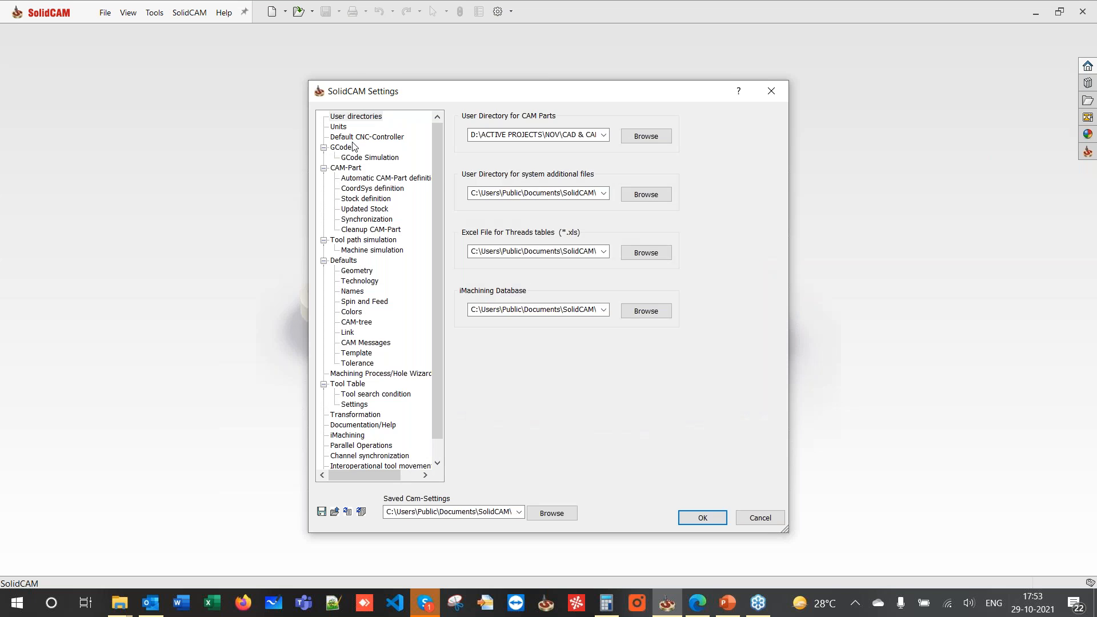
{"action": "left_click", "coordinate": [343, 147]}
{"action": "left_click", "coordinate": [360, 137]}
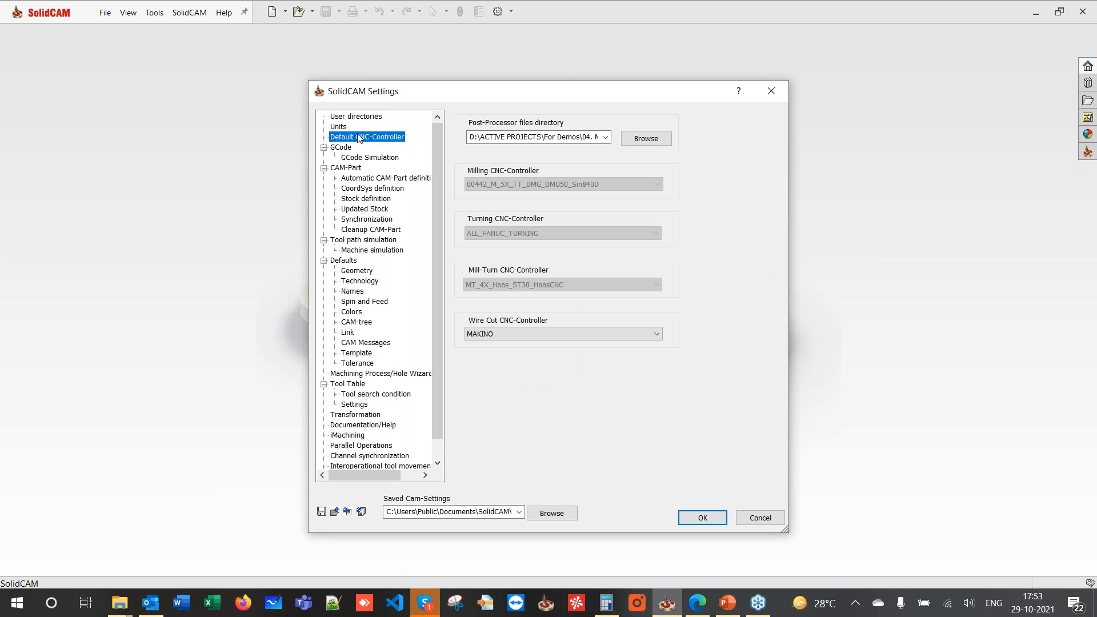
{"action": "left_click", "coordinate": [771, 91]}
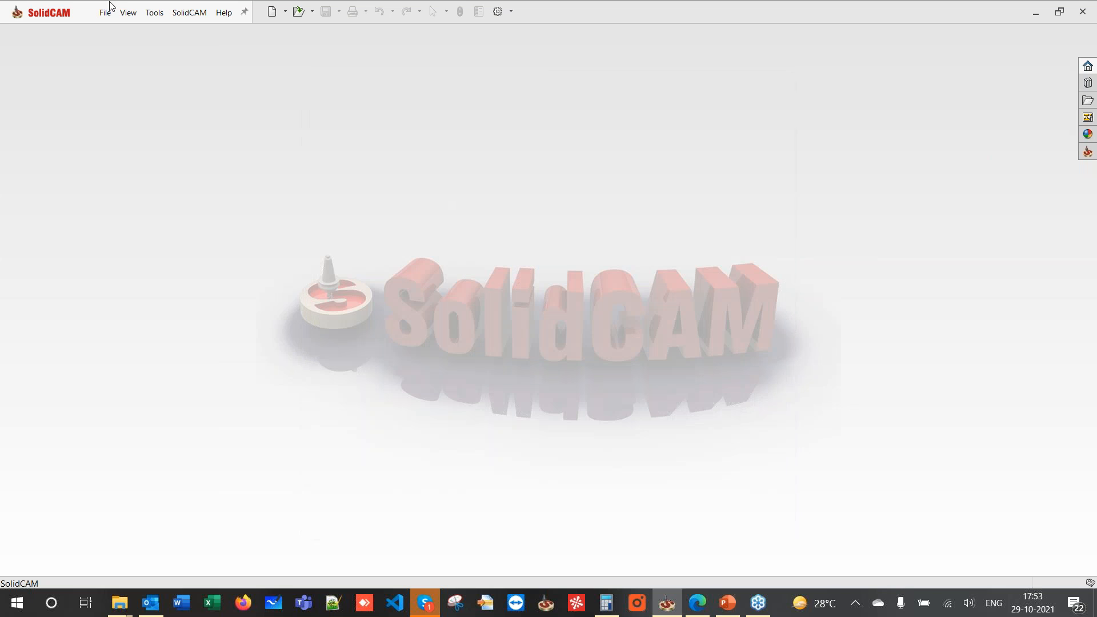
- Open Part5 from the recent files and create a new Mill-Turn CAM-Part named PART5
{"action": "left_click", "coordinate": [107, 13]}
{"action": "left_click", "coordinate": [143, 68]}
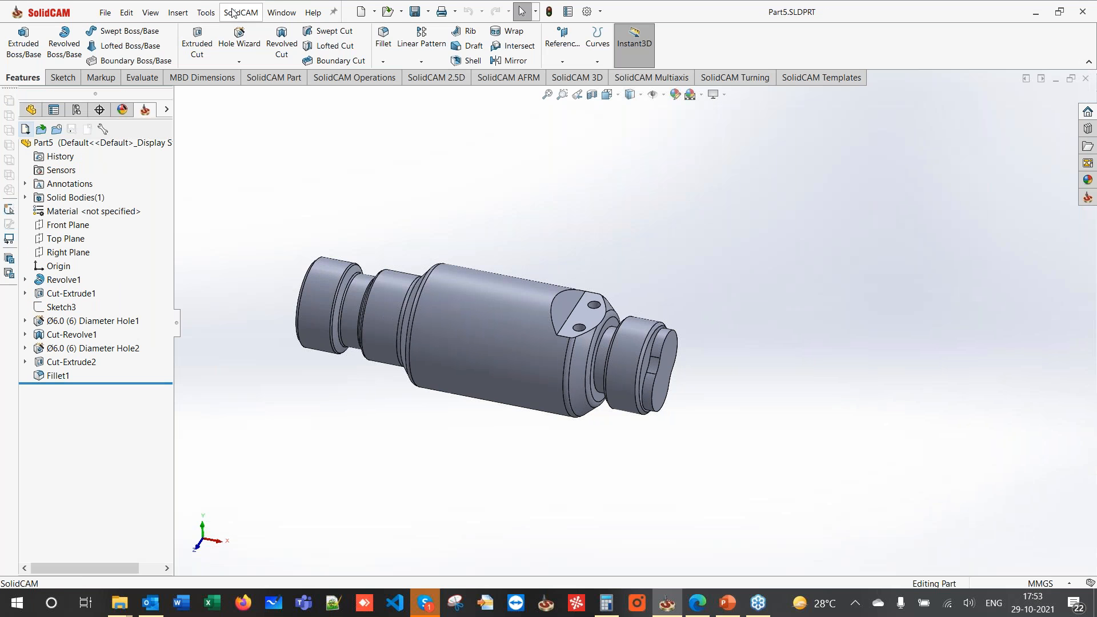
{"action": "left_click", "coordinate": [233, 13]}
{"action": "mouse_move", "coordinate": [274, 33]}
{"action": "left_click", "coordinate": [465, 76]}
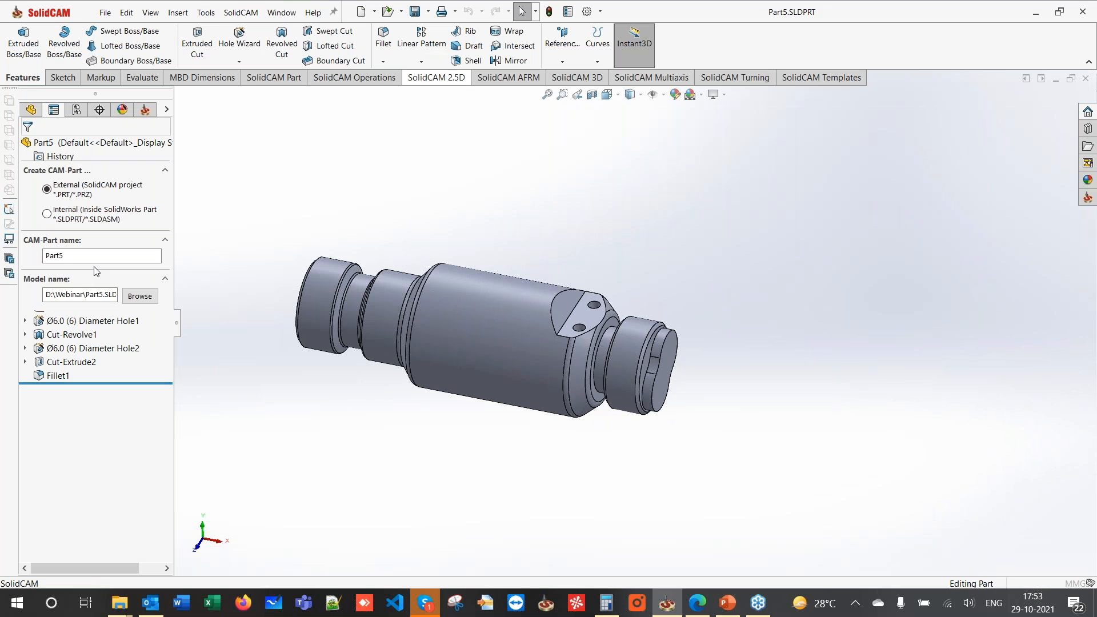
{"action": "left_click", "coordinate": [29, 149]}
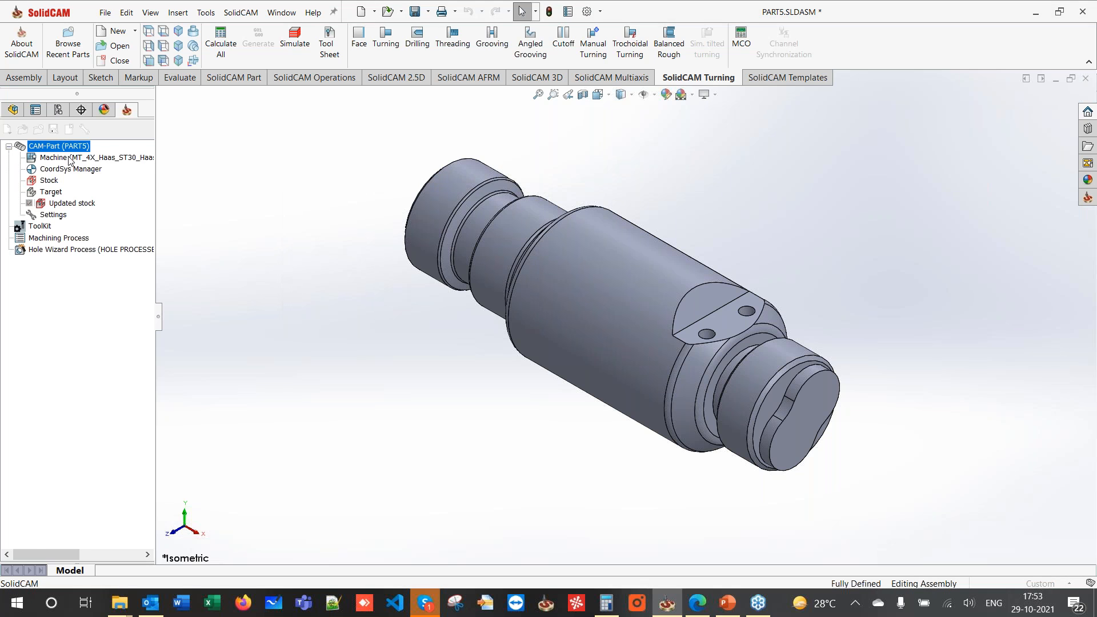
- Change the CAM-Part's CNC machine from Haas ST30 to Okuma_MULTUS_U3000_2SW_1500
{"action": "double_click", "coordinate": [70, 160]}
{"action": "left_click", "coordinate": [125, 186]}
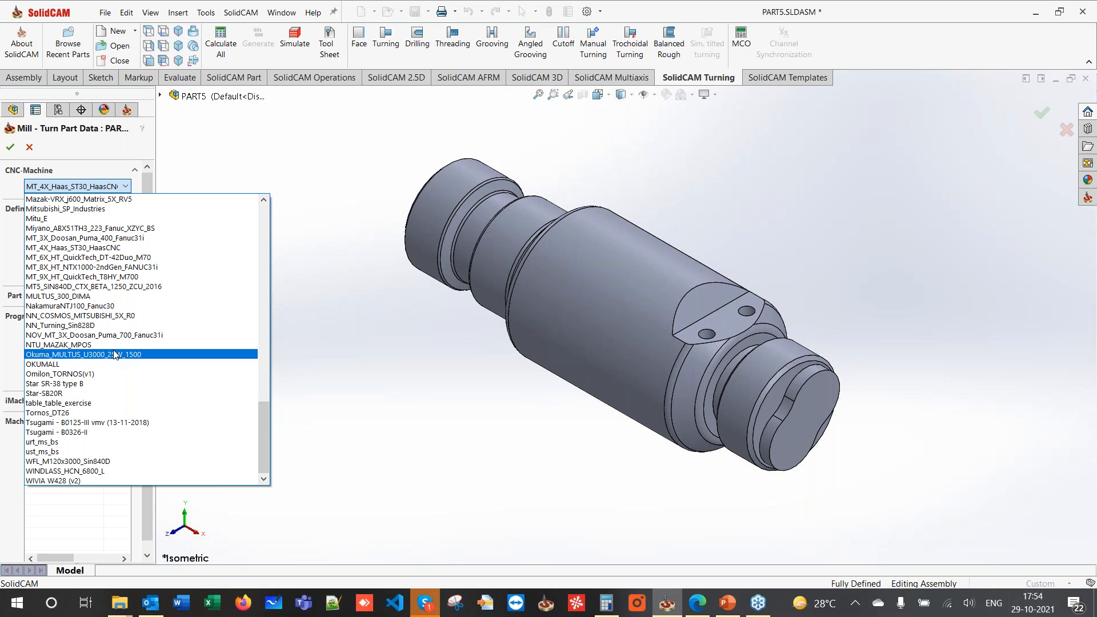
{"action": "key", "text": "Escape"}
{"action": "key", "text": "Escape"}
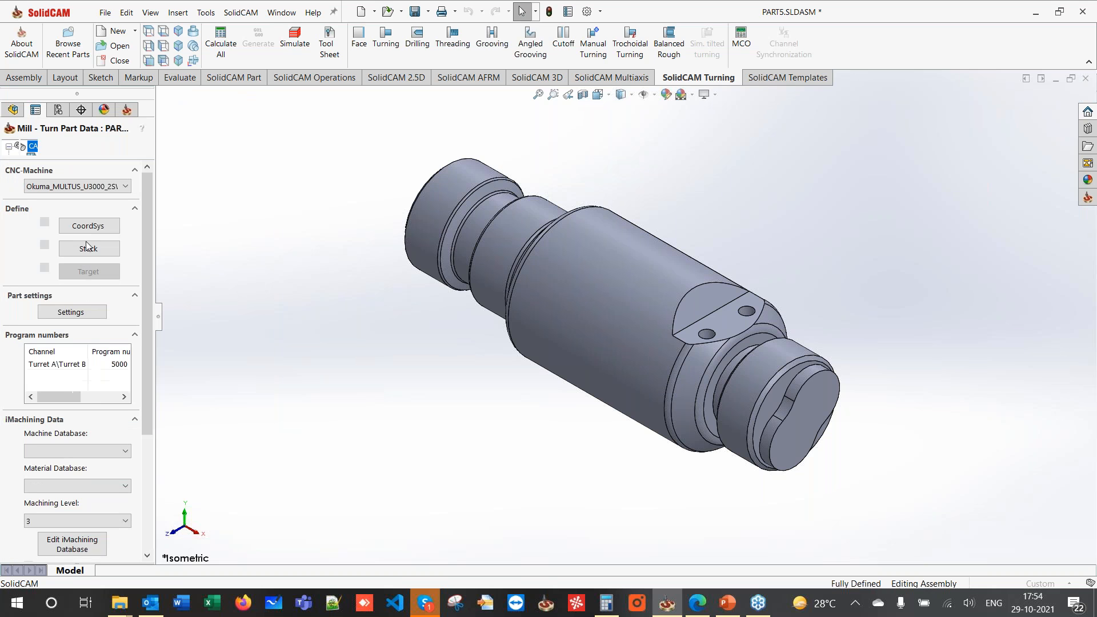
{"action": "middle_click_drag", "start_coordinate": [523, 304], "coordinate": [632, 303]}
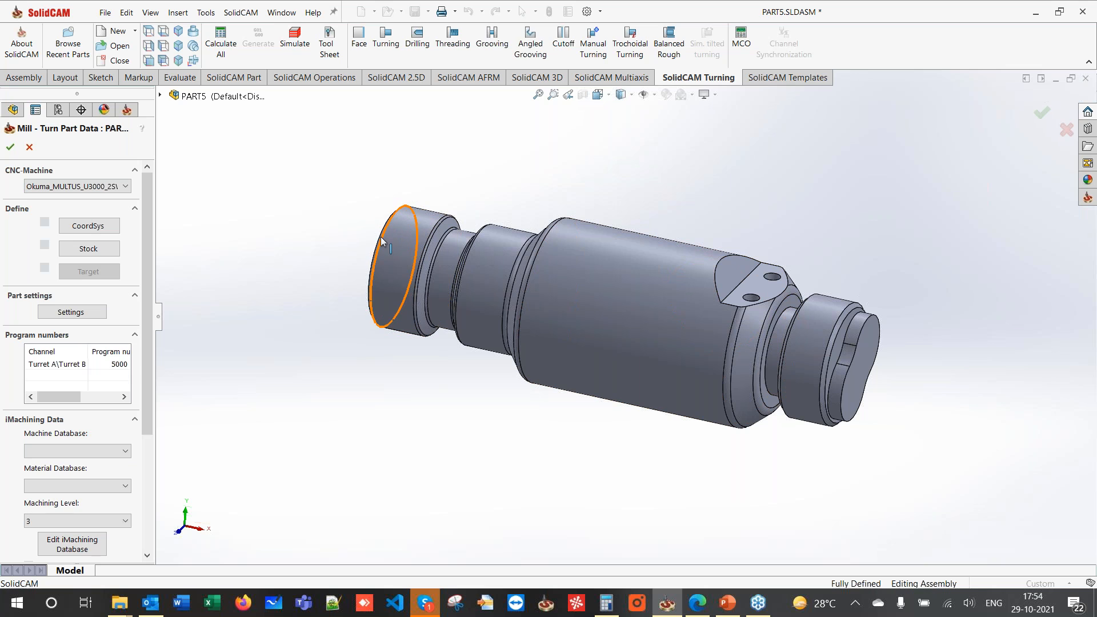
- Place the coordinate system origin at the centre of the part's end revolution face
{"action": "left_click", "coordinate": [71, 227]}
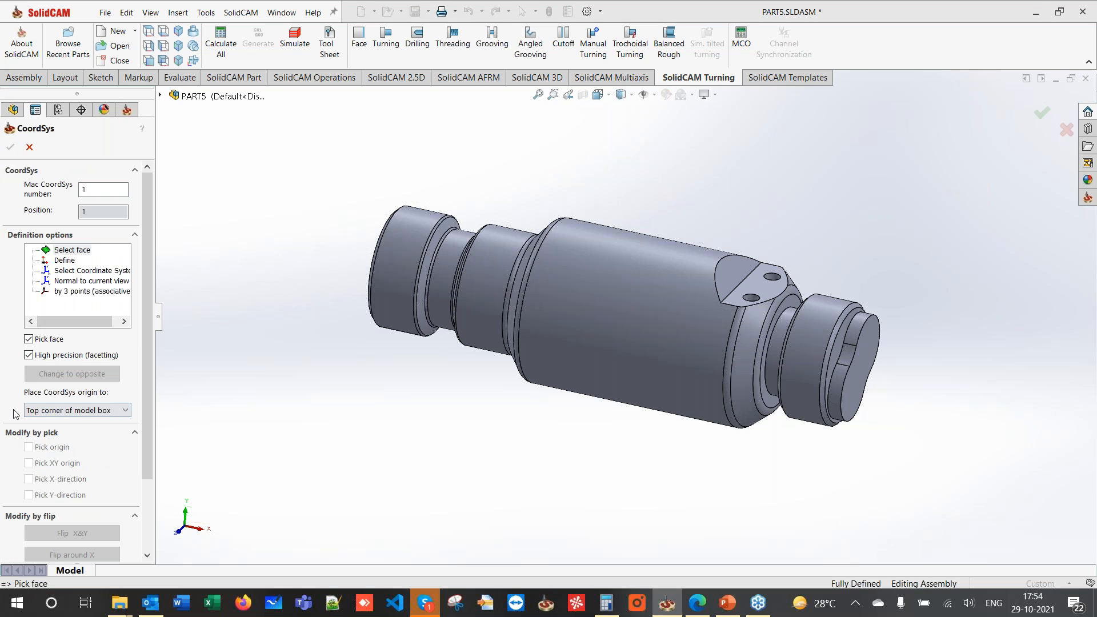
{"action": "left_click", "coordinate": [57, 410]}
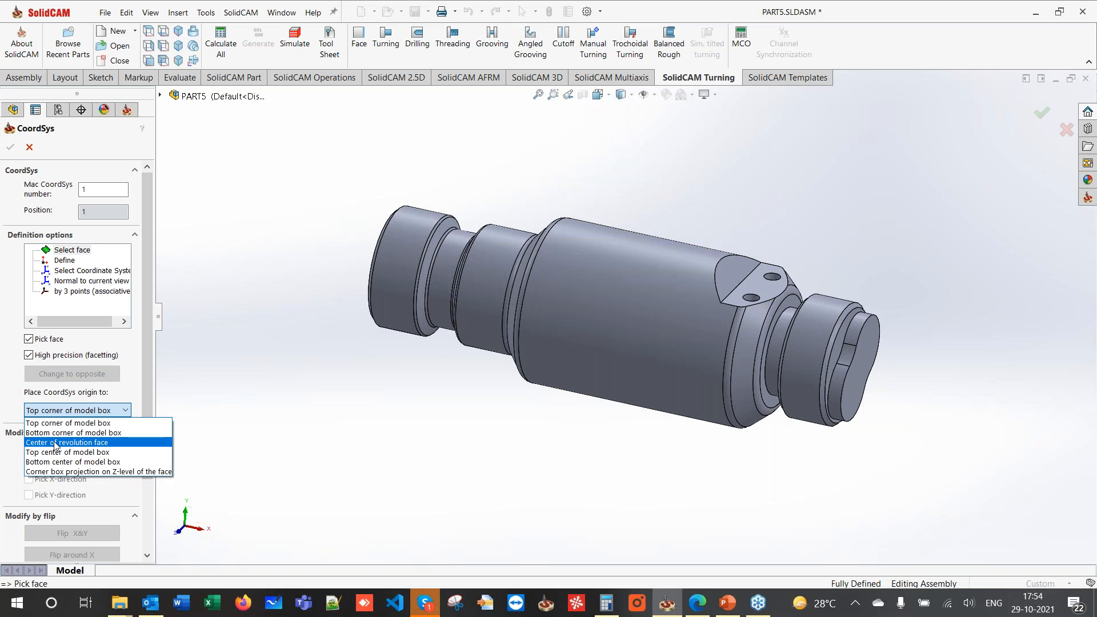
{"action": "left_click", "coordinate": [55, 444]}
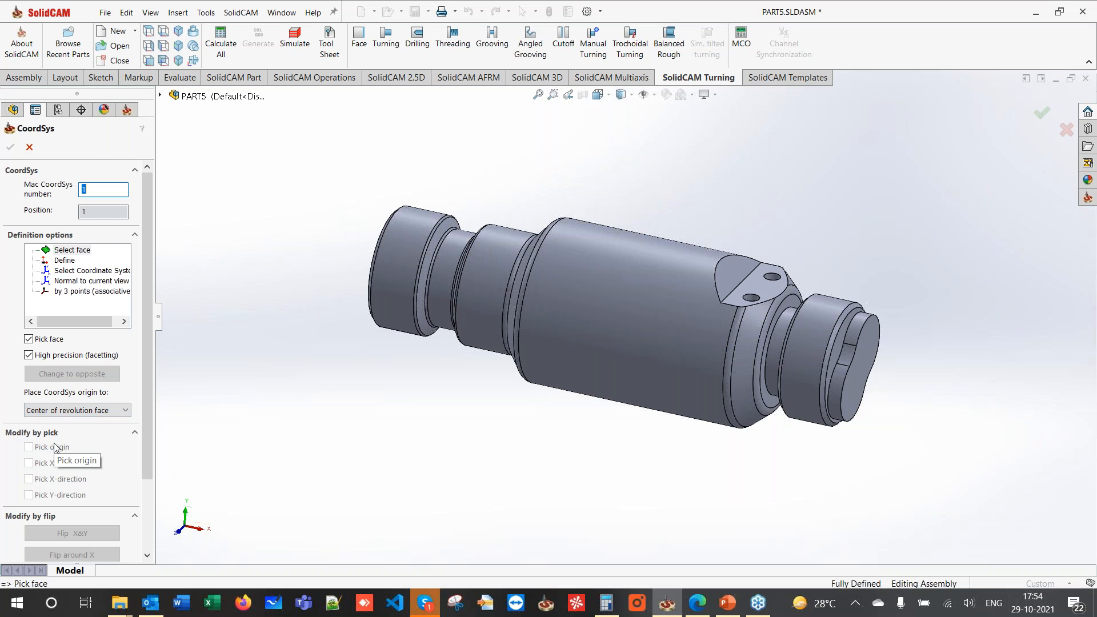
{"action": "left_click", "coordinate": [72, 251]}
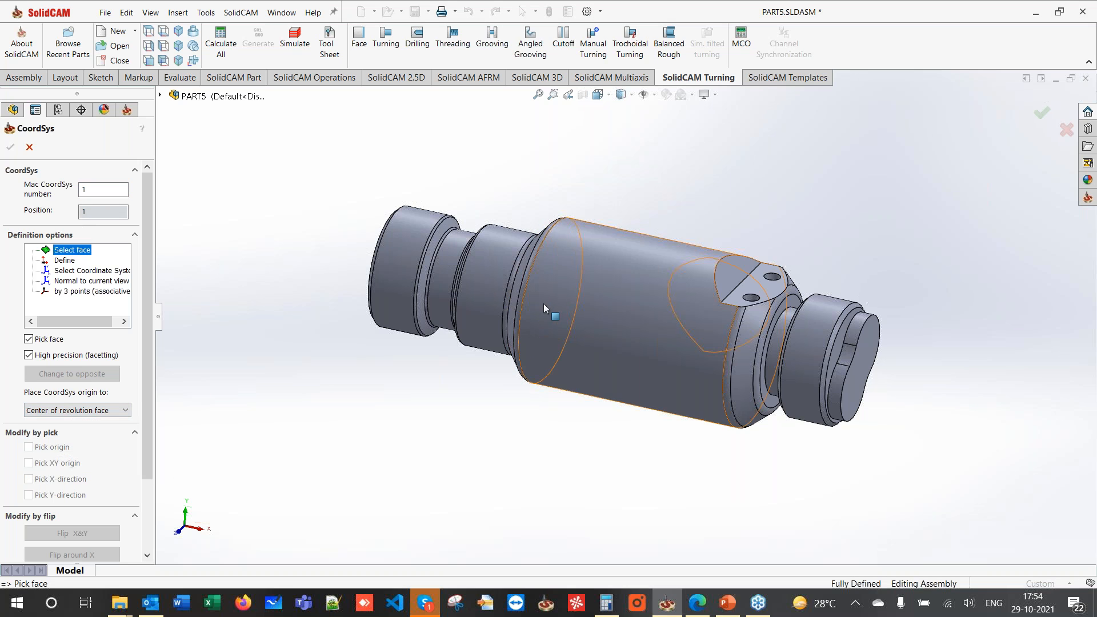
{"action": "left_click", "coordinate": [744, 327]}
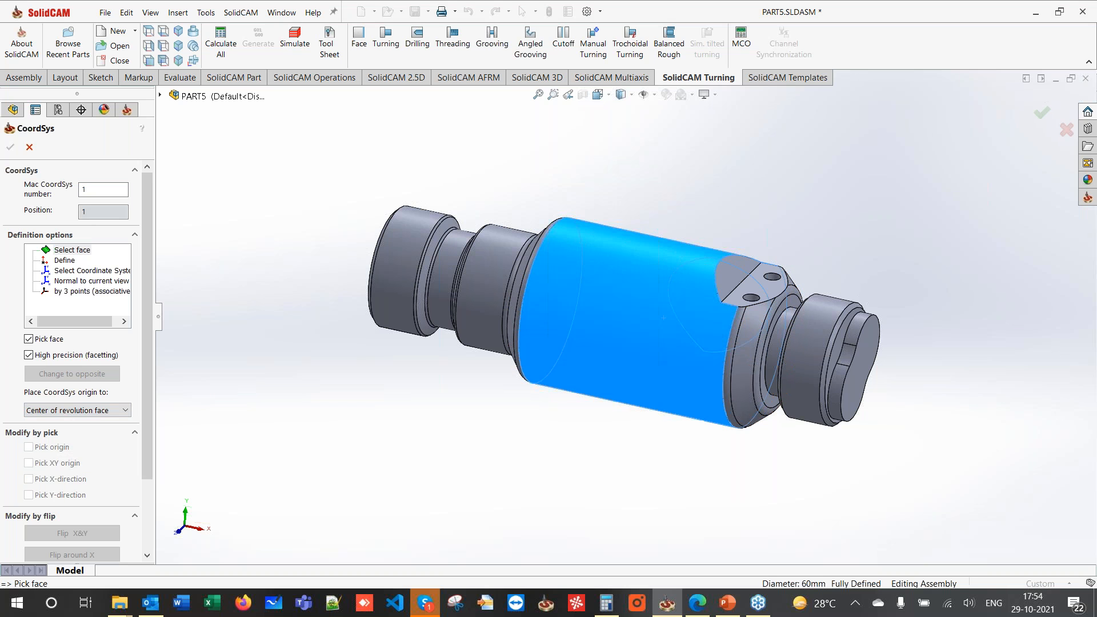
{"action": "middle_click_drag", "start_coordinate": [746, 327], "coordinate": [796, 334]}
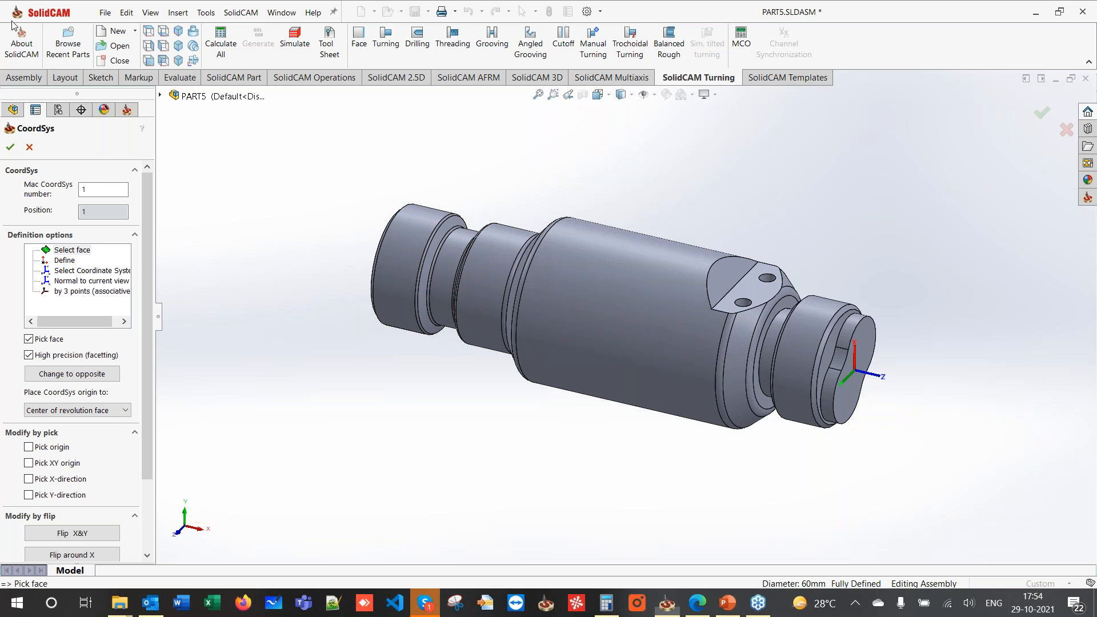
{"action": "left_click", "coordinate": [10, 148]}
{"action": "left_click", "coordinate": [10, 150]}
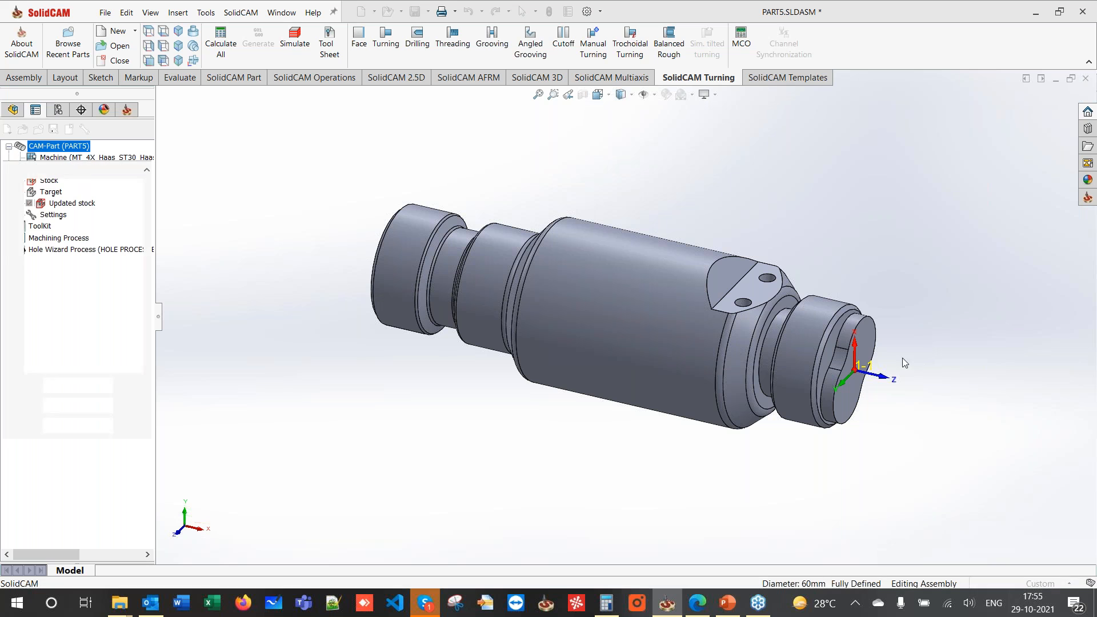
{"action": "double_click", "coordinate": [71, 169]}
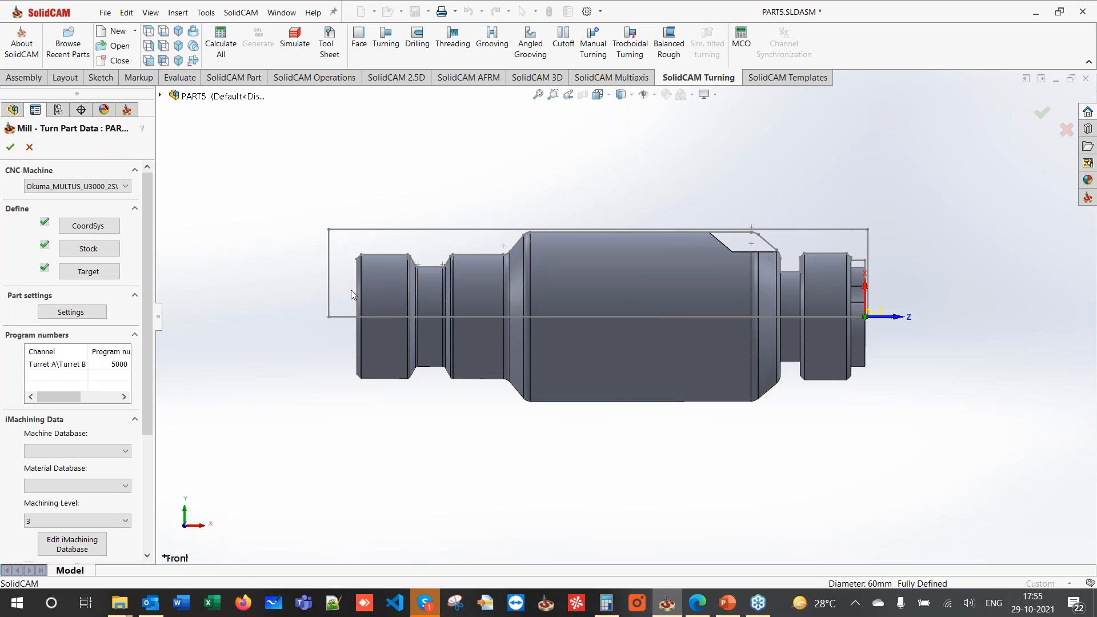
{"action": "left_click", "coordinate": [83, 227]}
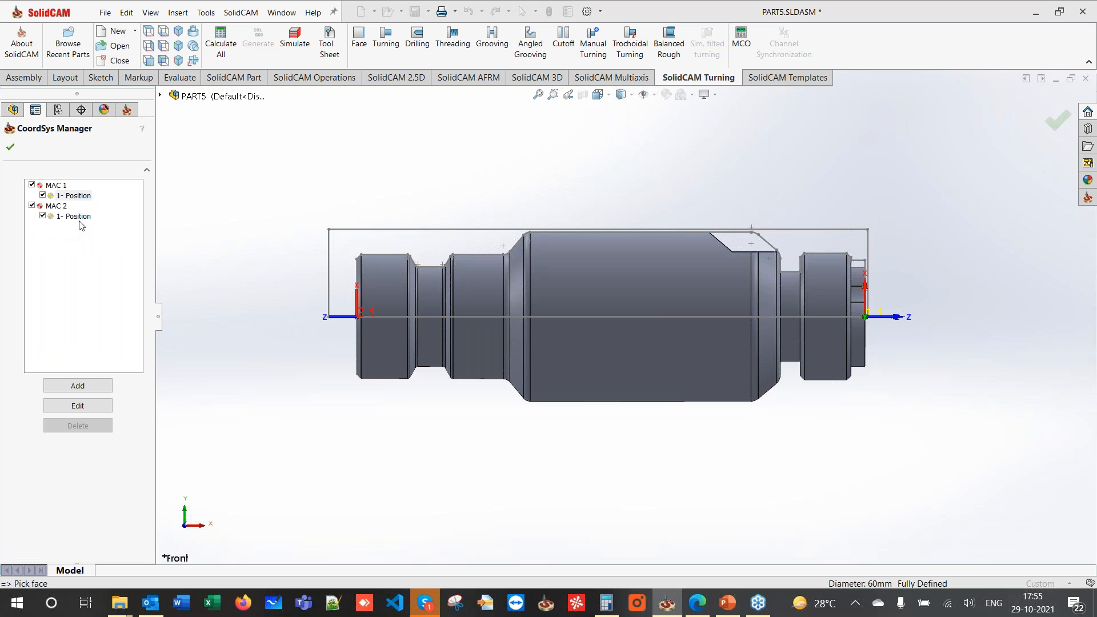
{"action": "left_click", "coordinate": [52, 207]}
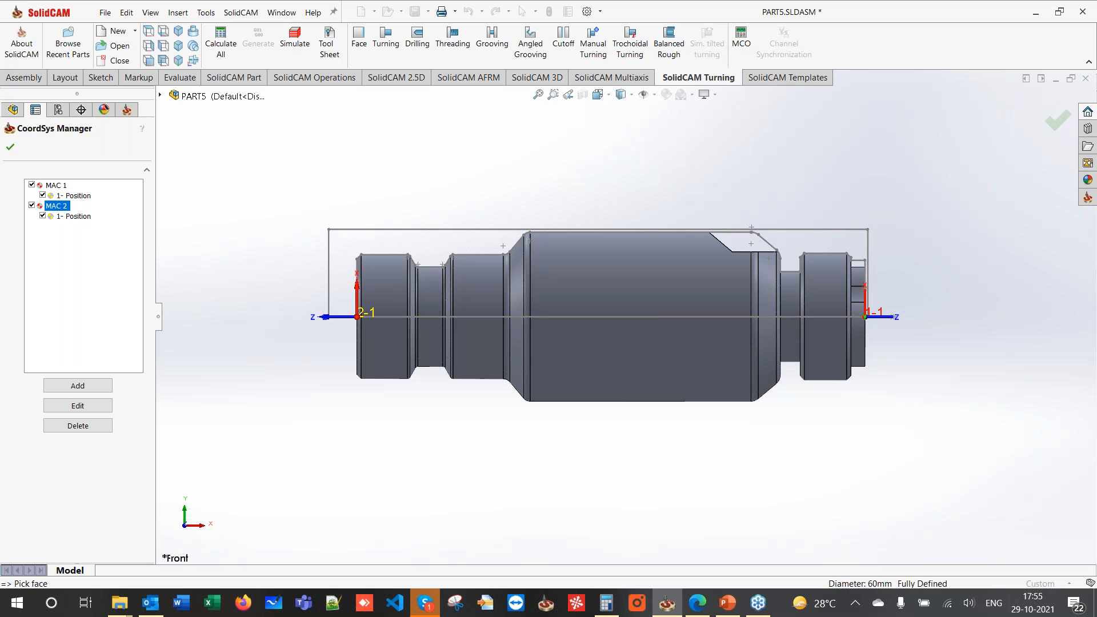
{"action": "left_click", "coordinate": [10, 146]}
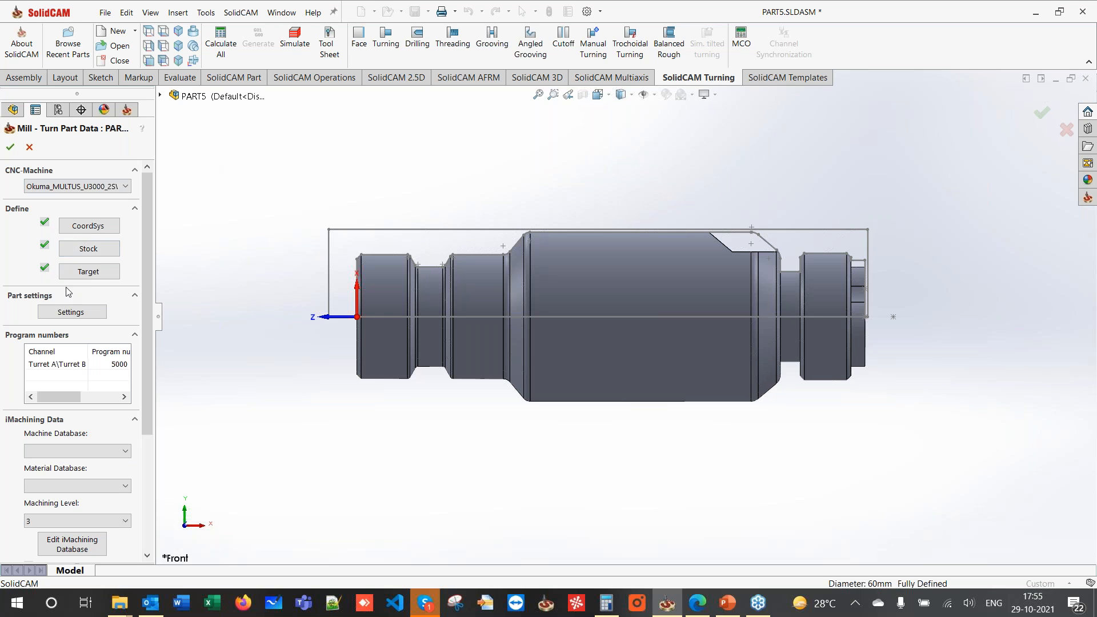
- Reduce the cylindrical stock's Left (-Z) offset from 10 to 5 and confirm the stock
{"action": "left_click", "coordinate": [86, 255]}
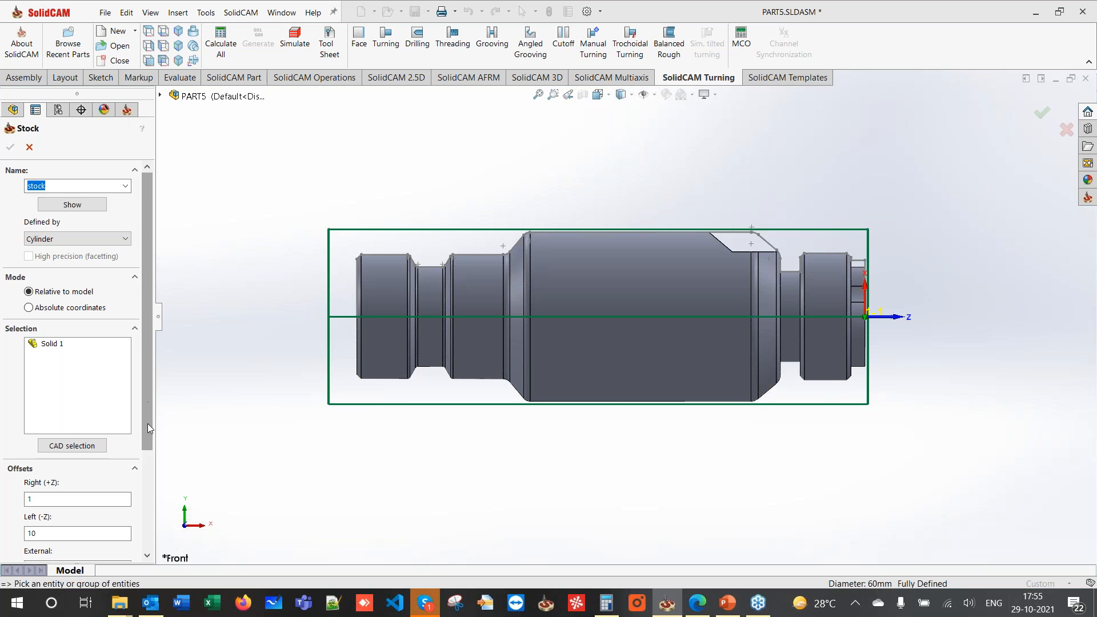
{"action": "scroll", "coordinate": [147, 423], "scroll_direction": "down", "scroll_amount": 3}
{"action": "left_click_drag", "start_coordinate": [61, 400], "coordinate": [6, 388]}
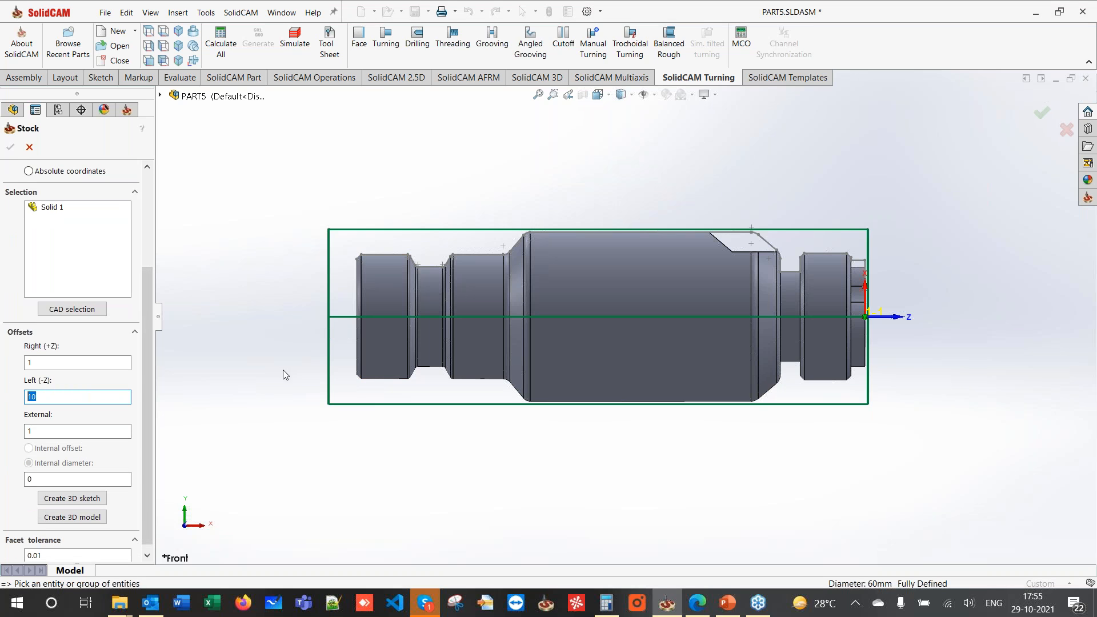
{"action": "left_click", "coordinate": [110, 362]}
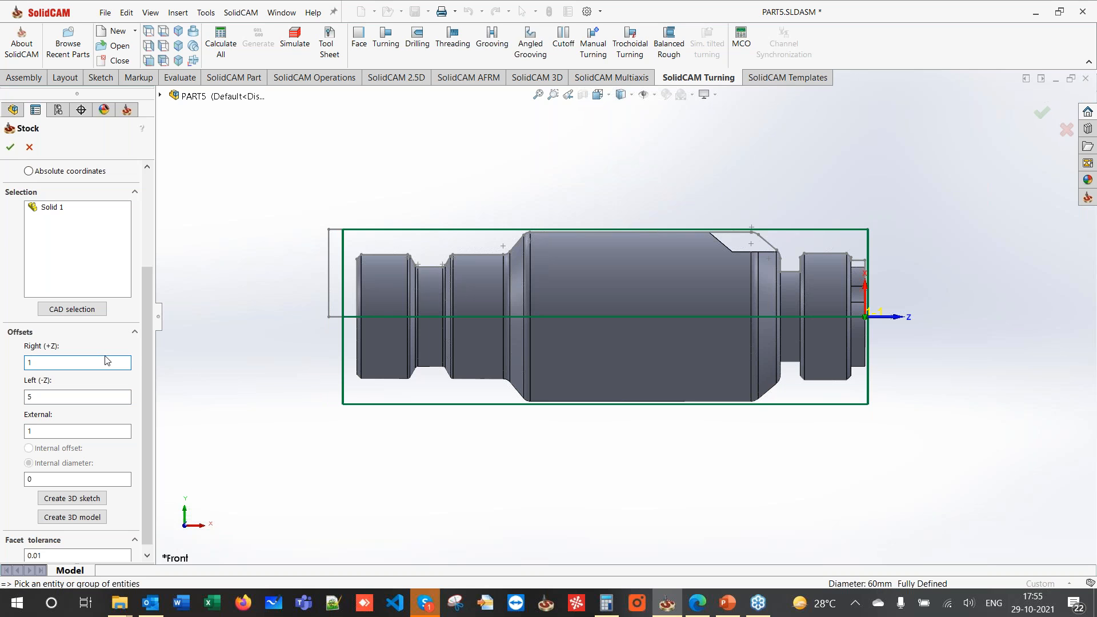
{"action": "left_click", "coordinate": [11, 147]}
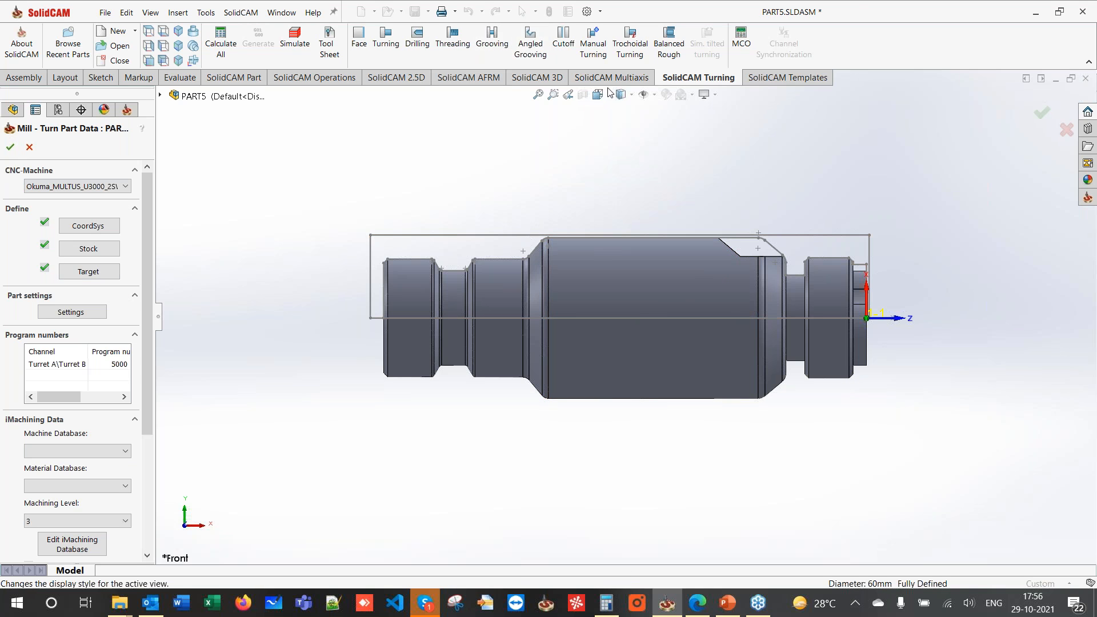
- Accept the Mill-Turn Part Data, glance at the course slides, and return to SolidCAM
{"action": "left_click", "coordinate": [10, 148]}
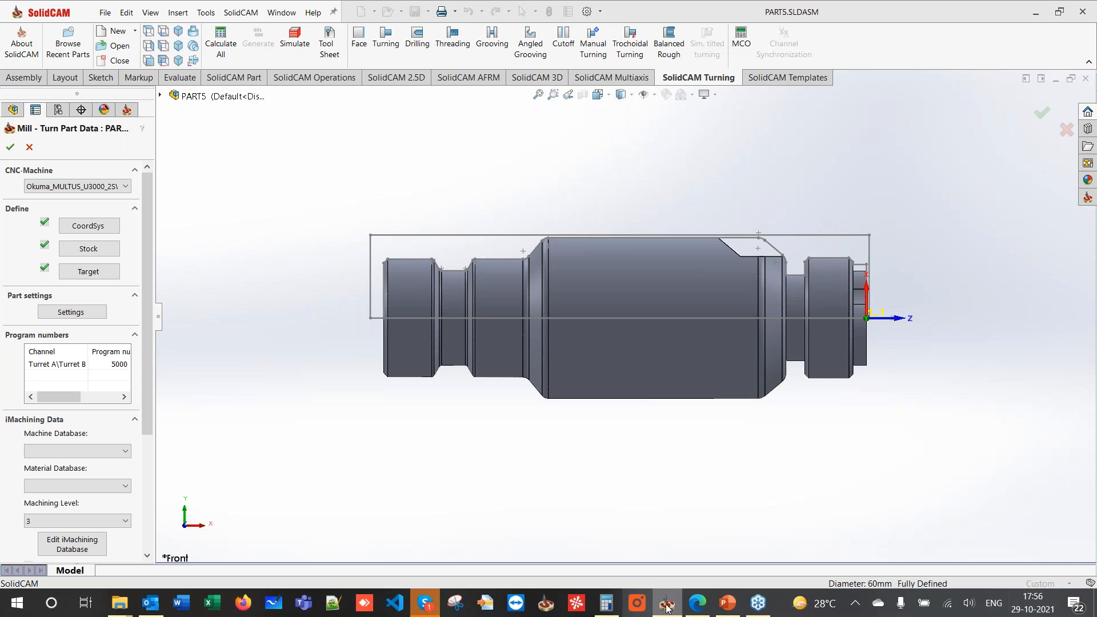
{"action": "mouse_move", "coordinate": [719, 606]}
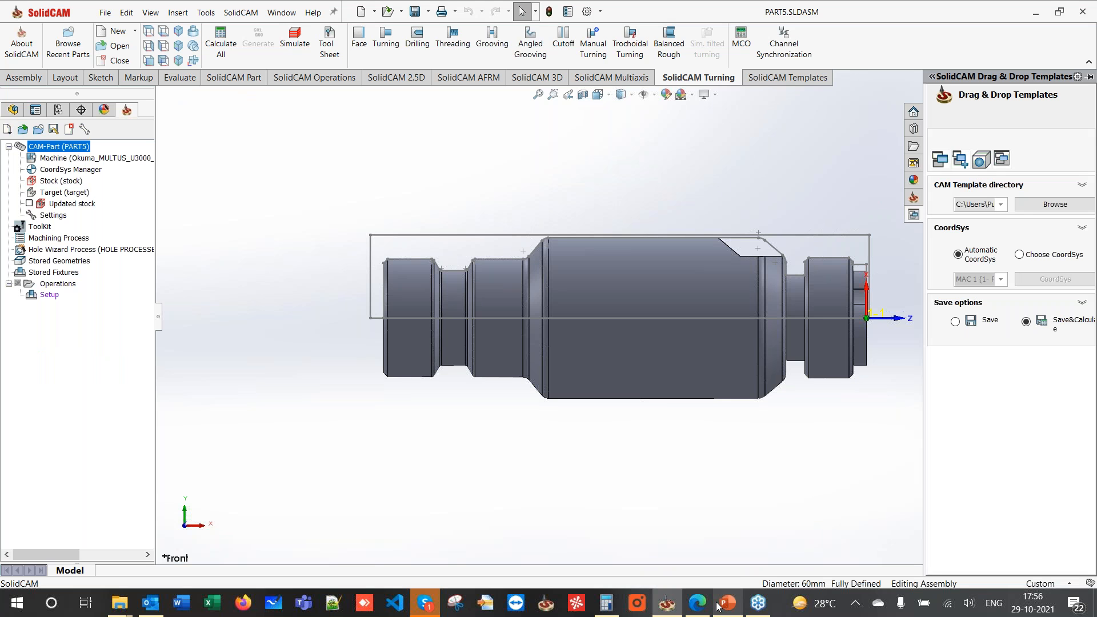
{"action": "left_click", "coordinate": [720, 605]}
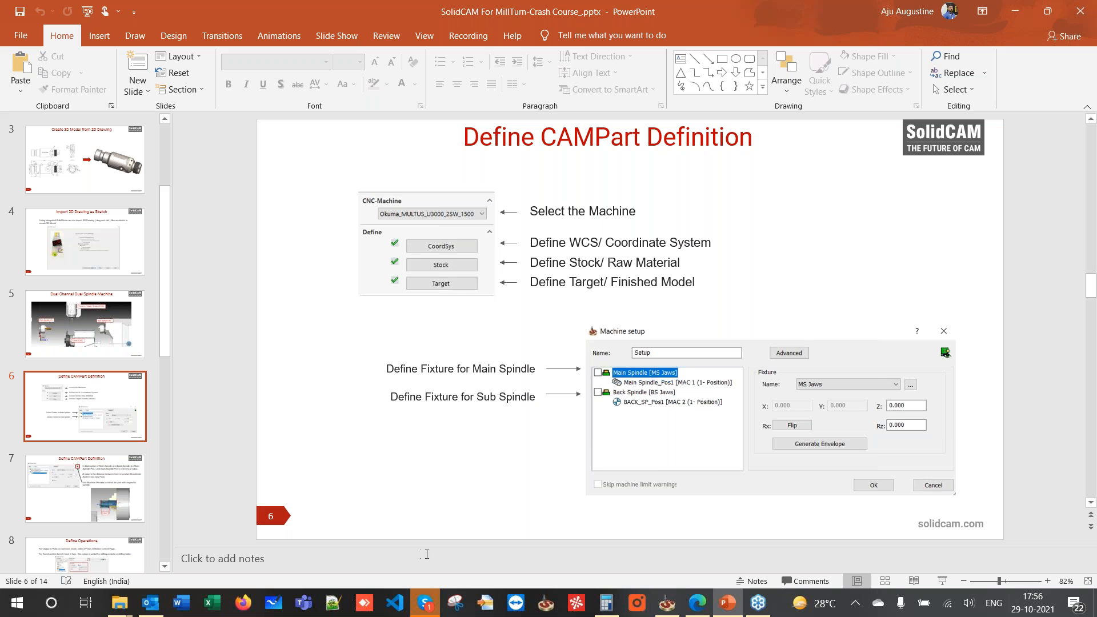
{"action": "left_click", "coordinate": [1019, 16]}
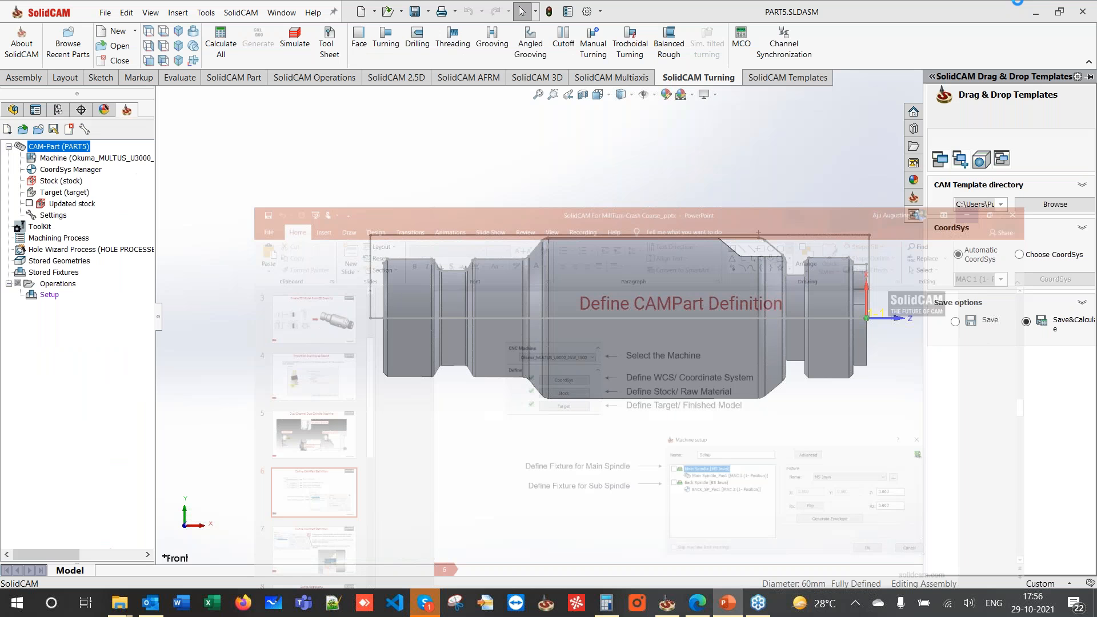
- In Machine setup, start a new clamping fixture for the main spindle
{"action": "double_click", "coordinate": [50, 295]}
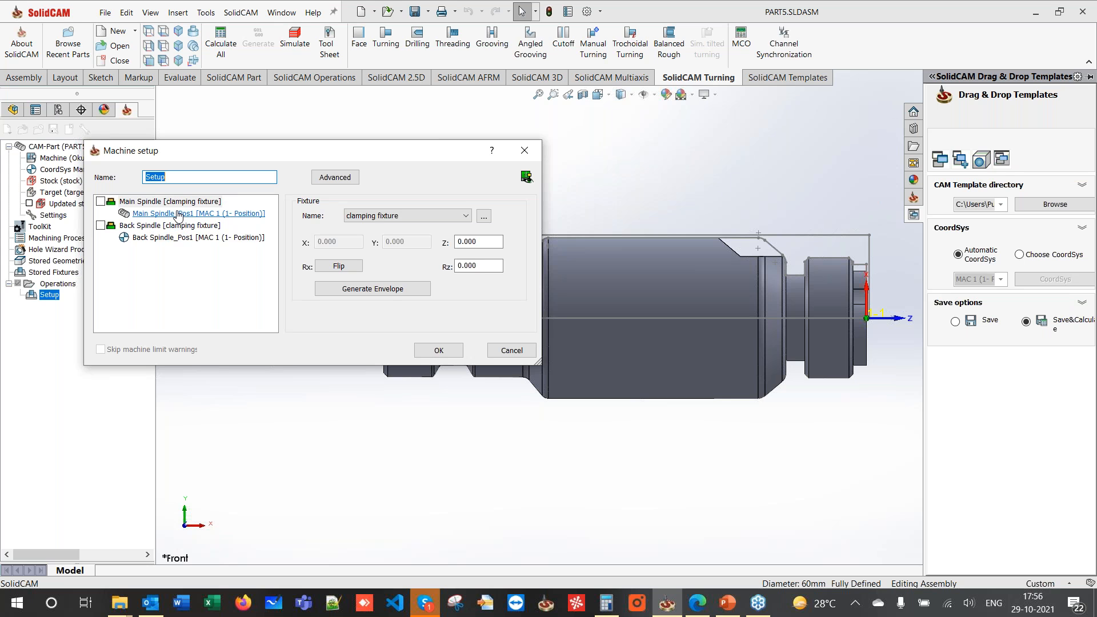
{"action": "left_click", "coordinate": [177, 204]}
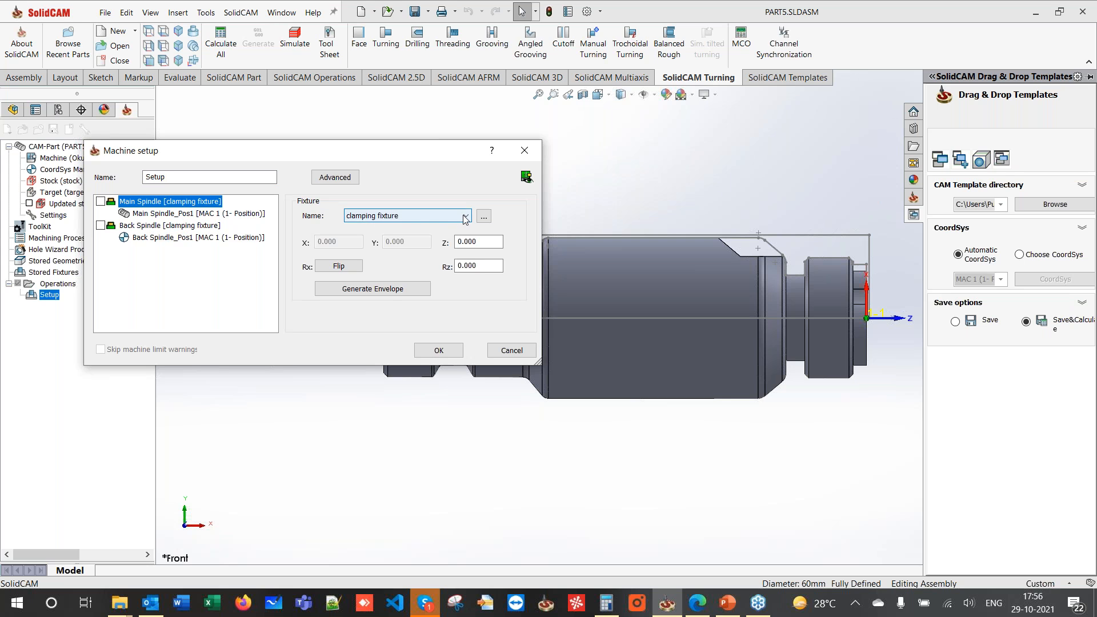
{"action": "left_click", "coordinate": [484, 216]}
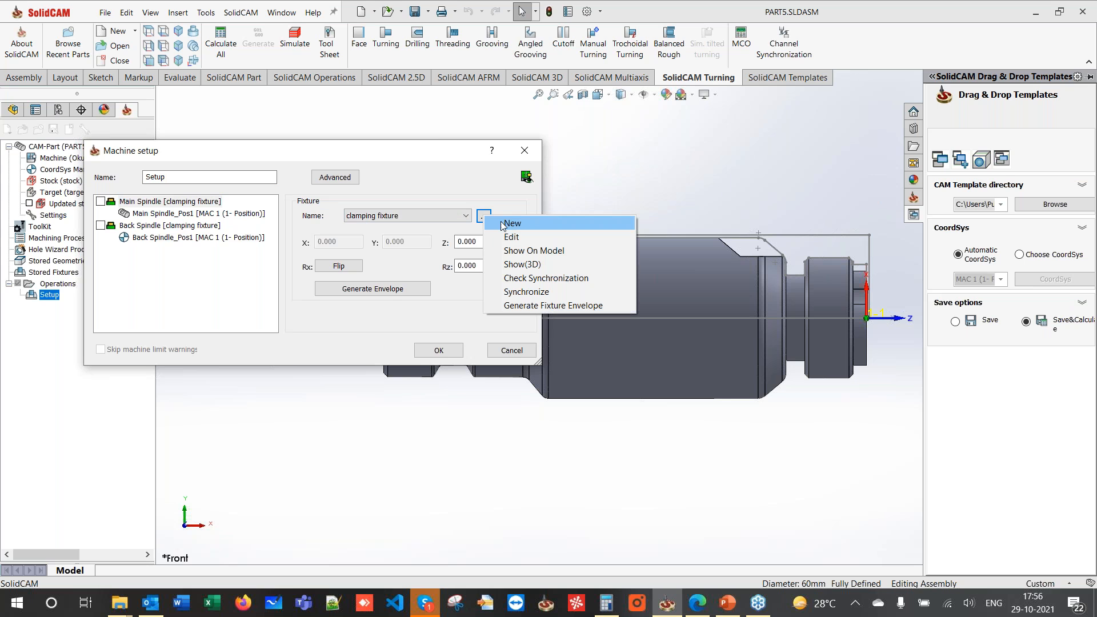
{"action": "left_click", "coordinate": [502, 223]}
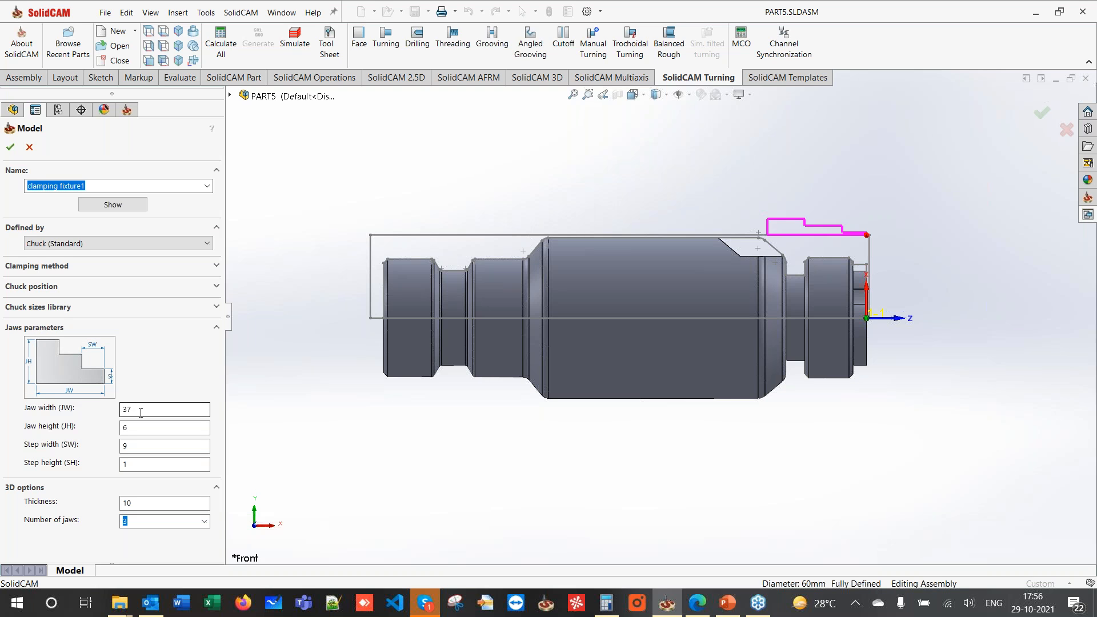
- Give the fixture jaw width 60, jaw height 60, step width 20 and step height 20
{"action": "double_click", "coordinate": [140, 410]}
{"action": "type", "text": "60"}
{"action": "key", "text": "Tab"}
{"action": "type", "text": "60"}
{"action": "key", "text": "Tab"}
{"action": "type", "text": "20"}
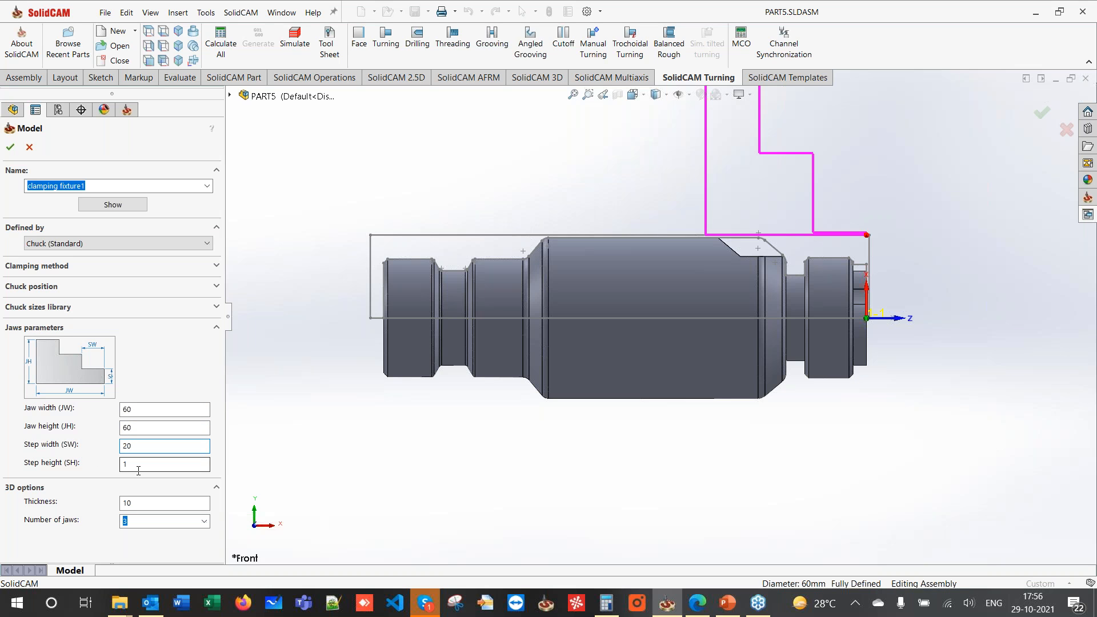
{"action": "double_click", "coordinate": [133, 470]}
{"action": "type", "text": "20"}
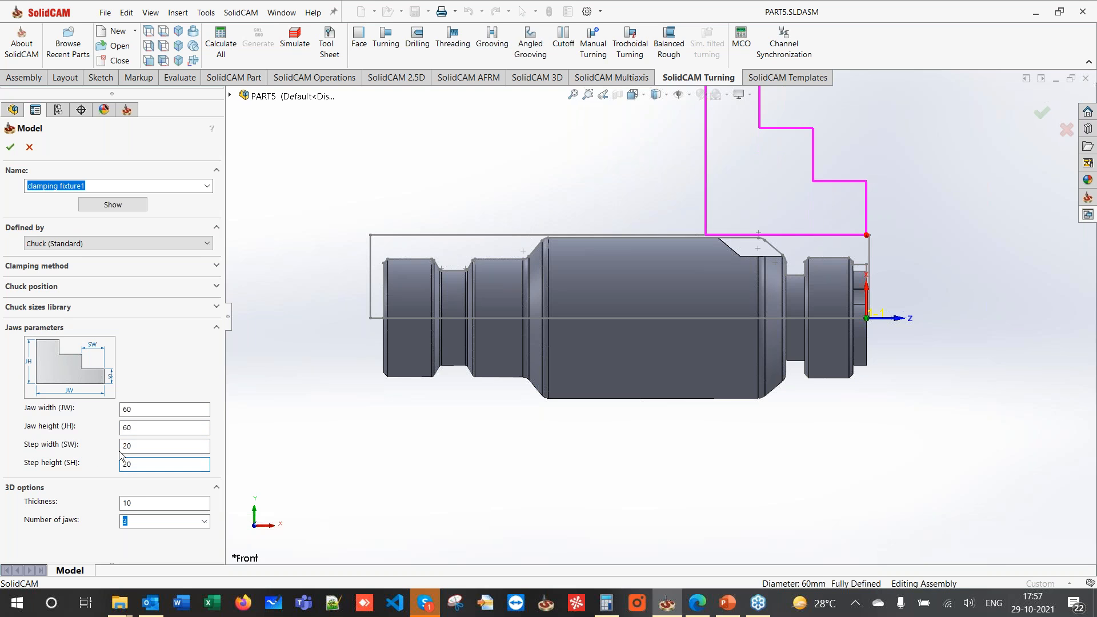
{"action": "left_click", "coordinate": [11, 147]}
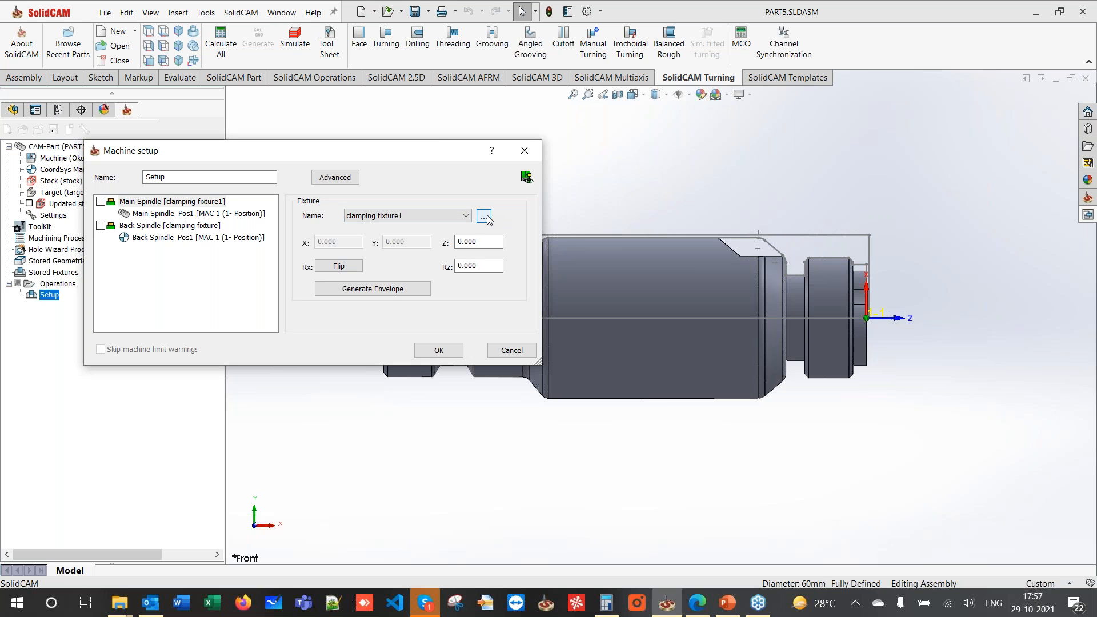
- Create clamping fixture2 for the back spindle with 60/60/20/20 jaw and step values
{"action": "left_click", "coordinate": [167, 227]}
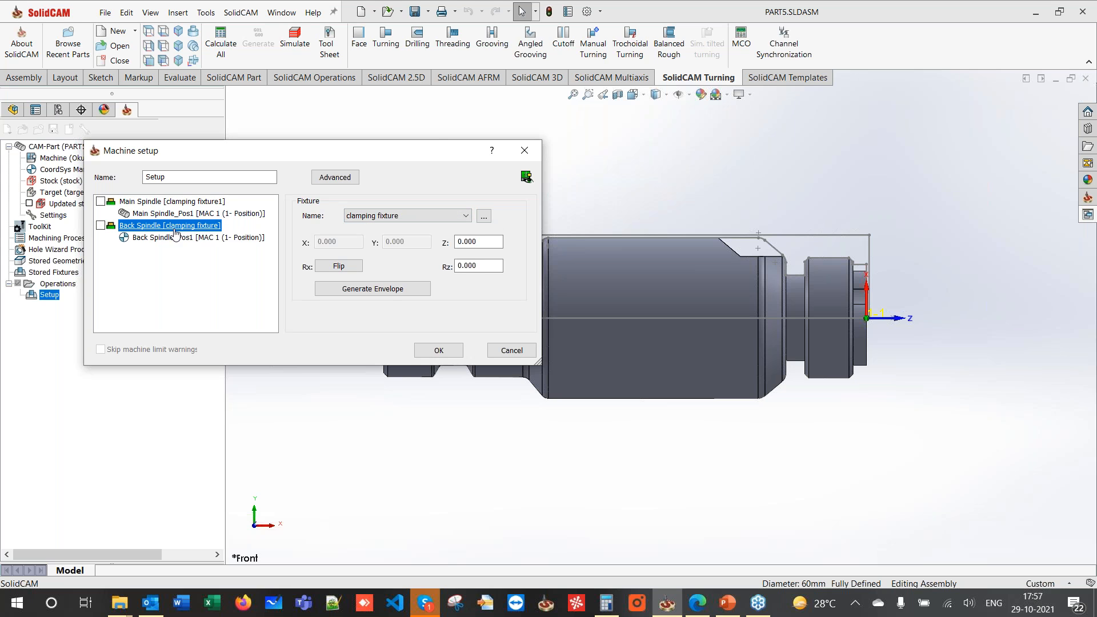
{"action": "left_click", "coordinate": [485, 217]}
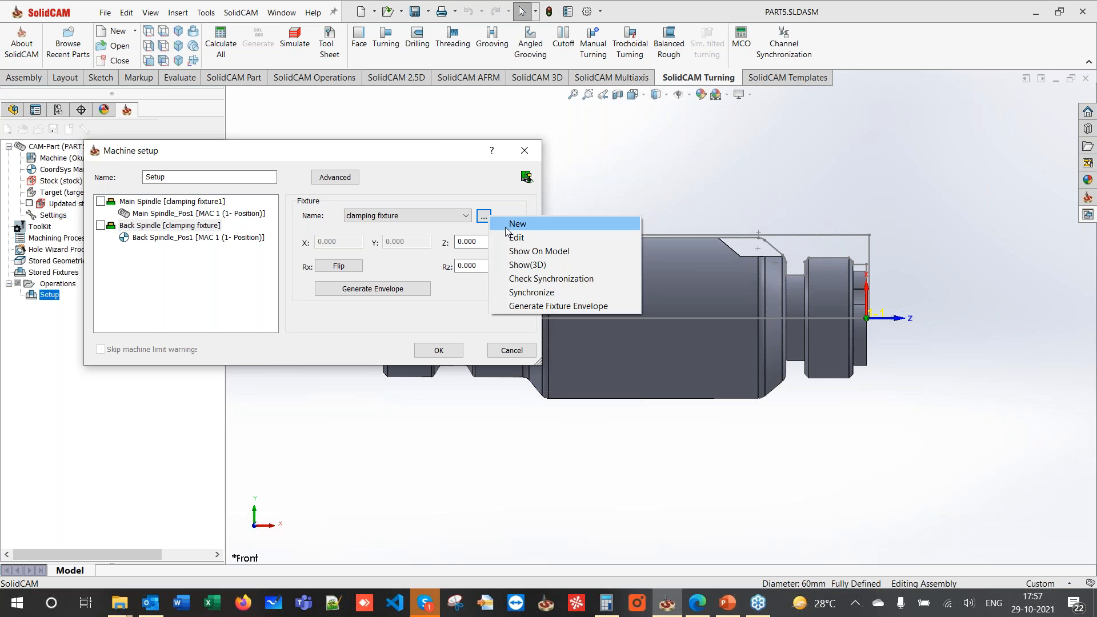
{"action": "key", "text": "Escape"}
{"action": "key", "text": "Escape"}
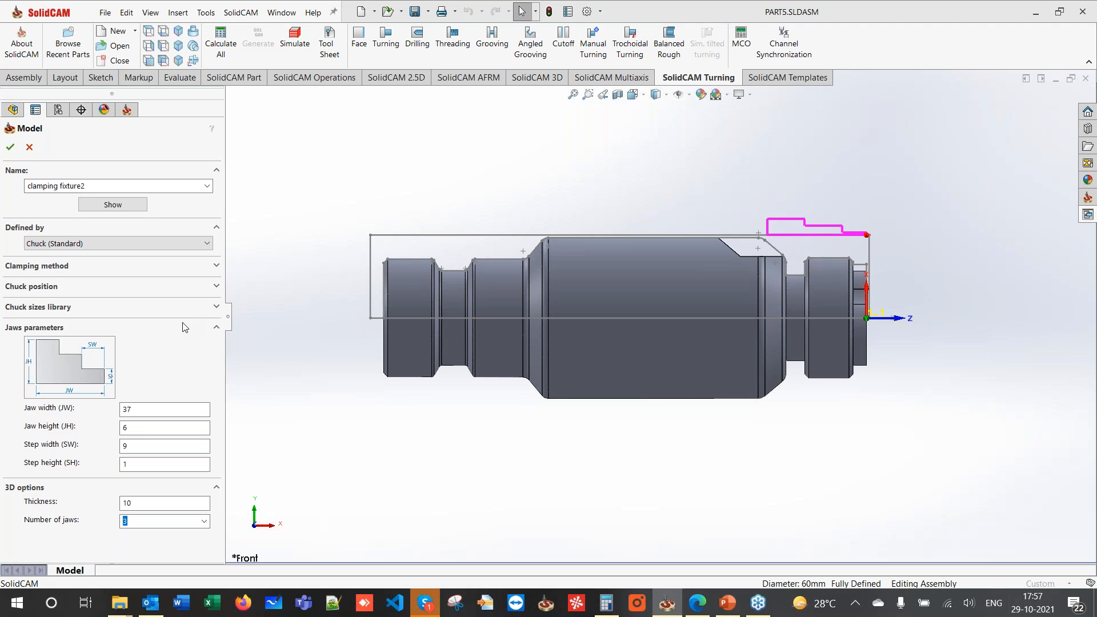
{"action": "type", "text": "6060"}
{"action": "left_click", "coordinate": [147, 452]}
{"action": "type", "text": "20"}
{"action": "key", "text": "Tab"}
{"action": "type", "text": "20"}
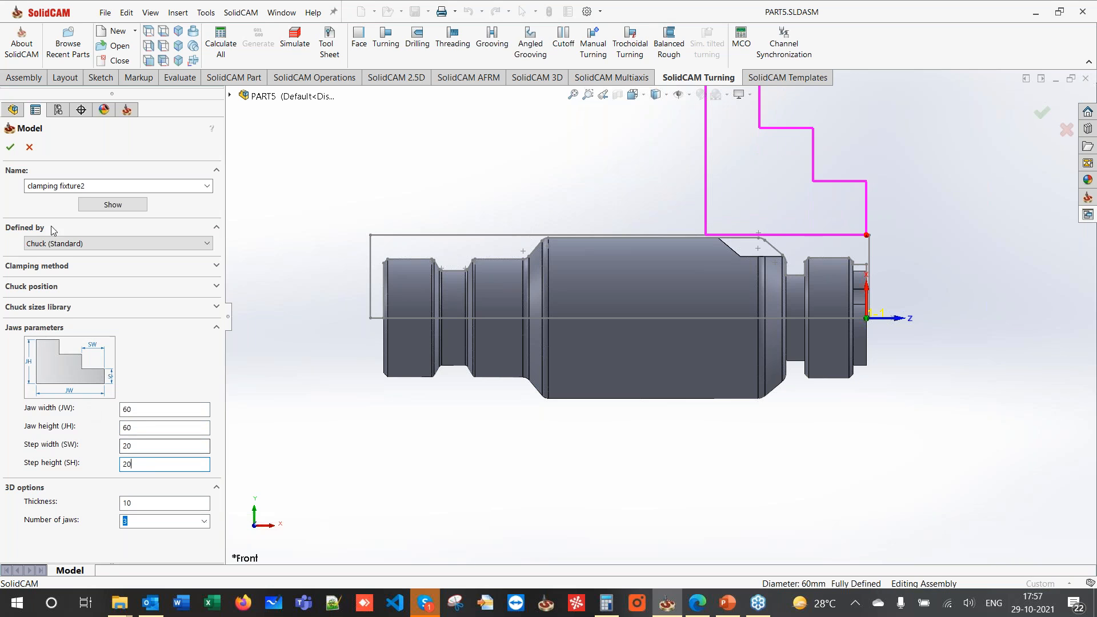
{"action": "left_click", "coordinate": [10, 147]}
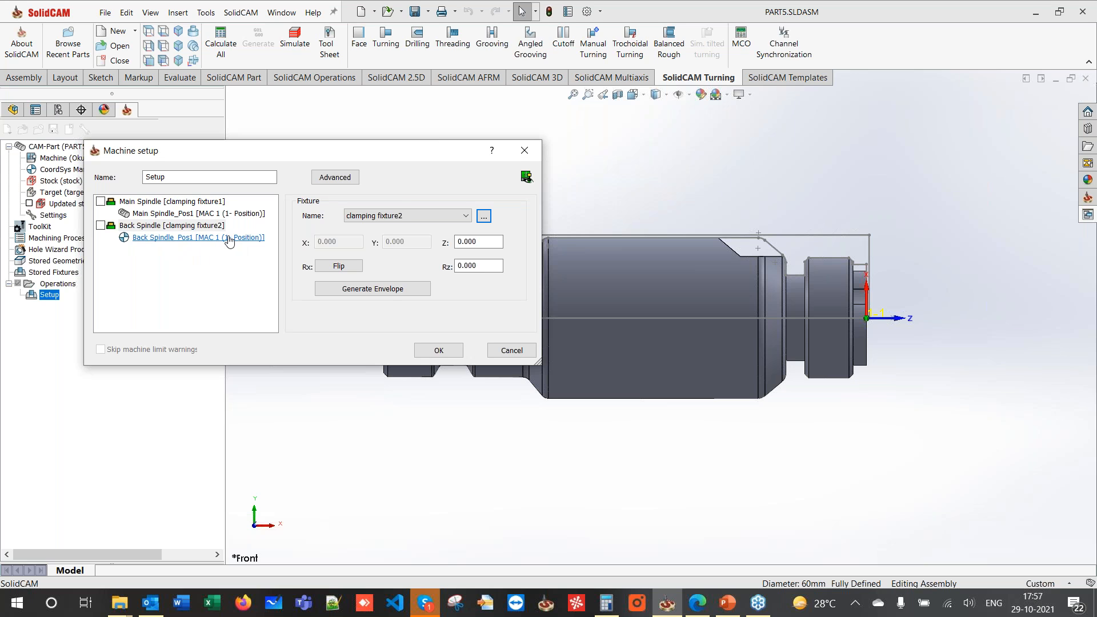
- Home Back Spindle_Pos1 to MAC 2 and open the Machine Preview
{"action": "left_click", "coordinate": [206, 241]}
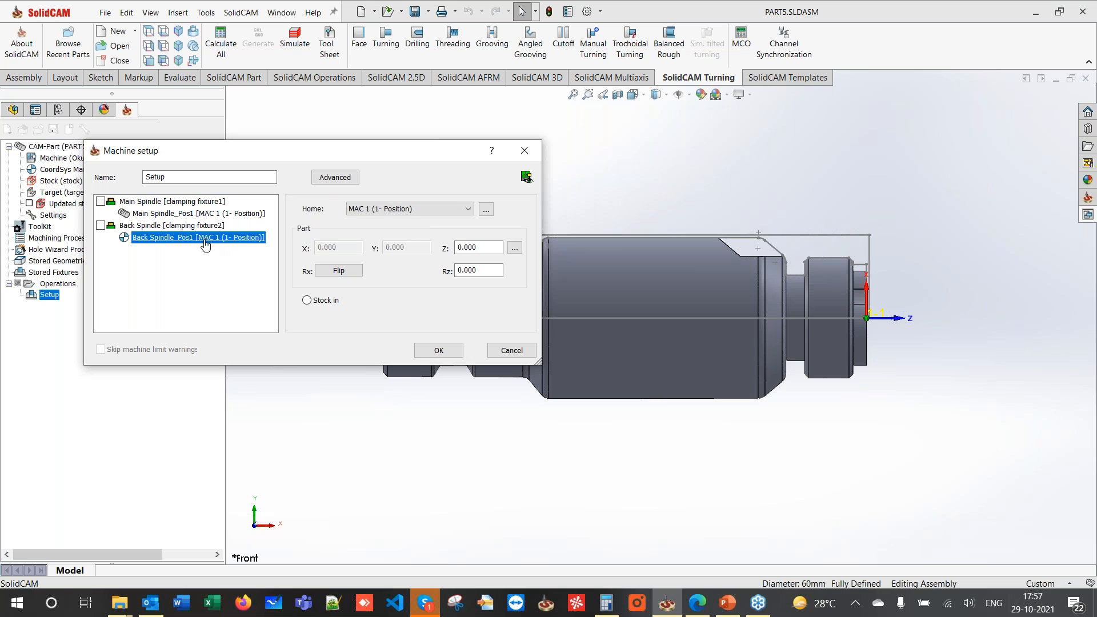
{"action": "left_click", "coordinate": [379, 209]}
{"action": "left_click", "coordinate": [378, 229]}
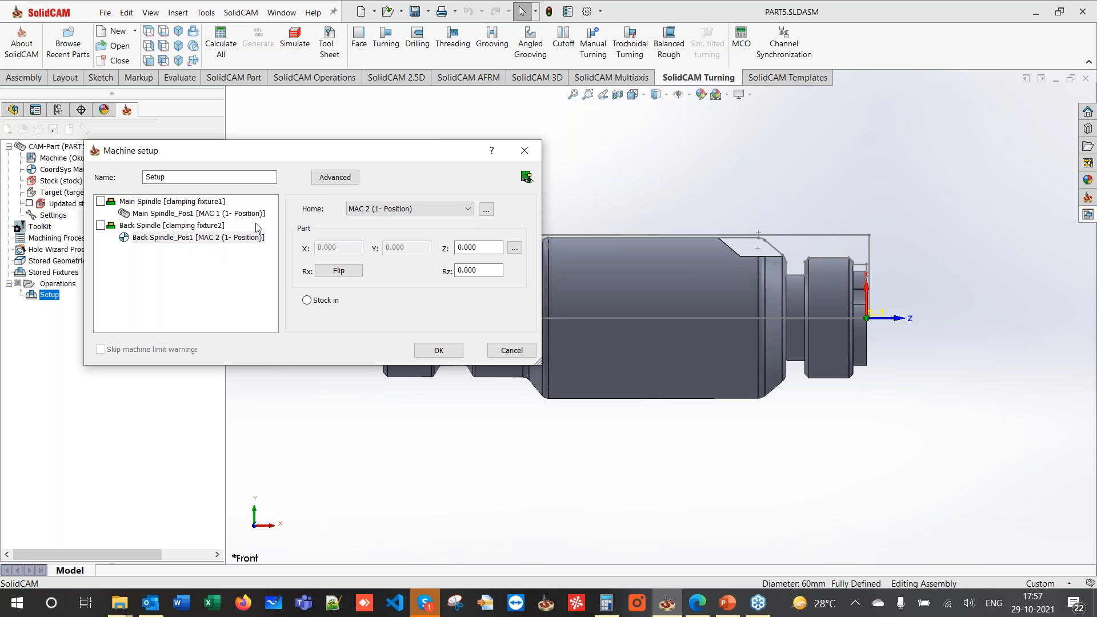
{"action": "left_click_drag", "start_coordinate": [200, 153], "coordinate": [173, 93]}
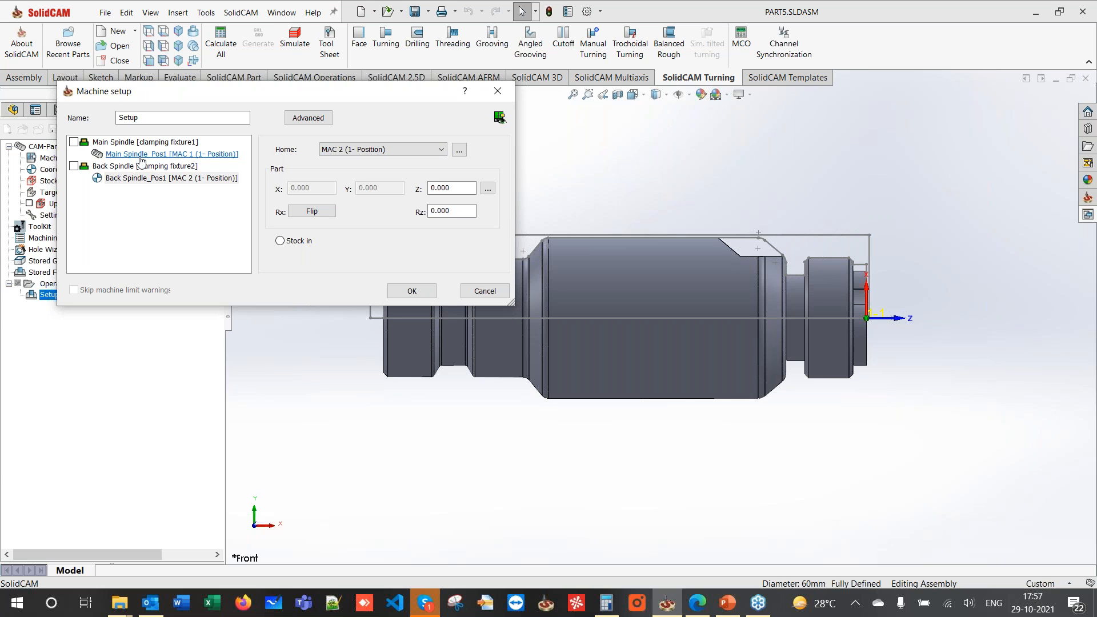
{"action": "left_click", "coordinate": [143, 154]}
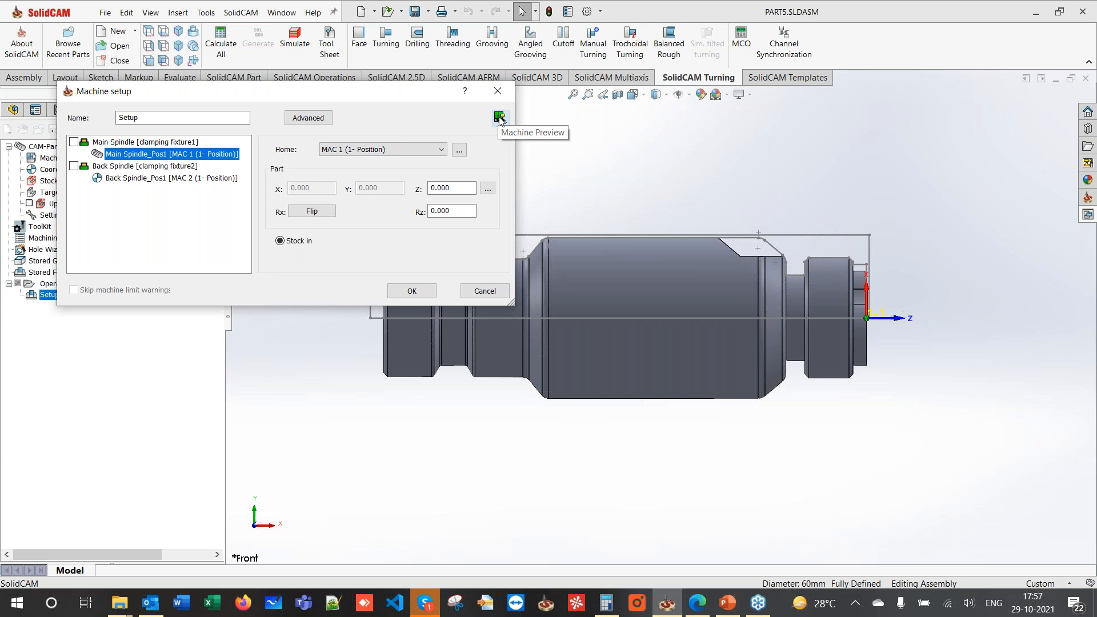
{"action": "left_click", "coordinate": [500, 118]}
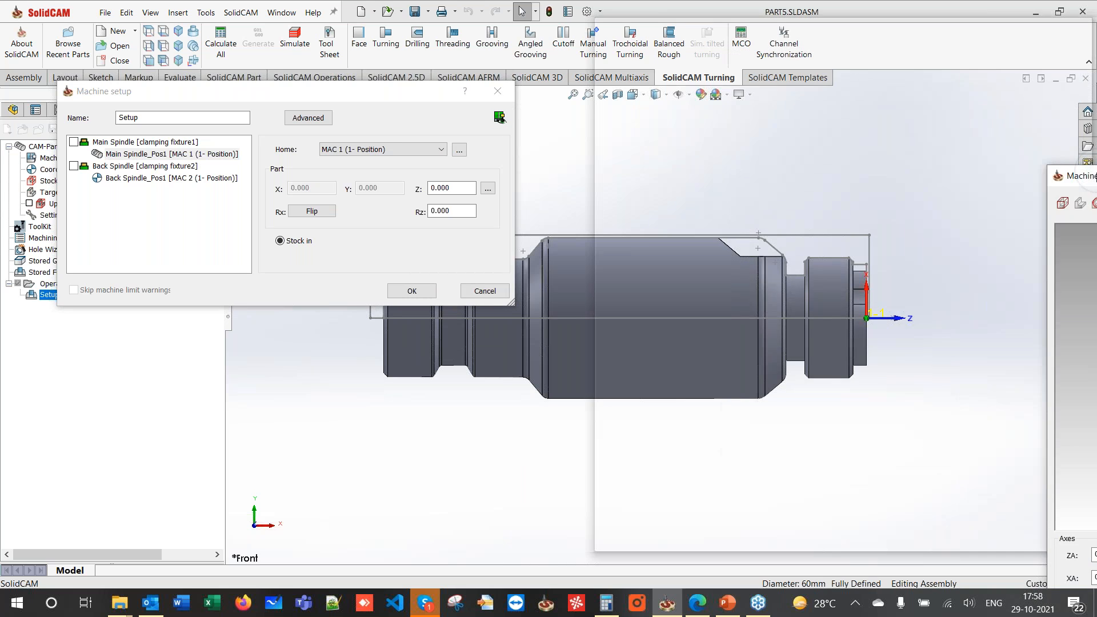
- Zoom in on the main spindle jaws in the Machine Preview, then bring up the course slides
{"action": "scroll", "coordinate": [722, 282], "scroll_direction": "up", "scroll_amount": 10}
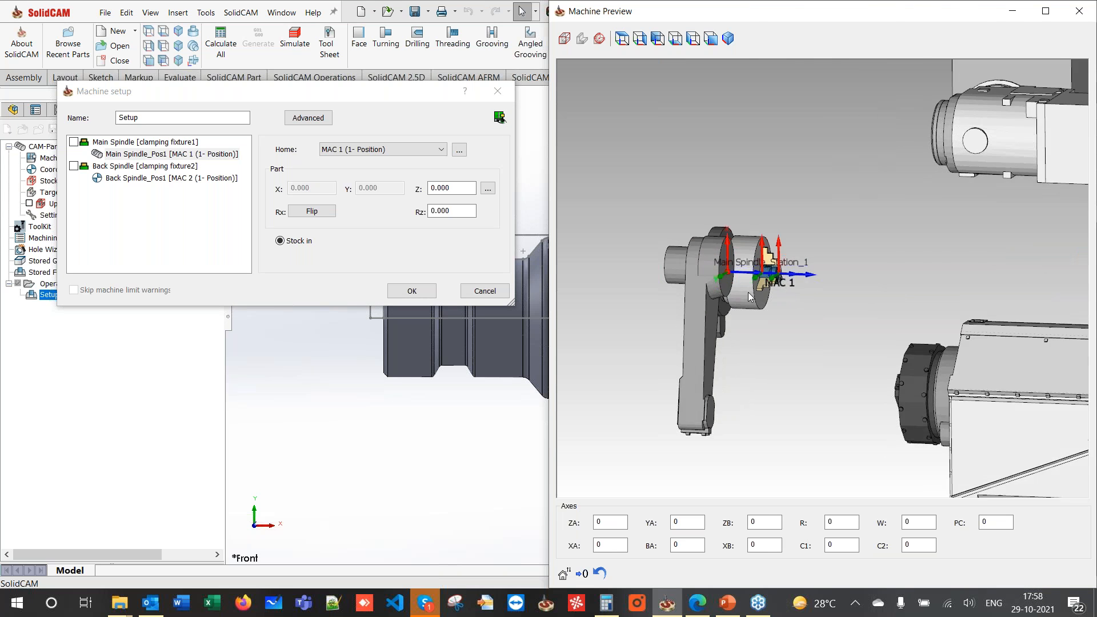
{"action": "scroll", "coordinate": [788, 280], "scroll_direction": "up", "scroll_amount": 10}
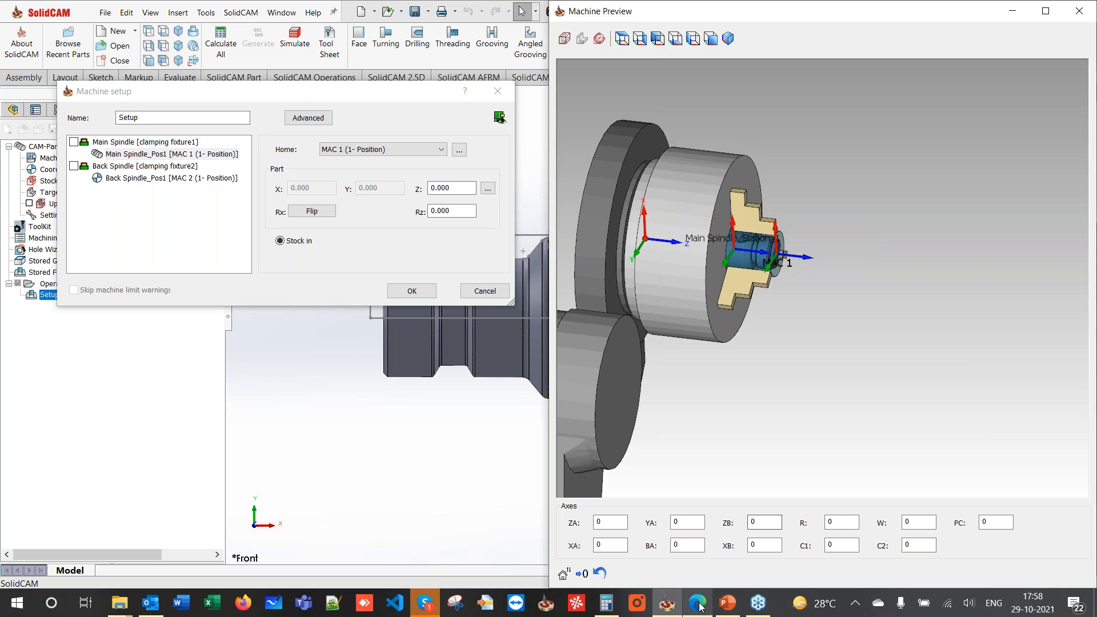
{"action": "left_click", "coordinate": [723, 602]}
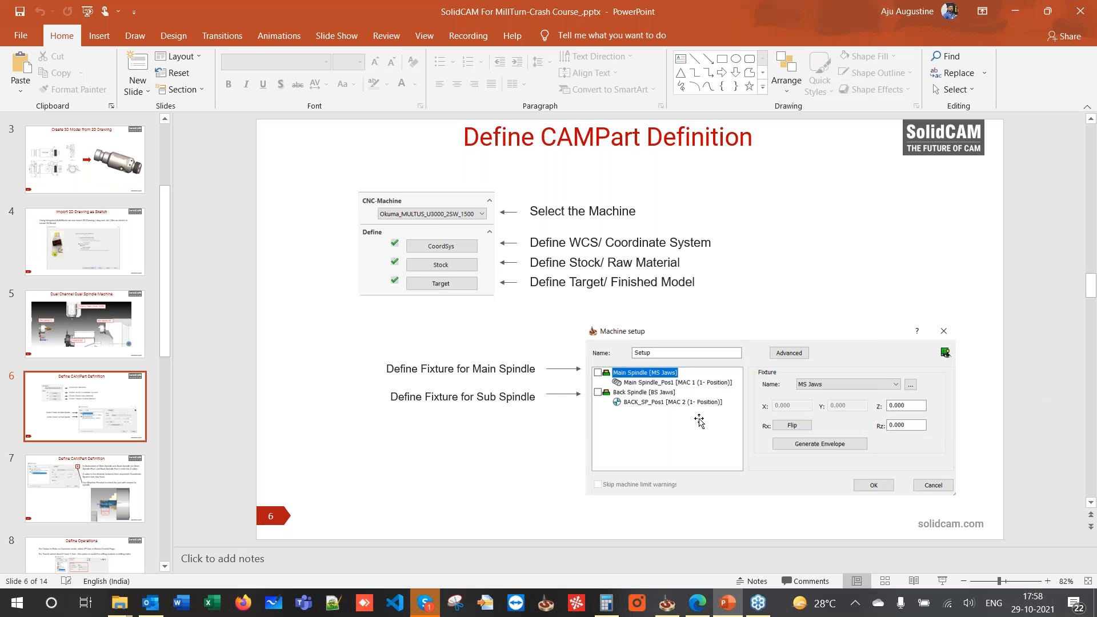
- Scroll the presentation from slide 6 toward slide 7
{"action": "scroll", "coordinate": [709, 429], "scroll_direction": "down", "scroll_amount": 1}
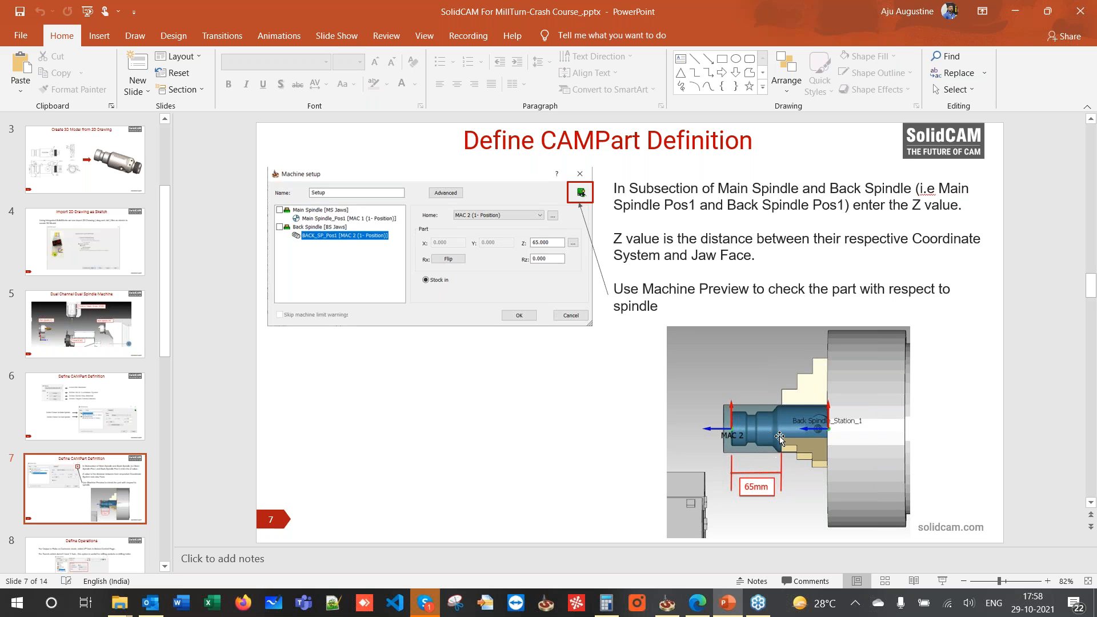
- Back in SolidCAM, set Main Spindle_Pos1's Z offset to 125 and check the clamped part in the preview
{"action": "left_click", "coordinate": [1012, 14]}
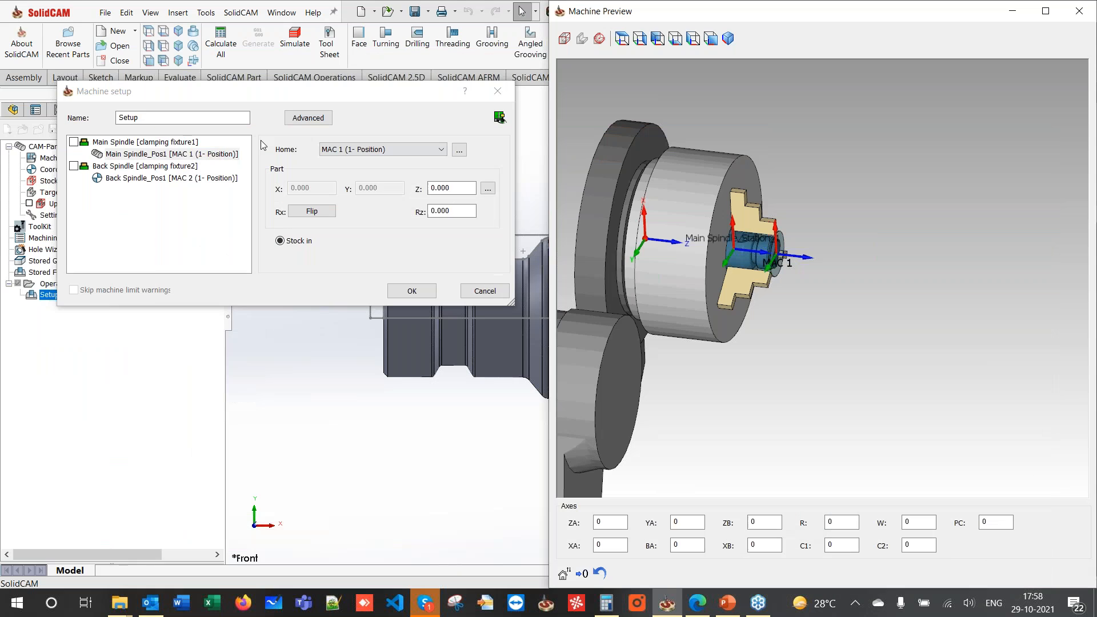
{"action": "left_click", "coordinate": [189, 153]}
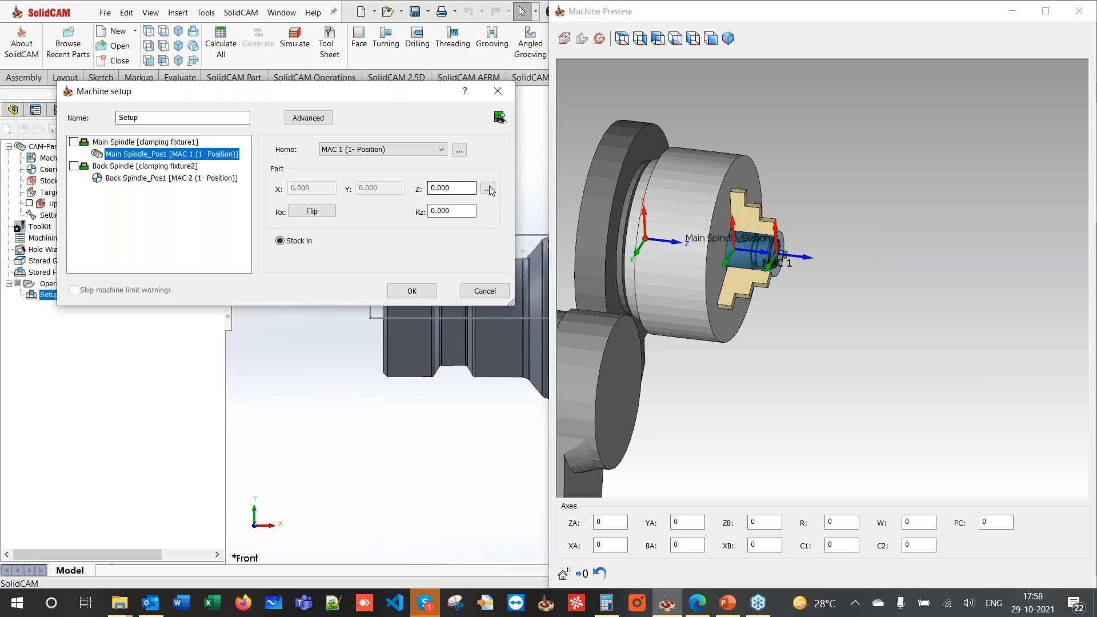
{"action": "double_click", "coordinate": [456, 189]}
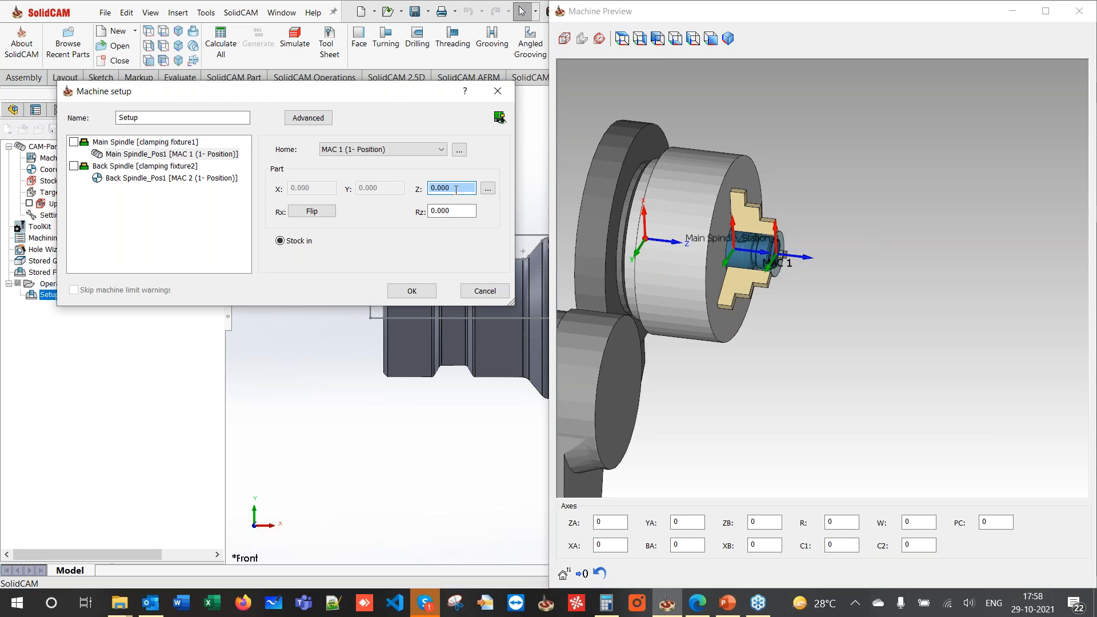
{"action": "type", "text": "3"}
{"action": "scroll", "coordinate": [456, 190], "scroll_direction": "up", "scroll_amount": 17}
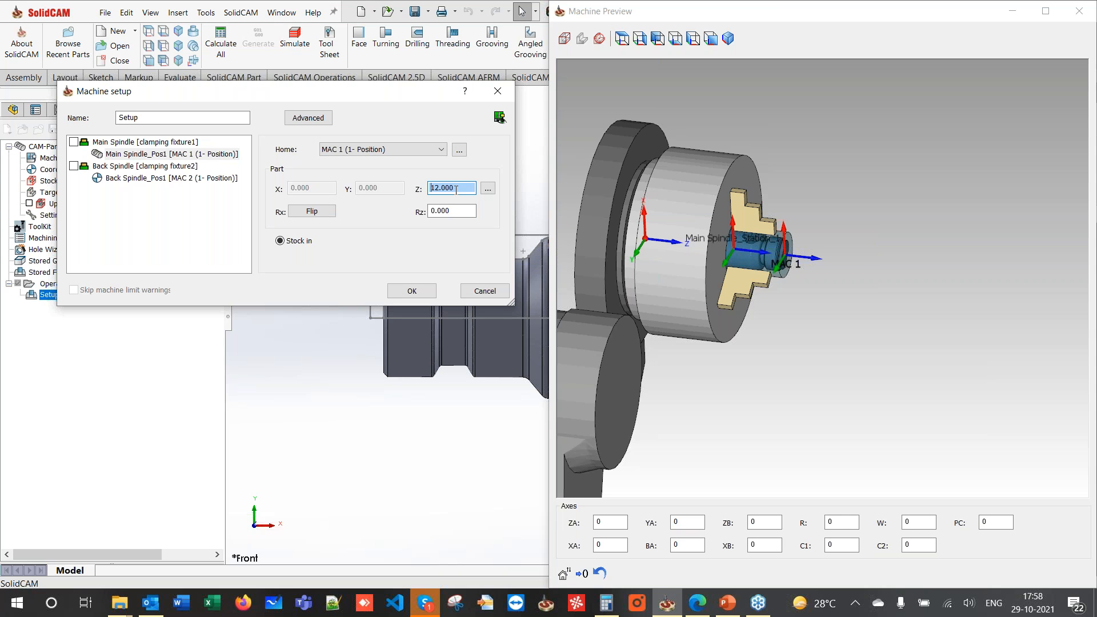
{"action": "type", "text": "1"}
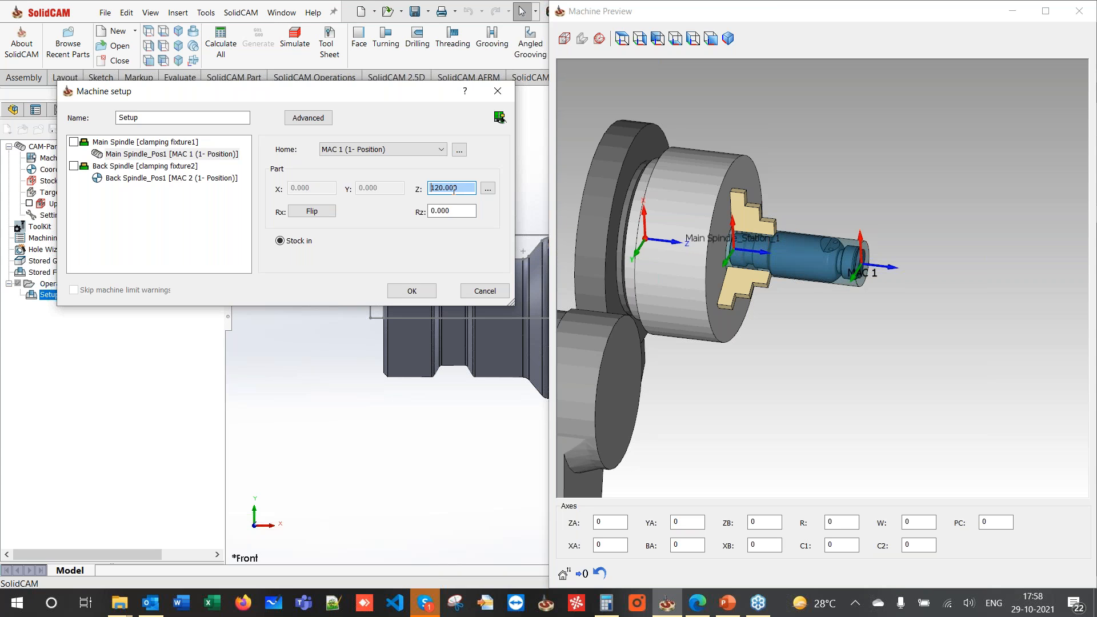
{"action": "scroll", "coordinate": [463, 191], "scroll_direction": "up", "scroll_amount": 4}
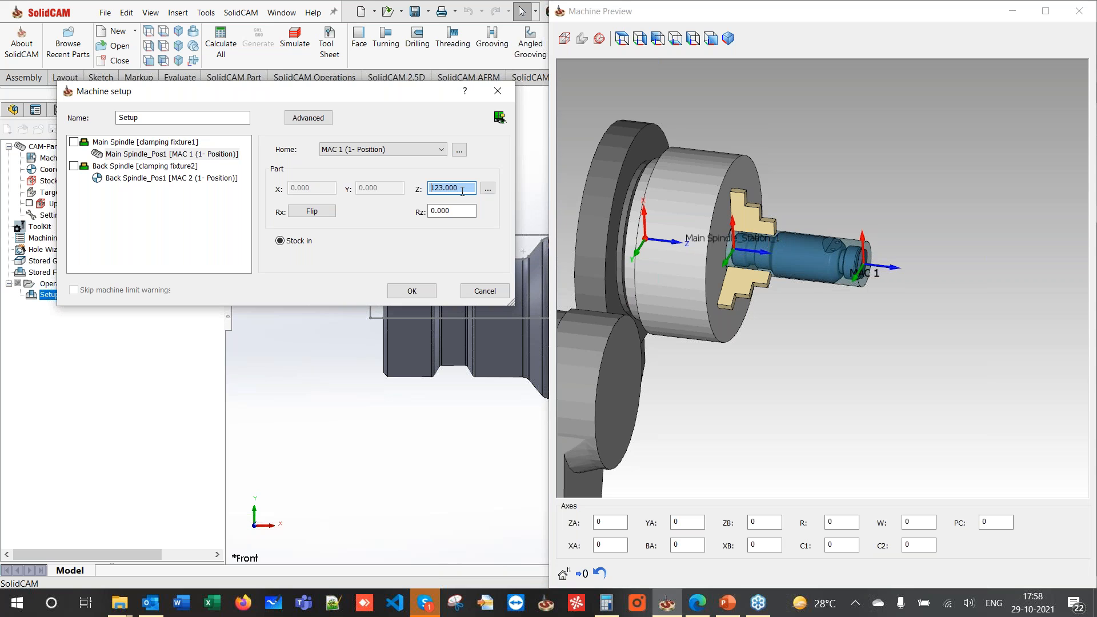
{"action": "scroll", "coordinate": [463, 191], "scroll_direction": "up", "scroll_amount": 1}
{"action": "left_click", "coordinate": [673, 217]}
{"action": "middle_click_drag", "start_coordinate": [675, 217], "coordinate": [702, 209]}
{"action": "scroll", "coordinate": [704, 212], "scroll_direction": "up", "scroll_amount": 5}
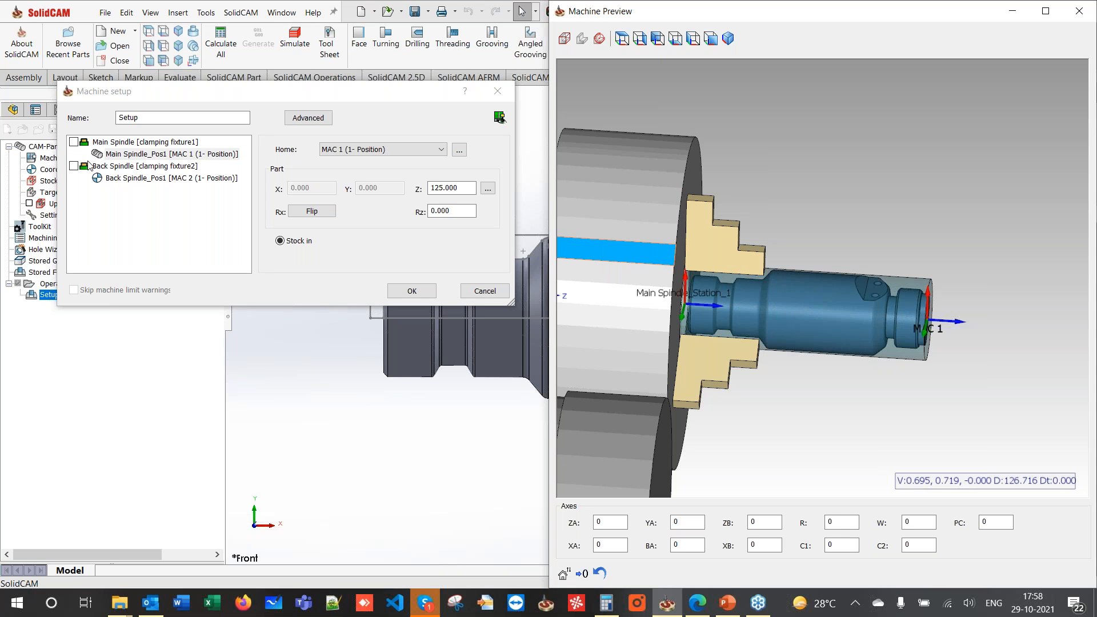
{"action": "left_click", "coordinate": [138, 179]}
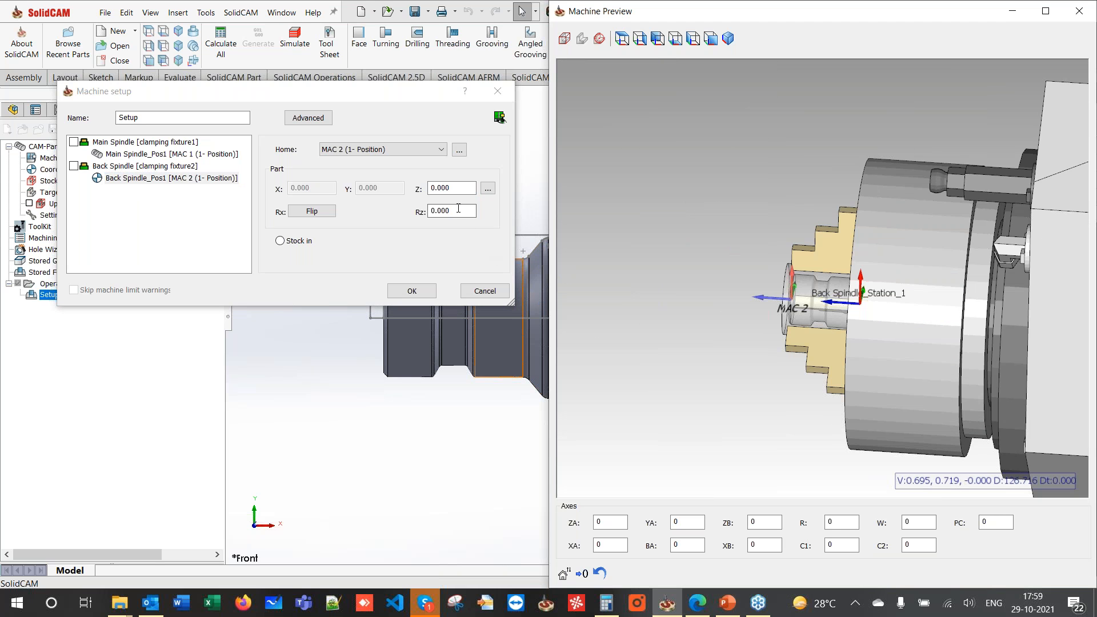
- Give Back Spindle_Pos1 a Z offset of 65, check it in the machine preview, and accept the setup
{"action": "double_click", "coordinate": [451, 189]}
{"action": "scroll", "coordinate": [450, 189], "scroll_direction": "up", "scroll_amount": 13}
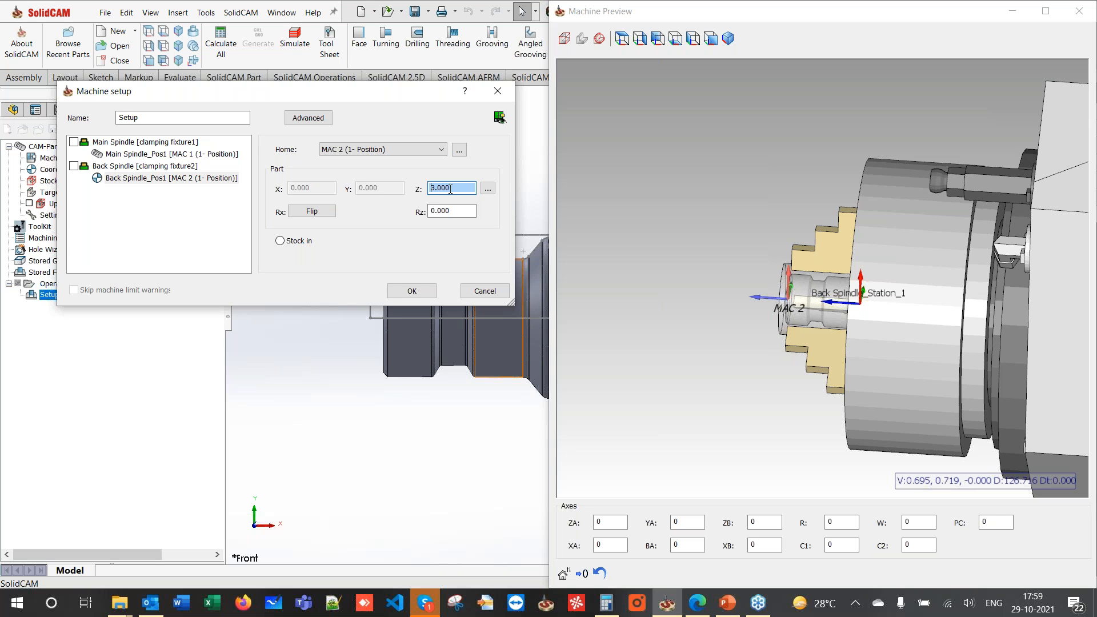
{"action": "left_click_drag", "start_coordinate": [454, 188], "coordinate": [422, 188]}
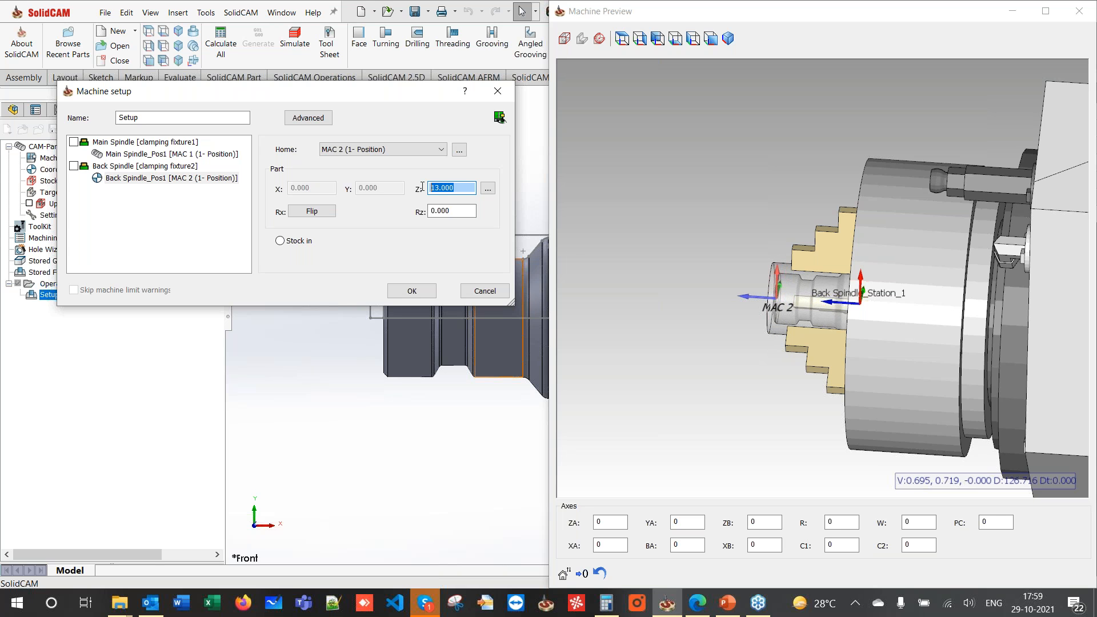
{"action": "type", "text": "65"}
{"action": "key", "text": "Tab"}
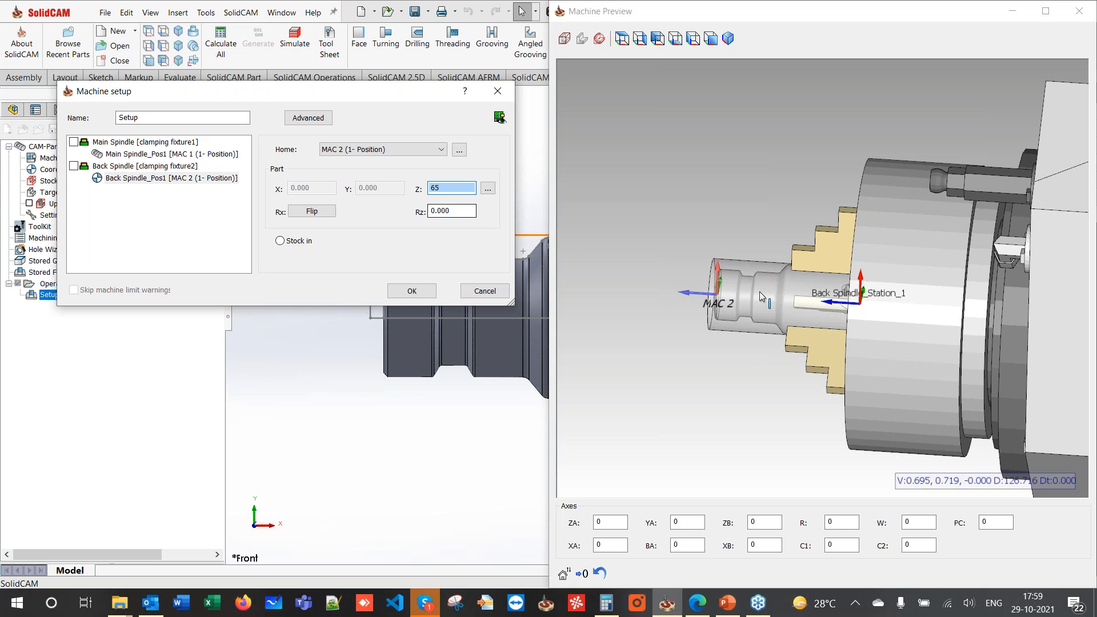
{"action": "left_click", "coordinate": [734, 245]}
{"action": "mouse_move", "coordinate": [732, 240]}
{"action": "middle_mouse_down"}
{"action": "mouse_move", "coordinate": [754, 224]}
{"action": "mouse_move", "coordinate": [766, 239]}
{"action": "mouse_move", "coordinate": [732, 248]}
{"action": "middle_mouse_up"}
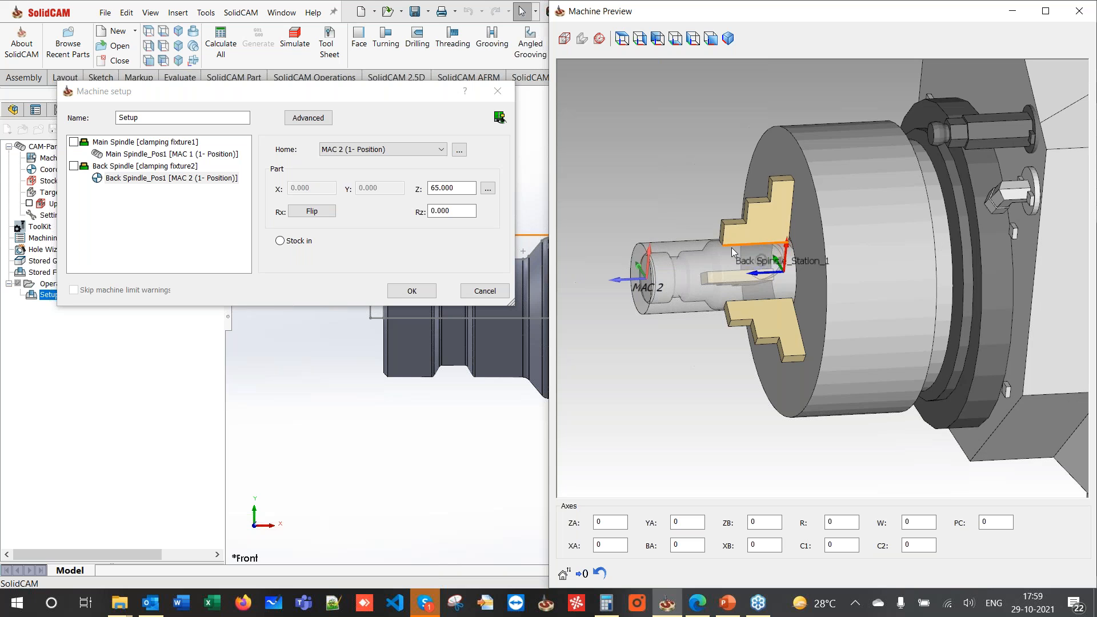
{"action": "left_click", "coordinate": [428, 292]}
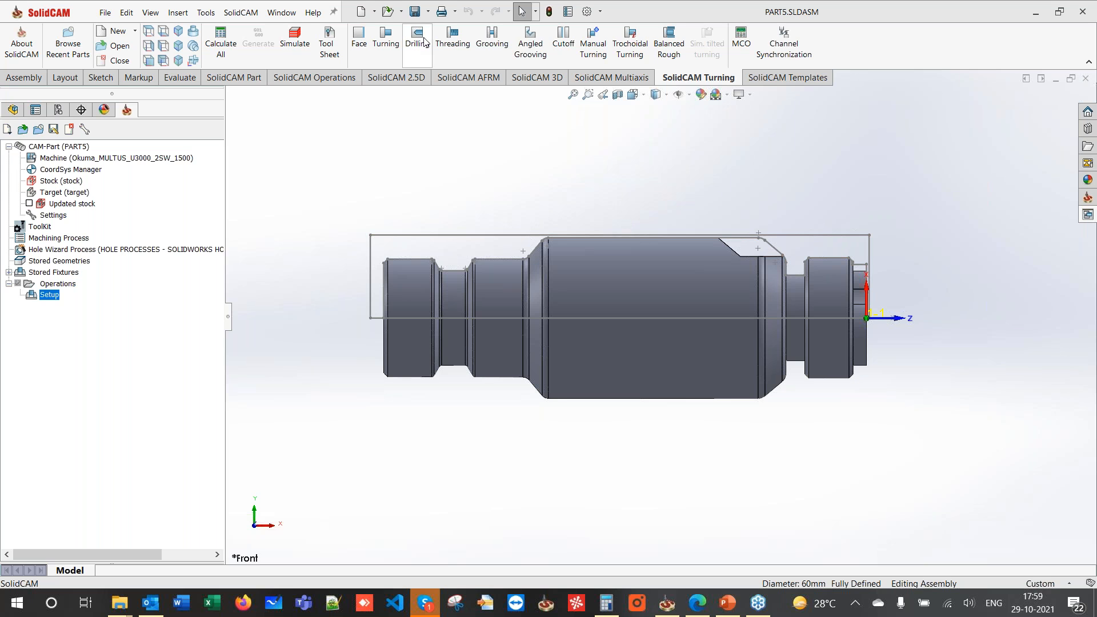
- Start a new face turning operation, then discard an initial empty geometry
{"action": "left_click", "coordinate": [362, 55]}
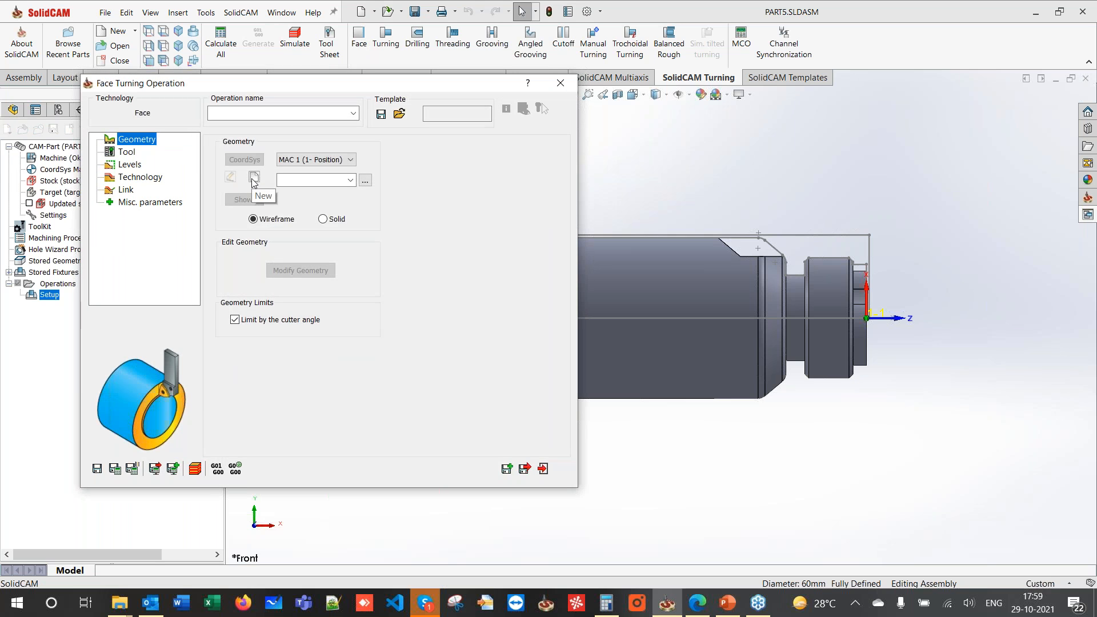
{"action": "left_click", "coordinate": [254, 179]}
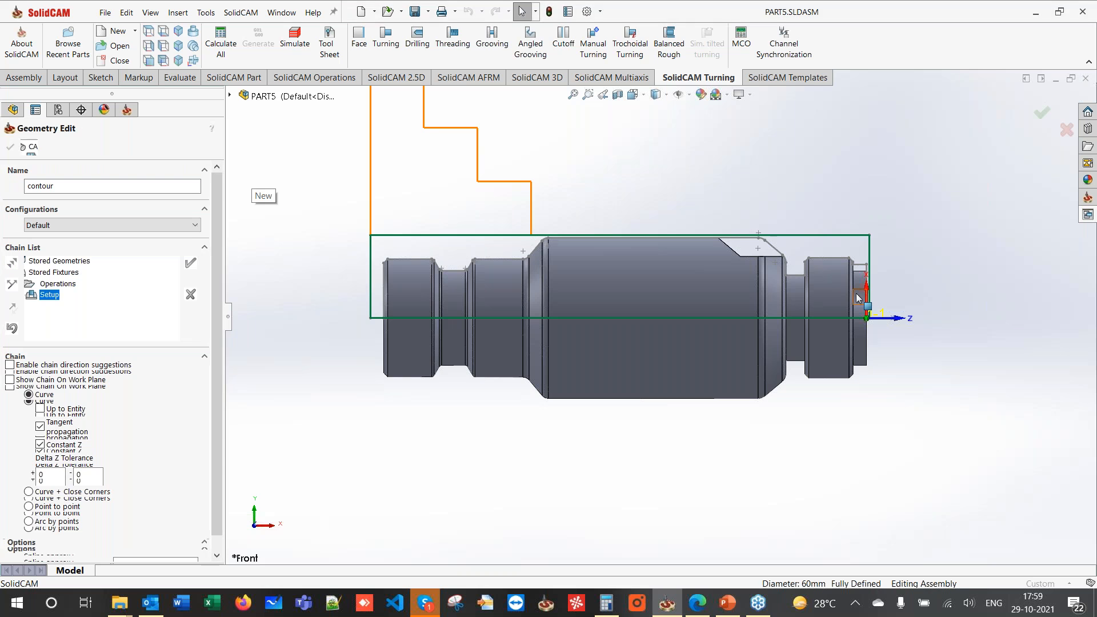
{"action": "scroll", "coordinate": [846, 269], "scroll_direction": "down", "scroll_amount": 4}
{"action": "middle_click_drag", "start_coordinate": [832, 259], "coordinate": [800, 292]}
{"action": "scroll", "coordinate": [589, 320], "scroll_direction": "up", "scroll_amount": 4}
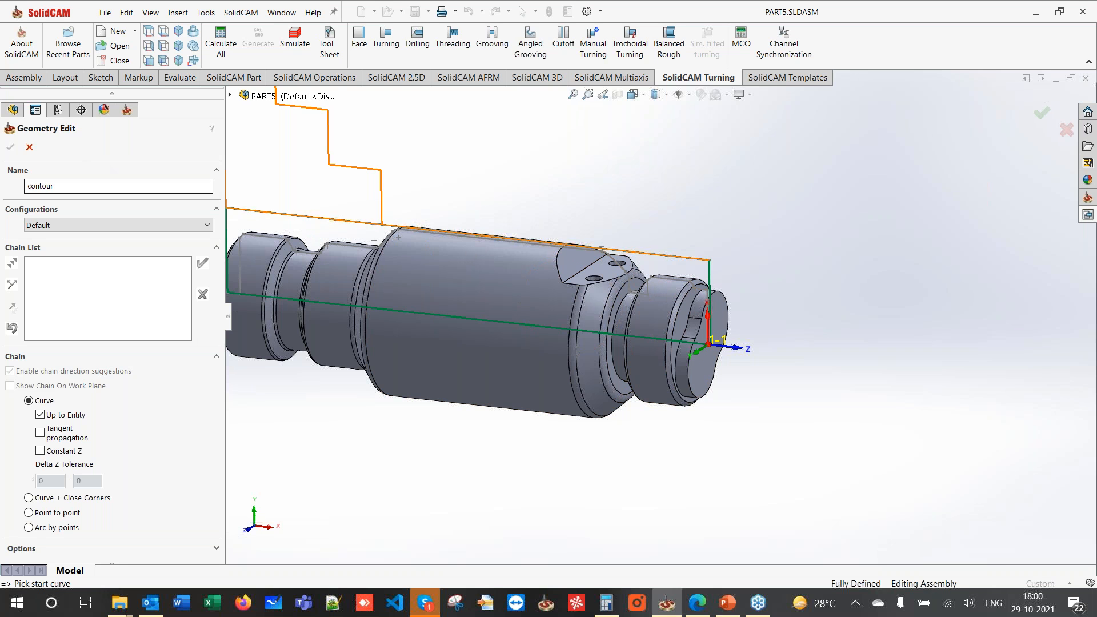
{"action": "left_click", "coordinate": [29, 148]}
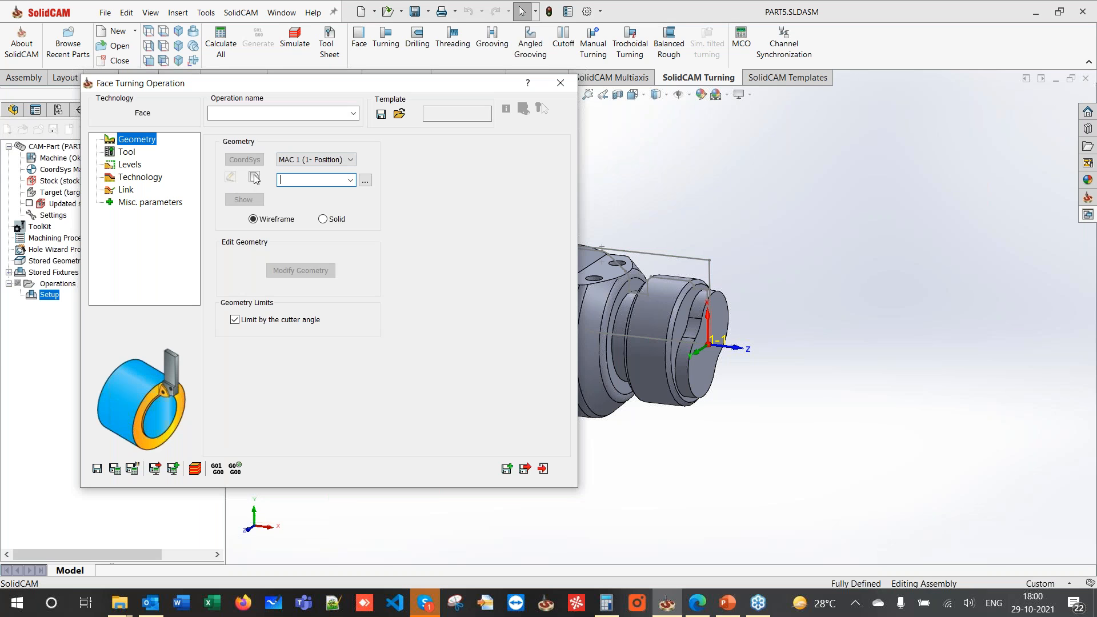
- Define geometry 'contour' as one chain from the right-end vertical edge to the target vertex
{"action": "left_click", "coordinate": [254, 177]}
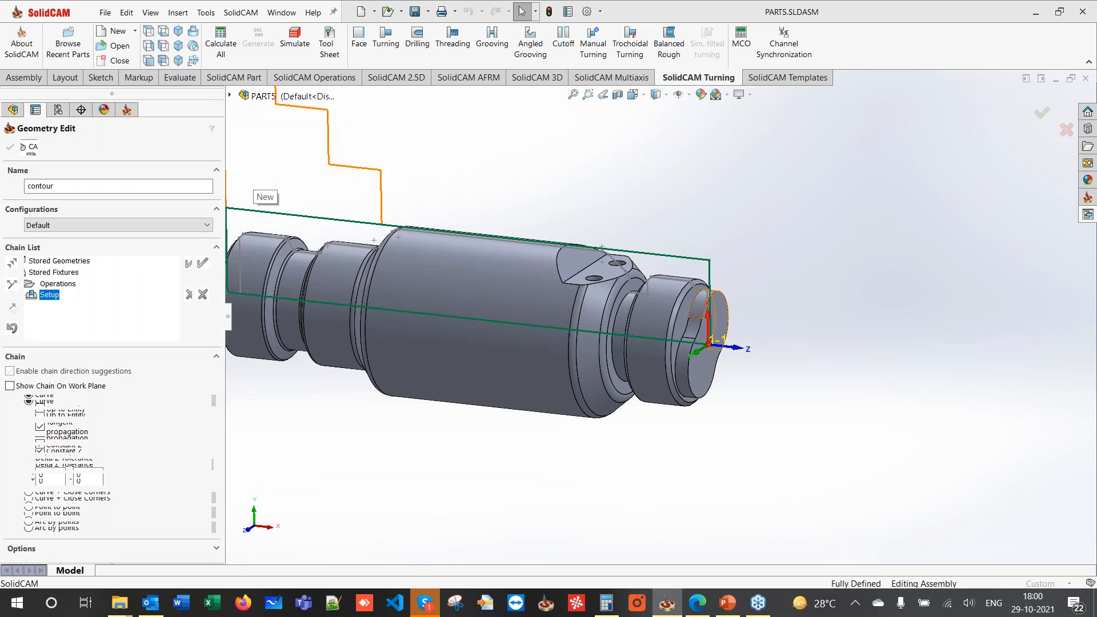
{"action": "scroll", "coordinate": [706, 304], "scroll_direction": "down", "scroll_amount": 6}
{"action": "left_click", "coordinate": [711, 286]}
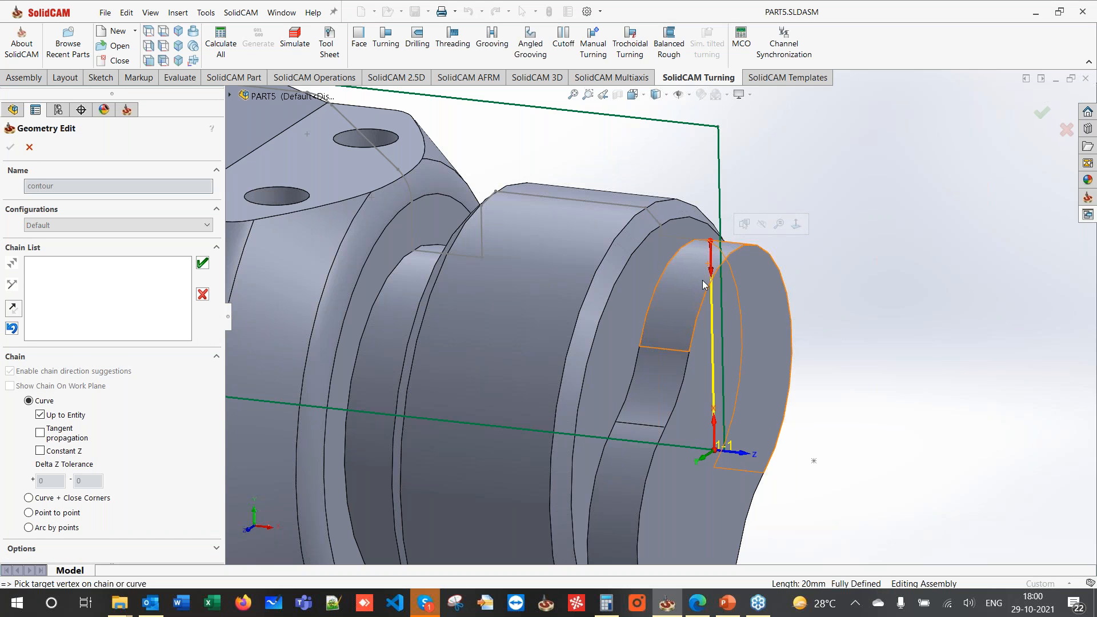
{"action": "scroll", "coordinate": [652, 295], "scroll_direction": "up", "scroll_amount": 5}
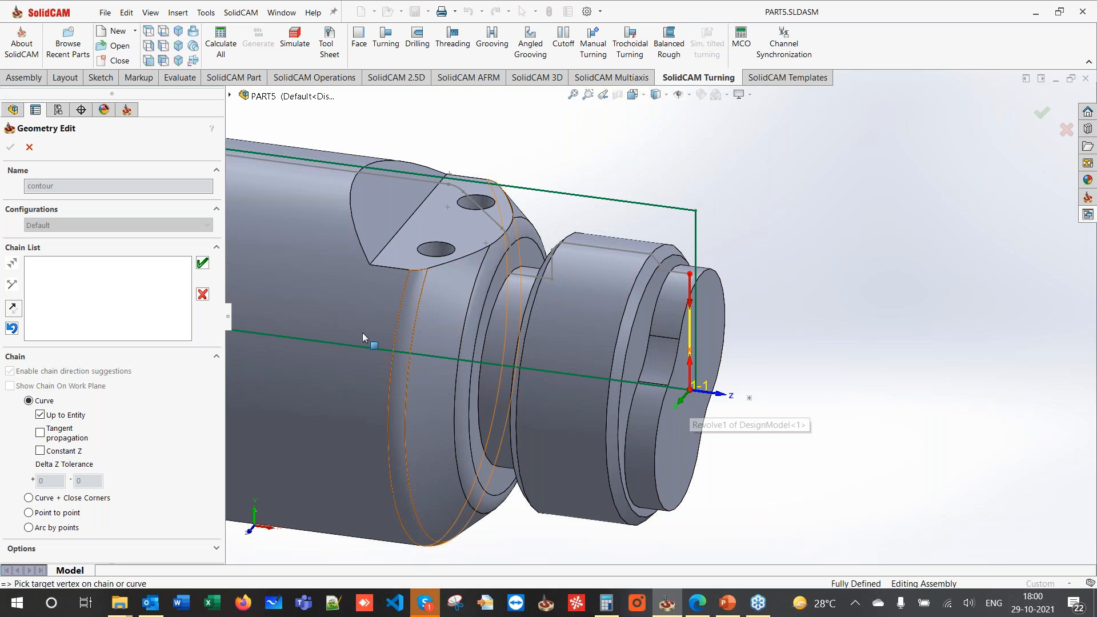
{"action": "left_click", "coordinate": [202, 263]}
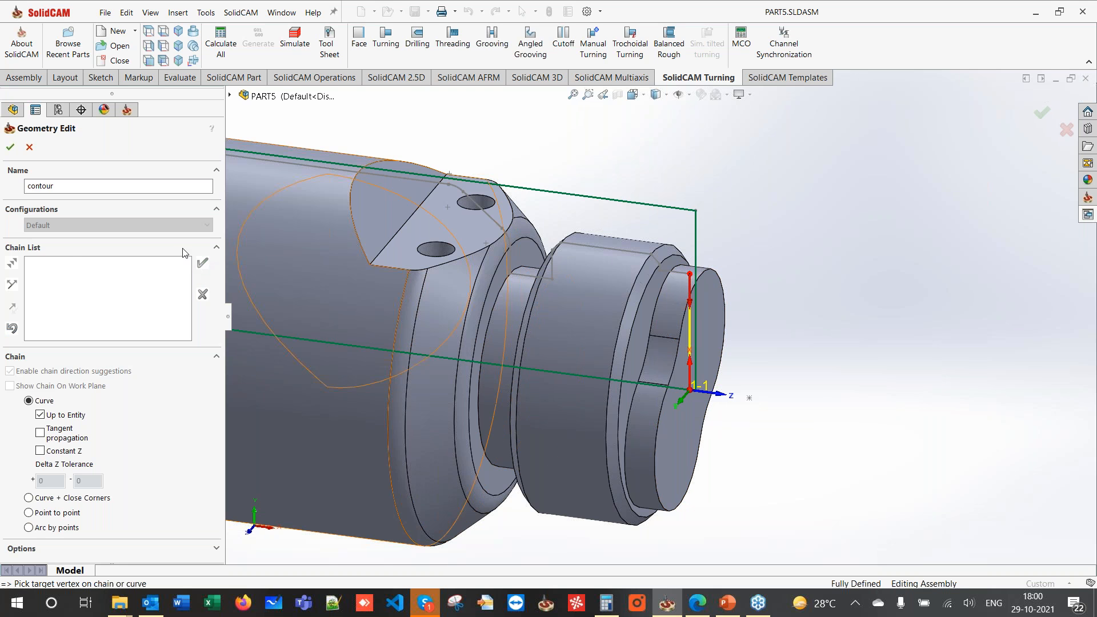
{"action": "left_click", "coordinate": [11, 147]}
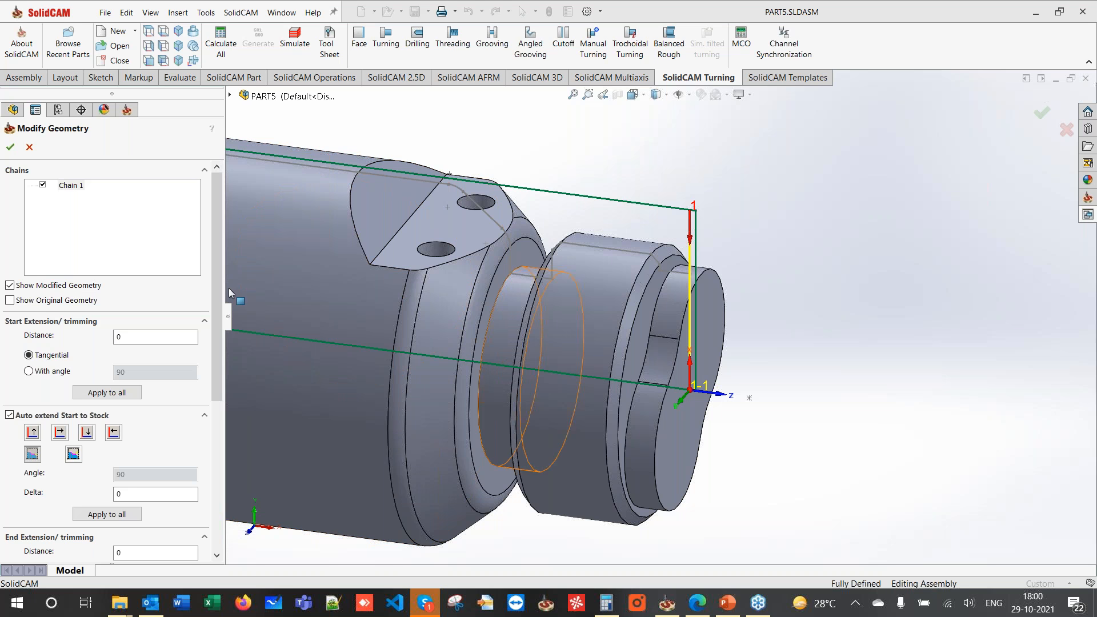
- Make the contour chain end auto-extend to stock, then show FT_contour's tool settings
{"action": "scroll", "coordinate": [461, 320], "scroll_direction": "up", "scroll_amount": 2}
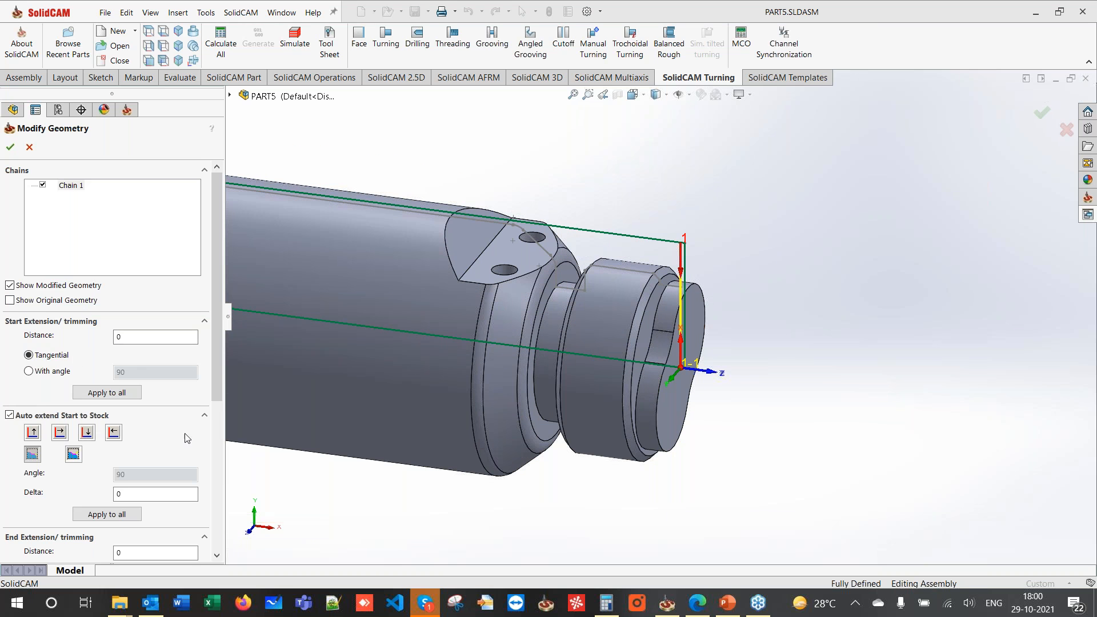
{"action": "left_click_drag", "start_coordinate": [217, 367], "coordinate": [213, 483]}
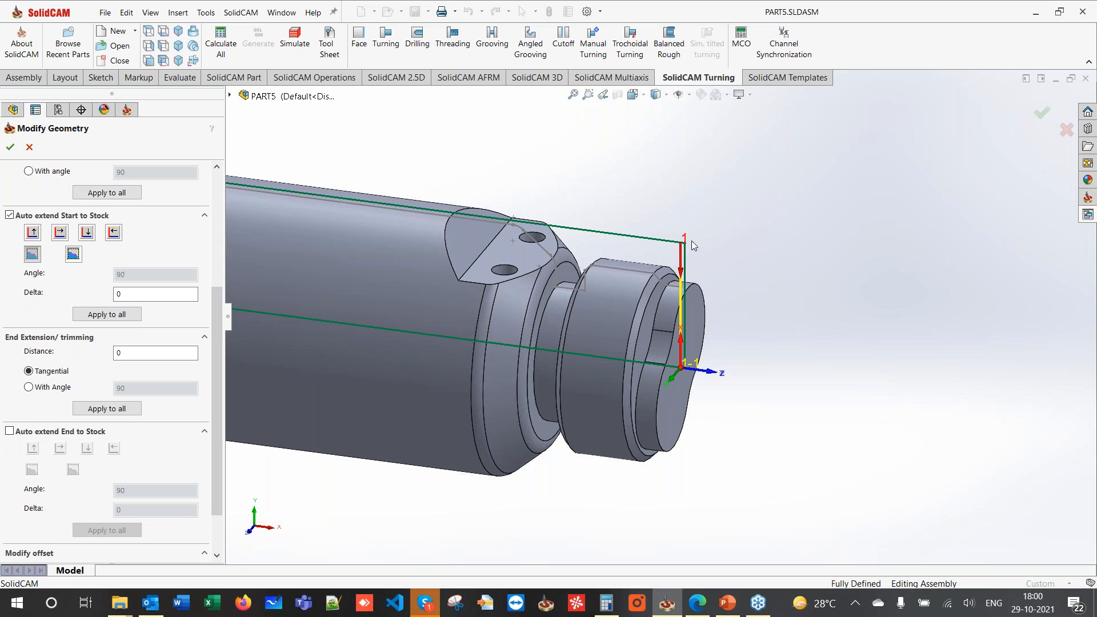
{"action": "left_click", "coordinate": [10, 432]}
{"action": "left_click", "coordinate": [10, 148]}
{"action": "left_click", "coordinate": [127, 152]}
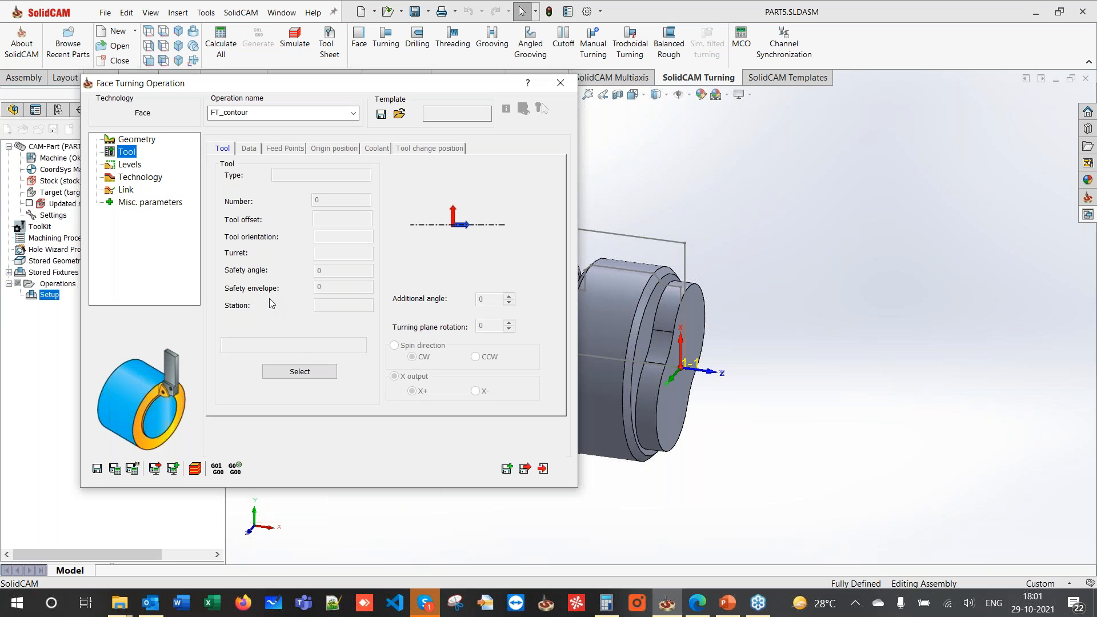
- Open the PART5 ToolKit tool library from Select, then minimize it
{"action": "left_click", "coordinate": [293, 371]}
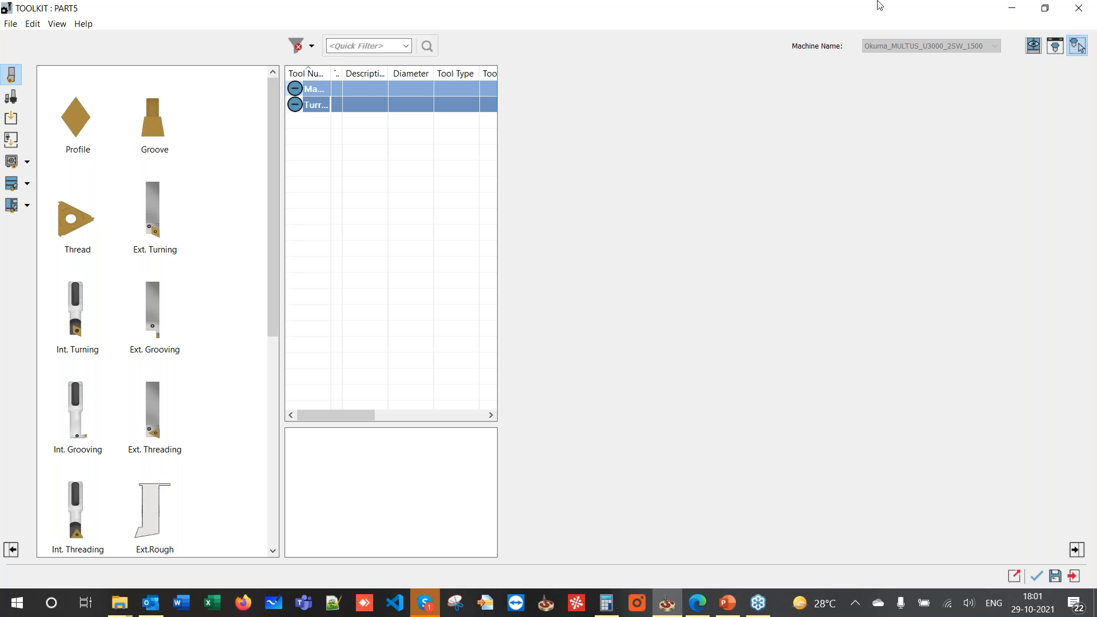
{"action": "left_click", "coordinate": [1034, 46]}
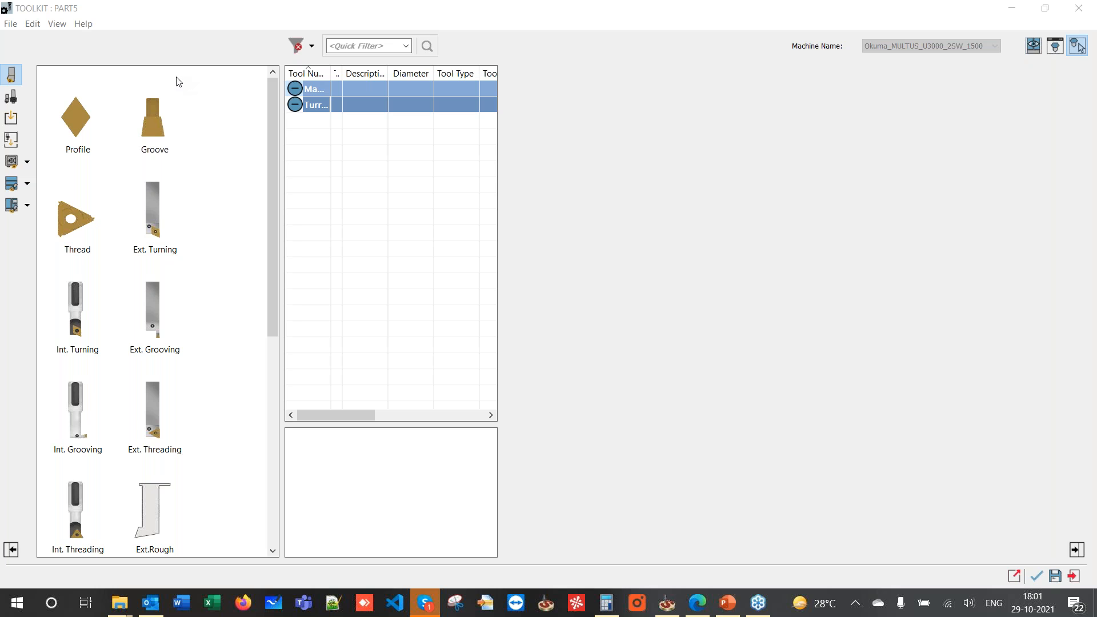
{"action": "left_click", "coordinate": [1010, 7]}
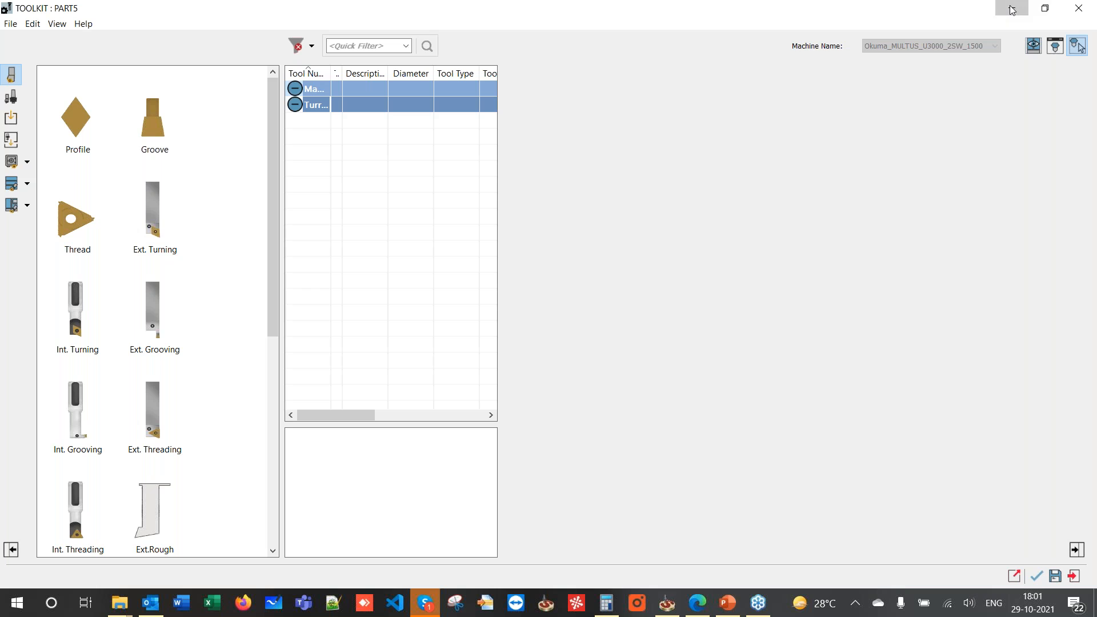
{"action": "left_click", "coordinate": [105, 12]}
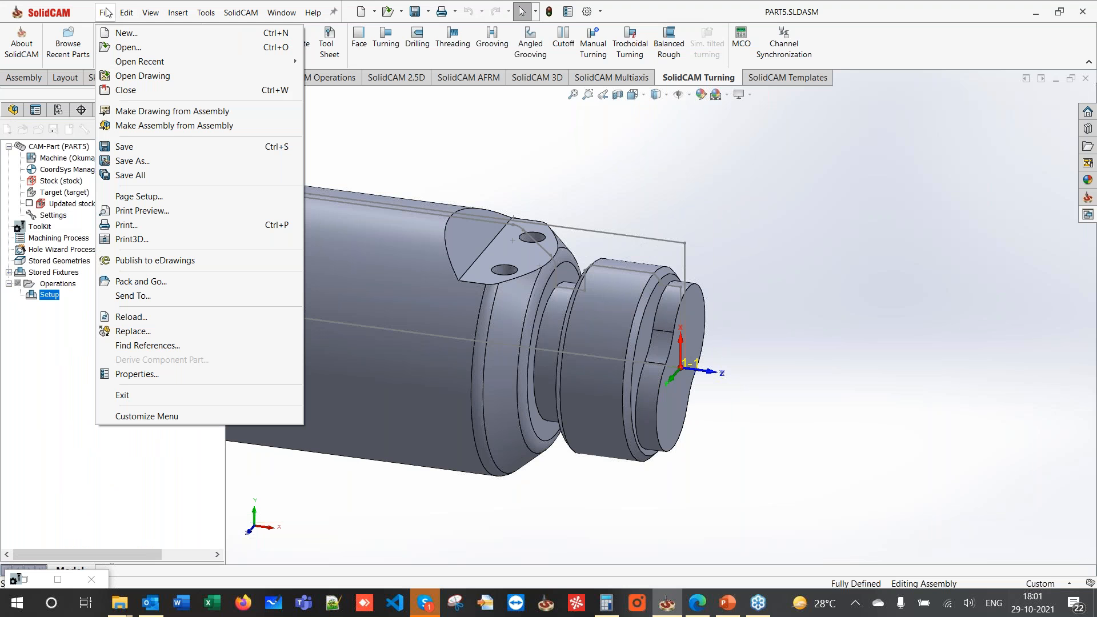
- Open the C6-PCMNN-00115-12HP tool holder STP file from the Webinar folder
{"action": "left_click", "coordinate": [119, 48]}
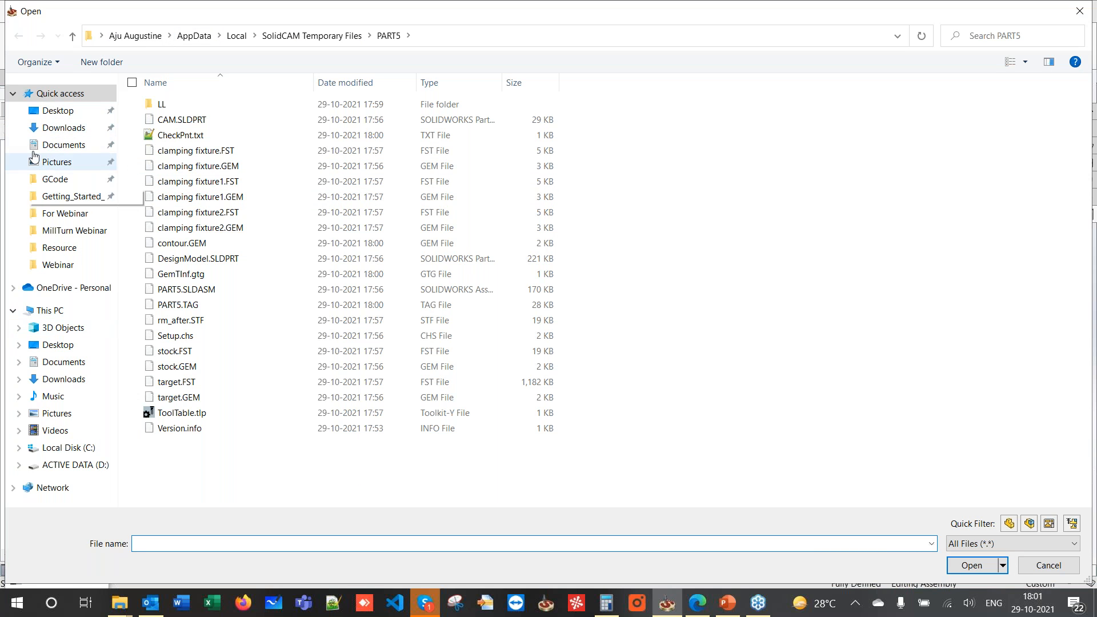
{"action": "left_click", "coordinate": [58, 268]}
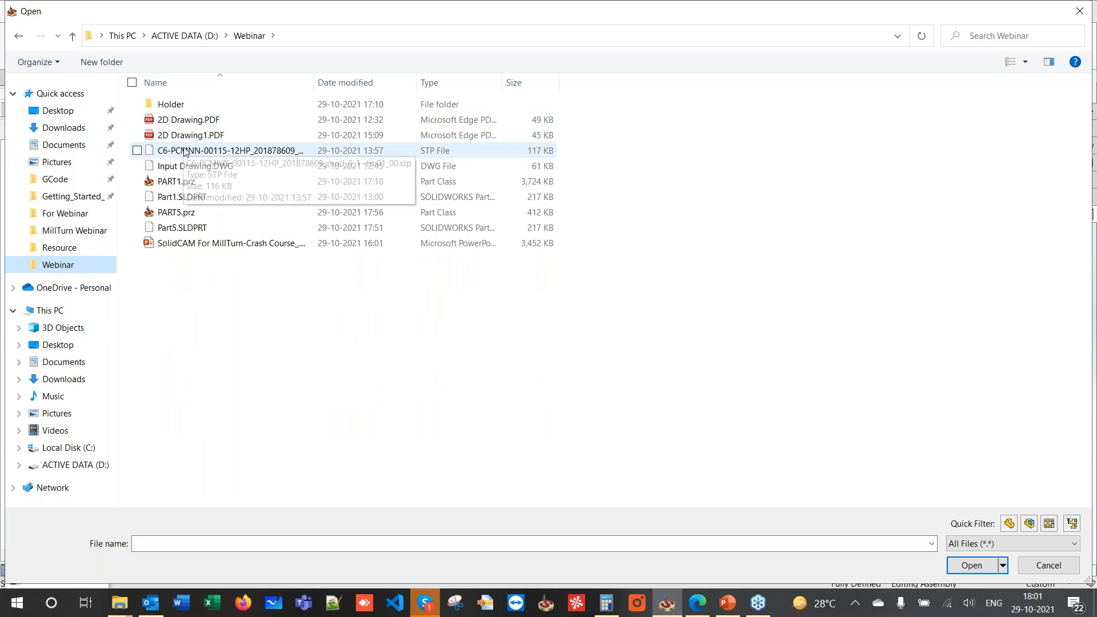
{"action": "left_click", "coordinate": [184, 153]}
{"action": "double_click", "coordinate": [183, 153]}
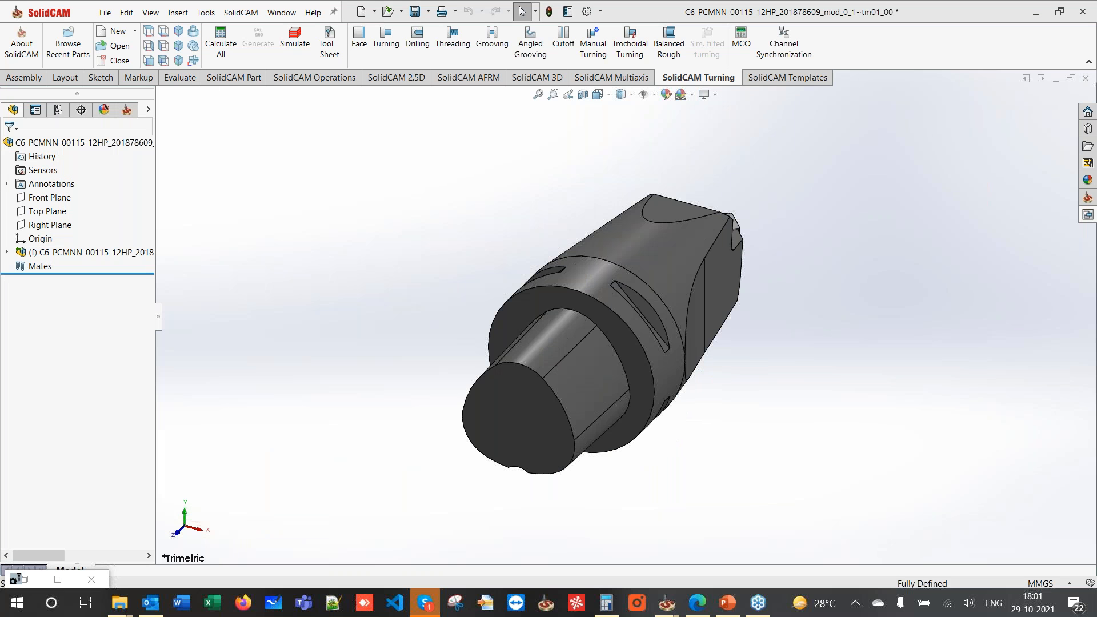
{"action": "middle_click_drag", "start_coordinate": [402, 244], "coordinate": [543, 285]}
- Expand the holder subassembly and hide the IsoTurningInsert component
{"action": "left_click", "coordinate": [8, 253]}
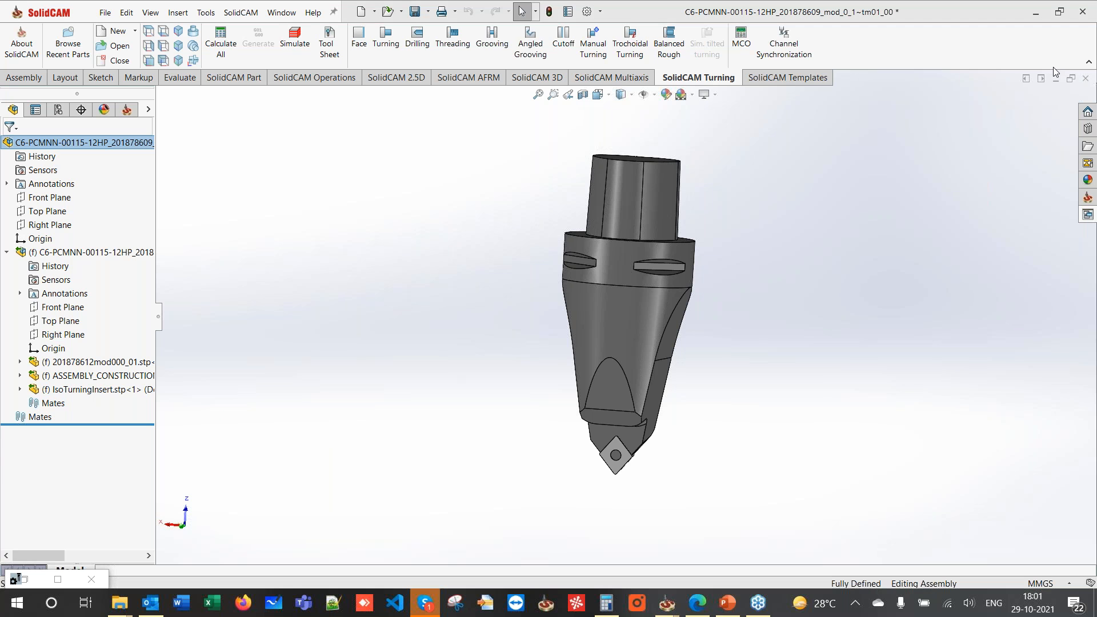
{"action": "left_click", "coordinate": [57, 392]}
{"action": "left_click", "coordinate": [90, 366]}
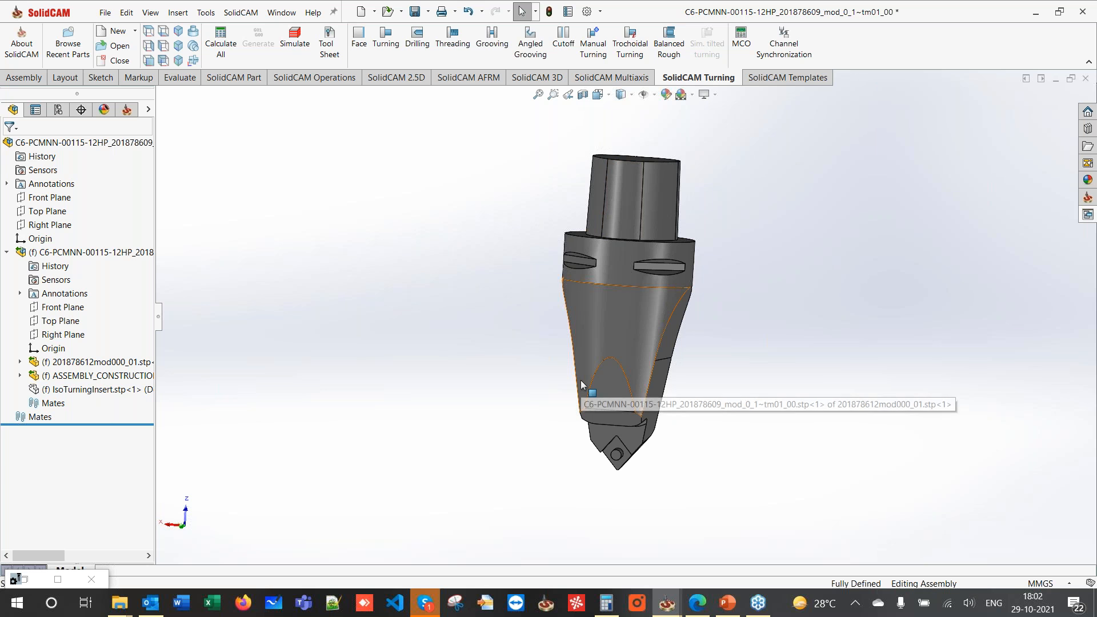
{"action": "middle_click_drag", "start_coordinate": [613, 270], "coordinate": [643, 236]}
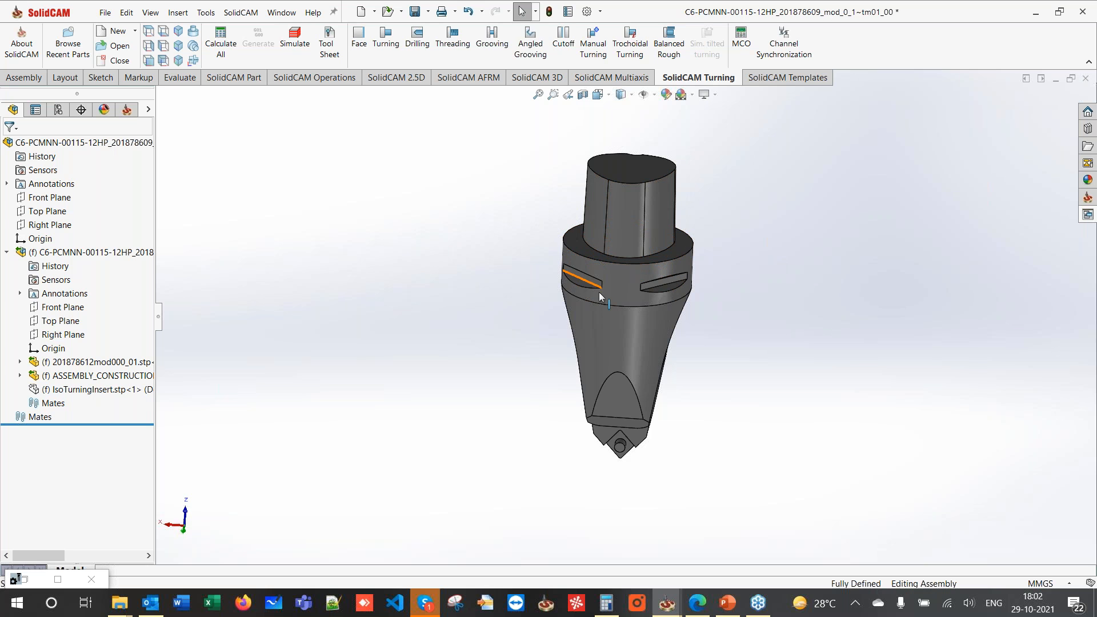
- Orbit the tool holder upright and bring up the Assembly commands
{"action": "middle_click_drag", "start_coordinate": [622, 450], "coordinate": [618, 442]}
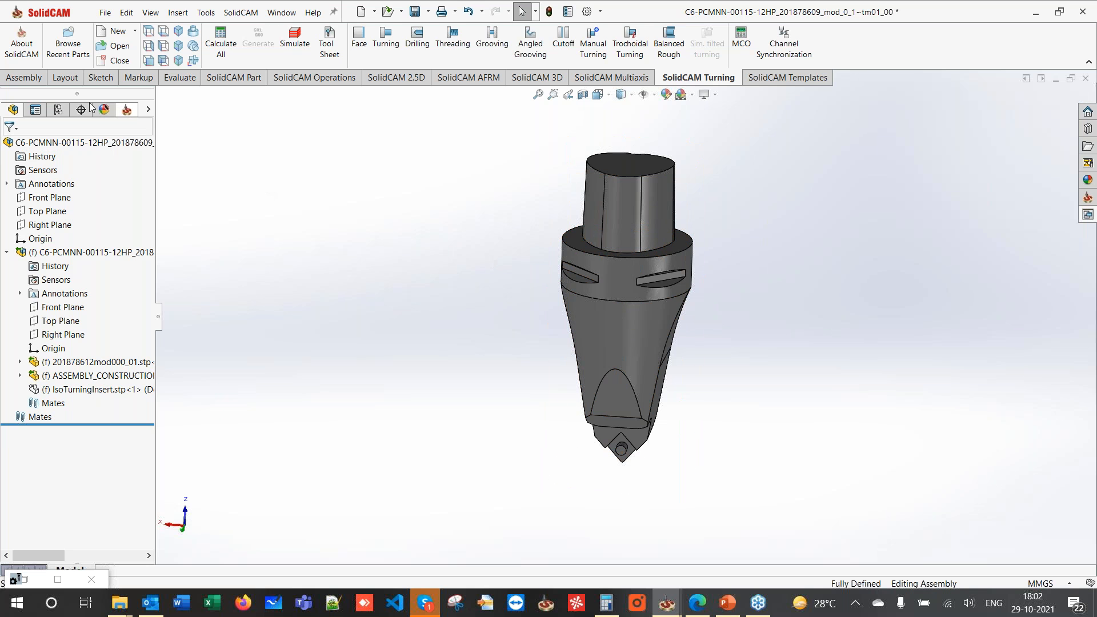
{"action": "left_click", "coordinate": [17, 80]}
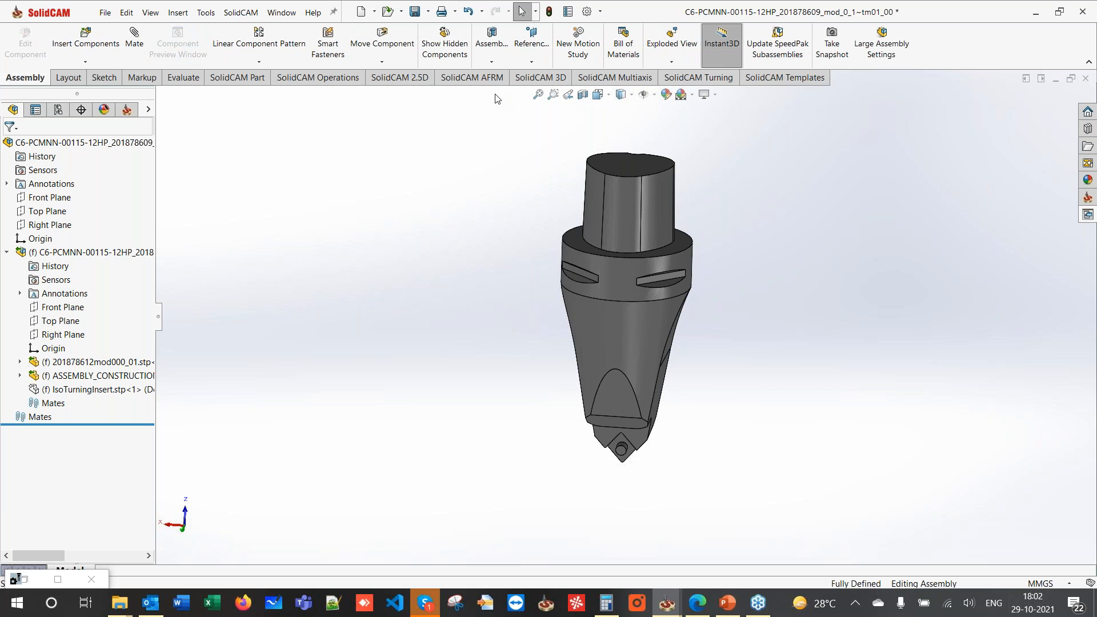
- Create Coordinate System1 at the tool holder subassembly's origin
{"action": "left_click", "coordinate": [526, 56]}
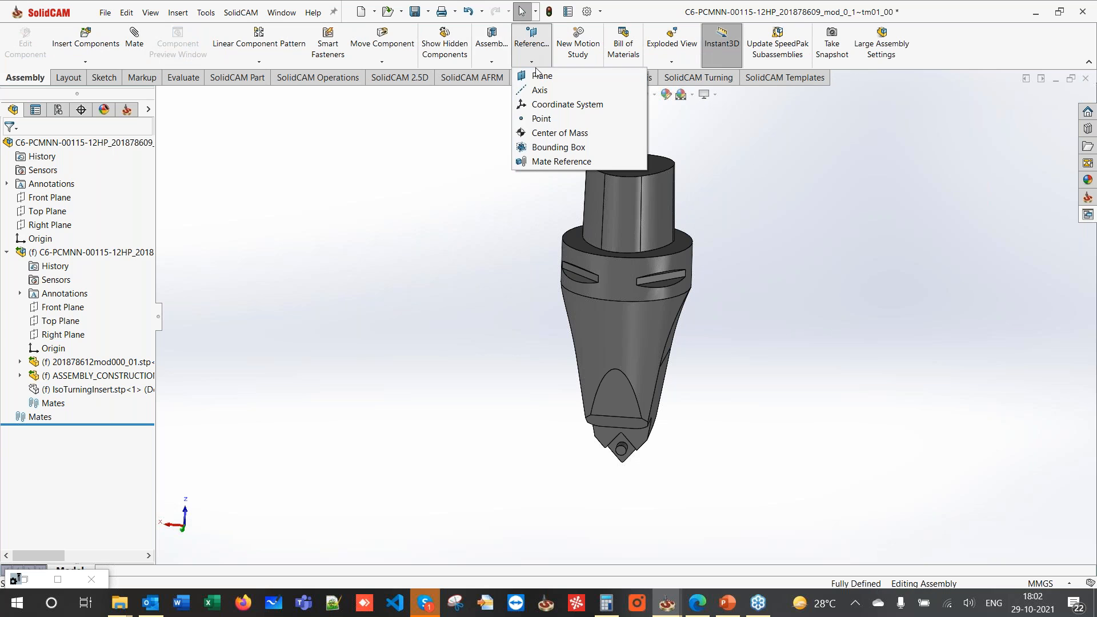
{"action": "left_click", "coordinate": [551, 108]}
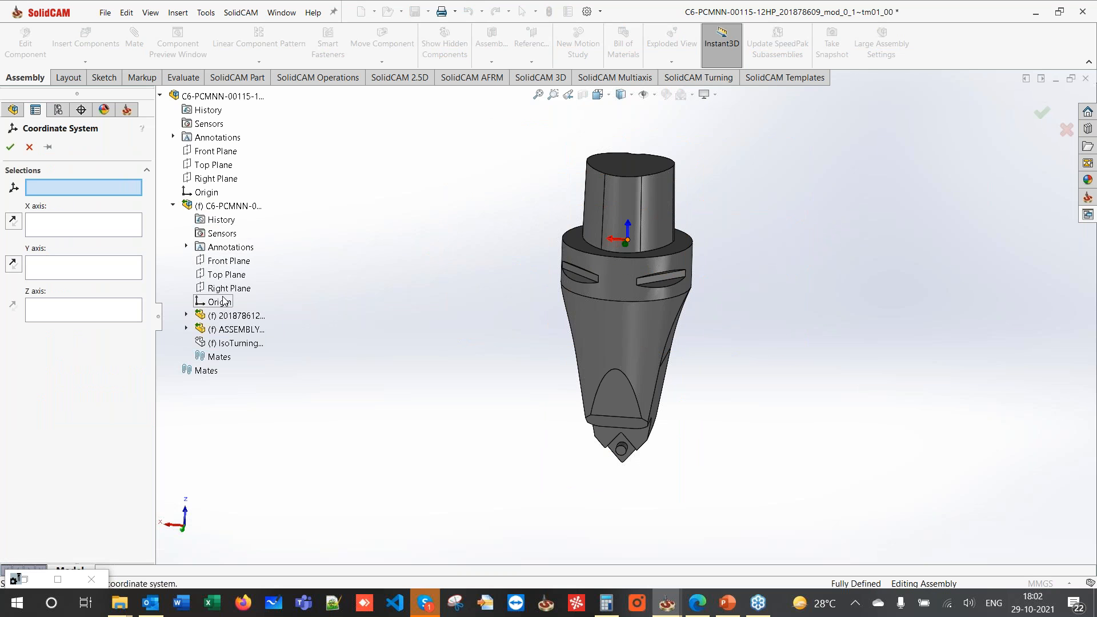
{"action": "middle_click_drag", "start_coordinate": [632, 275], "coordinate": [630, 246]}
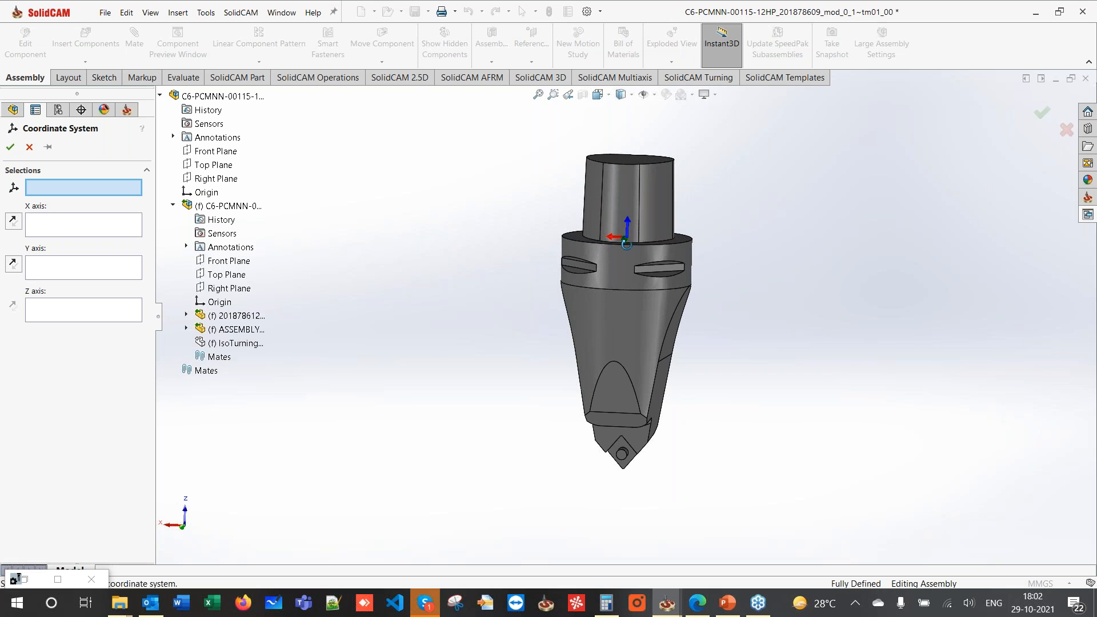
{"action": "left_click", "coordinate": [204, 302]}
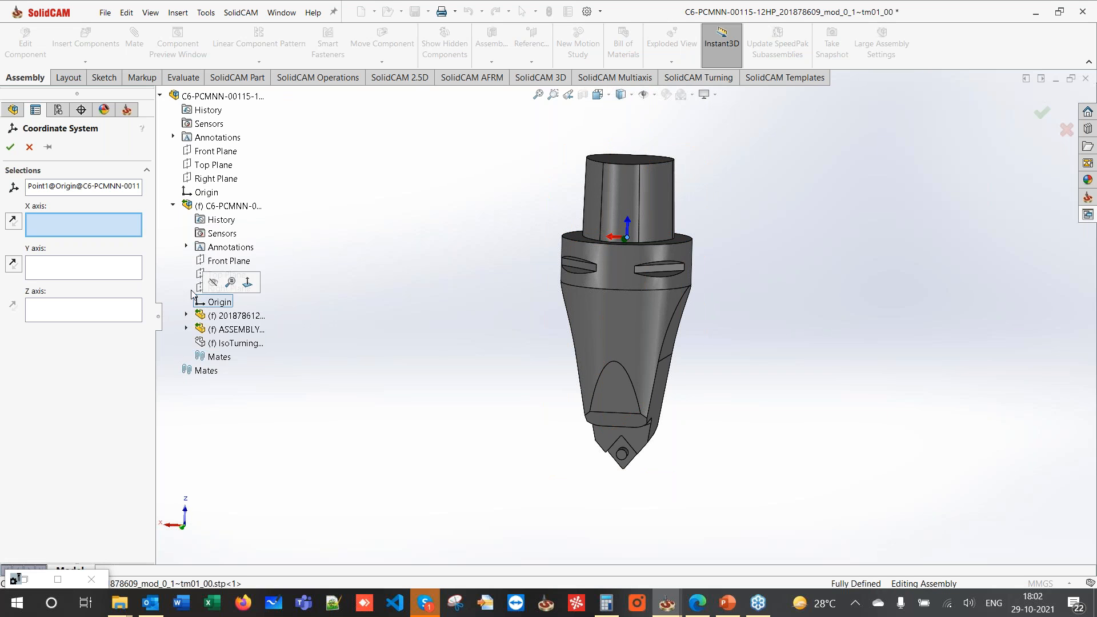
{"action": "left_click", "coordinate": [10, 147]}
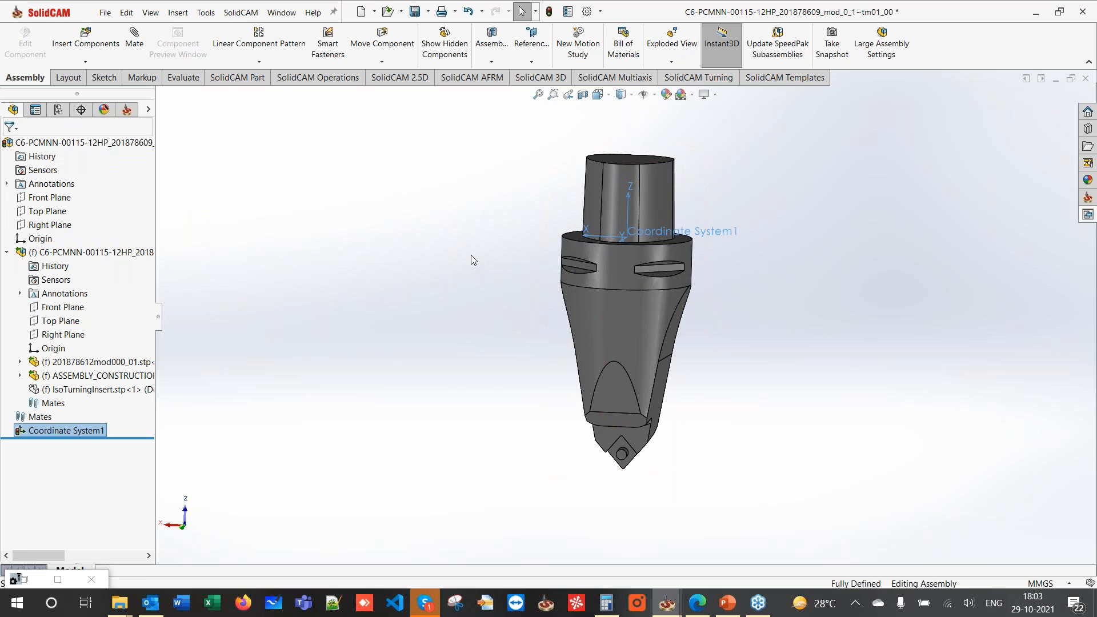
{"action": "middle_click_drag", "start_coordinate": [471, 255], "coordinate": [465, 282]}
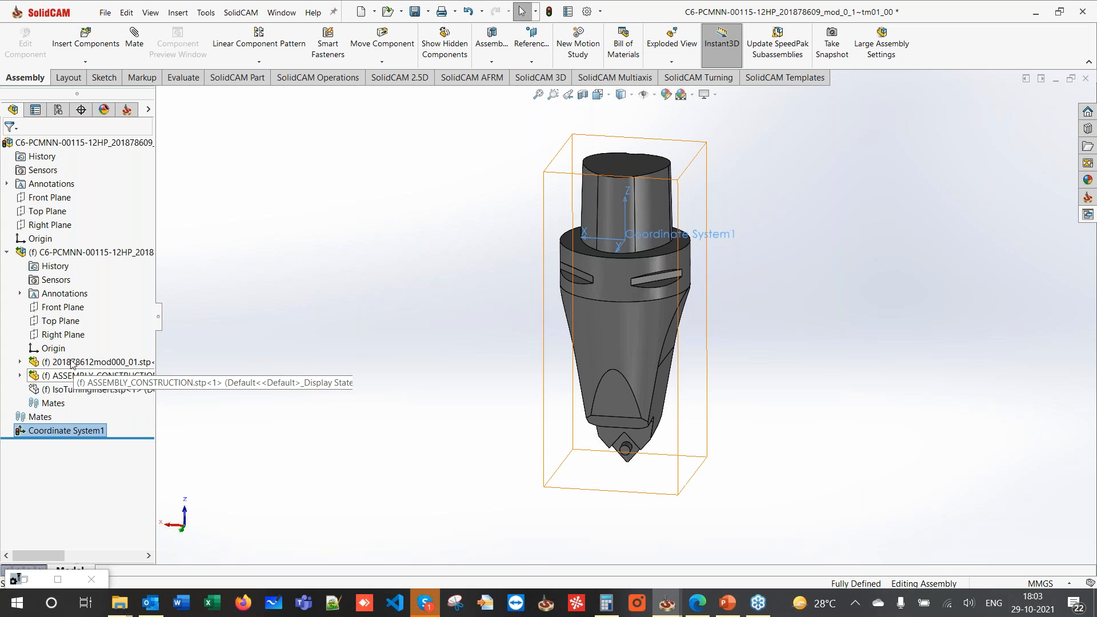
- Clear the selection and select the subassembly's Top Plane in the tree
{"action": "left_click", "coordinate": [367, 263]}
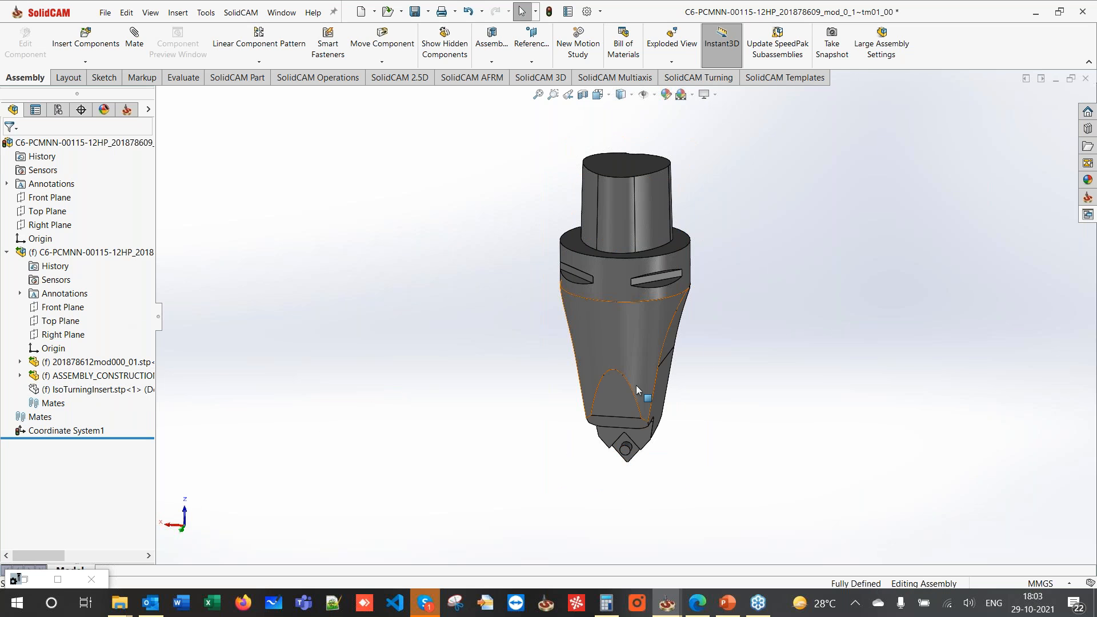
{"action": "scroll", "coordinate": [626, 440], "scroll_direction": "down", "scroll_amount": 3}
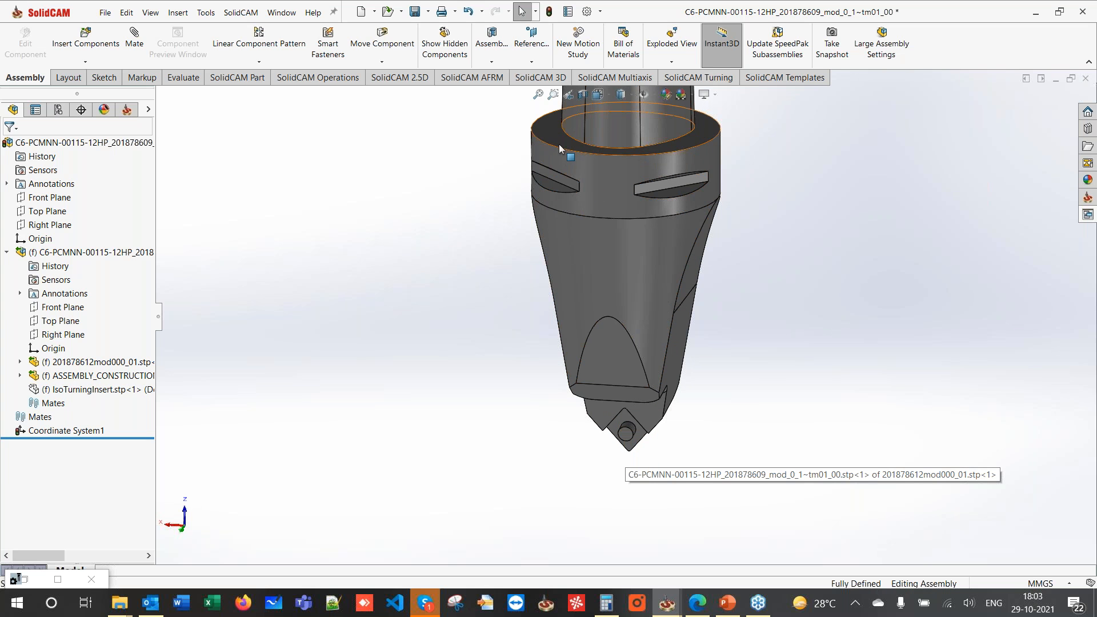
{"action": "left_click", "coordinate": [48, 322]}
{"action": "scroll", "coordinate": [362, 324], "scroll_direction": "up", "scroll_amount": 4}
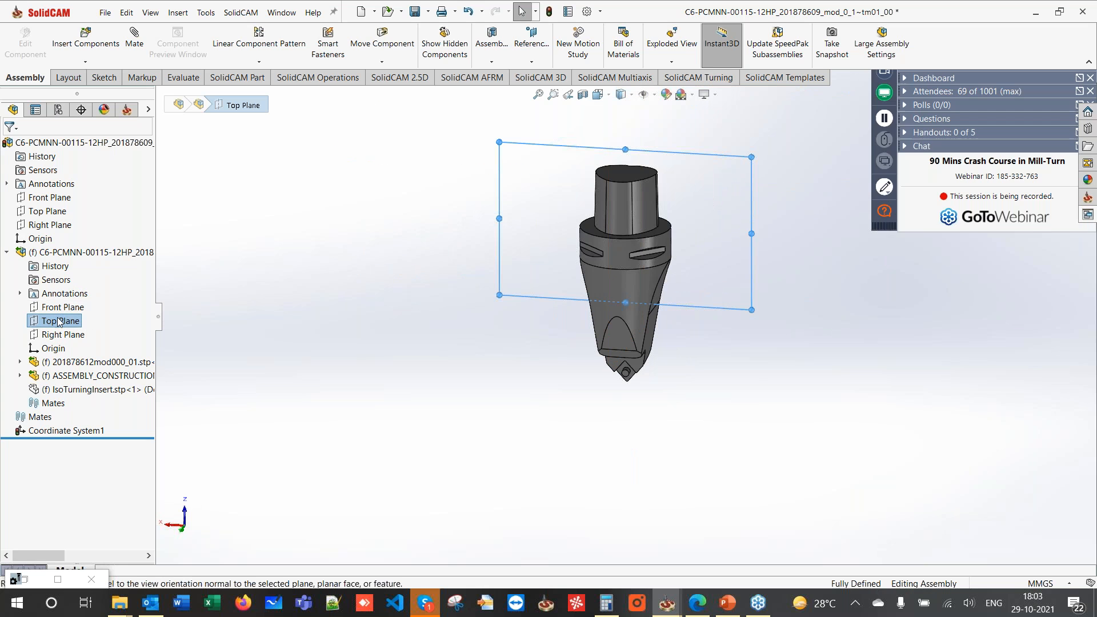
- Sketch a single point at the insert tip on Top Plane as Sketch1, about 105.6 mm above origin
{"action": "right_click", "coordinate": [57, 319]}
{"action": "left_click", "coordinate": [118, 299]}
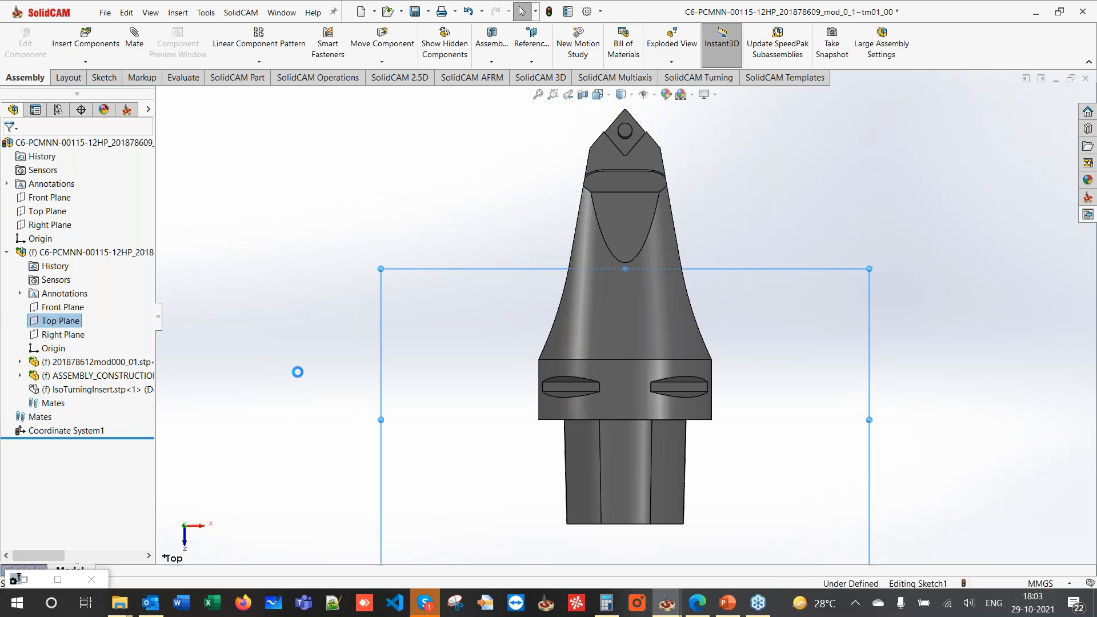
{"action": "left_click", "coordinate": [174, 60]}
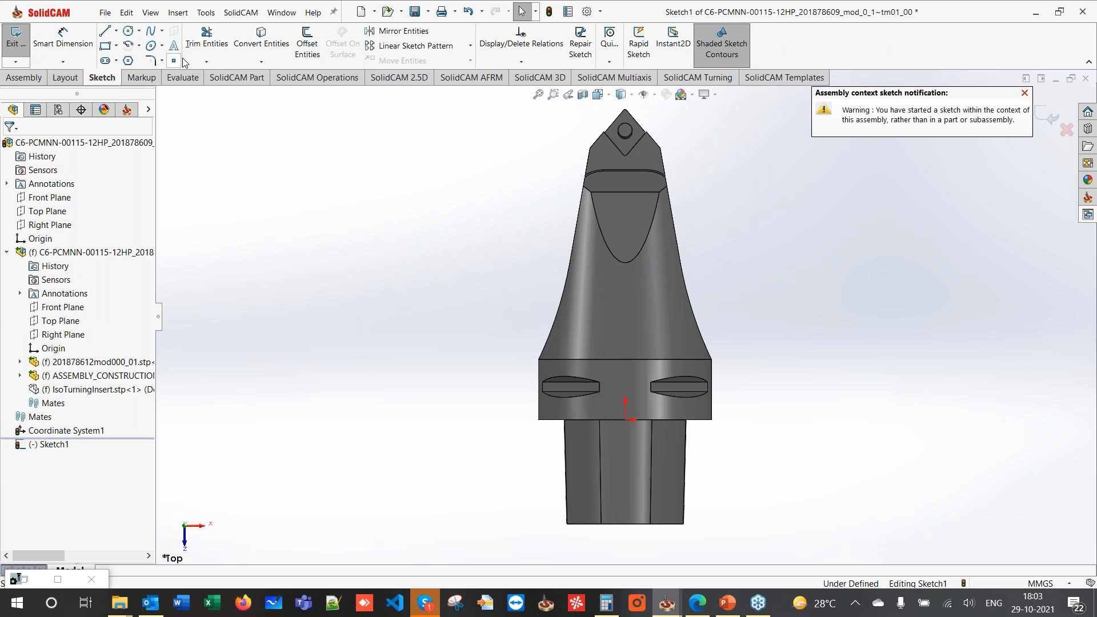
{"action": "left_click", "coordinate": [625, 130]}
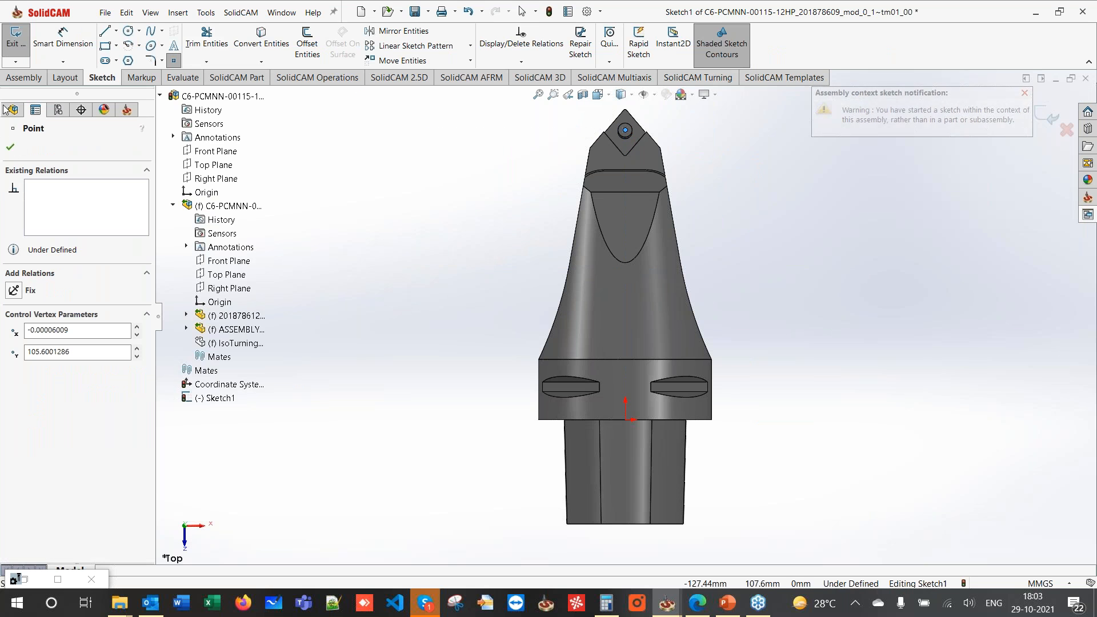
{"action": "key", "text": "Escape"}
{"action": "key", "text": "f"}
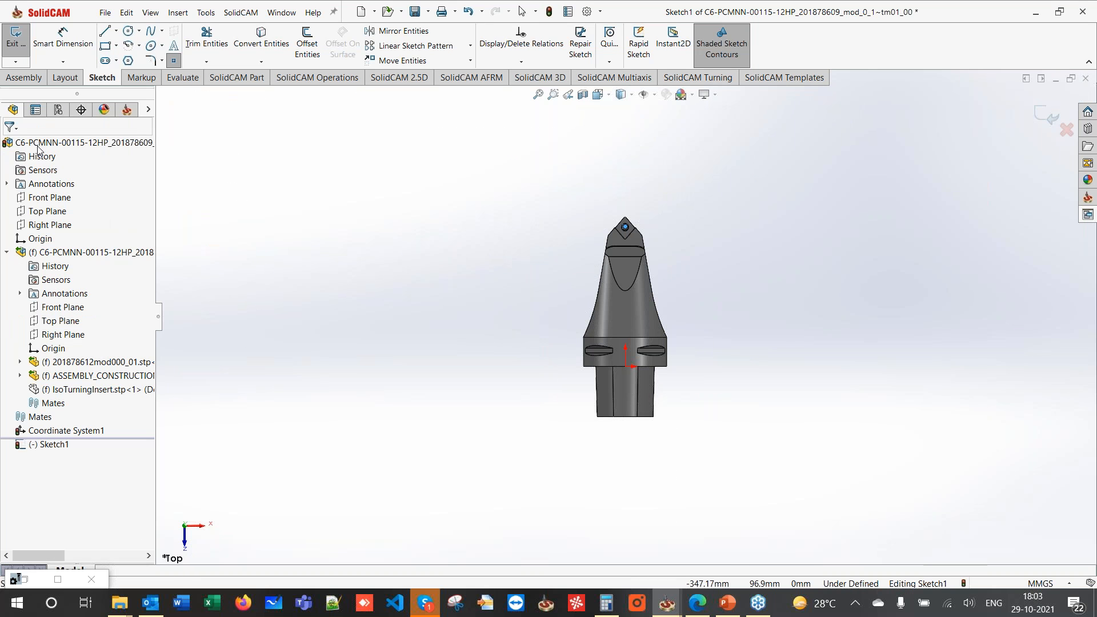
{"action": "left_click", "coordinate": [15, 37]}
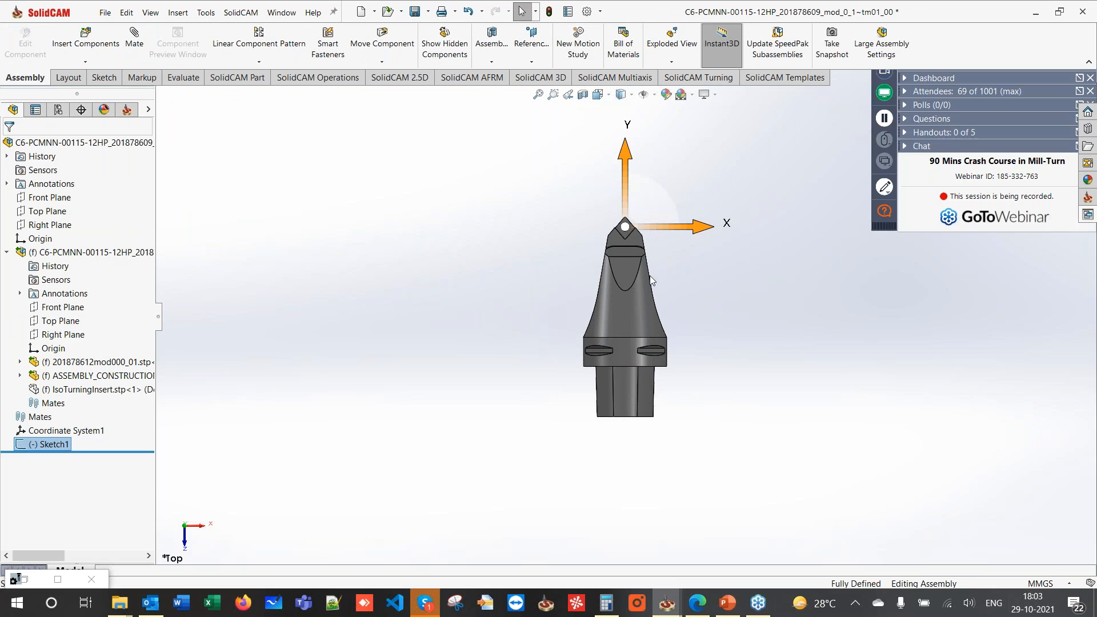
{"action": "mouse_move", "coordinate": [651, 275]}
{"action": "middle_mouse_down"}
{"action": "mouse_move", "coordinate": [914, 503]}
{"action": "mouse_move", "coordinate": [632, 416]}
{"action": "mouse_move", "coordinate": [723, 417]}
{"action": "mouse_move", "coordinate": [668, 467]}
{"action": "mouse_move", "coordinate": [686, 460]}
{"action": "middle_mouse_up"}
{"action": "left_click", "coordinate": [182, 80]}
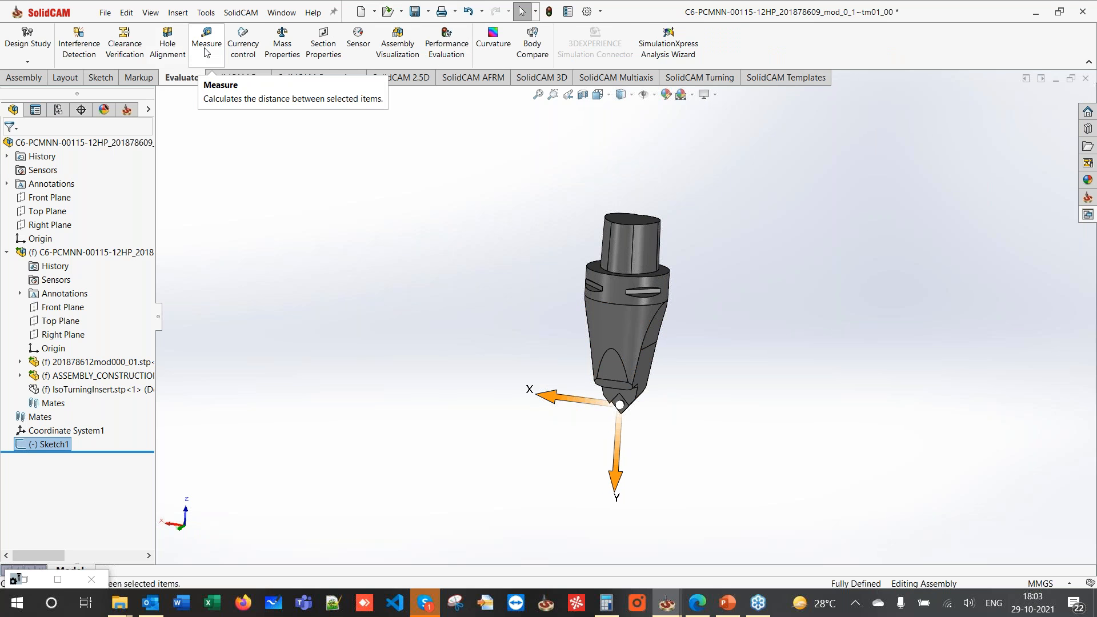
{"action": "left_click", "coordinate": [206, 51]}
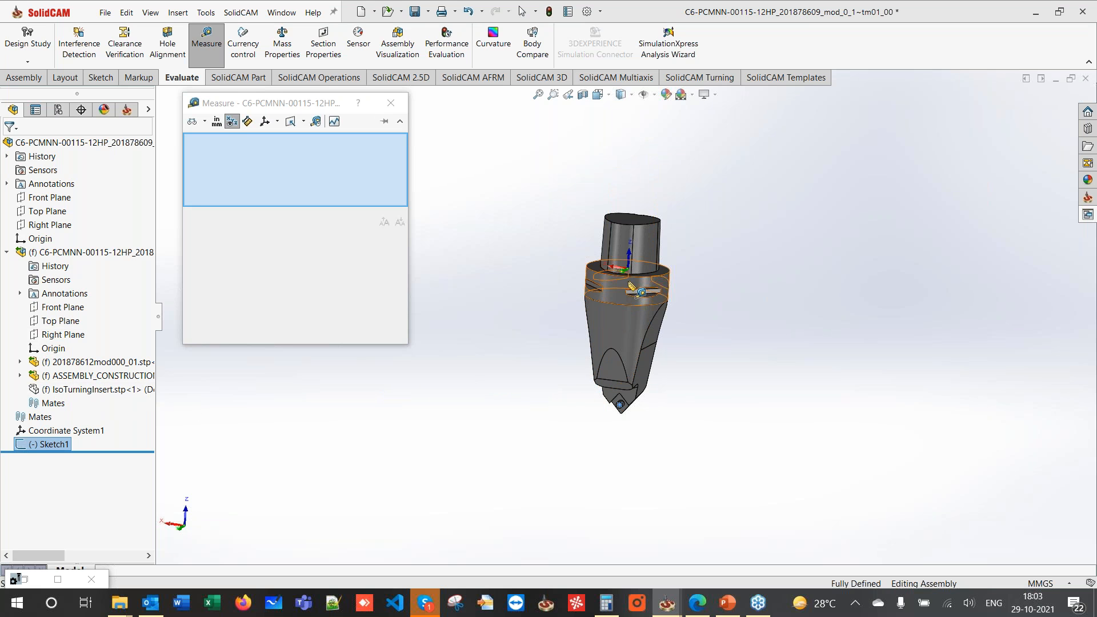
{"action": "left_click", "coordinate": [39, 433]}
{"action": "scroll", "coordinate": [624, 408], "scroll_direction": "down", "scroll_amount": 5}
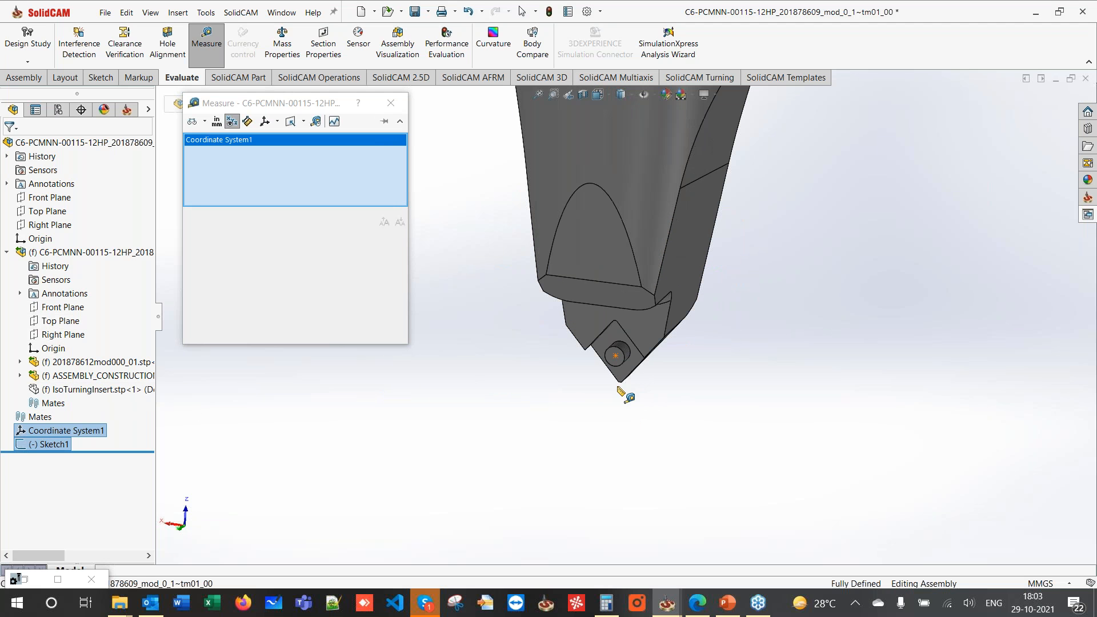
{"action": "left_click", "coordinate": [615, 355]}
{"action": "scroll", "coordinate": [606, 354], "scroll_direction": "up", "scroll_amount": 5}
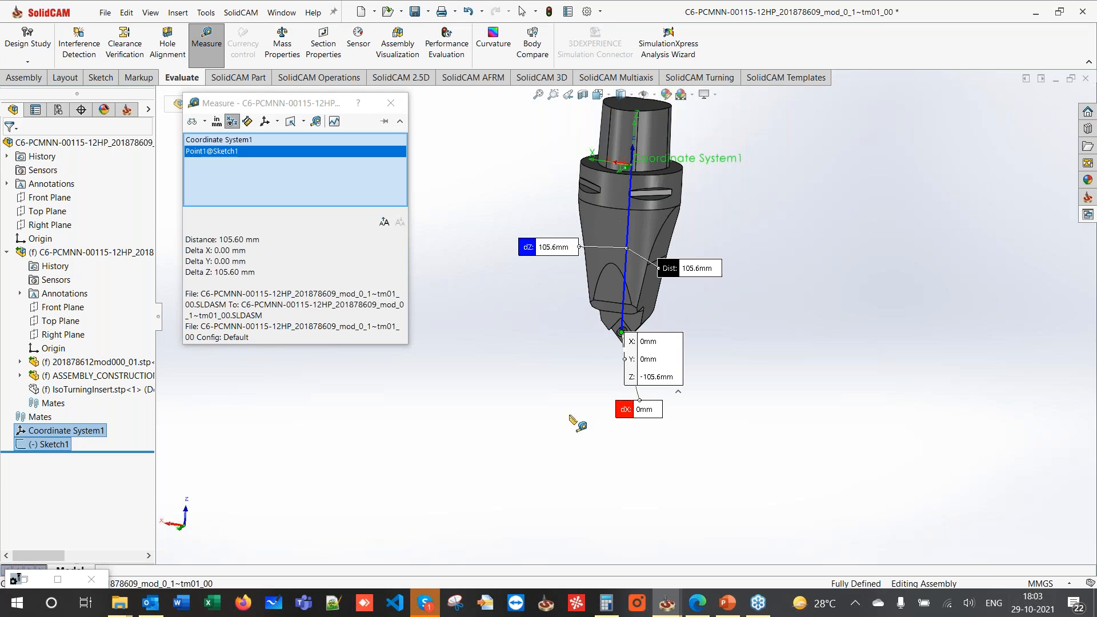
{"action": "left_click_drag", "start_coordinate": [554, 249], "coordinate": [524, 259]}
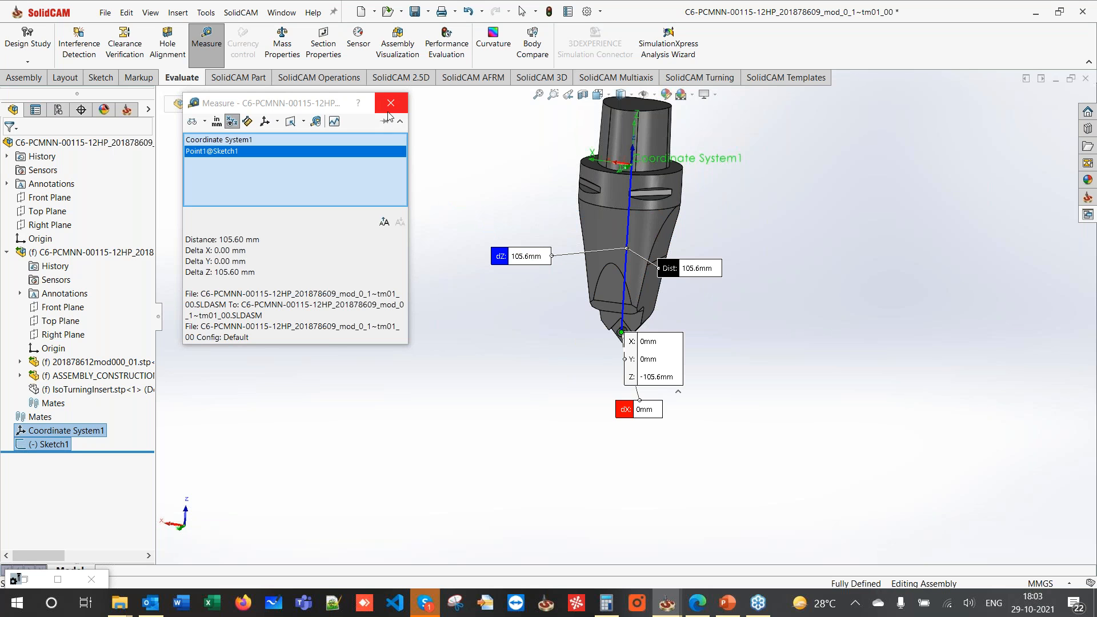
{"action": "middle_click_drag", "start_coordinate": [595, 213], "coordinate": [591, 230]}
{"action": "scroll", "coordinate": [620, 331], "scroll_direction": "down", "scroll_amount": 3}
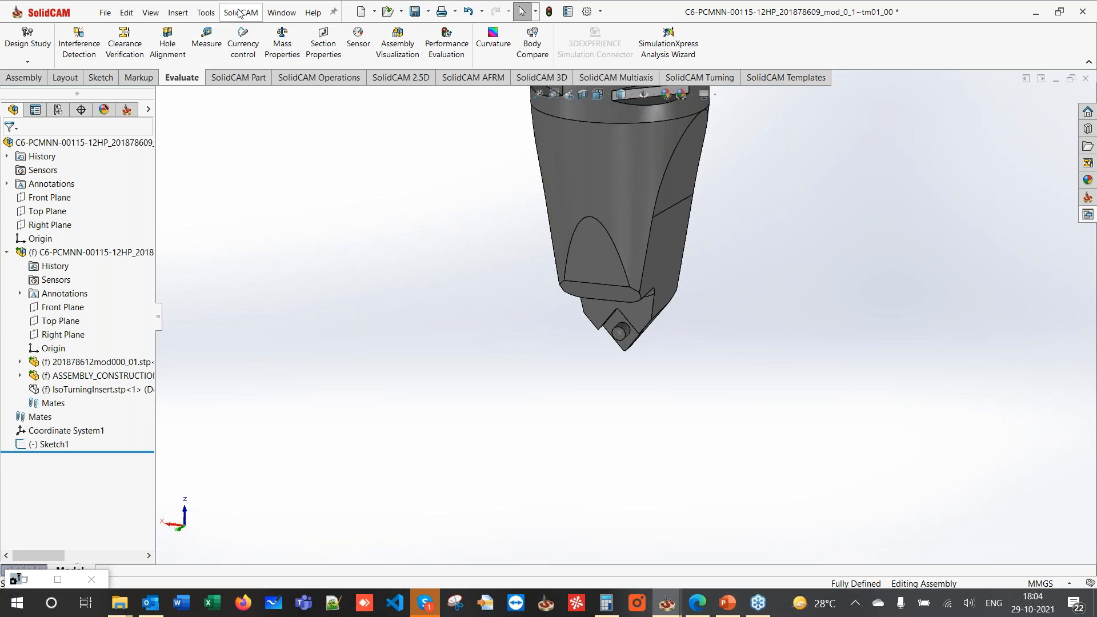
- Save the holder assembly as a copy with the STL file type
{"action": "left_click", "coordinate": [108, 15]}
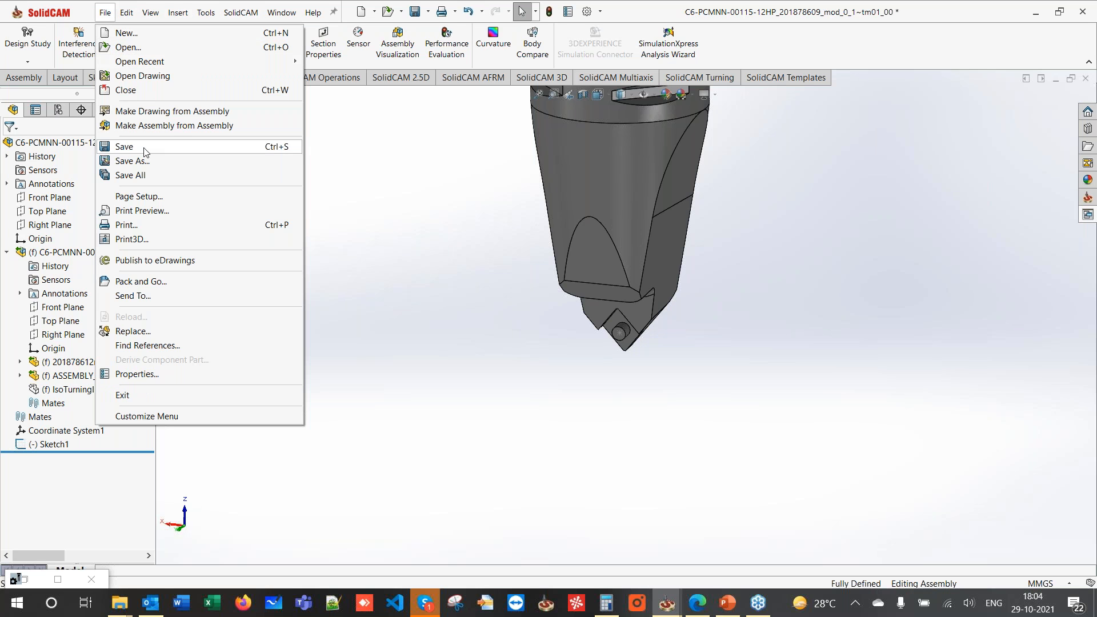
{"action": "left_click", "coordinate": [137, 161]}
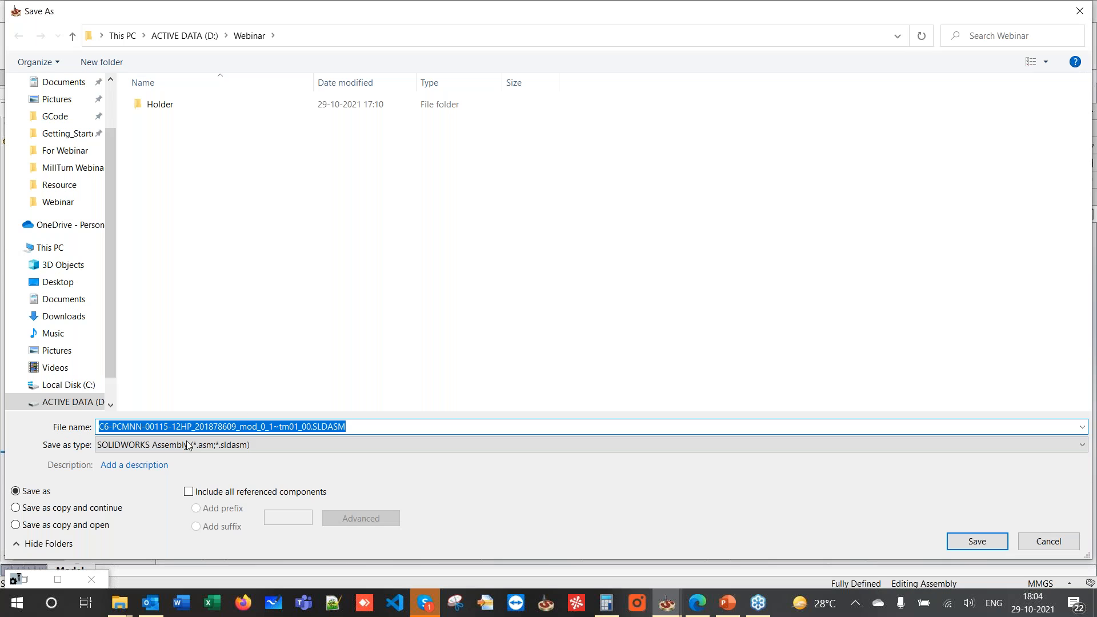
{"action": "left_click", "coordinate": [186, 446]}
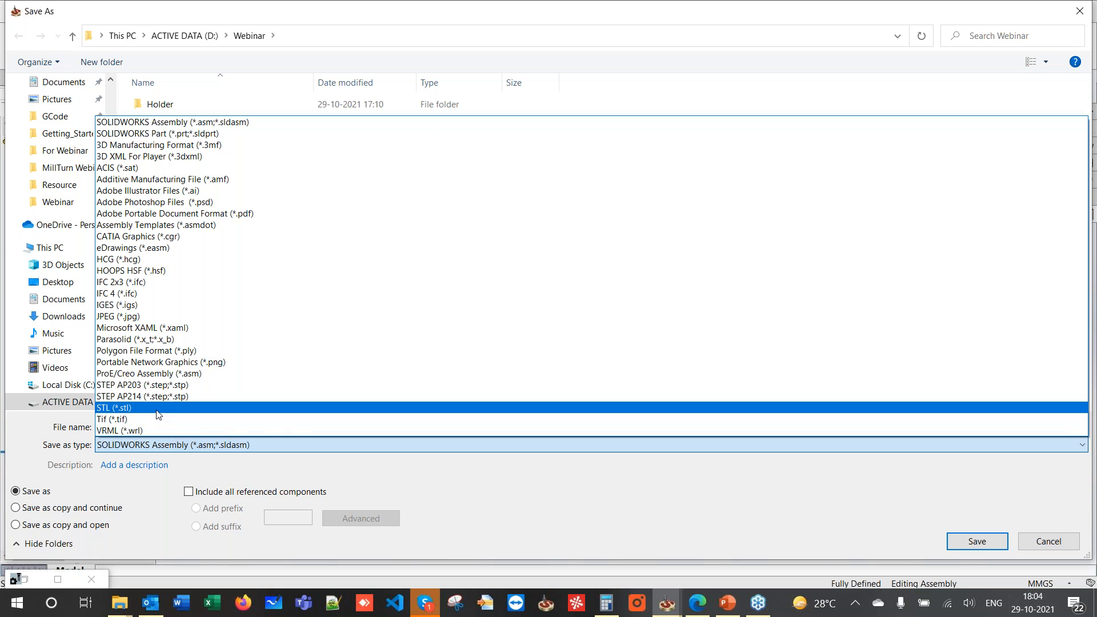
{"action": "left_click", "coordinate": [157, 408]}
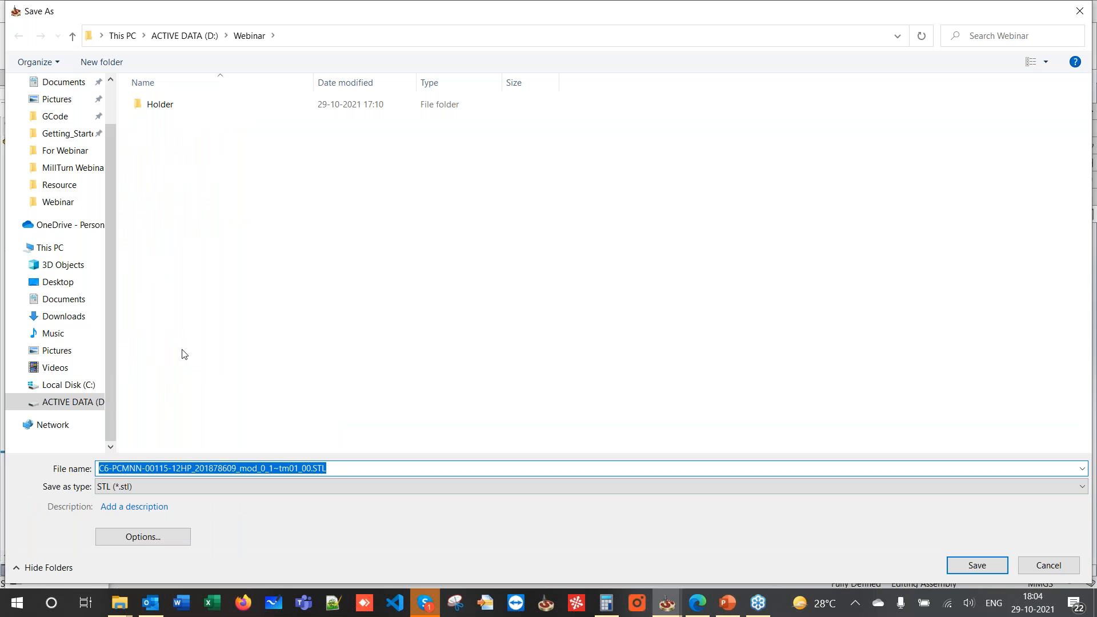
- Export the STL to the Webinar folder with Coordinate System1 as output coordinate system
{"action": "left_click", "coordinate": [174, 542]}
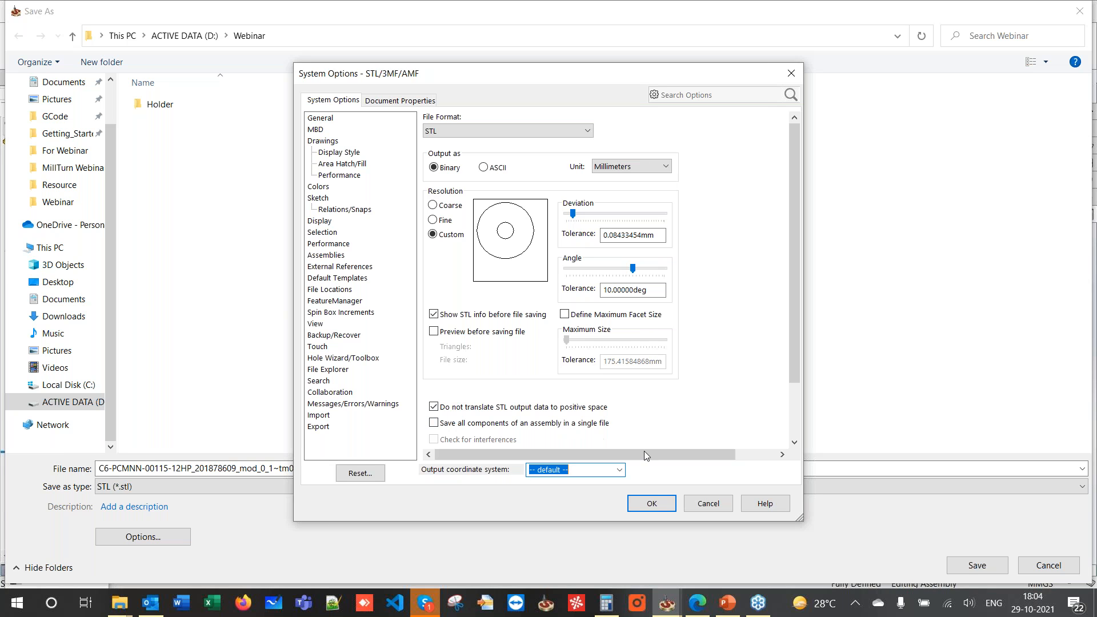
{"action": "left_click", "coordinate": [619, 470]}
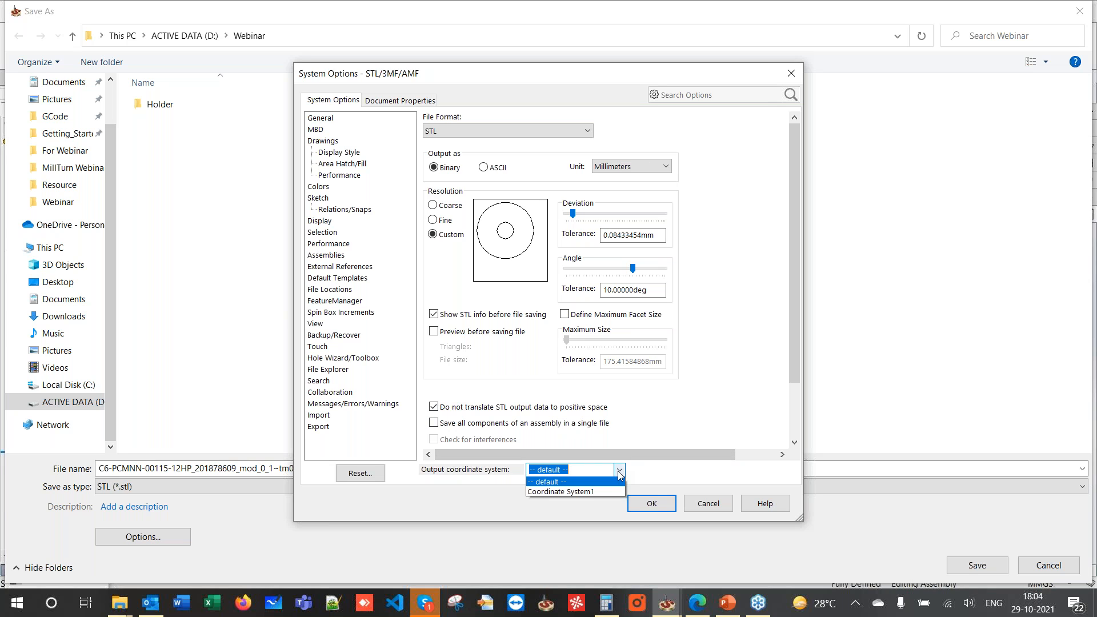
{"action": "left_click", "coordinate": [558, 492]}
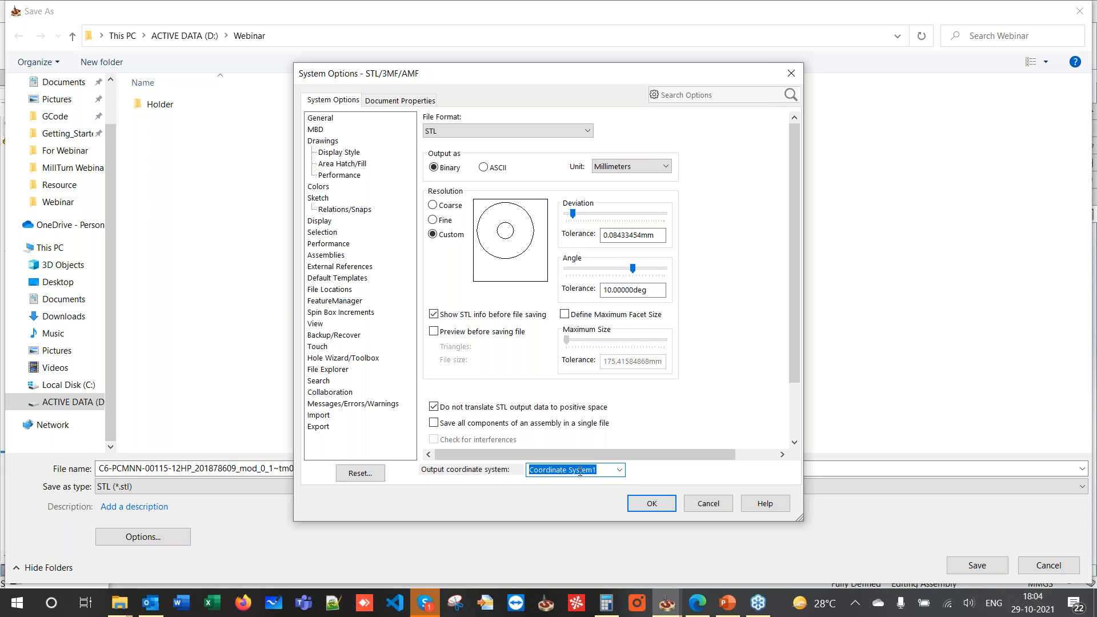
{"action": "left_click", "coordinate": [629, 503]}
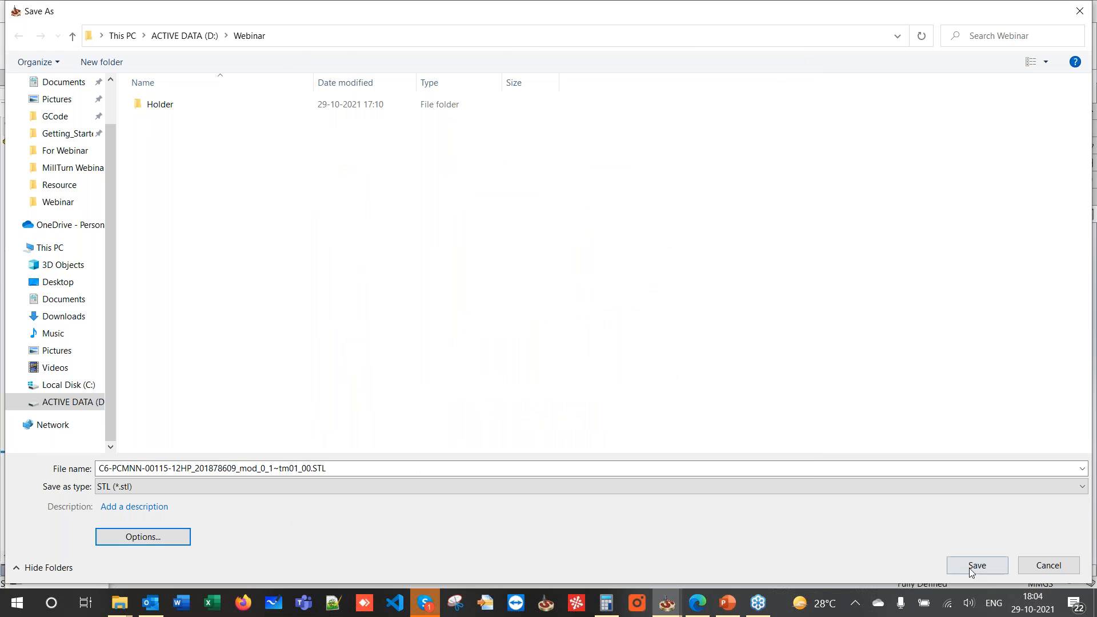
{"action": "left_click", "coordinate": [974, 568]}
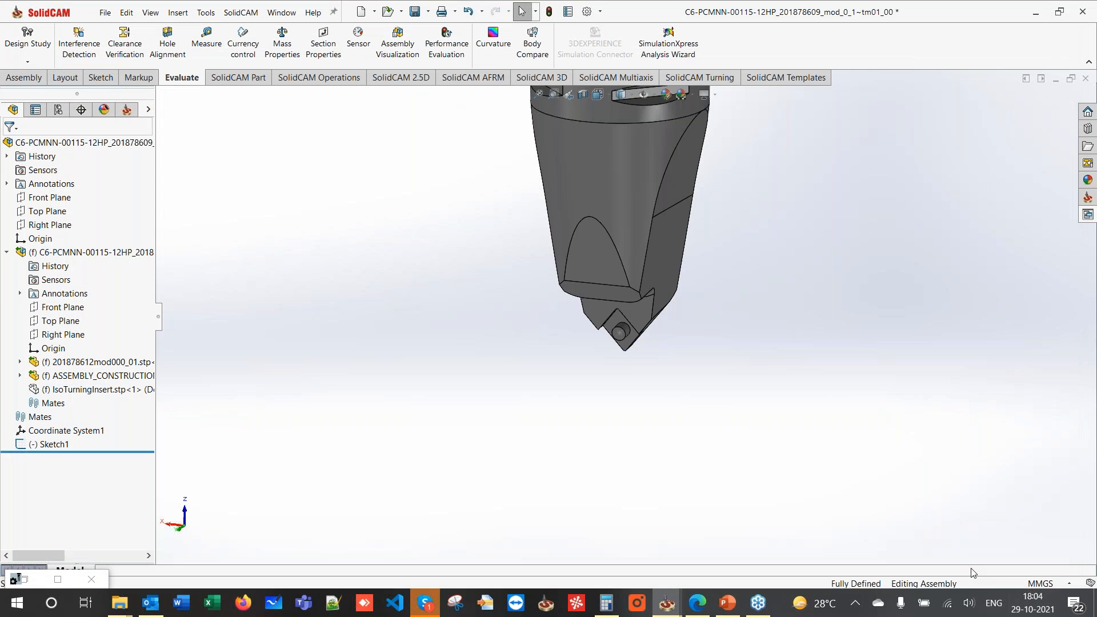
{"action": "left_click", "coordinate": [579, 326]}
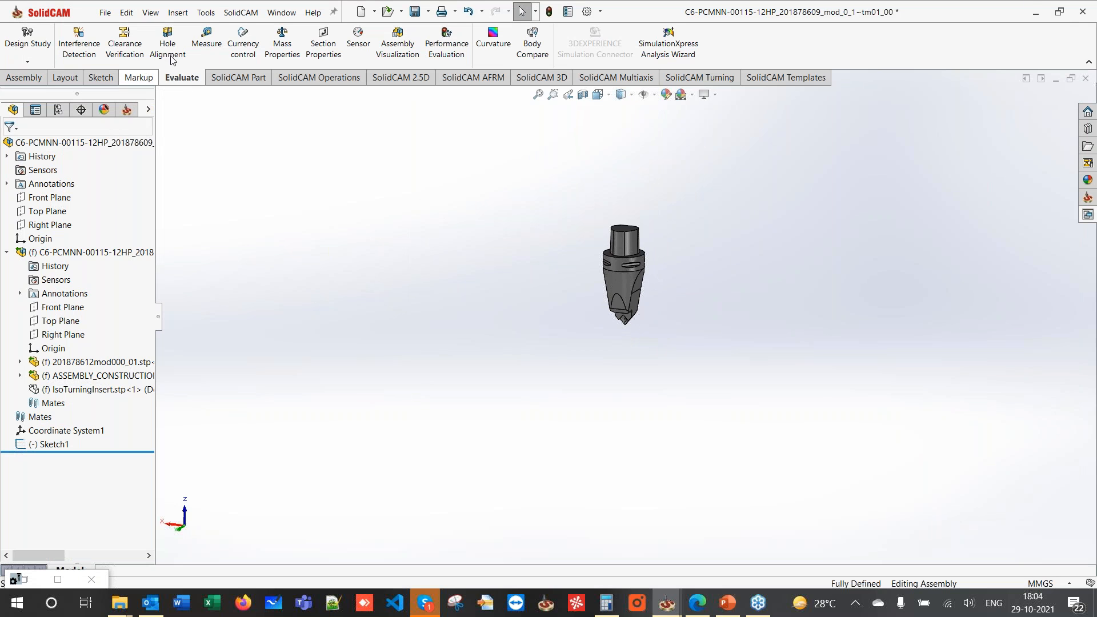
{"action": "left_click", "coordinate": [242, 13]}
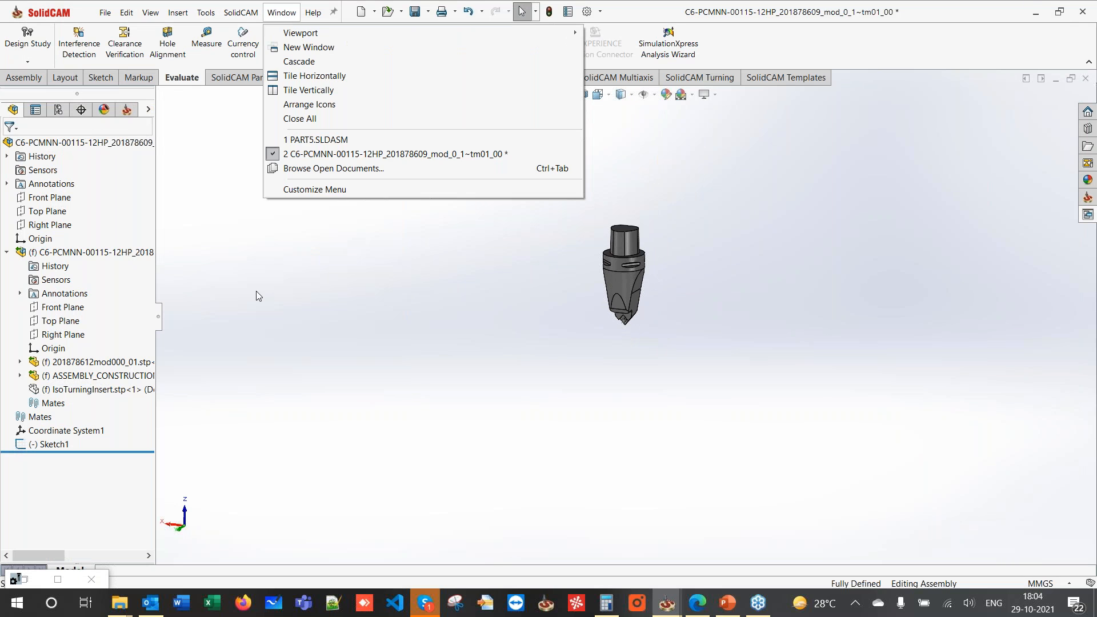
- Switch back to PART5.SLDASM and restore its ToolKit window
{"action": "left_click", "coordinate": [478, 528]}
{"action": "left_click", "coordinate": [667, 603]}
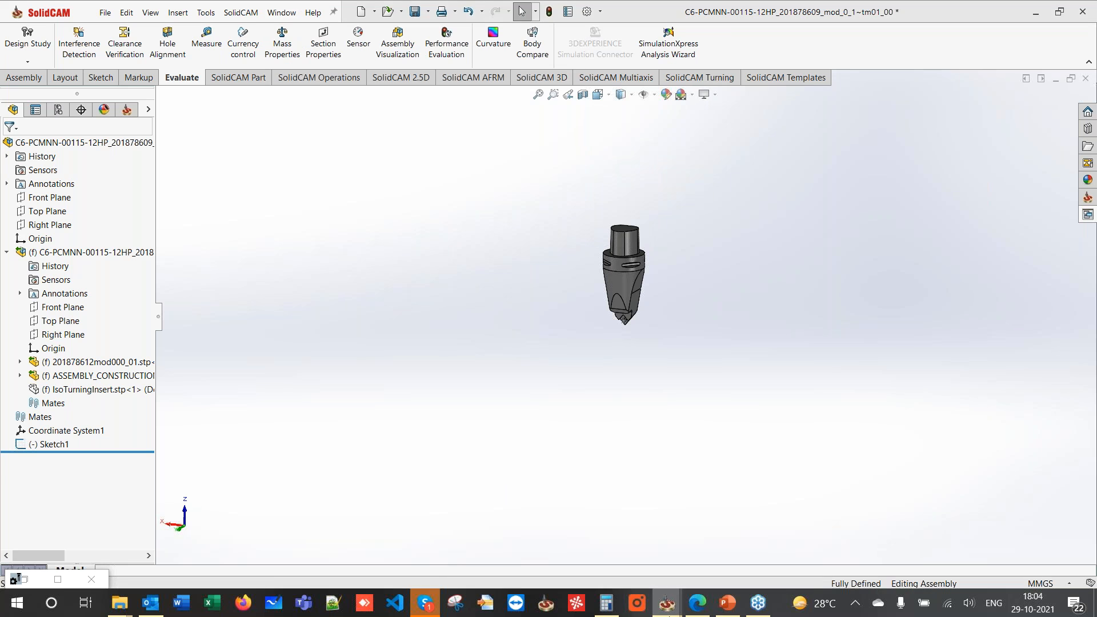
{"action": "left_click", "coordinate": [732, 539]}
{"action": "left_click", "coordinate": [667, 603]}
{"action": "left_click", "coordinate": [618, 565]}
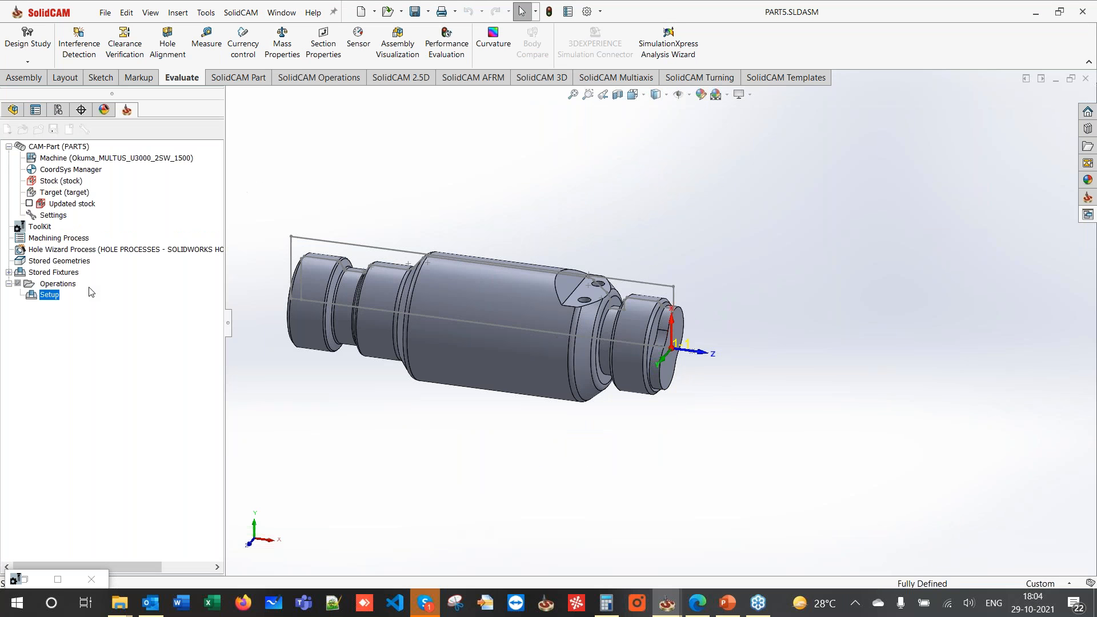
{"action": "left_click", "coordinate": [56, 576]}
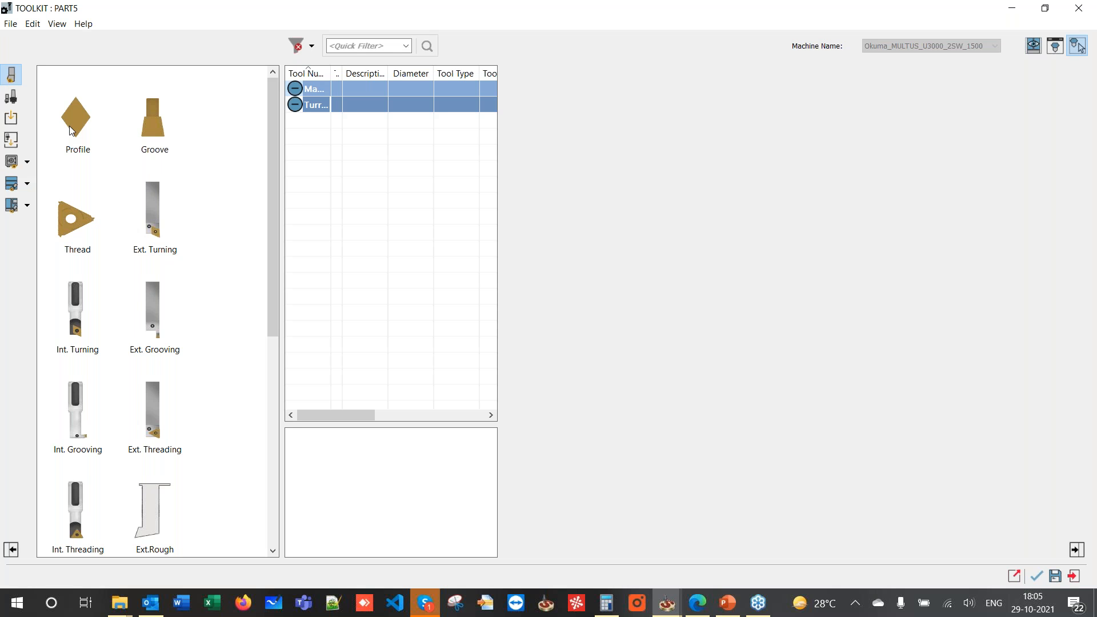
- Add a Profile insert to tool 1 and name it CNMG 120408
{"action": "double_click", "coordinate": [73, 120]}
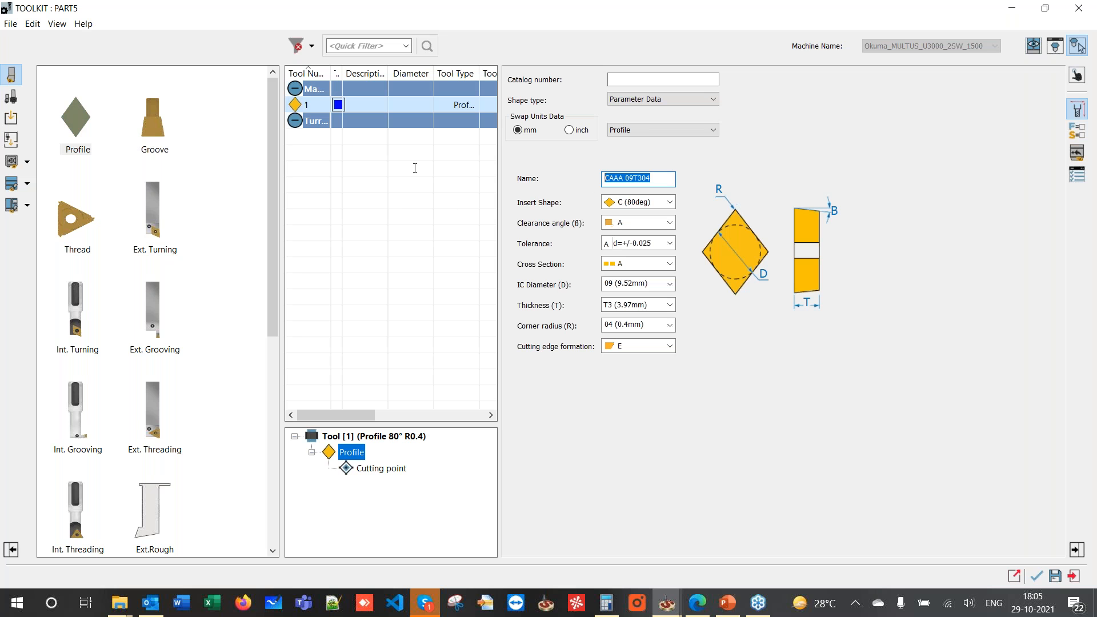
{"action": "type", "text": "CNMG 120408"}
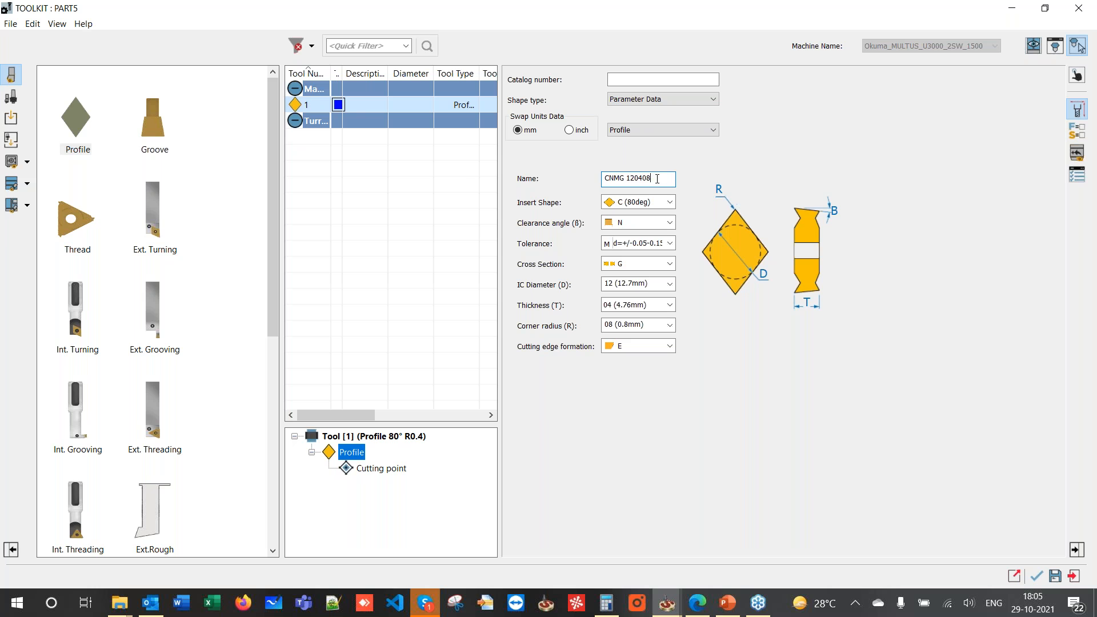
{"action": "left_click_drag", "start_coordinate": [657, 179], "coordinate": [564, 191]}
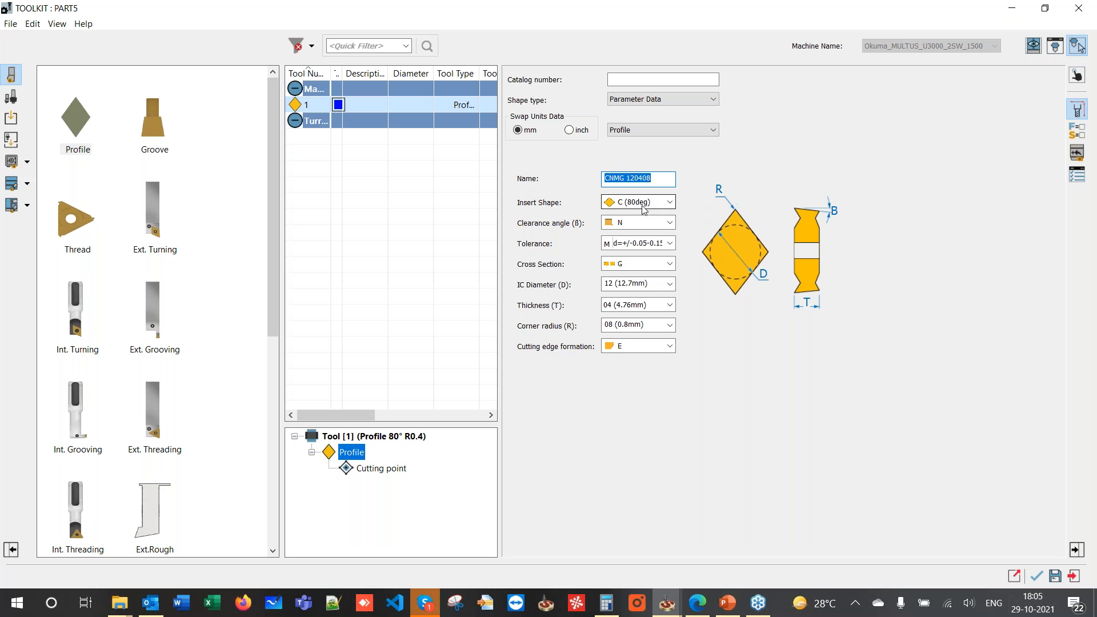
- Add a holder to tool 1's Profile insert in the tool tree
{"action": "left_click", "coordinate": [345, 453]}
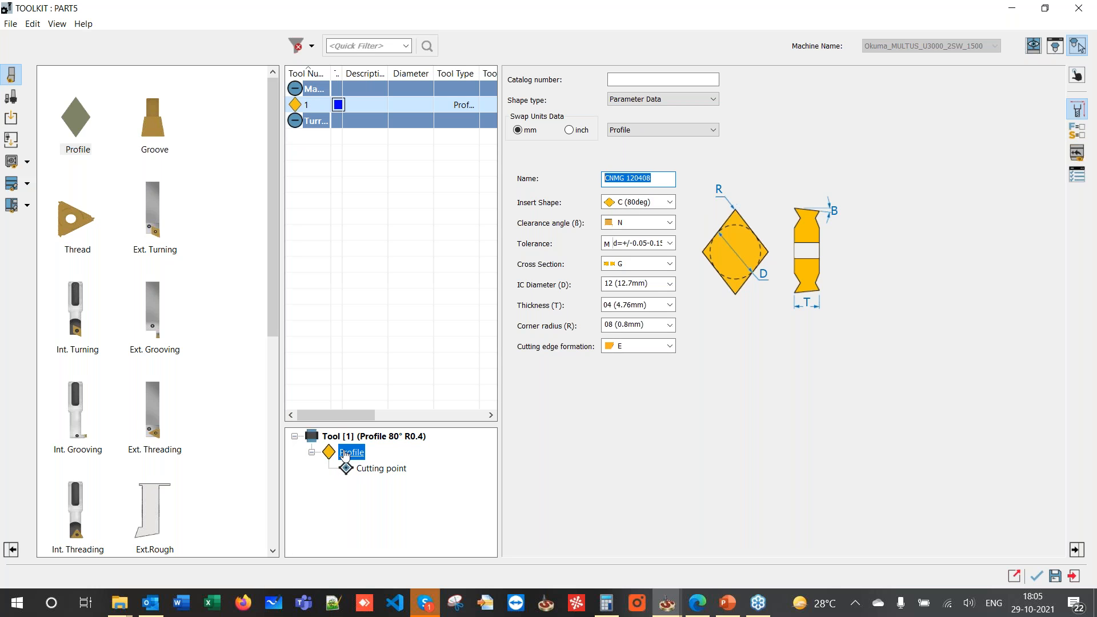
{"action": "right_click", "coordinate": [345, 454]}
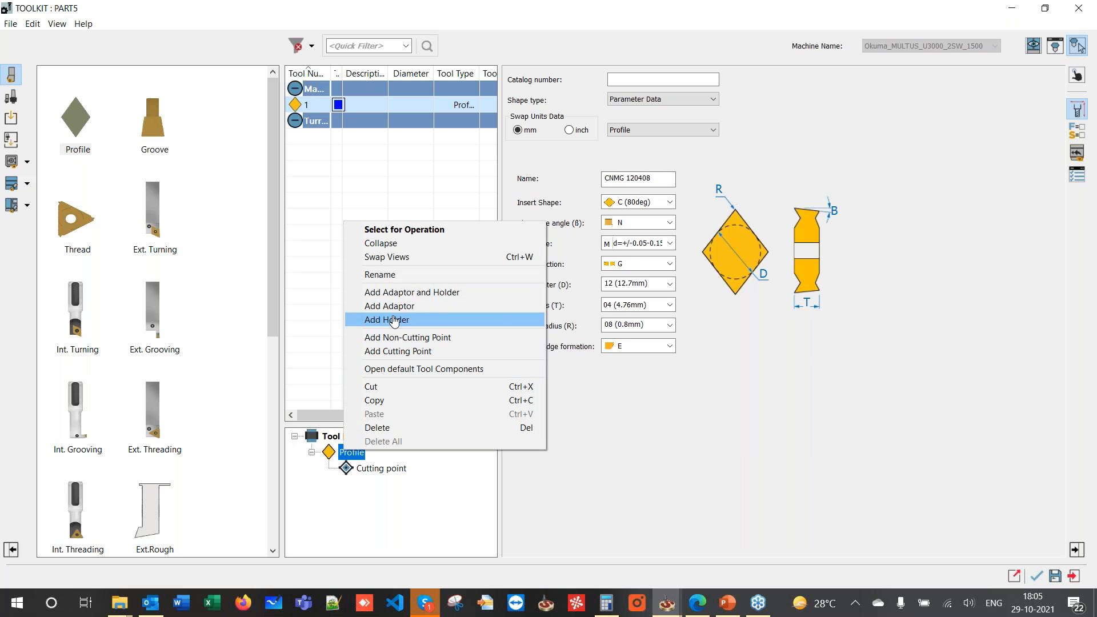
{"action": "left_click", "coordinate": [389, 319]}
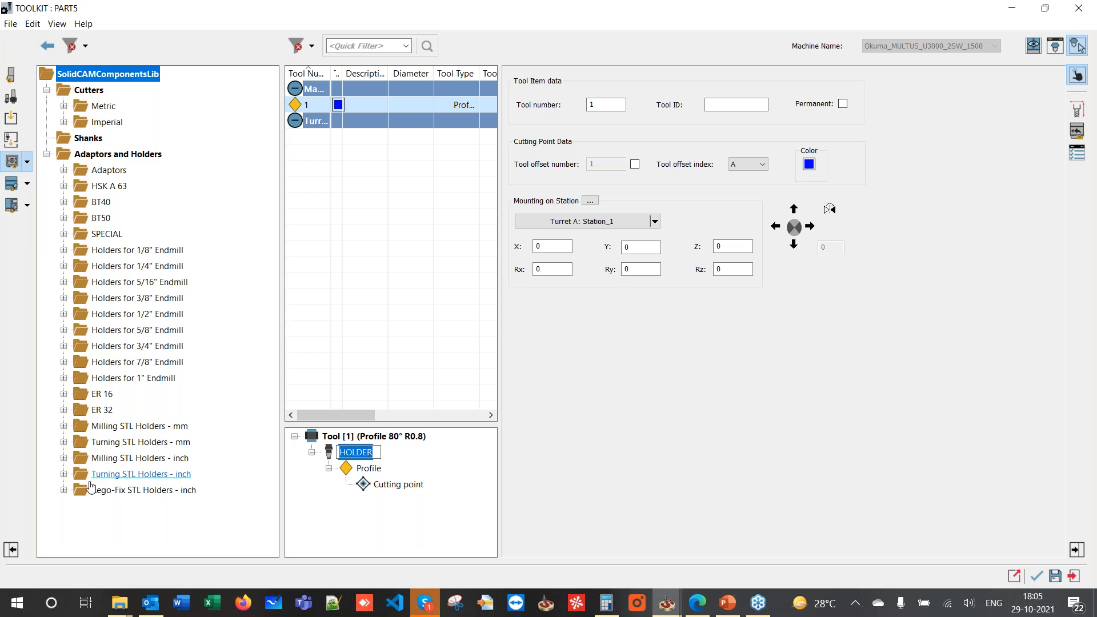
- Open the Select Shape file chooser for the holder's first STL entry and move it aside
{"action": "left_click", "coordinate": [315, 481]}
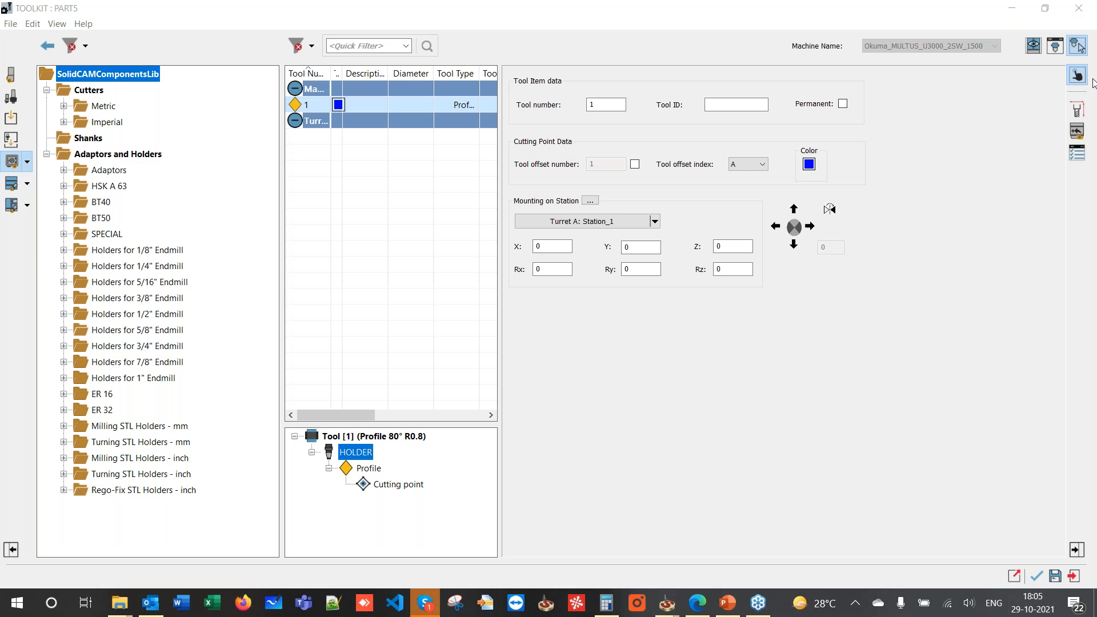
{"action": "left_click", "coordinate": [1078, 110]}
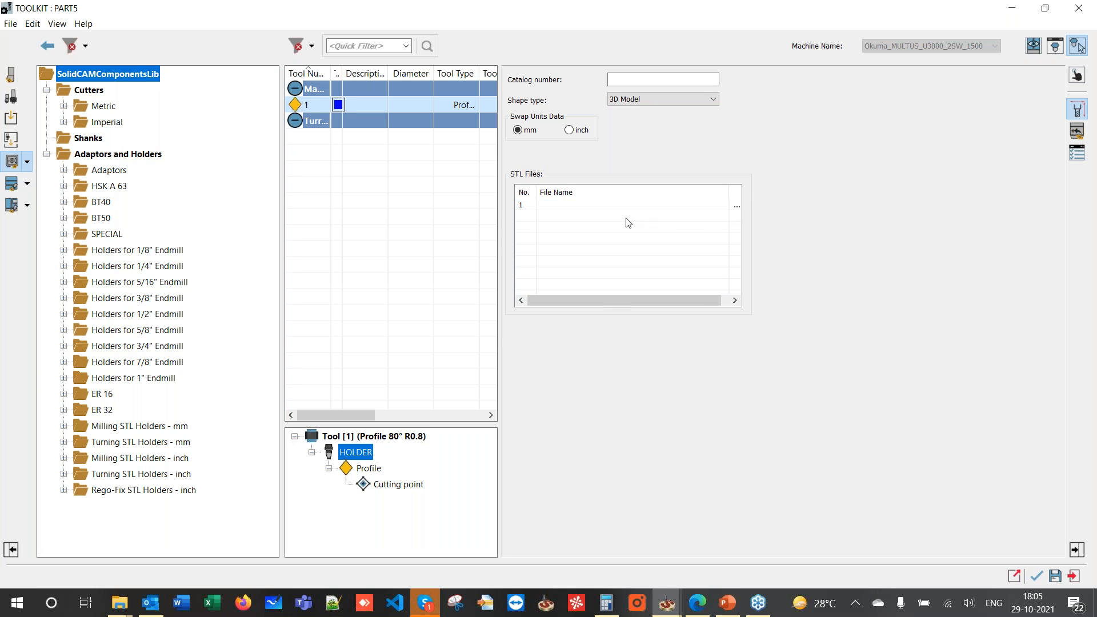
{"action": "left_click", "coordinate": [740, 207]}
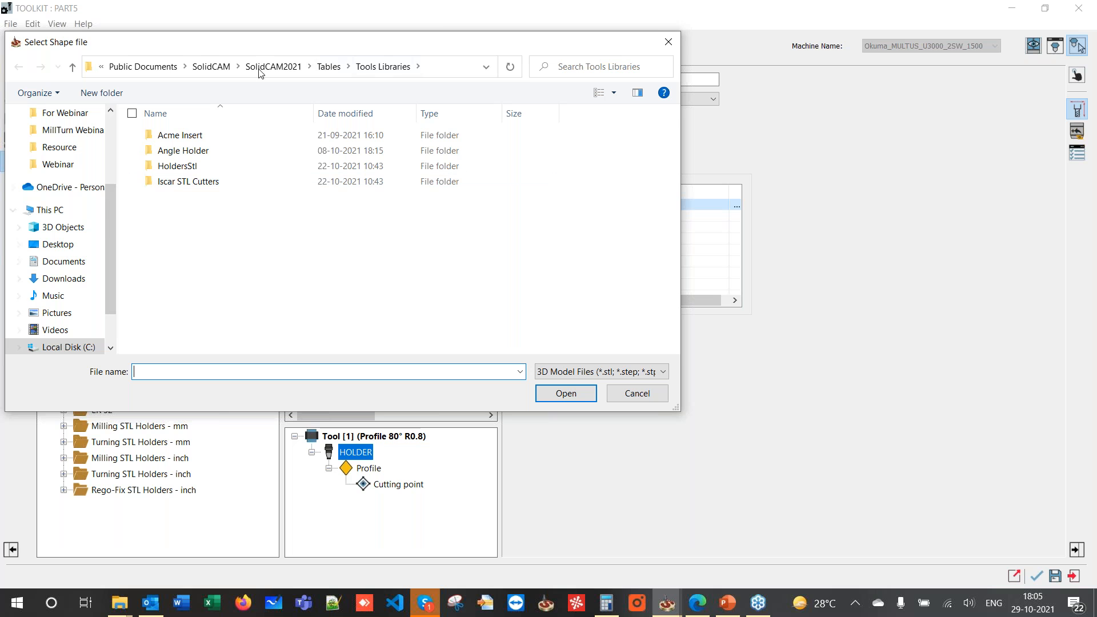
{"action": "left_click_drag", "start_coordinate": [313, 52], "coordinate": [423, 55]}
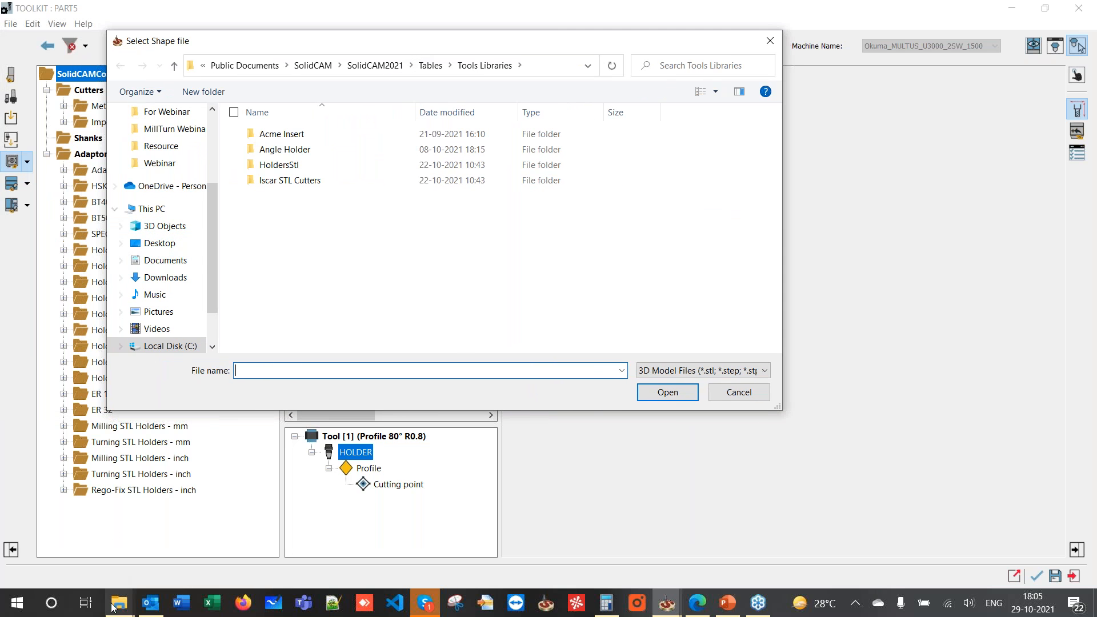
- Locate the C6-PCMNN holder STL in ACTIVE DATA (D:) > Webinar, then return to SolidCAM
{"action": "mouse_move", "coordinate": [114, 608]}
{"action": "left_click", "coordinate": [83, 531]}
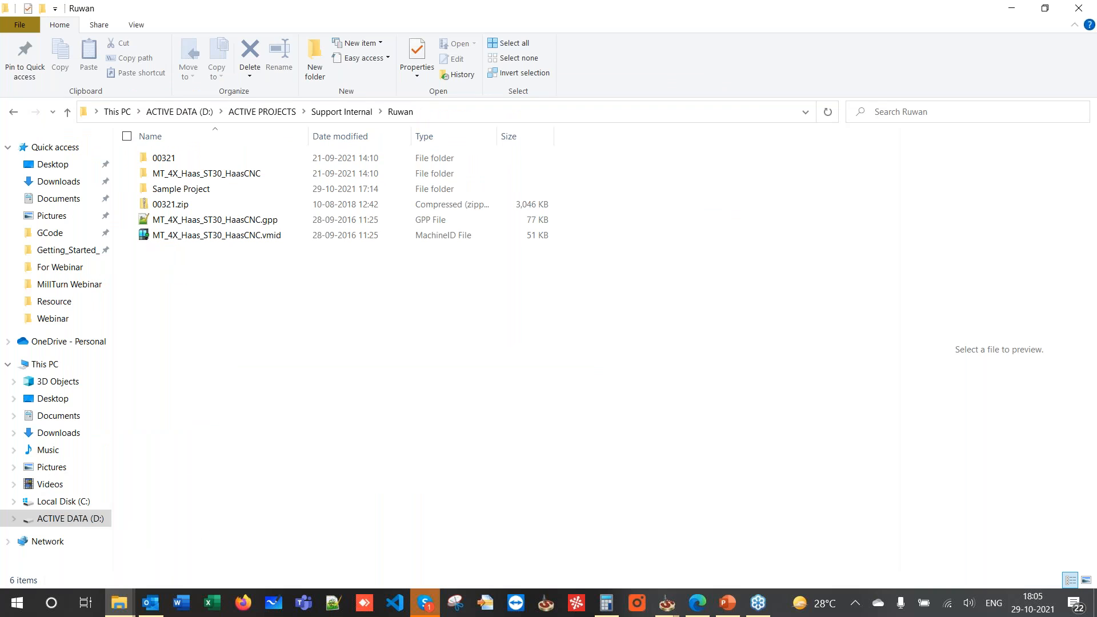
{"action": "left_click", "coordinate": [71, 519]}
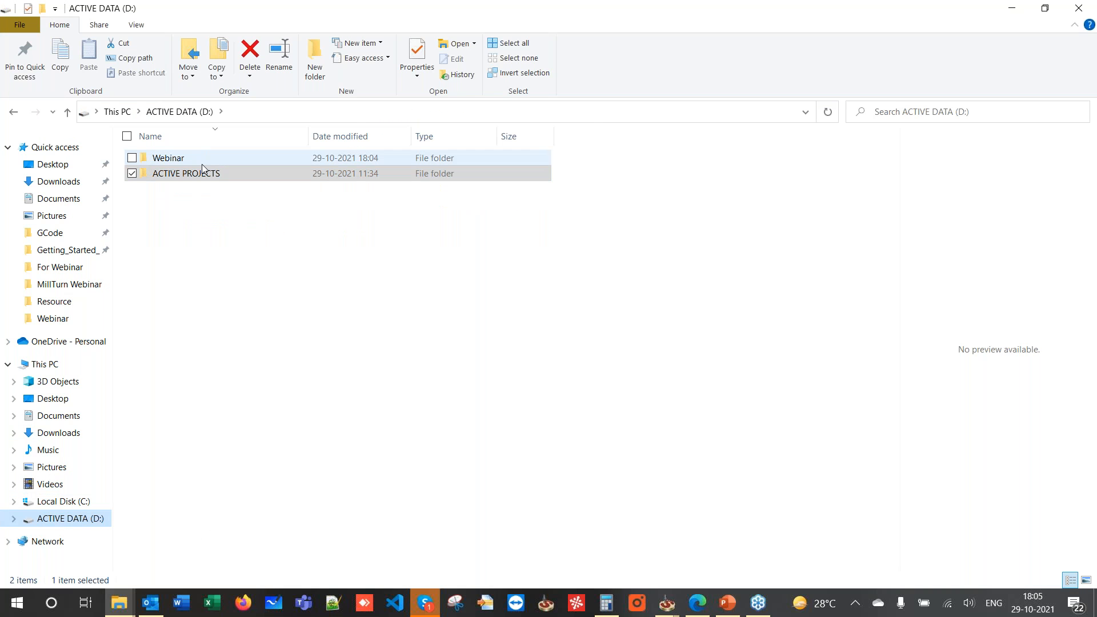
{"action": "double_click", "coordinate": [198, 158]}
{"action": "left_click", "coordinate": [182, 207]}
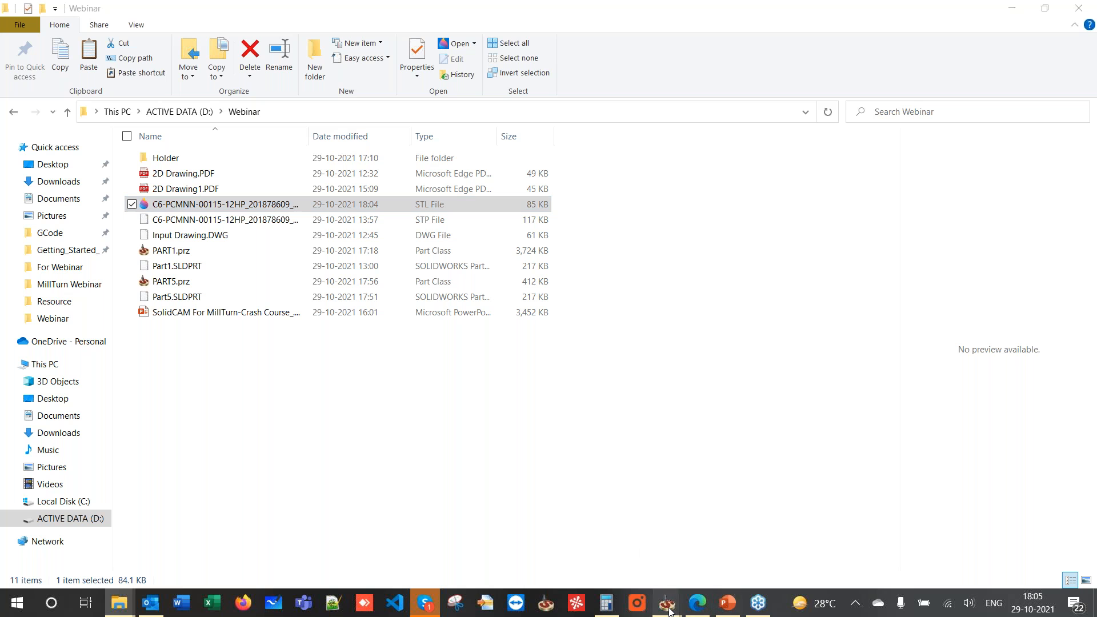
{"action": "mouse_move", "coordinate": [667, 603]}
{"action": "mouse_move", "coordinate": [716, 547]}
{"action": "left_click", "coordinate": [603, 552]}
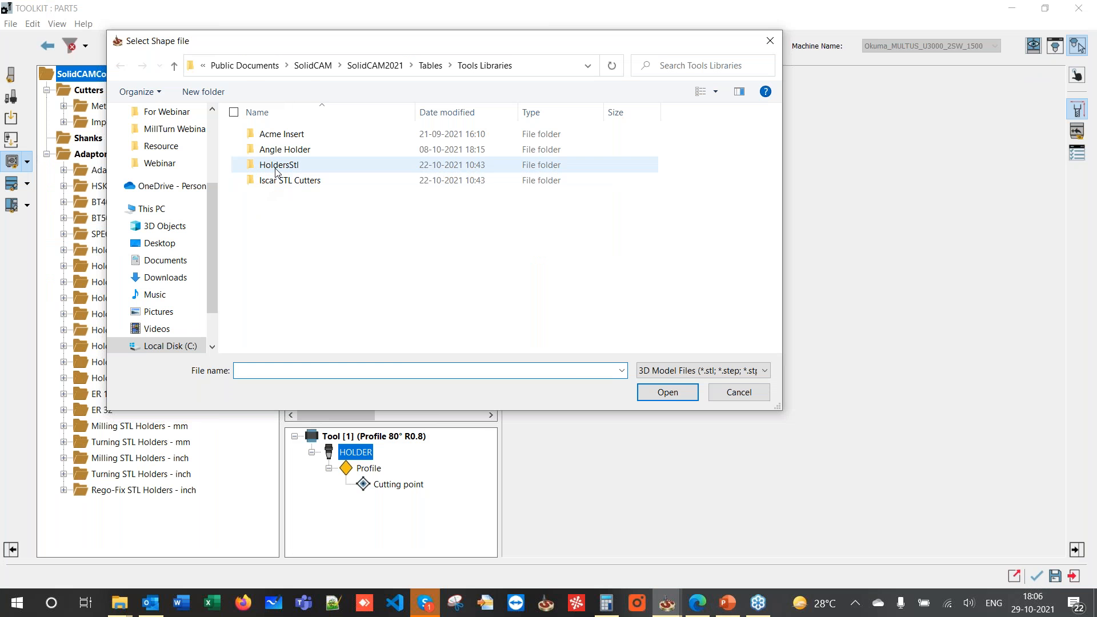
- Load the C6-PCMNN STL from HoldersStl\mm as the holder's shape
{"action": "left_click", "coordinate": [276, 169]}
{"action": "double_click", "coordinate": [276, 168]}
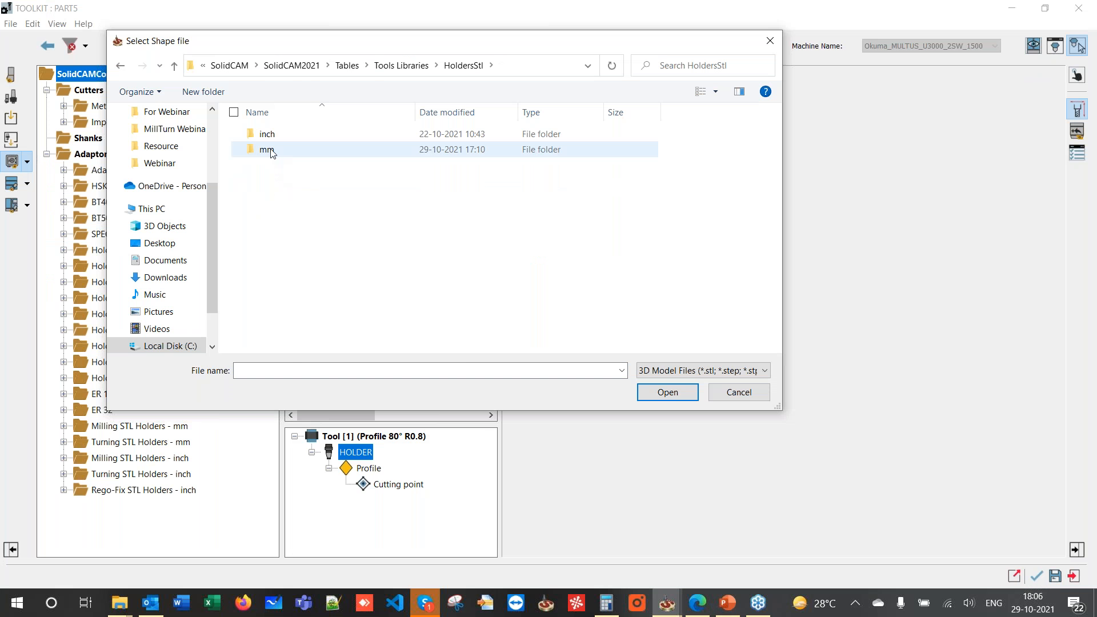
{"action": "double_click", "coordinate": [272, 151]}
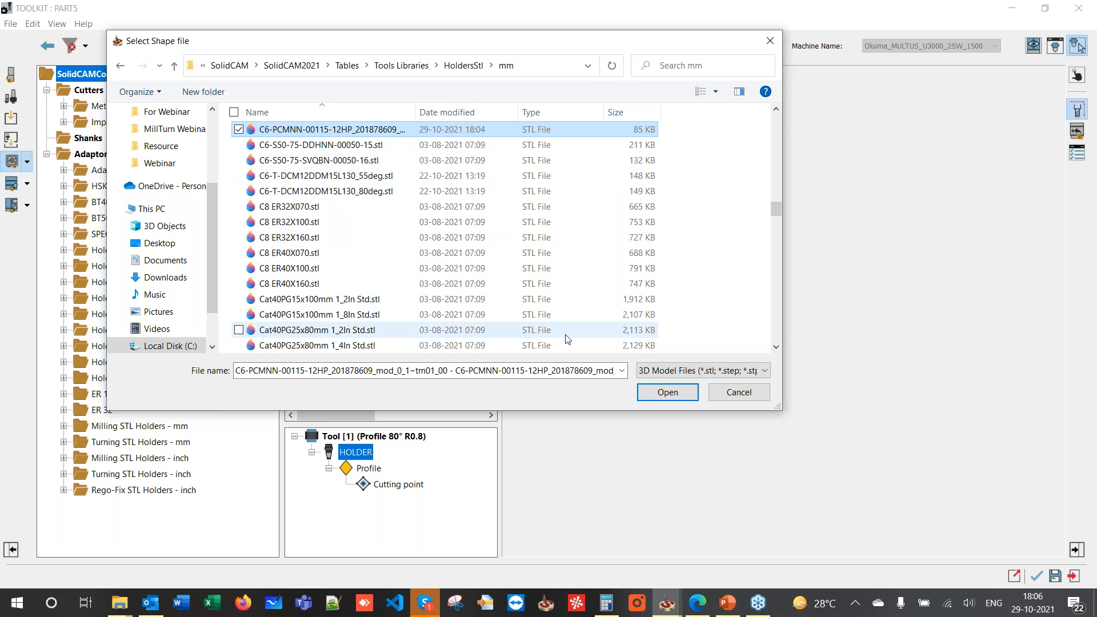
{"action": "left_click", "coordinate": [655, 392]}
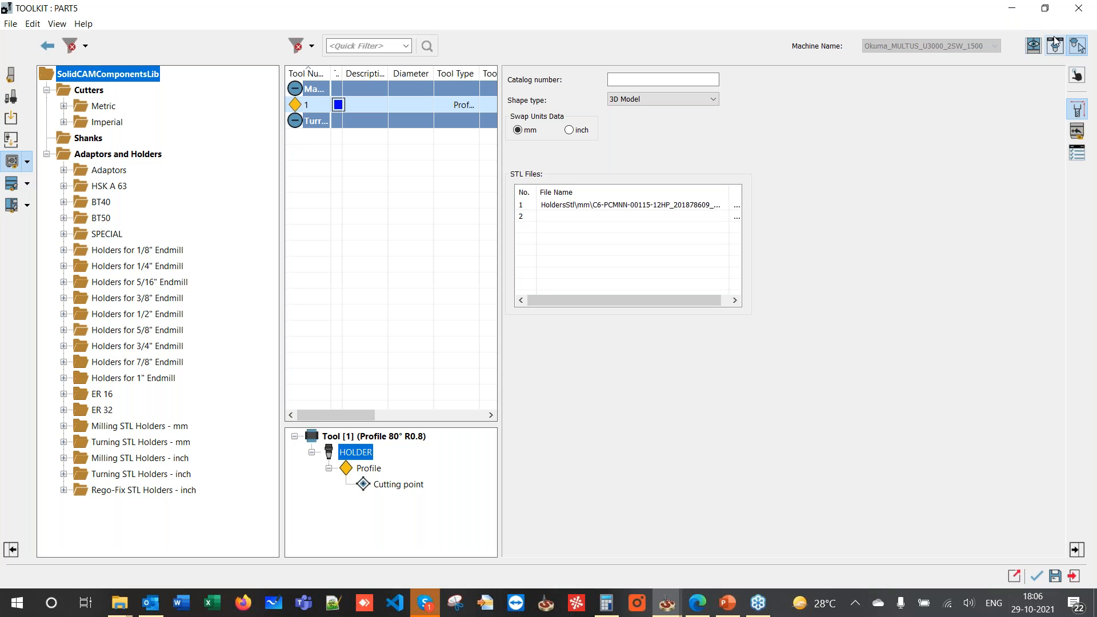
- Preview the holder's 3D model upright in Tool Viewer, then close the preview
{"action": "left_click", "coordinate": [1036, 46]}
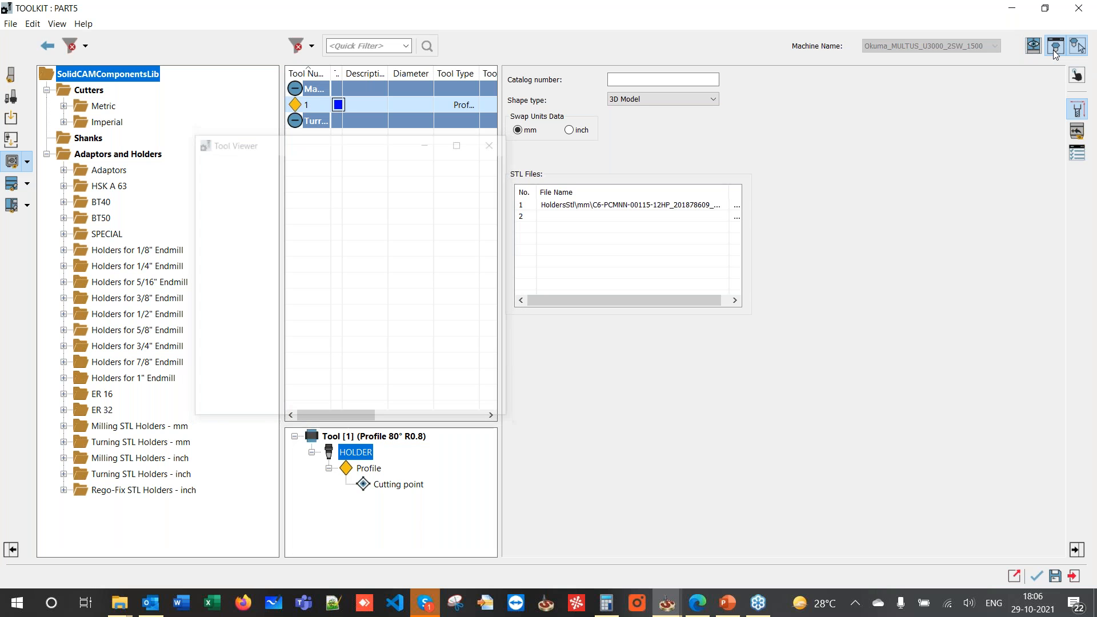
{"action": "left_click_drag", "start_coordinate": [280, 233], "coordinate": [265, 283]}
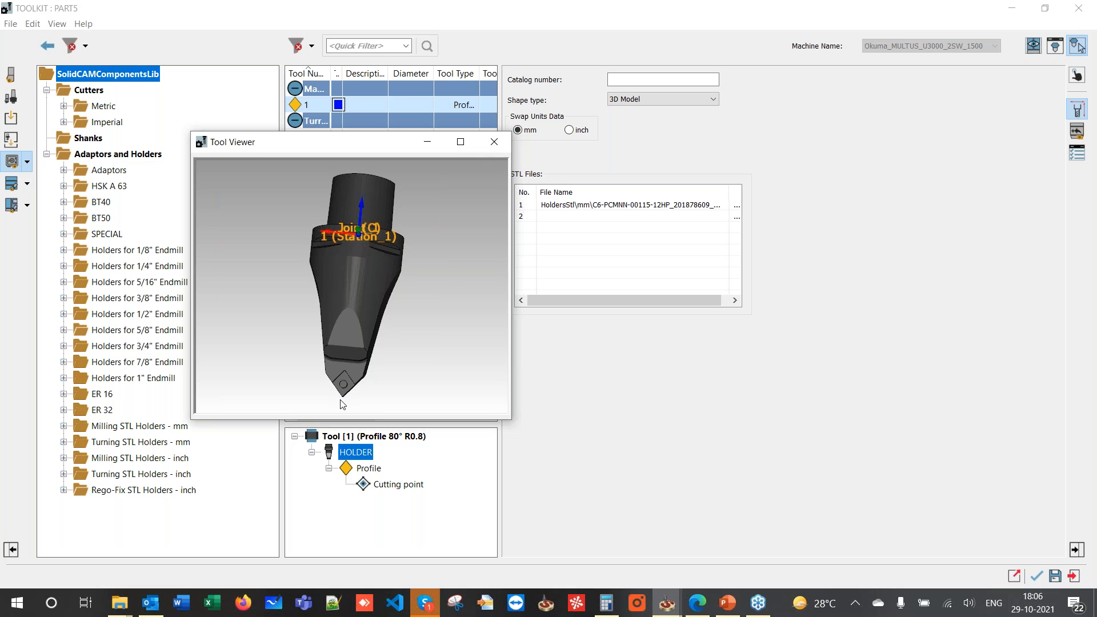
{"action": "left_click", "coordinate": [495, 142]}
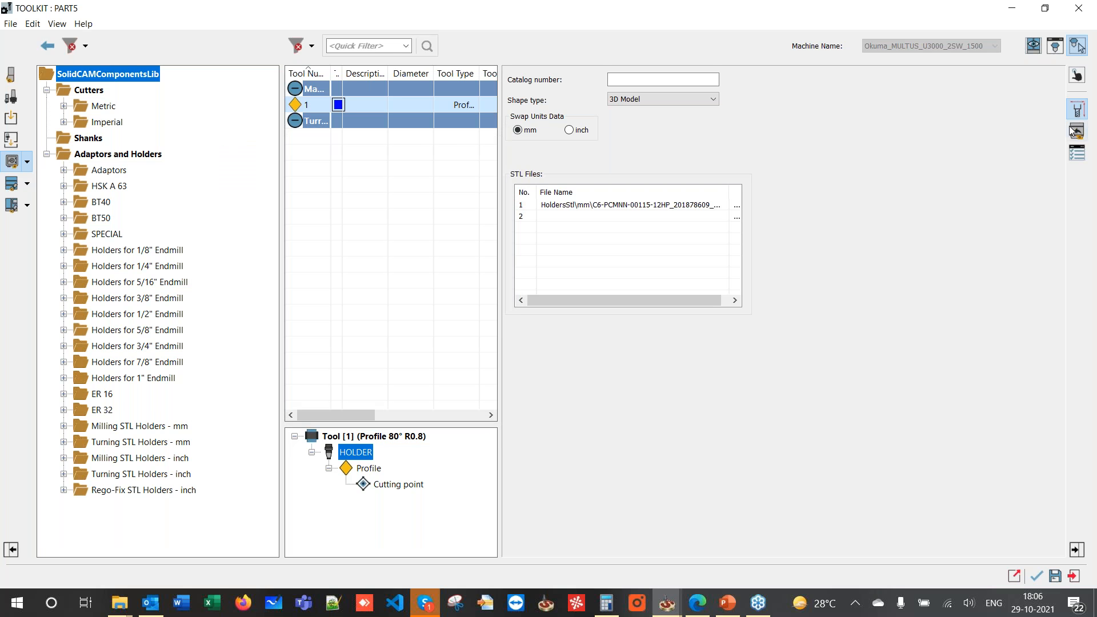
- Set the holder's Joint_1 Z offset to -105.6 and verify the joint position in Tool Viewer
{"action": "left_click", "coordinate": [1076, 133]}
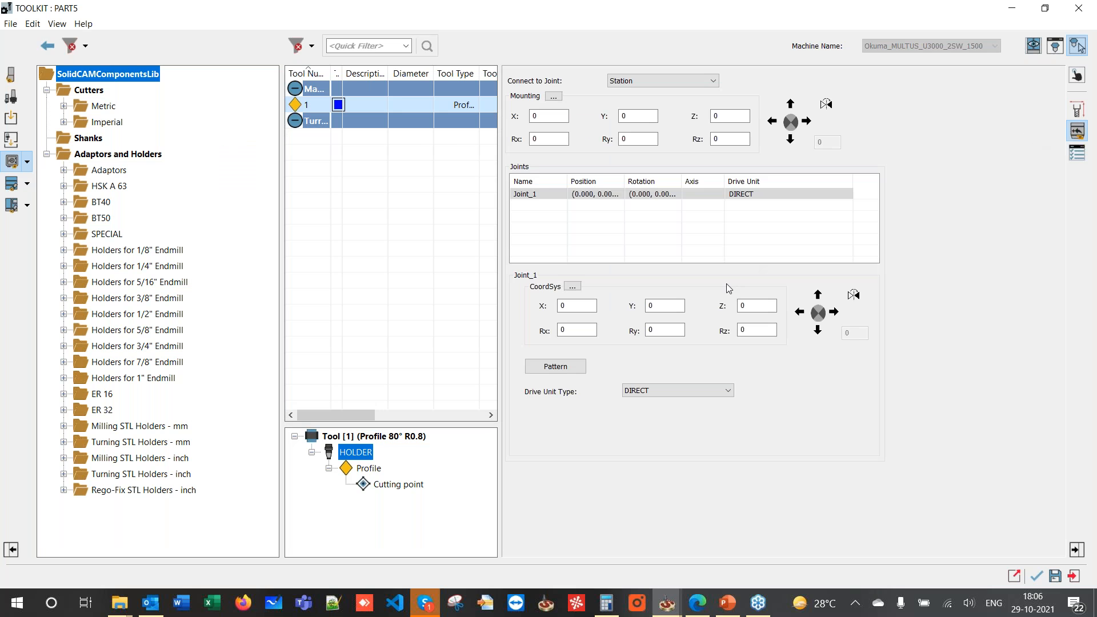
{"action": "left_click", "coordinate": [1056, 45]}
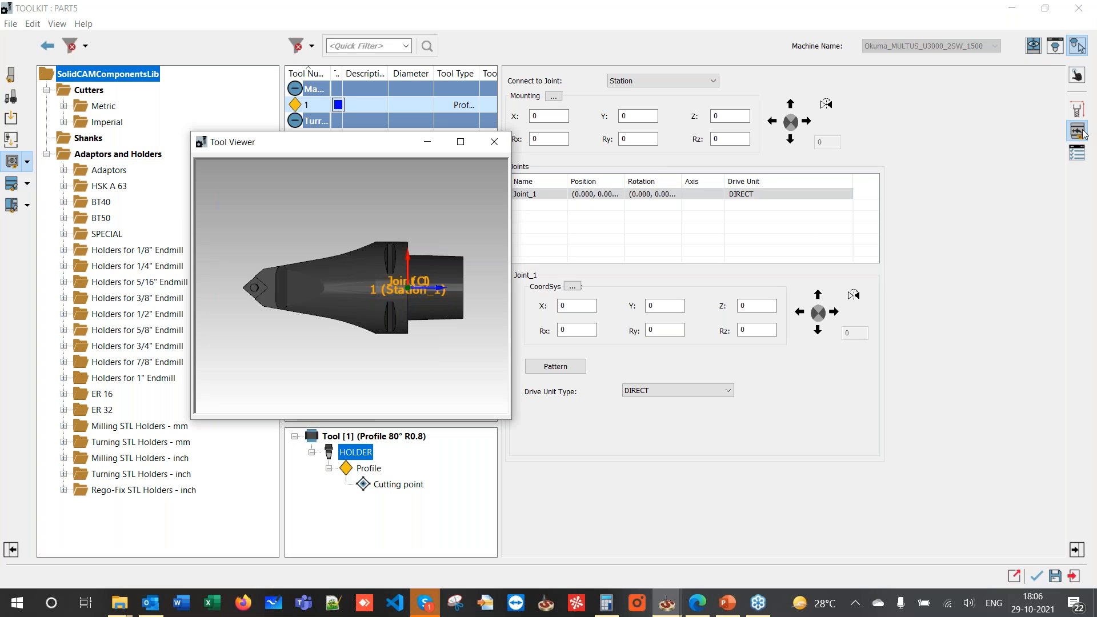
{"action": "double_click", "coordinate": [757, 305]}
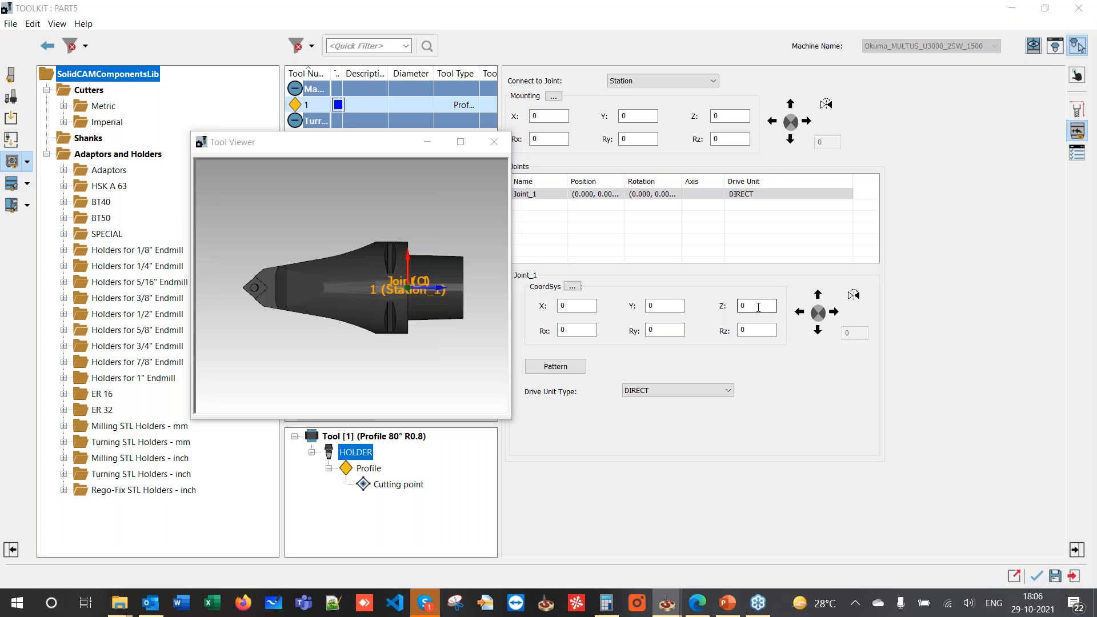
{"action": "type", "text": "-"}
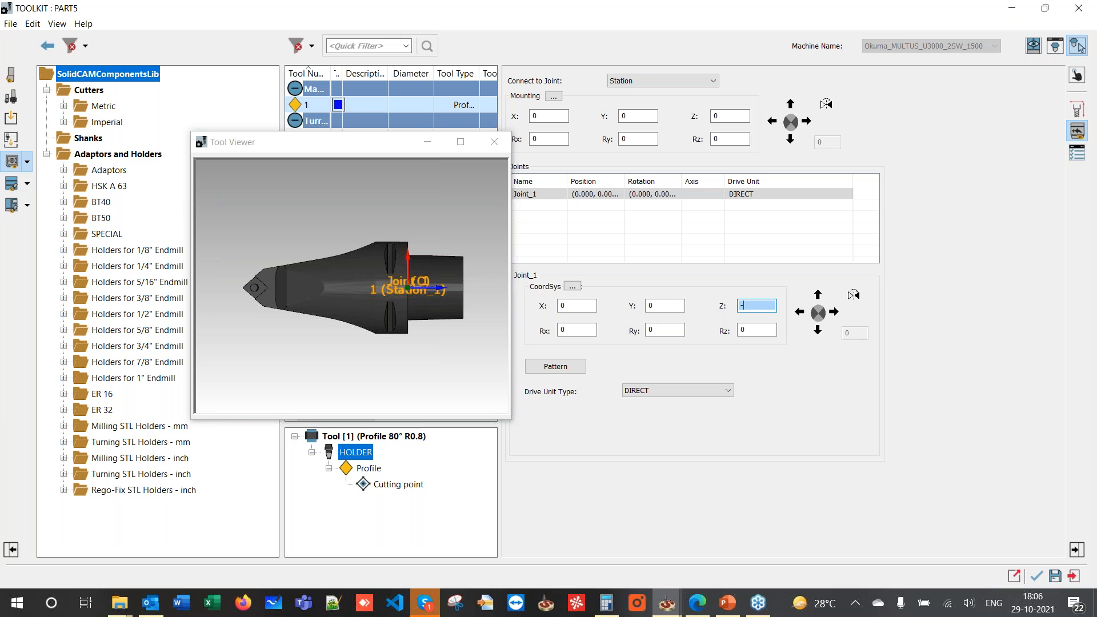
{"action": "type", "text": "105.6"}
{"action": "left_click", "coordinate": [755, 330]}
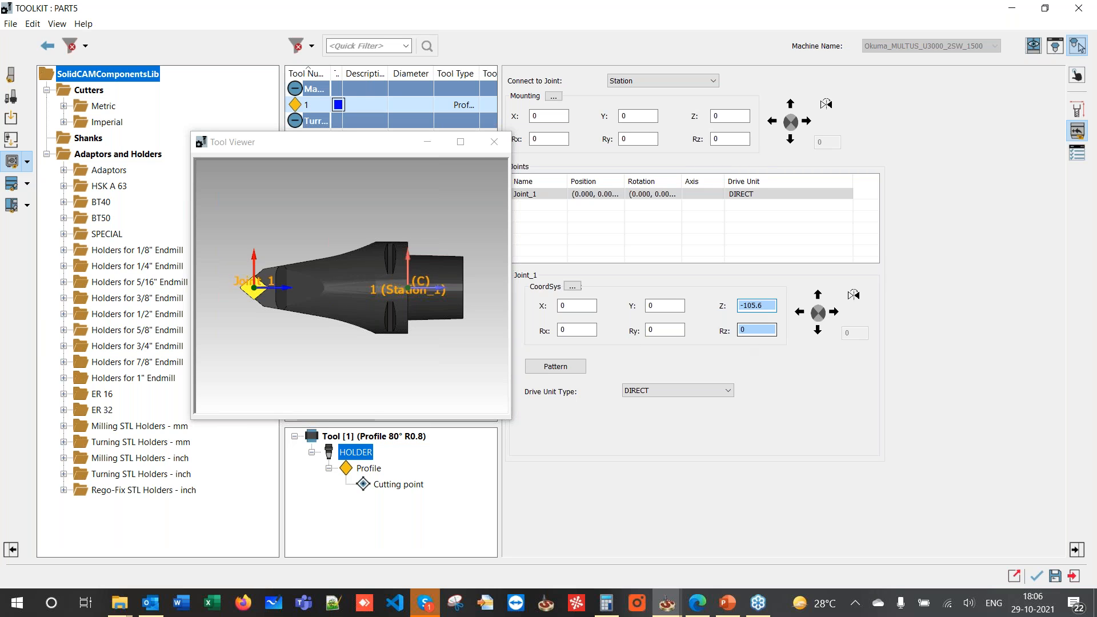
{"action": "mouse_move", "coordinate": [391, 276]}
{"action": "middle_mouse_down"}
{"action": "mouse_move", "coordinate": [372, 254]}
{"action": "mouse_move", "coordinate": [399, 293]}
{"action": "middle_mouse_up"}
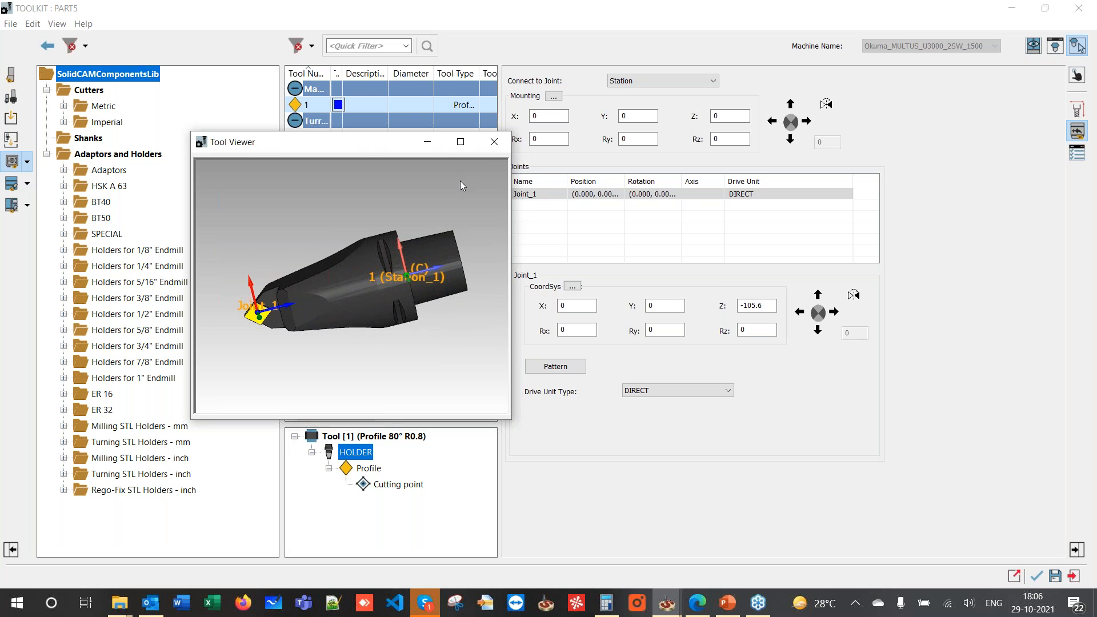
{"action": "left_click", "coordinate": [494, 143]}
- Accept the ToolKit, then flip the tool with an additional angle of -45
{"action": "left_click", "coordinate": [1038, 577]}
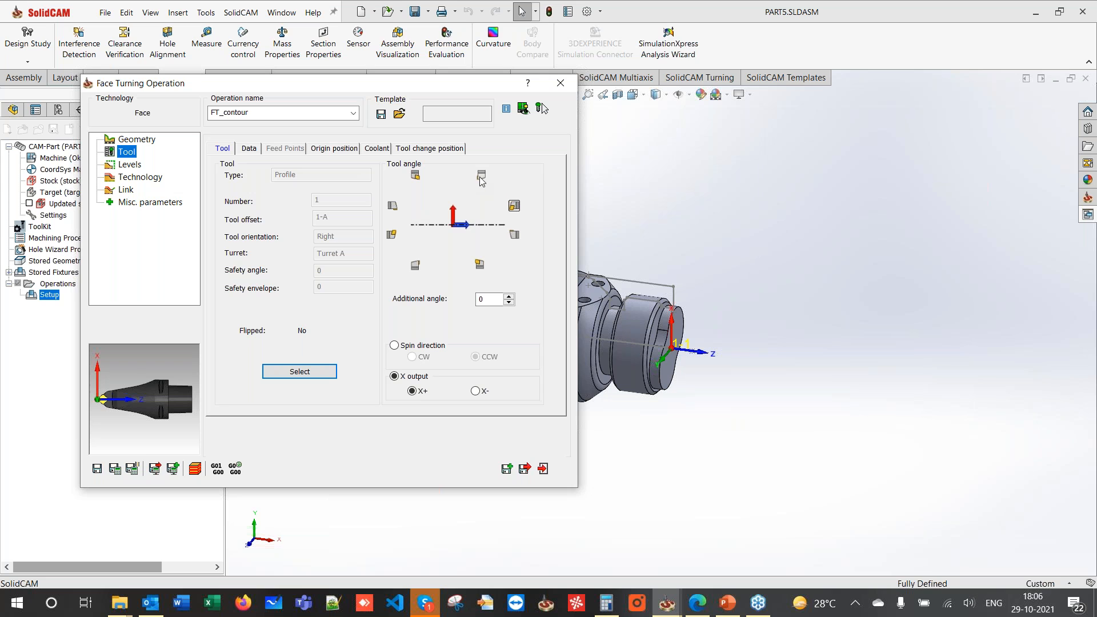
{"action": "left_click", "coordinate": [481, 175]}
{"action": "double_click", "coordinate": [487, 298]}
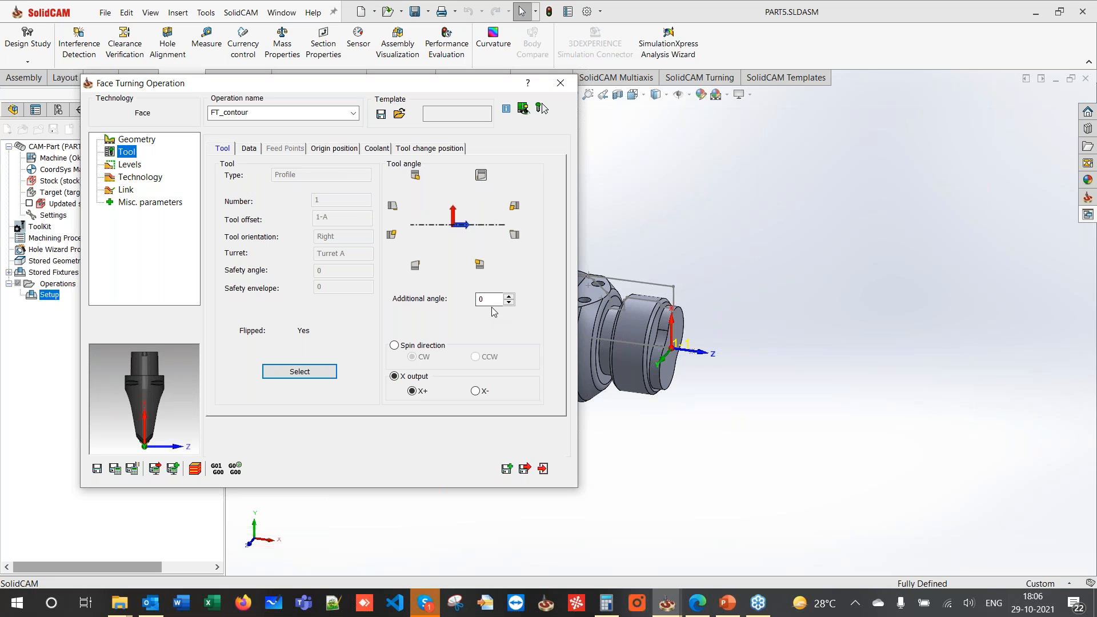
{"action": "type", "text": "45"}
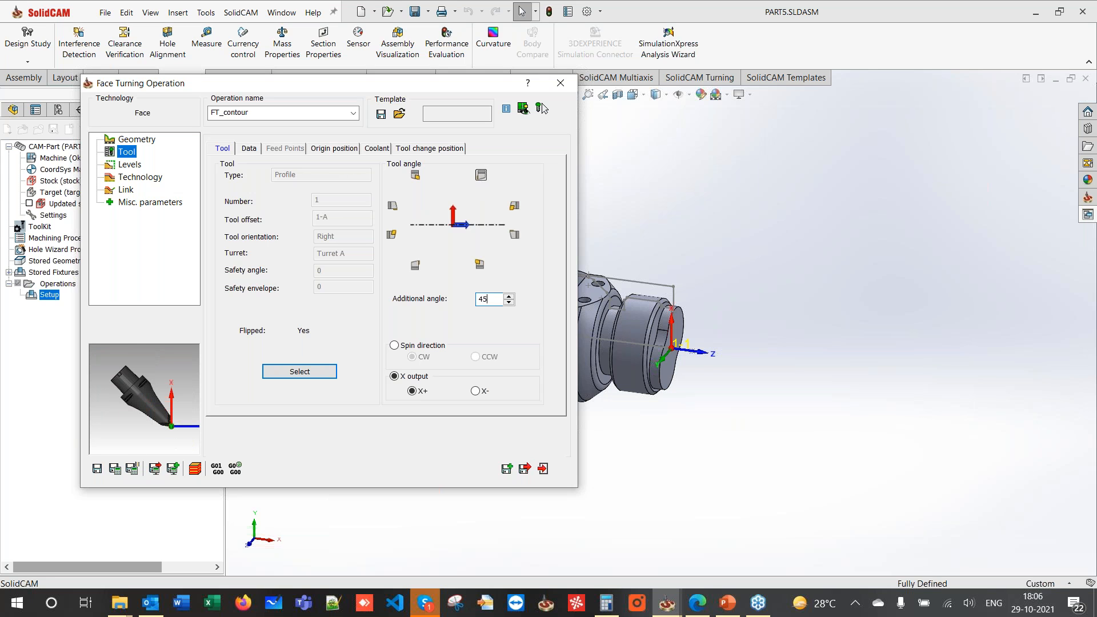
{"action": "left_click", "coordinate": [480, 299]}
{"action": "type", "text": "-"}
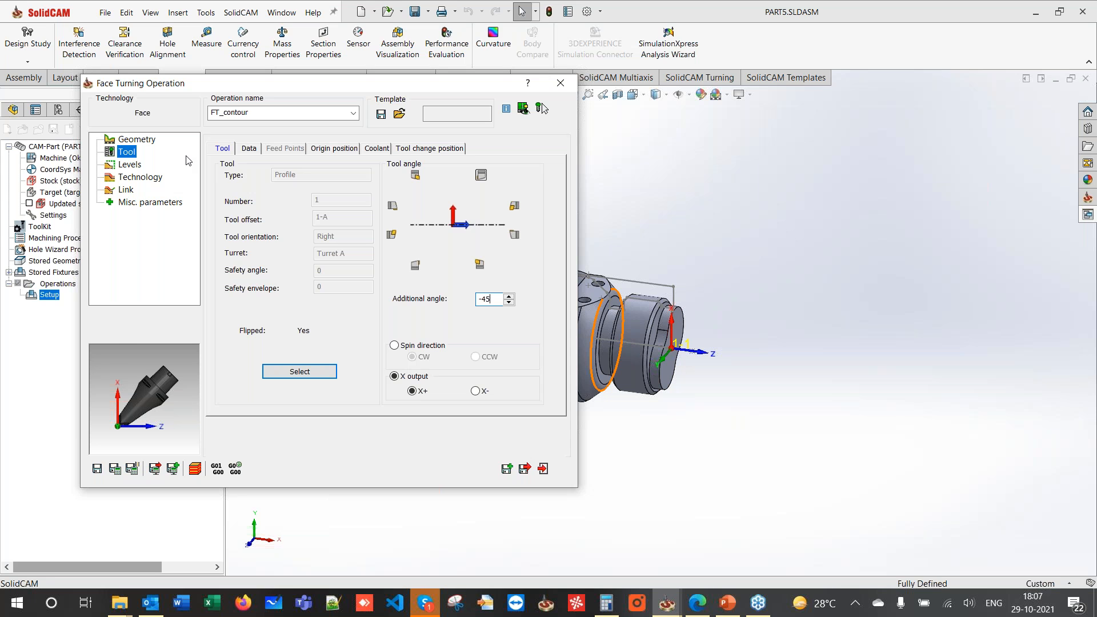
- Add a finish pass in Technology, then save, calculate and exit FT_contour
{"action": "left_click", "coordinate": [116, 167]}
{"action": "left_click", "coordinate": [135, 179]}
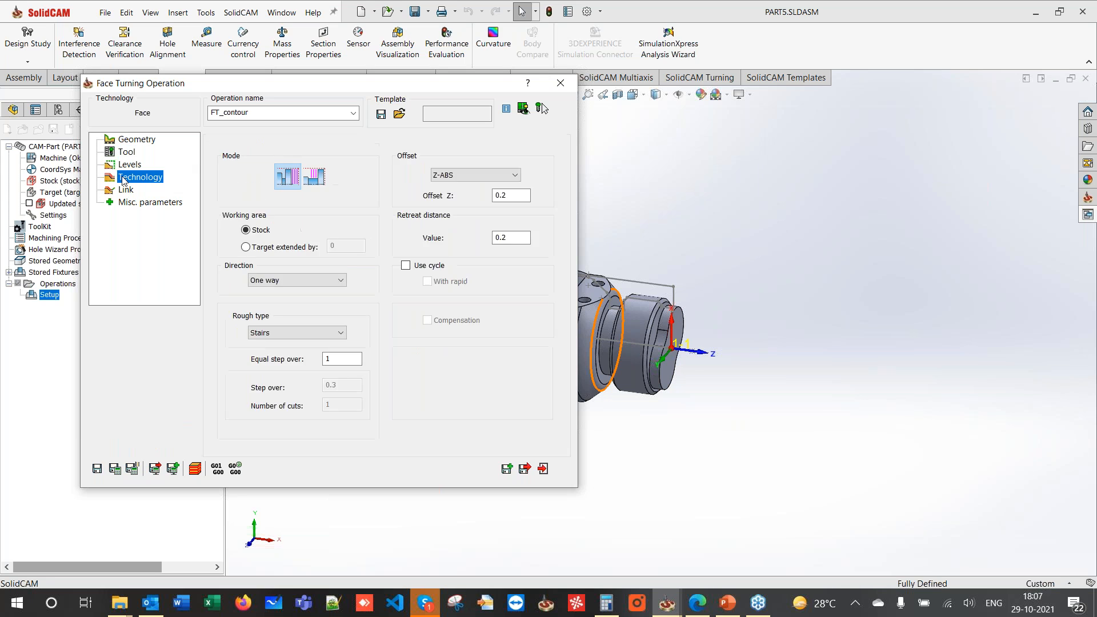
{"action": "left_click", "coordinate": [341, 356]}
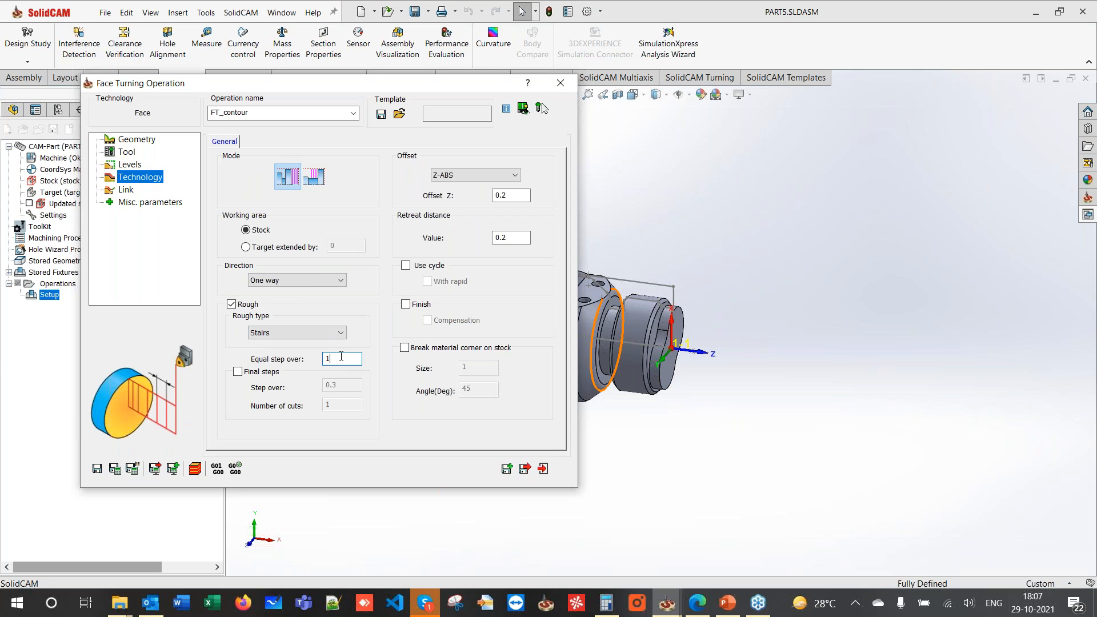
{"action": "left_click", "coordinate": [406, 304]}
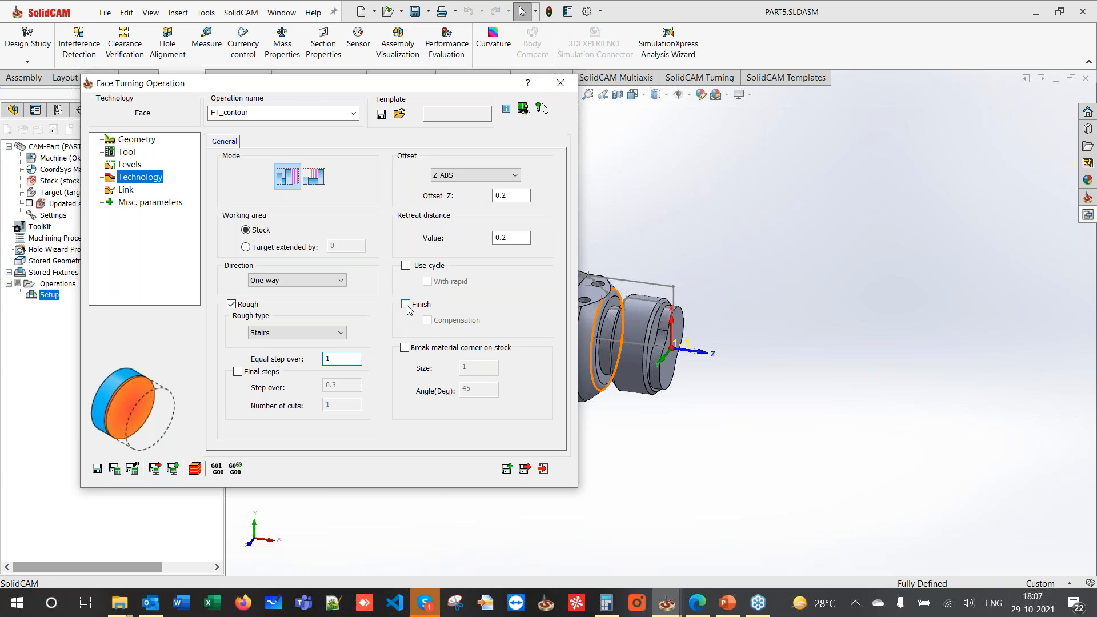
{"action": "left_click", "coordinate": [114, 470]}
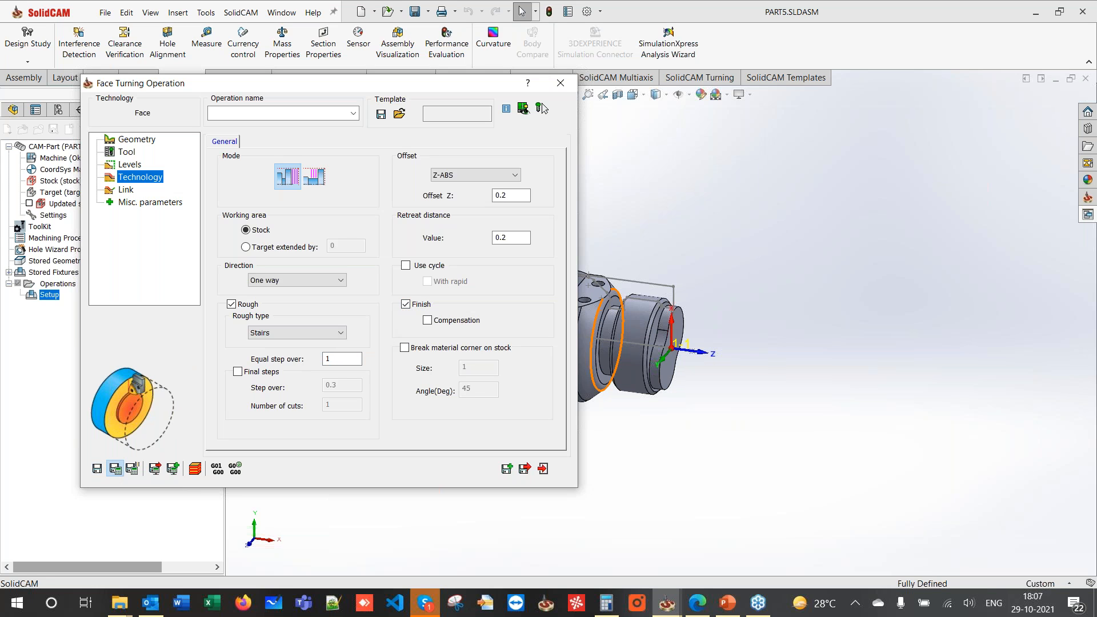
{"action": "left_click", "coordinate": [525, 468]}
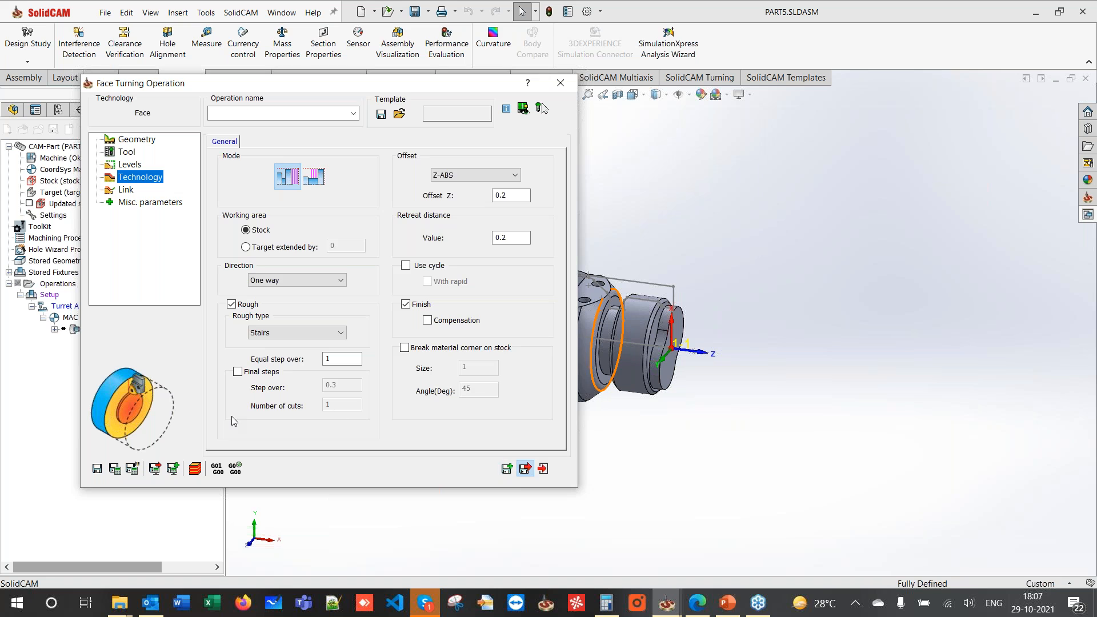
- Calculate and simulate FT_contour to the end, then hide its toolpath
{"action": "right_click", "coordinate": [95, 326]}
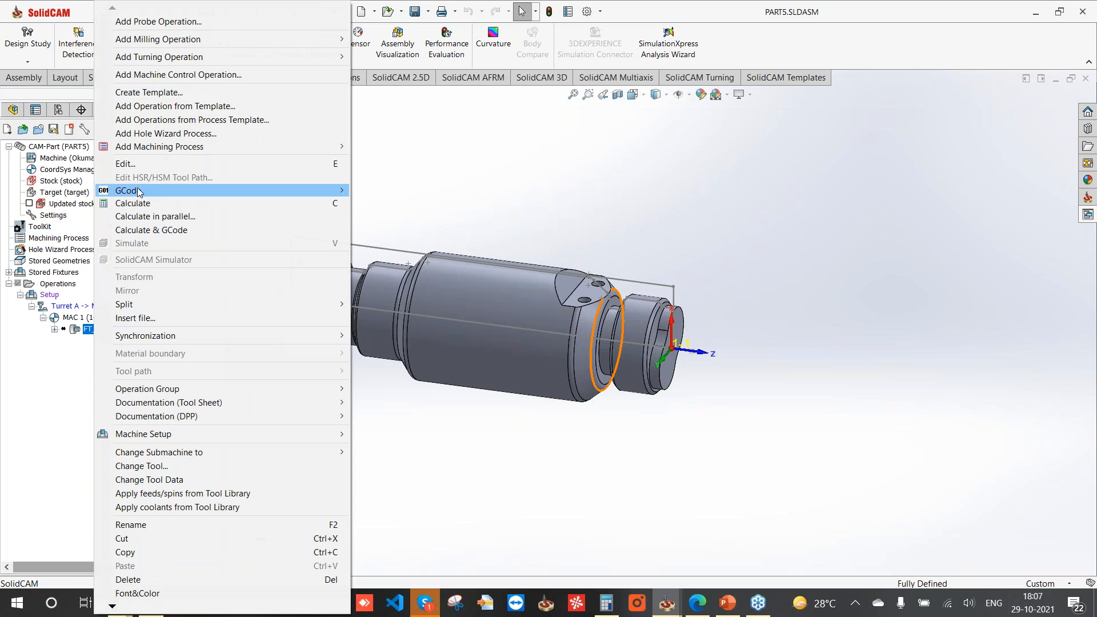
{"action": "left_click", "coordinate": [143, 203]}
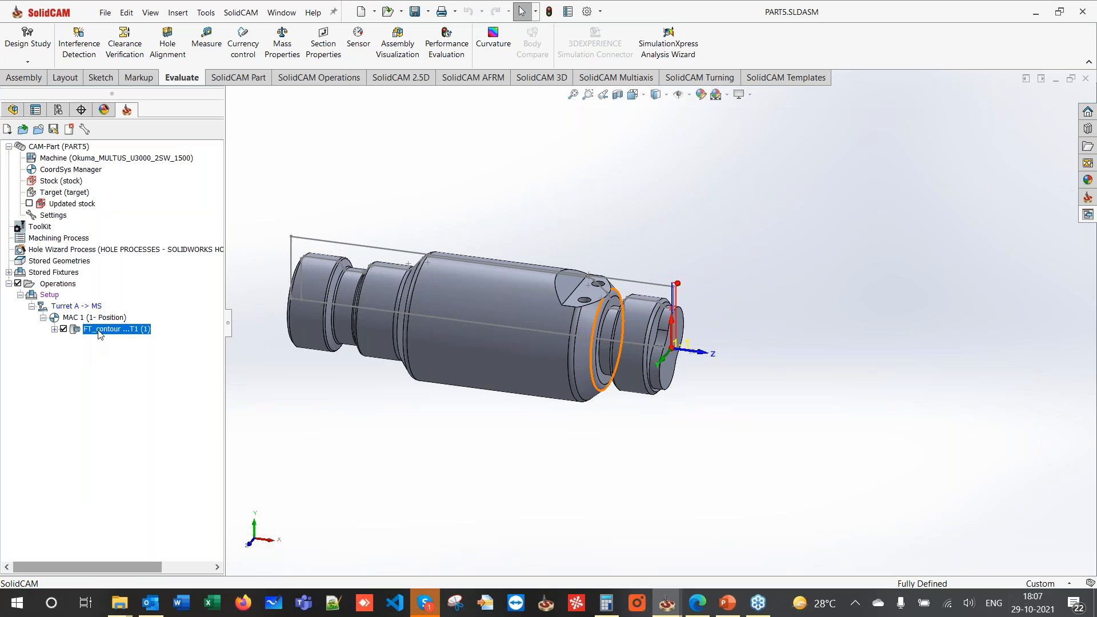
{"action": "right_click", "coordinate": [101, 331]}
{"action": "left_click", "coordinate": [146, 245]}
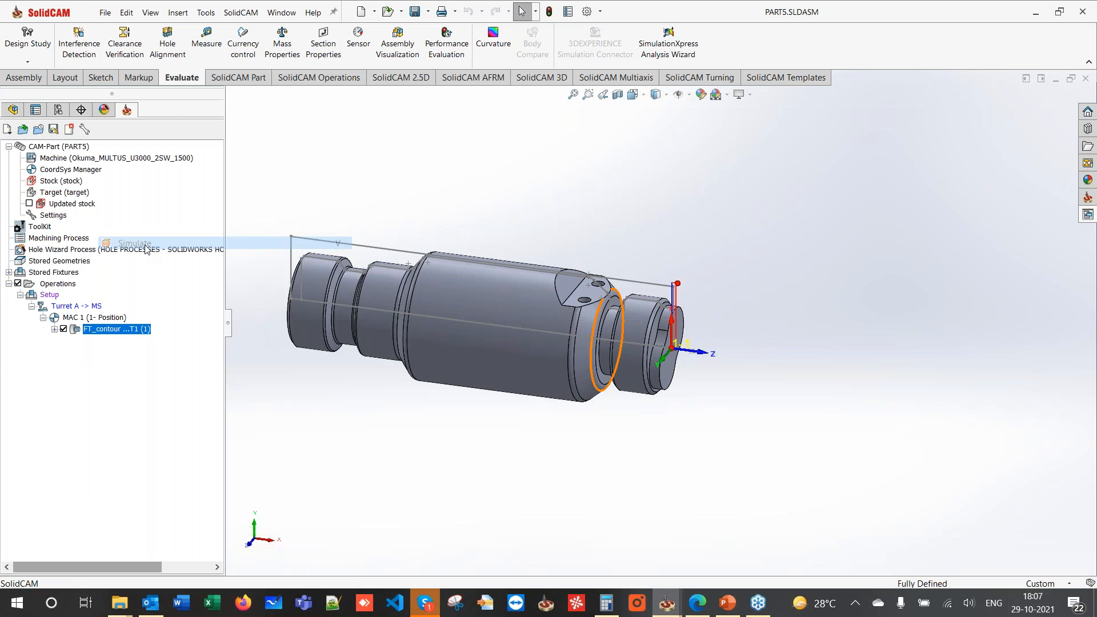
{"action": "left_click", "coordinate": [95, 334]}
{"action": "left_click", "coordinate": [95, 335]}
{"action": "left_click", "coordinate": [96, 334]}
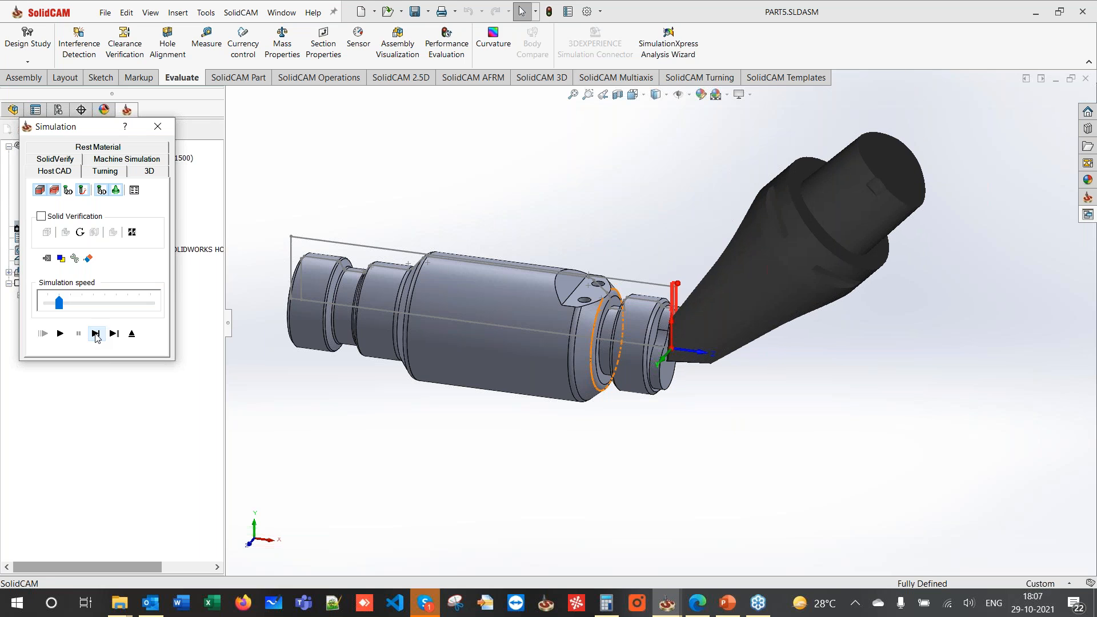
{"action": "left_click", "coordinate": [131, 334]}
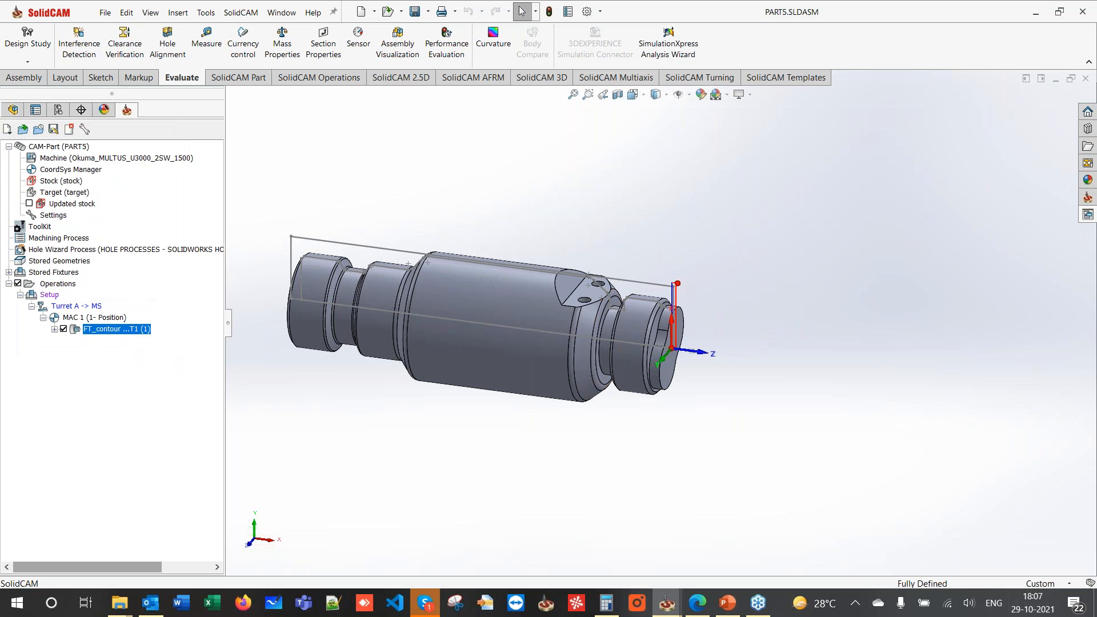
{"action": "left_click", "coordinate": [63, 329]}
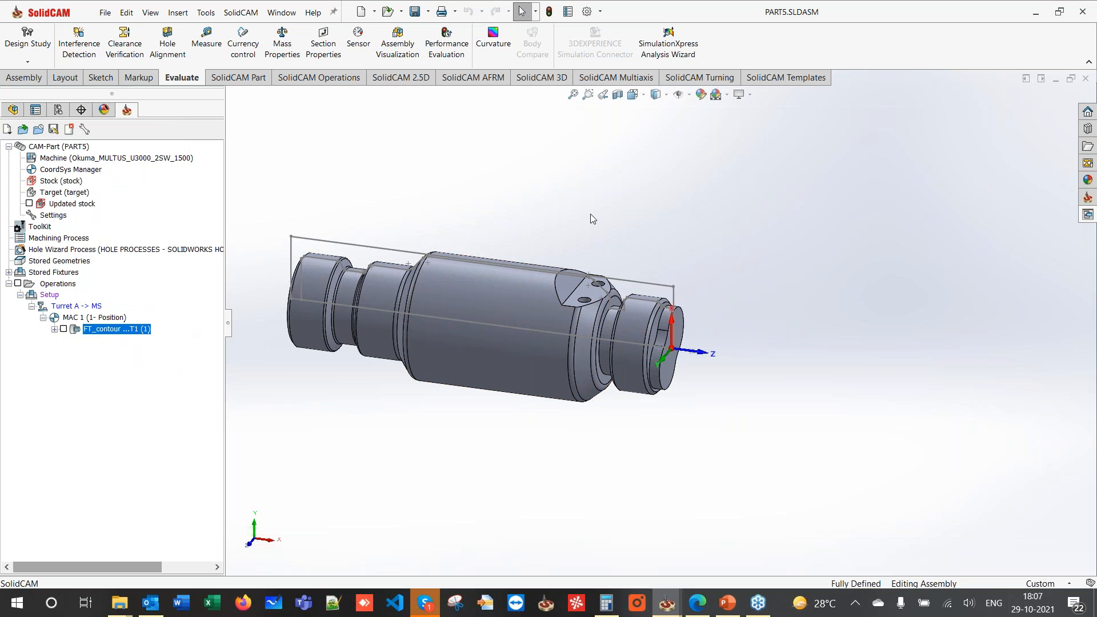
{"action": "left_click", "coordinate": [716, 83]}
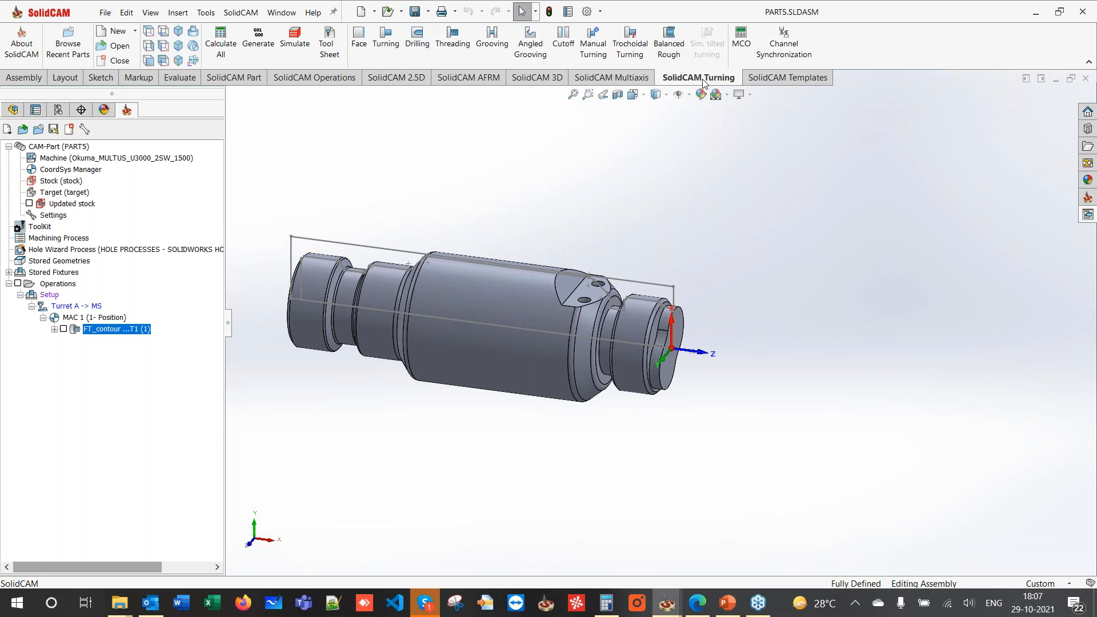
- Start a turning operation with geometry contour1, a chain along the part's top profile
{"action": "left_click", "coordinate": [395, 45]}
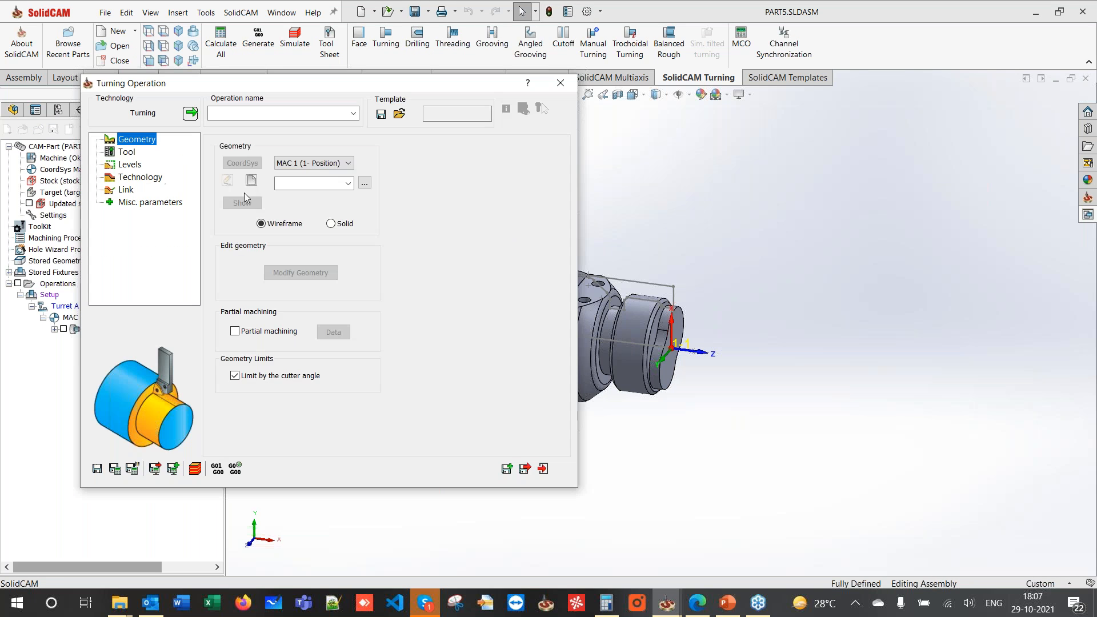
{"action": "left_click", "coordinate": [252, 181]}
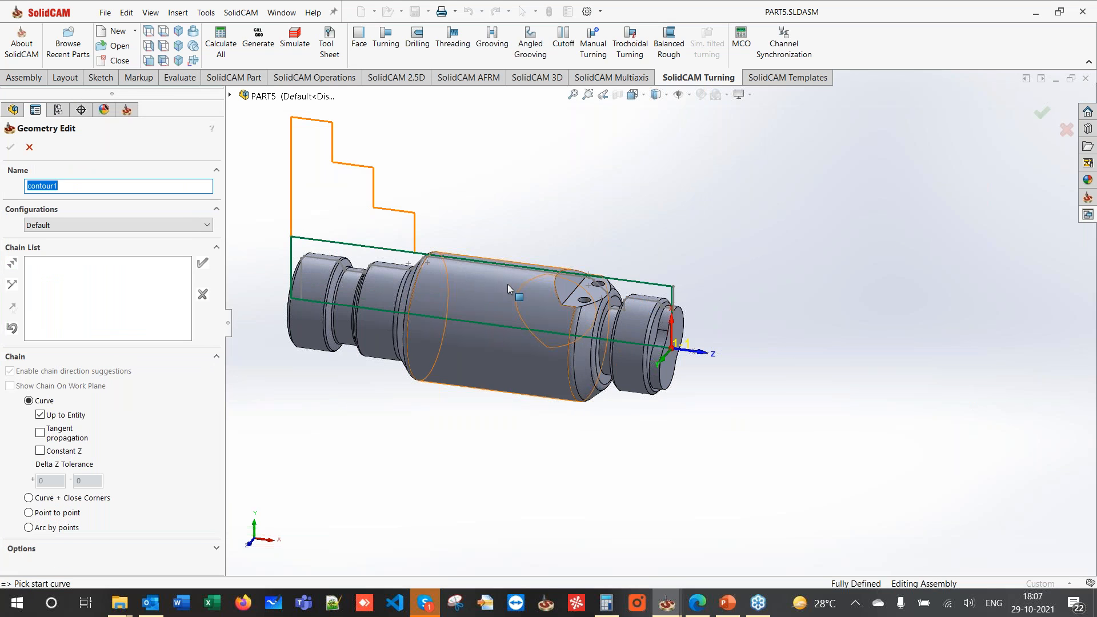
{"action": "scroll", "coordinate": [501, 283], "scroll_direction": "down", "scroll_amount": 1}
{"action": "scroll", "coordinate": [499, 284], "scroll_direction": "down", "scroll_amount": 2}
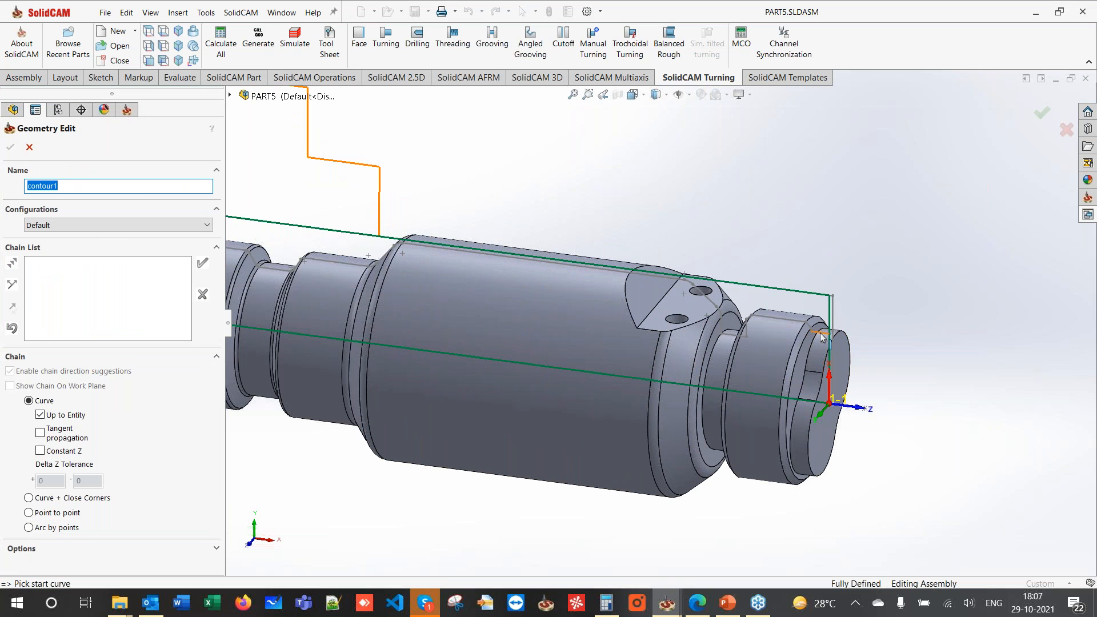
{"action": "left_click", "coordinate": [821, 337]}
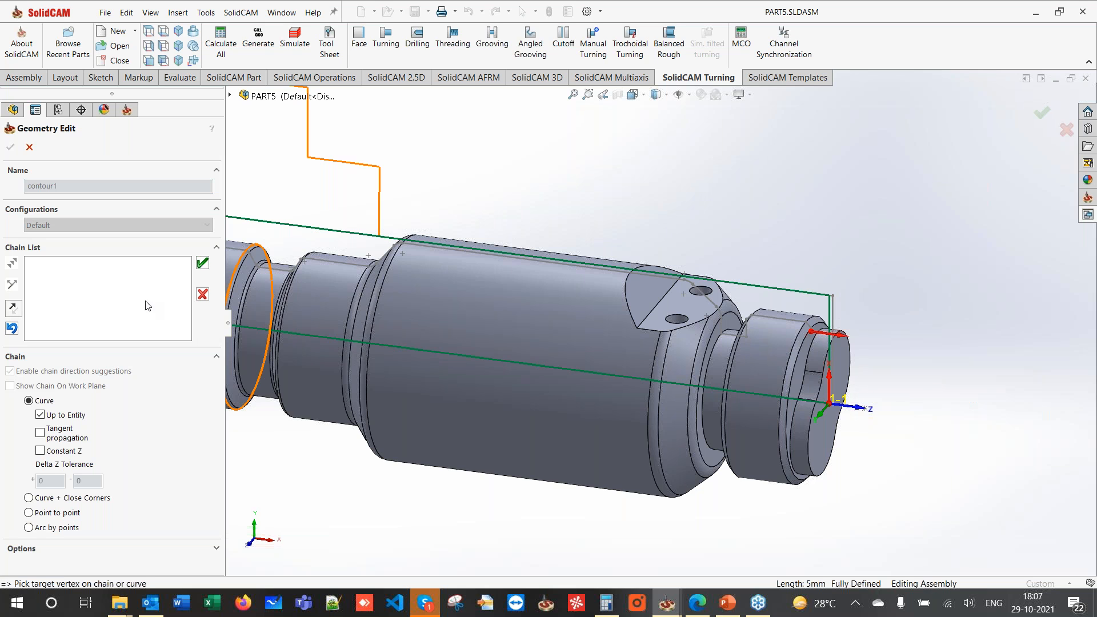
{"action": "left_click", "coordinate": [12, 308]}
{"action": "left_click", "coordinate": [487, 366]}
{"action": "left_click", "coordinate": [434, 252]}
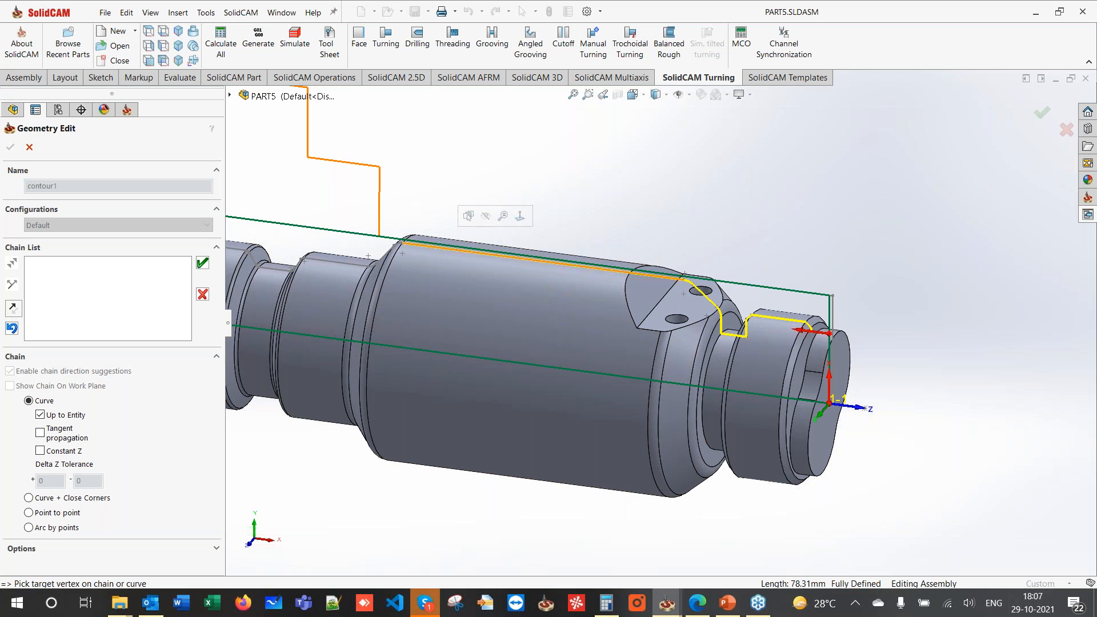
{"action": "left_click", "coordinate": [202, 264]}
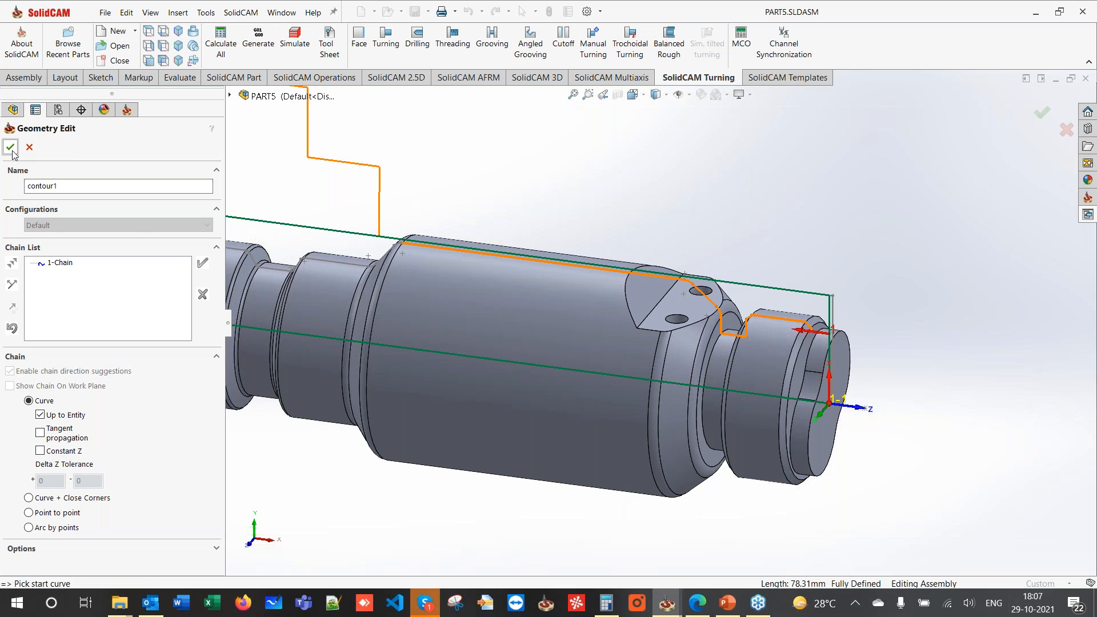
{"action": "left_click", "coordinate": [11, 148]}
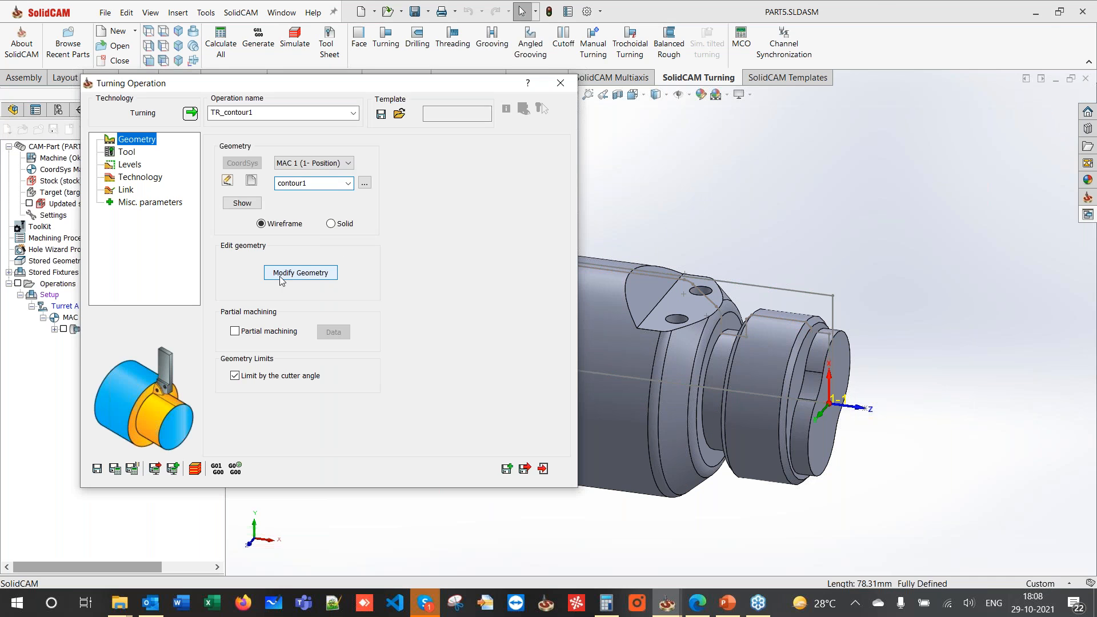
{"action": "left_click", "coordinate": [280, 274]}
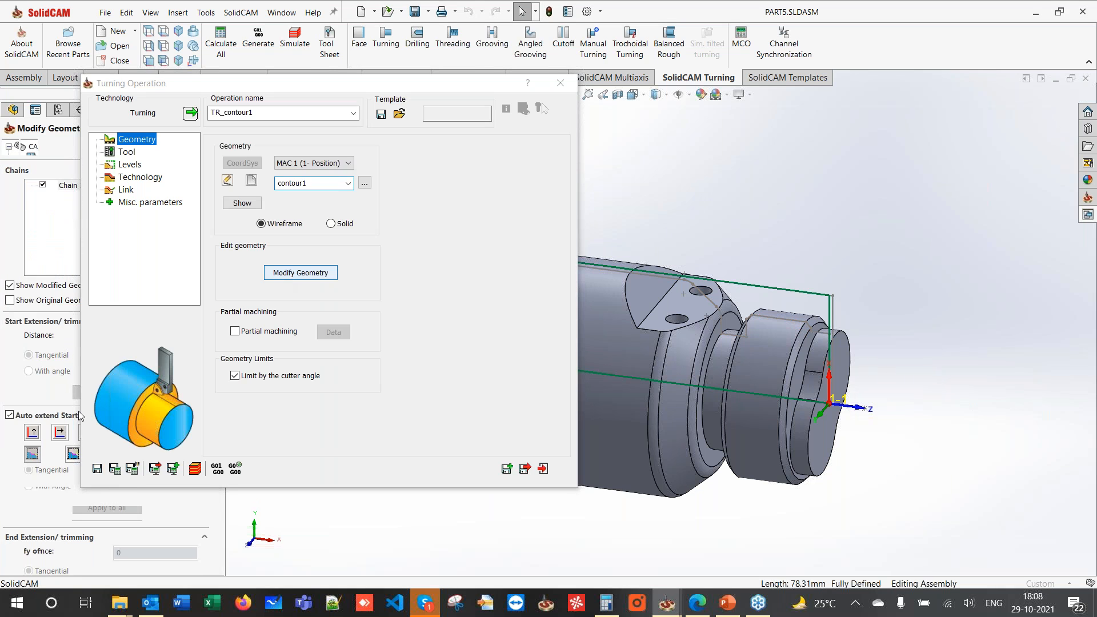
- Extend the end of the contour1 chain tangentially by 3 mm
{"action": "scroll", "coordinate": [43, 423], "scroll_direction": "down", "scroll_amount": 3}
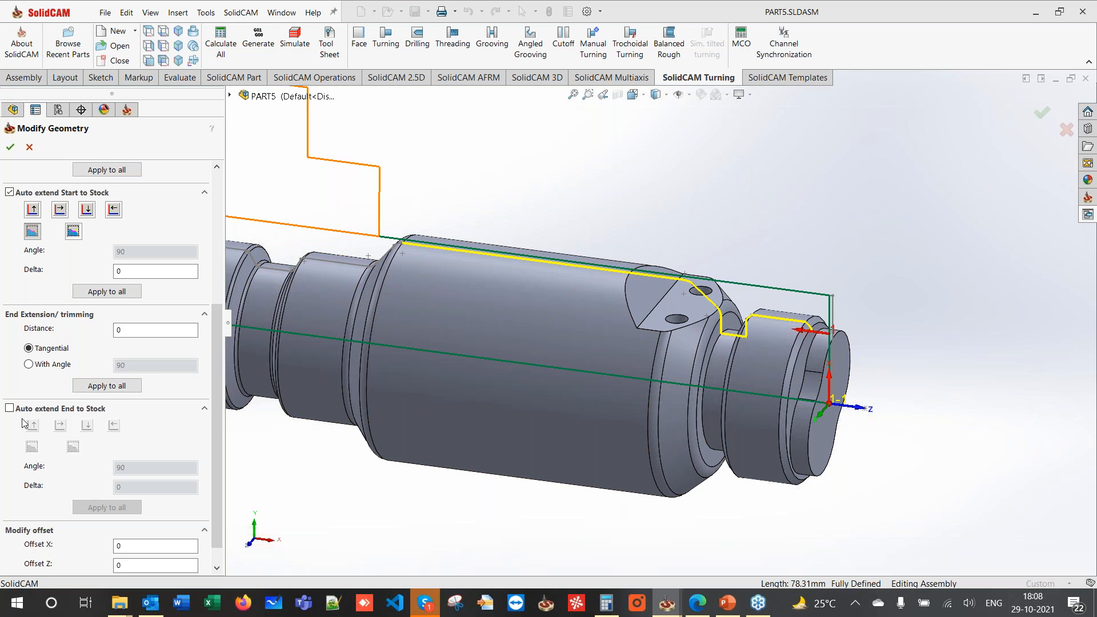
{"action": "left_click", "coordinate": [29, 347]}
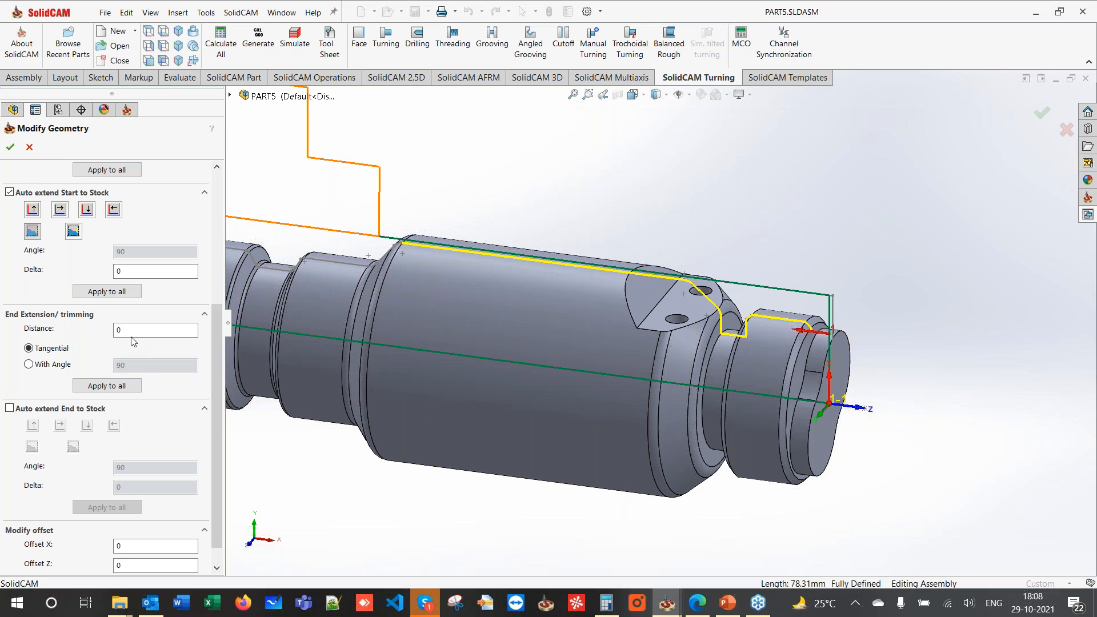
{"action": "type", "text": "3"}
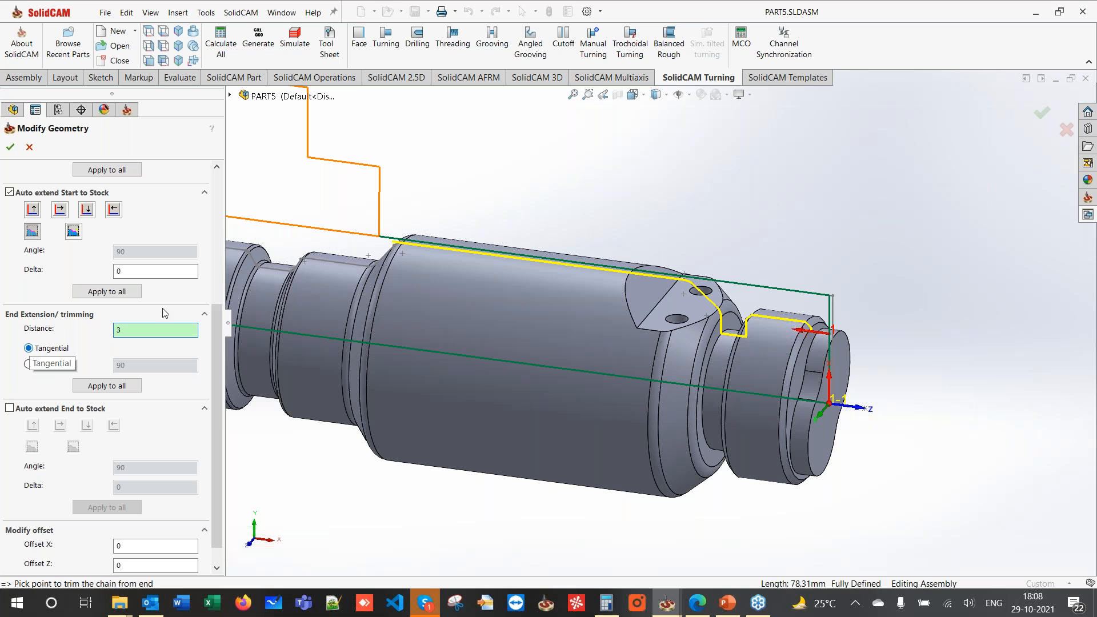
{"action": "mouse_move", "coordinate": [245, 305]}
{"action": "middle_mouse_down"}
{"action": "mouse_move", "coordinate": [281, 258]}
{"action": "mouse_move", "coordinate": [255, 295]}
{"action": "middle_mouse_up"}
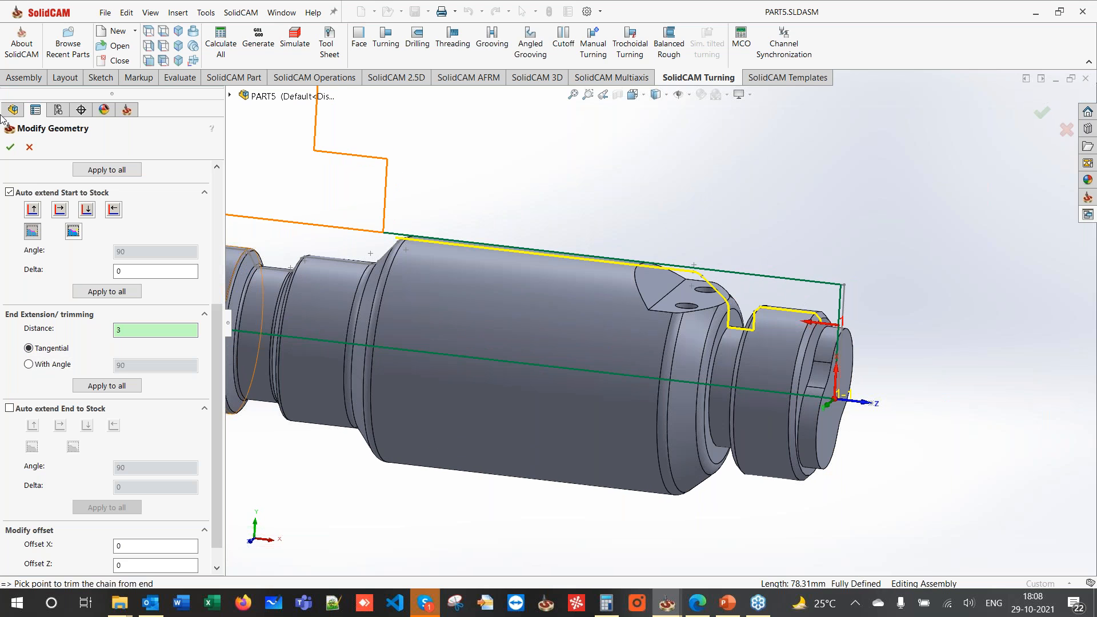
{"action": "left_click", "coordinate": [10, 147]}
{"action": "left_click", "coordinate": [130, 164]}
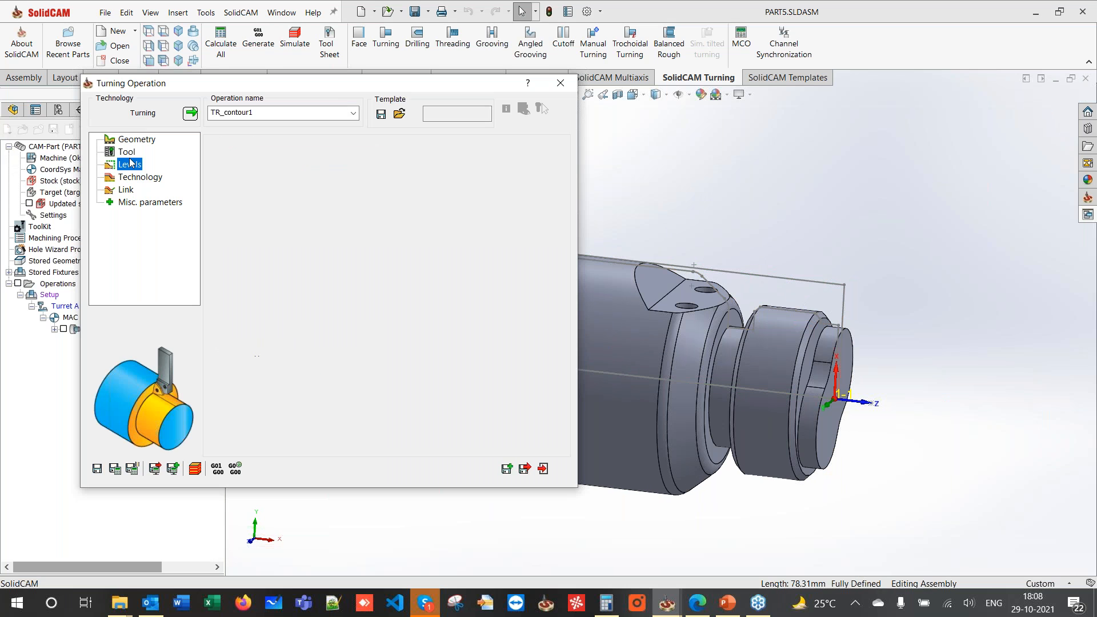
- Select Profile tool 1 for TR_contour1 and set its additional angle to -45
{"action": "left_click", "coordinate": [127, 152]}
{"action": "left_click", "coordinate": [287, 372]}
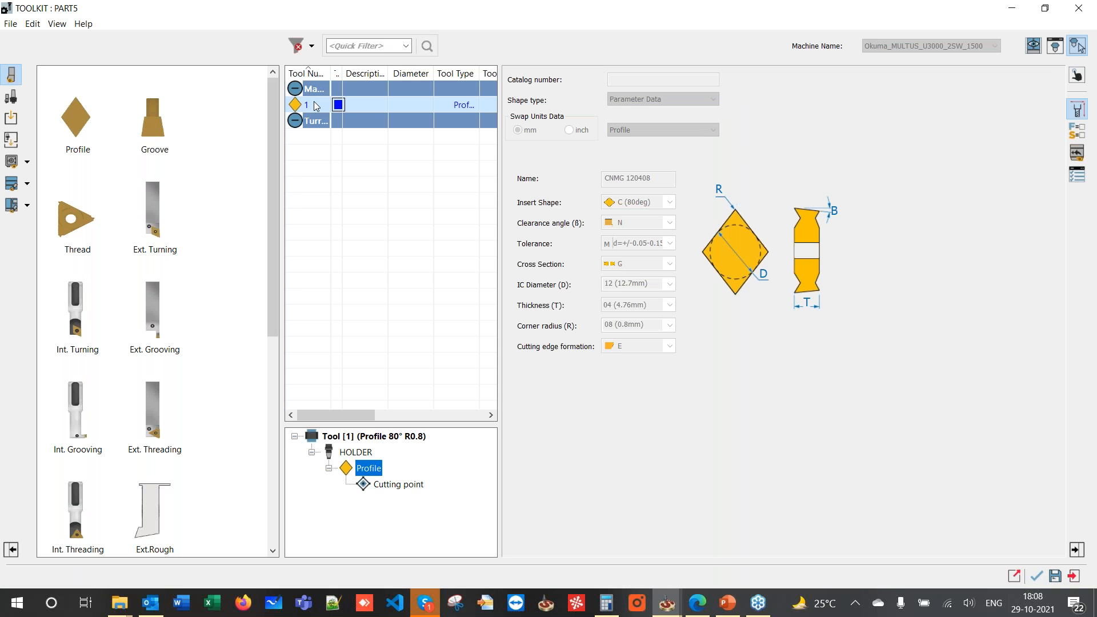
{"action": "double_click", "coordinate": [313, 105]}
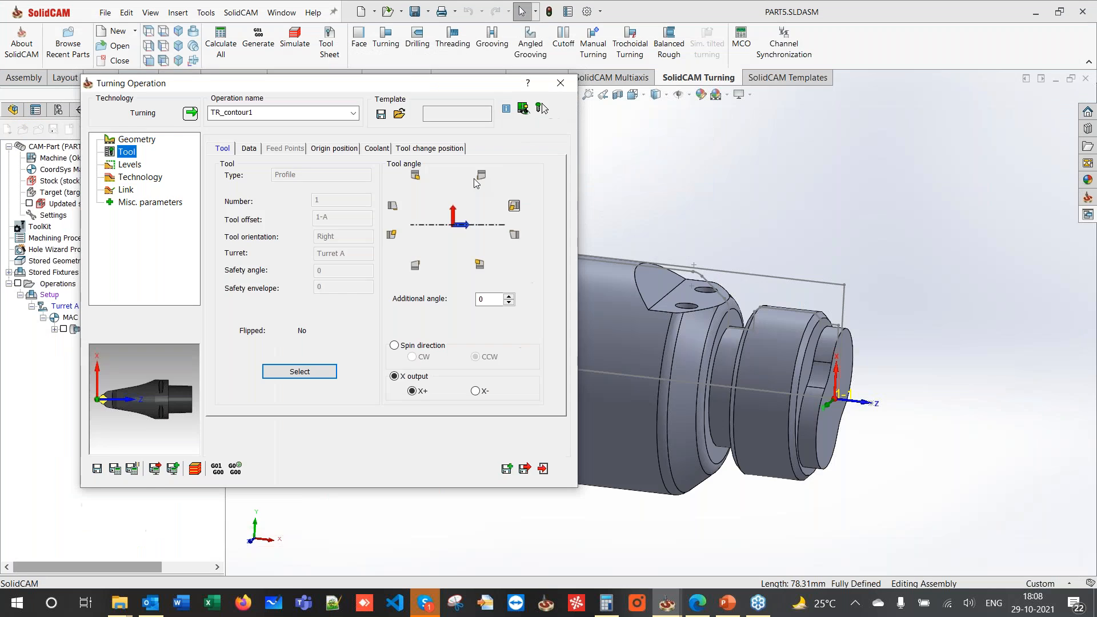
{"action": "double_click", "coordinate": [486, 300]}
{"action": "type", "text": "-45"}
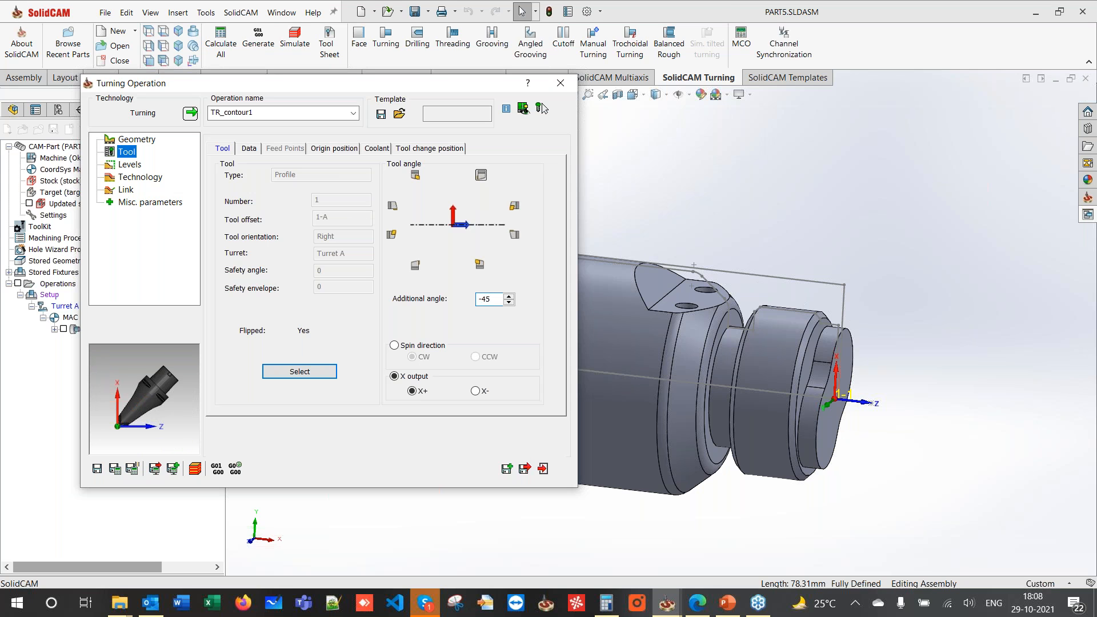
- Set TR_contour1's strategy to non-descending motions, then save, calculate and close the operation
{"action": "left_click", "coordinate": [140, 177]}
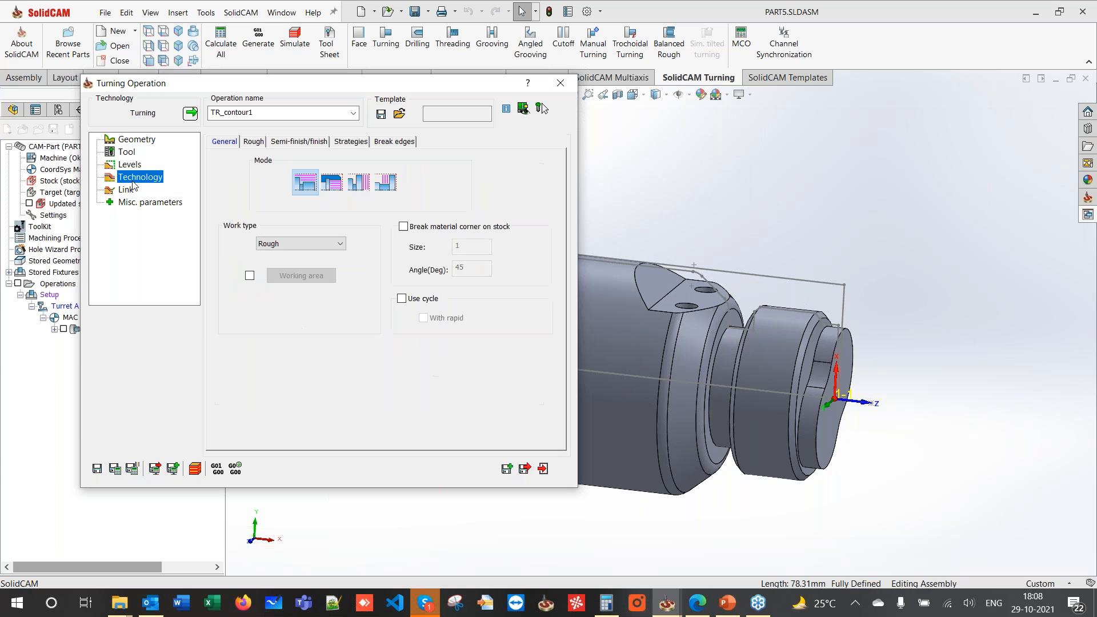
{"action": "left_click", "coordinate": [257, 143]}
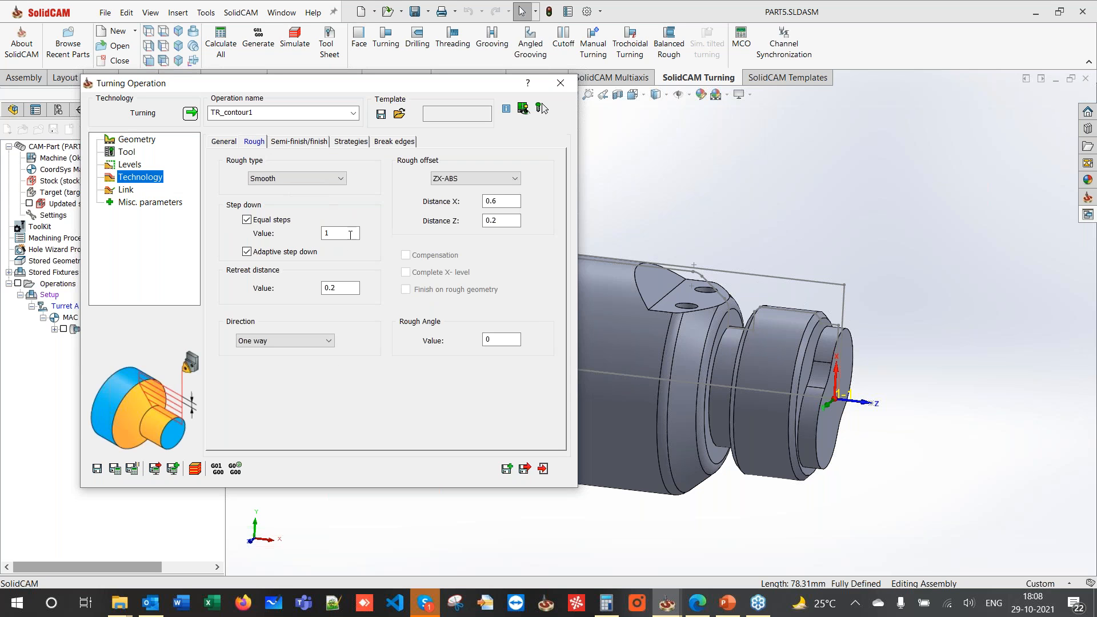
{"action": "double_click", "coordinate": [341, 233]}
{"action": "left_click", "coordinate": [281, 142]}
{"action": "left_click", "coordinate": [446, 182]}
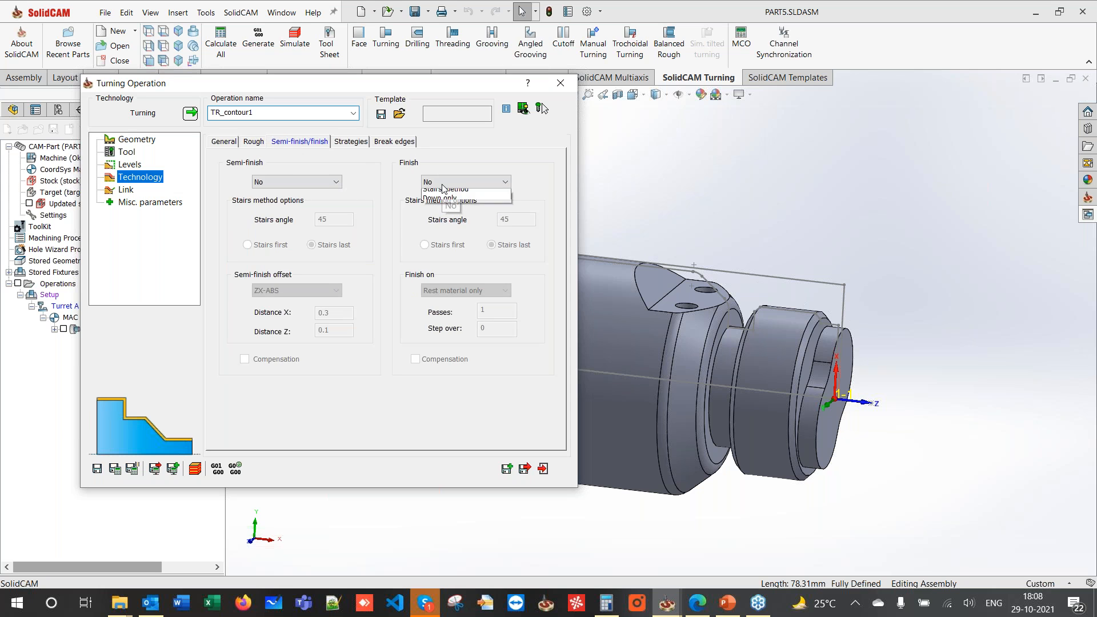
{"action": "left_click", "coordinate": [444, 203]}
{"action": "left_click", "coordinate": [352, 141]}
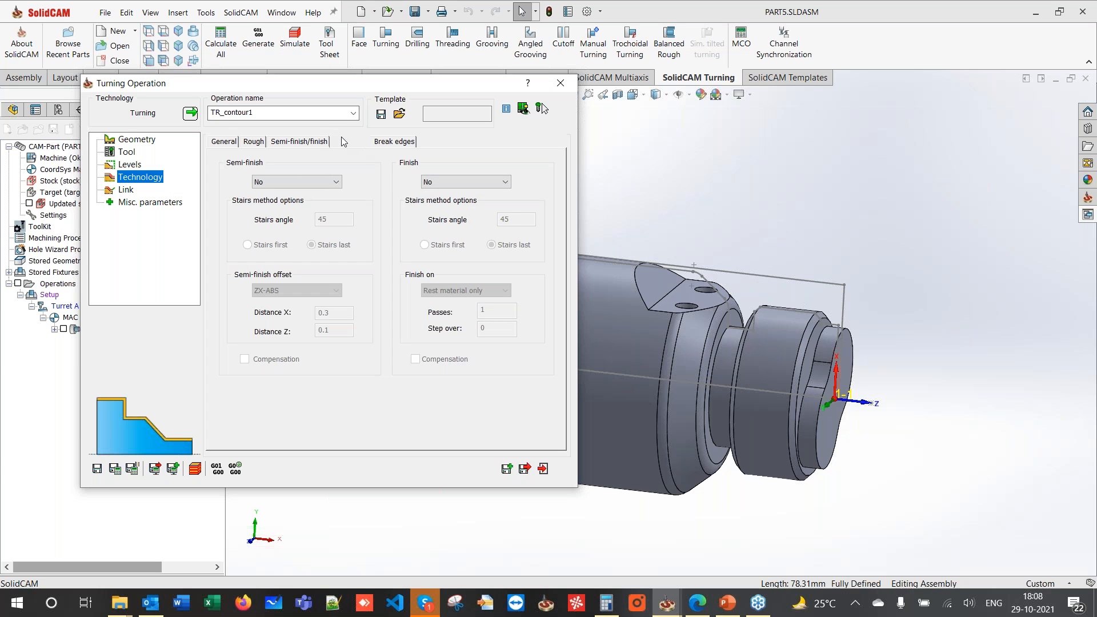
{"action": "left_click", "coordinate": [415, 271]}
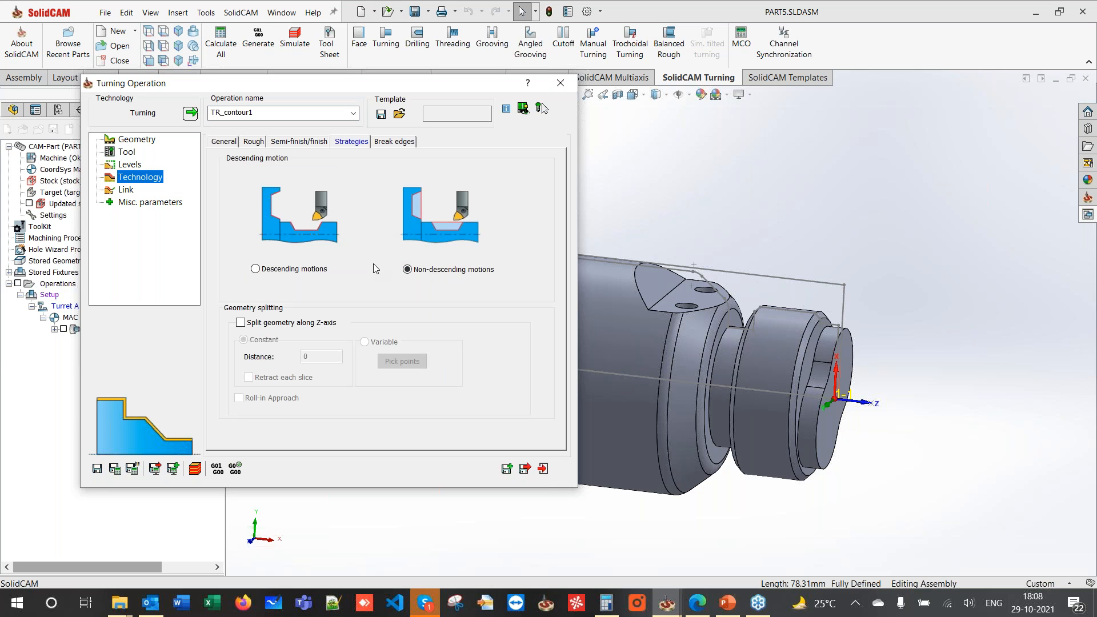
{"action": "left_click", "coordinate": [278, 268]}
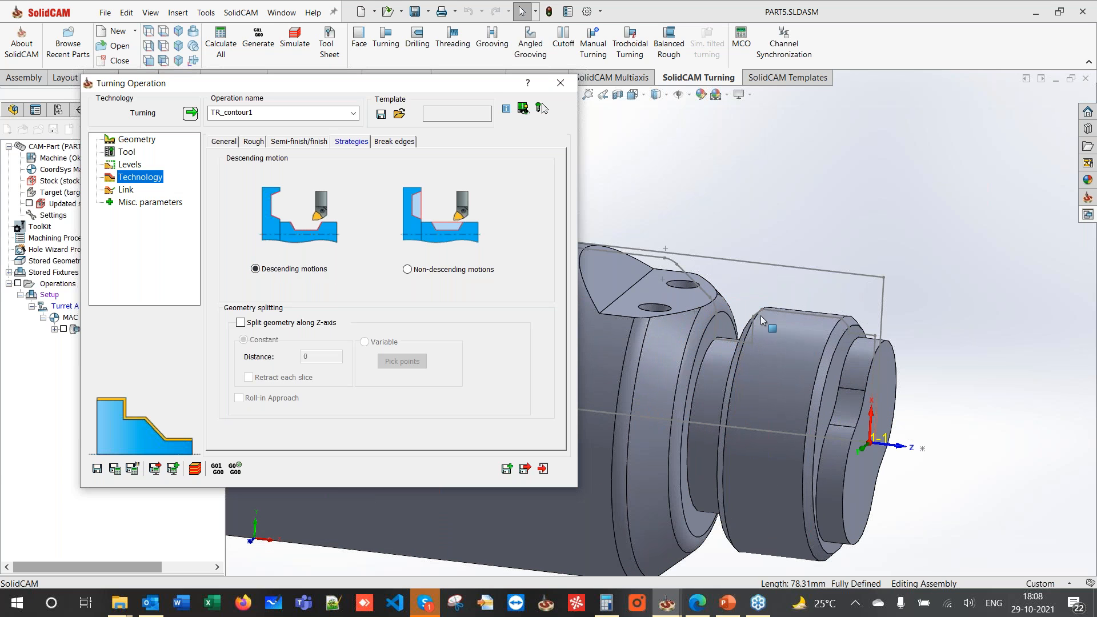
{"action": "left_click", "coordinate": [407, 270]}
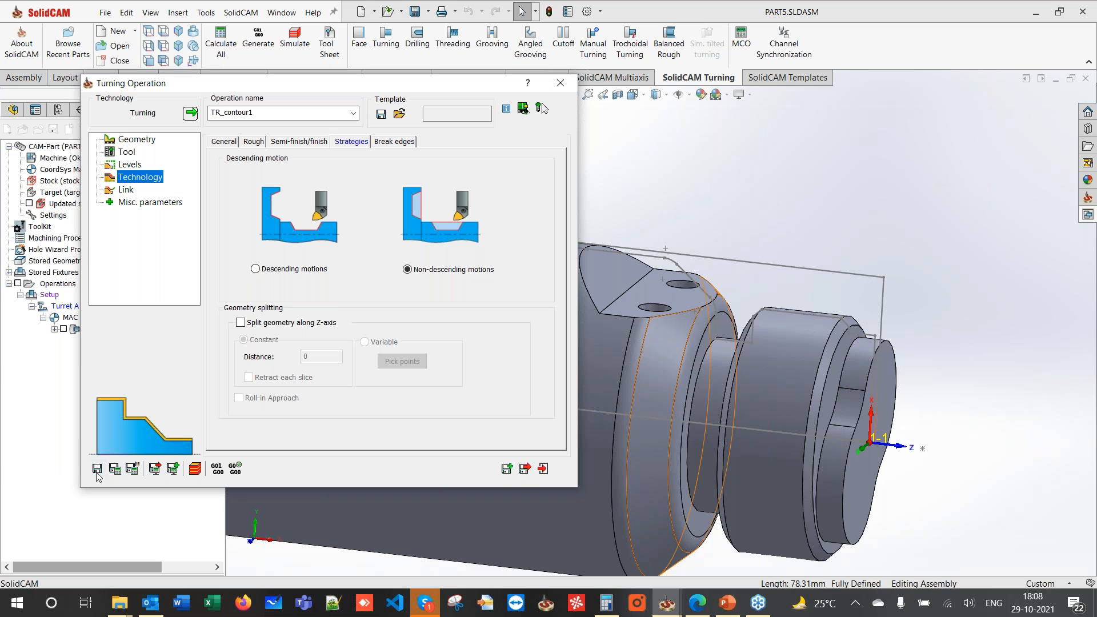
{"action": "left_click", "coordinate": [114, 469]}
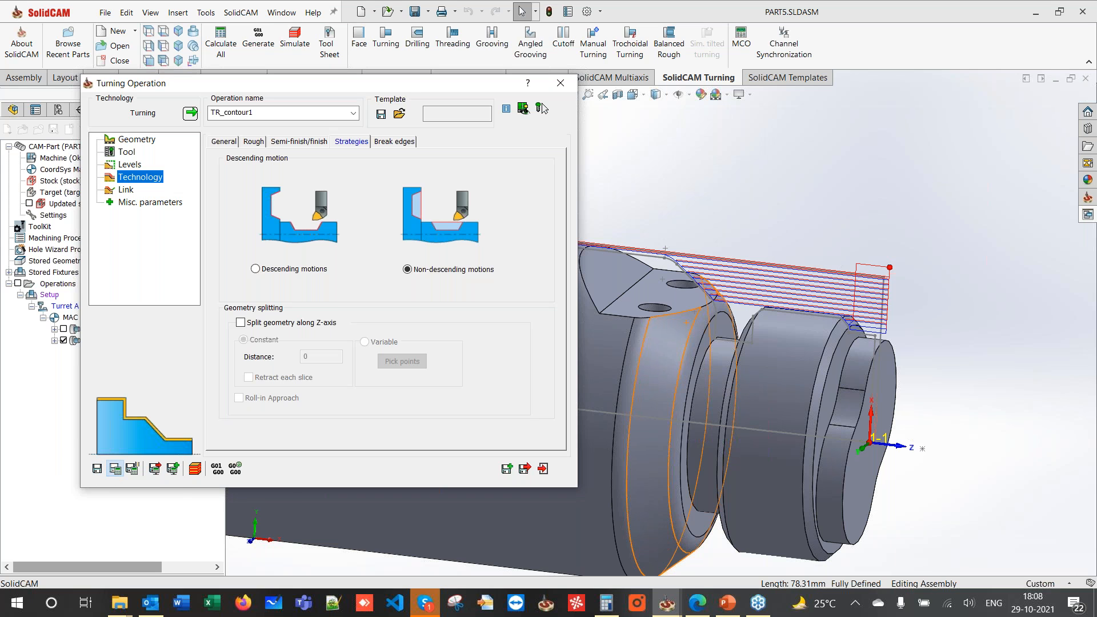
{"action": "left_click", "coordinate": [561, 83]}
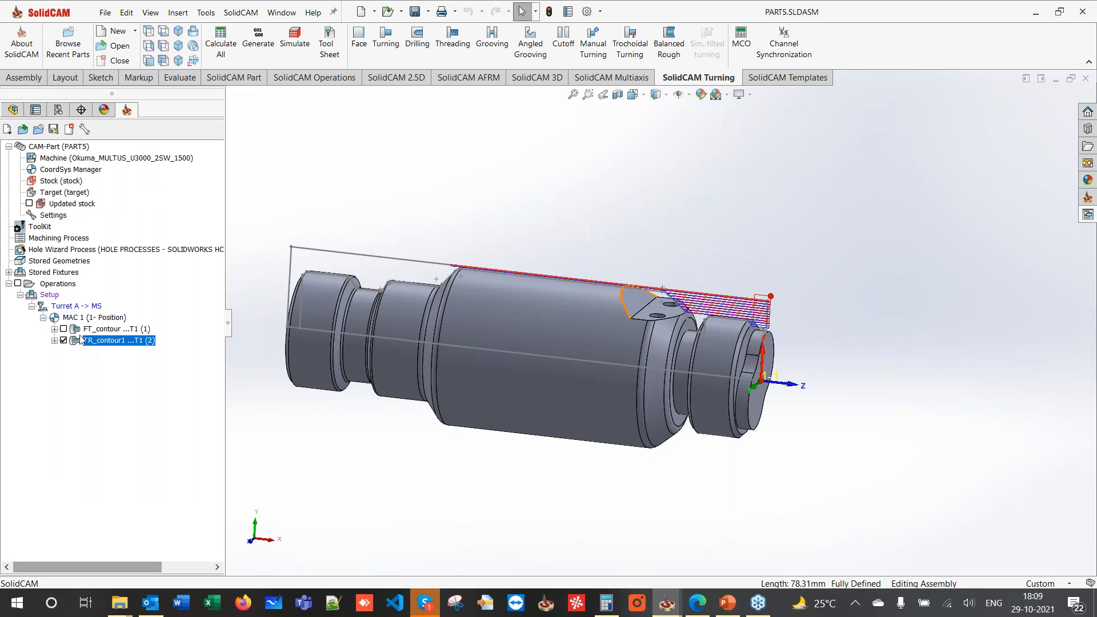
- Hide the TR_contour1 toolpath, orbit to inspect the pocket, and bring up the 2.5D milling commands
{"action": "left_click", "coordinate": [64, 341]}
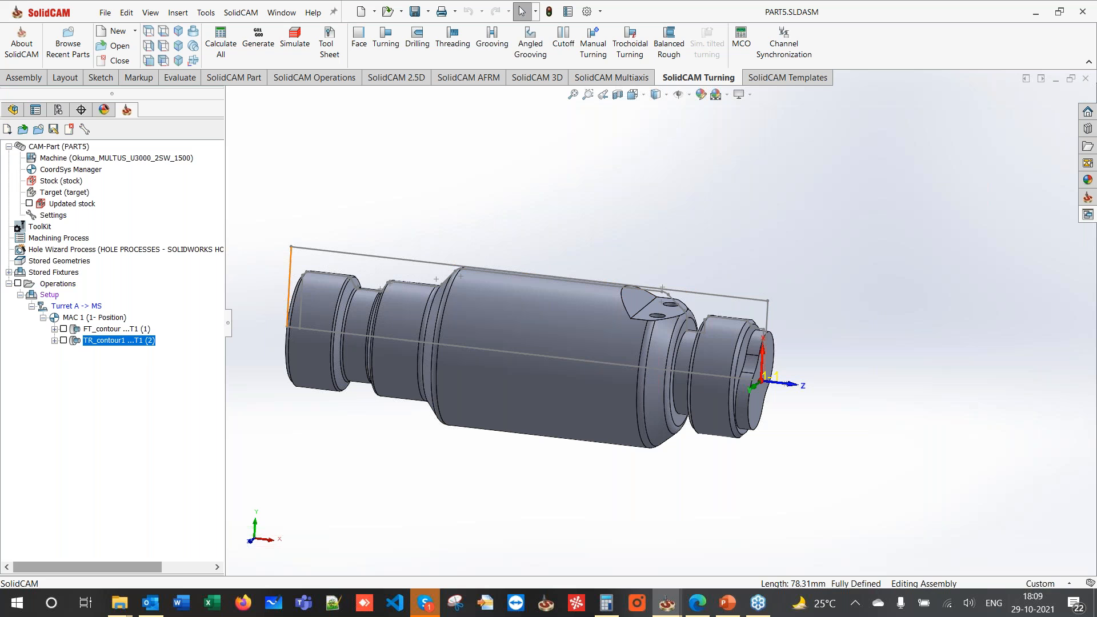
{"action": "middle_click_drag", "start_coordinate": [637, 239], "coordinate": [457, 234]}
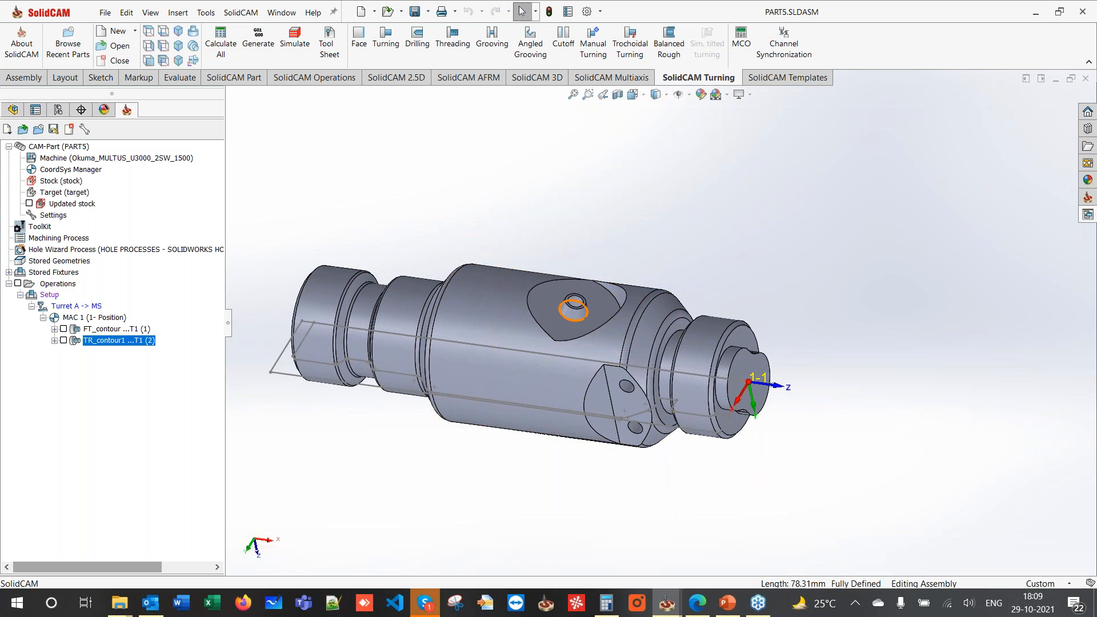
{"action": "left_click", "coordinate": [546, 318]}
{"action": "middle_click_drag", "start_coordinate": [586, 210], "coordinate": [605, 262]}
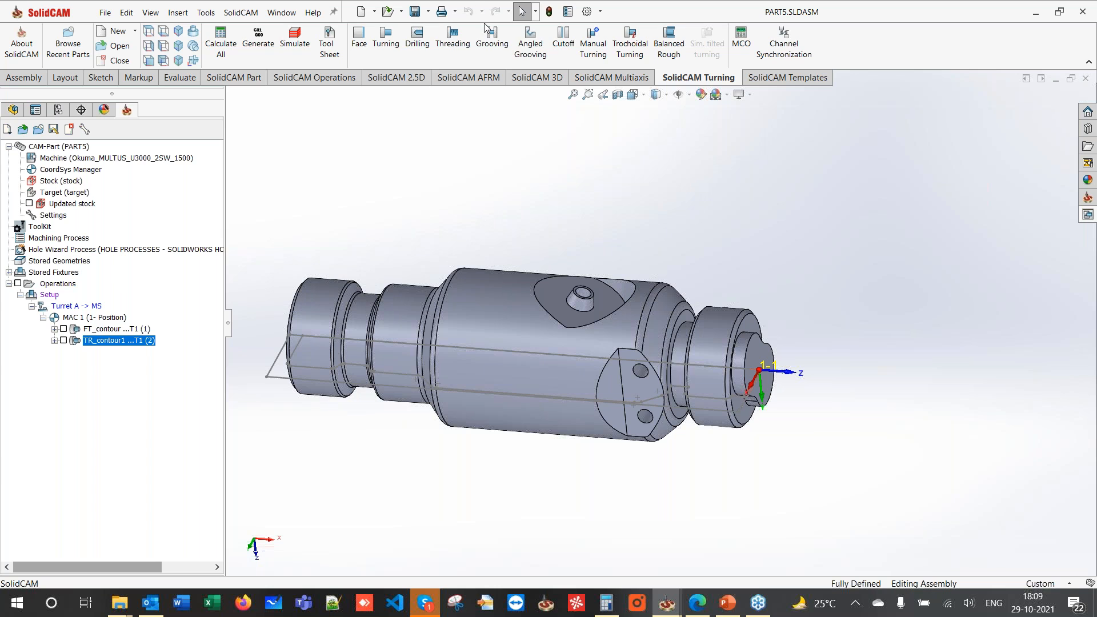
{"action": "left_click", "coordinate": [403, 79]}
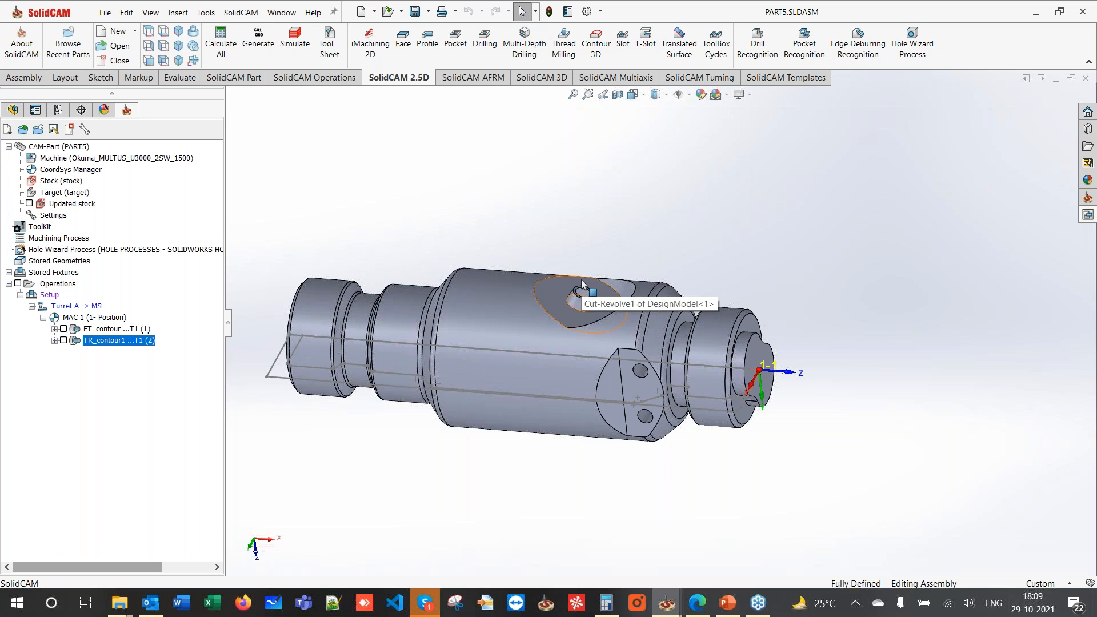
- Start a new Pocket operation, cancel the first geometry pick, and move its dialog aside
{"action": "left_click", "coordinate": [455, 50]}
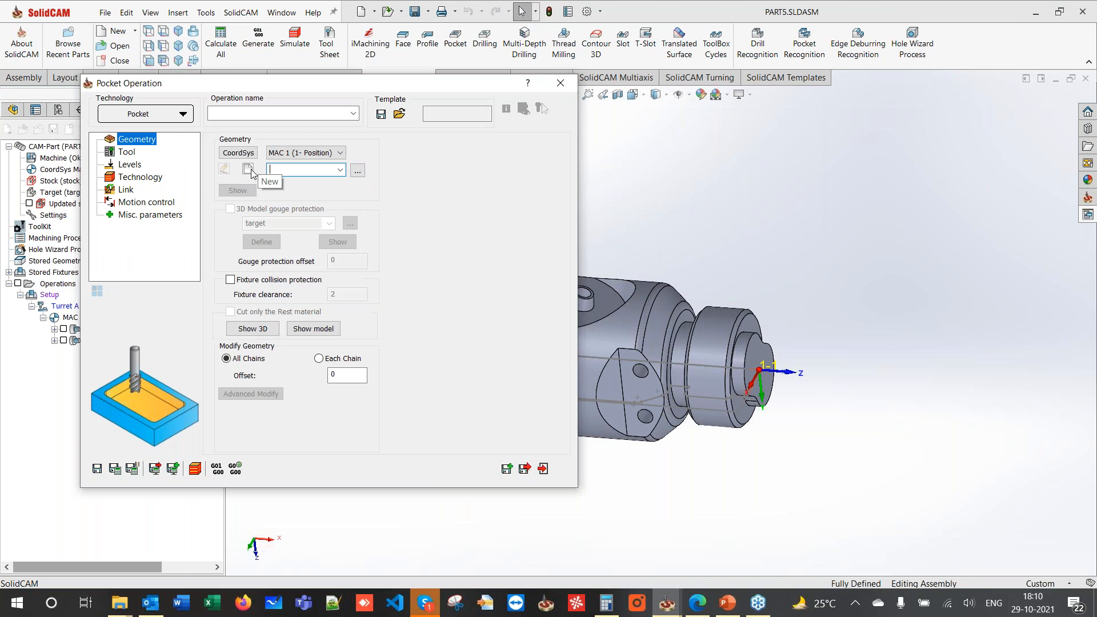
{"action": "left_click", "coordinate": [250, 171]}
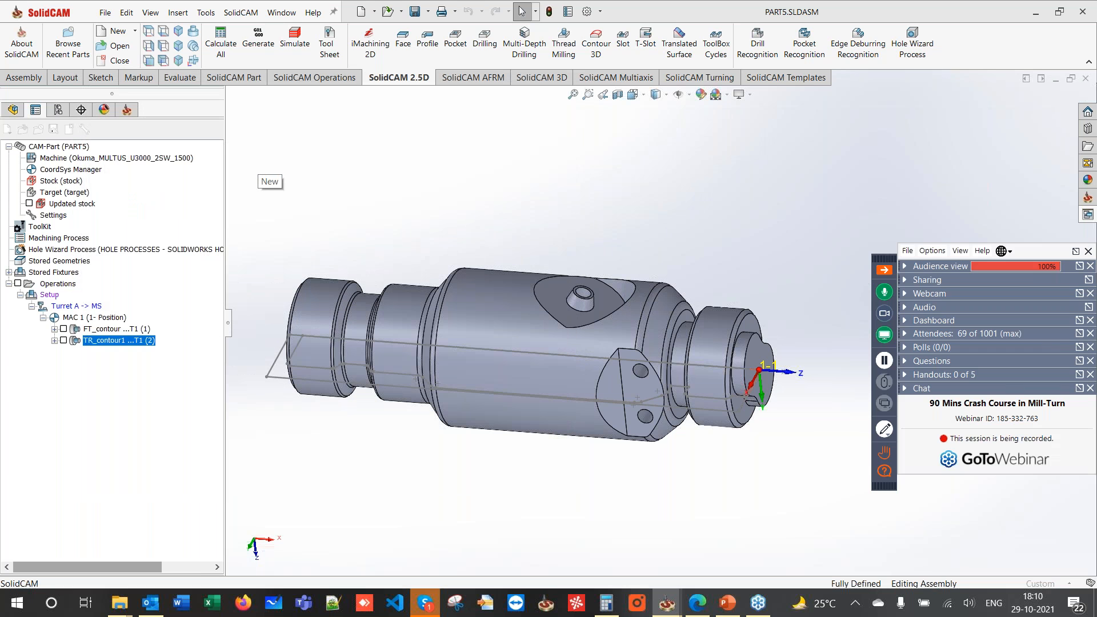
{"action": "left_click", "coordinate": [30, 148]}
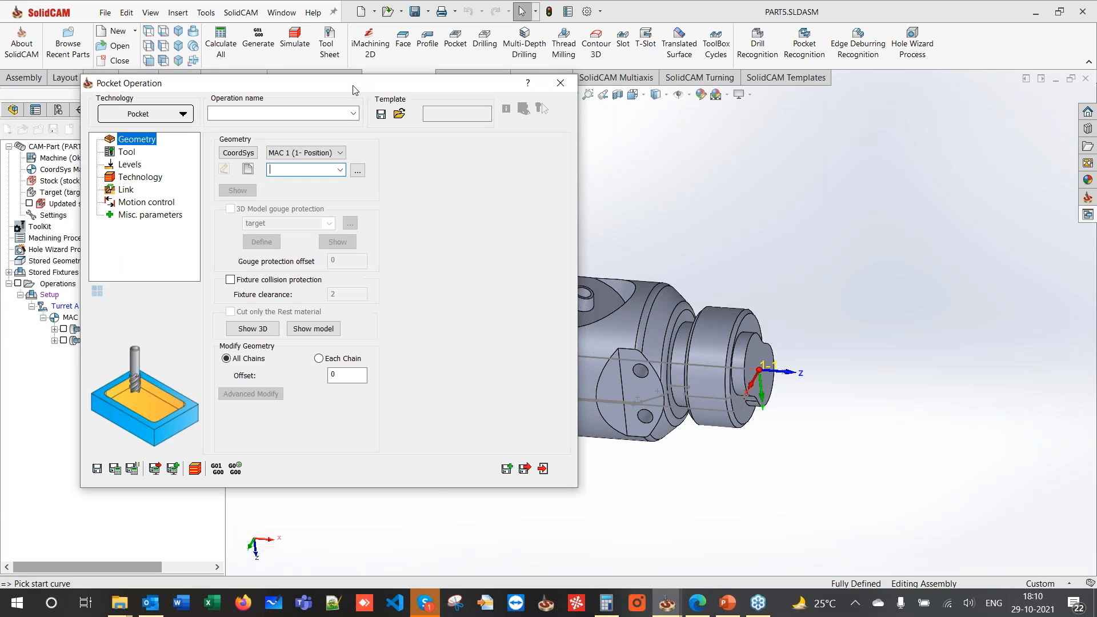
{"action": "left_click_drag", "start_coordinate": [311, 96], "coordinate": [194, 108]}
{"action": "scroll", "coordinate": [563, 298], "scroll_direction": "down", "scroll_amount": 2}
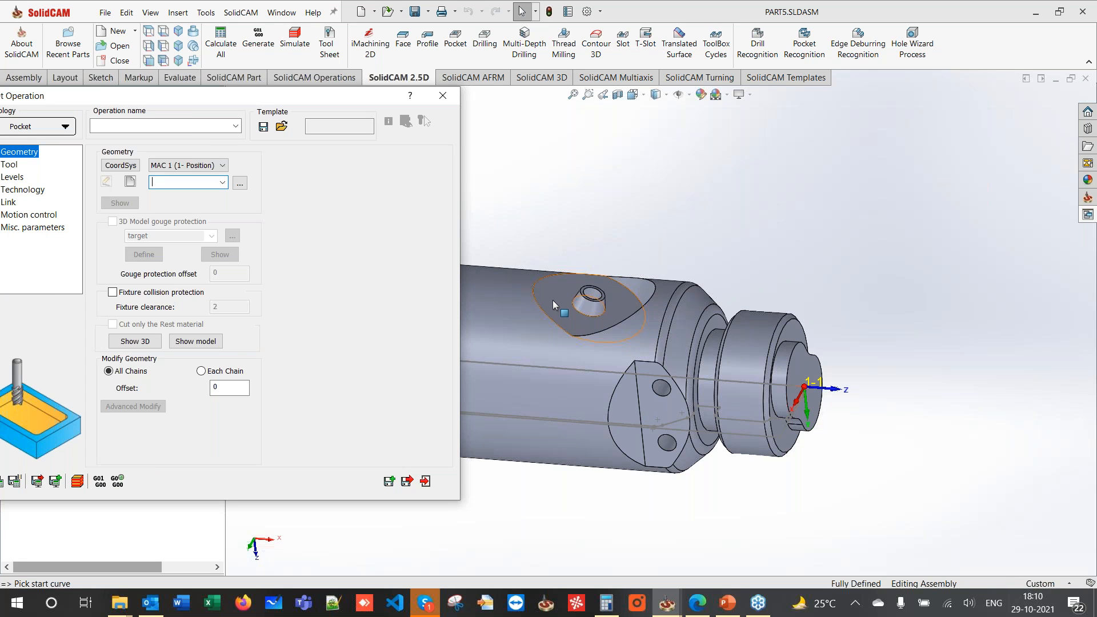
- Add a Position 2 coordinate system from the picked pocket face, origin placed at CoordSys # 1
{"action": "left_click", "coordinate": [124, 165]}
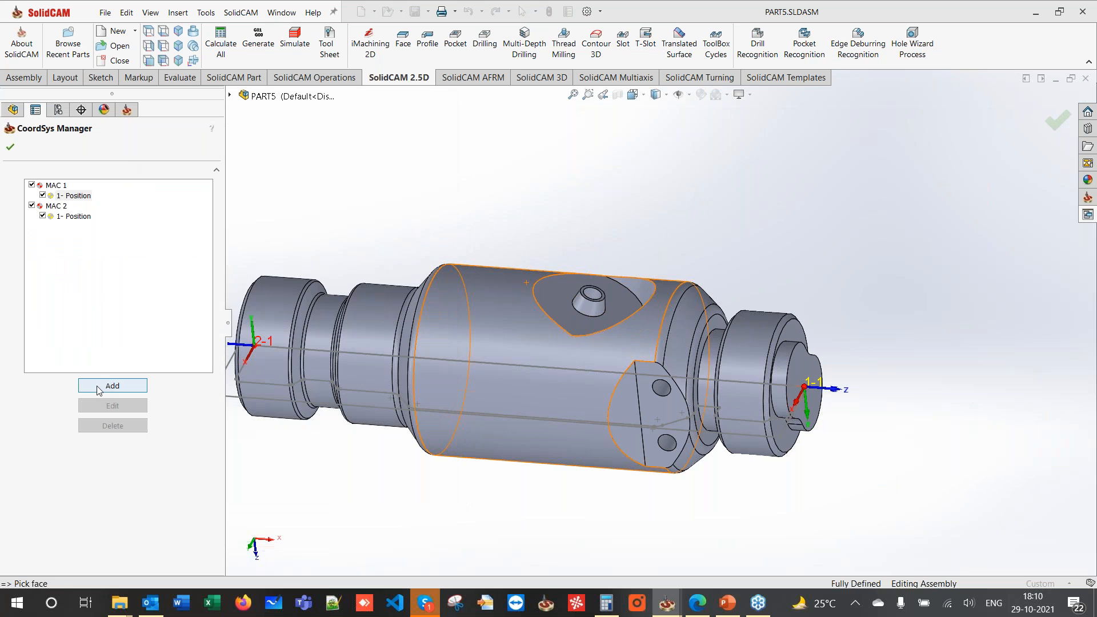
{"action": "left_click", "coordinate": [97, 389]}
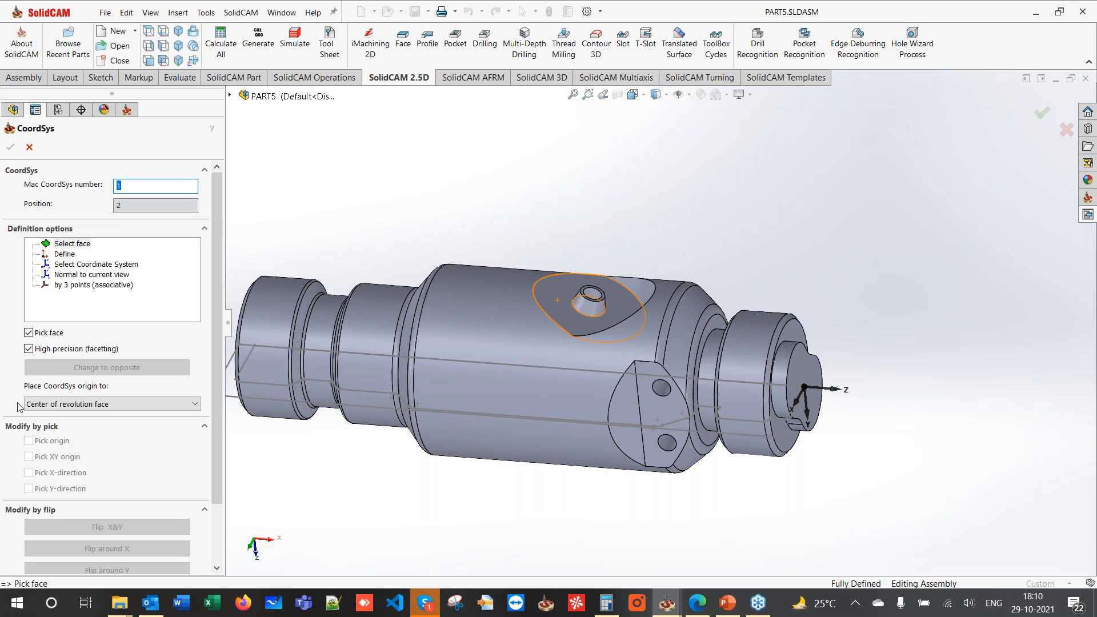
{"action": "left_click", "coordinate": [85, 404]}
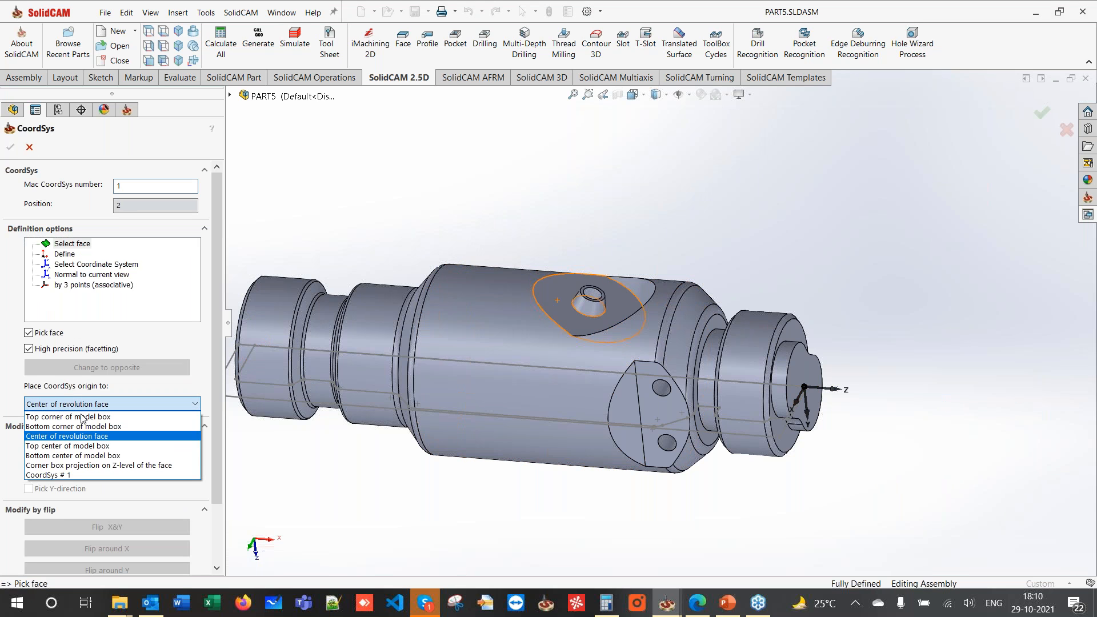
{"action": "left_click", "coordinate": [83, 479]}
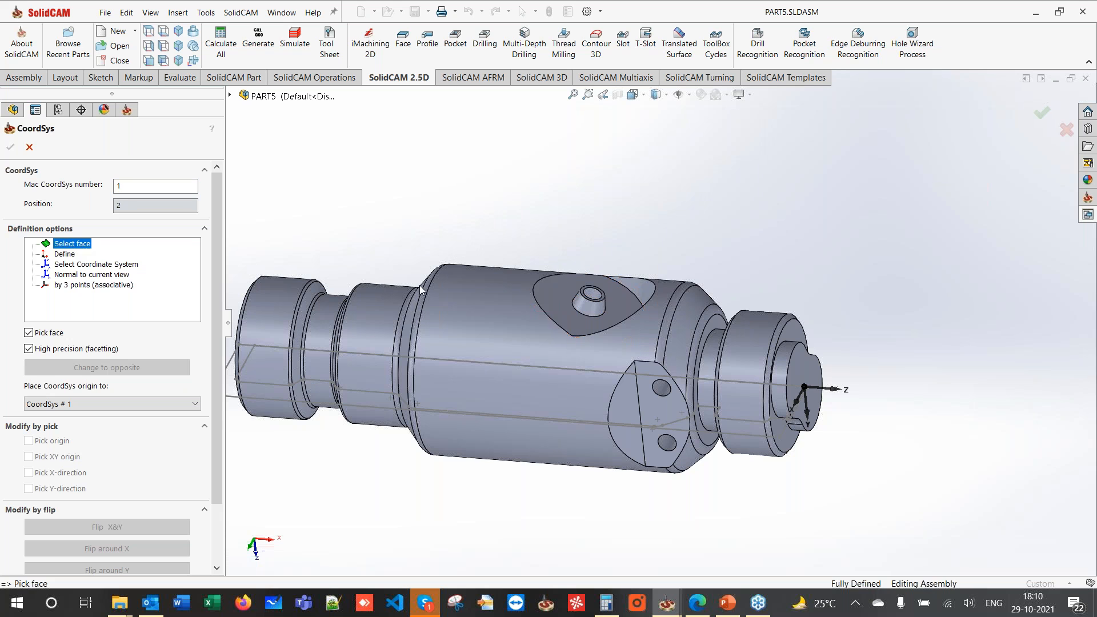
{"action": "left_click", "coordinate": [554, 304]}
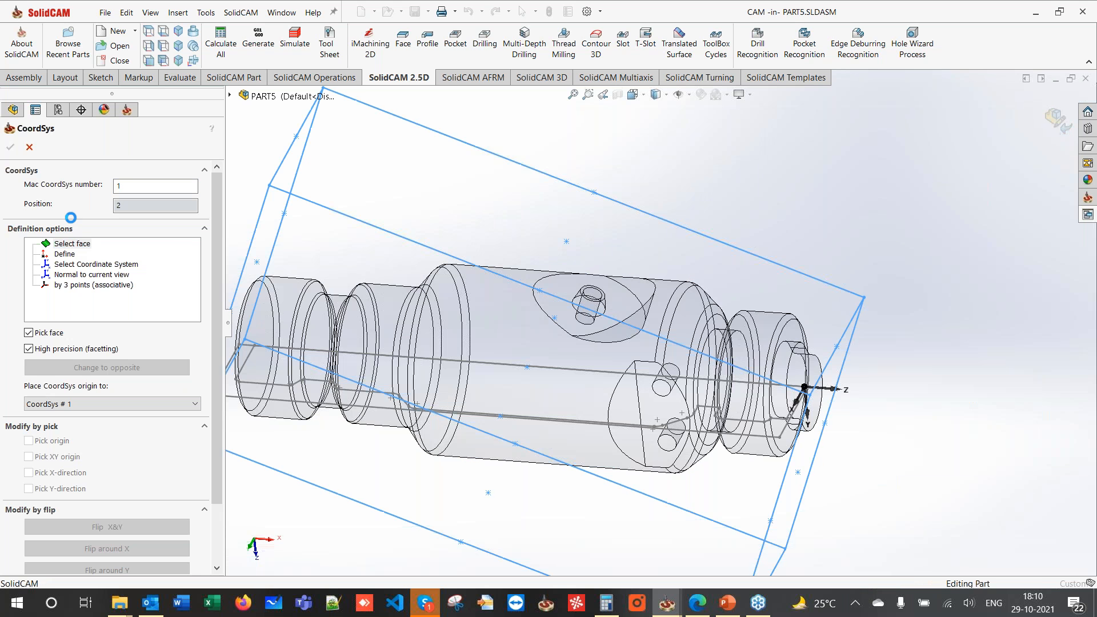
{"action": "left_click", "coordinate": [10, 147]}
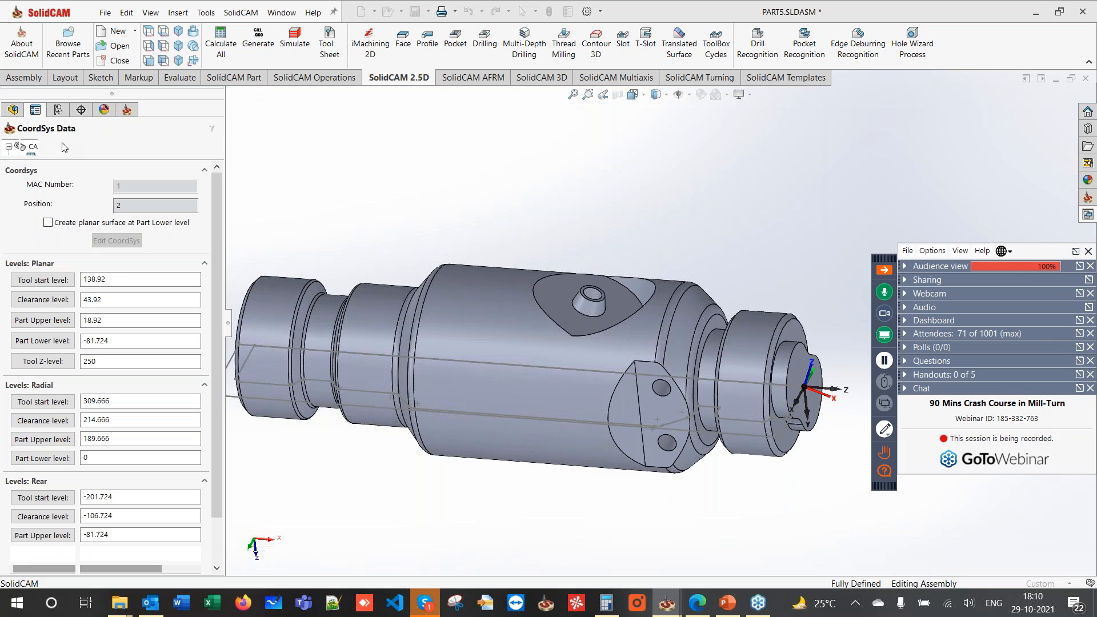
{"action": "left_click", "coordinate": [9, 147]}
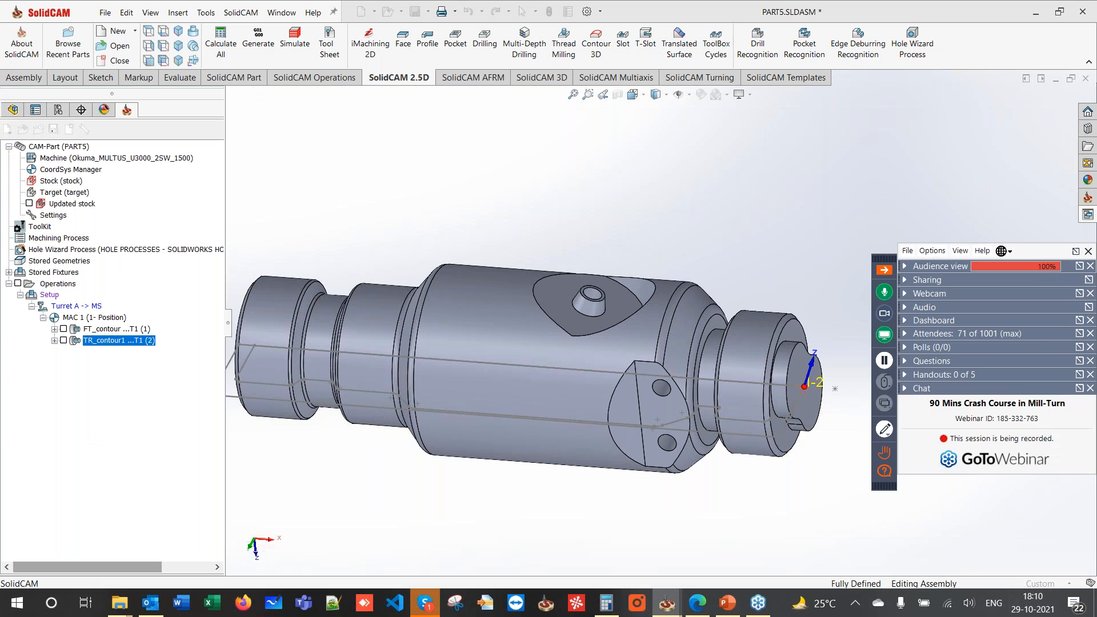
- Sketch a circle on the flat pocket face, centred on the small hole and enclosing the face
{"action": "left_click", "coordinate": [10, 147]}
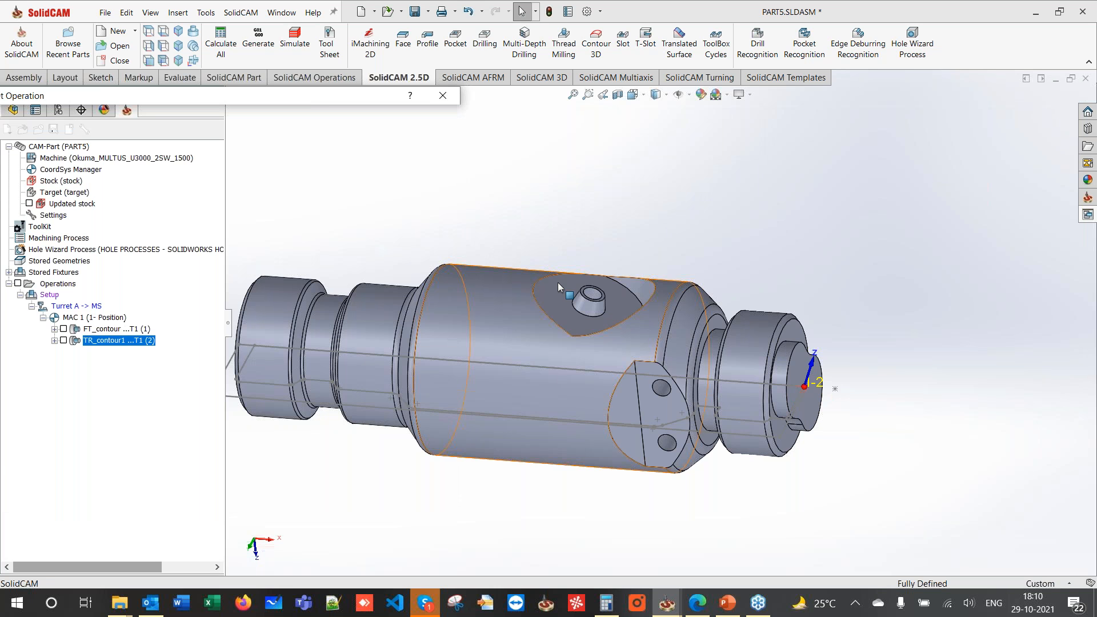
{"action": "scroll", "coordinate": [561, 303], "scroll_direction": "down", "scroll_amount": 2}
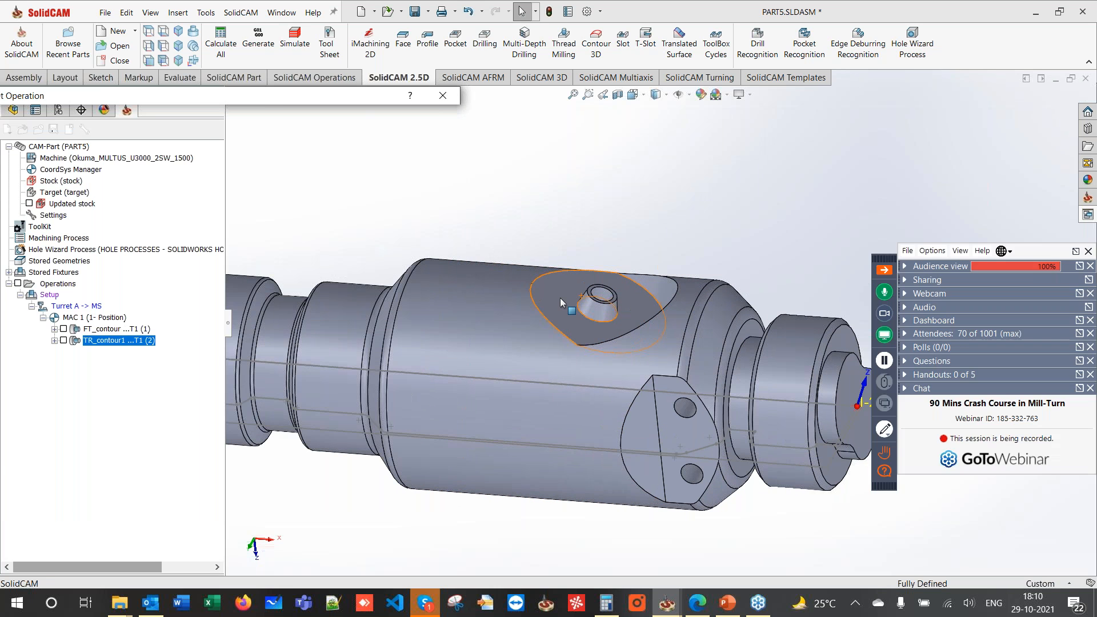
{"action": "left_click", "coordinate": [562, 302]}
{"action": "left_click", "coordinate": [661, 262]}
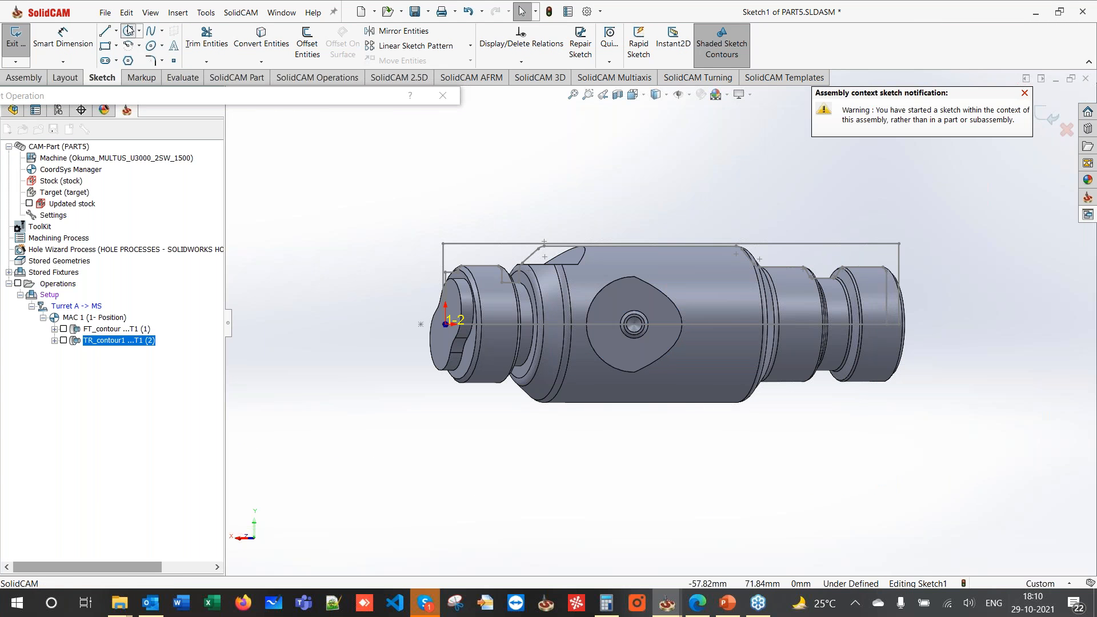
{"action": "left_click", "coordinate": [128, 31]}
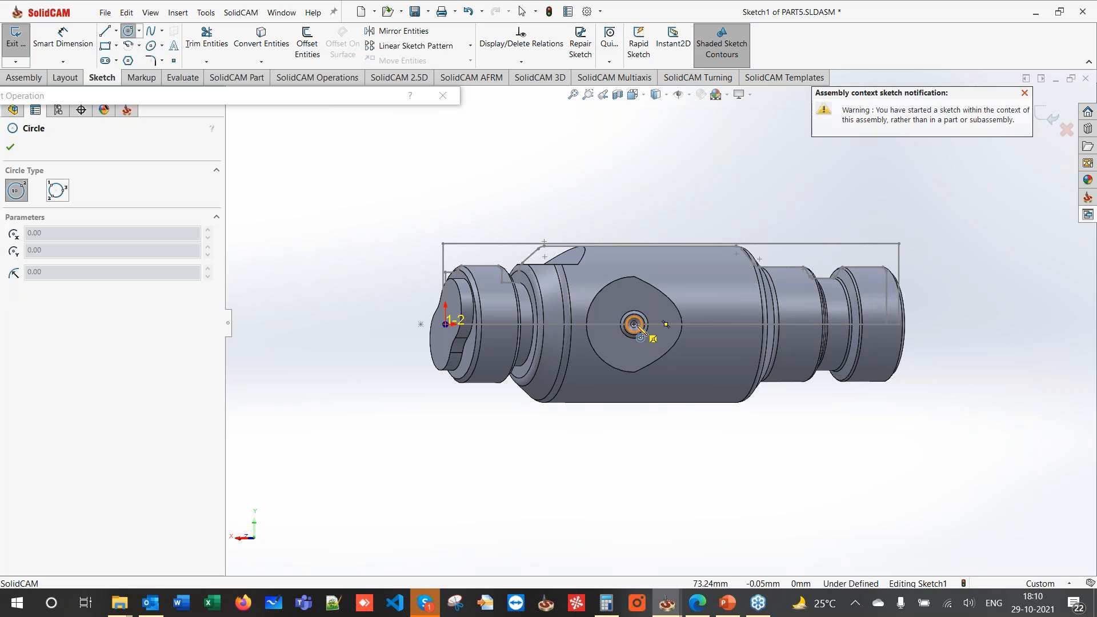
{"action": "left_click", "coordinate": [634, 324]}
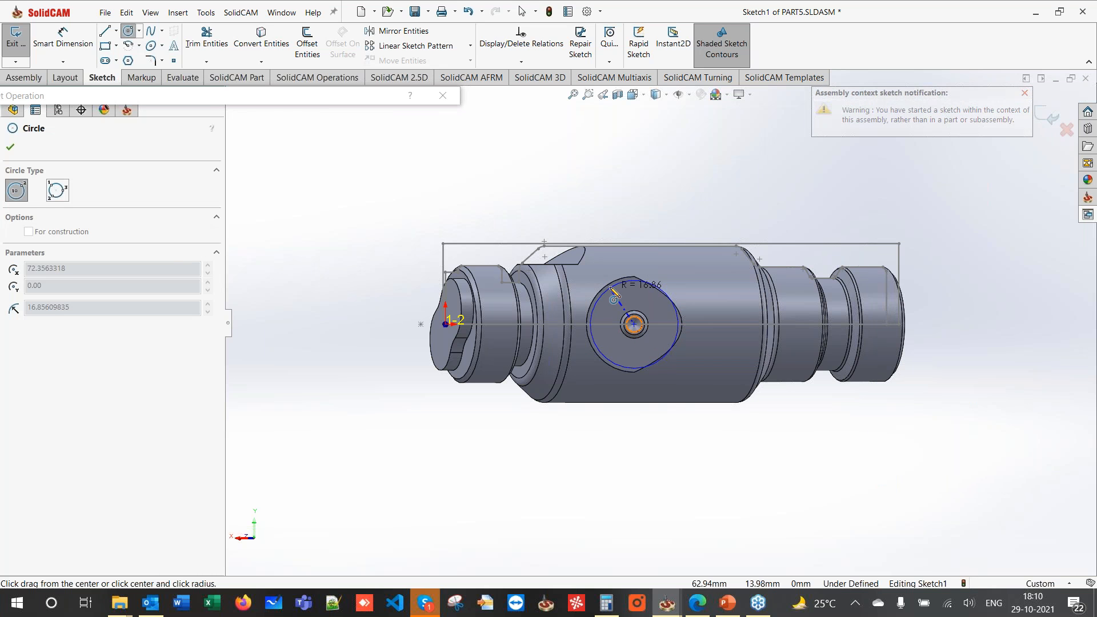
{"action": "left_click", "coordinate": [659, 284]}
{"action": "key", "text": "Escape"}
{"action": "left_click", "coordinate": [1046, 116]}
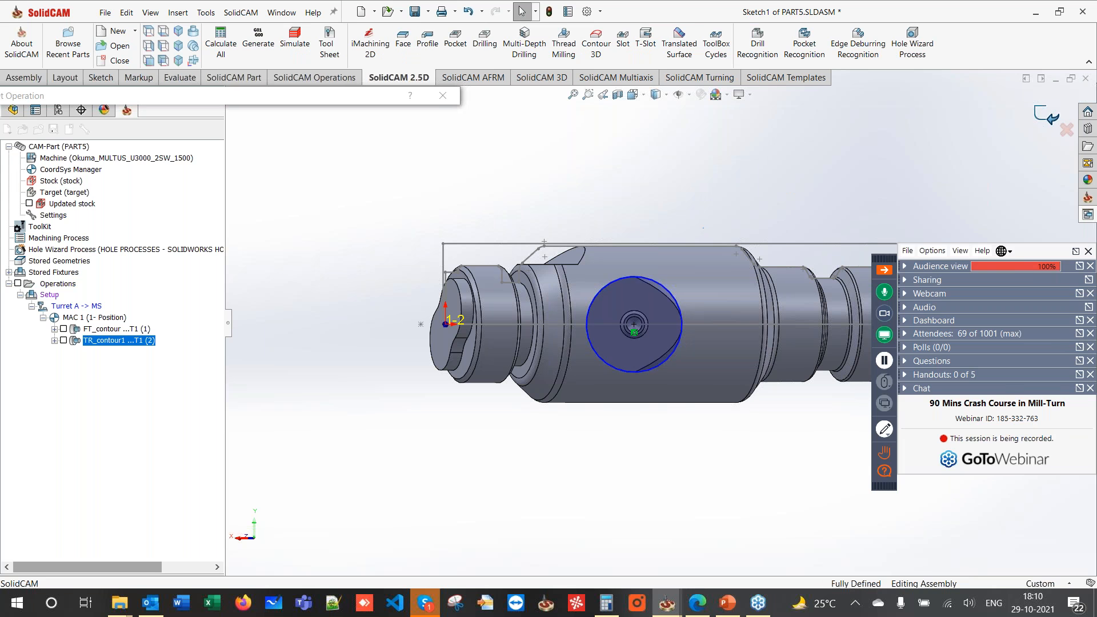
- Chain the sketched circle as pocket geometry contour2 and confirm it
{"action": "mouse_move", "coordinate": [686, 189]}
{"action": "middle_mouse_down"}
{"action": "mouse_move", "coordinate": [646, 123]}
{"action": "mouse_move", "coordinate": [666, 138]}
{"action": "middle_mouse_up"}
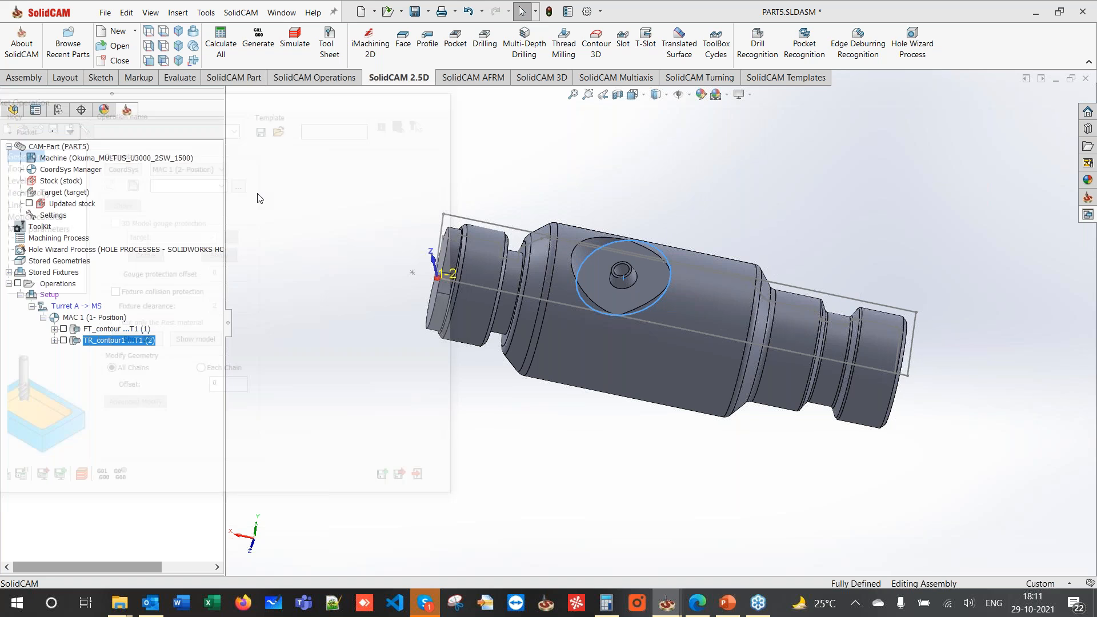
{"action": "left_click", "coordinate": [637, 240]}
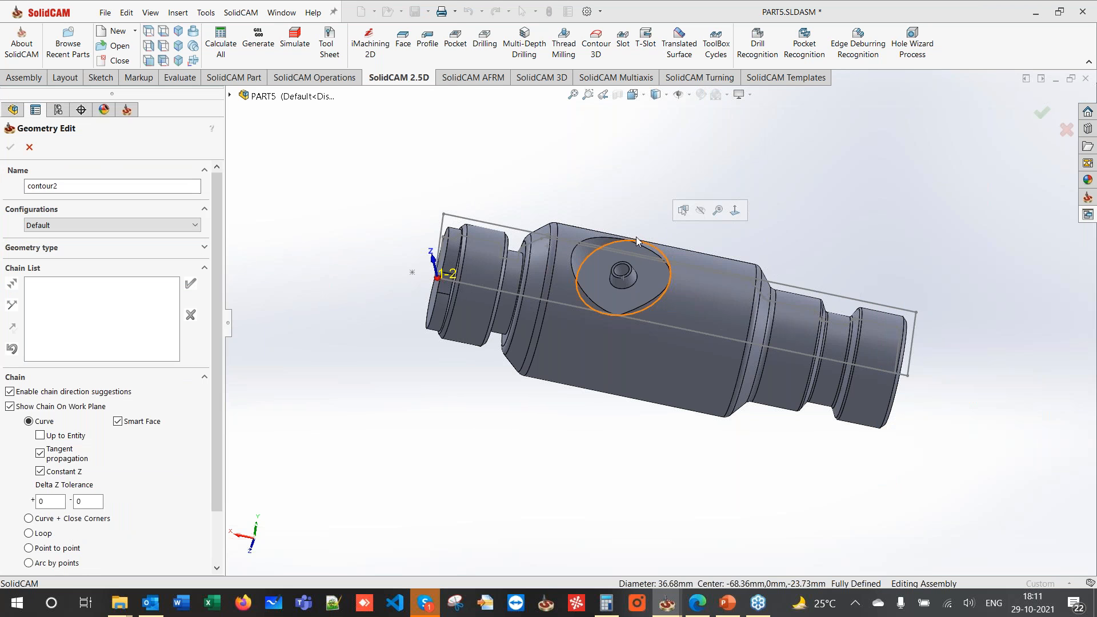
{"action": "left_click", "coordinate": [426, 300]}
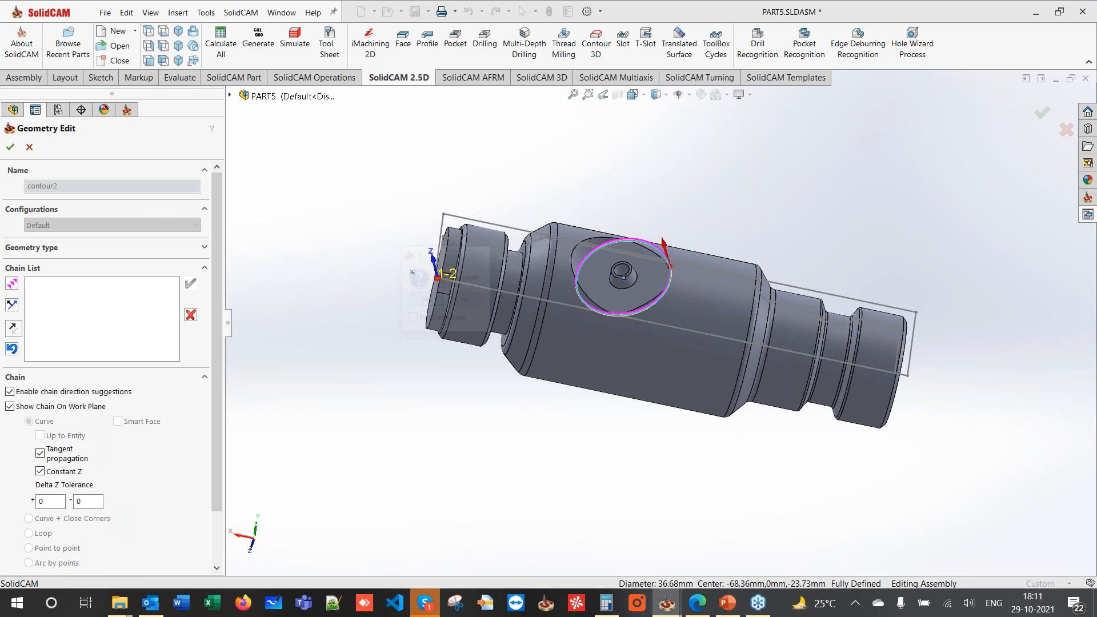
{"action": "left_click", "coordinate": [9, 148]}
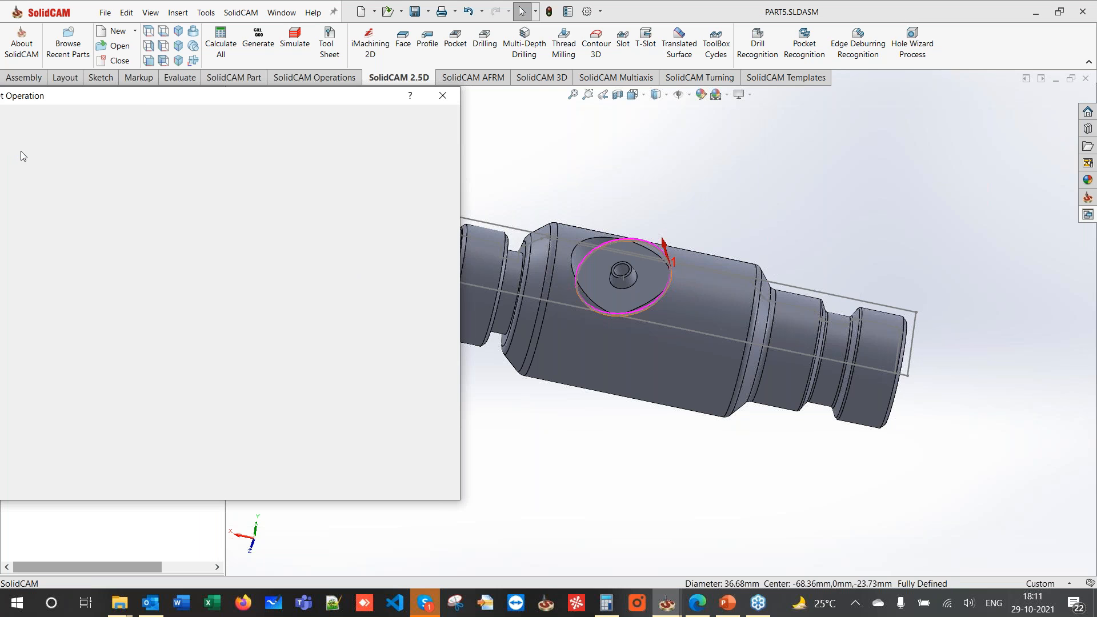
- Add a new end mill as tool 2 with a 13 mm diameter for the pocket
{"action": "left_click", "coordinate": [70, 144]}
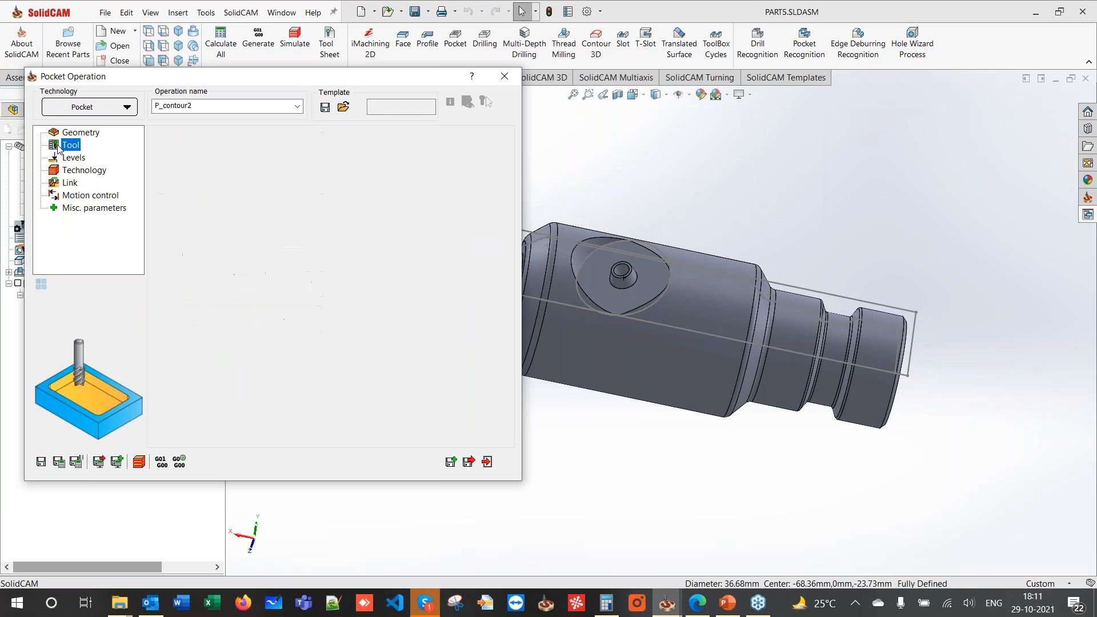
{"action": "left_click", "coordinate": [236, 388]}
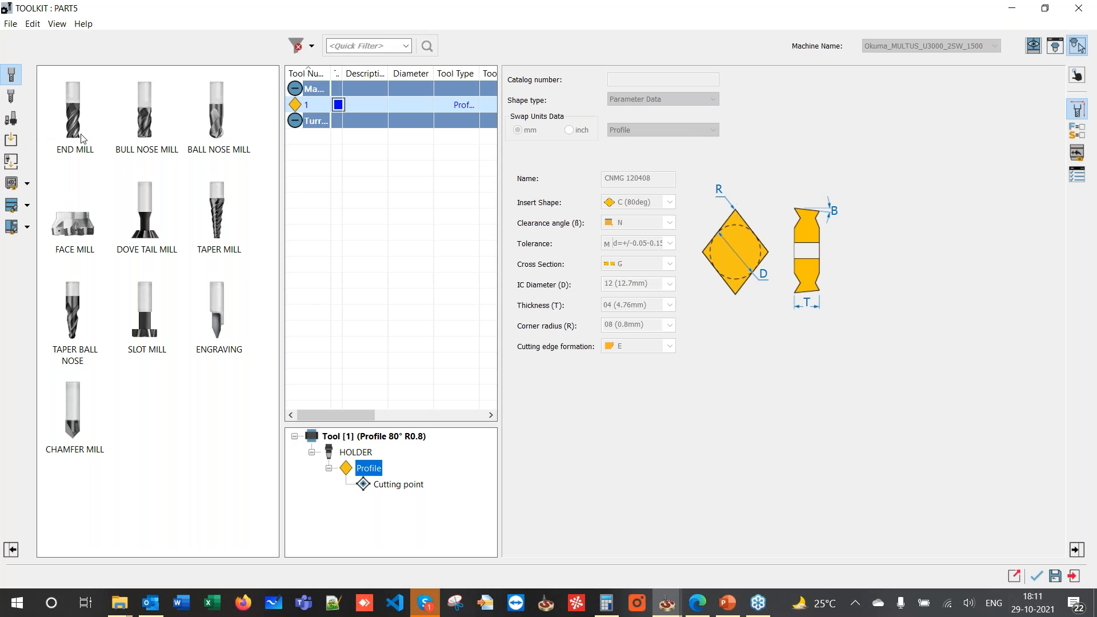
{"action": "double_click", "coordinate": [74, 114]}
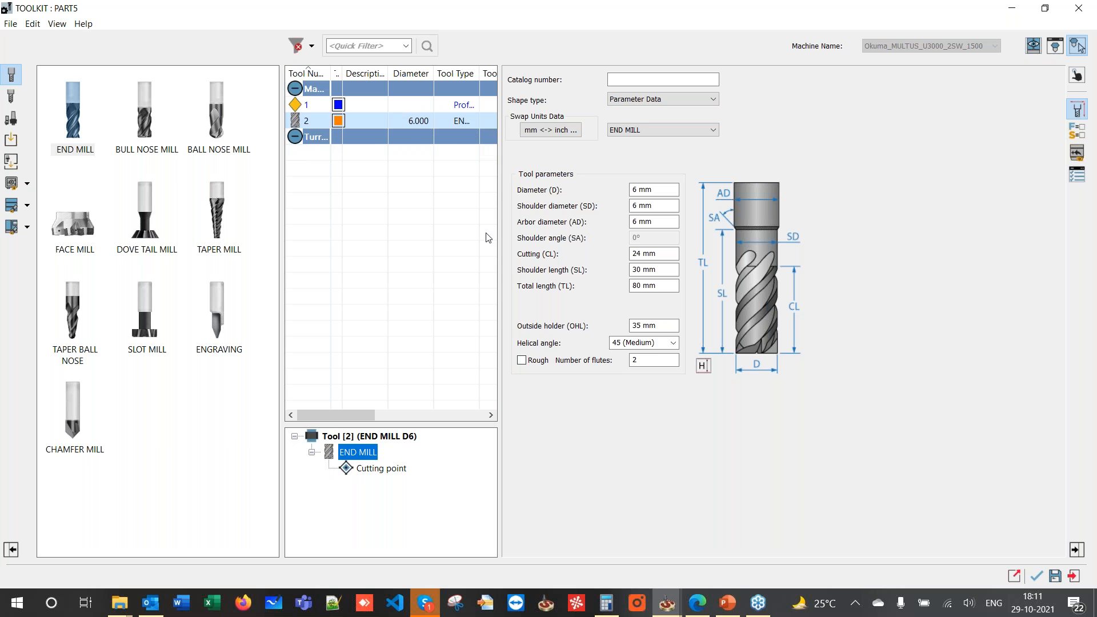
{"action": "left_click", "coordinate": [322, 107]}
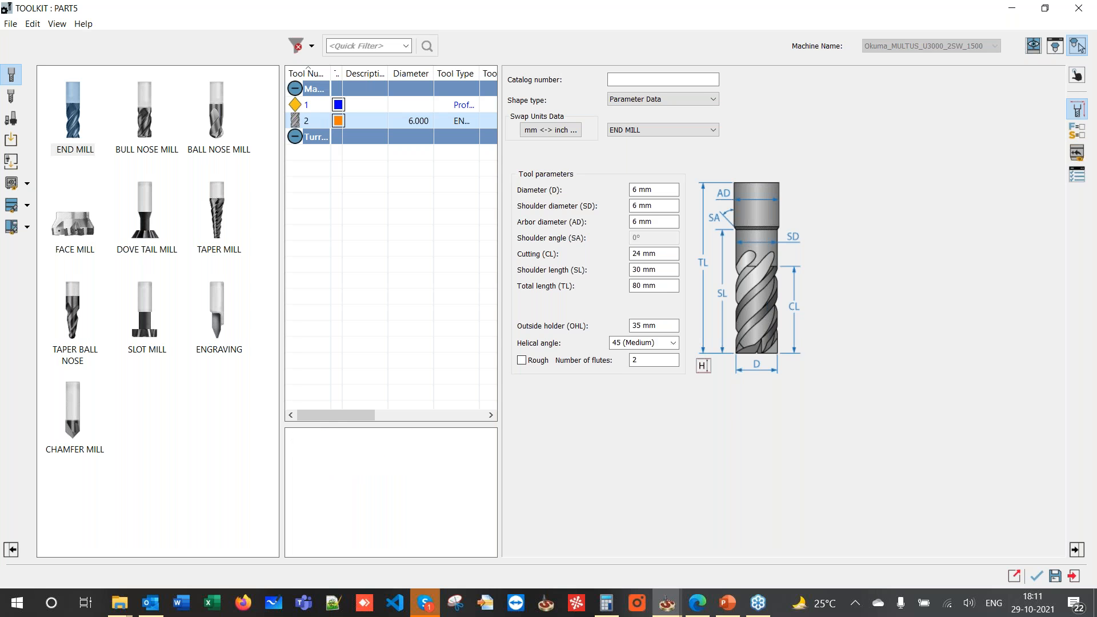
{"action": "left_click", "coordinate": [303, 121]}
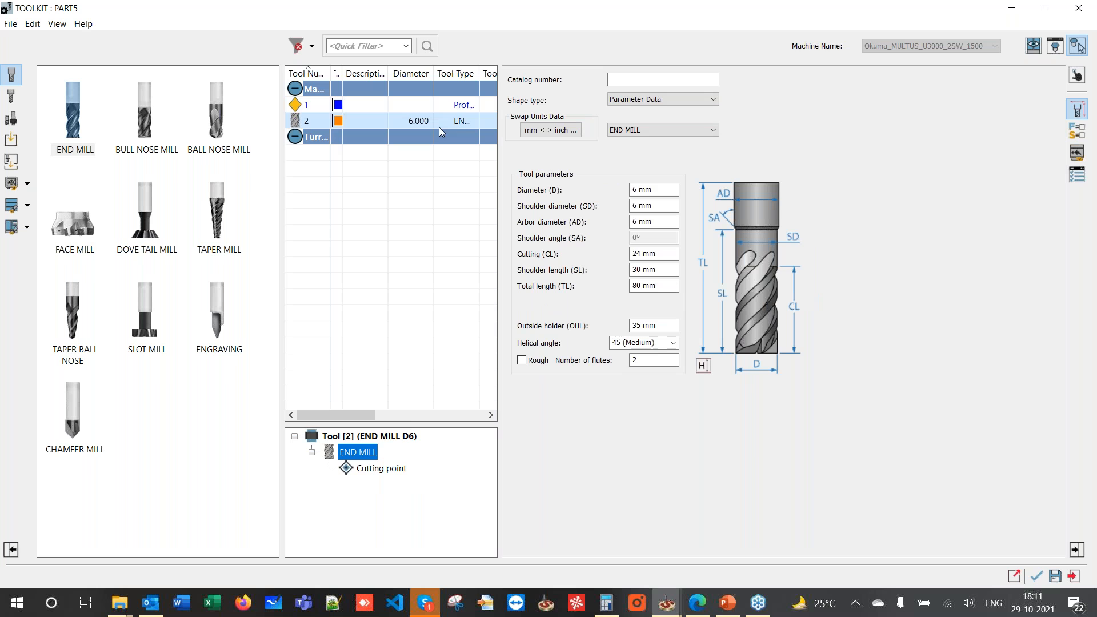
{"action": "left_click", "coordinate": [636, 191]}
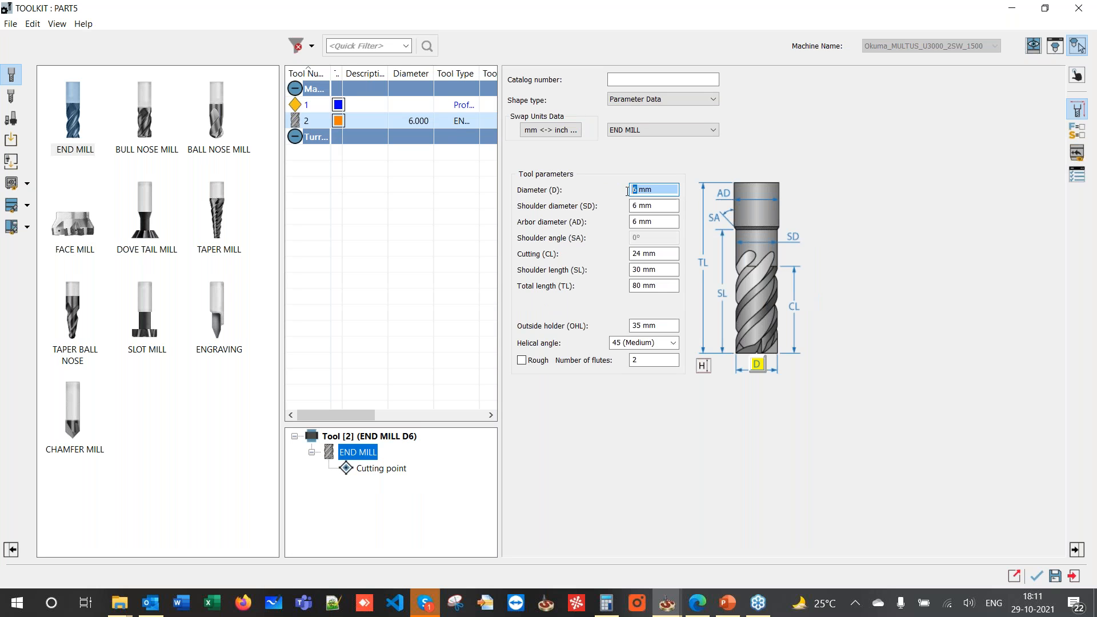
{"action": "left_click", "coordinate": [636, 205]}
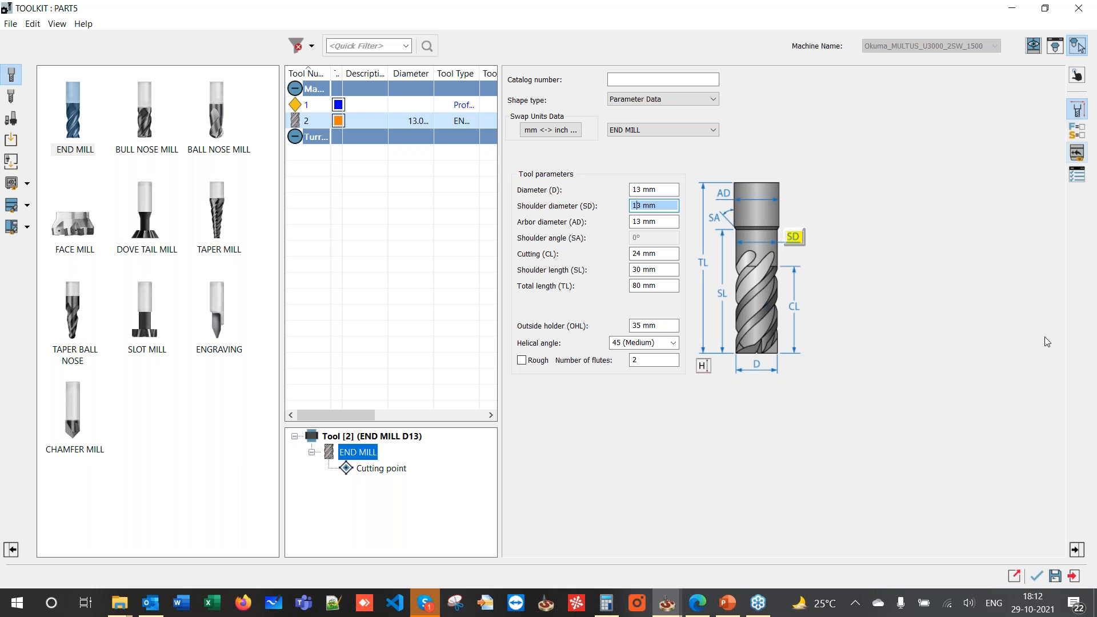
{"action": "left_click", "coordinate": [1037, 577]}
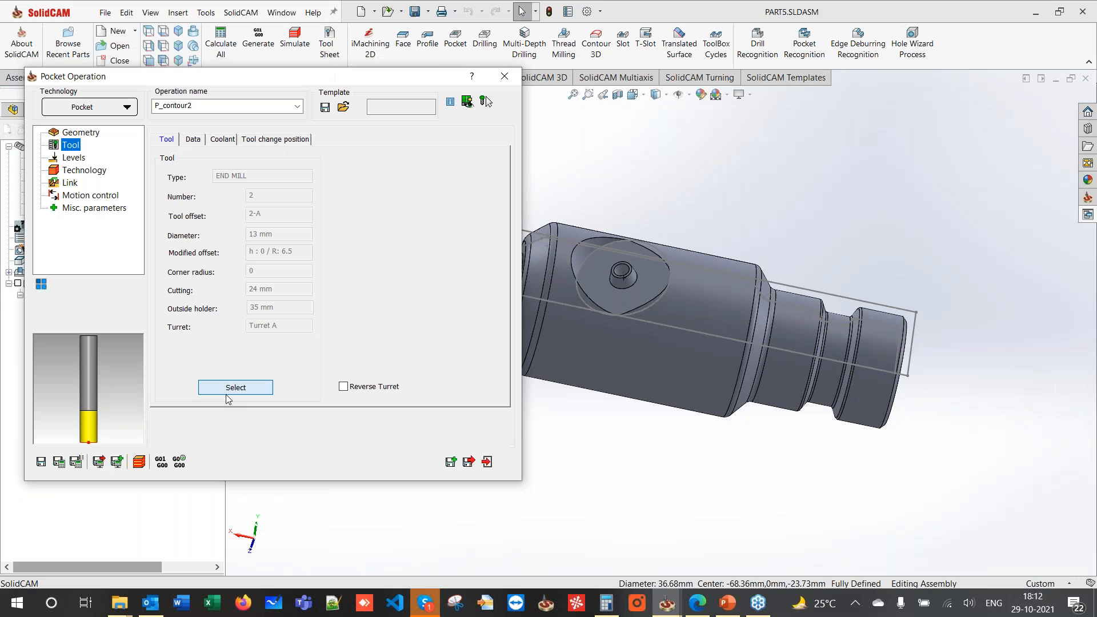
- Mount tool 2 in an HSK A 63 ER 32x80 holder, check it in 3D, and return
{"action": "left_click", "coordinate": [228, 390]}
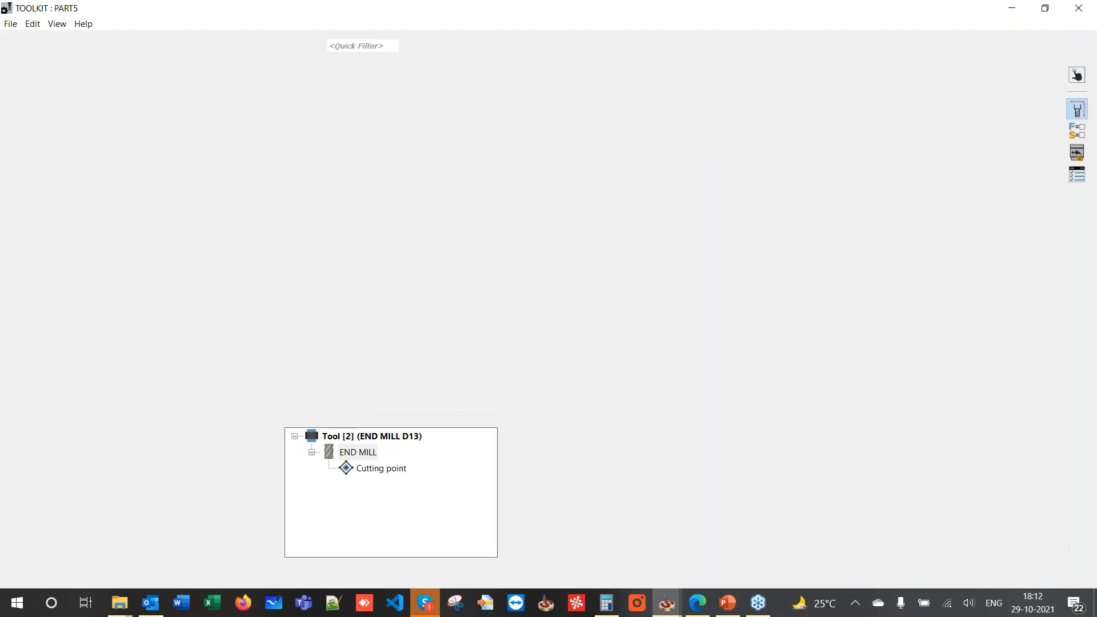
{"action": "right_click", "coordinate": [349, 452]}
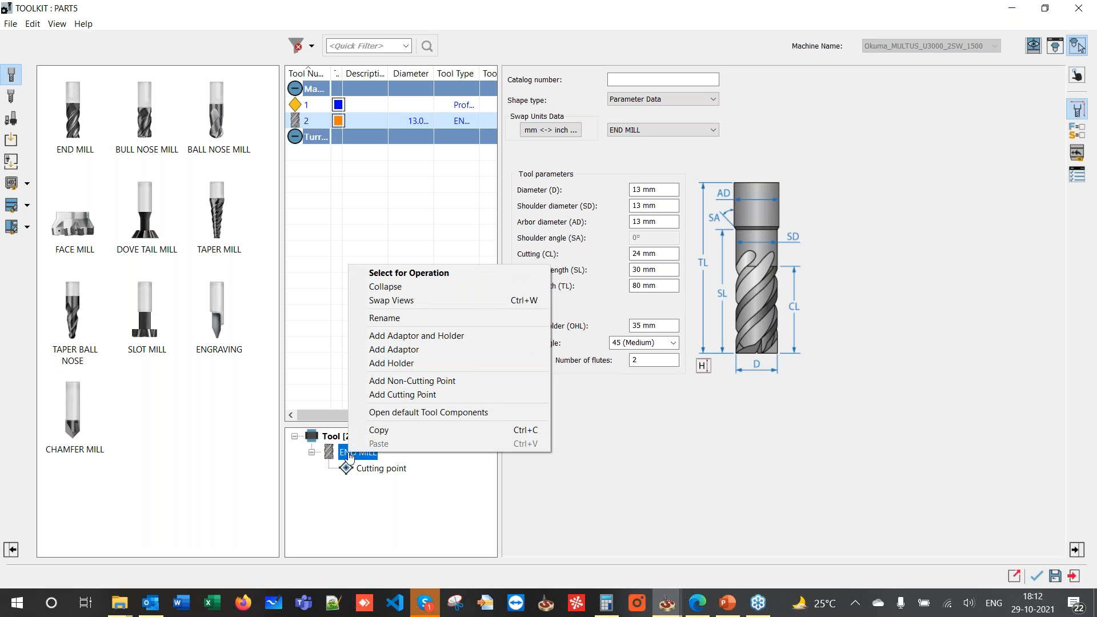
{"action": "left_click", "coordinate": [388, 336]}
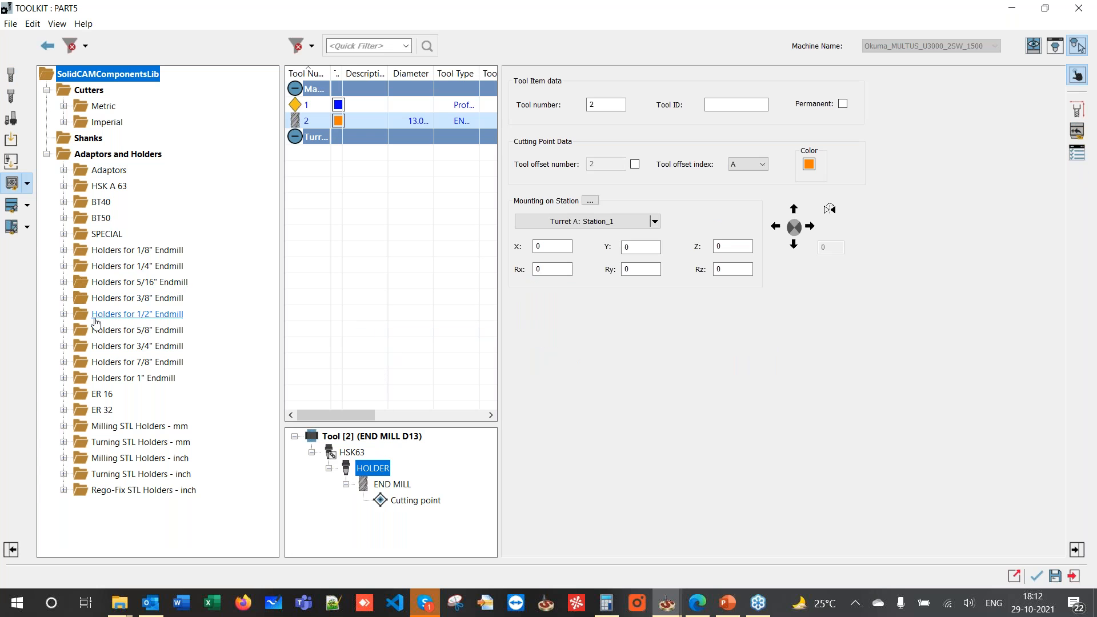
{"action": "left_click", "coordinate": [63, 186]}
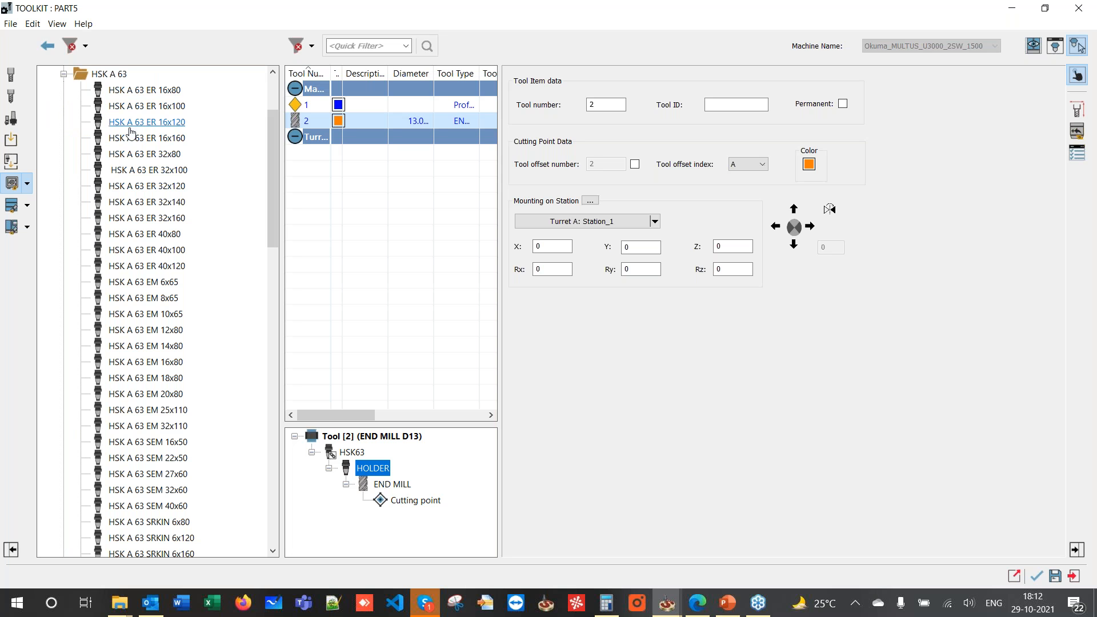
{"action": "double_click", "coordinate": [105, 157]}
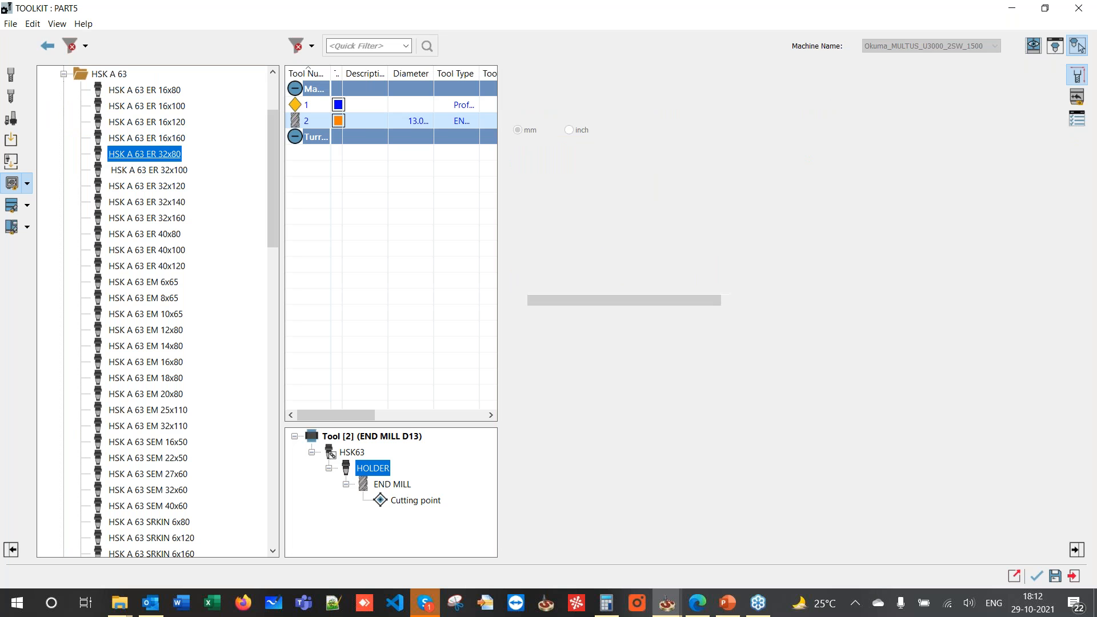
{"action": "left_click", "coordinate": [1058, 48]}
{"action": "mouse_move", "coordinate": [366, 312]}
{"action": "middle_mouse_down"}
{"action": "mouse_move", "coordinate": [321, 351]}
{"action": "mouse_move", "coordinate": [321, 268]}
{"action": "mouse_move", "coordinate": [341, 317]}
{"action": "mouse_move", "coordinate": [348, 311]}
{"action": "middle_mouse_up"}
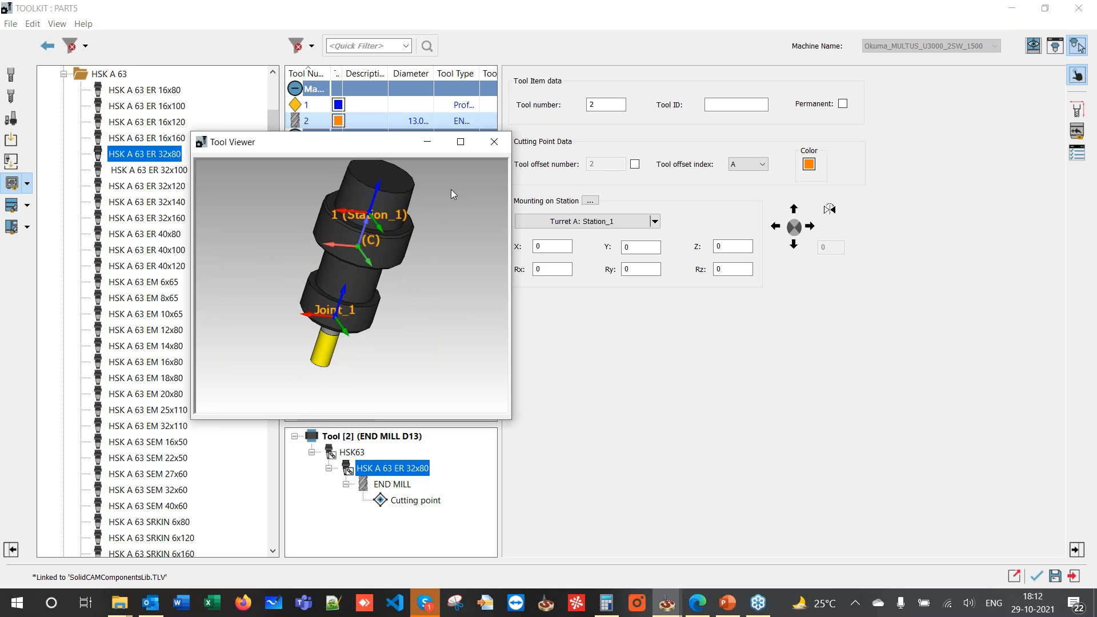
{"action": "left_click", "coordinate": [495, 143]}
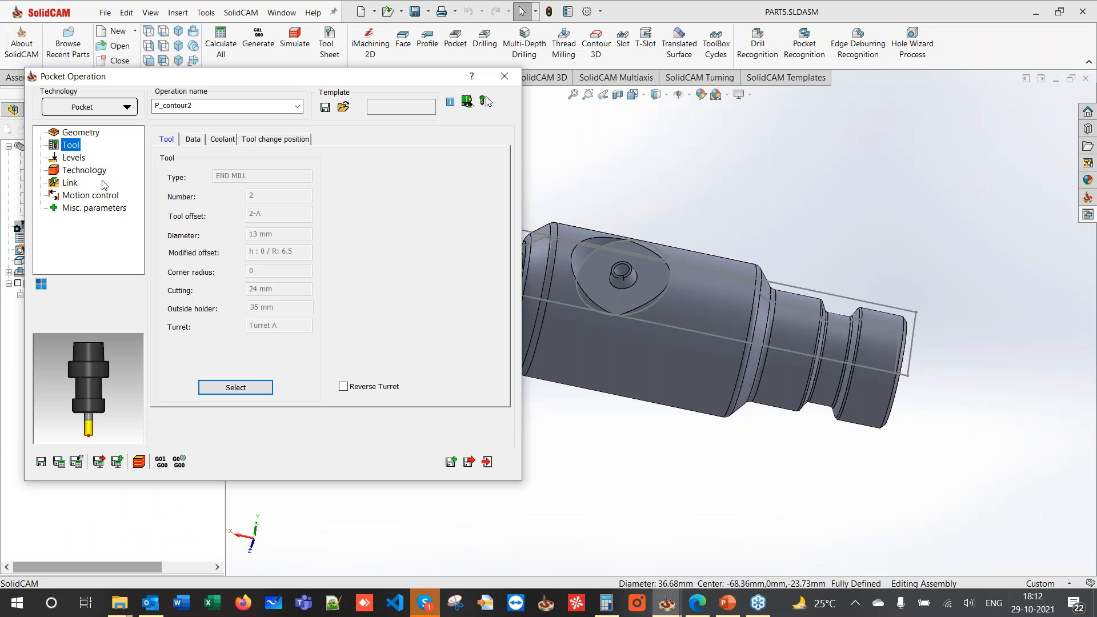
{"action": "left_click", "coordinate": [73, 157]}
{"action": "left_click", "coordinate": [280, 287]}
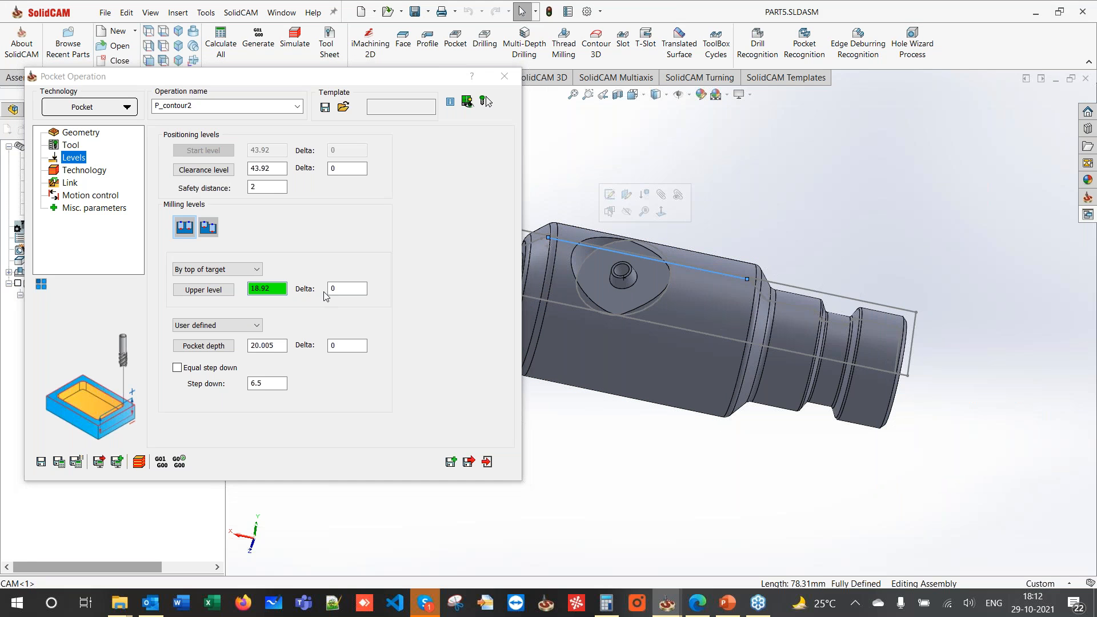
- Set the pocket's upper level to 12.181 by picking the pocket edge
{"action": "left_click", "coordinate": [576, 246]}
{"action": "scroll", "coordinate": [623, 271], "scroll_direction": "down", "scroll_amount": 5}
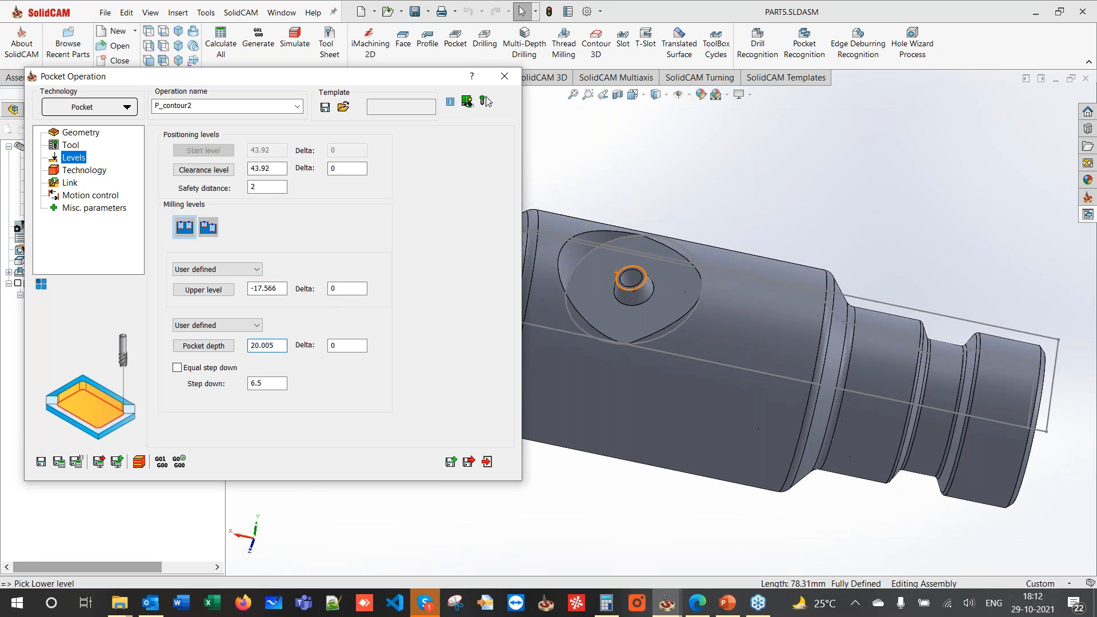
{"action": "left_click", "coordinate": [636, 307]}
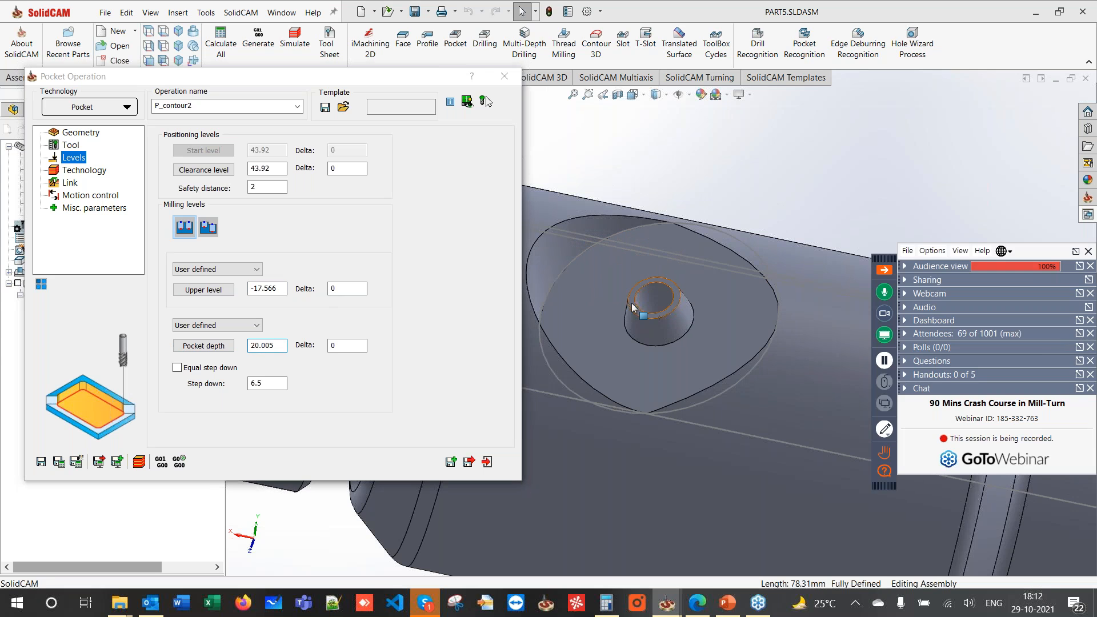
{"action": "left_click", "coordinate": [208, 292]}
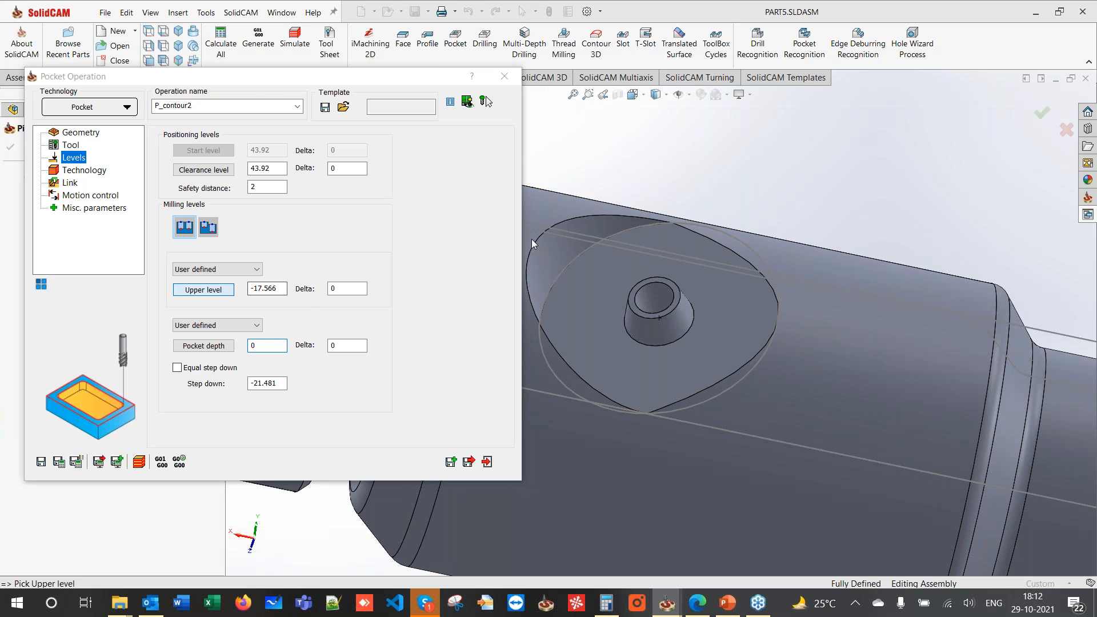
{"action": "mouse_move", "coordinate": [527, 242]}
{"action": "middle_mouse_down"}
{"action": "mouse_move", "coordinate": [518, 226]}
{"action": "mouse_move", "coordinate": [524, 252]}
{"action": "middle_mouse_up"}
{"action": "left_click", "coordinate": [522, 251]}
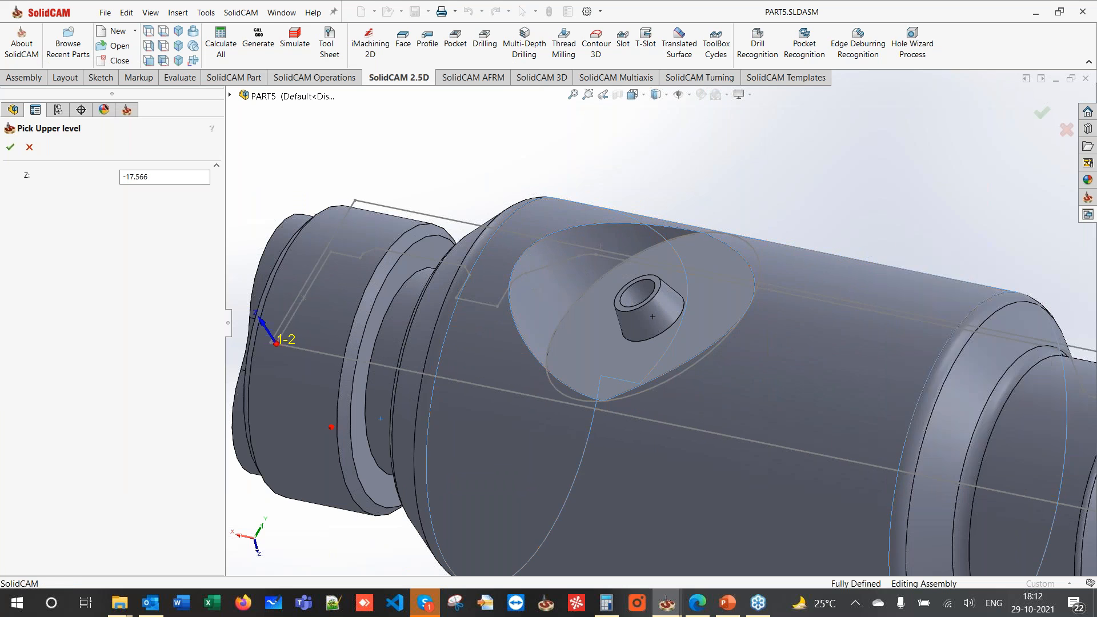
{"action": "left_click", "coordinate": [10, 147]}
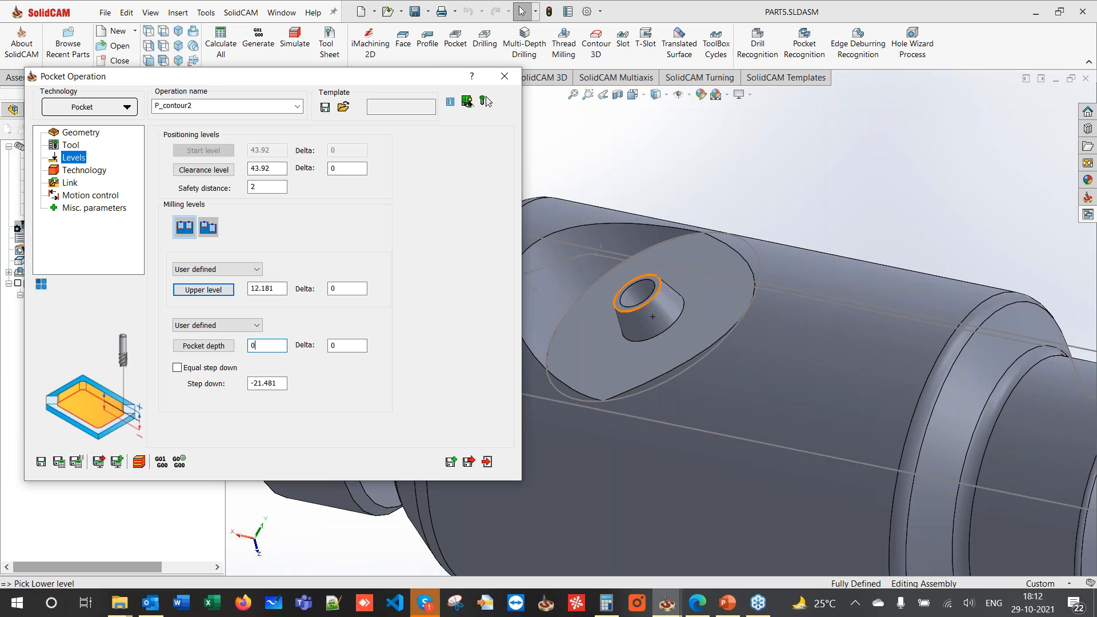
- Set pocket depth 8.266 from the boss top and step down 0.5
{"action": "left_click", "coordinate": [618, 309]}
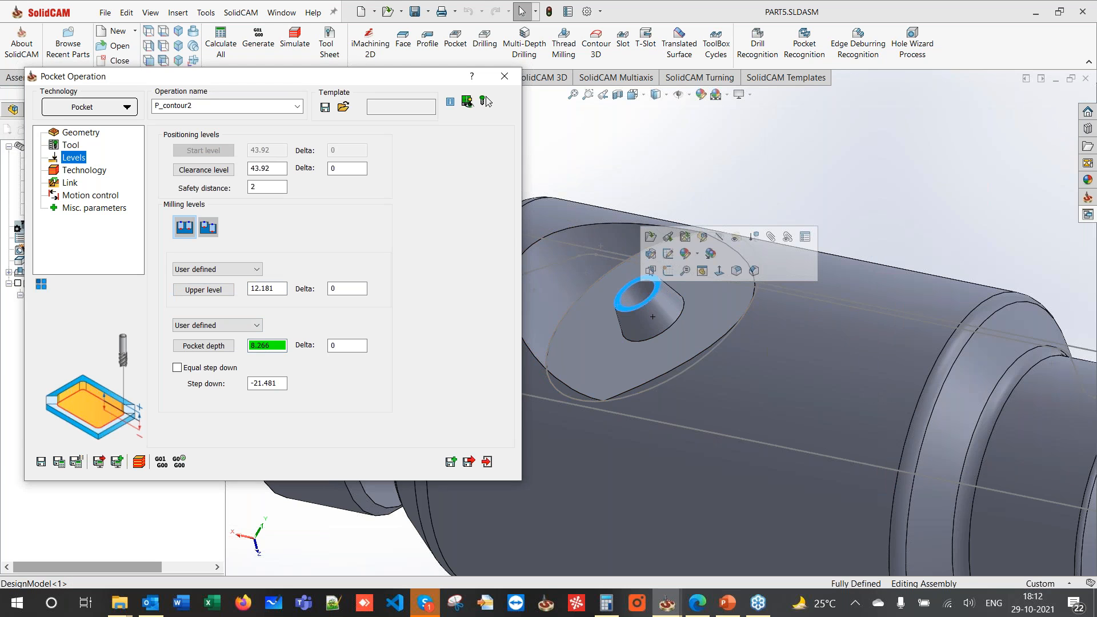
{"action": "left_click_drag", "start_coordinate": [278, 385], "coordinate": [207, 390]}
{"action": "type", "text": "0.5"}
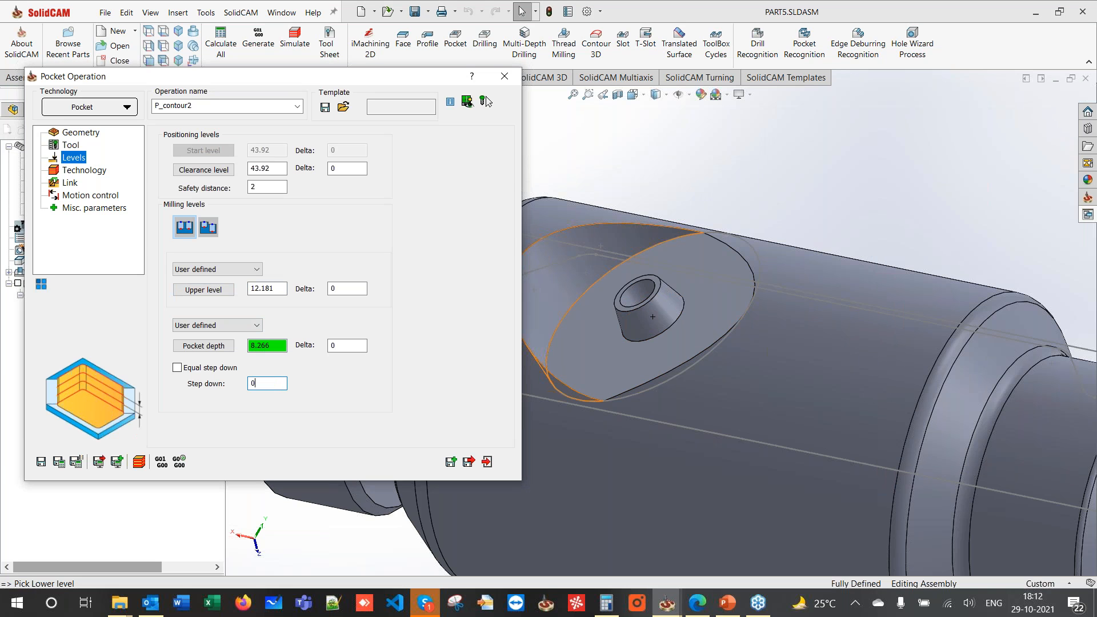
{"action": "left_click", "coordinate": [63, 171]}
- Calculate and save P_contour2, then orbit the model to view the pocketed boss
{"action": "left_click", "coordinate": [59, 462]}
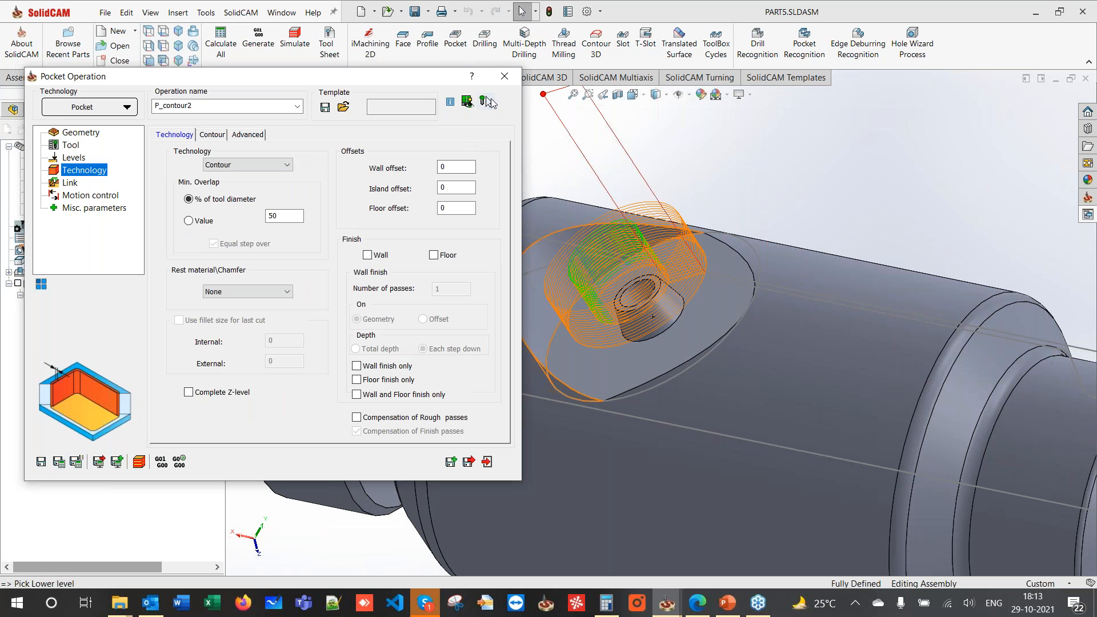
{"action": "left_click", "coordinate": [651, 262]}
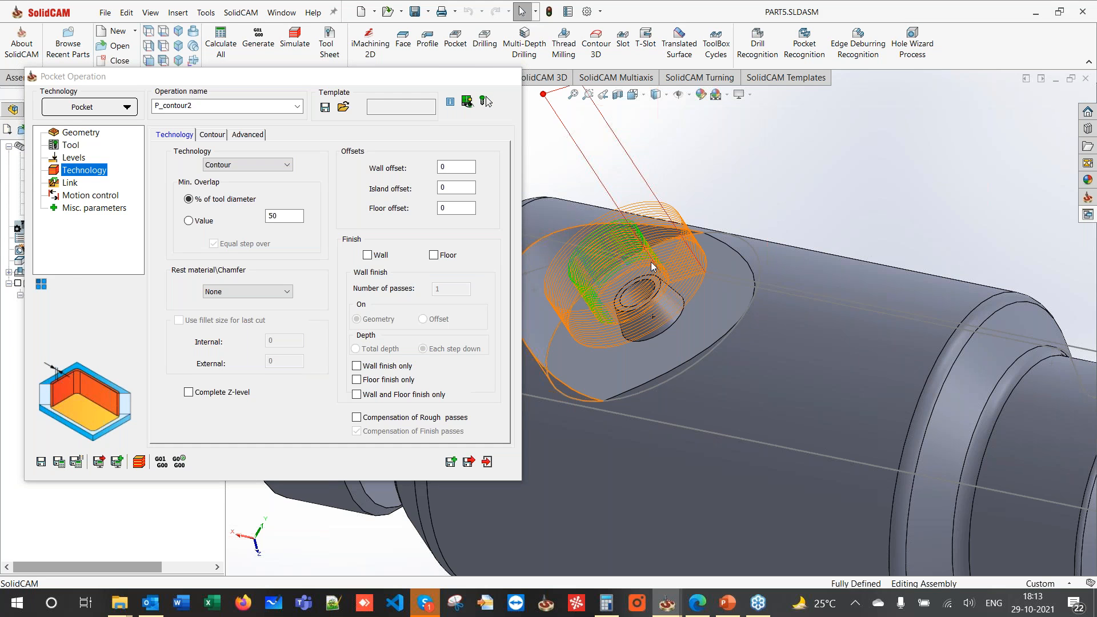
{"action": "scroll", "coordinate": [651, 262], "scroll_direction": "up", "scroll_amount": 6}
{"action": "middle_click_drag", "start_coordinate": [629, 260], "coordinate": [469, 472]}
{"action": "scroll", "coordinate": [738, 317], "scroll_direction": "down", "scroll_amount": 8}
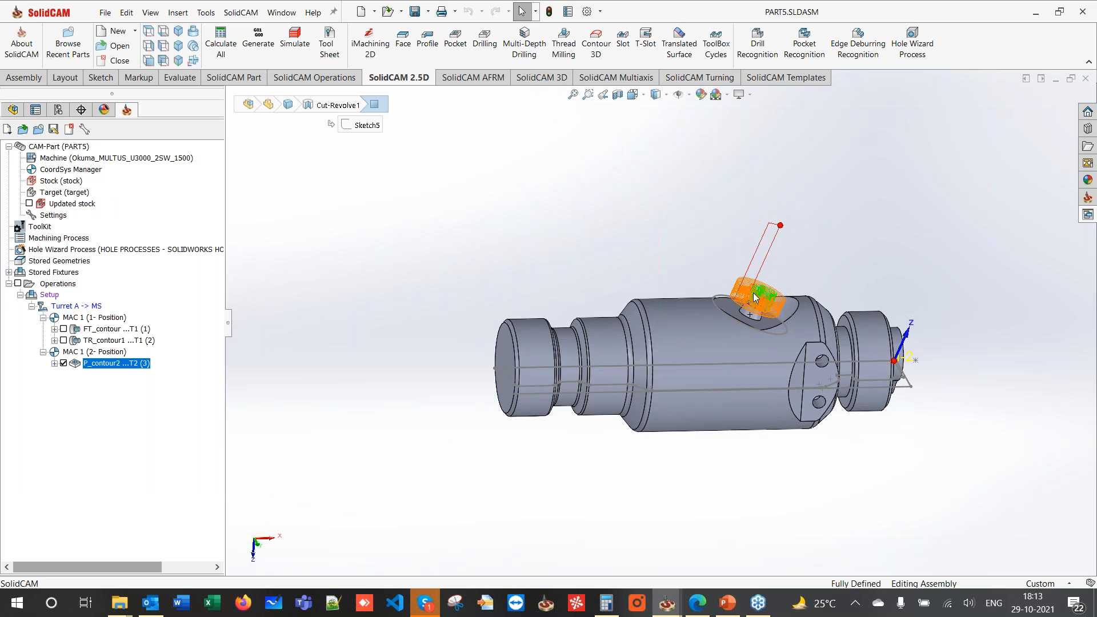
{"action": "scroll", "coordinate": [725, 316], "scroll_direction": "up", "scroll_amount": 3}
{"action": "middle_click_drag", "start_coordinate": [670, 324], "coordinate": [557, 217]}
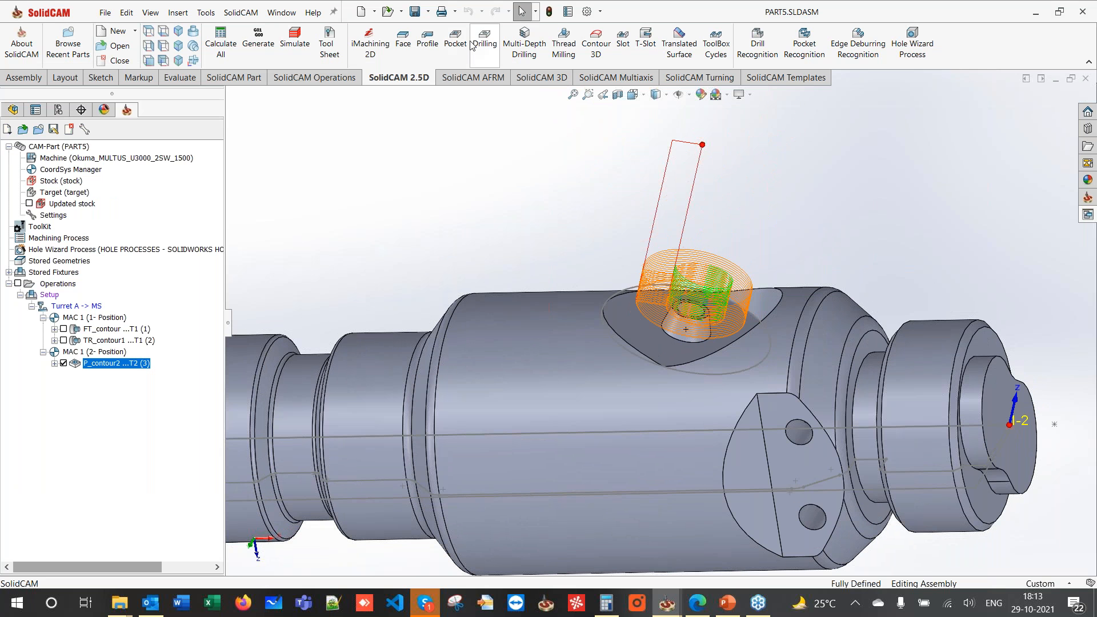
{"action": "left_click", "coordinate": [426, 44]}
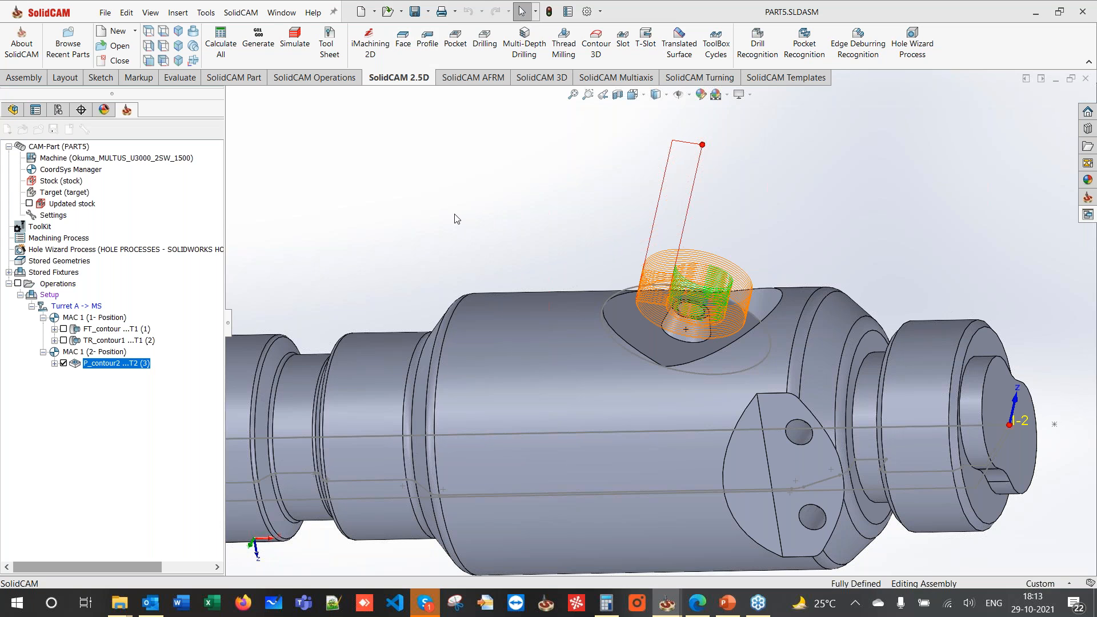
- Chain the pocket's outer edge as contour3 and assign tool 2, the 13 mm end mill
{"action": "left_click", "coordinate": [209, 169]}
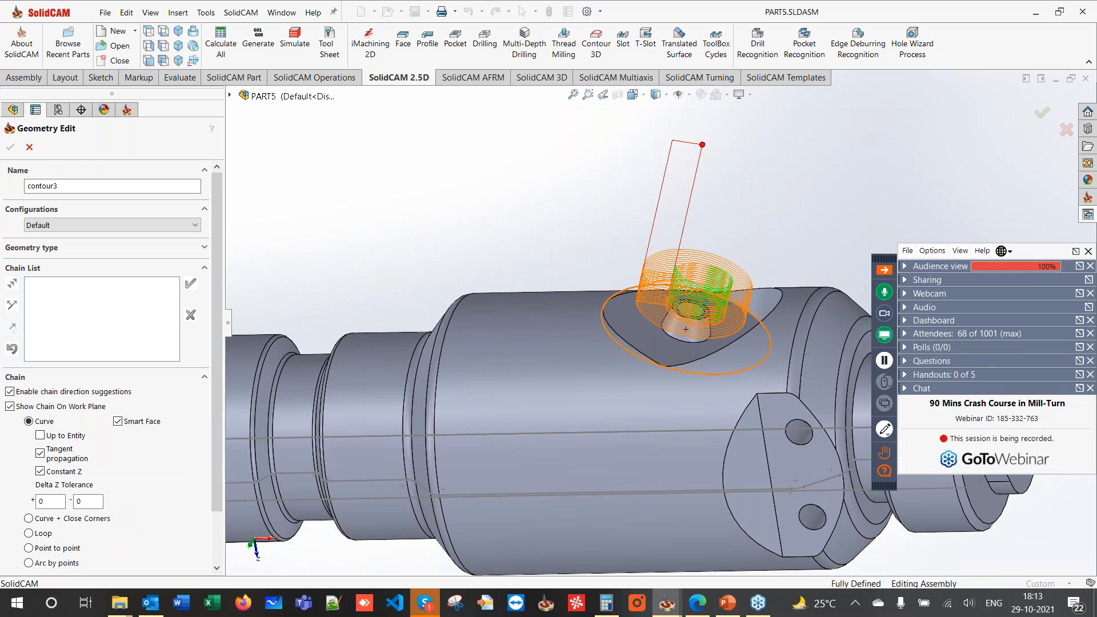
{"action": "left_click", "coordinate": [760, 369]}
{"action": "left_click", "coordinate": [428, 302]}
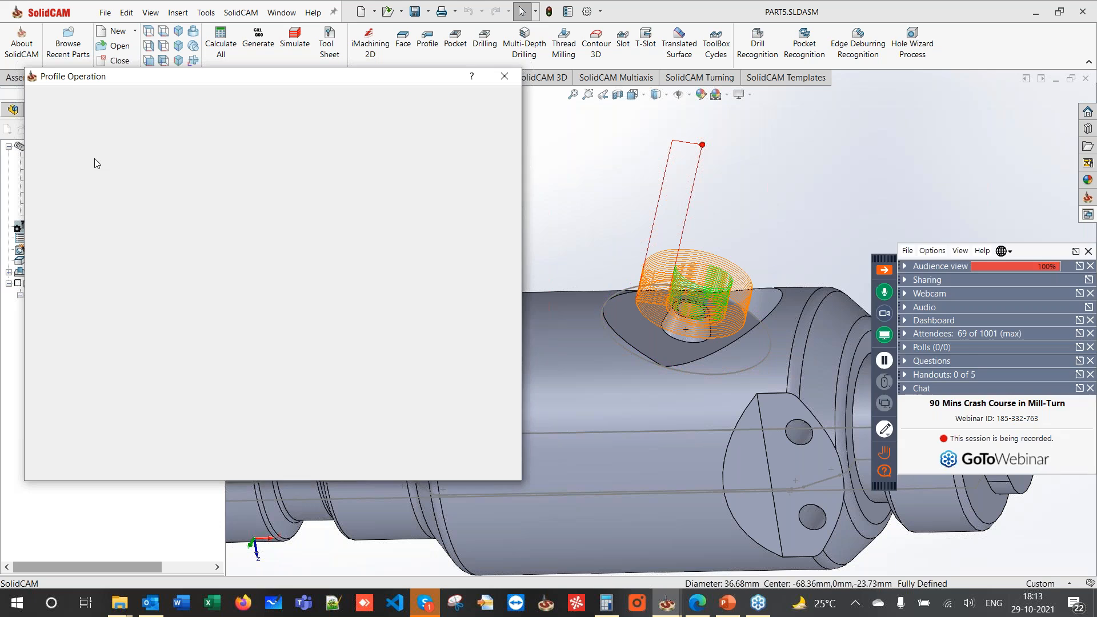
{"action": "left_click", "coordinate": [239, 387]}
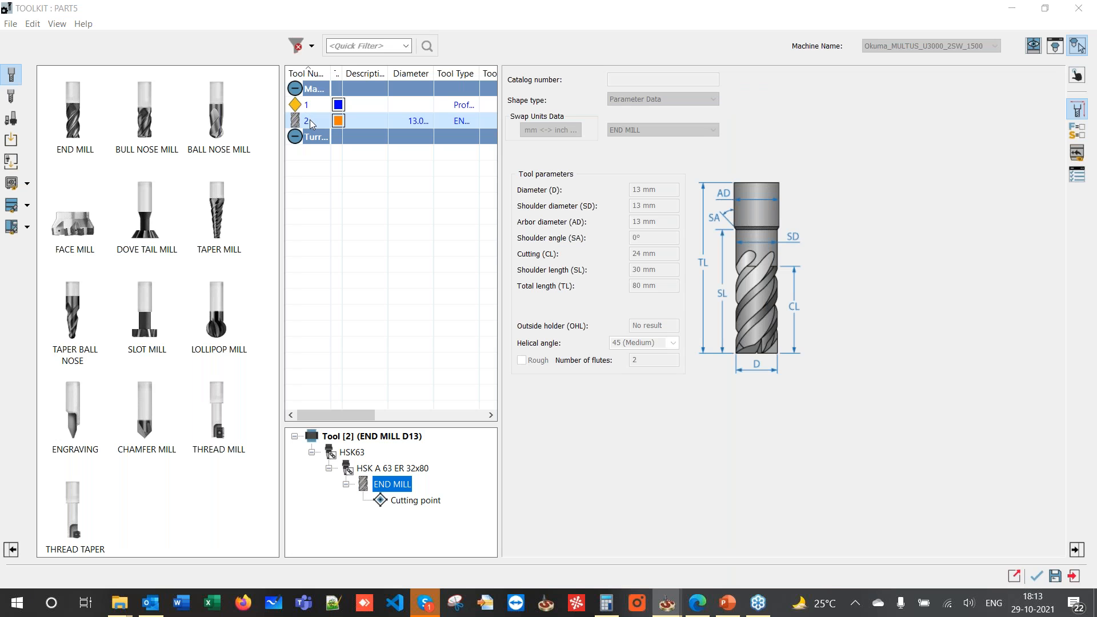
{"action": "double_click", "coordinate": [310, 120]}
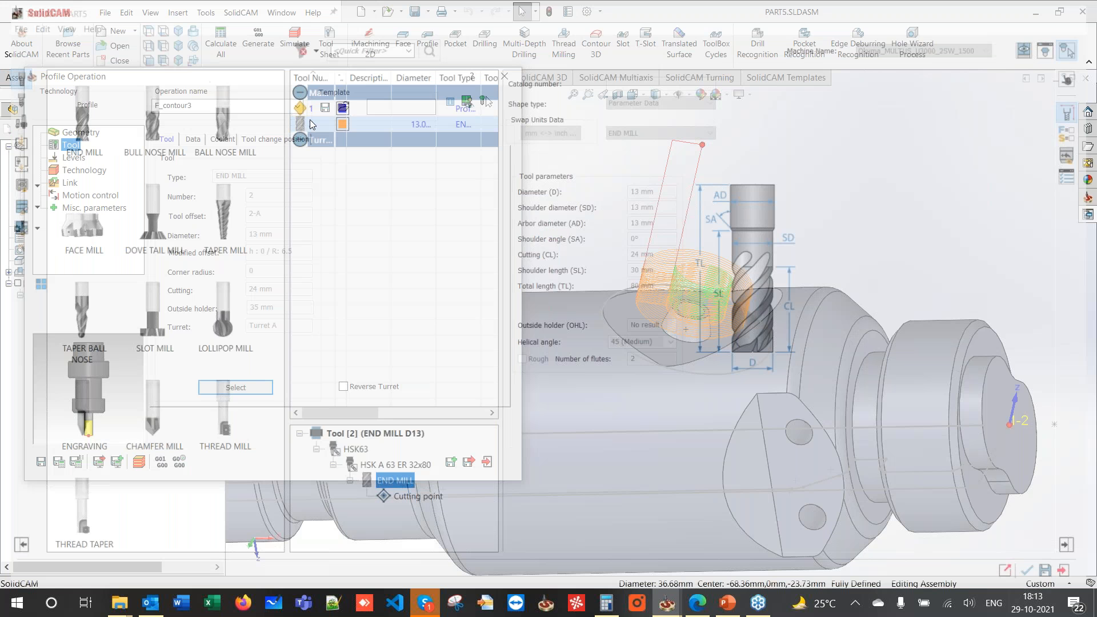
- Pick model points to set the profile's upper level to 3.915 and profile depth to 5
{"action": "left_click", "coordinate": [71, 160]}
{"action": "left_click", "coordinate": [267, 345]}
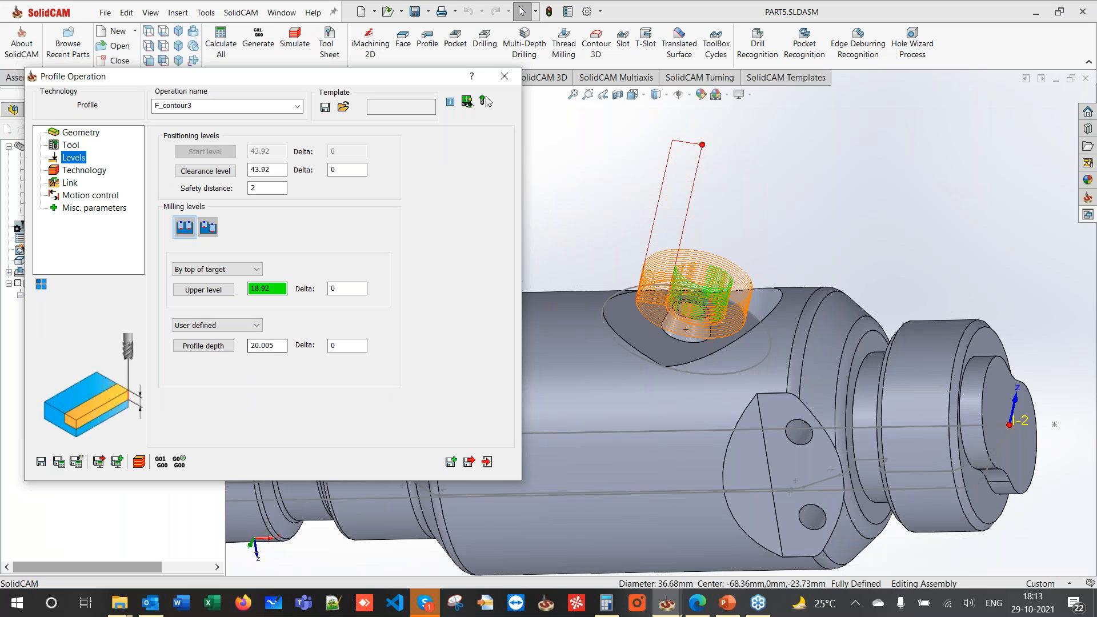
{"action": "scroll", "coordinate": [639, 310], "scroll_direction": "down", "scroll_amount": 3}
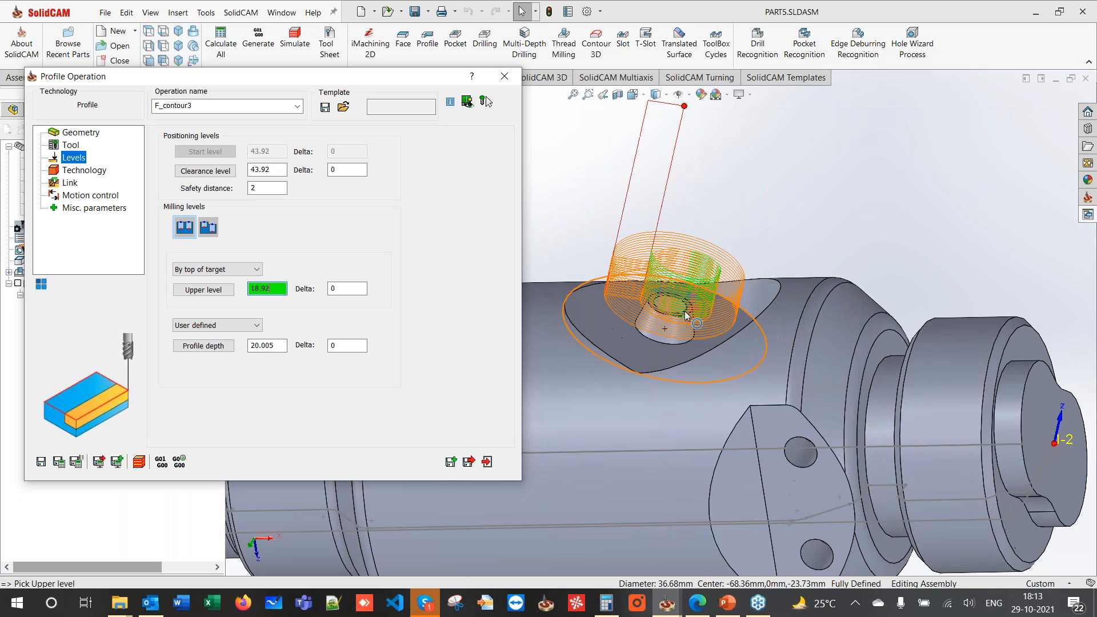
{"action": "left_click", "coordinate": [639, 311]}
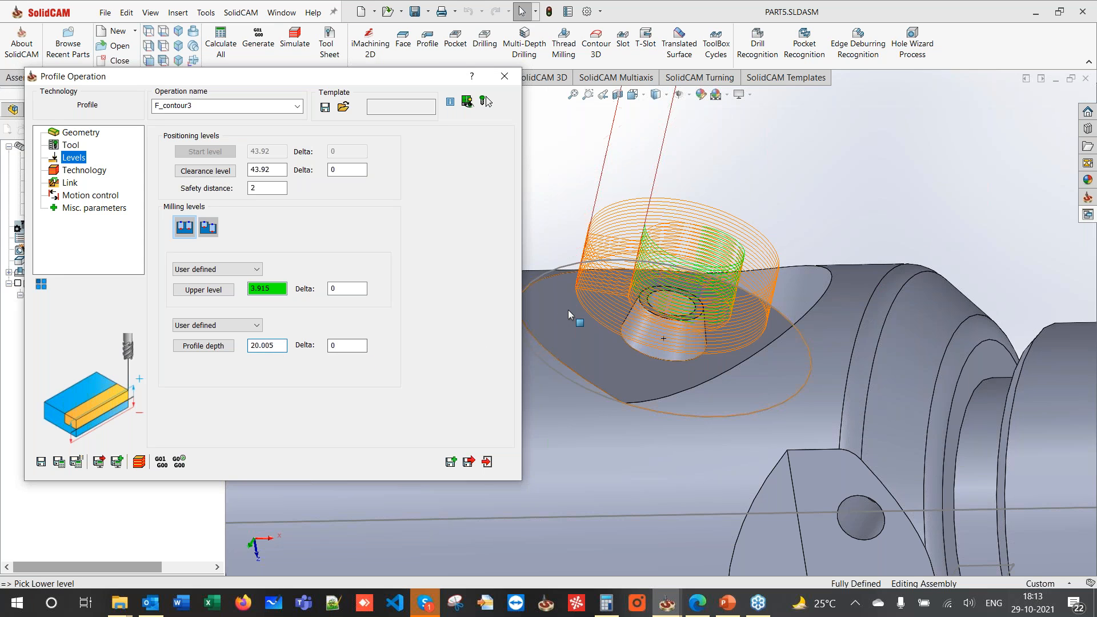
{"action": "left_click", "coordinate": [204, 346]}
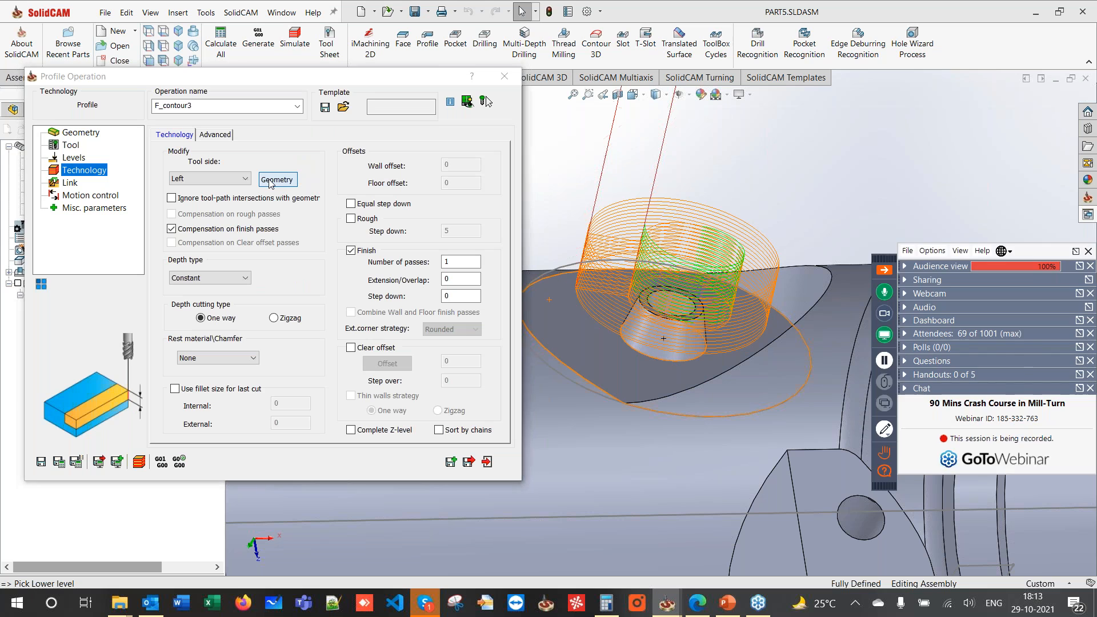
{"action": "left_click", "coordinate": [272, 179]}
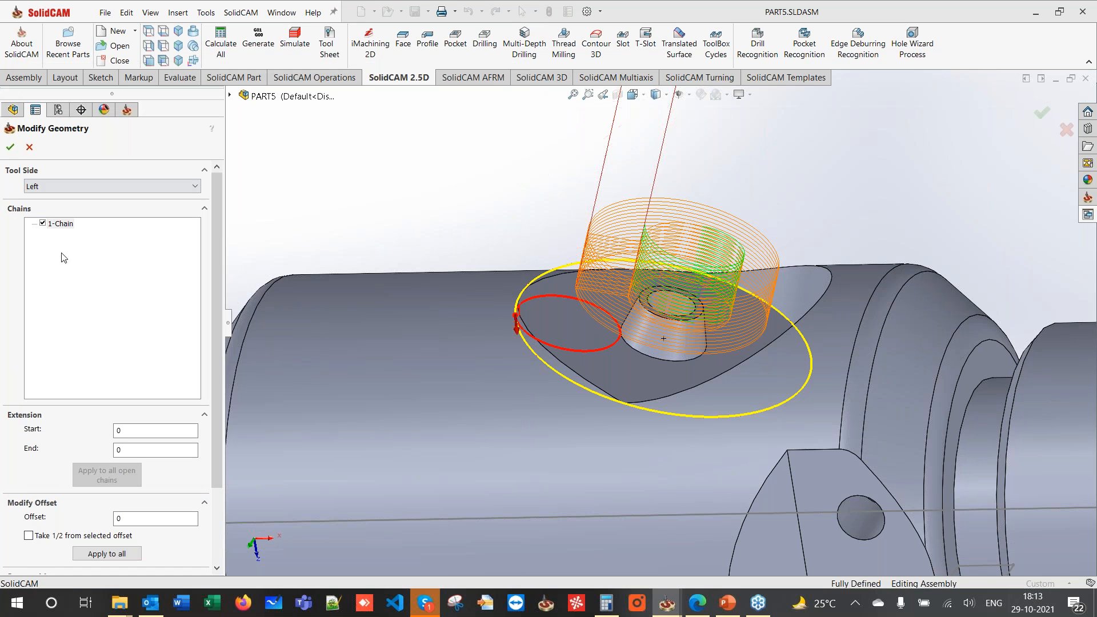
- Keep tool side Left, make the depth type Helical with finish step down 1, and edit the upper level delta
{"action": "left_click", "coordinate": [11, 147]}
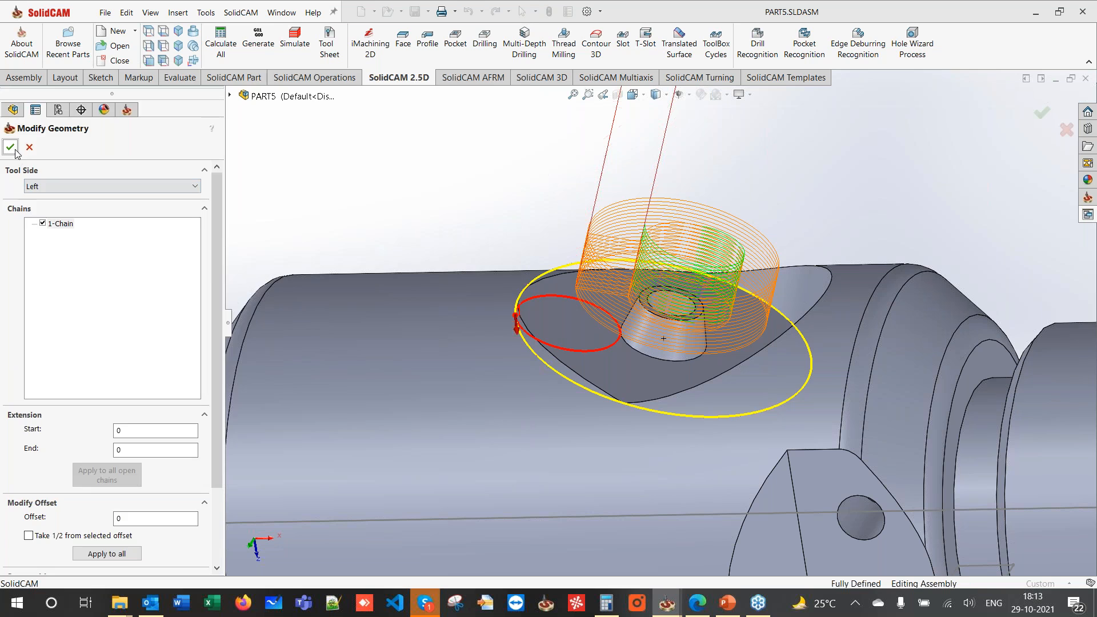
{"action": "left_click", "coordinate": [200, 280]}
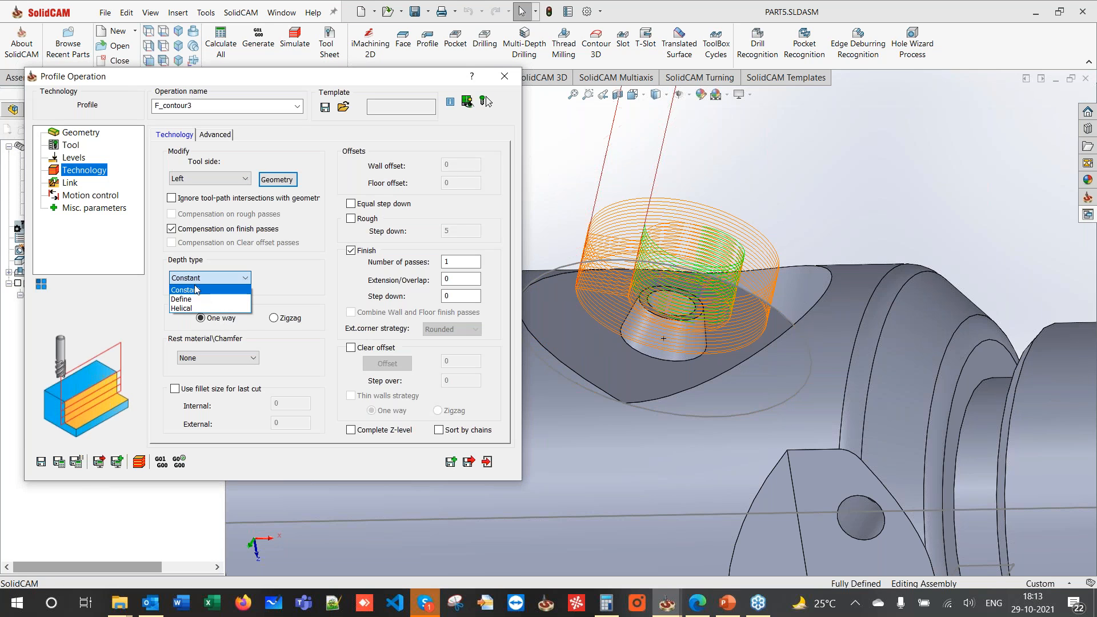
{"action": "left_click", "coordinate": [188, 309]}
{"action": "double_click", "coordinate": [469, 296]}
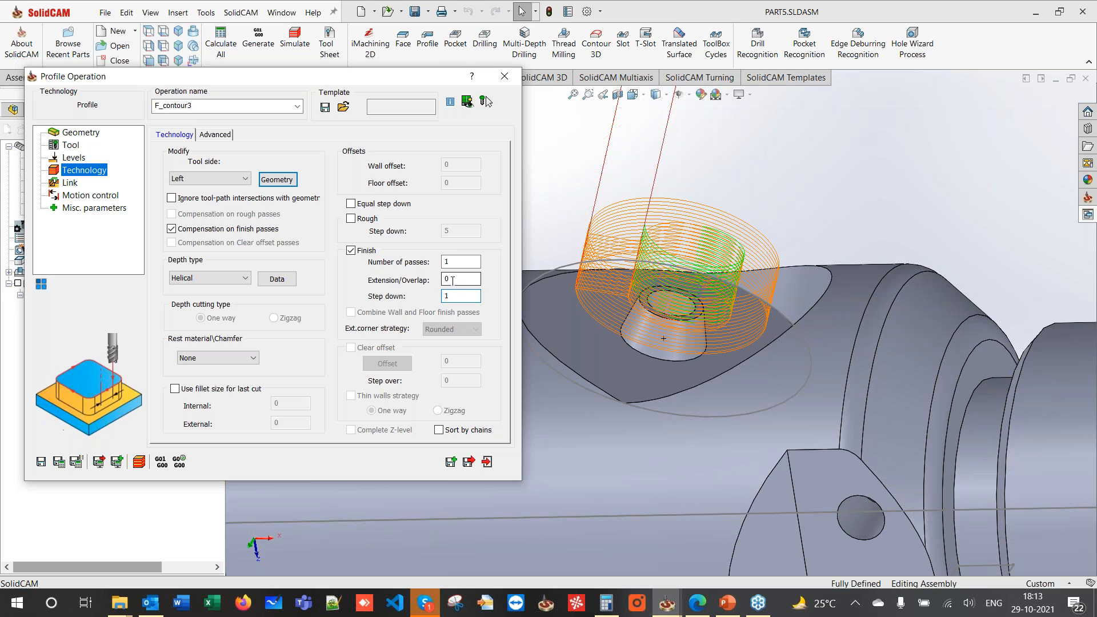
{"action": "left_click", "coordinate": [71, 158]}
{"action": "left_click", "coordinate": [352, 289]}
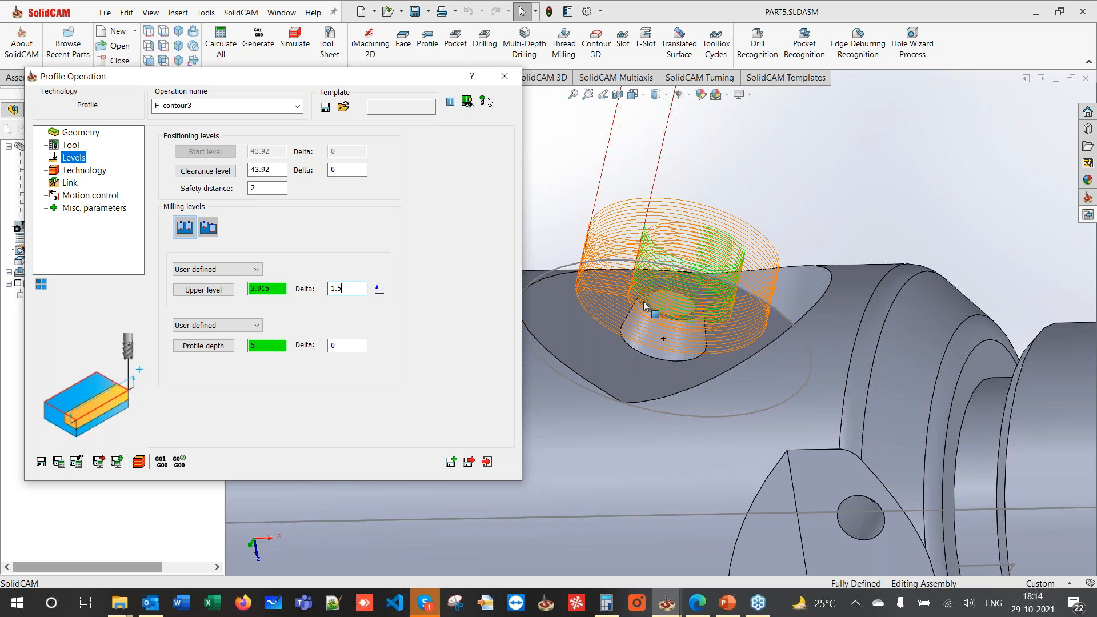
- Give F_contour3 no lead-in and a matching lead-out, recalculate its toolpath, and close it
{"action": "left_click", "coordinate": [71, 183]}
{"action": "left_click", "coordinate": [235, 249]}
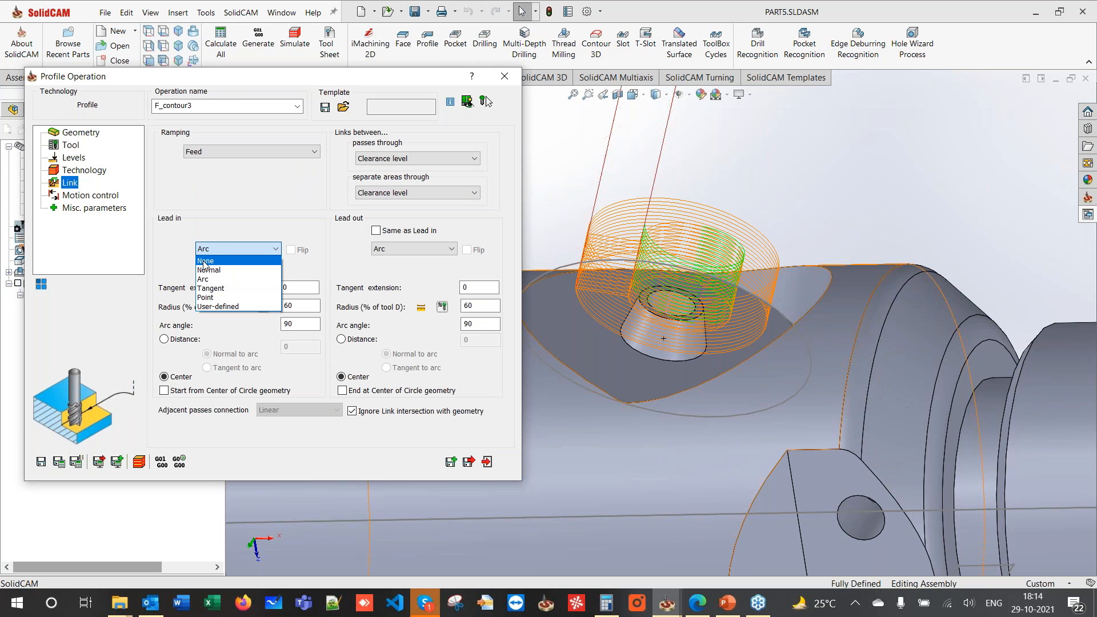
{"action": "left_click", "coordinate": [214, 258]}
{"action": "left_click", "coordinate": [376, 231]}
{"action": "left_click", "coordinate": [63, 464]}
{"action": "left_click", "coordinate": [505, 76]}
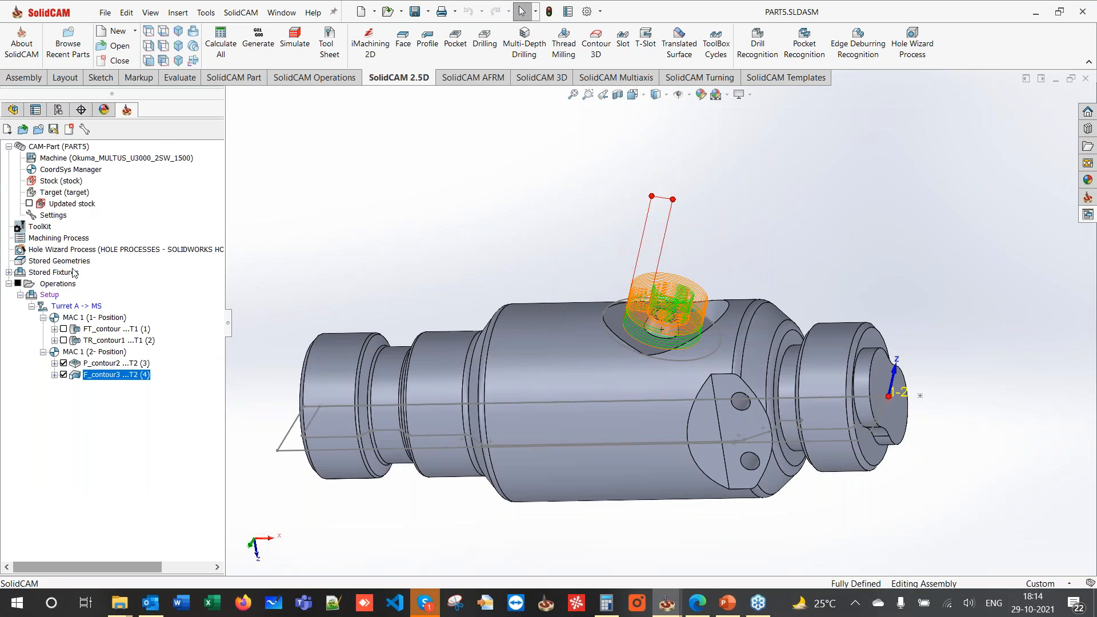
{"action": "left_click", "coordinate": [28, 284]}
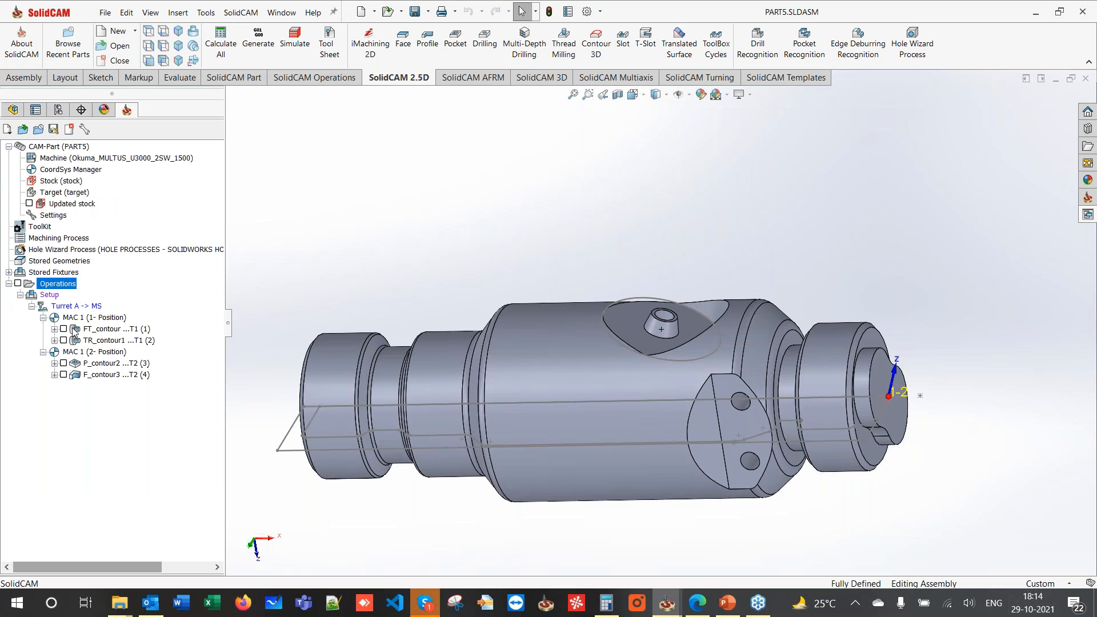
{"action": "left_click", "coordinate": [30, 204]}
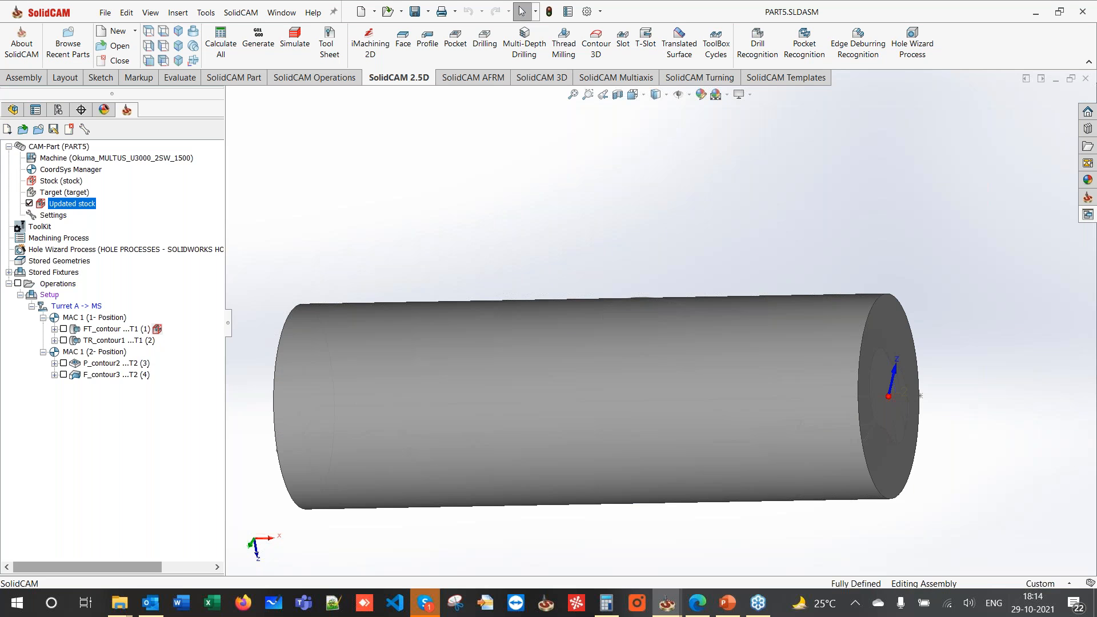
{"action": "middle_click_drag", "start_coordinate": [478, 232], "coordinate": [725, 362]}
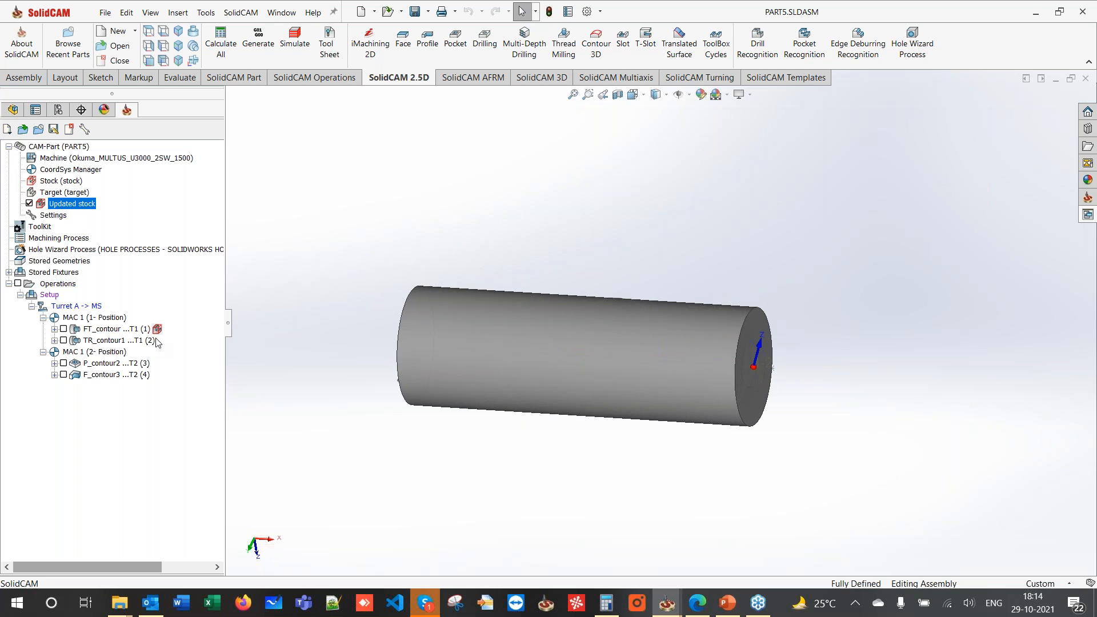
{"action": "right_click", "coordinate": [156, 333]}
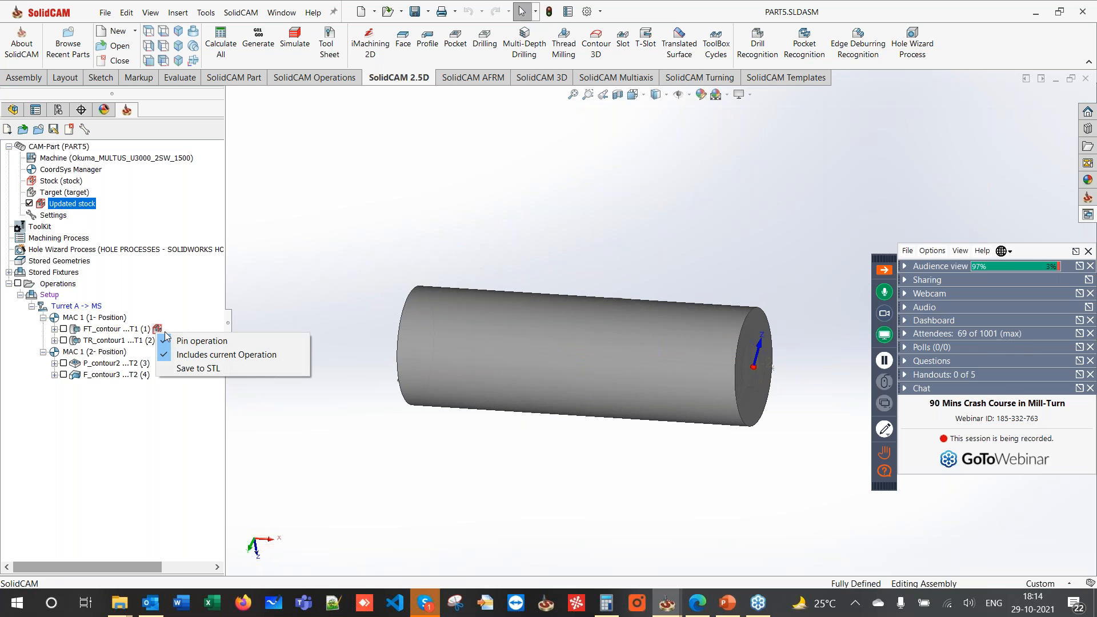
{"action": "left_click", "coordinate": [188, 320]}
{"action": "left_click", "coordinate": [160, 340]}
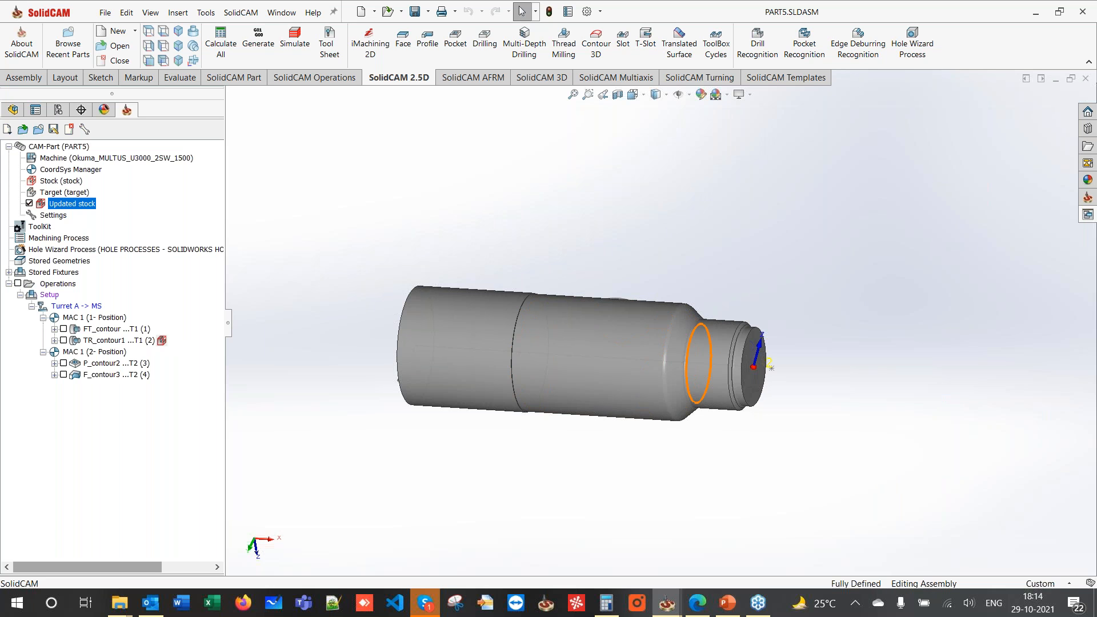
{"action": "scroll", "coordinate": [695, 351], "scroll_direction": "down", "scroll_amount": 2}
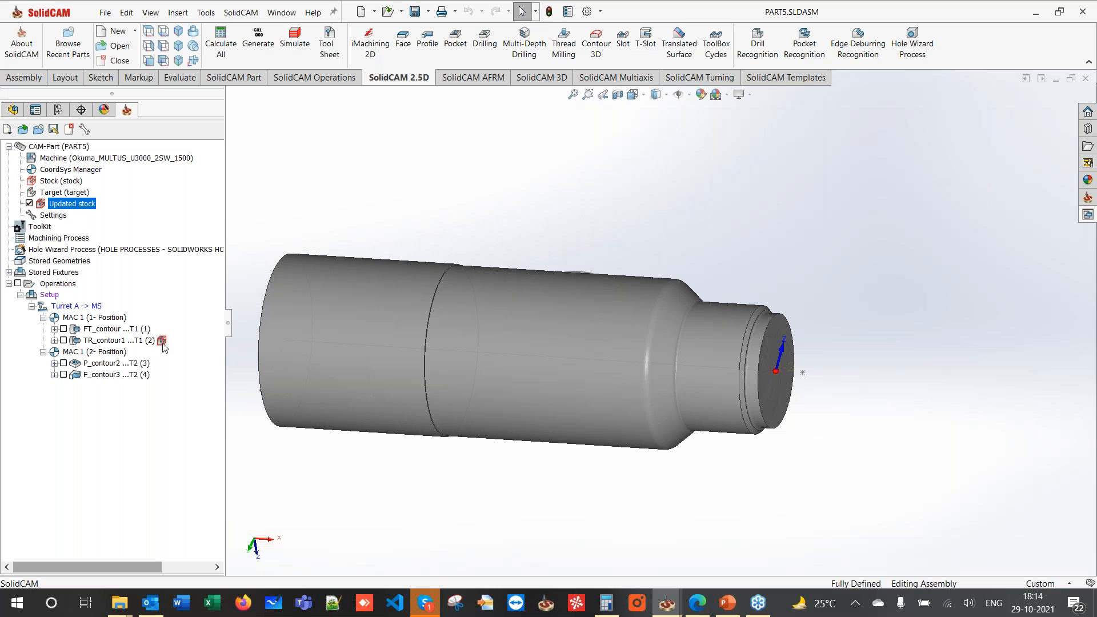
{"action": "left_click", "coordinate": [156, 375]}
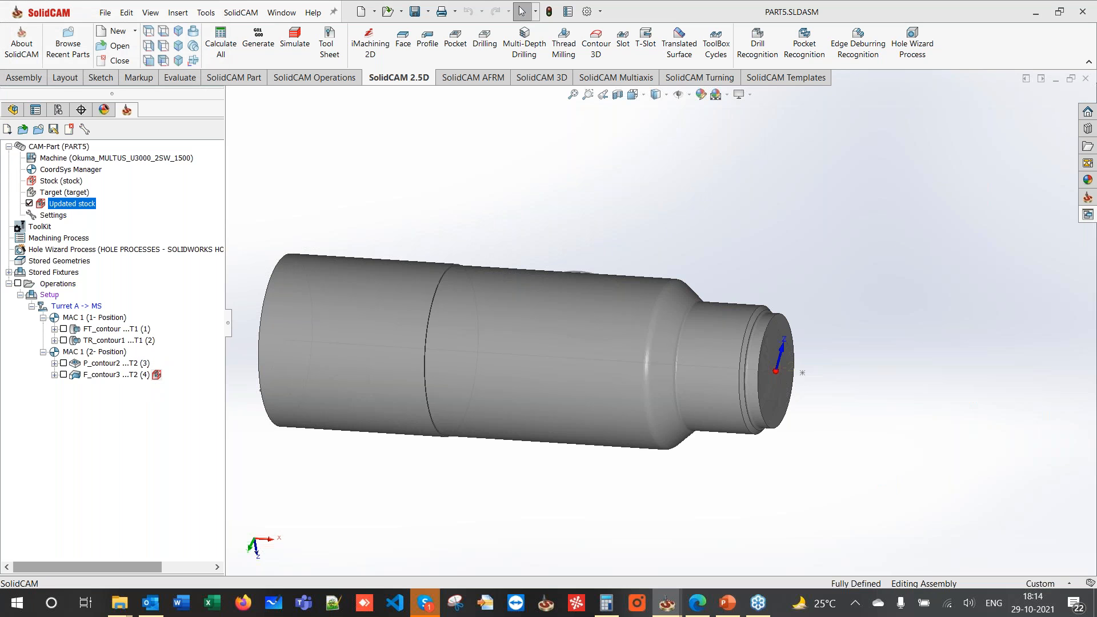
{"action": "mouse_move", "coordinate": [624, 257]}
{"action": "middle_mouse_down"}
{"action": "mouse_move", "coordinate": [640, 270]}
{"action": "mouse_move", "coordinate": [651, 355]}
{"action": "mouse_move", "coordinate": [637, 363]}
{"action": "mouse_move", "coordinate": [657, 215]}
{"action": "mouse_move", "coordinate": [635, 241]}
{"action": "middle_mouse_up"}
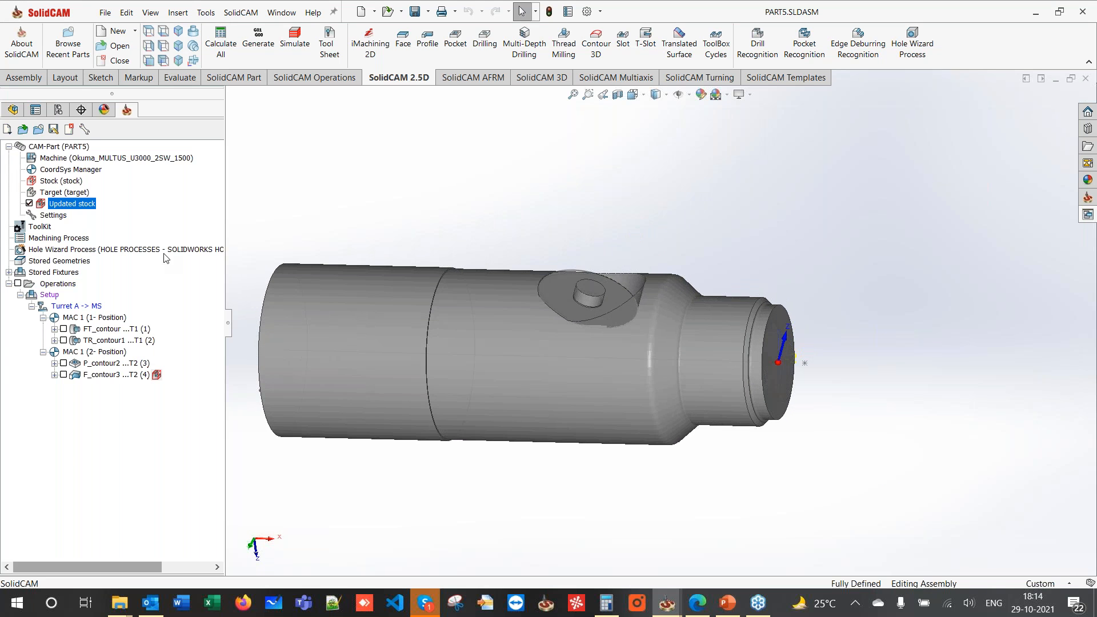
{"action": "left_click", "coordinate": [29, 204]}
{"action": "scroll", "coordinate": [558, 304], "scroll_direction": "down", "scroll_amount": 3}
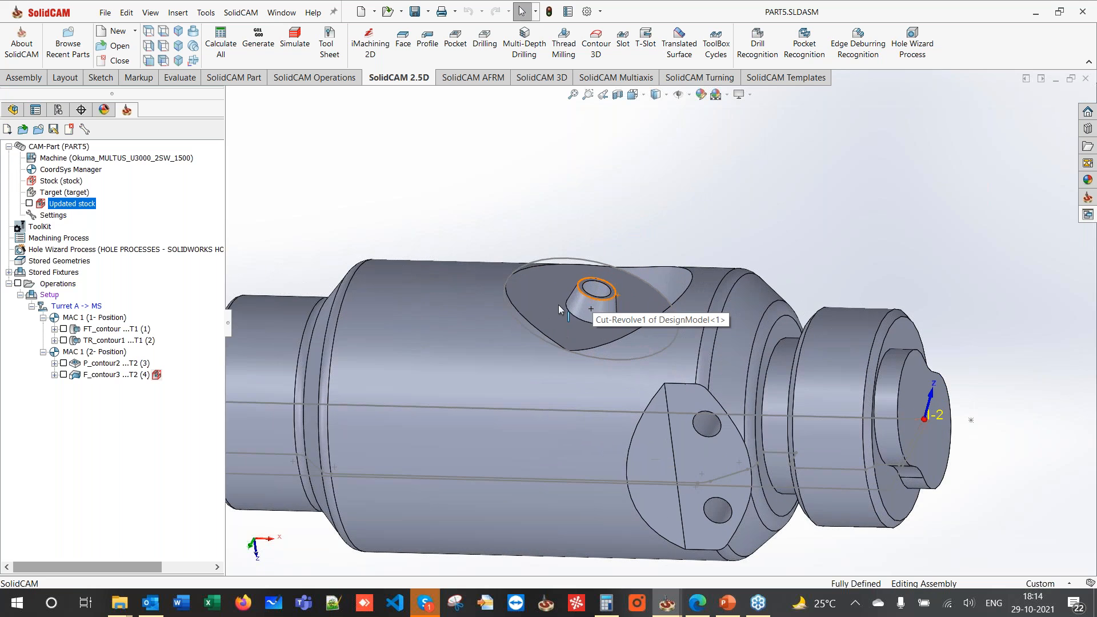
{"action": "scroll", "coordinate": [578, 296], "scroll_direction": "down", "scroll_amount": 3}
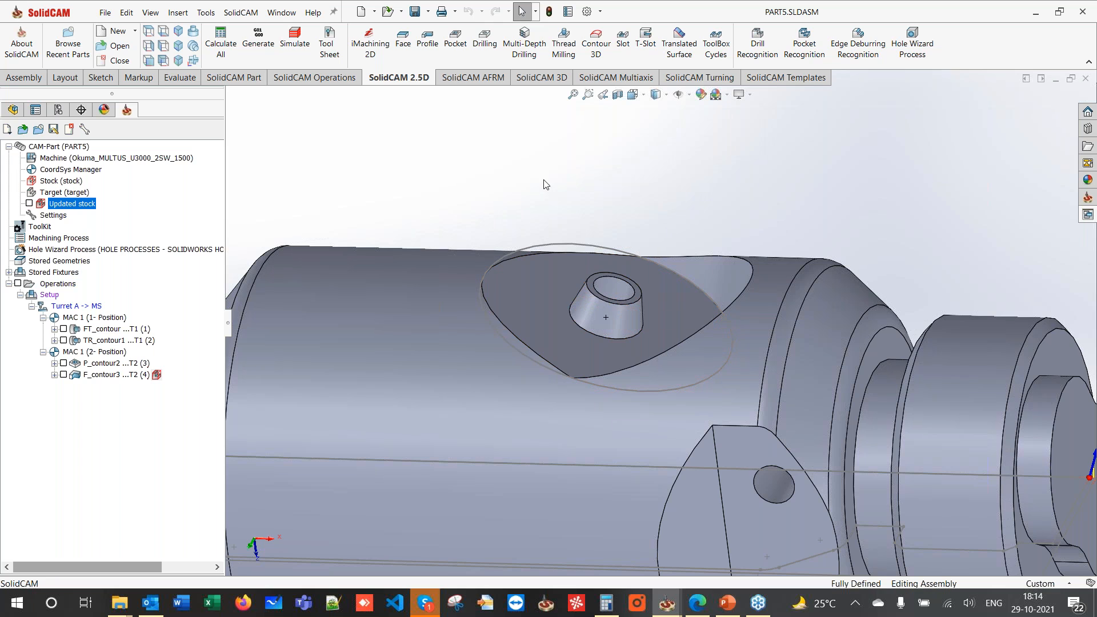
- Create a new profile operation and chain the cone's edge circle as contour4 geometry
{"action": "left_click", "coordinate": [428, 45]}
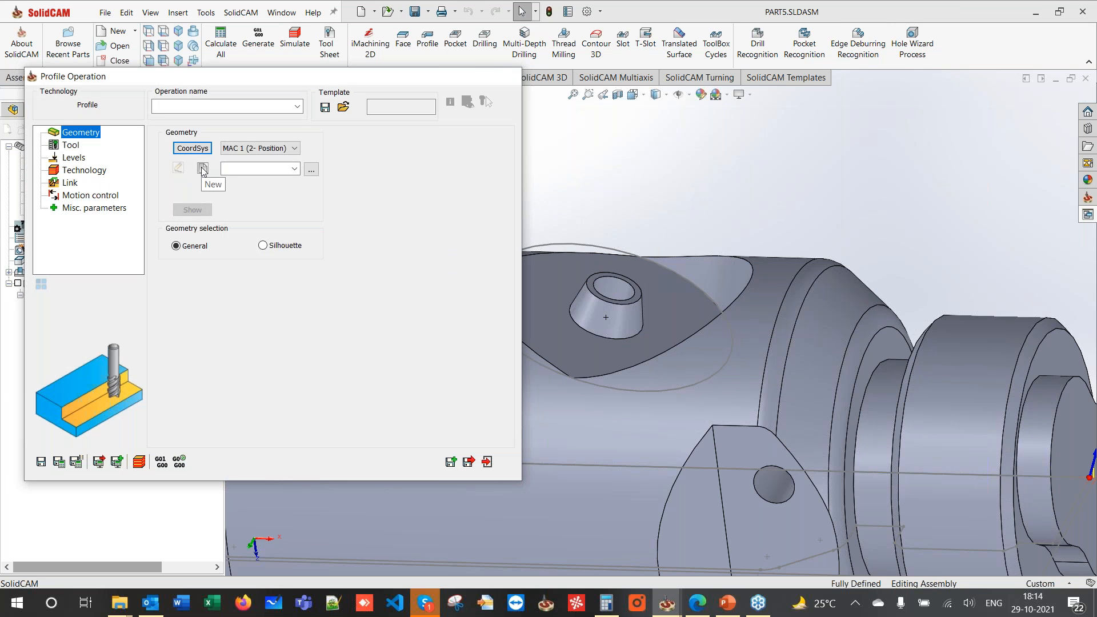
{"action": "left_click", "coordinate": [201, 167]}
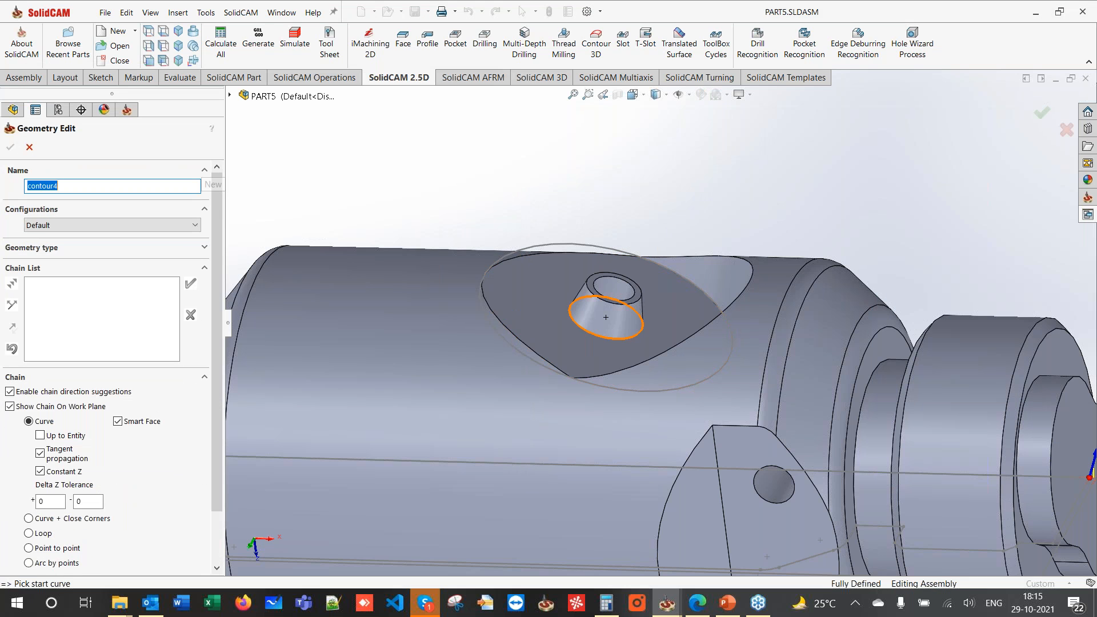
{"action": "left_click", "coordinate": [583, 336]}
{"action": "key", "text": "Return"}
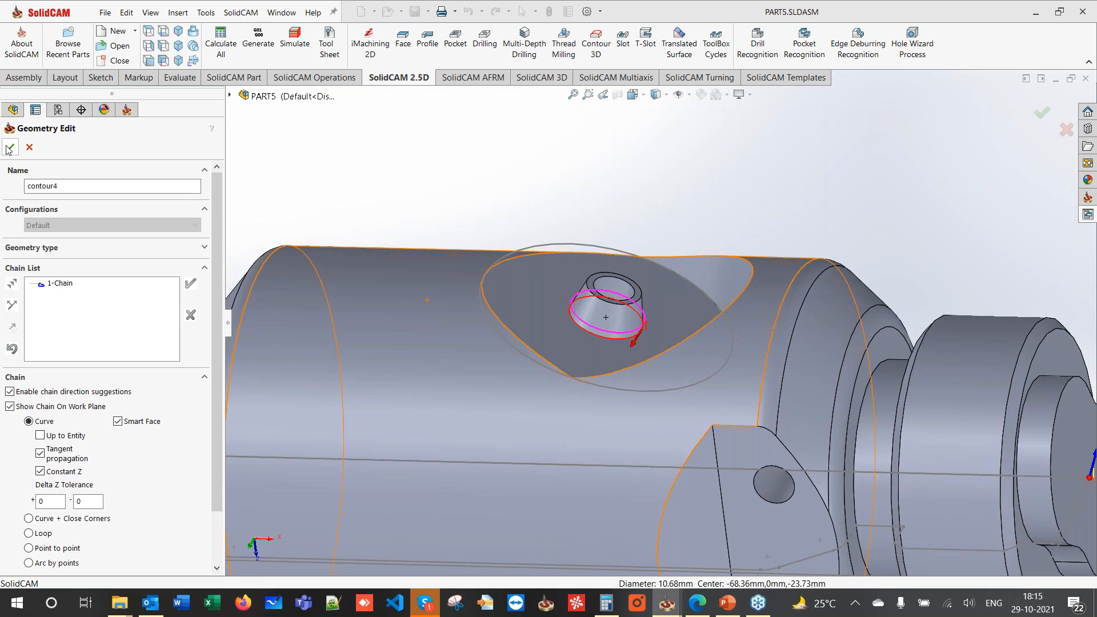
{"action": "left_click", "coordinate": [10, 148]}
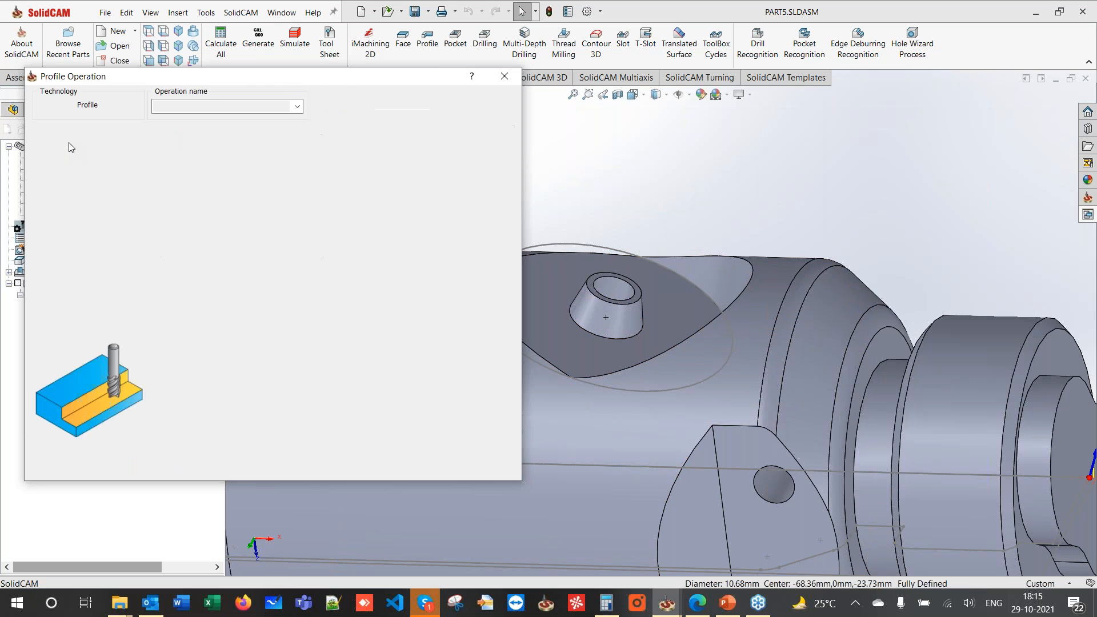
{"action": "left_click", "coordinate": [237, 391]}
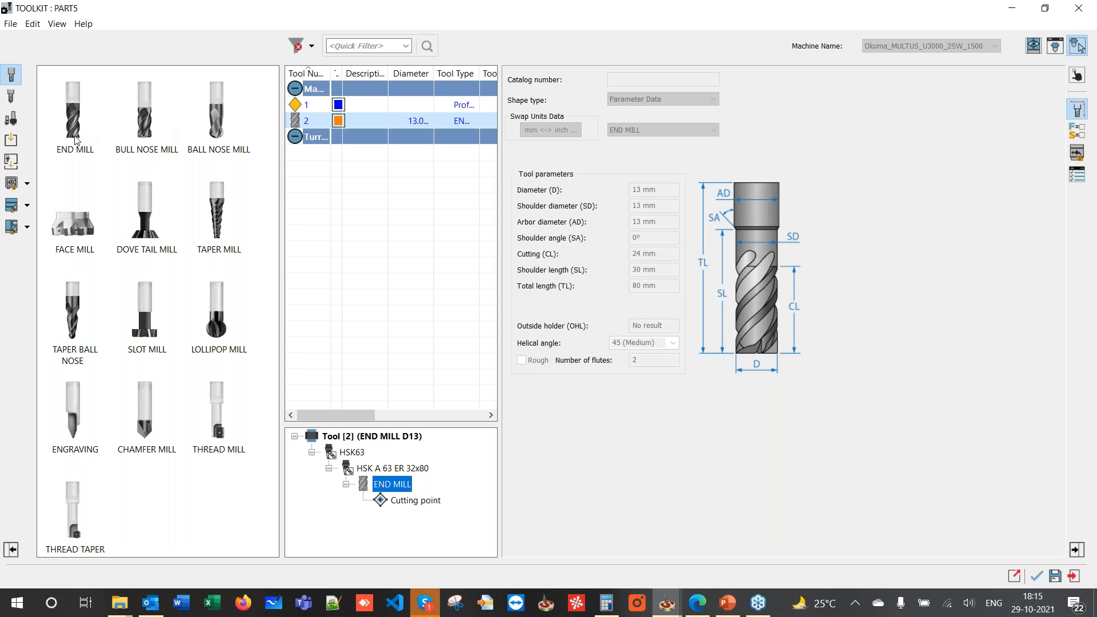
- Add a new end mill with an 8 mm diameter
{"action": "double_click", "coordinate": [74, 114]}
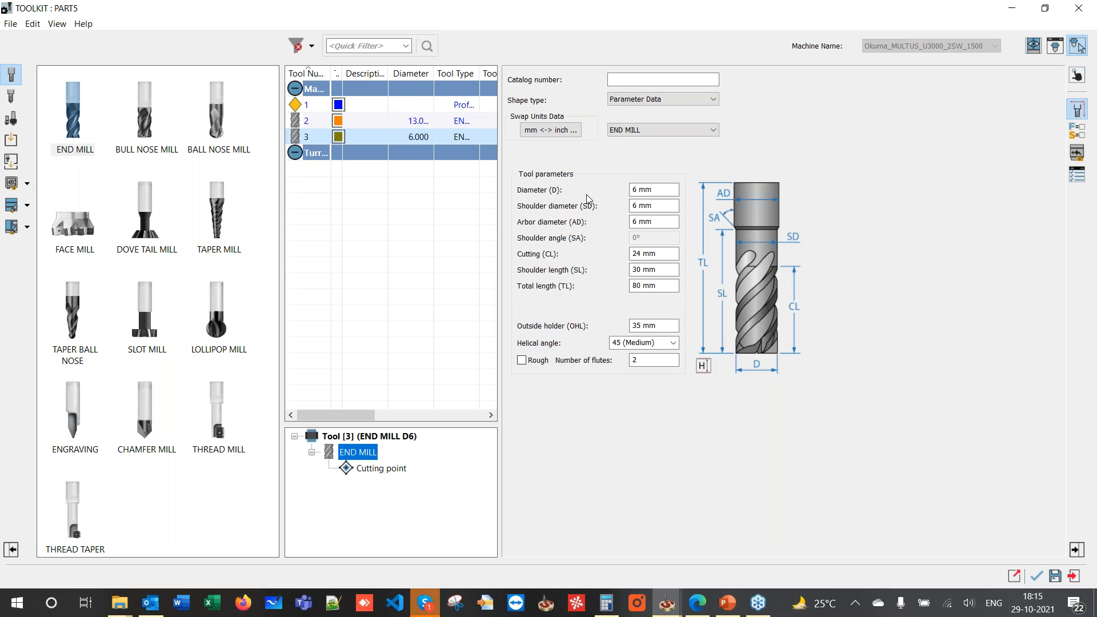
{"action": "left_click", "coordinate": [635, 191]}
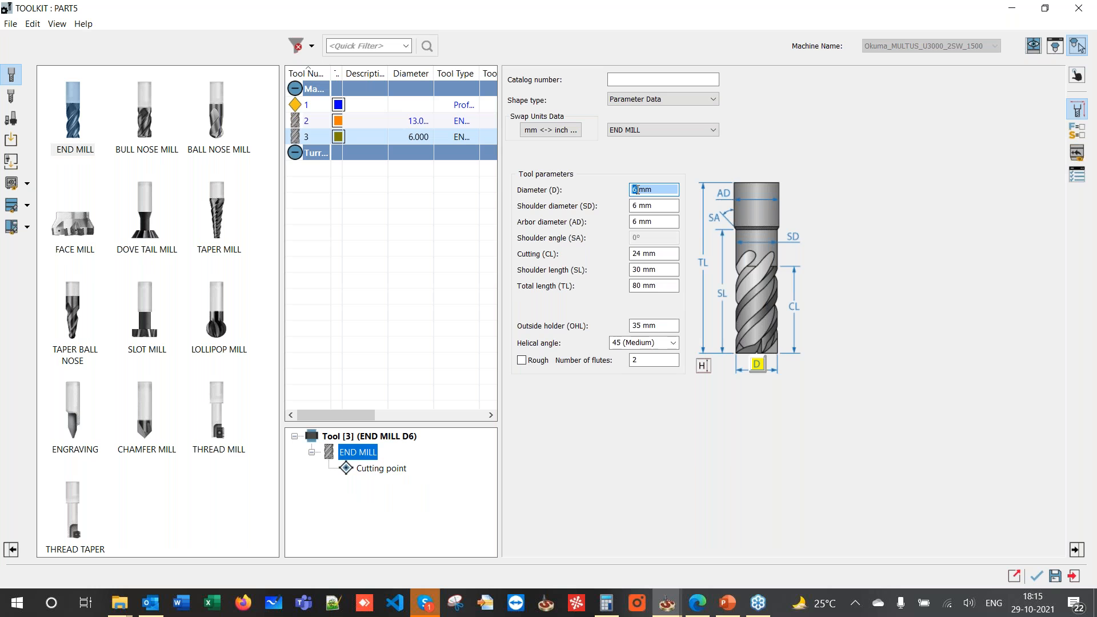
{"action": "type", "text": "8"}
{"action": "key", "text": "Tab"}
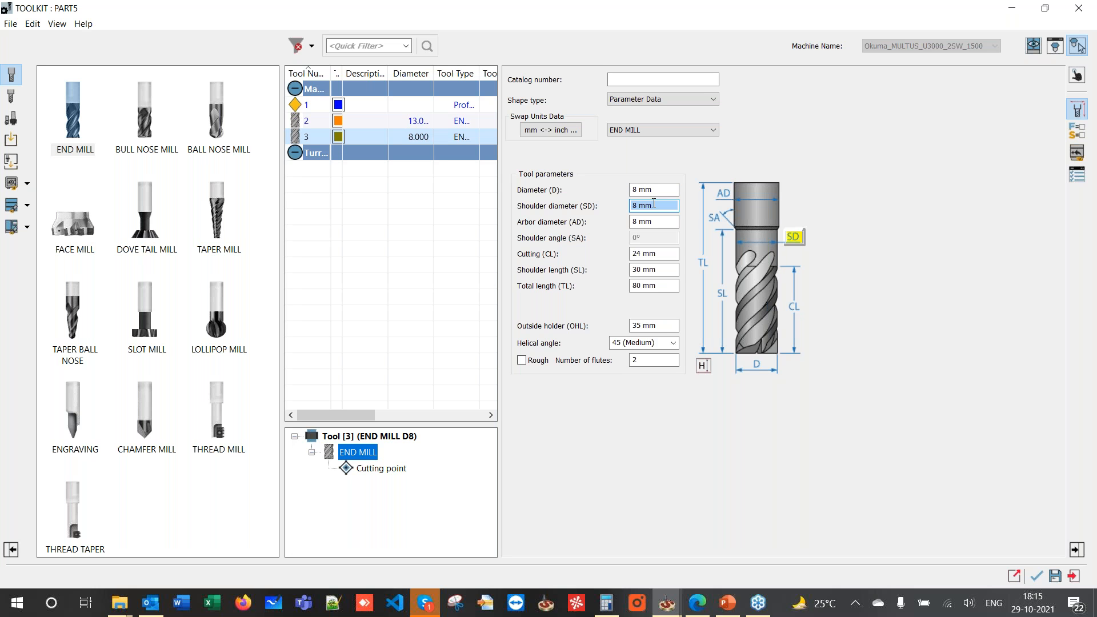
- Add an adaptor and holder to the end mill and preview the HSK A 63 ER 16x80 holder in 3D
{"action": "right_click", "coordinate": [344, 459]}
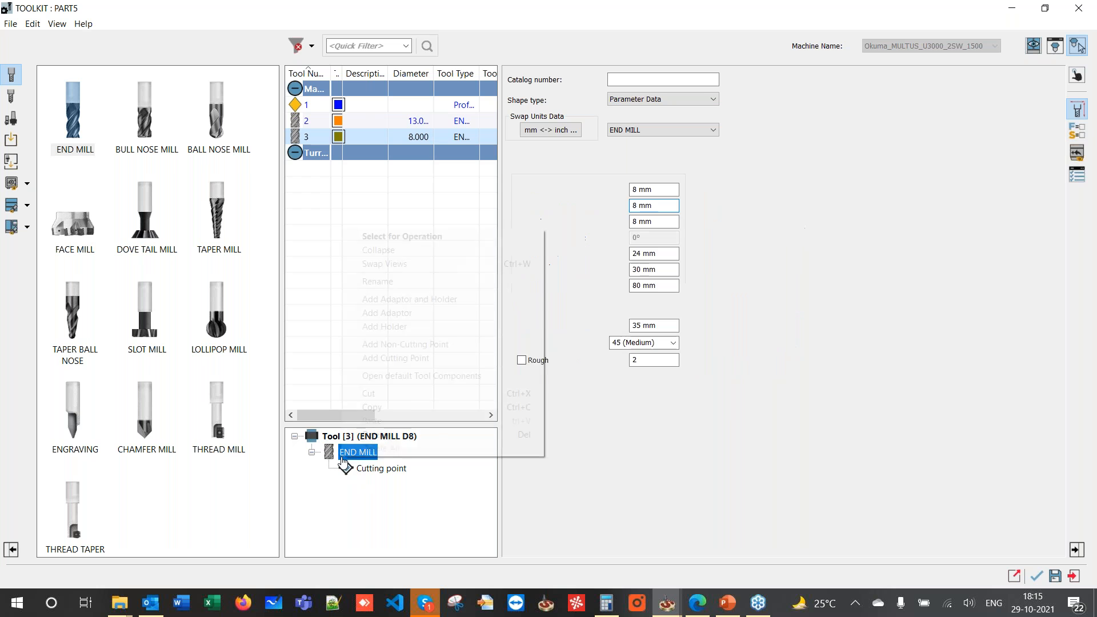
{"action": "left_click", "coordinate": [370, 299]}
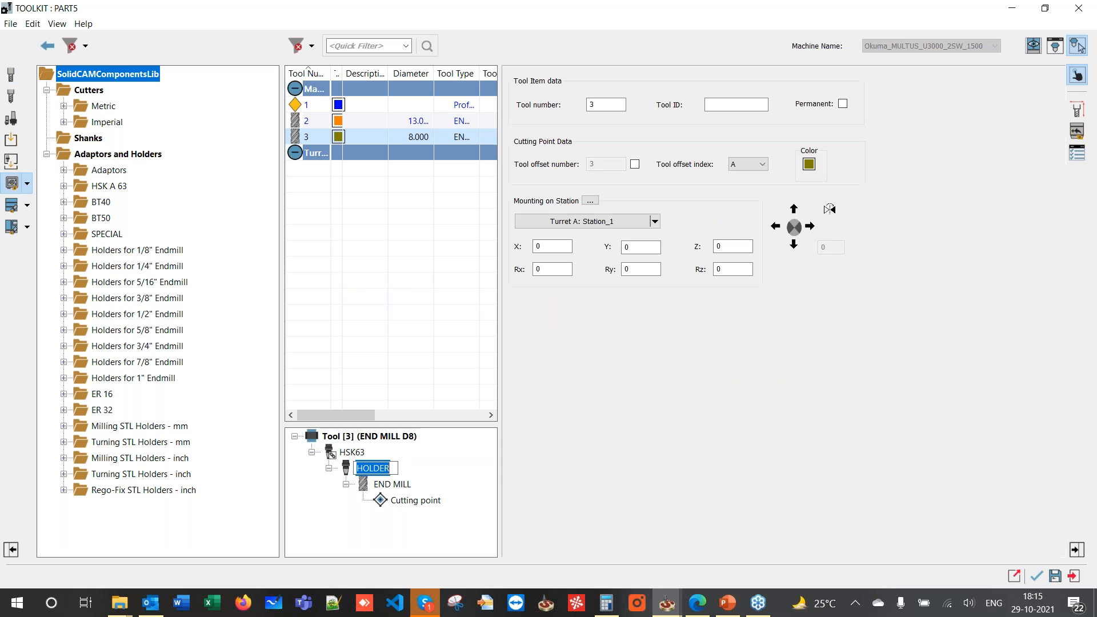
{"action": "key", "text": "Return"}
{"action": "left_click", "coordinate": [65, 185]}
{"action": "left_click", "coordinate": [130, 90]}
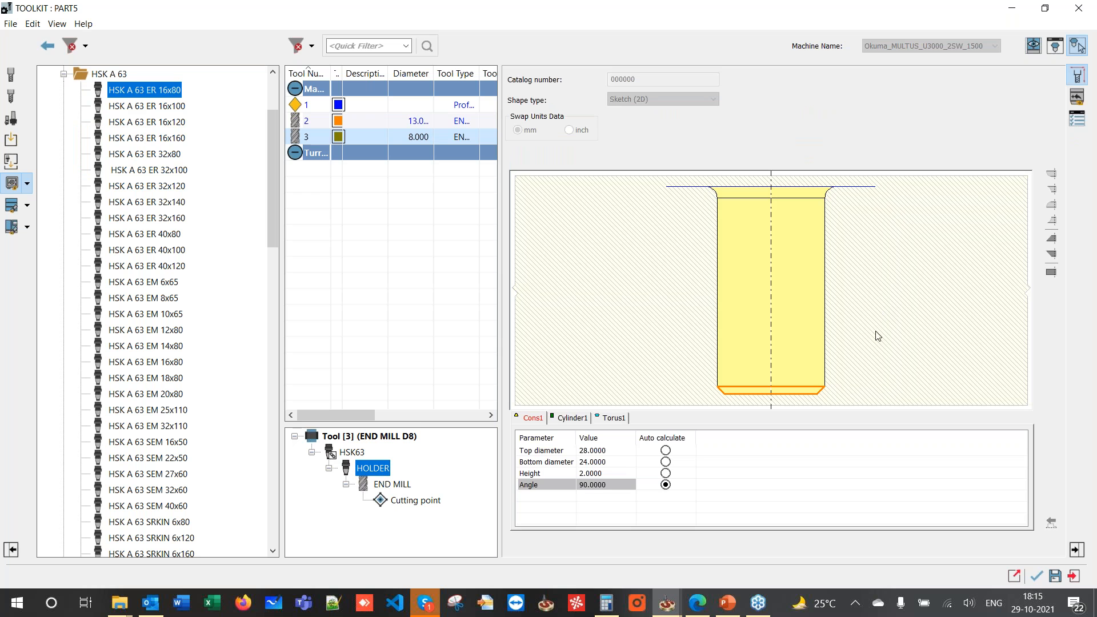
{"action": "left_click", "coordinate": [1052, 49]}
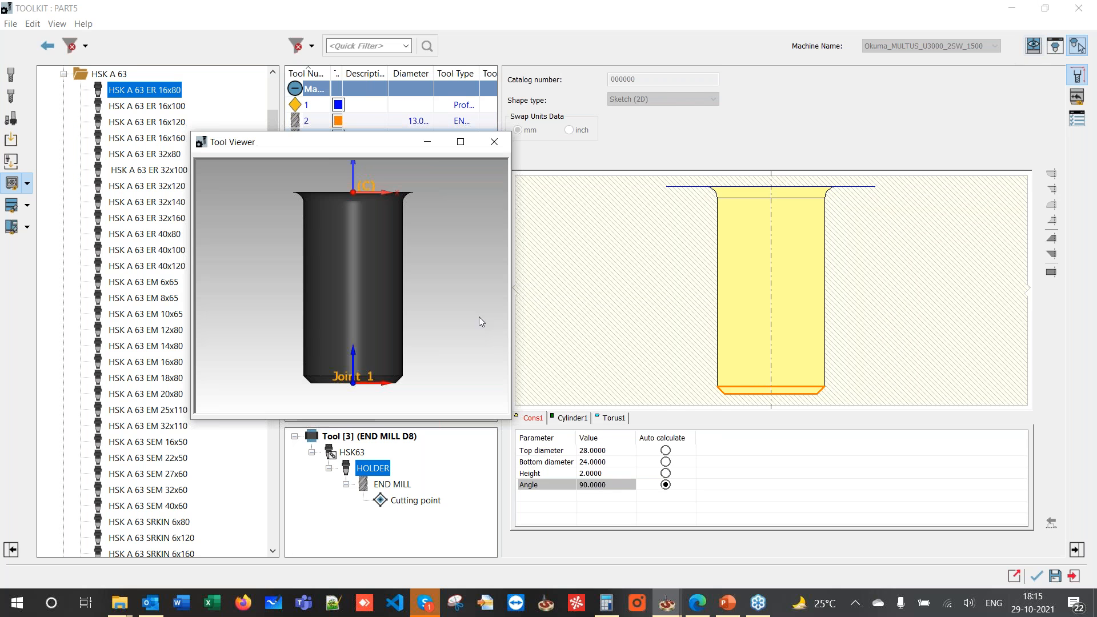
{"action": "left_click", "coordinate": [503, 148]}
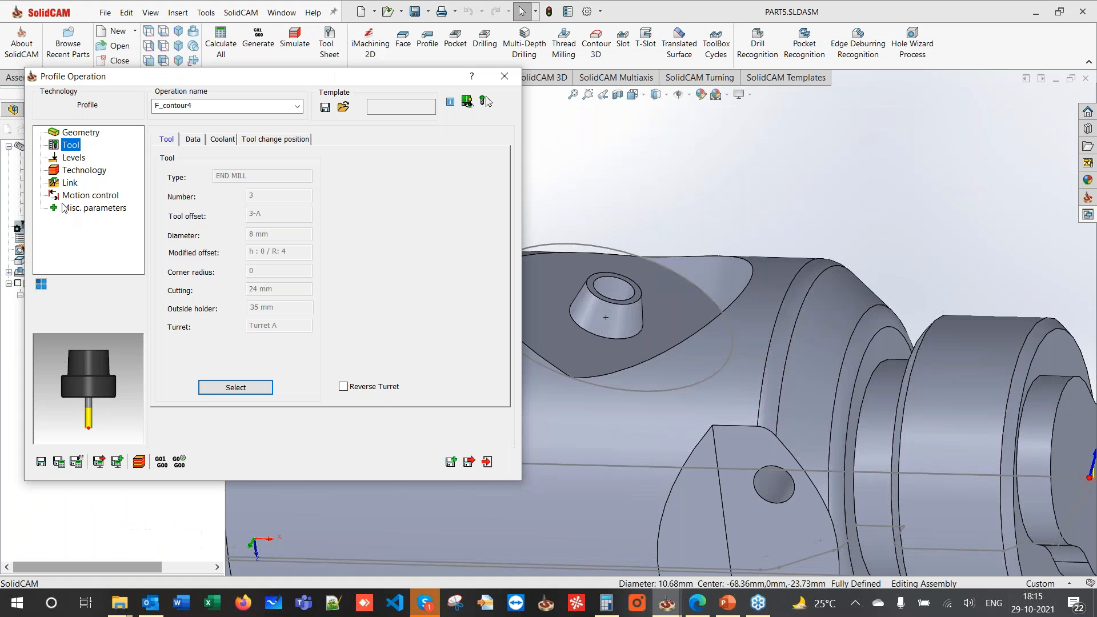
- Mount the HSK A 63 ER 16x80 holder, save the tool, and choose tool 3 for the operation
{"action": "left_click", "coordinate": [248, 385]}
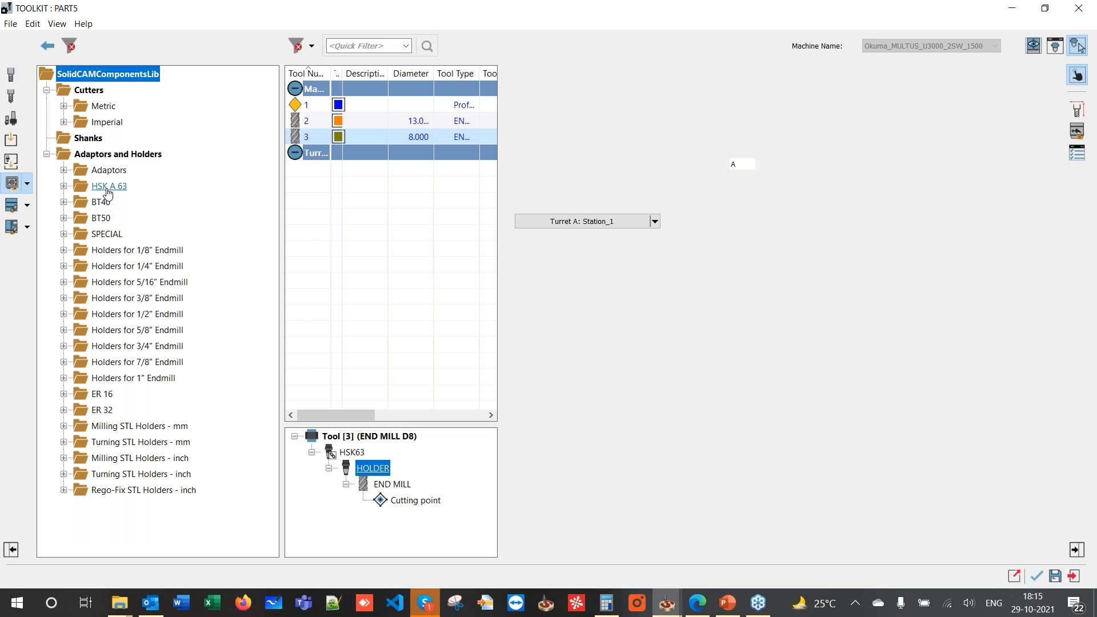
{"action": "double_click", "coordinate": [107, 187]}
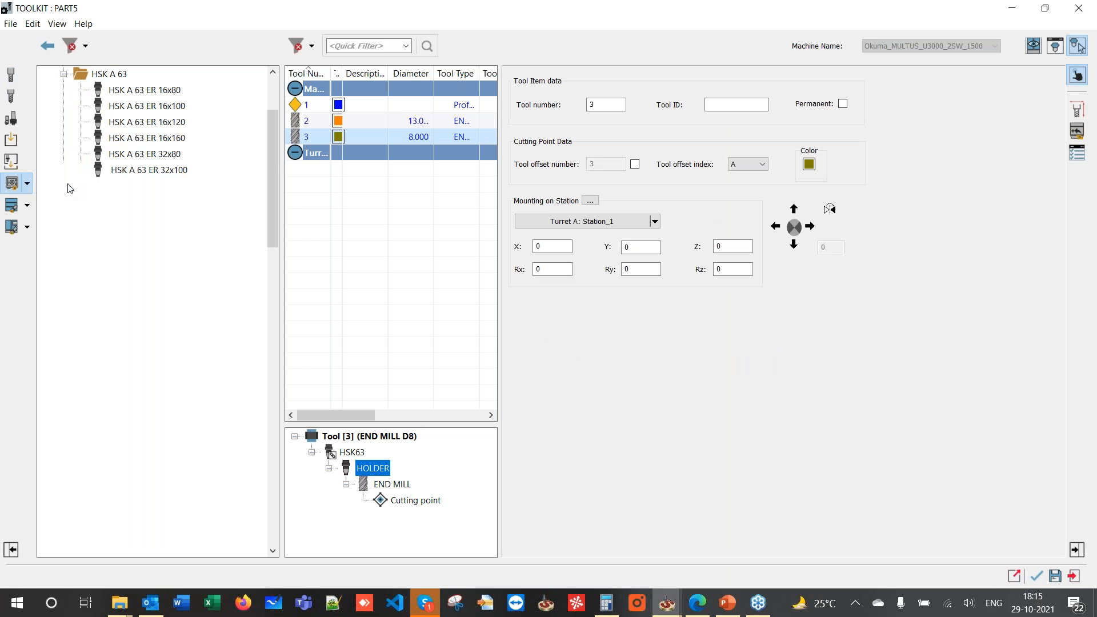
{"action": "double_click", "coordinate": [129, 91]}
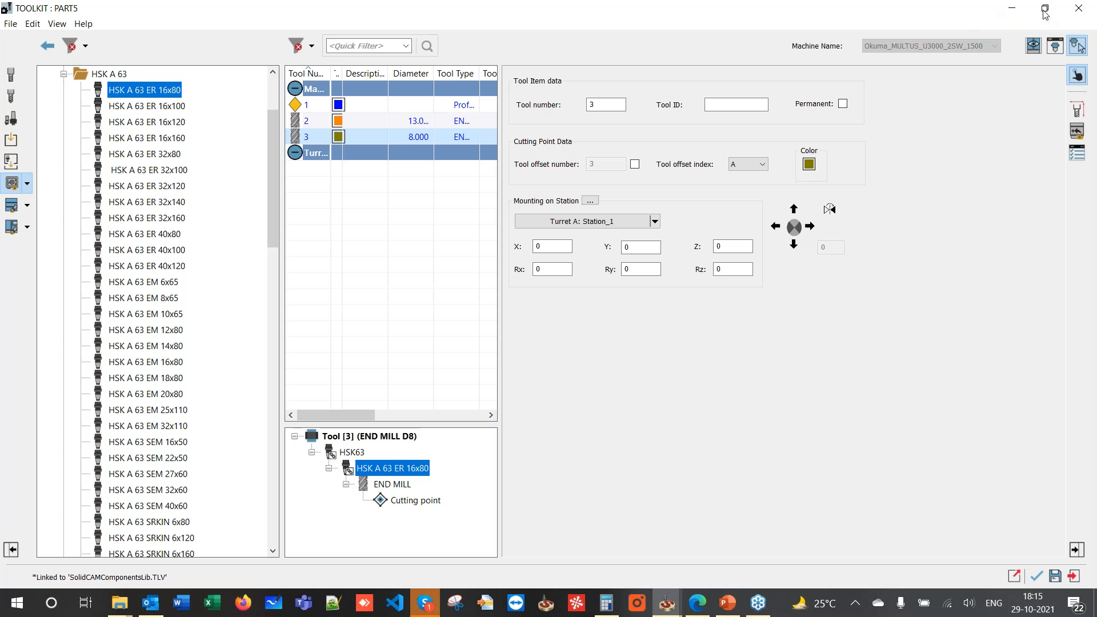
{"action": "left_click", "coordinate": [1055, 46]}
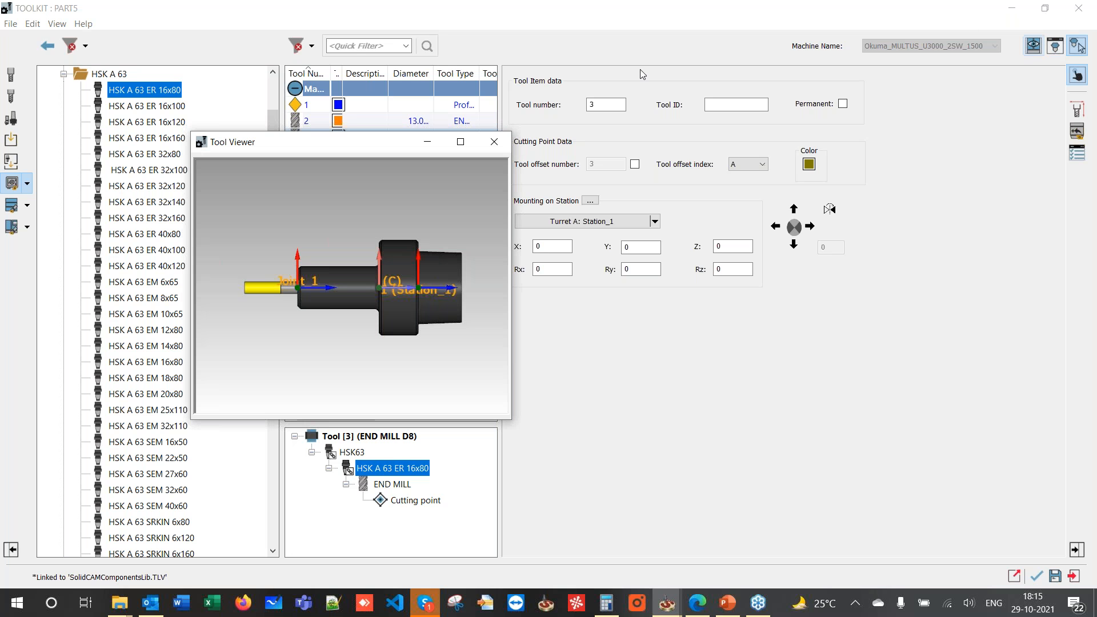
{"action": "left_click", "coordinate": [494, 142]}
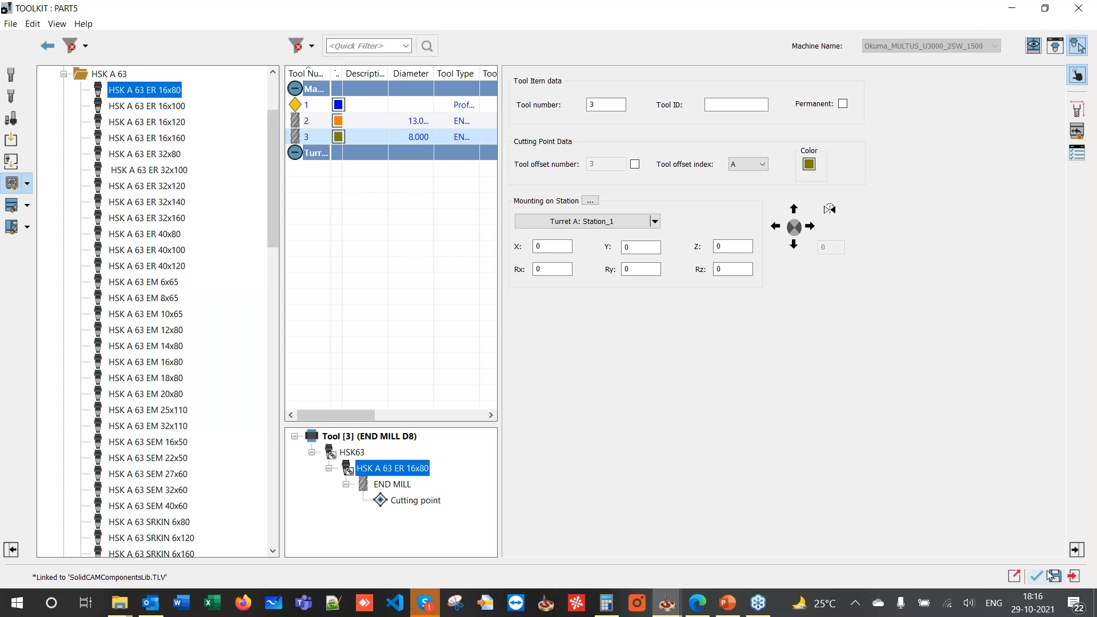
{"action": "left_click", "coordinate": [1054, 576]}
{"action": "left_click", "coordinate": [1040, 576]}
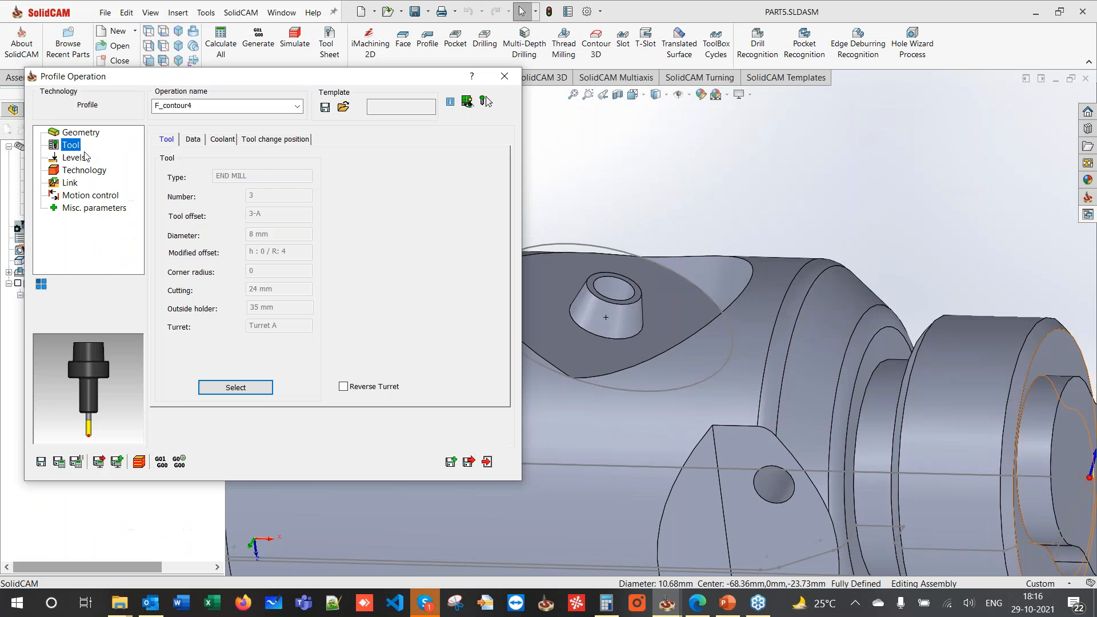
- Set F_contour4's upper level to 18.92 from the boss's top edge and preview contour4 on the model
{"action": "left_click", "coordinate": [63, 159]}
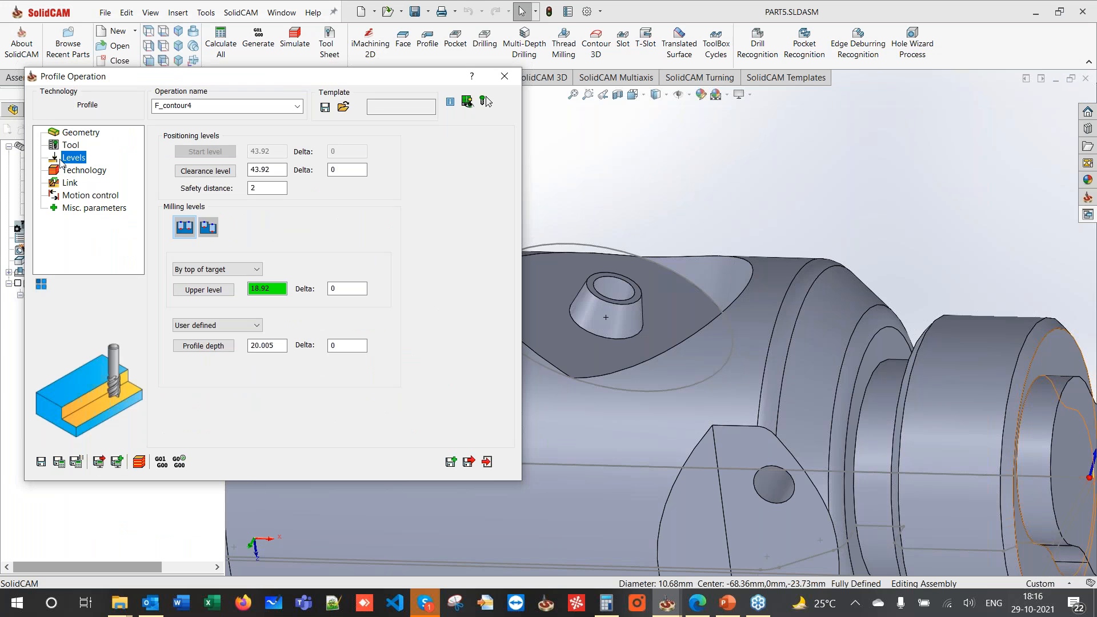
{"action": "left_click", "coordinate": [277, 291]}
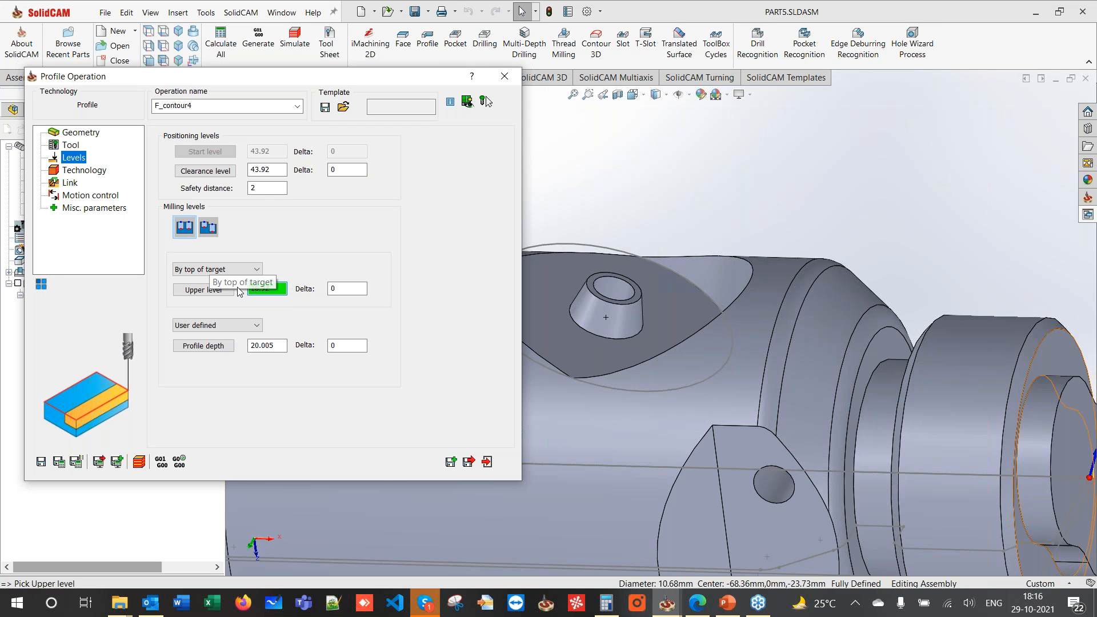
{"action": "left_click", "coordinate": [594, 290]}
{"action": "left_click", "coordinate": [74, 132]}
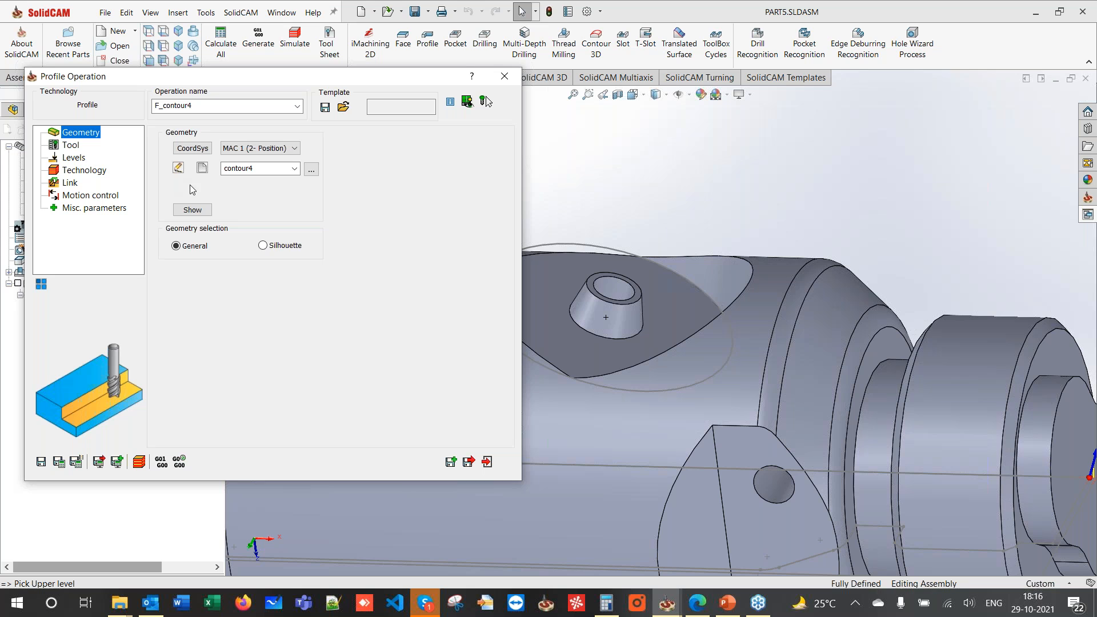
{"action": "left_click", "coordinate": [191, 209]}
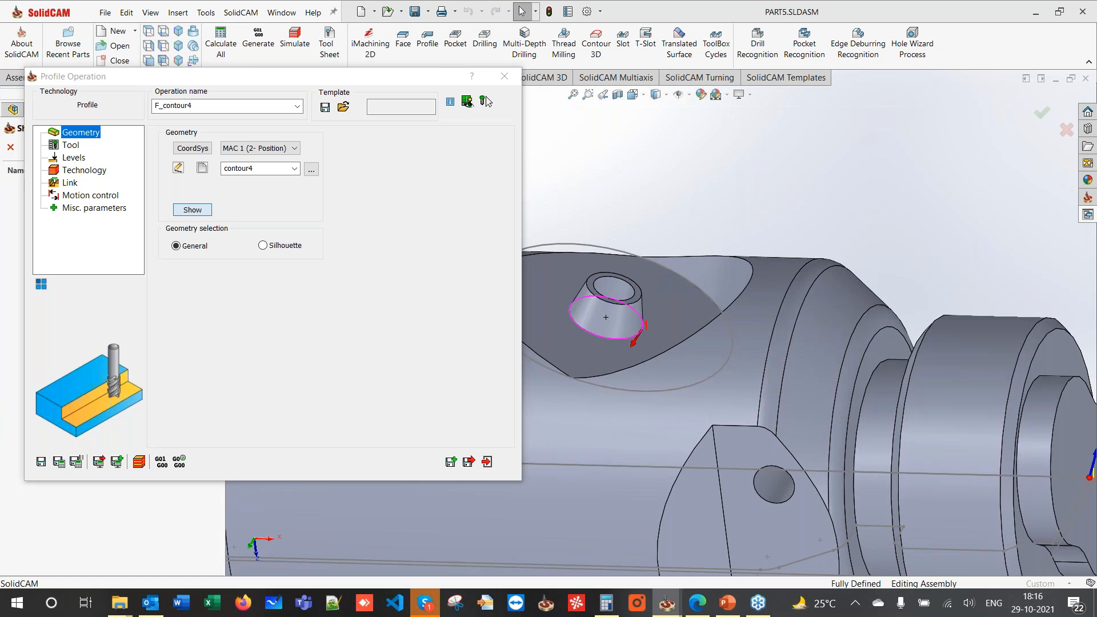
{"action": "left_click", "coordinate": [10, 147]}
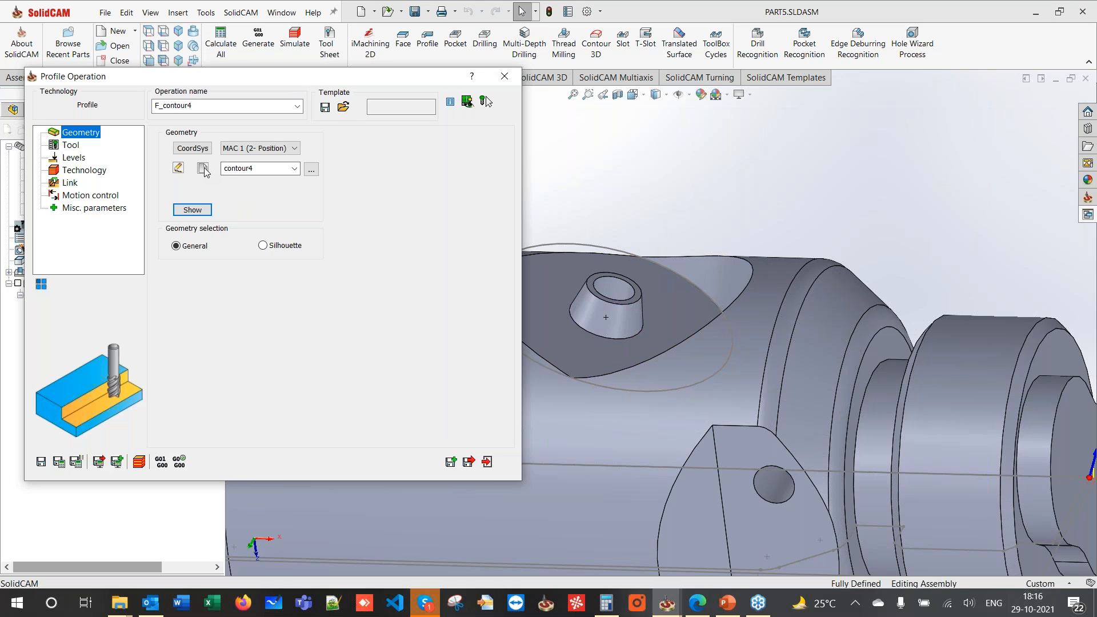
- Chain the hole edge as the new contour5 geometry
{"action": "left_click", "coordinate": [203, 169]}
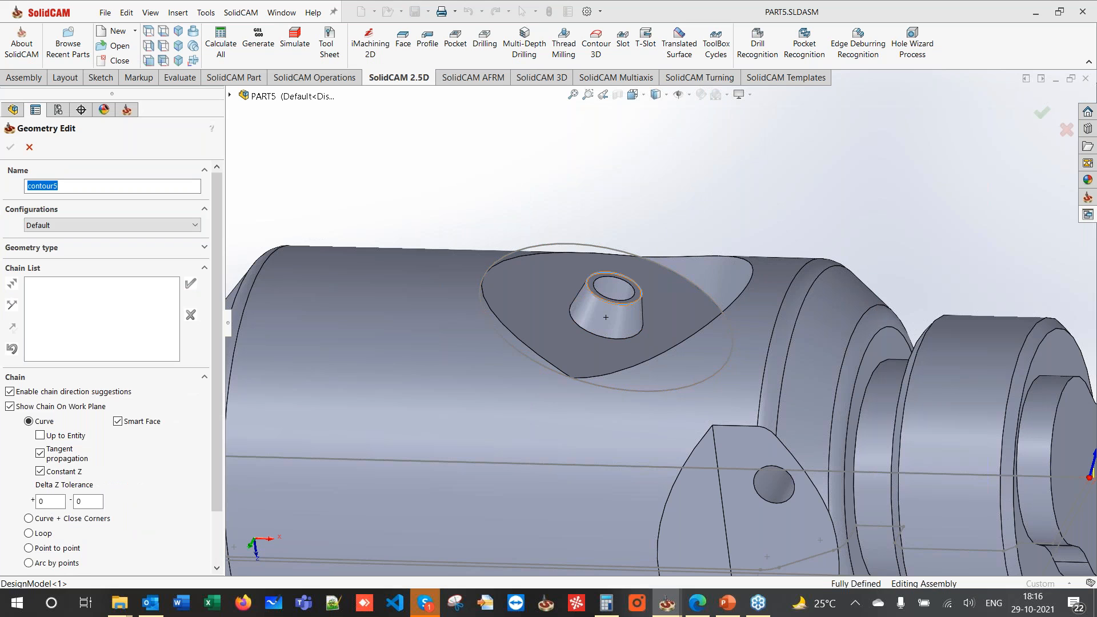
{"action": "left_click", "coordinate": [640, 292]}
{"action": "left_click", "coordinate": [10, 146]}
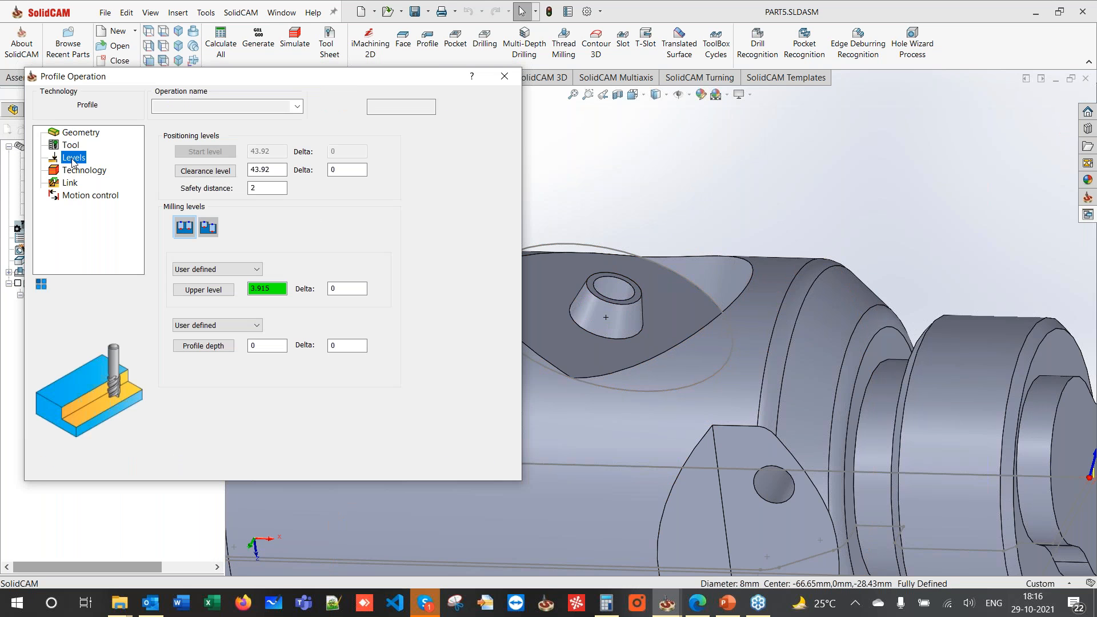
- Pick upper level 3.915 and profile depth 5 from the model
{"action": "left_click", "coordinate": [276, 292]}
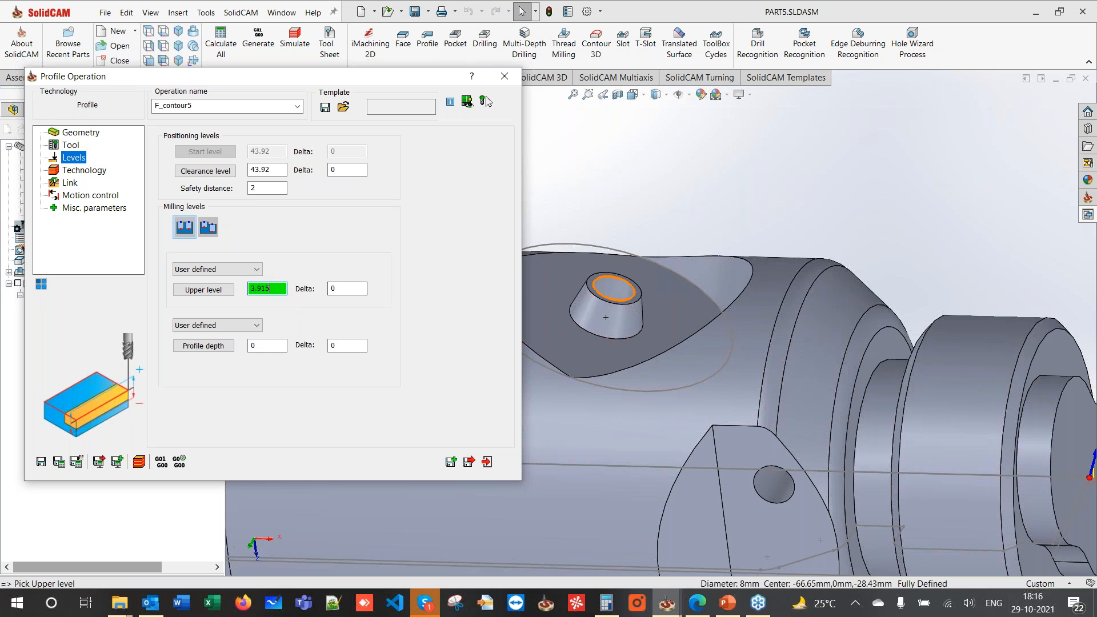
{"action": "left_click", "coordinate": [594, 276]}
{"action": "left_click", "coordinate": [270, 346]}
{"action": "left_click", "coordinate": [537, 321]}
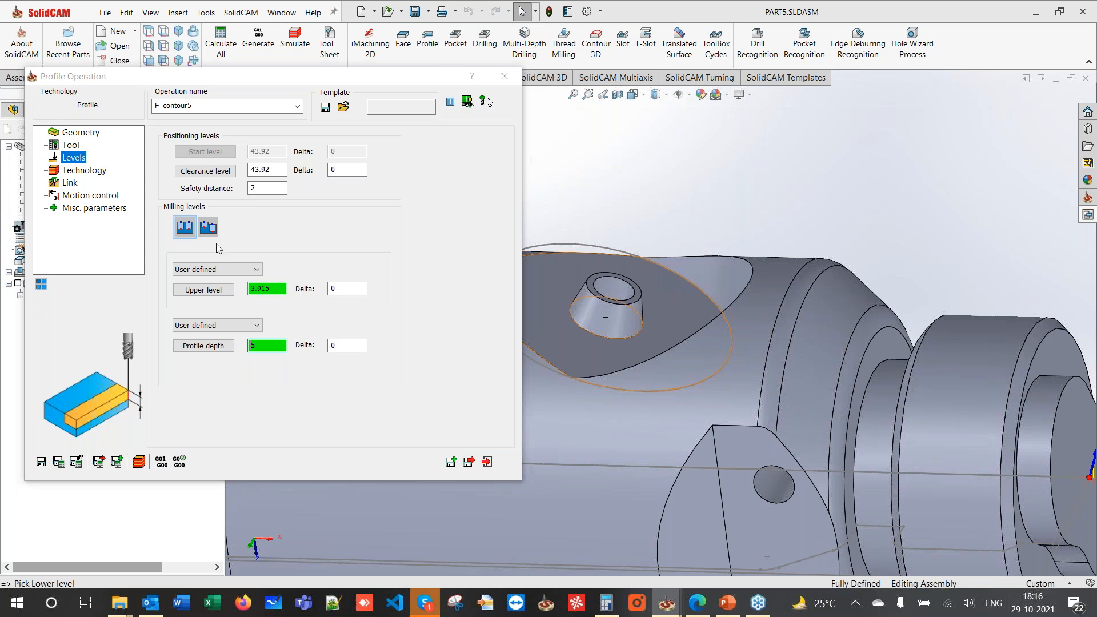
{"action": "left_click", "coordinate": [80, 170]}
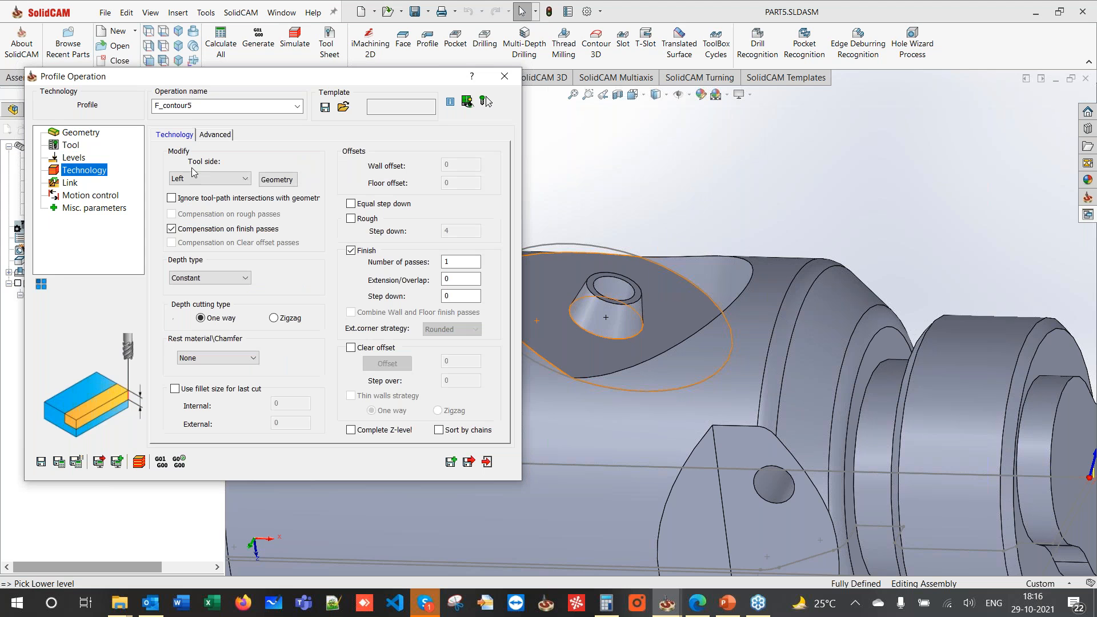
- Add a 15° wall draft angle with Cylindrical fillet external corners
{"action": "left_click", "coordinate": [278, 180]}
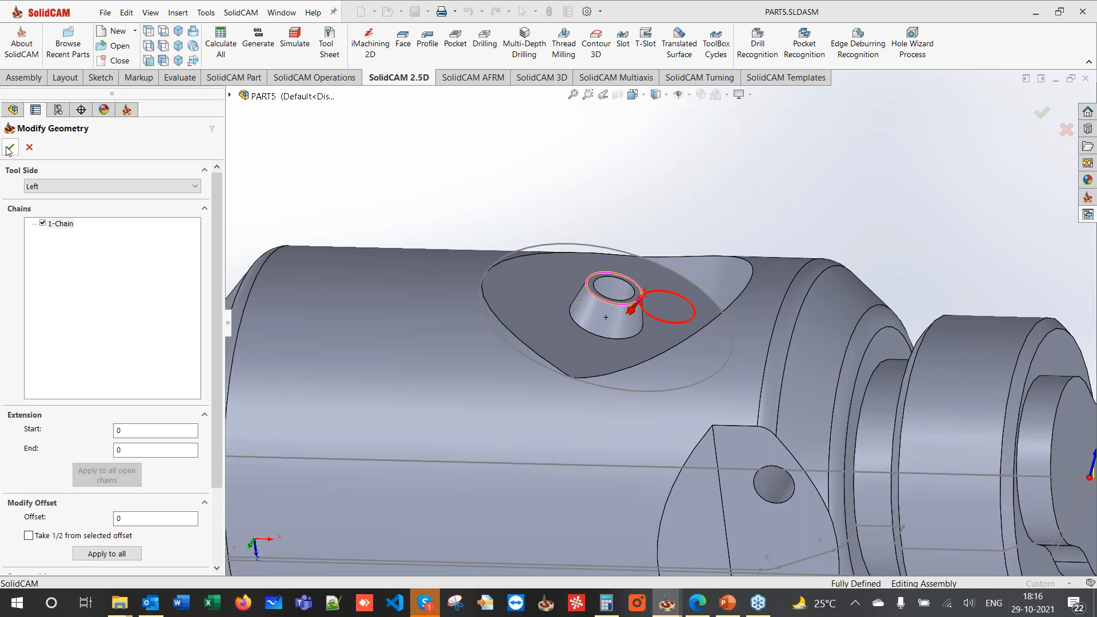
{"action": "left_click", "coordinate": [10, 148]}
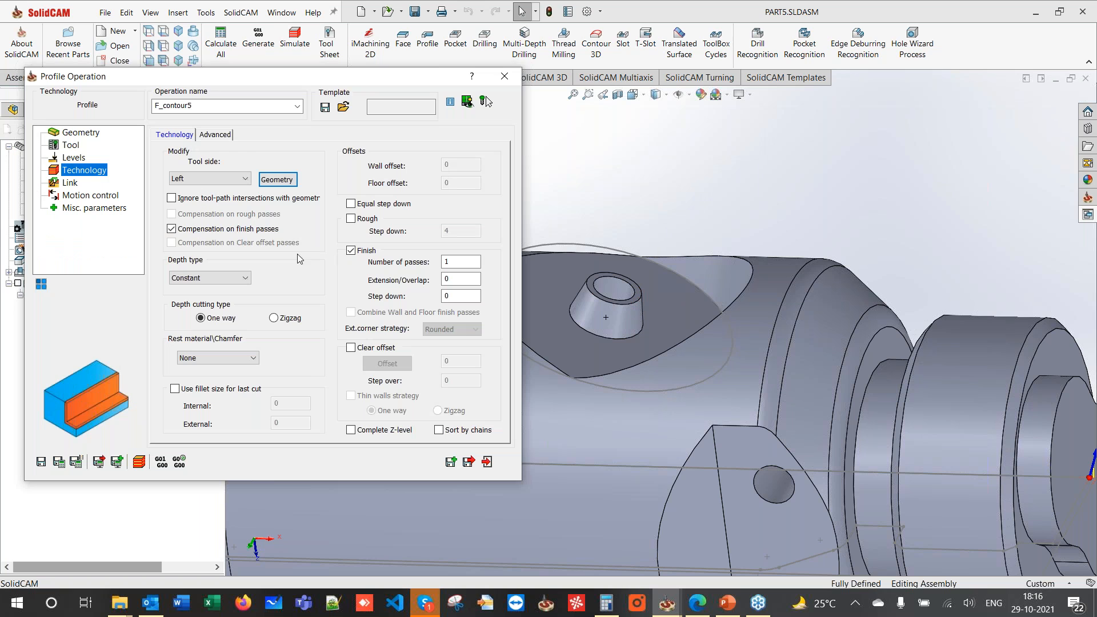
{"action": "left_click", "coordinate": [207, 136]}
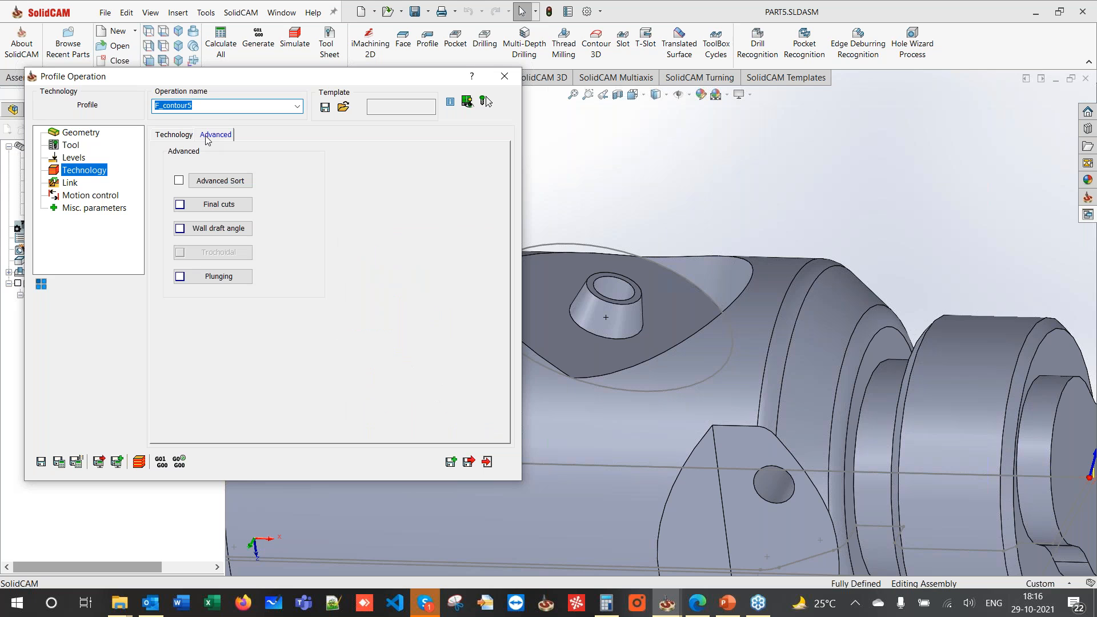
{"action": "left_click", "coordinate": [217, 228]}
{"action": "left_click", "coordinate": [200, 221]}
{"action": "left_click", "coordinate": [283, 248]}
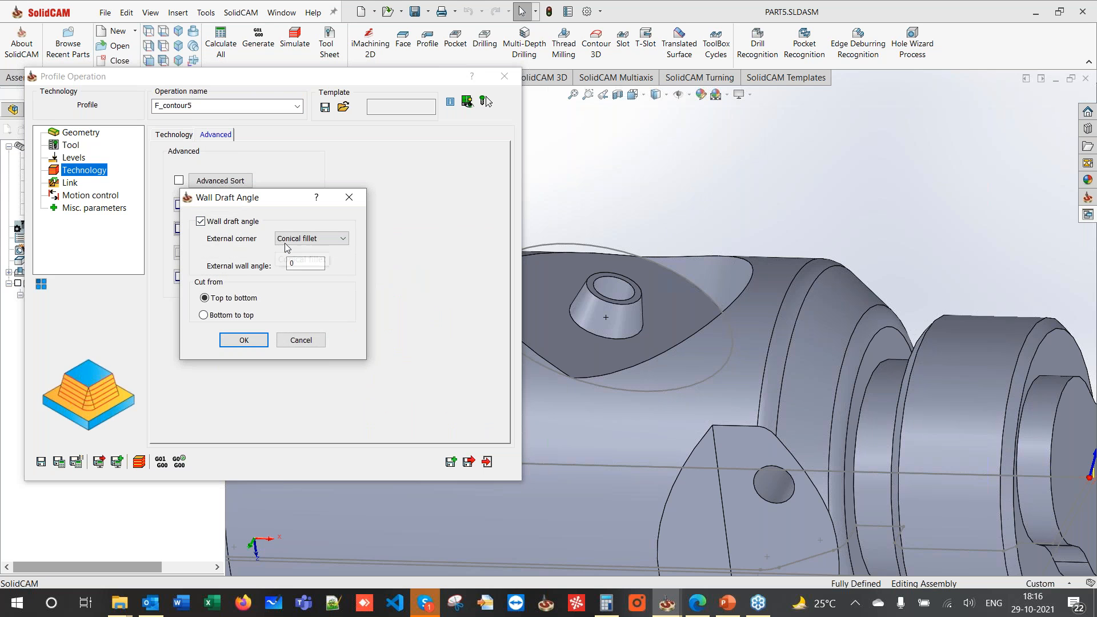
{"action": "left_click", "coordinate": [286, 256]}
{"action": "double_click", "coordinate": [291, 264]}
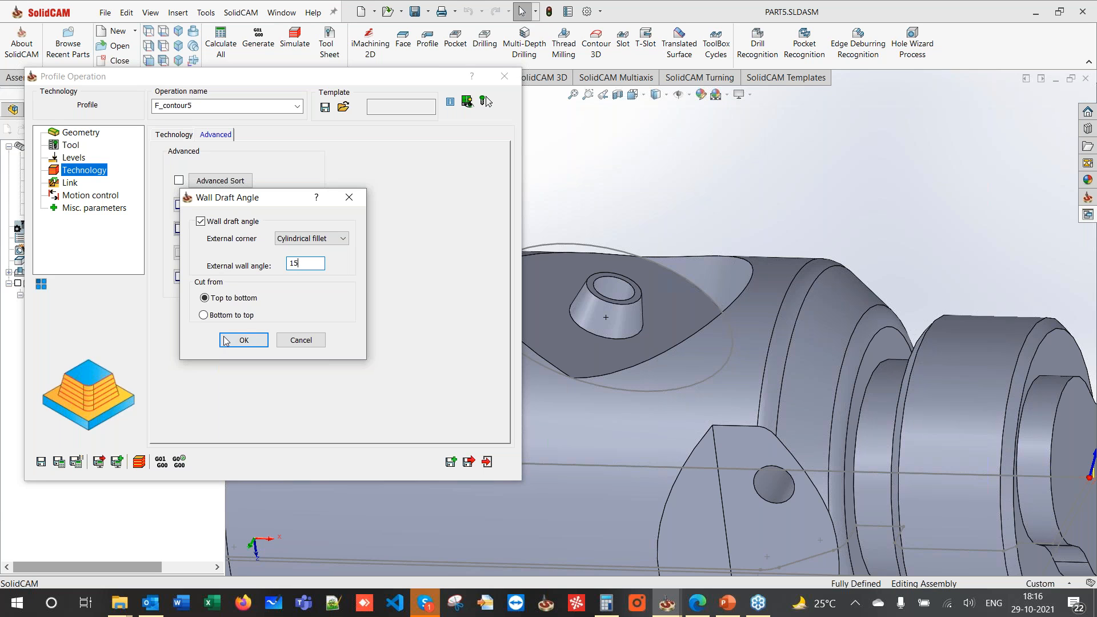
{"action": "left_click", "coordinate": [243, 340]}
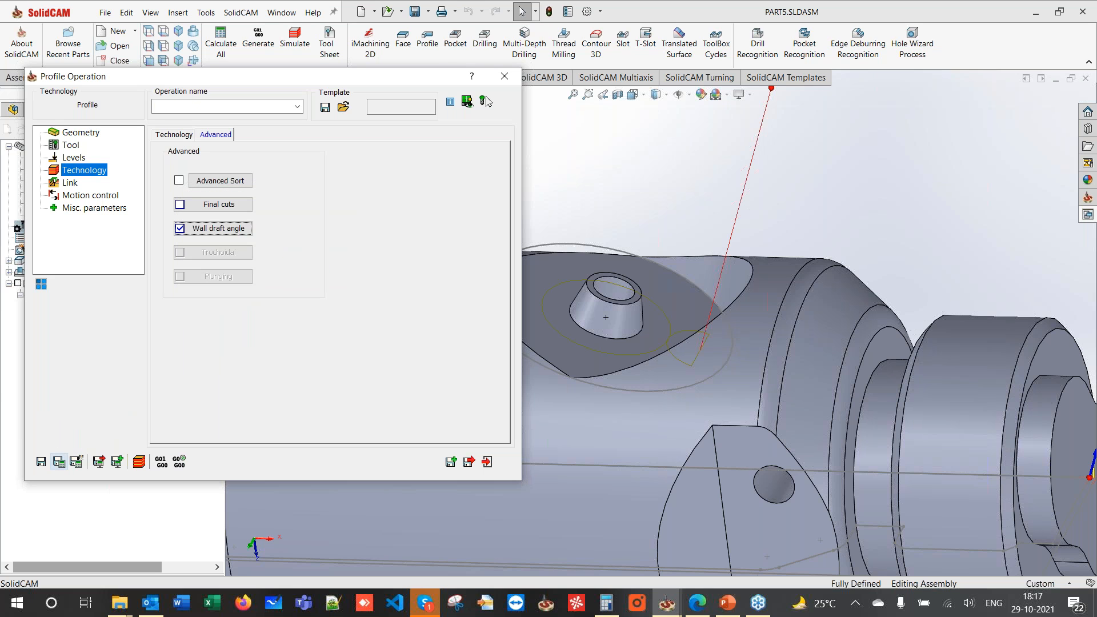
{"action": "left_click", "coordinate": [174, 135]}
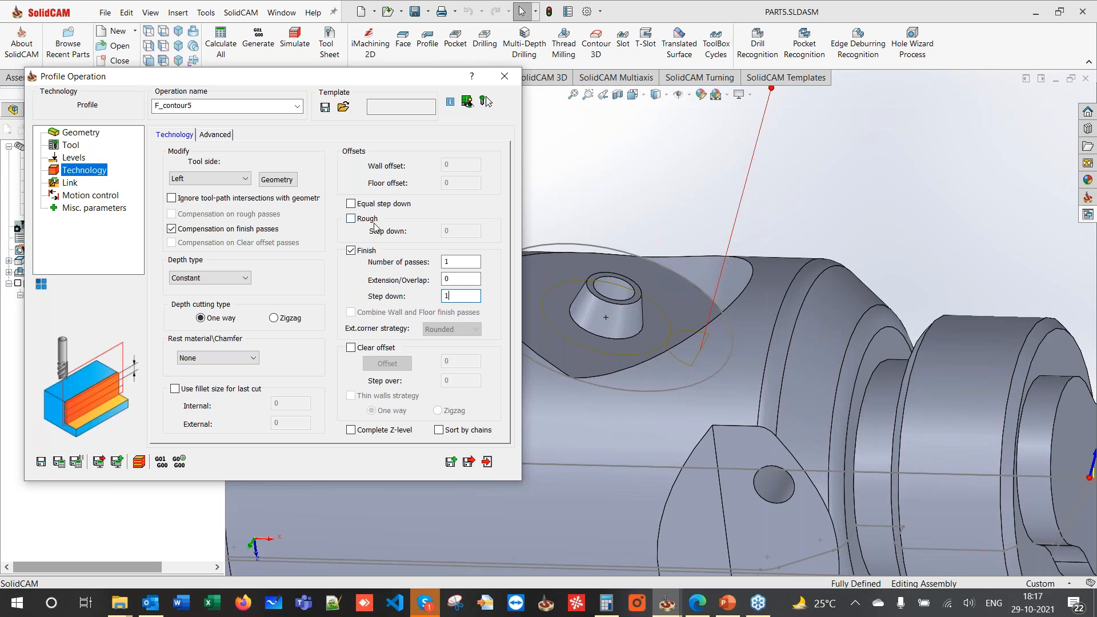
- Enable rough passes, set lead-in to None with a matching lead-out, and calculate the toolpath
{"action": "left_click", "coordinate": [351, 219]}
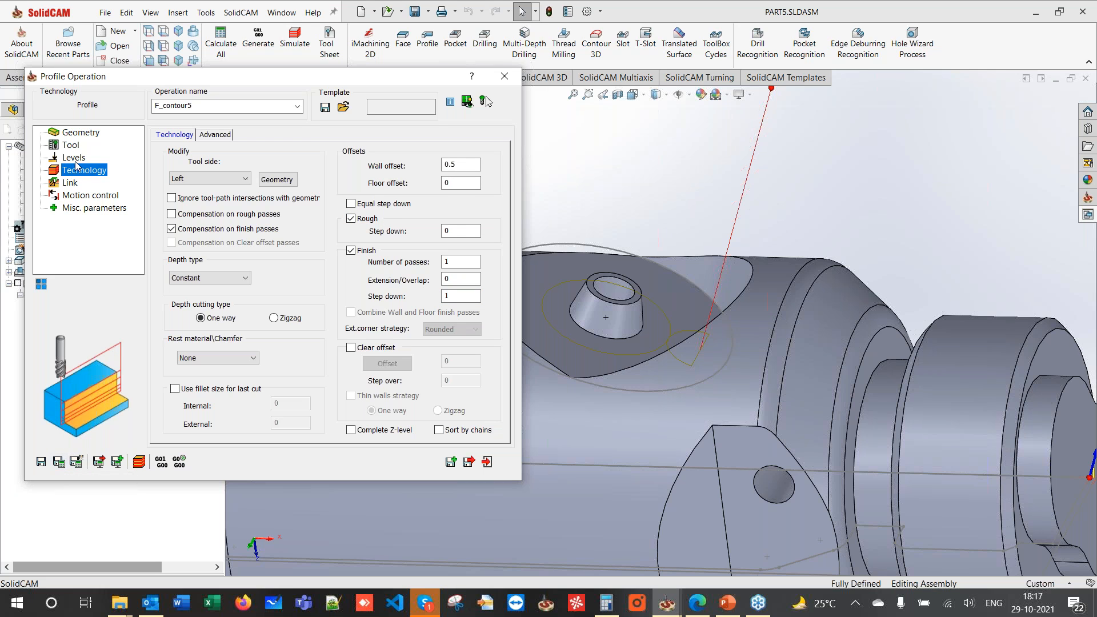
{"action": "left_click", "coordinate": [70, 183]}
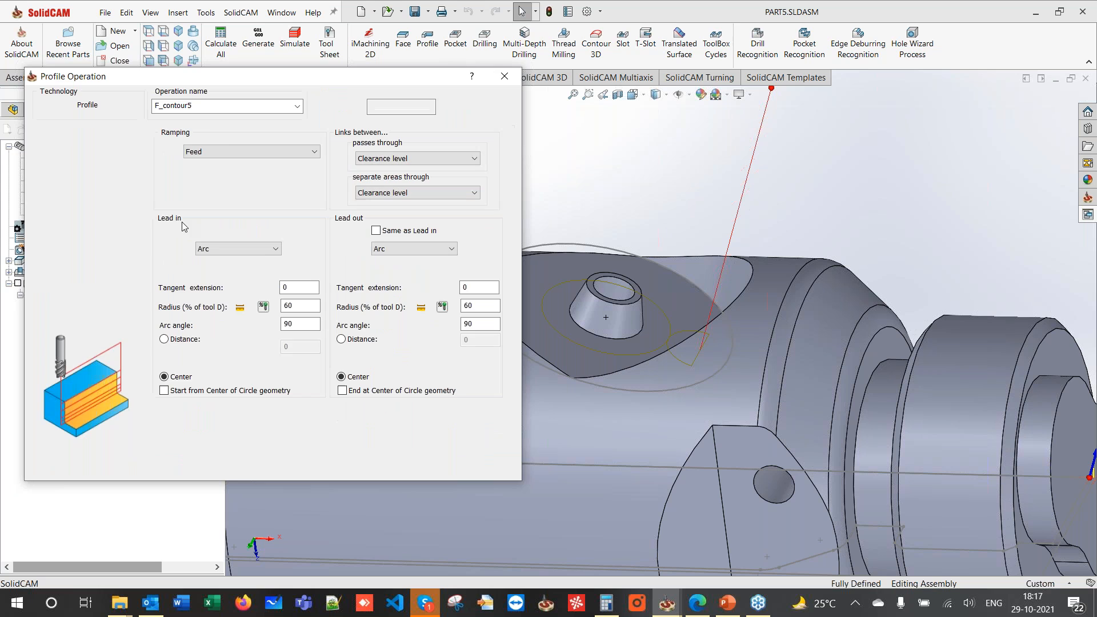
{"action": "left_click", "coordinate": [210, 248]}
{"action": "left_click", "coordinate": [207, 260]}
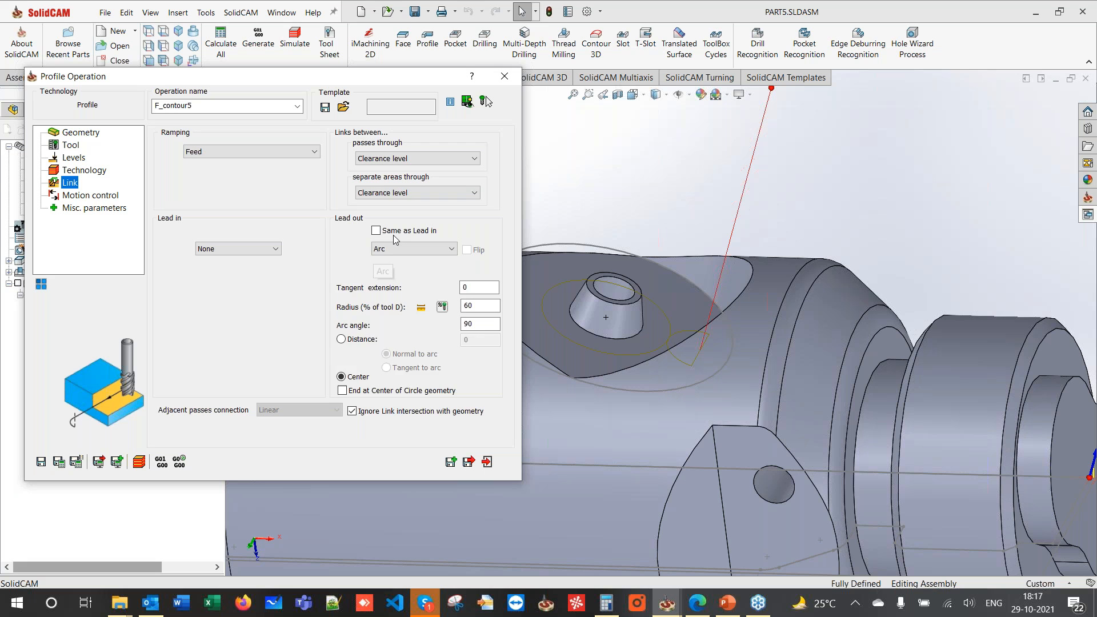
{"action": "left_click", "coordinate": [392, 232]}
{"action": "left_click", "coordinate": [60, 462]}
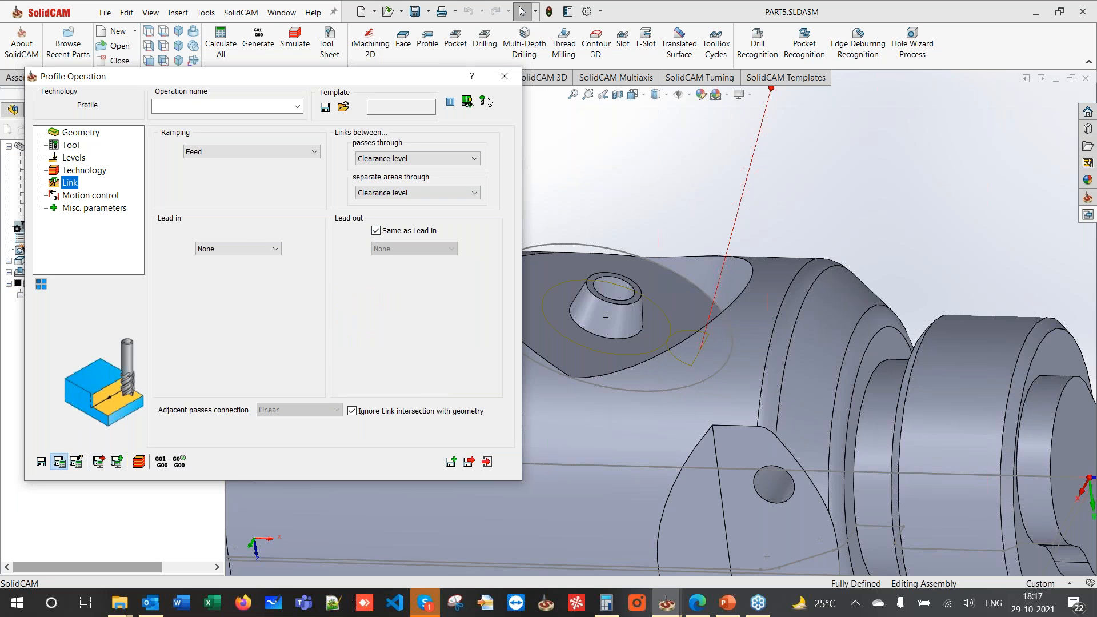
{"action": "mouse_move", "coordinate": [579, 292]}
{"action": "middle_mouse_down"}
{"action": "mouse_move", "coordinate": [561, 311]}
{"action": "mouse_move", "coordinate": [570, 290]}
{"action": "middle_mouse_up"}
{"action": "scroll", "coordinate": [695, 330], "scroll_direction": "down", "scroll_amount": 5}
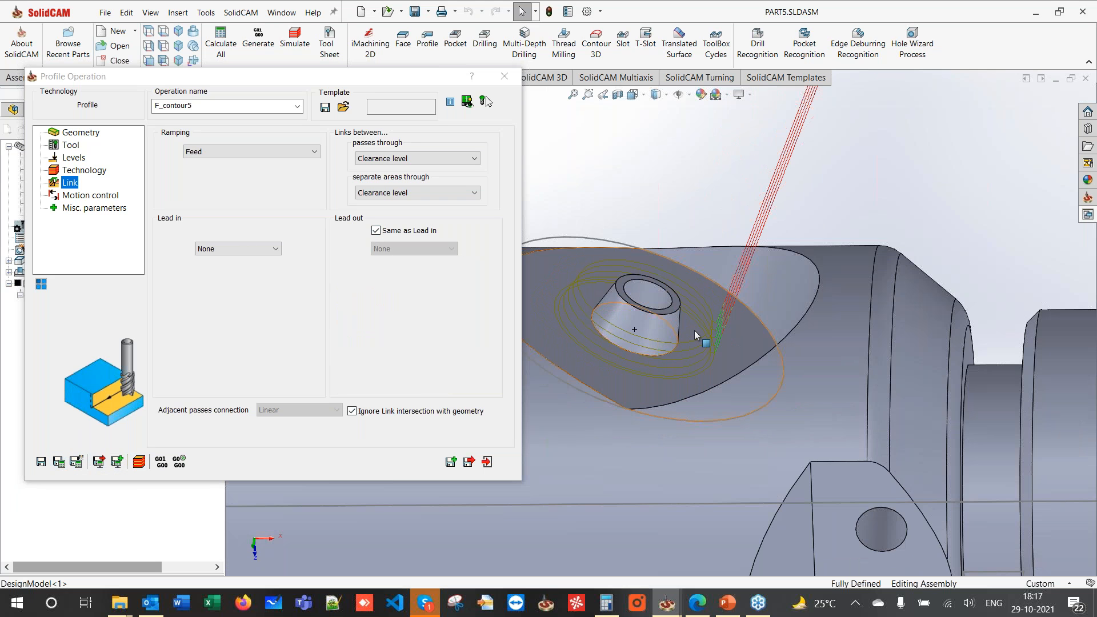
{"action": "middle_click_drag", "start_coordinate": [727, 325], "coordinate": [704, 313]}
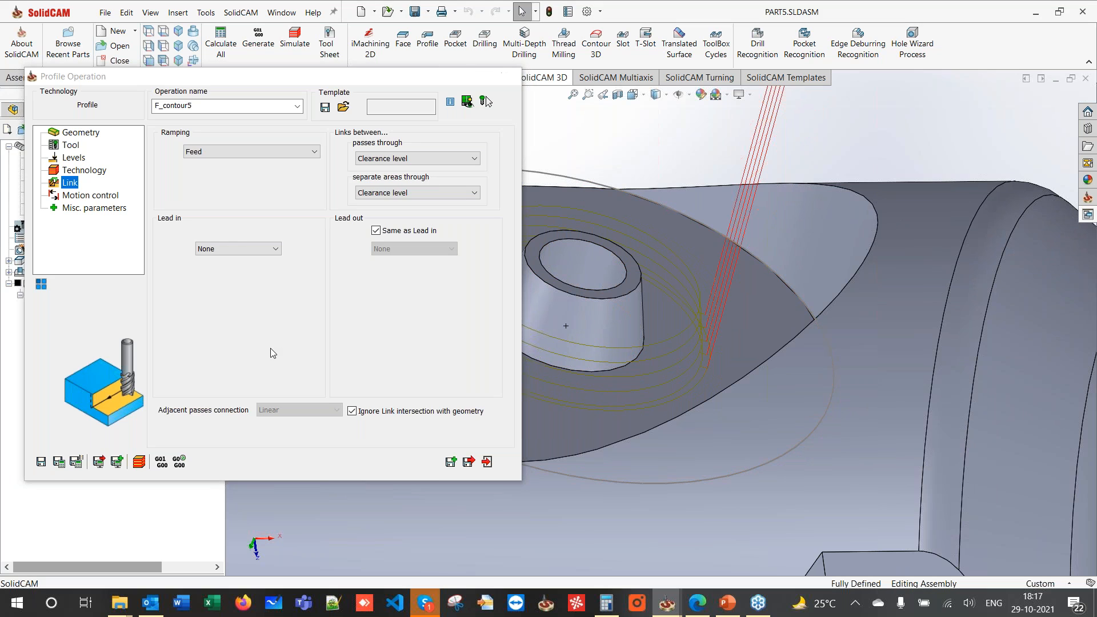
{"action": "left_click", "coordinate": [139, 462]}
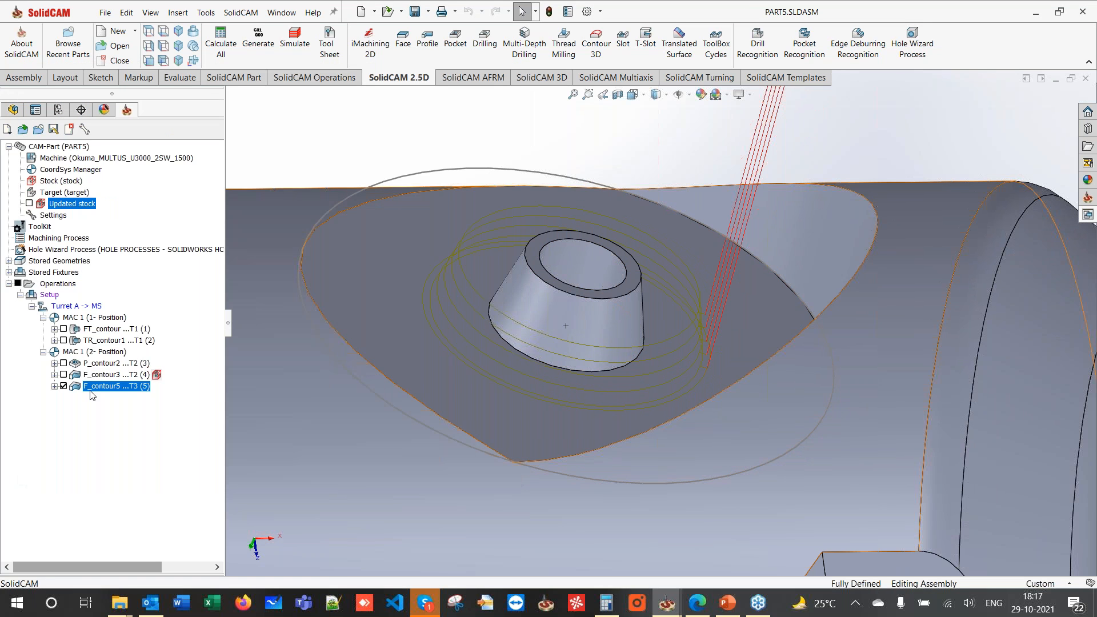
- Delete the F_contour5 operation and its toolpath
{"action": "right_click", "coordinate": [90, 393]}
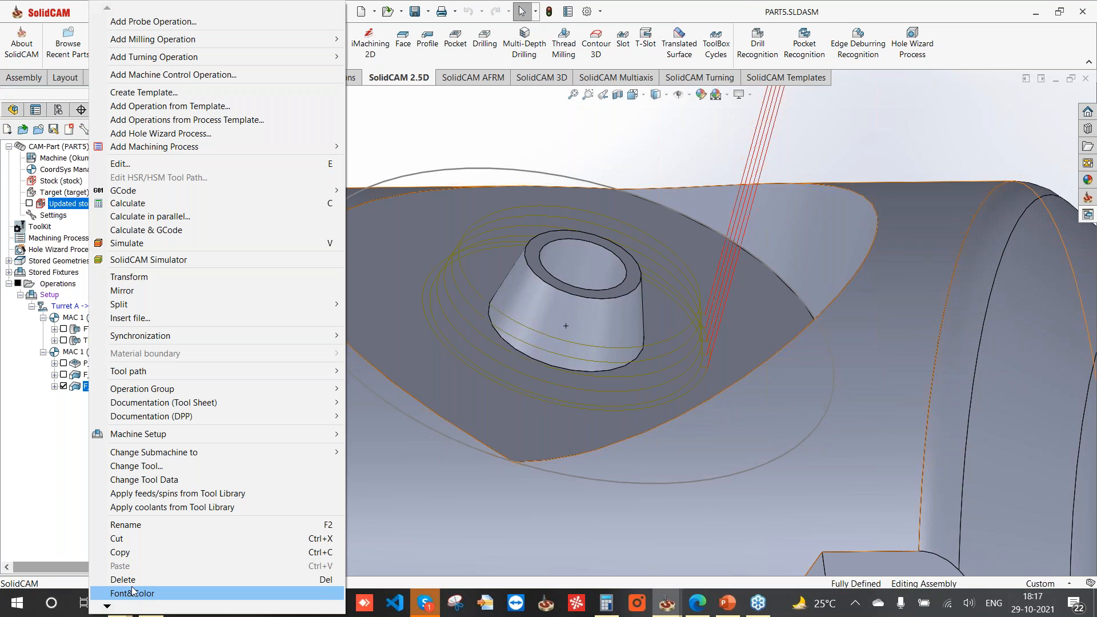
{"action": "left_click", "coordinate": [123, 580]}
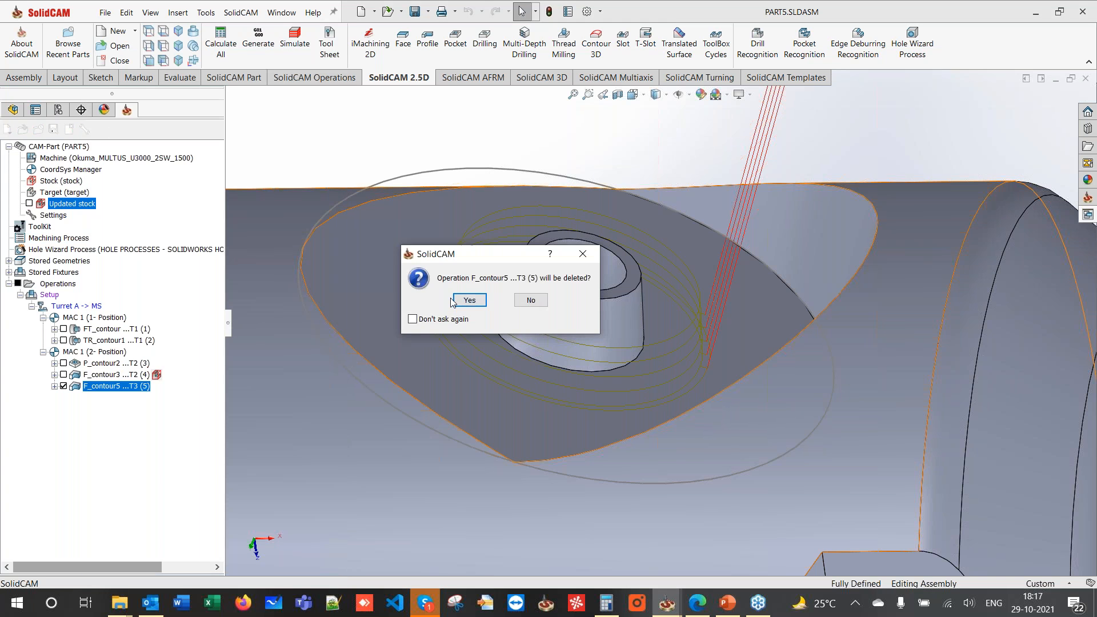
{"action": "left_click", "coordinate": [468, 300]}
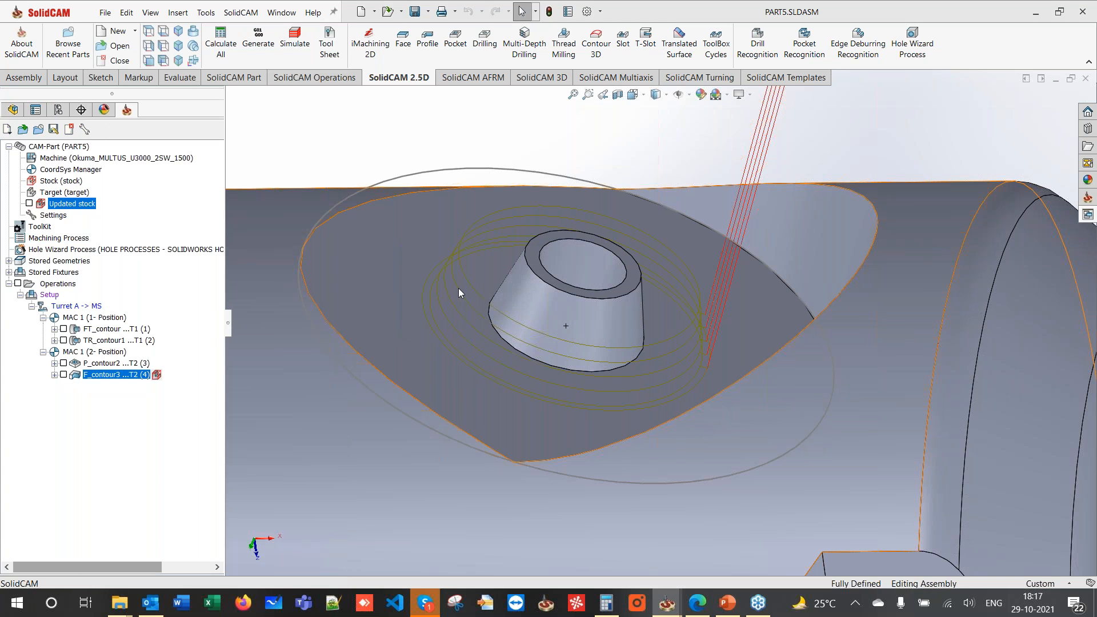
{"action": "left_click", "coordinate": [535, 77]}
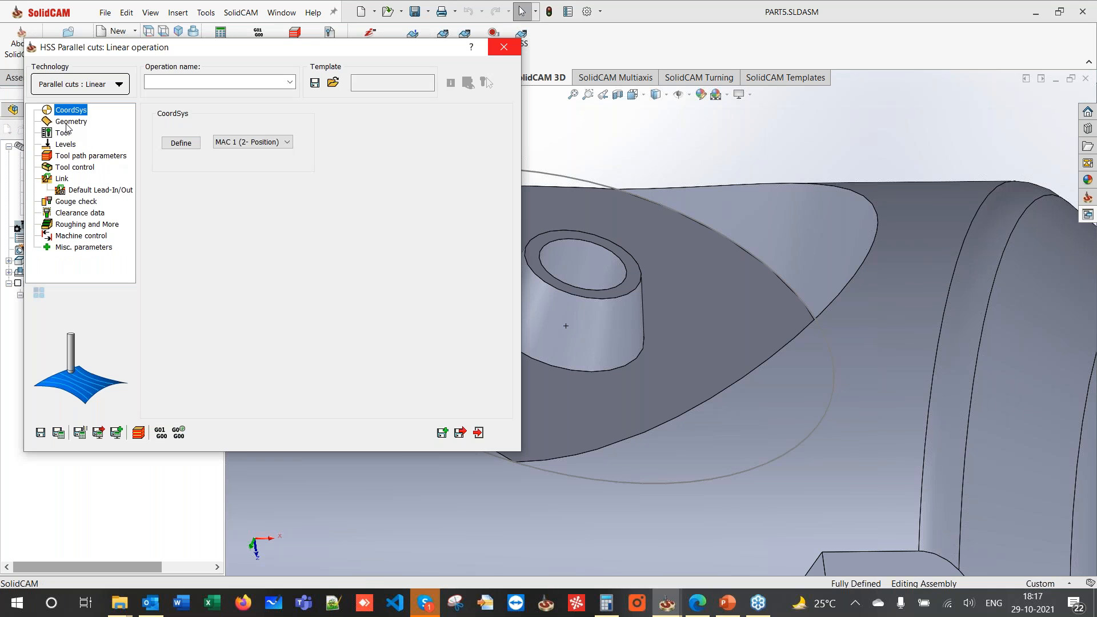
- Make the HSS operation Constant Z parallel cuts with the cone face as drive surface
{"action": "left_click", "coordinate": [78, 84]}
{"action": "mouse_move", "coordinate": [169, 106]}
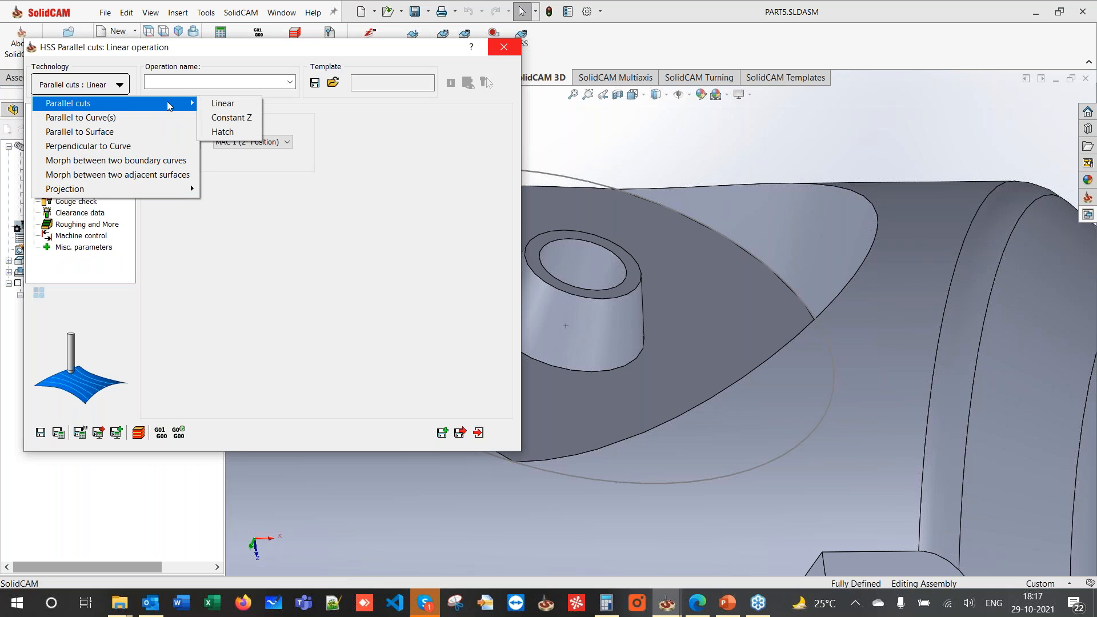
{"action": "left_click", "coordinate": [218, 118]}
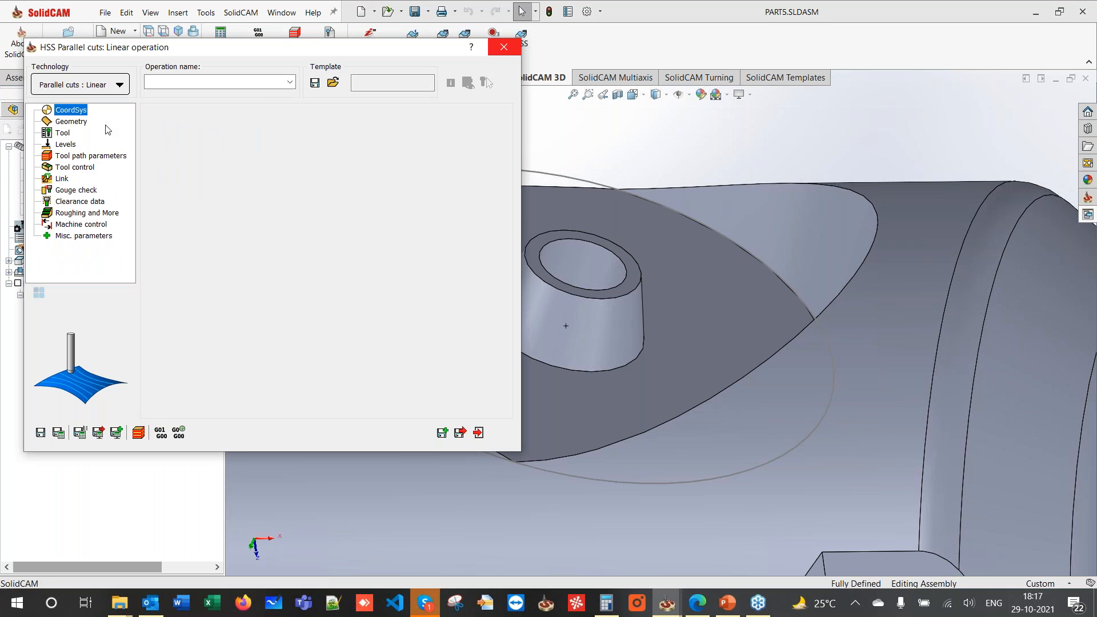
{"action": "left_click", "coordinate": [71, 121]}
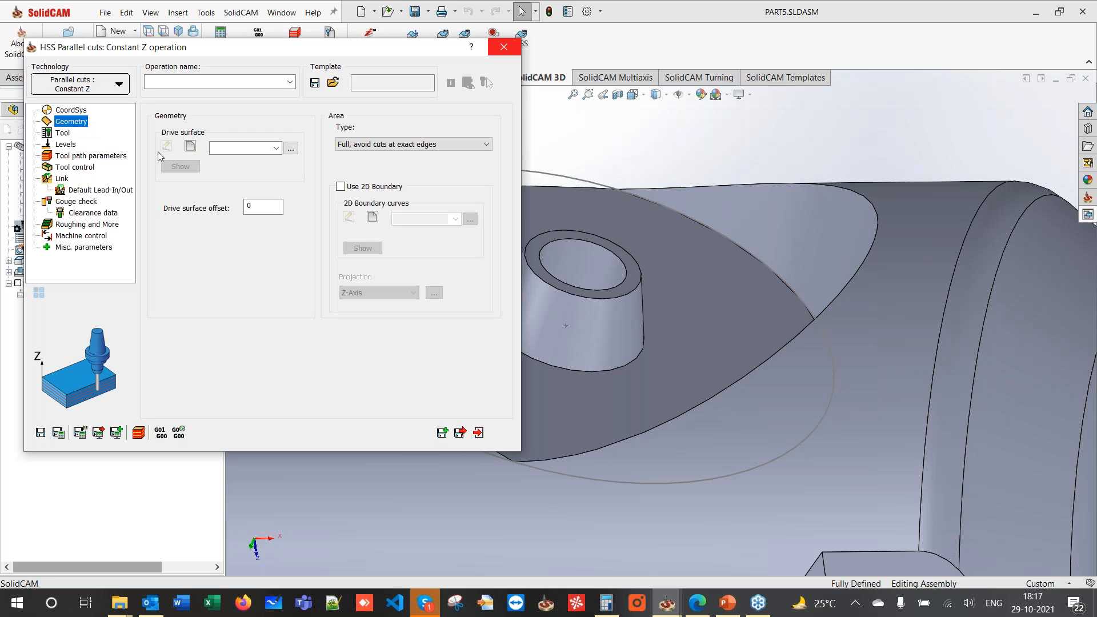
{"action": "left_click", "coordinate": [191, 148]}
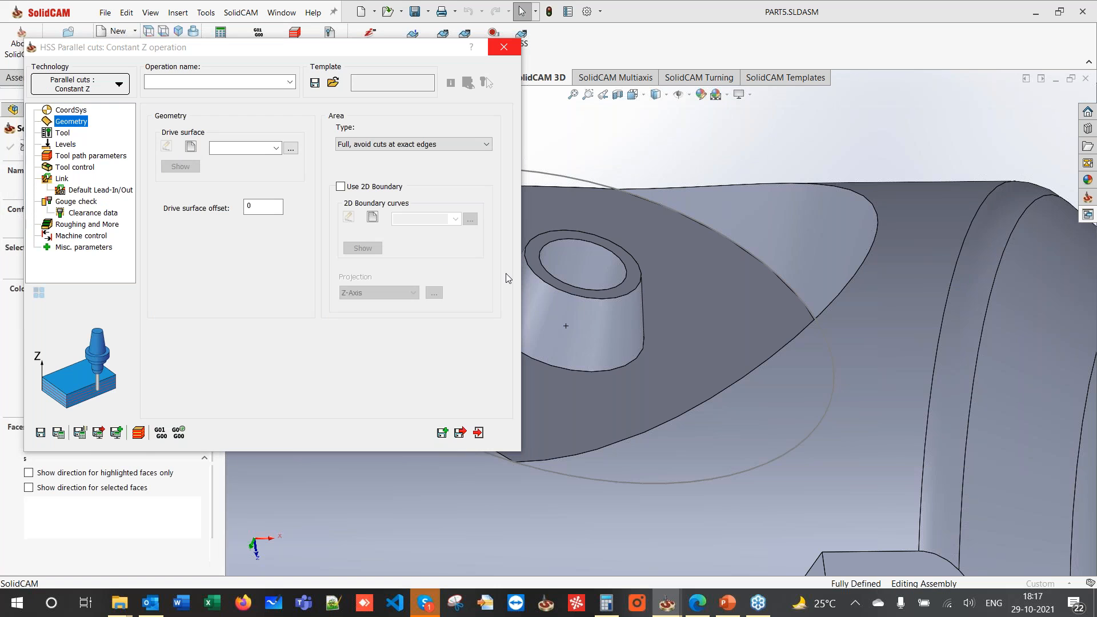
{"action": "left_click", "coordinate": [534, 285]}
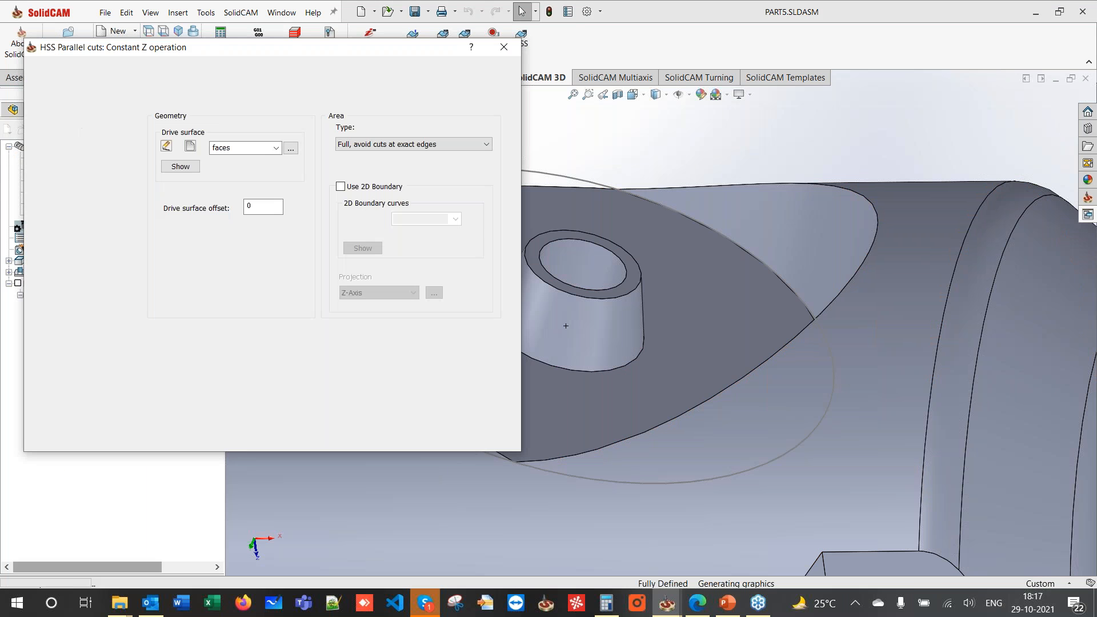
- Assign end mill 3 and set the cut sorting to Spiral
{"action": "left_click", "coordinate": [250, 347]}
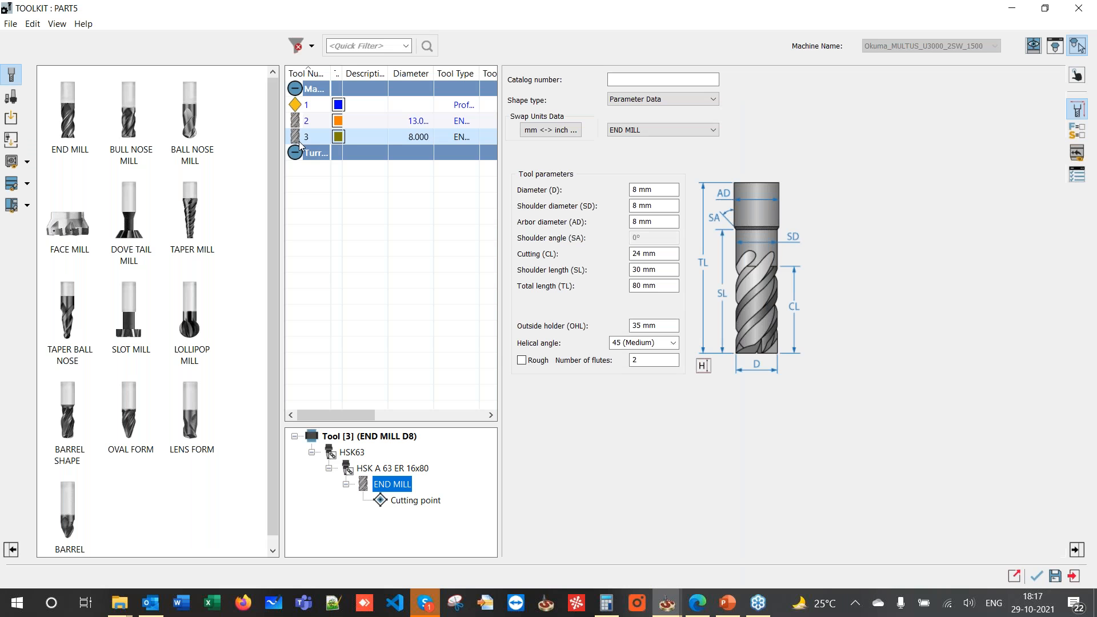
{"action": "double_click", "coordinate": [300, 140]}
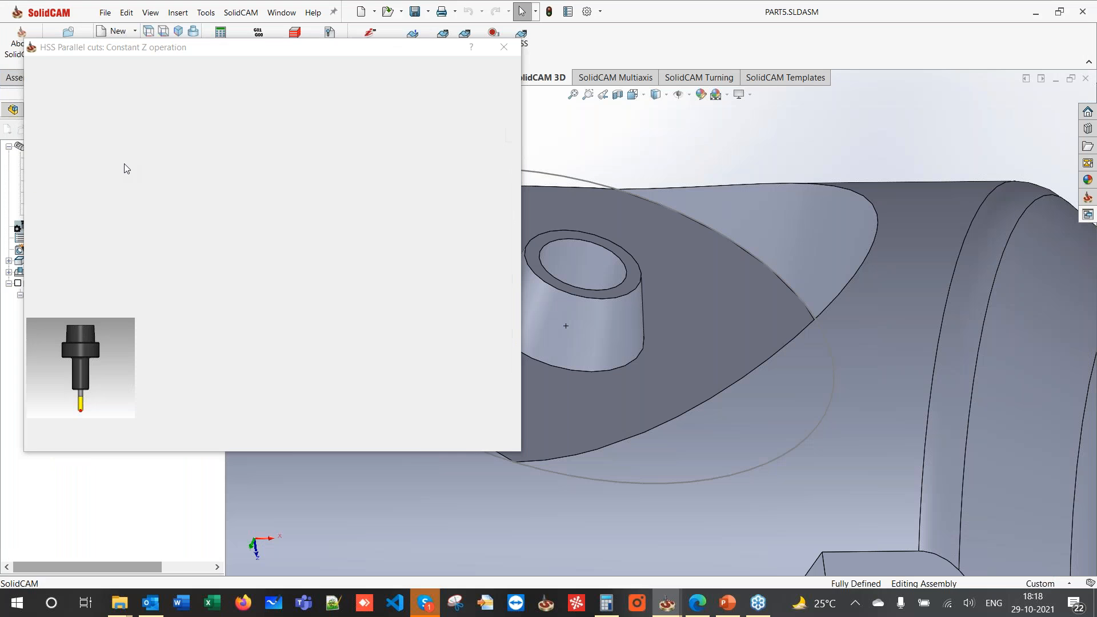
{"action": "left_click", "coordinate": [61, 144]}
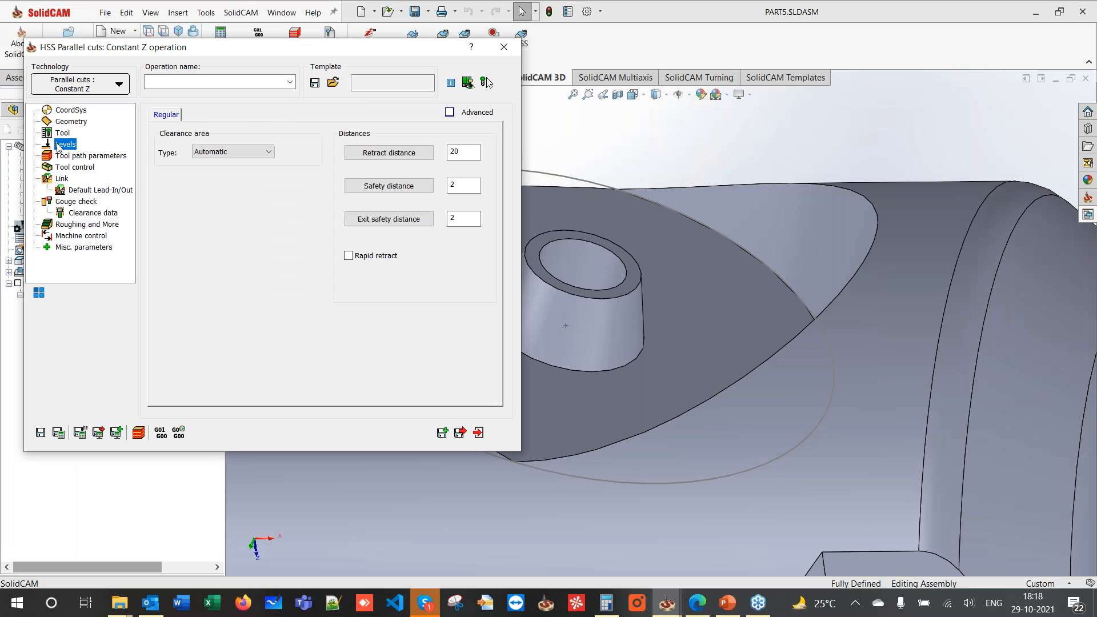
{"action": "left_click", "coordinate": [63, 156]}
{"action": "left_click", "coordinate": [283, 275]}
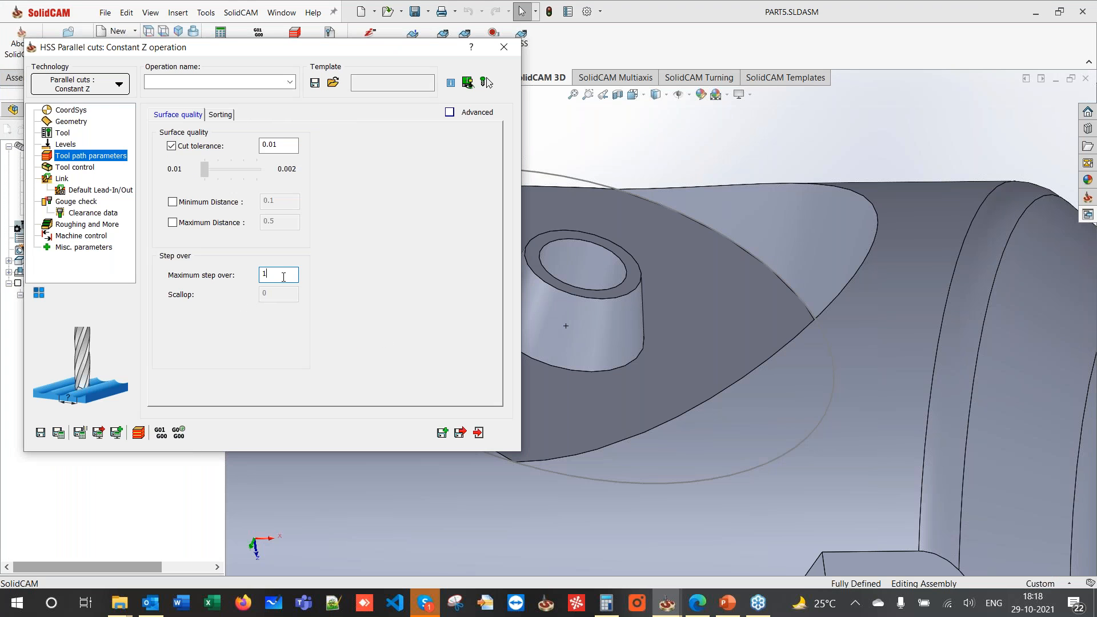
{"action": "left_click", "coordinate": [64, 168]}
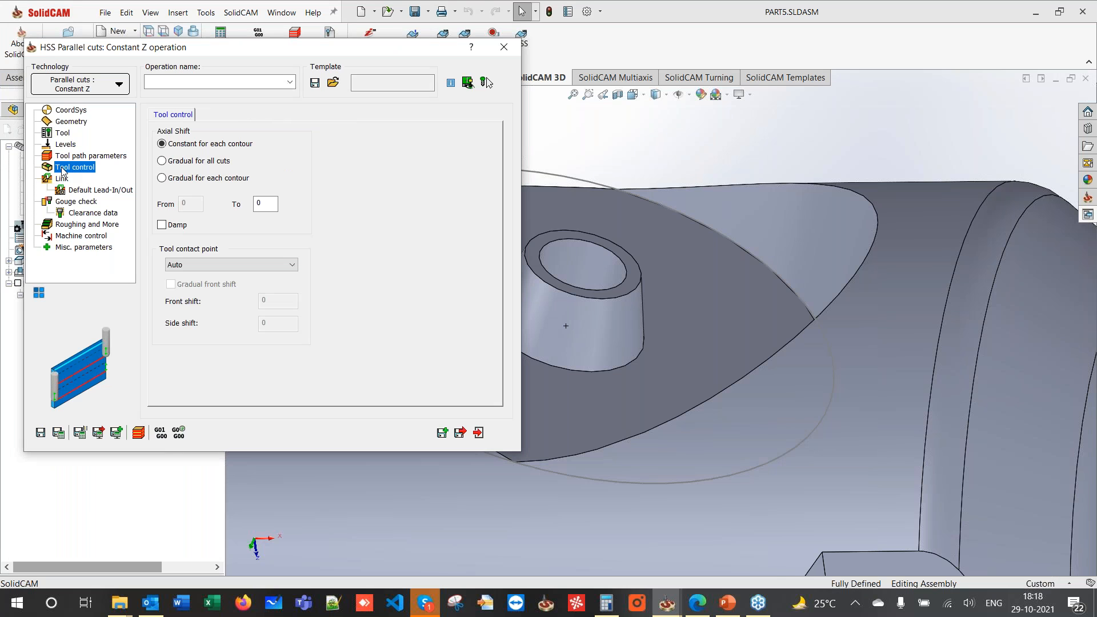
{"action": "left_click", "coordinate": [62, 156]}
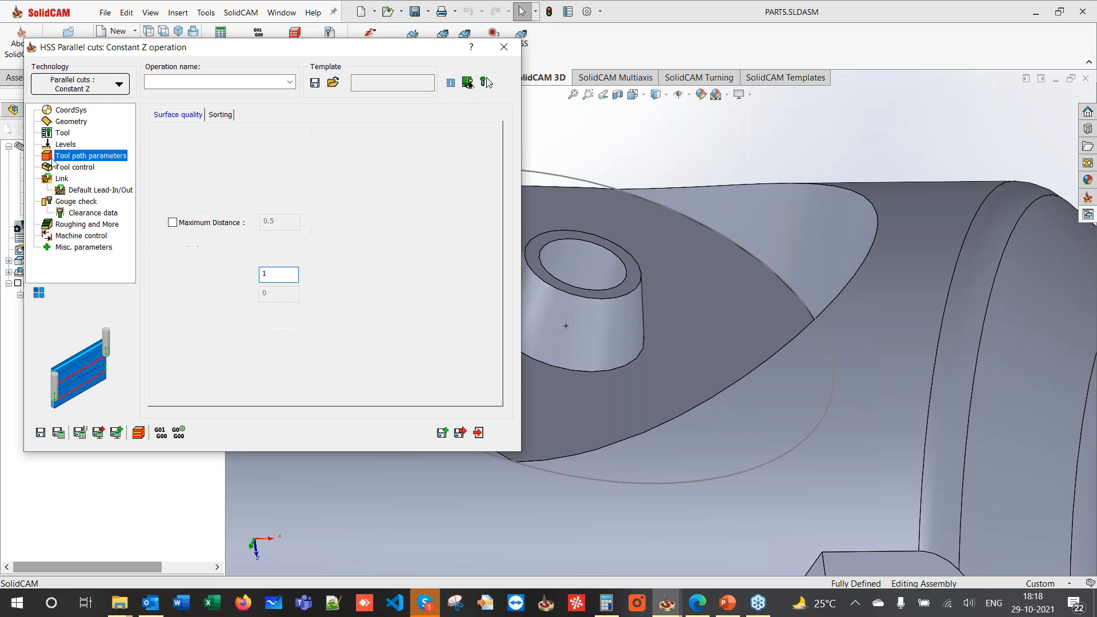
{"action": "left_click", "coordinate": [221, 114]}
{"action": "left_click", "coordinate": [260, 148]}
{"action": "left_click", "coordinate": [266, 174]}
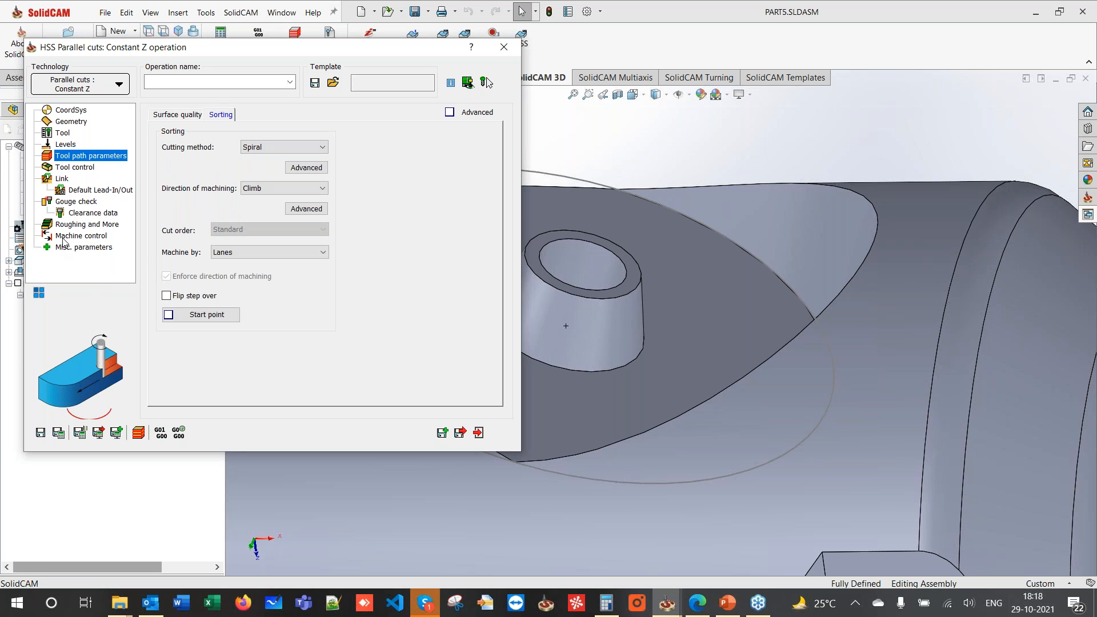
- Use lead-in and lead-out arcs with 0.5 minimum arc, then calculate the toolpath
{"action": "left_click", "coordinate": [63, 179]}
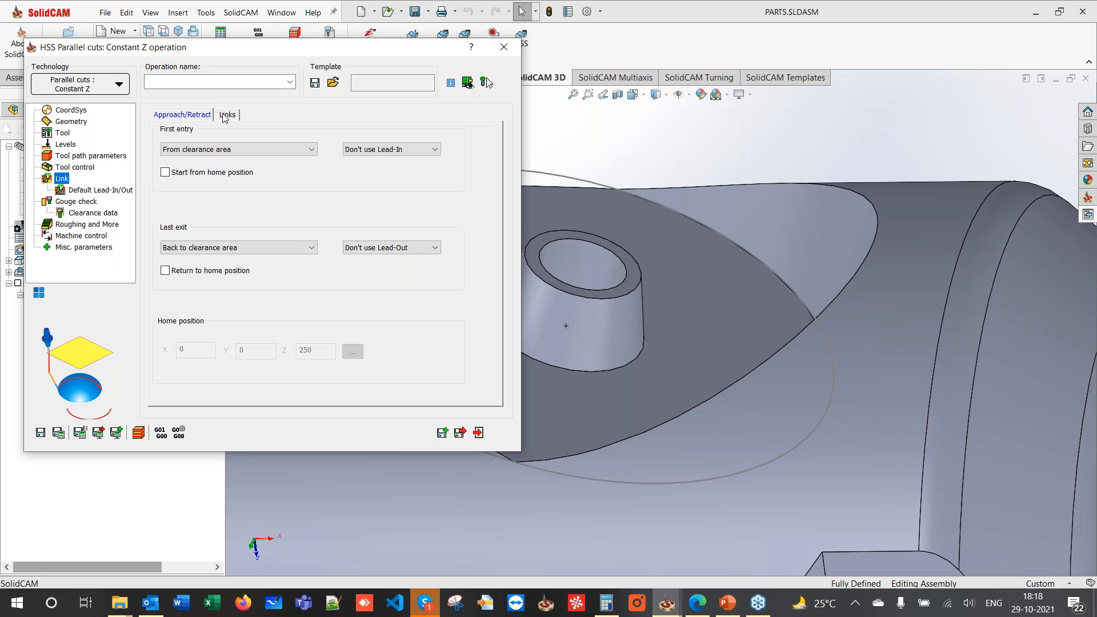
{"action": "left_click", "coordinate": [394, 149]}
{"action": "left_click", "coordinate": [371, 161]}
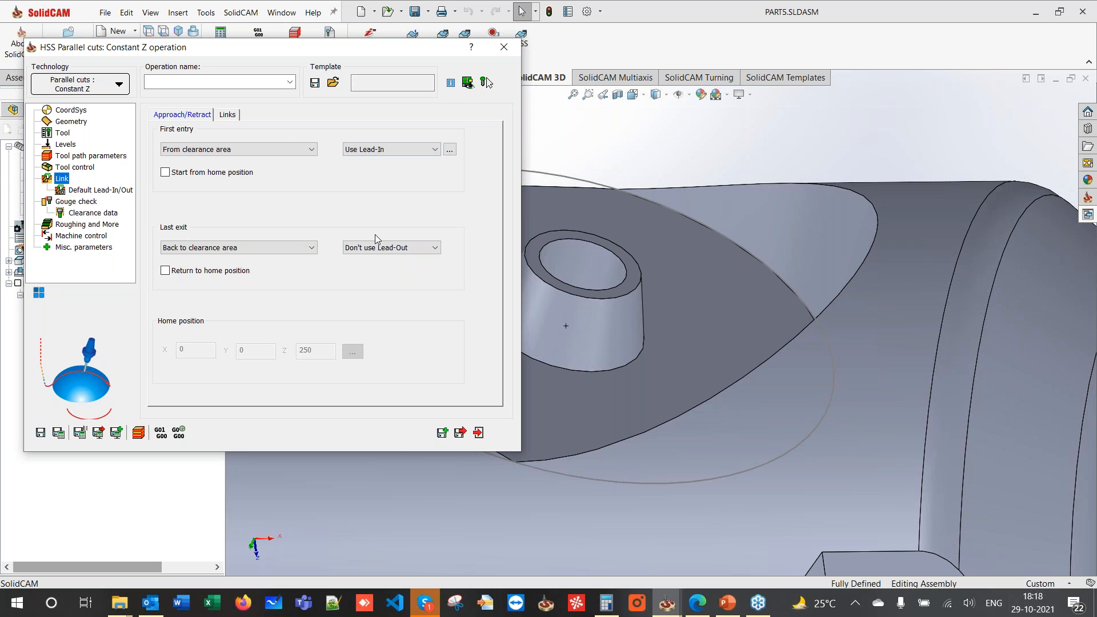
{"action": "left_click", "coordinate": [377, 247]}
{"action": "left_click", "coordinate": [374, 260]}
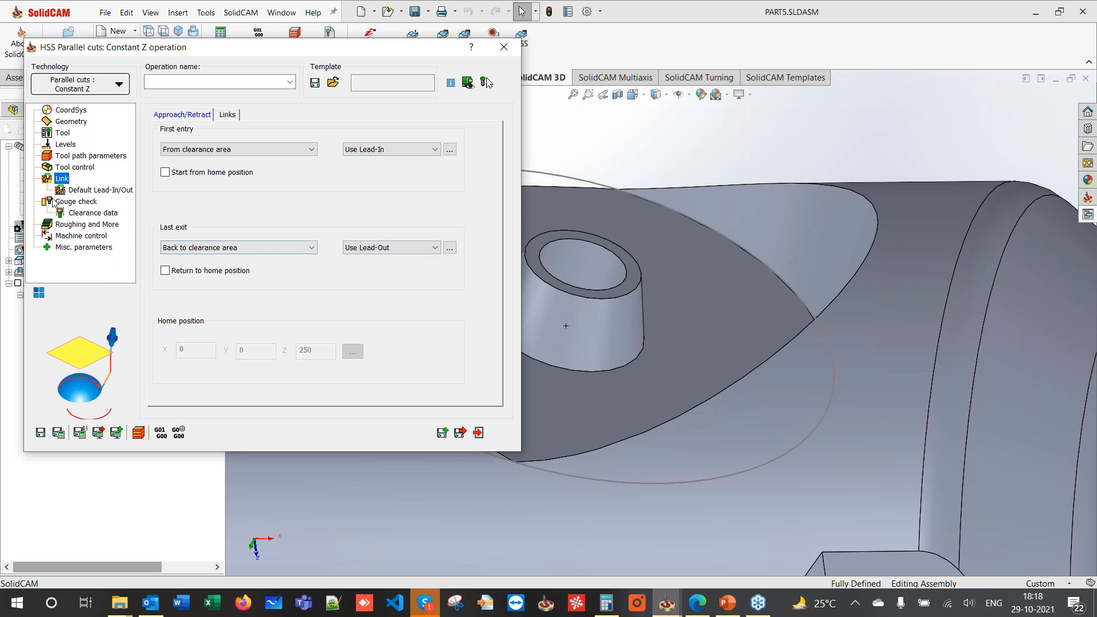
{"action": "left_click", "coordinate": [68, 191]}
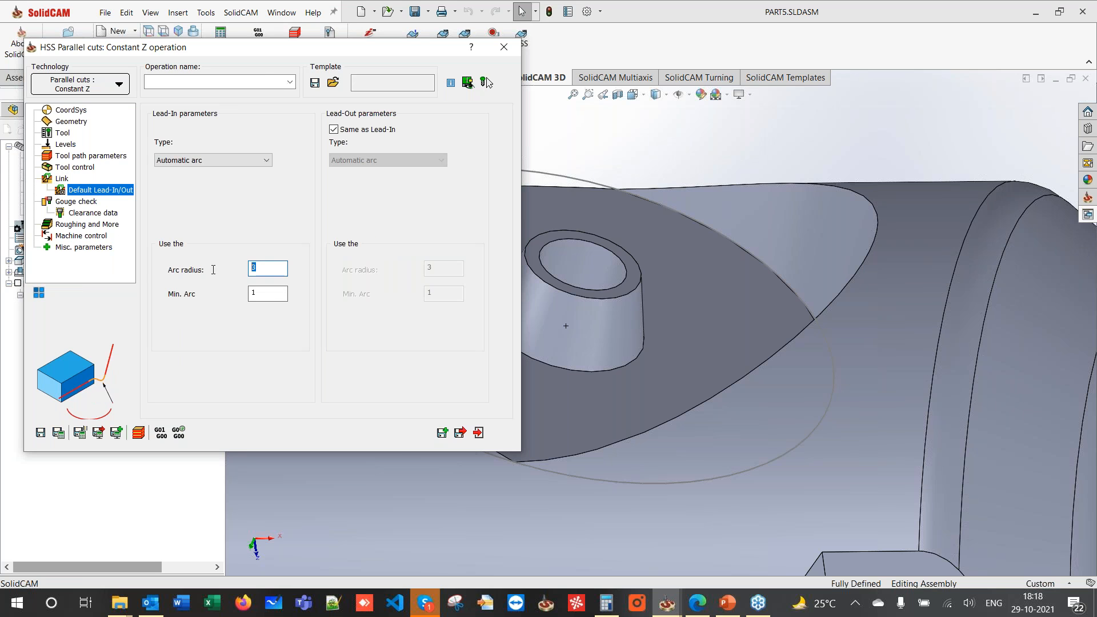
{"action": "left_click_drag", "start_coordinate": [257, 294], "coordinate": [224, 290]}
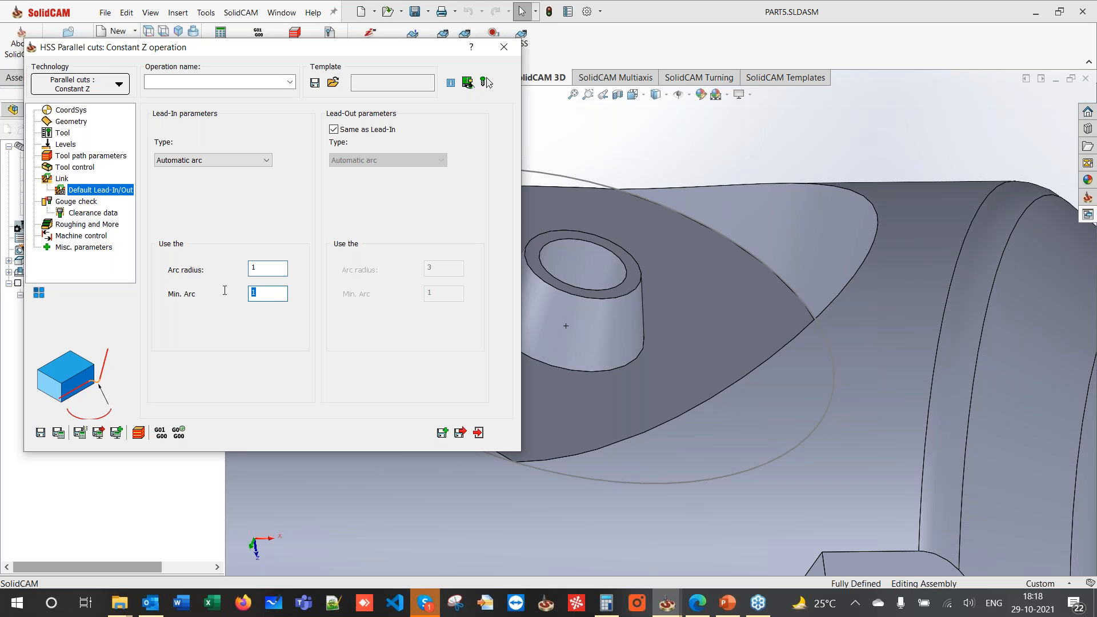
{"action": "type", "text": "0.5"}
{"action": "left_click", "coordinate": [59, 433]}
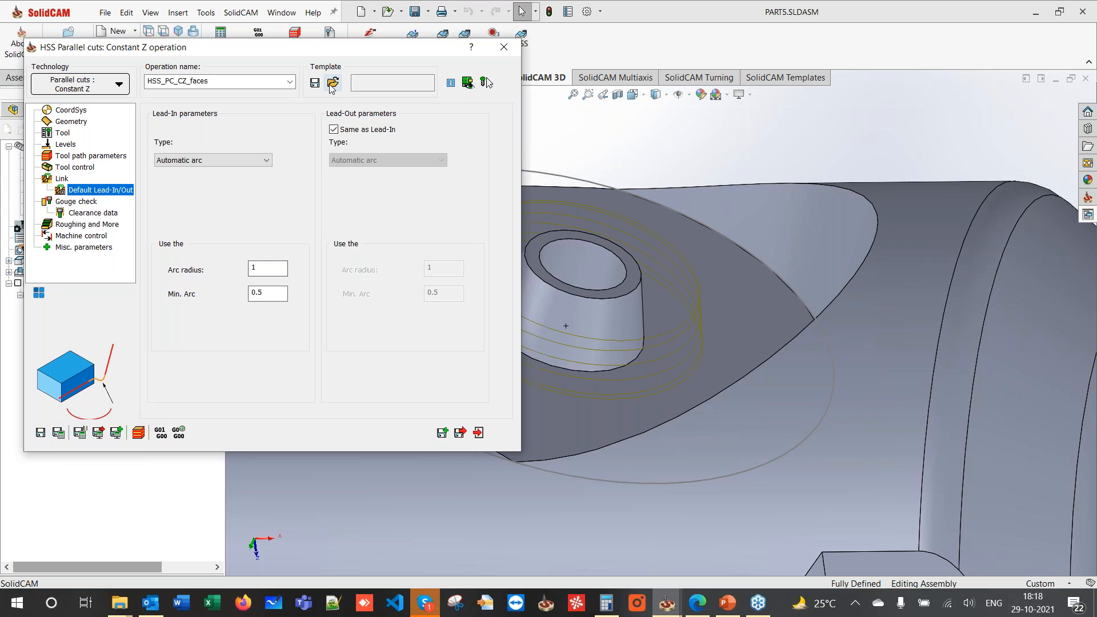
{"action": "double_click", "coordinate": [318, 52]}
{"action": "middle_click_drag", "start_coordinate": [445, 242], "coordinate": [497, 204]}
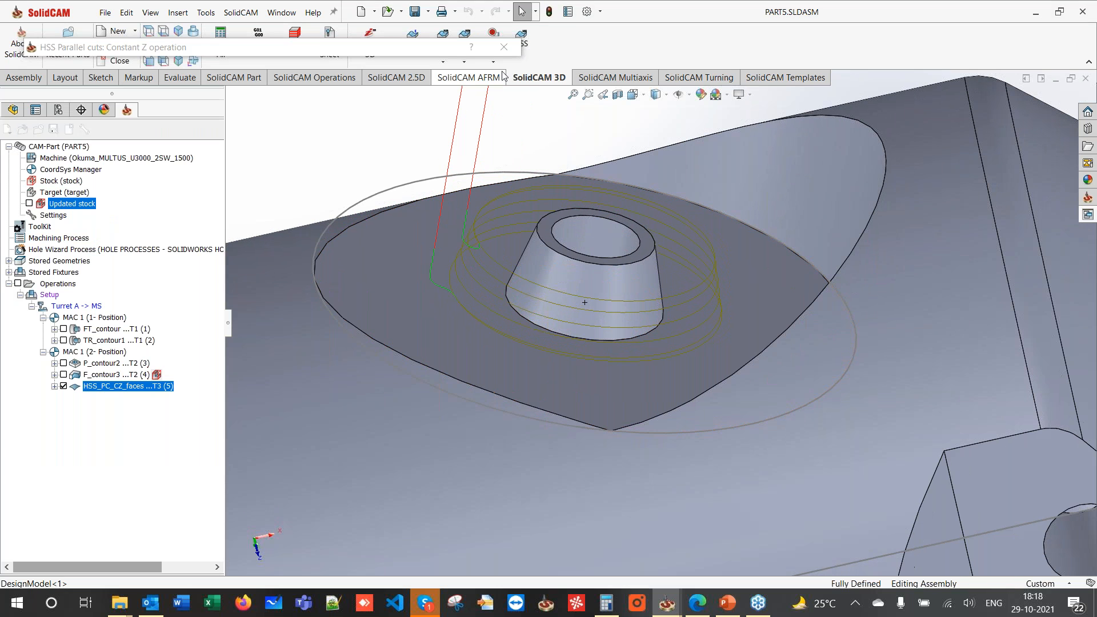
- Close the HSS dialog and check the cone toolpath by toggling the updated stock on and off
{"action": "key", "text": "Escape"}
{"action": "scroll", "coordinate": [485, 209], "scroll_direction": "up", "scroll_amount": 5}
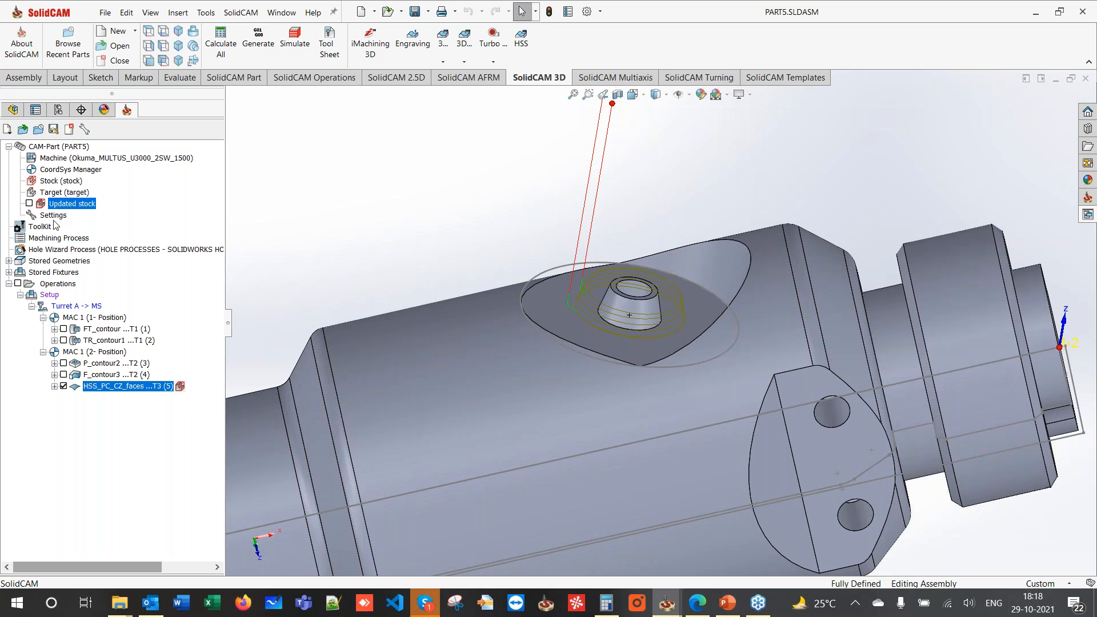
{"action": "left_click", "coordinate": [29, 203]}
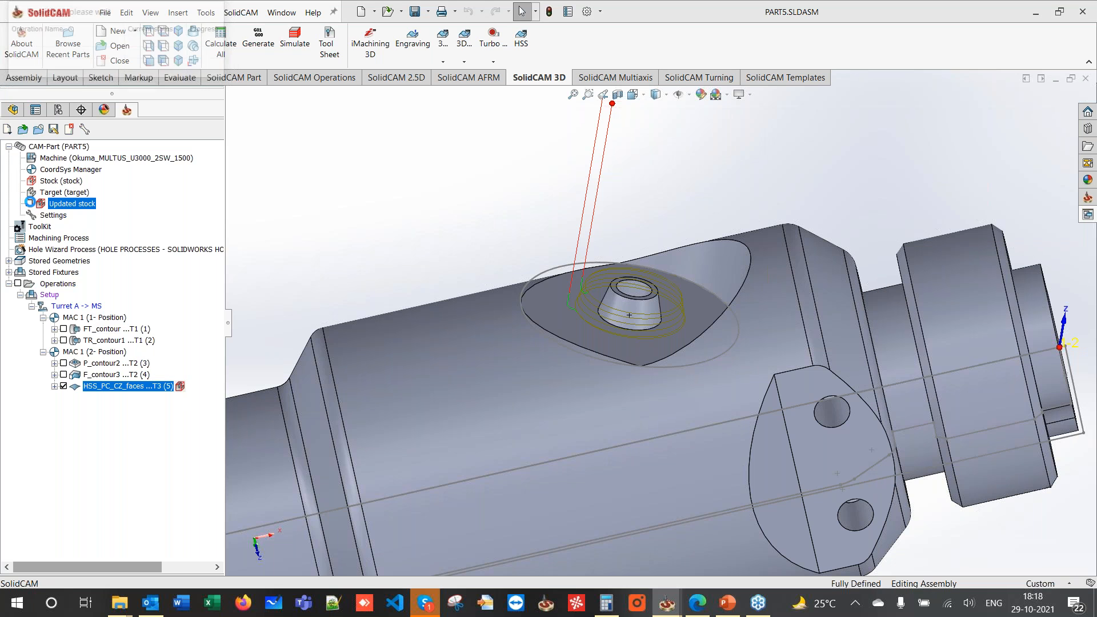
{"action": "scroll", "coordinate": [597, 299], "scroll_direction": "down", "scroll_amount": 3}
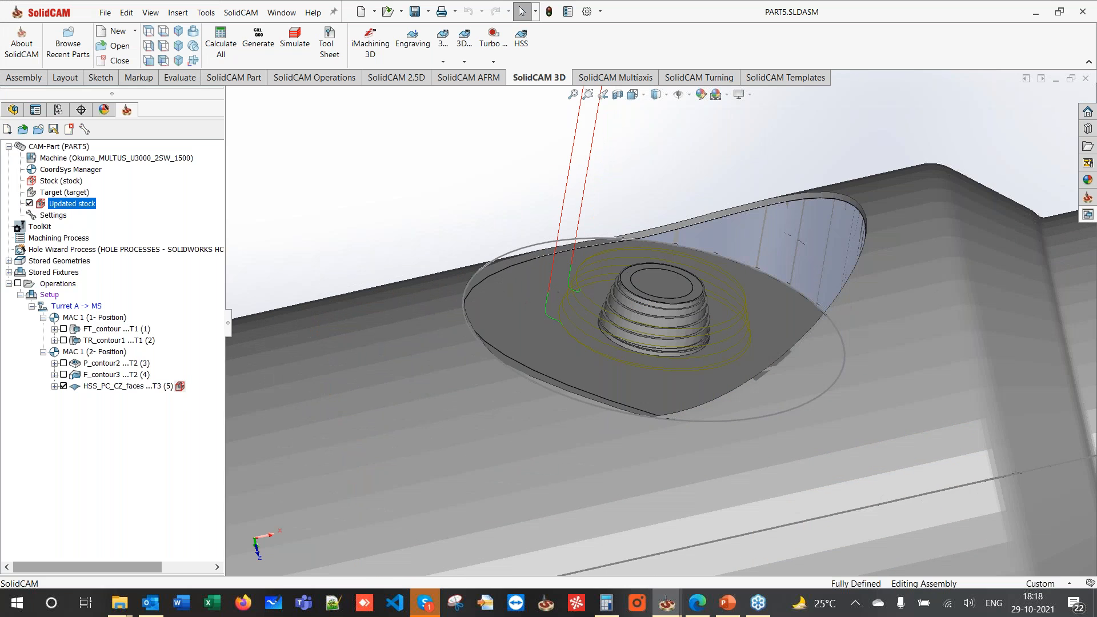
{"action": "left_click", "coordinate": [29, 204]}
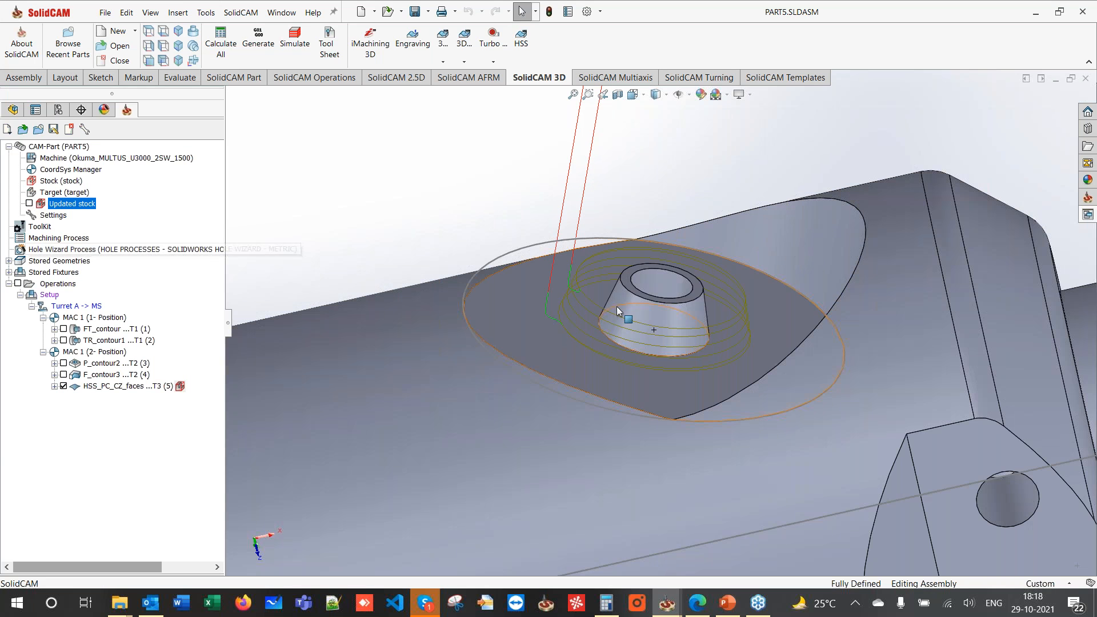
{"action": "left_click", "coordinate": [622, 330]}
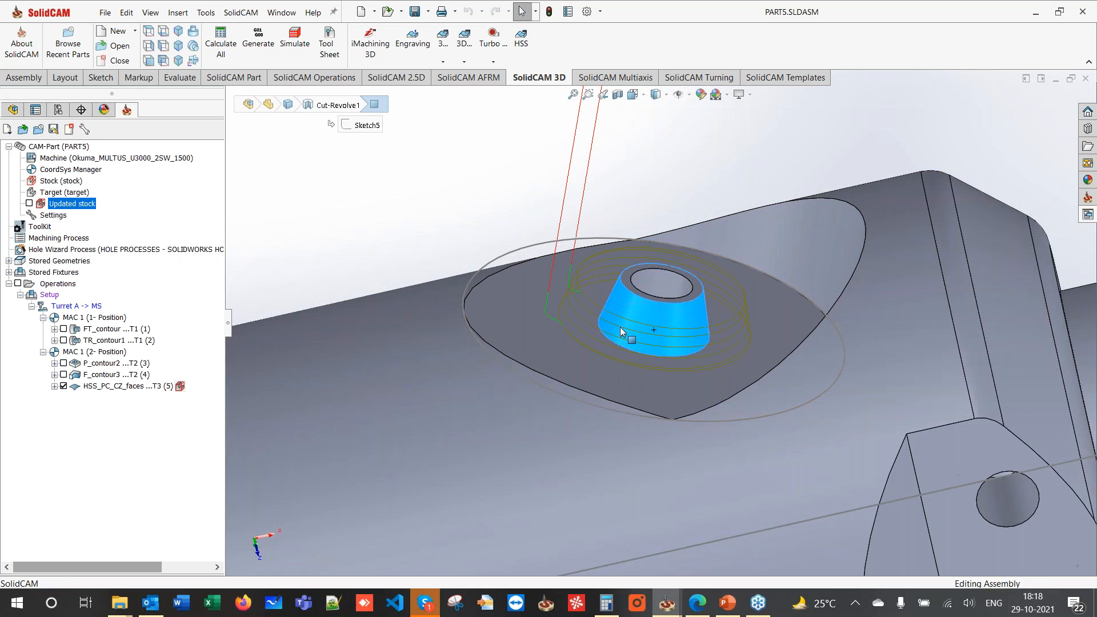
{"action": "left_click", "coordinate": [502, 240]}
{"action": "middle_click_drag", "start_coordinate": [502, 239], "coordinate": [494, 303]}
{"action": "scroll", "coordinate": [494, 303], "scroll_direction": "up", "scroll_amount": 3}
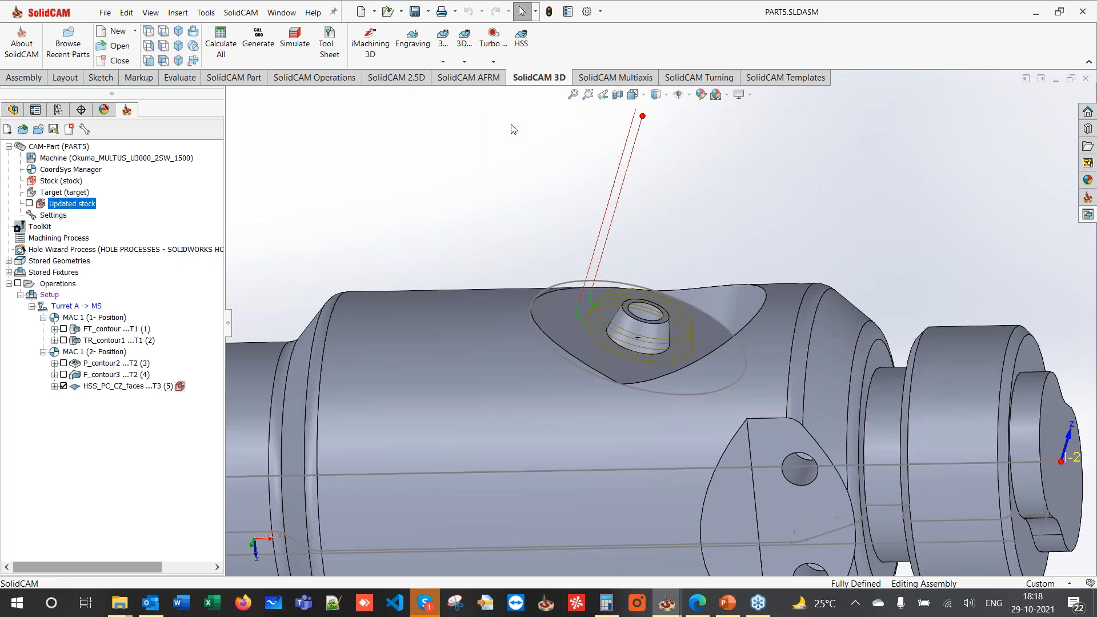
{"action": "left_click", "coordinate": [617, 77]}
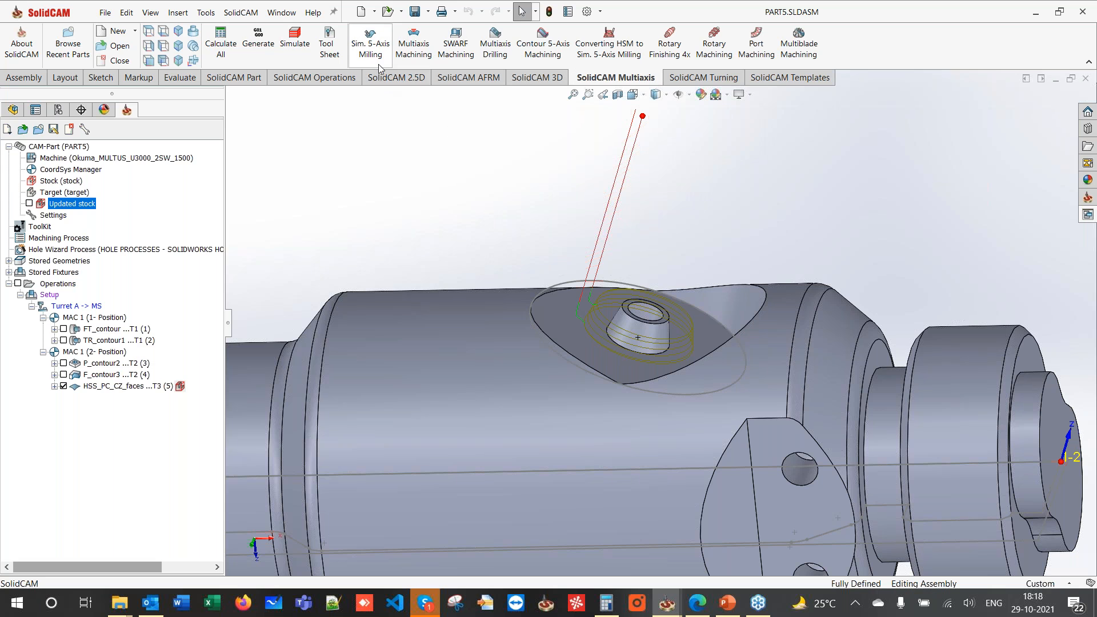
- Start a Sim. 5-Axis user-defined projection operation on the MAC 1 (1- Position) coordinate system
{"action": "left_click", "coordinate": [372, 49]}
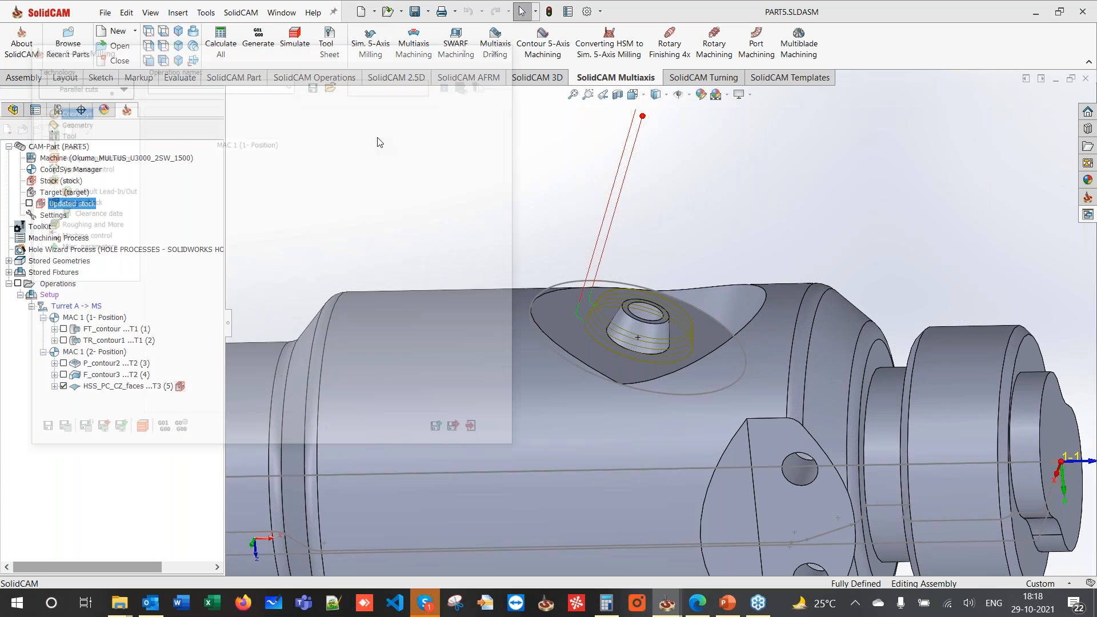
{"action": "left_click", "coordinate": [96, 89]}
{"action": "mouse_move", "coordinate": [107, 189]}
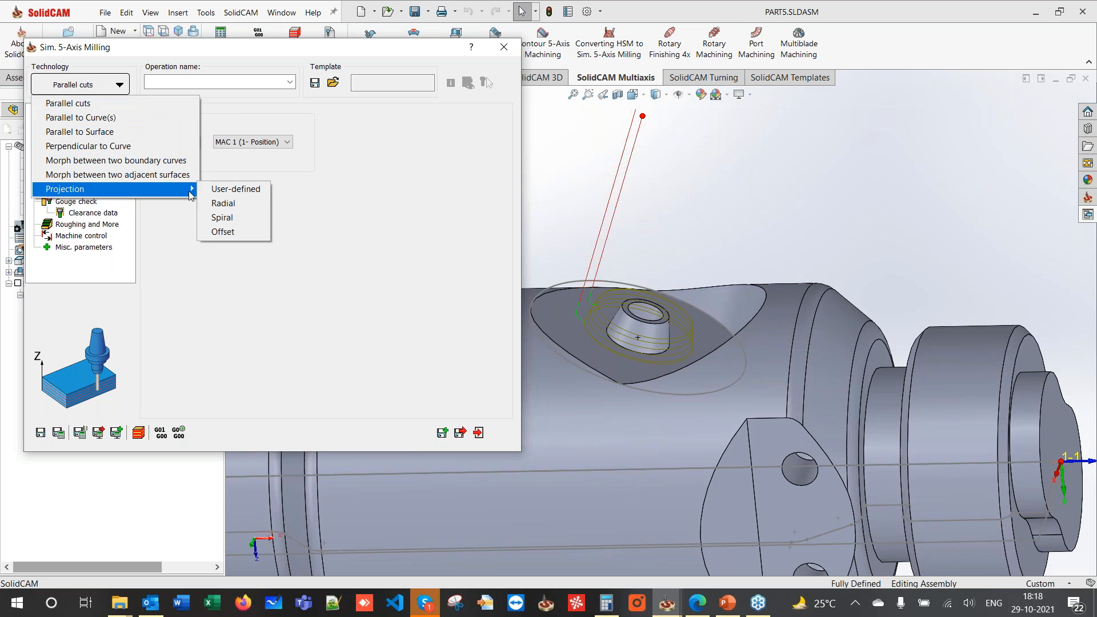
{"action": "left_click", "coordinate": [234, 201]}
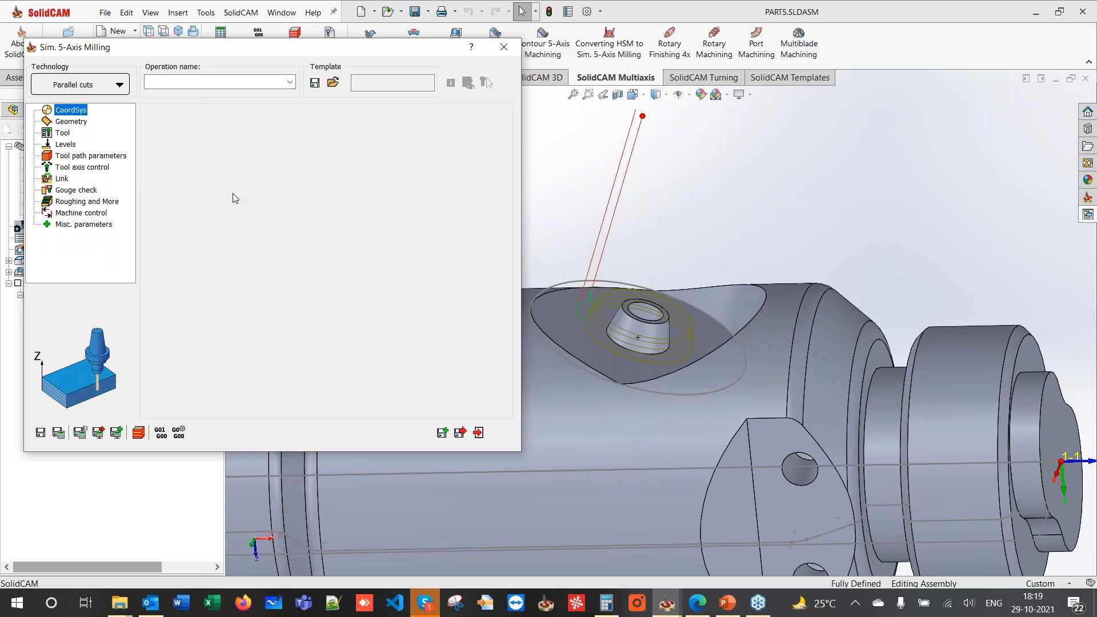
{"action": "left_click", "coordinate": [67, 121]}
{"action": "left_click", "coordinate": [72, 110]}
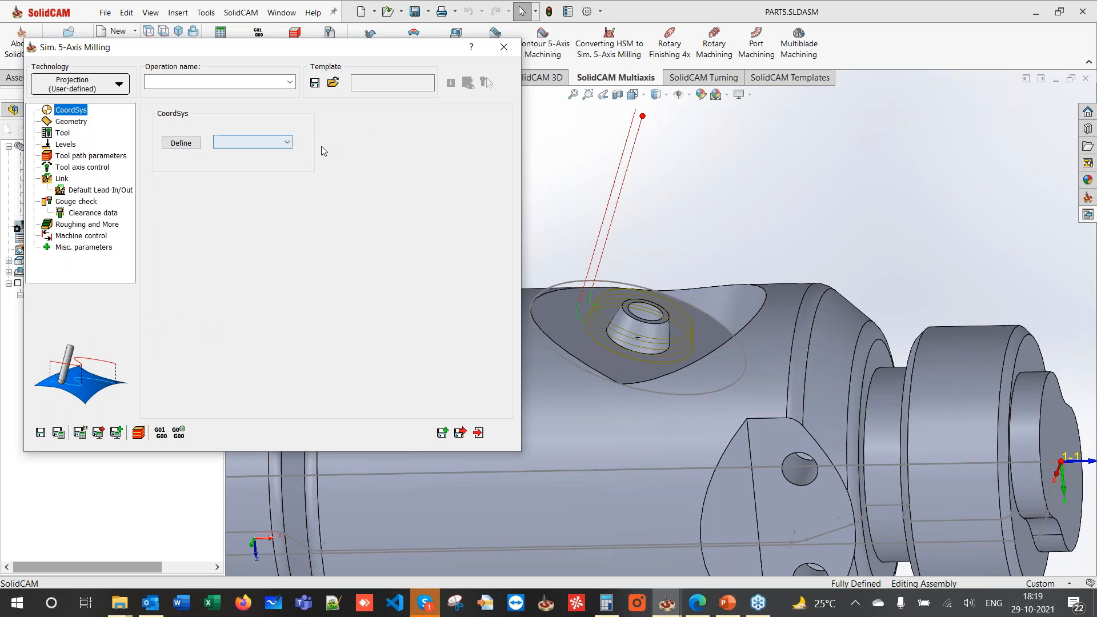
{"action": "left_click", "coordinate": [285, 142]}
{"action": "left_click", "coordinate": [245, 149]}
- Use the conical face as drive surface and the boss's circular base edge as projection chain
{"action": "left_click", "coordinate": [70, 122]}
{"action": "left_click", "coordinate": [189, 145]}
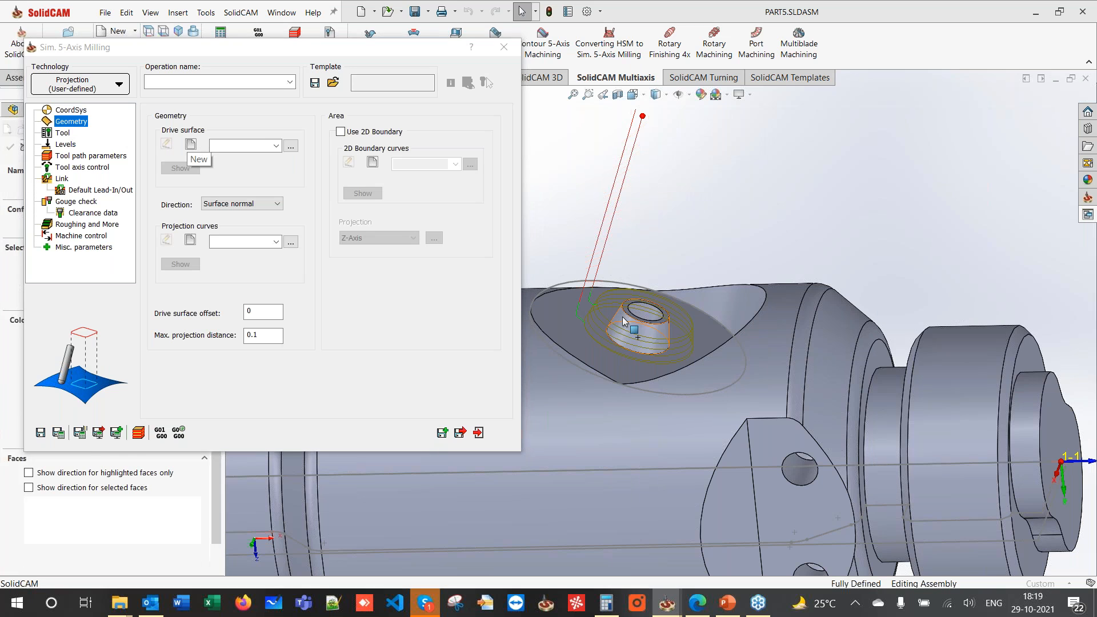
{"action": "left_click", "coordinate": [623, 321]}
{"action": "left_click", "coordinate": [10, 148]}
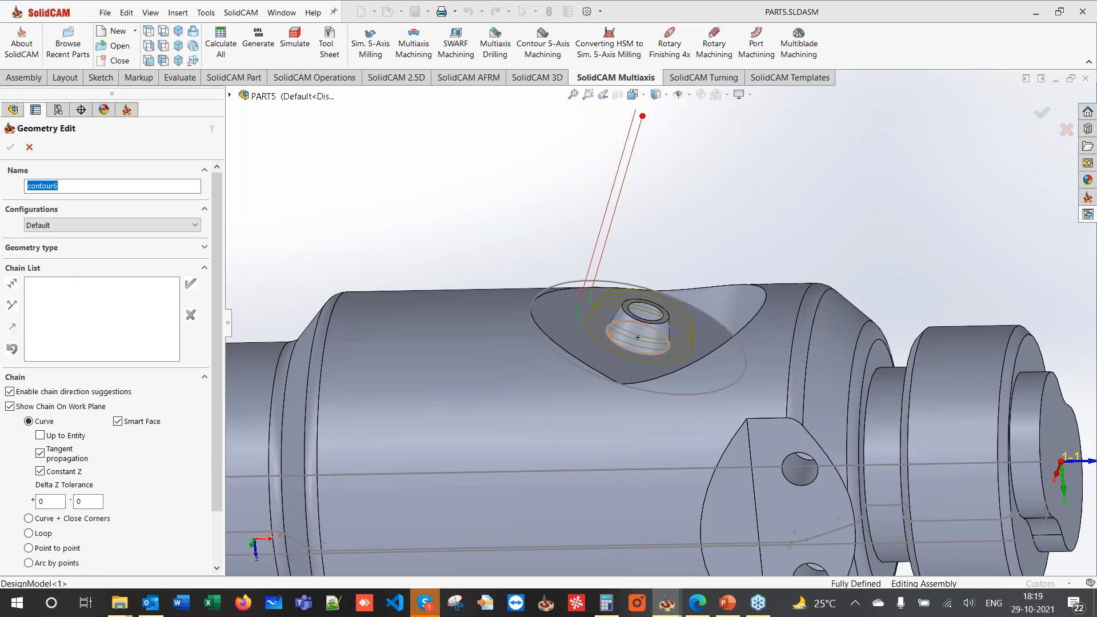
{"action": "left_click", "coordinate": [637, 352]}
{"action": "left_click", "coordinate": [10, 146]}
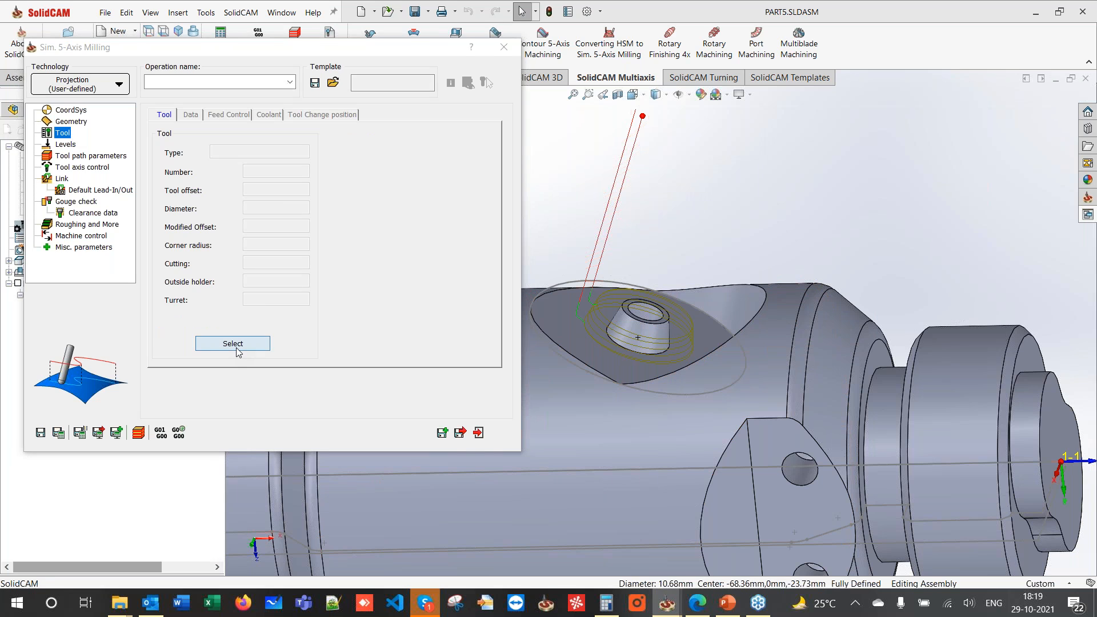
- Assign end mill 3, set a 90° side tilt angle, and calculate the toolpath
{"action": "left_click", "coordinate": [236, 346]}
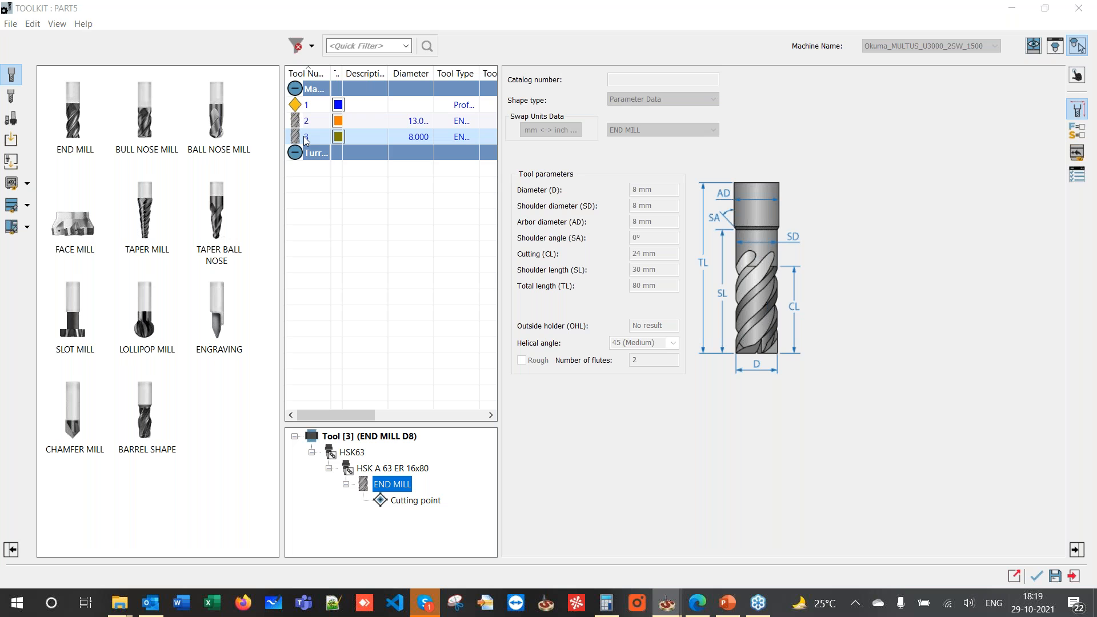
{"action": "double_click", "coordinate": [303, 136]}
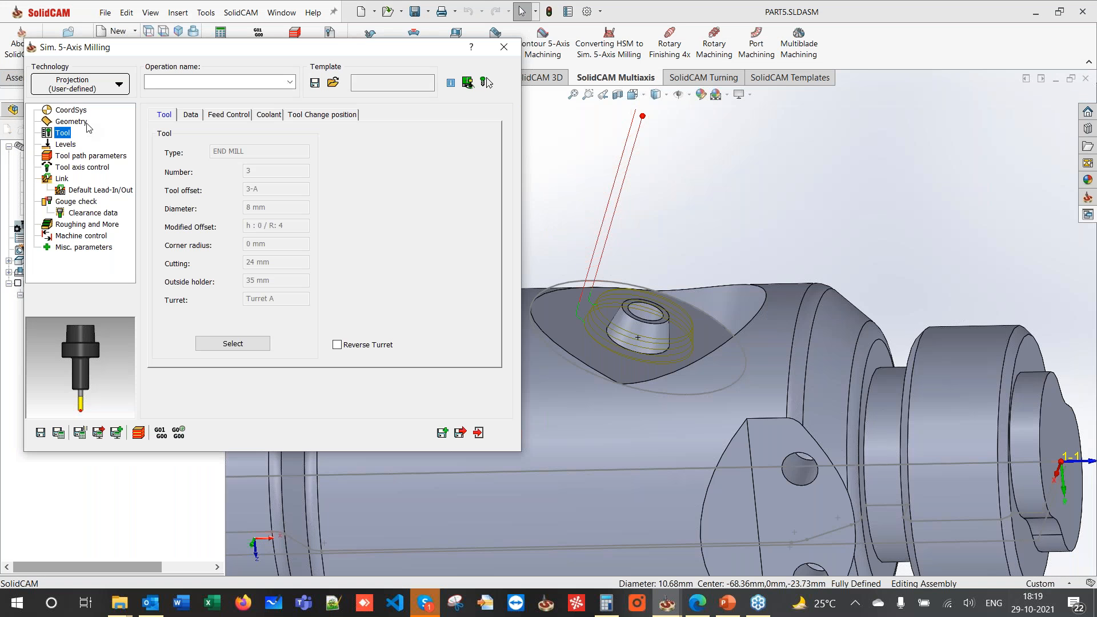
{"action": "left_click", "coordinate": [60, 144]}
{"action": "left_click", "coordinate": [61, 156]}
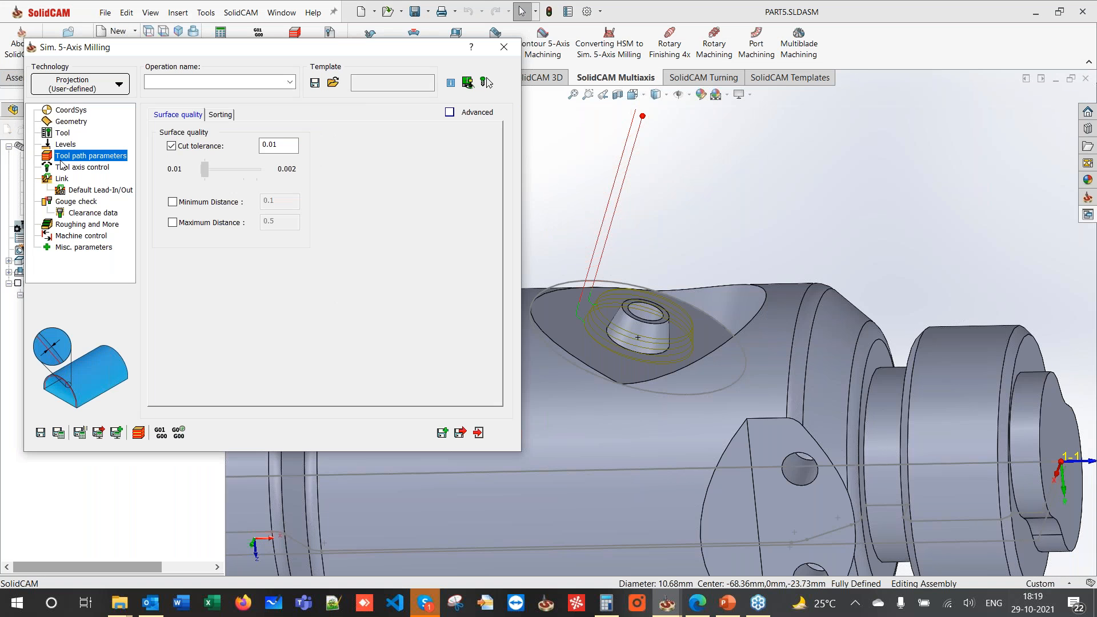
{"action": "left_click", "coordinate": [64, 168]}
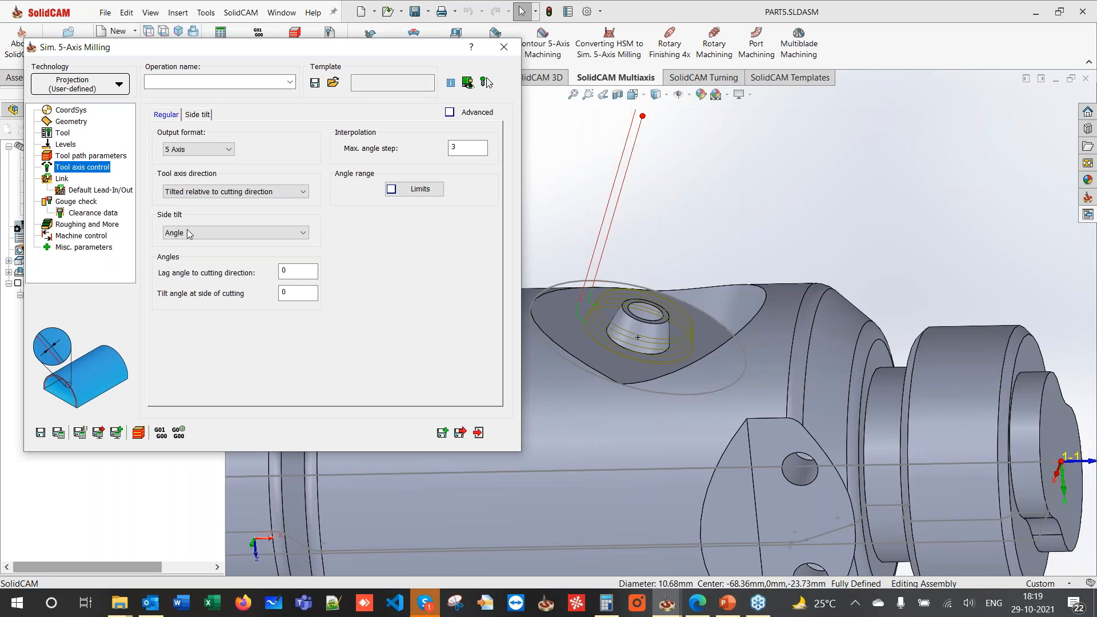
{"action": "left_click_drag", "start_coordinate": [296, 292], "coordinate": [269, 292]}
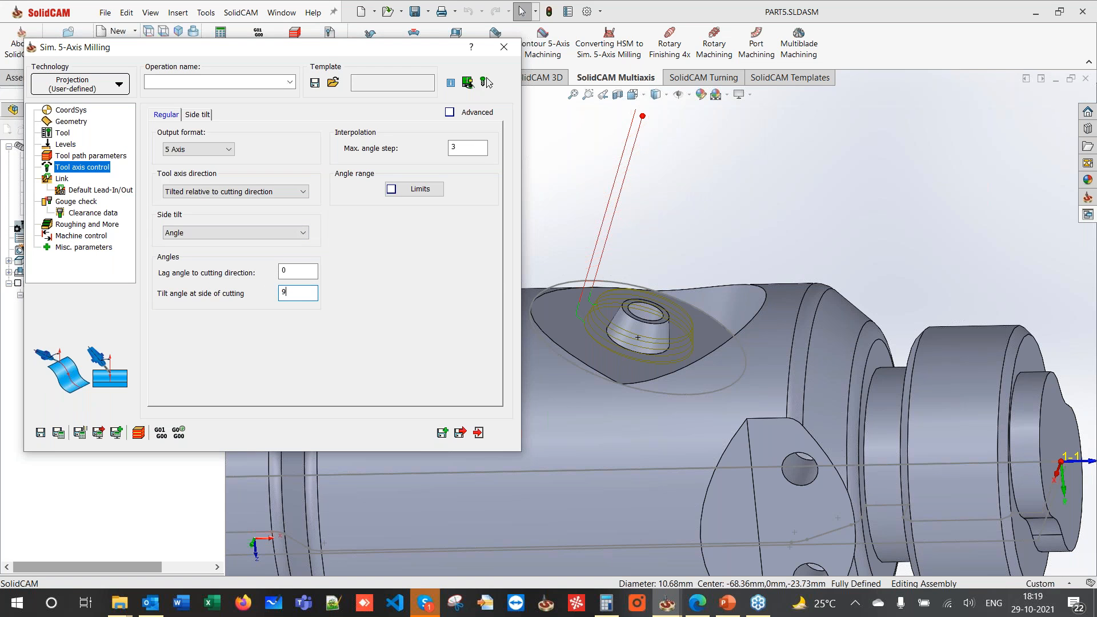
{"action": "left_click", "coordinate": [58, 434]}
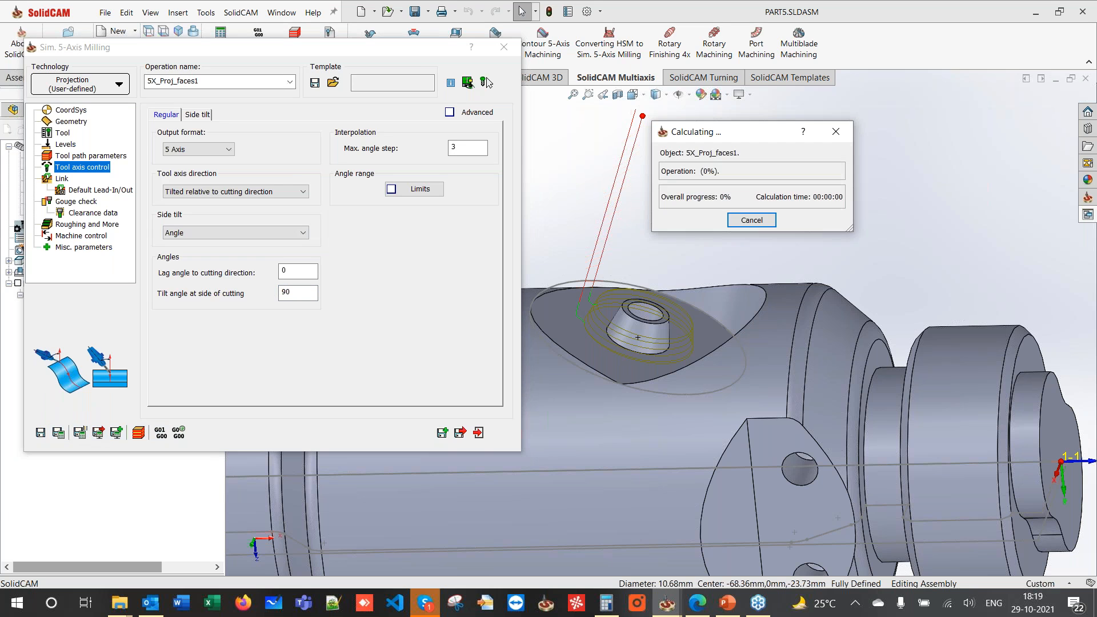
{"action": "double_click", "coordinate": [243, 53]}
{"action": "left_click", "coordinate": [63, 387]}
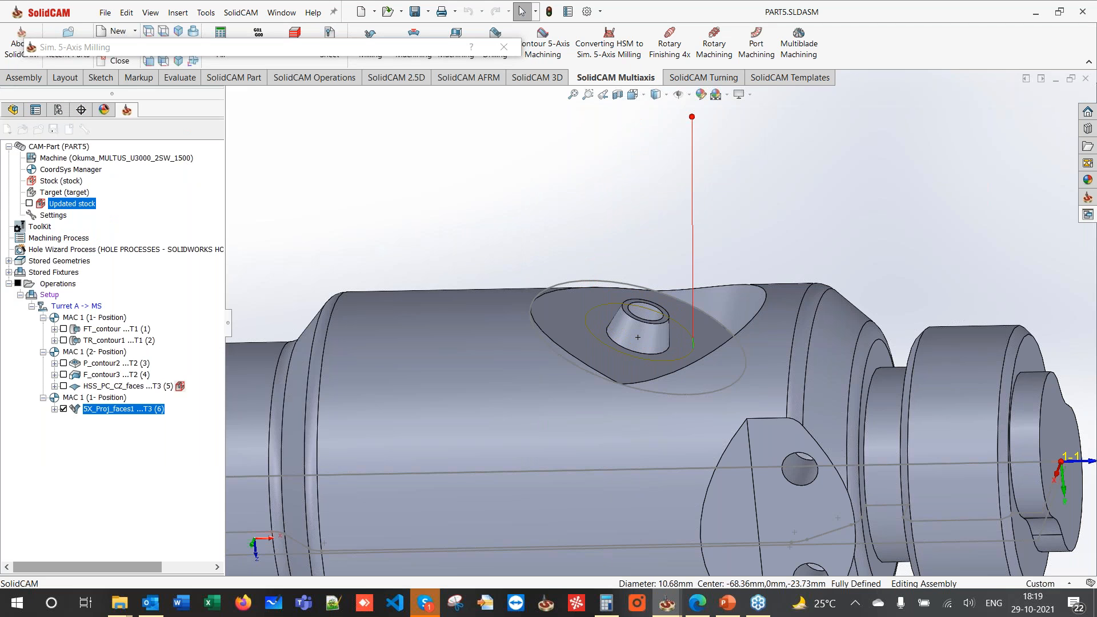
{"action": "double_click", "coordinate": [355, 52]}
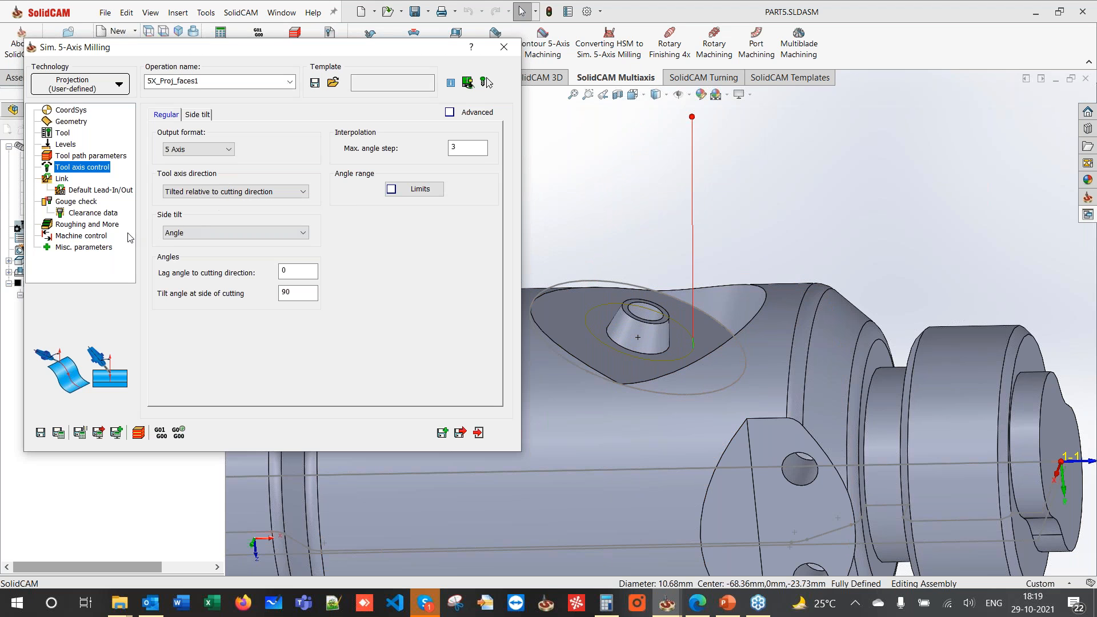
- Add lead-in and lead-out arcs of radius 1 with 0.5 minimum arc, recalculate, and close
{"action": "left_click", "coordinate": [61, 178]}
{"action": "left_click", "coordinate": [375, 149]}
{"action": "left_click", "coordinate": [377, 165]}
{"action": "left_click", "coordinate": [376, 250]}
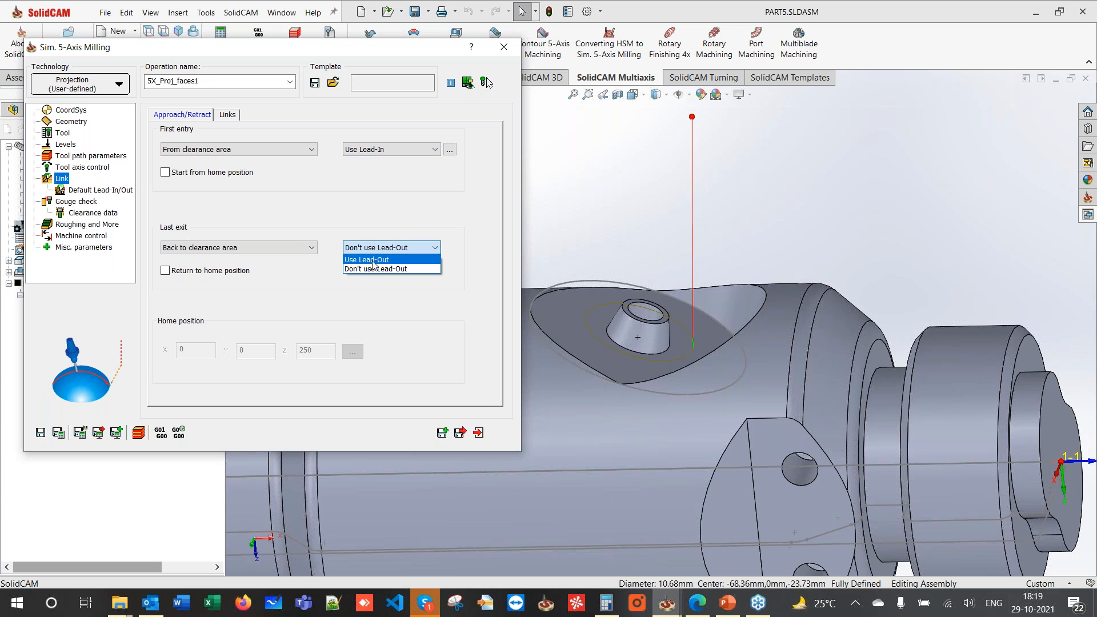
{"action": "left_click", "coordinate": [372, 255]}
{"action": "left_click", "coordinate": [91, 190]}
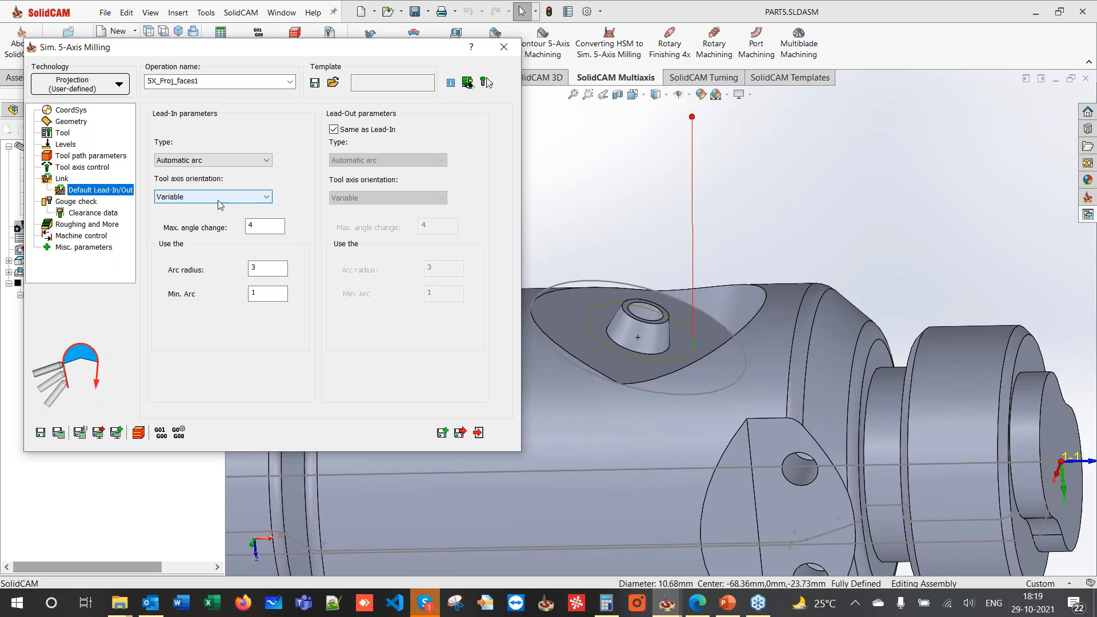
{"action": "left_click_drag", "start_coordinate": [262, 268], "coordinate": [196, 271]}
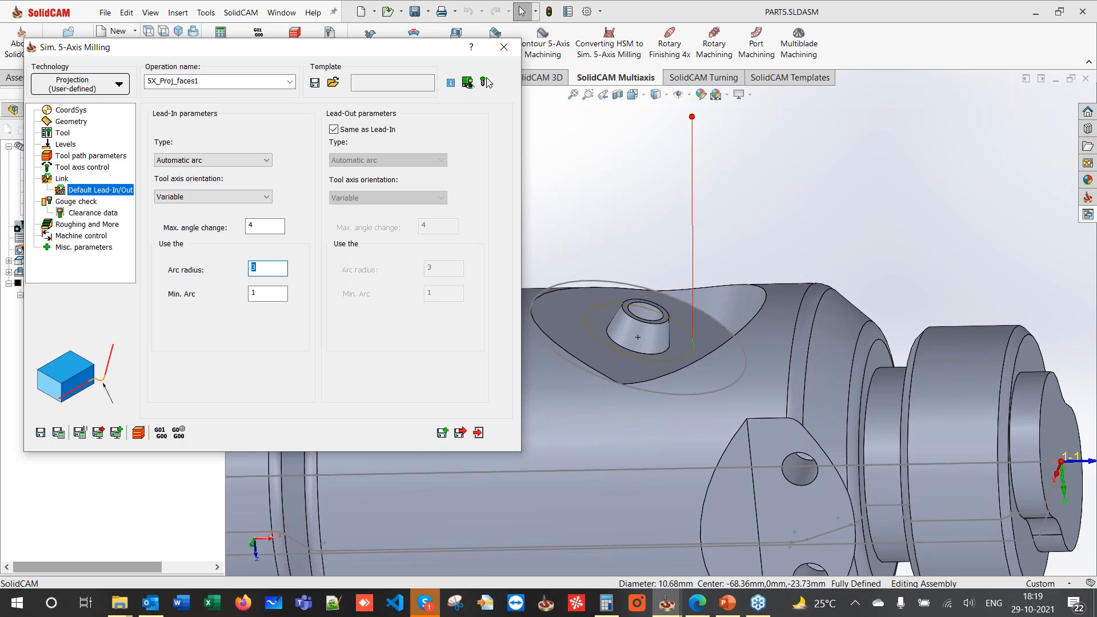
{"action": "double_click", "coordinate": [265, 294]}
{"action": "type", "text": "0."}
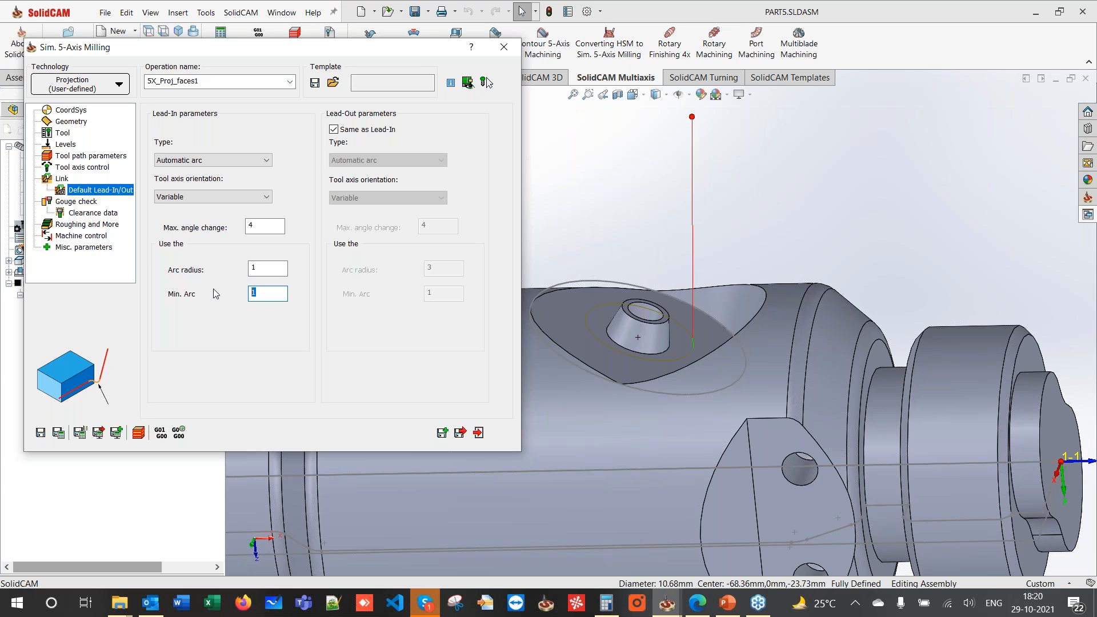
{"action": "type", "text": "5"}
{"action": "left_click", "coordinate": [57, 433]}
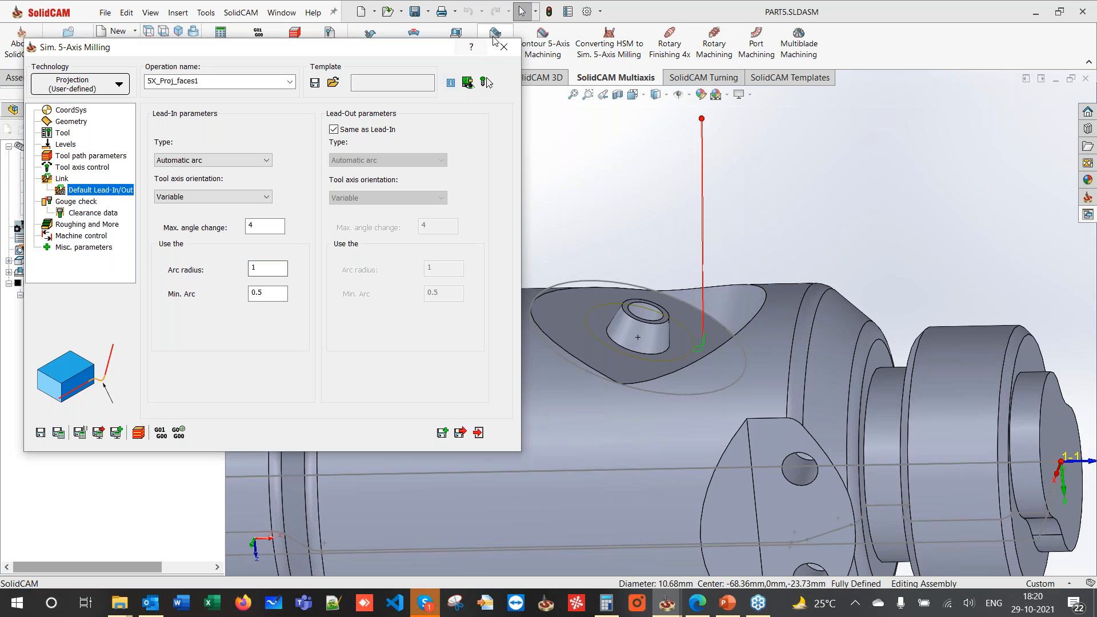
{"action": "left_click", "coordinate": [503, 47]}
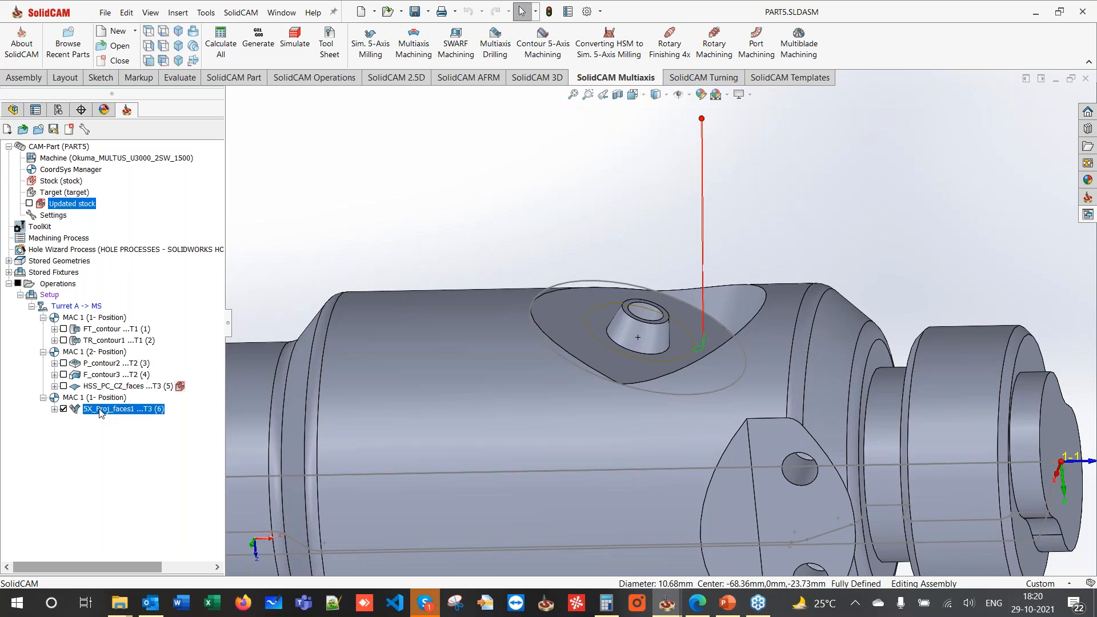
{"action": "right_click", "coordinate": [101, 411]}
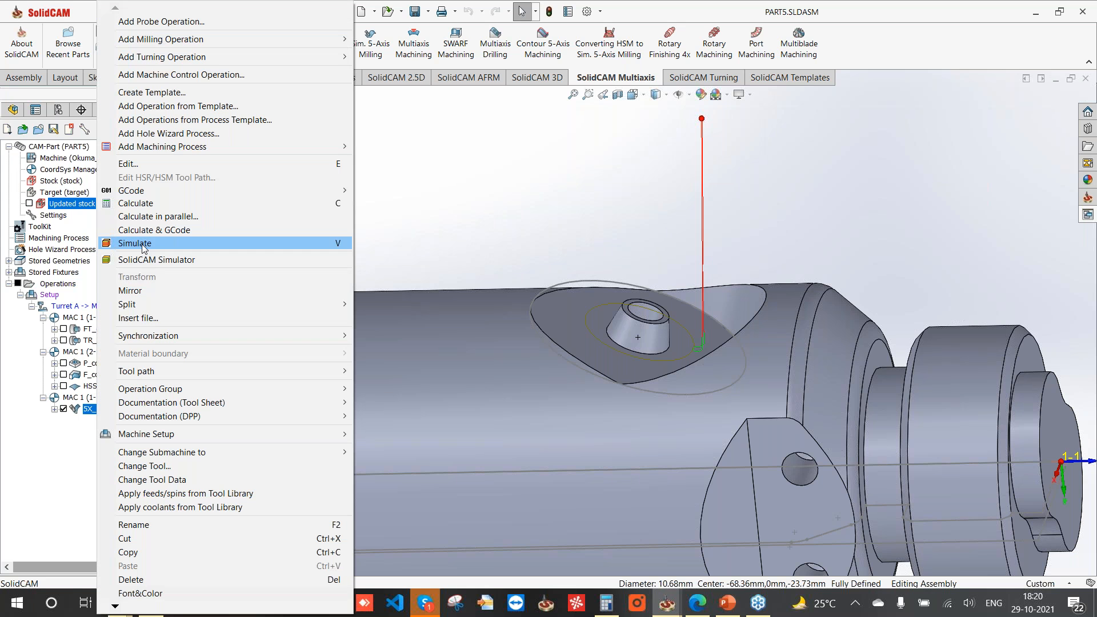
{"action": "left_click", "coordinate": [143, 244]}
{"action": "left_click", "coordinate": [128, 160]}
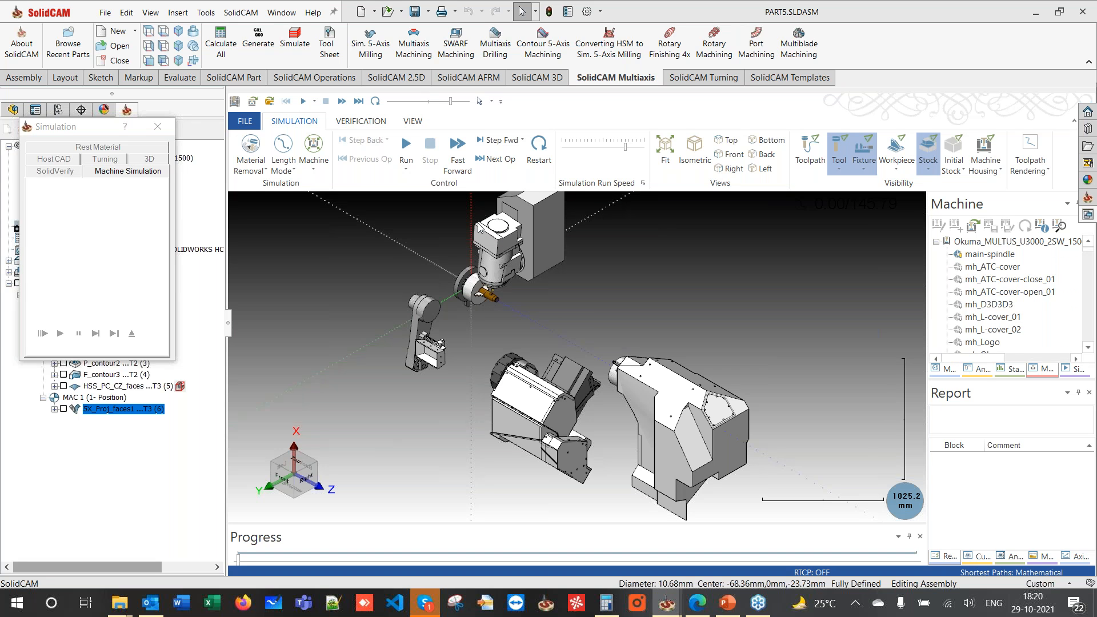
{"action": "left_click", "coordinate": [732, 154]}
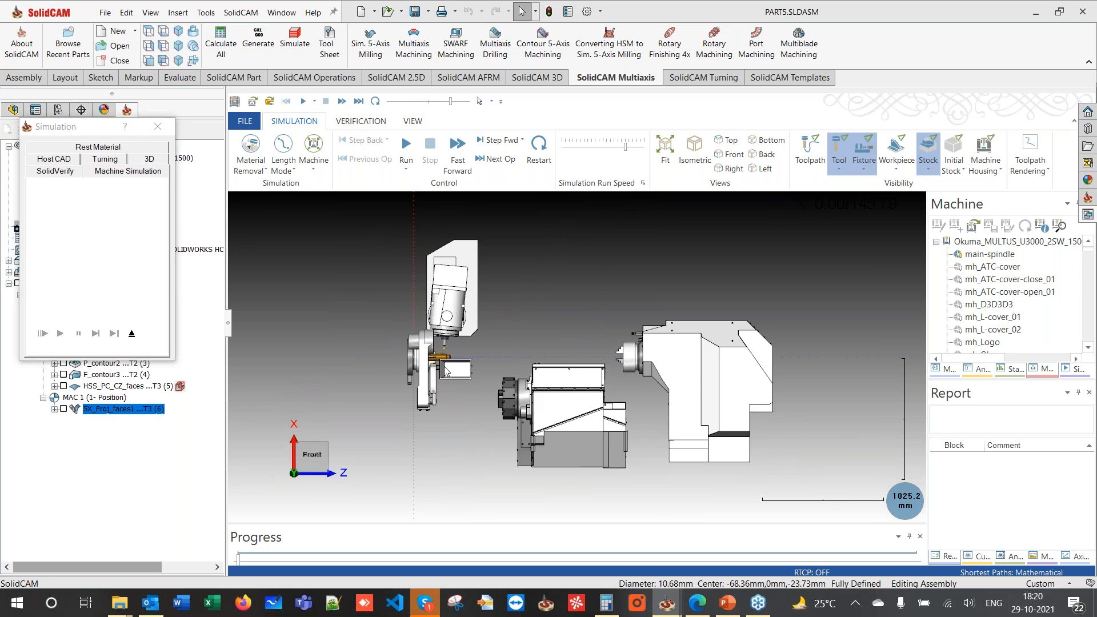
{"action": "middle_click_drag", "start_coordinate": [531, 334], "coordinate": [486, 367]}
{"action": "scroll", "coordinate": [457, 330], "scroll_direction": "up", "scroll_amount": 5}
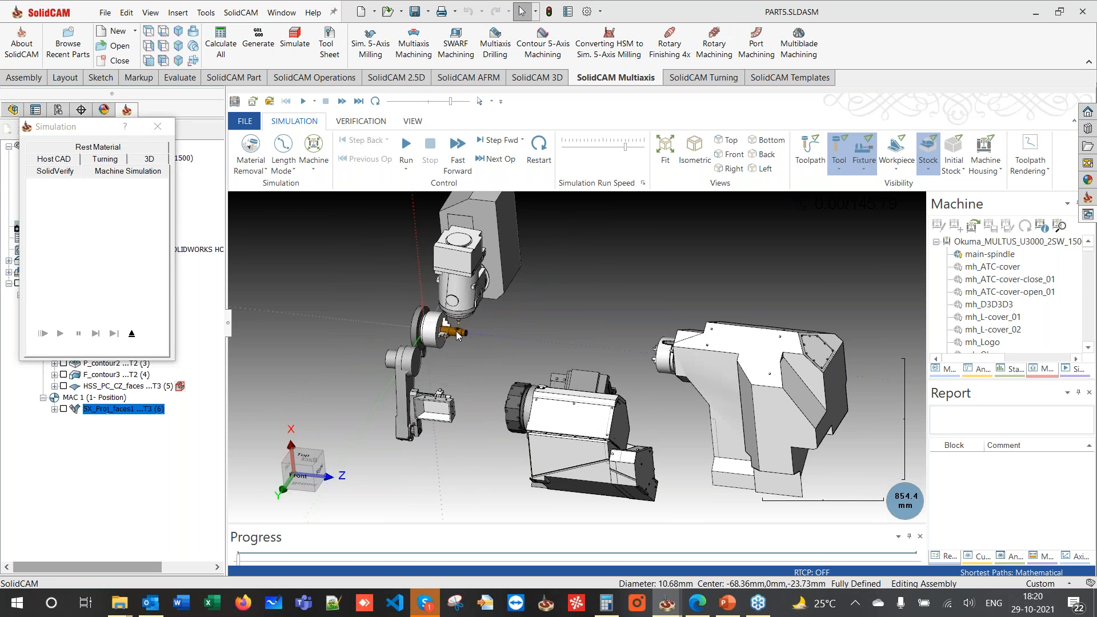
{"action": "scroll", "coordinate": [457, 331], "scroll_direction": "up", "scroll_amount": 7}
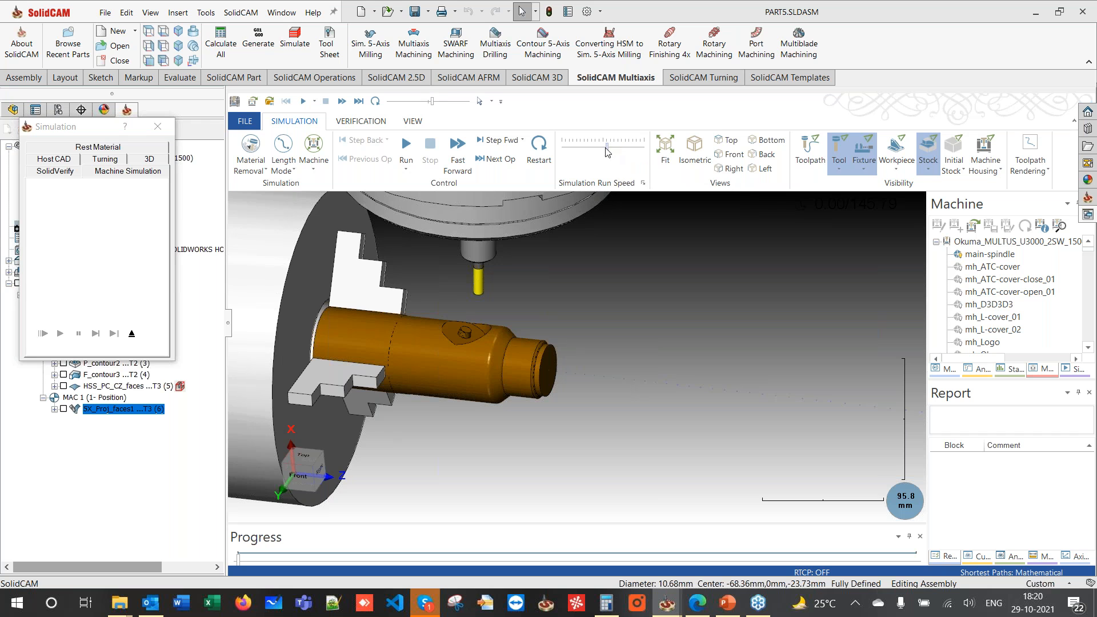
{"action": "left_click", "coordinate": [409, 146]}
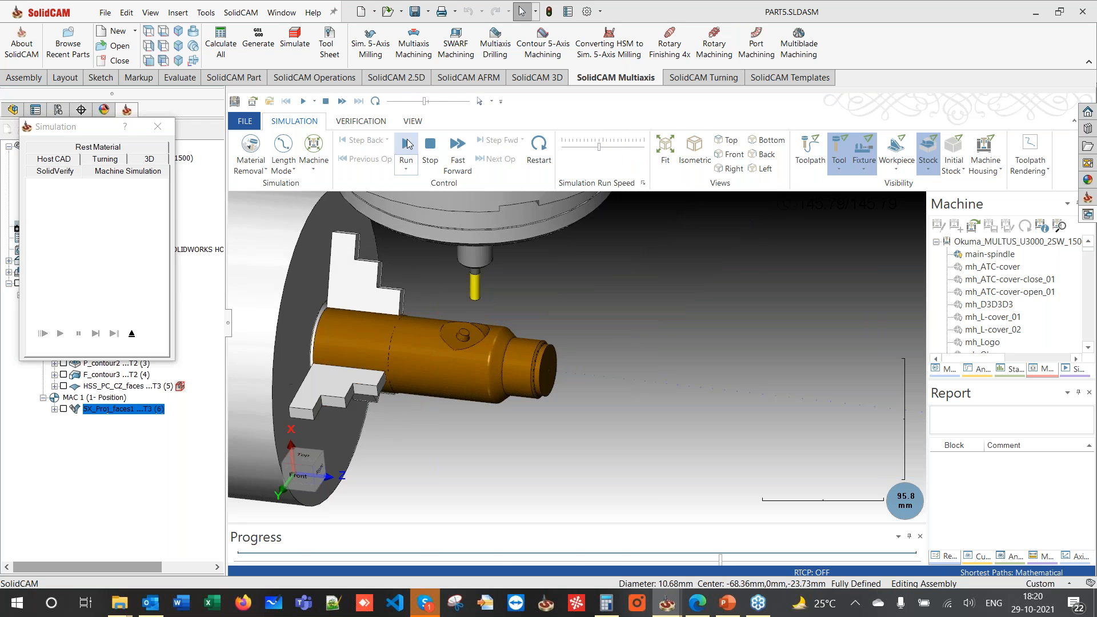
{"action": "scroll", "coordinate": [462, 308], "scroll_direction": "down", "scroll_amount": 4}
{"action": "scroll", "coordinate": [463, 313], "scroll_direction": "down", "scroll_amount": 2}
{"action": "mouse_move", "coordinate": [463, 312]}
{"action": "middle_mouse_down"}
{"action": "mouse_move", "coordinate": [462, 247]}
{"action": "mouse_move", "coordinate": [465, 311]}
{"action": "middle_mouse_up"}
{"action": "scroll", "coordinate": [521, 269], "scroll_direction": "down", "scroll_amount": 4}
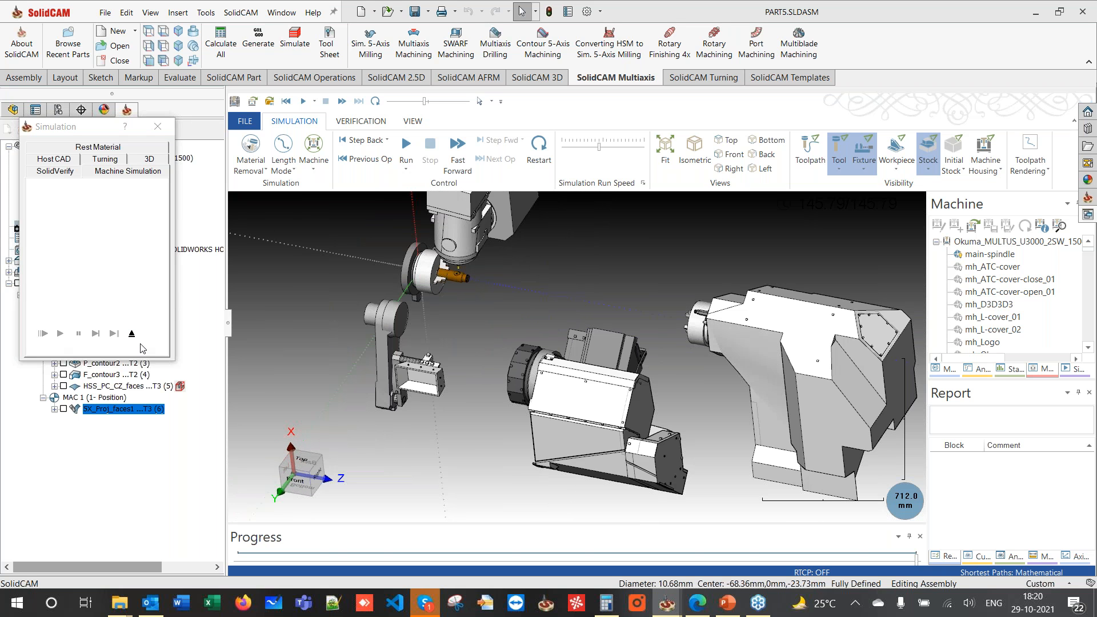
{"action": "left_click", "coordinate": [132, 335]}
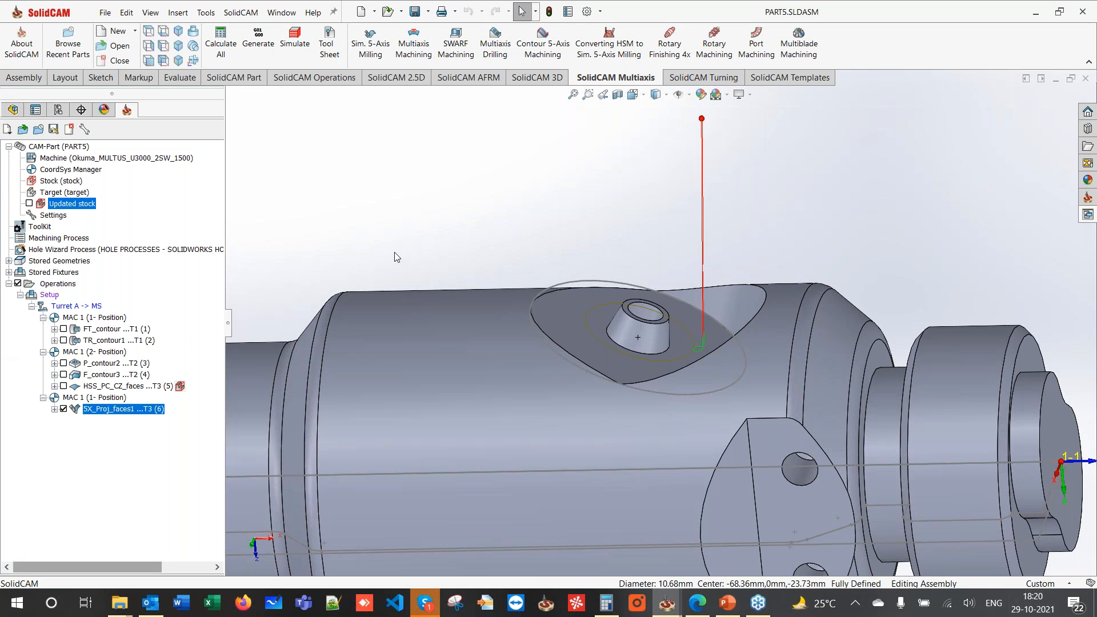
- Hide the 5X_Proj_faces1 toolpath after viewing the whole shaft
{"action": "scroll", "coordinate": [395, 256], "scroll_direction": "up", "scroll_amount": 4}
{"action": "middle_click_drag", "start_coordinate": [400, 255], "coordinate": [478, 143]}
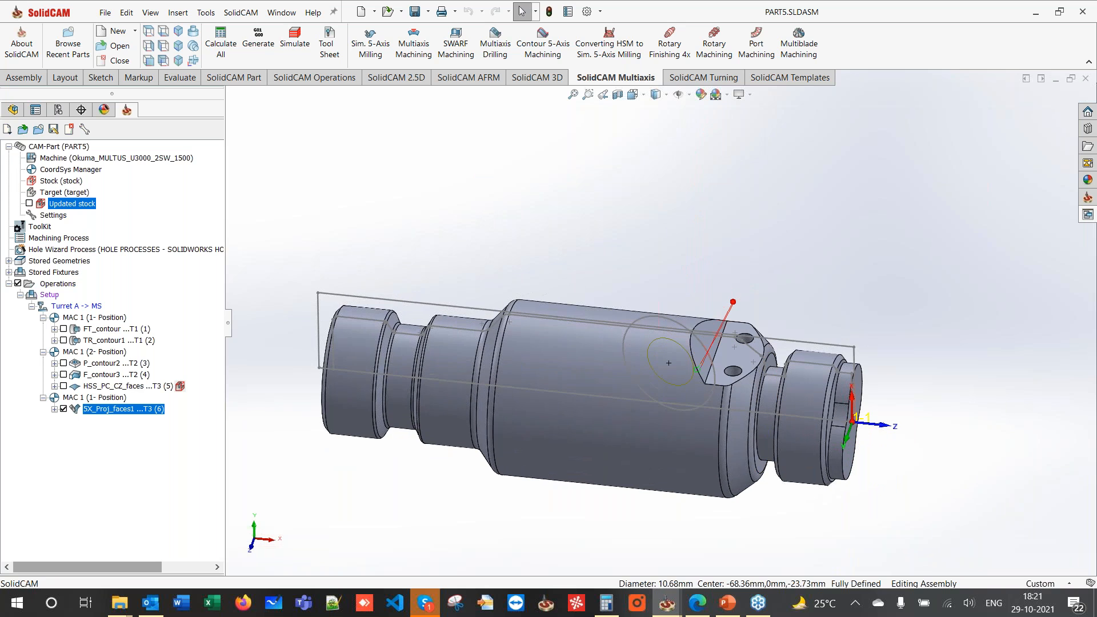
{"action": "left_click", "coordinate": [63, 409]}
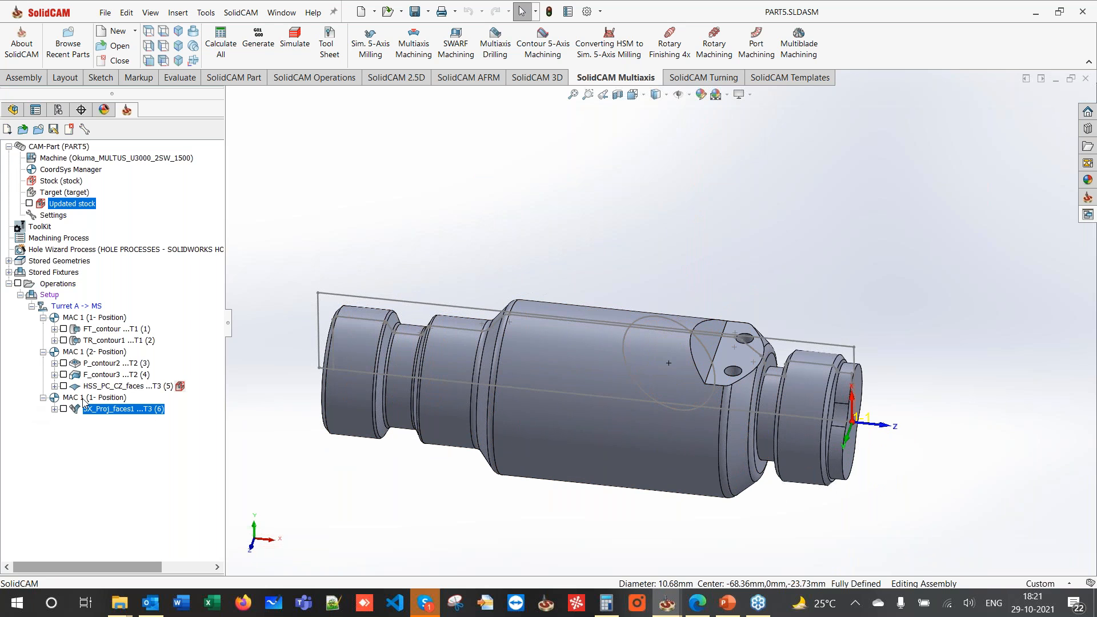
- Create a Profile operation with contour7 geometry chained along the two-hole flat's edge, Constant Z off
{"action": "left_click", "coordinate": [413, 77]}
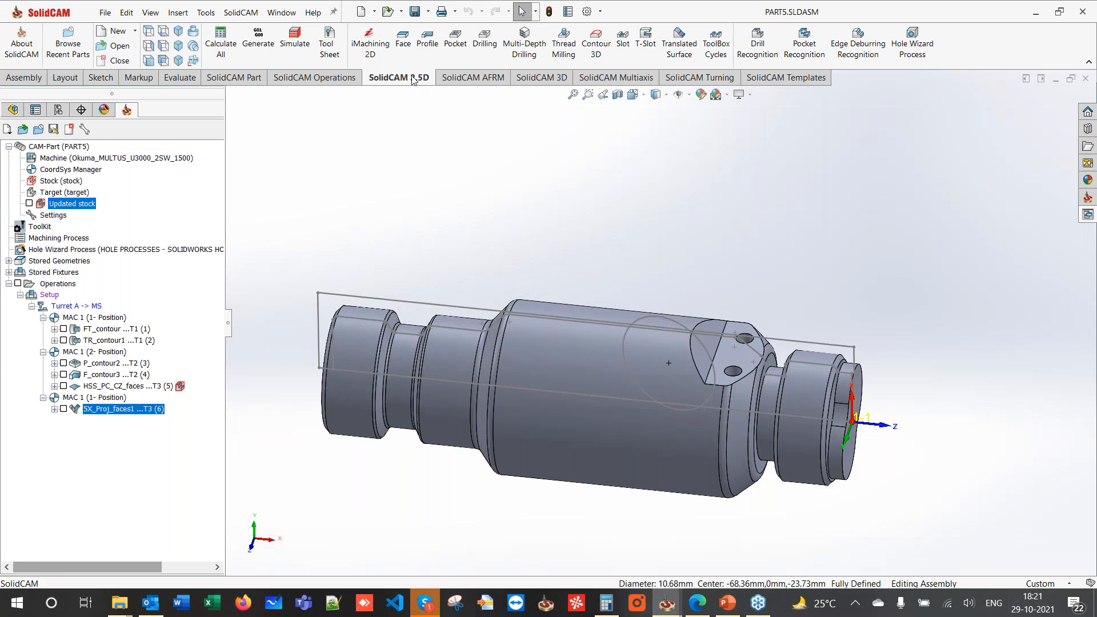
{"action": "left_click", "coordinate": [430, 52]}
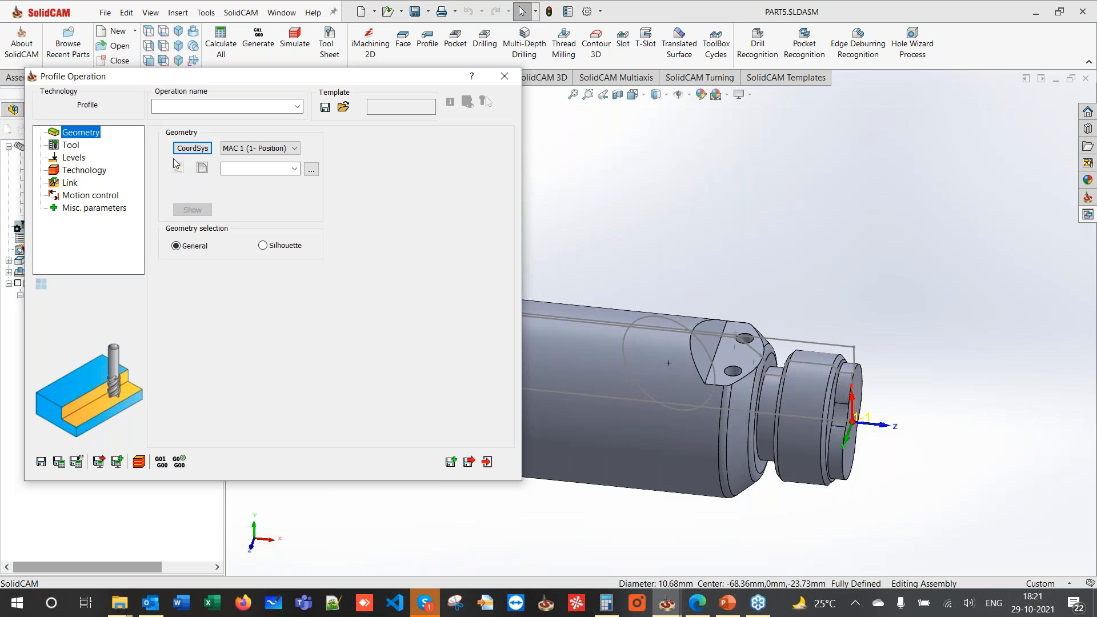
{"action": "left_click", "coordinate": [203, 168]}
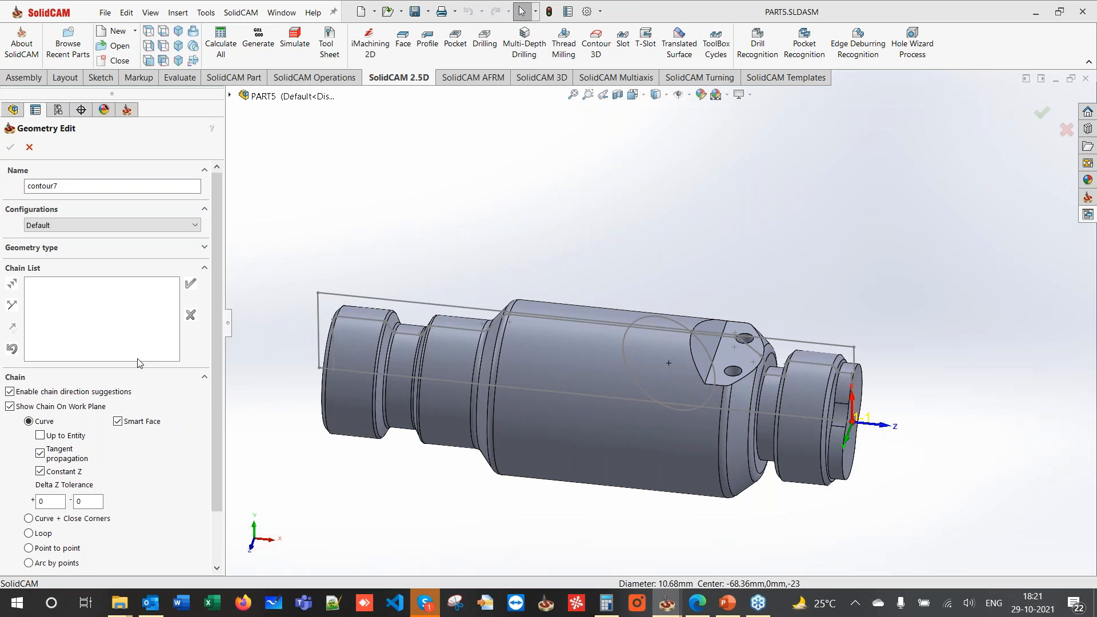
{"action": "left_click", "coordinate": [67, 477]}
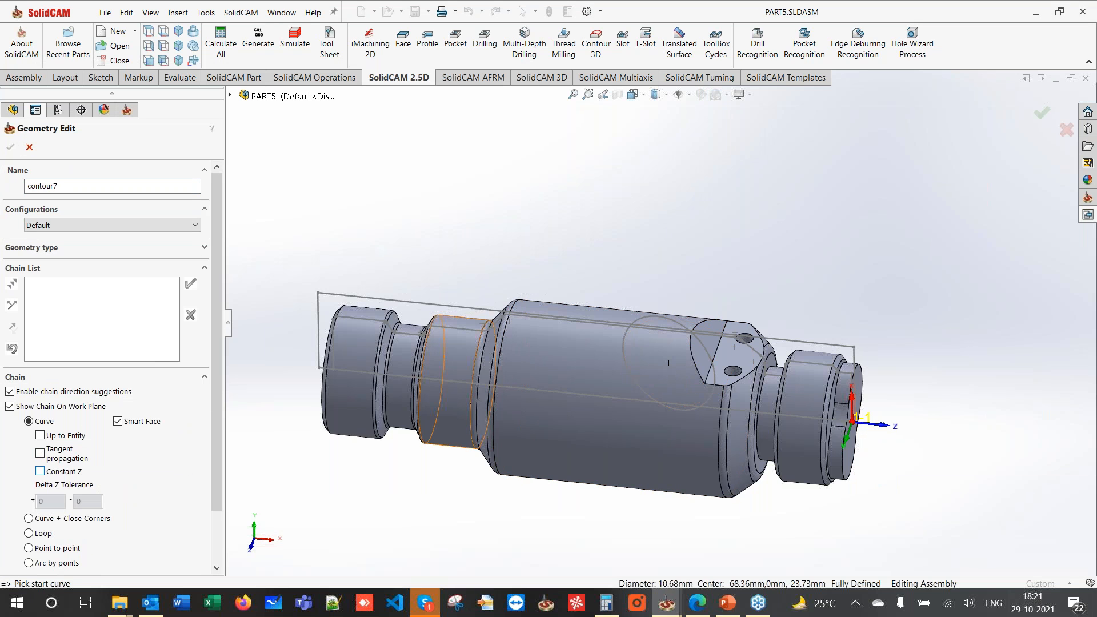
{"action": "left_click", "coordinate": [707, 377]}
{"action": "left_click", "coordinate": [190, 284]}
{"action": "left_click", "coordinate": [8, 149]}
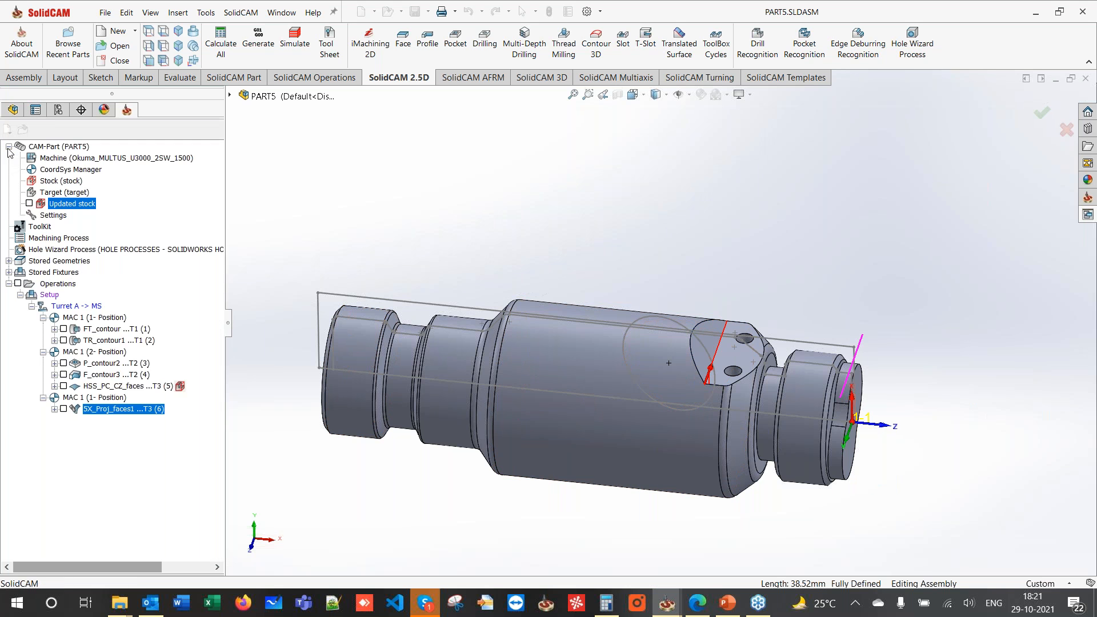
- Check the tool library, then choose the MAC 1 2-Position coordinate system
{"action": "left_click", "coordinate": [74, 149]}
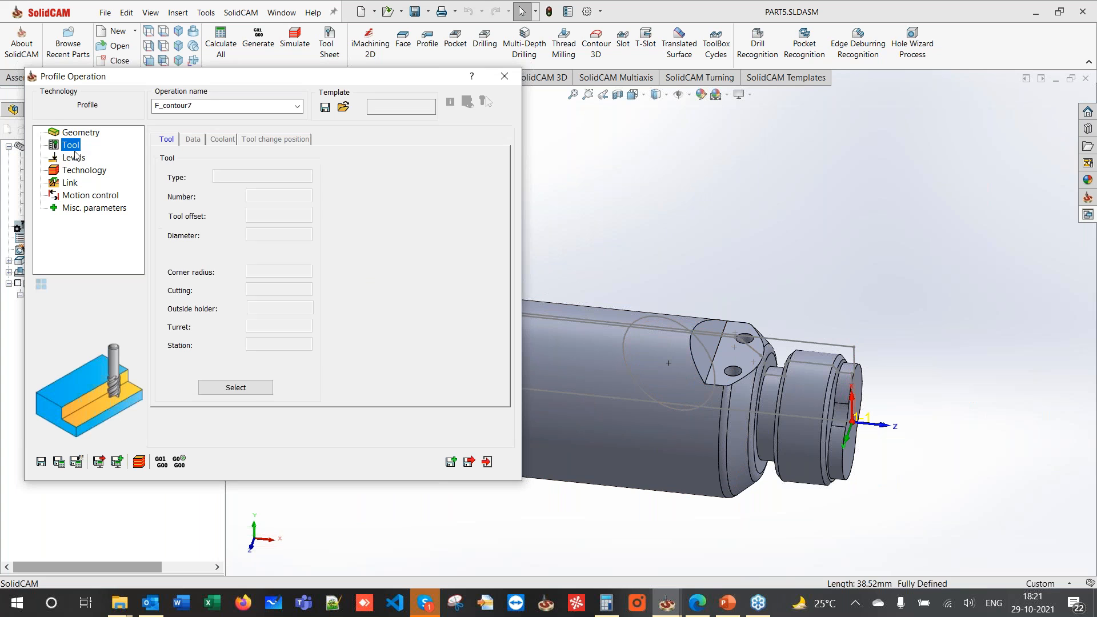
{"action": "left_click", "coordinate": [252, 387]}
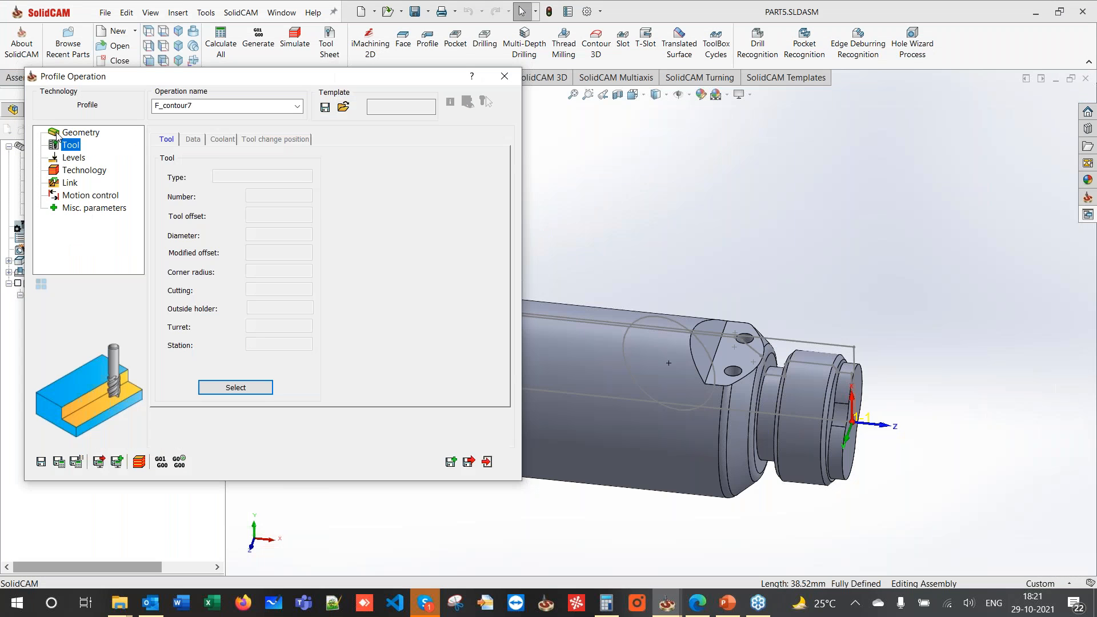
{"action": "left_click", "coordinate": [82, 132]}
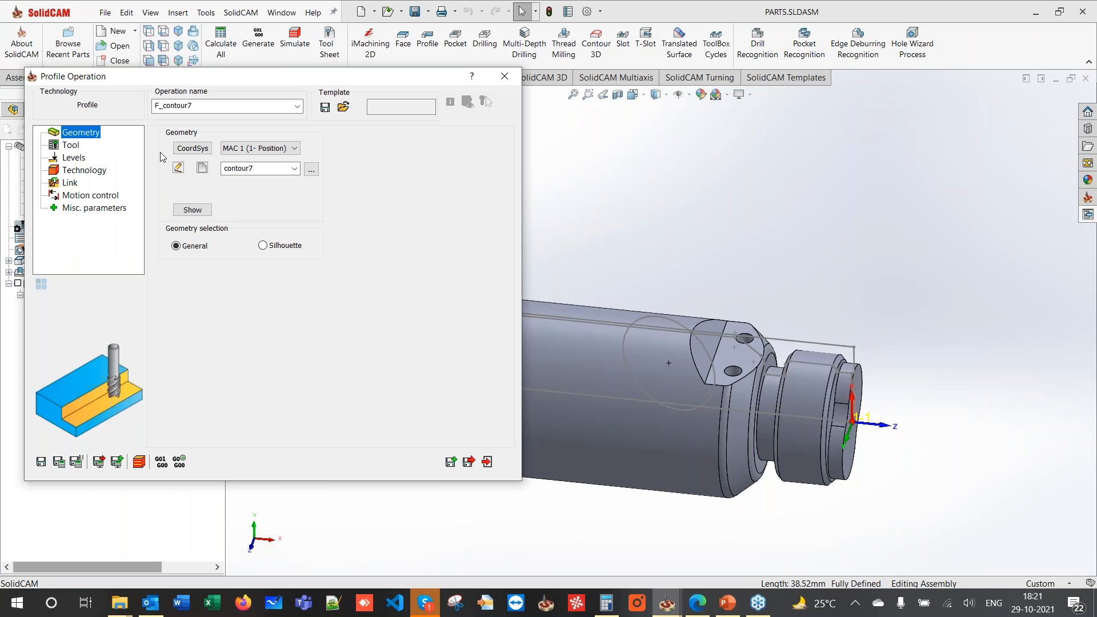
{"action": "left_click", "coordinate": [193, 148]}
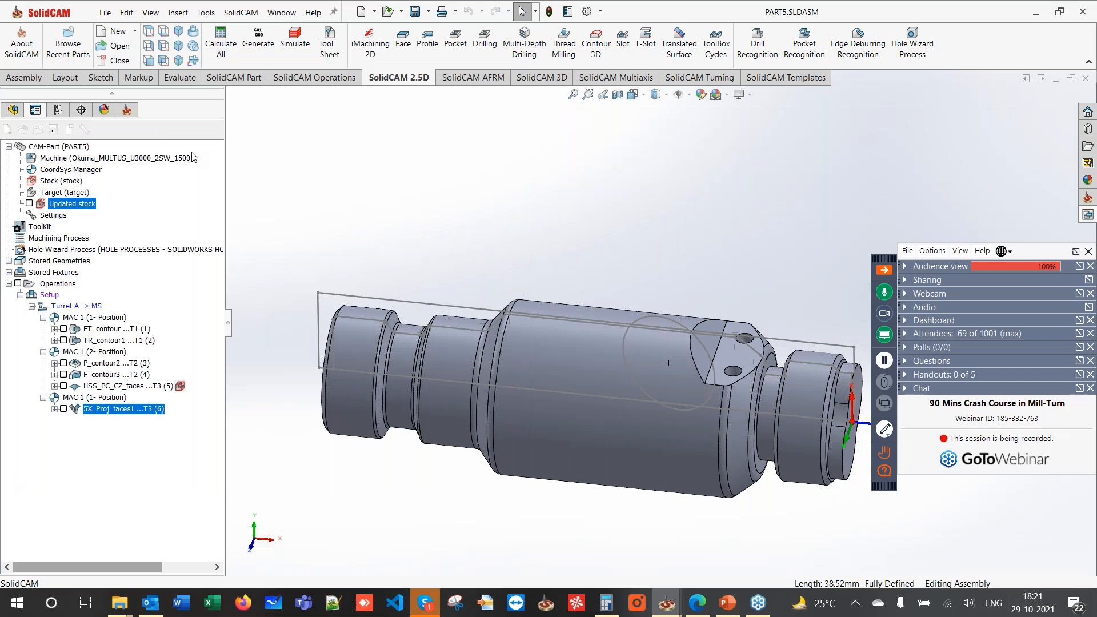
{"action": "left_click", "coordinate": [74, 206]}
- Add coordinate system MAC 1 (3-Position) on the slanted two-hole flat face and accept it
{"action": "left_click", "coordinate": [112, 386]}
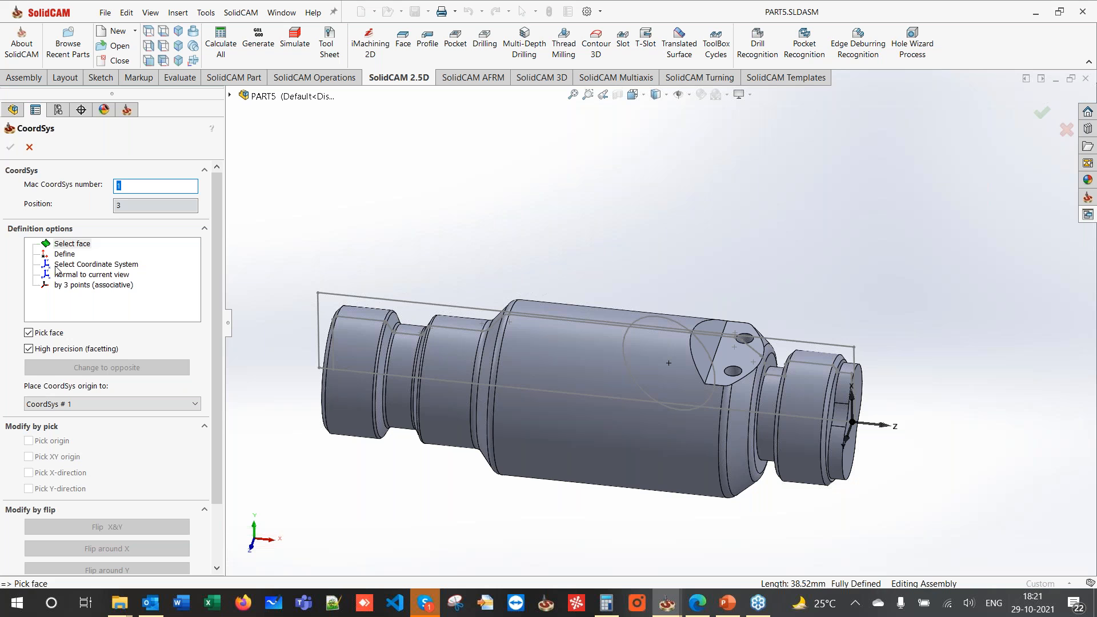
{"action": "left_click", "coordinate": [742, 355]}
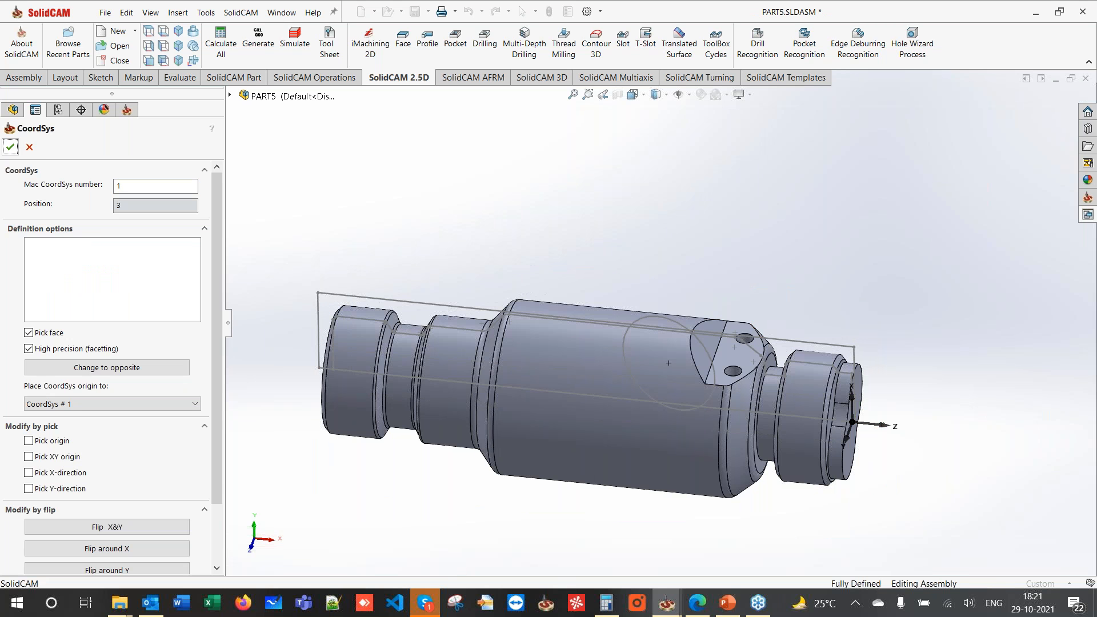
{"action": "left_click", "coordinate": [10, 147]}
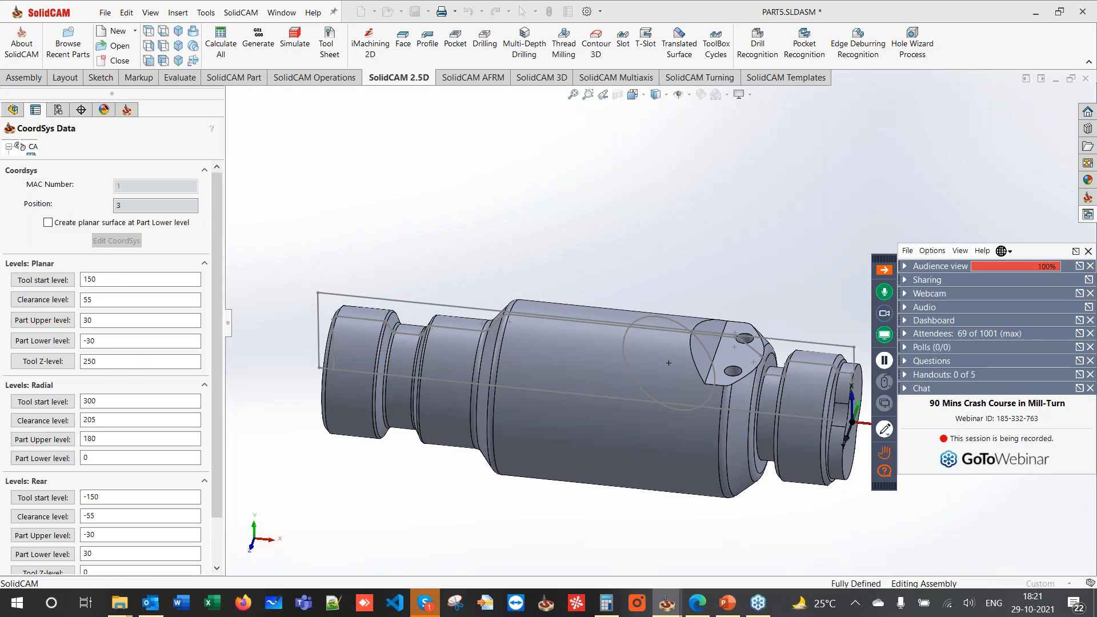
{"action": "left_click", "coordinate": [11, 147]}
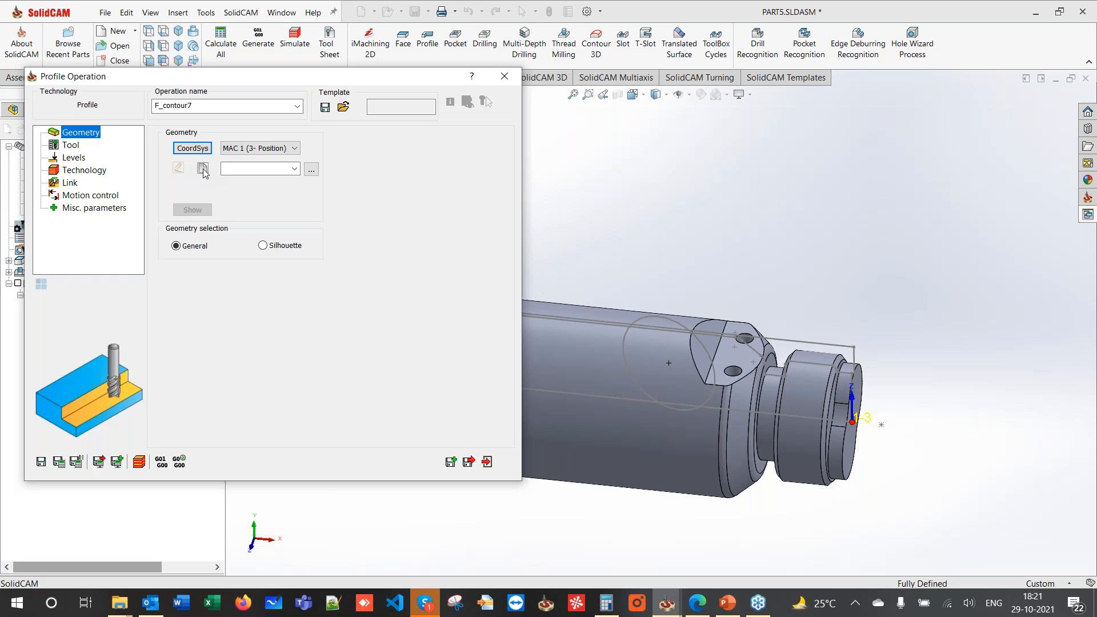
- Define contour8 geometry by chaining the flat face's edge
{"action": "left_click", "coordinate": [204, 169]}
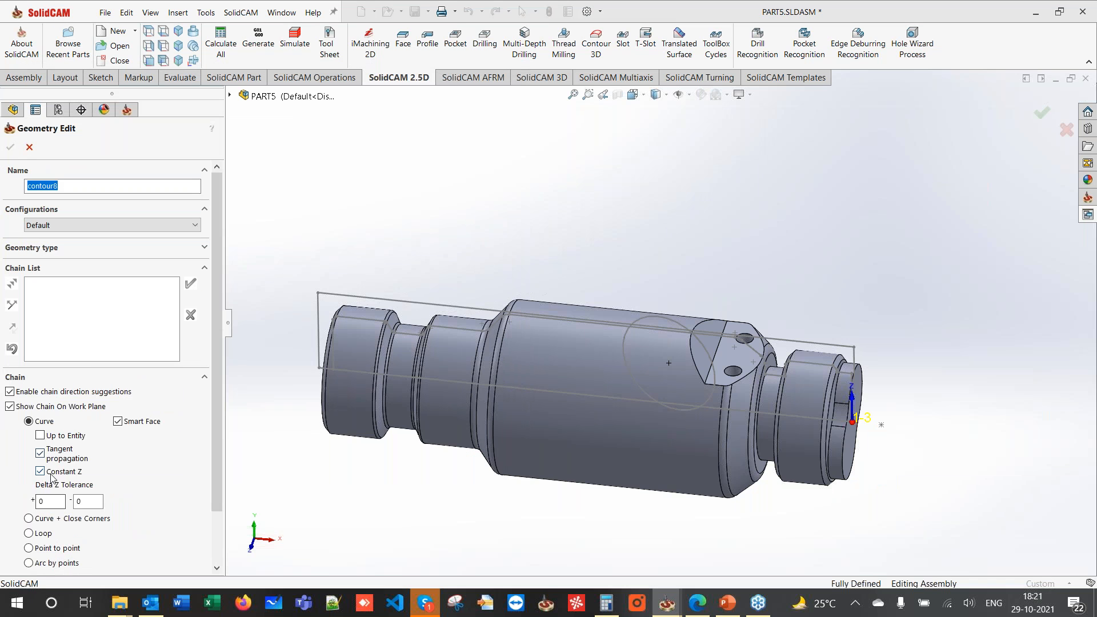
{"action": "left_click", "coordinate": [708, 382]}
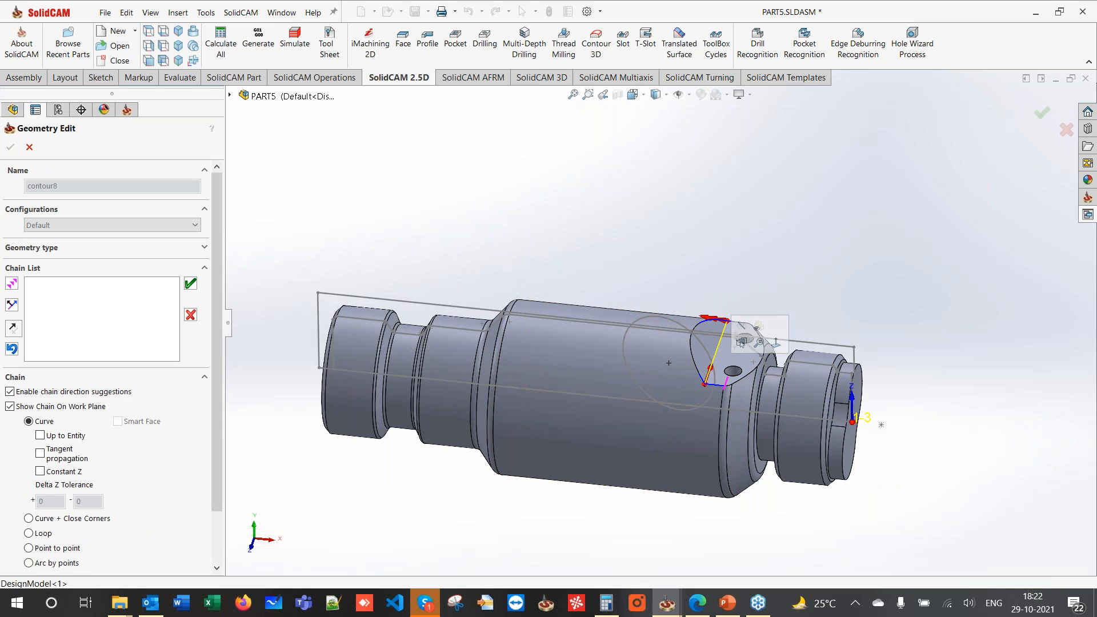
{"action": "left_click", "coordinate": [191, 284]}
{"action": "left_click", "coordinate": [11, 147]}
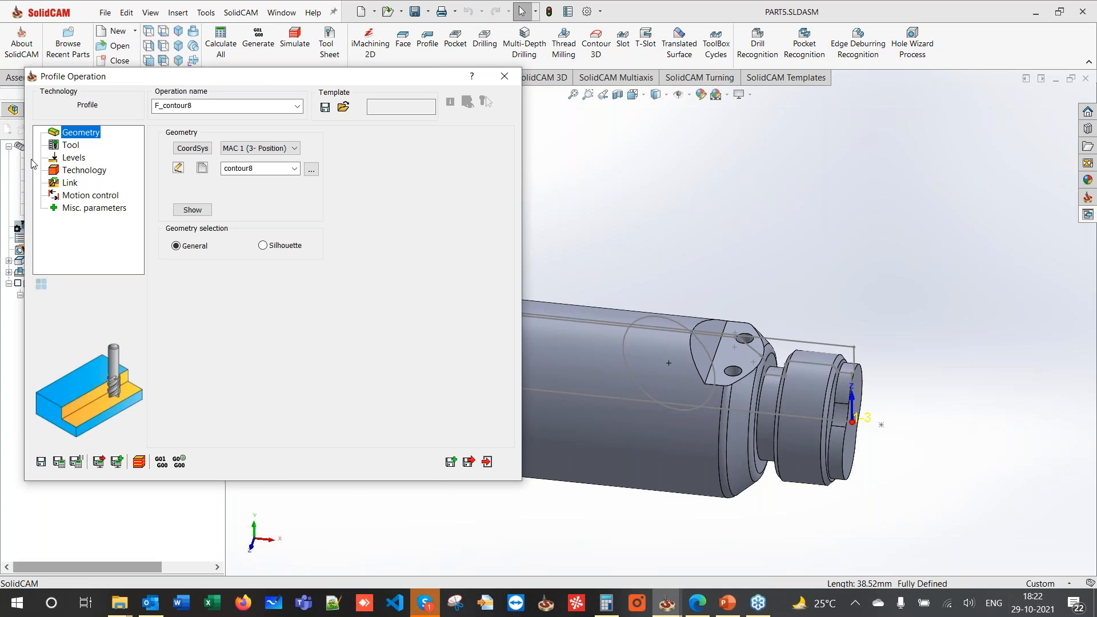
- Assign tool 2, the END MILL D13, to the operation
{"action": "left_click", "coordinate": [70, 145]}
{"action": "left_click", "coordinate": [214, 395]}
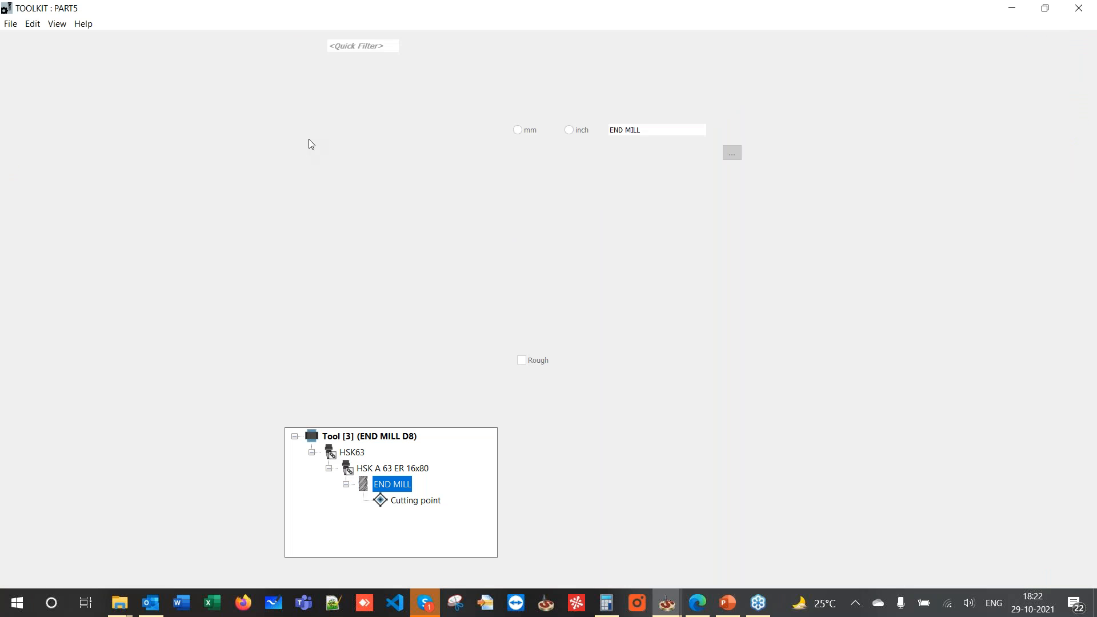
{"action": "left_click", "coordinate": [314, 122]}
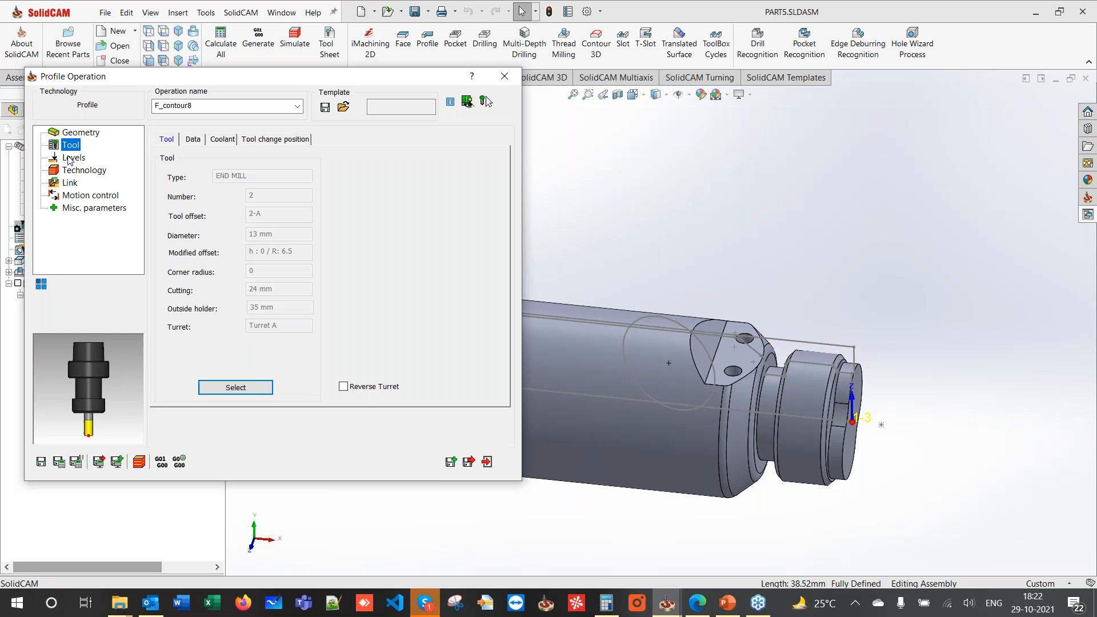
{"action": "left_click", "coordinate": [71, 157]}
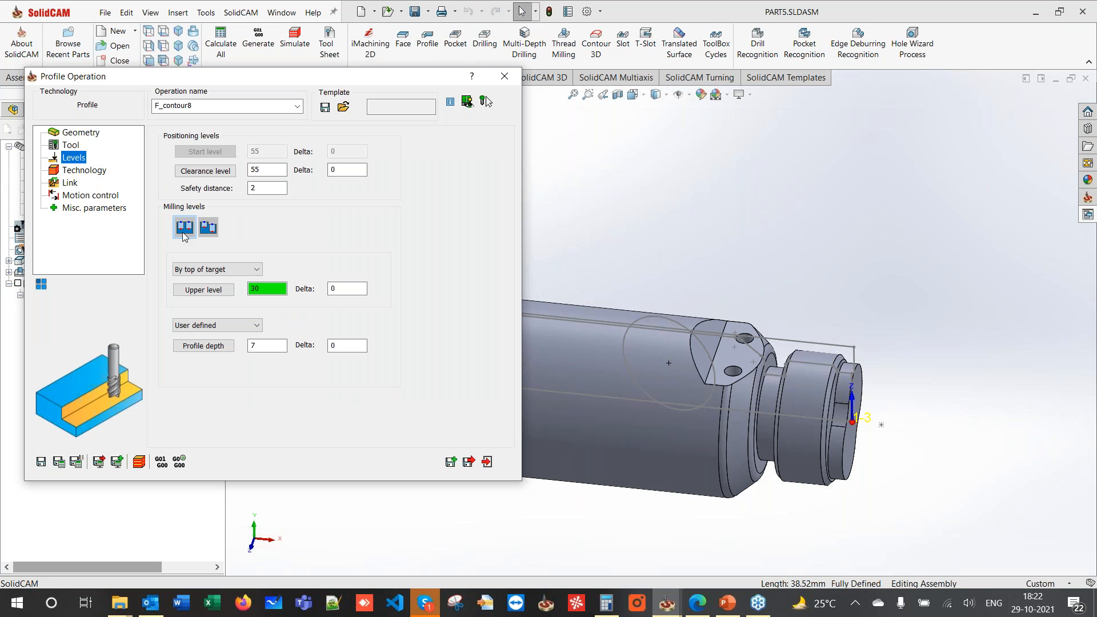
- Take the profile depth from the flat face and reverse the chain direction
{"action": "left_click", "coordinate": [273, 344]}
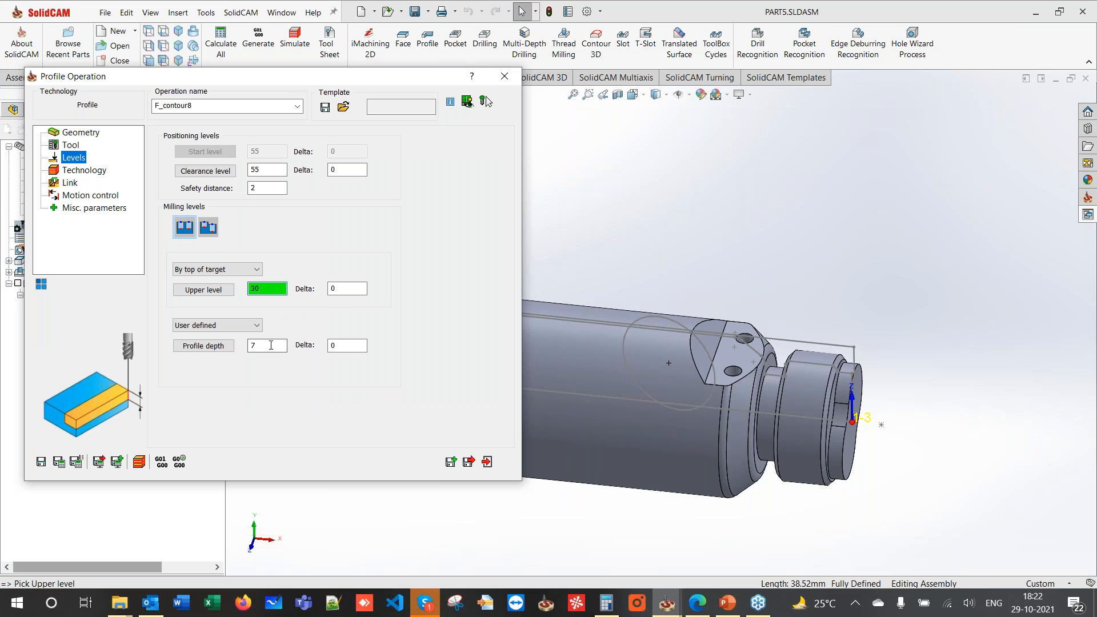
{"action": "left_click", "coordinate": [731, 356]}
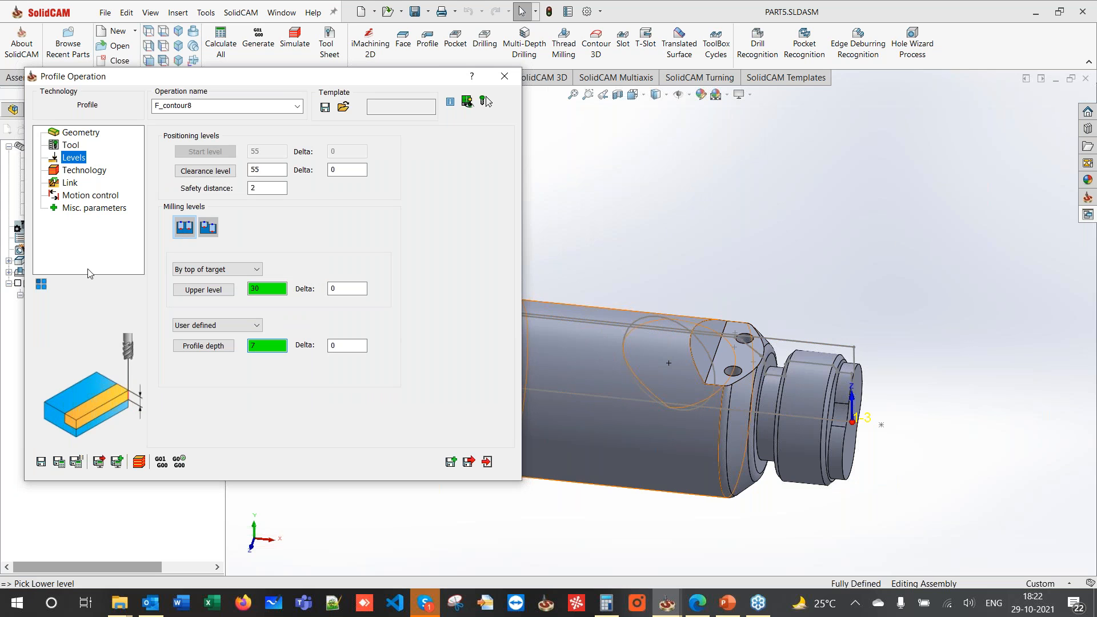
{"action": "left_click", "coordinate": [64, 170]}
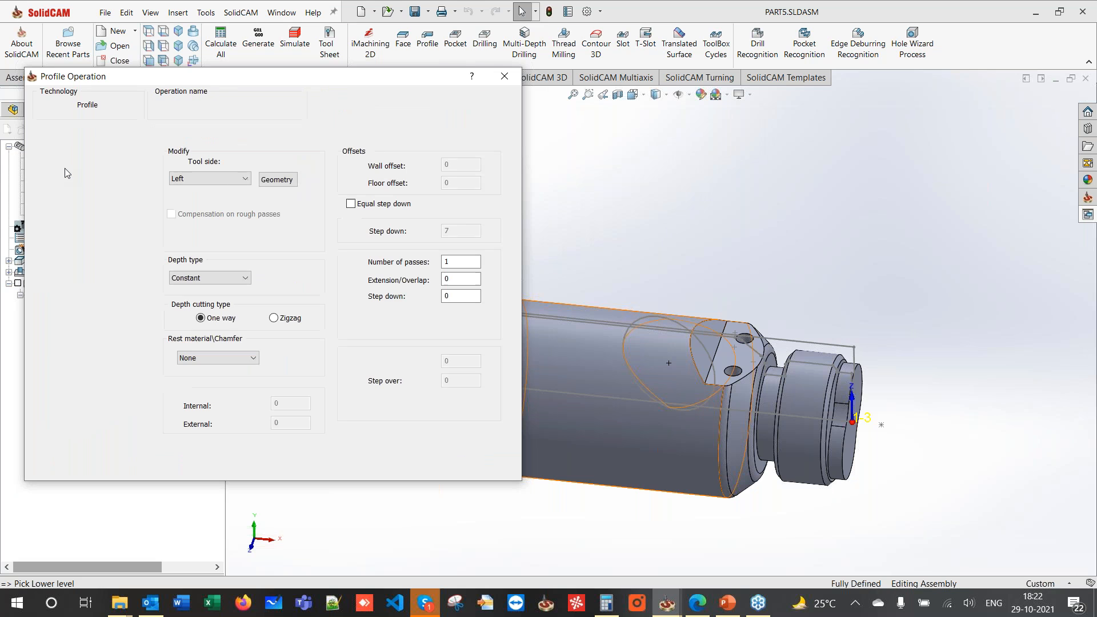
{"action": "left_click", "coordinate": [277, 180]}
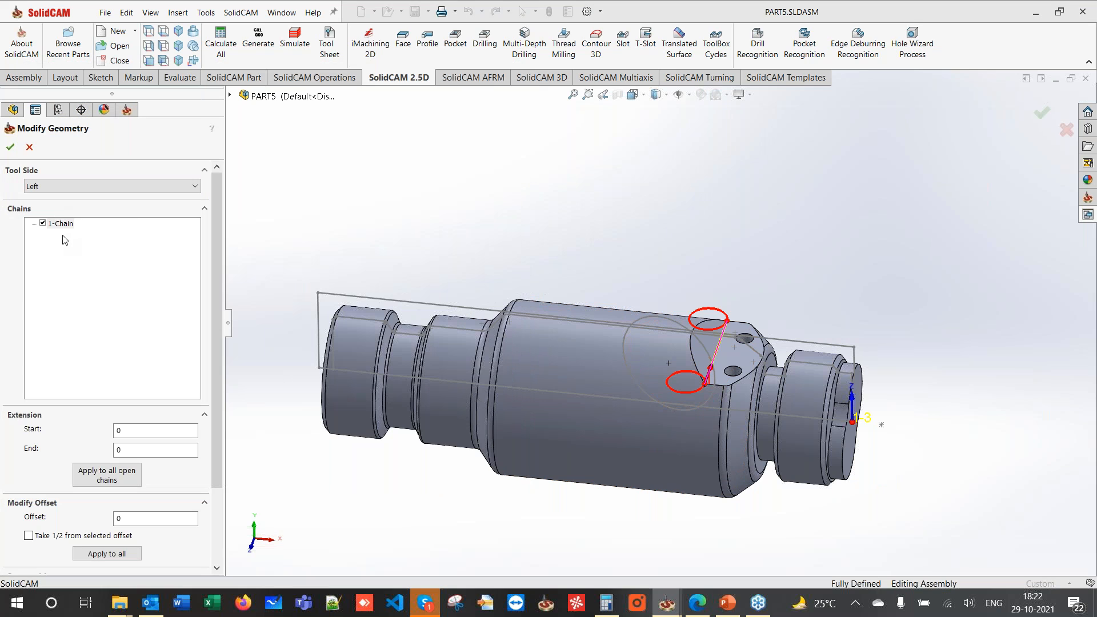
{"action": "right_click", "coordinate": [61, 224]}
{"action": "left_click", "coordinate": [86, 278]}
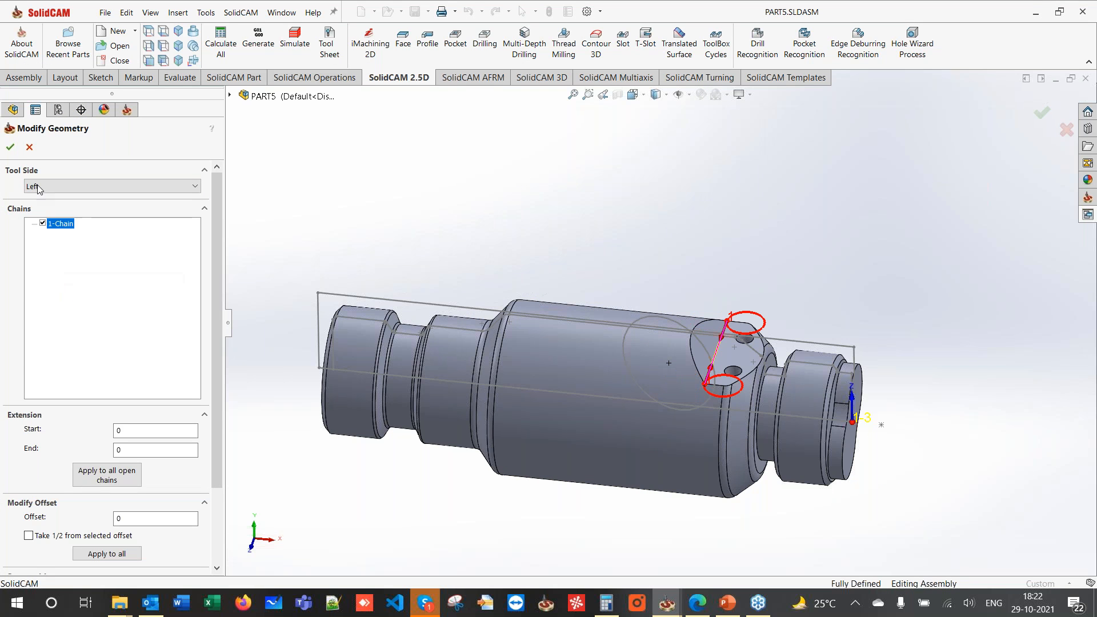
{"action": "left_click", "coordinate": [10, 147]}
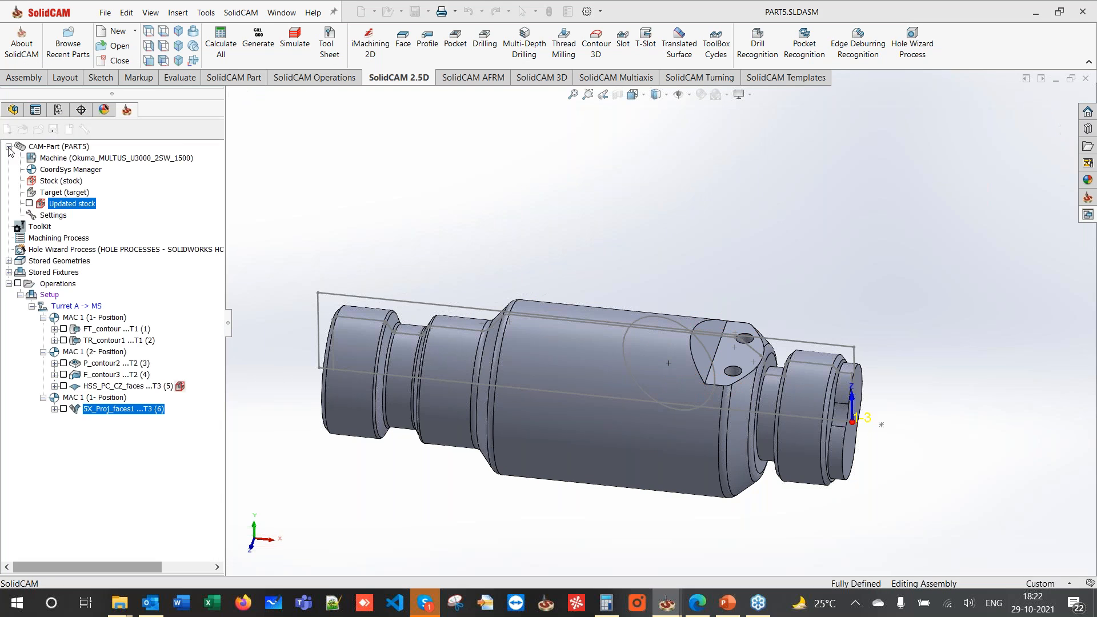
- Switch from finish to rough passes with step down 1, wall offset 0, and clear offset 6
{"action": "left_click", "coordinate": [351, 250]}
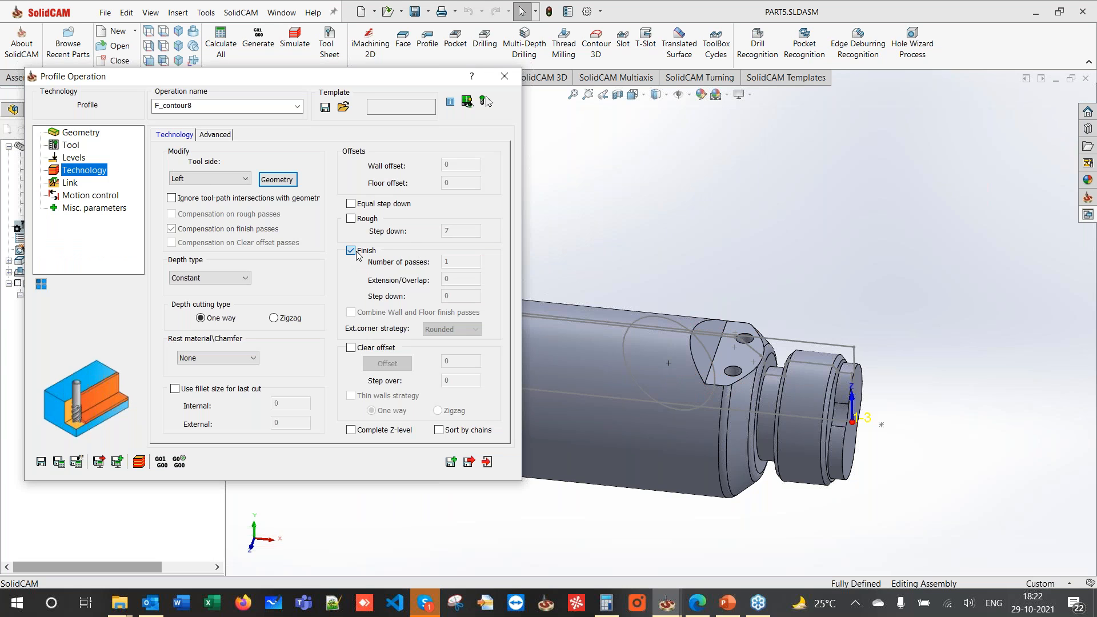
{"action": "left_click", "coordinate": [351, 218]}
{"action": "double_click", "coordinate": [465, 230]}
{"action": "left_click", "coordinate": [463, 164]}
{"action": "double_click", "coordinate": [463, 163]}
{"action": "type", "text": "0"}
{"action": "double_click", "coordinate": [451, 231]}
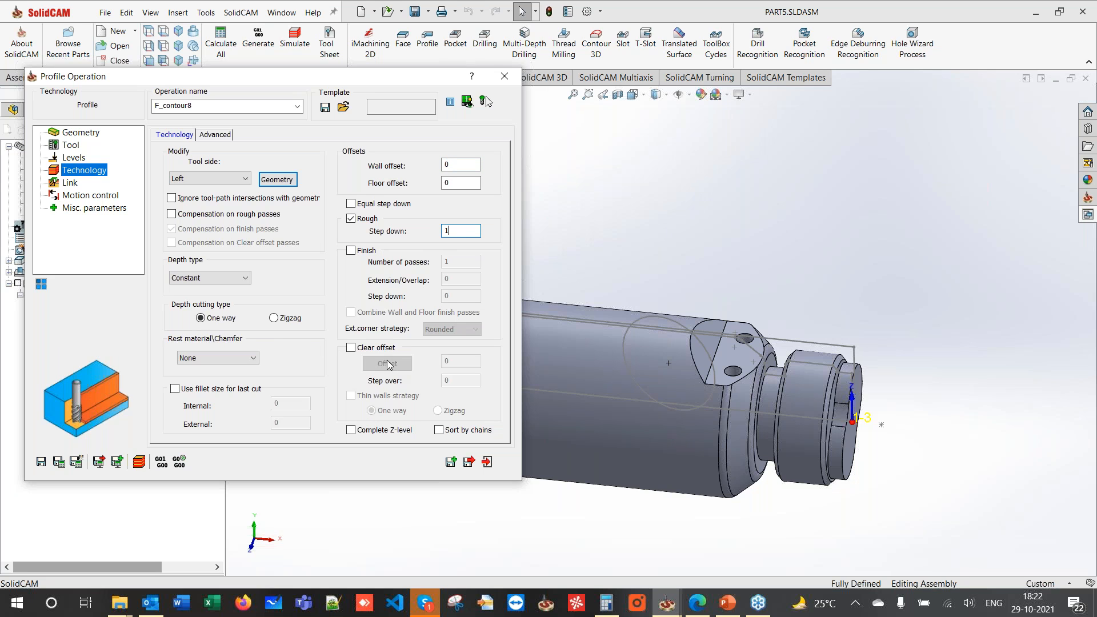
{"action": "left_click", "coordinate": [351, 347]}
{"action": "double_click", "coordinate": [461, 360]}
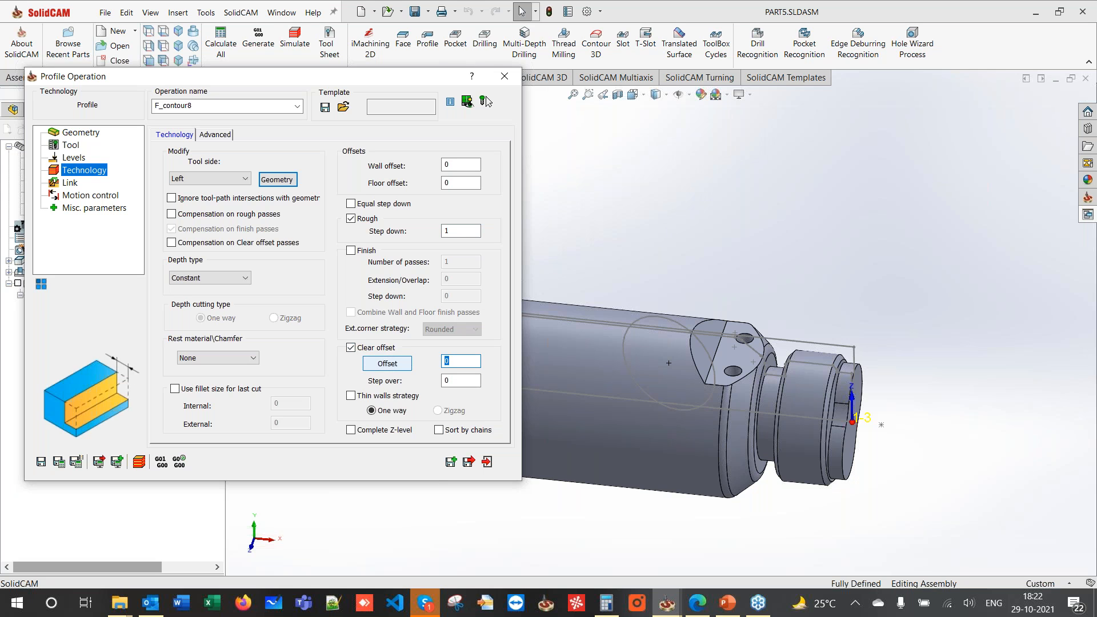
{"action": "type", "text": "6"}
{"action": "double_click", "coordinate": [460, 380]}
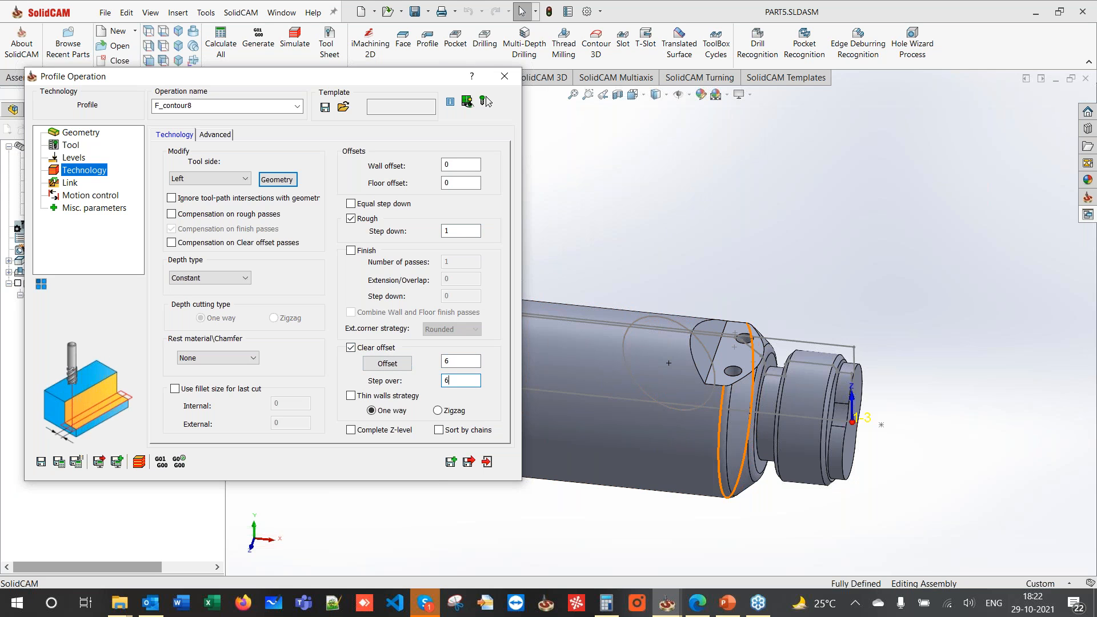
- Set Lead in to None and make the lead out Same as Lead in
{"action": "left_click", "coordinate": [61, 184]}
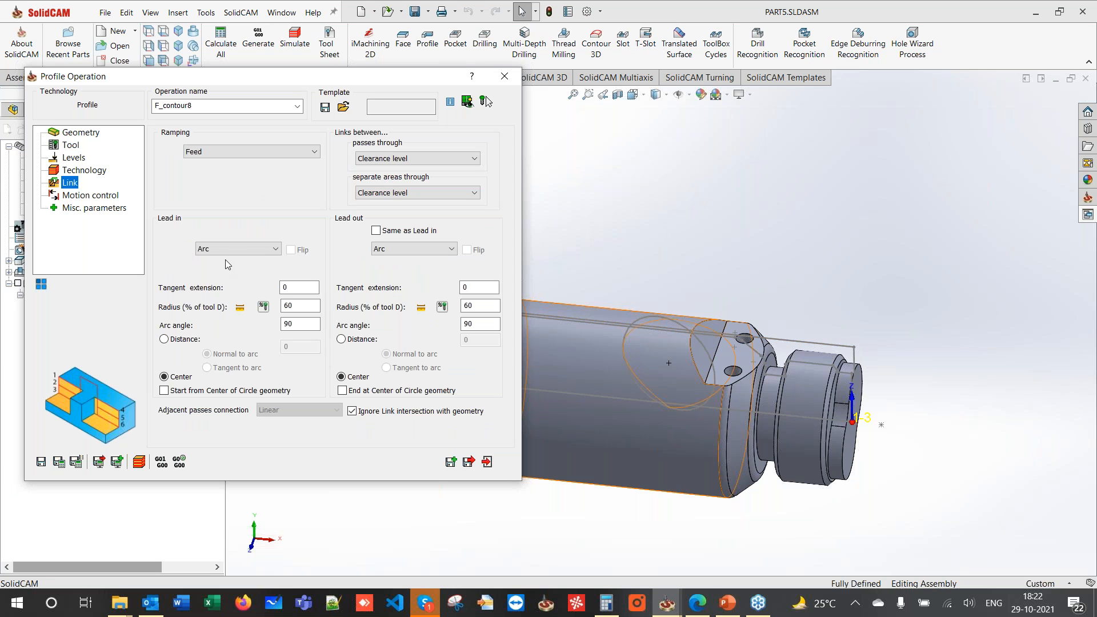
{"action": "left_click", "coordinate": [229, 249]}
{"action": "left_click", "coordinate": [229, 261]}
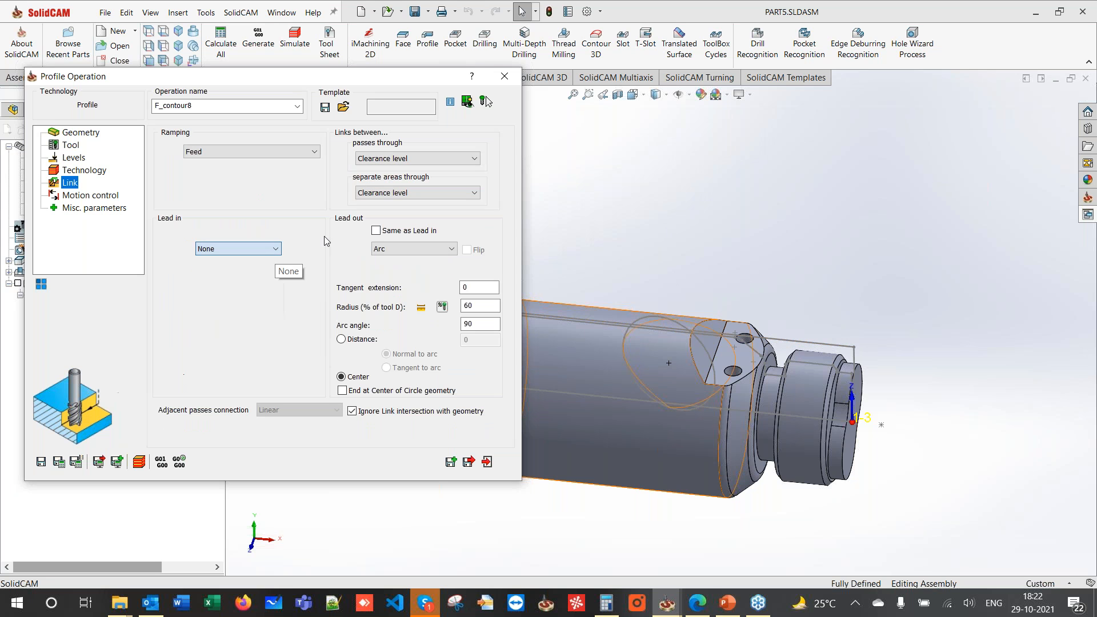
{"action": "left_click", "coordinate": [389, 231]}
- Extend the chain by 7 at both start and end
{"action": "left_click", "coordinate": [62, 172]}
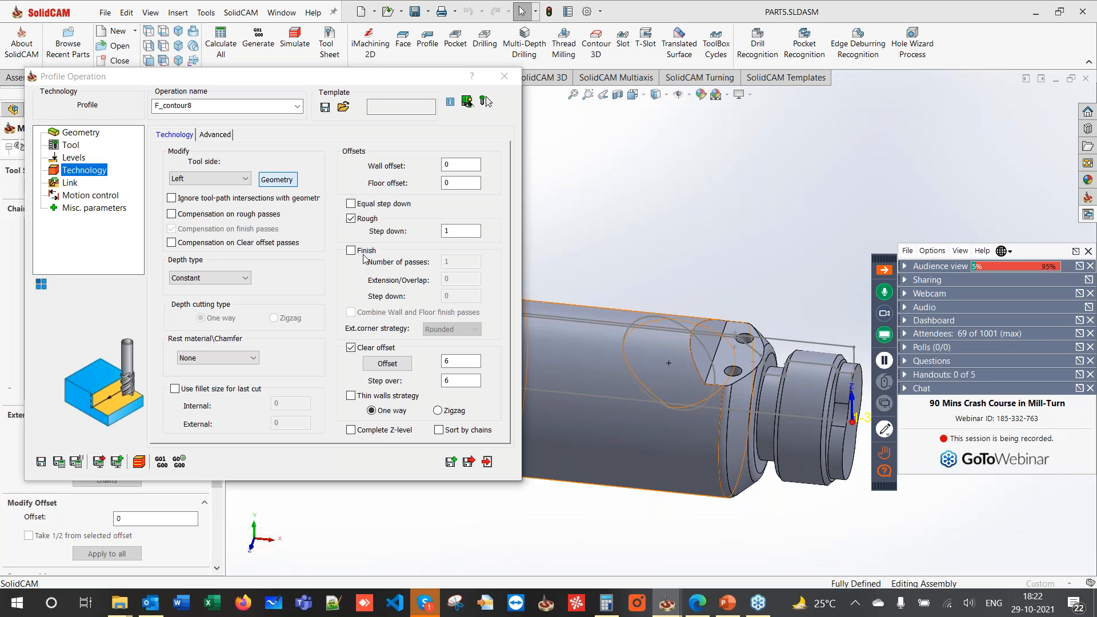
{"action": "left_click", "coordinate": [277, 180]}
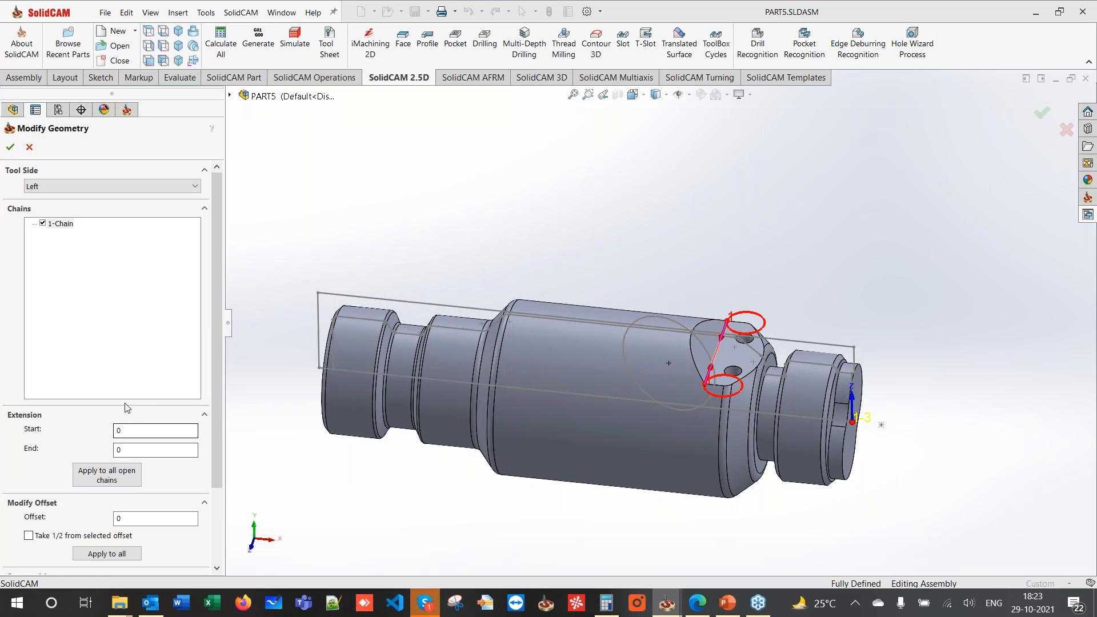
{"action": "double_click", "coordinate": [143, 430]}
{"action": "type", "text": "7"}
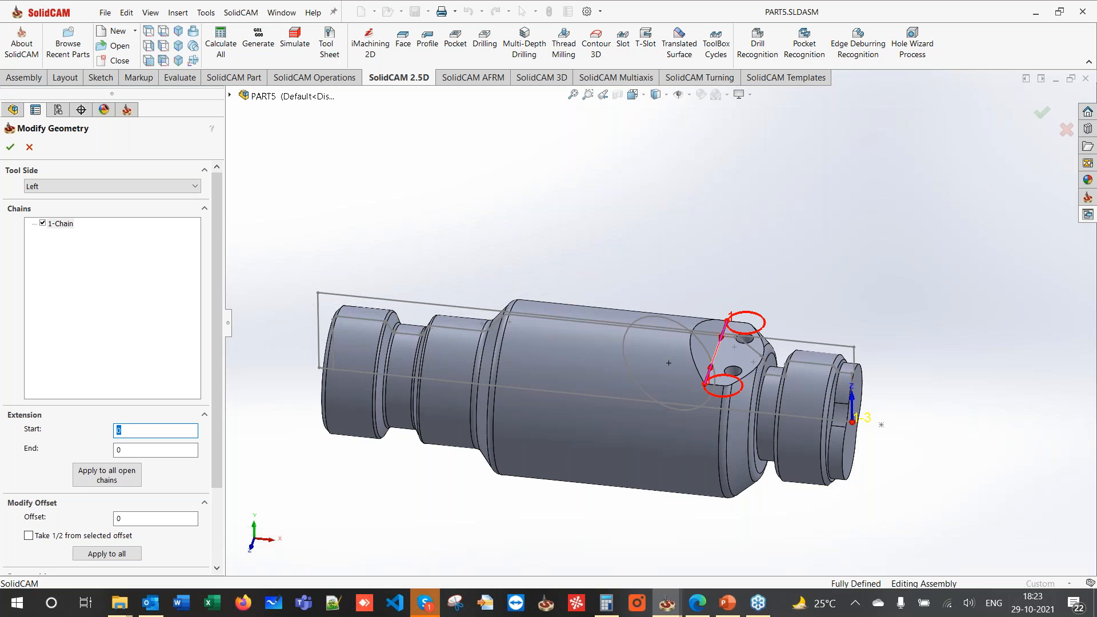
{"action": "double_click", "coordinate": [143, 450]}
{"action": "type", "text": "7"}
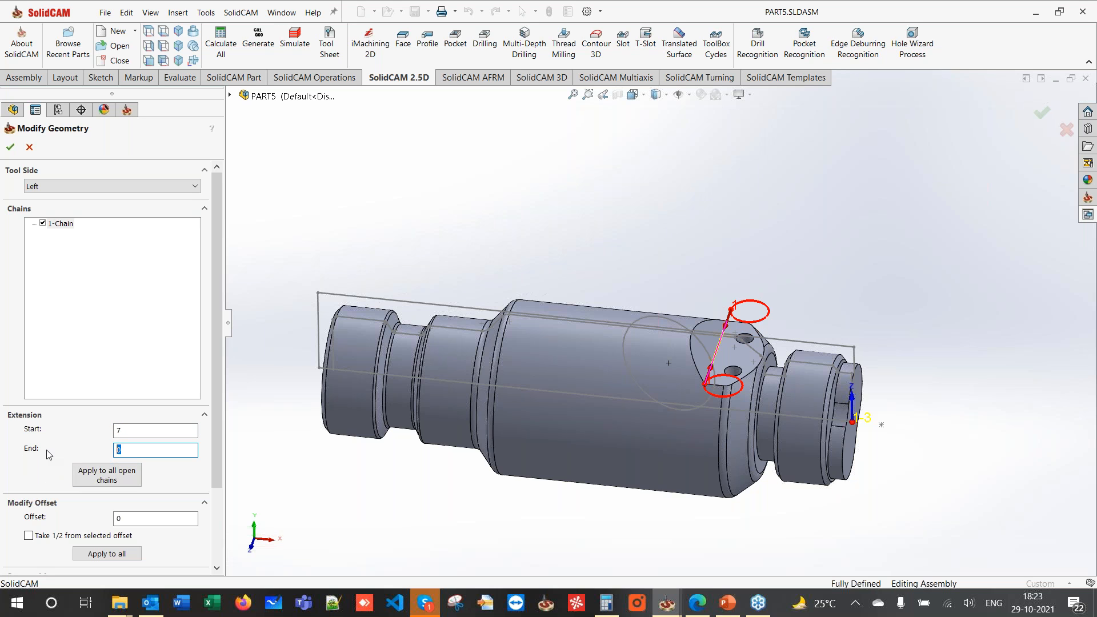
{"action": "left_click", "coordinate": [12, 147]}
- Calculate the toolpath, switch clear offset passes to zigzag, and recalculate
{"action": "left_click", "coordinate": [59, 462]}
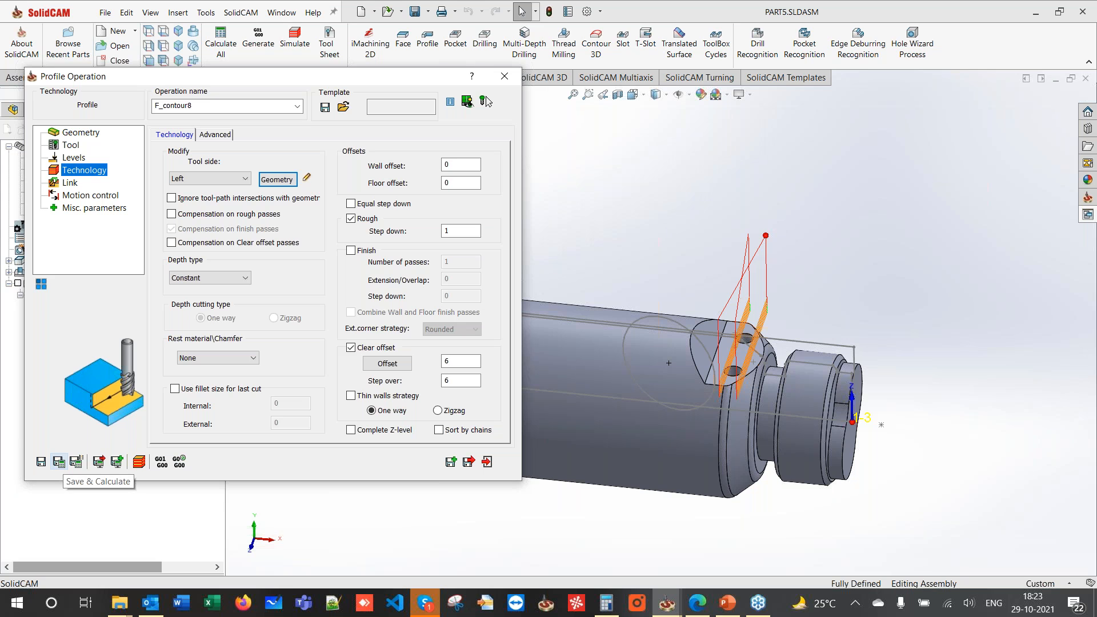
{"action": "left_click", "coordinate": [437, 411]}
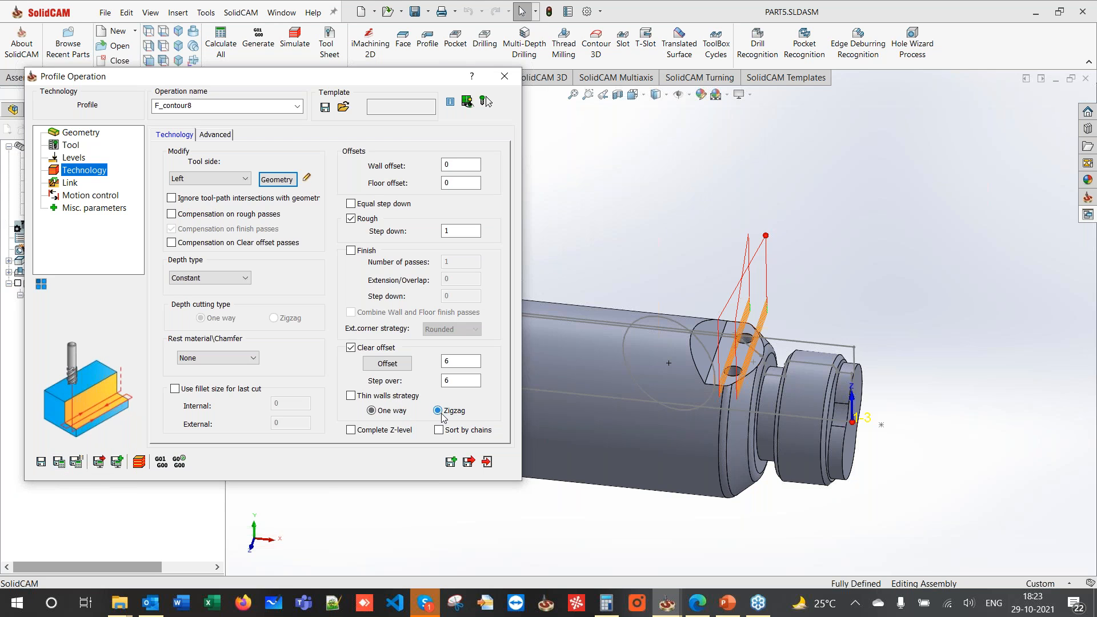
{"action": "left_click", "coordinate": [59, 462]}
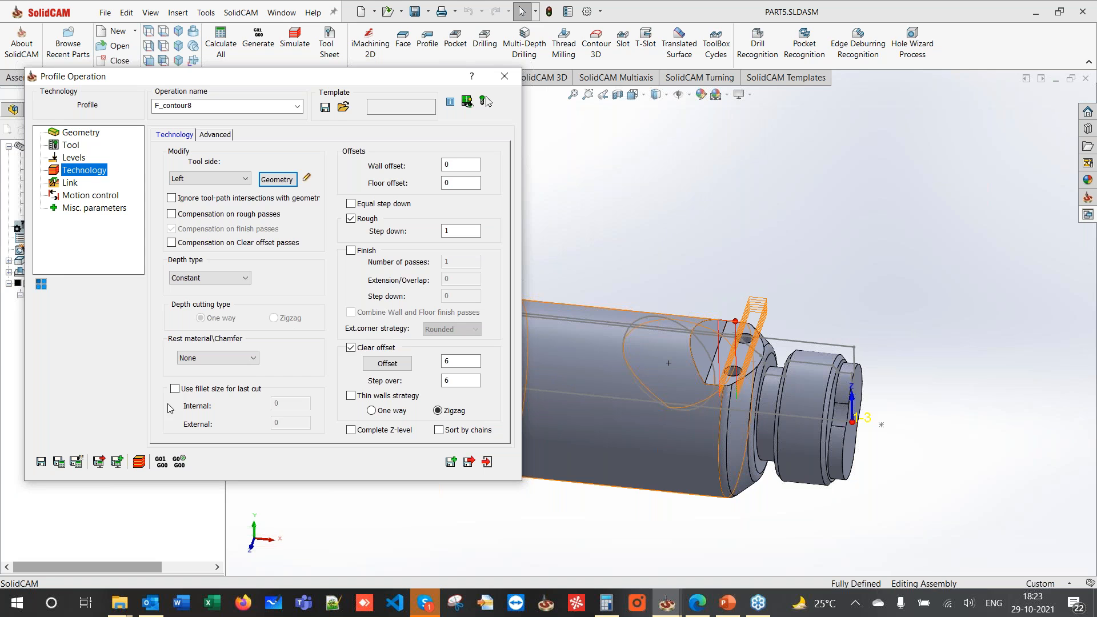
- Link passes at the level of the current path and launch the simulation
{"action": "left_click", "coordinate": [66, 187]}
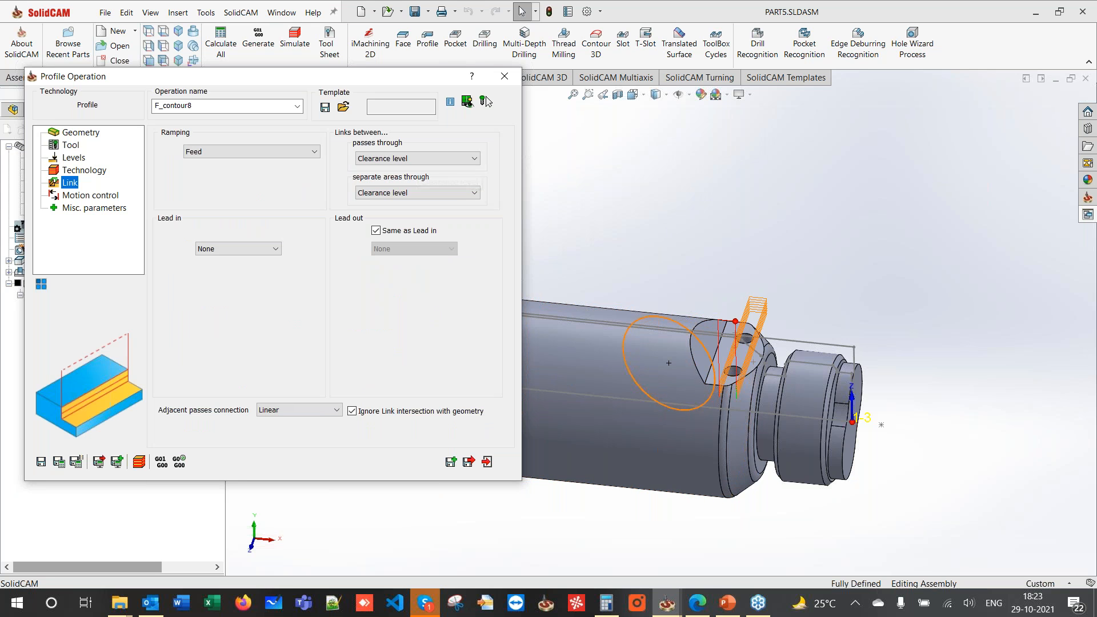
{"action": "scroll", "coordinate": [772, 406], "scroll_direction": "down", "scroll_amount": 3}
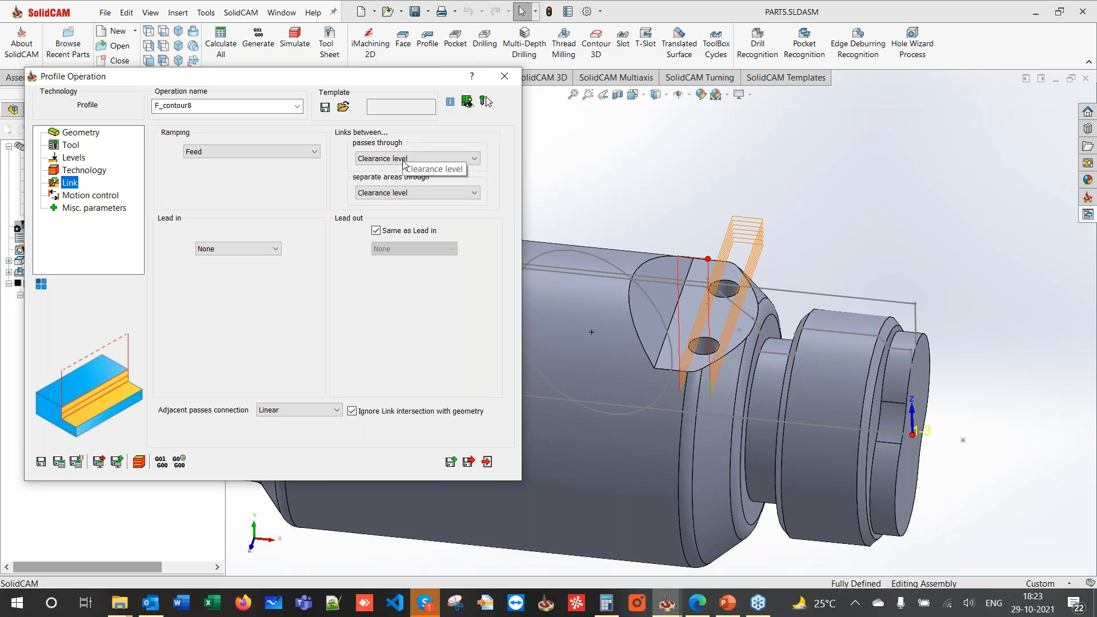
{"action": "left_click", "coordinate": [404, 159]}
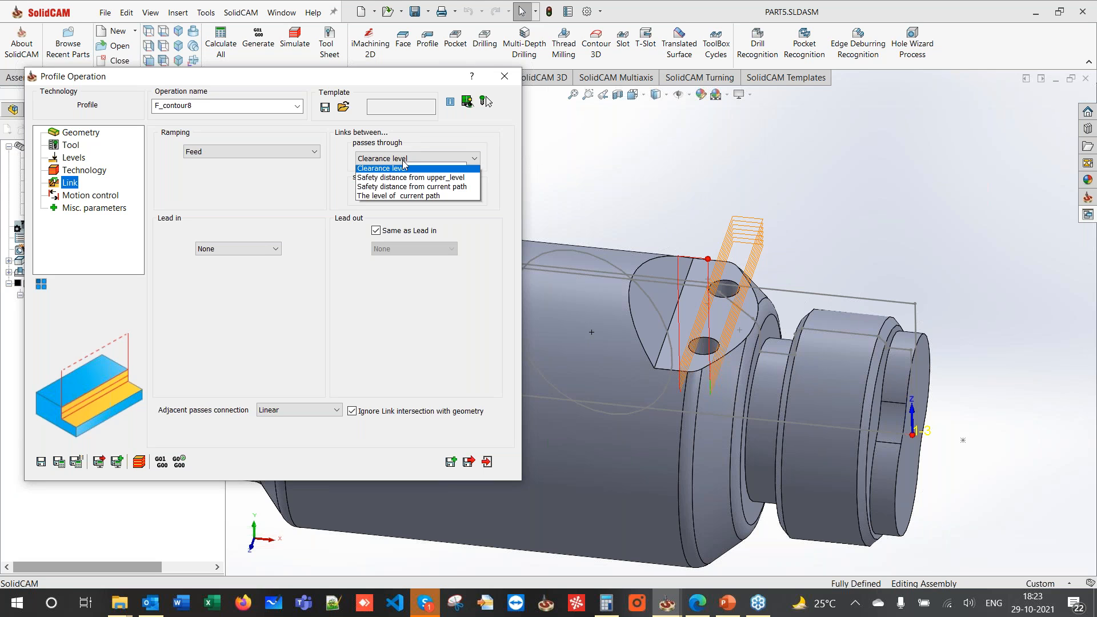
{"action": "left_click", "coordinate": [403, 198]}
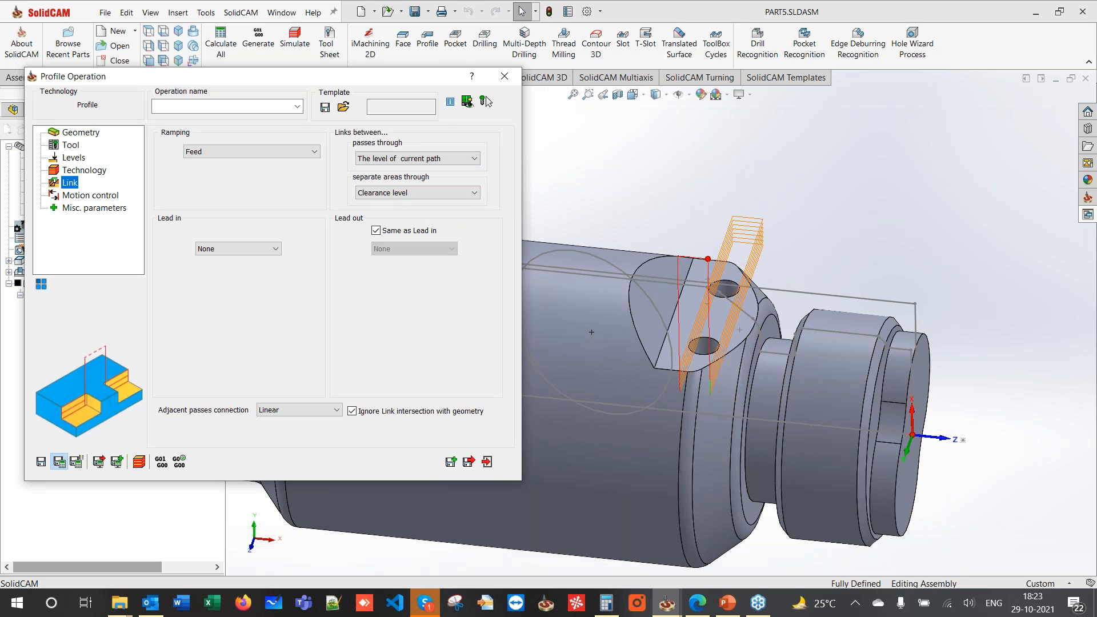
{"action": "middle_click_drag", "start_coordinate": [705, 350], "coordinate": [650, 389]}
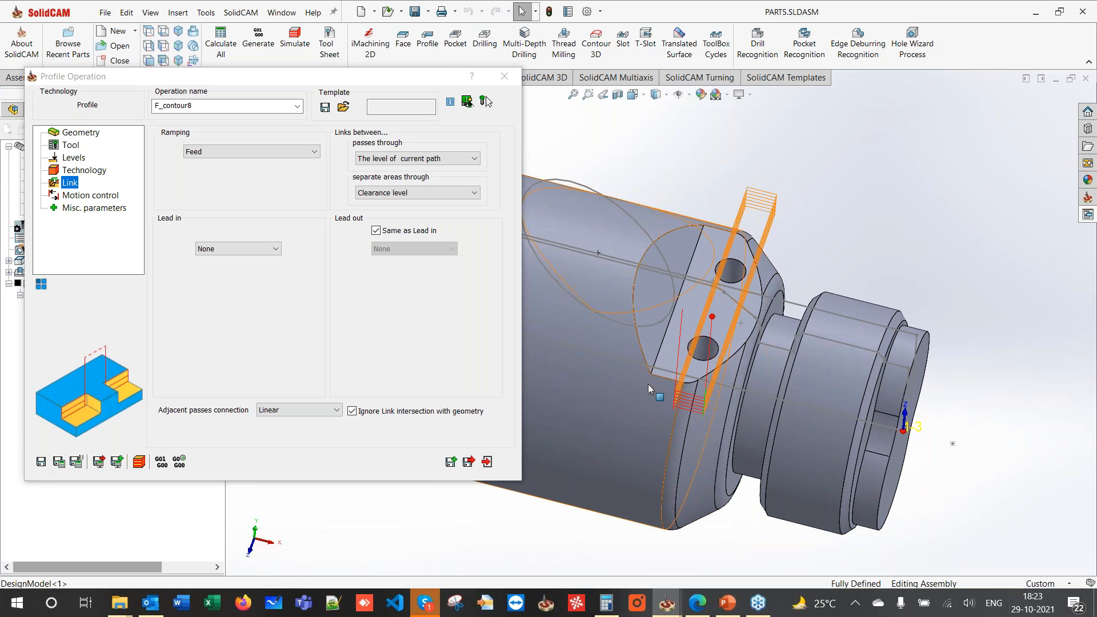
{"action": "left_click", "coordinate": [139, 463]}
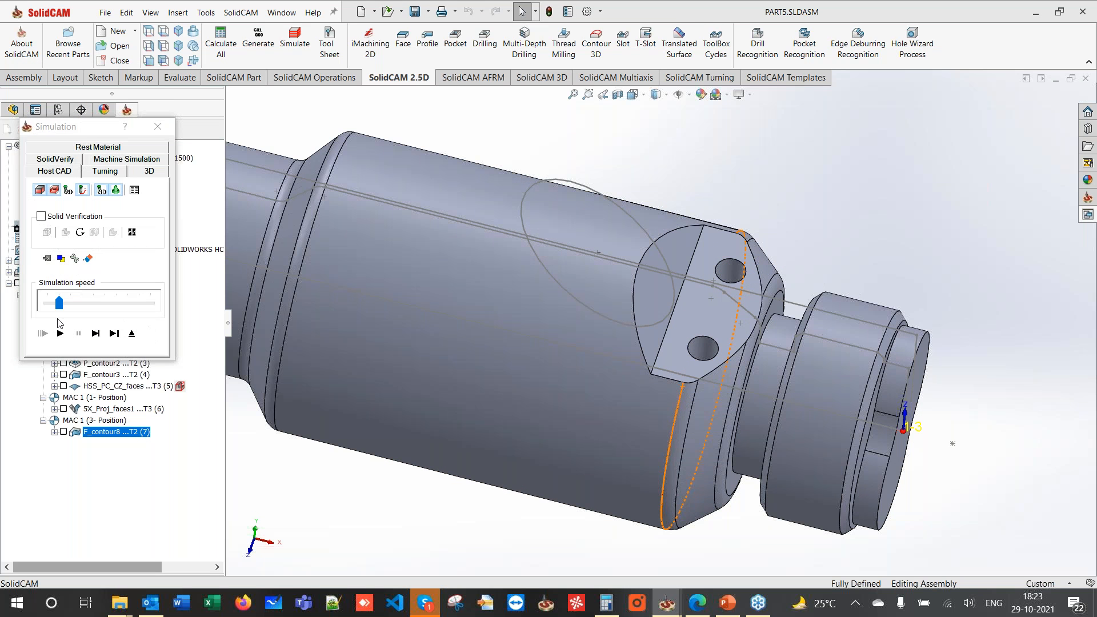
- Play the F_contour8 simulation, exit it, and close the Profile Operation dialog
{"action": "left_click", "coordinate": [60, 334]}
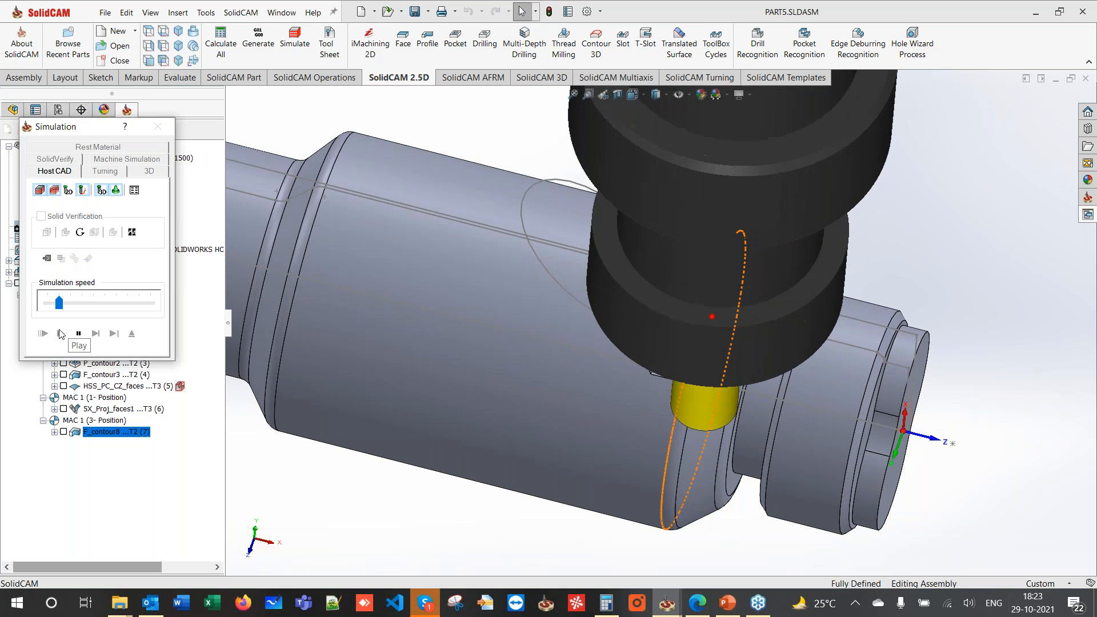
{"action": "middle_click_drag", "start_coordinate": [506, 320], "coordinate": [495, 281]}
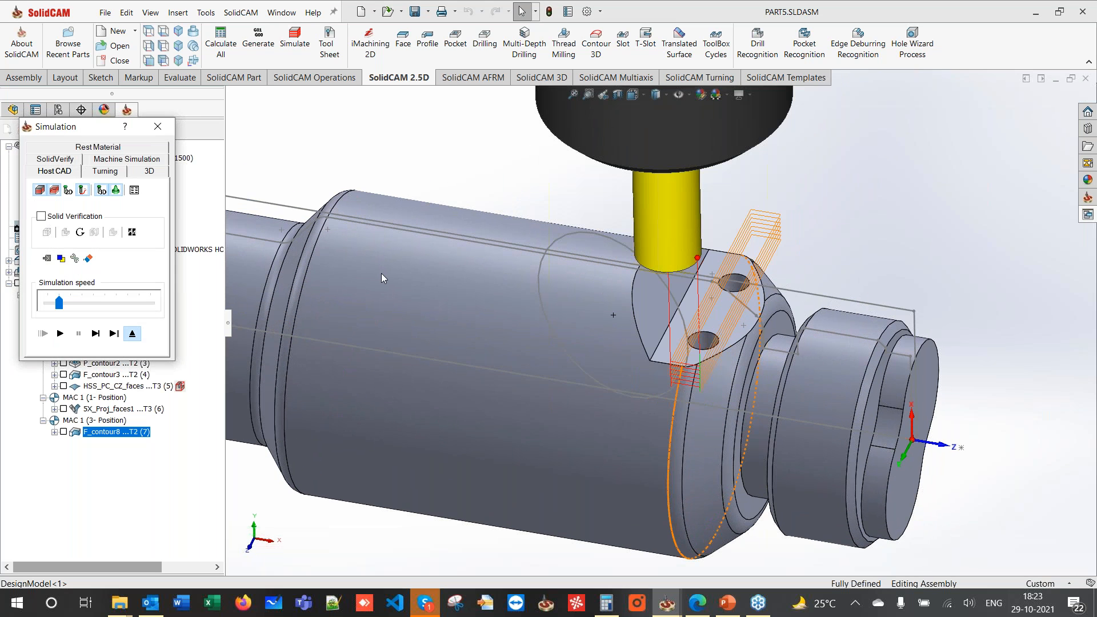
{"action": "key", "text": "Escape"}
{"action": "left_click", "coordinate": [505, 80]}
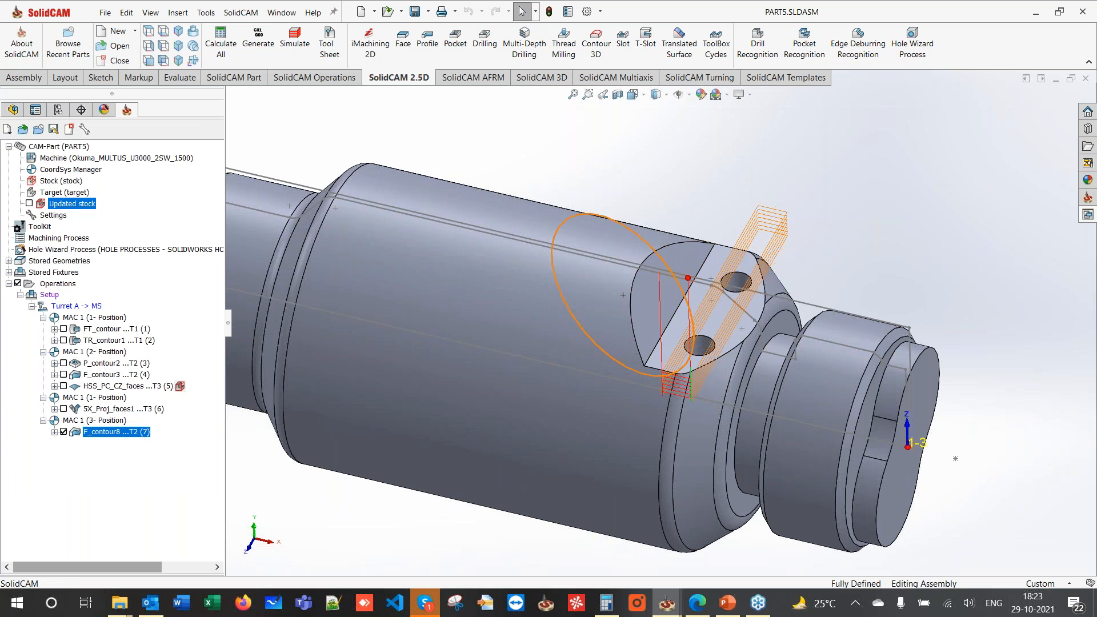
- For a new Profile operation, add coordinate system position 4 based on the flat face
{"action": "left_click", "coordinate": [426, 38]}
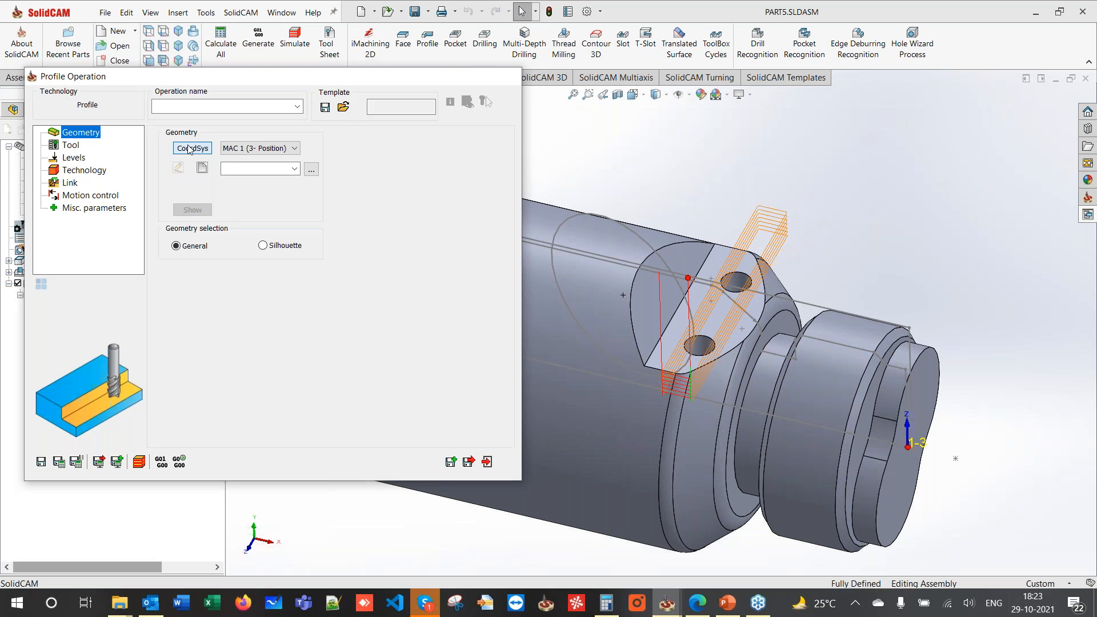
{"action": "left_click", "coordinate": [190, 148]}
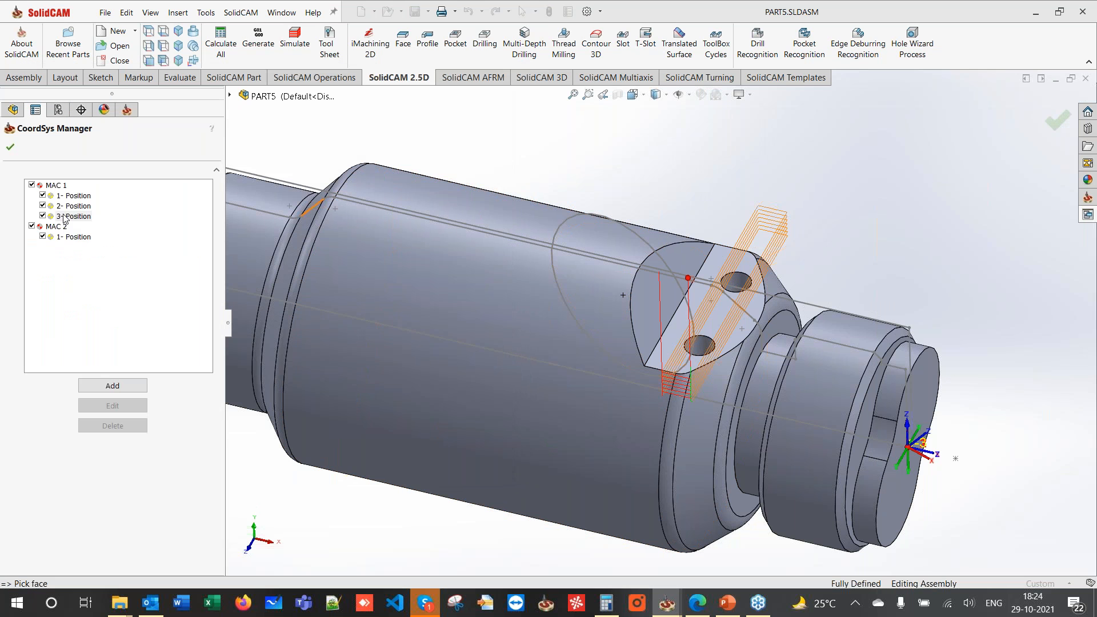
{"action": "left_click", "coordinate": [73, 216]}
{"action": "left_click", "coordinate": [112, 386]}
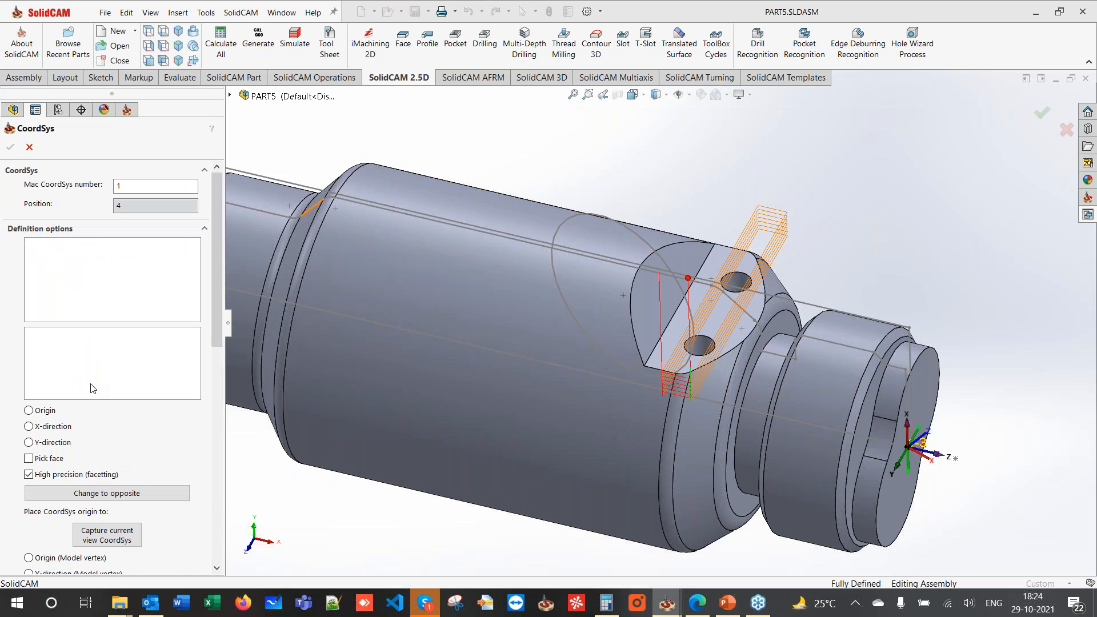
{"action": "left_click", "coordinate": [657, 311]}
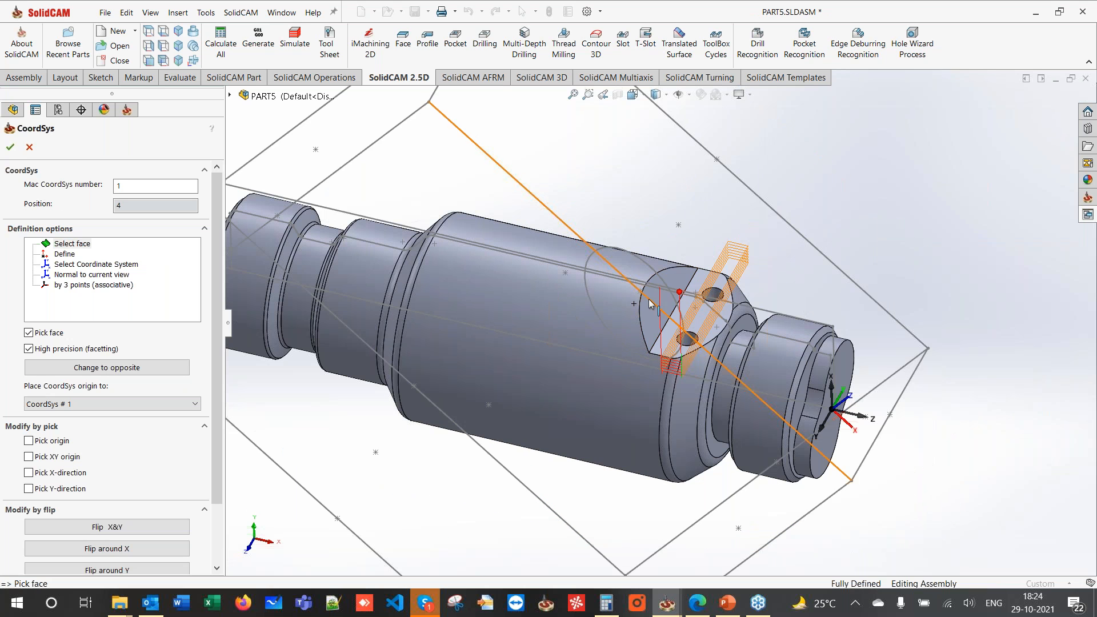
{"action": "left_click", "coordinate": [10, 148]}
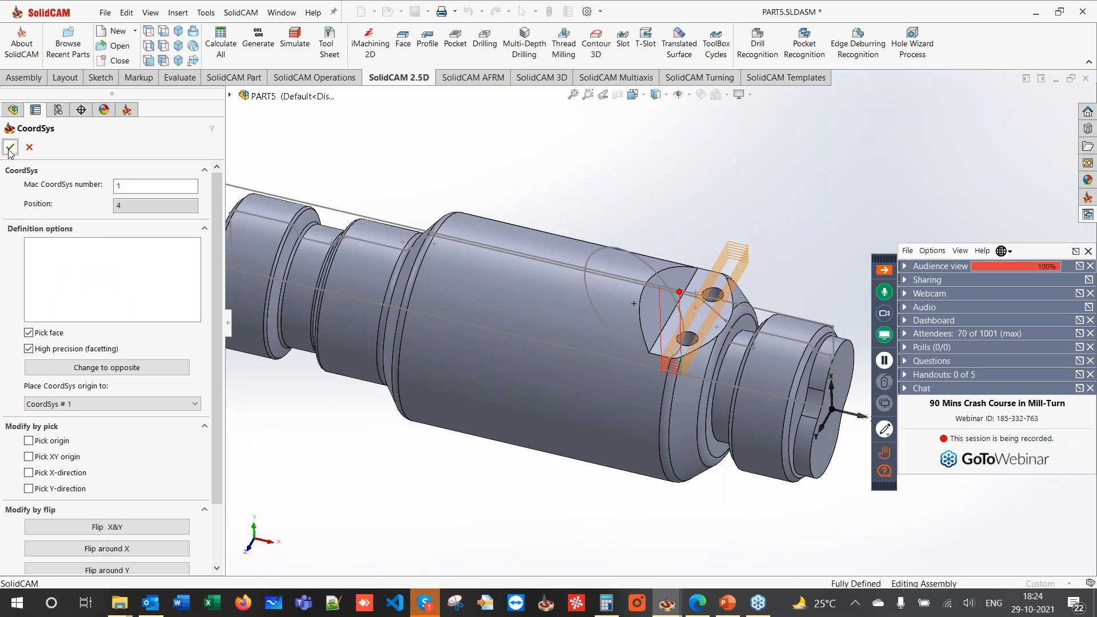
{"action": "left_click", "coordinate": [10, 147]}
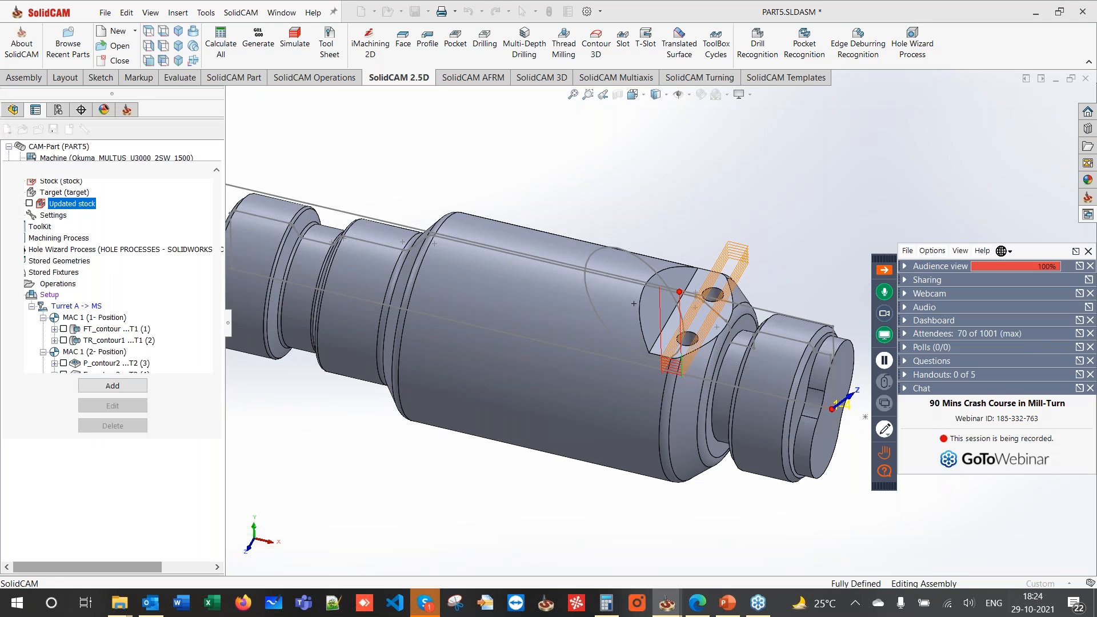
{"action": "left_click", "coordinate": [10, 149]}
- Define contour9 geometry from the flat's edge chain with Constant Z off
{"action": "left_click", "coordinate": [207, 171]}
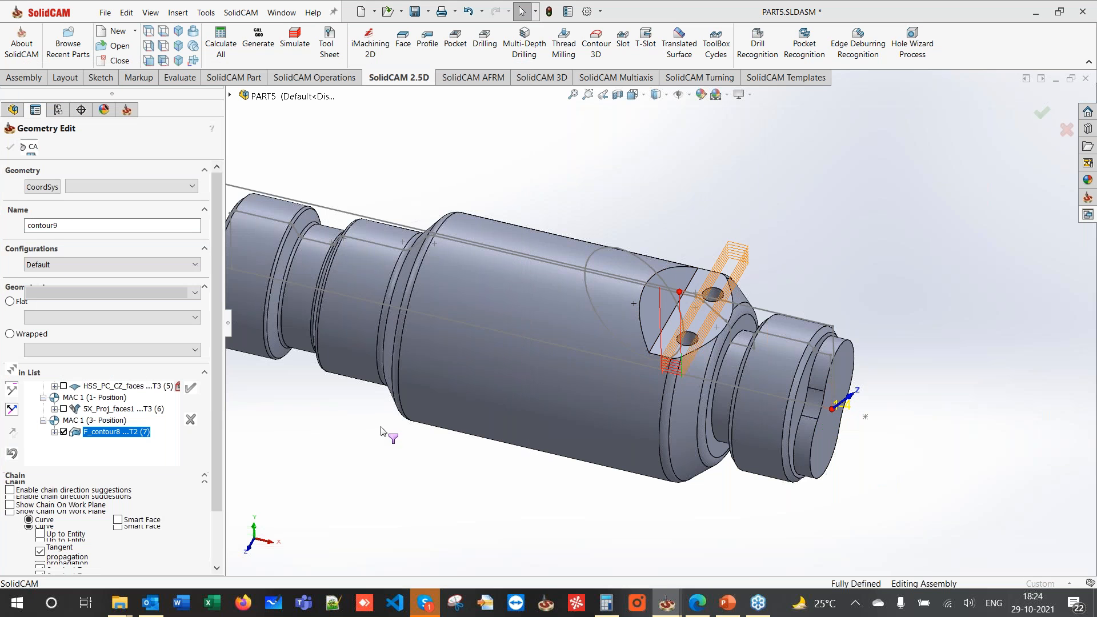
{"action": "left_click", "coordinate": [51, 474]}
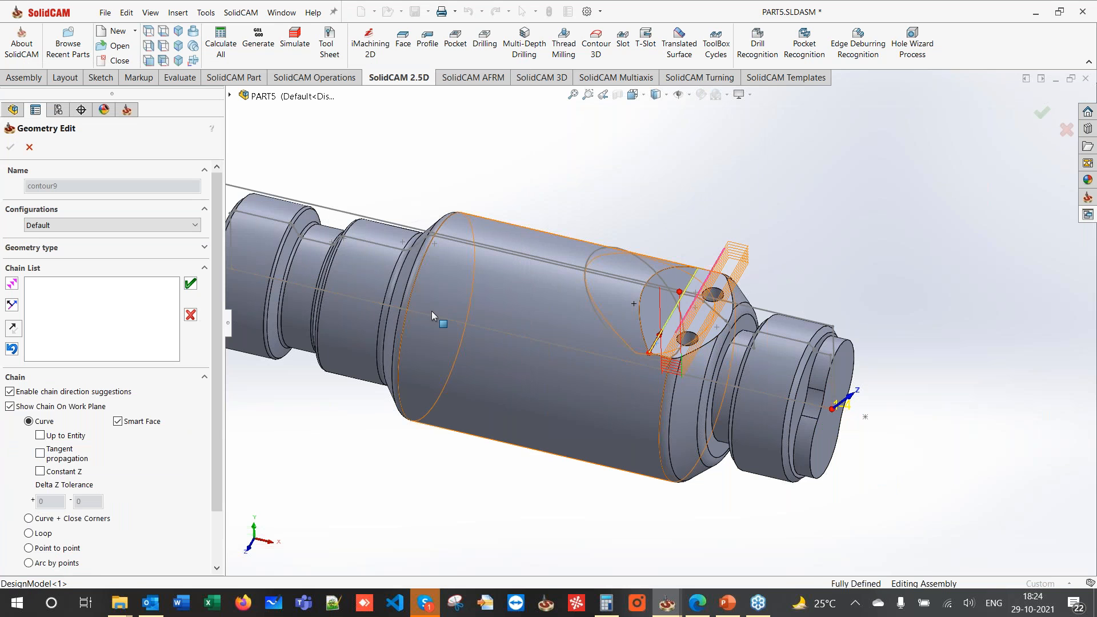
{"action": "left_click", "coordinate": [190, 284]}
{"action": "left_click", "coordinate": [10, 147]}
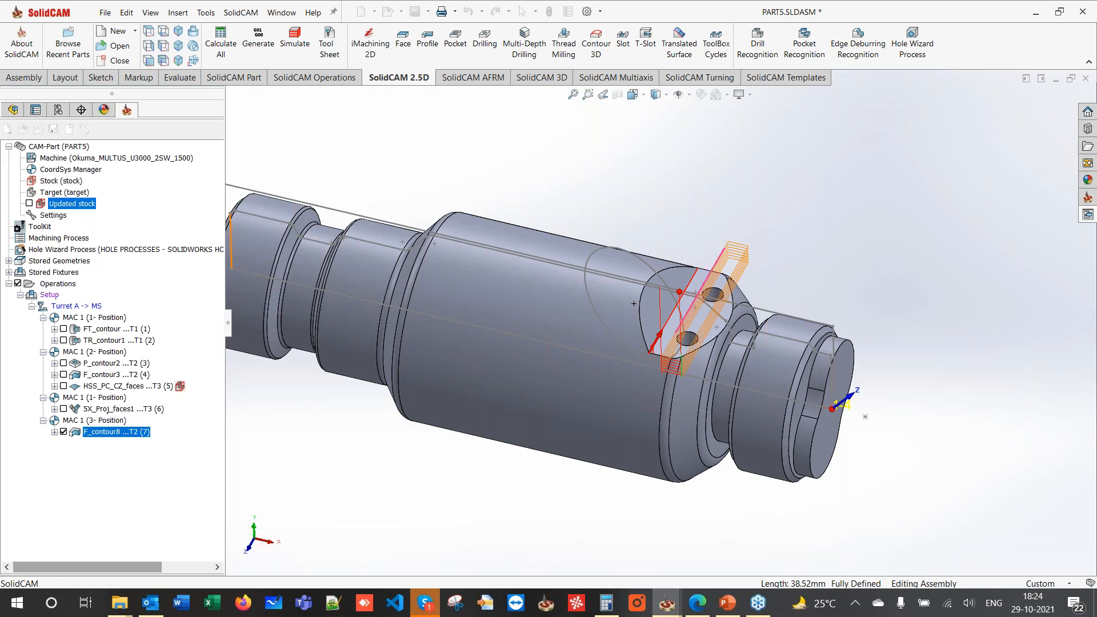
- Use the END MILL D13 and take the profile depth from the stepped face
{"action": "left_click", "coordinate": [71, 145]}
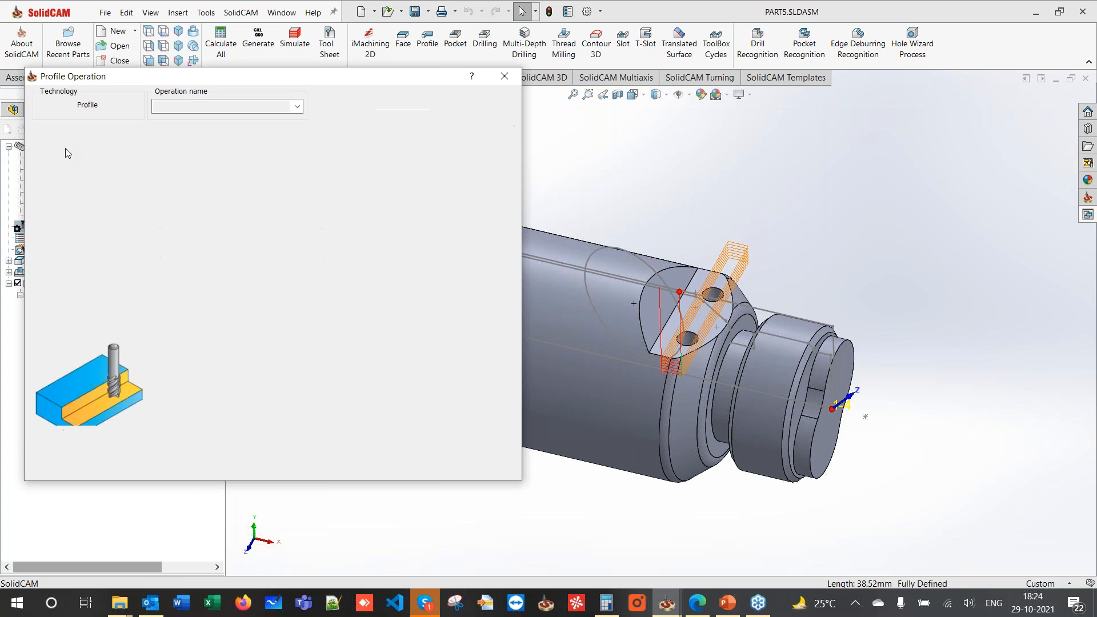
{"action": "left_click", "coordinate": [251, 392]}
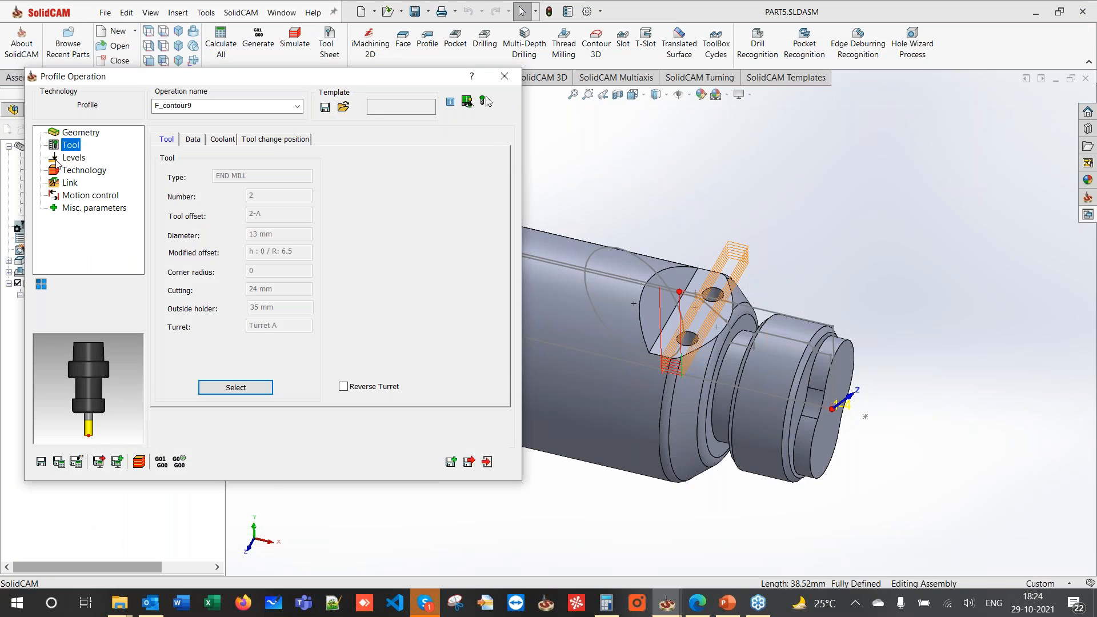
{"action": "left_click", "coordinate": [57, 160]}
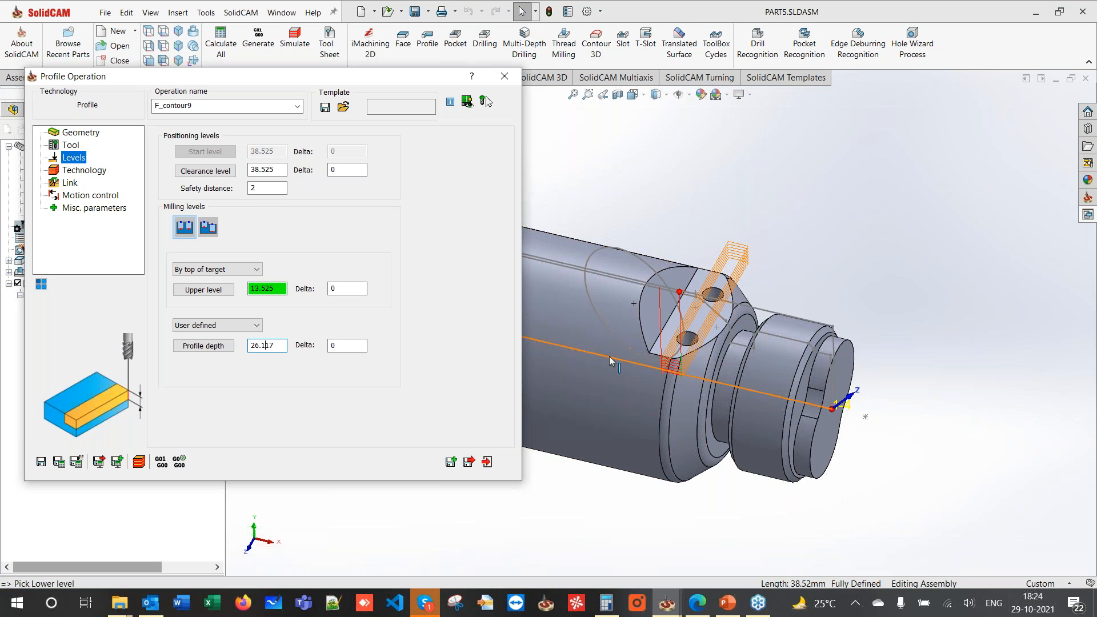
{"action": "left_click", "coordinate": [656, 327]}
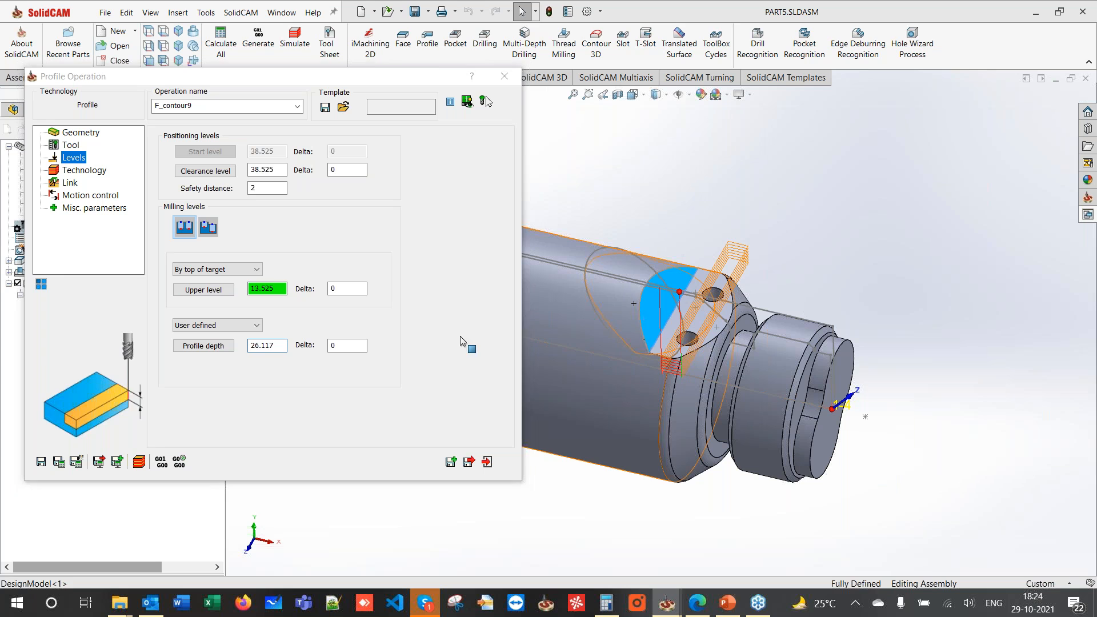
{"action": "left_click", "coordinate": [461, 336]}
- Pick the upper level from the part's top edge and set it to -7
{"action": "middle_click_drag", "start_coordinate": [738, 260], "coordinate": [702, 274]}
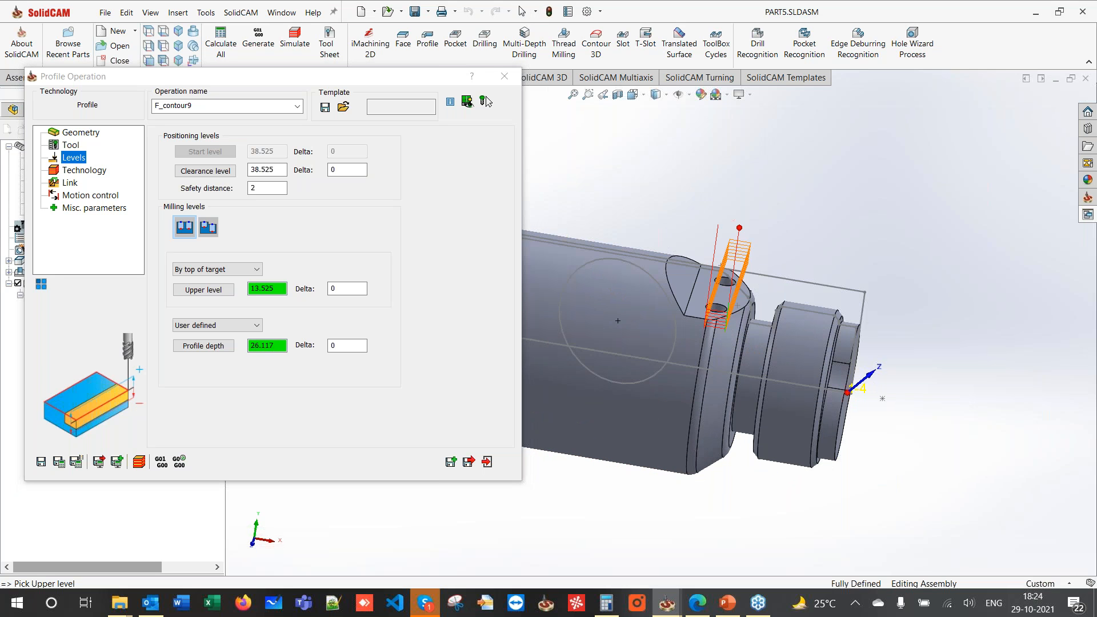
{"action": "left_click", "coordinate": [702, 274]}
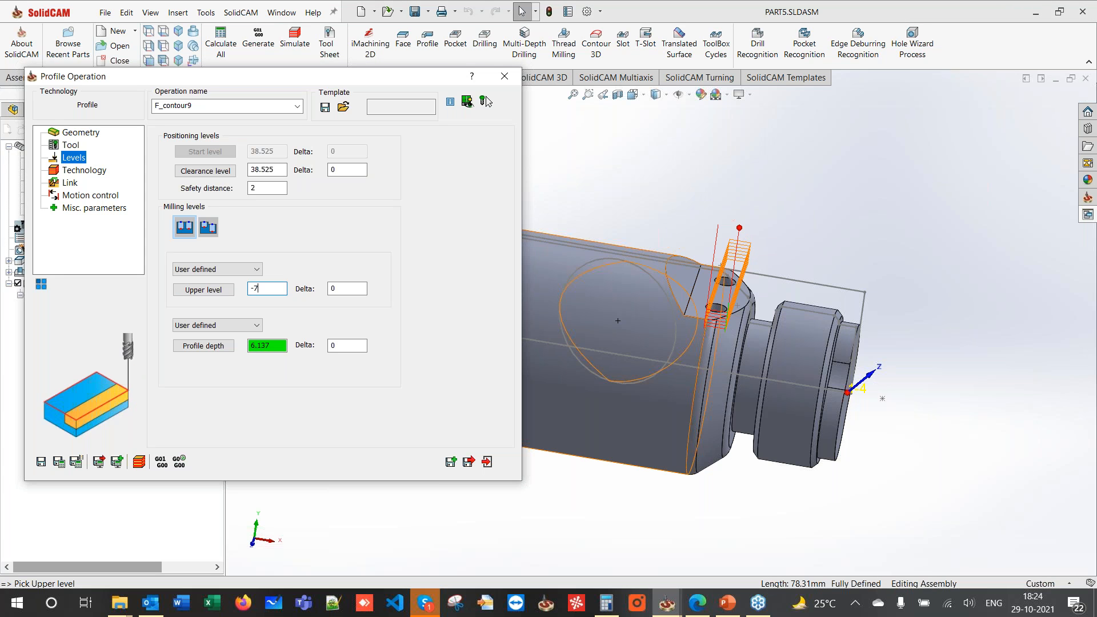
{"action": "key", "text": "Tab"}
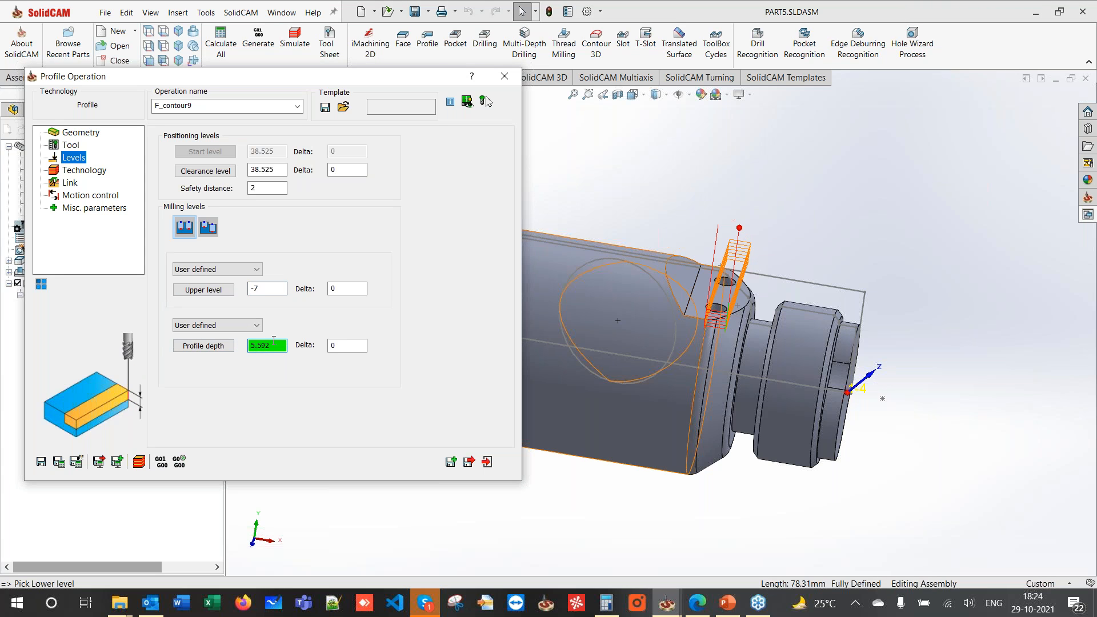
{"action": "left_click", "coordinate": [73, 171]}
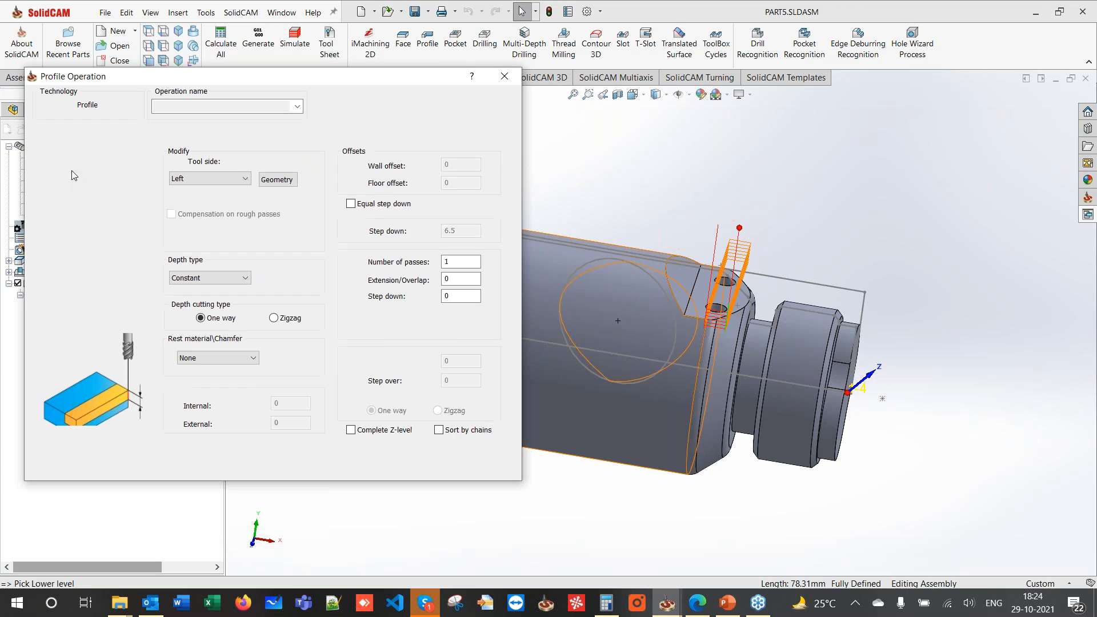
- Extend the contour9 chain by 7 at start and end
{"action": "left_click", "coordinate": [274, 182]}
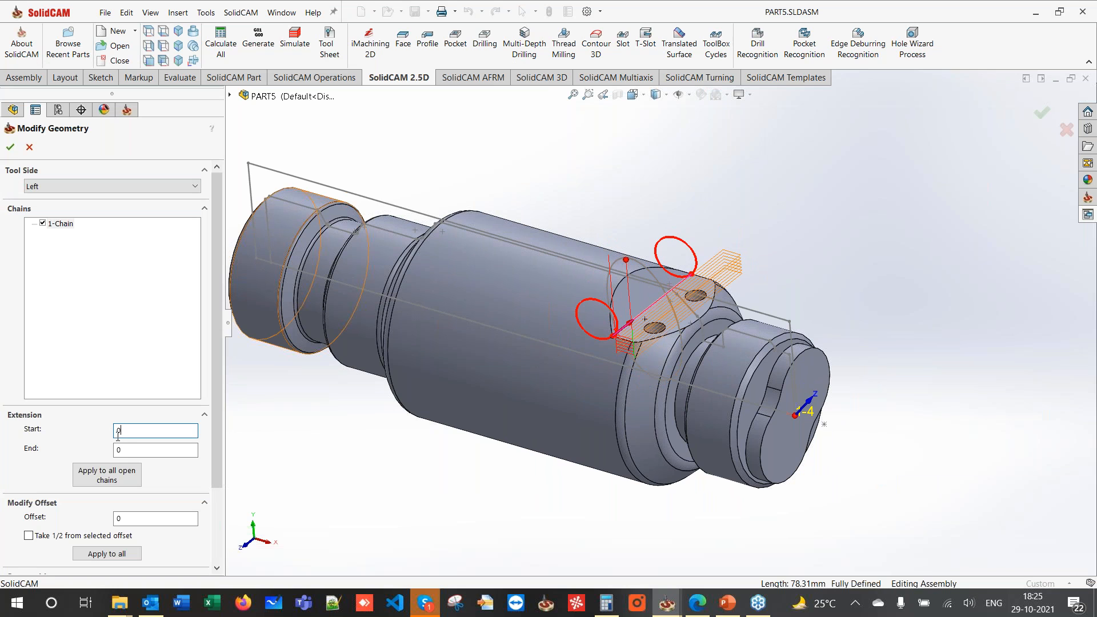
{"action": "type", "text": "7"}
{"action": "key", "text": "Tab"}
{"action": "type", "text": "7"}
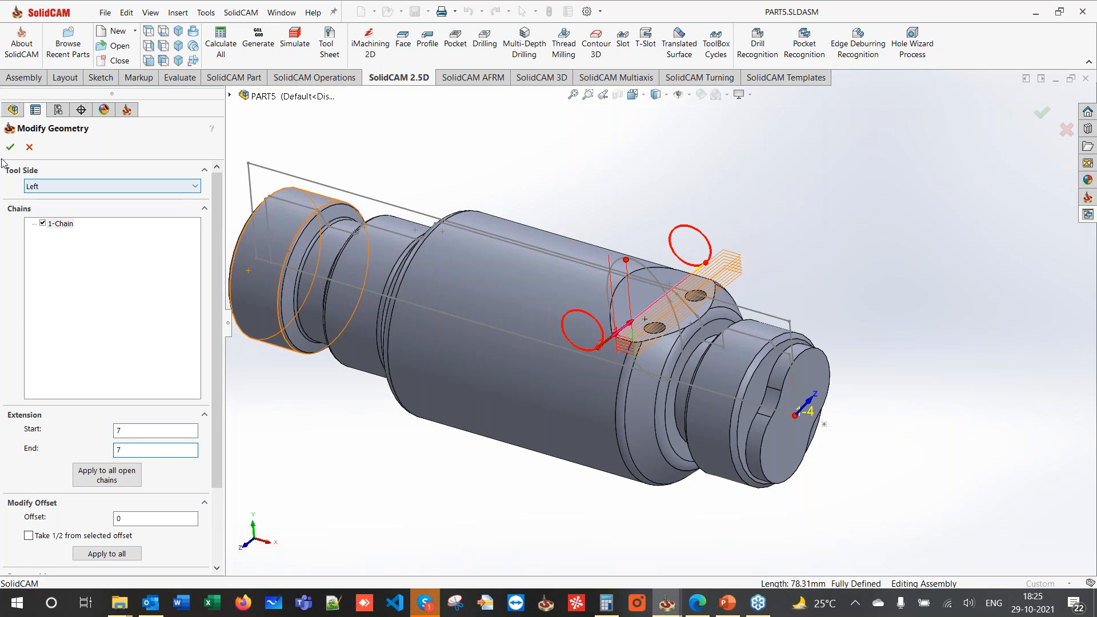
{"action": "left_click", "coordinate": [10, 148]}
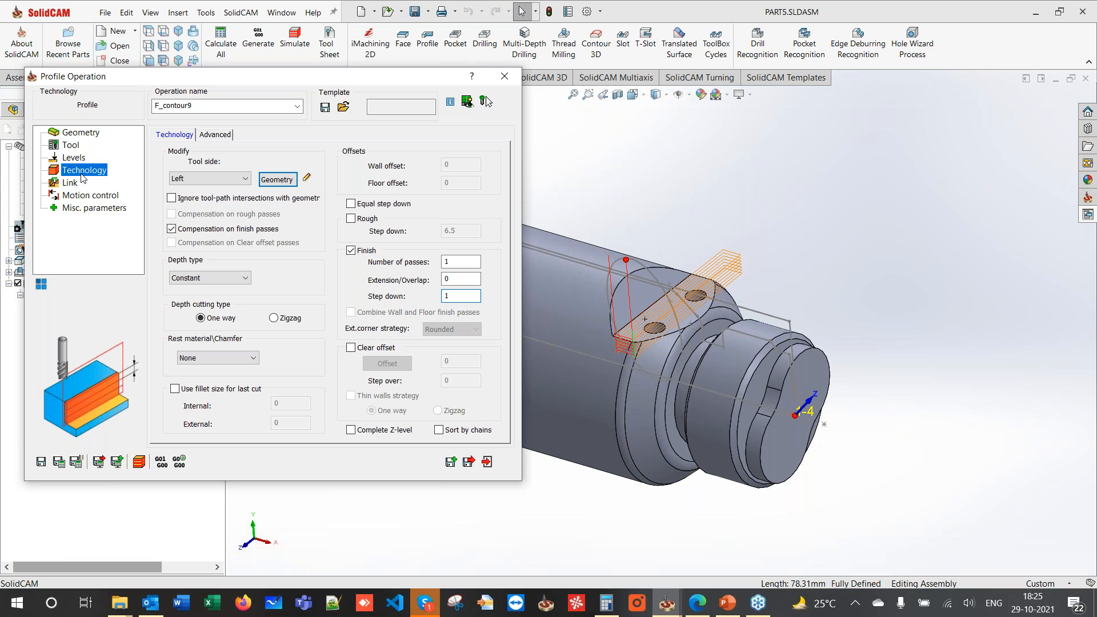
- Set Lead in None with lead out the same, then save and calculate the toolpath
{"action": "left_click", "coordinate": [59, 182]}
{"action": "left_click", "coordinate": [238, 248]}
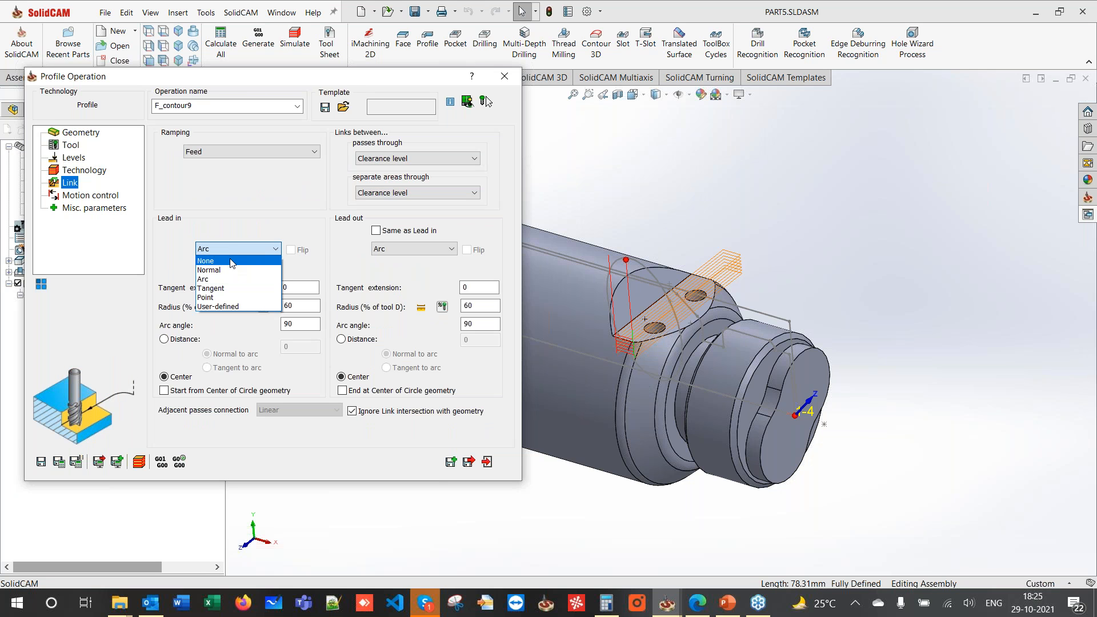
{"action": "left_click", "coordinate": [354, 245]}
{"action": "left_click", "coordinate": [376, 231]}
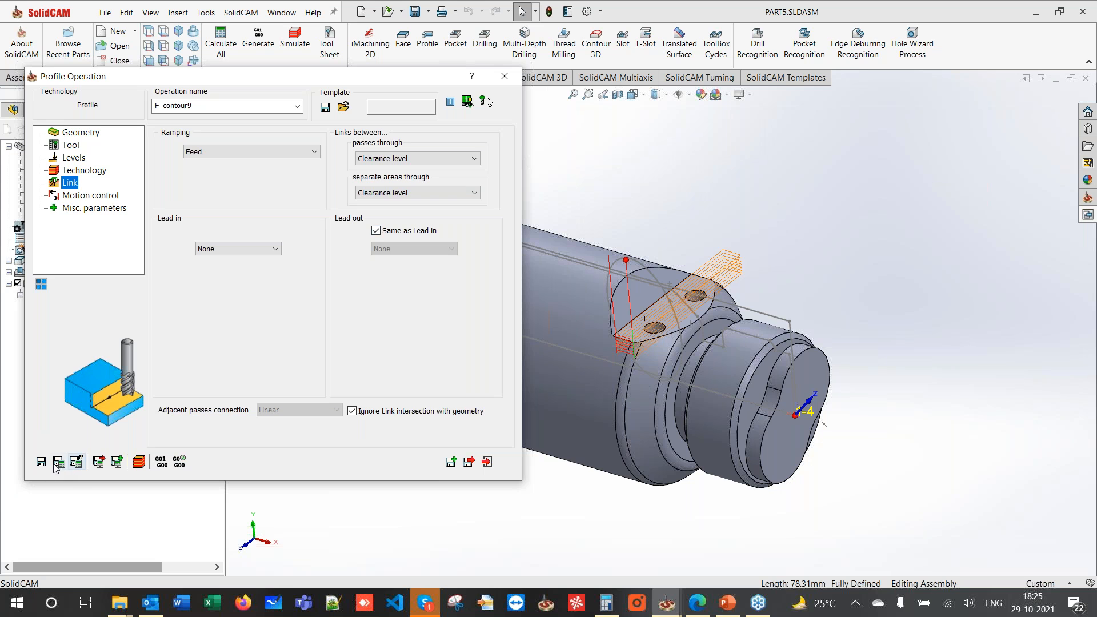
{"action": "left_click", "coordinate": [487, 101]}
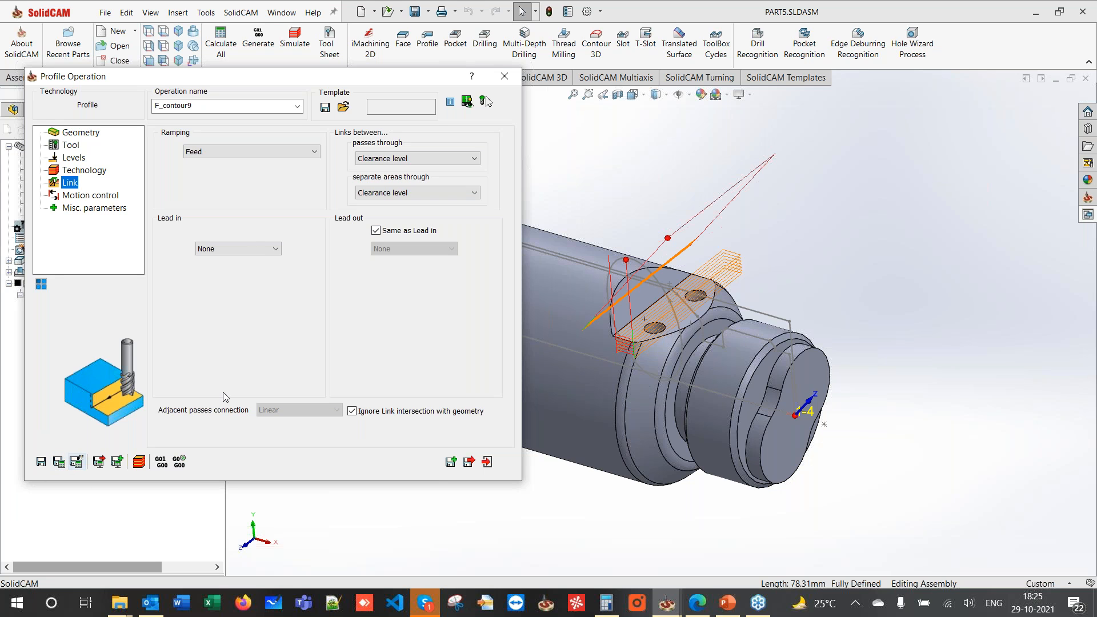
{"action": "middle_click_drag", "start_coordinate": [587, 210], "coordinate": [603, 239]}
{"action": "left_click", "coordinate": [140, 465]}
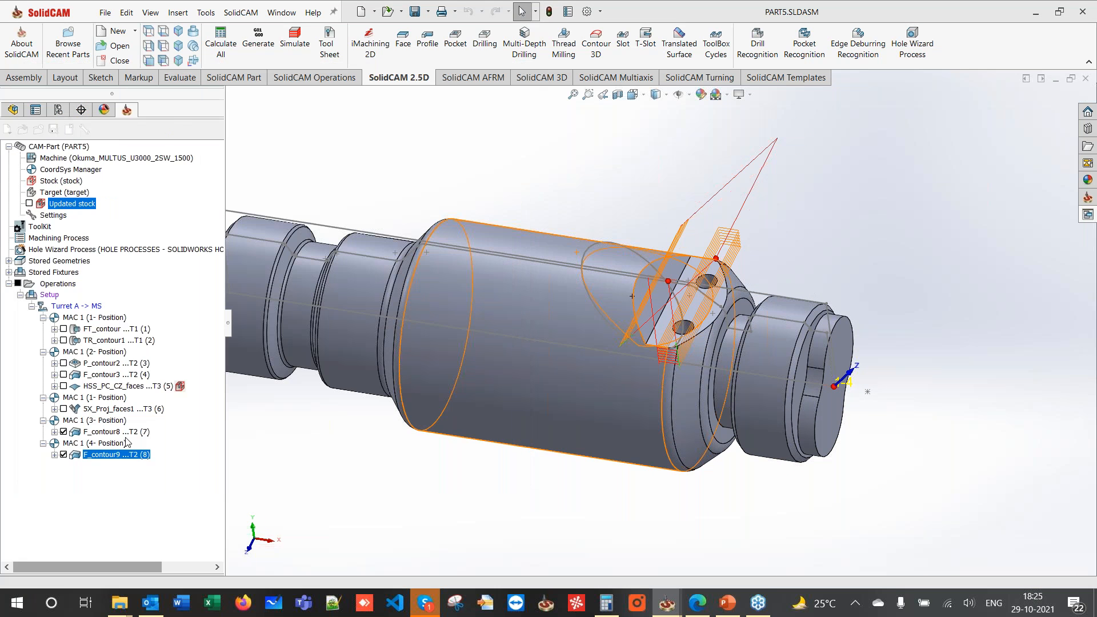
- Simulate F_contour9, close its dialog, and hide all operation toolpaths
{"action": "left_click", "coordinate": [60, 334]}
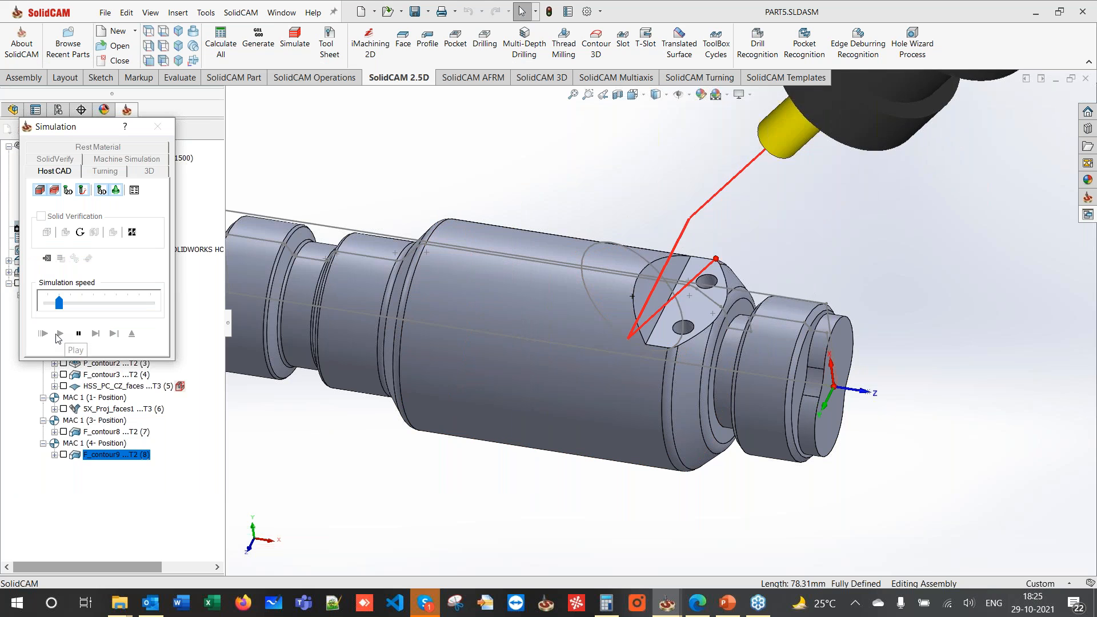
{"action": "middle_click_drag", "start_coordinate": [586, 366], "coordinate": [567, 311]}
{"action": "left_click", "coordinate": [132, 335]}
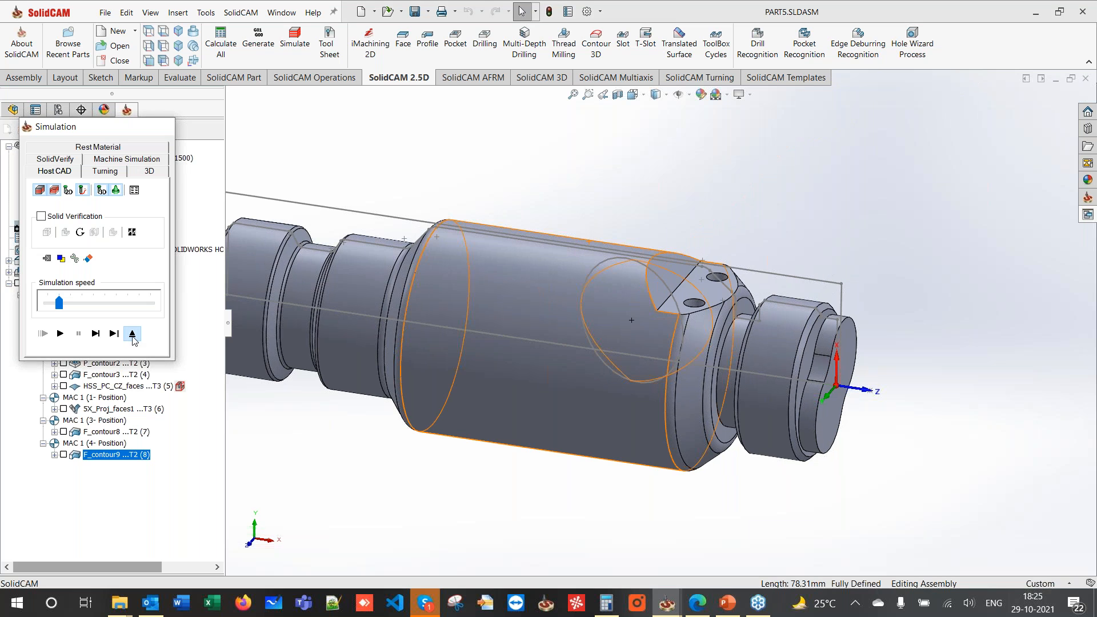
{"action": "left_click", "coordinate": [504, 76]}
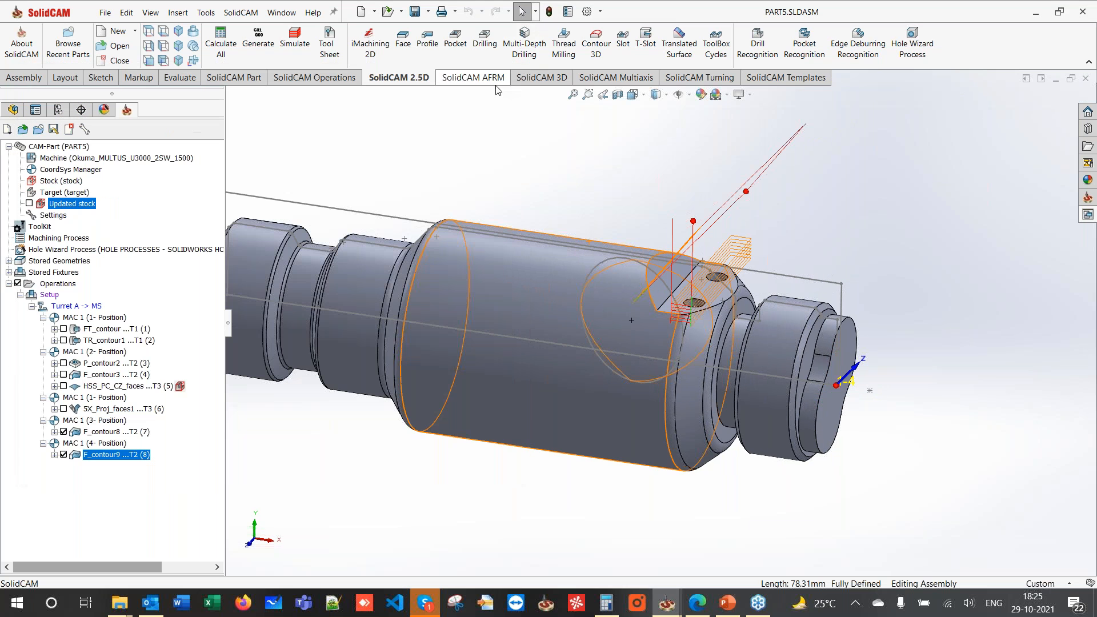
{"action": "middle_click_drag", "start_coordinate": [466, 149], "coordinate": [471, 164]}
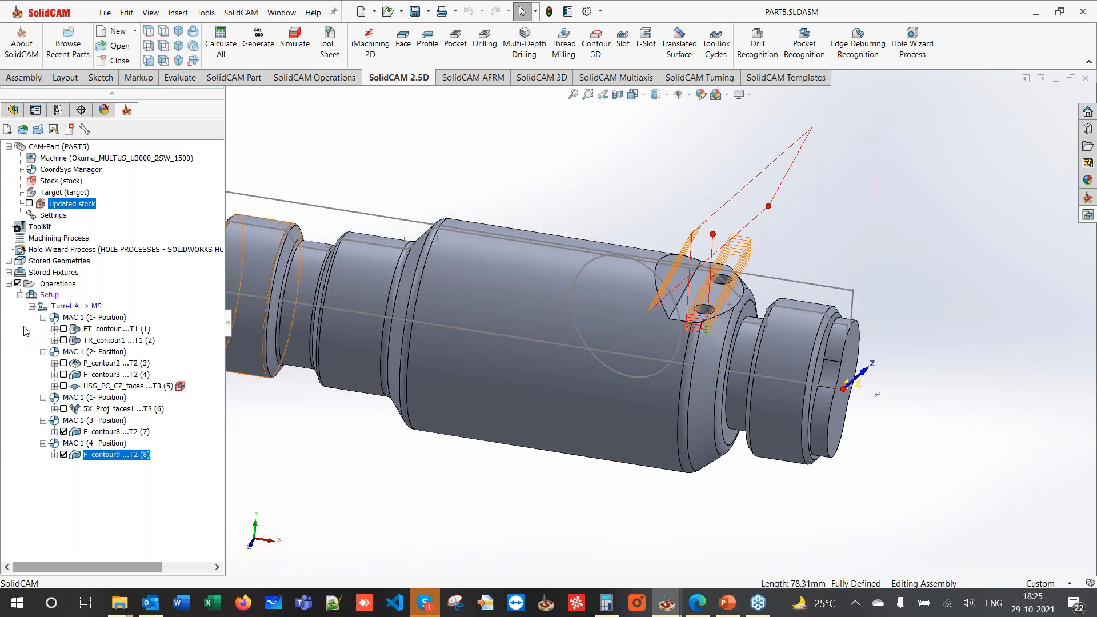
{"action": "left_click", "coordinate": [18, 284]}
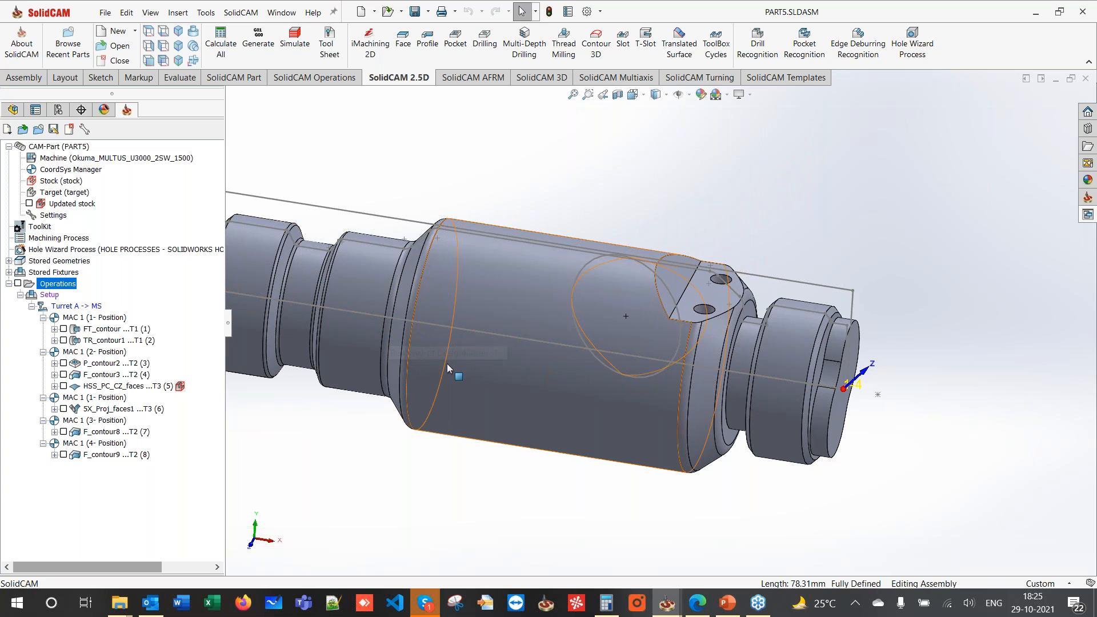
- Fit the part in view and bring up the SolidCAM Turning commands
{"action": "scroll", "coordinate": [447, 364], "scroll_direction": "up", "scroll_amount": 2}
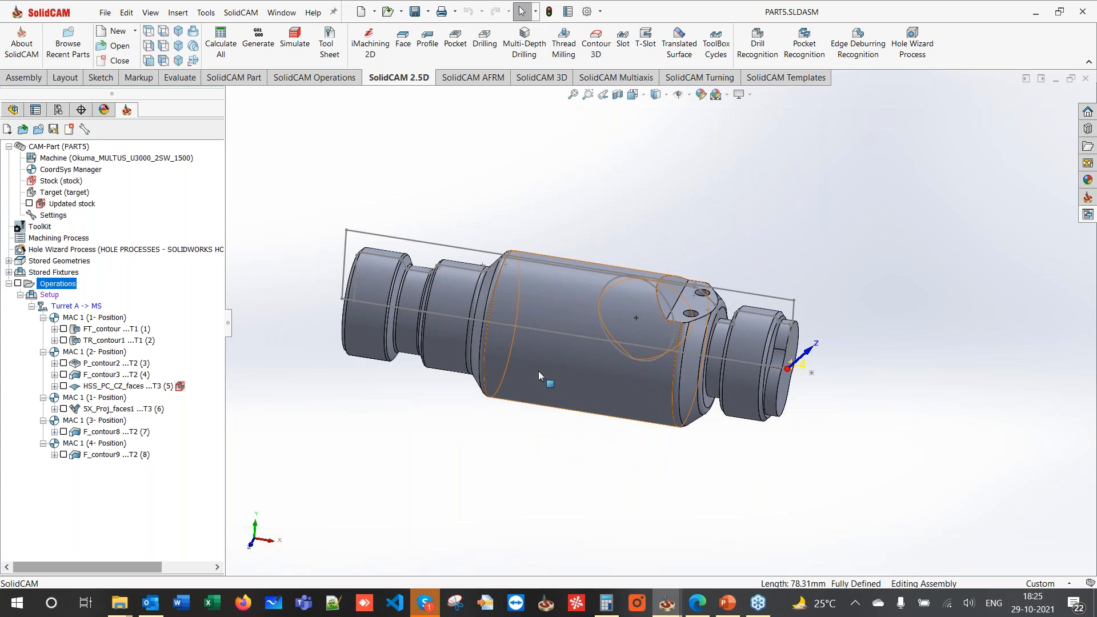
{"action": "scroll", "coordinate": [742, 271], "scroll_direction": "down", "scroll_amount": 1}
{"action": "scroll", "coordinate": [742, 271], "scroll_direction": "up", "scroll_amount": 1}
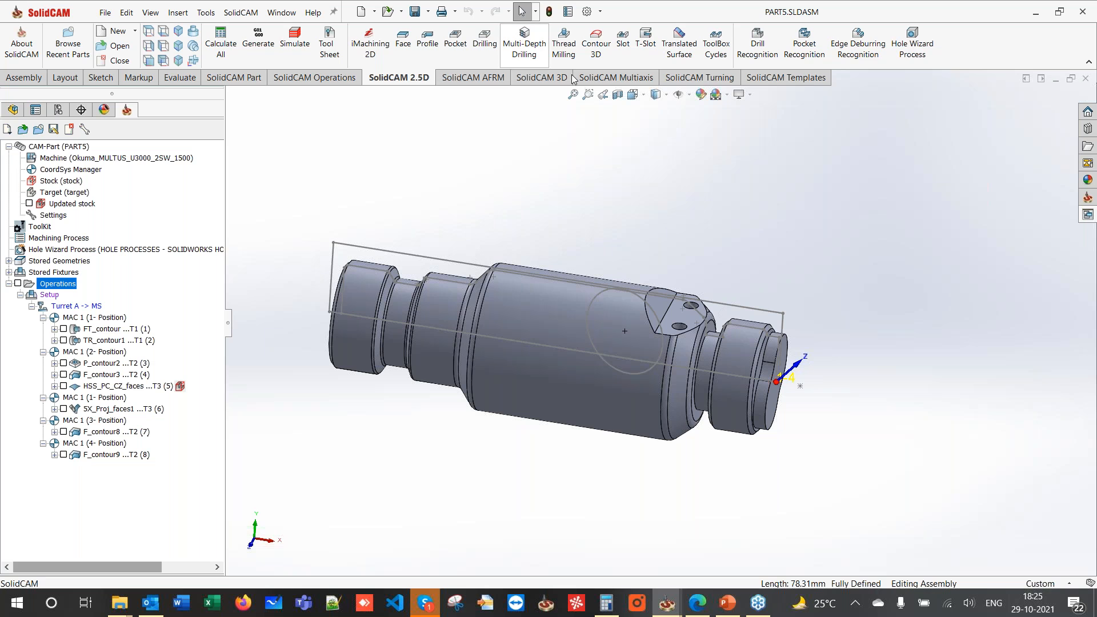
{"action": "left_click", "coordinate": [684, 79]}
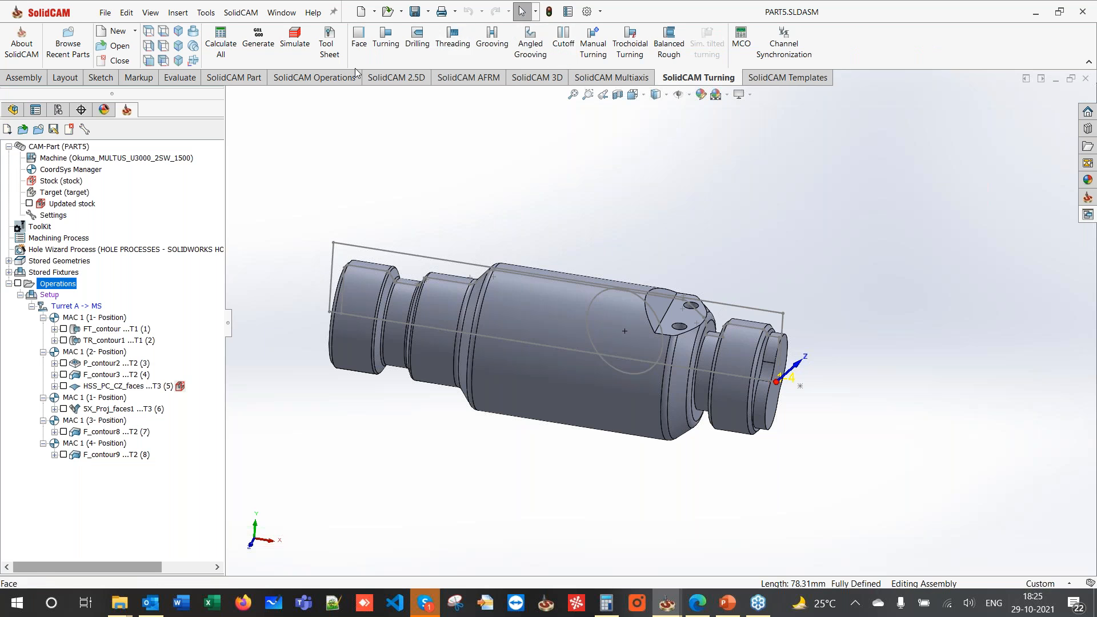
- Create grooving operation GR_contour10 by chaining the groove profile from start edge to end arc as contour10
{"action": "left_click", "coordinate": [492, 41]}
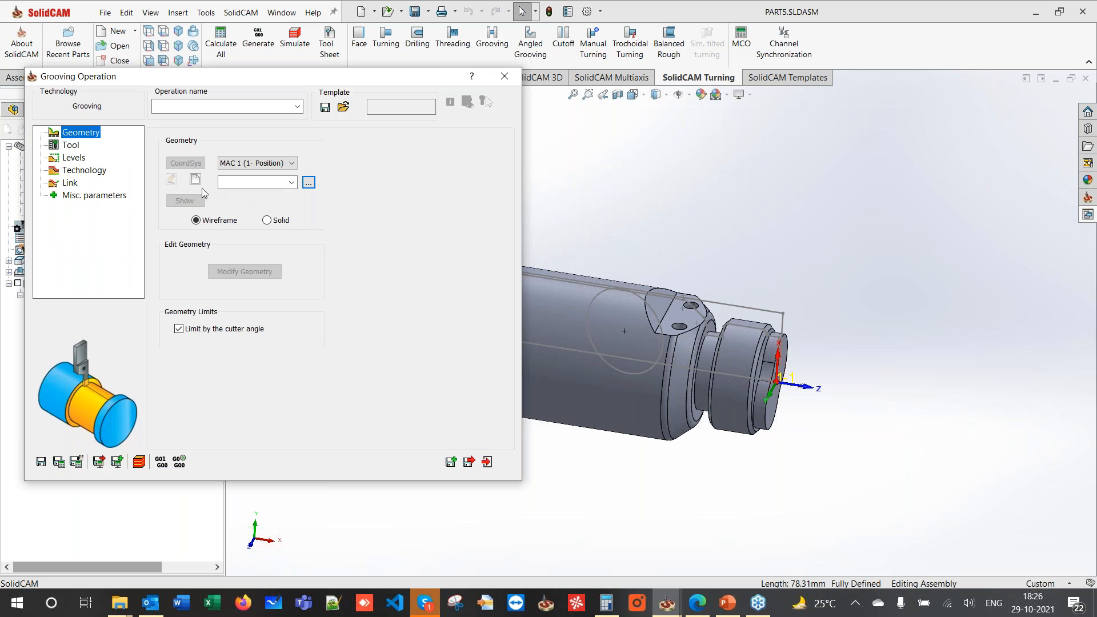
{"action": "left_click", "coordinate": [195, 179]}
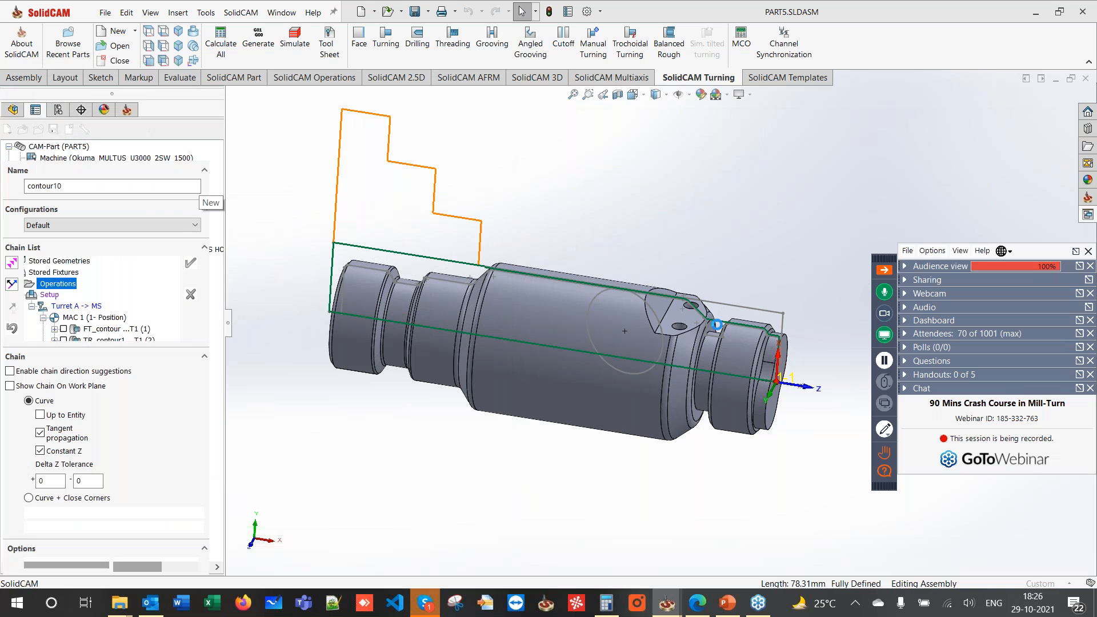
{"action": "scroll", "coordinate": [718, 332], "scroll_direction": "down", "scroll_amount": 5}
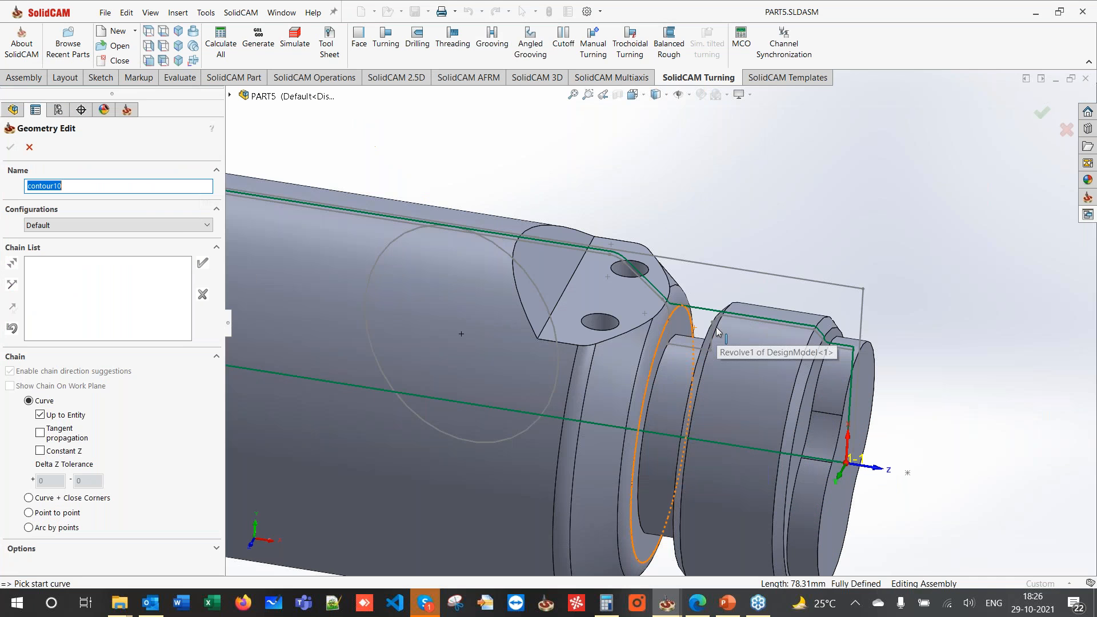
{"action": "left_click", "coordinate": [716, 318]}
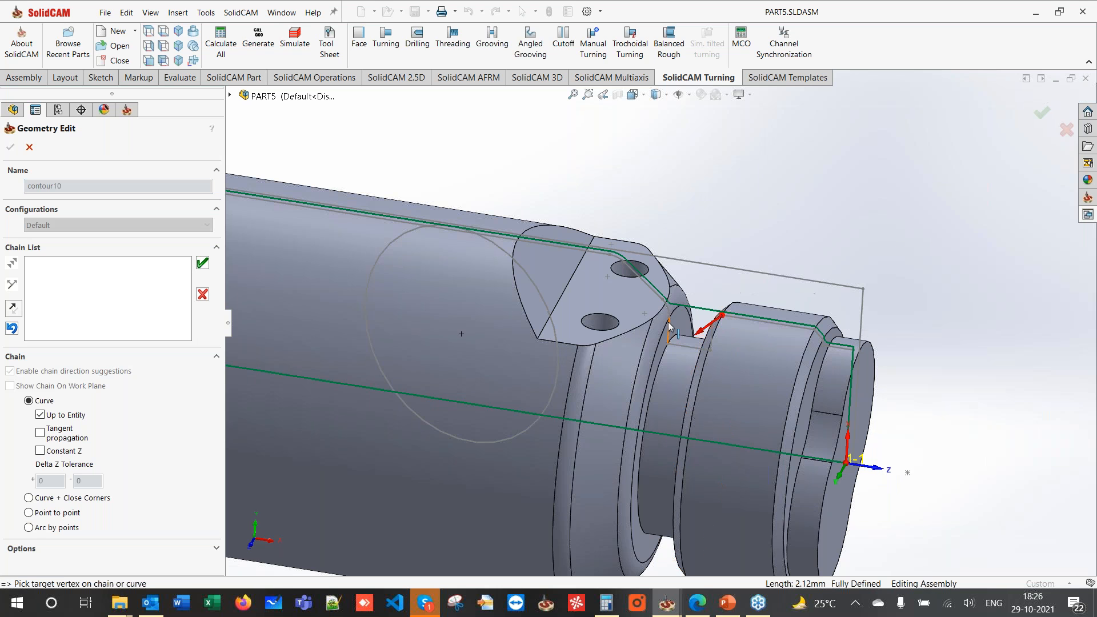
{"action": "scroll", "coordinate": [661, 321], "scroll_direction": "down", "scroll_amount": 2}
{"action": "left_click", "coordinate": [670, 304]}
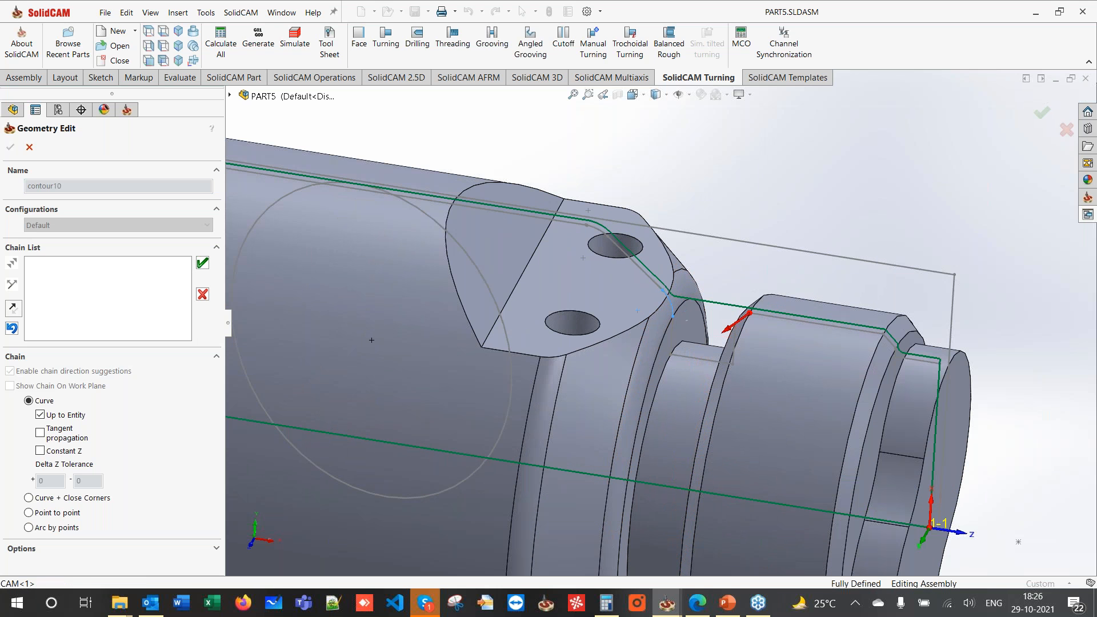
{"action": "left_click", "coordinate": [203, 265]}
{"action": "left_click", "coordinate": [10, 147]}
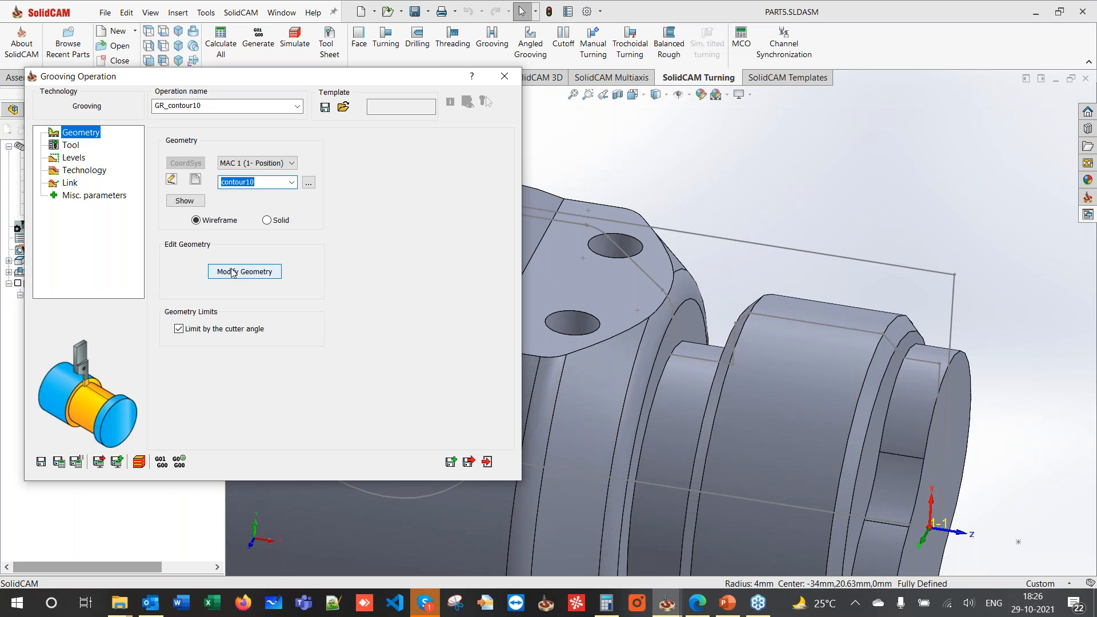
- Make contour10 auto-extend to stock at start and end, with the end extended in X+
{"action": "left_click", "coordinate": [233, 272]}
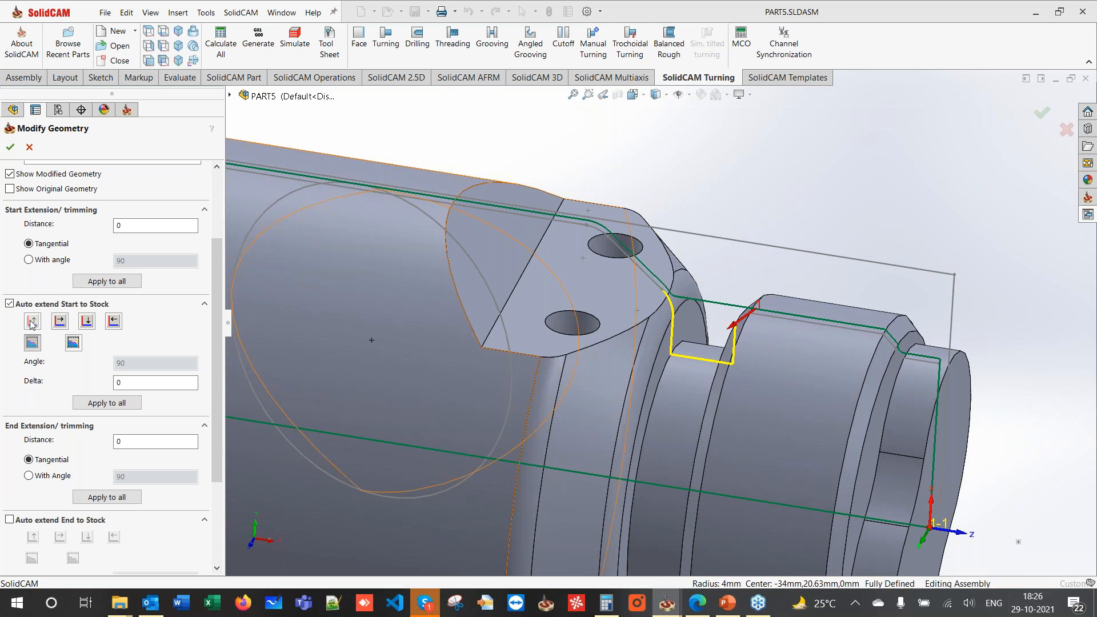
{"action": "left_click", "coordinate": [32, 322]}
{"action": "left_click", "coordinate": [9, 304]}
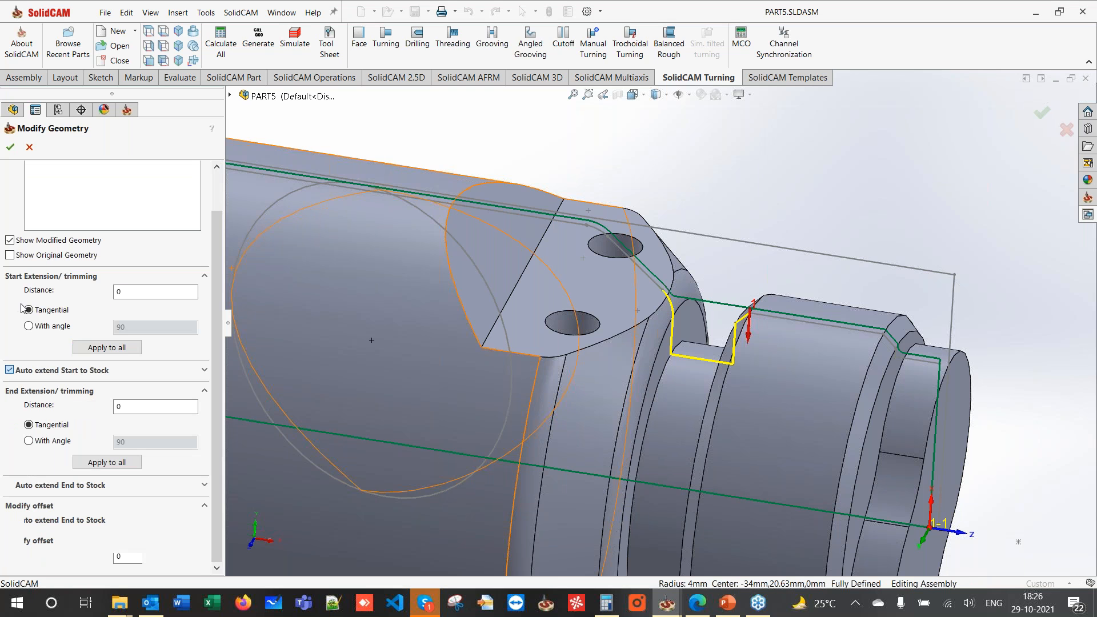
{"action": "left_click", "coordinate": [10, 370]}
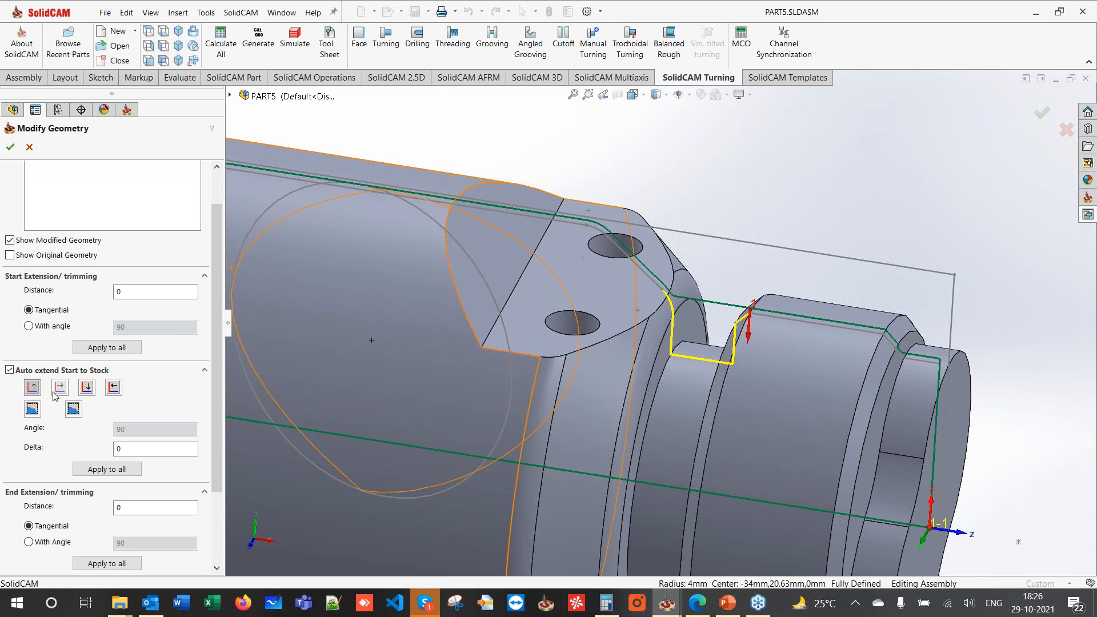
{"action": "scroll", "coordinate": [54, 396], "scroll_direction": "down", "scroll_amount": 3}
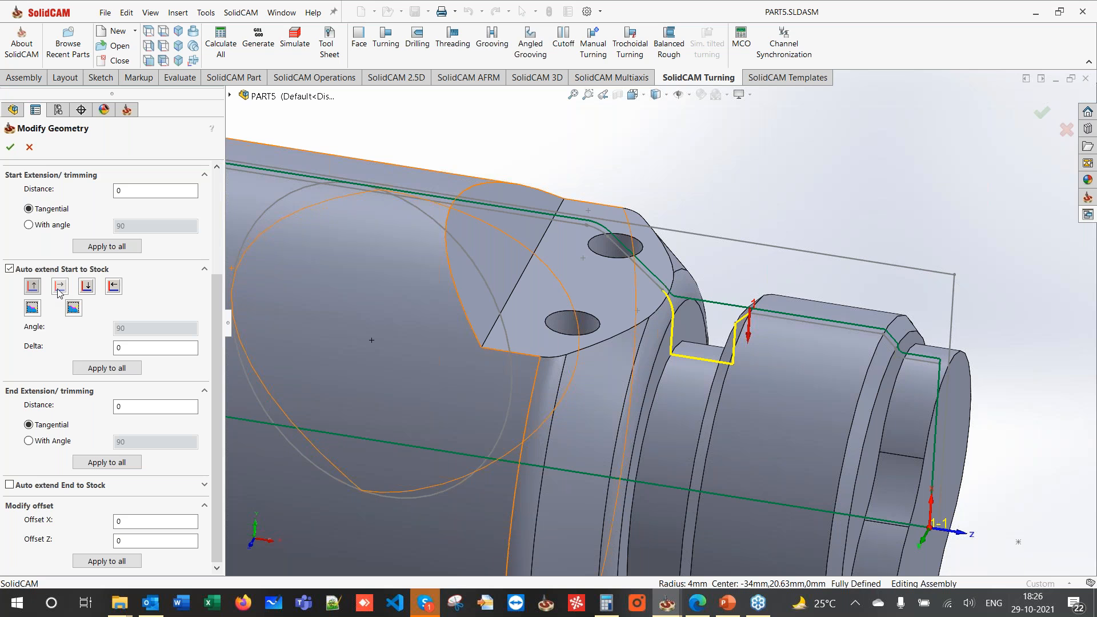
{"action": "left_click", "coordinate": [30, 147]}
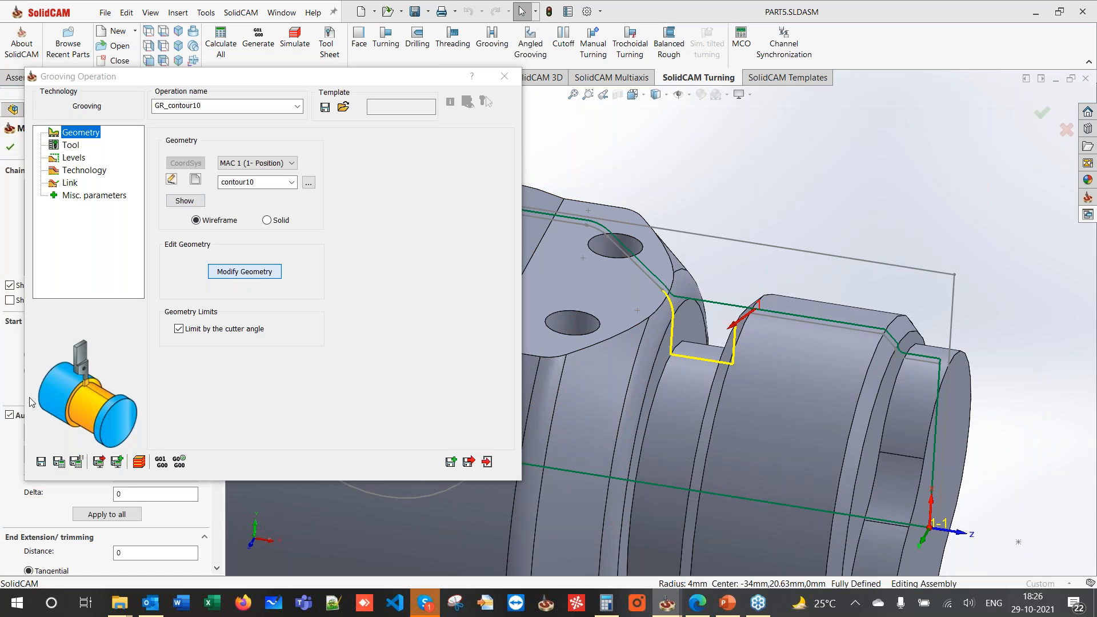
{"action": "scroll", "coordinate": [30, 403], "scroll_direction": "down", "scroll_amount": 4}
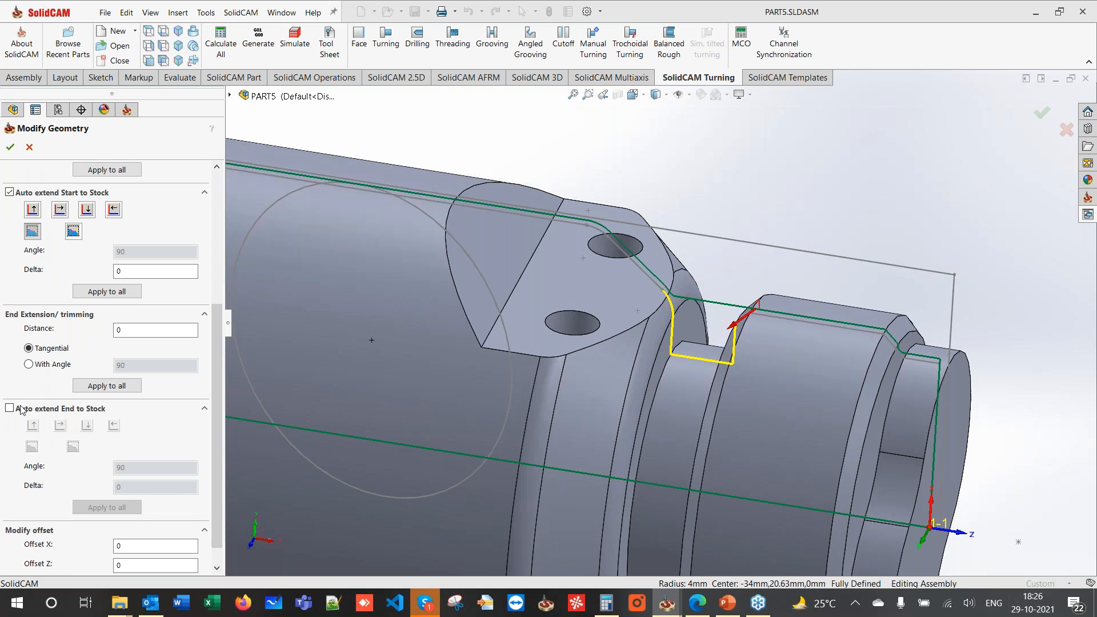
{"action": "left_click", "coordinate": [21, 409]}
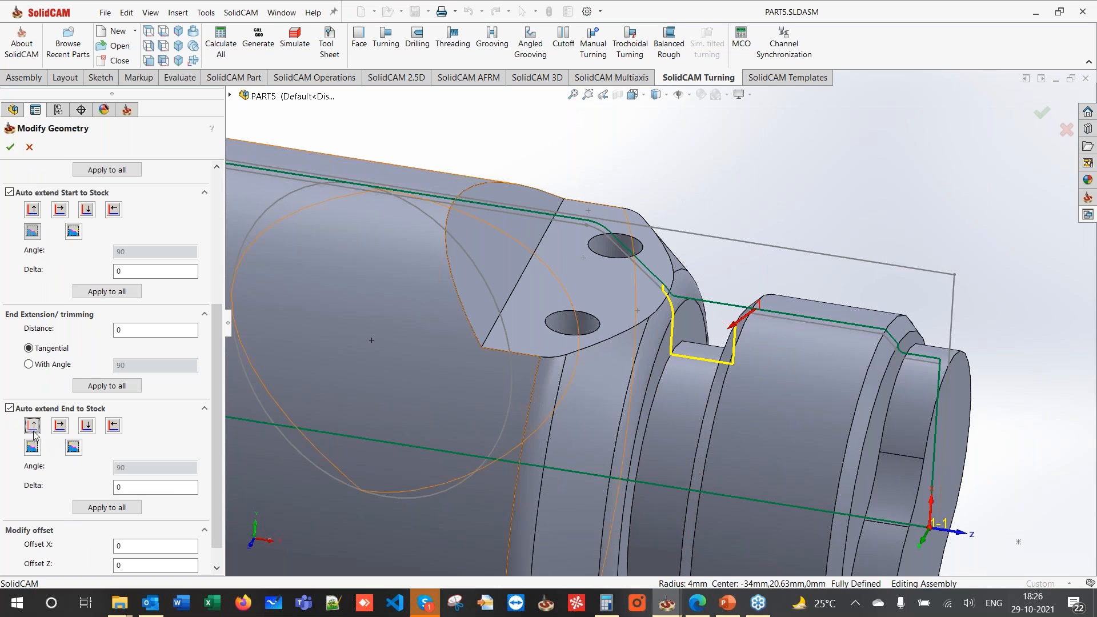
{"action": "left_click", "coordinate": [33, 428]}
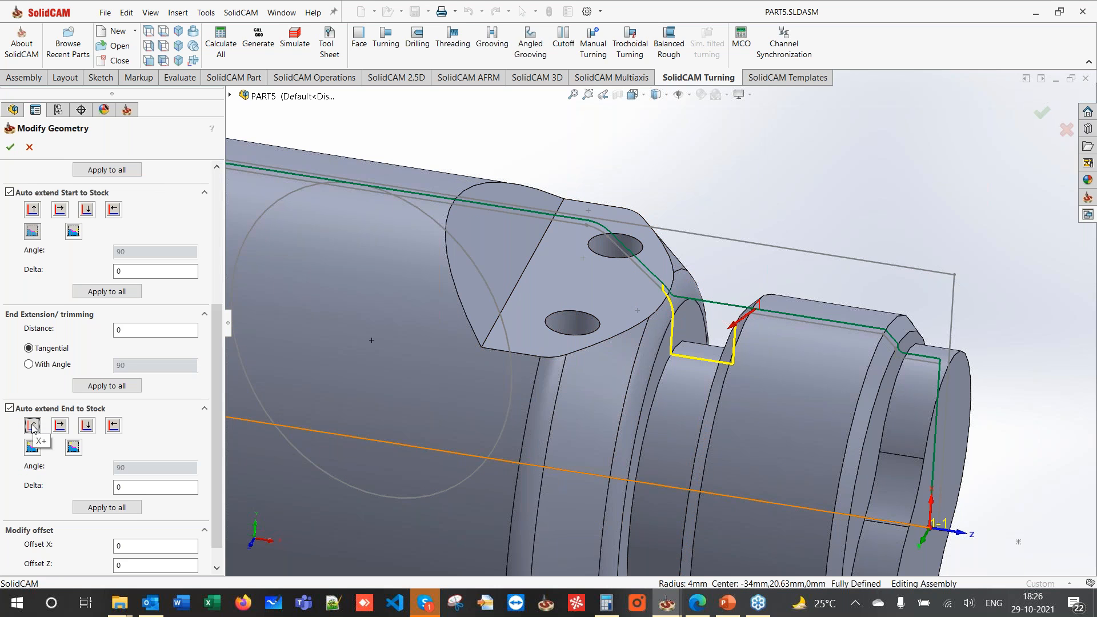
{"action": "left_click", "coordinate": [10, 149]}
{"action": "left_click", "coordinate": [72, 146]}
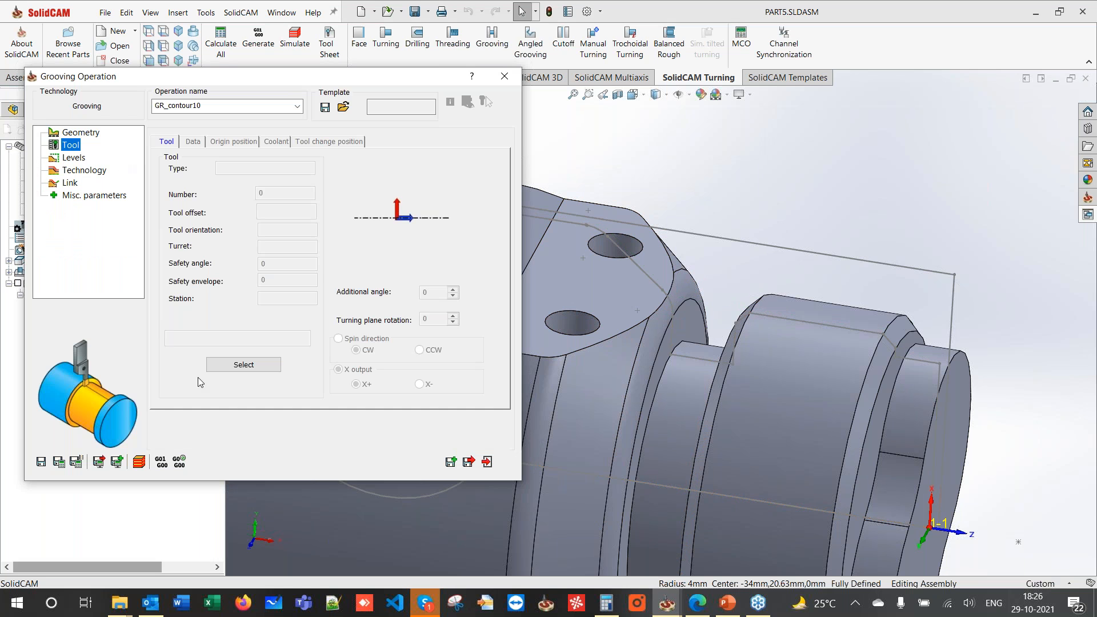
- Add external grooving tool 1 to the turret group with insert A 4 and width W 3.5
{"action": "left_click", "coordinate": [242, 368]}
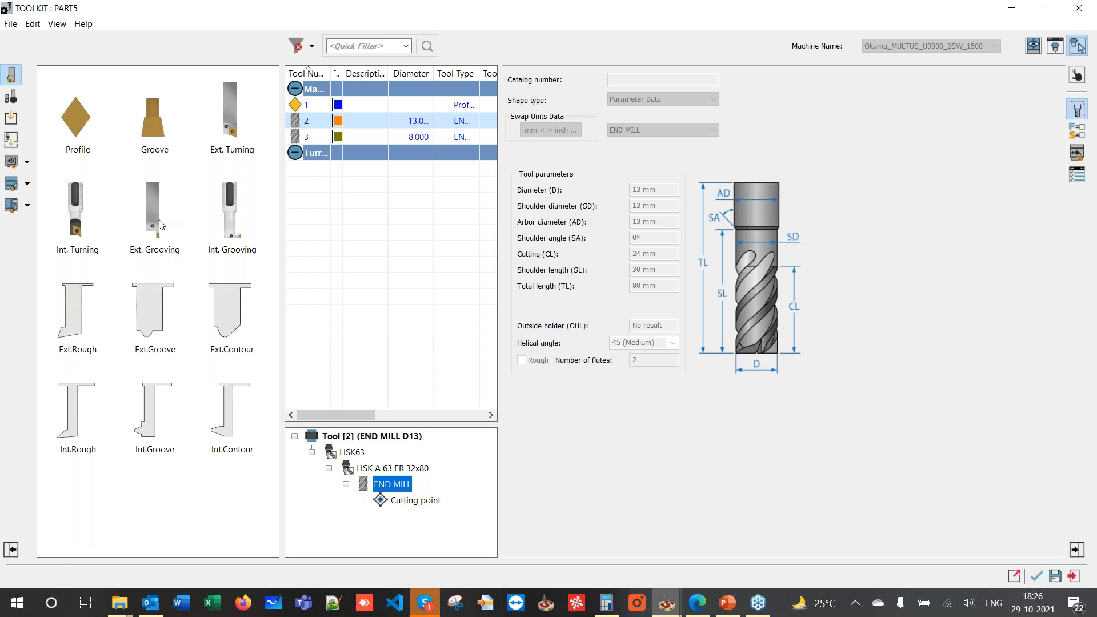
{"action": "left_click", "coordinate": [322, 157]}
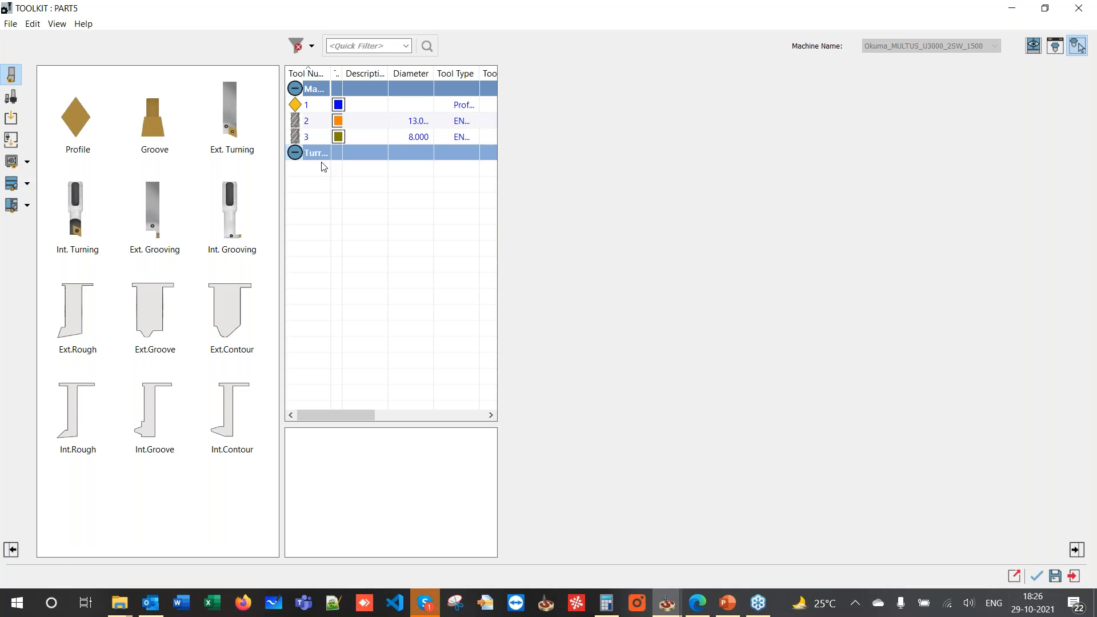
{"action": "double_click", "coordinate": [153, 235]}
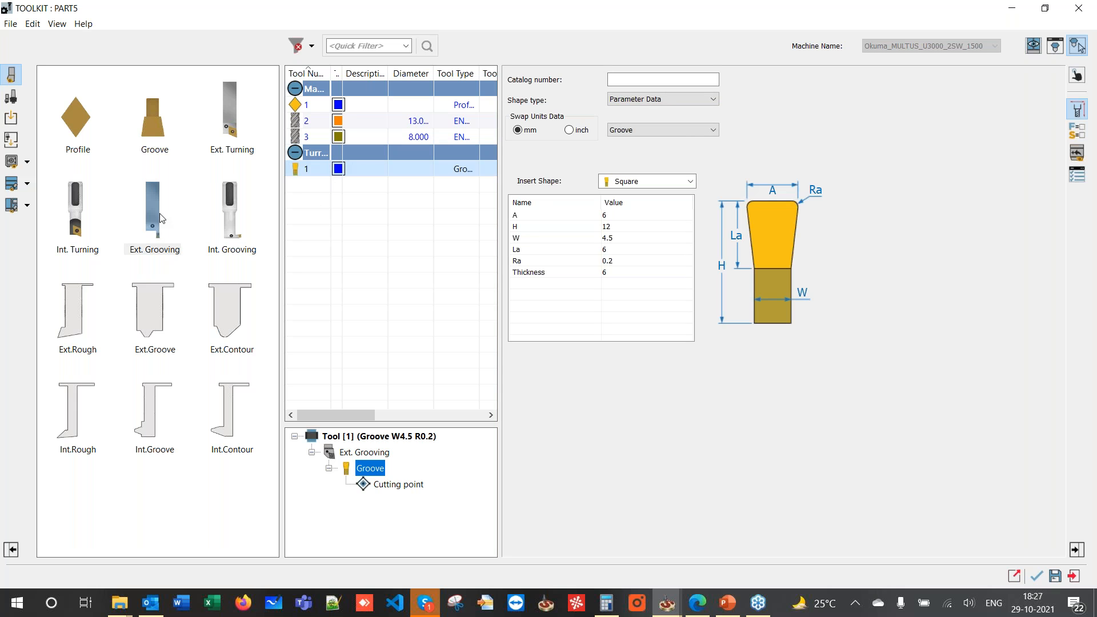
{"action": "left_click", "coordinate": [607, 215]}
{"action": "left_click", "coordinate": [605, 238]}
{"action": "left_click", "coordinate": [607, 238]}
{"action": "key", "text": "Return"}
- Show grooving tool 1 (Groove W3.5 R0.2) at Station_1 in the machine preview, viewed side-on
{"action": "left_click", "coordinate": [1033, 46]}
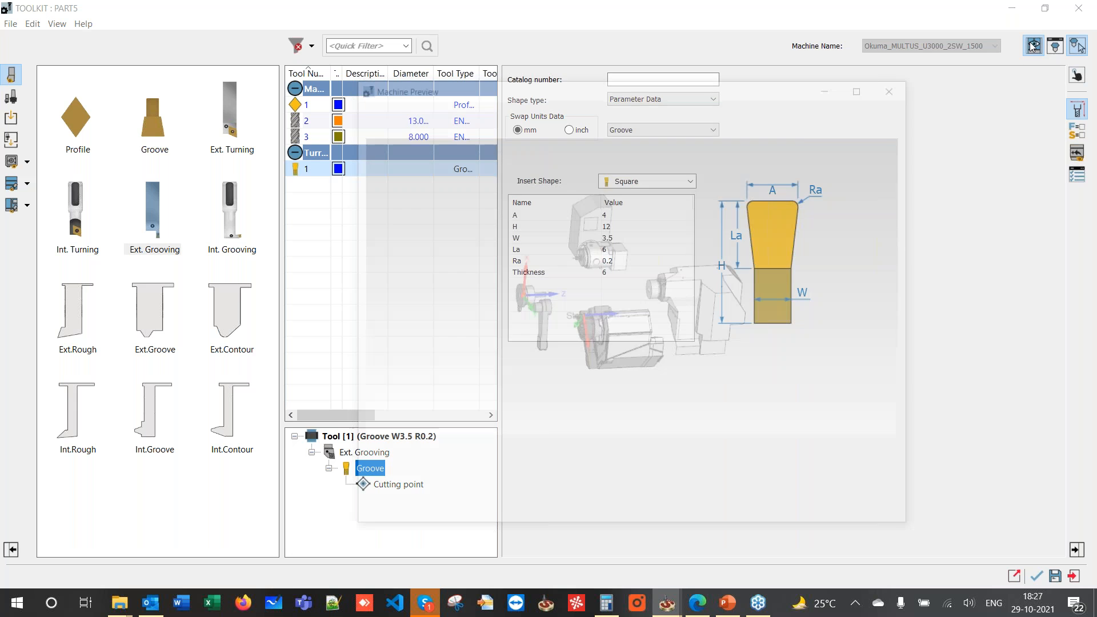
{"action": "left_click_drag", "start_coordinate": [665, 90], "coordinate": [1096, 160]}
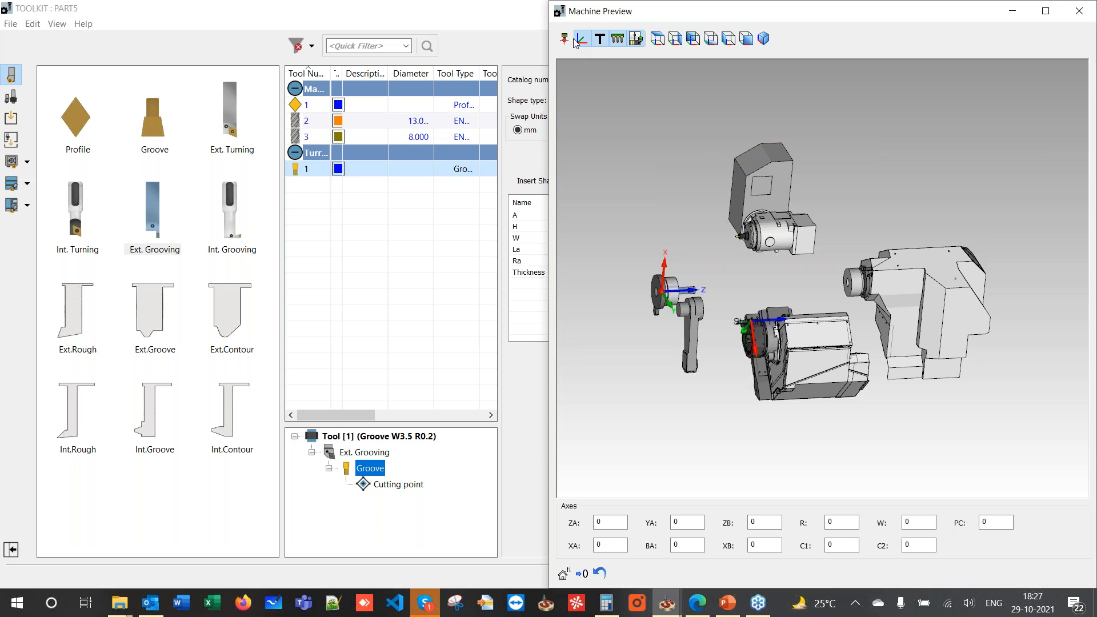
{"action": "left_click_drag", "start_coordinate": [769, 26], "coordinate": [274, 62]}
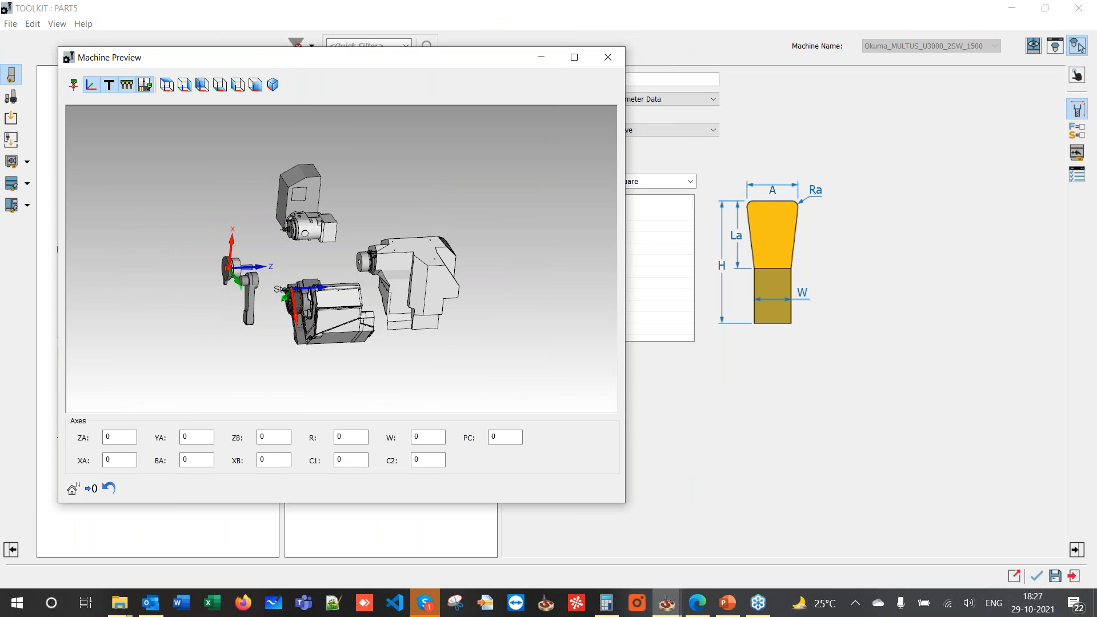
{"action": "left_click", "coordinate": [73, 87]}
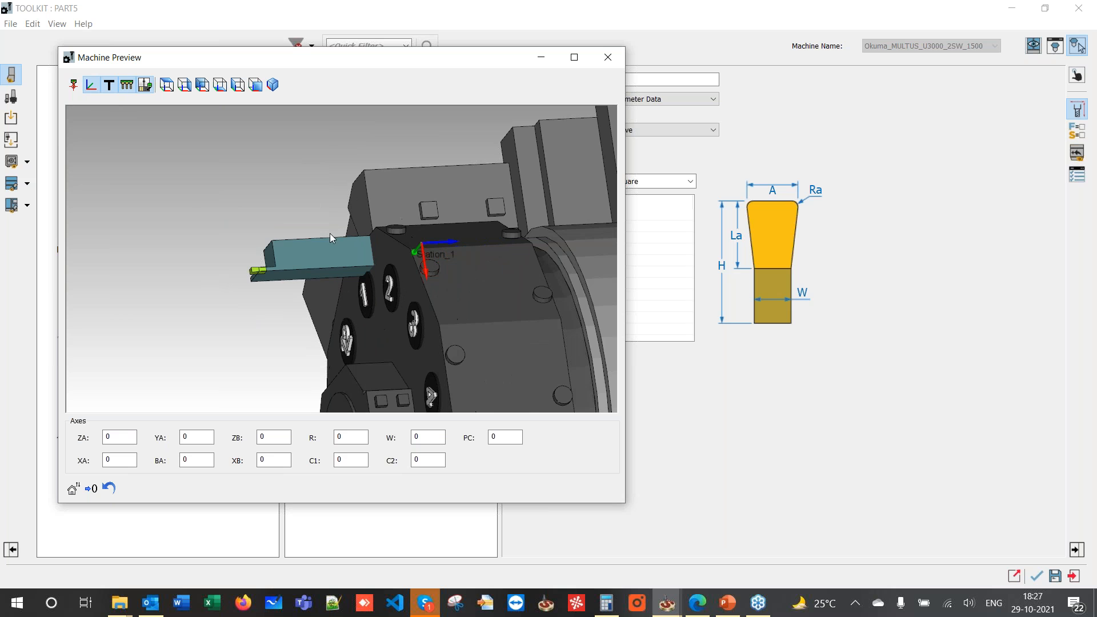
{"action": "mouse_move", "coordinate": [319, 170]}
{"action": "middle_mouse_down"}
{"action": "mouse_move", "coordinate": [304, 166]}
{"action": "mouse_move", "coordinate": [310, 204]}
{"action": "mouse_move", "coordinate": [358, 193]}
{"action": "middle_mouse_up"}
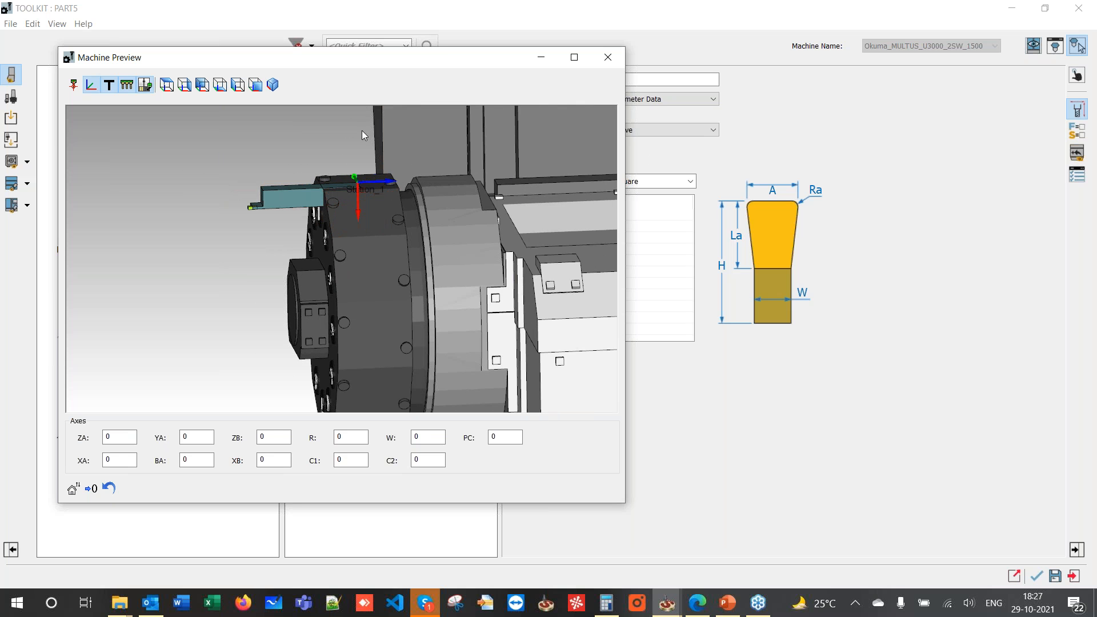
{"action": "left_click_drag", "start_coordinate": [431, 61], "coordinate": [959, 182]}
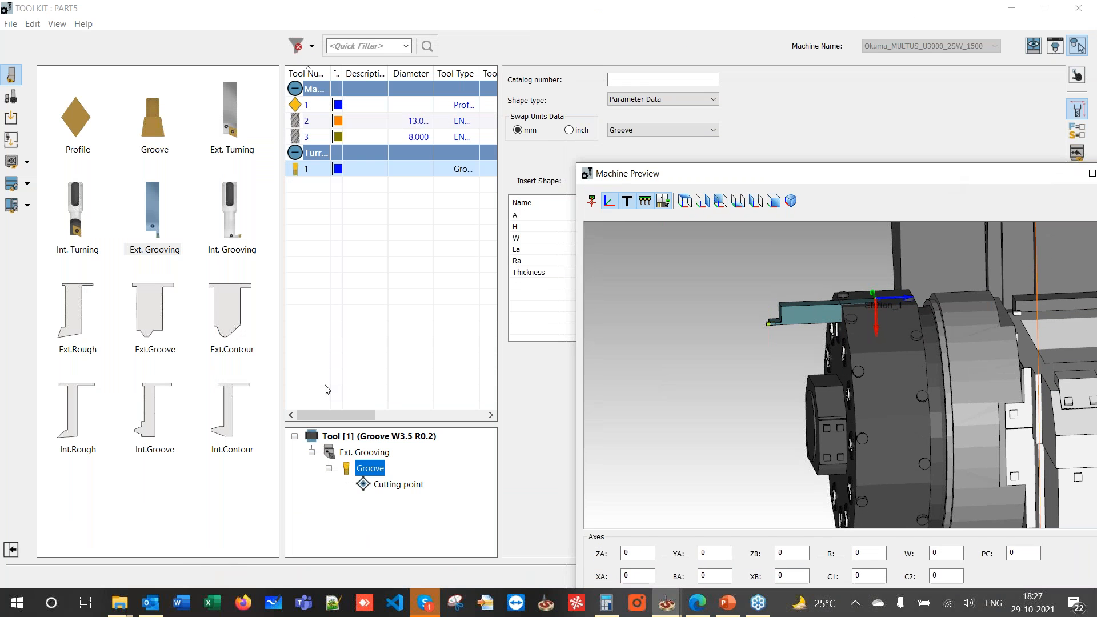
- Display the grooving holder's parameters and its mounting settings
{"action": "left_click", "coordinate": [347, 453]}
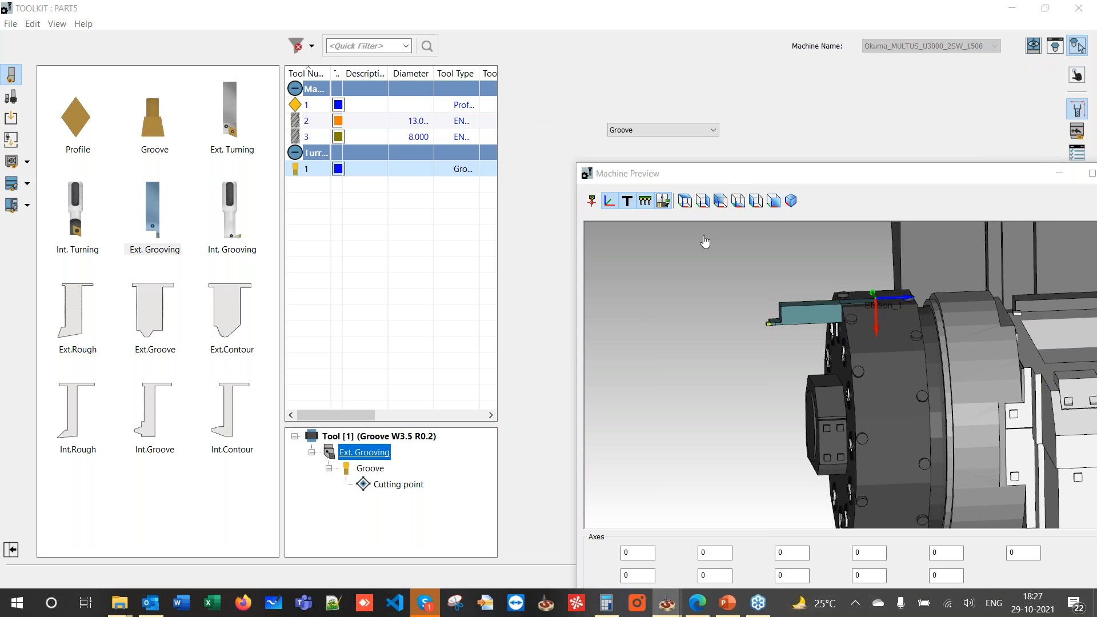
{"action": "left_click_drag", "start_coordinate": [737, 187], "coordinate": [832, 211]}
{"action": "left_click", "coordinate": [1077, 131]}
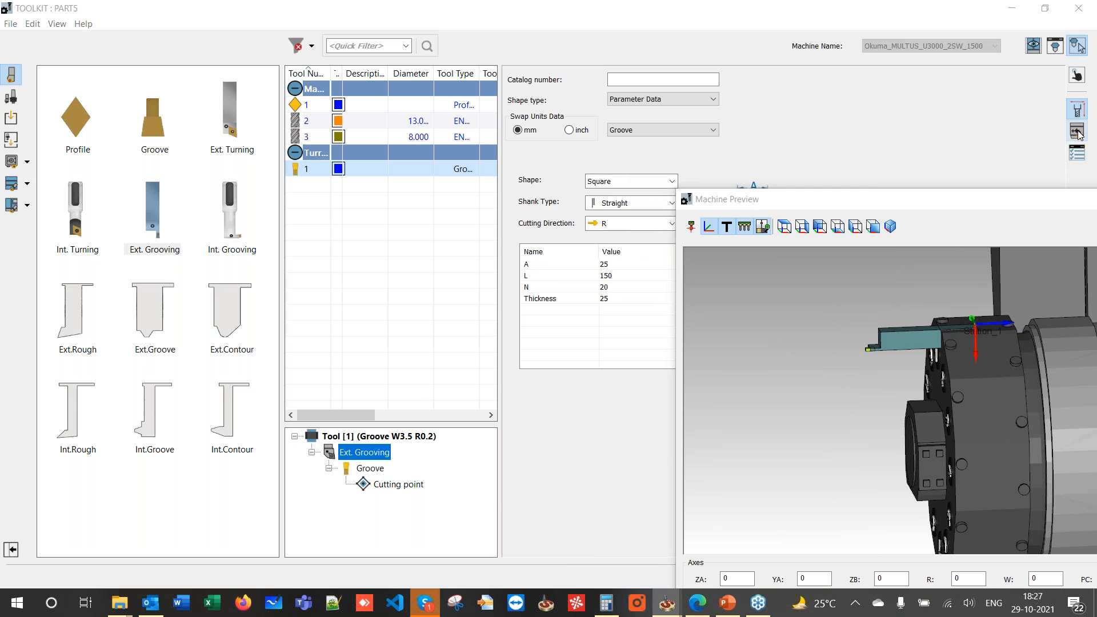
- Set the grooving tool's Station mounting Y offset to 25, checking the turret in the preview
{"action": "left_click", "coordinate": [653, 141]}
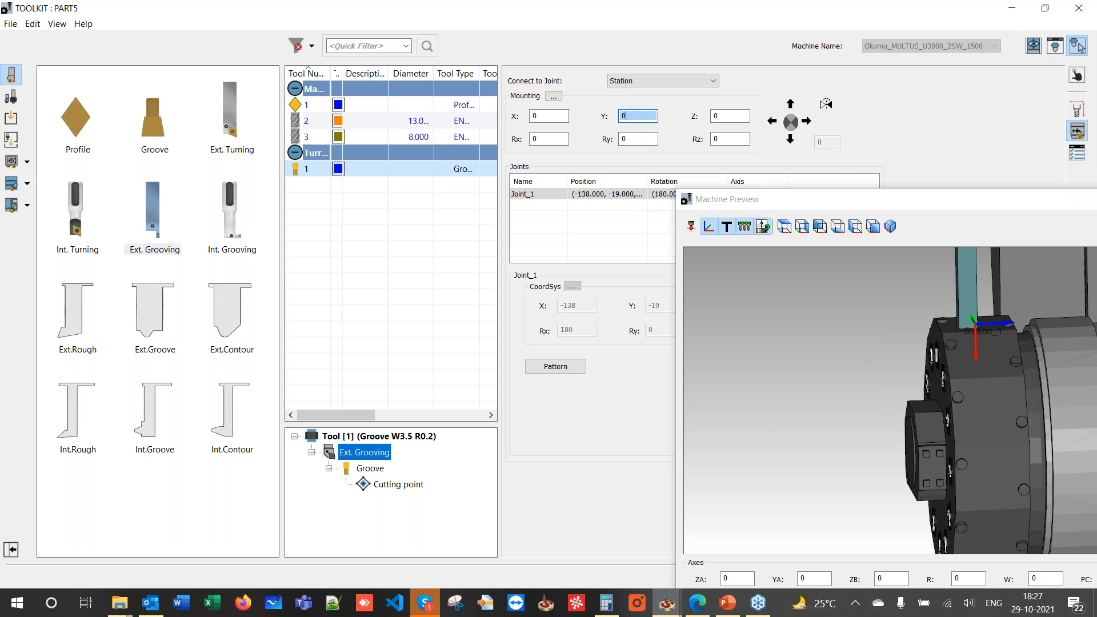
{"action": "left_click_drag", "start_coordinate": [760, 205], "coordinate": [92, 71]}
{"action": "scroll", "coordinate": [156, 170], "scroll_direction": "down", "scroll_amount": 4}
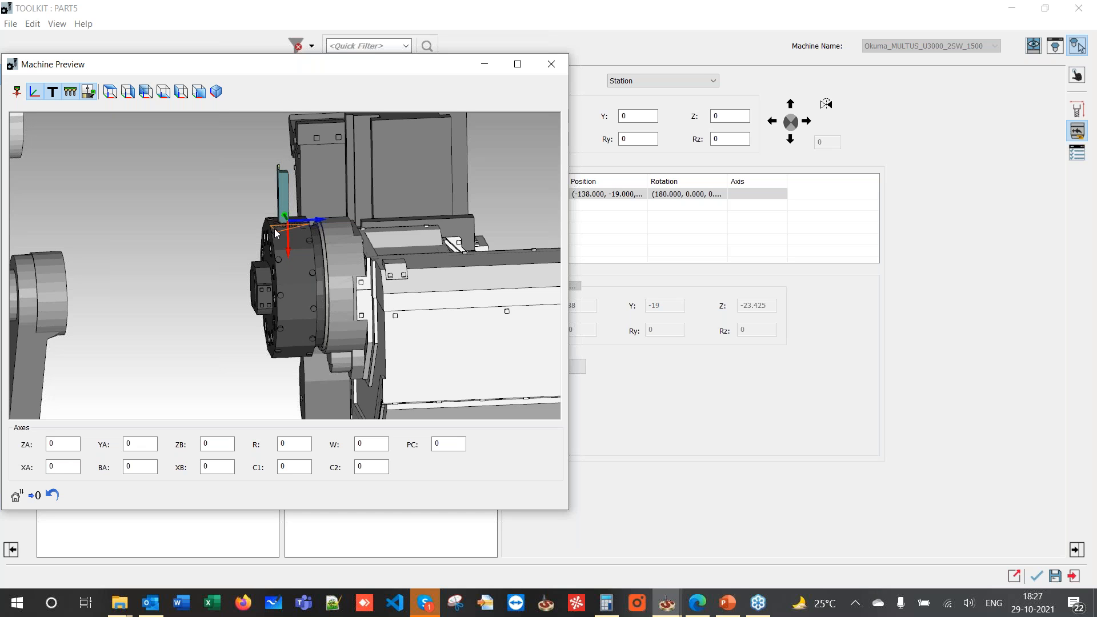
{"action": "middle_click_drag", "start_coordinate": [263, 190], "coordinate": [272, 230]}
{"action": "scroll", "coordinate": [271, 183], "scroll_direction": "up", "scroll_amount": 4}
{"action": "mouse_move", "coordinate": [272, 181]}
{"action": "middle_mouse_down"}
{"action": "mouse_move", "coordinate": [272, 147]}
{"action": "mouse_move", "coordinate": [275, 162]}
{"action": "middle_mouse_up"}
{"action": "middle_click_drag", "start_coordinate": [181, 146], "coordinate": [240, 206]}
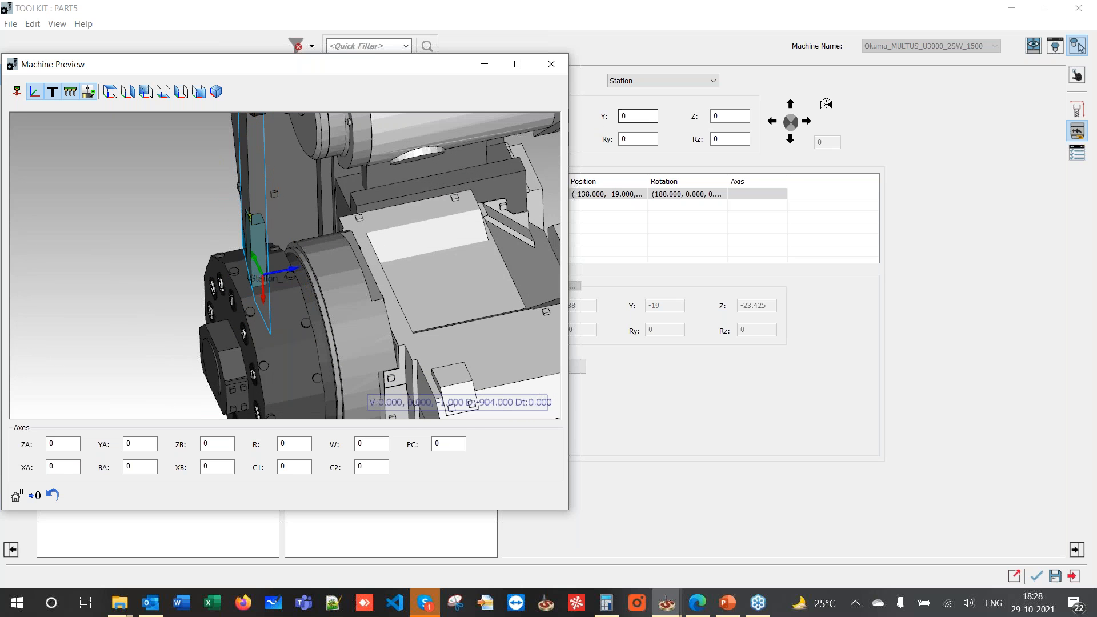
{"action": "left_click", "coordinate": [638, 115]}
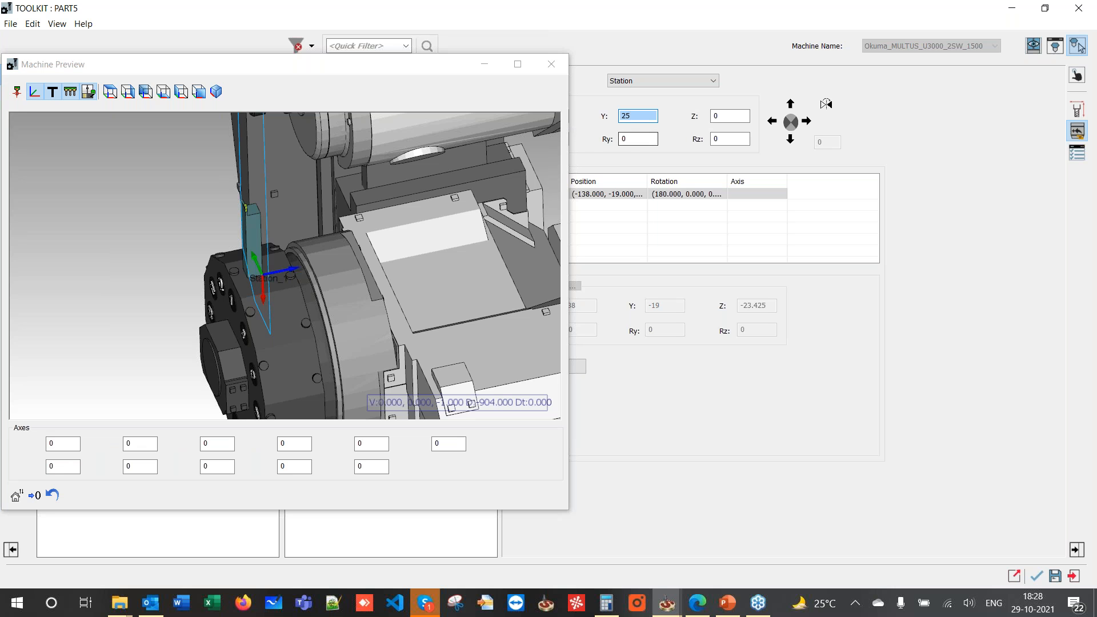
{"action": "middle_click_drag", "start_coordinate": [388, 207], "coordinate": [321, 309]}
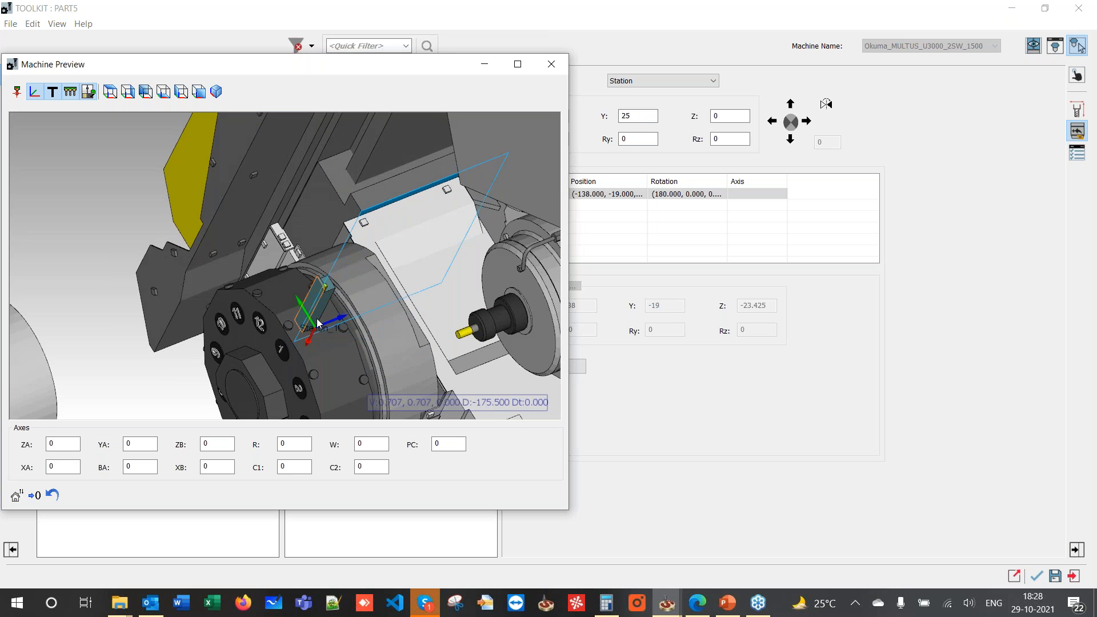
{"action": "middle_click_drag", "start_coordinate": [316, 324], "coordinate": [271, 276]}
{"action": "left_click_drag", "start_coordinate": [416, 74], "coordinate": [950, 127]}
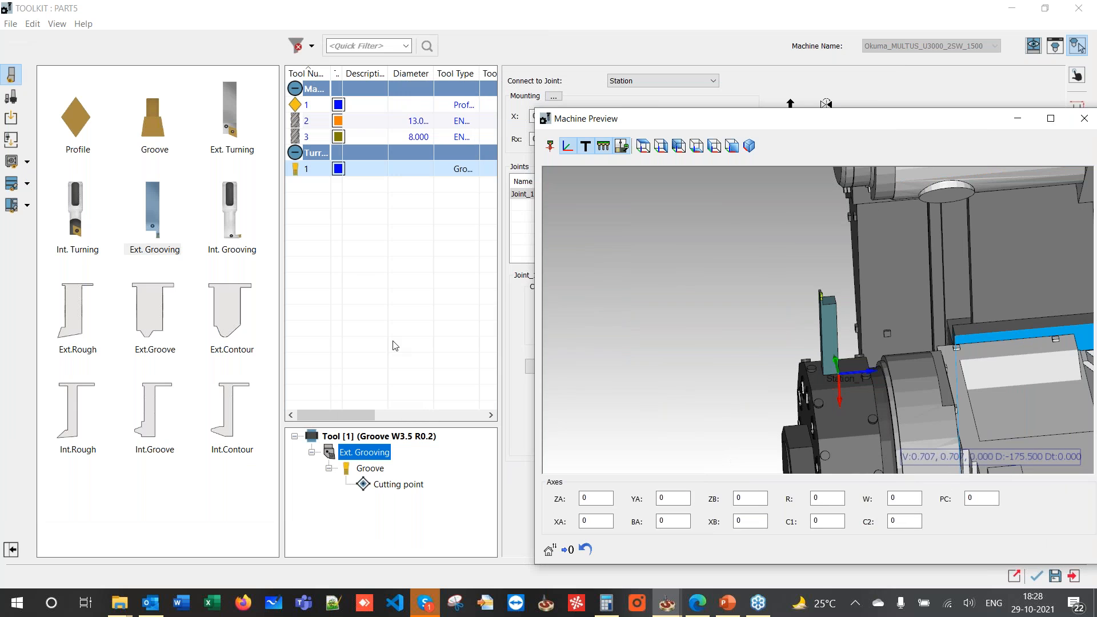
{"action": "left_click_drag", "start_coordinate": [633, 121], "coordinate": [55, 92]}
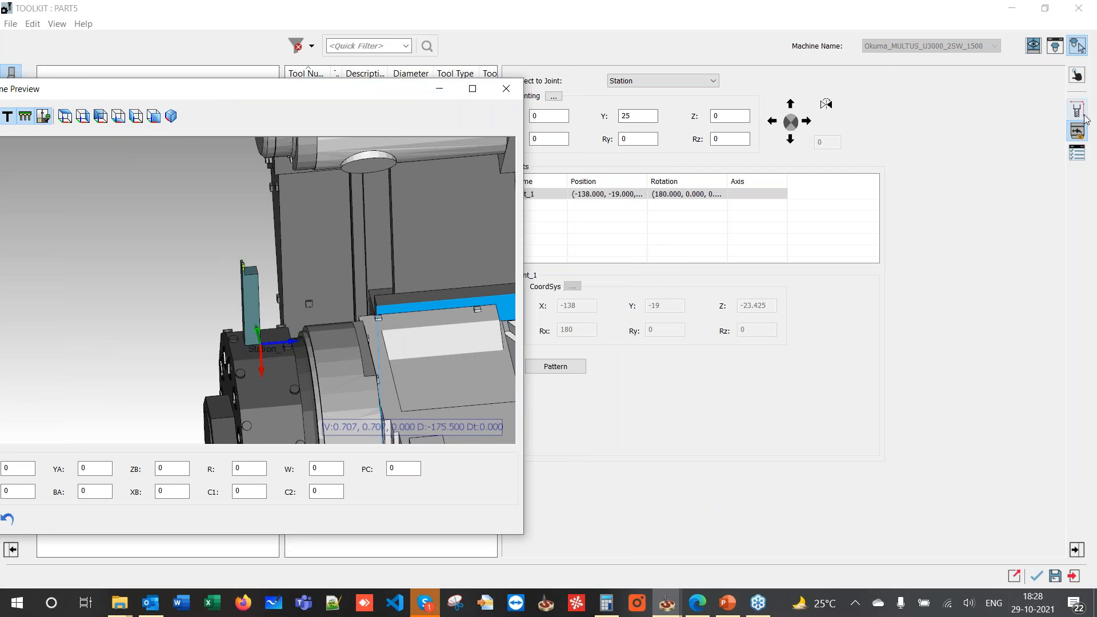
- Set the grooving tool's cutting direction to L and its mounting Y offset to -25
{"action": "left_click", "coordinate": [1079, 112]}
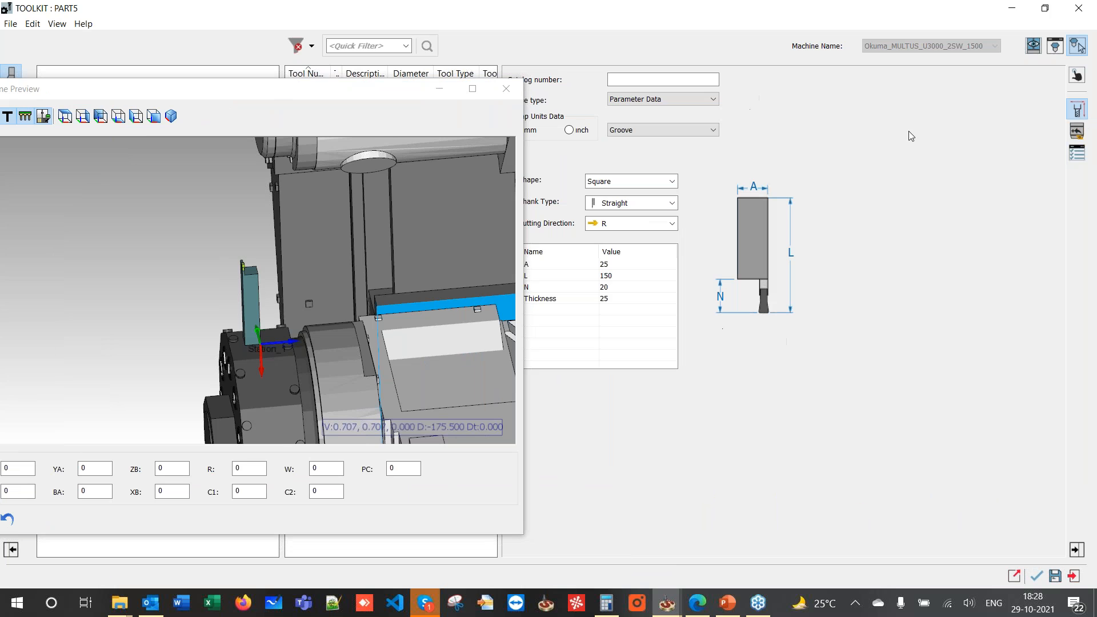
{"action": "left_click", "coordinate": [605, 224]}
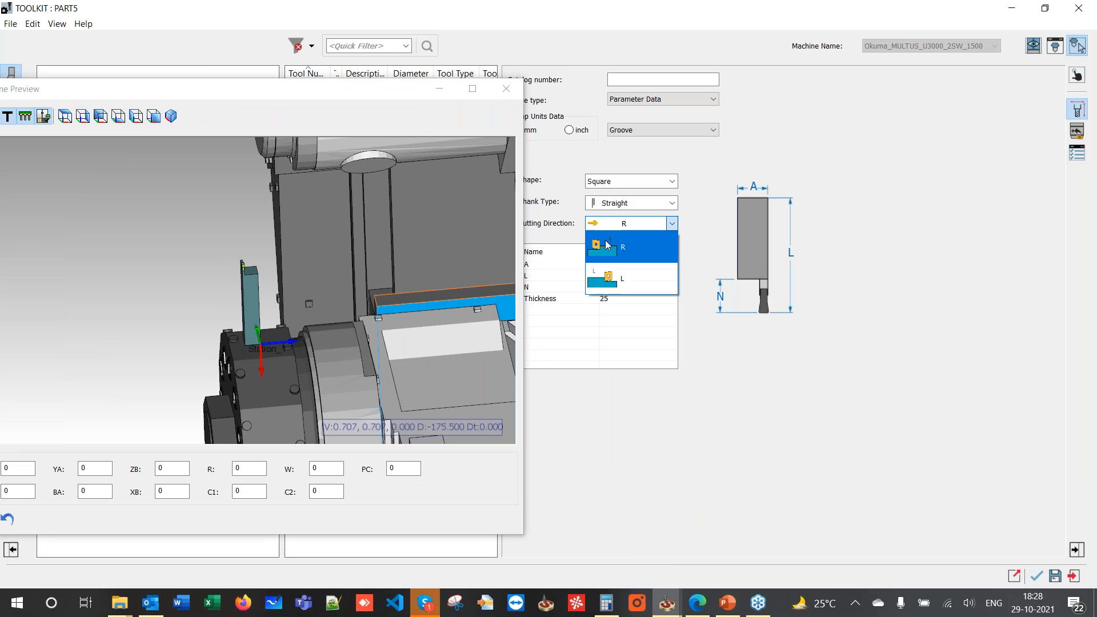
{"action": "left_click", "coordinate": [611, 277]}
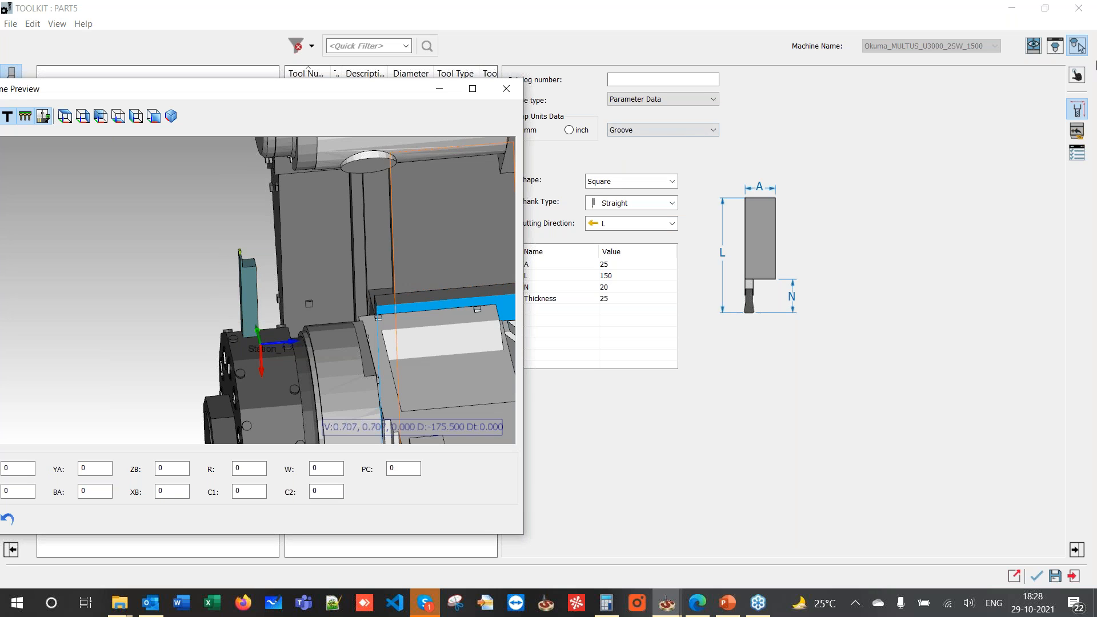
{"action": "left_click", "coordinate": [1078, 131]}
{"action": "double_click", "coordinate": [623, 117]}
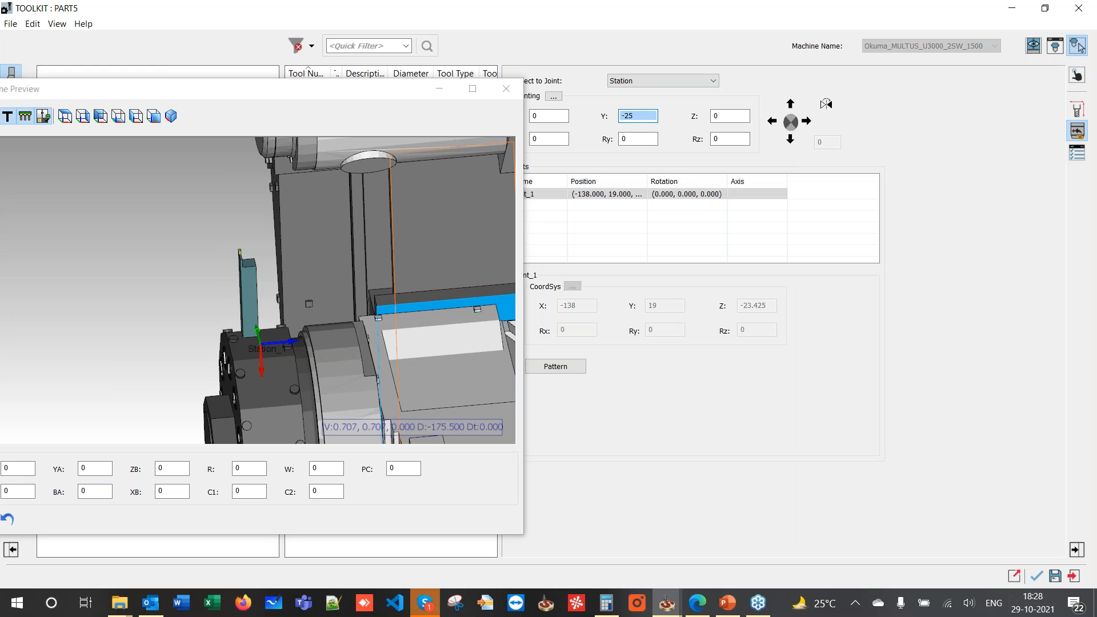
{"action": "key", "text": "Return"}
- Orbit the machine preview to check the tool position, then close the preview
{"action": "middle_click_drag", "start_coordinate": [160, 261], "coordinate": [211, 330]}
{"action": "left_click", "coordinate": [254, 369]}
{"action": "middle_click_drag", "start_coordinate": [253, 369], "coordinate": [253, 345]}
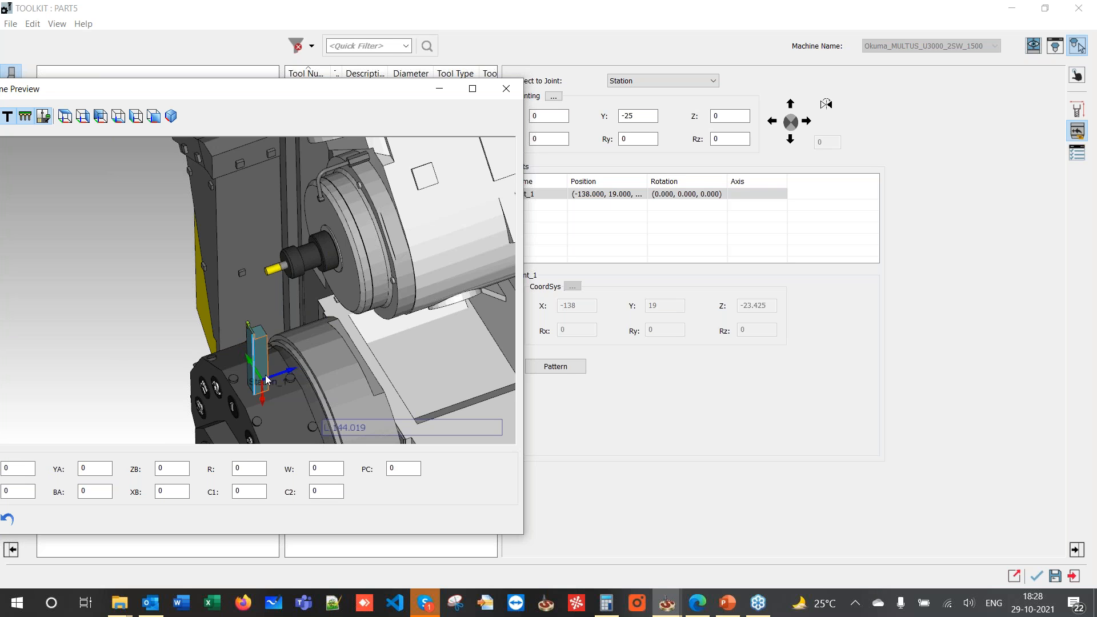
{"action": "mouse_move", "coordinate": [211, 337]}
{"action": "left_mouse_down"}
{"action": "mouse_move", "coordinate": [235, 334]}
{"action": "mouse_move", "coordinate": [191, 344]}
{"action": "mouse_move", "coordinate": [220, 353]}
{"action": "mouse_move", "coordinate": [228, 341]}
{"action": "left_mouse_up"}
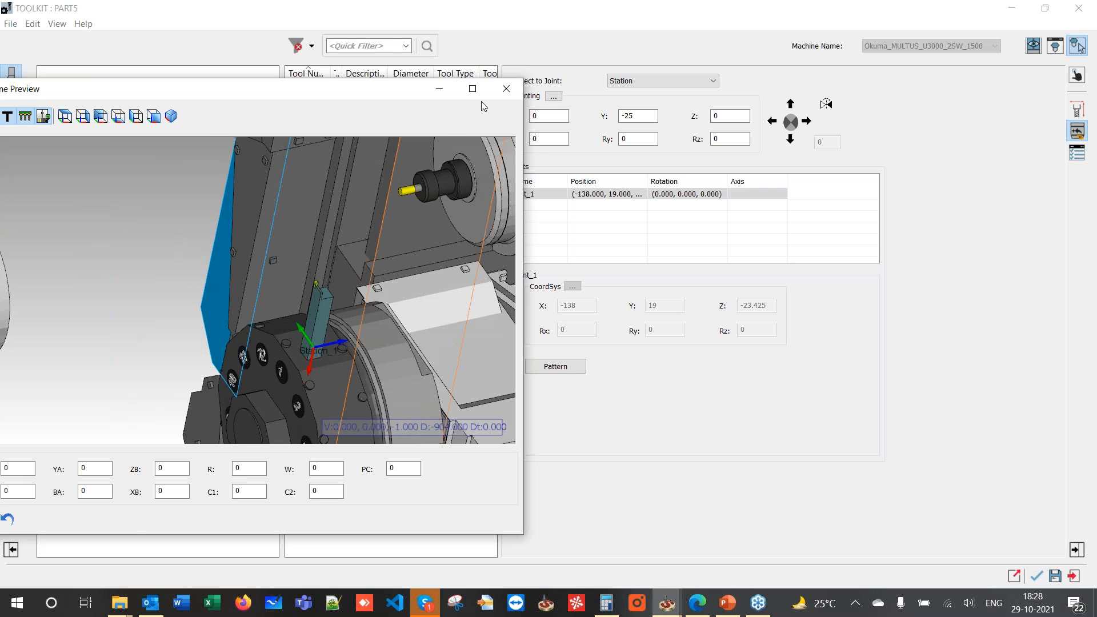
{"action": "left_click", "coordinate": [506, 89]}
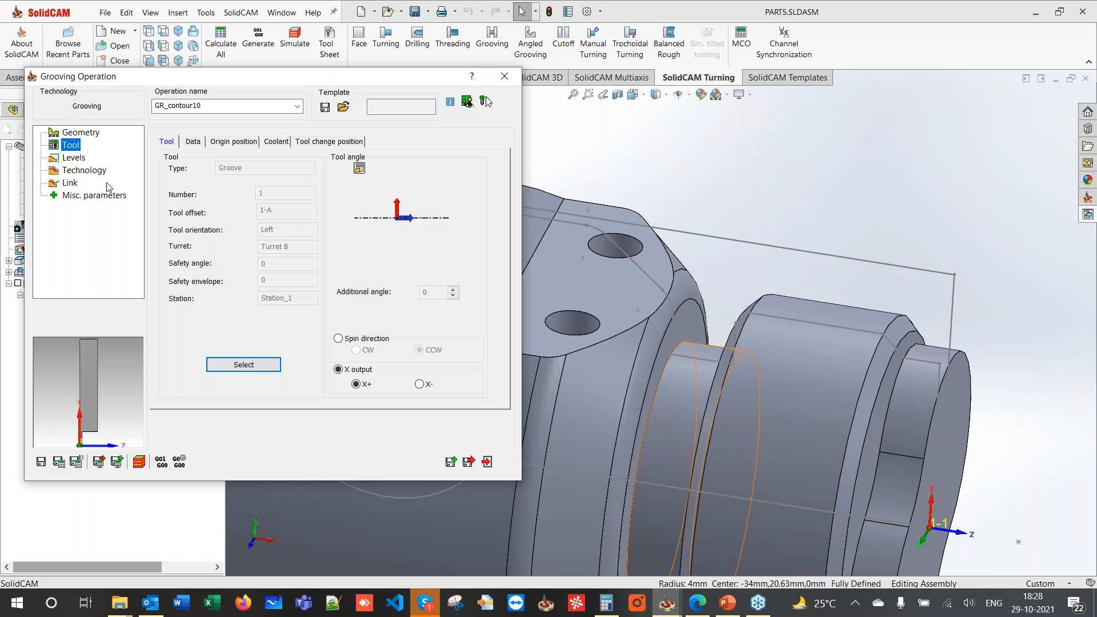
- Set GR_contour10's finish pass to the Turn-Groove method, then save and calculate the toolpath
{"action": "left_click", "coordinate": [68, 170]}
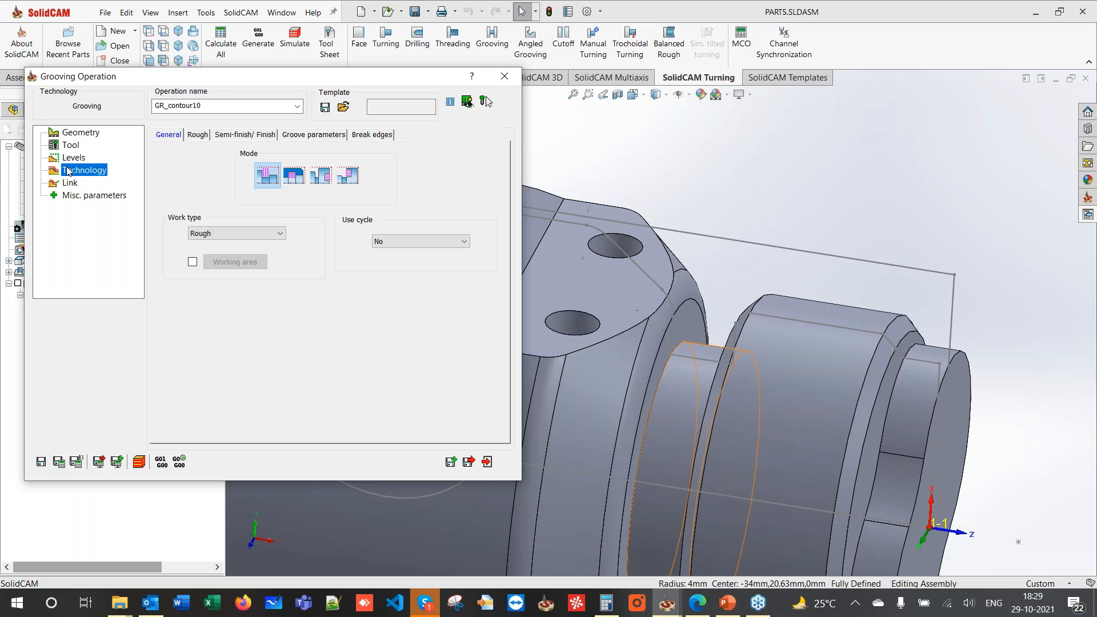
{"action": "left_click", "coordinate": [198, 135]}
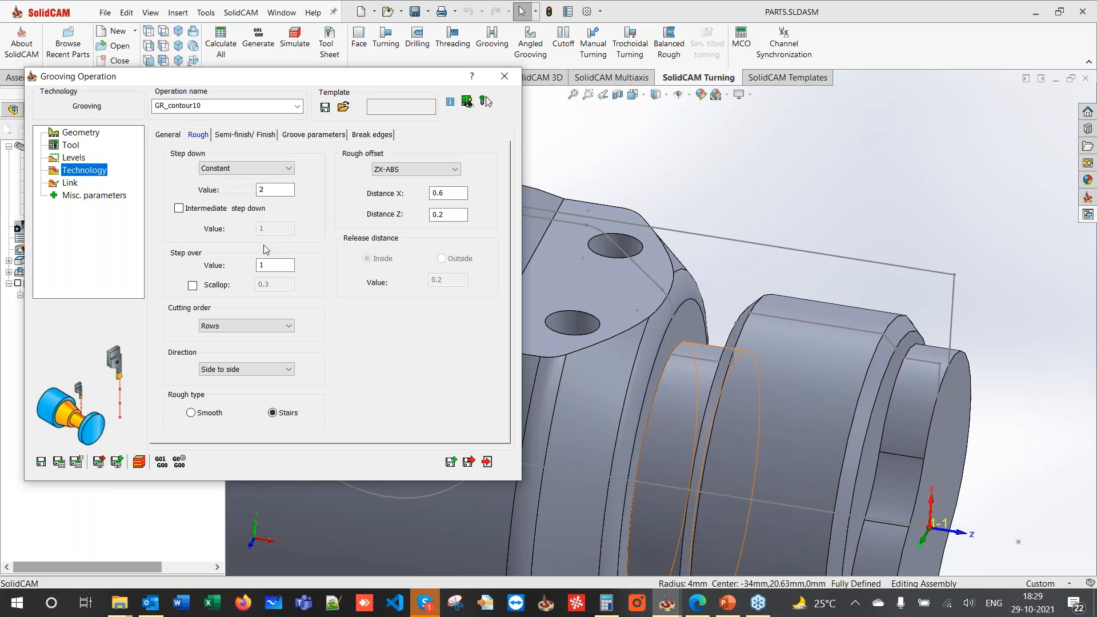
{"action": "key", "text": "Tab"}
{"action": "key", "text": "Tab"}
{"action": "left_click", "coordinate": [247, 135]}
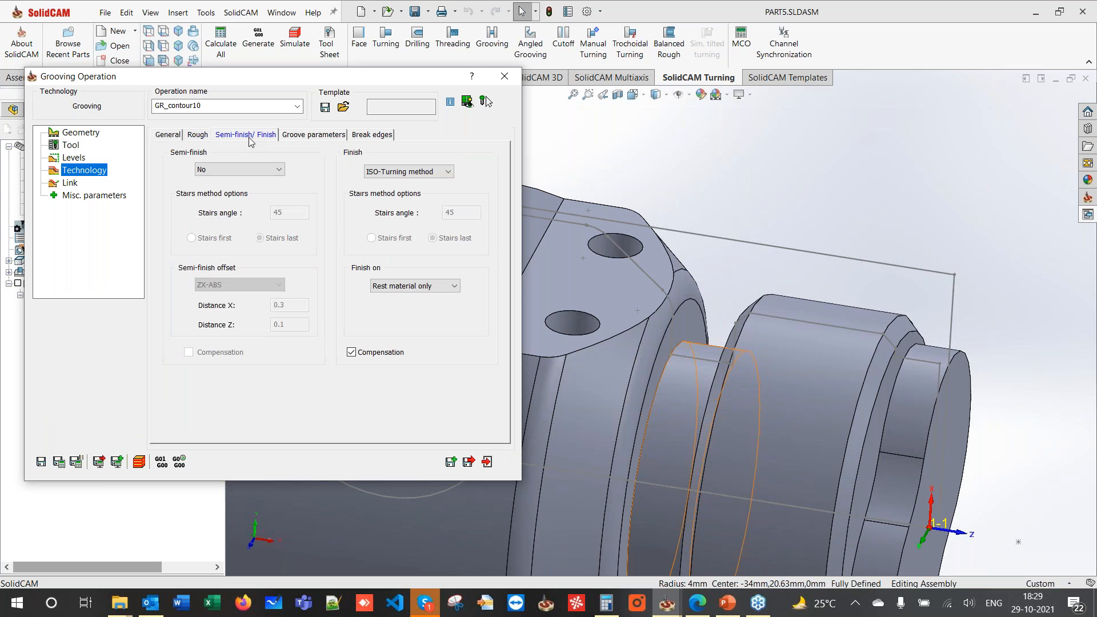
{"action": "left_click", "coordinate": [403, 172]}
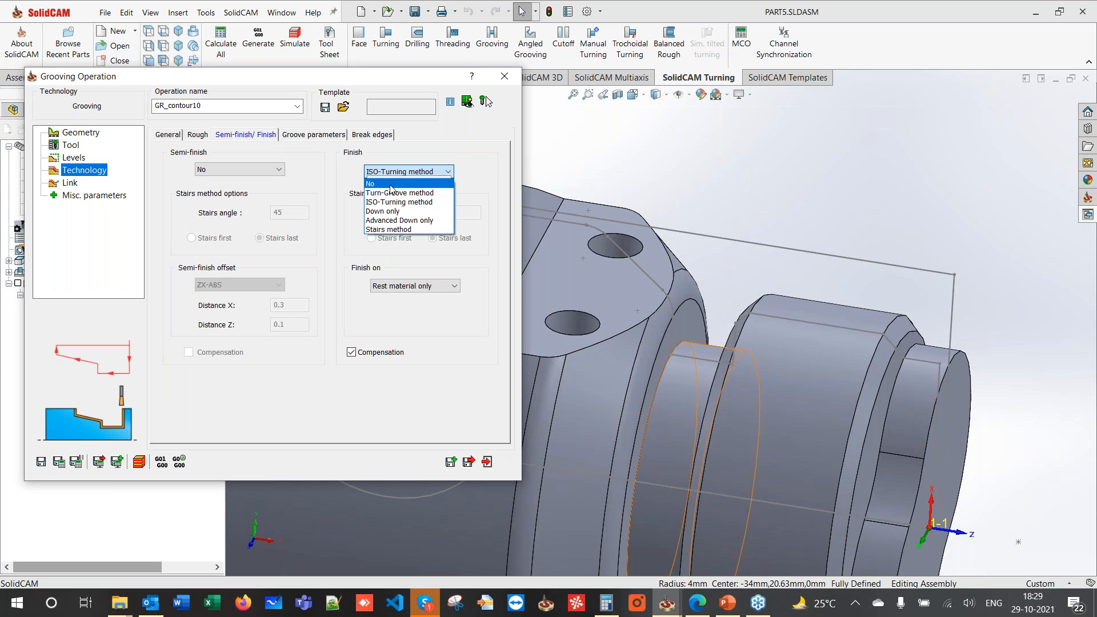
{"action": "left_click", "coordinate": [393, 193]}
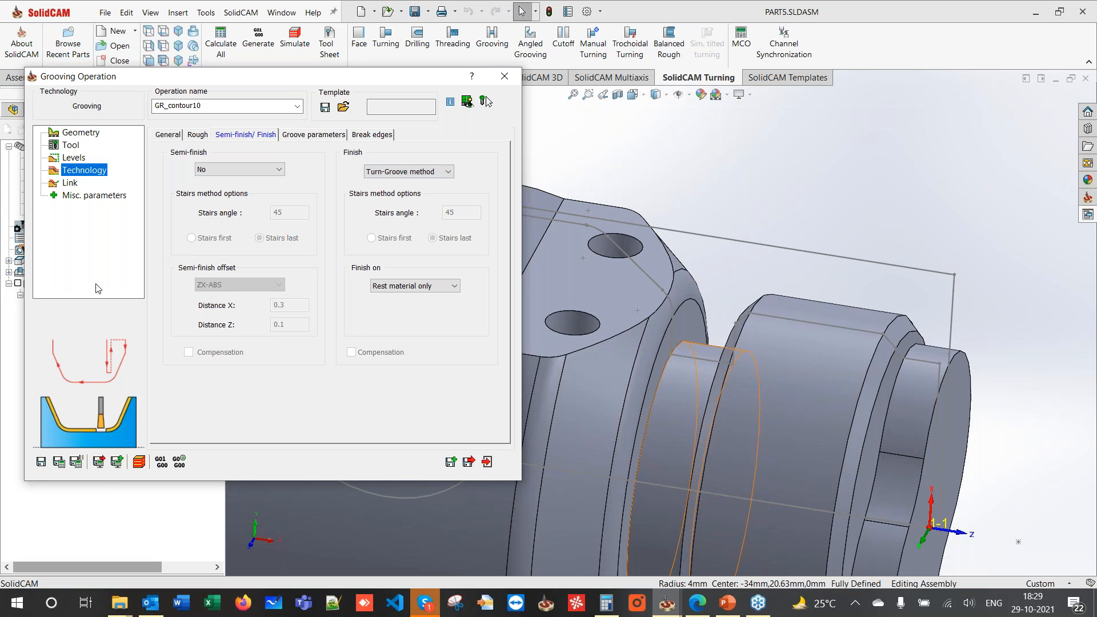
{"action": "left_click", "coordinate": [59, 463]}
{"action": "left_click", "coordinate": [140, 462]}
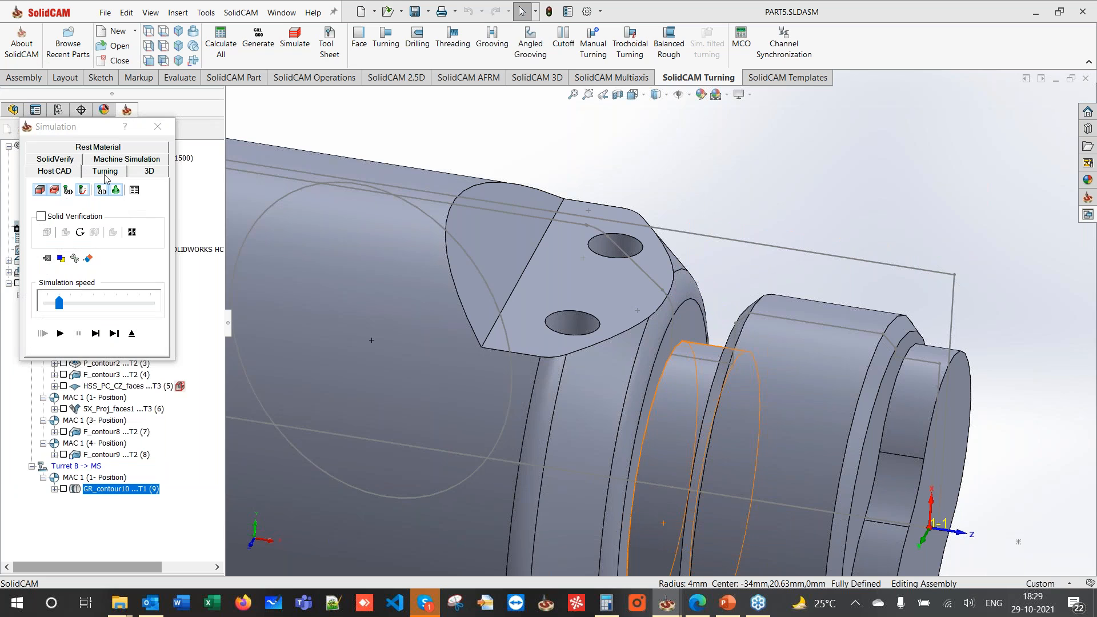
- Play a Turning-mode simulation of GR_contour10, exit it, and close the grooving dialog
{"action": "left_click", "coordinate": [105, 174]}
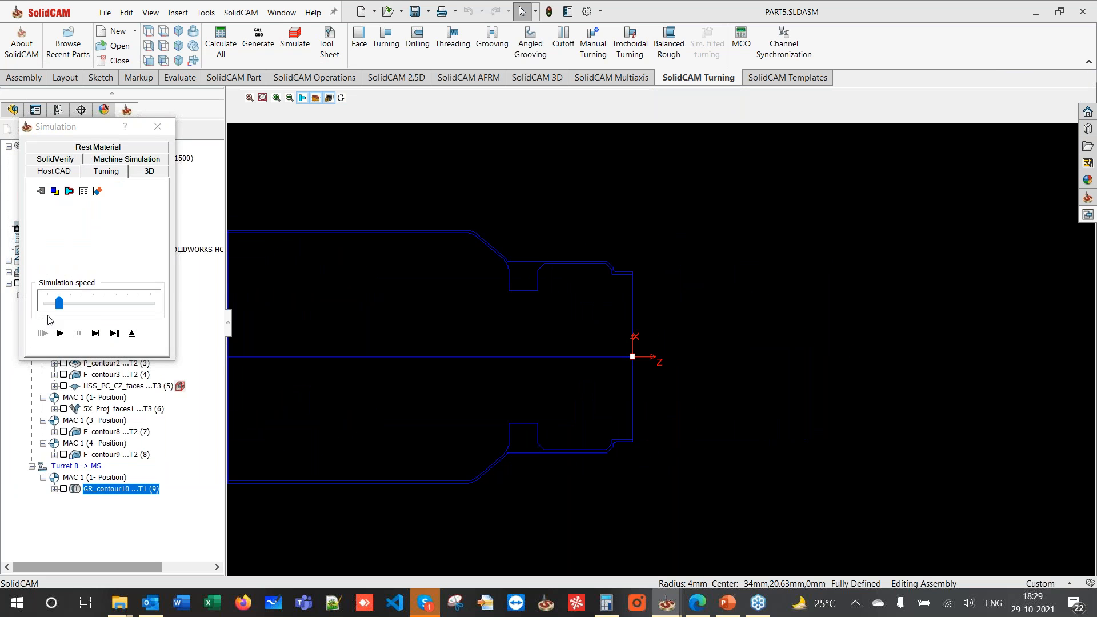
{"action": "left_click", "coordinate": [60, 334]}
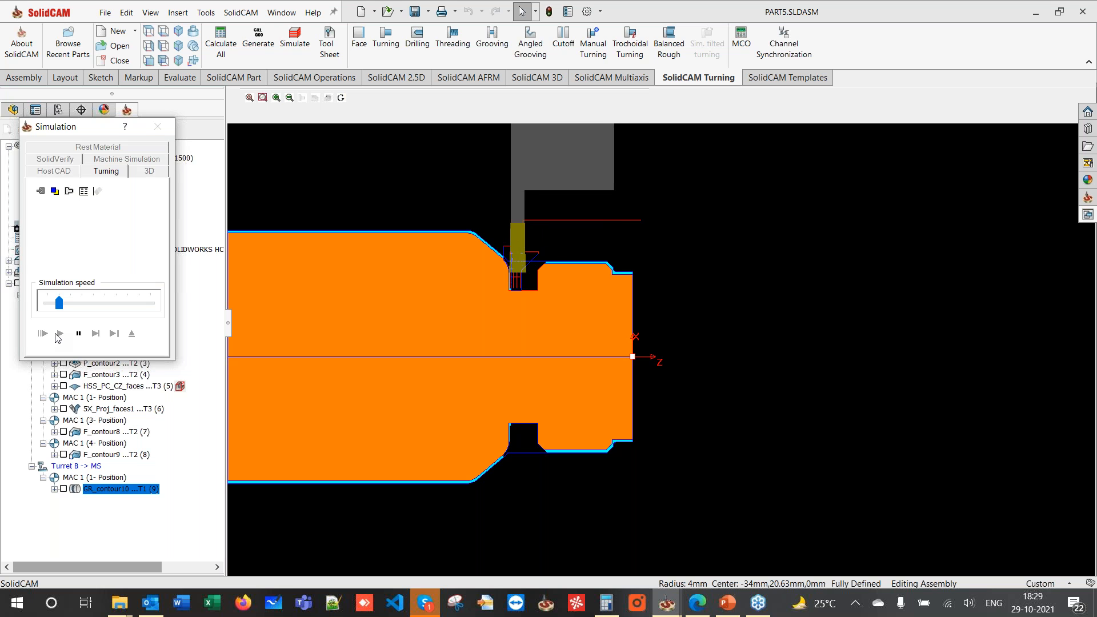
{"action": "left_click", "coordinate": [141, 337]}
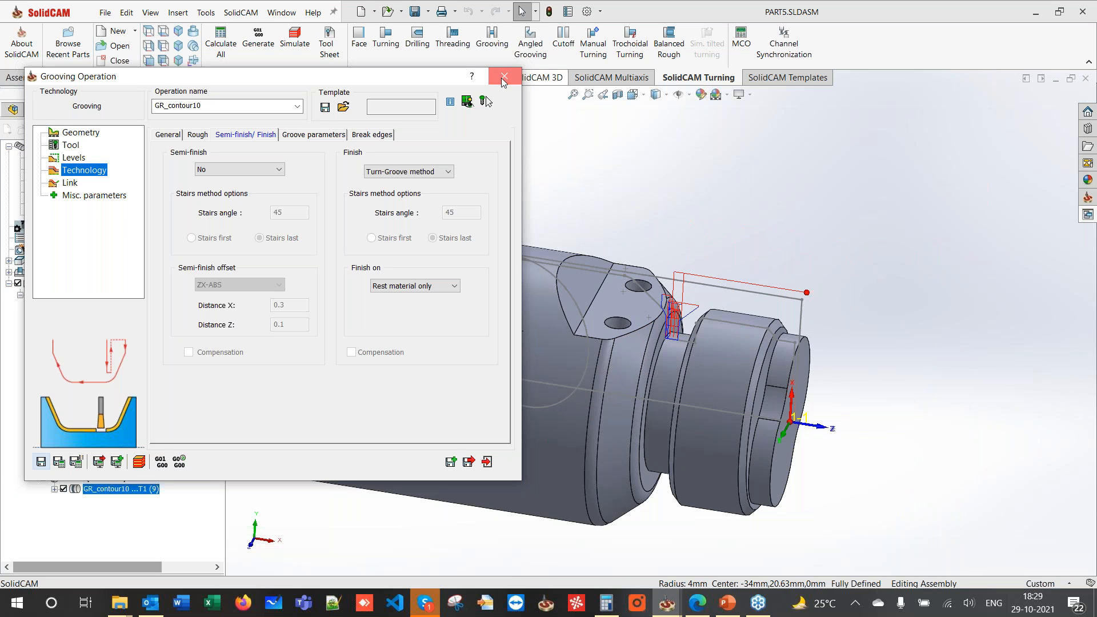
{"action": "left_click", "coordinate": [529, 140]}
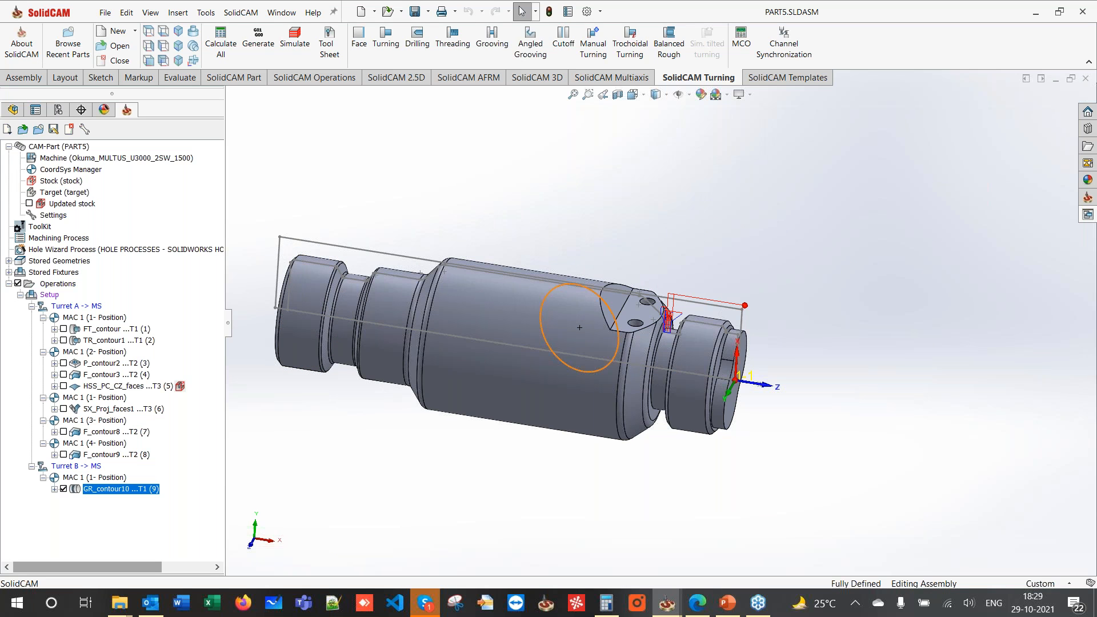
- Copy TR_contour1, paste it after GR_contour10, and open the TR_contour1_1 copy for editing
{"action": "left_click", "coordinate": [63, 342]}
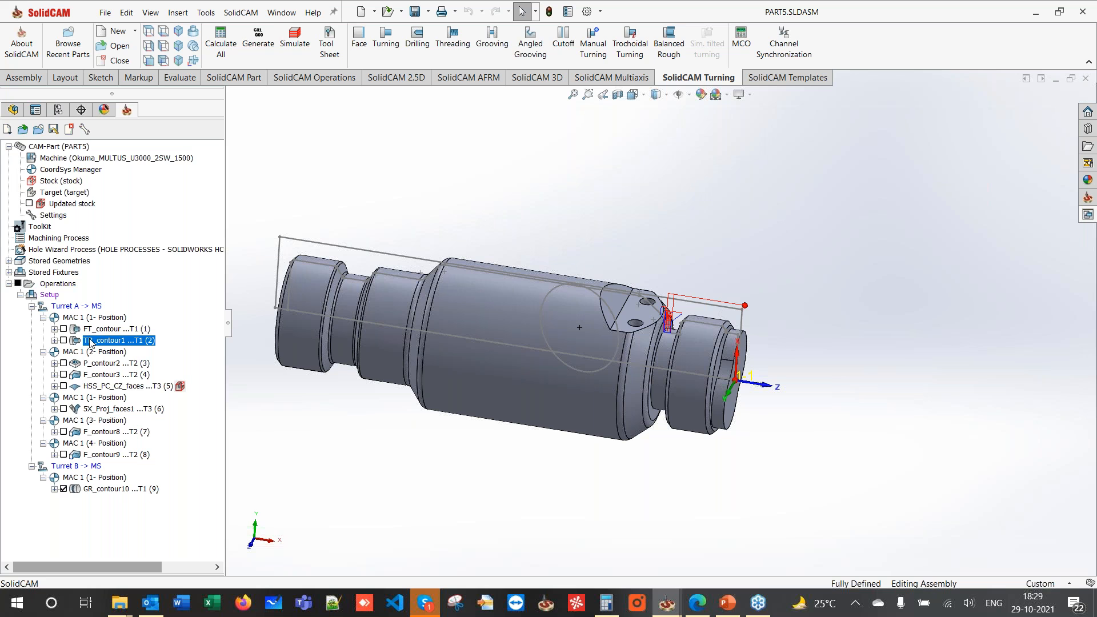
{"action": "right_click", "coordinate": [89, 343]}
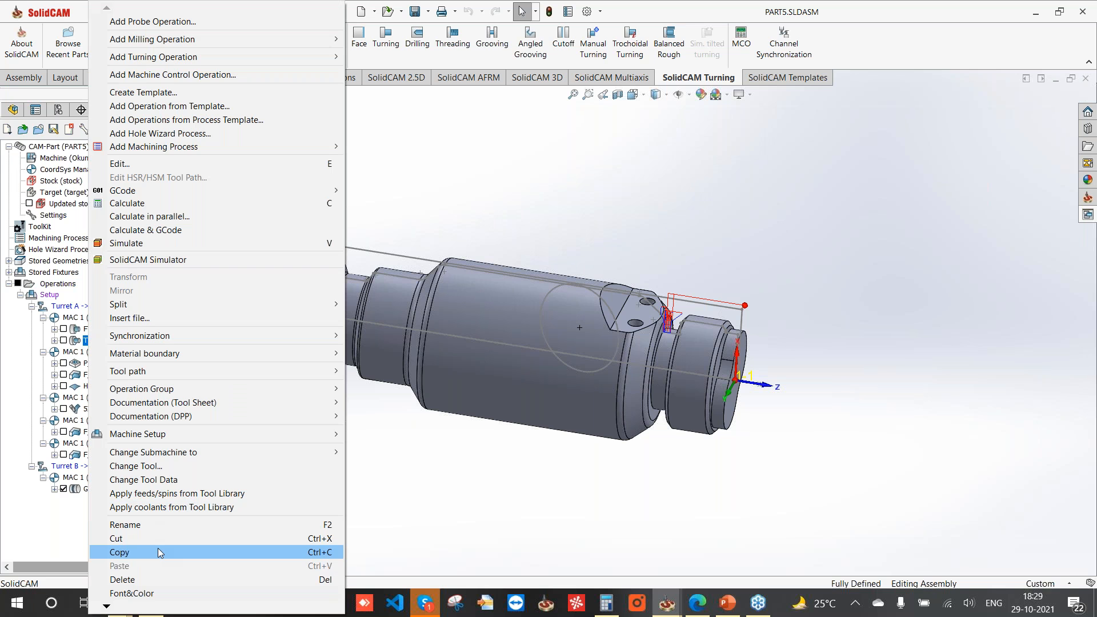
{"action": "left_click", "coordinate": [157, 547]}
{"action": "right_click", "coordinate": [97, 489]}
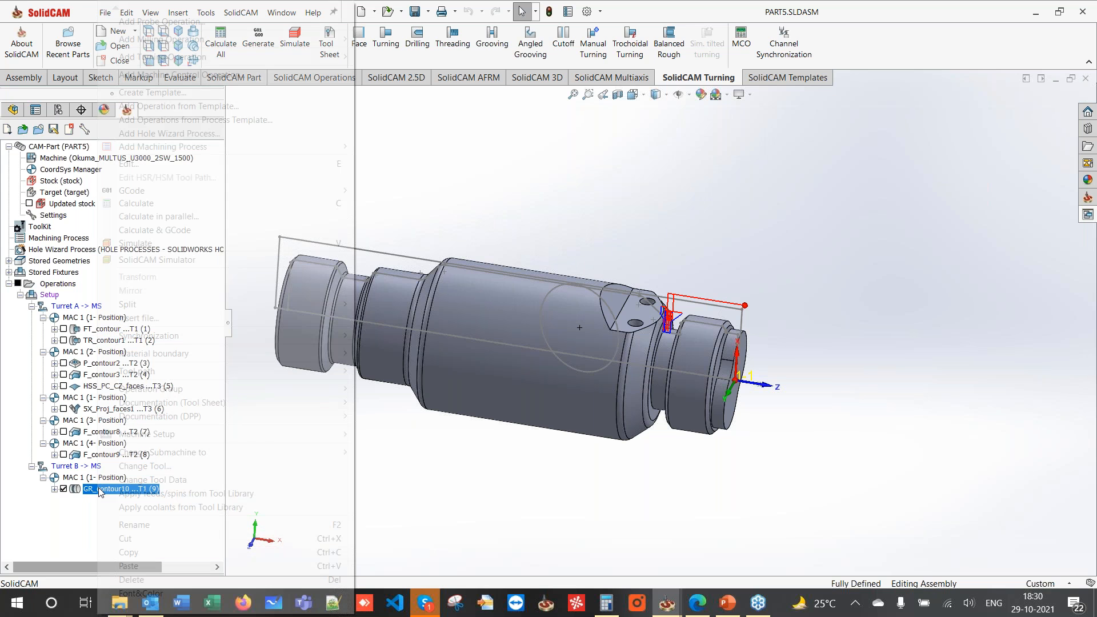
{"action": "left_click", "coordinate": [131, 567]}
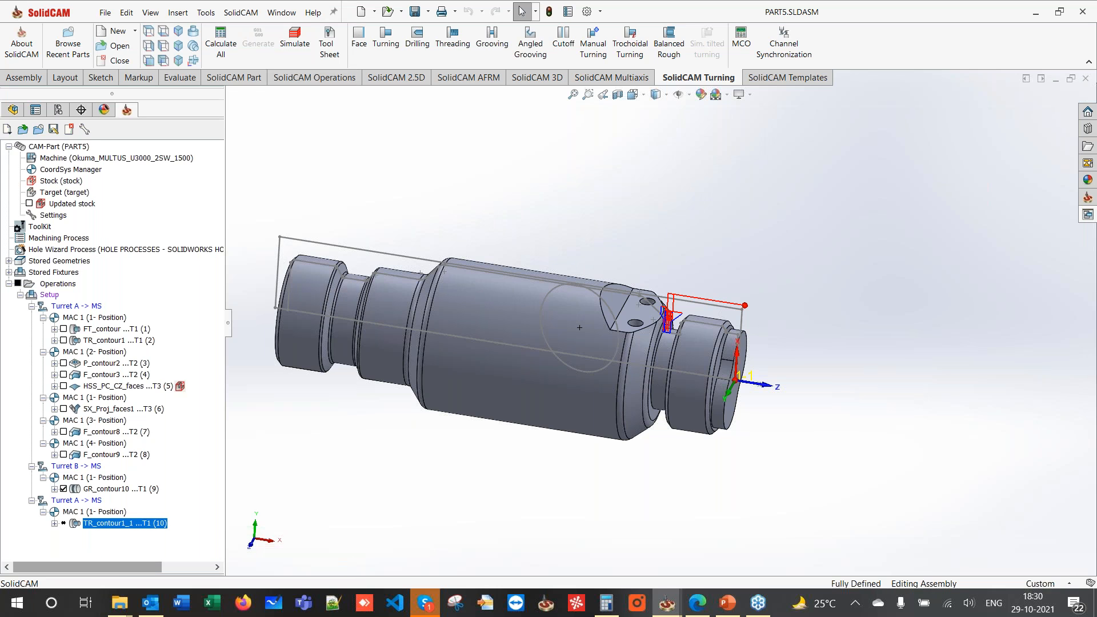
{"action": "double_click", "coordinate": [103, 521]}
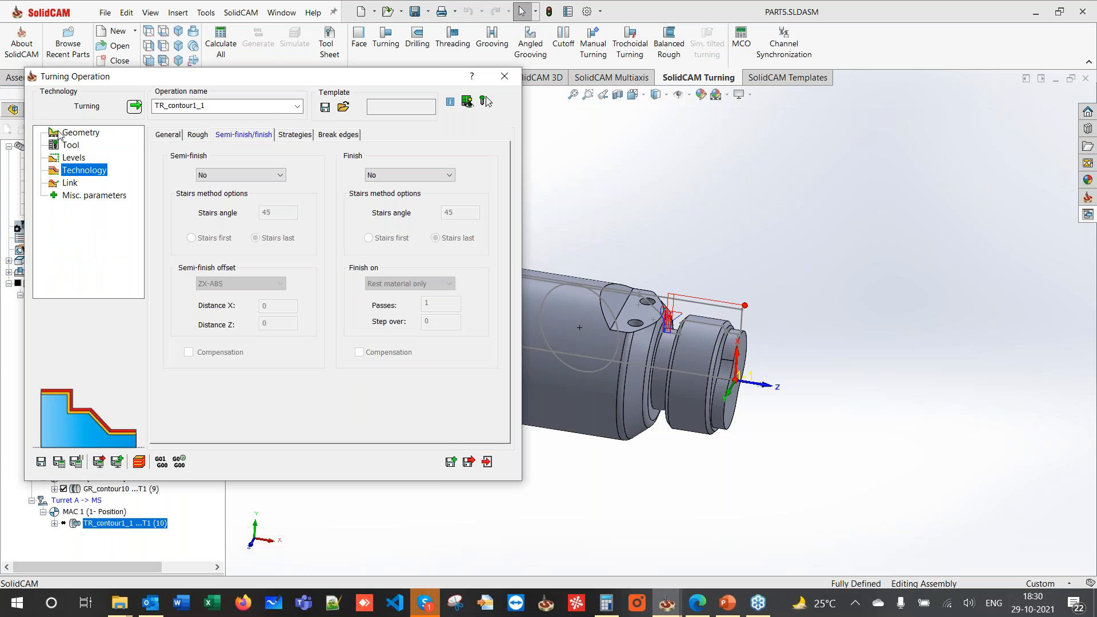
- Add a new external turning tool to the turret for TR_contour1_1
{"action": "left_click", "coordinate": [71, 145]}
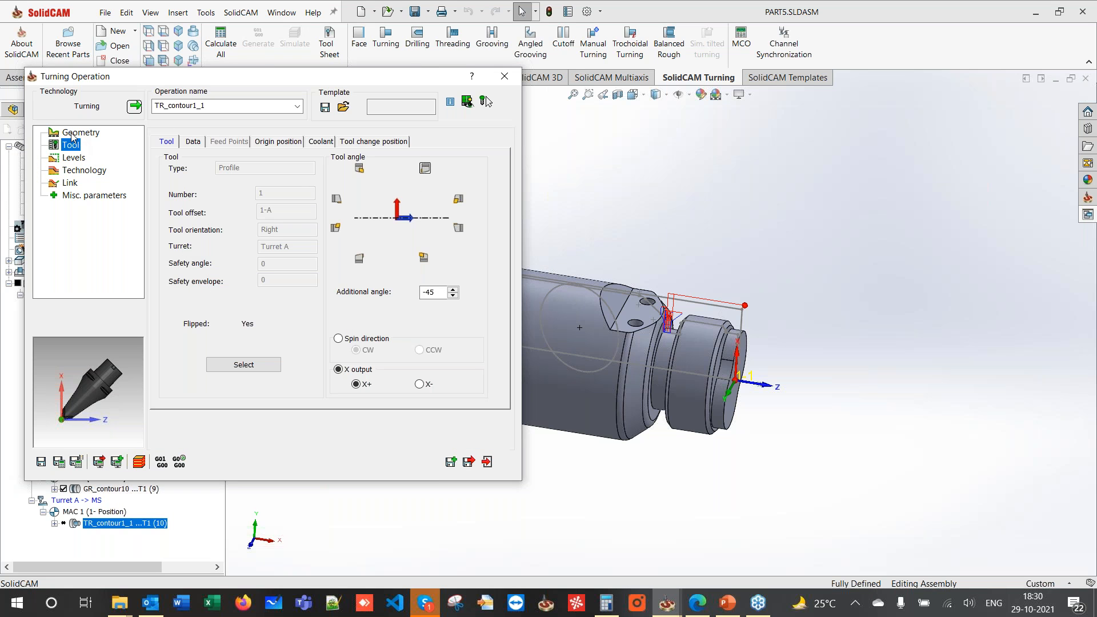
{"action": "left_click", "coordinate": [229, 362]}
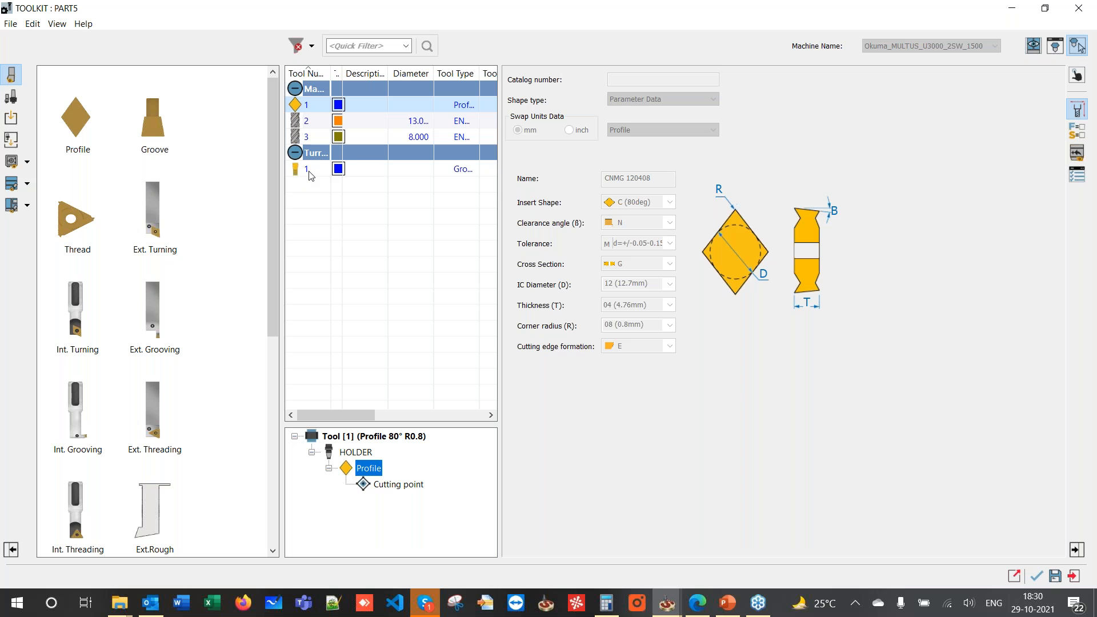
{"action": "left_click", "coordinate": [309, 171]}
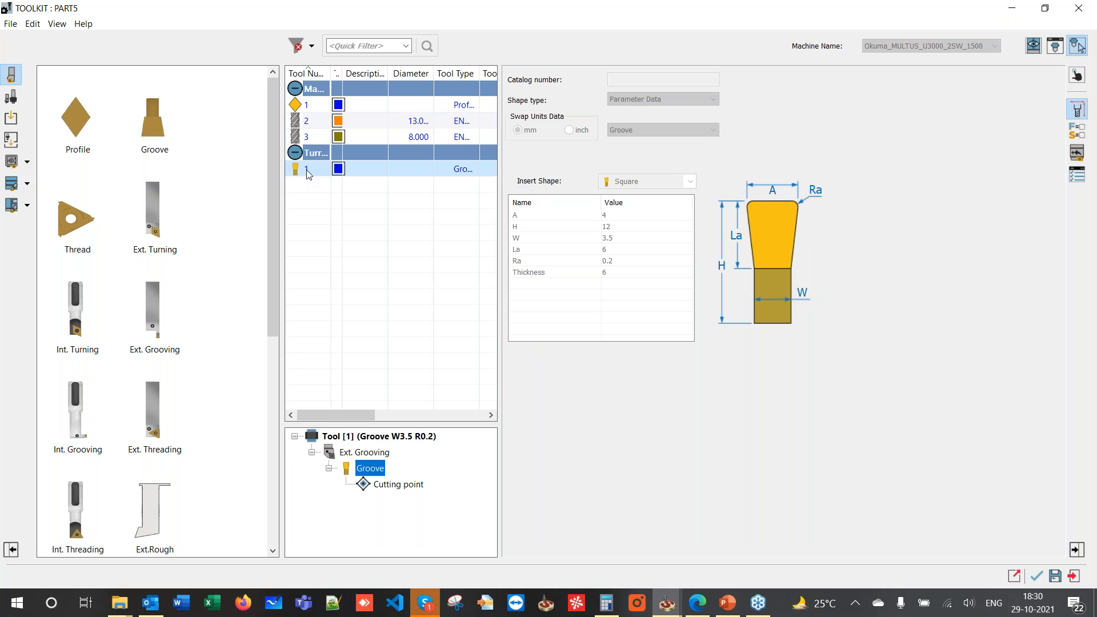
{"action": "left_click", "coordinate": [148, 232]}
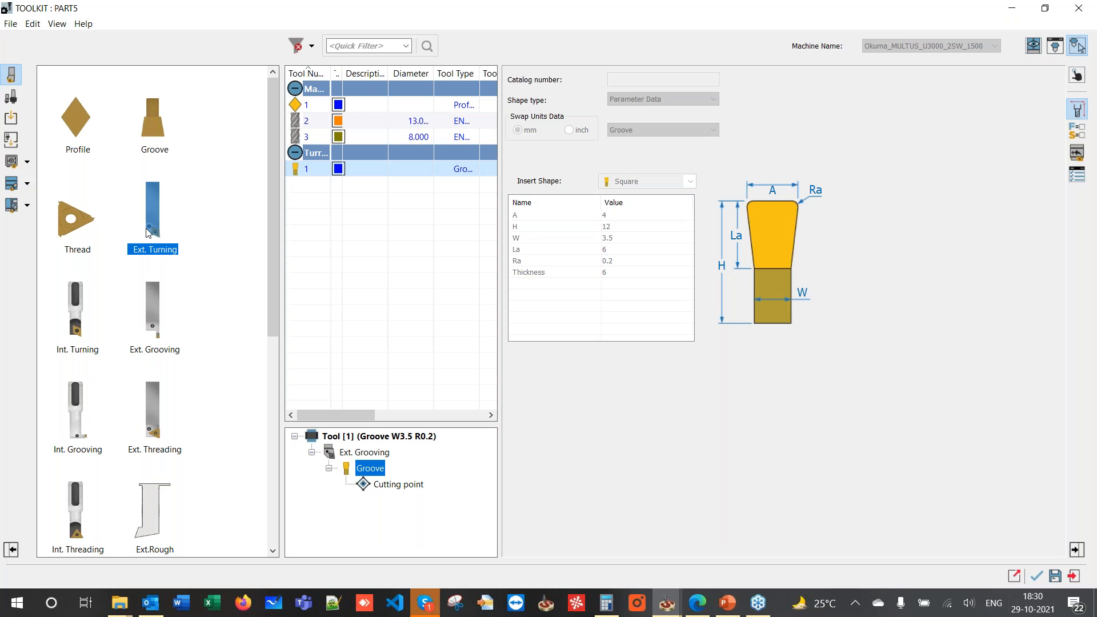
{"action": "double_click", "coordinate": [148, 231]}
- Name the insert CNMG 120404 and set the Station_2 mounting rotation Ry to 0
{"action": "triple_click", "coordinate": [633, 179]}
{"action": "type", "text": "CN"}
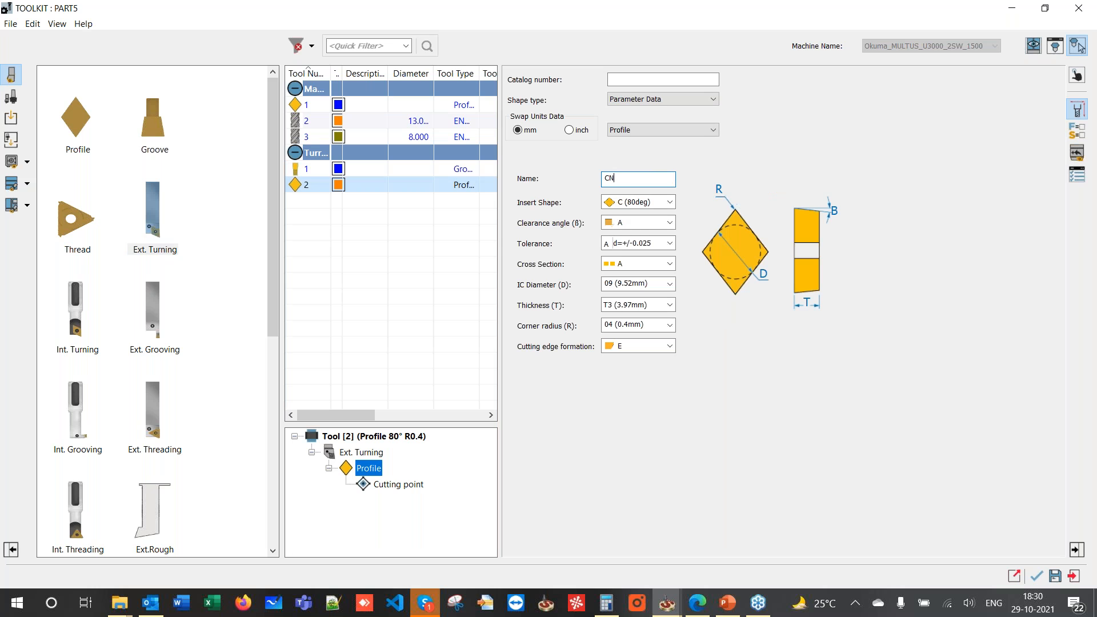
{"action": "type", "text": "MG 120404"}
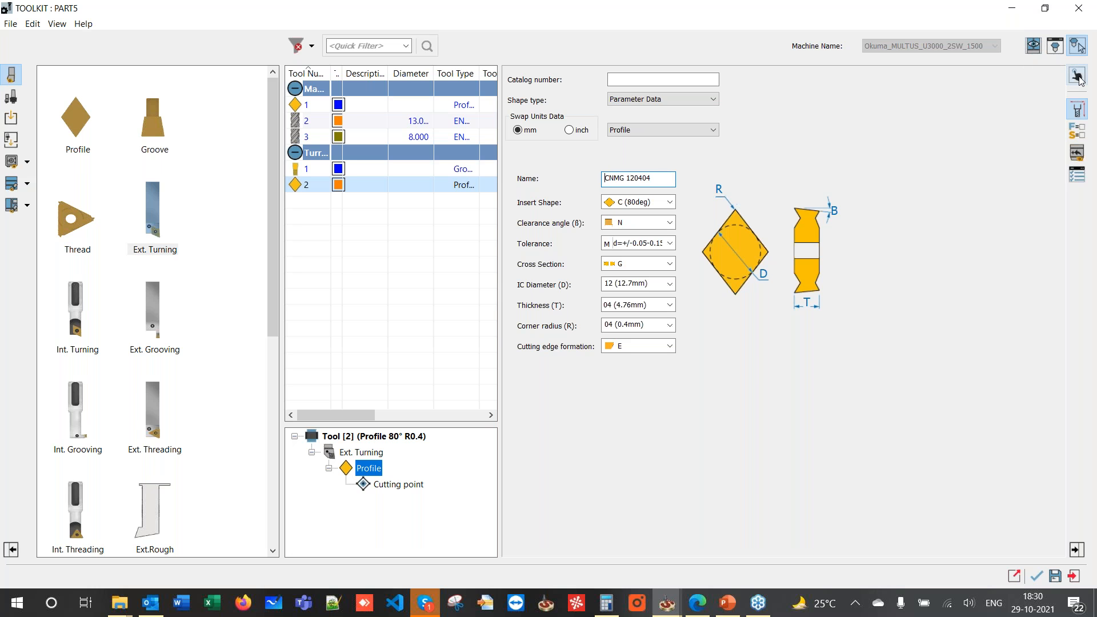
{"action": "left_click", "coordinate": [1078, 109]}
{"action": "left_click", "coordinate": [1081, 155]}
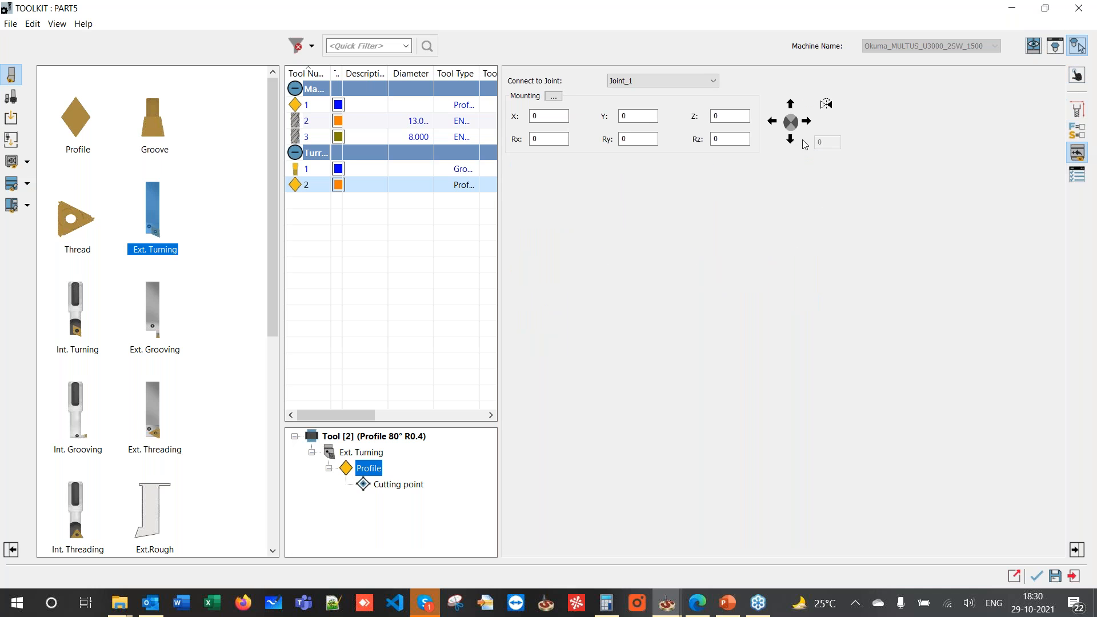
{"action": "left_click", "coordinate": [1075, 75]}
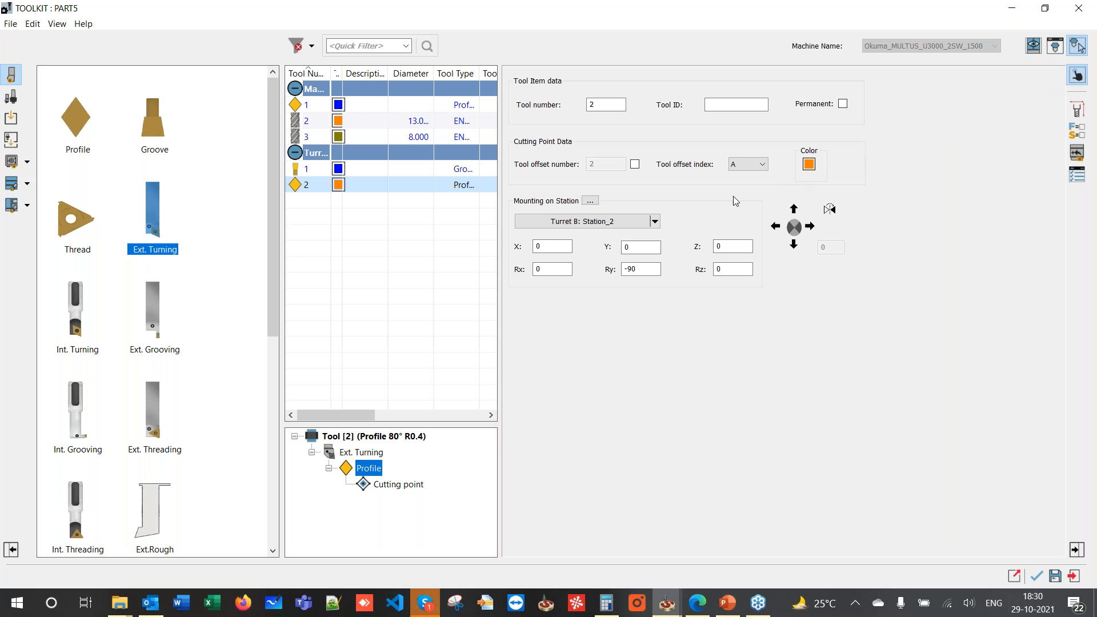
{"action": "left_click", "coordinate": [655, 267]}
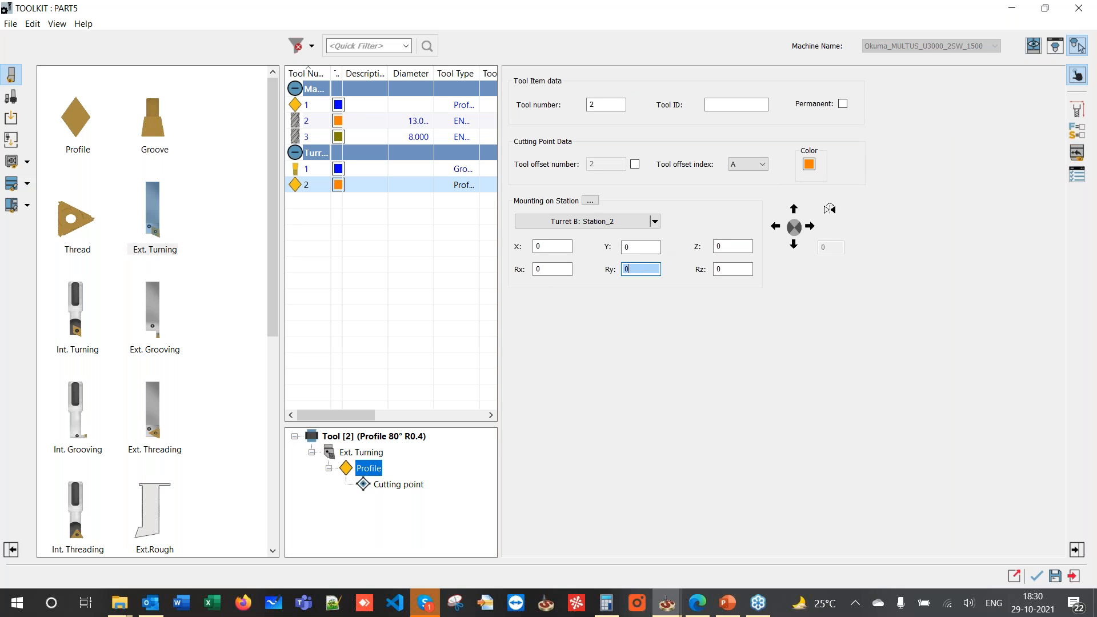
- Inspect the tool in Machine Preview and set the holder's Cutting Direction to L
{"action": "left_click", "coordinate": [1034, 48]}
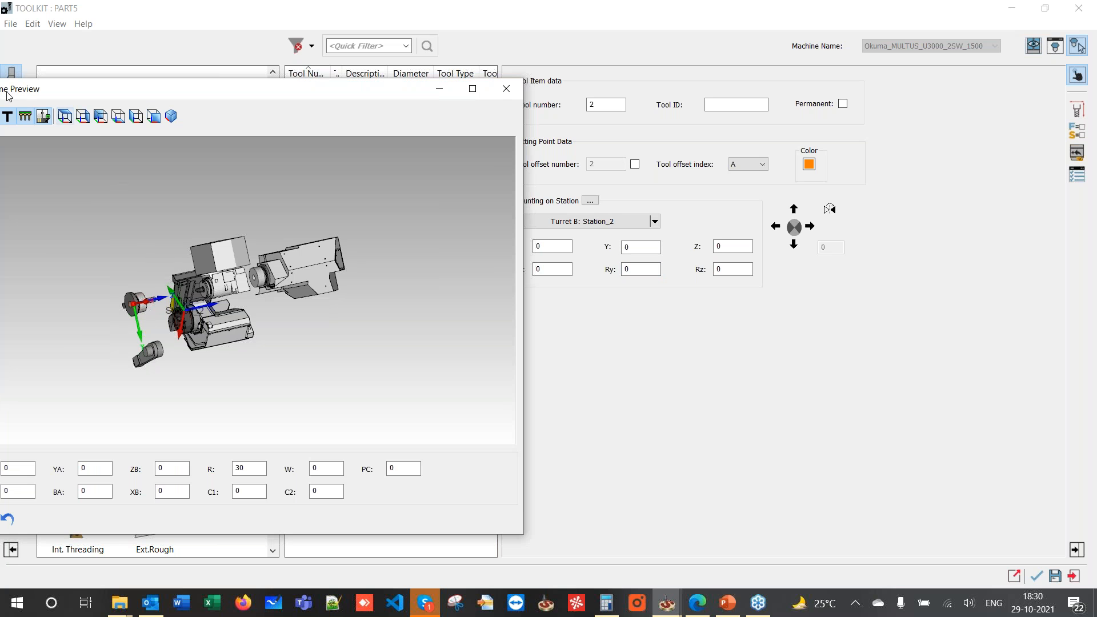
{"action": "left_click_drag", "start_coordinate": [31, 92], "coordinate": [229, 52]}
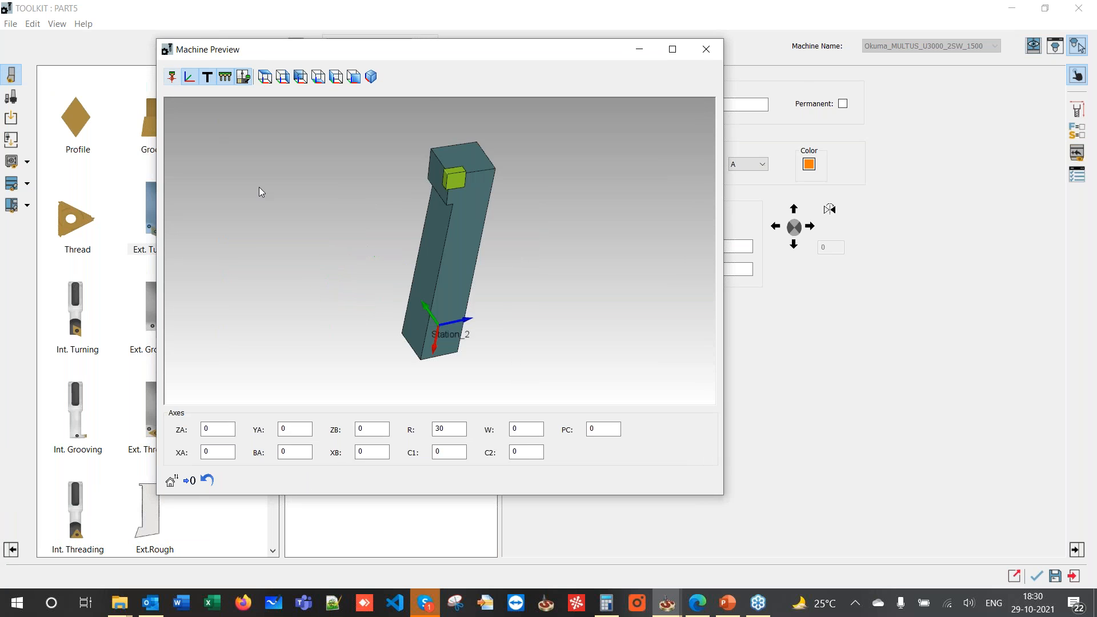
{"action": "scroll", "coordinate": [388, 248], "scroll_direction": "down", "scroll_amount": 2}
{"action": "left_click_drag", "start_coordinate": [388, 246], "coordinate": [399, 287]}
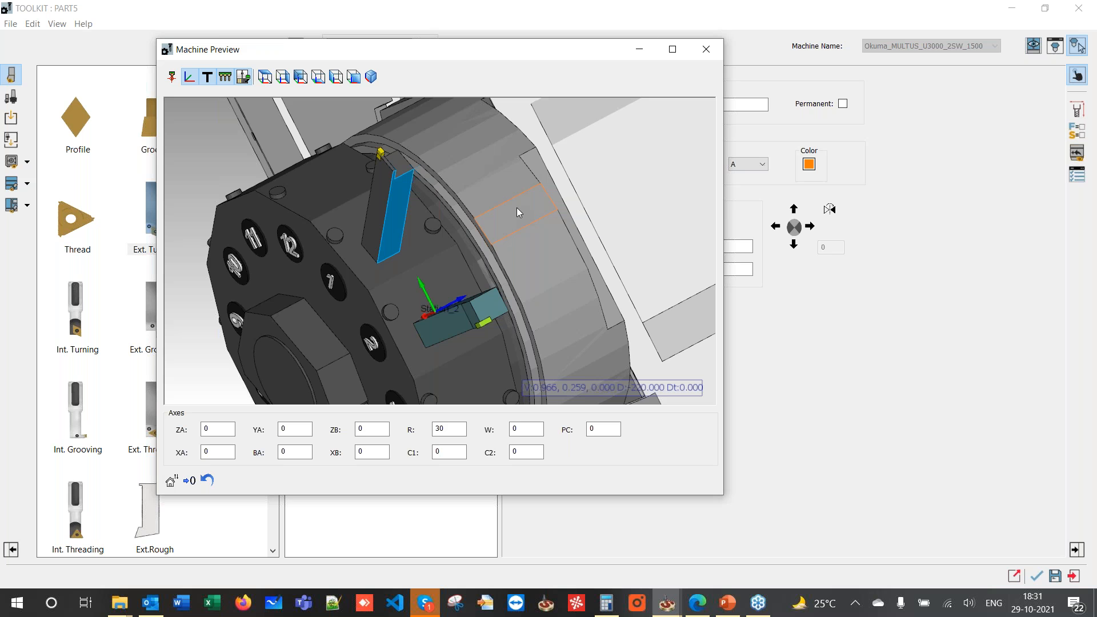
{"action": "left_click_drag", "start_coordinate": [571, 53], "coordinate": [999, 356]}
{"action": "left_click", "coordinate": [346, 457]}
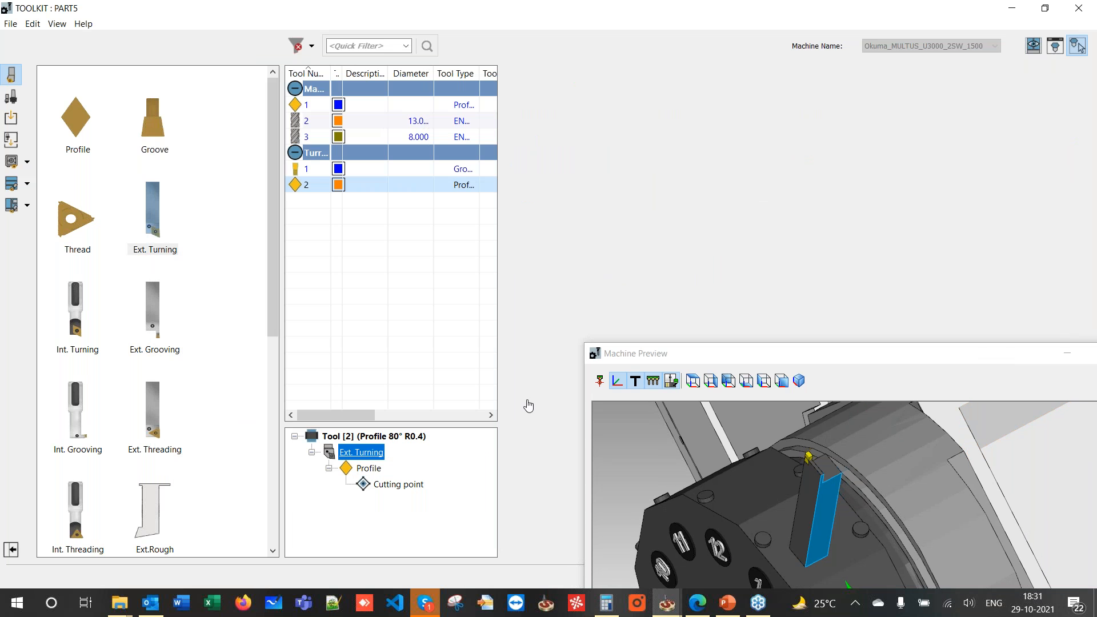
{"action": "left_click", "coordinate": [629, 313]}
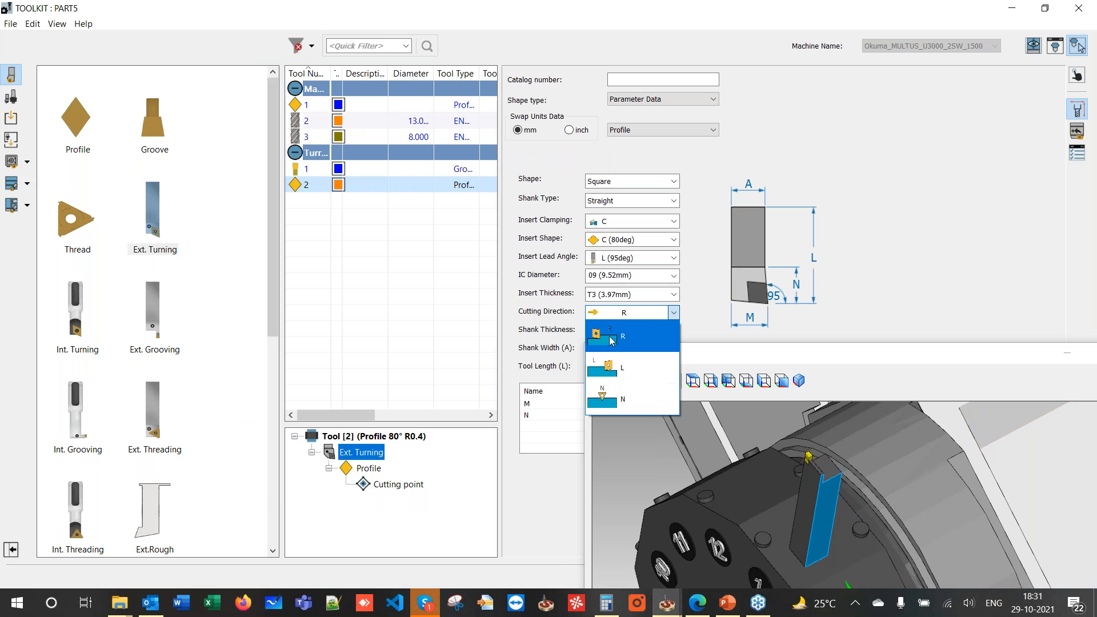
{"action": "left_click", "coordinate": [610, 366]}
- Set the Station_2 mounting Y offset to -25, check the turret view, and close the preview
{"action": "left_click_drag", "start_coordinate": [707, 353], "coordinate": [583, 347]}
{"action": "left_click", "coordinate": [1078, 76]}
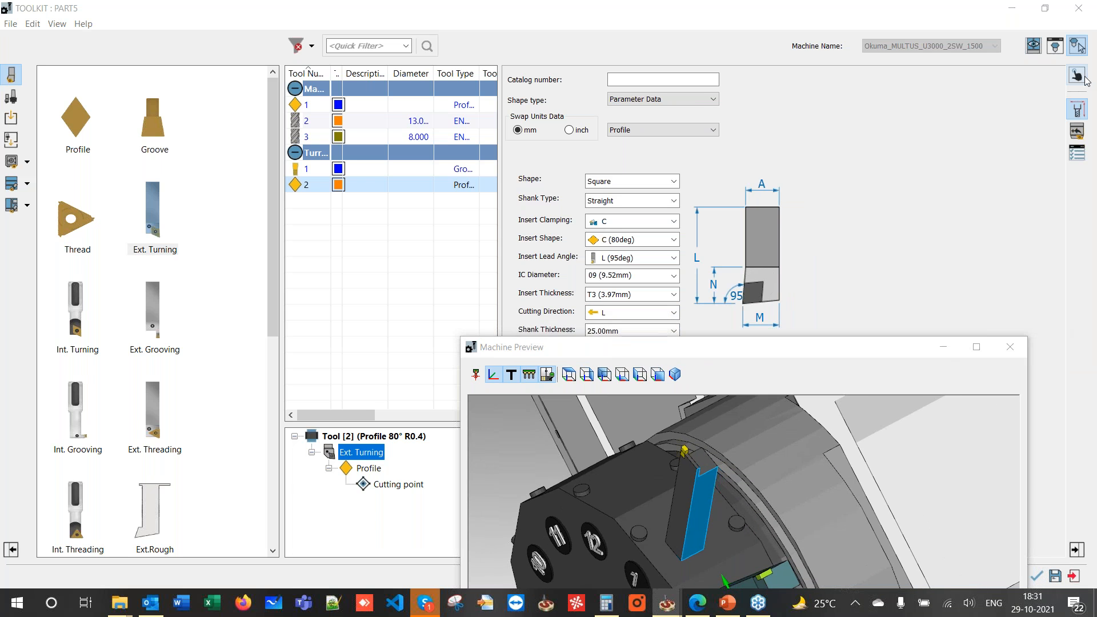
{"action": "left_click", "coordinate": [642, 248]}
{"action": "left_click_drag", "start_coordinate": [641, 250], "coordinate": [609, 247]}
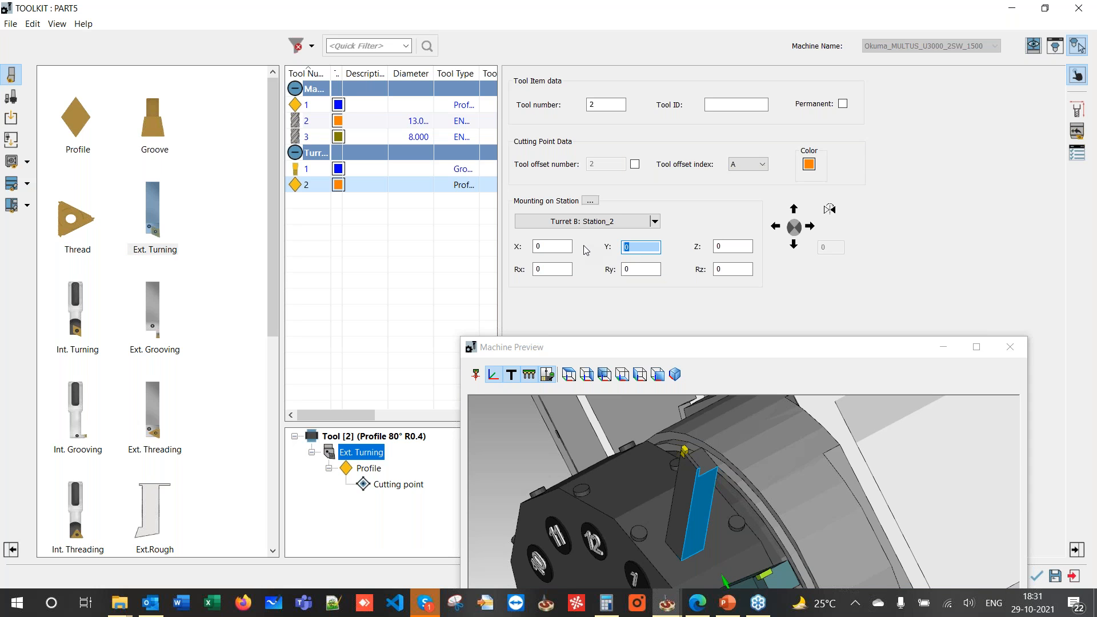
{"action": "type", "text": "-25"}
{"action": "left_click", "coordinate": [689, 358]}
{"action": "left_click_drag", "start_coordinate": [658, 349], "coordinate": [459, 90]}
{"action": "middle_click_drag", "start_coordinate": [532, 321], "coordinate": [536, 277]}
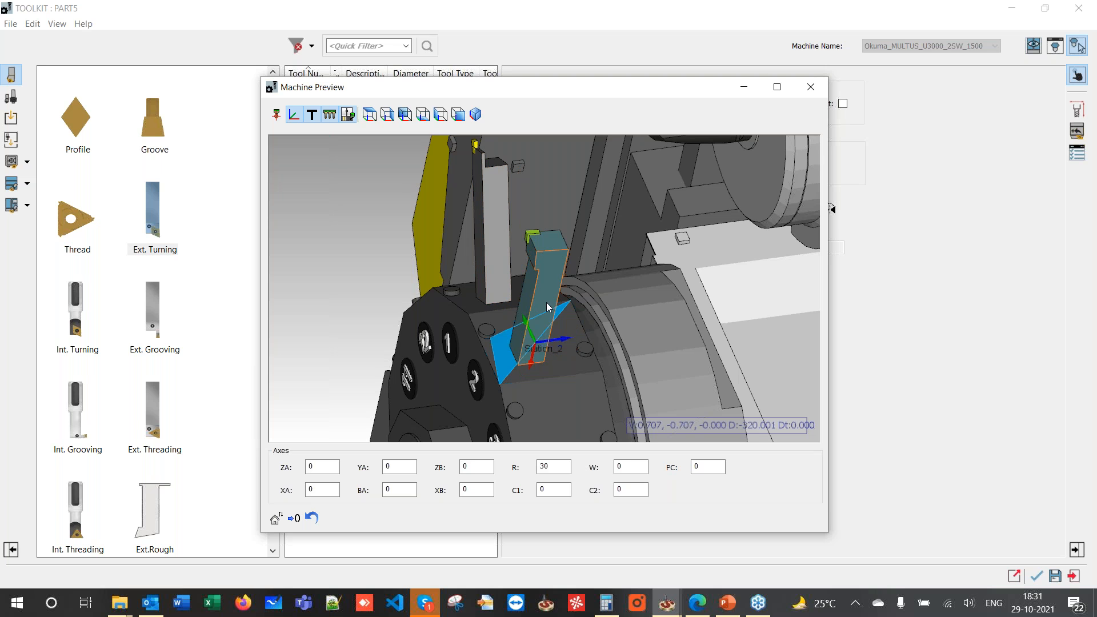
{"action": "left_click", "coordinate": [811, 87]}
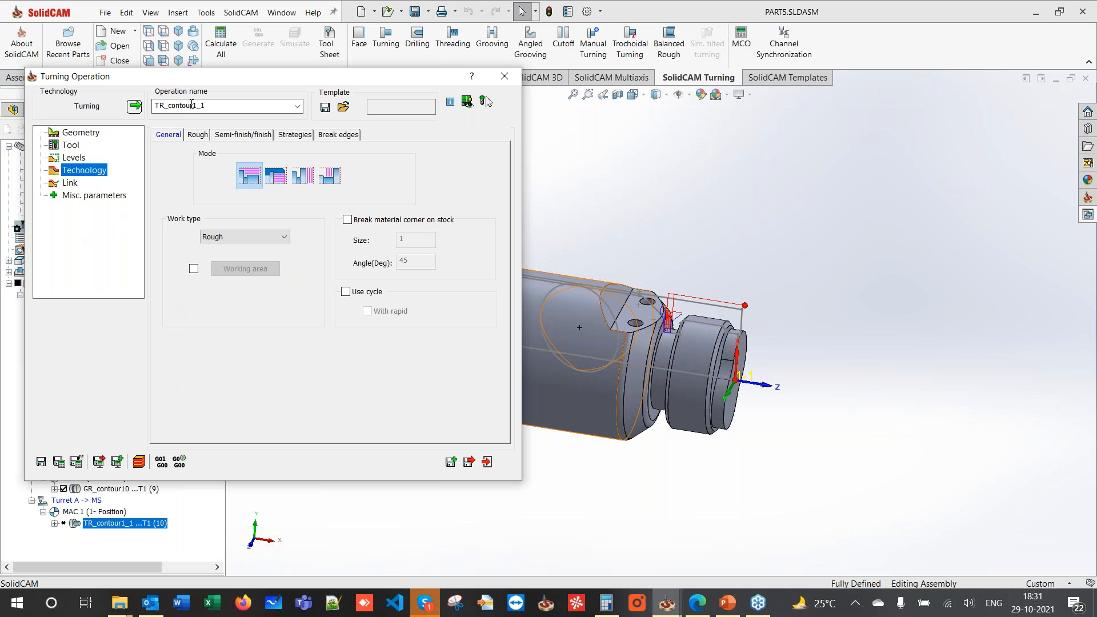
- Set the operation's Work type to Finish only
{"action": "left_click", "coordinate": [200, 135]}
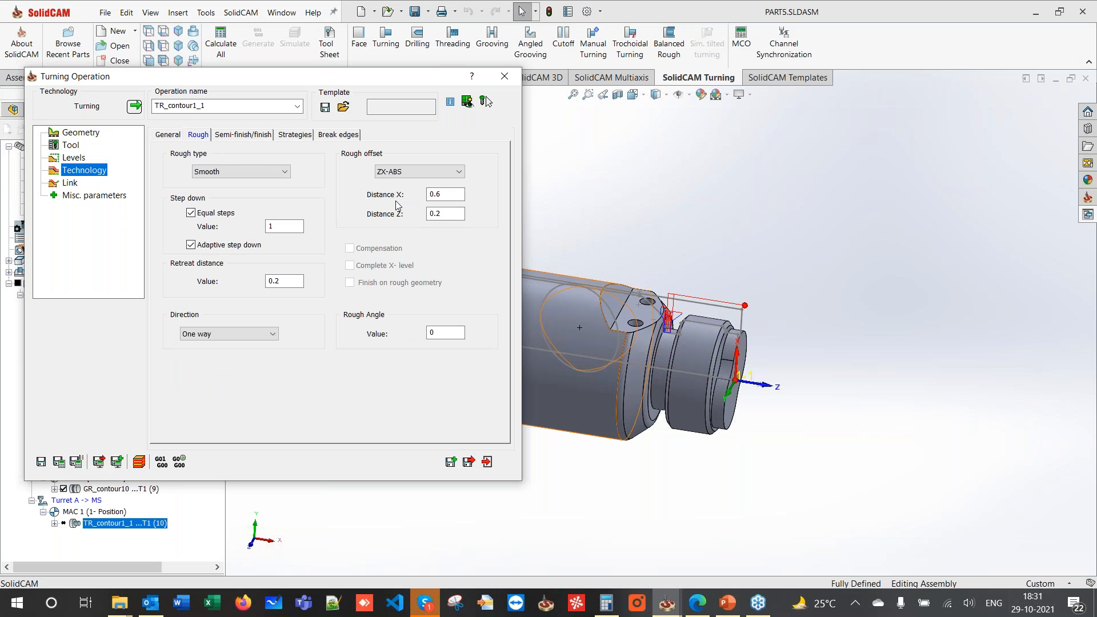
{"action": "left_click", "coordinate": [170, 136]}
{"action": "left_click", "coordinate": [232, 237]}
{"action": "left_click", "coordinate": [234, 270]}
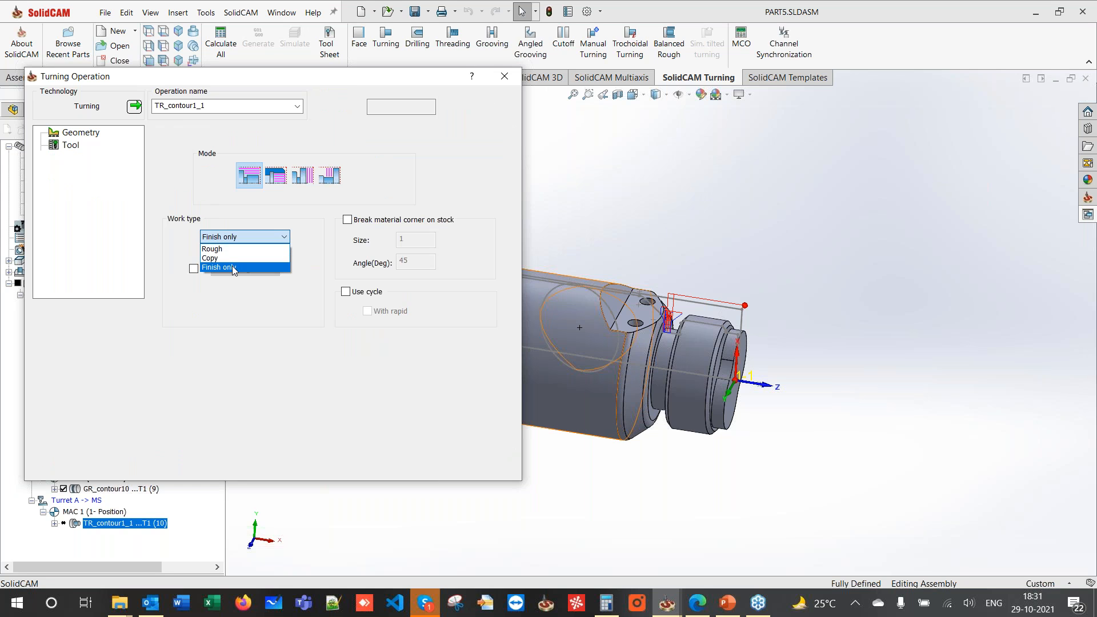
- Set Finish on to Entire geometry, then save, calculate and close TR_contour1_1
{"action": "left_click", "coordinate": [234, 135]}
{"action": "left_click", "coordinate": [400, 283]}
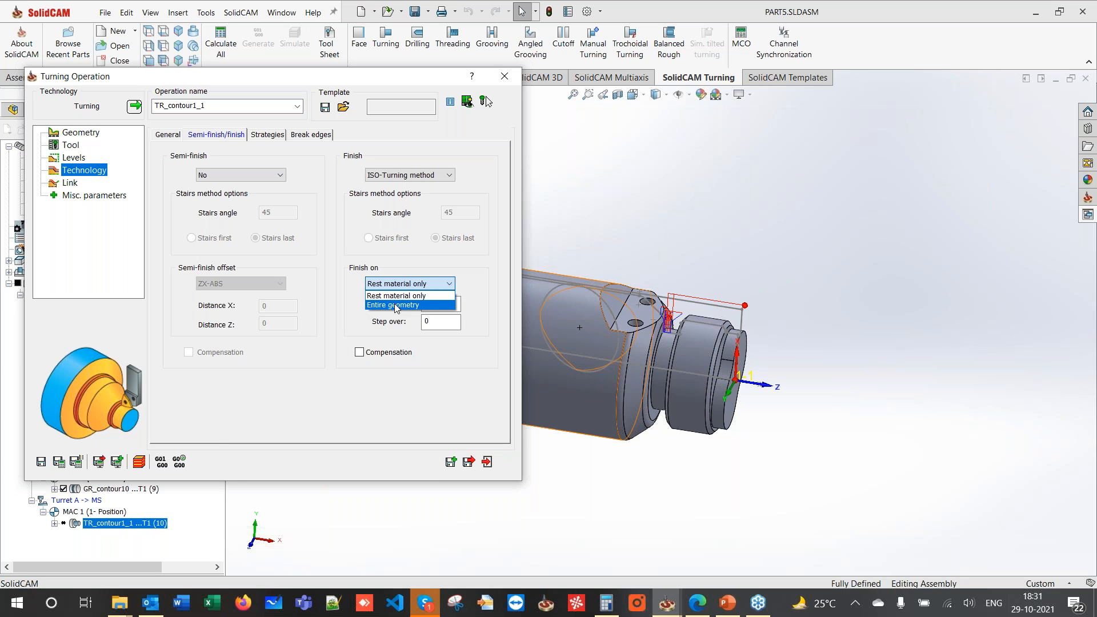
{"action": "left_click", "coordinate": [394, 300]}
{"action": "left_click", "coordinate": [54, 464]}
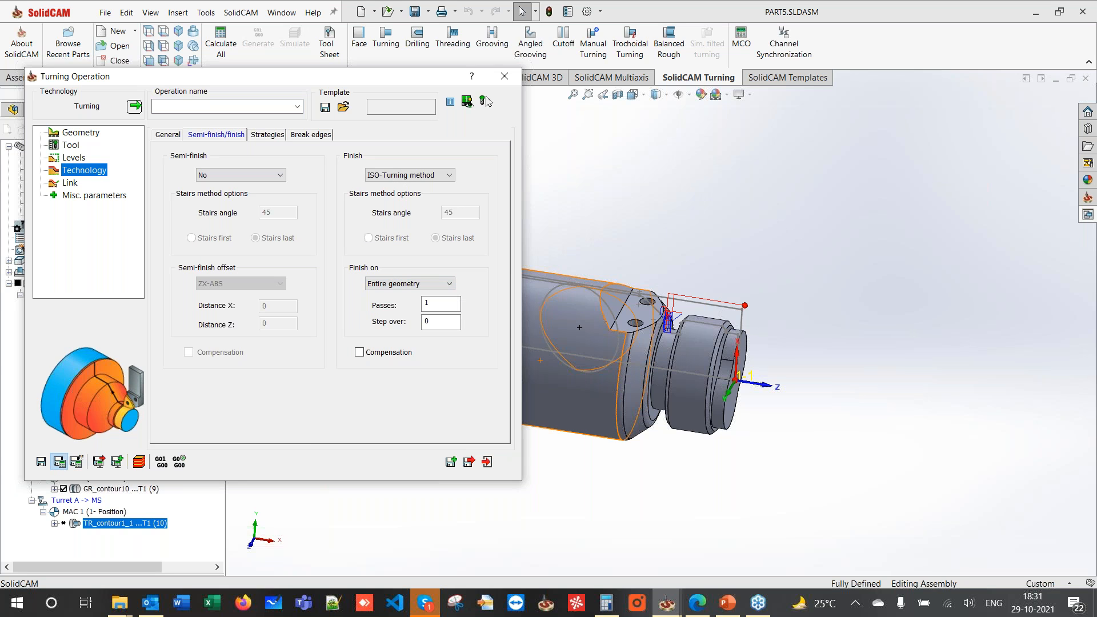
{"action": "left_click", "coordinate": [503, 78]}
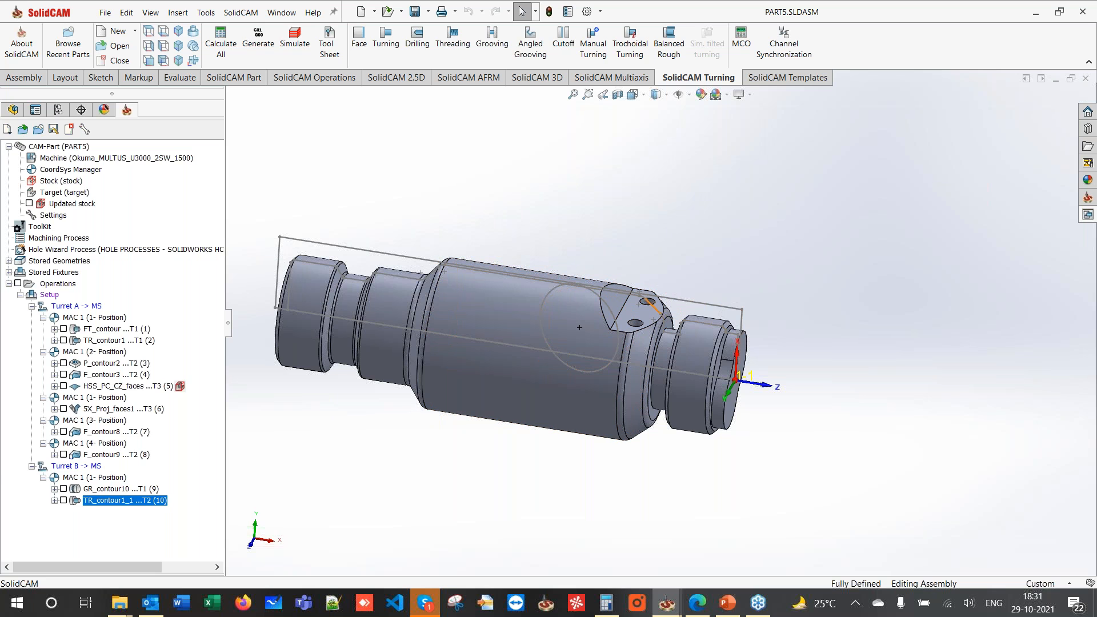
- Start a threading operation and define geometry contour11 from the 15 mm thread edge
{"action": "scroll", "coordinate": [737, 330], "scroll_direction": "down", "scroll_amount": 3}
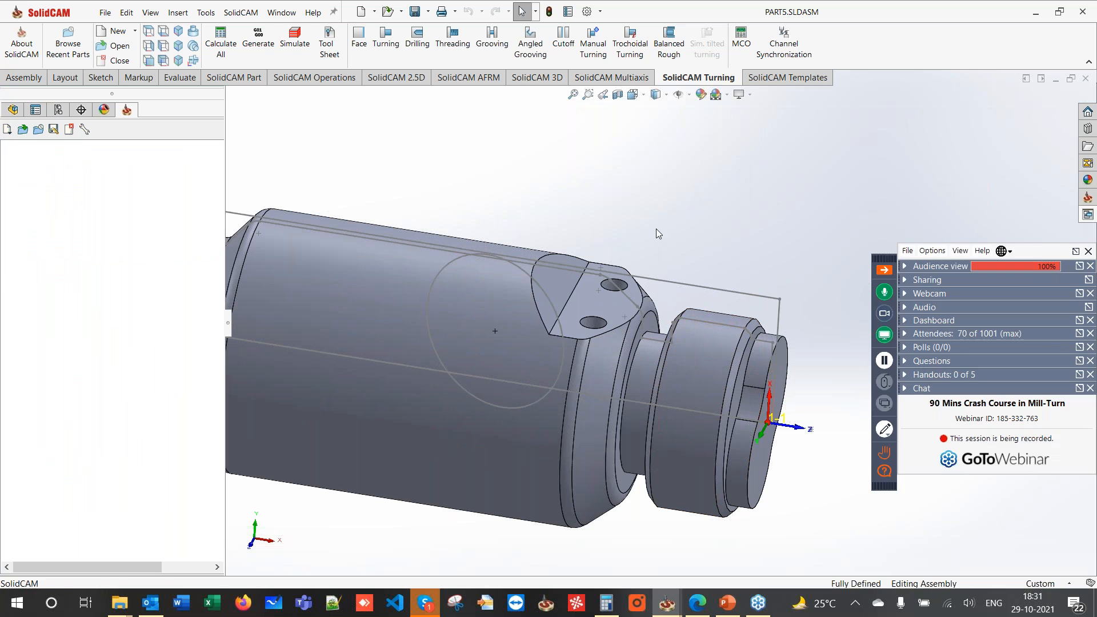
{"action": "left_click", "coordinate": [442, 59]}
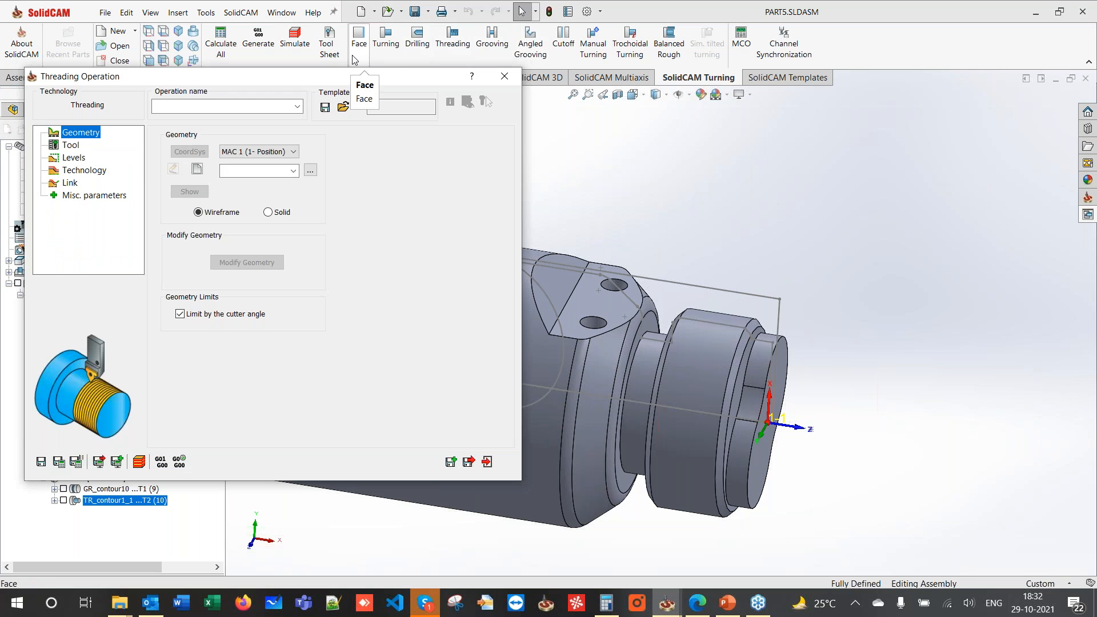
{"action": "left_click_drag", "start_coordinate": [350, 74], "coordinate": [384, 68]}
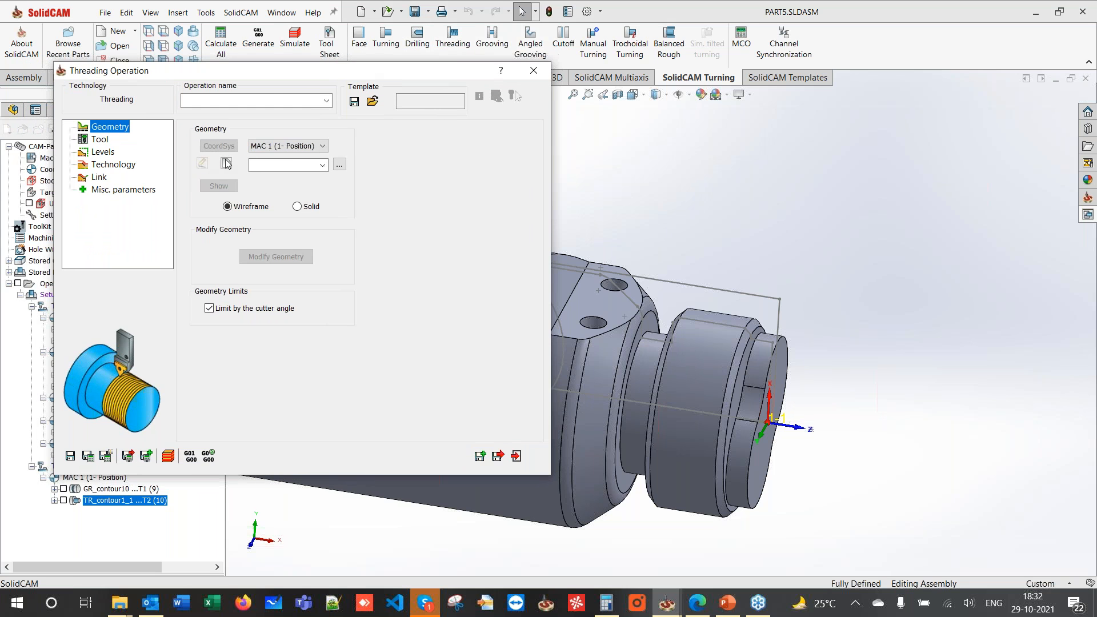
{"action": "left_click", "coordinate": [227, 164]}
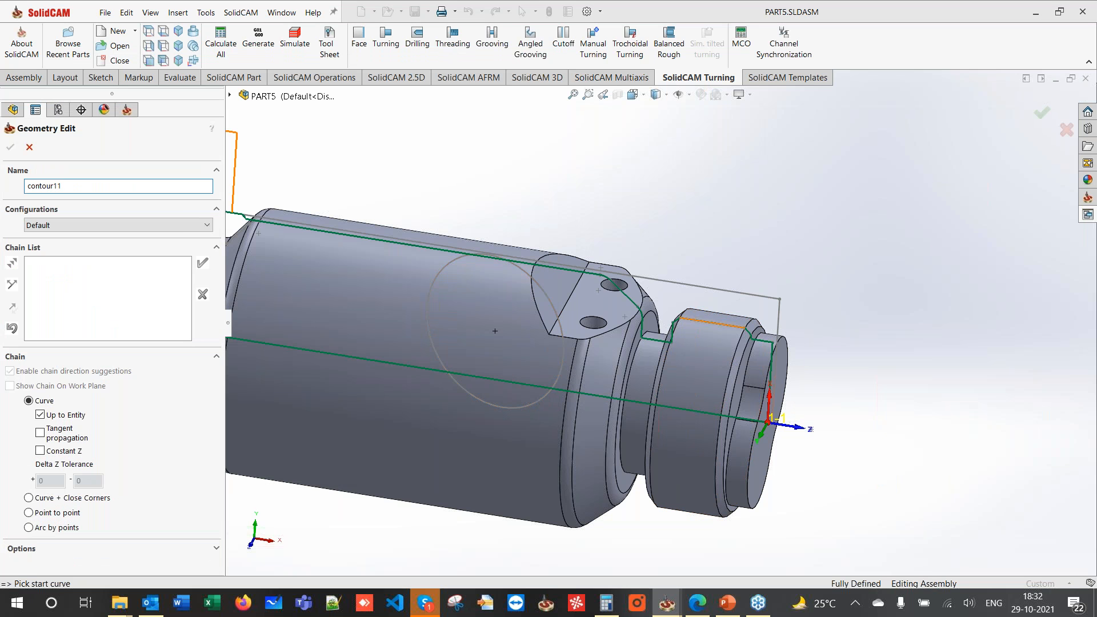
{"action": "left_click", "coordinate": [734, 326]}
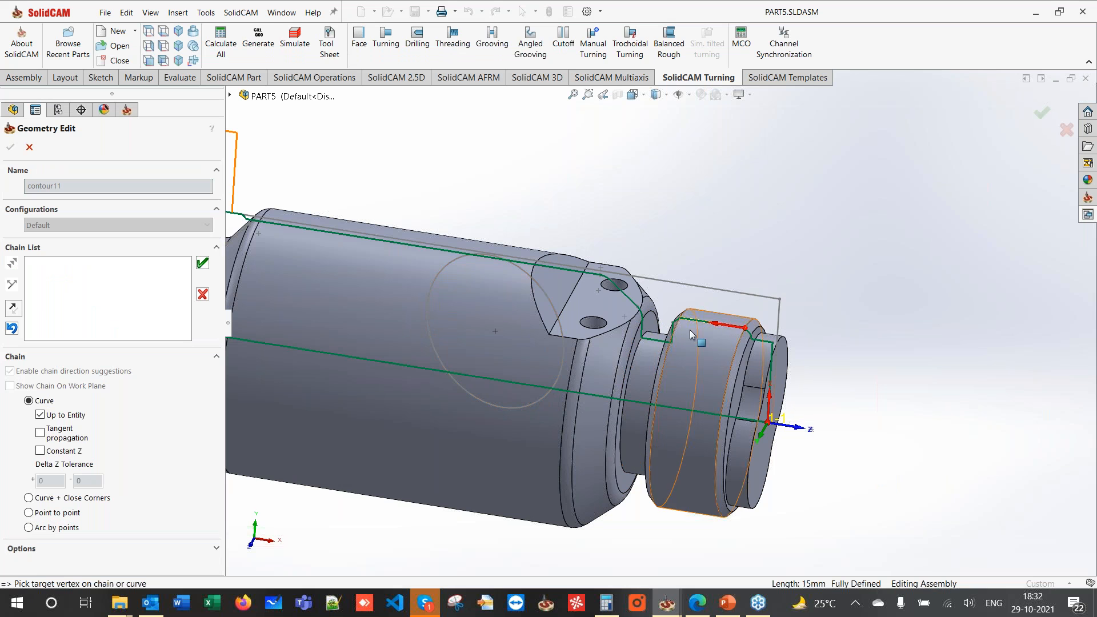
{"action": "left_click", "coordinate": [203, 263]}
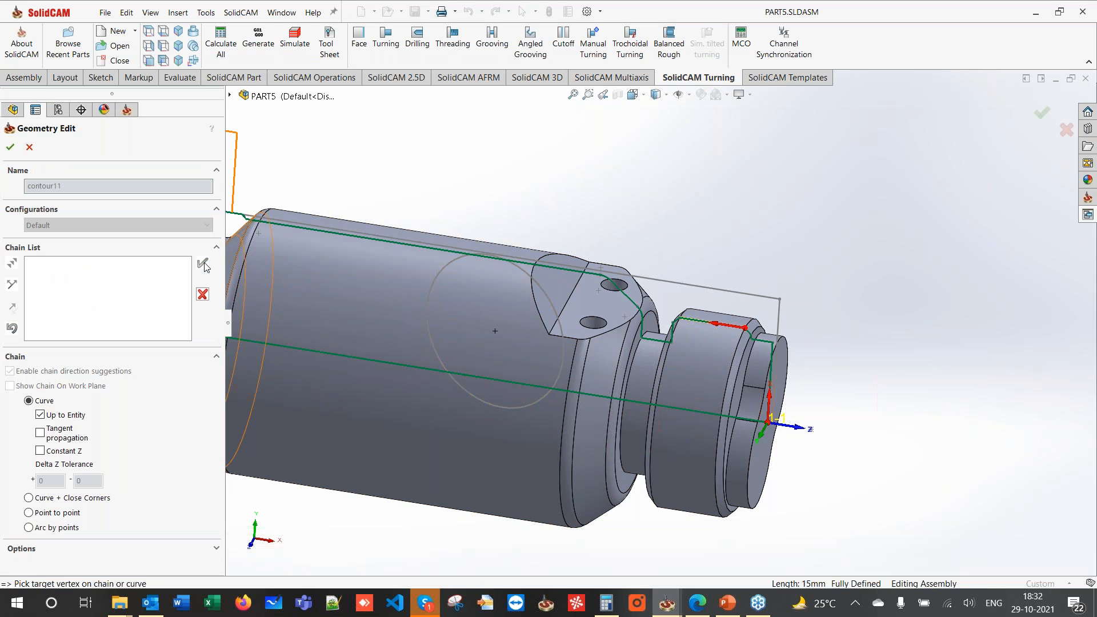
{"action": "left_click", "coordinate": [10, 147]}
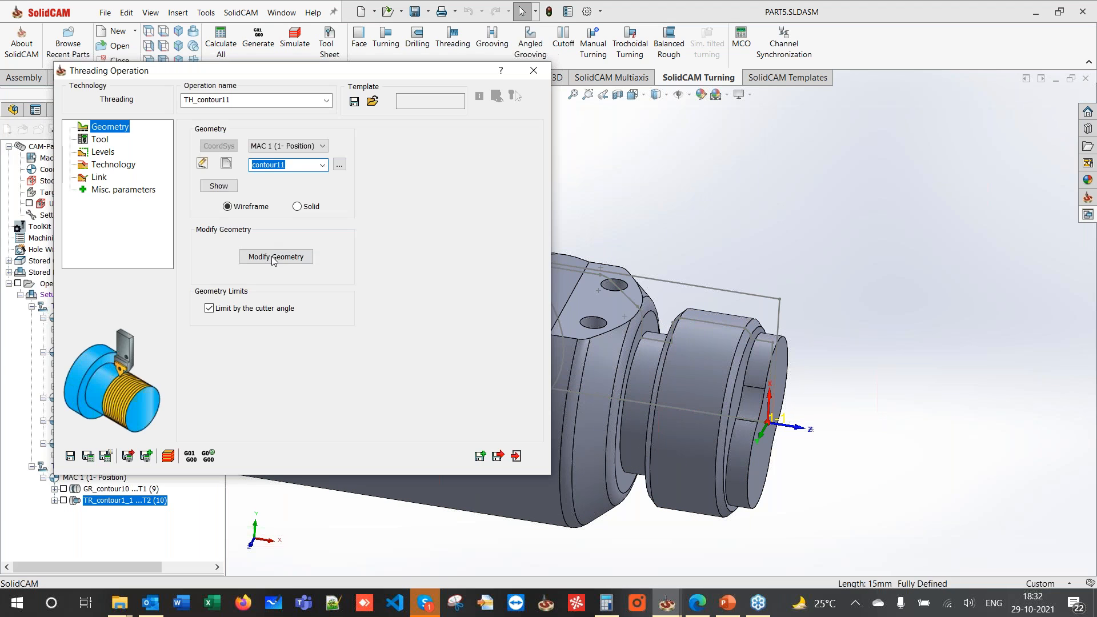
- Extend the contour11 chain by 4 at start and end, then open the tool library
{"action": "left_click", "coordinate": [275, 256]}
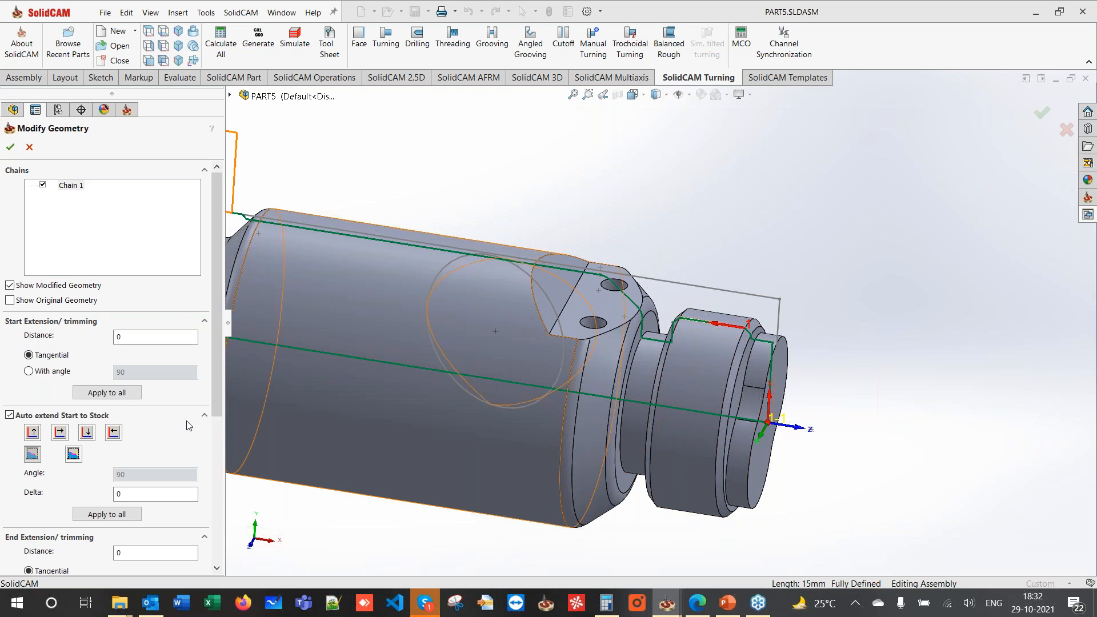
{"action": "left_click", "coordinate": [152, 337]}
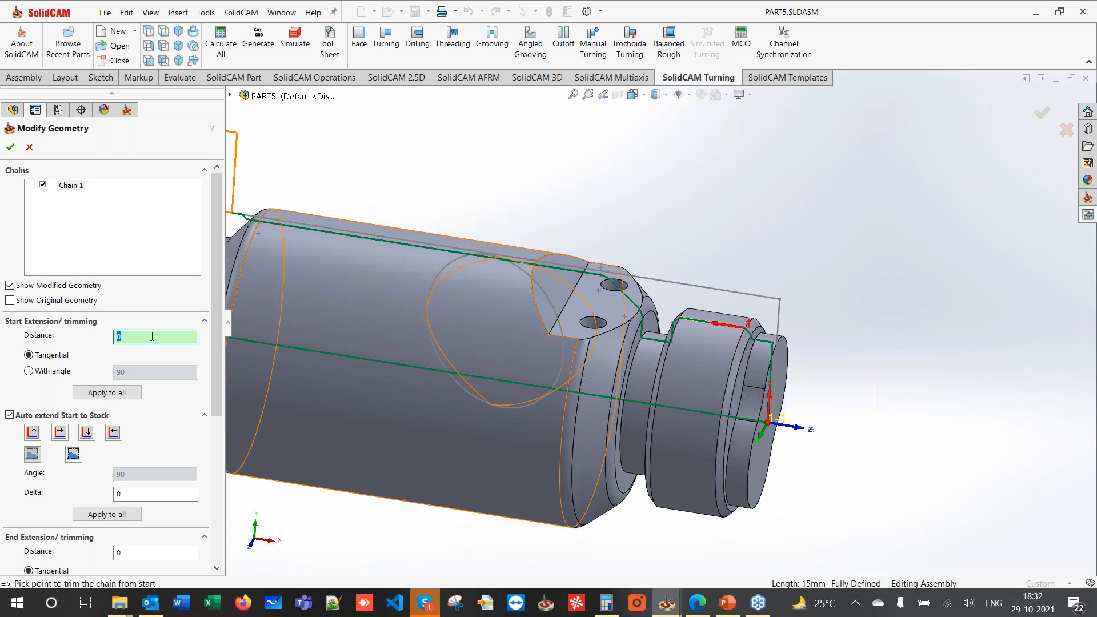
{"action": "type", "text": "4"}
{"action": "left_click", "coordinate": [152, 553]}
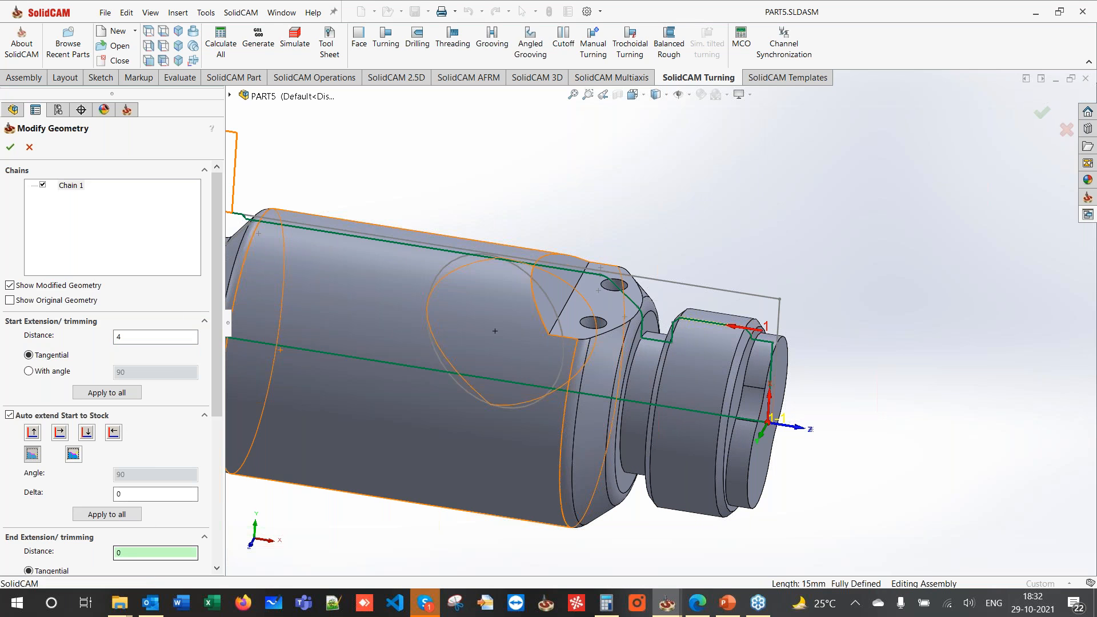
{"action": "type", "text": "4"}
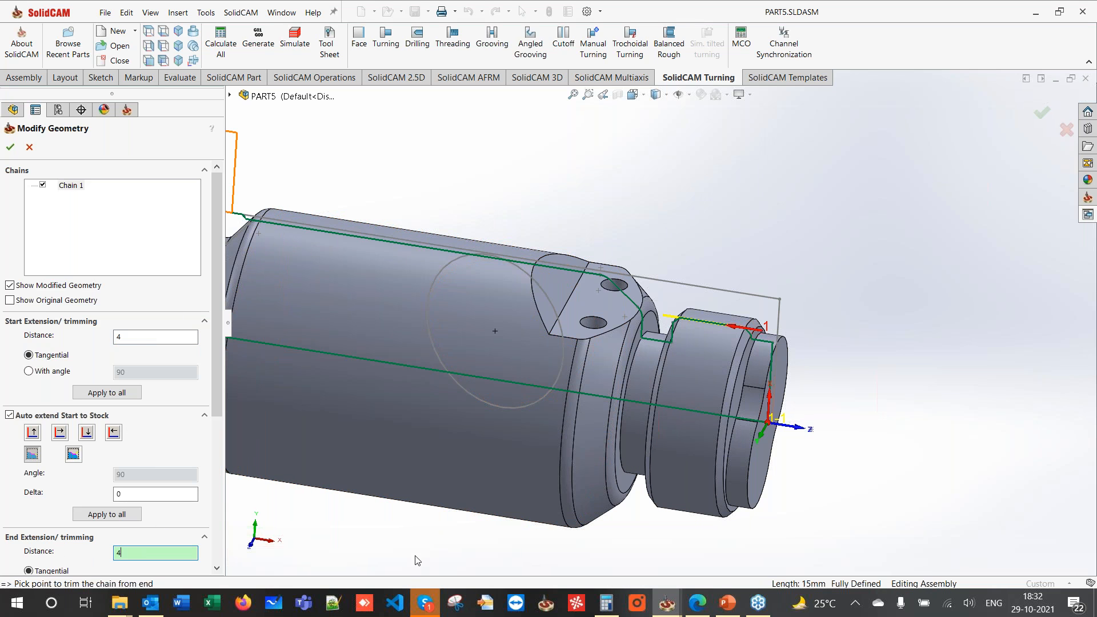
{"action": "mouse_move", "coordinate": [608, 424]}
{"action": "middle_mouse_down"}
{"action": "mouse_move", "coordinate": [589, 424]}
{"action": "mouse_move", "coordinate": [615, 425]}
{"action": "middle_mouse_up"}
{"action": "left_click", "coordinate": [11, 147]}
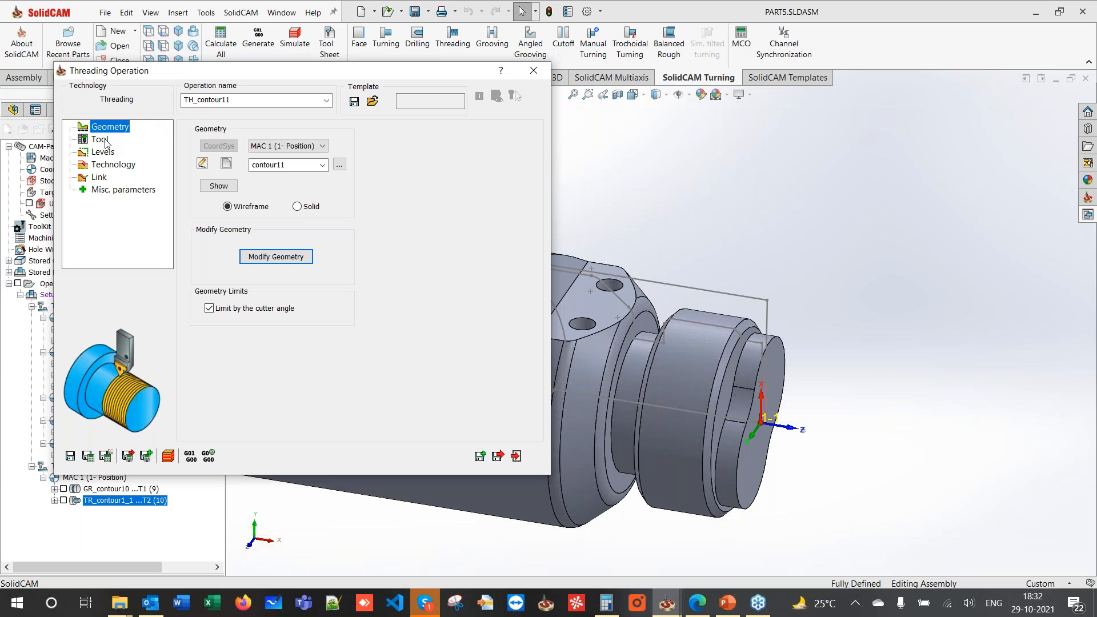
{"action": "left_click", "coordinate": [100, 140]}
{"action": "left_click", "coordinate": [273, 356]}
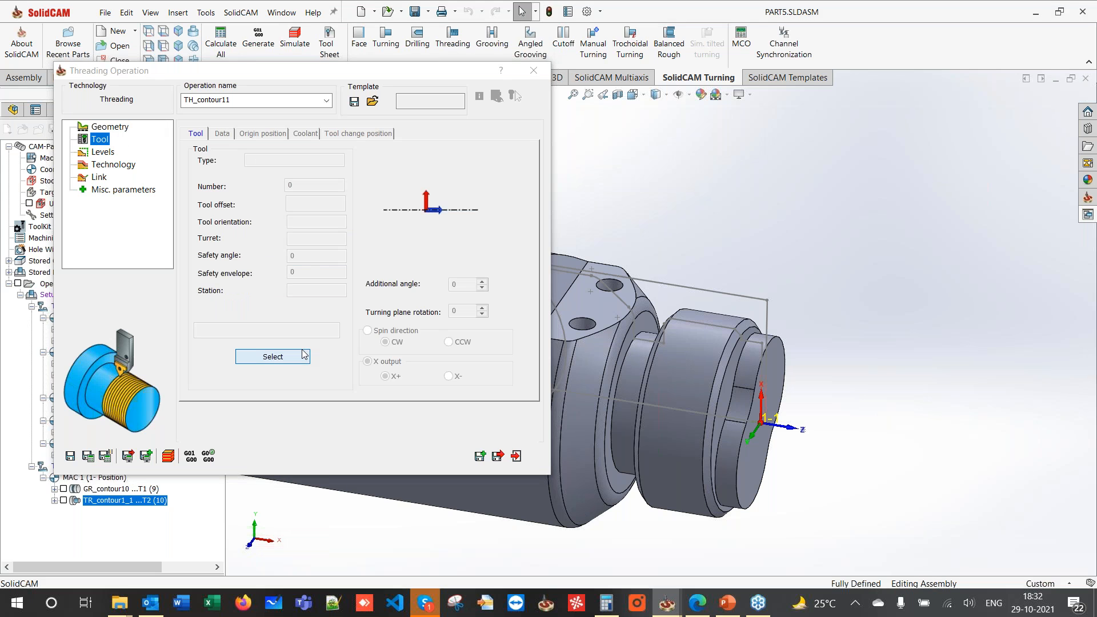
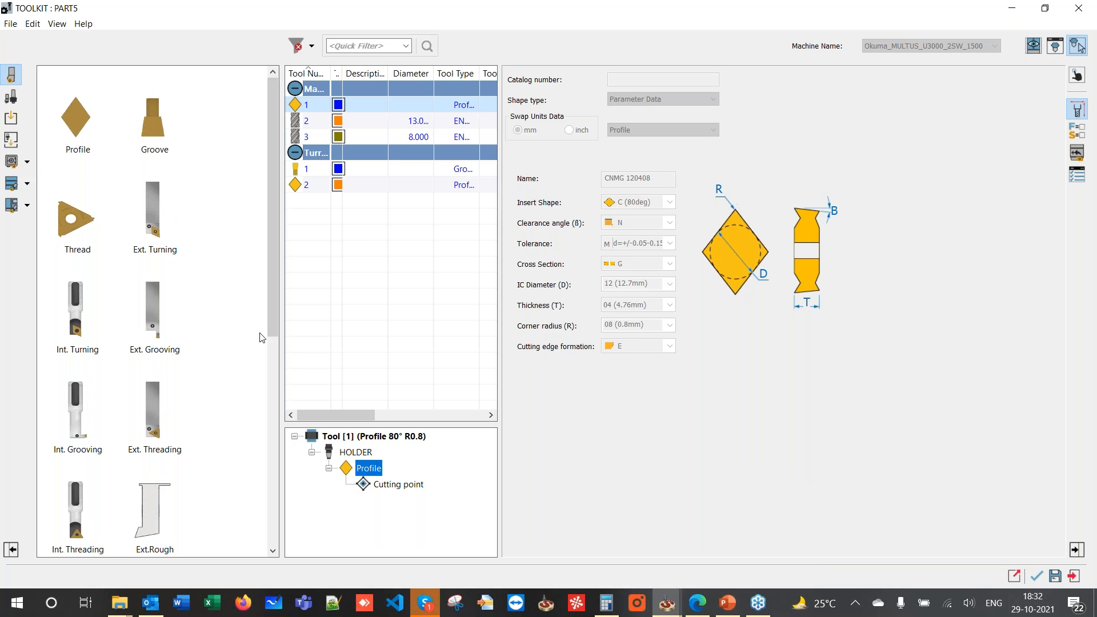
- Add an external threading tool as turret tool 3 with a left-hand (L) cutting direction
{"action": "left_click", "coordinate": [302, 187]}
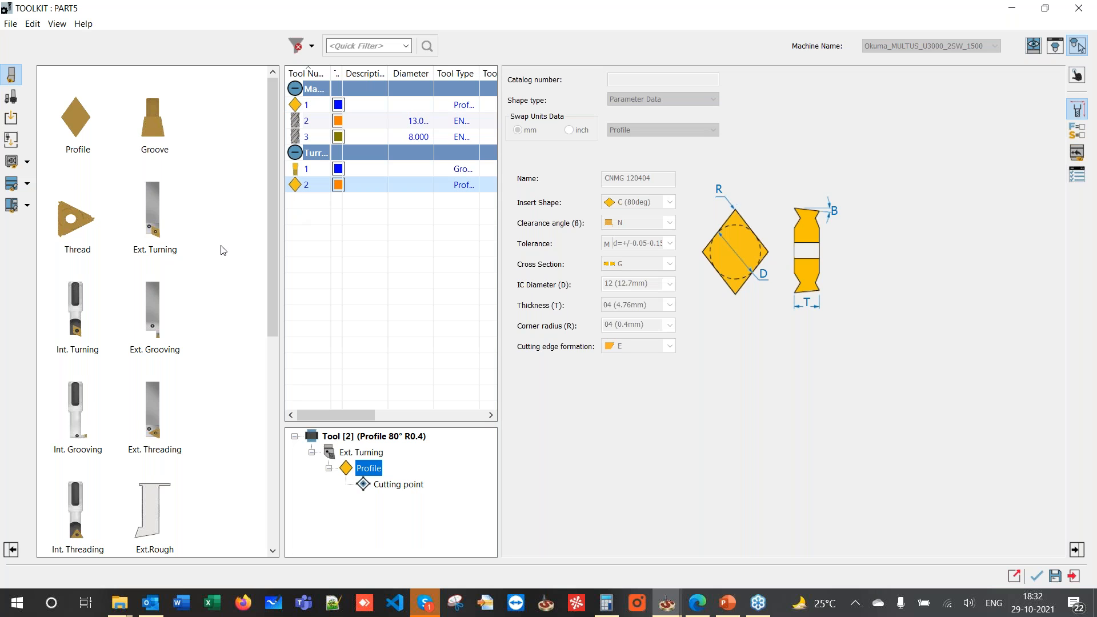
{"action": "double_click", "coordinate": [159, 430]}
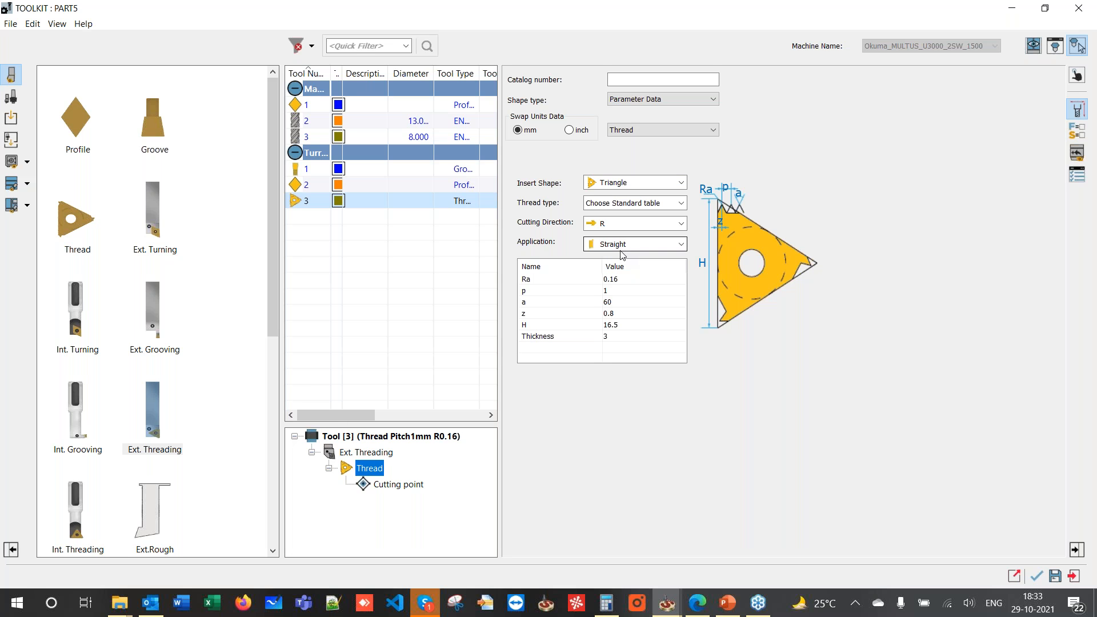
{"action": "key", "text": "Up"}
{"action": "left_click", "coordinate": [605, 243]}
{"action": "left_click", "coordinate": [599, 298]}
{"action": "key", "text": "Down"}
- Set the thread insert to Metric (ISO) standard, size M45 x 1.5
{"action": "left_click", "coordinate": [606, 205]}
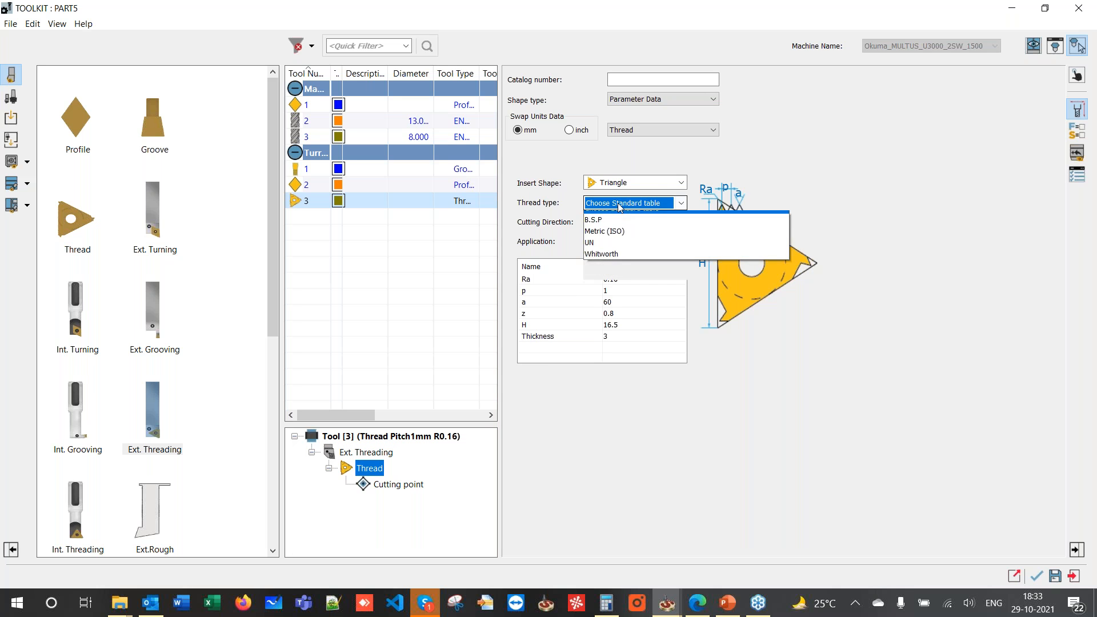
{"action": "left_click", "coordinate": [608, 239]}
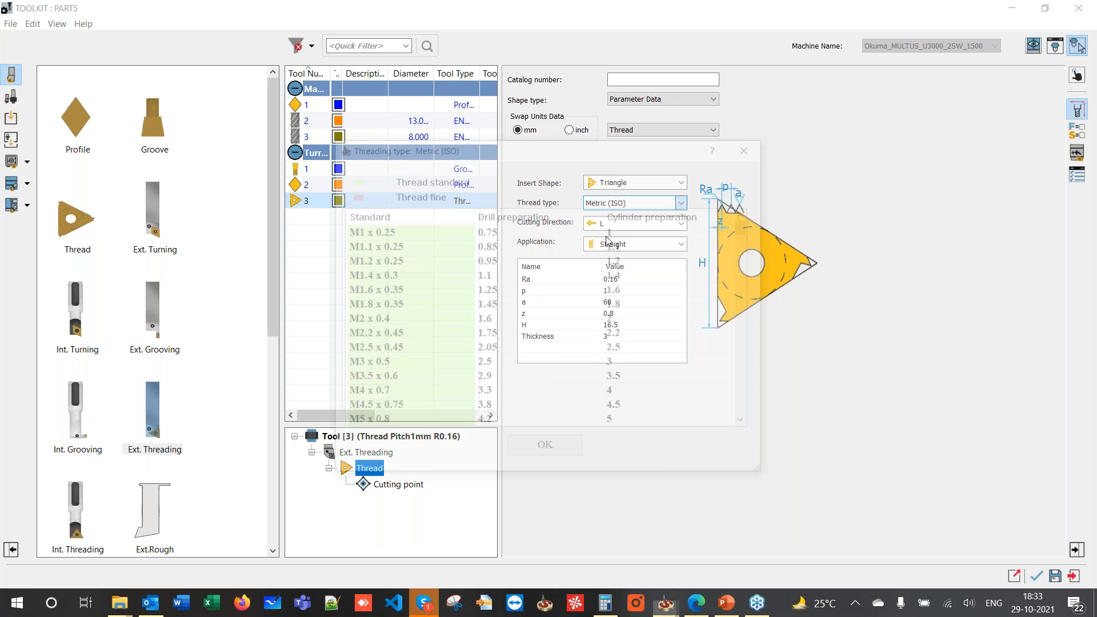
{"action": "scroll", "coordinate": [403, 260], "scroll_direction": "down", "scroll_amount": 10}
{"action": "scroll", "coordinate": [403, 262], "scroll_direction": "down", "scroll_amount": 20}
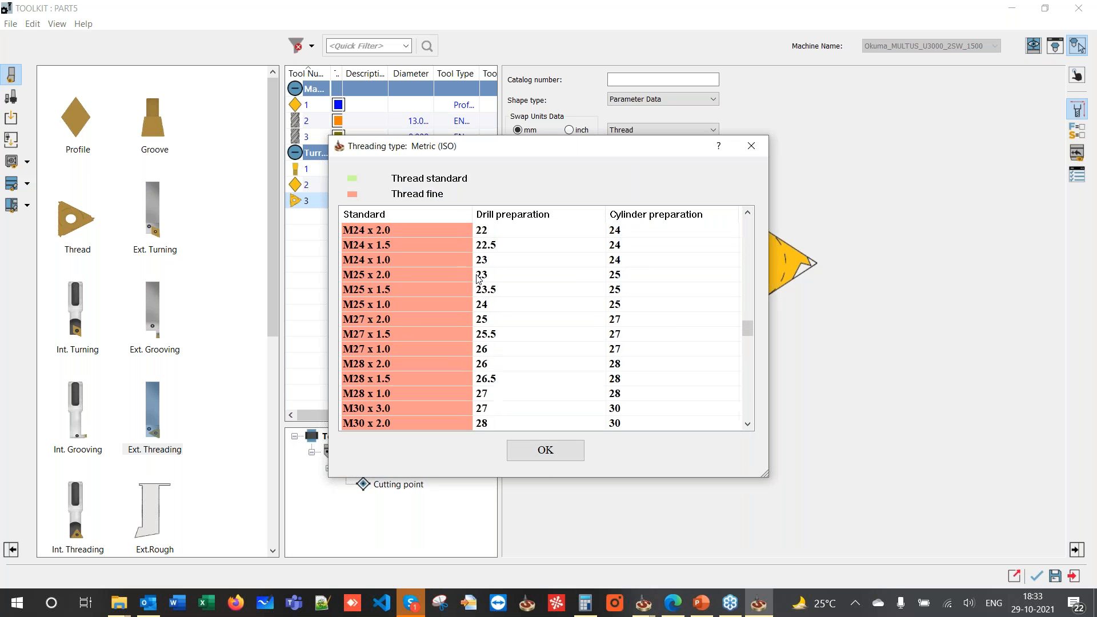
{"action": "scroll", "coordinate": [481, 279], "scroll_direction": "up", "scroll_amount": 5}
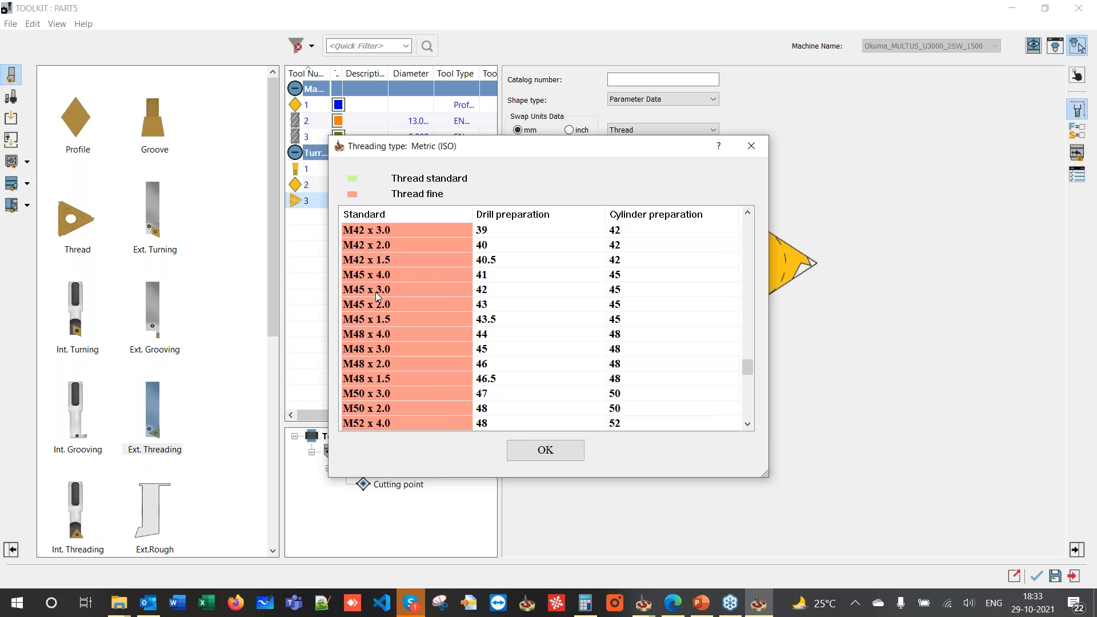
{"action": "scroll", "coordinate": [378, 283], "scroll_direction": "up", "scroll_amount": 1}
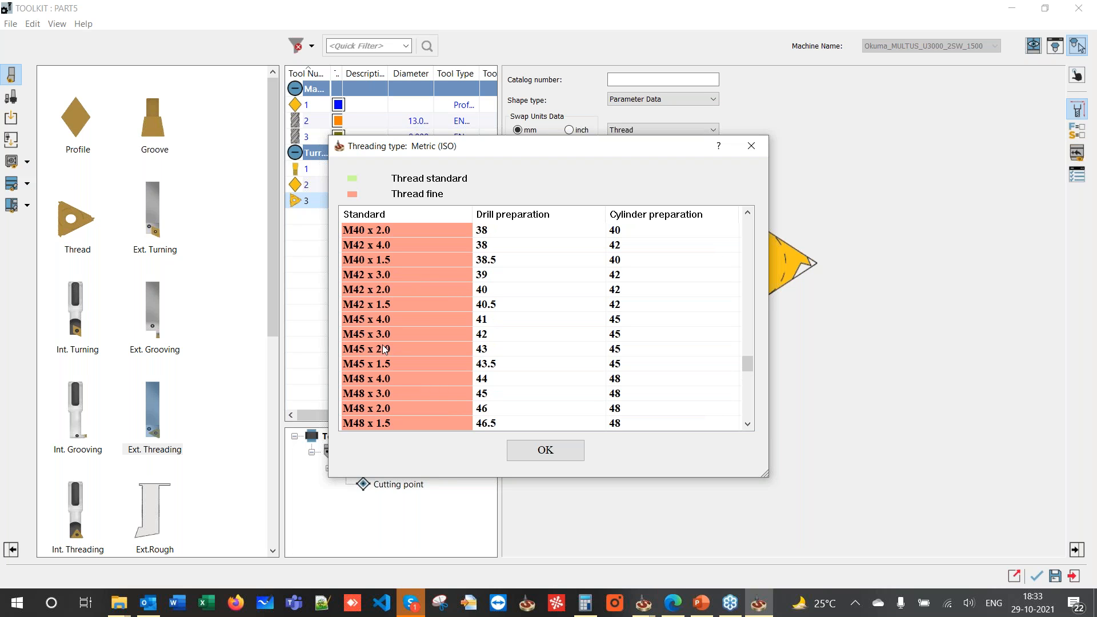
{"action": "scroll", "coordinate": [382, 368], "scroll_direction": "down", "scroll_amount": 1}
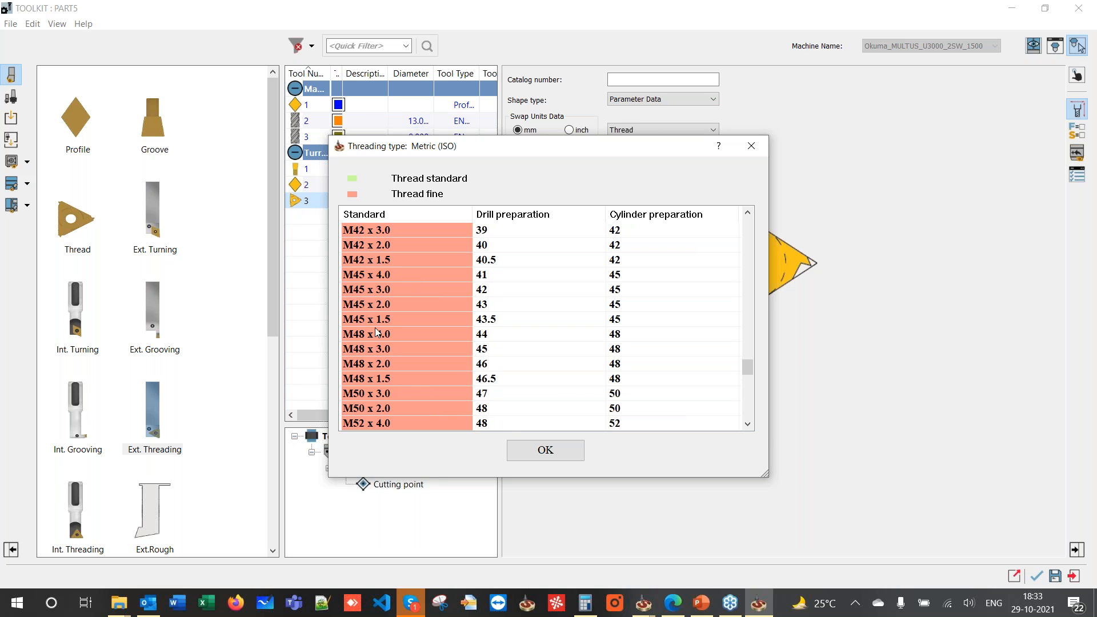
{"action": "left_click", "coordinate": [379, 319]}
{"action": "left_click", "coordinate": [528, 450]}
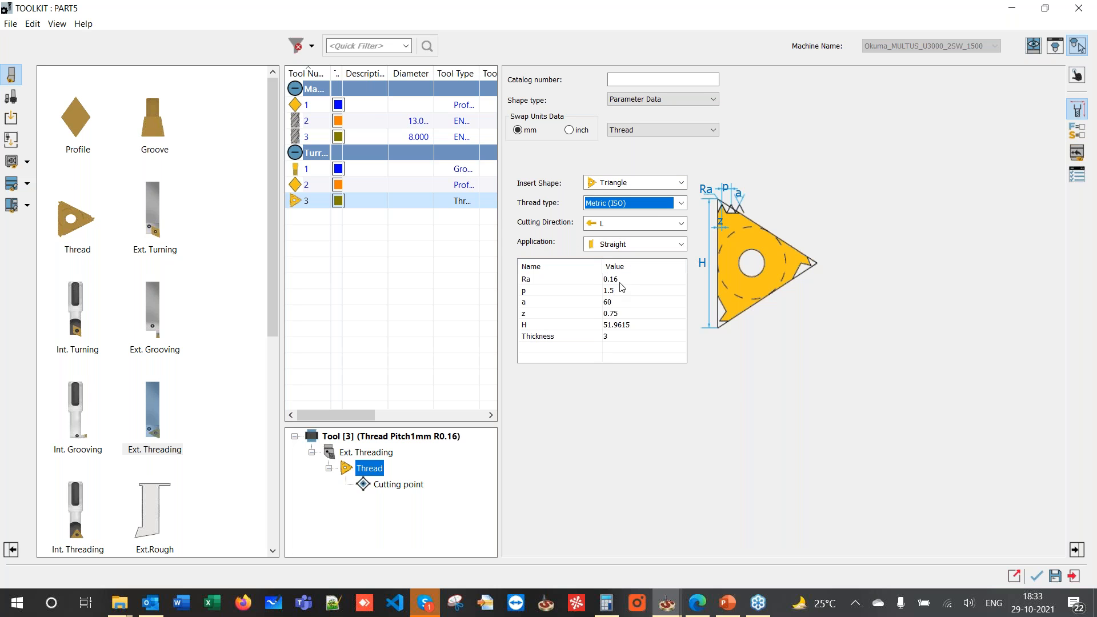
- Set the insert height H to 20
{"action": "left_click", "coordinate": [622, 324]}
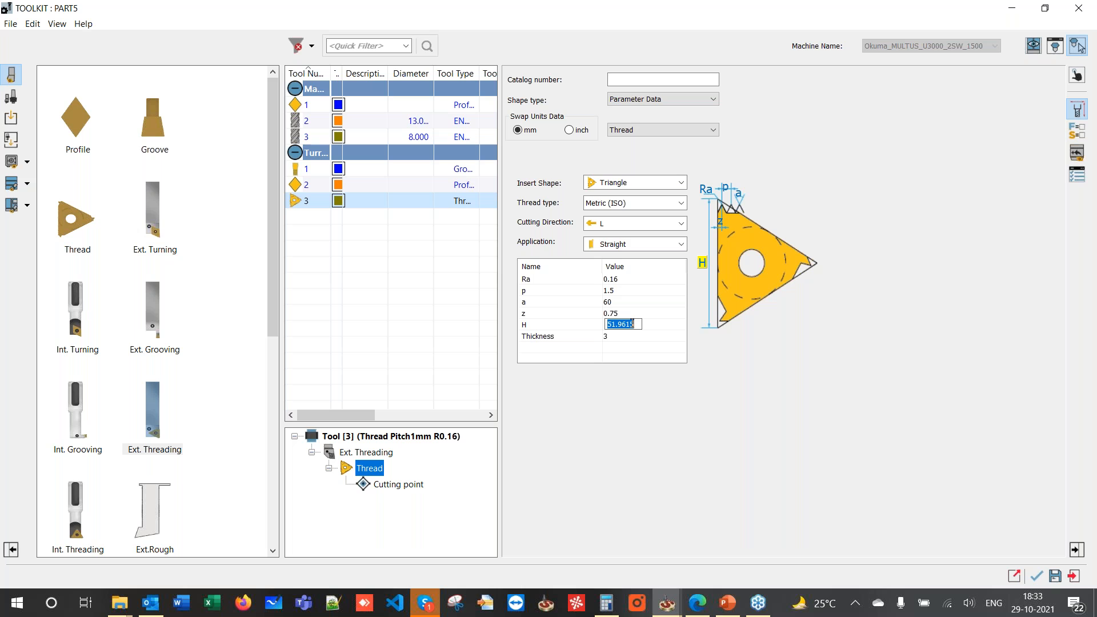
{"action": "type", "text": "20"}
{"action": "left_click", "coordinate": [1032, 48]}
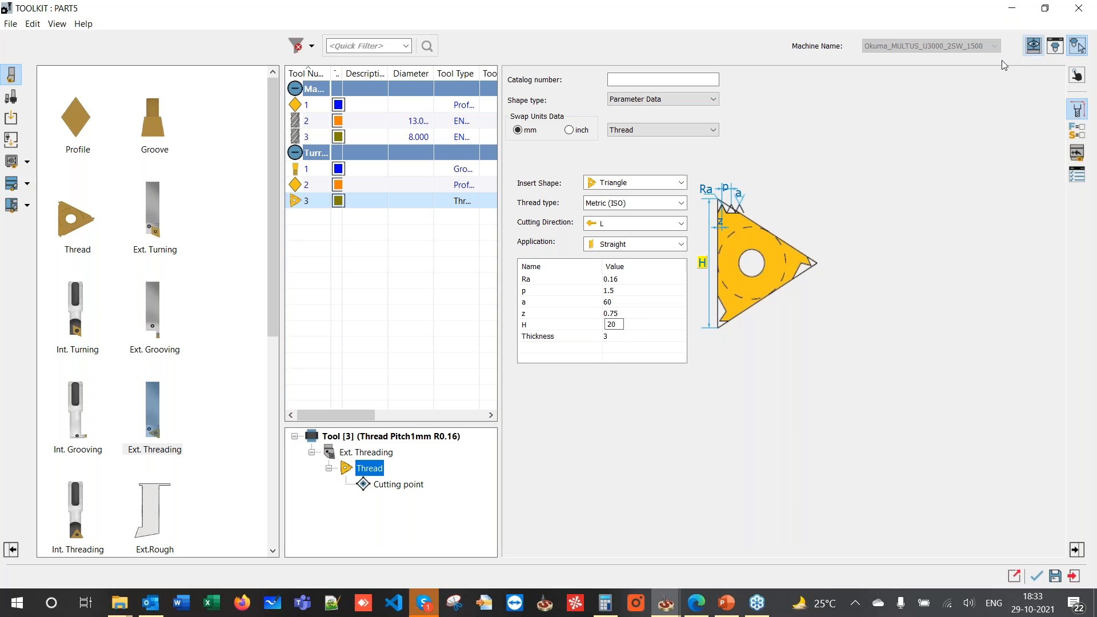
- In the machine preview, change the tool mounting rotation Ry from -90 to 0
{"action": "scroll", "coordinate": [481, 291], "scroll_direction": "up", "scroll_amount": 10}
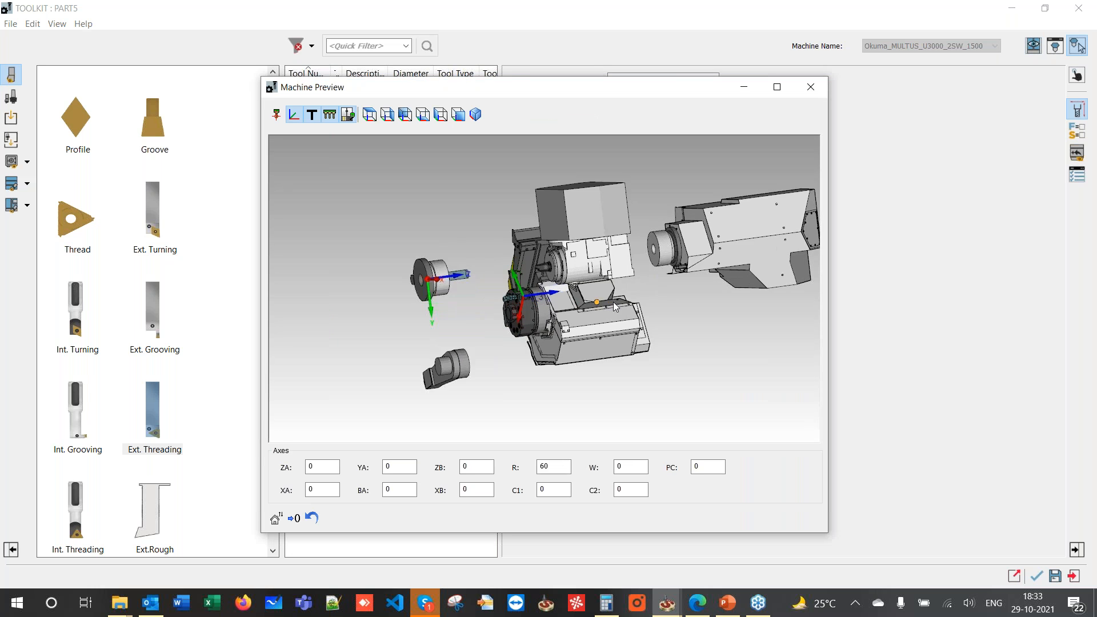
{"action": "middle_click_drag", "start_coordinate": [485, 269], "coordinate": [430, 268]}
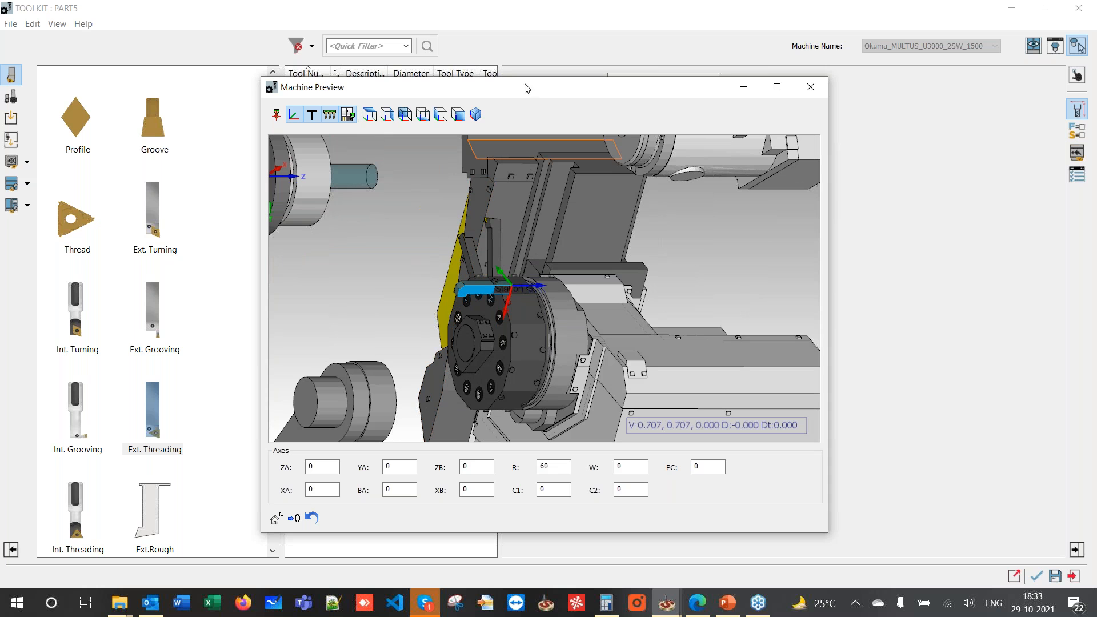
{"action": "mouse_move", "coordinate": [597, 95]}
{"action": "left_mouse_down"}
{"action": "mouse_move", "coordinate": [419, 65]}
{"action": "mouse_move", "coordinate": [266, 97]}
{"action": "left_mouse_up"}
{"action": "left_click", "coordinate": [1077, 75]}
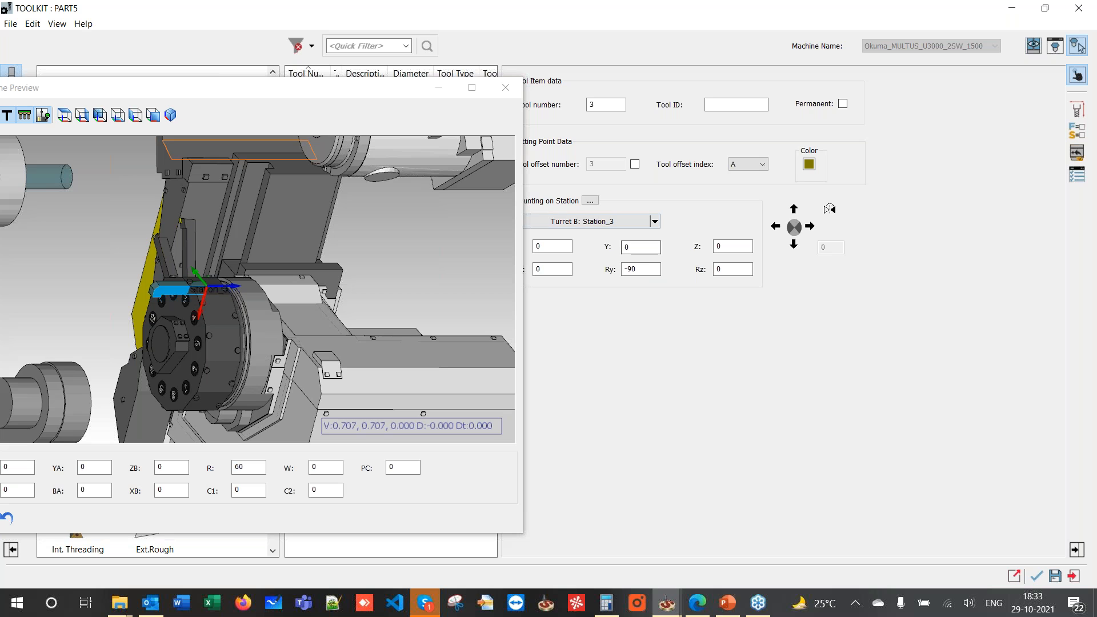
{"action": "left_click_drag", "start_coordinate": [656, 269], "coordinate": [585, 273]}
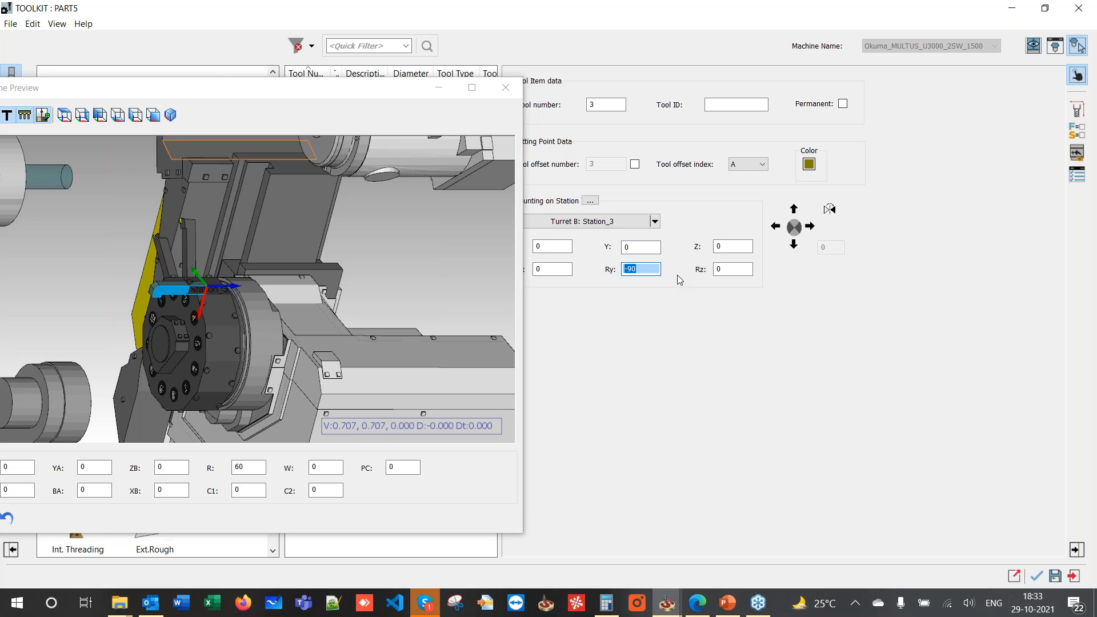
{"action": "left_click", "coordinate": [465, 298]}
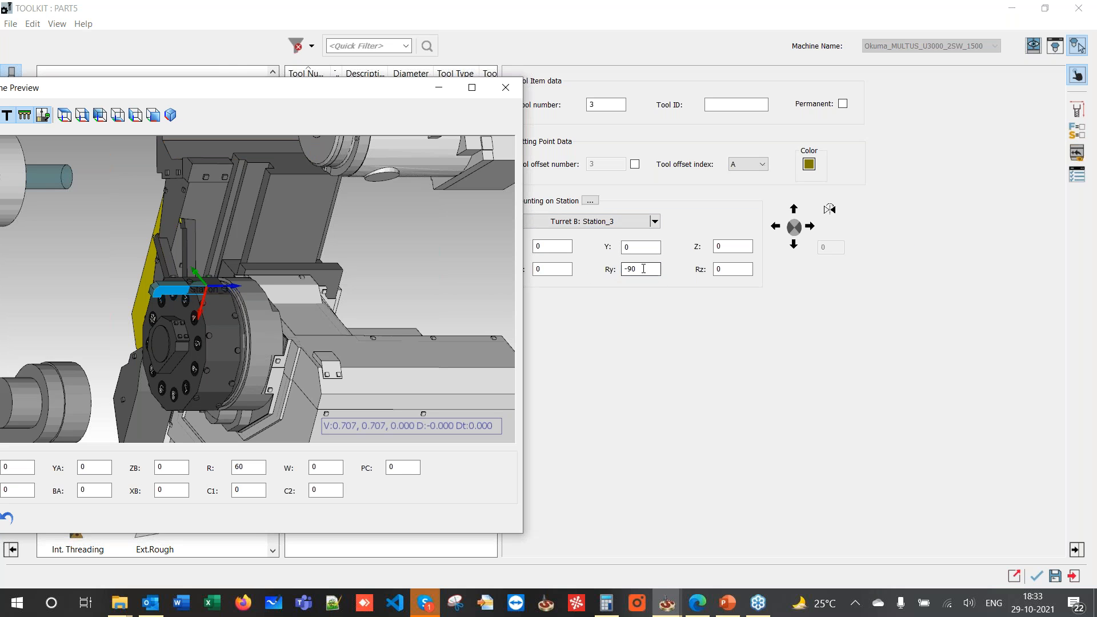
{"action": "left_click_drag", "start_coordinate": [645, 269], "coordinate": [537, 275]}
{"action": "type", "text": "0"}
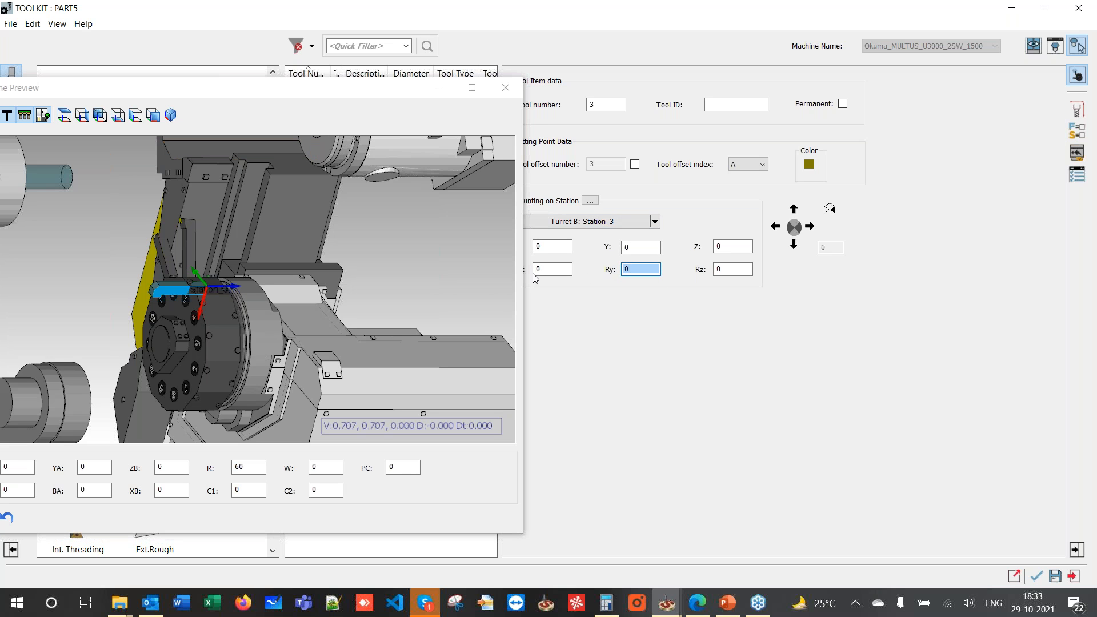
{"action": "key", "text": "Tab"}
{"action": "left_click", "coordinate": [468, 267]}
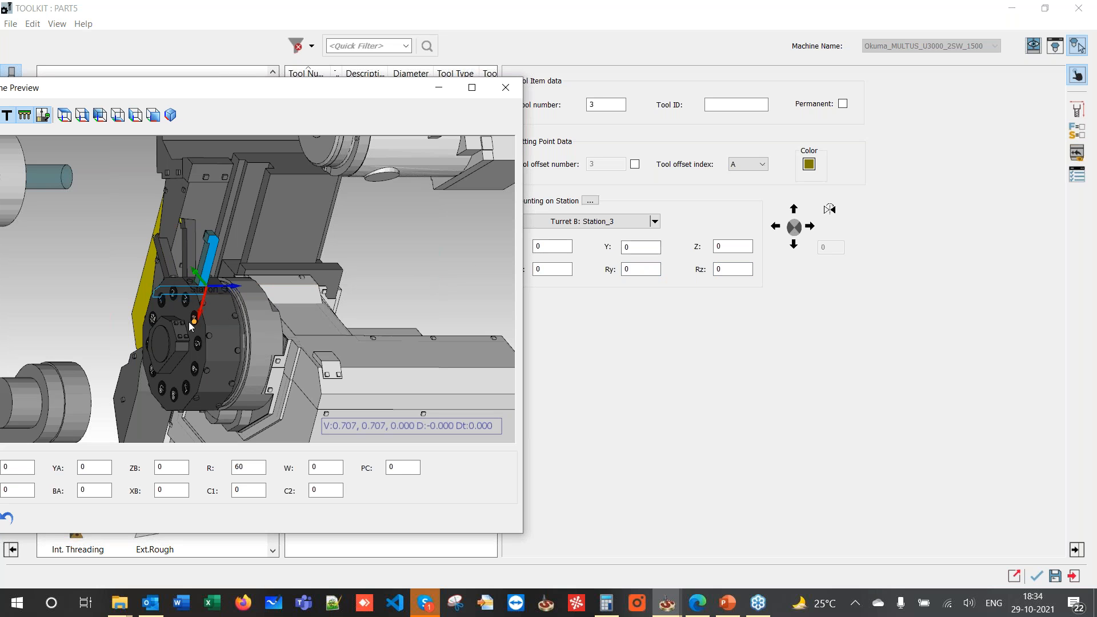
{"action": "middle_click_drag", "start_coordinate": [191, 279], "coordinate": [204, 294]}
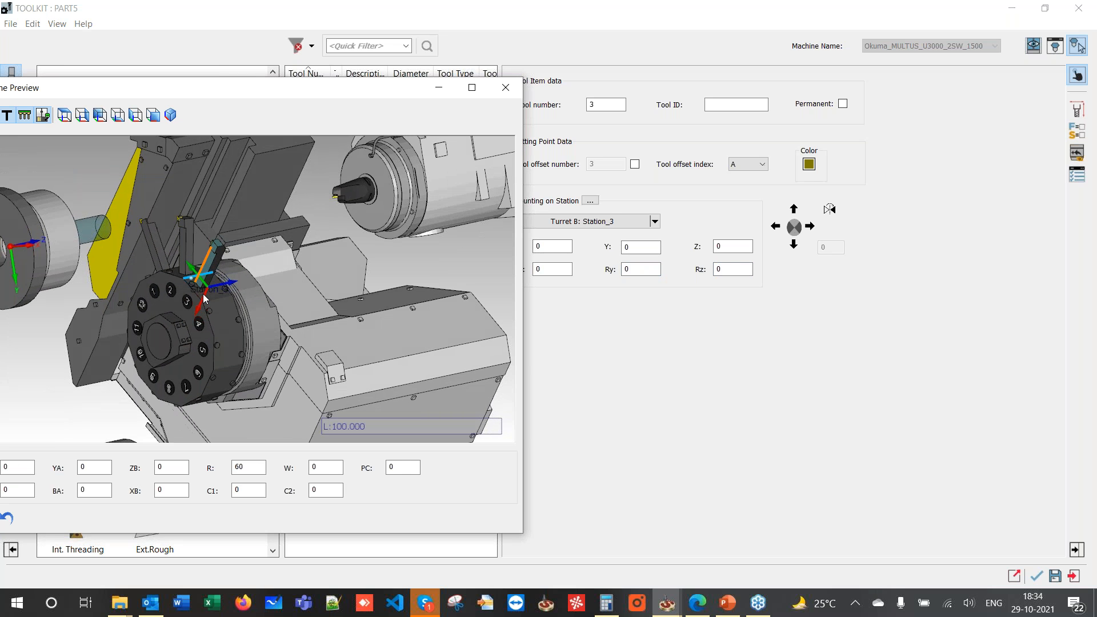
- Set the tool's Y offset to -25, close the preview and accept the tool
{"action": "left_click", "coordinate": [637, 248]}
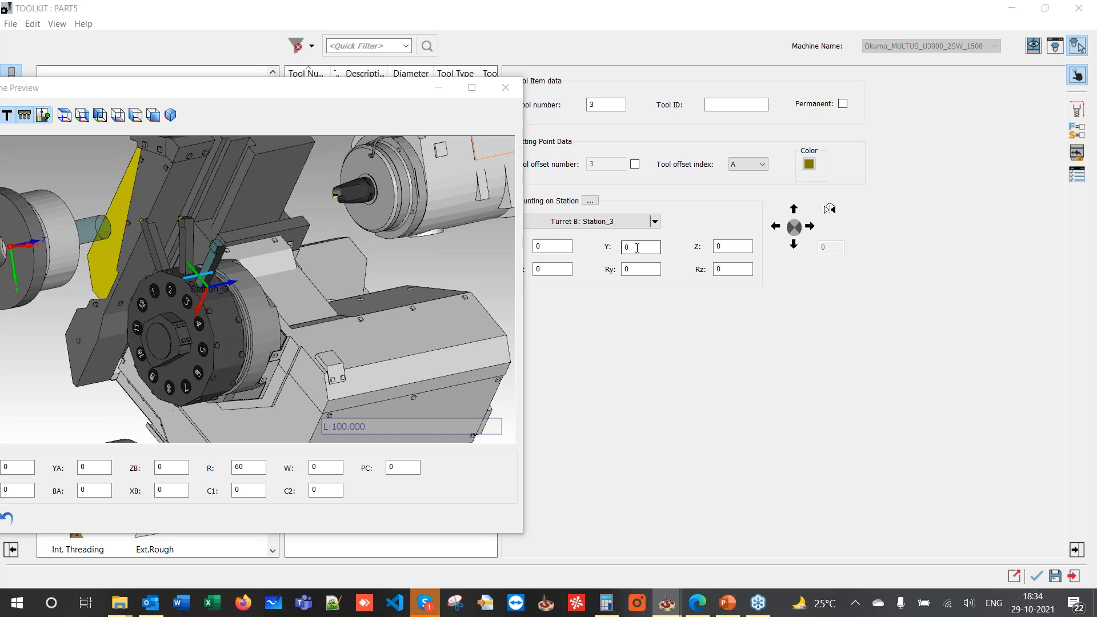
{"action": "double_click", "coordinate": [638, 249]}
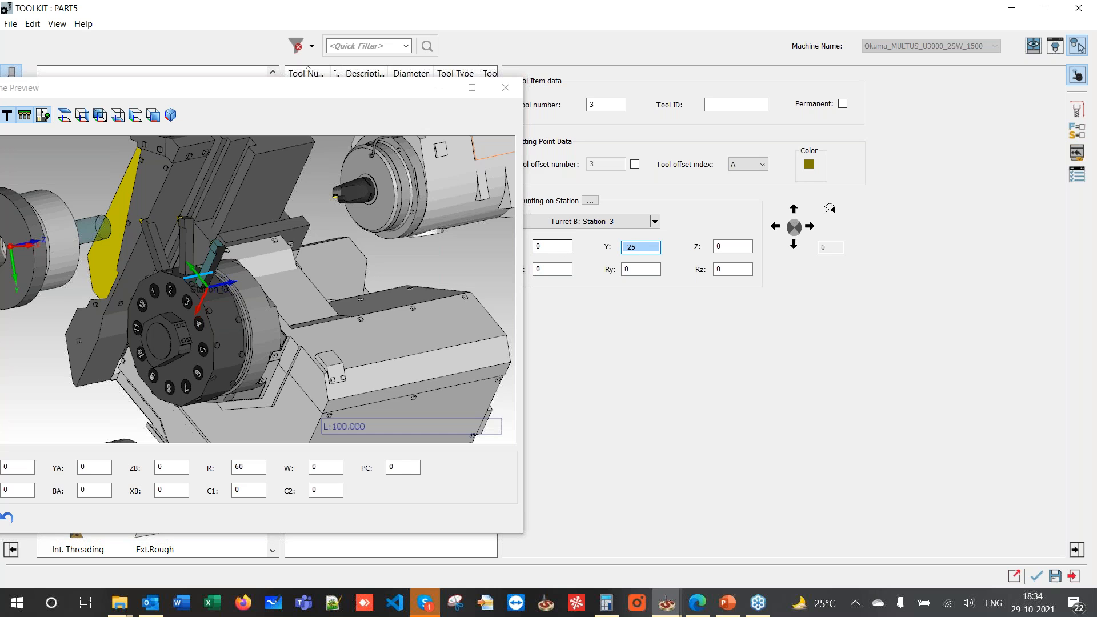
{"action": "left_click", "coordinate": [639, 270]}
{"action": "middle_click_drag", "start_coordinate": [173, 292], "coordinate": [220, 276]}
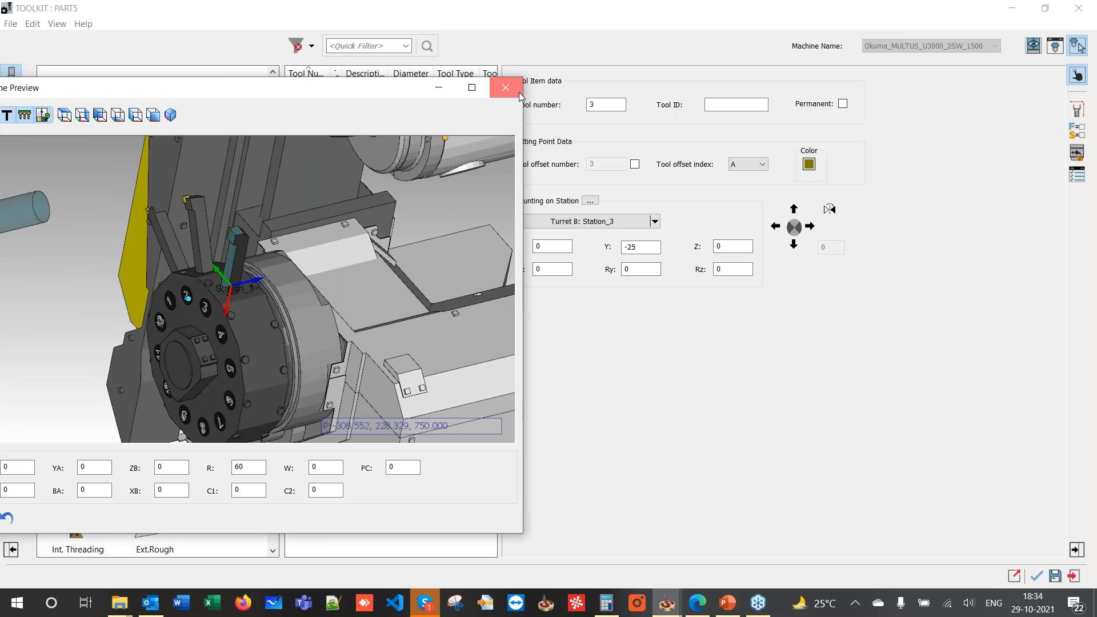
{"action": "left_click", "coordinate": [512, 88]}
{"action": "left_click", "coordinate": [1041, 580]}
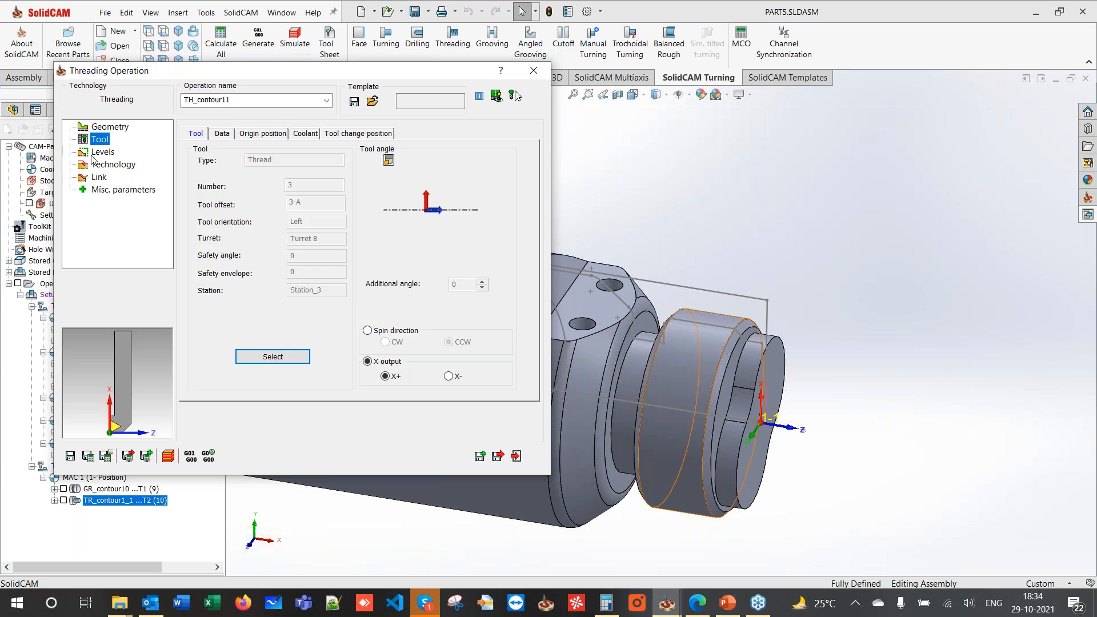
- Give TH_contour11 a Metric (ISO) M45 x 1.5 thread from the standard table, then save and calculate
{"action": "left_click", "coordinate": [102, 165]}
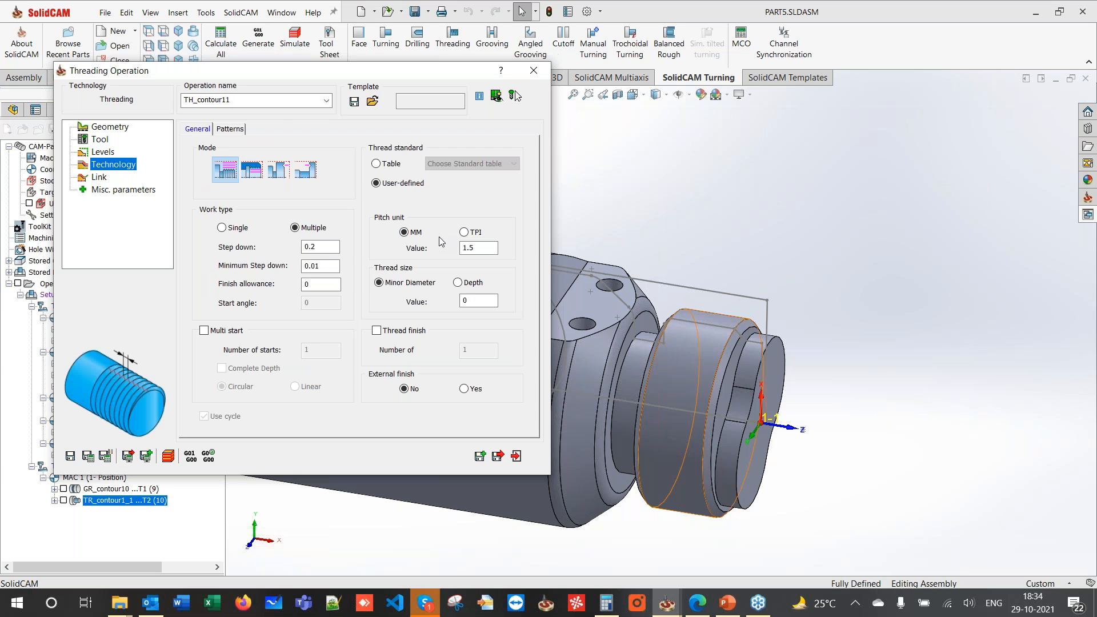
{"action": "left_click", "coordinate": [392, 165]}
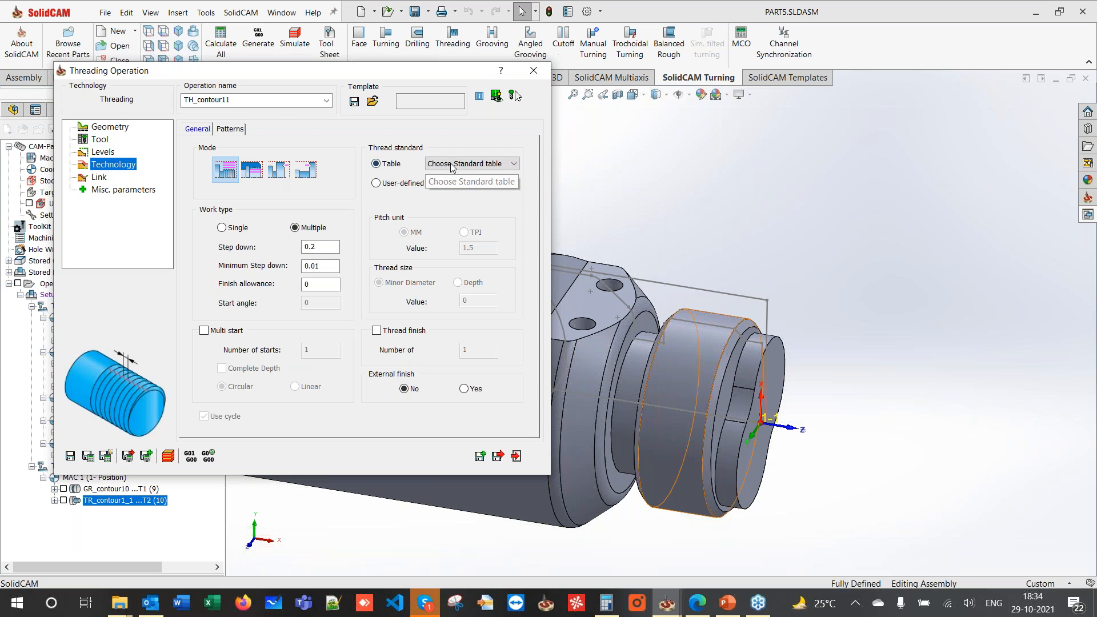
{"action": "left_click", "coordinate": [448, 166]}
{"action": "left_click", "coordinate": [435, 195]}
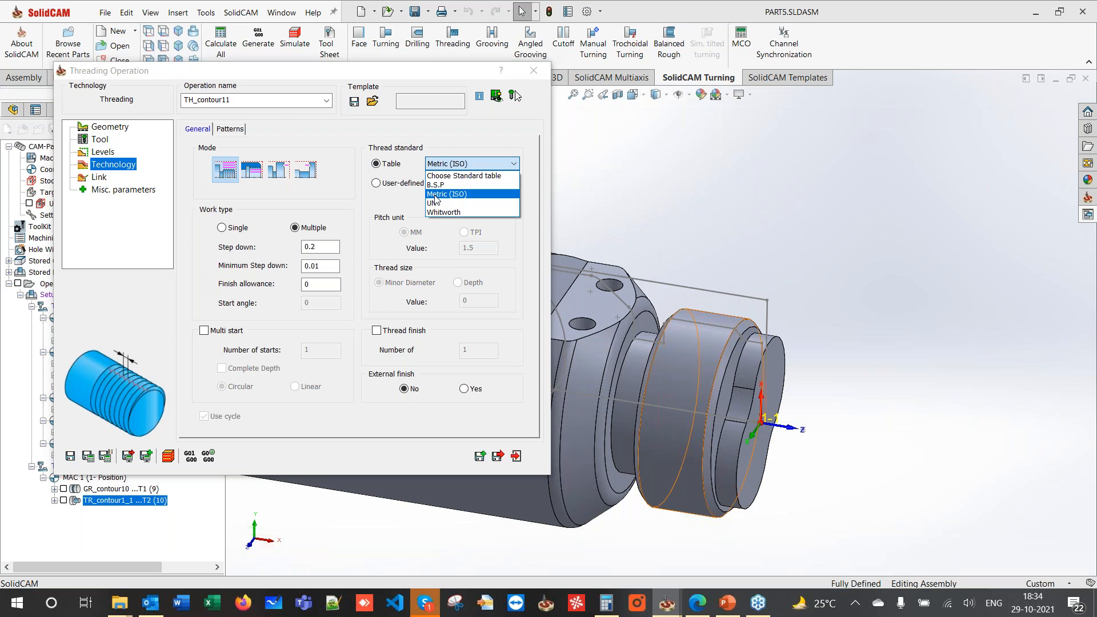
{"action": "left_click", "coordinate": [435, 195]}
{"action": "left_click_drag", "start_coordinate": [749, 229], "coordinate": [738, 376]}
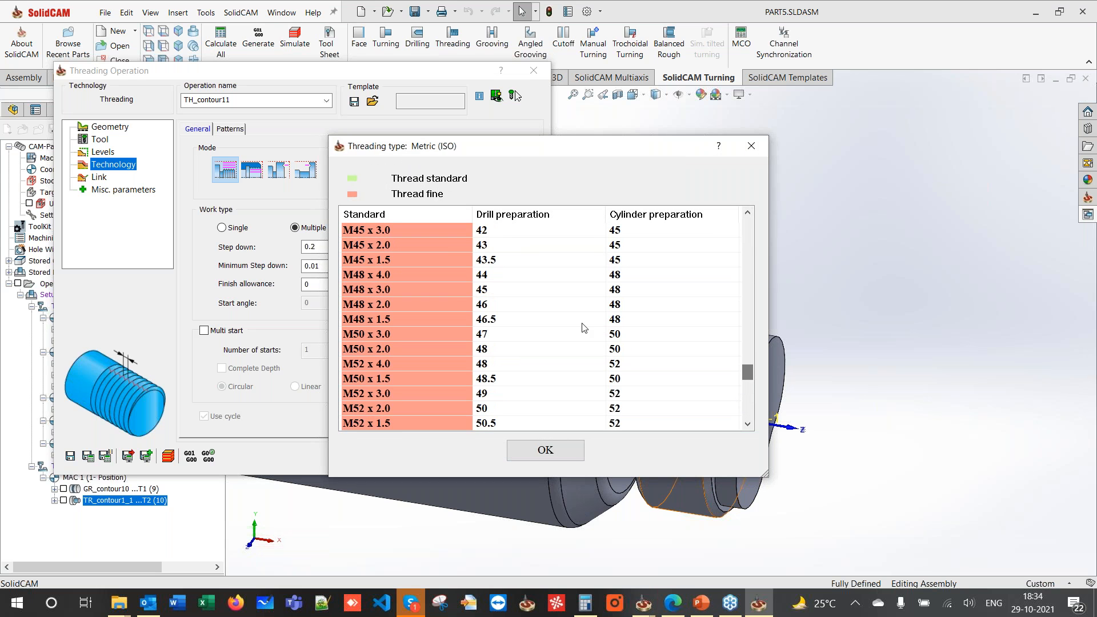
{"action": "left_click", "coordinate": [536, 262]}
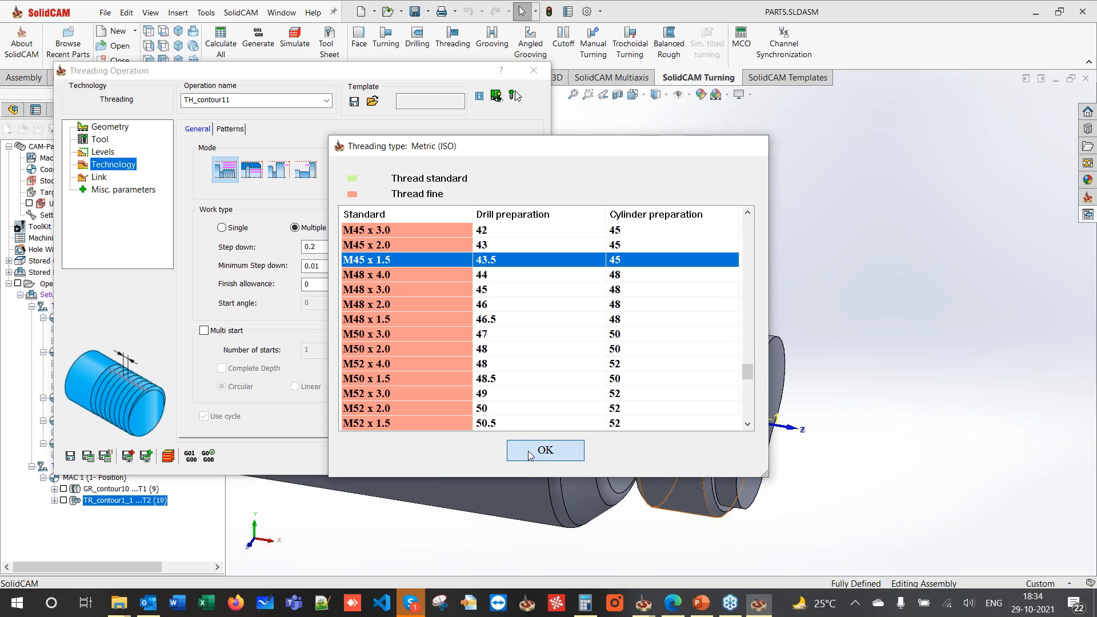
{"action": "left_click", "coordinate": [528, 451]}
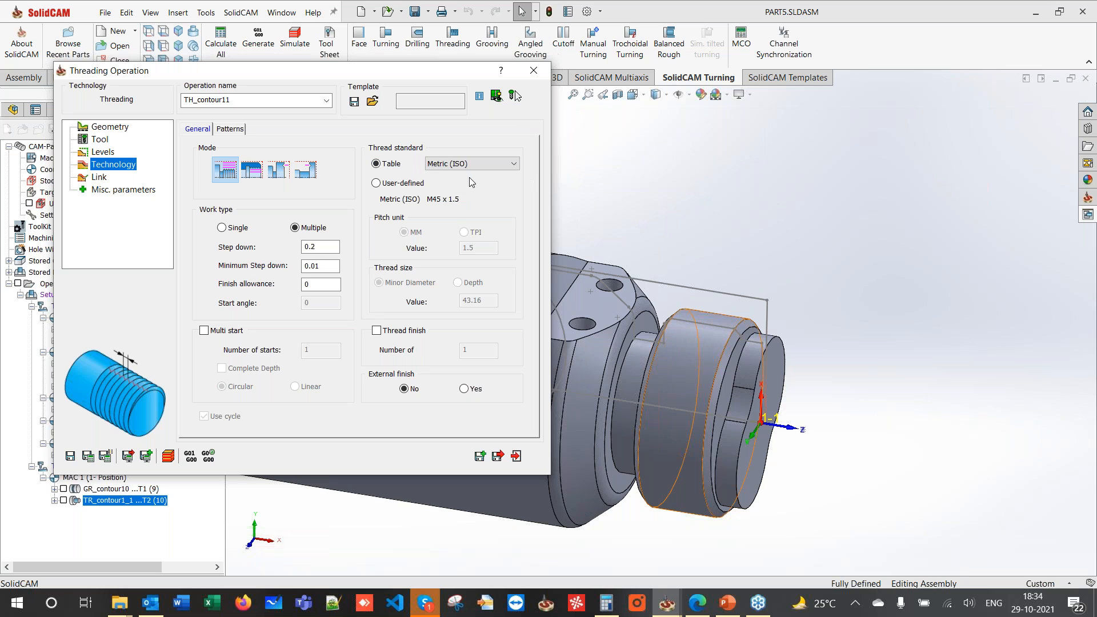
{"action": "left_click", "coordinate": [88, 456]}
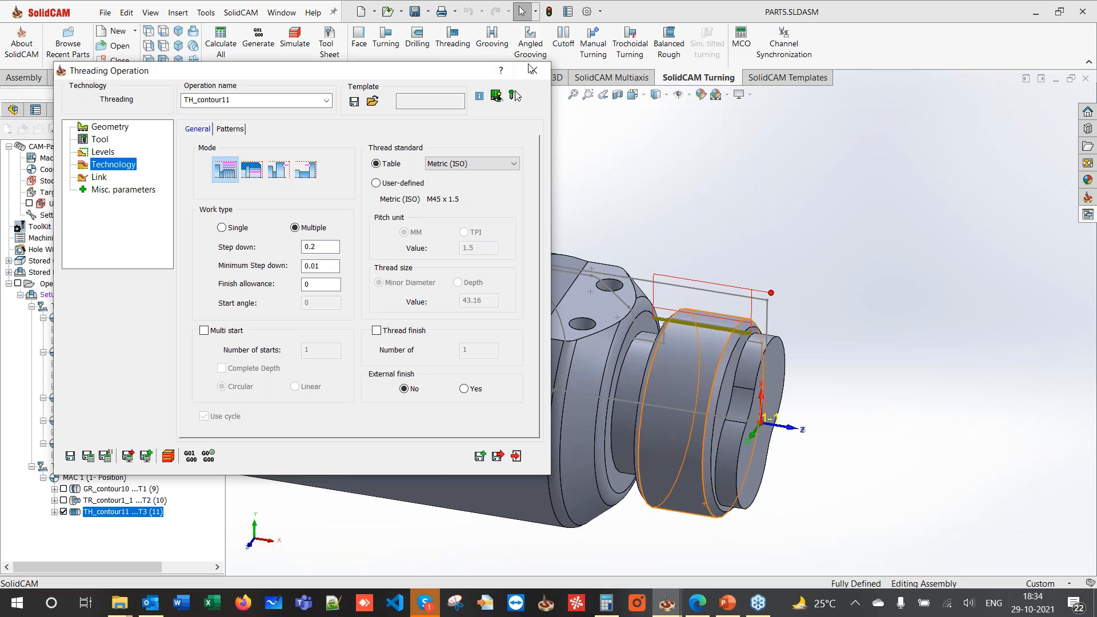
- Zoom to the thread toolpath, skip recalculation and G-code output, and simulate TH_contour11
{"action": "scroll", "coordinate": [716, 330], "scroll_direction": "down", "scroll_amount": 6}
{"action": "middle_click_drag", "start_coordinate": [716, 330], "coordinate": [767, 330]}
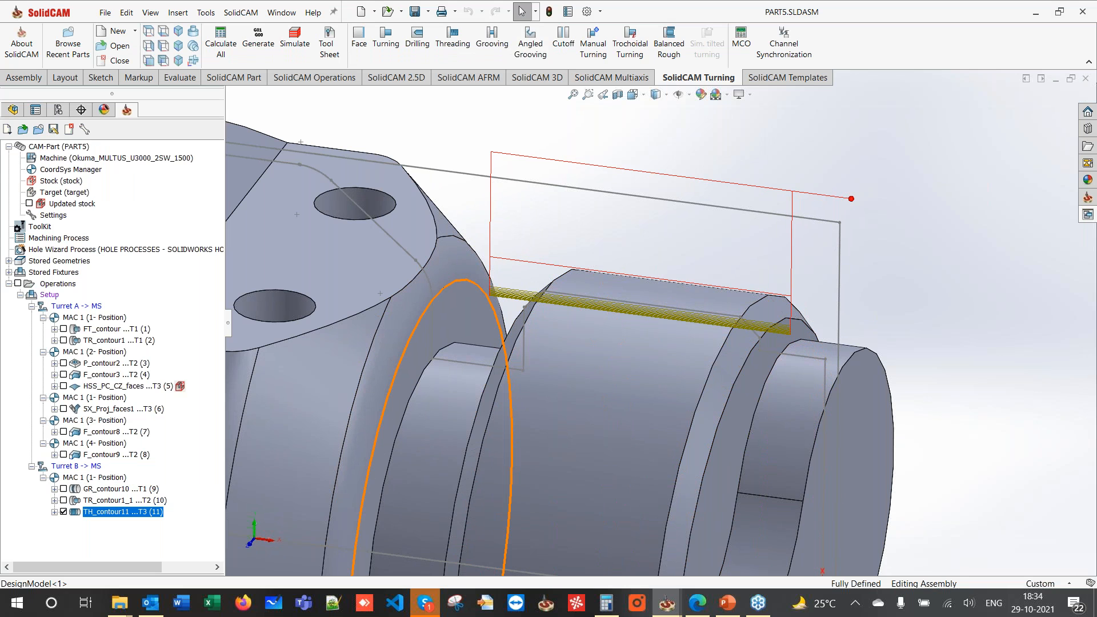
{"action": "middle_click_drag", "start_coordinate": [700, 280], "coordinate": [692, 290]}
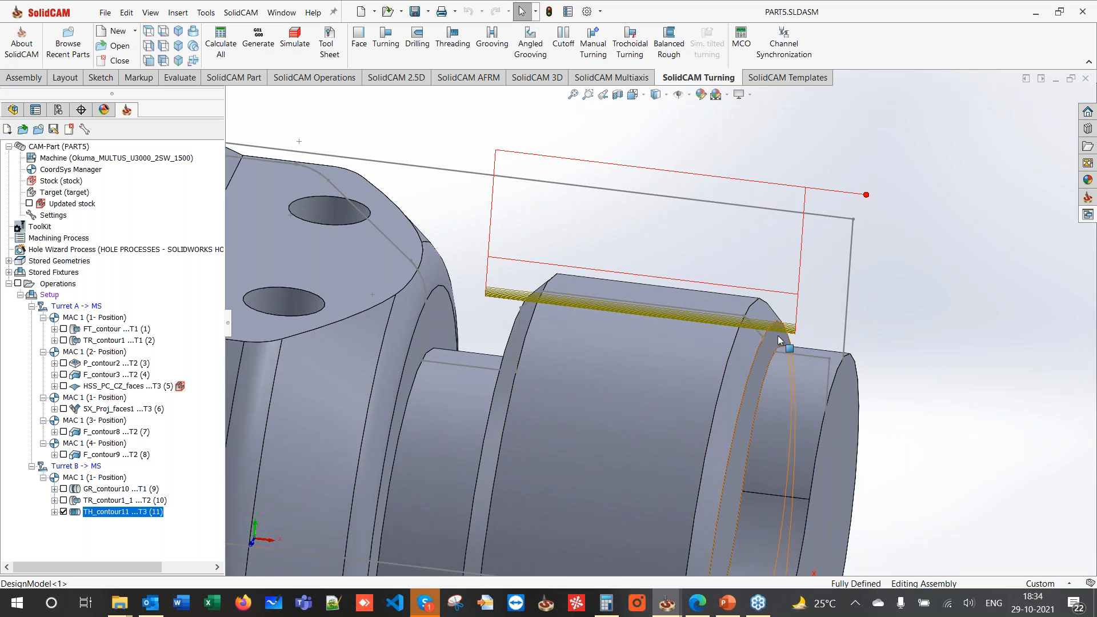
{"action": "right_click", "coordinate": [95, 518]}
{"action": "left_click", "coordinate": [143, 230]}
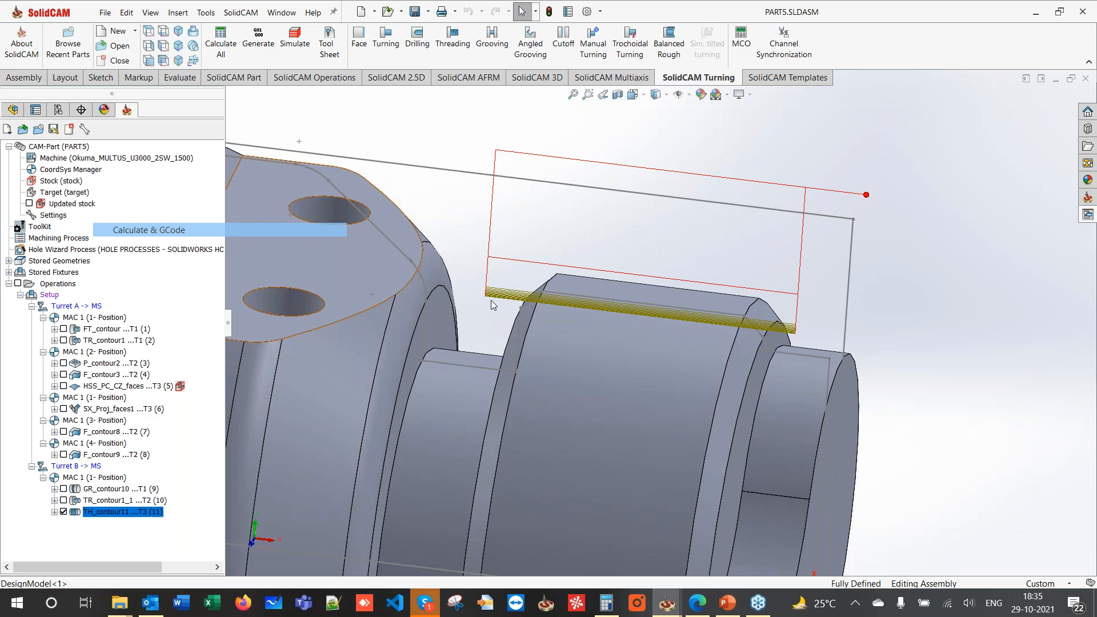
{"action": "left_click", "coordinate": [577, 302]}
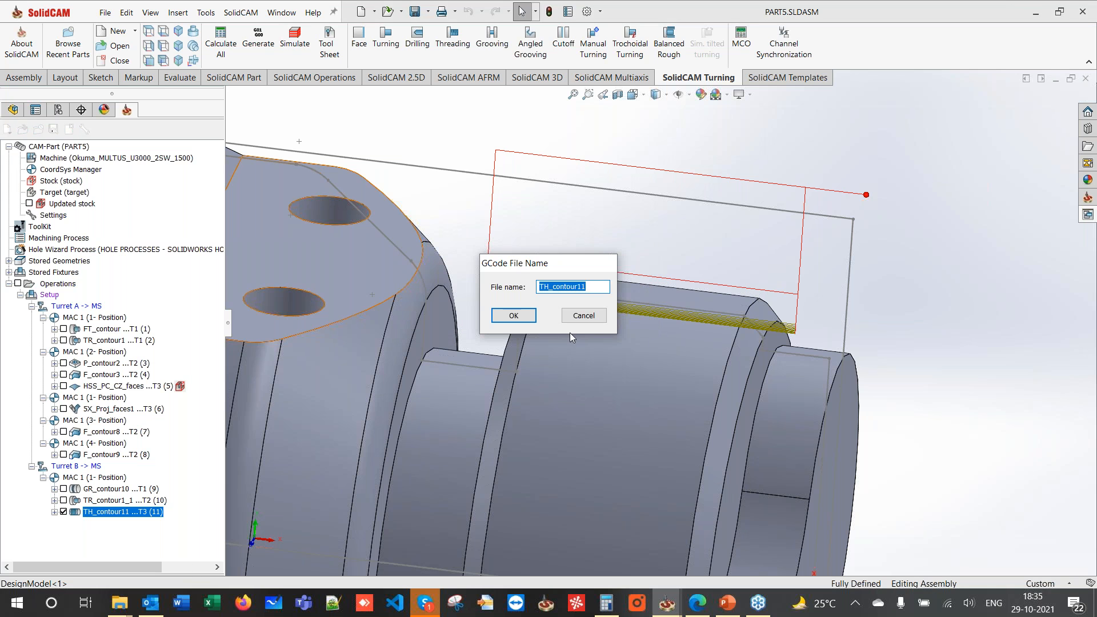
{"action": "left_click", "coordinate": [584, 316]}
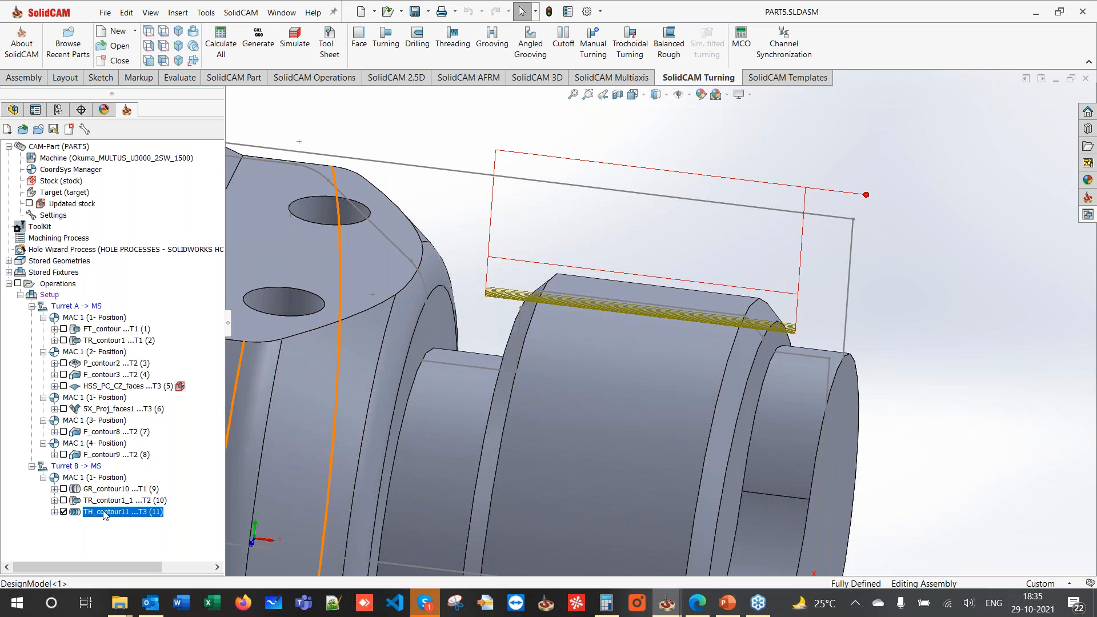
{"action": "right_click", "coordinate": [107, 514]}
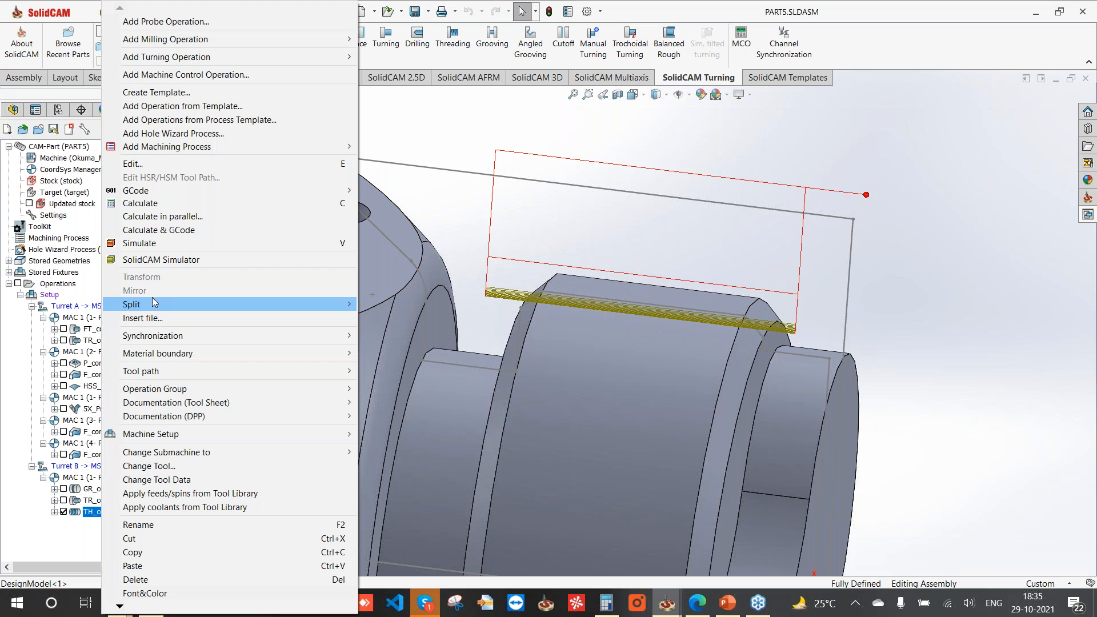
{"action": "left_click", "coordinate": [149, 245]}
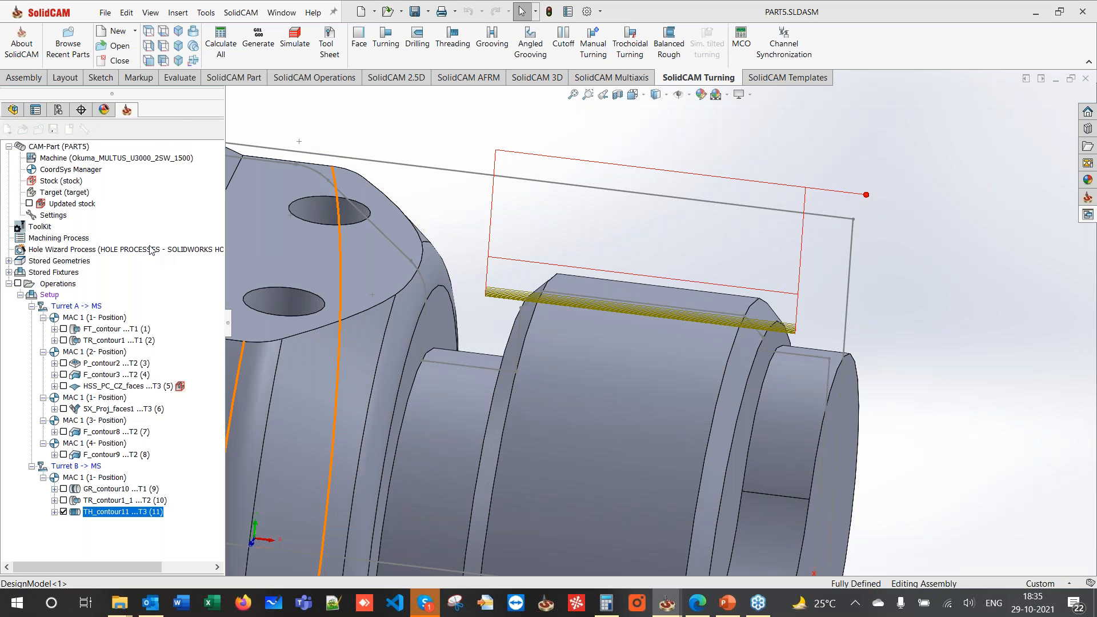
- Run the thread cut in SolidVerify at increased speed, then stop and exit the simulation
{"action": "left_click", "coordinate": [55, 160]}
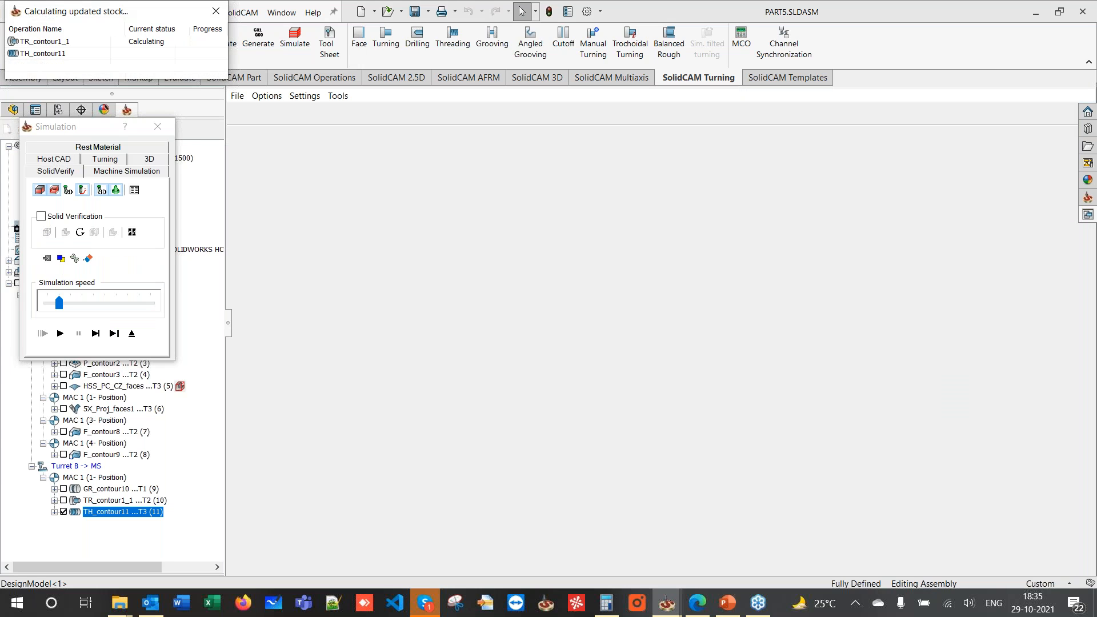
{"action": "scroll", "coordinate": [516, 332], "scroll_direction": "up", "scroll_amount": 5}
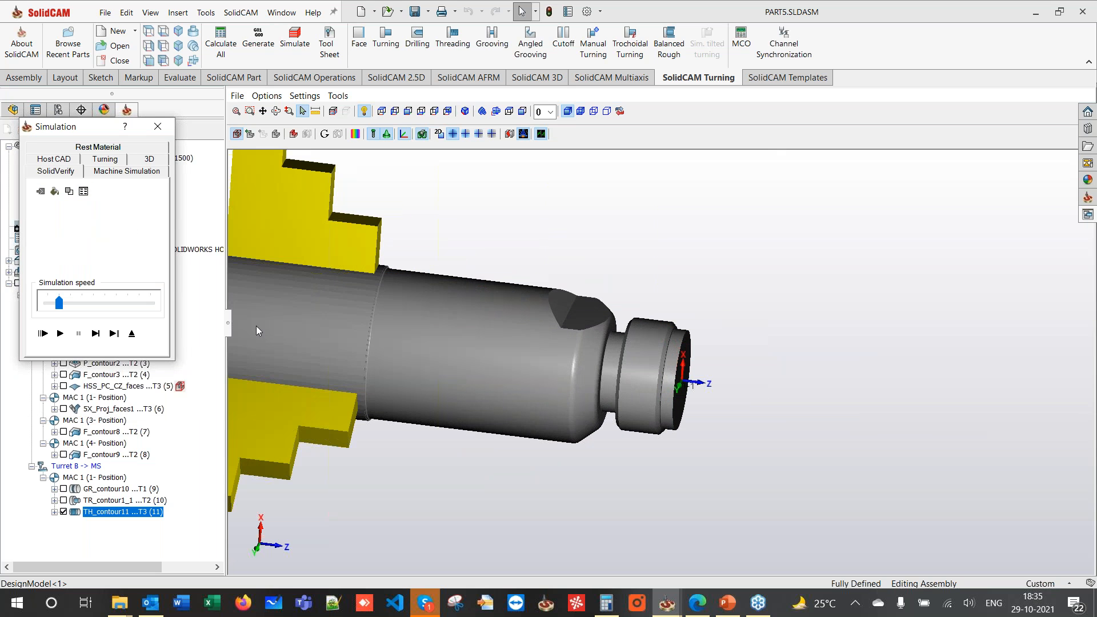
{"action": "left_click", "coordinate": [61, 334]}
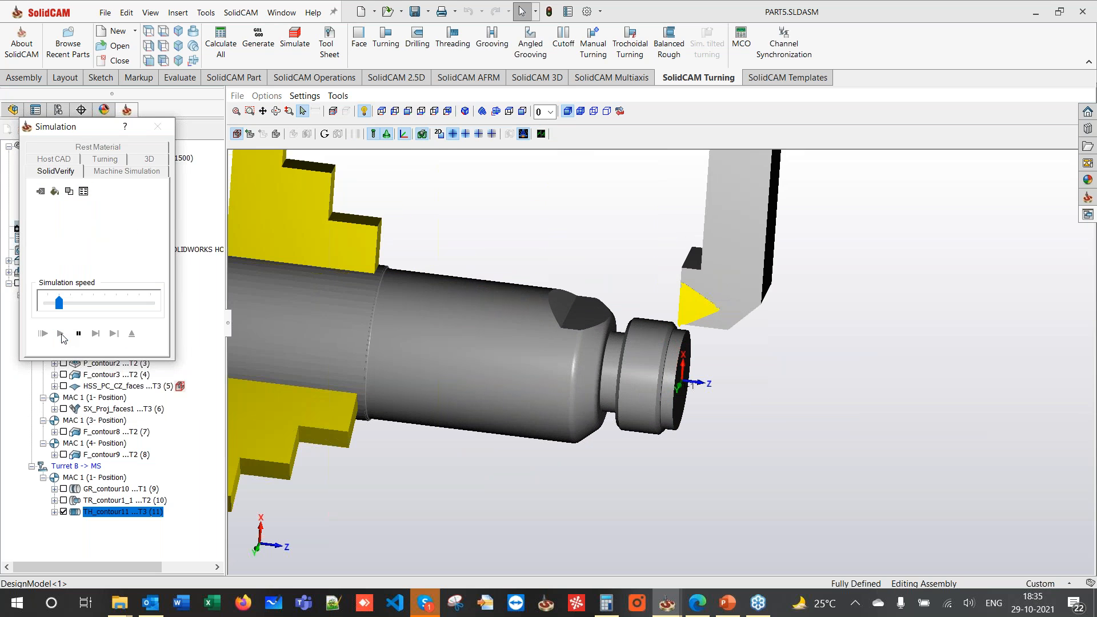
{"action": "left_click", "coordinate": [119, 306]}
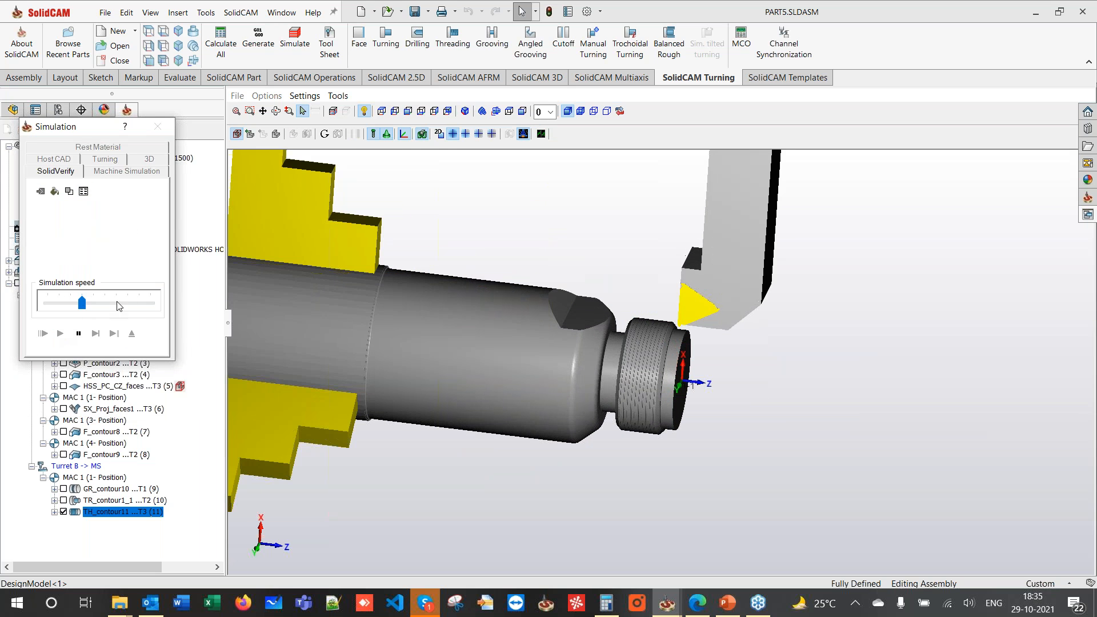
{"action": "left_click", "coordinate": [147, 306]}
{"action": "left_click", "coordinate": [146, 305]}
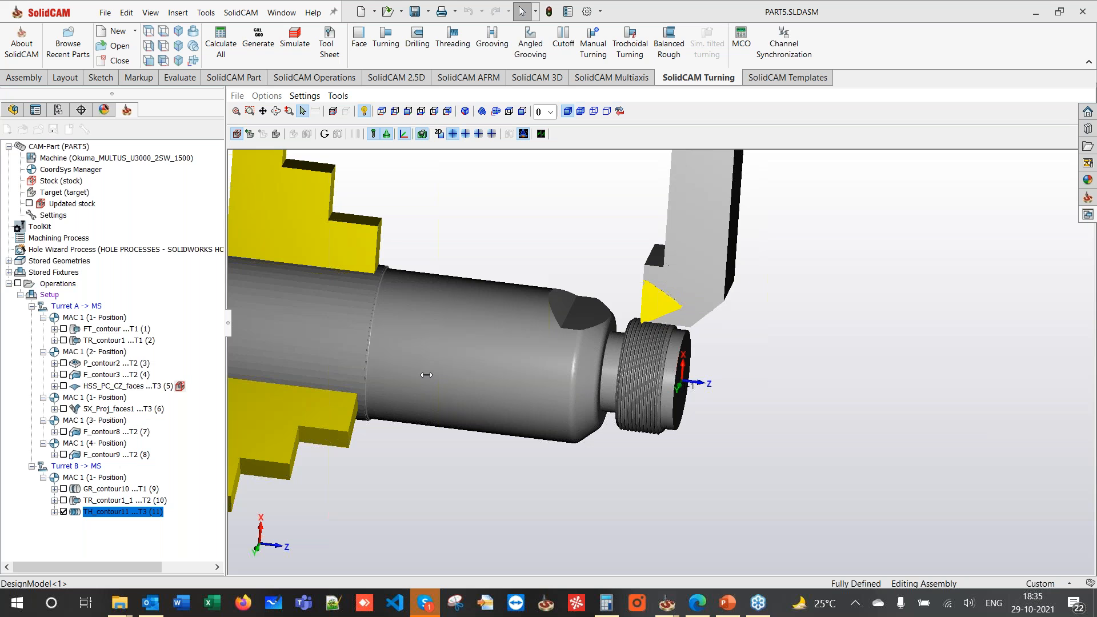
{"action": "left_click", "coordinate": [77, 333]}
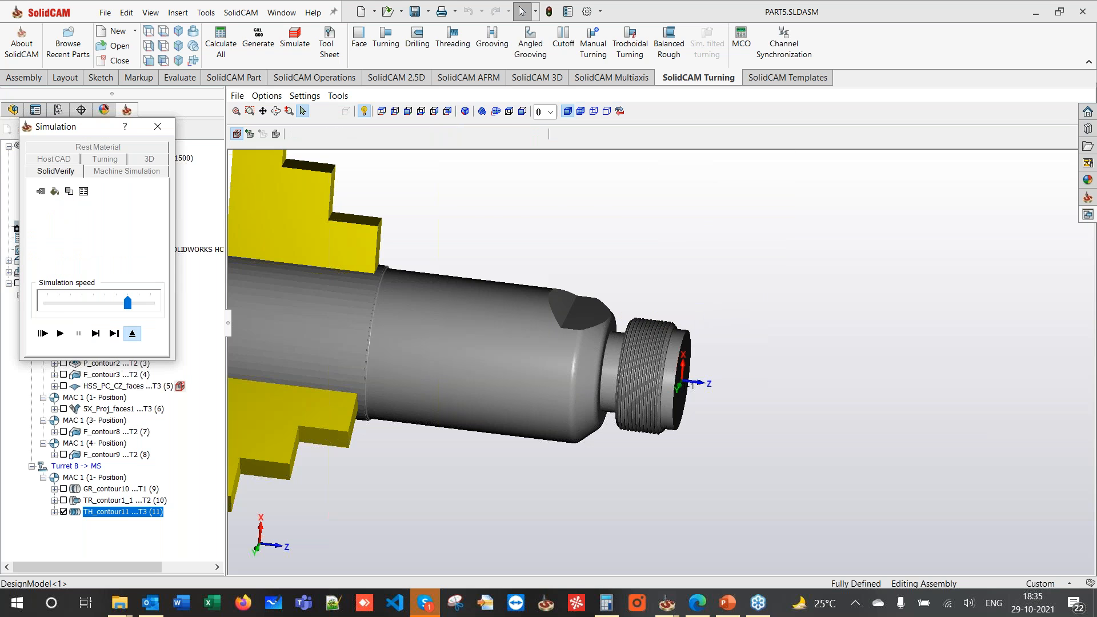
{"action": "left_click", "coordinate": [132, 333]}
{"action": "left_click", "coordinate": [109, 329]}
{"action": "scroll", "coordinate": [473, 197], "scroll_direction": "up", "scroll_amount": 7}
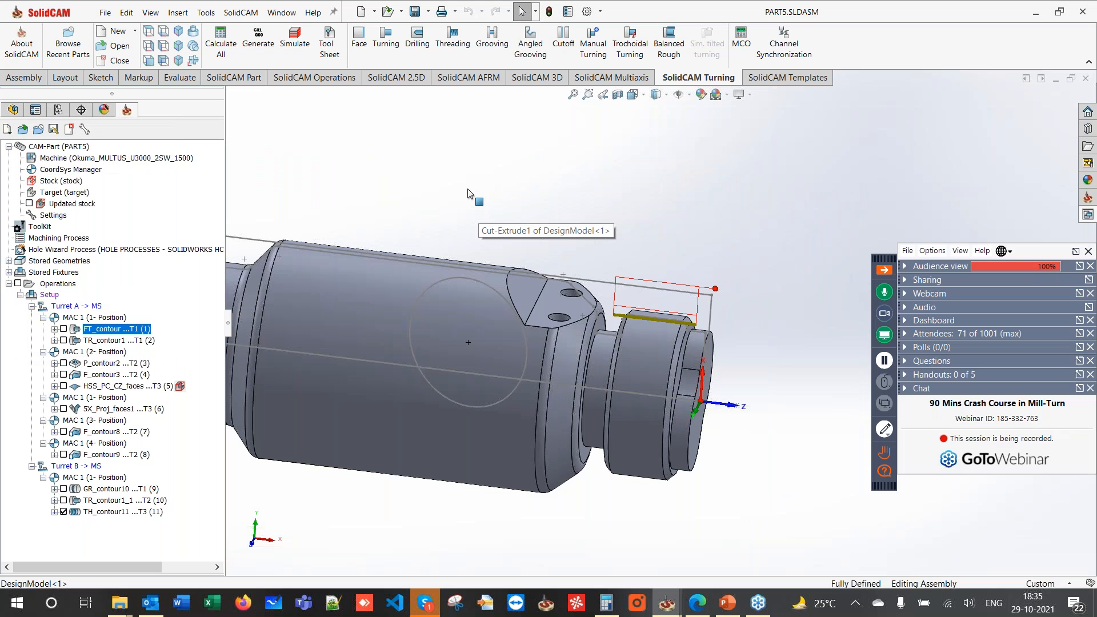
- Inspect the part's front face and select the TH_contour11 operation
{"action": "middle_click_drag", "start_coordinate": [679, 310], "coordinate": [634, 314]}
{"action": "left_click", "coordinate": [607, 372]}
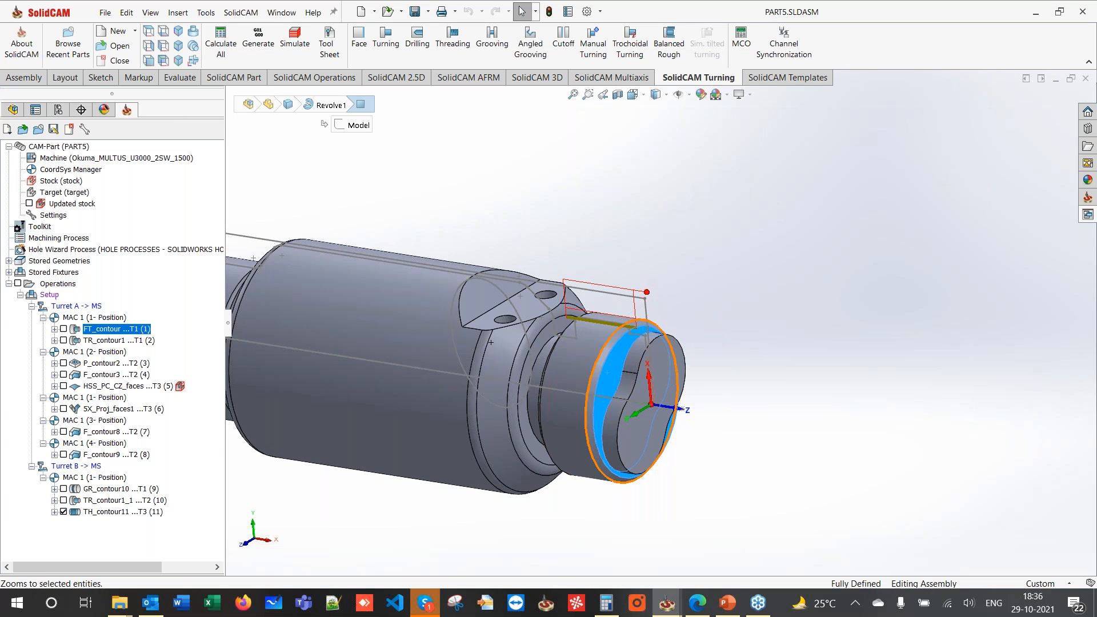
{"action": "left_click", "coordinate": [601, 183]}
{"action": "left_click", "coordinate": [620, 360]}
{"action": "left_click", "coordinate": [561, 214]}
{"action": "middle_click_drag", "start_coordinate": [561, 213], "coordinate": [569, 210]}
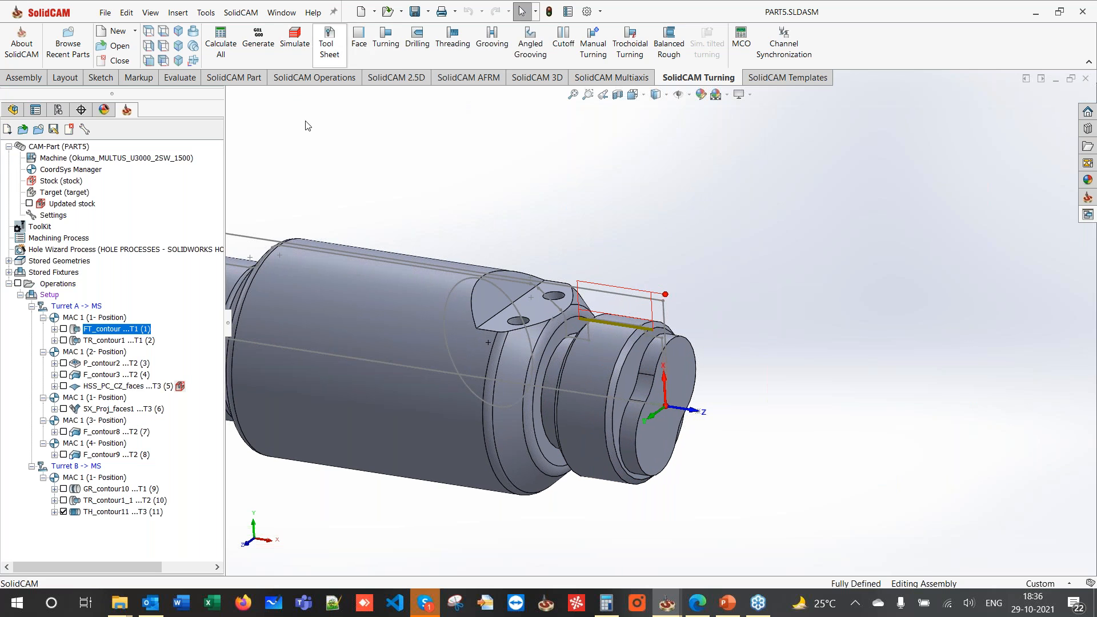
{"action": "left_click", "coordinate": [82, 513]}
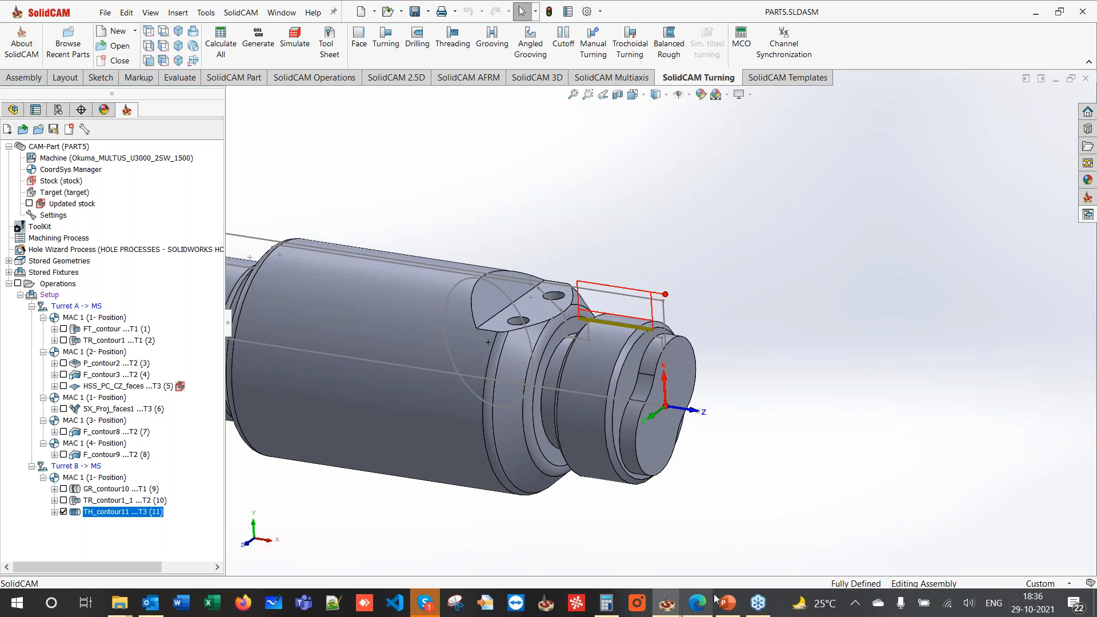
- Switch to the Mill-Turn PowerPoint and show the Dual Channel Dual Spindle Machine slide
{"action": "mouse_move", "coordinate": [728, 607]}
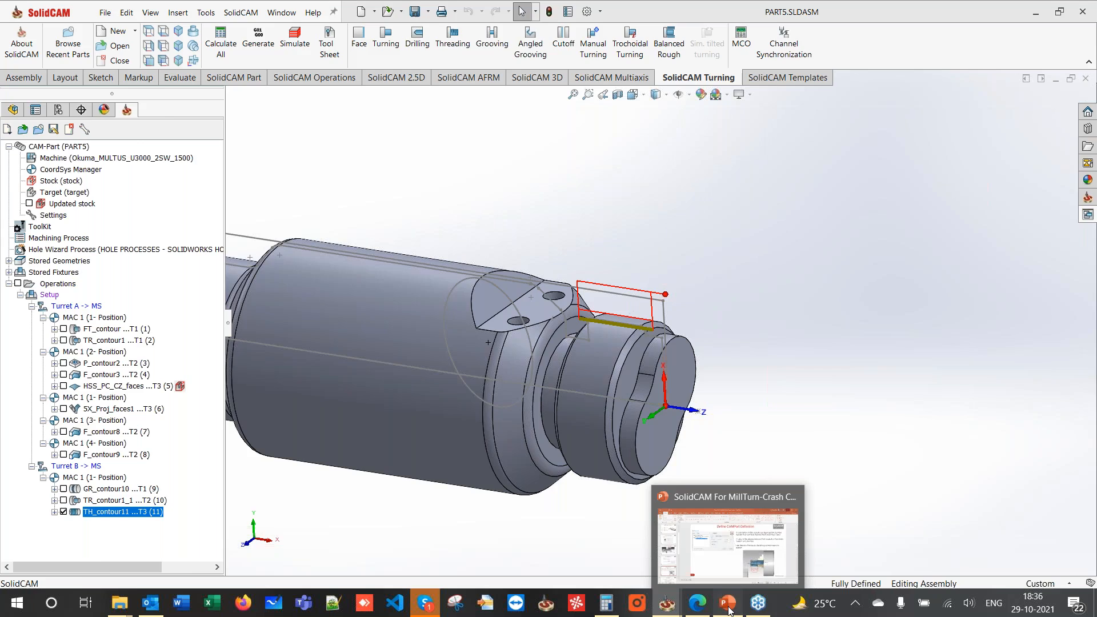
{"action": "left_click", "coordinate": [729, 607]}
{"action": "left_click", "coordinate": [954, 587]}
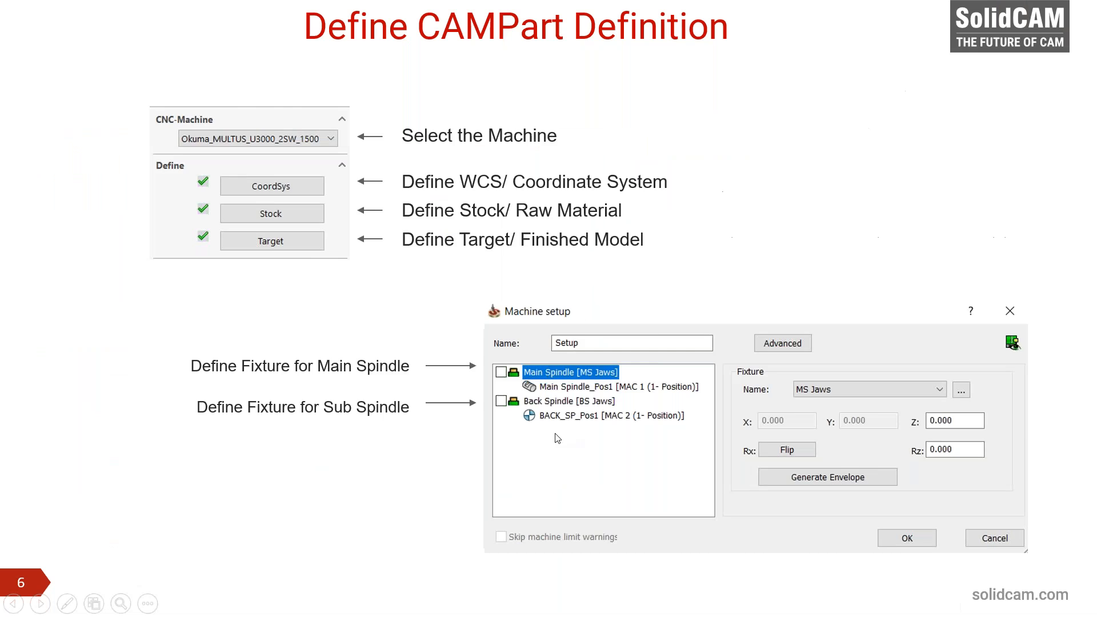
{"action": "scroll", "coordinate": [556, 434], "scroll_direction": "up", "scroll_amount": 4}
{"action": "scroll", "coordinate": [556, 434], "scroll_direction": "down", "scroll_amount": 3}
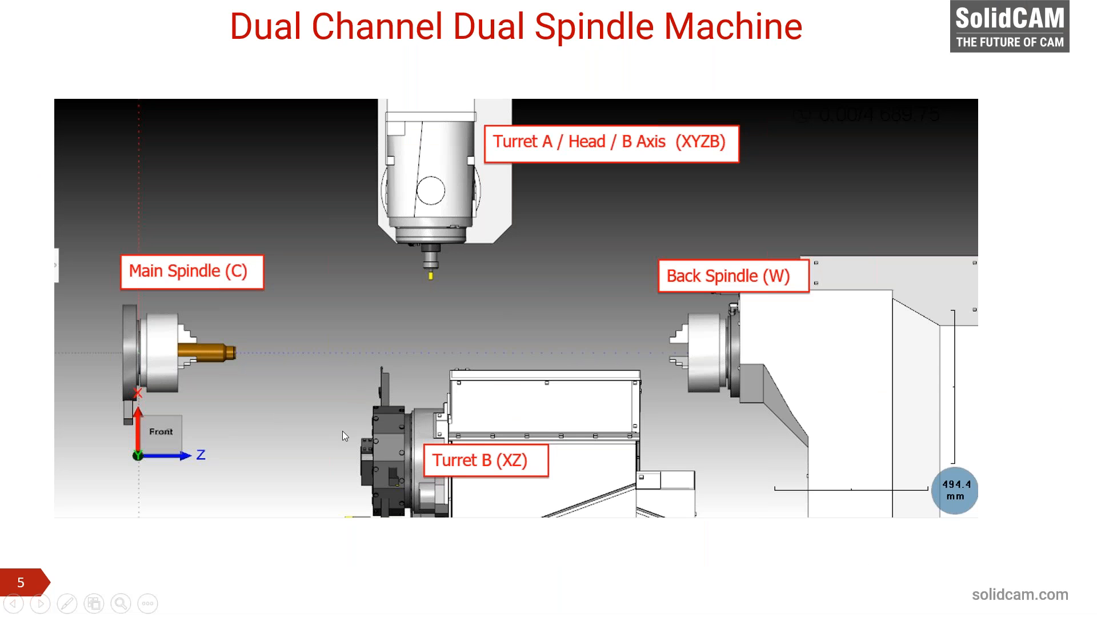
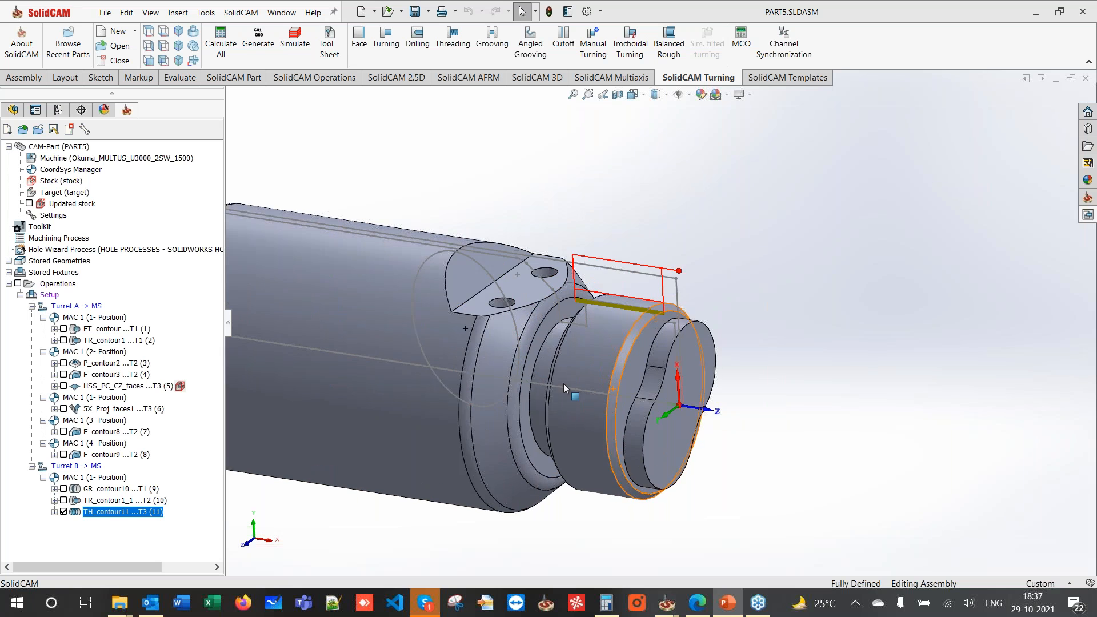
- Hide the TH_contour11 threading toolpath and start a new 2.5D Pocket operation
{"action": "left_click", "coordinate": [63, 512]}
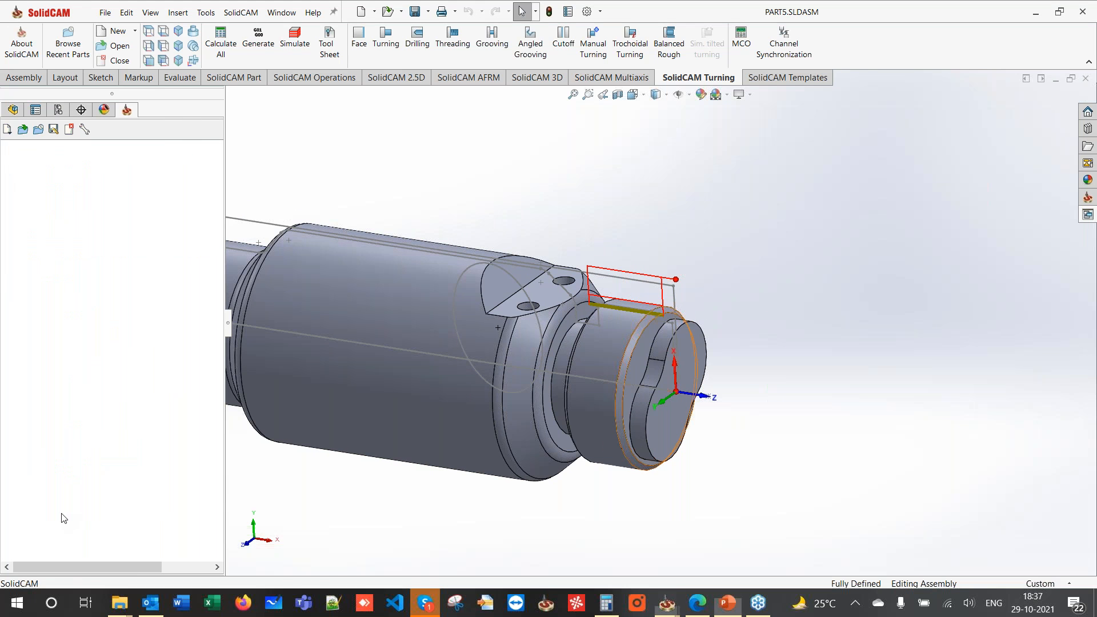
{"action": "left_click", "coordinate": [398, 77]}
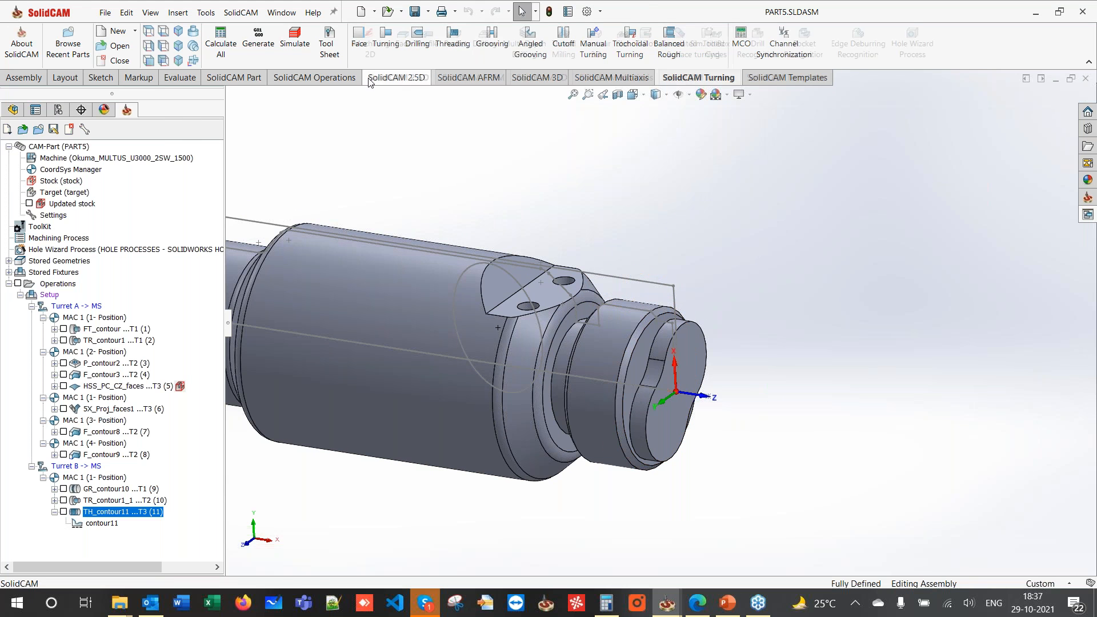
{"action": "left_click", "coordinate": [446, 57]}
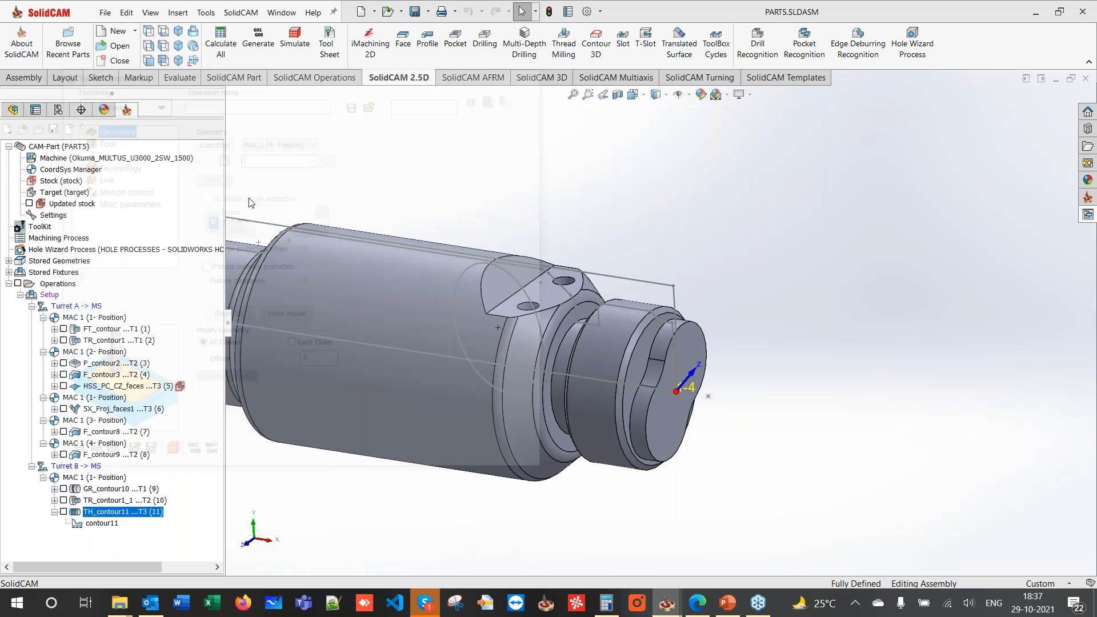
- Use MAC 1 (1- Position) and define new pocket geometry contour12 from the end-face edges
{"action": "left_click", "coordinate": [277, 140]}
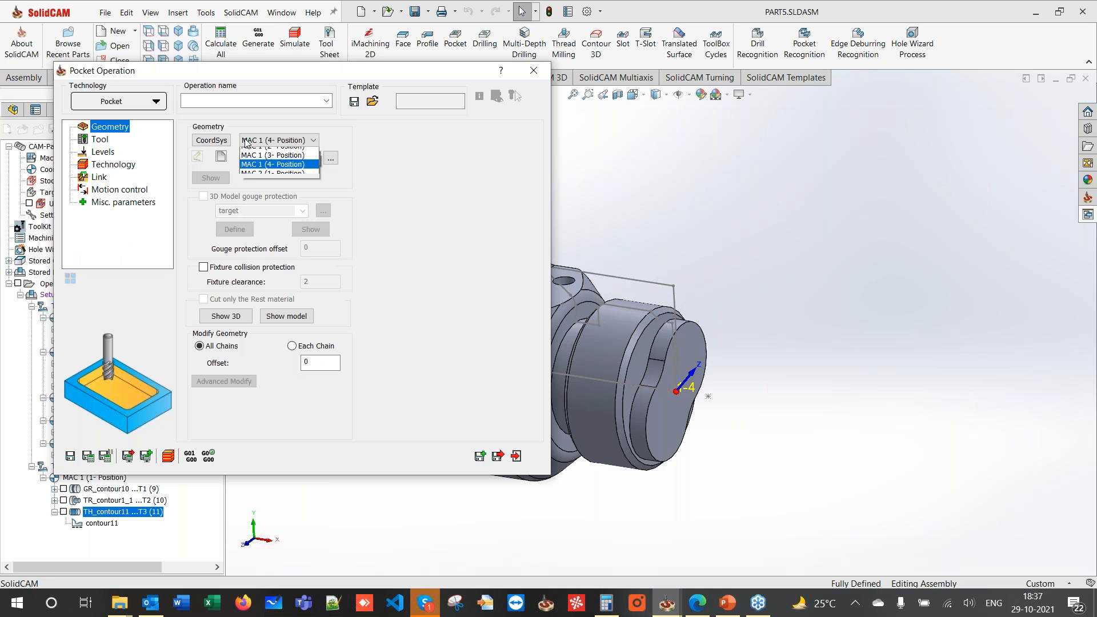
{"action": "left_click", "coordinate": [263, 150]}
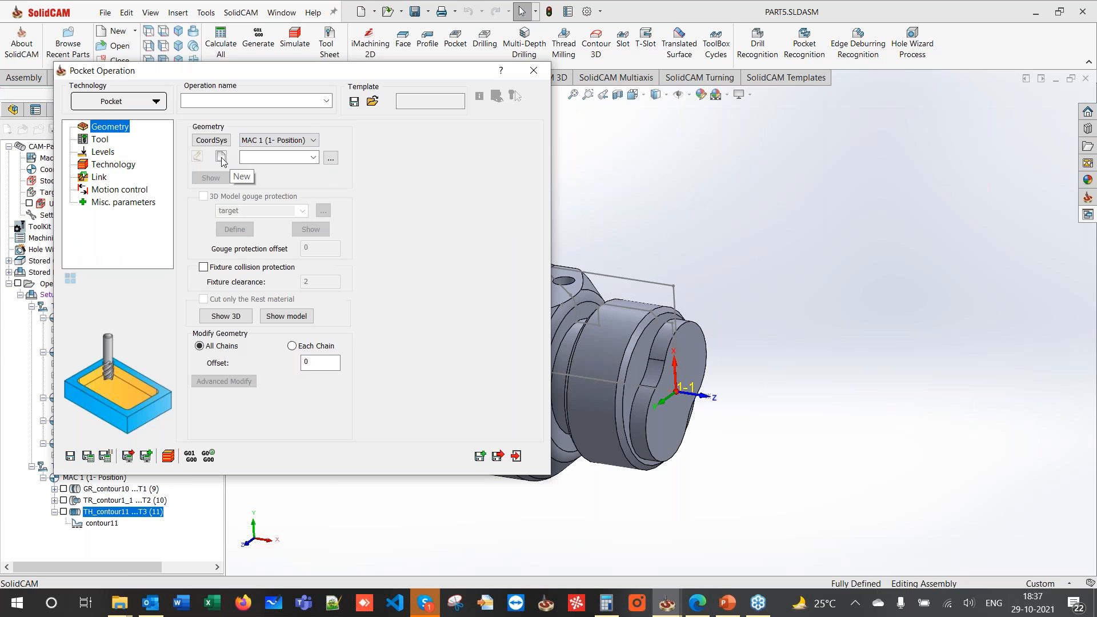
{"action": "left_click", "coordinate": [222, 157]}
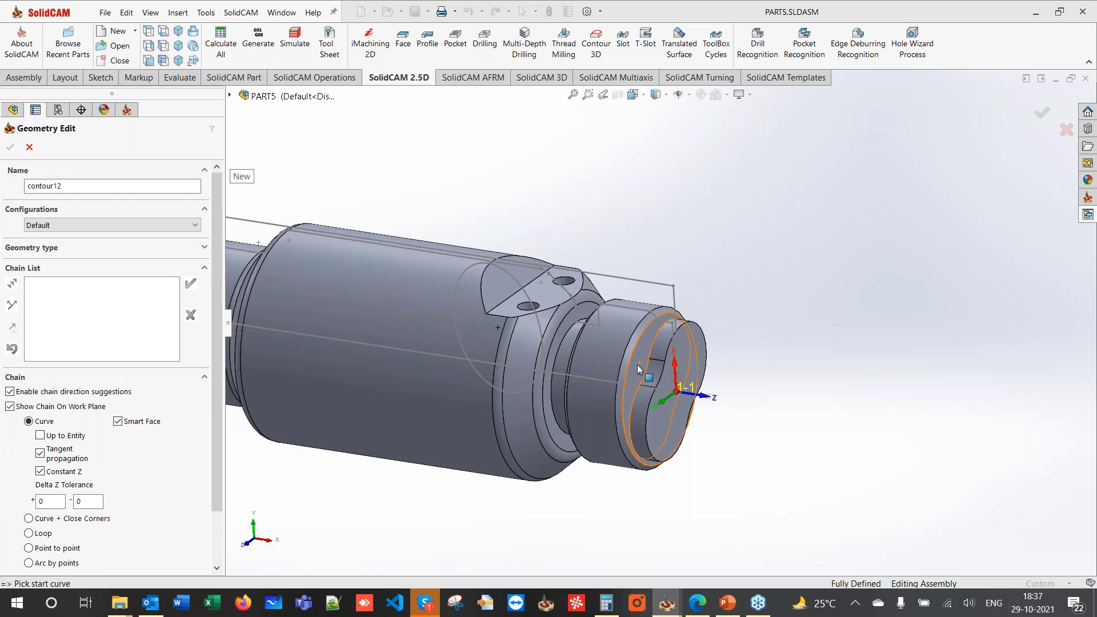
{"action": "left_click", "coordinate": [639, 369]}
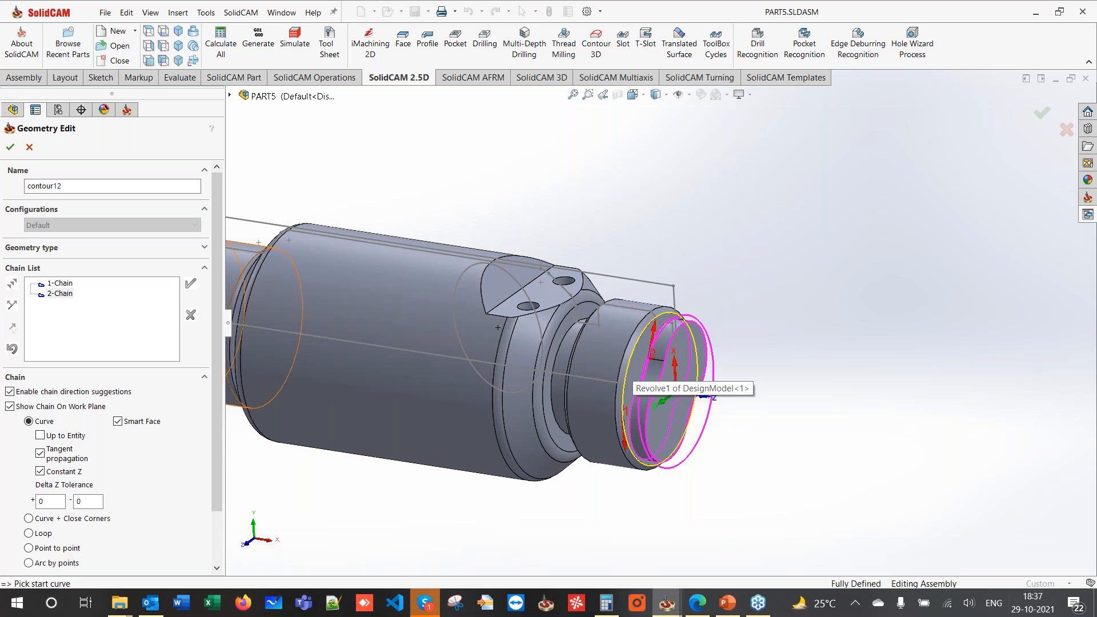
{"action": "left_click", "coordinate": [10, 148]}
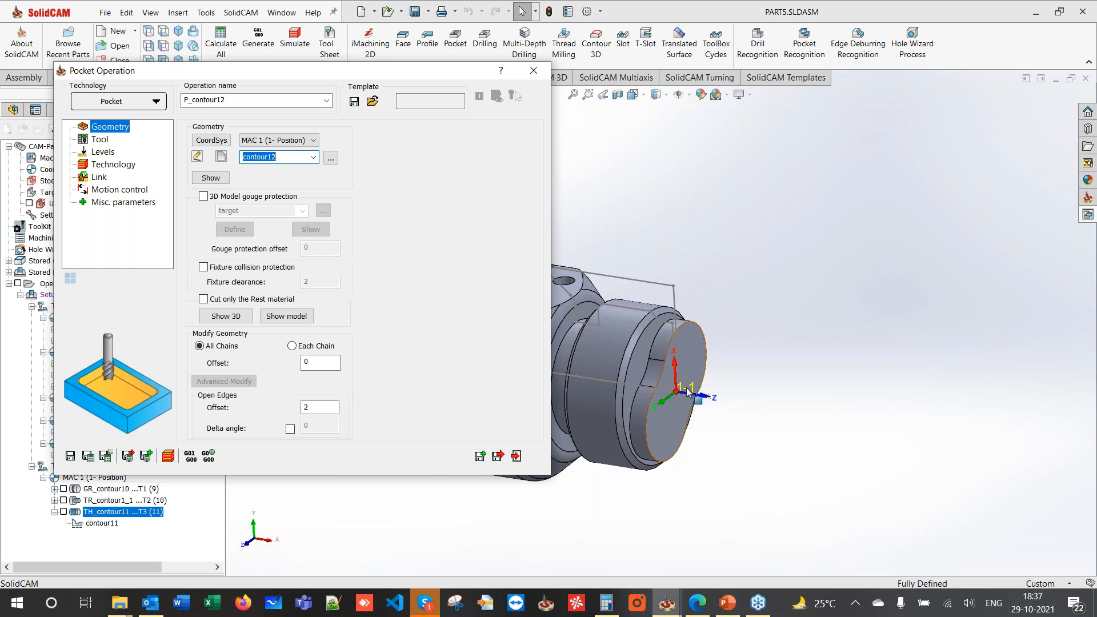
{"action": "left_click", "coordinate": [101, 139]}
- Add a new END MILL as tool 4 with a 12 mm diameter
{"action": "left_click", "coordinate": [253, 382]}
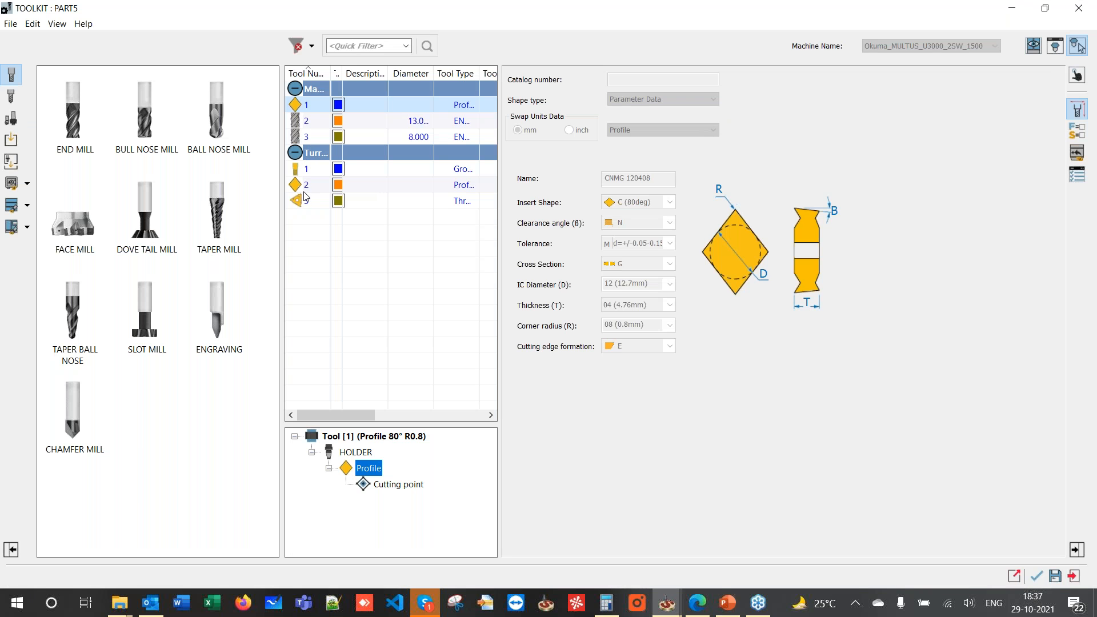
{"action": "left_click", "coordinate": [304, 201]}
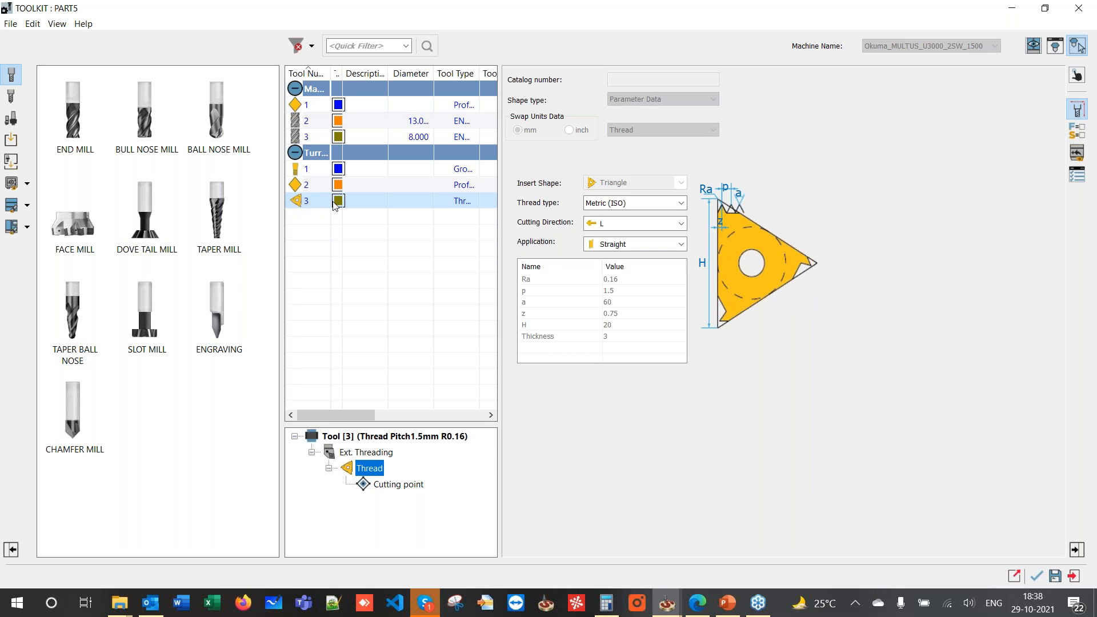
{"action": "double_click", "coordinate": [80, 133]}
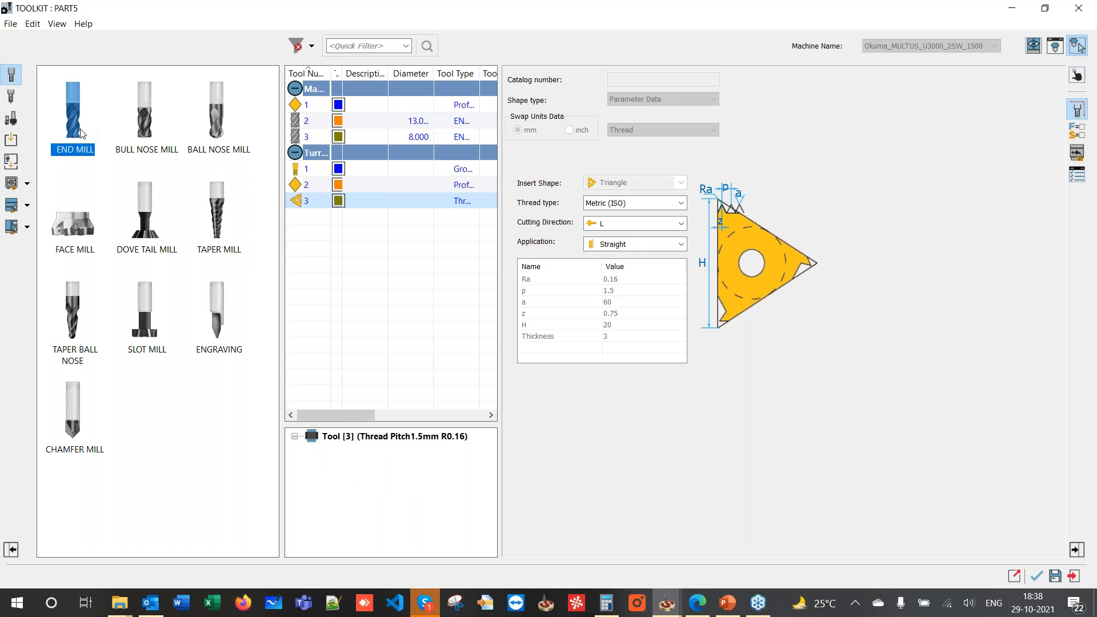
{"action": "left_click", "coordinate": [631, 189]}
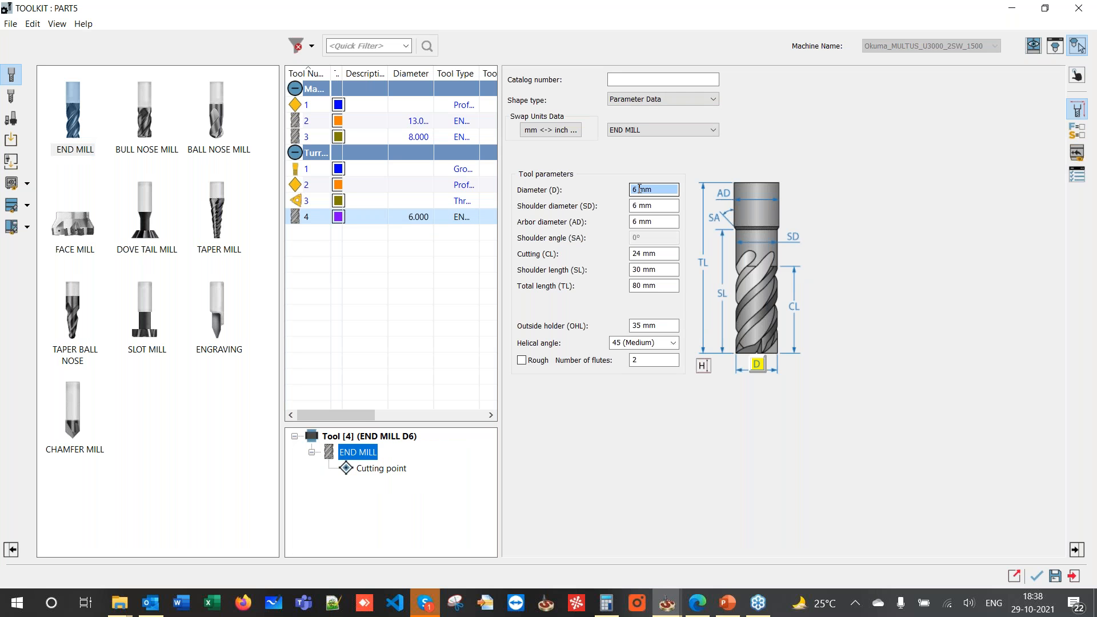
{"action": "type", "text": "12"}
{"action": "left_click", "coordinate": [653, 221]}
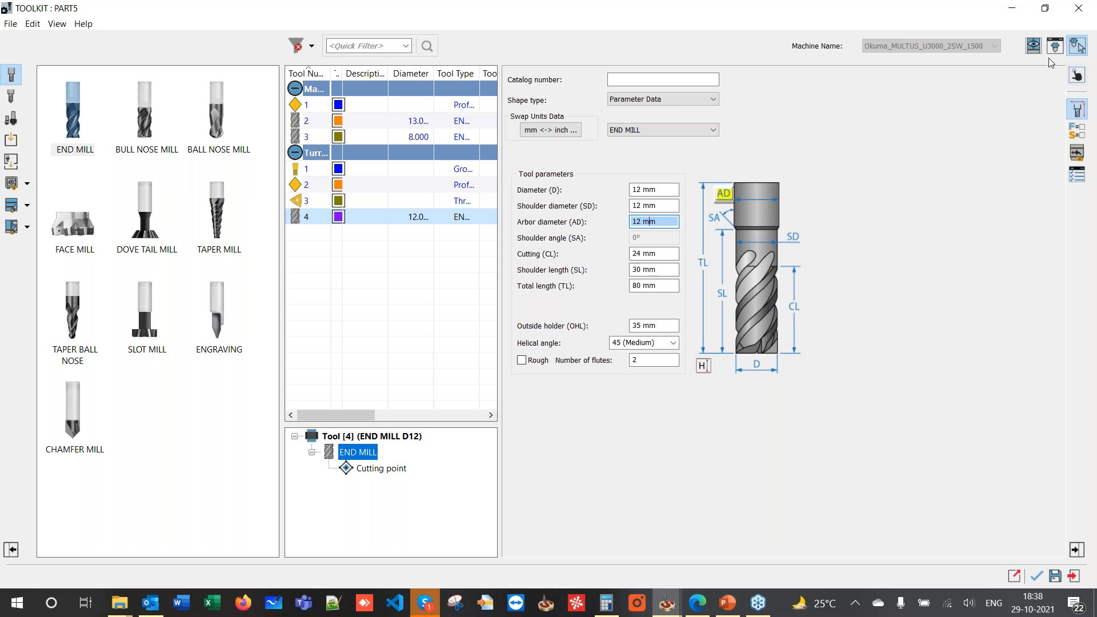
{"action": "left_click", "coordinate": [1033, 47]}
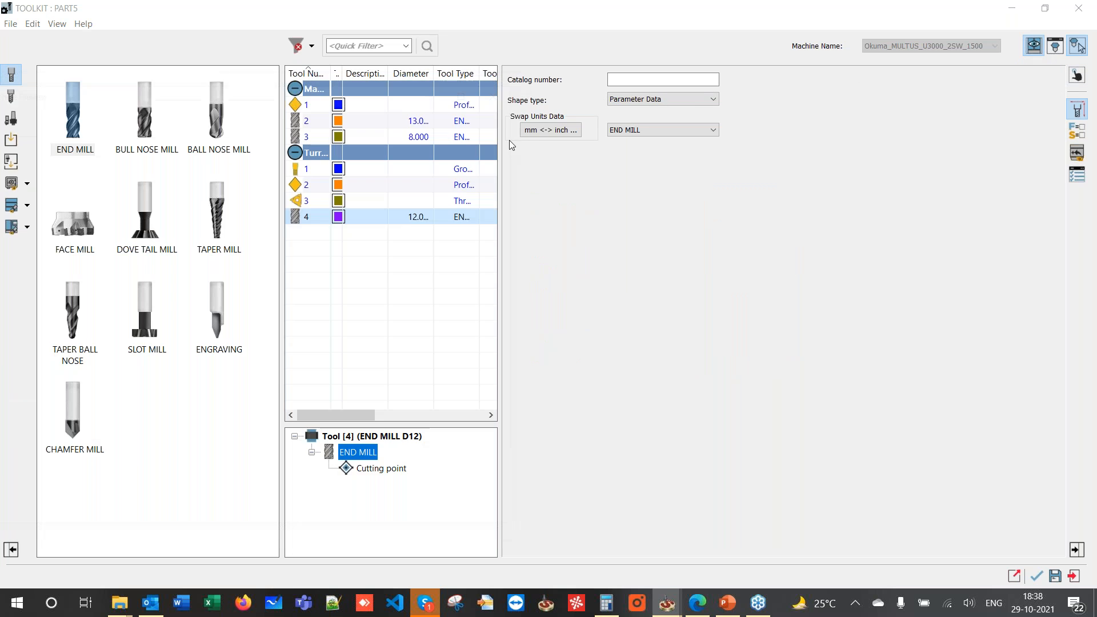
- Fit holder 8_240_17_009_t from Turning STL Holders - mm to tool 4 at Station_4
{"action": "scroll", "coordinate": [199, 324], "scroll_direction": "up", "scroll_amount": 10}
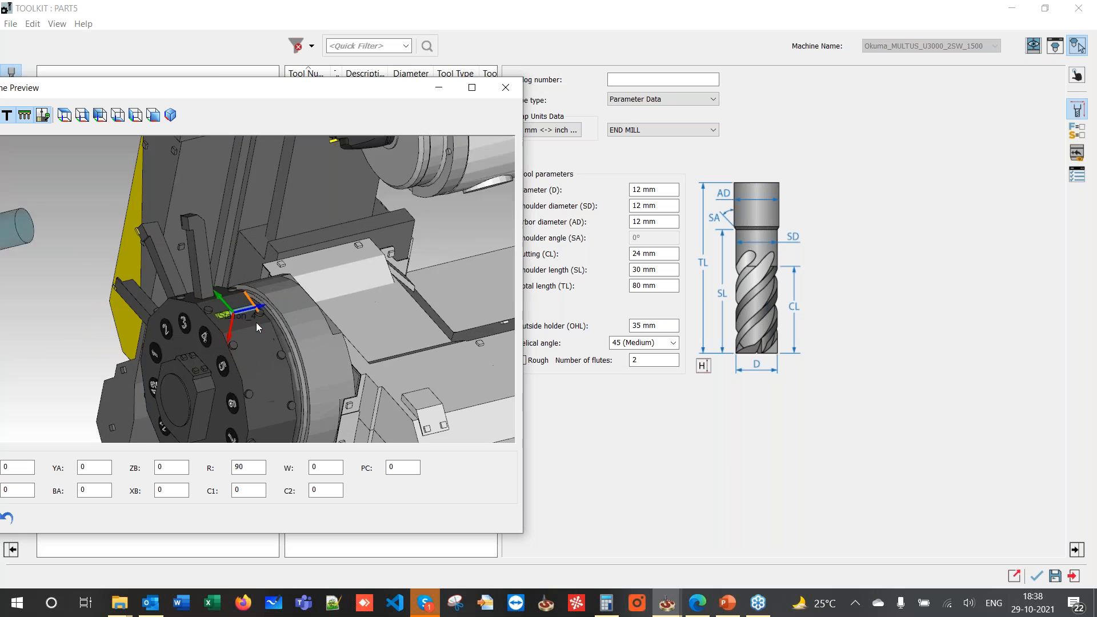
{"action": "scroll", "coordinate": [232, 323], "scroll_direction": "up", "scroll_amount": 2}
{"action": "left_click", "coordinate": [1077, 75]}
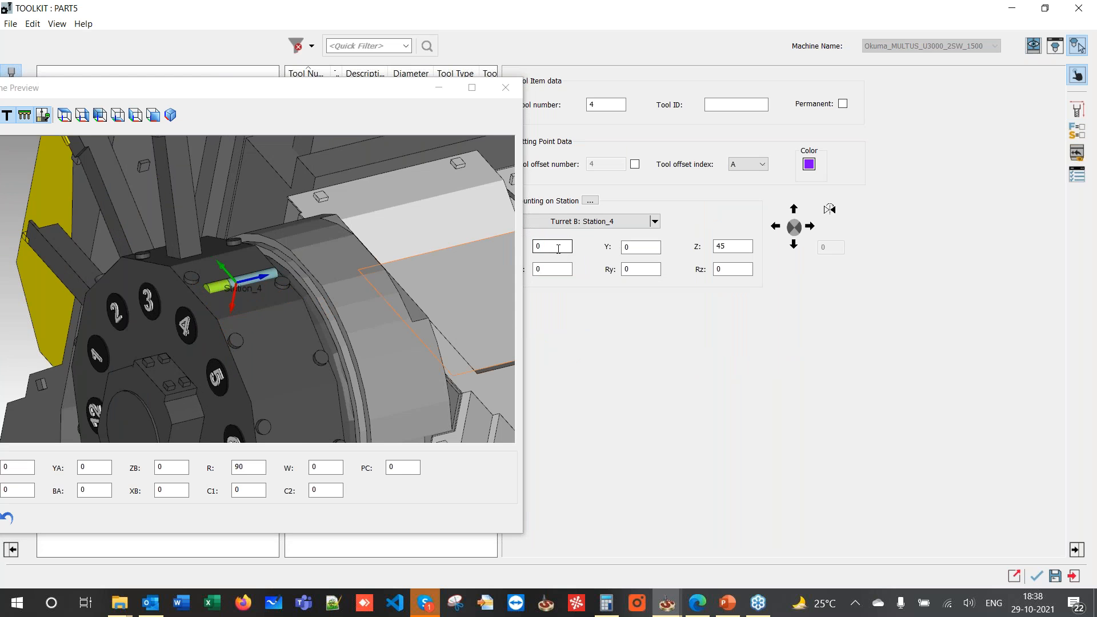
{"action": "left_click_drag", "start_coordinate": [258, 89], "coordinate": [860, 87]}
{"action": "right_click", "coordinate": [354, 220]}
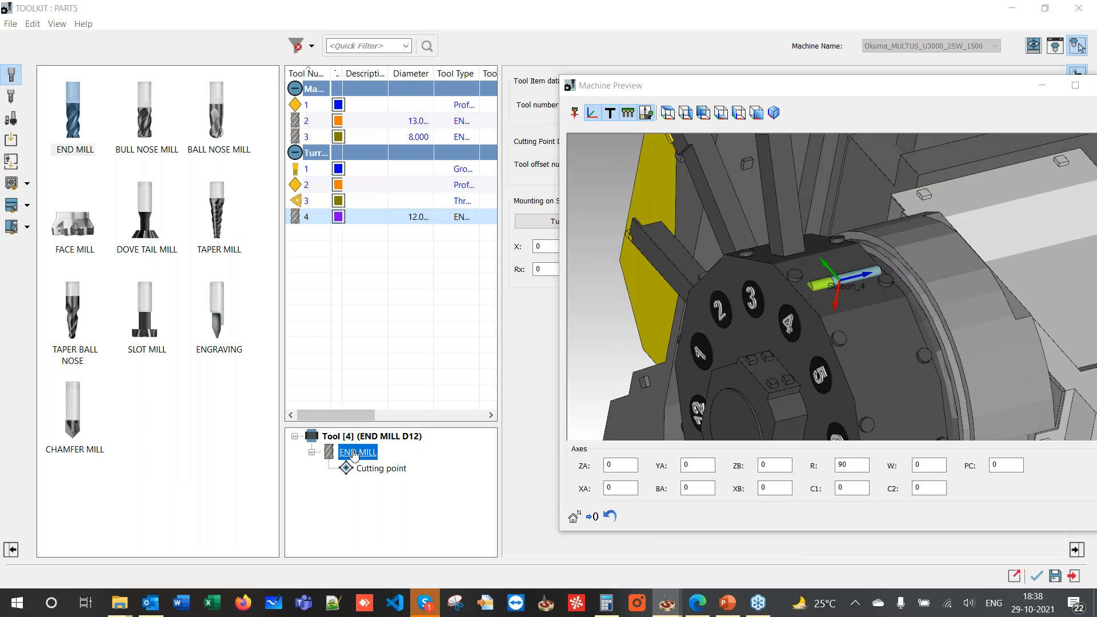
{"action": "left_click", "coordinate": [403, 309]}
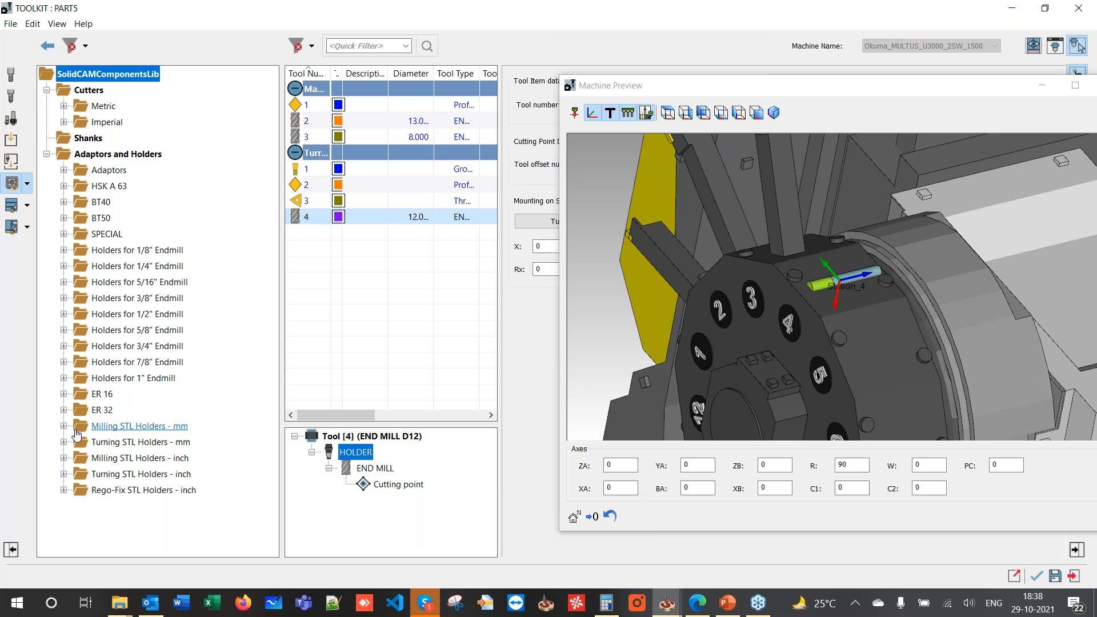
{"action": "left_click", "coordinate": [63, 442]}
{"action": "scroll", "coordinate": [140, 459], "scroll_direction": "down", "scroll_amount": 15}
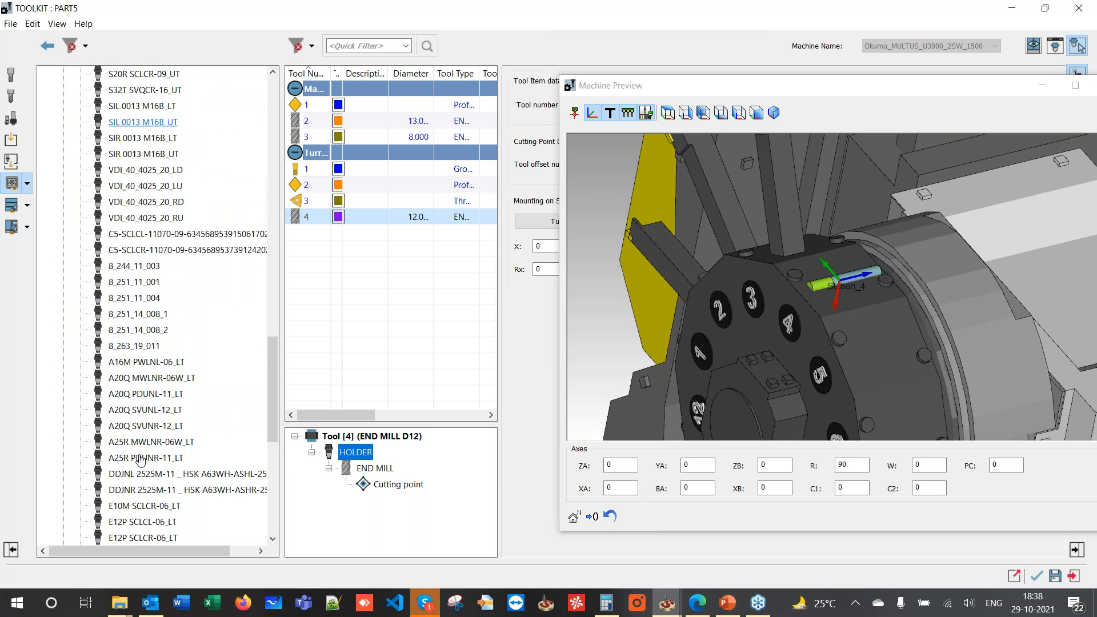
{"action": "double_click", "coordinate": [137, 442]}
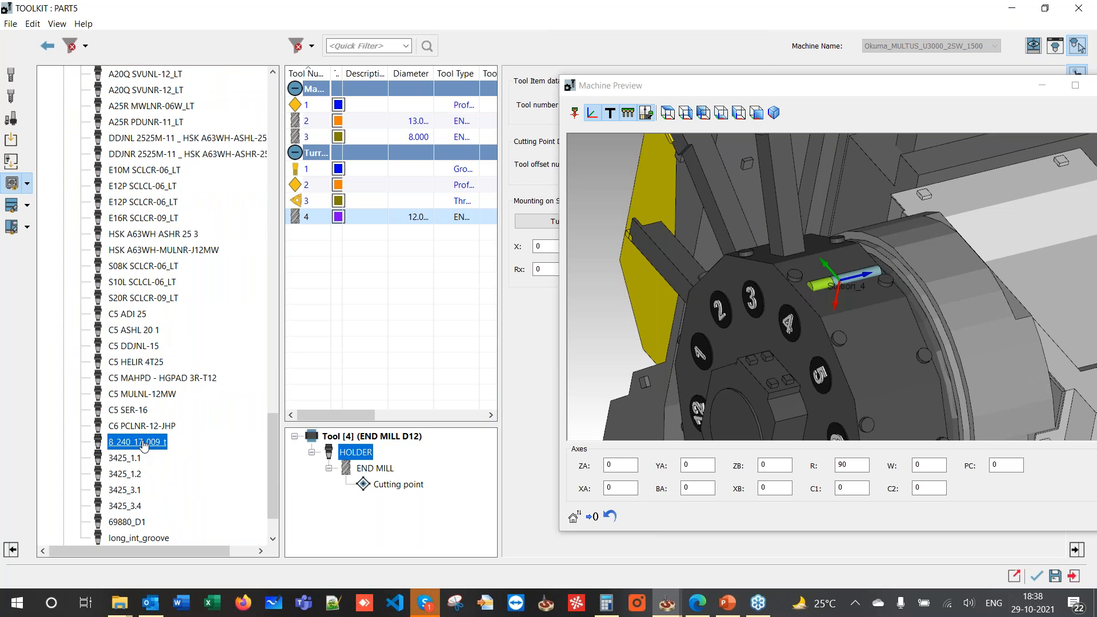
{"action": "left_click_drag", "start_coordinate": [743, 94], "coordinate": [310, 66]}
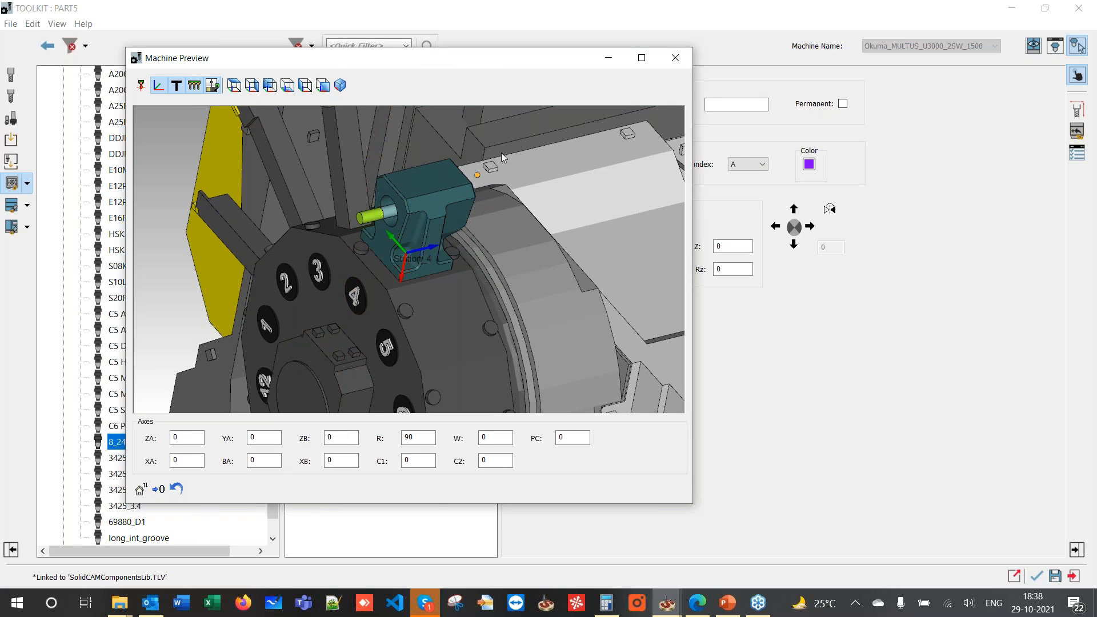
{"action": "left_click", "coordinate": [677, 58]}
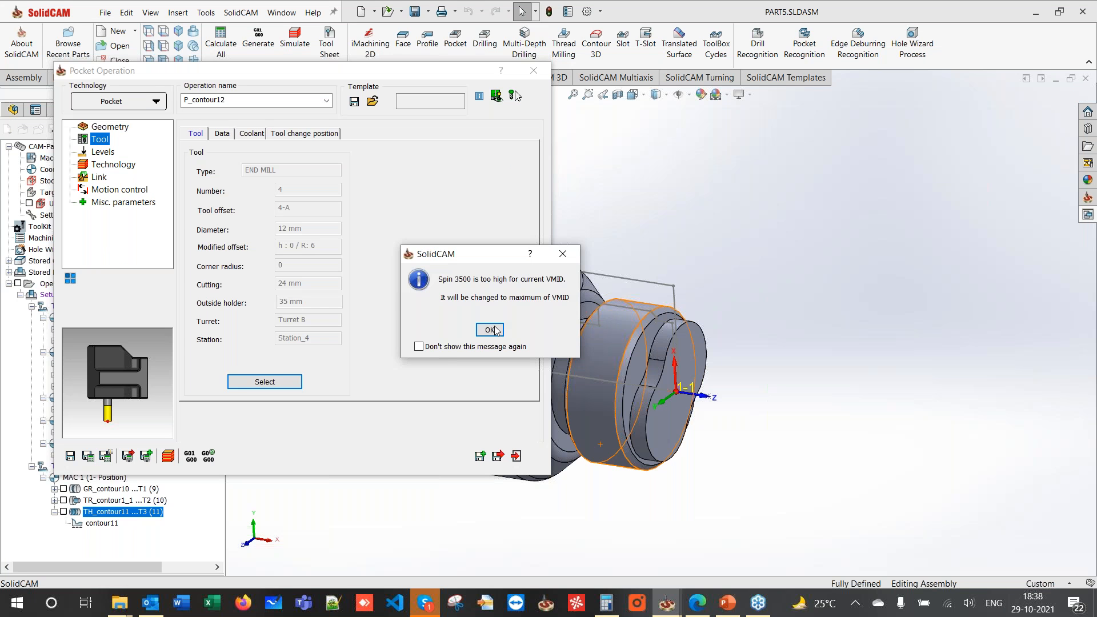
- Remount the 12 mm end mill at Turret B Station_8 as tool 8 and confirm it for the pocket
{"action": "left_click", "coordinate": [490, 329]}
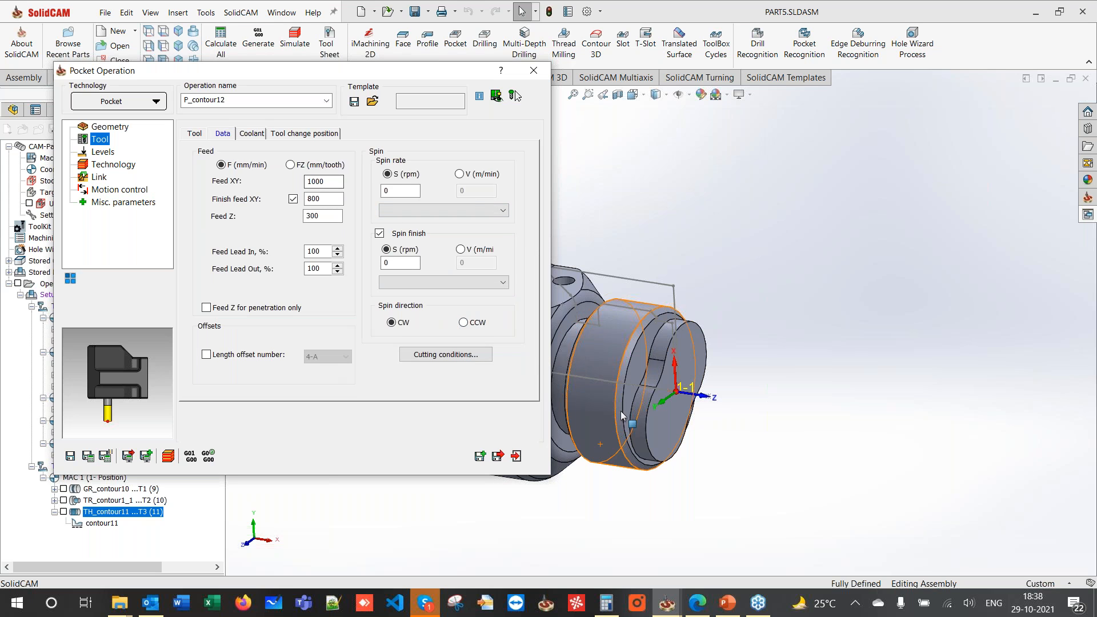
{"action": "left_click", "coordinate": [195, 133]}
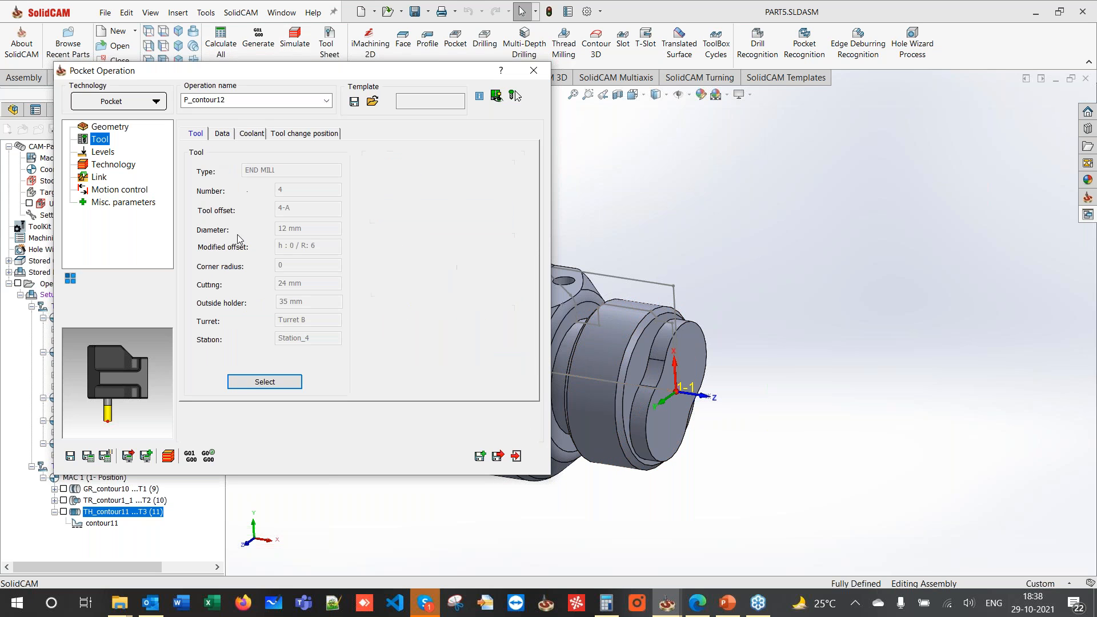
{"action": "left_click", "coordinate": [255, 378]}
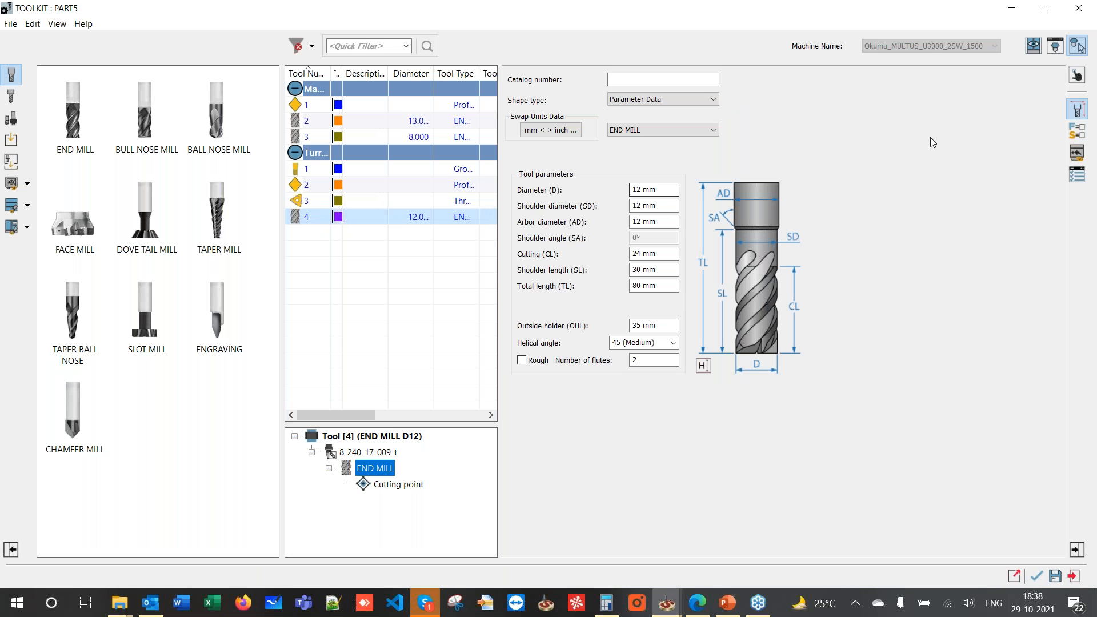
{"action": "right_click", "coordinate": [306, 214]}
{"action": "left_click", "coordinate": [271, 246]}
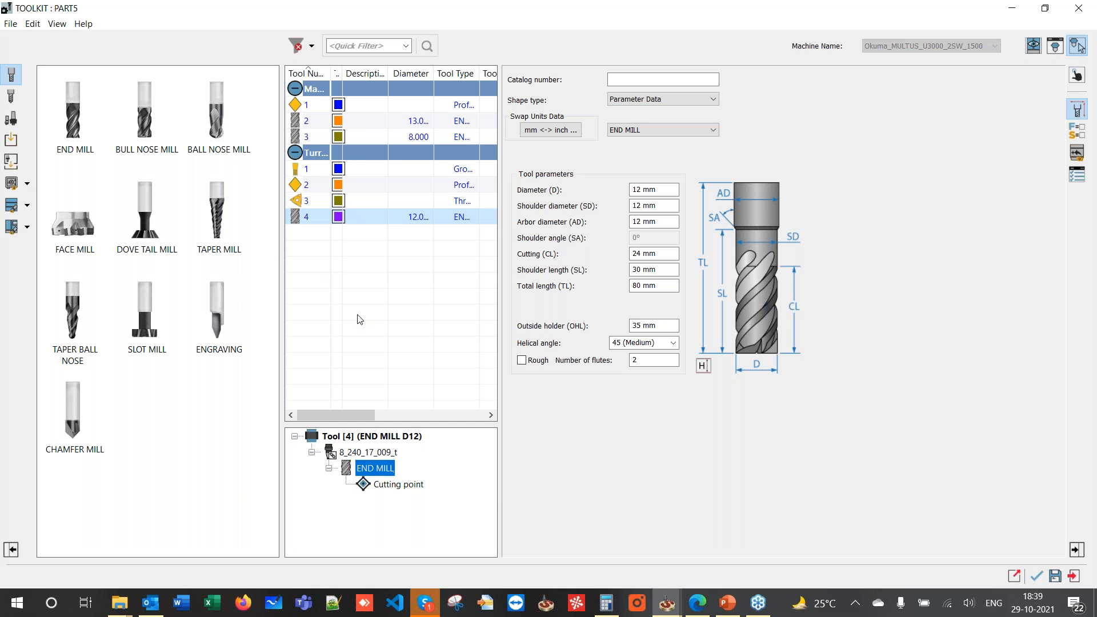
{"action": "right_click", "coordinate": [309, 222]}
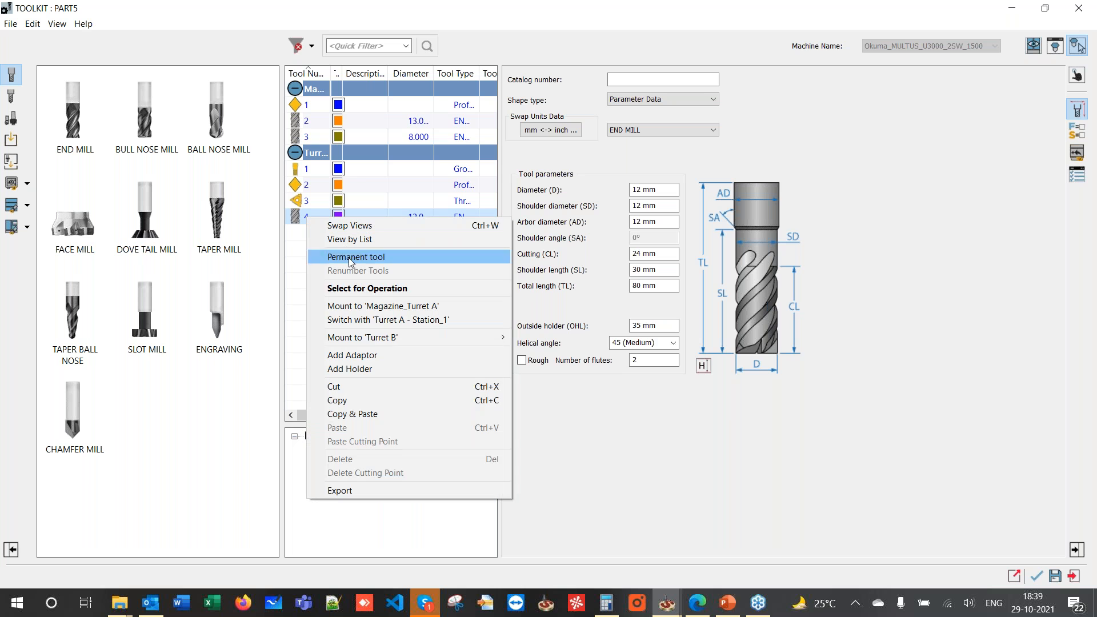
{"action": "mouse_move", "coordinate": [434, 336]}
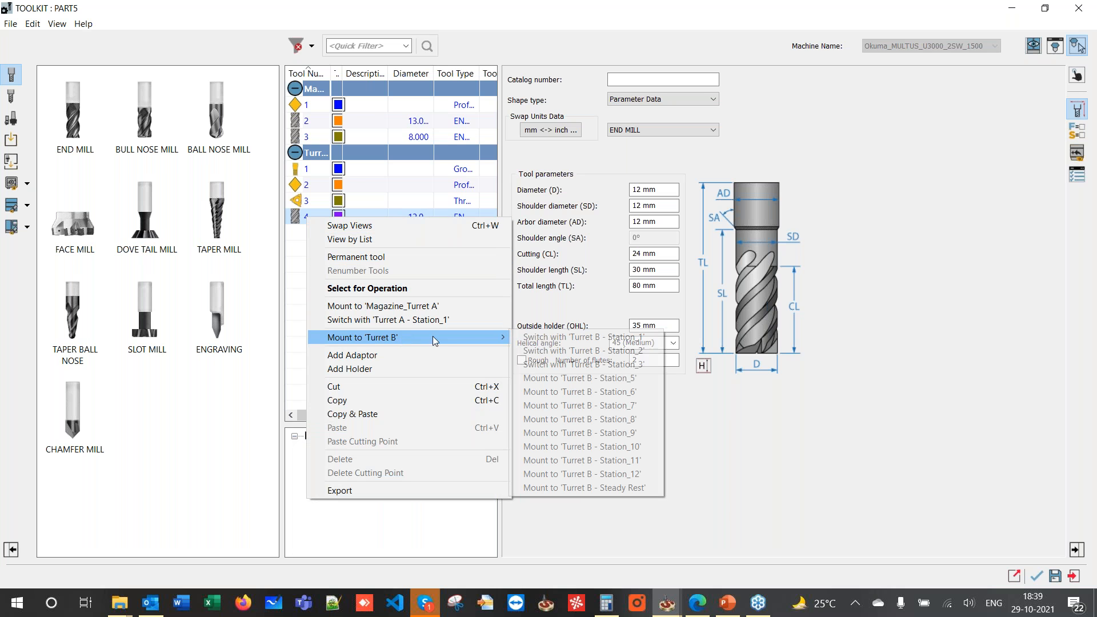
{"action": "left_click", "coordinate": [565, 421]}
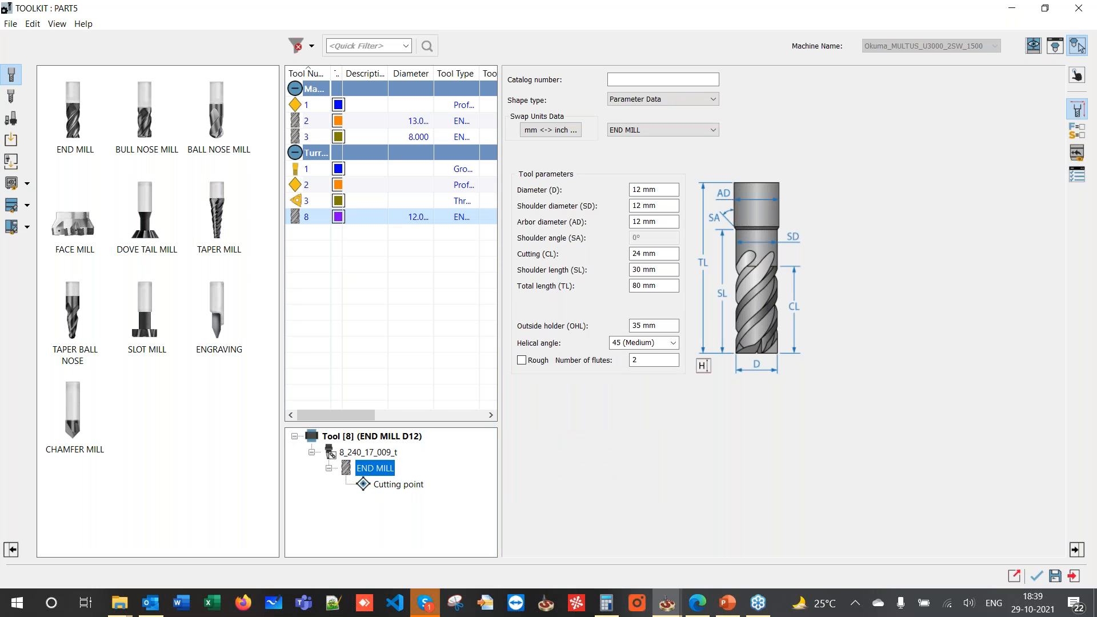
{"action": "left_click", "coordinate": [1038, 577]}
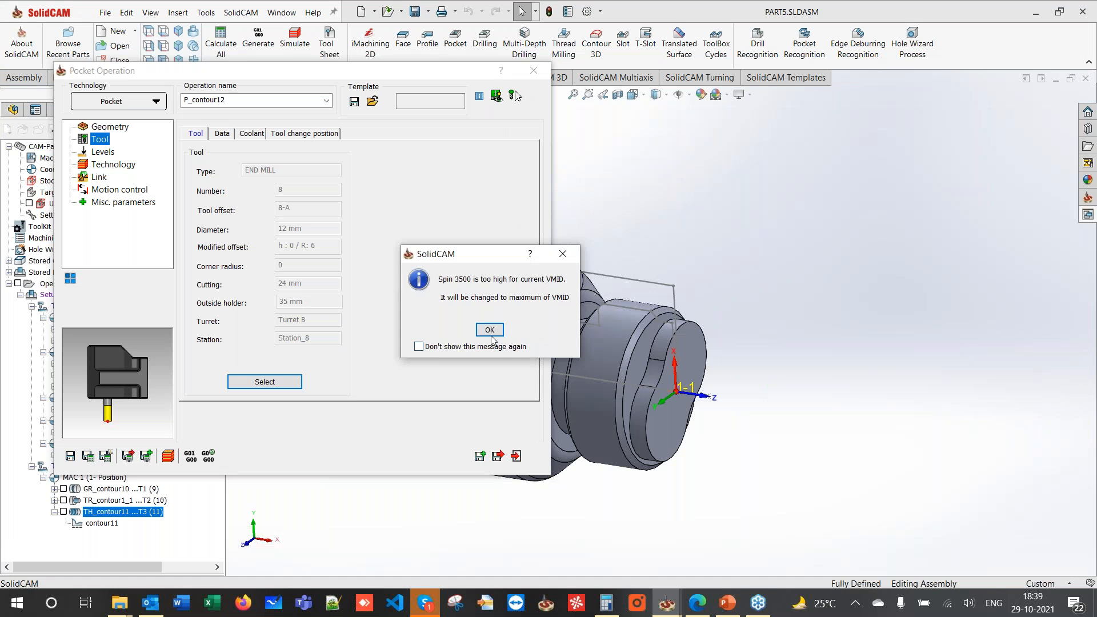
{"action": "left_click", "coordinate": [489, 331]}
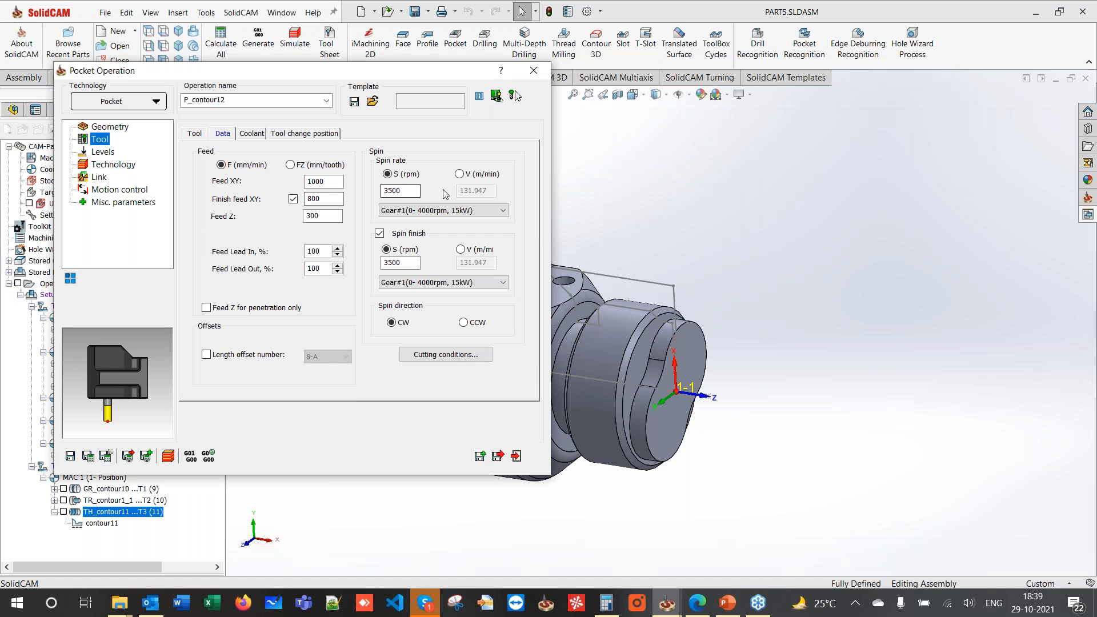
- Set the pocket step down to 1
{"action": "left_click", "coordinate": [108, 153]}
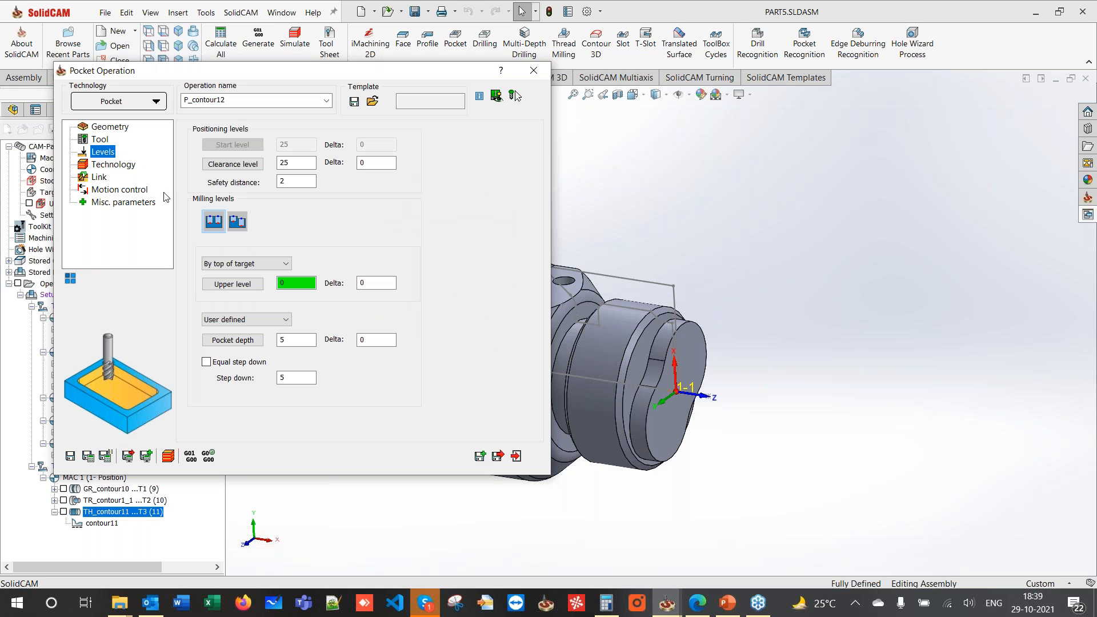
{"action": "double_click", "coordinate": [298, 378]}
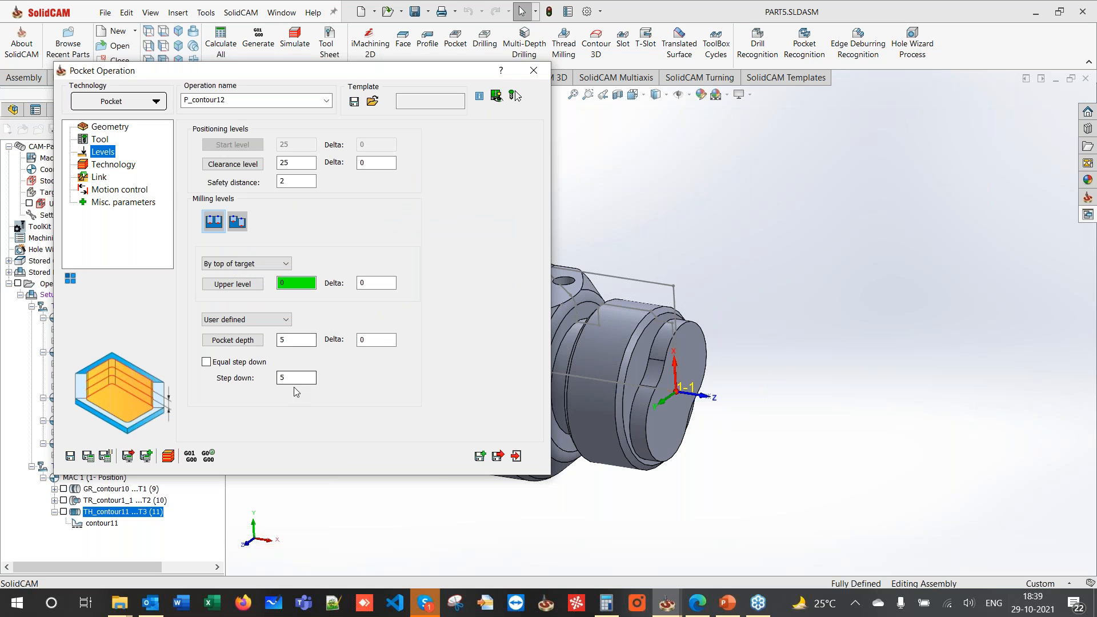
{"action": "type", "text": "1"}
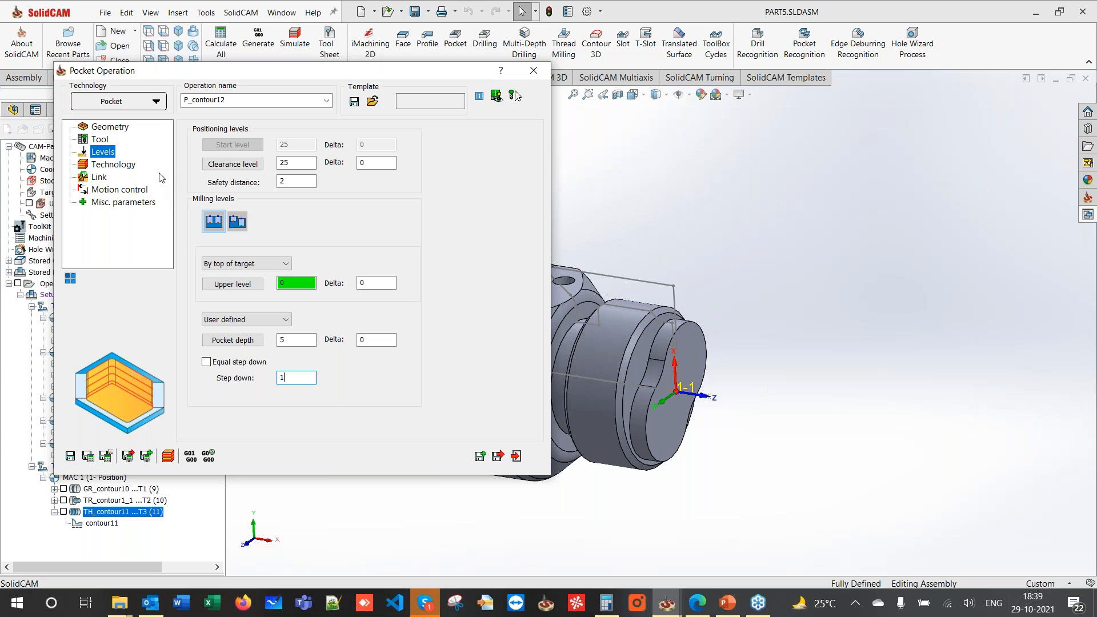
- Switch 4th-axis motion to Cartesian coordinates, then calculate P_contour12 and open its simulation
{"action": "left_click", "coordinate": [108, 165]}
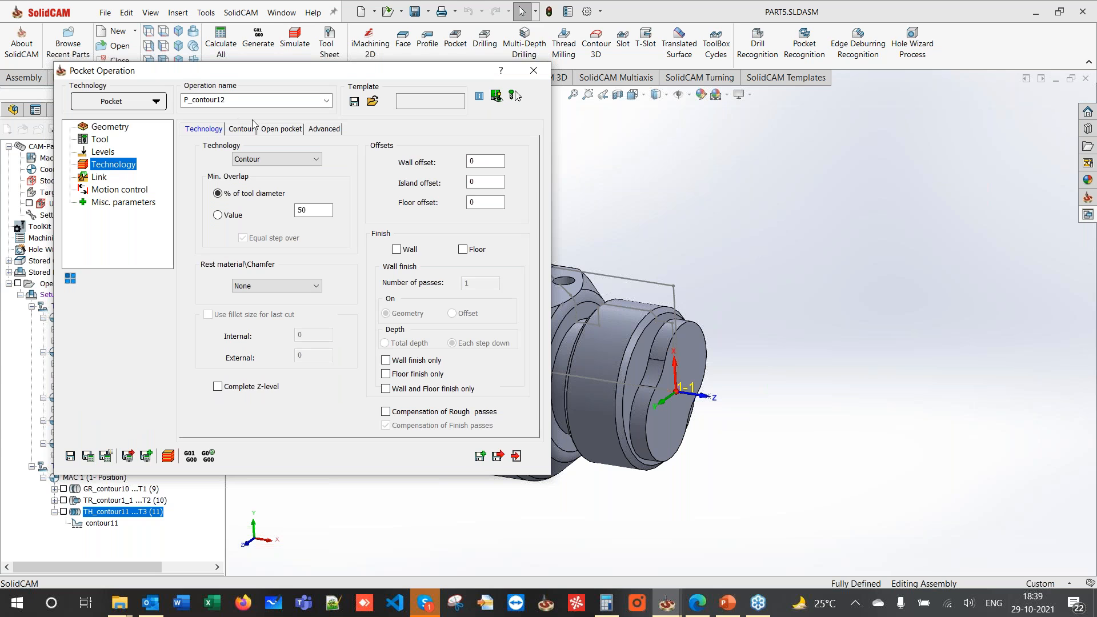
{"action": "left_click", "coordinate": [278, 129]}
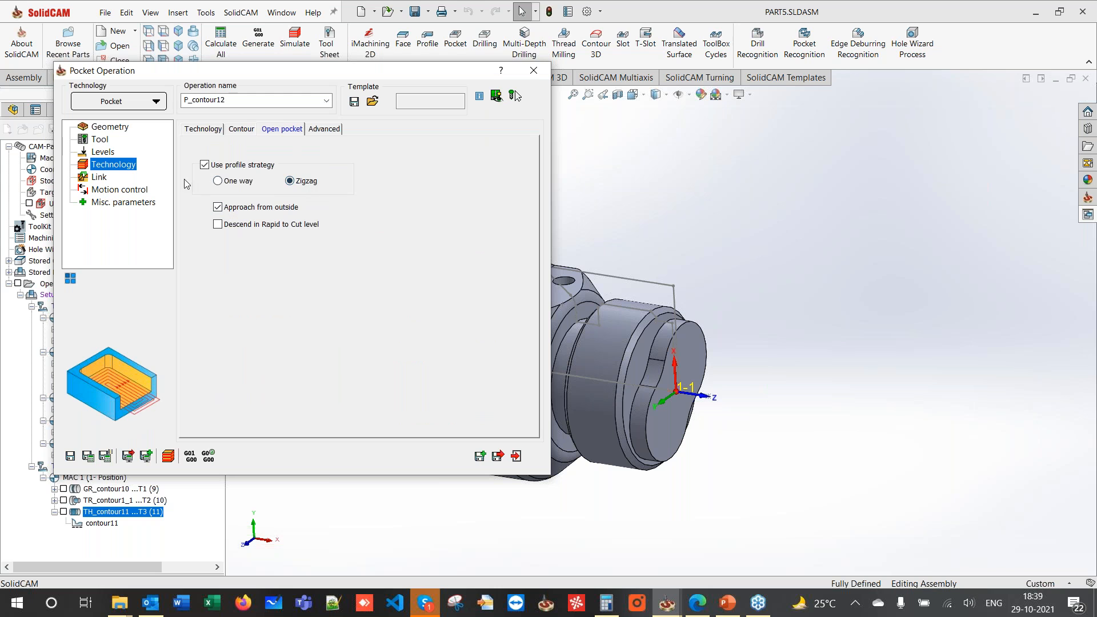
{"action": "left_click", "coordinate": [98, 177]}
{"action": "left_click", "coordinate": [118, 190]}
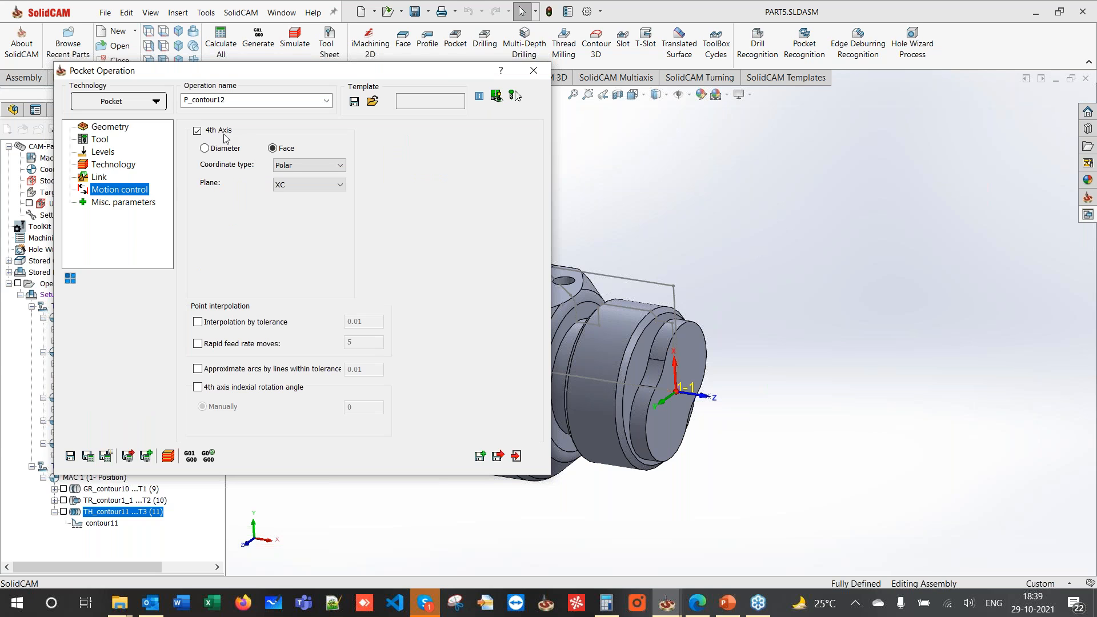
{"action": "left_click", "coordinate": [285, 165]}
{"action": "left_click", "coordinate": [288, 184]}
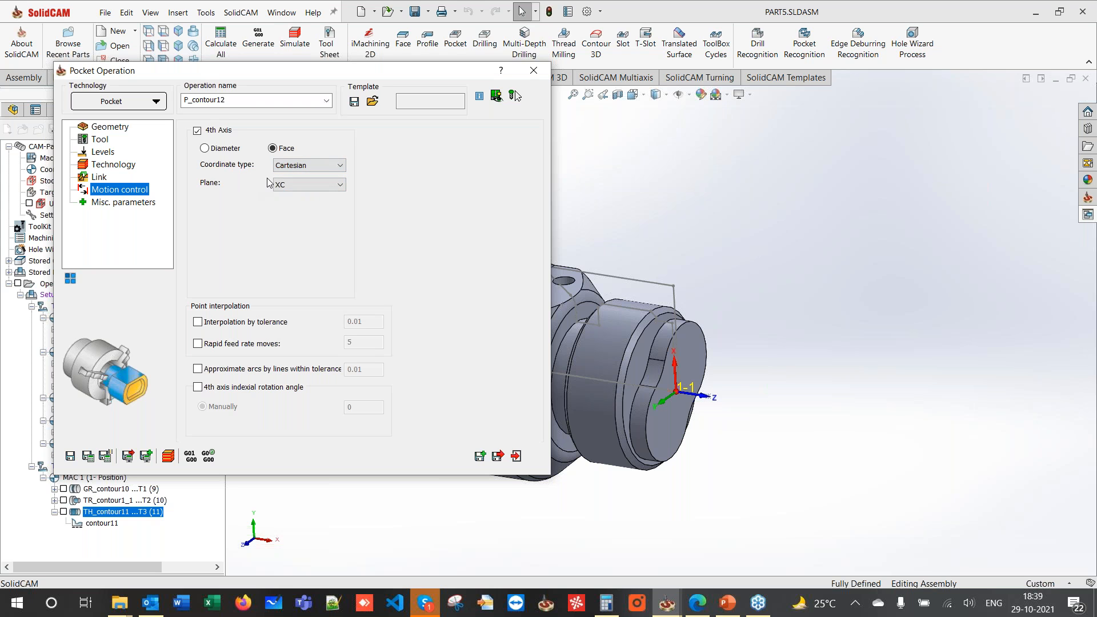
{"action": "left_click", "coordinate": [102, 455]}
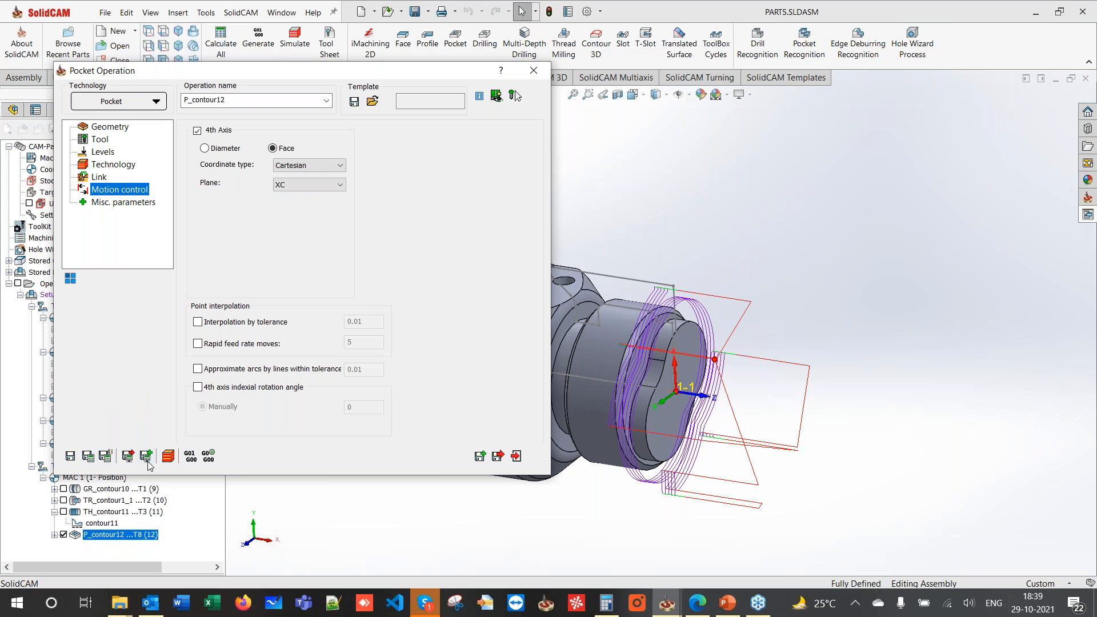
{"action": "left_click", "coordinate": [167, 457]}
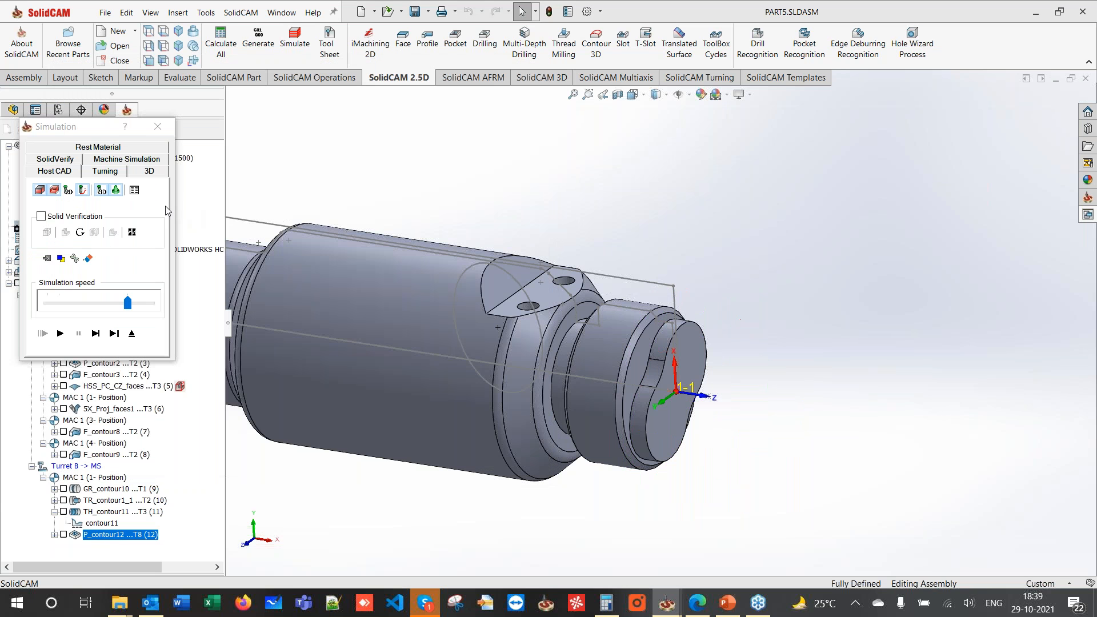
- Run the full machine simulation of the pocket from an oblique front view at higher speed, then exit
{"action": "left_click", "coordinate": [128, 160]}
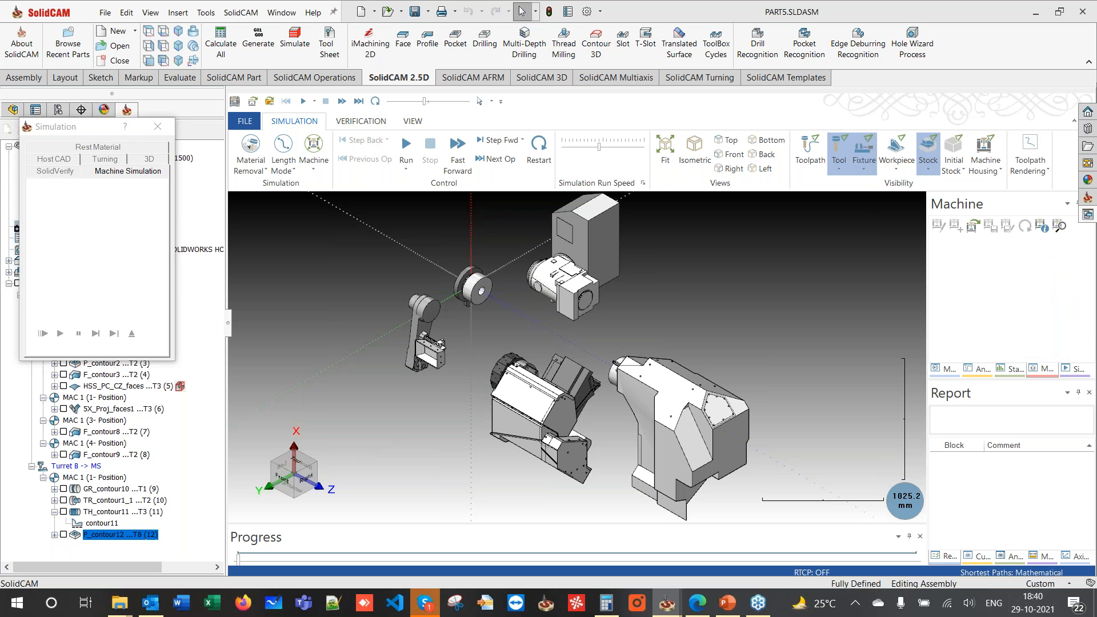
{"action": "left_click", "coordinate": [736, 156]}
{"action": "middle_click_drag", "start_coordinate": [480, 268], "coordinate": [479, 312]}
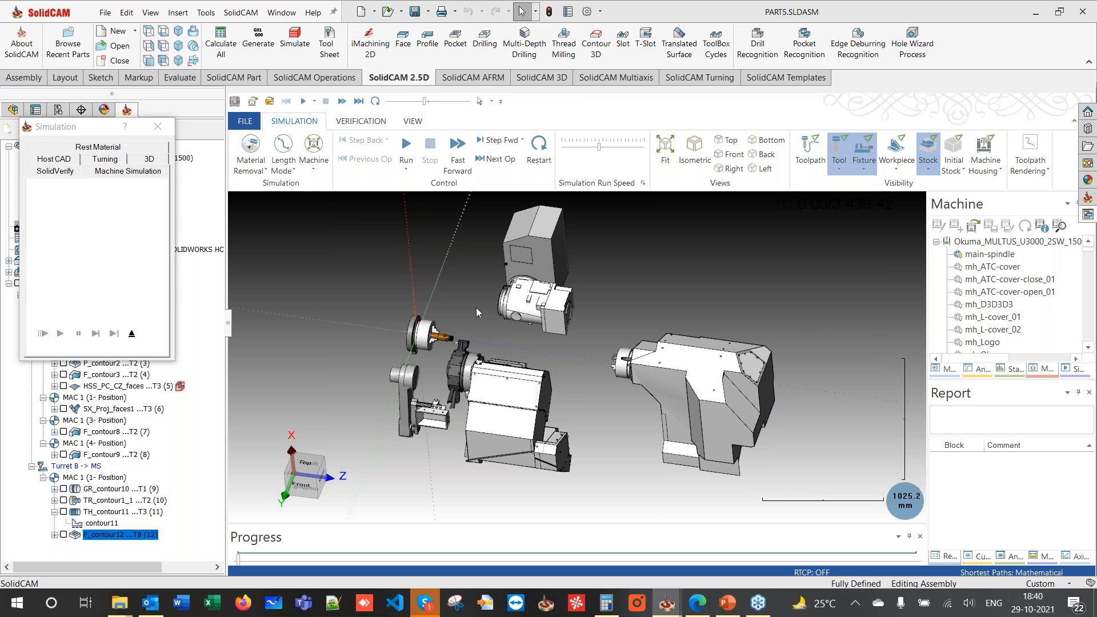
{"action": "scroll", "coordinate": [476, 307], "scroll_direction": "up", "scroll_amount": 10}
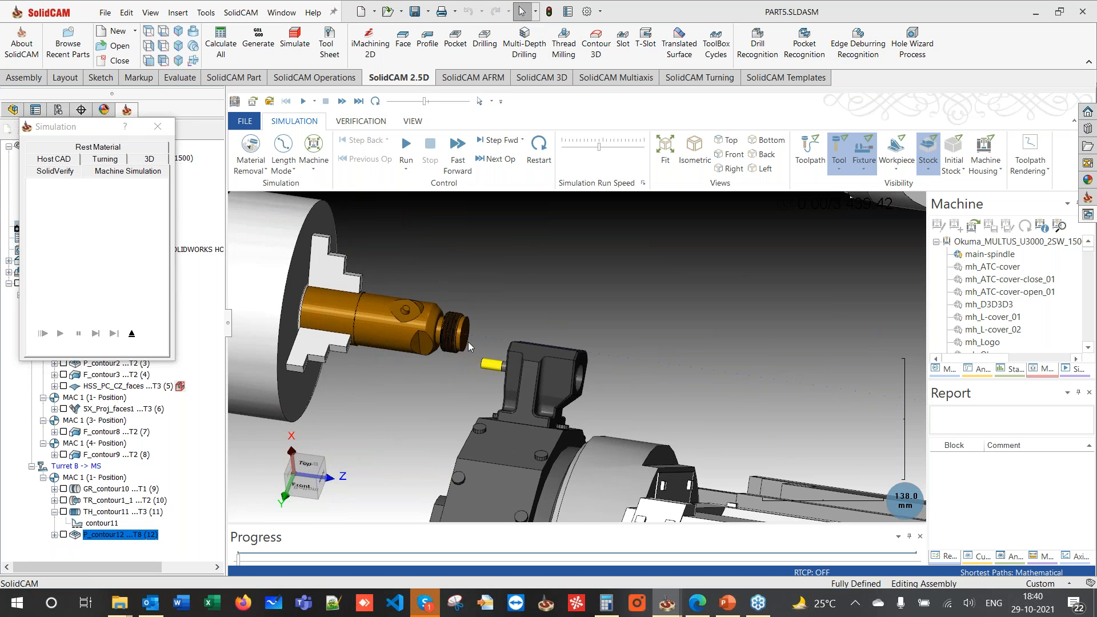
{"action": "middle_click_drag", "start_coordinate": [472, 345], "coordinate": [475, 348]}
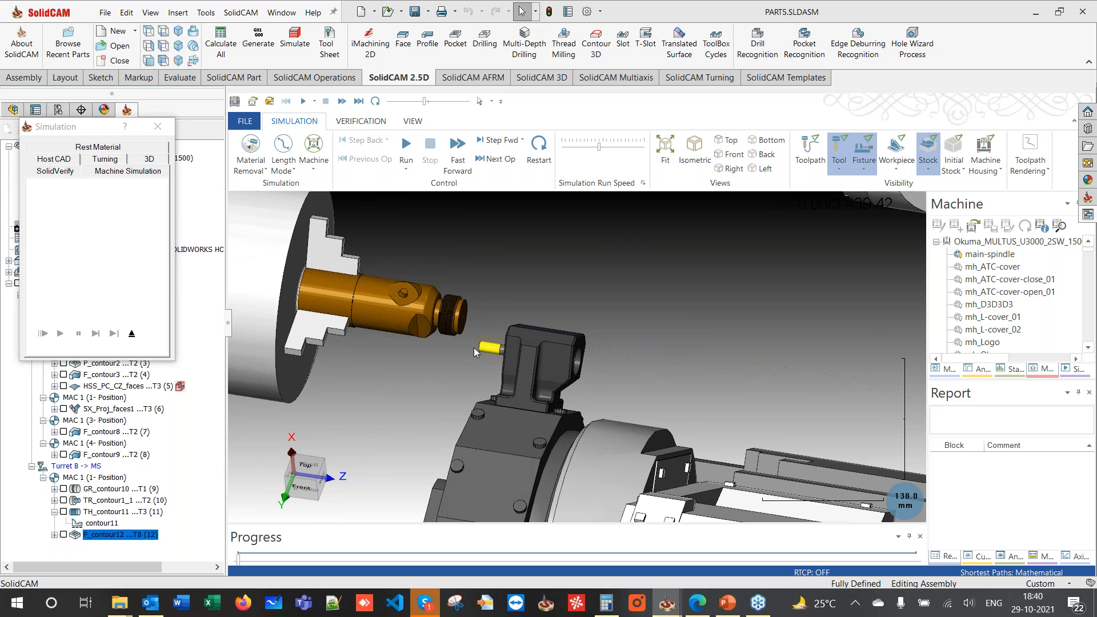
{"action": "left_click", "coordinate": [406, 144]}
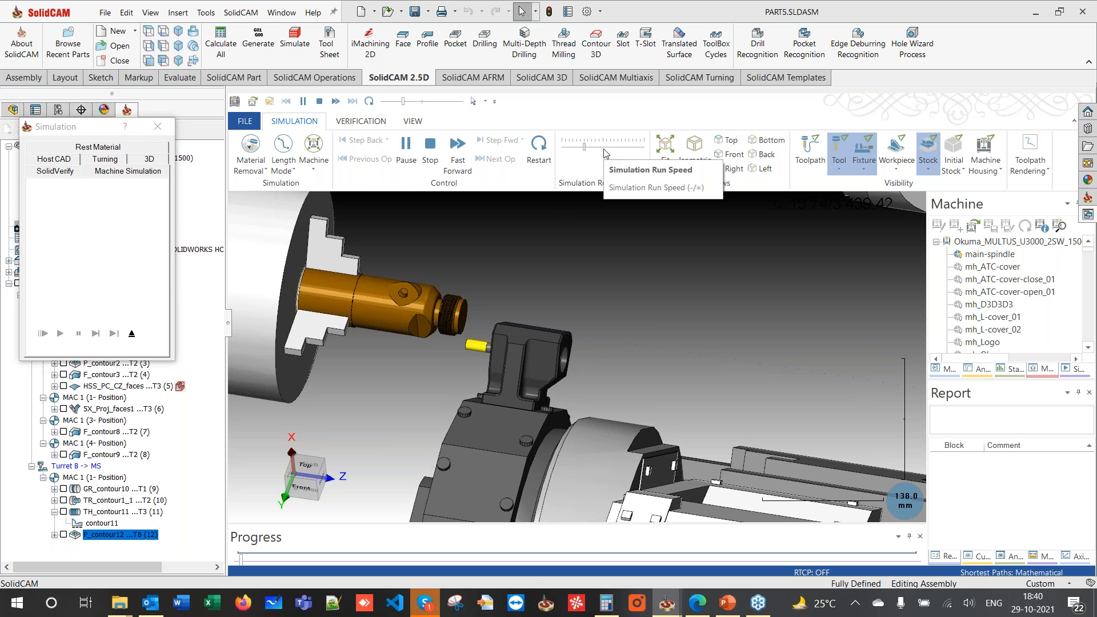
{"action": "left_click_drag", "start_coordinate": [584, 147], "coordinate": [606, 150]}
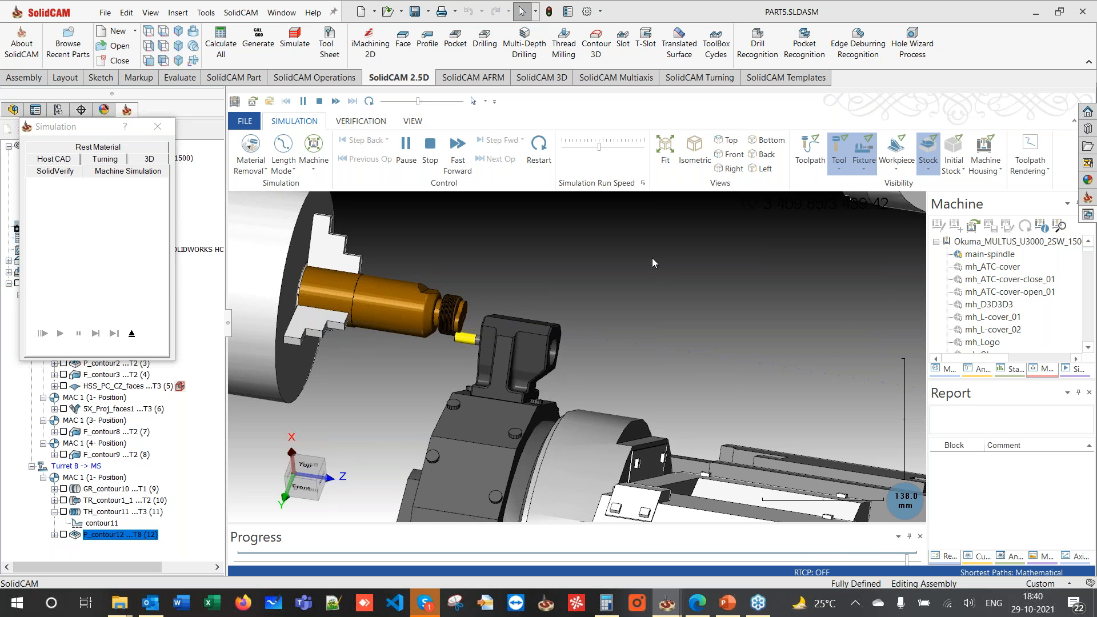
{"action": "left_click", "coordinate": [131, 333]}
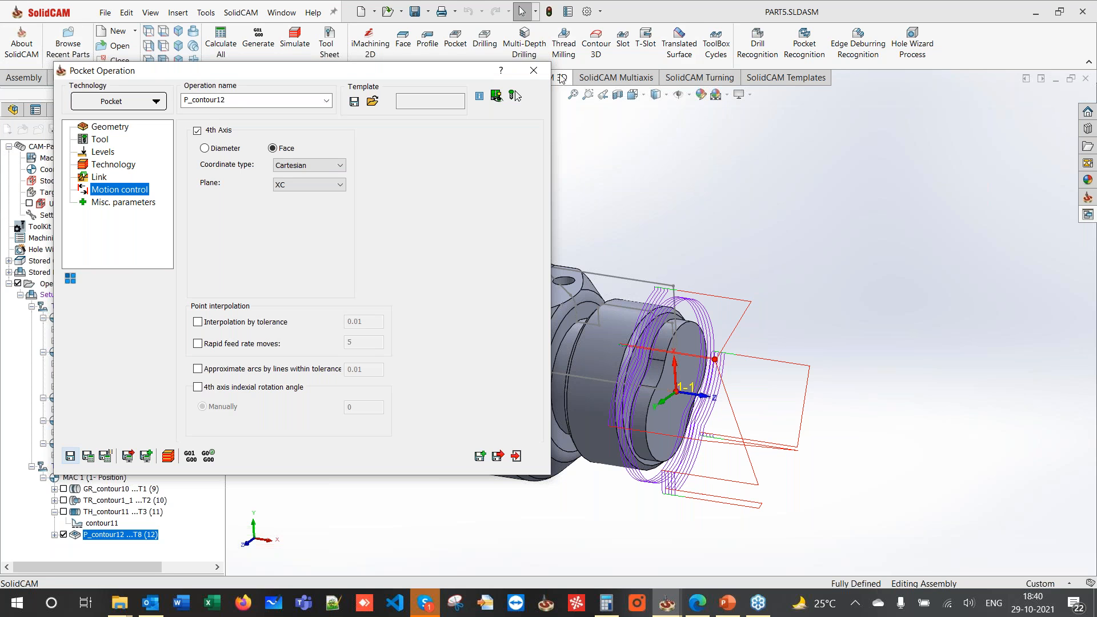
- Close the P_contour12 pocket dialog and show the SolidCAM AFRM feature-recognition commands
{"action": "left_click", "coordinate": [534, 71]}
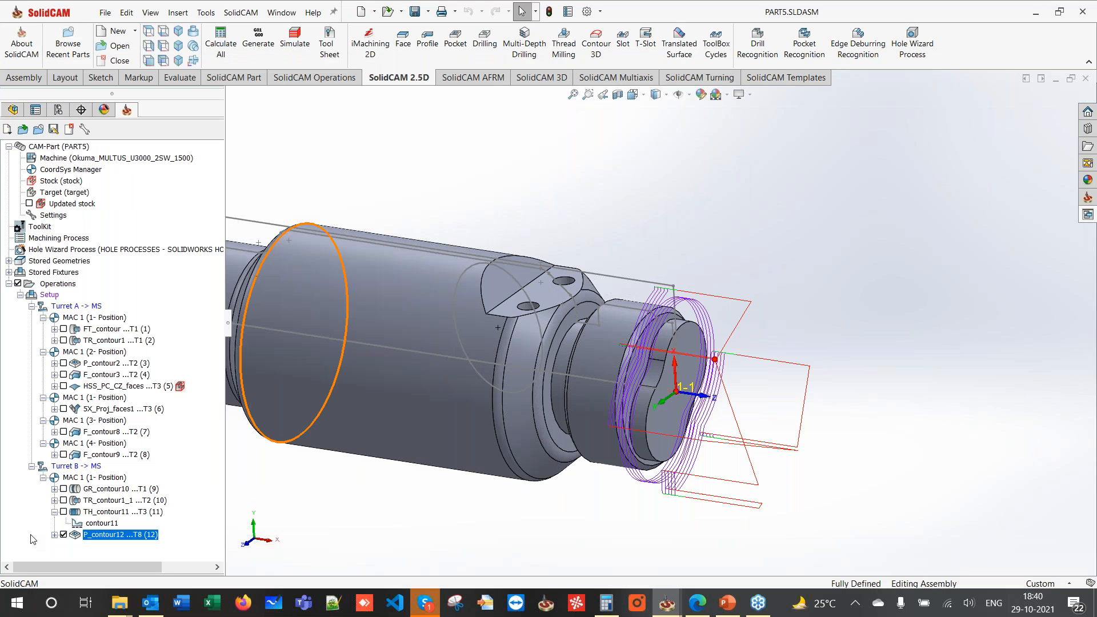
{"action": "middle_click_drag", "start_coordinate": [558, 406], "coordinate": [566, 439]}
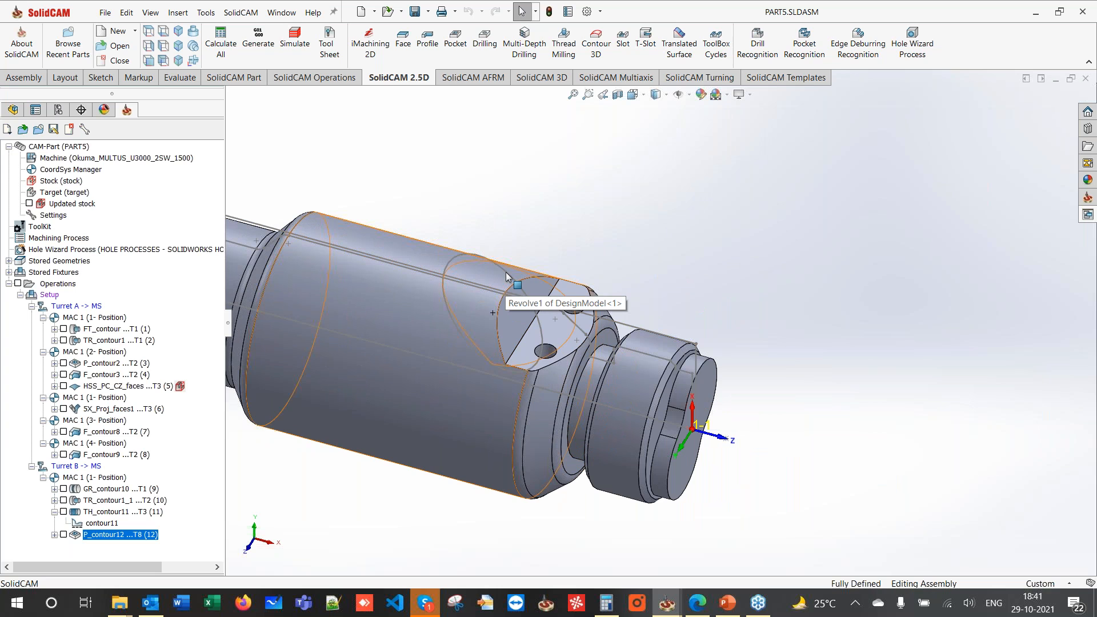
{"action": "left_click", "coordinate": [472, 78]}
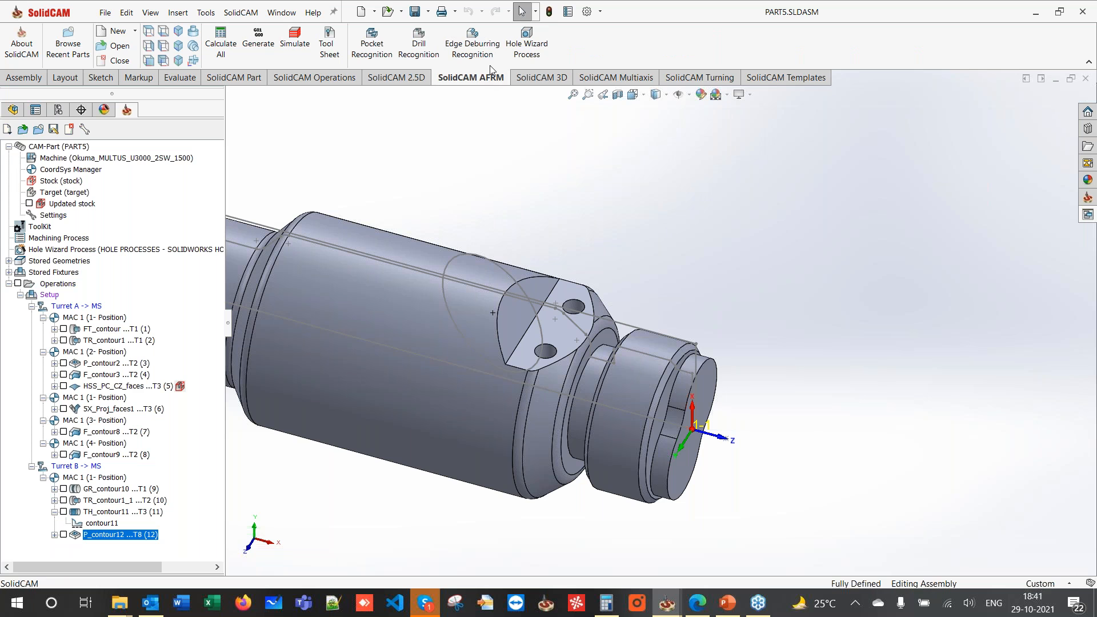
- Create Hole Wizard spot-drill and drill operations for Hole 1 and Hole 2 on the flat
{"action": "left_click", "coordinate": [519, 45]}
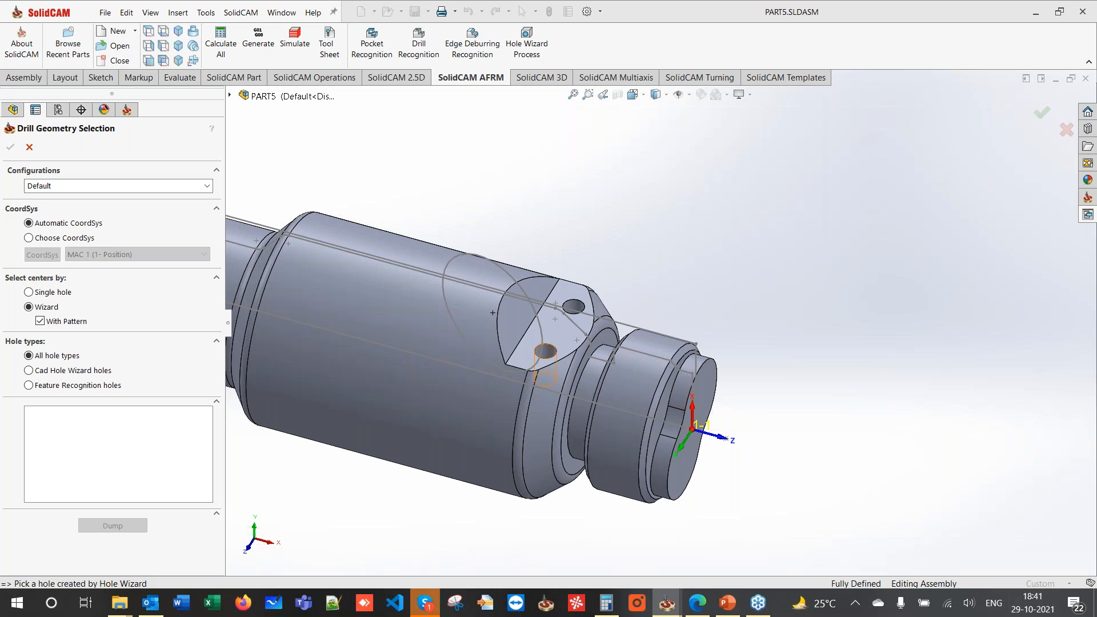
{"action": "left_click", "coordinate": [550, 354]}
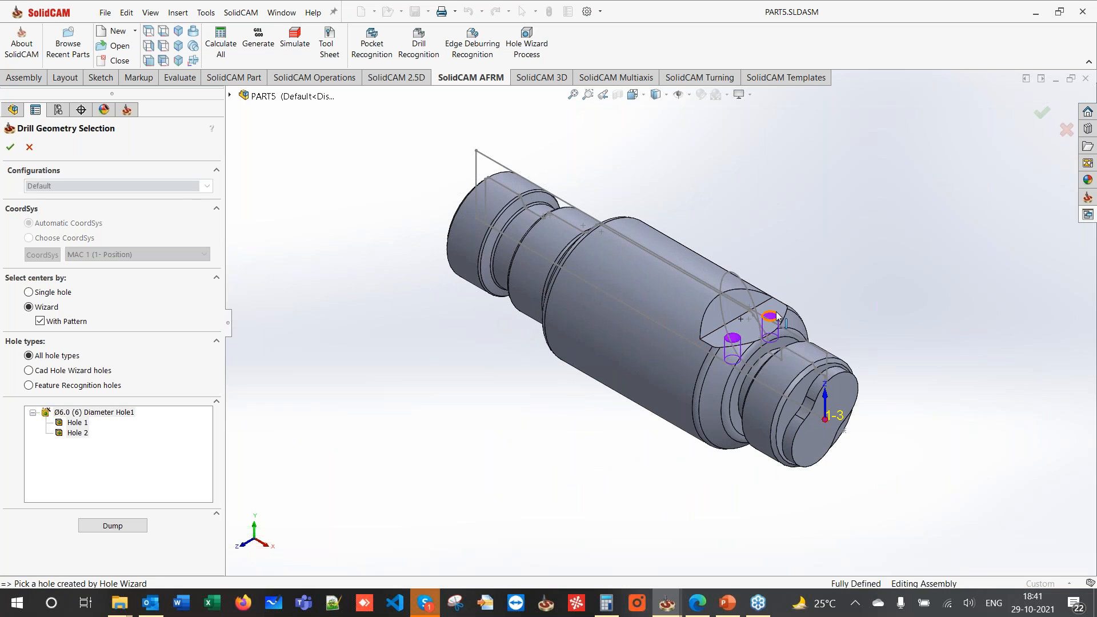
{"action": "scroll", "coordinate": [776, 316], "scroll_direction": "down", "scroll_amount": 3}
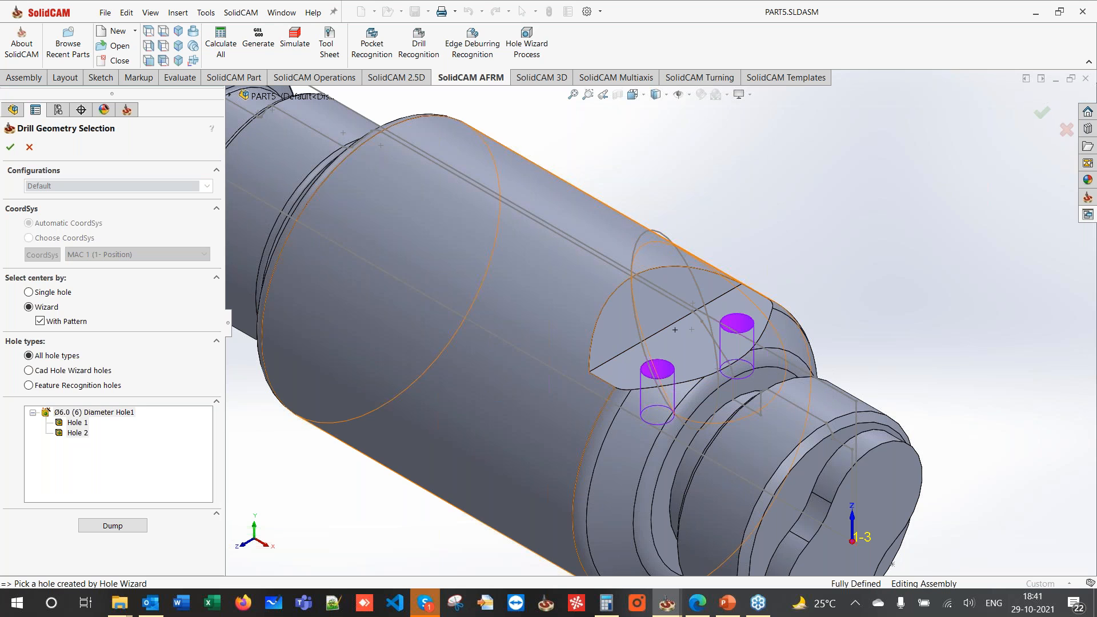
{"action": "left_click", "coordinate": [11, 147]}
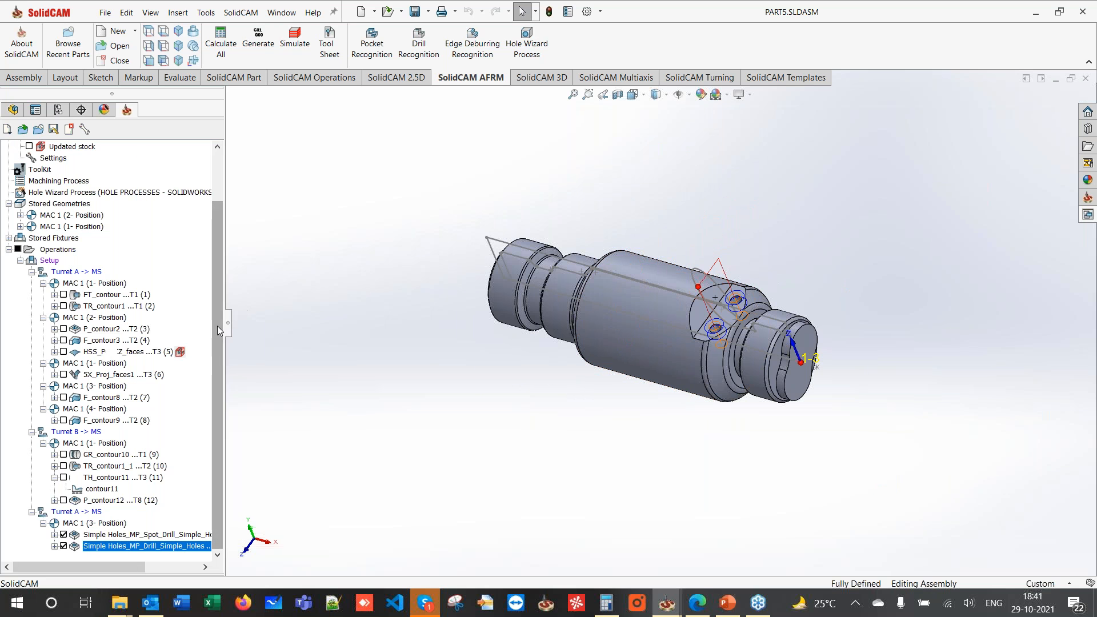
- Hide the spot-drill and drill toolpaths and the sketch circle on the part
{"action": "left_click", "coordinate": [65, 536]}
{"action": "left_click", "coordinate": [64, 547]}
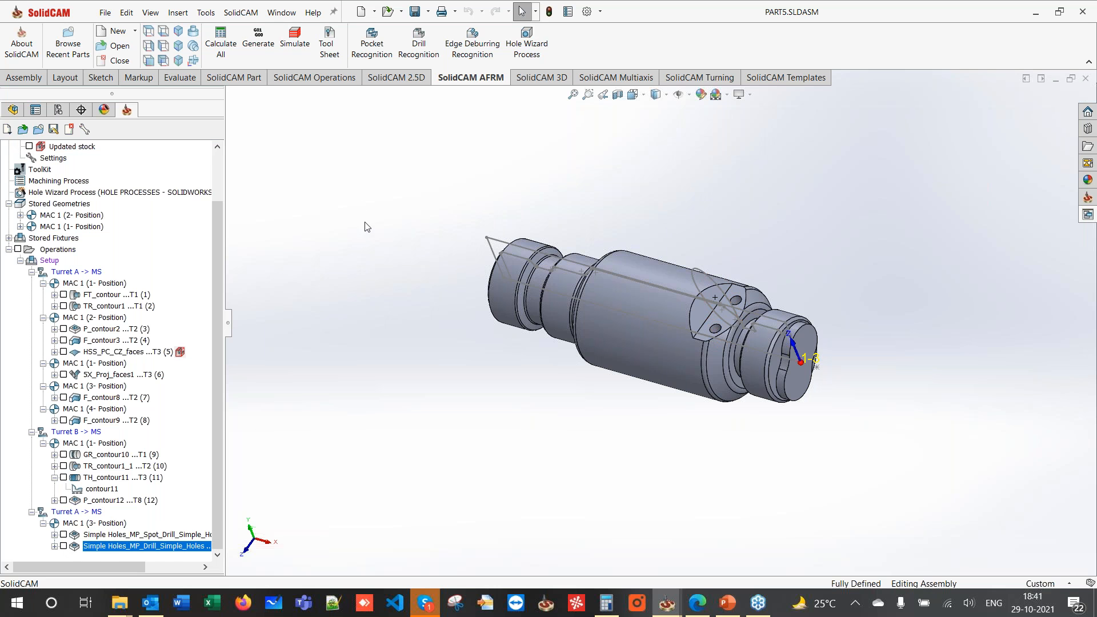
{"action": "left_click_drag", "start_coordinate": [228, 325], "coordinate": [343, 321]}
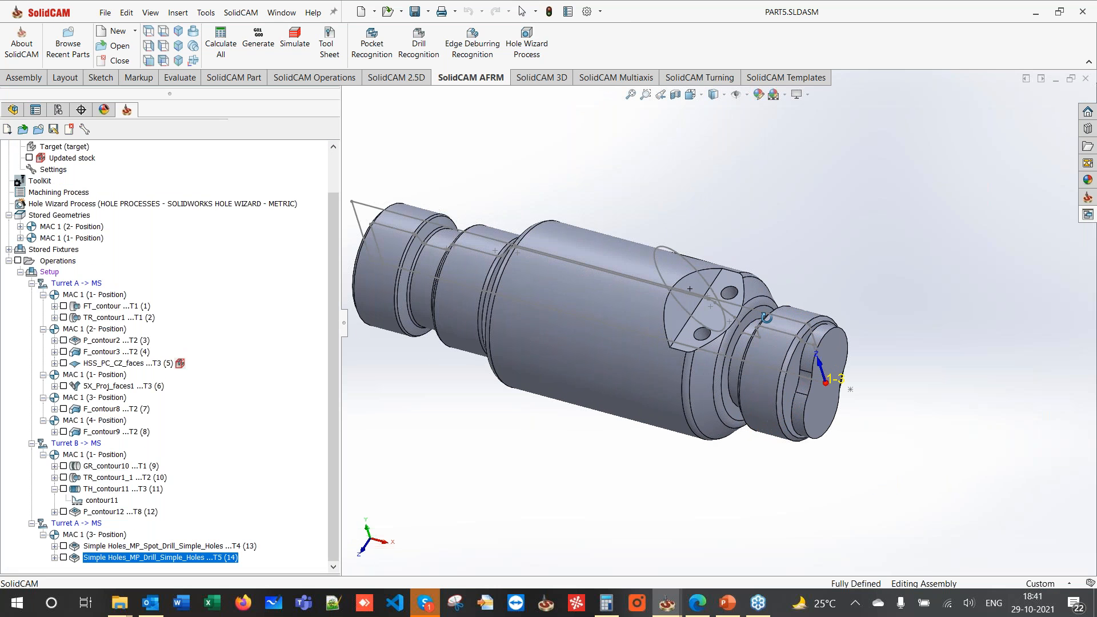
{"action": "left_click", "coordinate": [680, 255]}
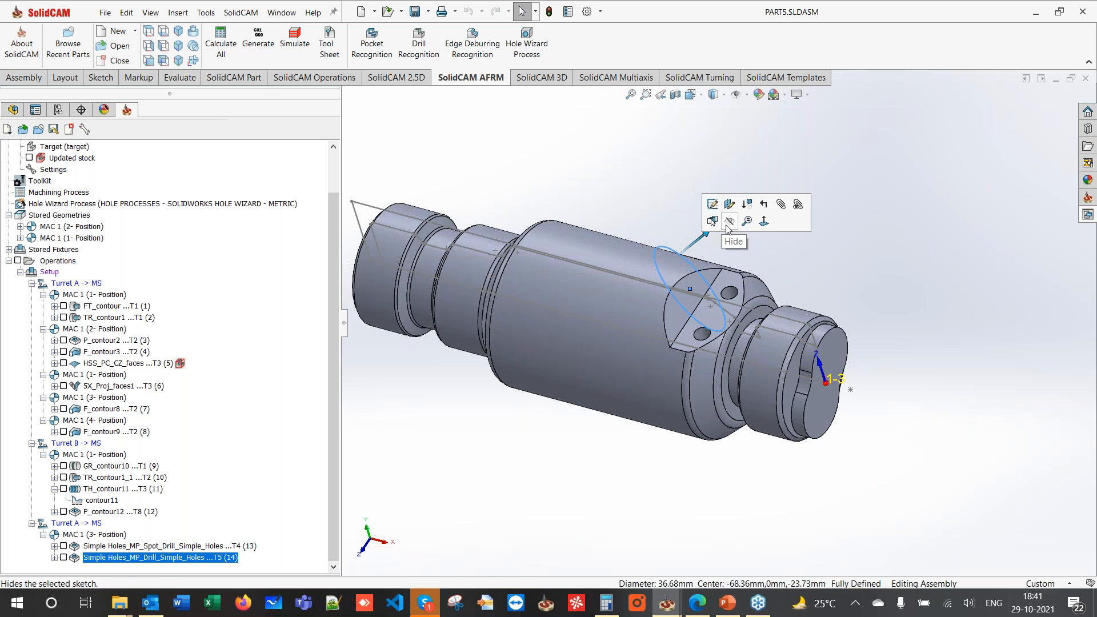
{"action": "left_click", "coordinate": [726, 223]}
- Add Hole Wizard spot-drill and drill operations for the Ø6.0 pocket hole, then hide all toolpaths
{"action": "mouse_move", "coordinate": [660, 273]}
{"action": "middle_mouse_down"}
{"action": "mouse_move", "coordinate": [727, 262]}
{"action": "mouse_move", "coordinate": [713, 456]}
{"action": "mouse_move", "coordinate": [652, 456]}
{"action": "mouse_move", "coordinate": [681, 455]}
{"action": "middle_mouse_up"}
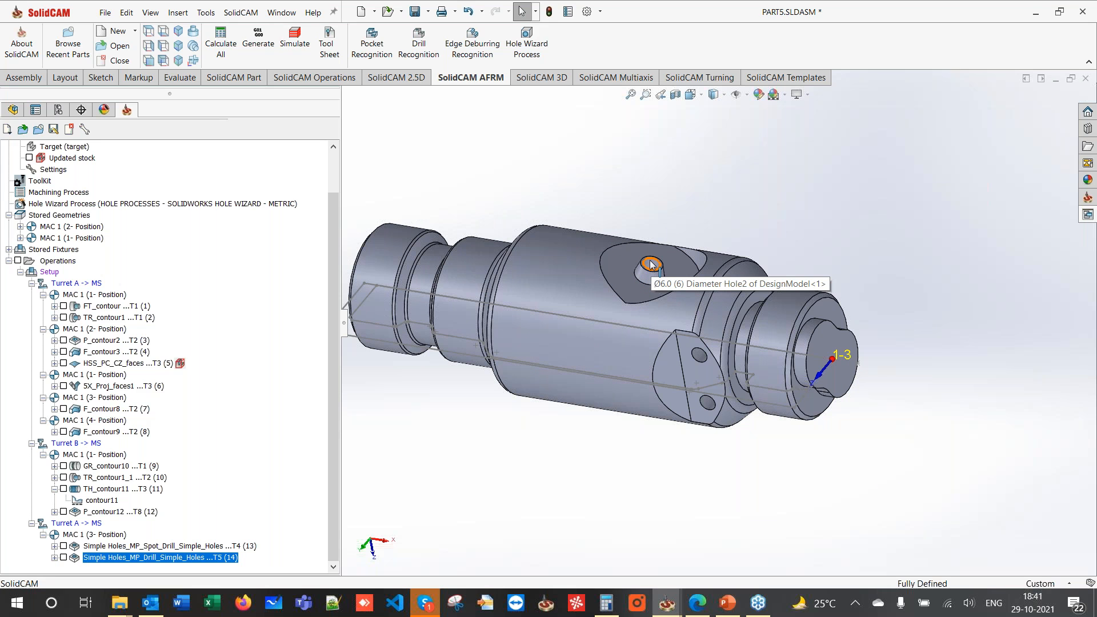
{"action": "left_click", "coordinate": [535, 54]}
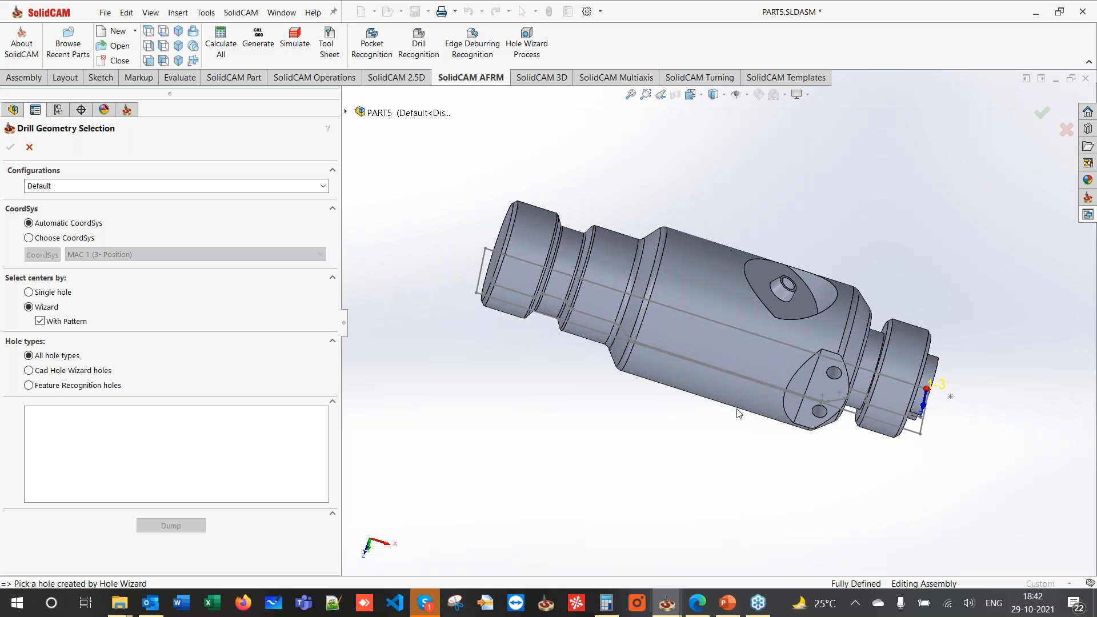
{"action": "scroll", "coordinate": [761, 293], "scroll_direction": "down", "scroll_amount": 3}
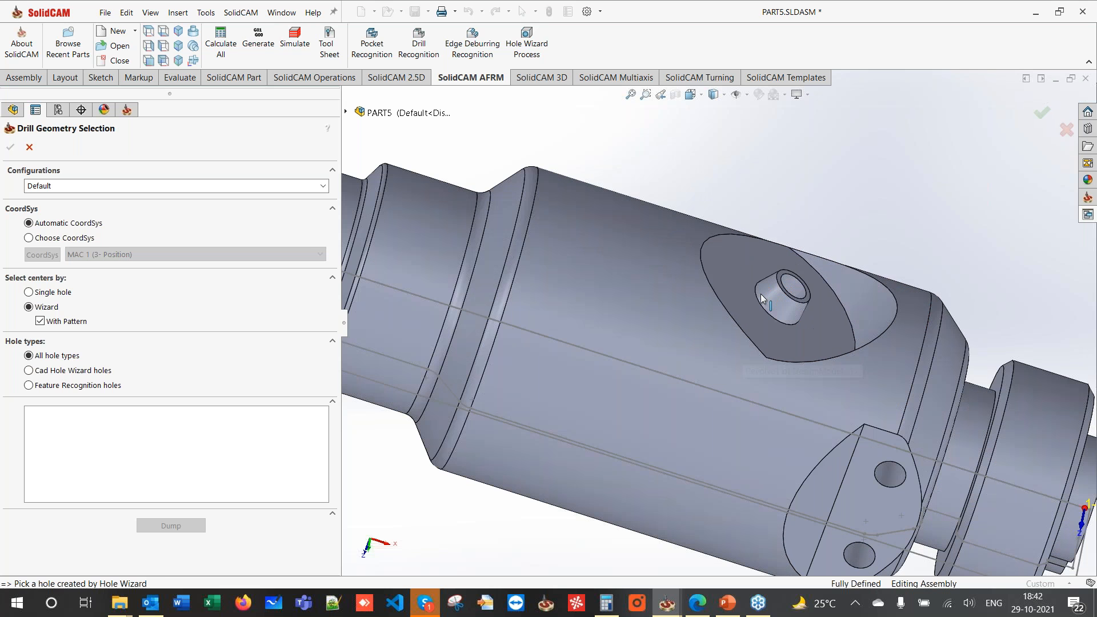
{"action": "left_click", "coordinate": [791, 288]}
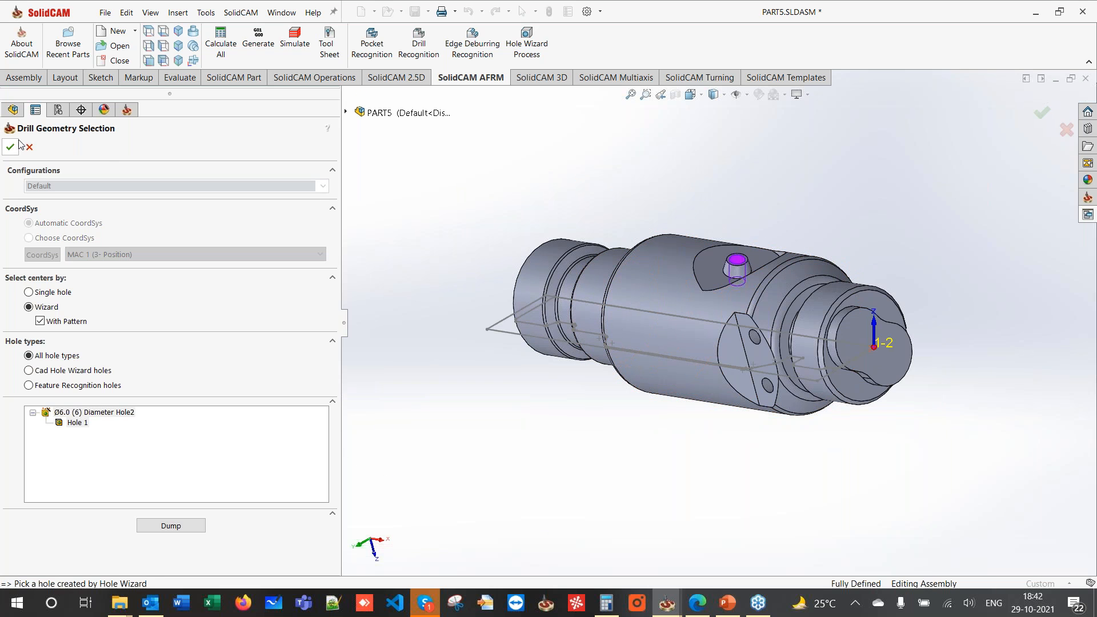
{"action": "left_click", "coordinate": [10, 148]}
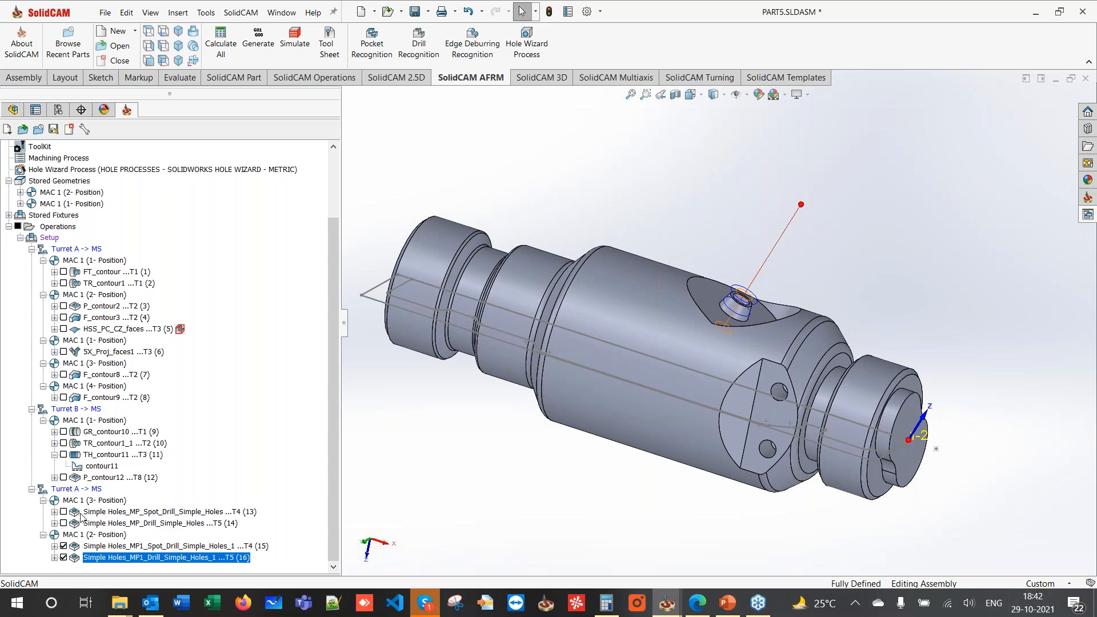
{"action": "left_click", "coordinate": [19, 226]}
{"action": "scroll", "coordinate": [754, 317], "scroll_direction": "up", "scroll_amount": 3}
{"action": "scroll", "coordinate": [754, 317], "scroll_direction": "down", "scroll_amount": 3}
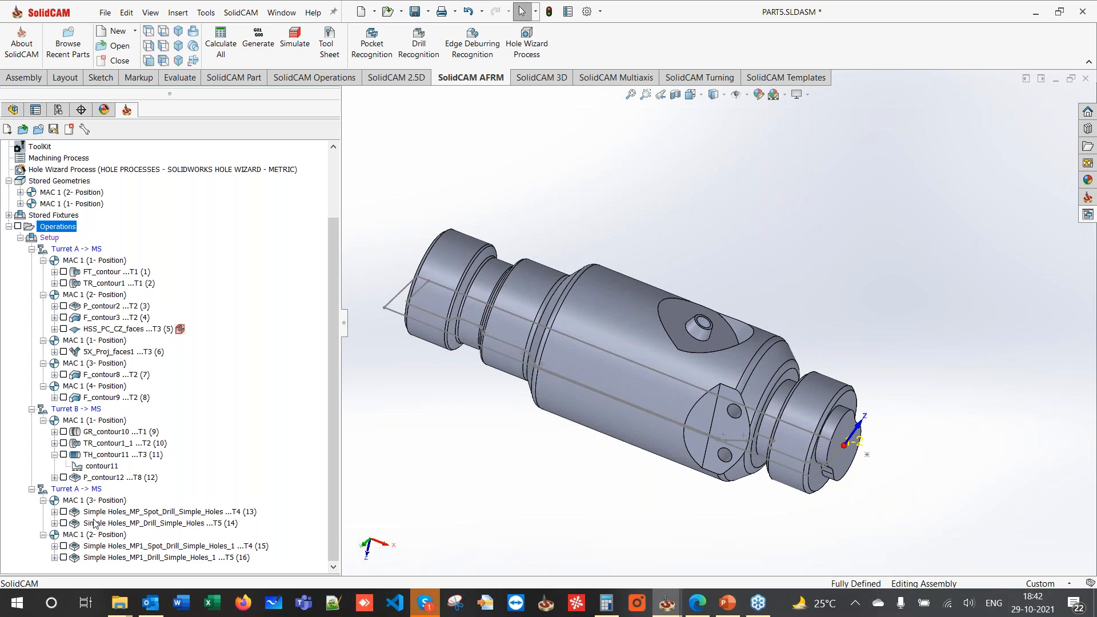
- Select hole operations 13 through 16 and explode their operation group
{"action": "left_click", "coordinate": [95, 514]}
{"action": "left_click", "coordinate": [109, 550]}
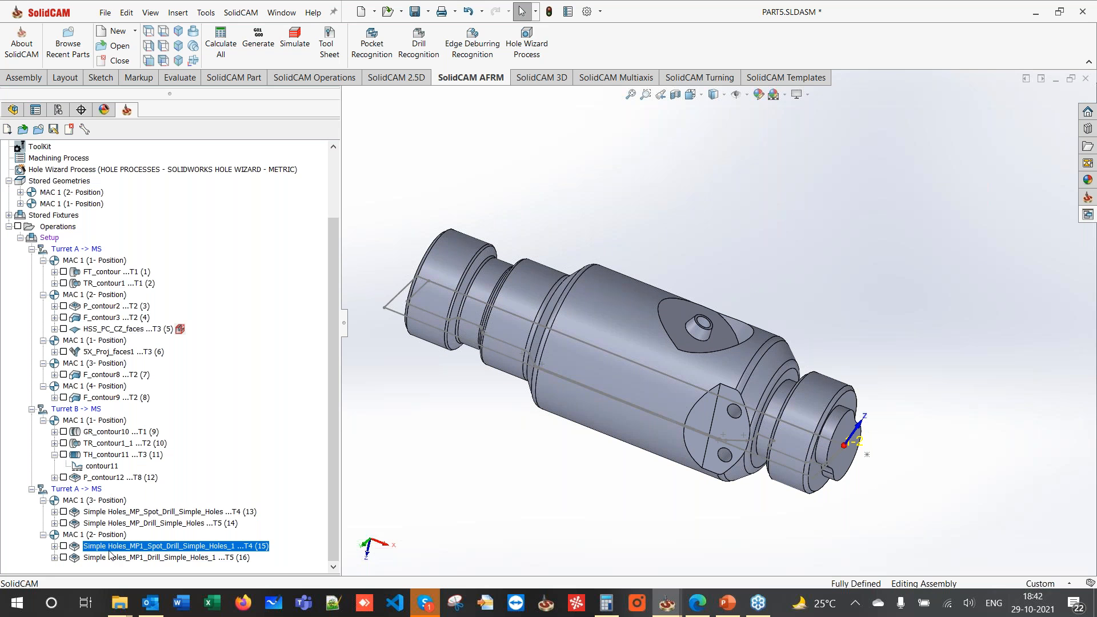
{"action": "left_click", "coordinate": [127, 514]}
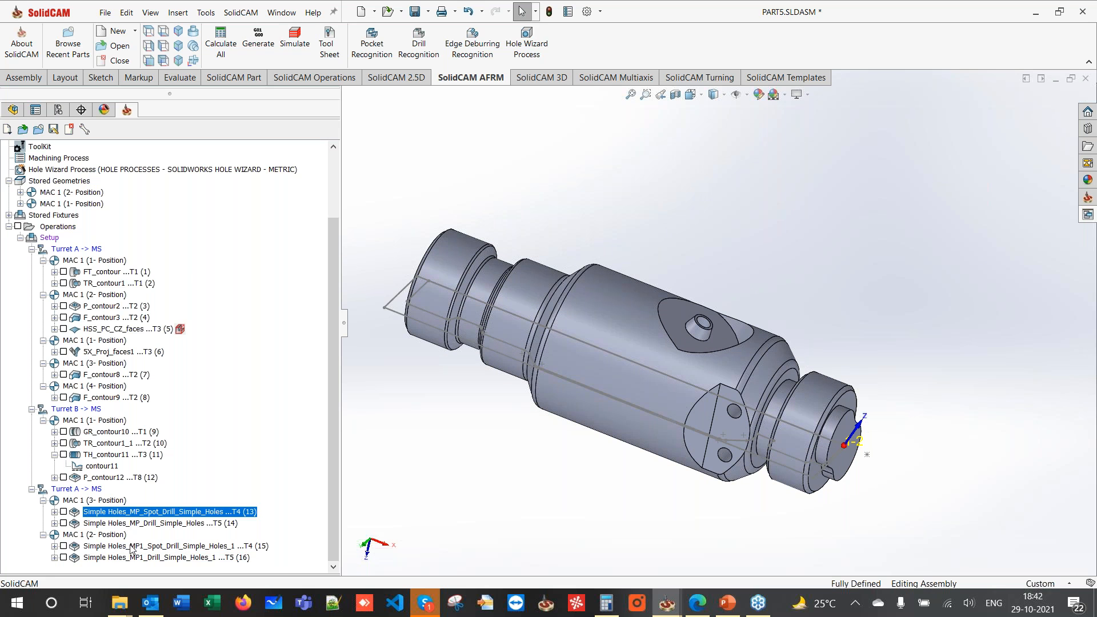
{"action": "left_click", "coordinate": [132, 548]}
{"action": "left_click", "coordinate": [127, 514]}
{"action": "left_click", "coordinate": [169, 558], "text": "shift"}
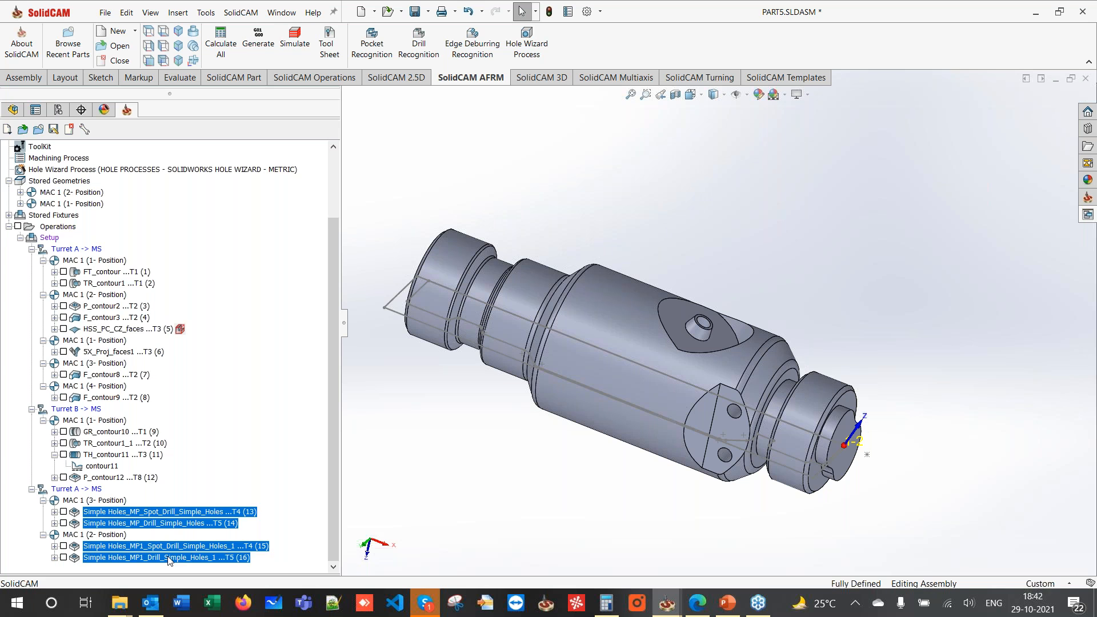
{"action": "right_click", "coordinate": [169, 557]}
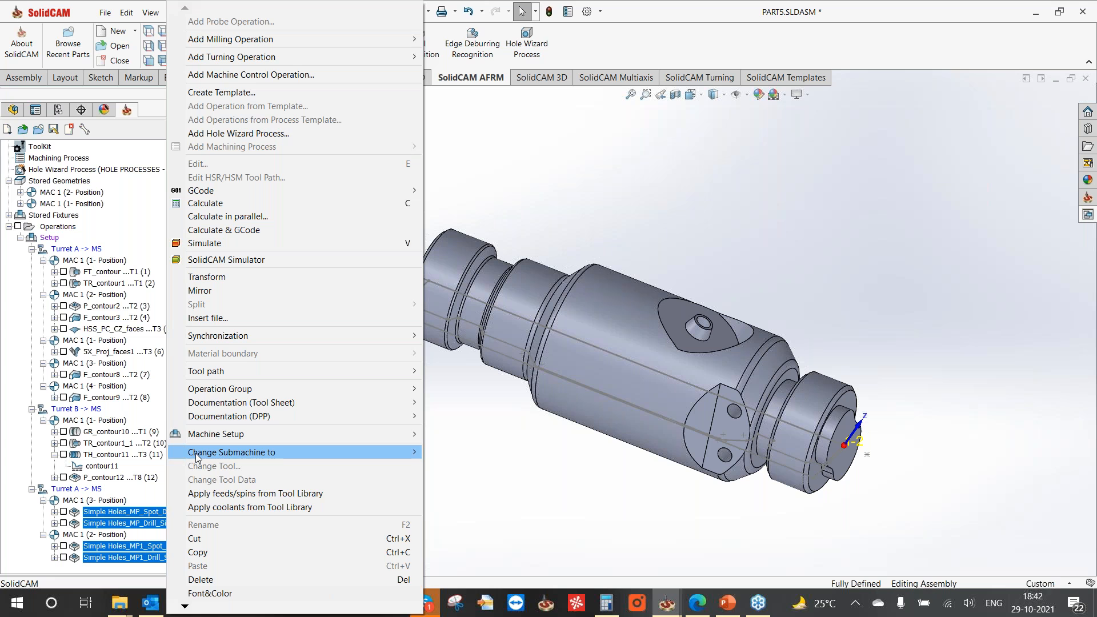
{"action": "mouse_move", "coordinate": [252, 389]}
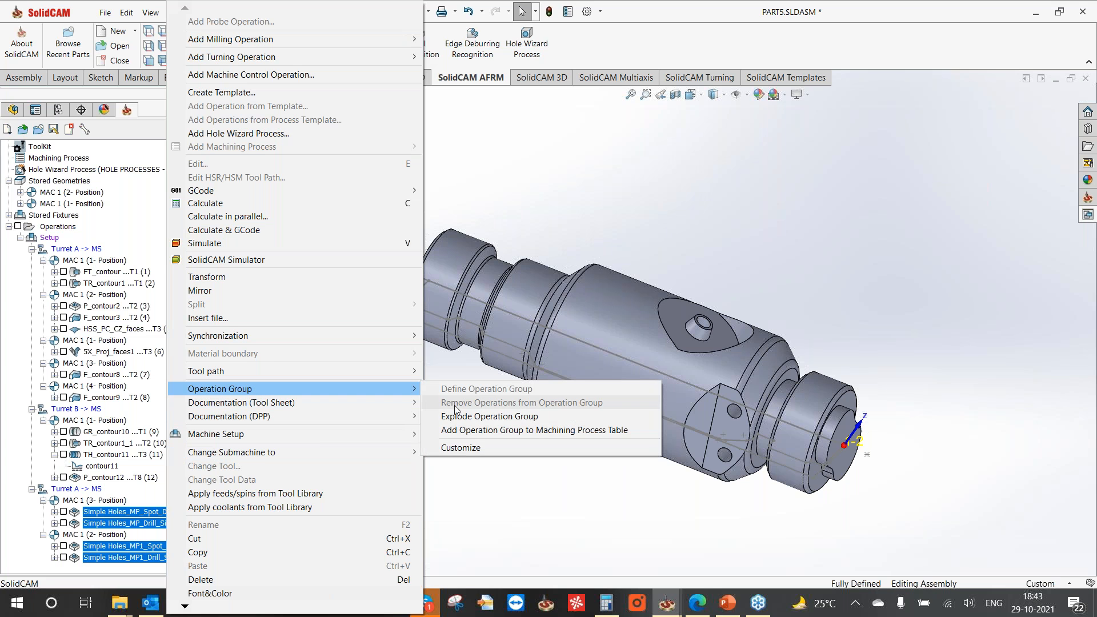
{"action": "left_click", "coordinate": [466, 423]}
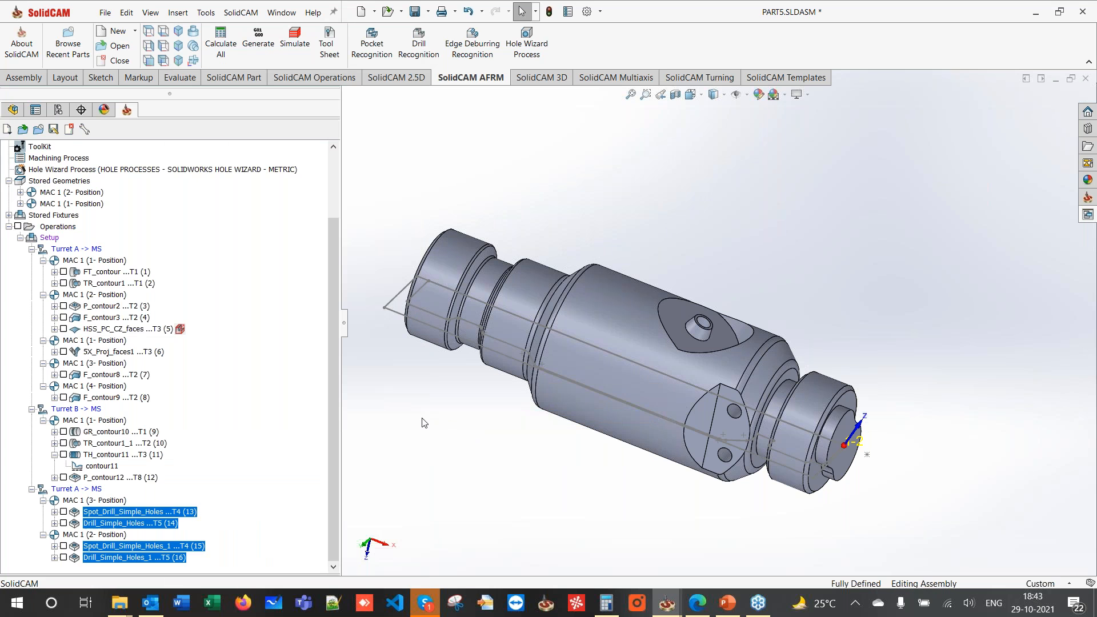
- Delete both Spot_Drill operations with Yes to All, keeping drills 13 and 14
{"action": "right_click", "coordinate": [131, 545]}
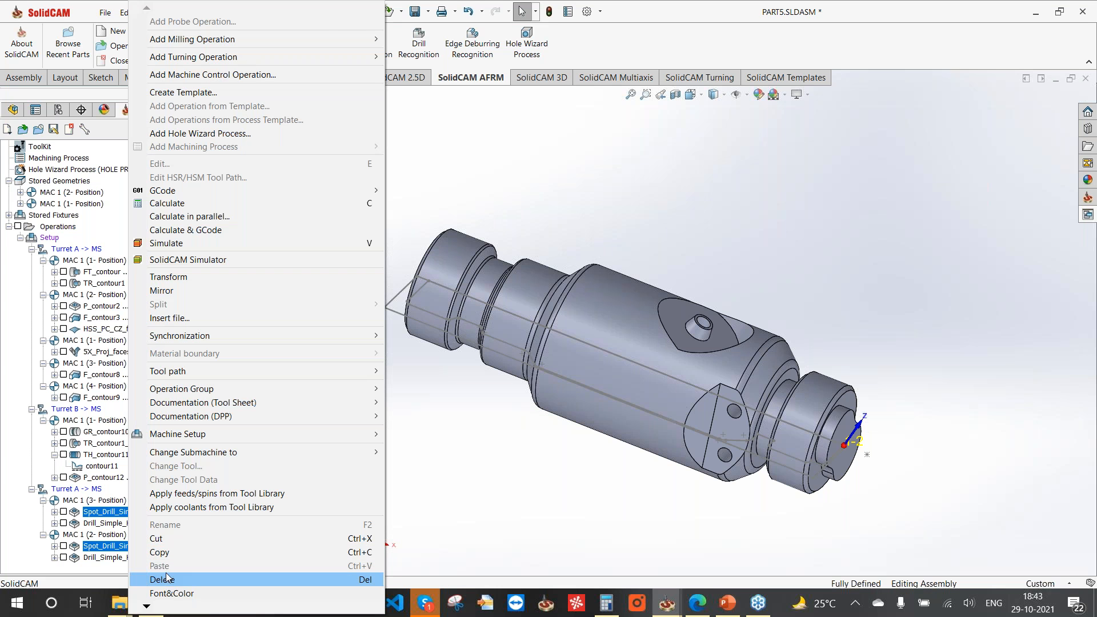
{"action": "left_click", "coordinate": [169, 578]}
{"action": "left_click", "coordinate": [453, 307]}
{"action": "left_click", "coordinate": [499, 310]}
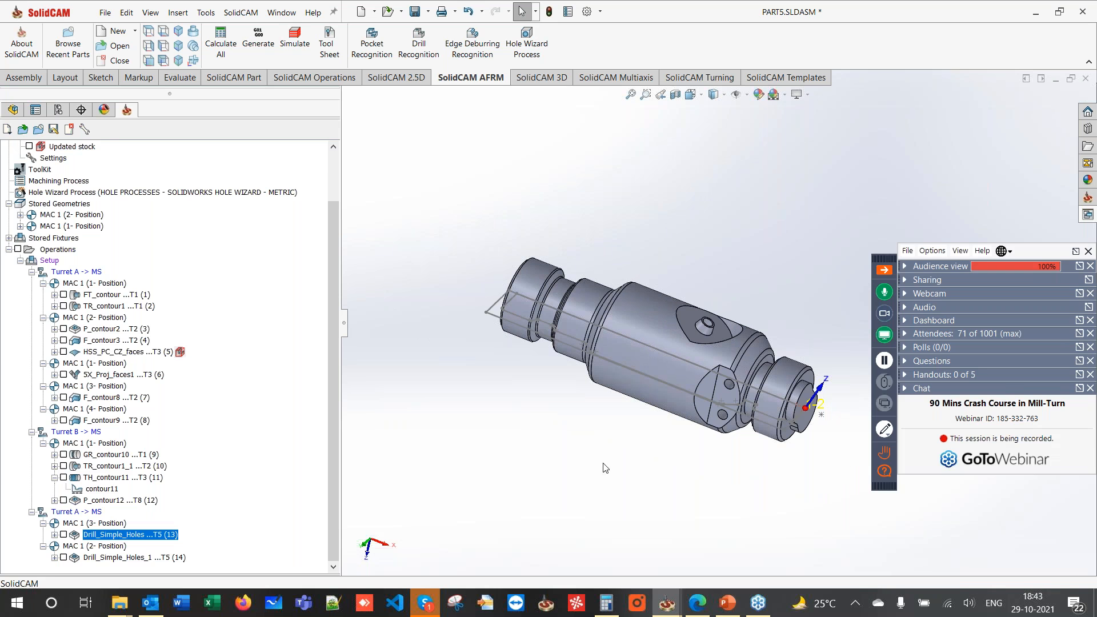
{"action": "middle_click_drag", "start_coordinate": [633, 393], "coordinate": [699, 310]}
- Show PowerPoint slide 9, 'MCO (Machine Control Operations)', then return to PART5.SLDASM in SolidCAM
{"action": "left_click", "coordinate": [728, 603]}
{"action": "scroll", "coordinate": [34, 405], "scroll_direction": "down", "scroll_amount": 2}
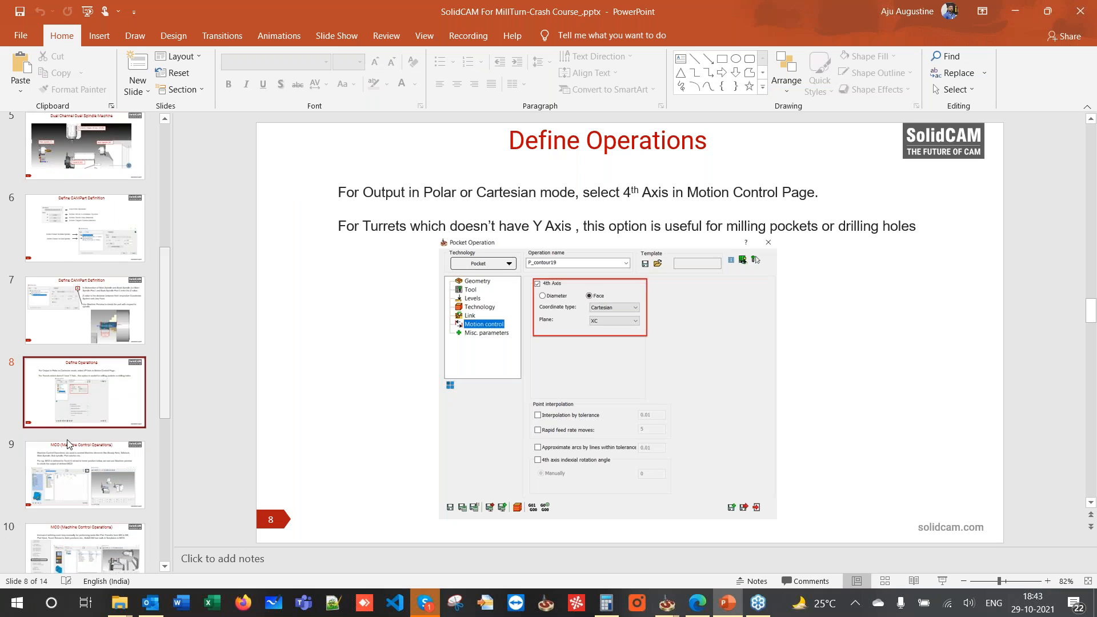
{"action": "left_click", "coordinate": [74, 428]}
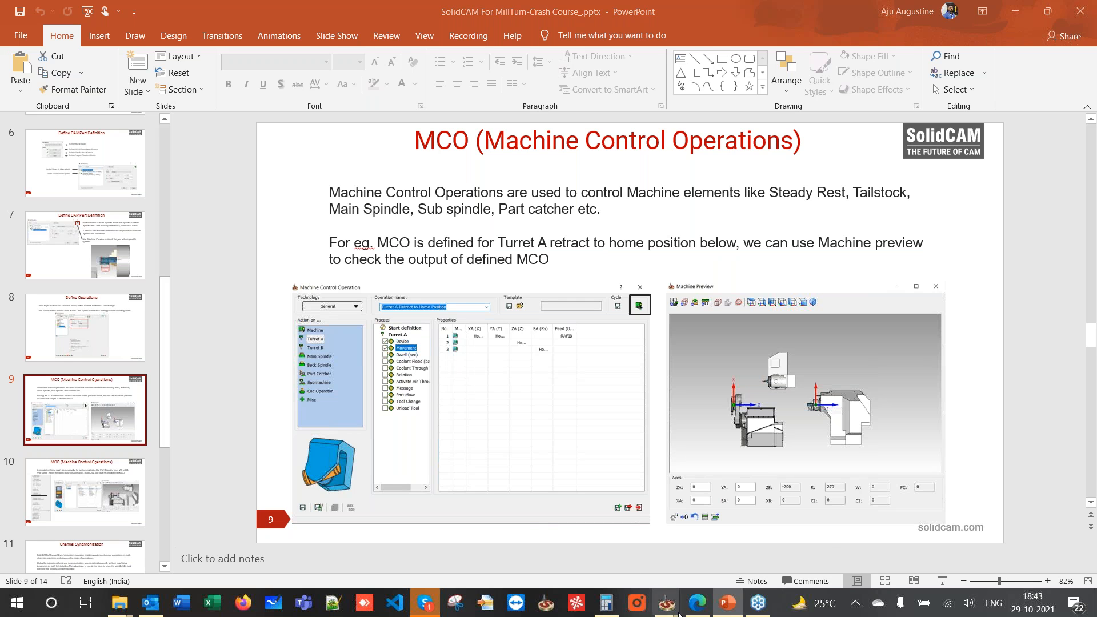
{"action": "mouse_move", "coordinate": [668, 603]}
{"action": "left_click", "coordinate": [582, 544]}
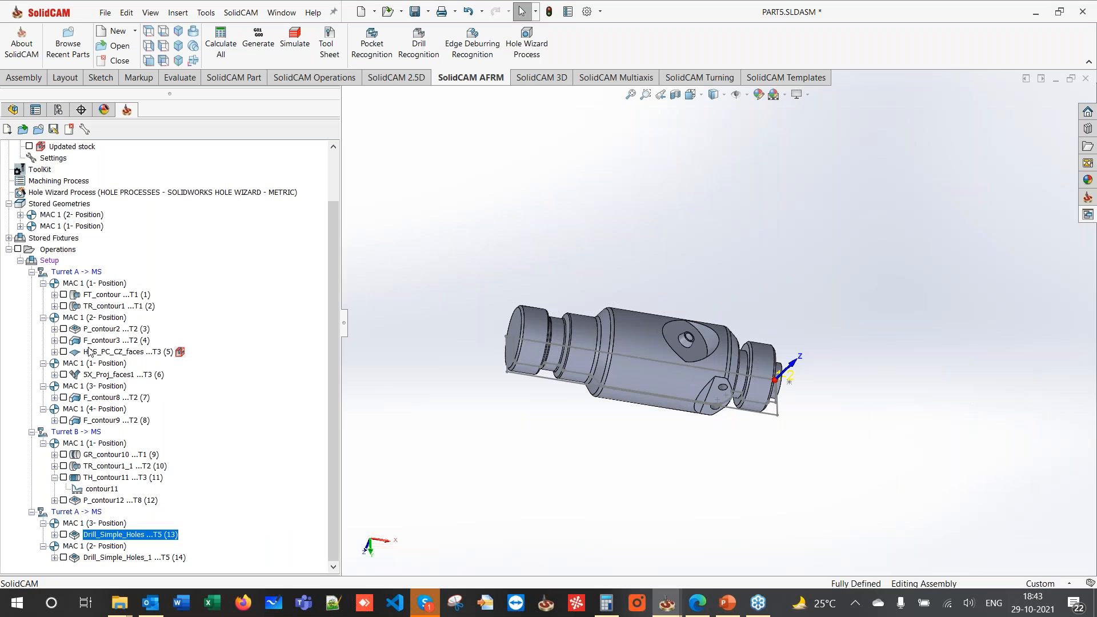
{"action": "right_click", "coordinate": [58, 252]}
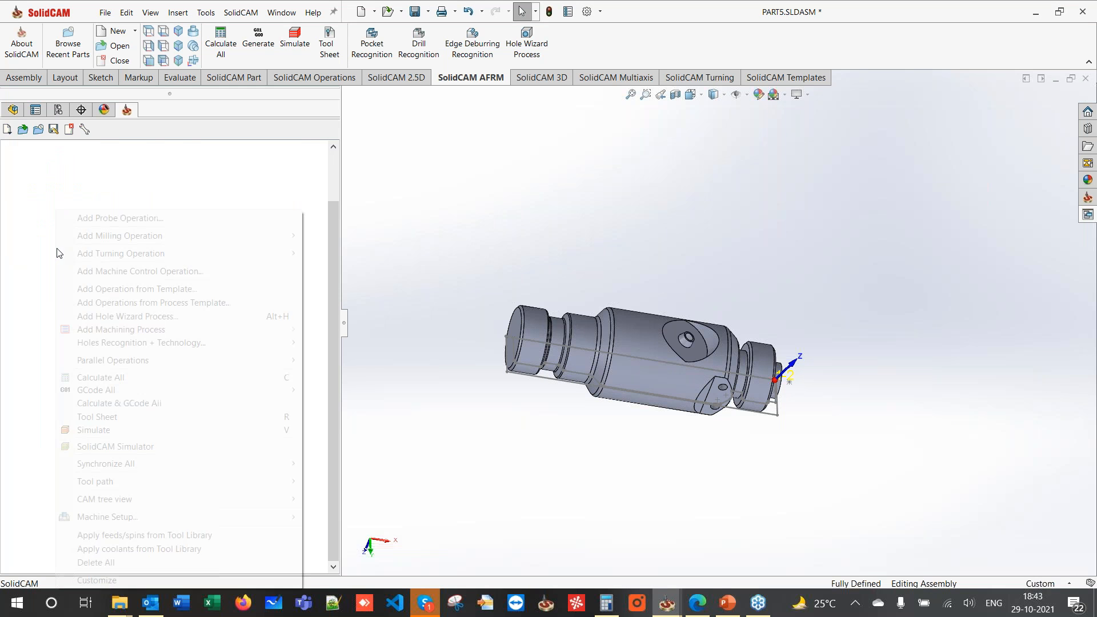
{"action": "left_click", "coordinate": [119, 431]}
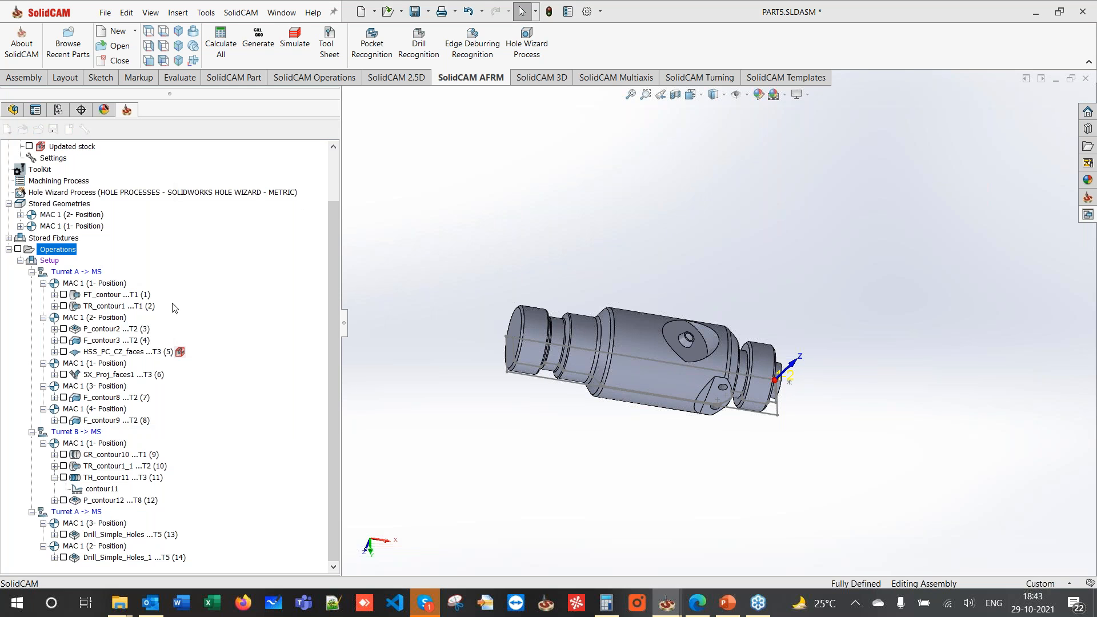
{"action": "left_click", "coordinate": [112, 161]}
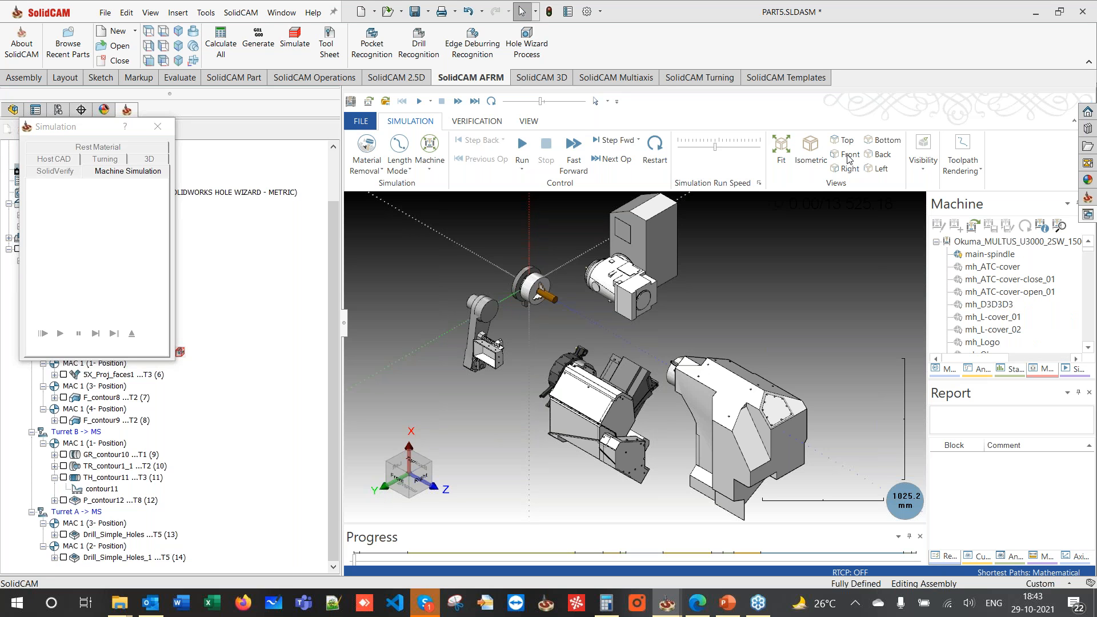
{"action": "left_click", "coordinate": [849, 157]}
{"action": "left_click", "coordinate": [850, 155]}
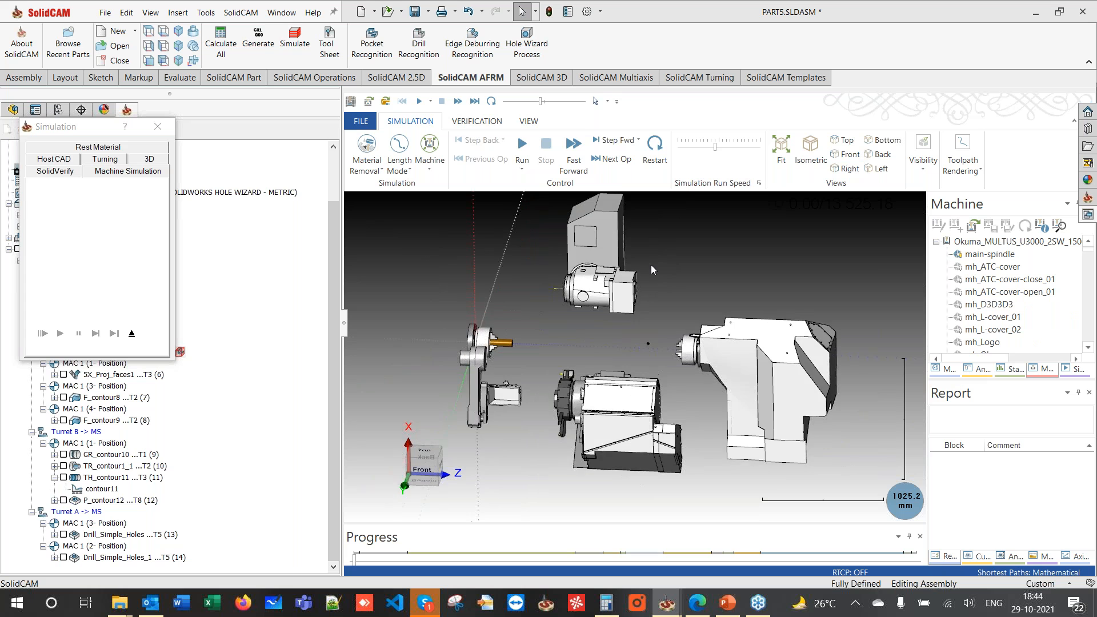
{"action": "left_click", "coordinate": [522, 148]}
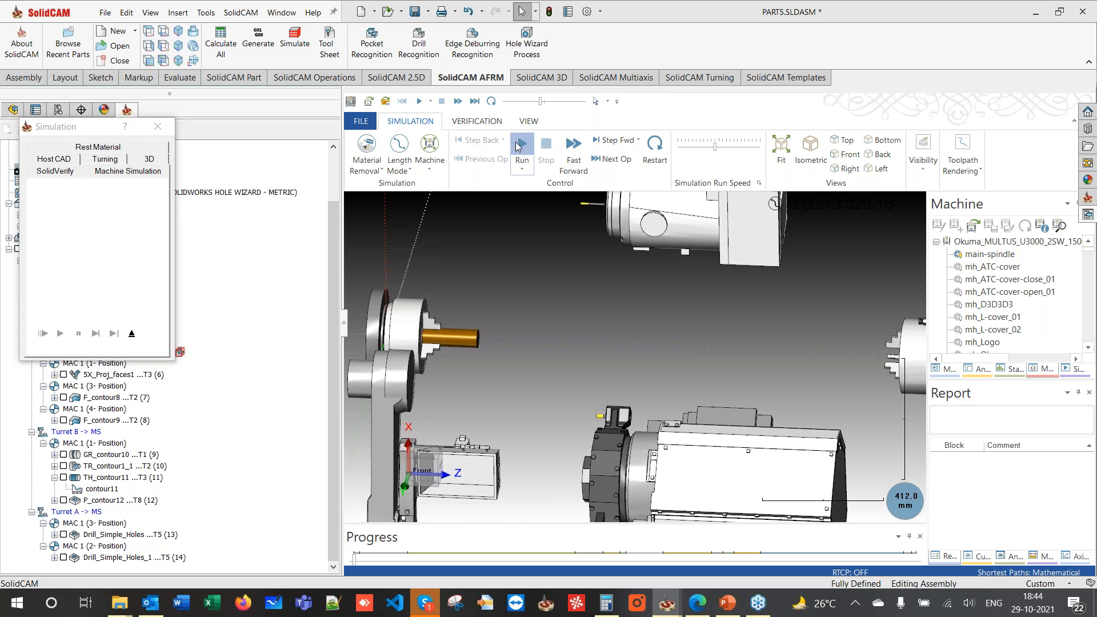
{"action": "left_click", "coordinate": [737, 147]}
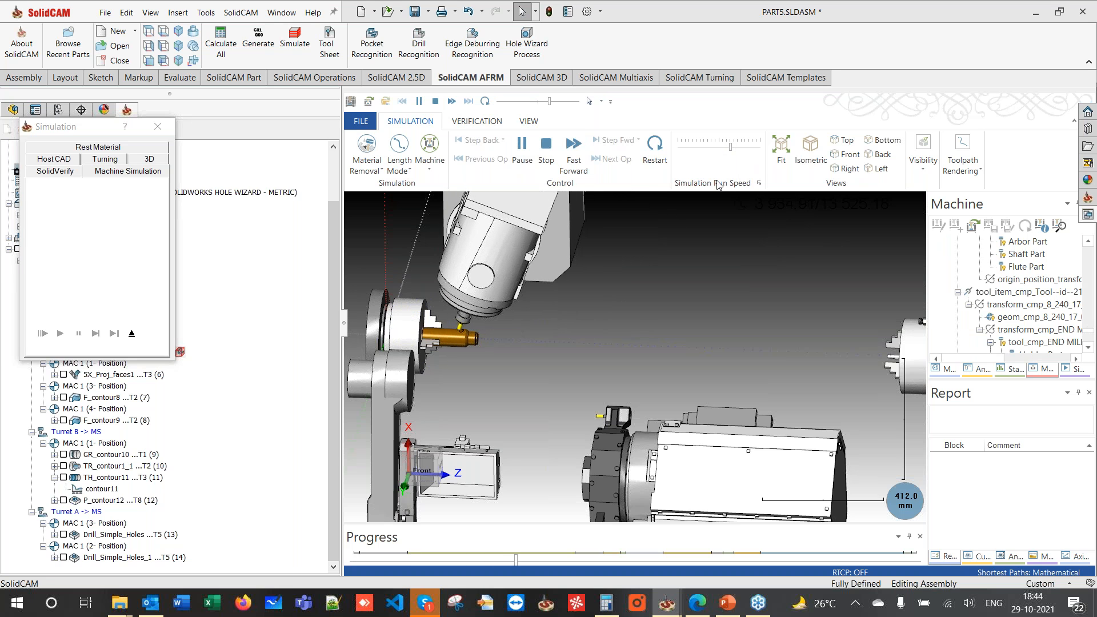
{"action": "left_click", "coordinate": [747, 147]}
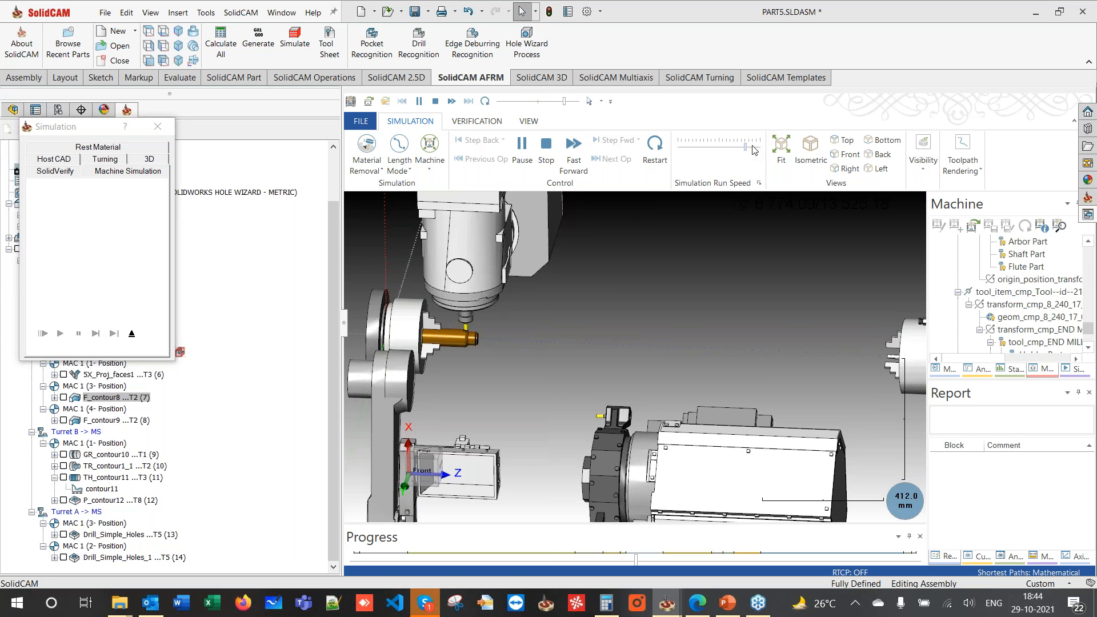
{"action": "left_click", "coordinate": [718, 147]}
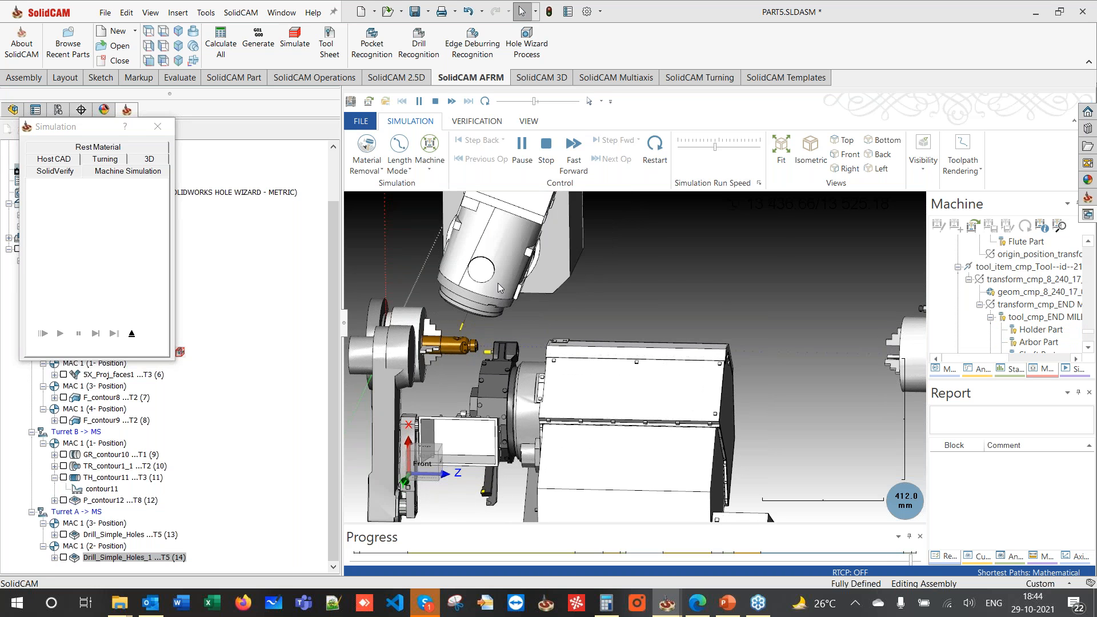
{"action": "scroll", "coordinate": [594, 263], "scroll_direction": "down", "scroll_amount": 3}
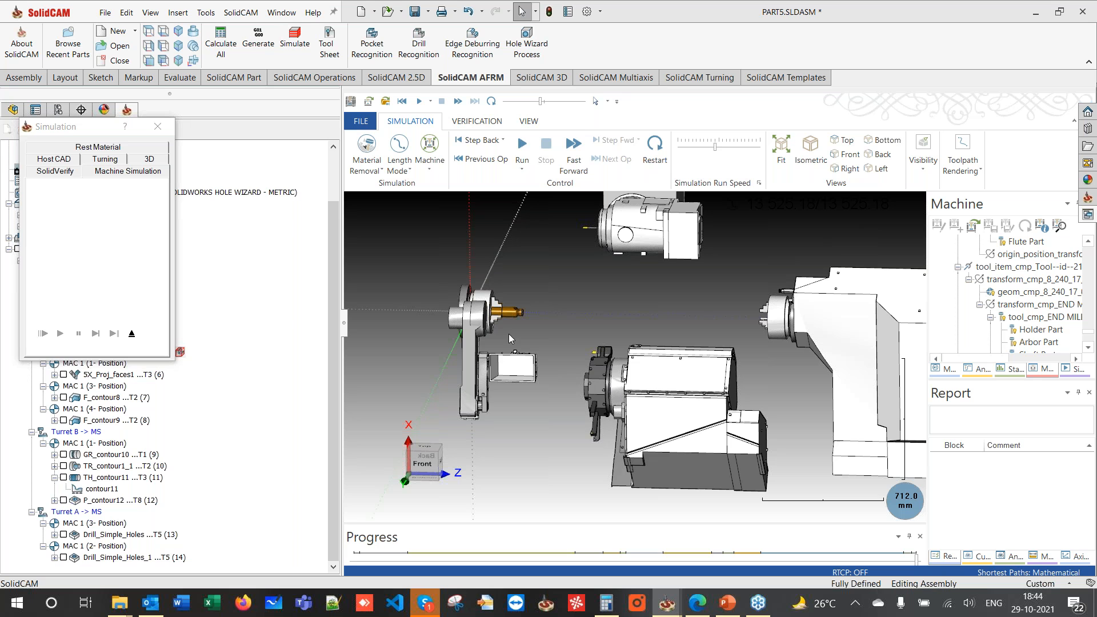
{"action": "left_click", "coordinate": [131, 333]}
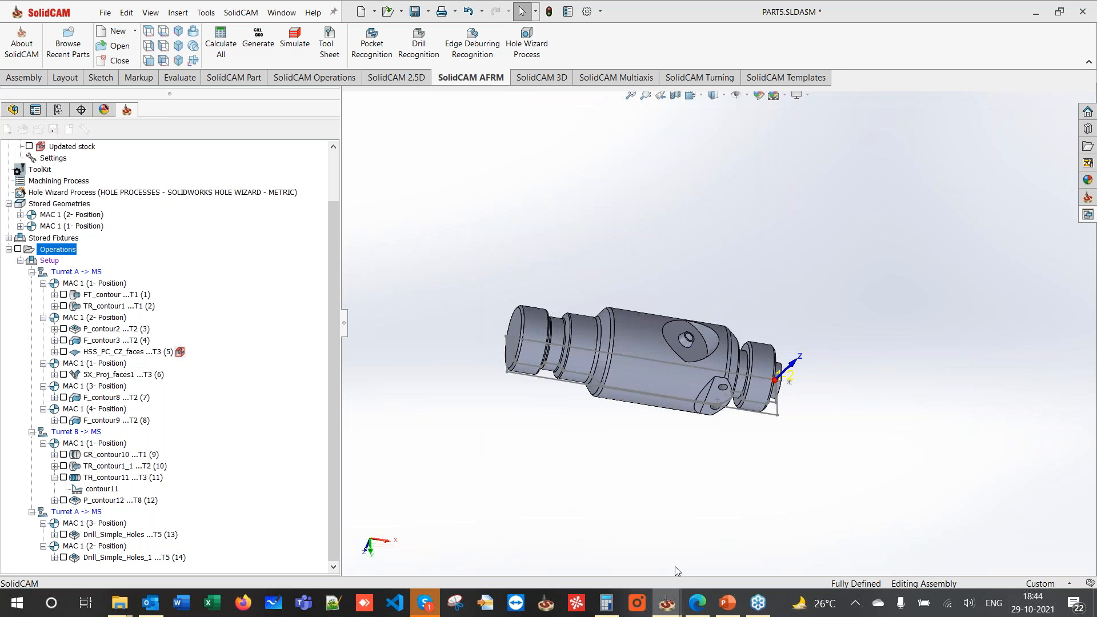
- Play slide 9, 'MCO (Machine Control Operations)', as a full-screen slide show
{"action": "left_click", "coordinate": [724, 603]}
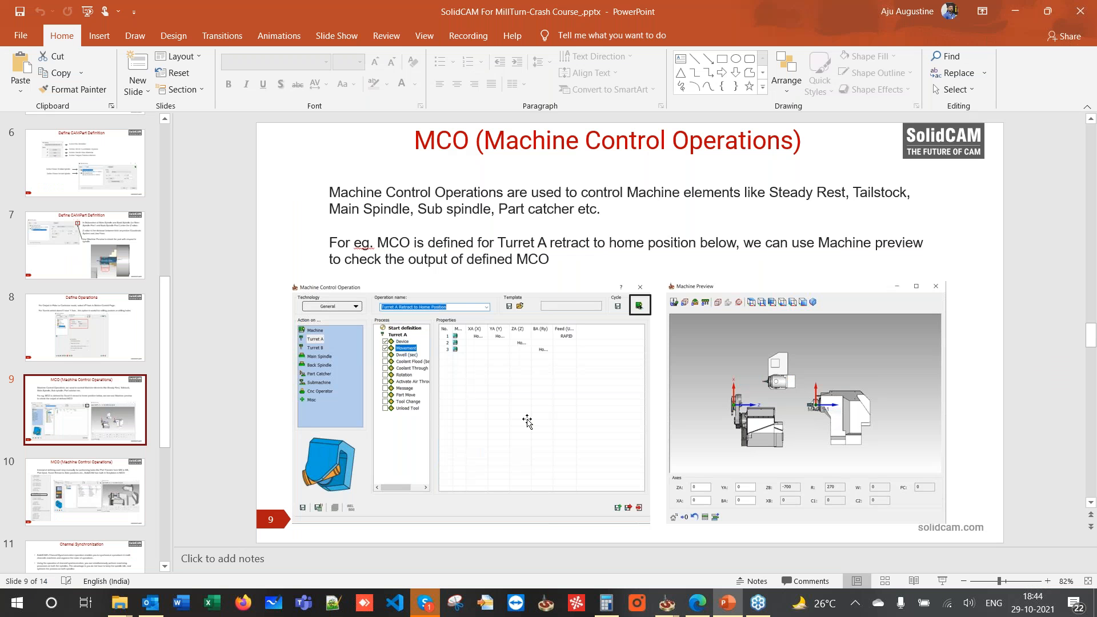
{"action": "left_click", "coordinate": [942, 581]}
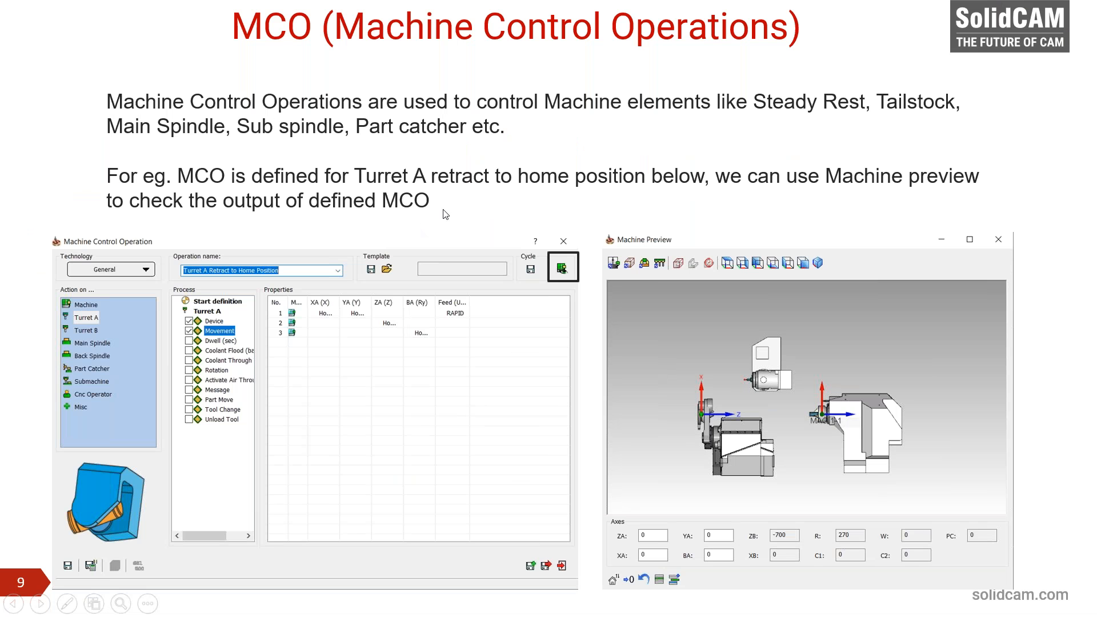
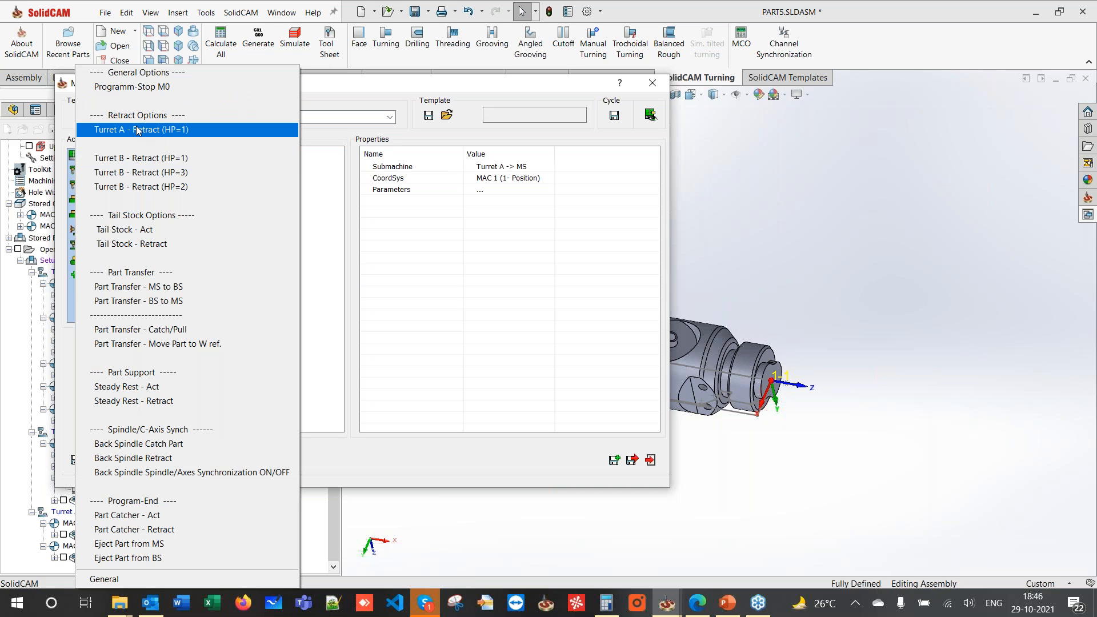
- Save a Turret A - Retract (HP=1) machine control operation after operation 8
{"action": "left_click", "coordinate": [137, 130]}
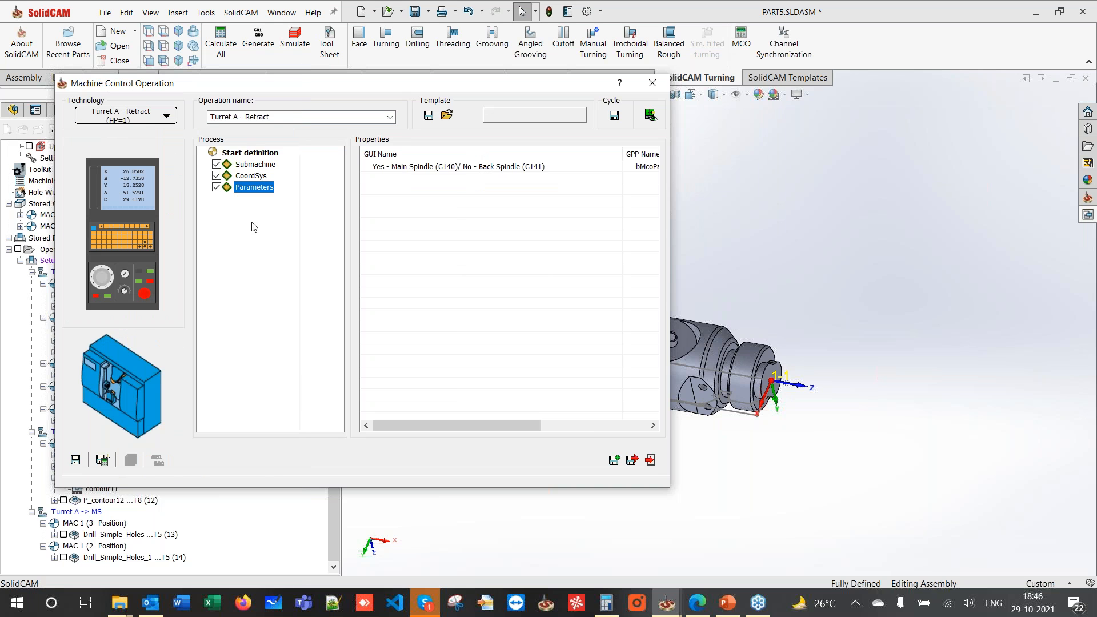
{"action": "left_click", "coordinate": [631, 466]}
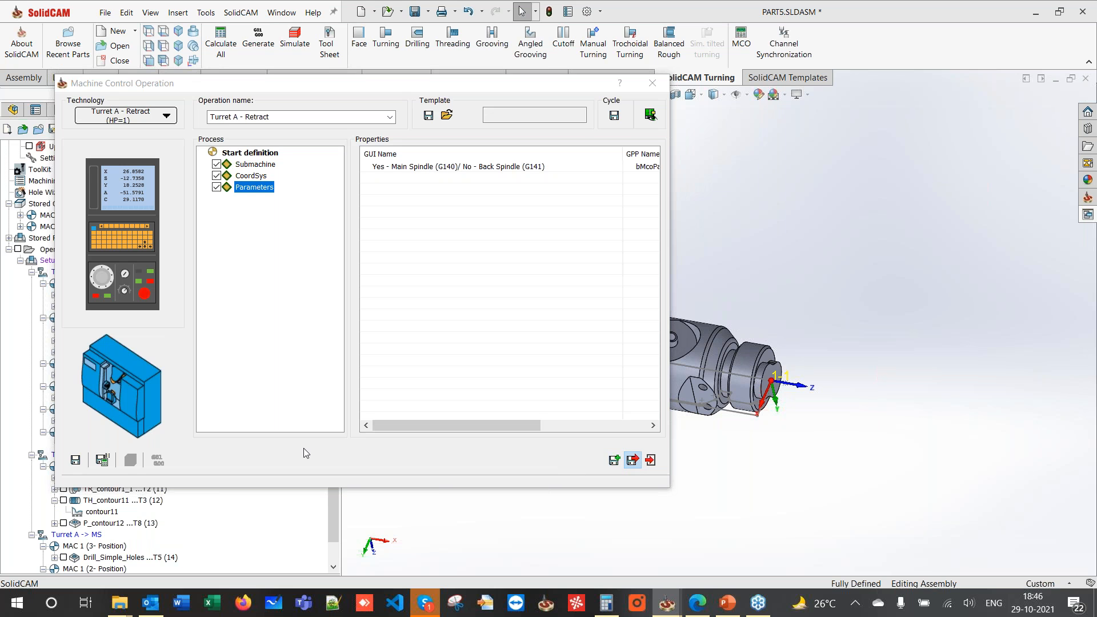
{"action": "scroll", "coordinate": [92, 460], "scroll_direction": "down", "scroll_amount": 1}
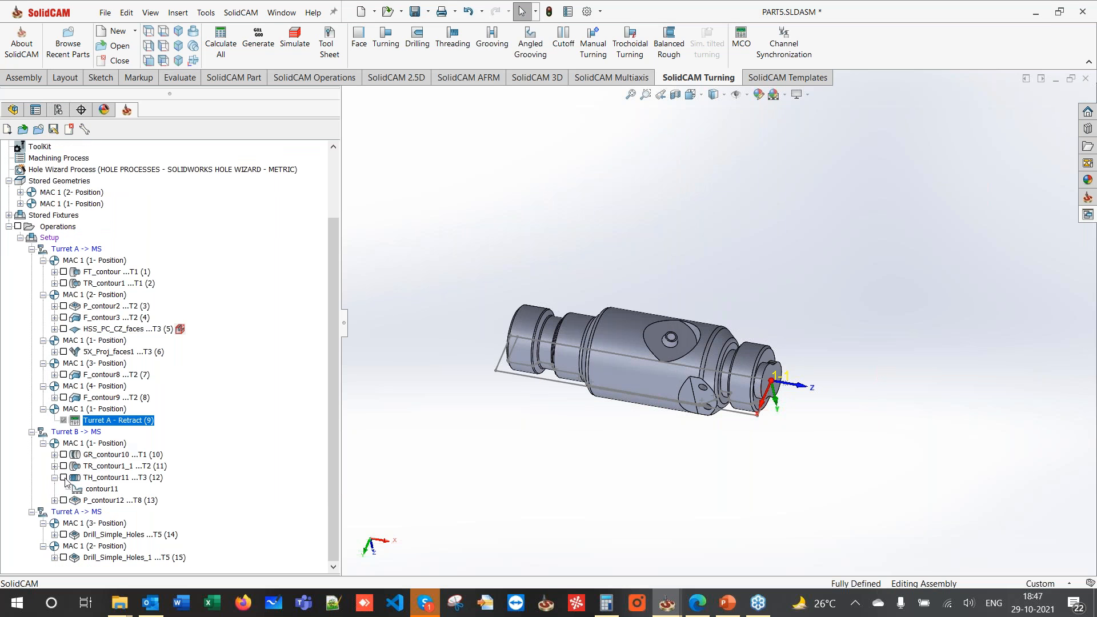
- Insert a Turret B - Retract Tool Change Z-Pos. operation after P_contour12
{"action": "left_click", "coordinate": [102, 501]}
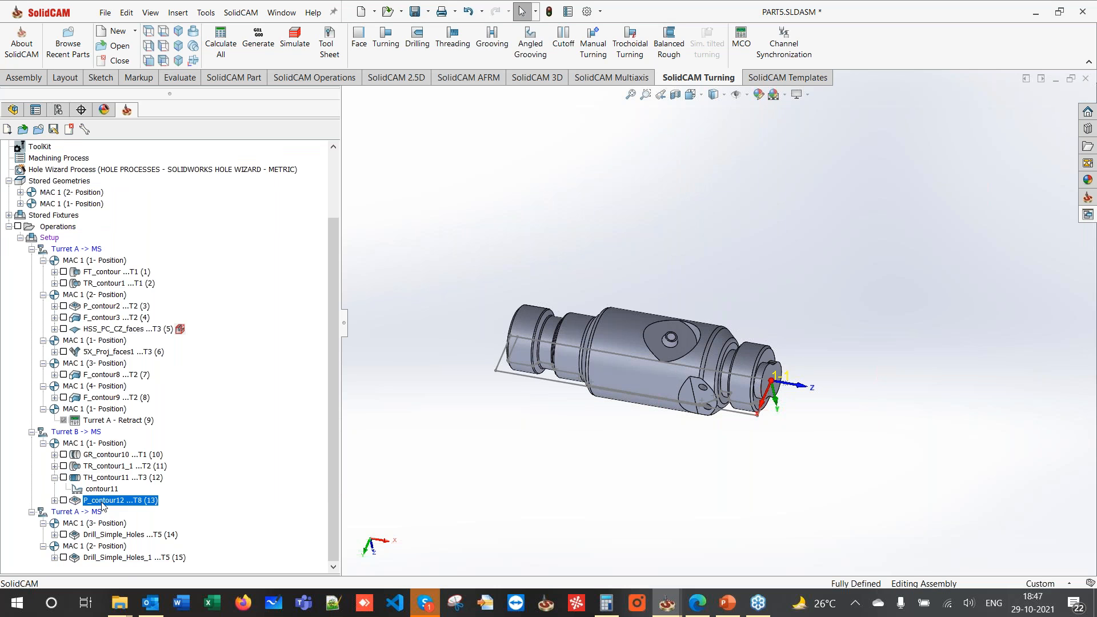
{"action": "left_click", "coordinate": [741, 39]}
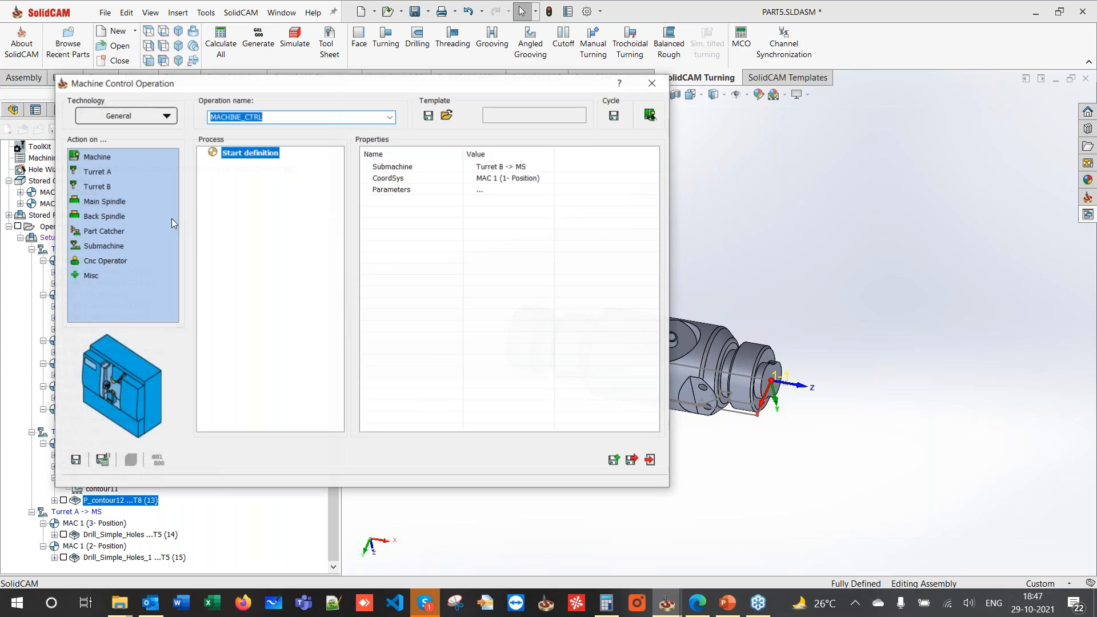
{"action": "left_click", "coordinate": [118, 116]}
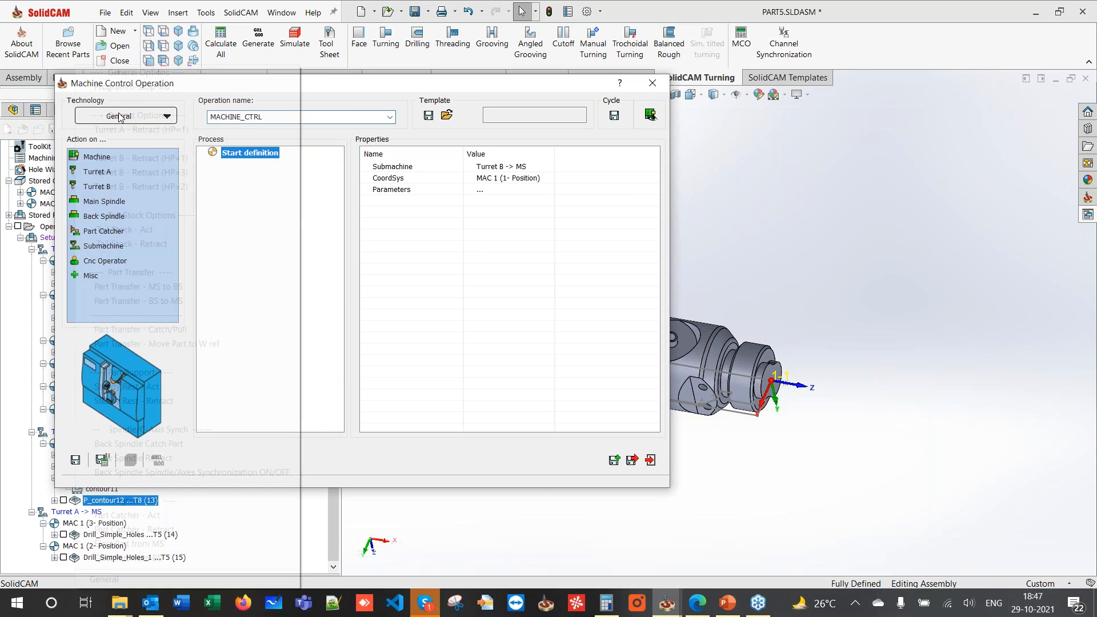
{"action": "left_click", "coordinate": [143, 157]}
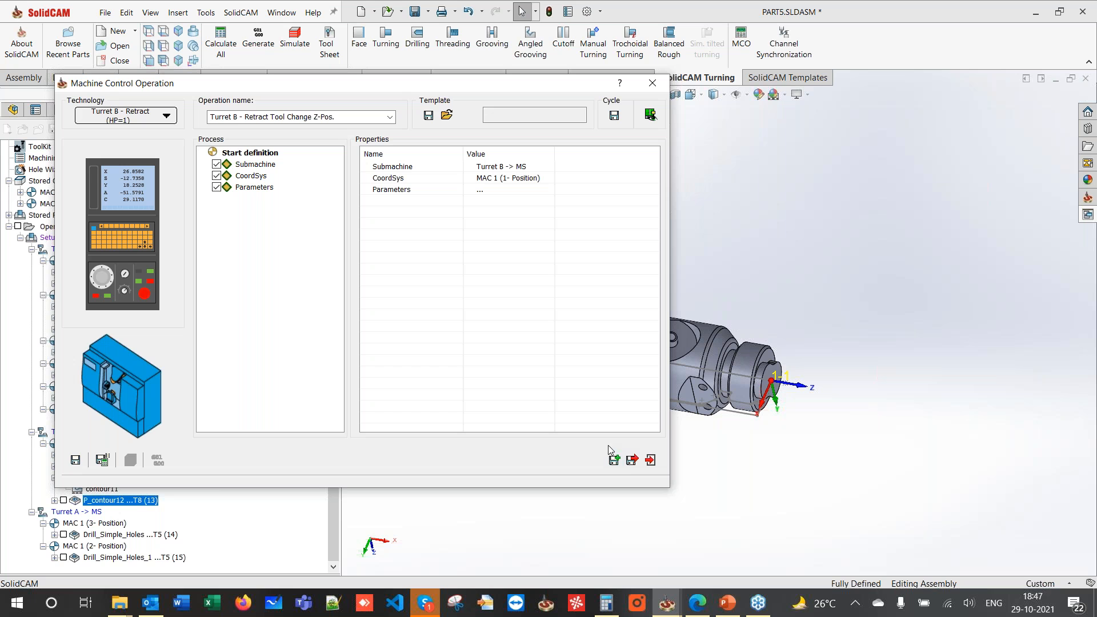
- Add a final Turret A - Retract operation at the end, saved as Turret A - Retract_1 (17)
{"action": "left_click", "coordinate": [118, 558]}
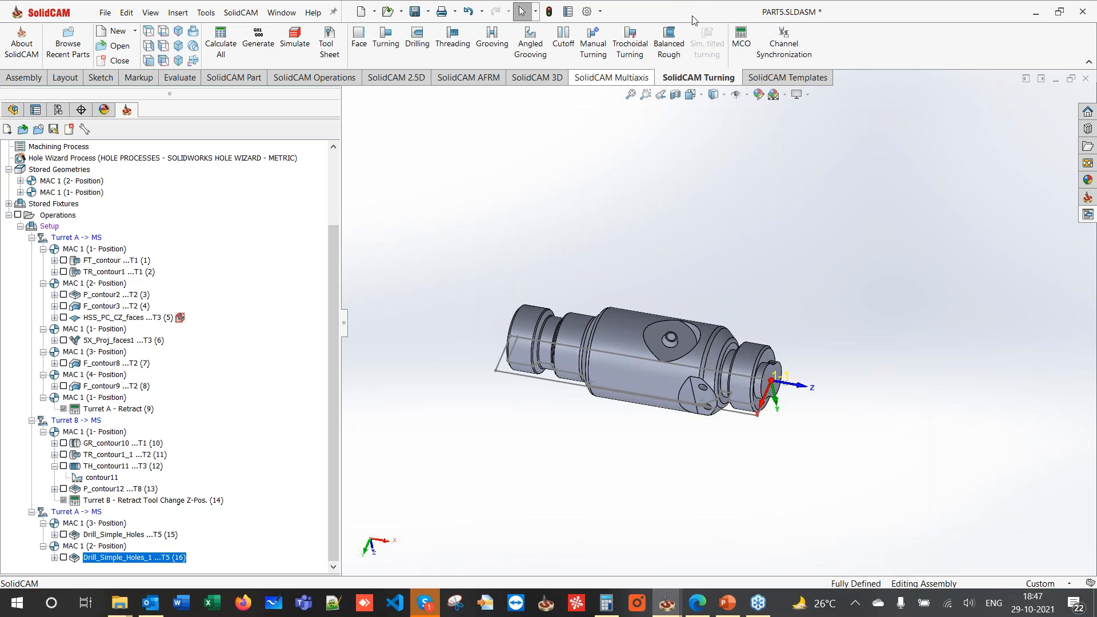
{"action": "left_click", "coordinate": [740, 35]}
{"action": "left_click", "coordinate": [145, 120]}
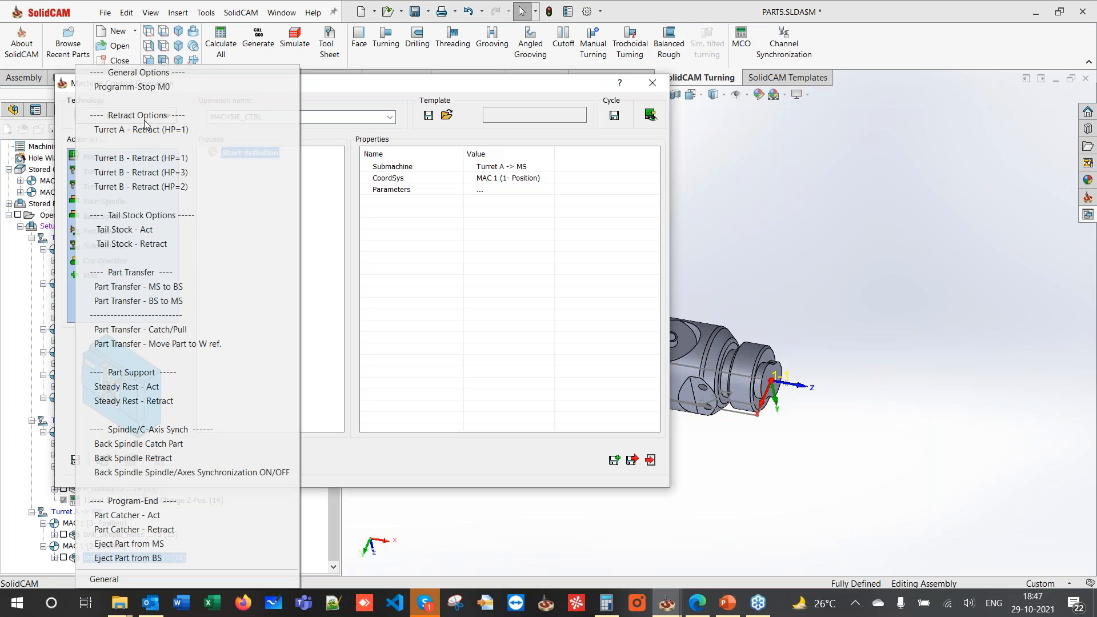
{"action": "left_click", "coordinate": [121, 131]}
{"action": "left_click", "coordinate": [631, 463]}
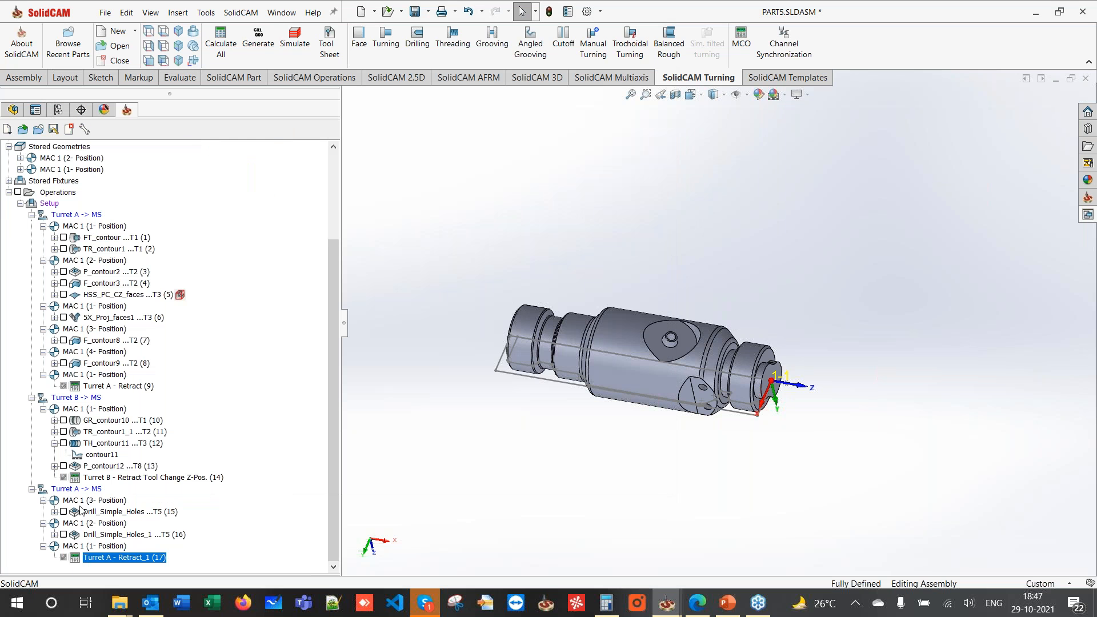
{"action": "scroll", "coordinate": [687, 347], "scroll_direction": "up", "scroll_amount": 2}
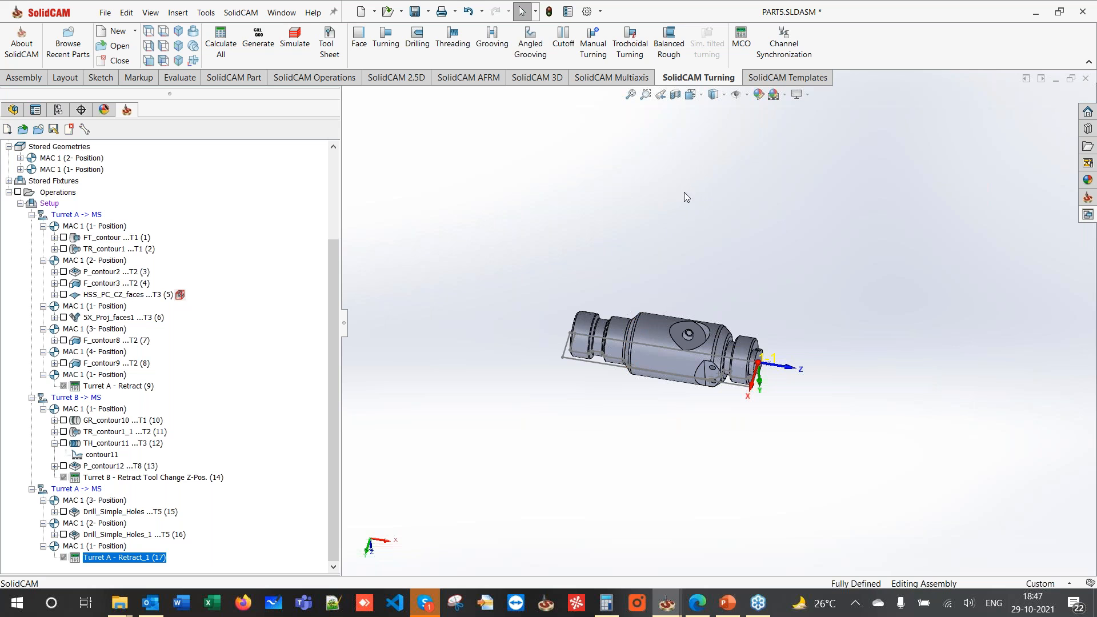
{"action": "left_click", "coordinate": [741, 39]}
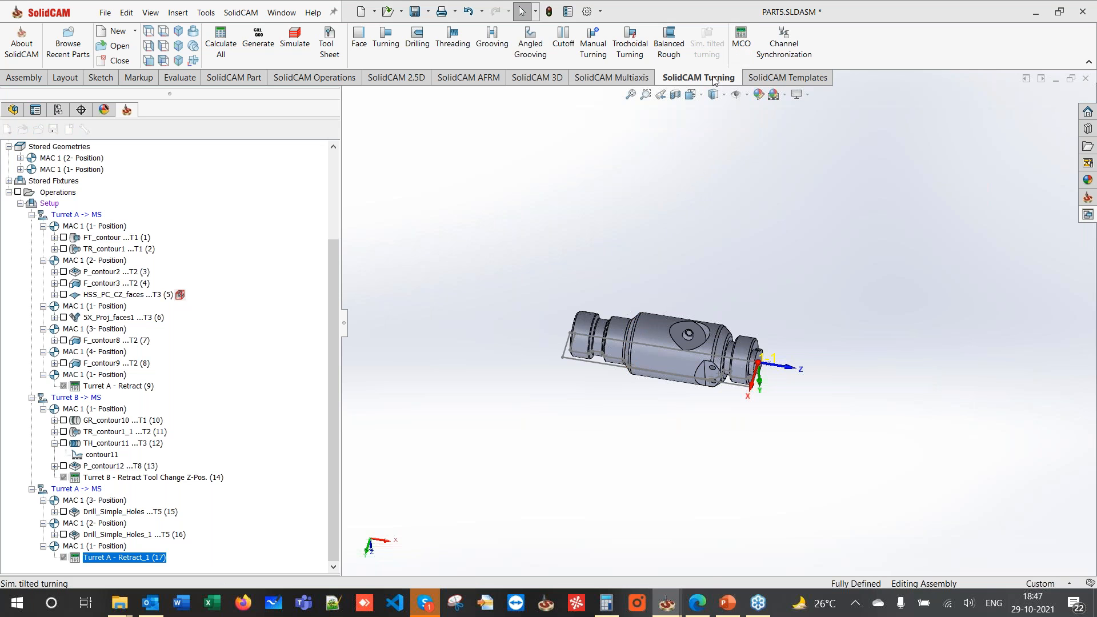
- Choose the Part Transfer - MS to BS technology, widen the parameter values, and preview the cycle on the machine
{"action": "left_click", "coordinate": [137, 118]}
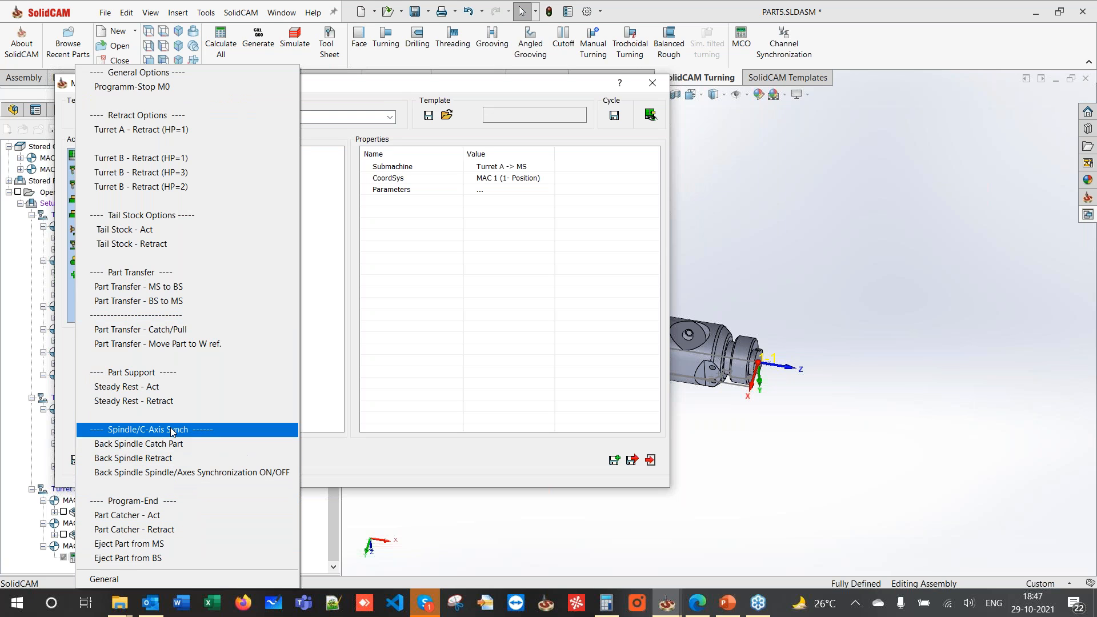
{"action": "left_click", "coordinate": [158, 288]}
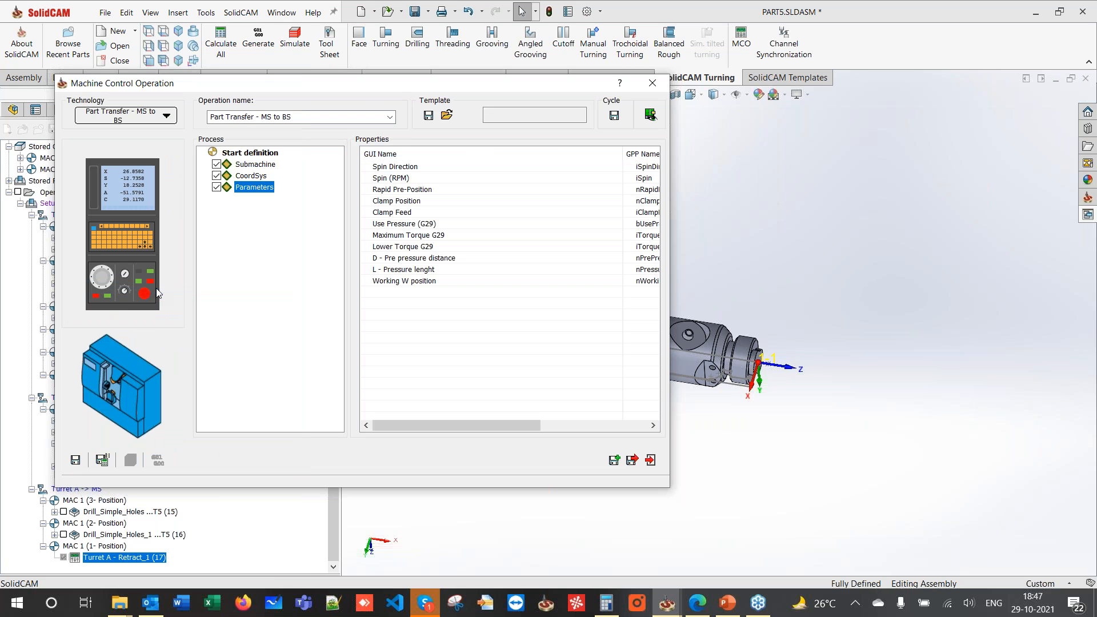
{"action": "mouse_move", "coordinate": [493, 86]}
{"action": "left_mouse_down"}
{"action": "mouse_move", "coordinate": [1, 124]}
{"action": "mouse_move", "coordinate": [284, 123]}
{"action": "mouse_move", "coordinate": [486, 77]}
{"action": "left_mouse_up"}
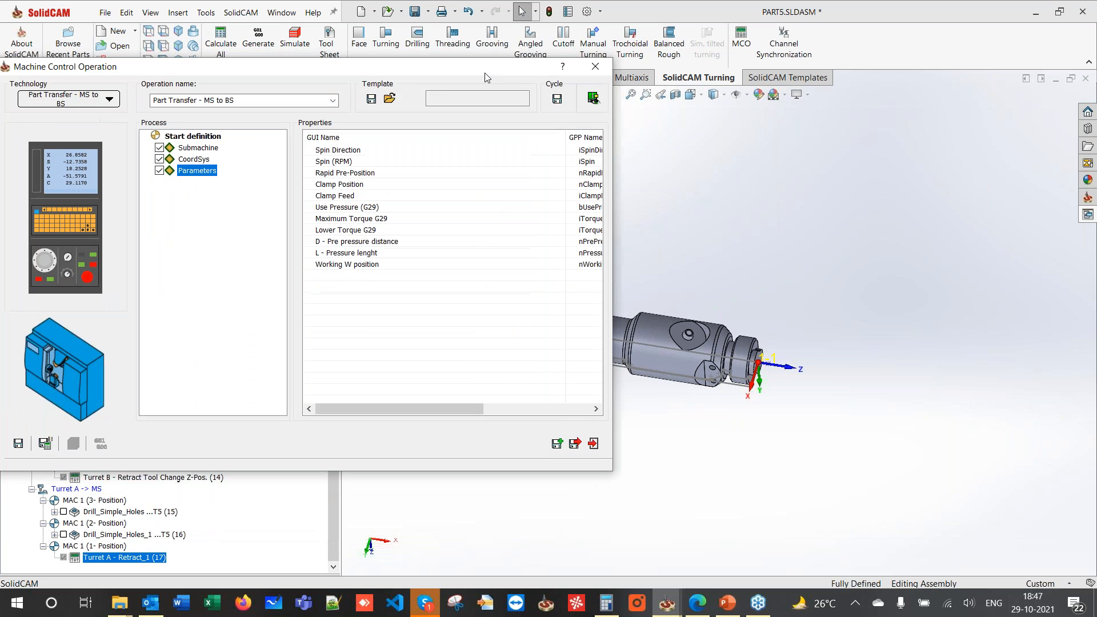
{"action": "left_click_drag", "start_coordinate": [565, 142], "coordinate": [413, 140]}
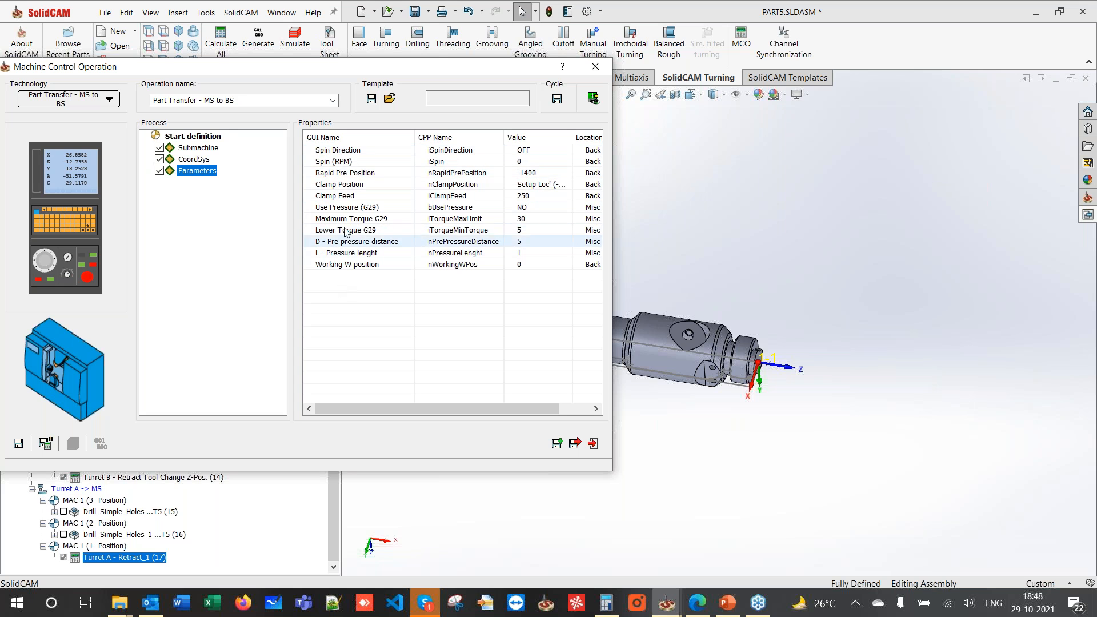
{"action": "left_click", "coordinate": [595, 98]}
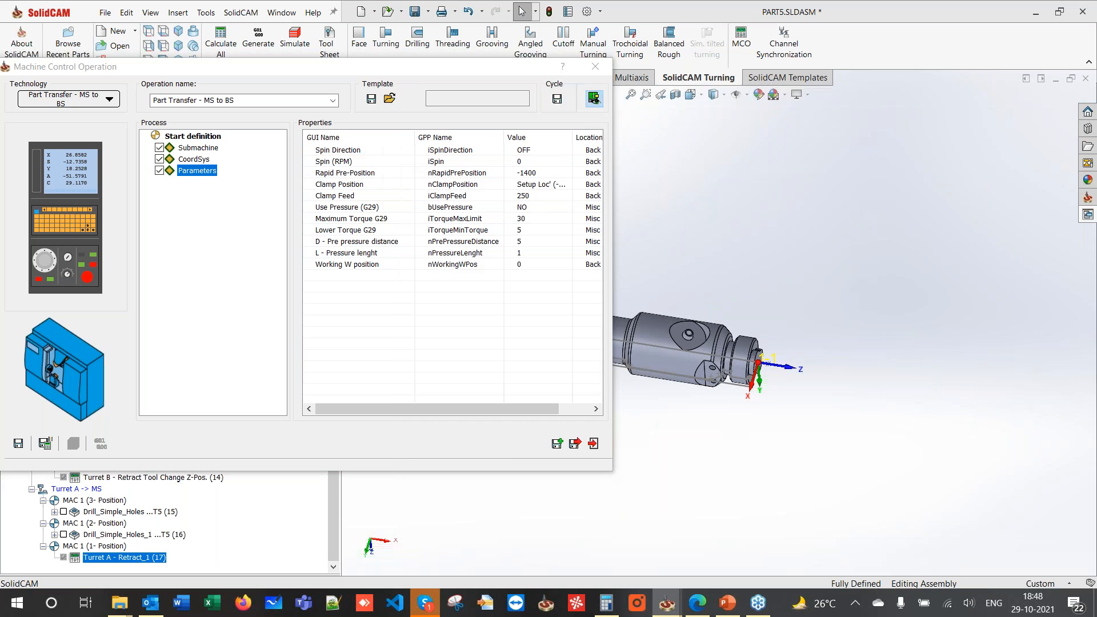
{"action": "left_click_drag", "start_coordinate": [554, 118], "coordinate": [1093, 117]}
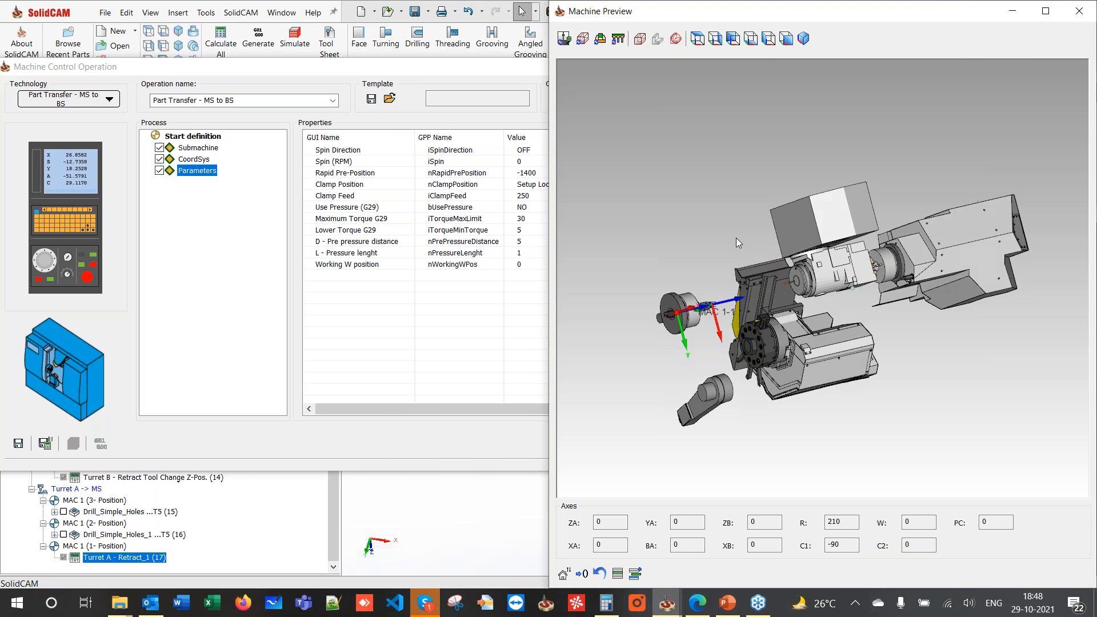
- Re-centre the machine preview and show the back spindle at its rapid pre-position
{"action": "scroll", "coordinate": [839, 290], "scroll_direction": "down", "scroll_amount": 2}
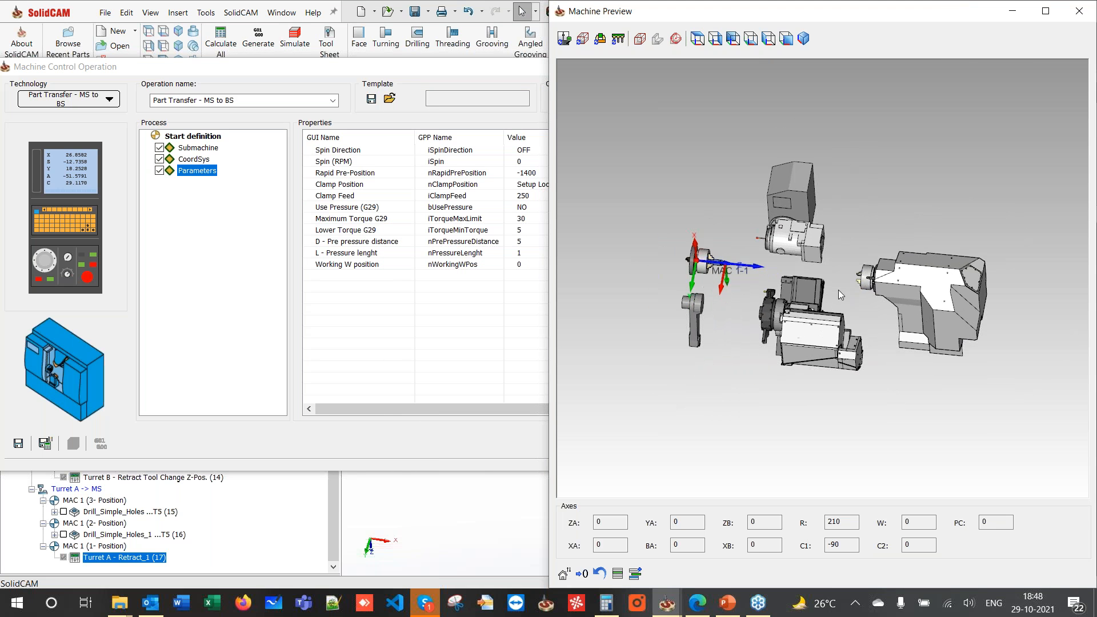
{"action": "right_click", "coordinate": [808, 268]}
{"action": "left_click", "coordinate": [905, 201]}
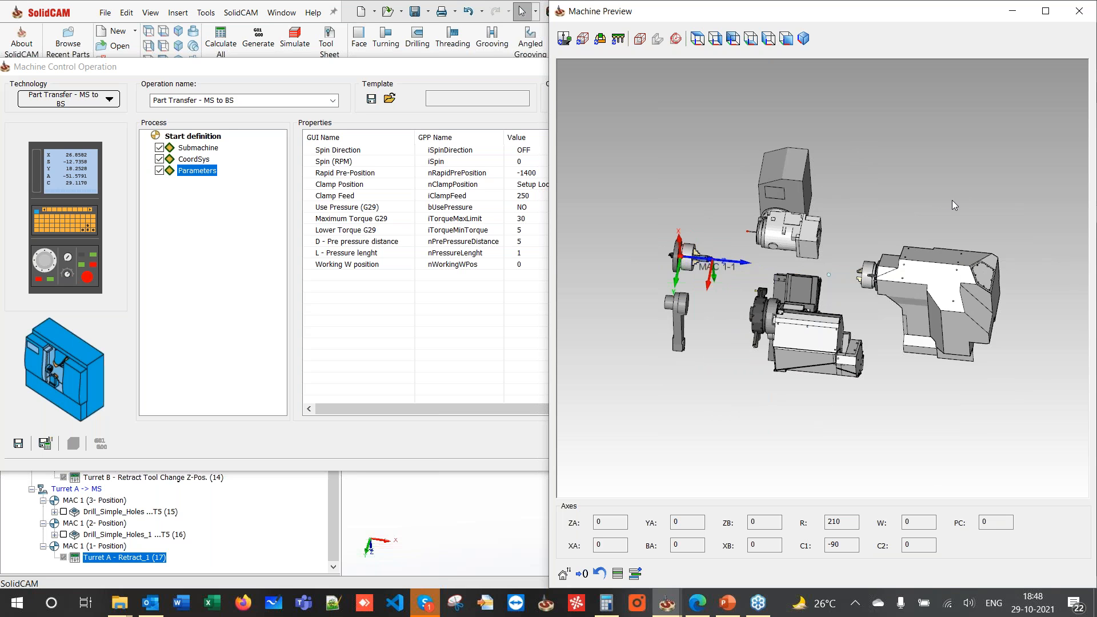
{"action": "middle_click_drag", "start_coordinate": [904, 201], "coordinate": [806, 159]}
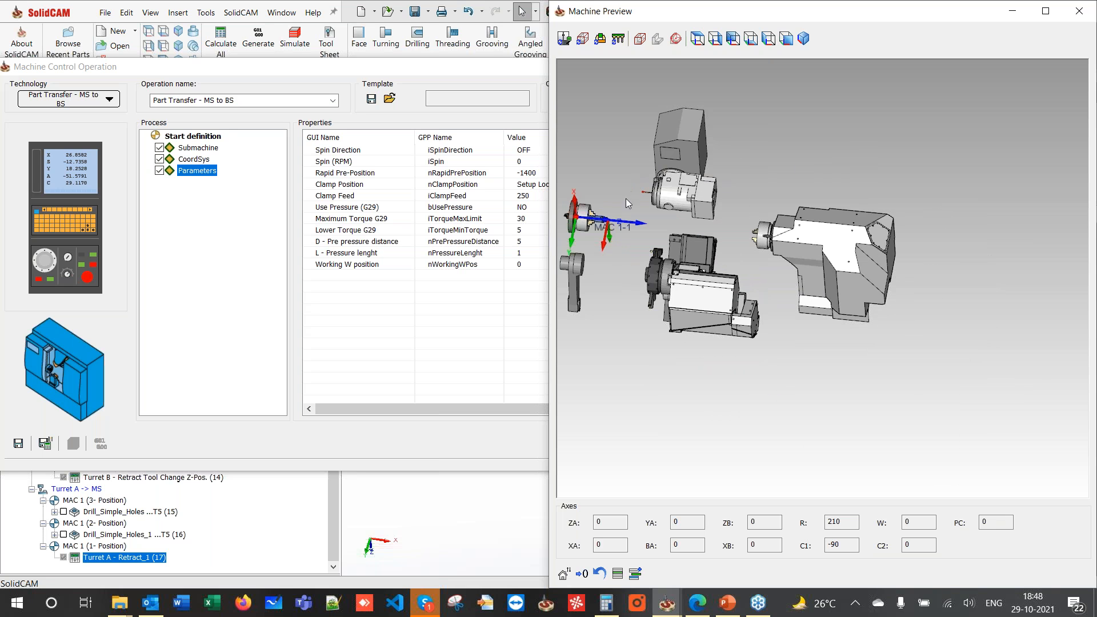
{"action": "middle_click_drag", "start_coordinate": [625, 198], "coordinate": [690, 227]}
{"action": "scroll", "coordinate": [714, 252], "scroll_direction": "up", "scroll_amount": 2}
{"action": "scroll", "coordinate": [737, 278], "scroll_direction": "down", "scroll_amount": 2}
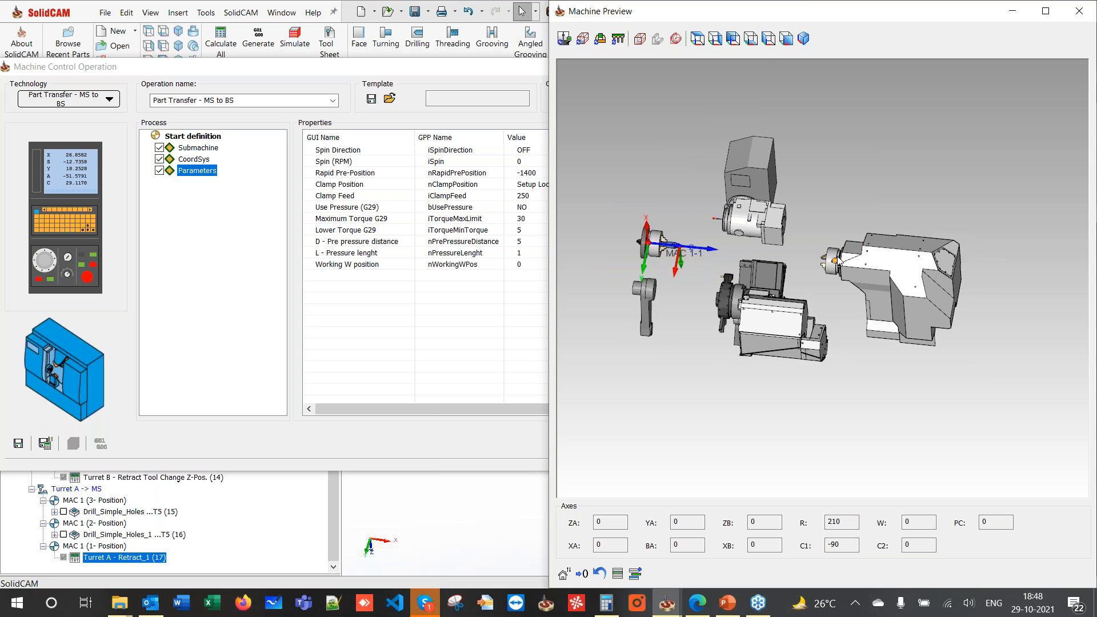
{"action": "scroll", "coordinate": [838, 260], "scroll_direction": "down", "scroll_amount": 1}
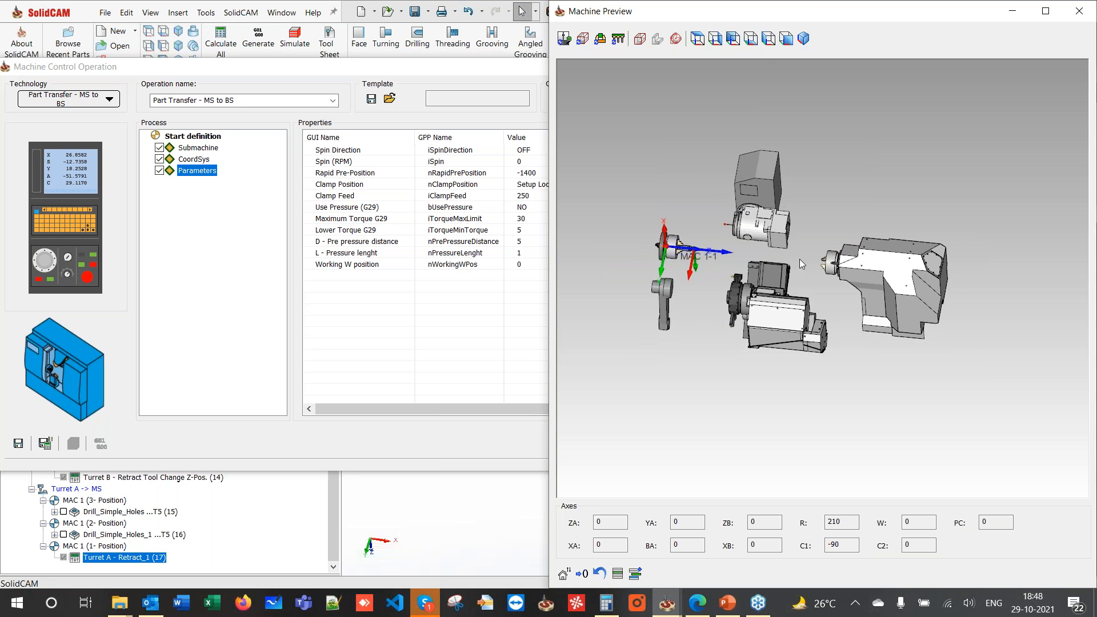
{"action": "scroll", "coordinate": [719, 249], "scroll_direction": "up", "scroll_amount": 2}
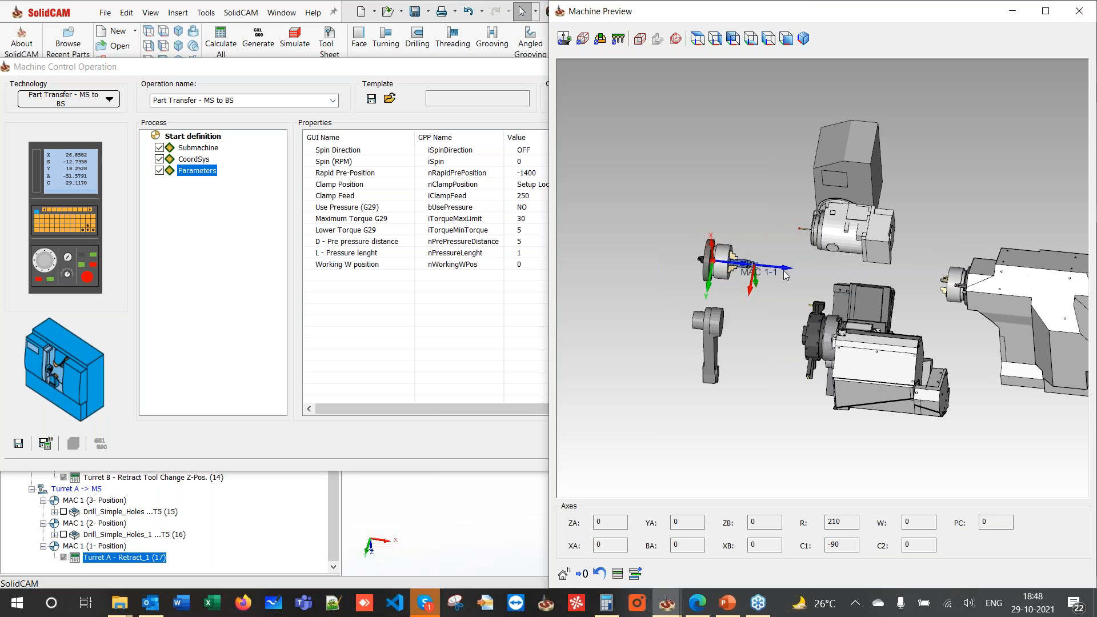
{"action": "scroll", "coordinate": [774, 248], "scroll_direction": "up", "scroll_amount": 3}
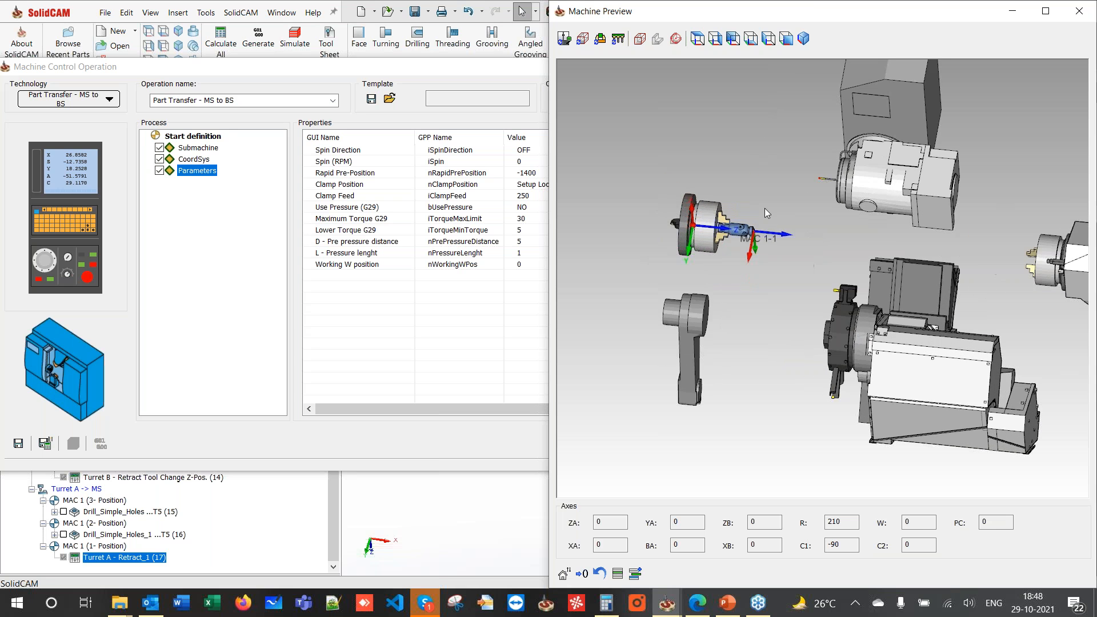
{"action": "middle_click_drag", "start_coordinate": [753, 194], "coordinate": [691, 118]}
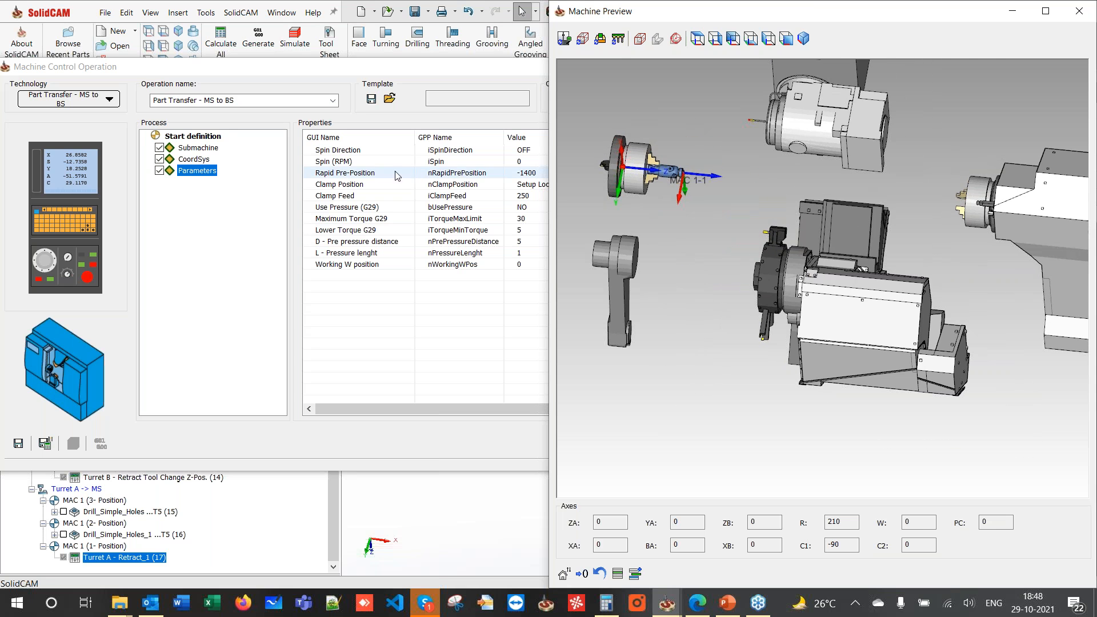
{"action": "left_click", "coordinate": [351, 175]}
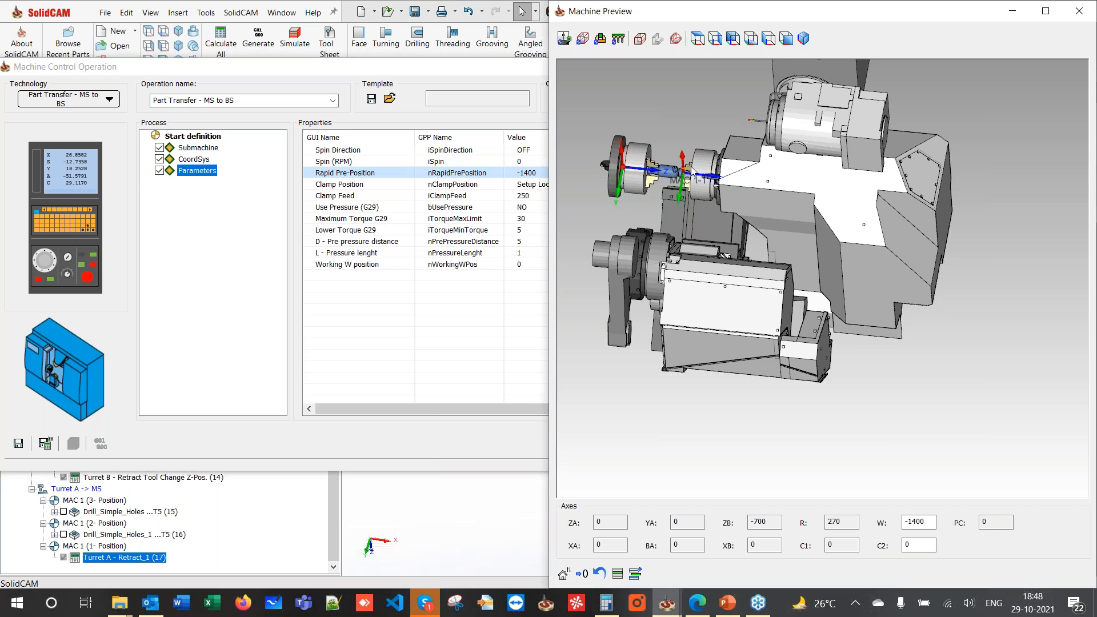
- Set Rapid Pre-Position W to -1390, then preview the clamp position at W -1508
{"action": "scroll", "coordinate": [691, 166], "scroll_direction": "up", "scroll_amount": 5}
{"action": "scroll", "coordinate": [746, 244], "scroll_direction": "up", "scroll_amount": 5}
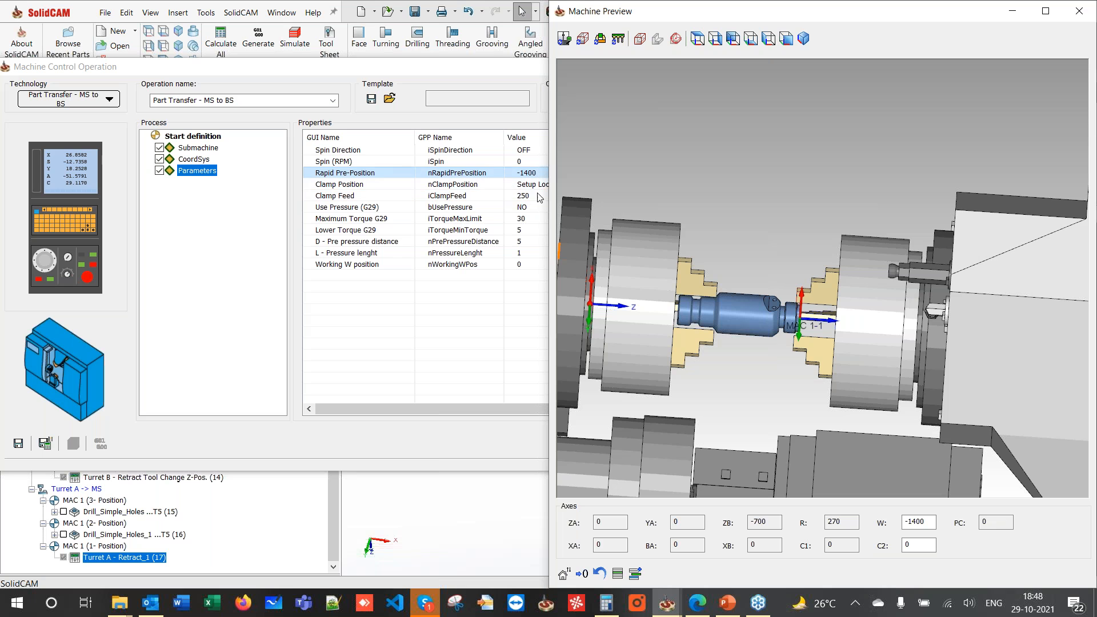
{"action": "double_click", "coordinate": [920, 522]}
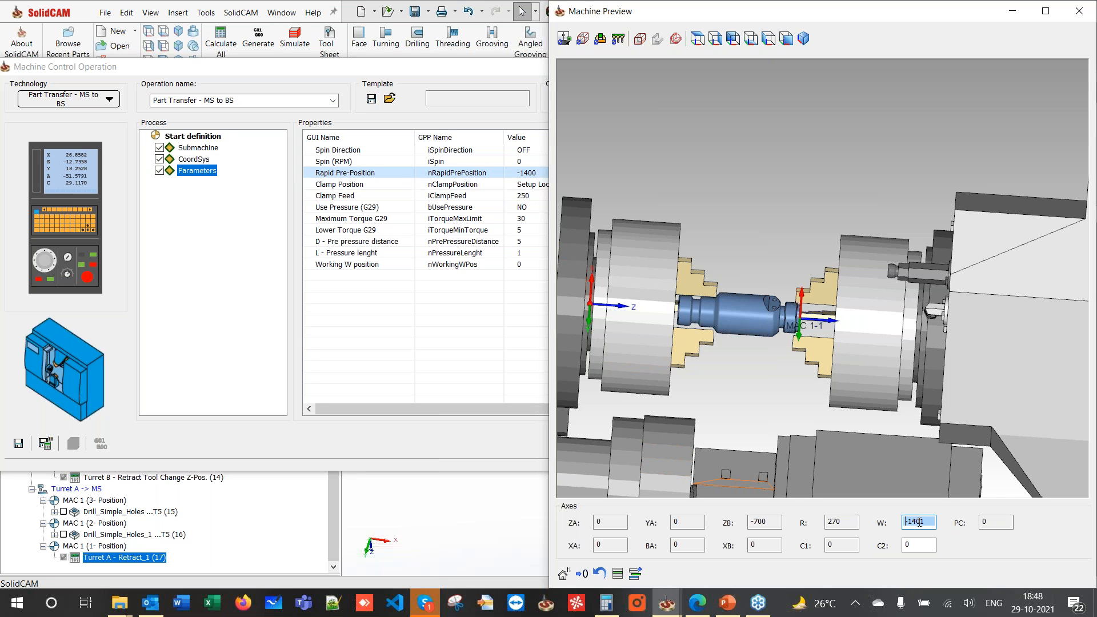
{"action": "scroll", "coordinate": [918, 523], "scroll_direction": "up", "scroll_amount": 14}
{"action": "scroll", "coordinate": [918, 523], "scroll_direction": "down", "scroll_amount": 6}
{"action": "scroll", "coordinate": [917, 524], "scroll_direction": "up", "scroll_amount": 1}
{"action": "scroll", "coordinate": [916, 524], "scroll_direction": "up", "scroll_amount": 3}
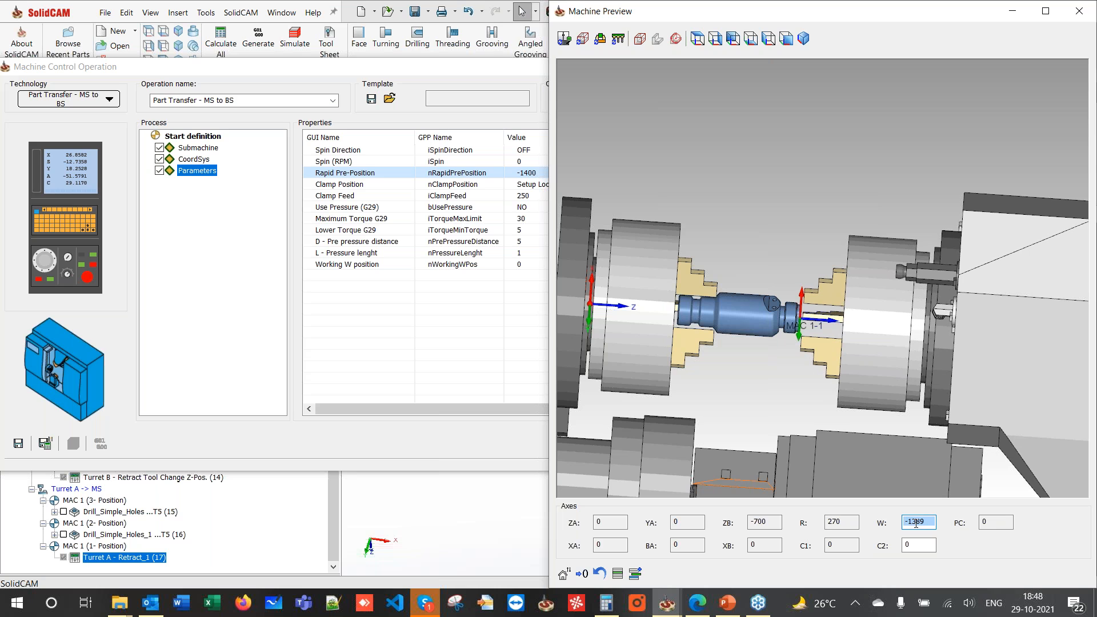
{"action": "scroll", "coordinate": [916, 524], "scroll_direction": "down", "scroll_amount": 1}
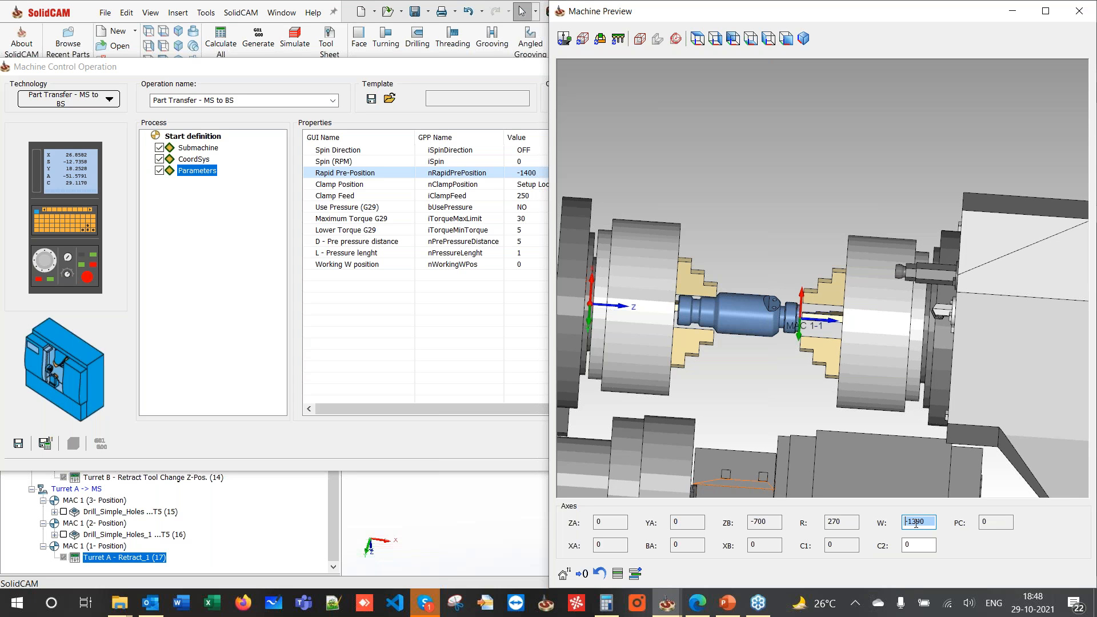
{"action": "left_click", "coordinate": [618, 575]}
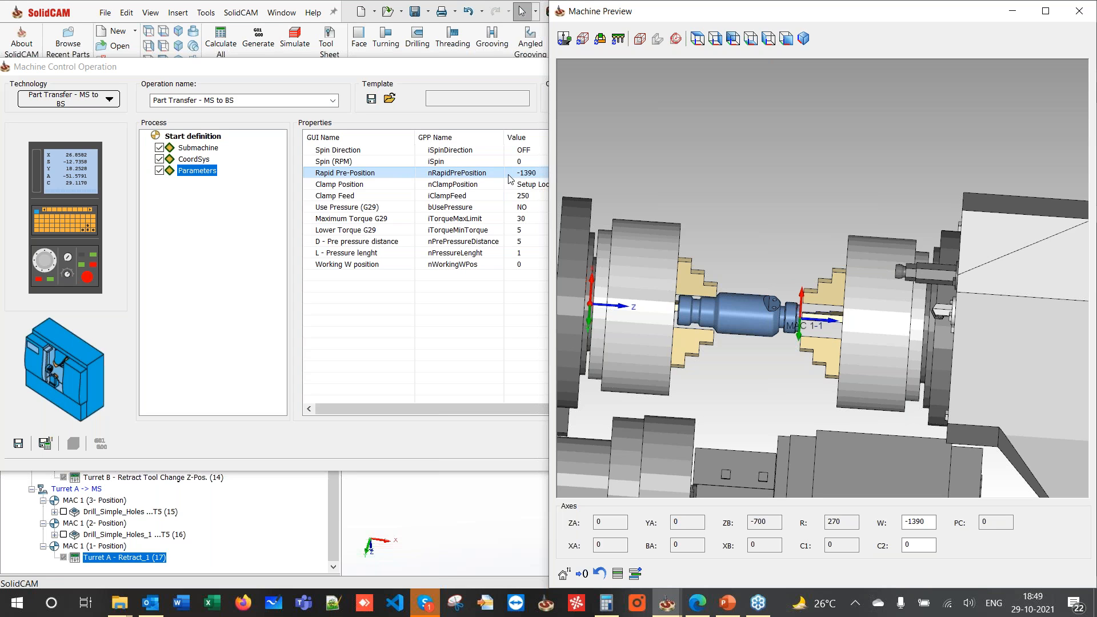
{"action": "left_click", "coordinate": [334, 190]}
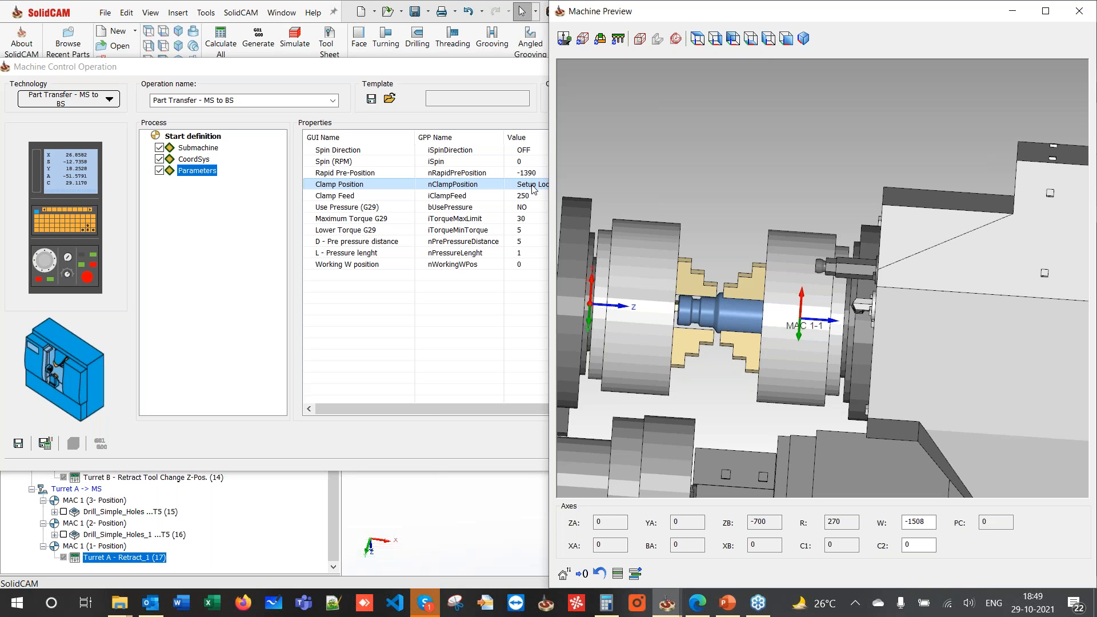
{"action": "left_click", "coordinate": [732, 600]}
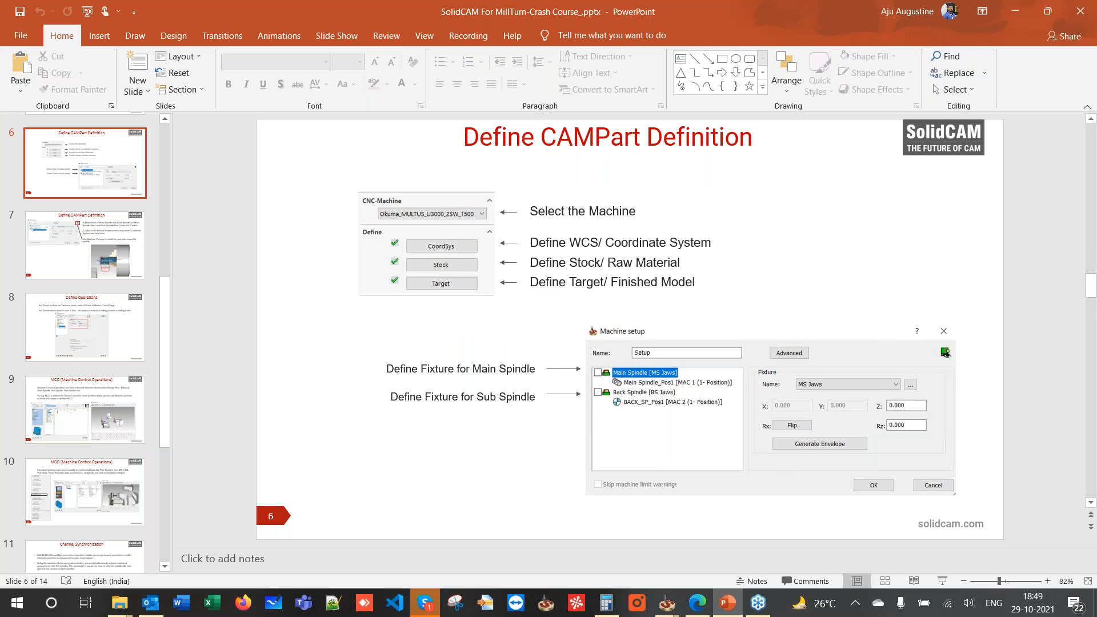
- Move the course deck to slide 7 on spindle Z values, then minimize PowerPoint
{"action": "scroll", "coordinate": [563, 295], "scroll_direction": "down", "scroll_amount": 1}
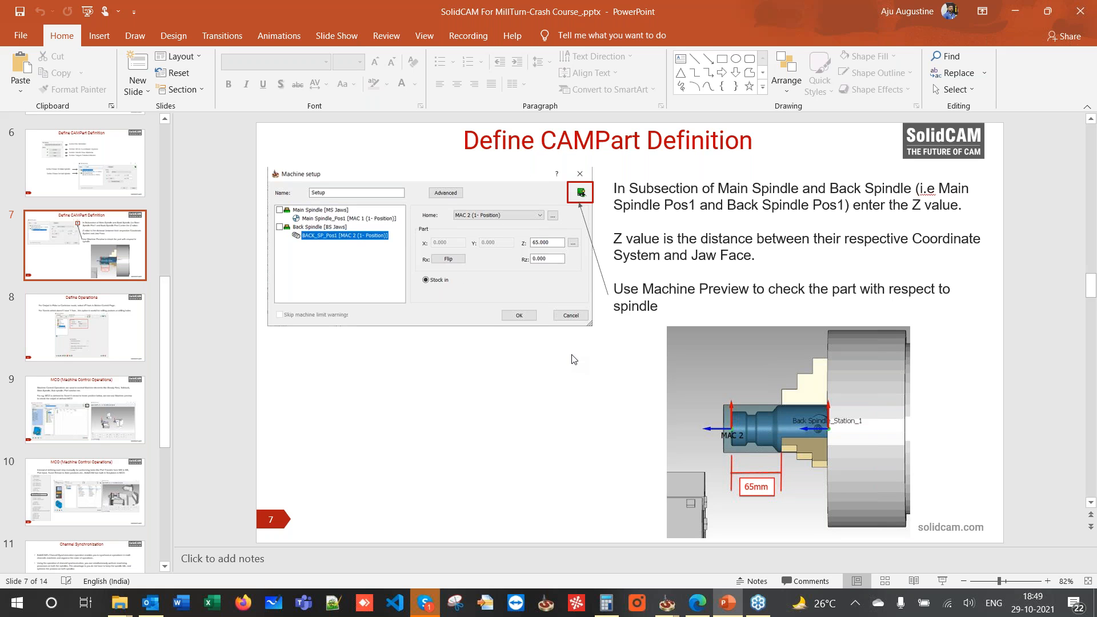
{"action": "left_click", "coordinate": [1007, 8]}
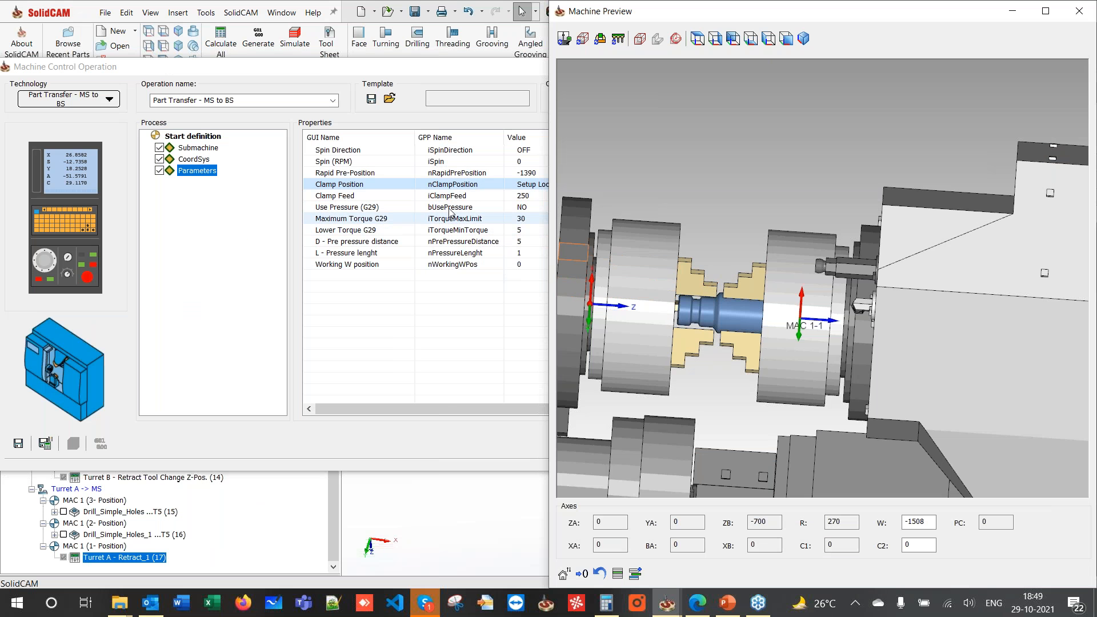
- Close the preview and save the transfer as Part Transfer - MS to BS (18)
{"action": "left_click", "coordinate": [1079, 10]}
{"action": "left_click", "coordinate": [576, 444]}
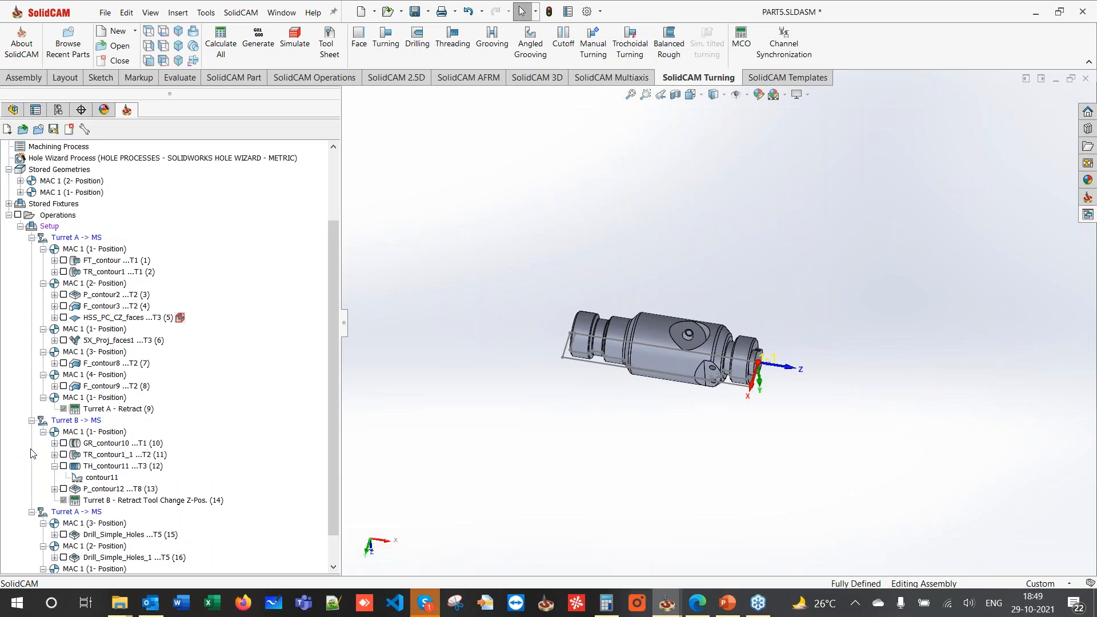
{"action": "scroll", "coordinate": [624, 425], "scroll_direction": "up", "scroll_amount": 2}
{"action": "middle_click_drag", "start_coordinate": [624, 425], "coordinate": [634, 107]}
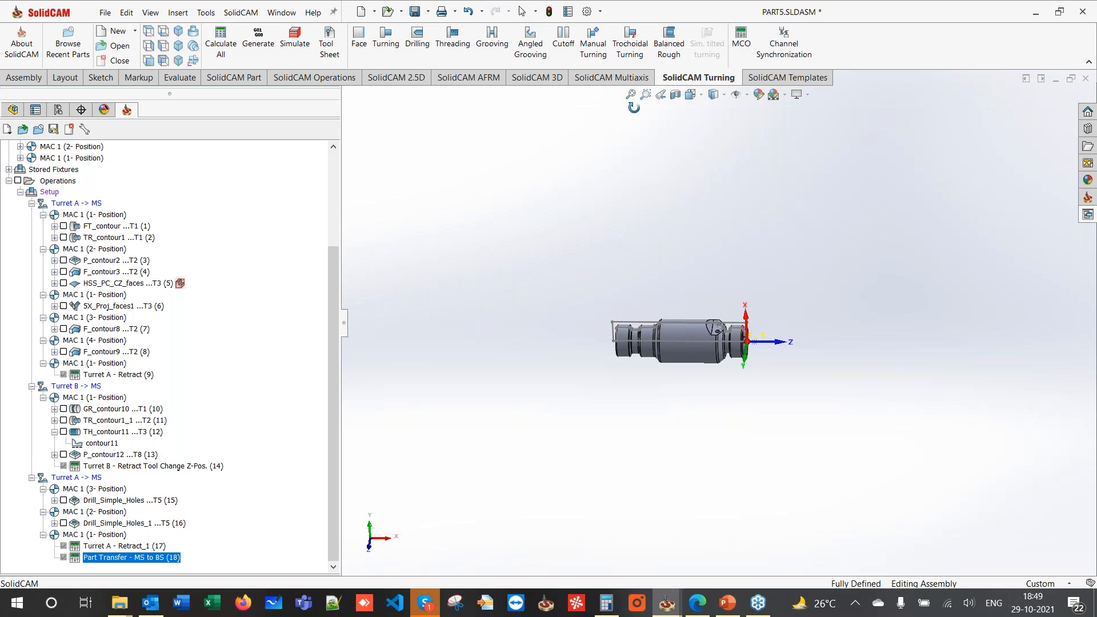
{"action": "middle_click_drag", "start_coordinate": [628, 303], "coordinate": [655, 292]}
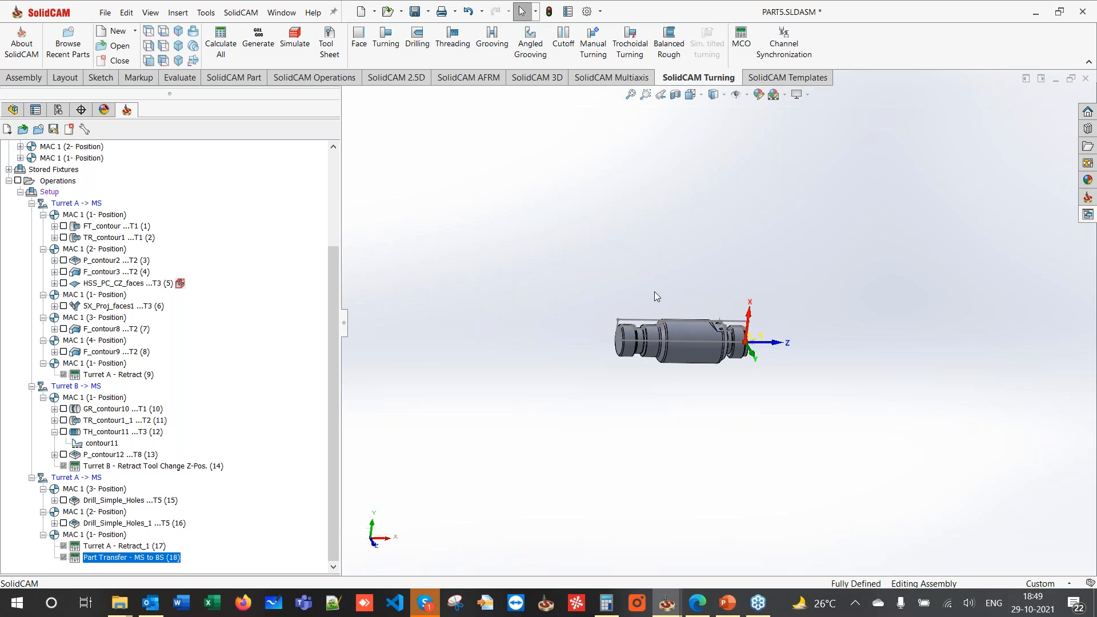
{"action": "scroll", "coordinate": [662, 329], "scroll_direction": "down", "scroll_amount": 2}
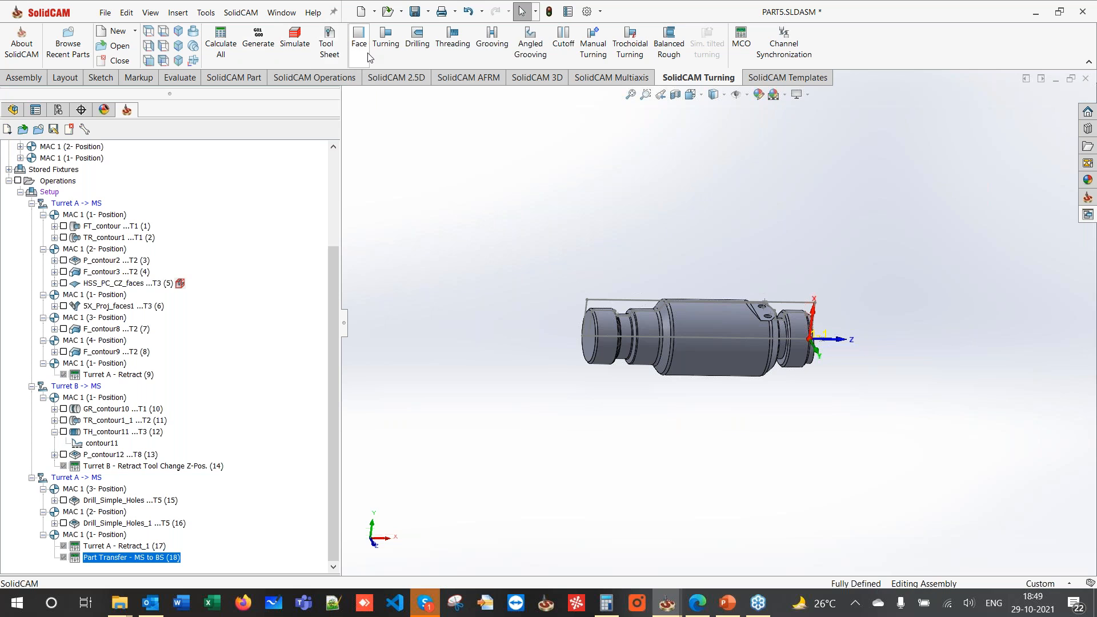
{"action": "left_click", "coordinate": [359, 37]}
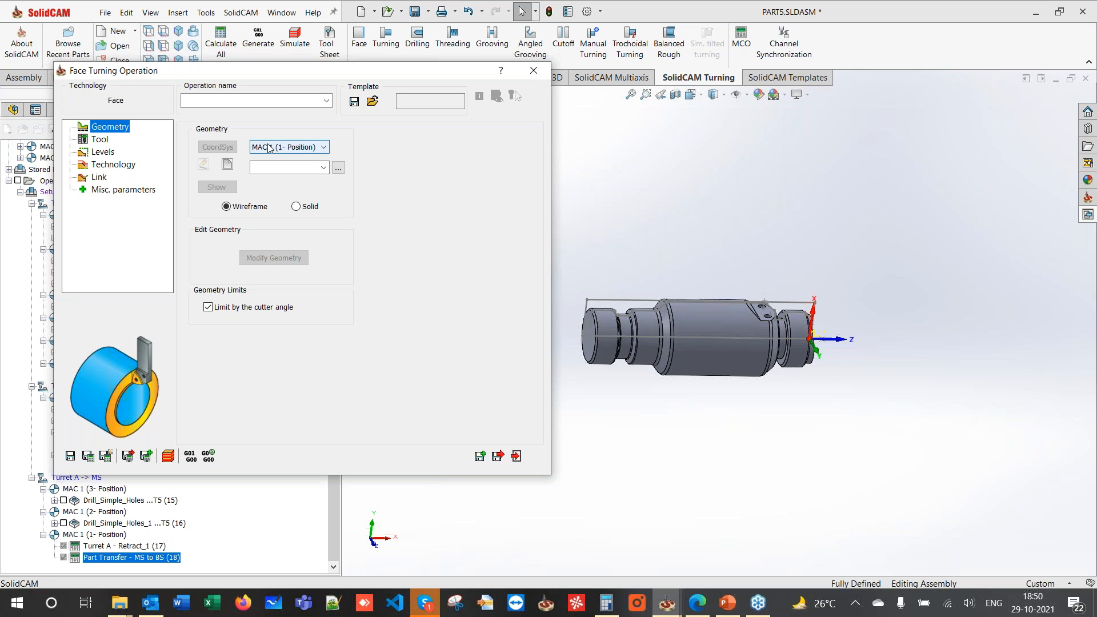
- Use MAC 2 (1- Position) and chain the left end-face edge as contour13
{"action": "left_click", "coordinate": [298, 148]}
{"action": "left_click", "coordinate": [285, 166]}
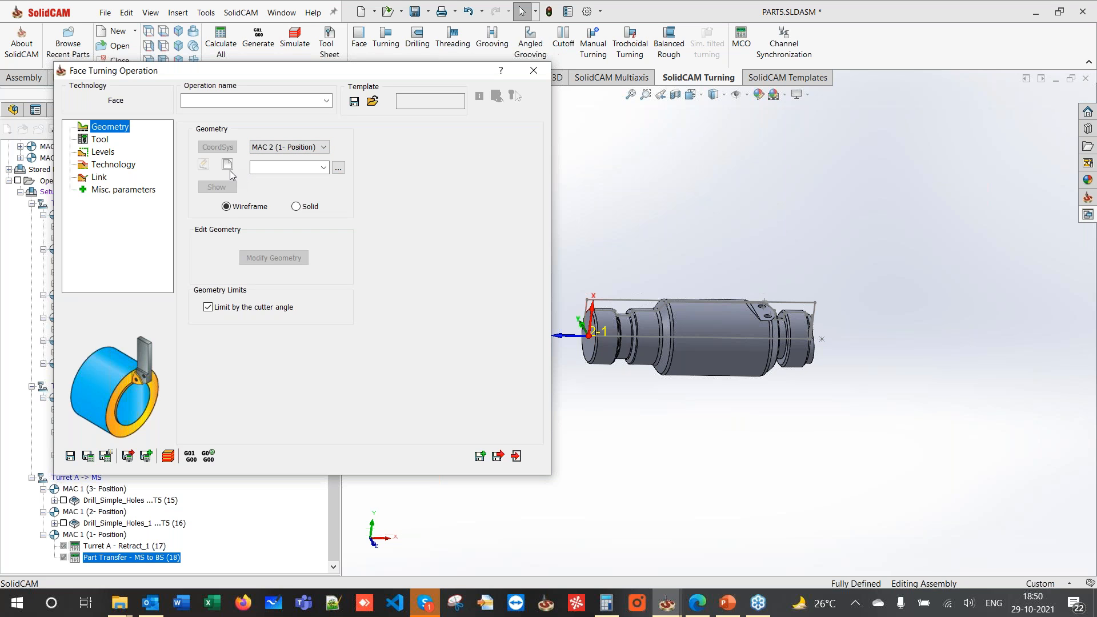
{"action": "left_click", "coordinate": [228, 166]}
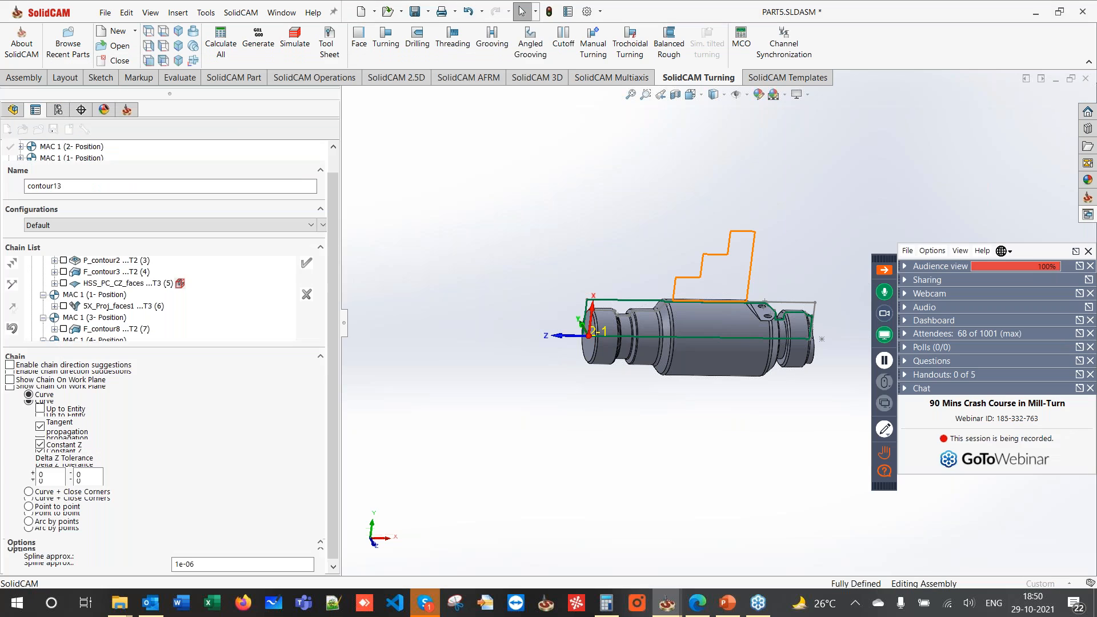
{"action": "left_click", "coordinate": [619, 335]}
{"action": "scroll", "coordinate": [595, 333], "scroll_direction": "down", "scroll_amount": 4}
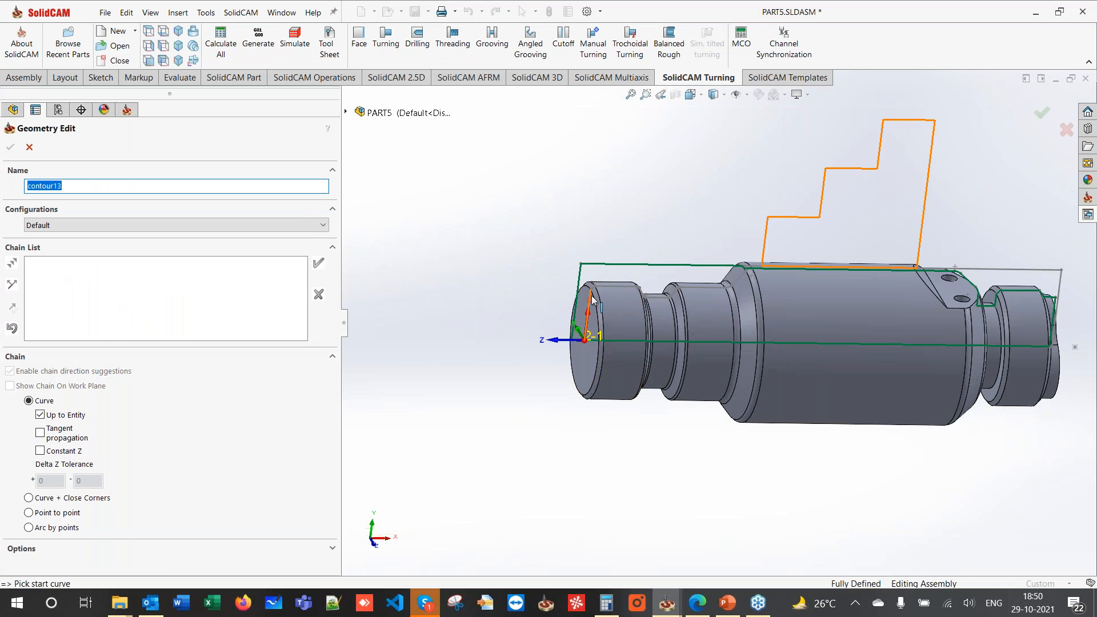
{"action": "scroll", "coordinate": [538, 328], "scroll_direction": "down", "scroll_amount": 6}
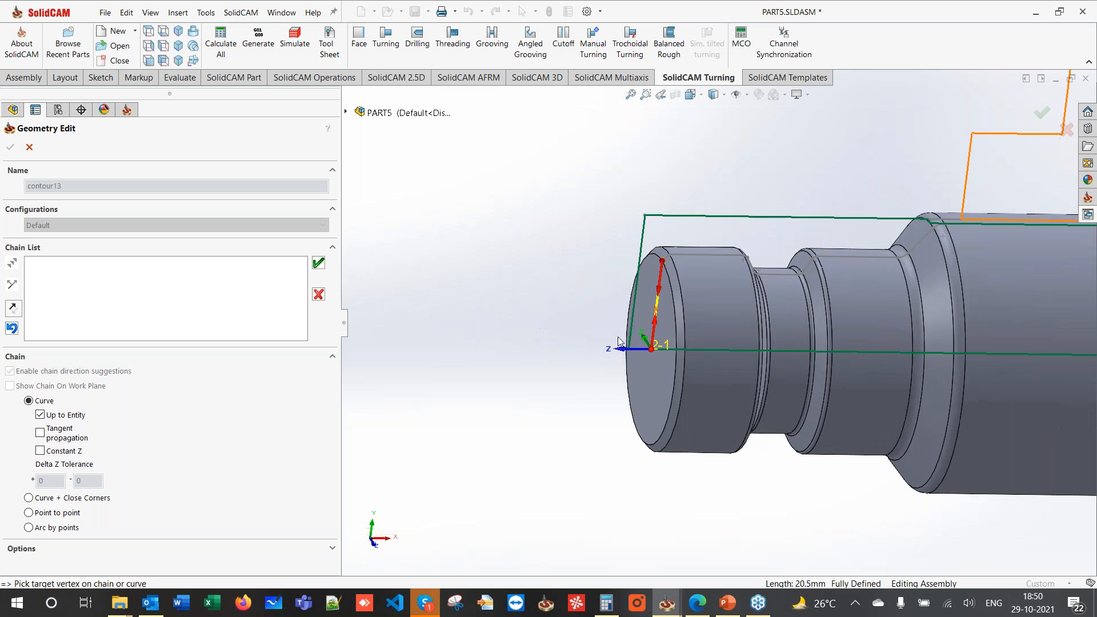
{"action": "left_click", "coordinate": [319, 264]}
{"action": "key", "text": "Return"}
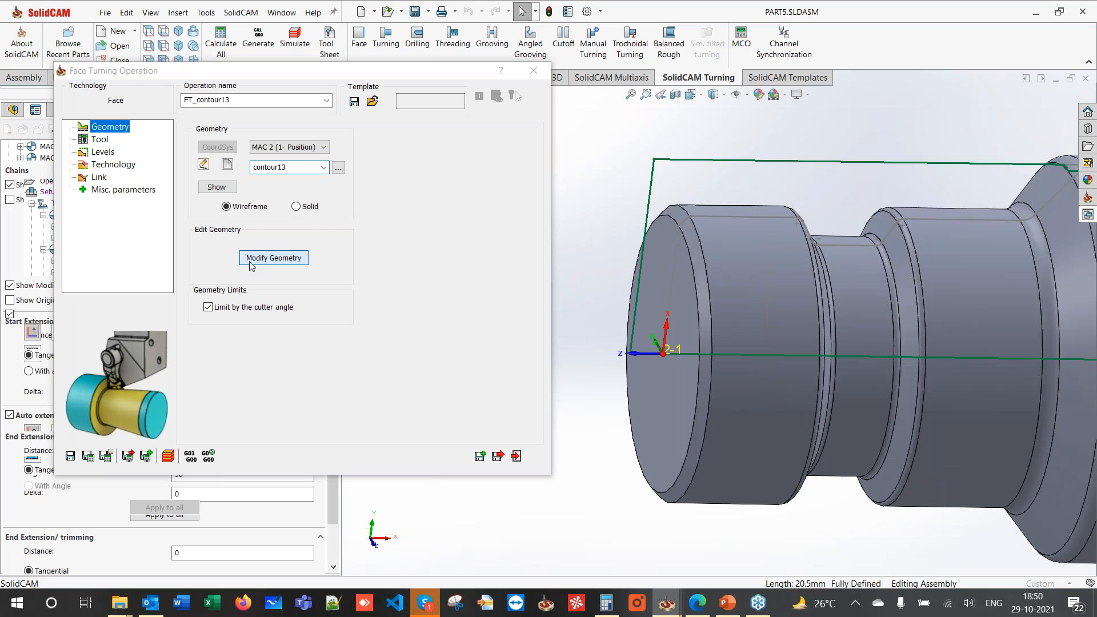
- Auto-extend the contour13 end to the stock in Modify Geometry
{"action": "left_click", "coordinate": [249, 258]}
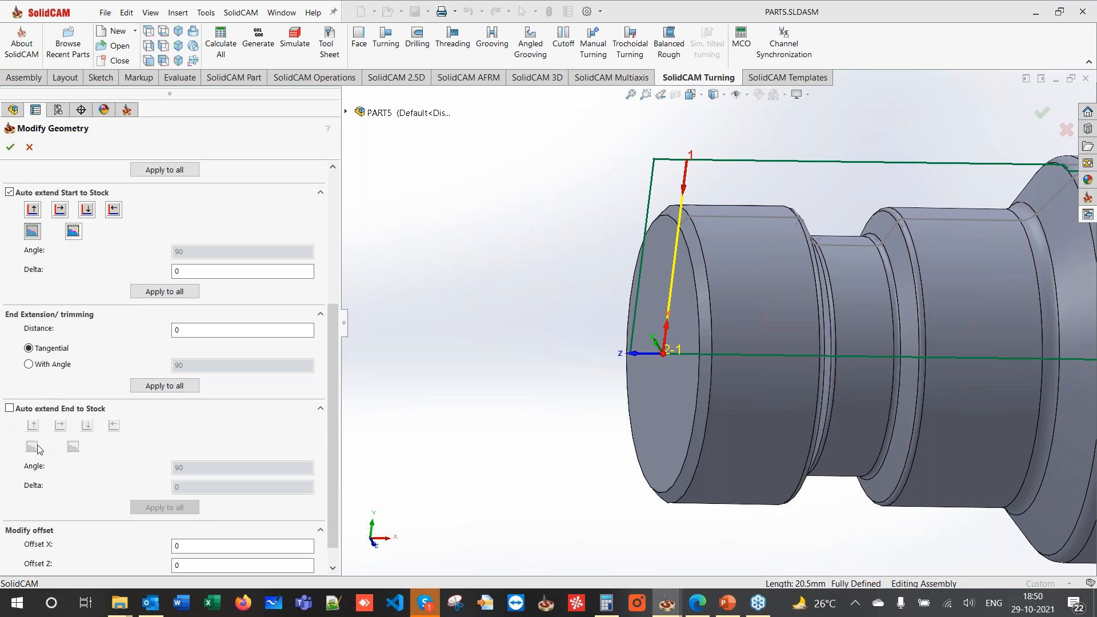
{"action": "left_click", "coordinate": [9, 408]}
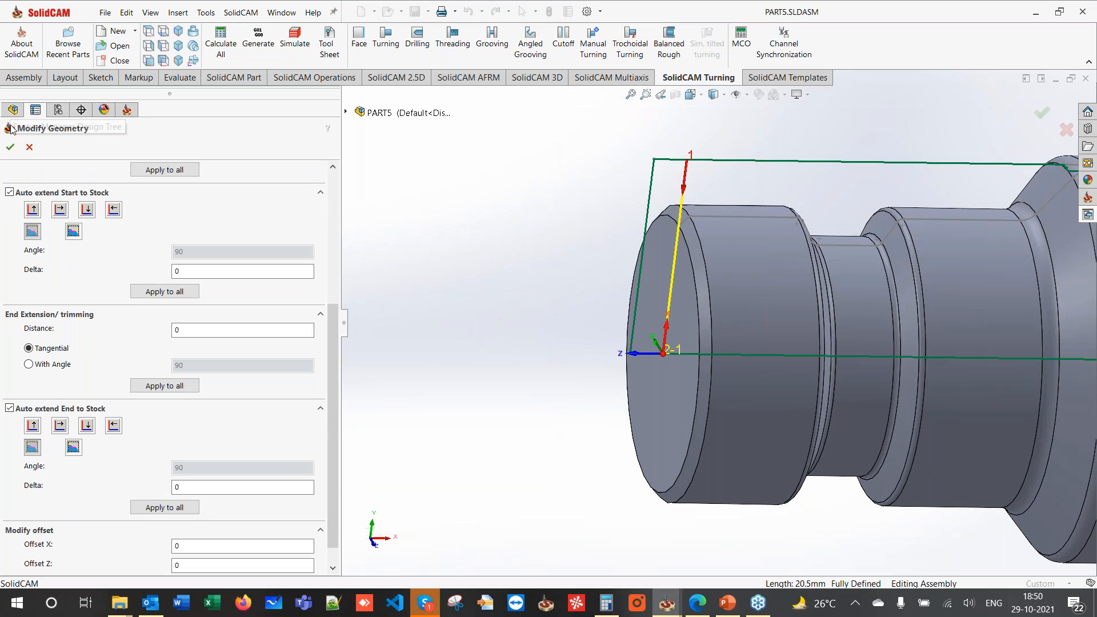
{"action": "left_click", "coordinate": [10, 146]}
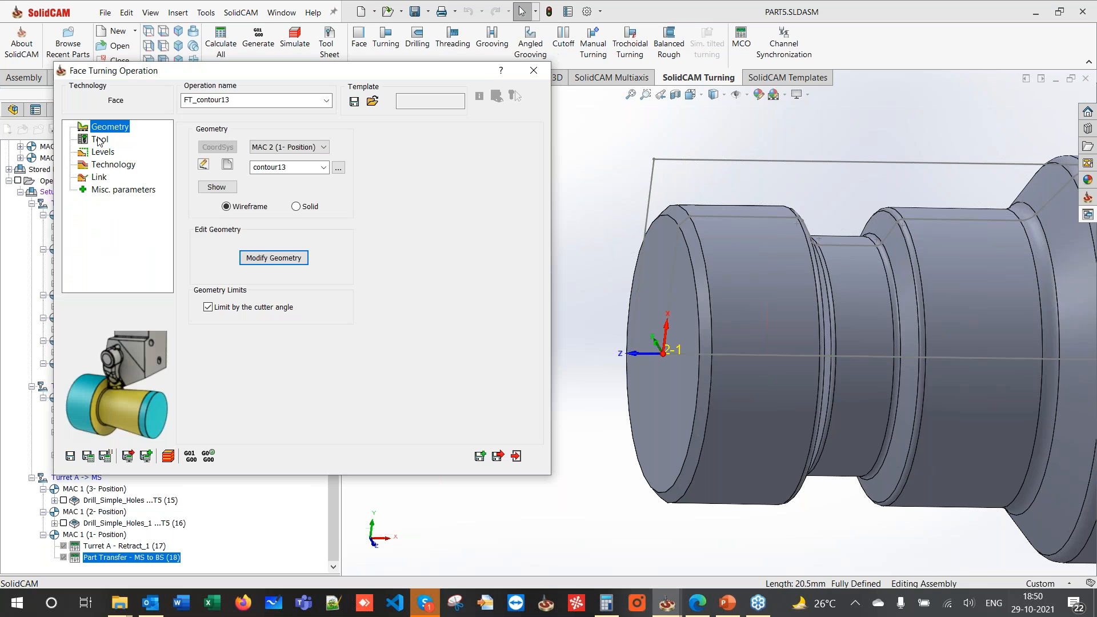
{"action": "left_click", "coordinate": [113, 137]}
- Add a new external turning tool 4 with a CNMG 120404 insert
{"action": "left_click", "coordinate": [246, 364]}
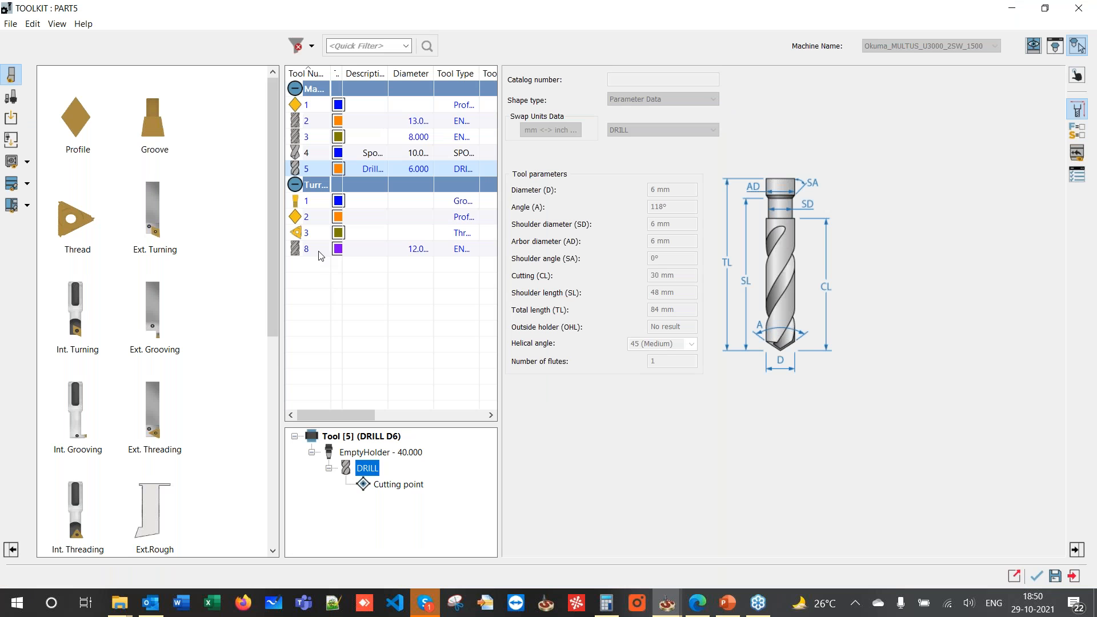
{"action": "left_click", "coordinate": [321, 253]}
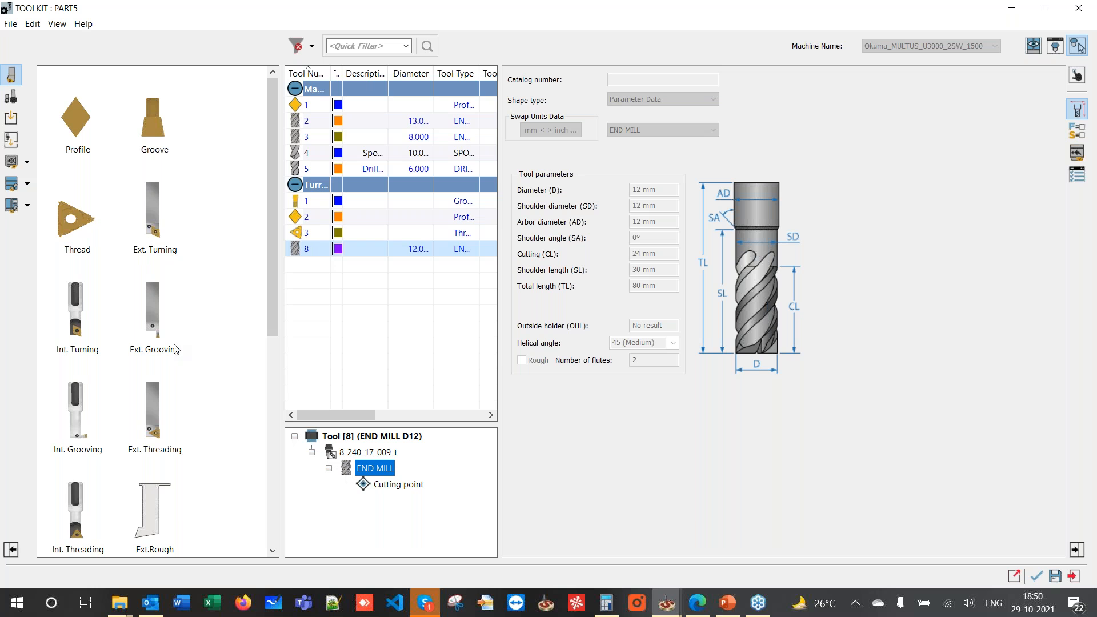
{"action": "double_click", "coordinate": [152, 222]}
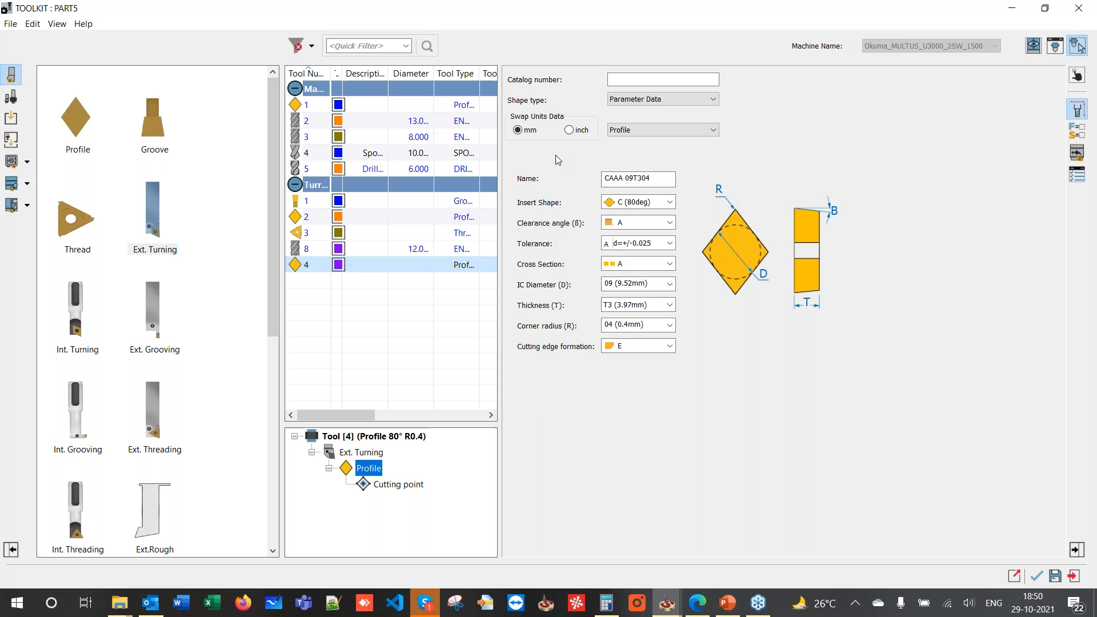
{"action": "left_click_drag", "start_coordinate": [649, 177], "coordinate": [536, 165]}
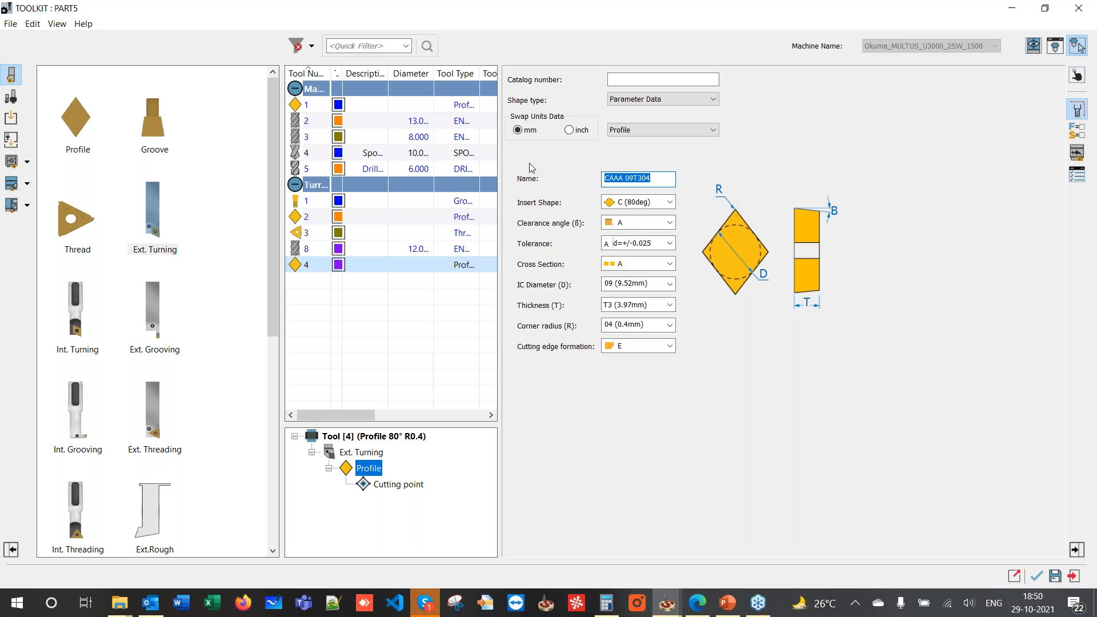
{"action": "type", "text": "CNMG 120404"}
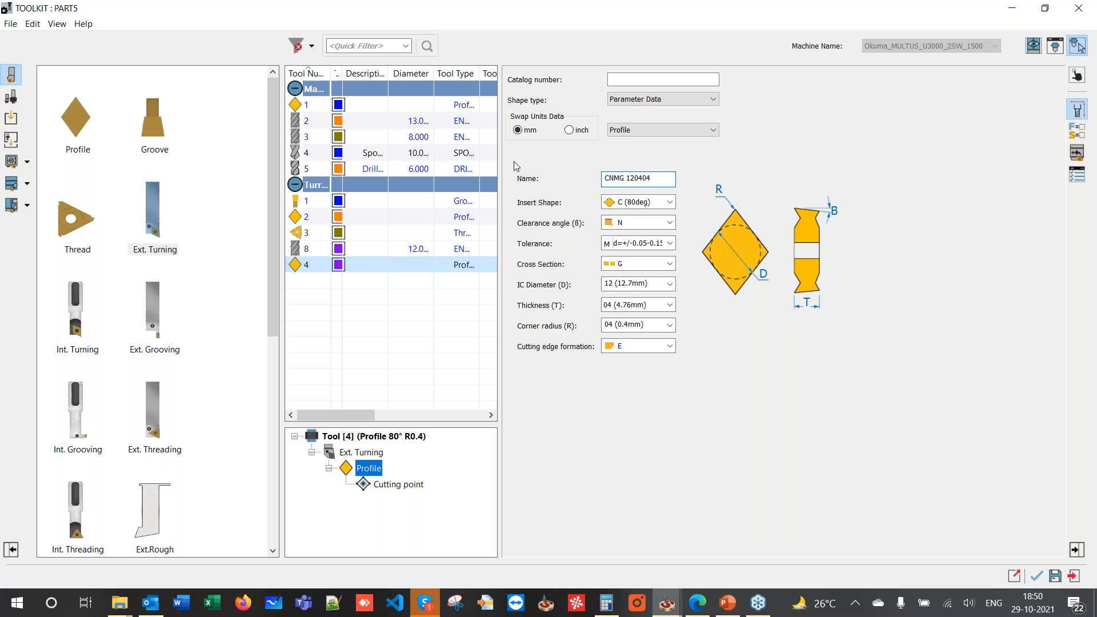
{"action": "left_click", "coordinate": [357, 452]}
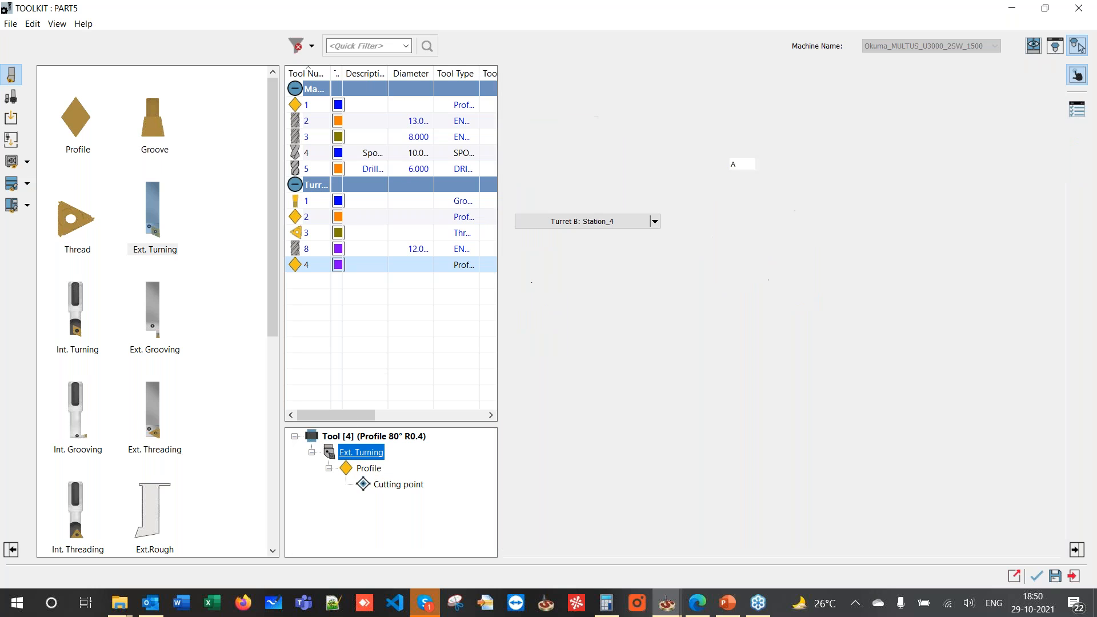
- Set tool 4's holder cutting direction to L
{"action": "left_click", "coordinate": [350, 439]}
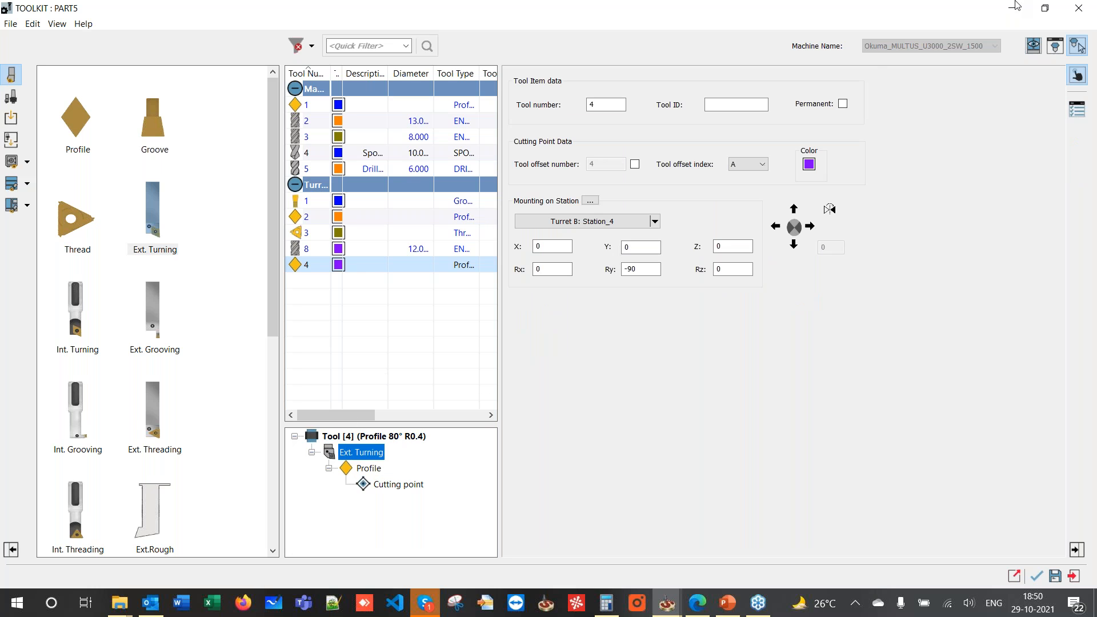
{"action": "left_click", "coordinate": [360, 468]}
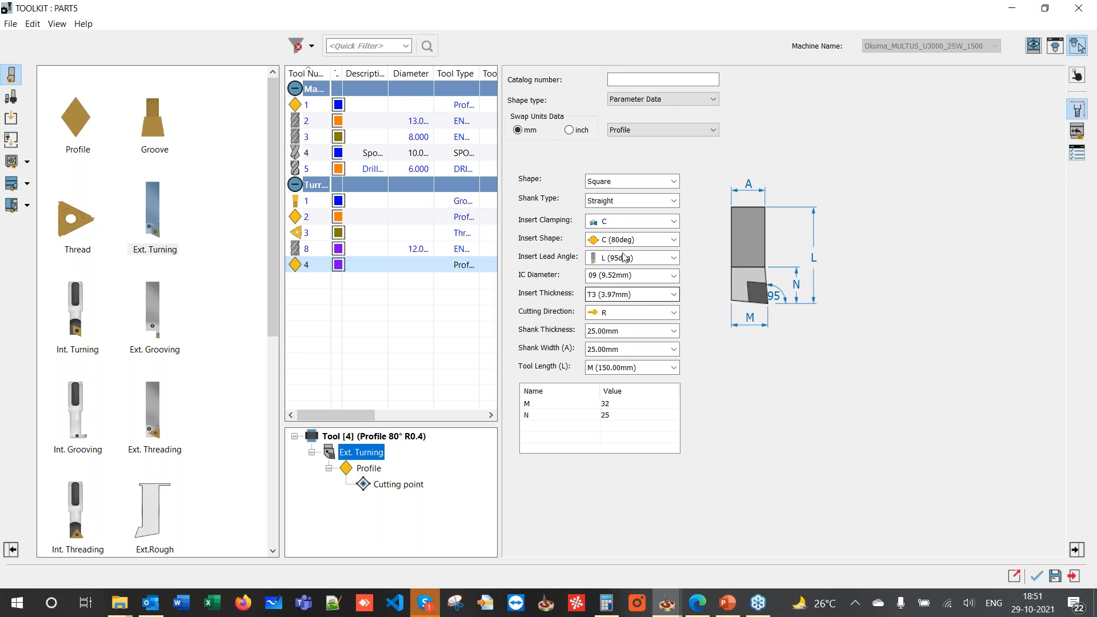
{"action": "left_click", "coordinate": [632, 314]}
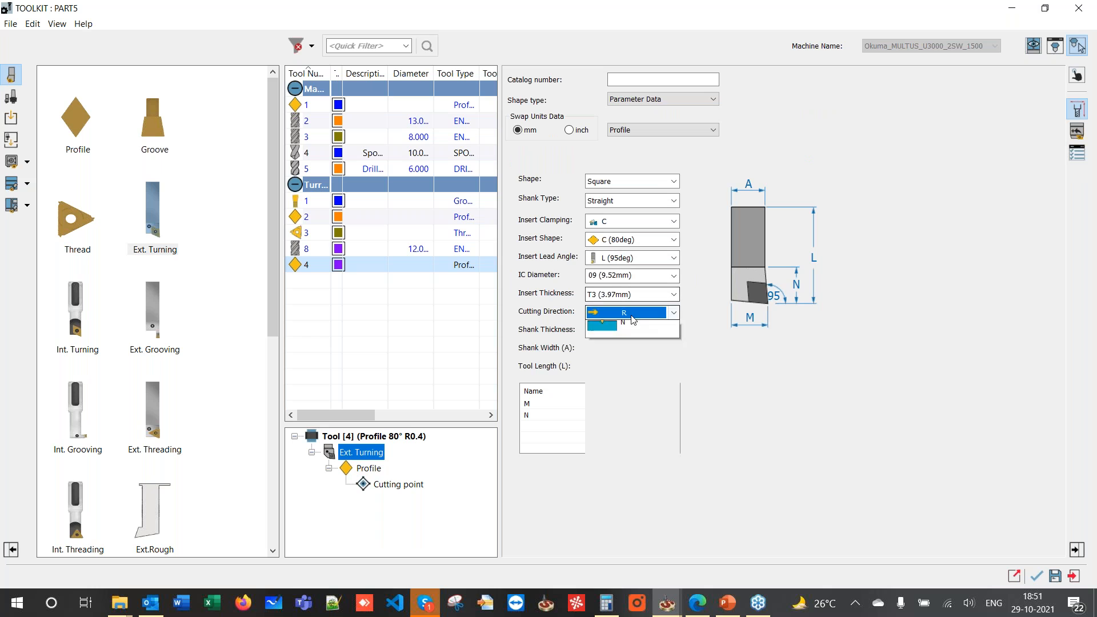
{"action": "left_click", "coordinate": [629, 353]}
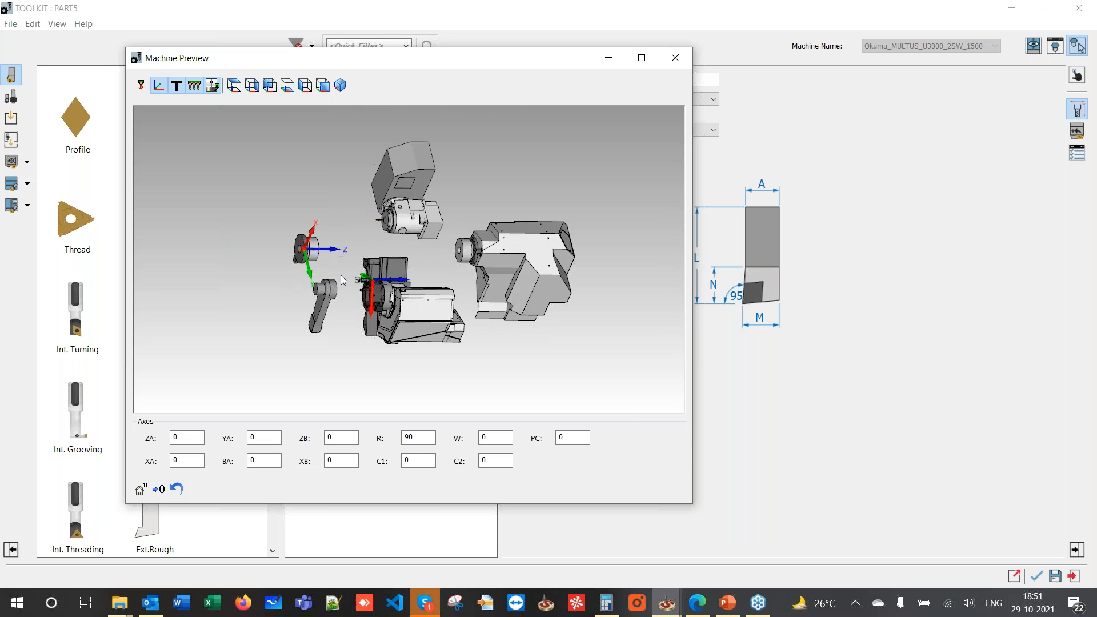
- Set the station mounting Ry to 0 and inspect the tool around the turret
{"action": "left_click_drag", "start_coordinate": [407, 69], "coordinate": [312, 92]}
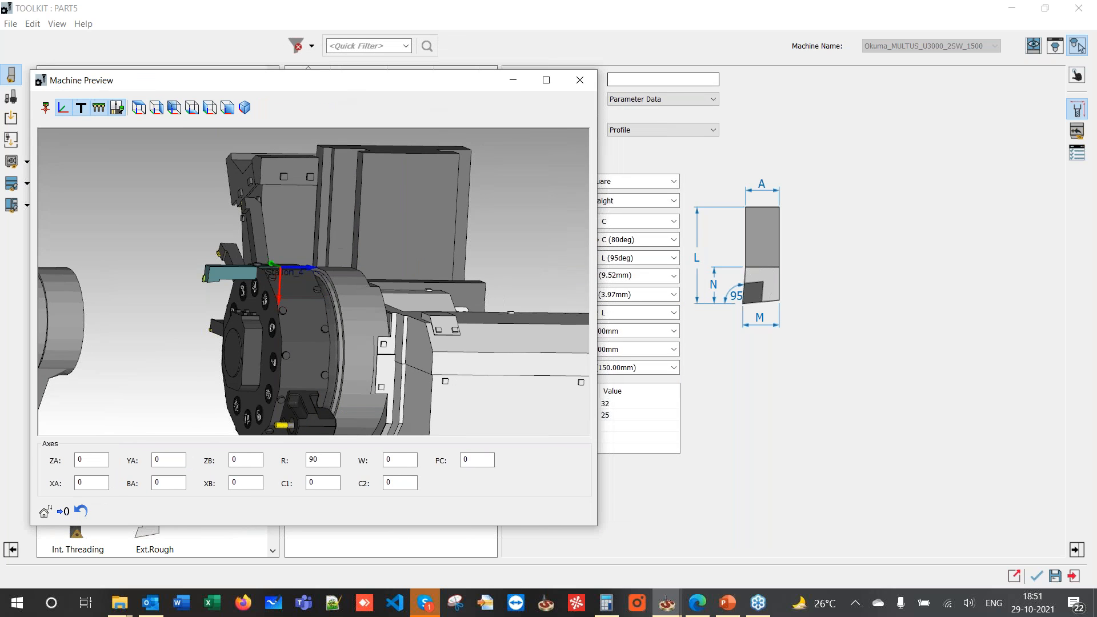
{"action": "left_click", "coordinate": [1077, 132]}
{"action": "left_click", "coordinate": [1079, 76]}
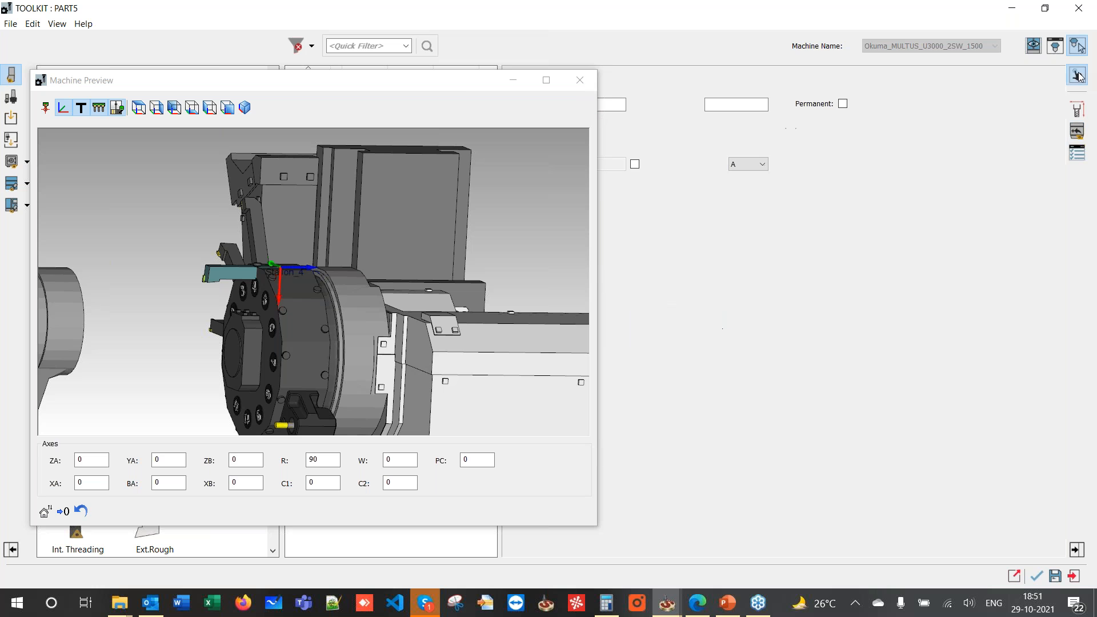
{"action": "left_click_drag", "start_coordinate": [483, 86], "coordinate": [414, 87]}
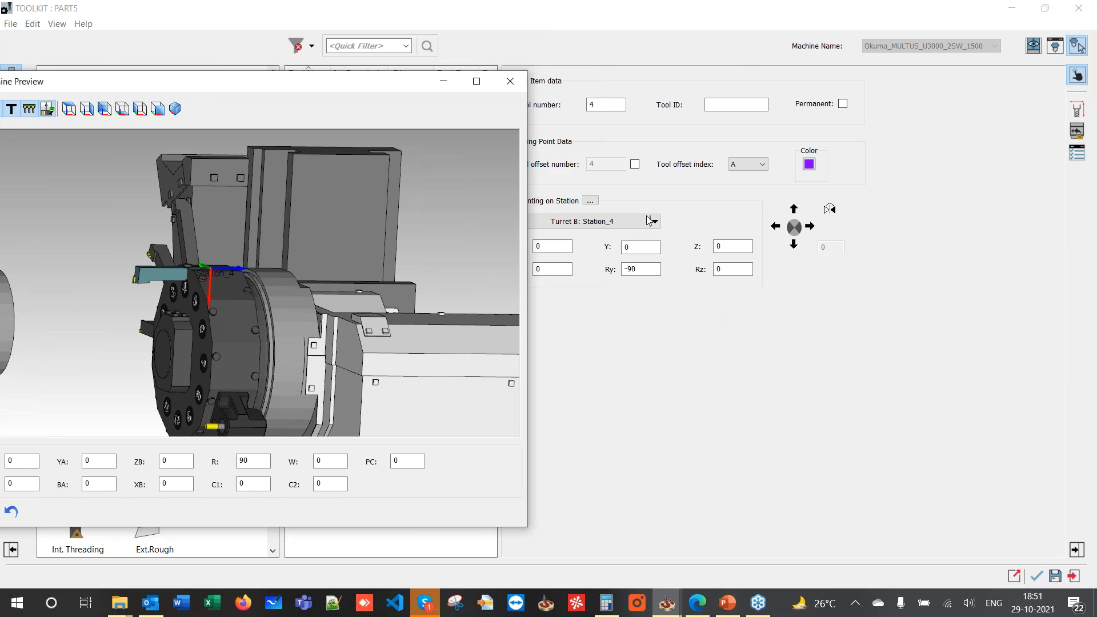
{"action": "left_click_drag", "start_coordinate": [642, 268], "coordinate": [555, 266]}
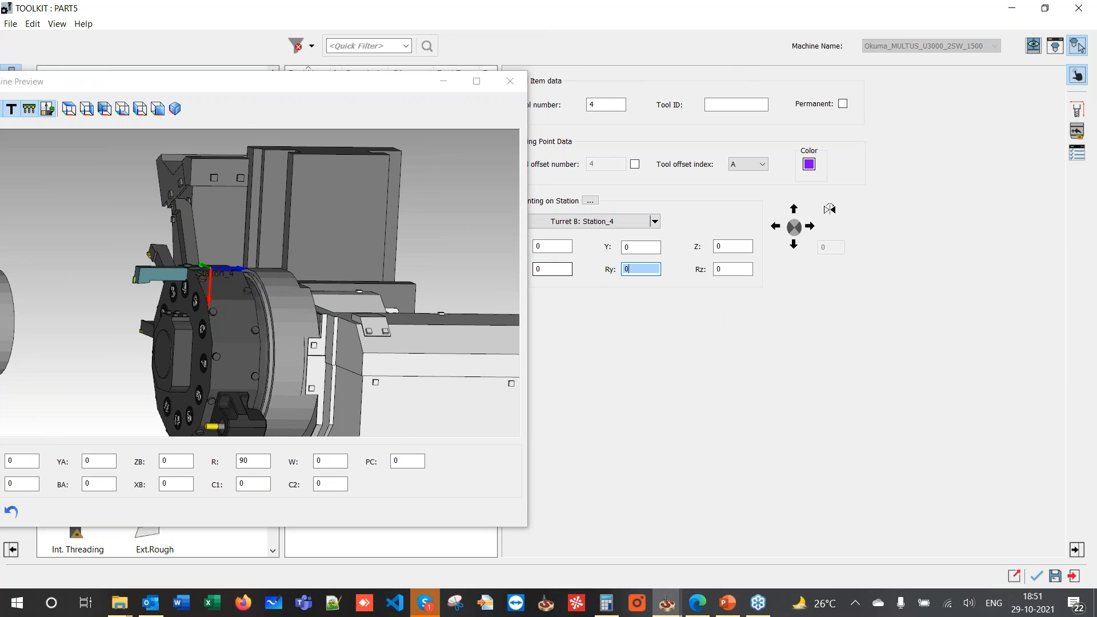
{"action": "left_click", "coordinate": [642, 246]}
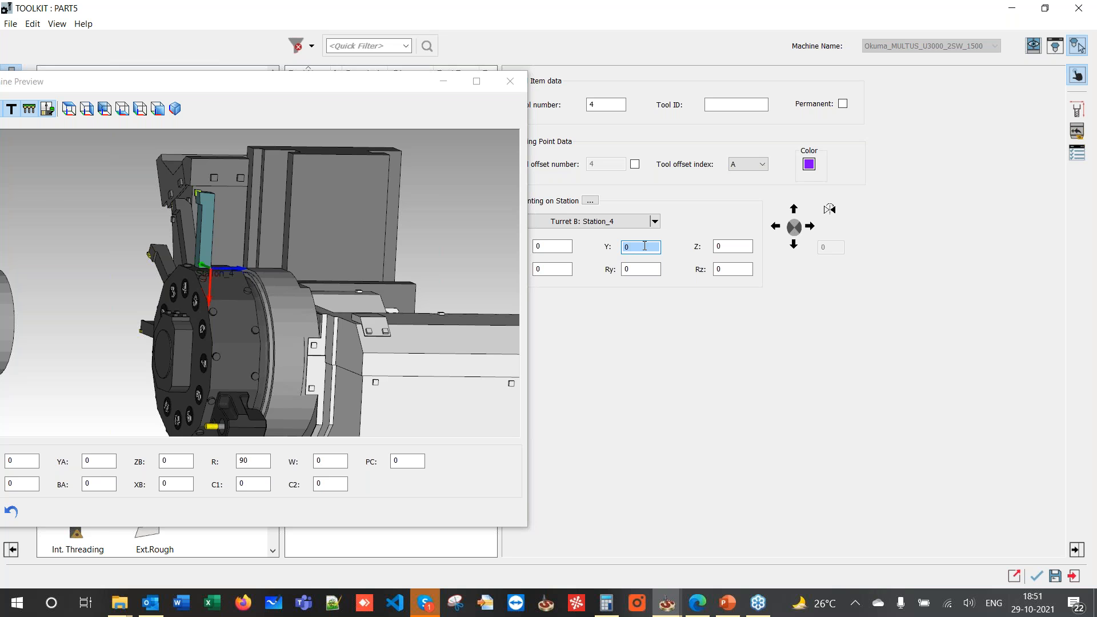
{"action": "scroll", "coordinate": [170, 294], "scroll_direction": "down", "scroll_amount": 5}
{"action": "middle_click_drag", "start_coordinate": [170, 293], "coordinate": [125, 275]}
{"action": "scroll", "coordinate": [125, 275], "scroll_direction": "down", "scroll_amount": 4}
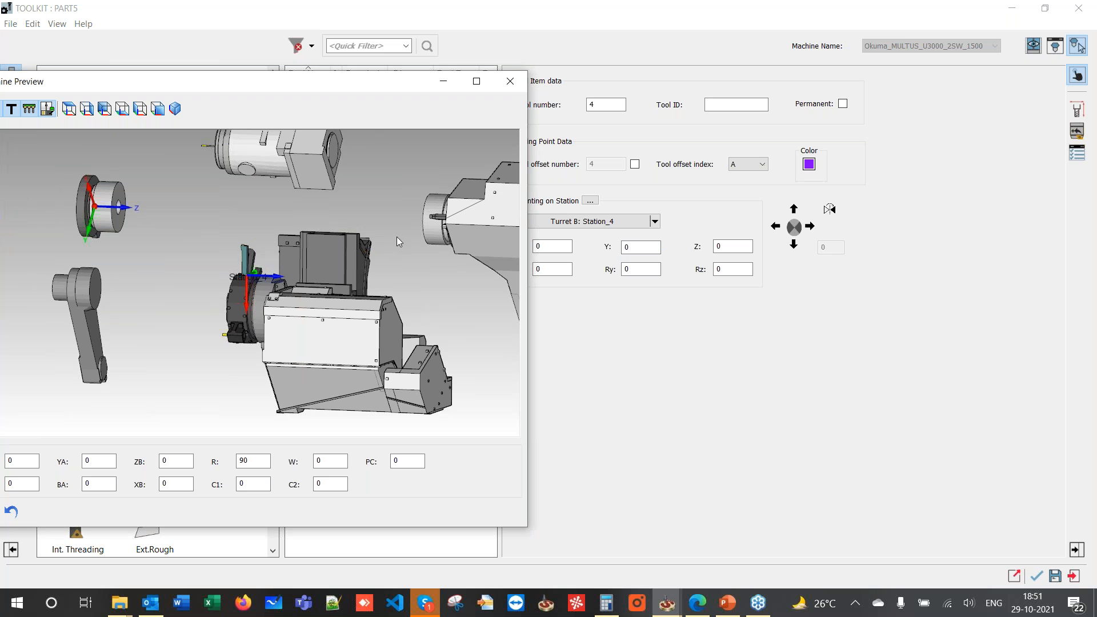
{"action": "middle_click_drag", "start_coordinate": [344, 224], "coordinate": [380, 225]}
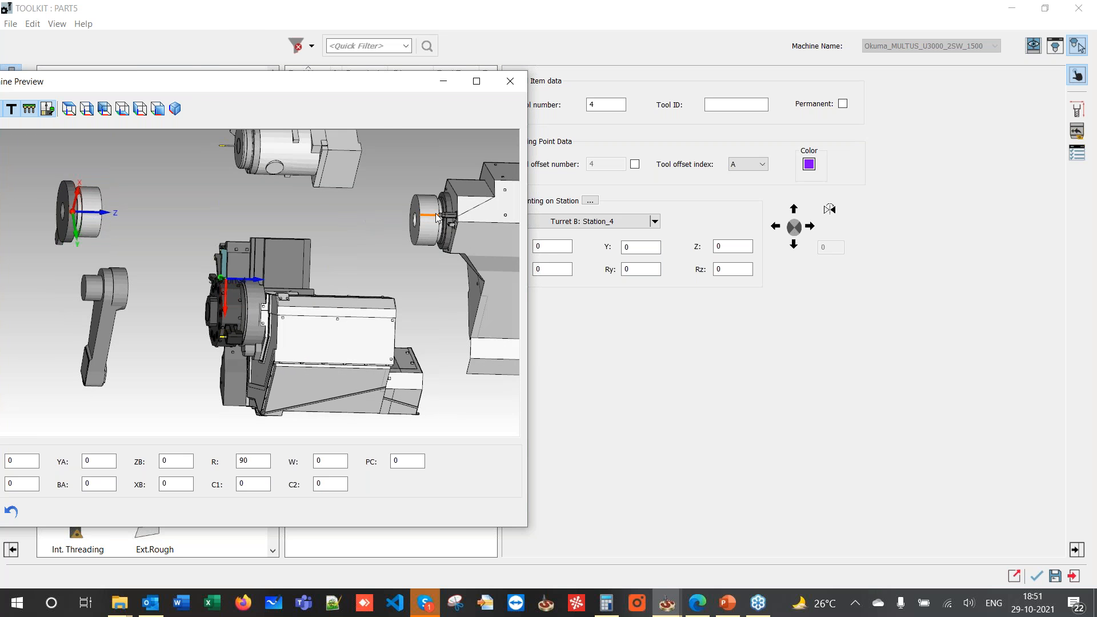
{"action": "scroll", "coordinate": [221, 264], "scroll_direction": "up", "scroll_amount": 4}
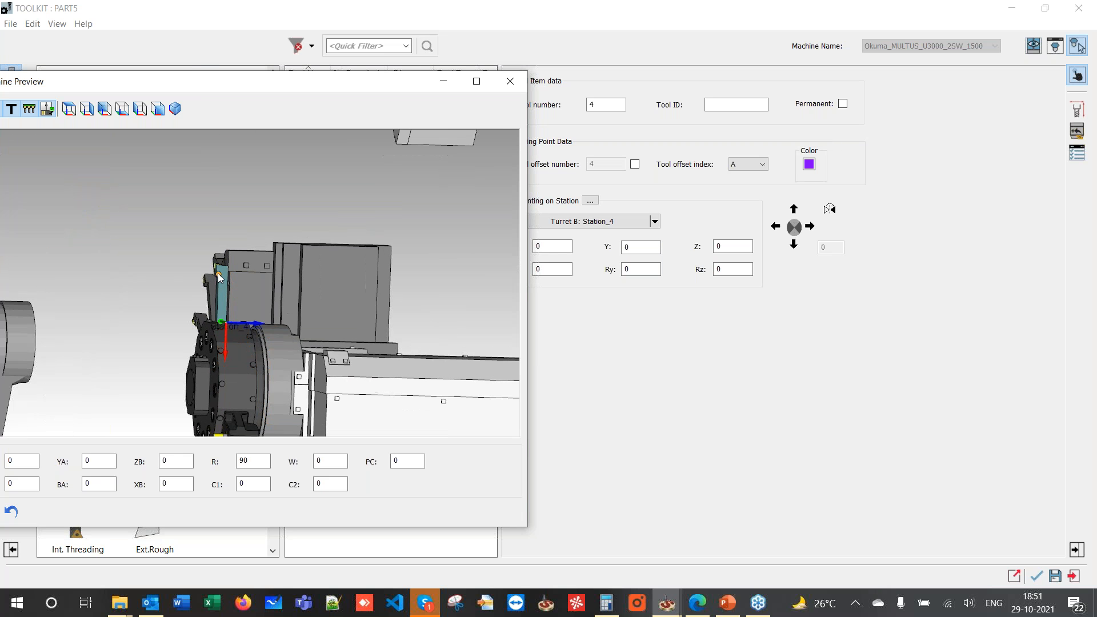
{"action": "scroll", "coordinate": [220, 266], "scroll_direction": "down", "scroll_amount": 1}
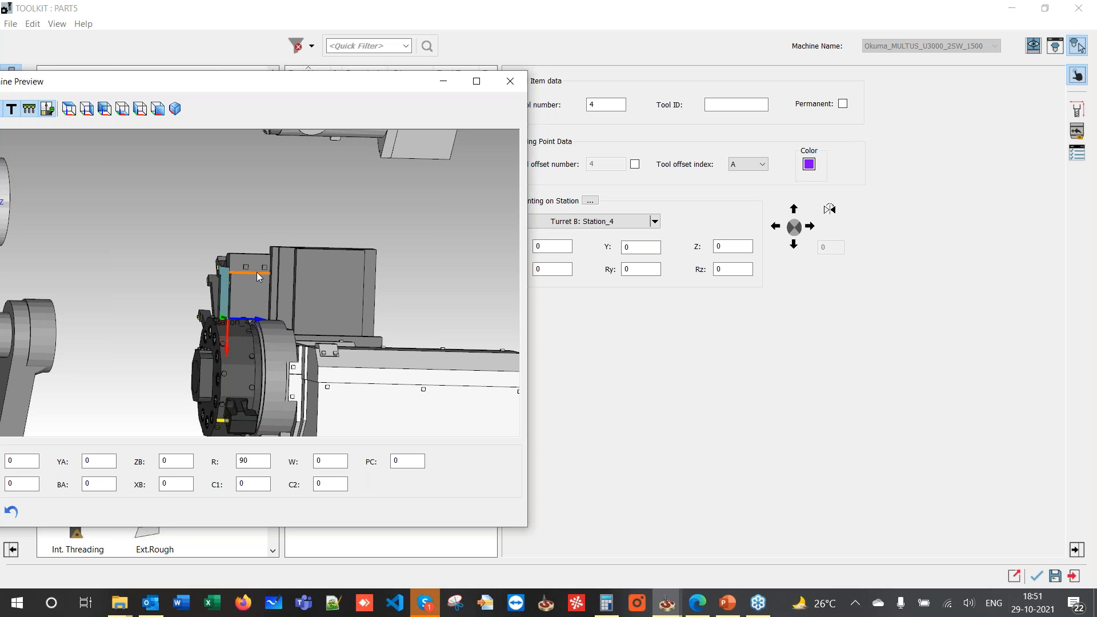
- Set the station mounting Rx rotation to 180 and check the tool in the preview
{"action": "left_click", "coordinate": [559, 272]}
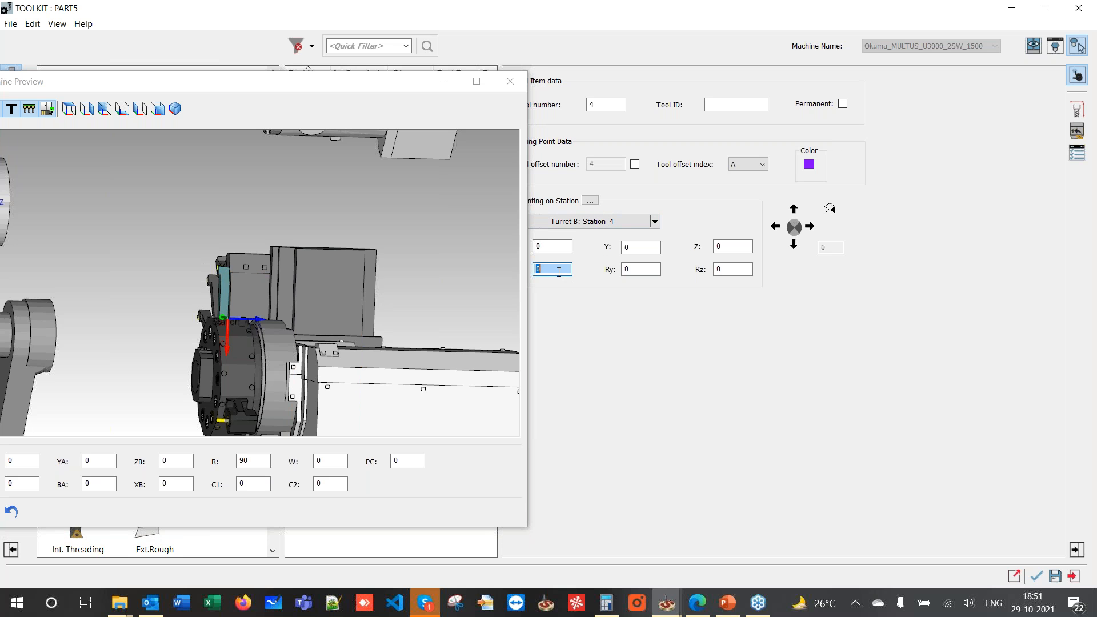
{"action": "left_click", "coordinate": [319, 358]}
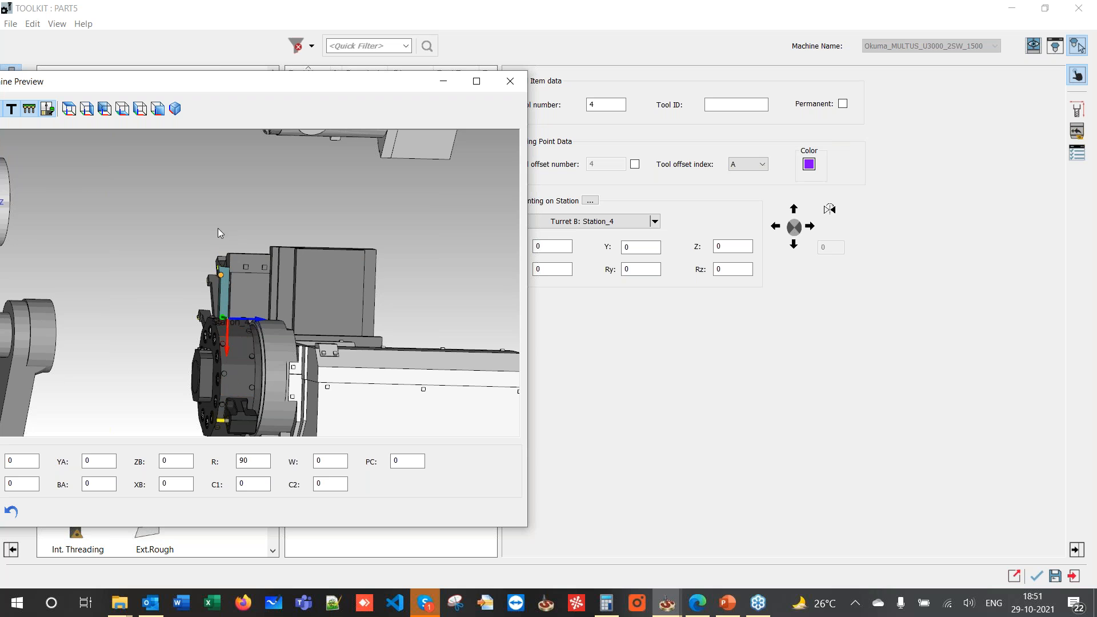
{"action": "left_click", "coordinate": [568, 268]}
{"action": "left_click", "coordinate": [438, 284]}
{"action": "left_click", "coordinate": [555, 270]}
{"action": "type", "text": "180"}
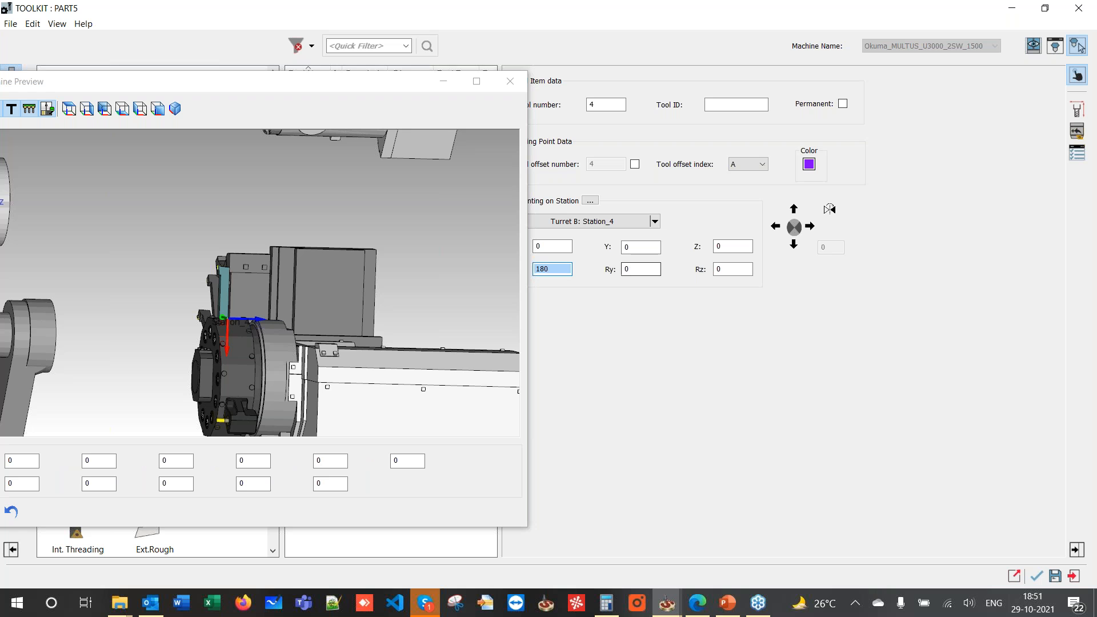
{"action": "key", "text": "Tab"}
{"action": "left_click", "coordinate": [277, 301]}
{"action": "scroll", "coordinate": [277, 301], "scroll_direction": "down", "scroll_amount": 2}
{"action": "scroll", "coordinate": [245, 289], "scroll_direction": "up", "scroll_amount": 4}
{"action": "left_click", "coordinate": [244, 286]}
- Set tool 4's mounting Y offset to 25 and verify its position in the preview
{"action": "middle_click_drag", "start_coordinate": [244, 287], "coordinate": [258, 318]}
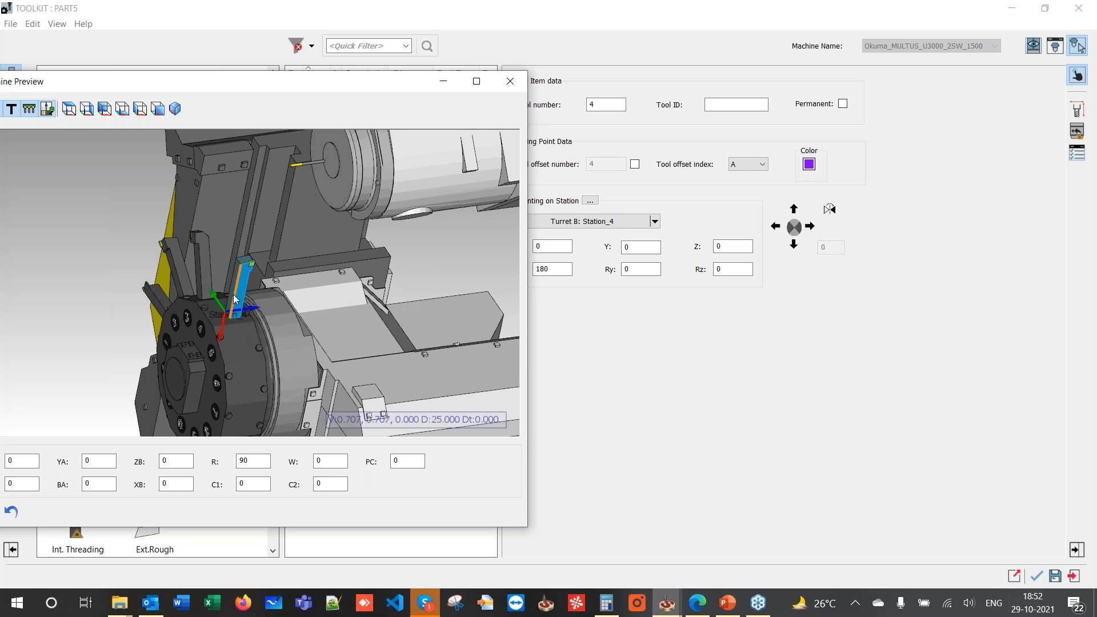
{"action": "double_click", "coordinate": [647, 249]}
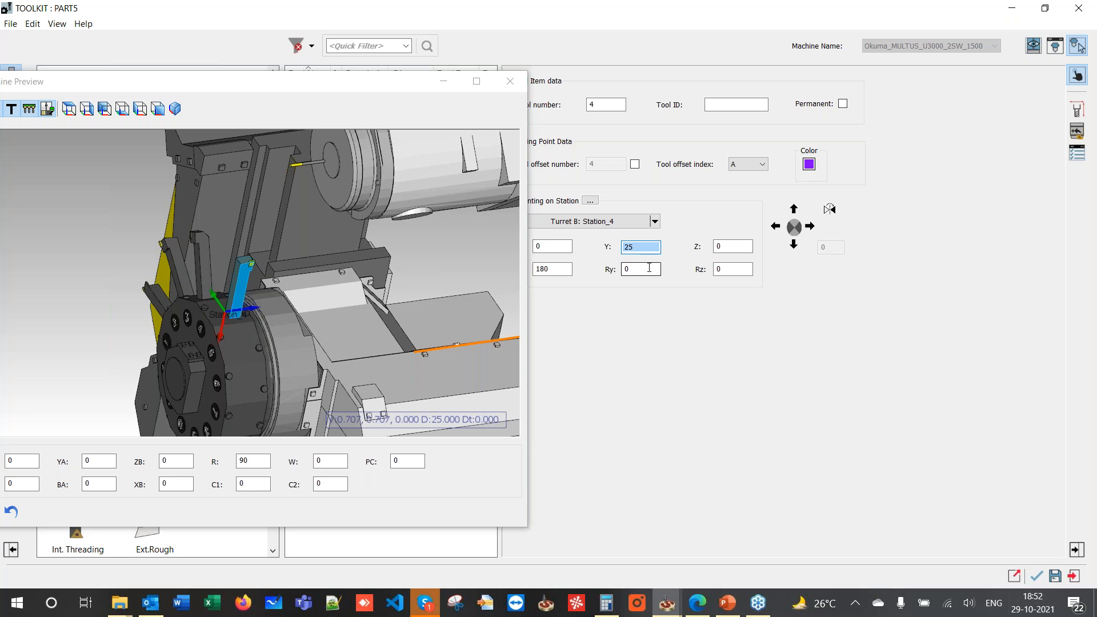
{"action": "left_click", "coordinate": [648, 269]}
{"action": "scroll", "coordinate": [263, 306], "scroll_direction": "up", "scroll_amount": 1}
{"action": "scroll", "coordinate": [263, 305], "scroll_direction": "up", "scroll_amount": 1}
{"action": "left_click_drag", "start_coordinate": [262, 304], "coordinate": [236, 275]}
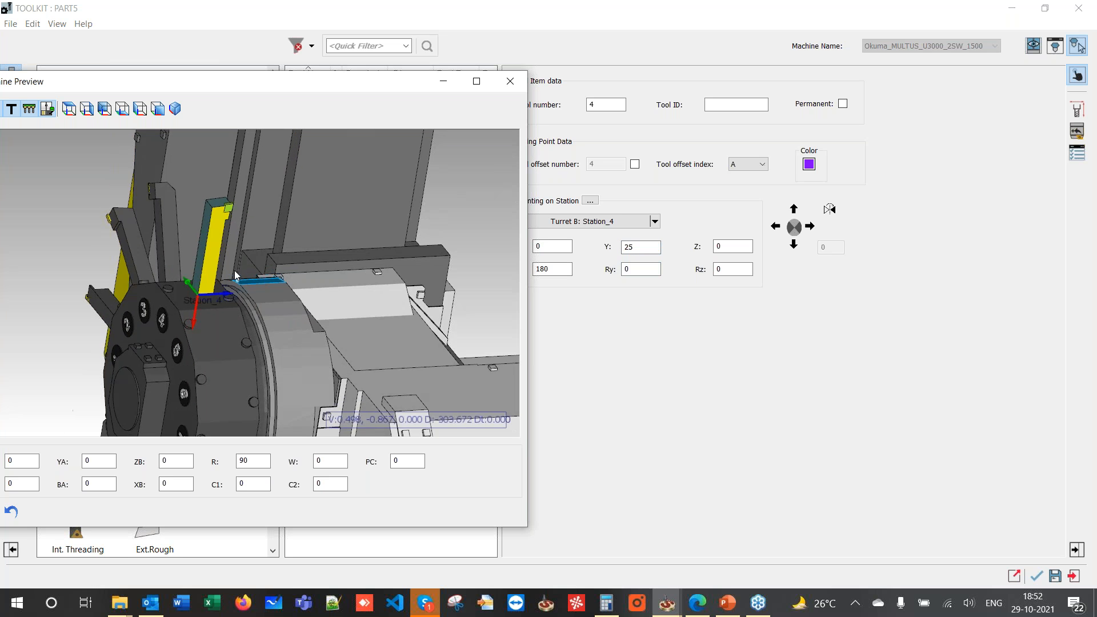
{"action": "scroll", "coordinate": [344, 232], "scroll_direction": "down", "scroll_amount": 3}
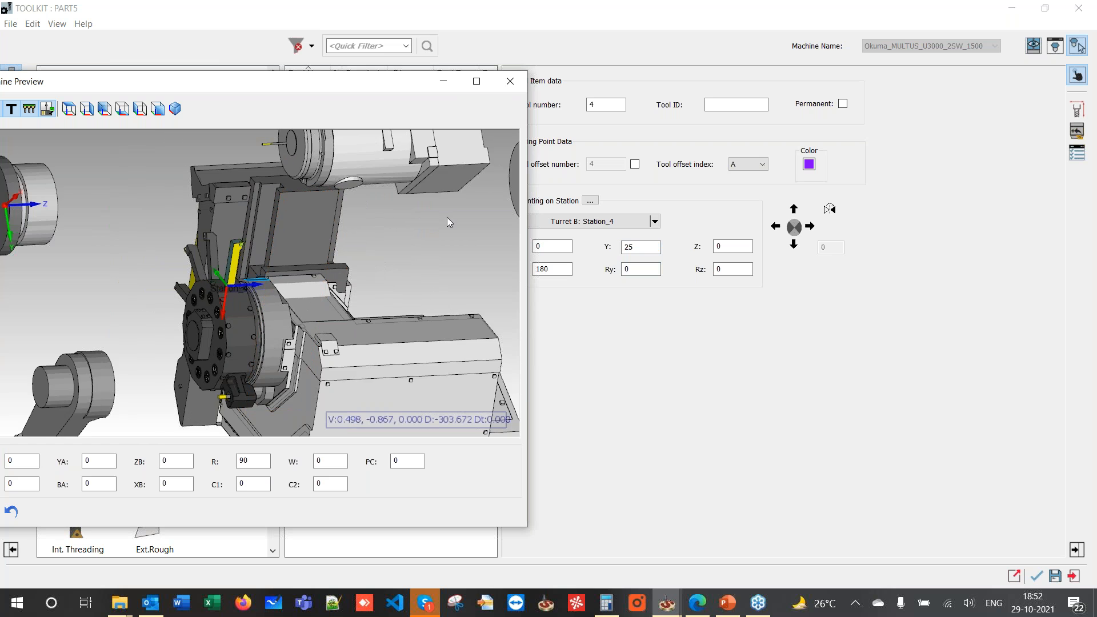
{"action": "scroll", "coordinate": [316, 231], "scroll_direction": "down", "scroll_amount": 2}
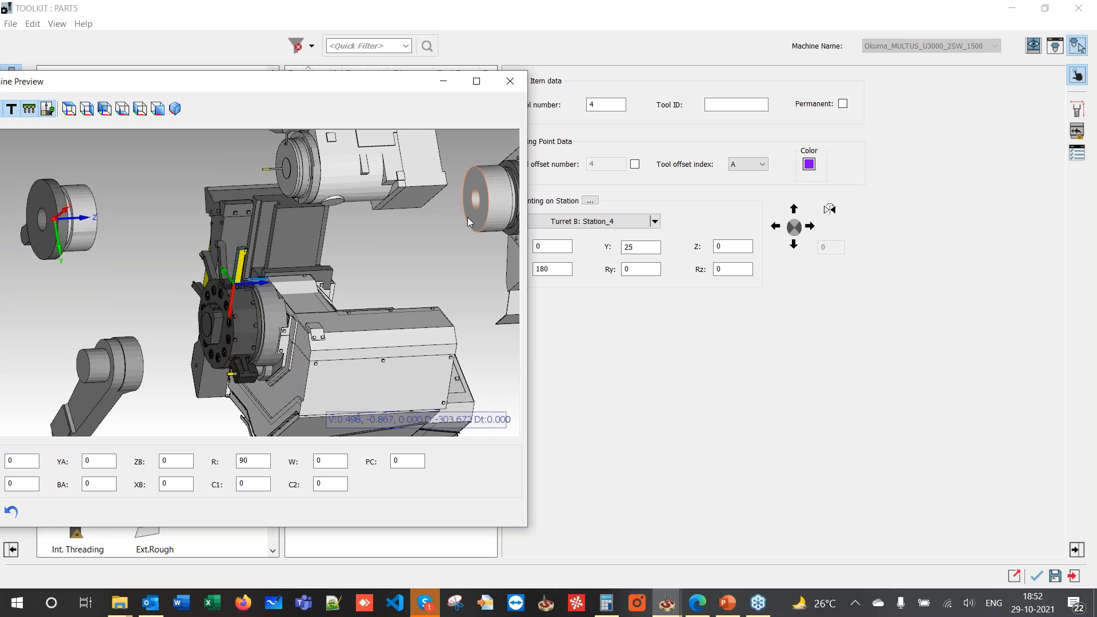
- Close the preview and accept tool 4 to return to FT_contour13
{"action": "left_click", "coordinate": [511, 81]}
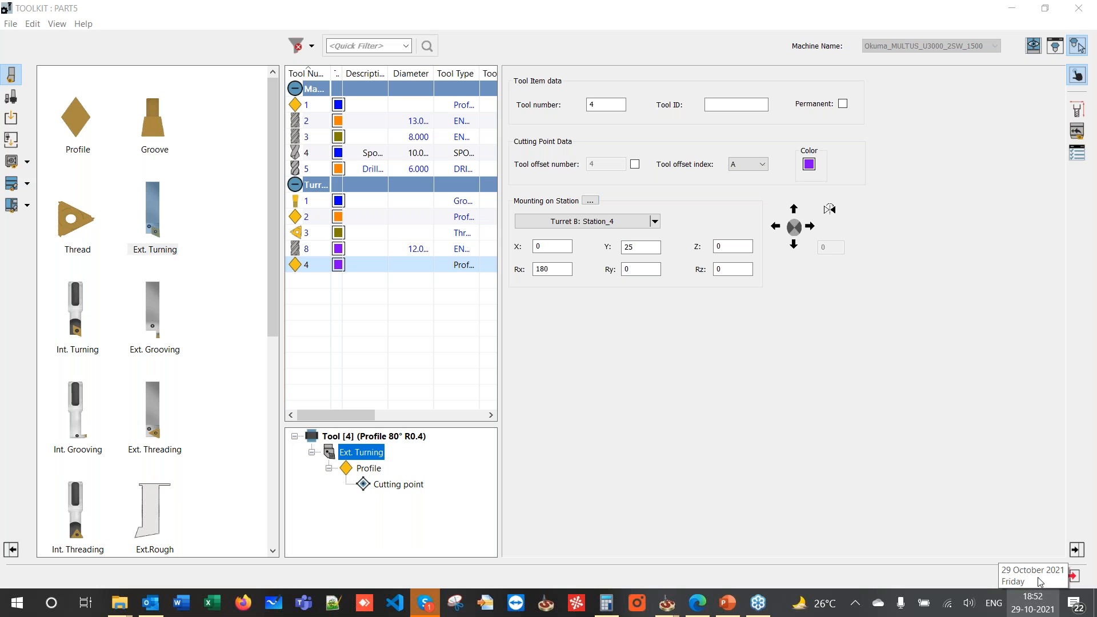
{"action": "left_click", "coordinate": [1037, 577]}
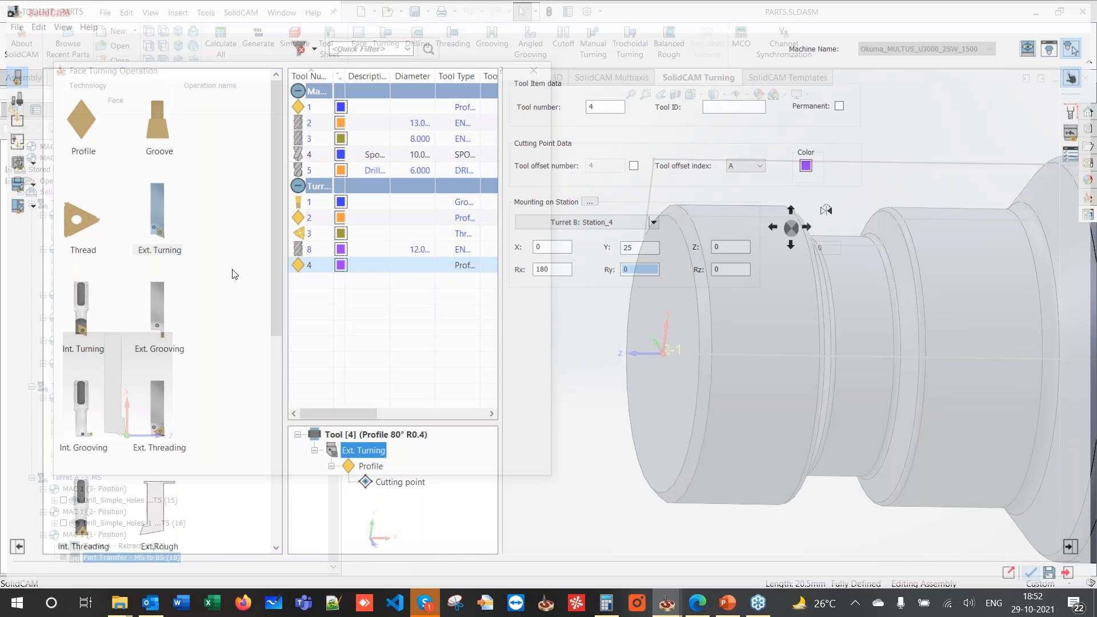
{"action": "left_click", "coordinate": [100, 152]}
- Add a Finish pass to the FT_contour13 facing operation with equal step over
{"action": "left_click", "coordinate": [108, 164]}
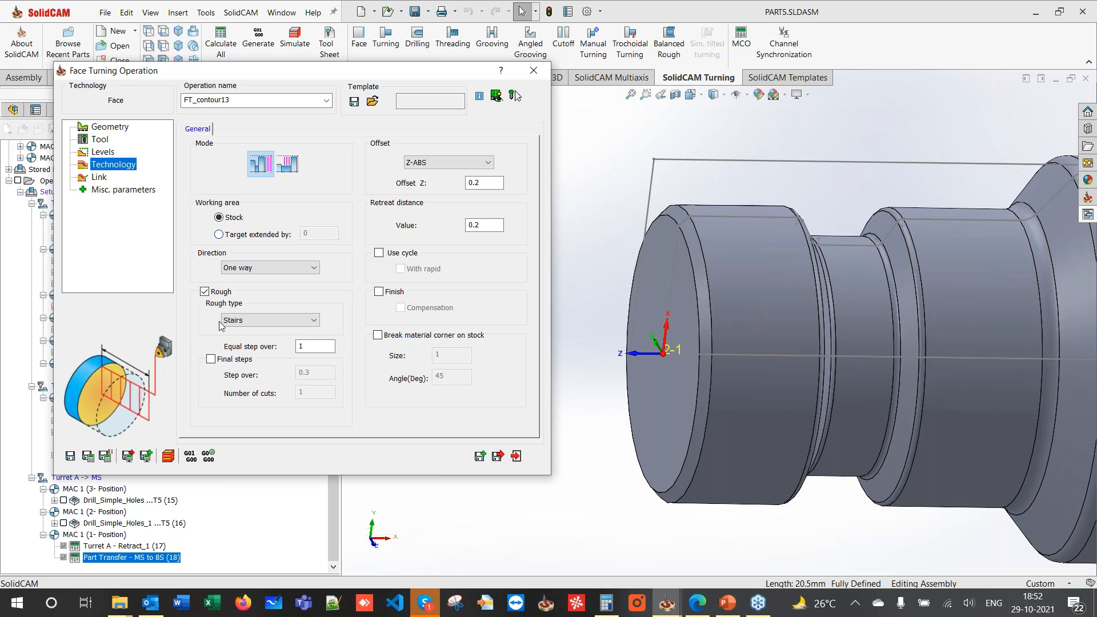
{"action": "left_click", "coordinate": [298, 346]}
{"action": "left_click", "coordinate": [404, 293]}
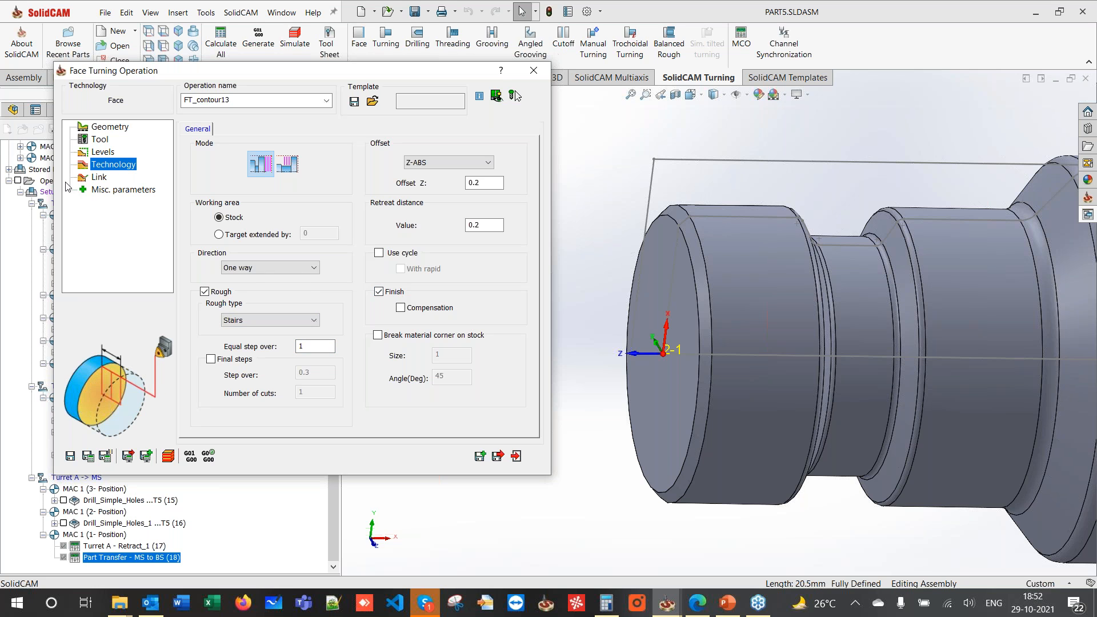
- Approach from and retract to the right safety corner, then save and calculate FT_contour13
{"action": "left_click", "coordinate": [95, 181]}
{"action": "left_click", "coordinate": [276, 161]}
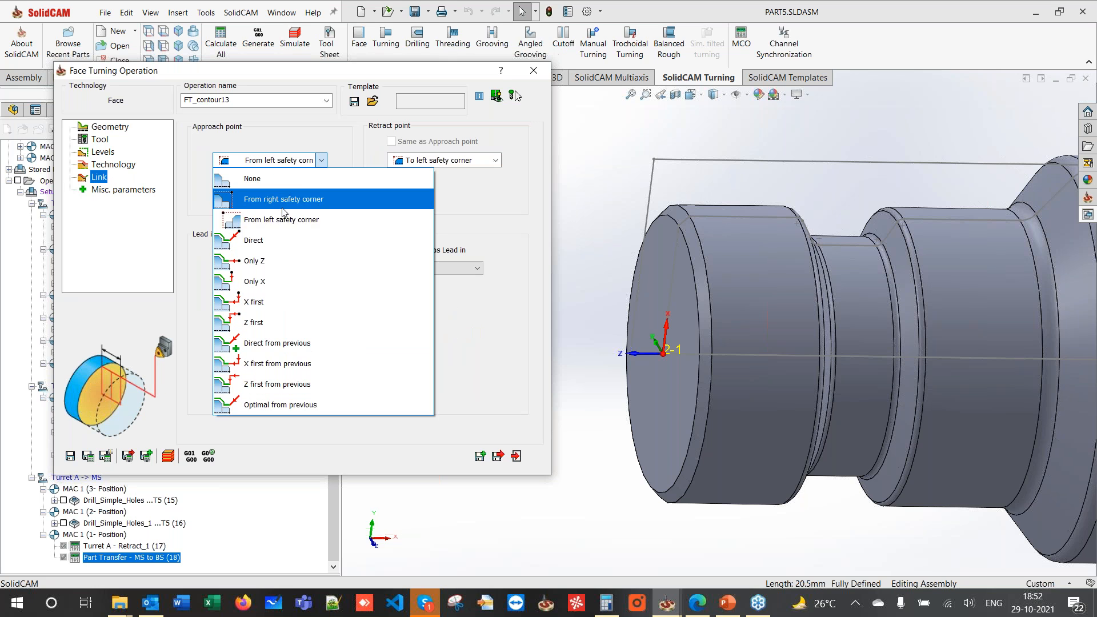
{"action": "left_click", "coordinate": [282, 205]}
{"action": "left_click", "coordinate": [403, 164]}
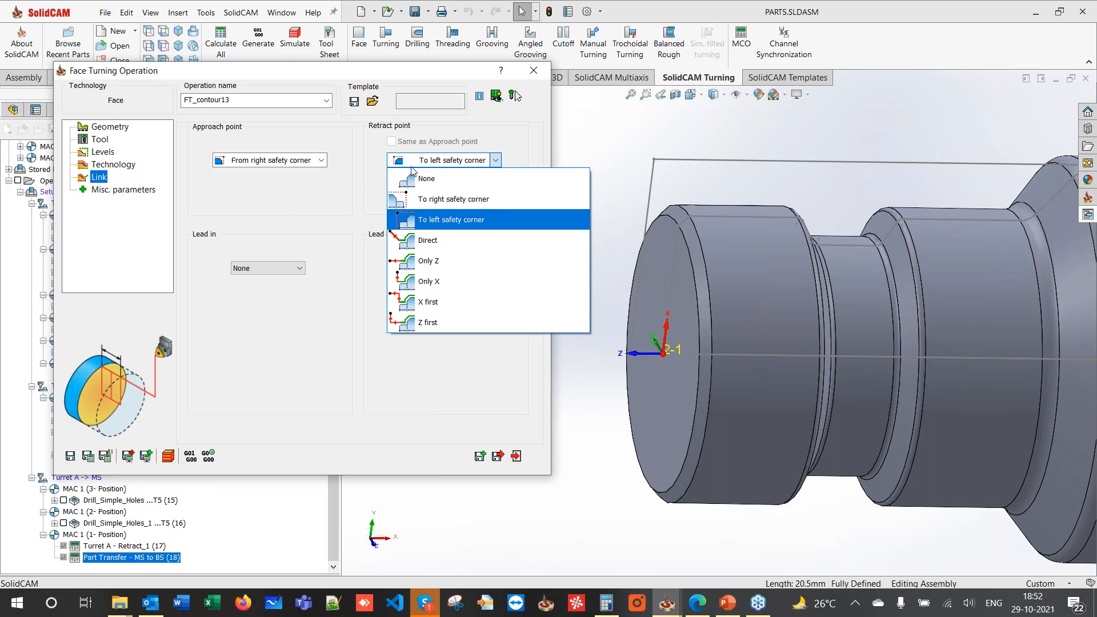
{"action": "left_click", "coordinate": [415, 192]}
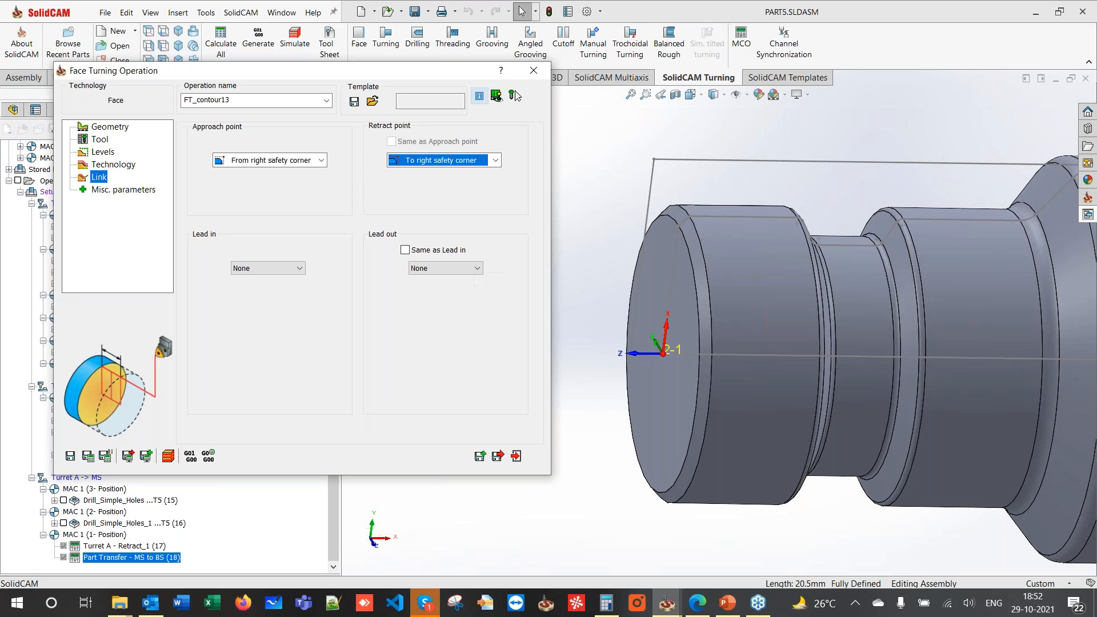
{"action": "left_click", "coordinate": [87, 455]}
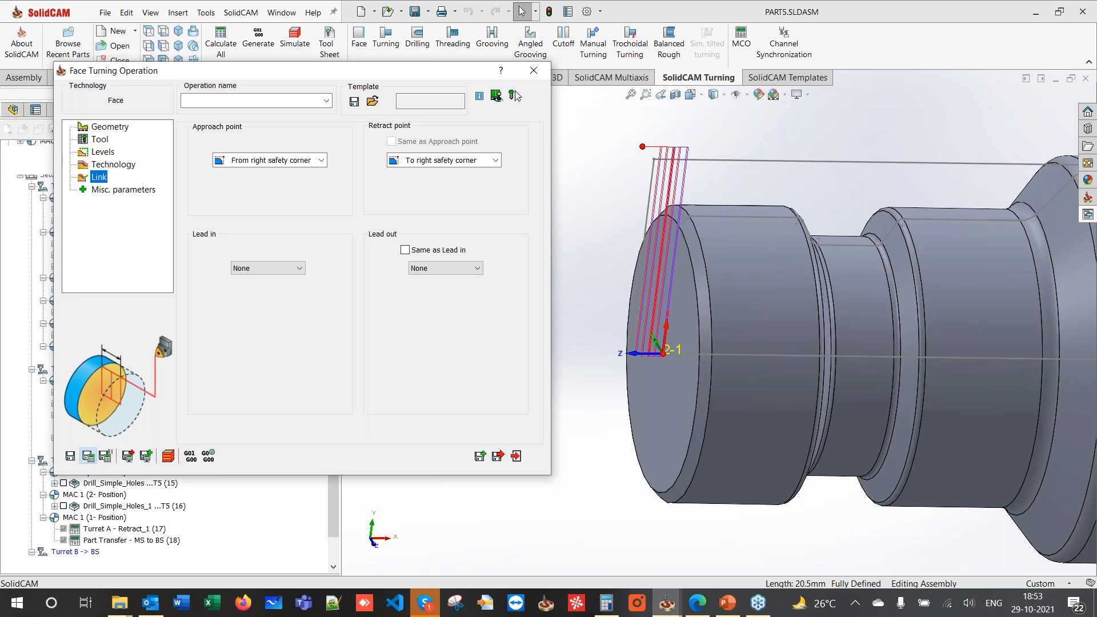
{"action": "left_click", "coordinate": [168, 456]}
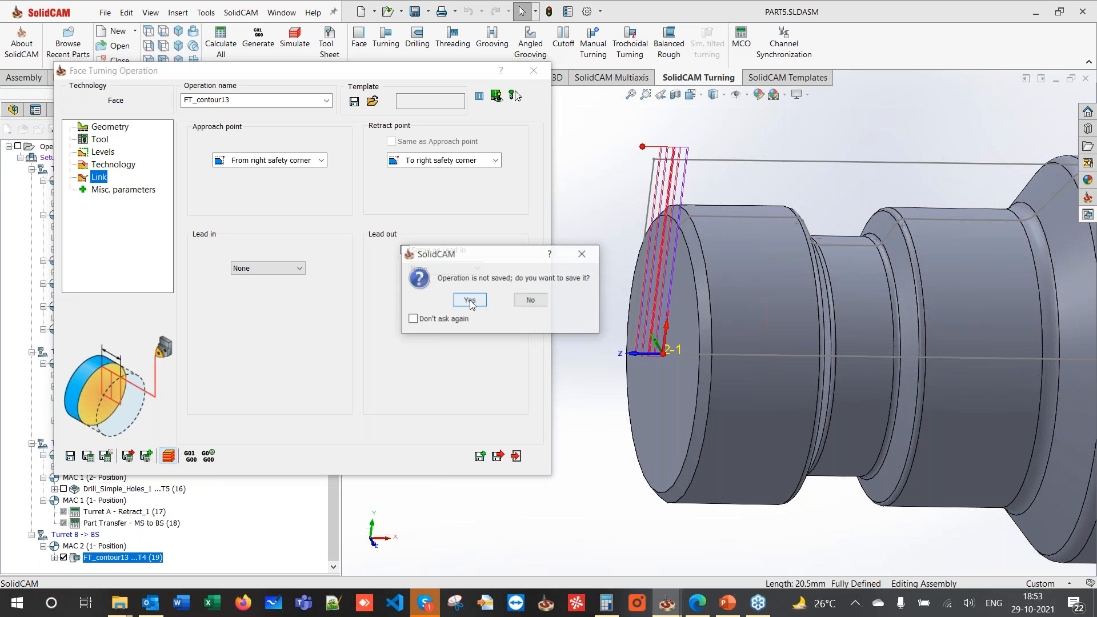
{"action": "left_click", "coordinate": [470, 301]}
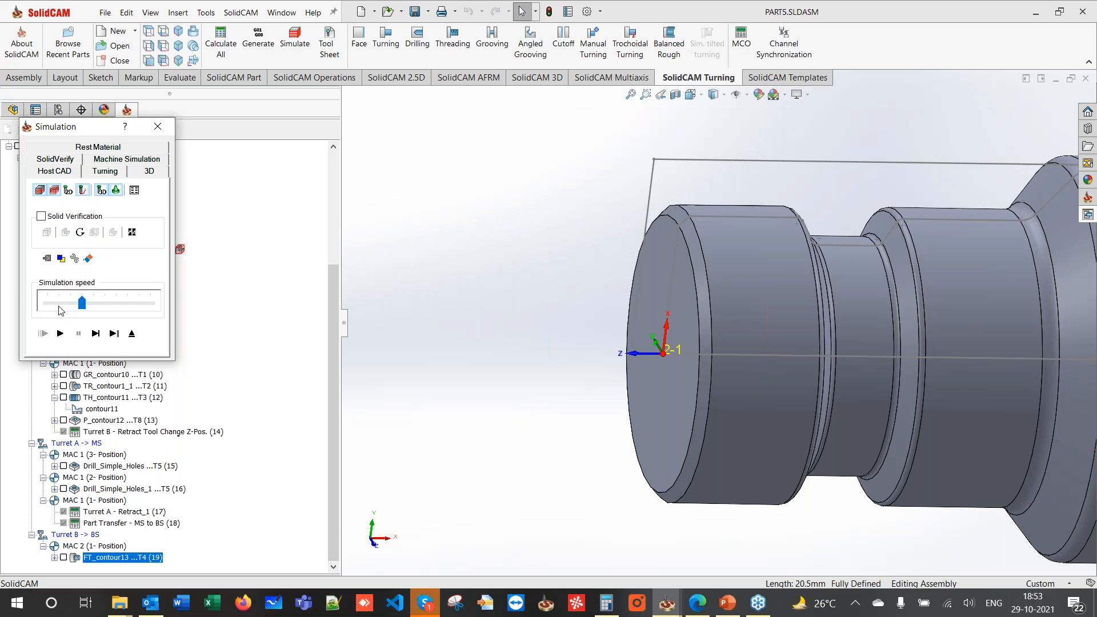
- Play the FT_contour13 simulation and check its tool in the 3-D machine preview
{"action": "left_click", "coordinate": [60, 333]}
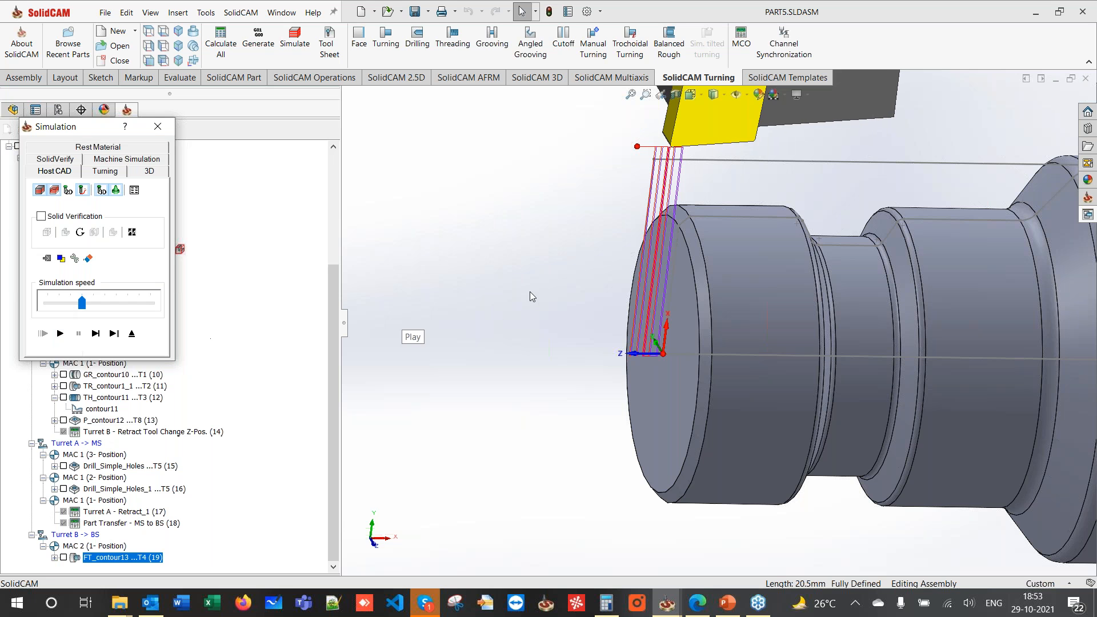
{"action": "left_click", "coordinate": [131, 333]}
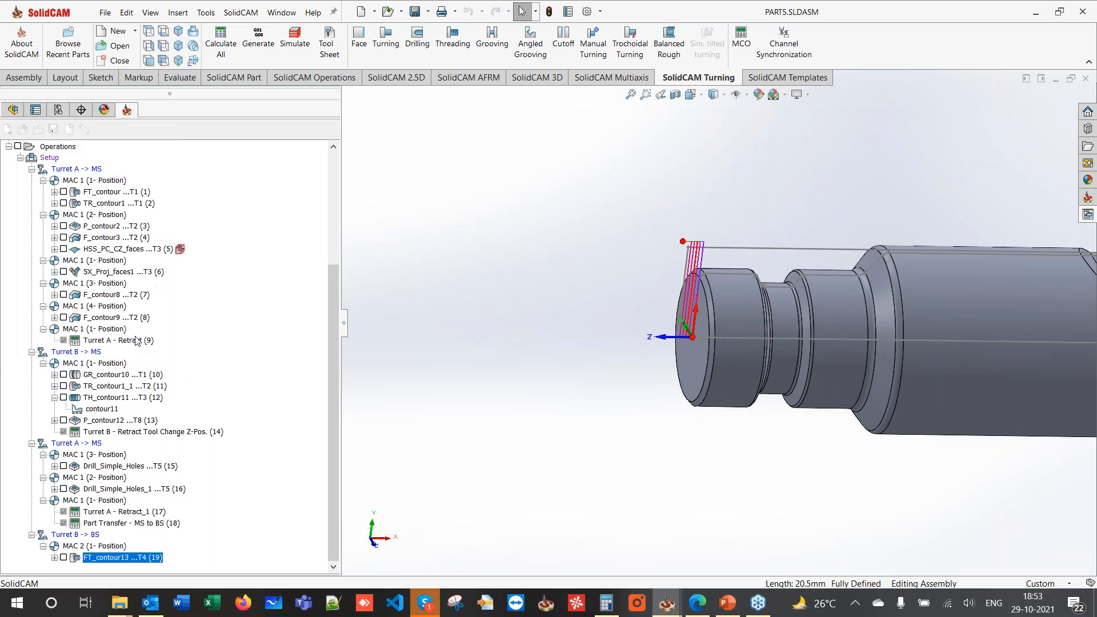
{"action": "left_click", "coordinate": [98, 139]}
{"action": "left_click", "coordinate": [249, 358]}
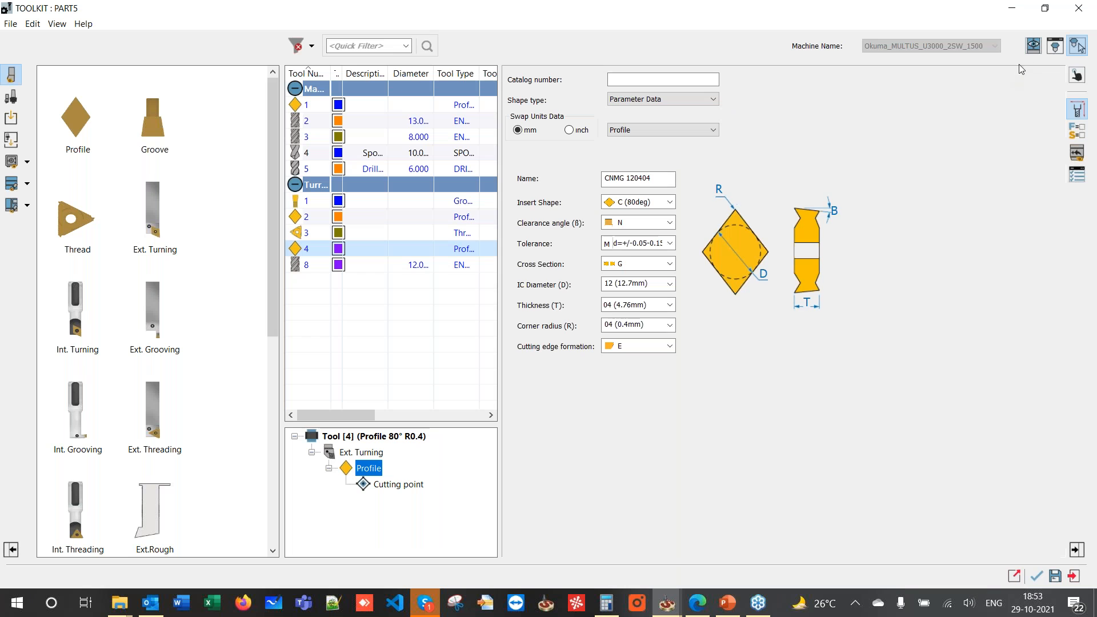
{"action": "left_click", "coordinate": [1034, 47]}
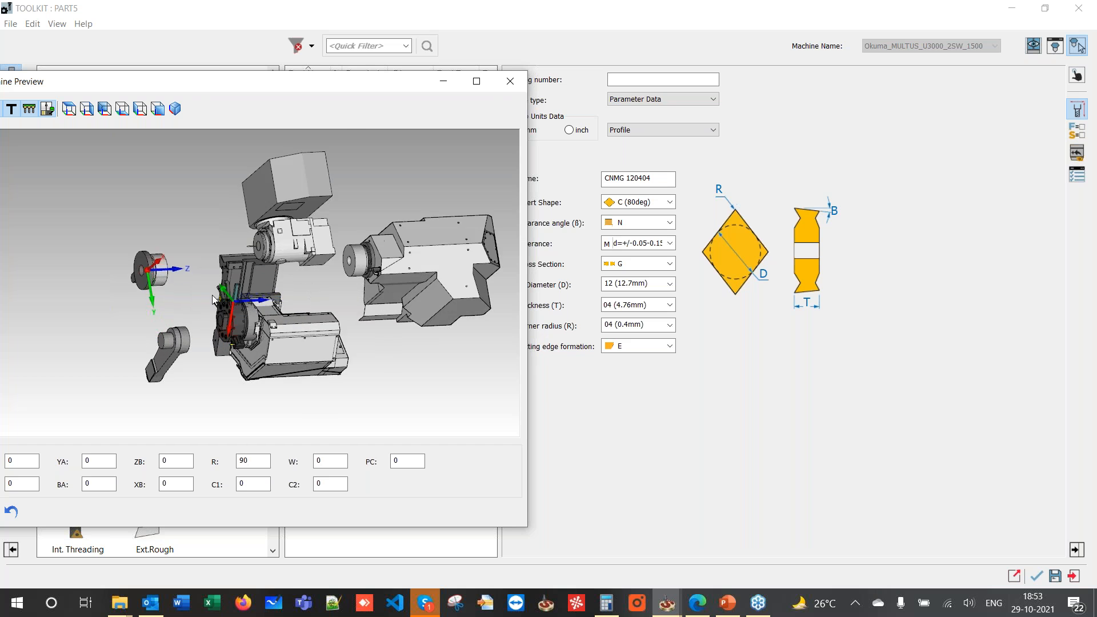
{"action": "left_click", "coordinate": [510, 81]}
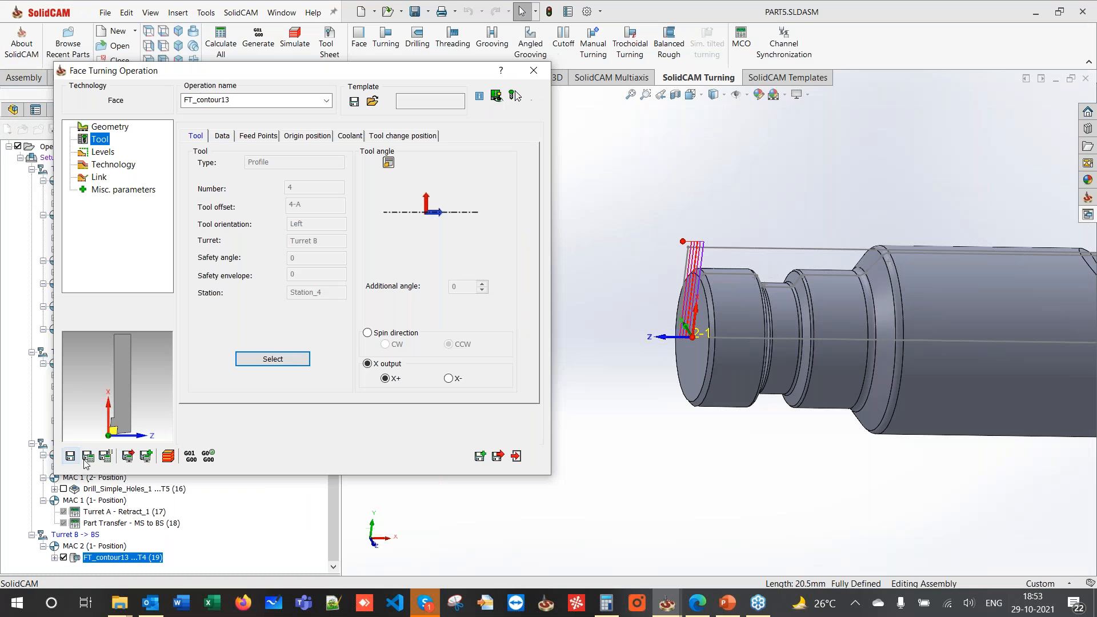
- Recalculate, simulate and save FT_contour13, then start a new turning geometry on MAC 2
{"action": "left_click", "coordinate": [88, 456]}
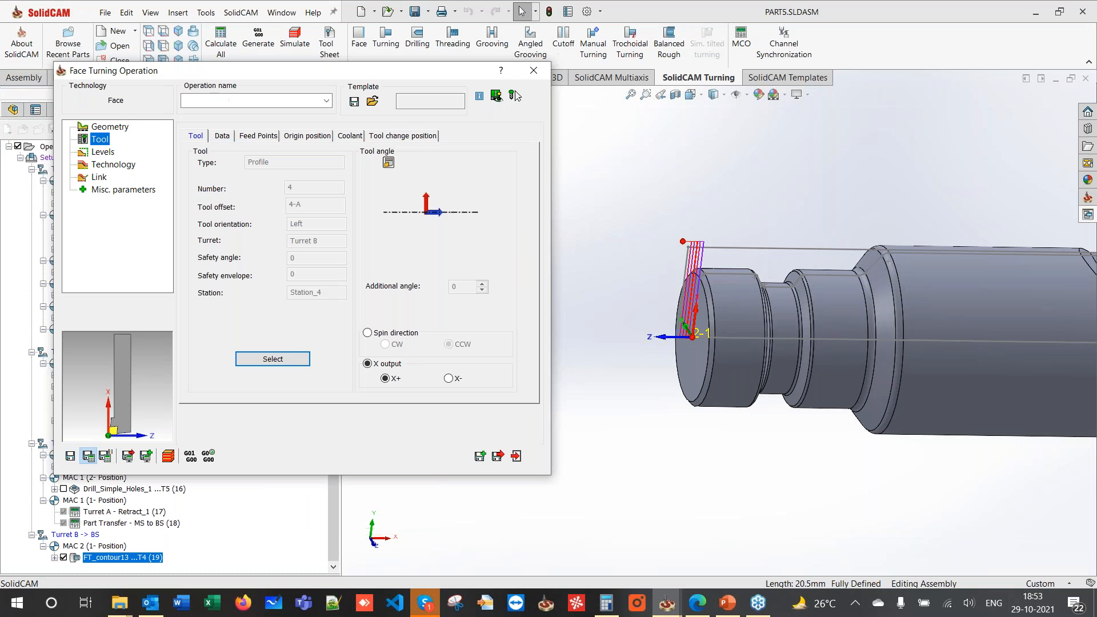
{"action": "left_click", "coordinate": [168, 457]}
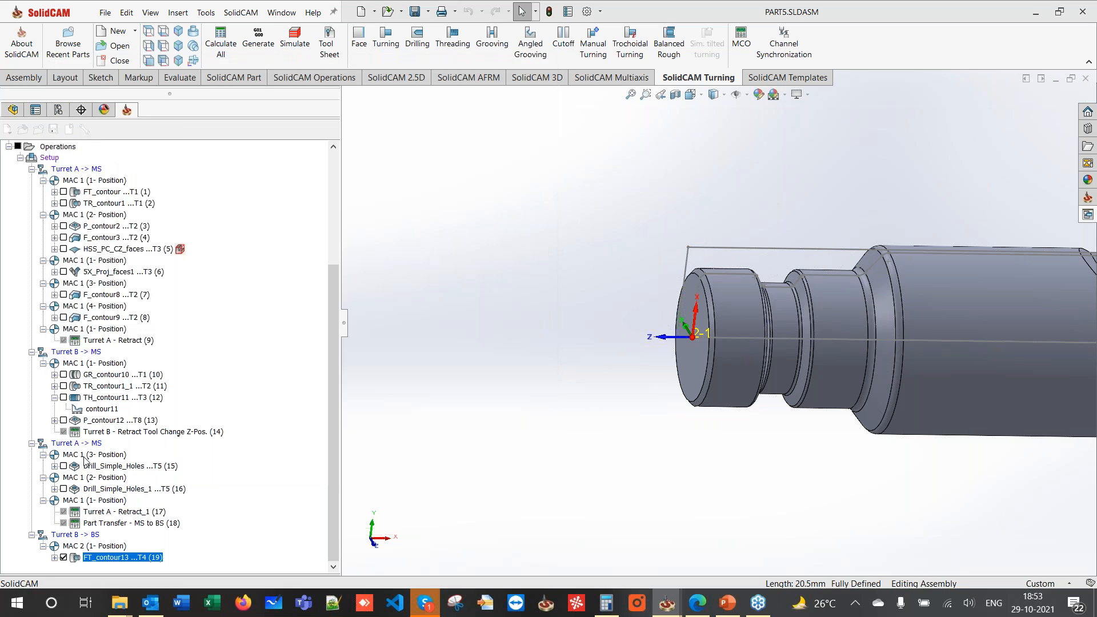
{"action": "left_click", "coordinate": [60, 334]}
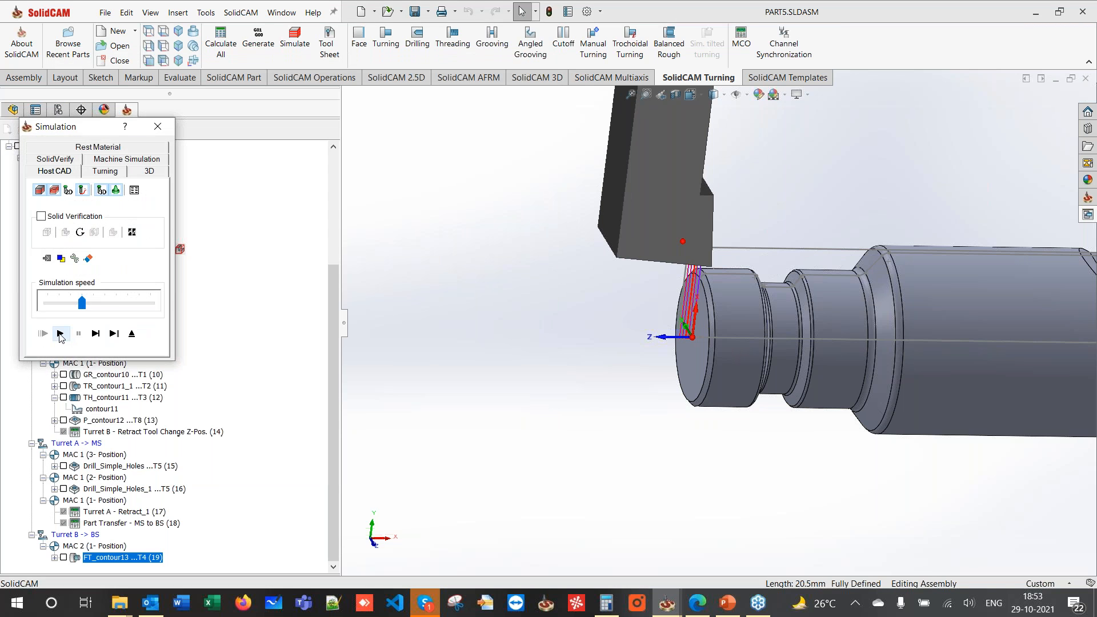
{"action": "left_click", "coordinate": [131, 333]}
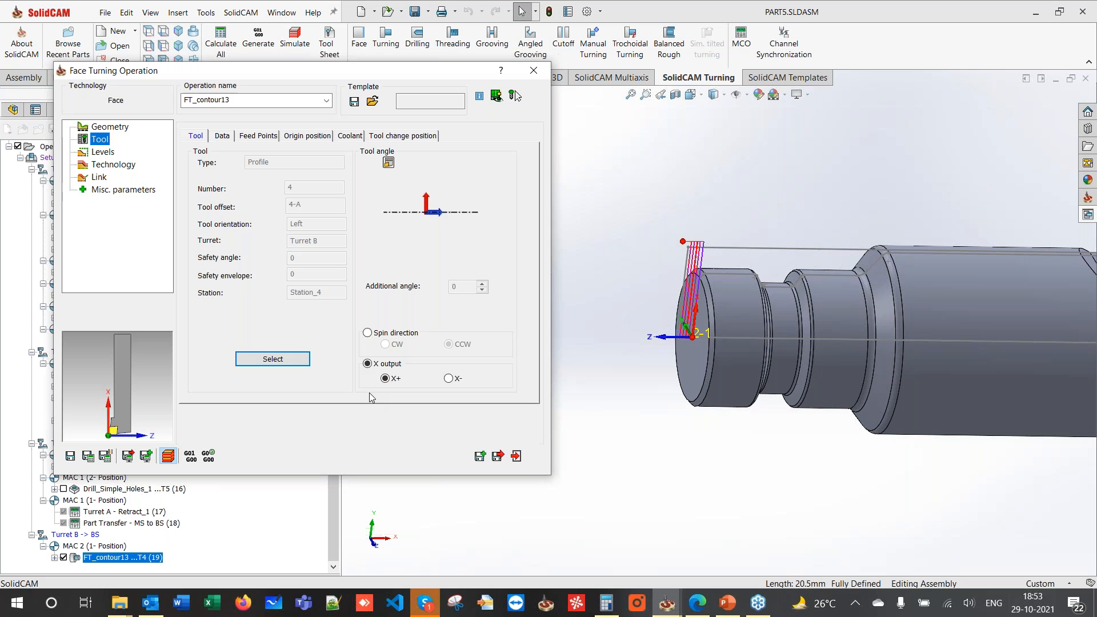
{"action": "left_click", "coordinate": [504, 450]}
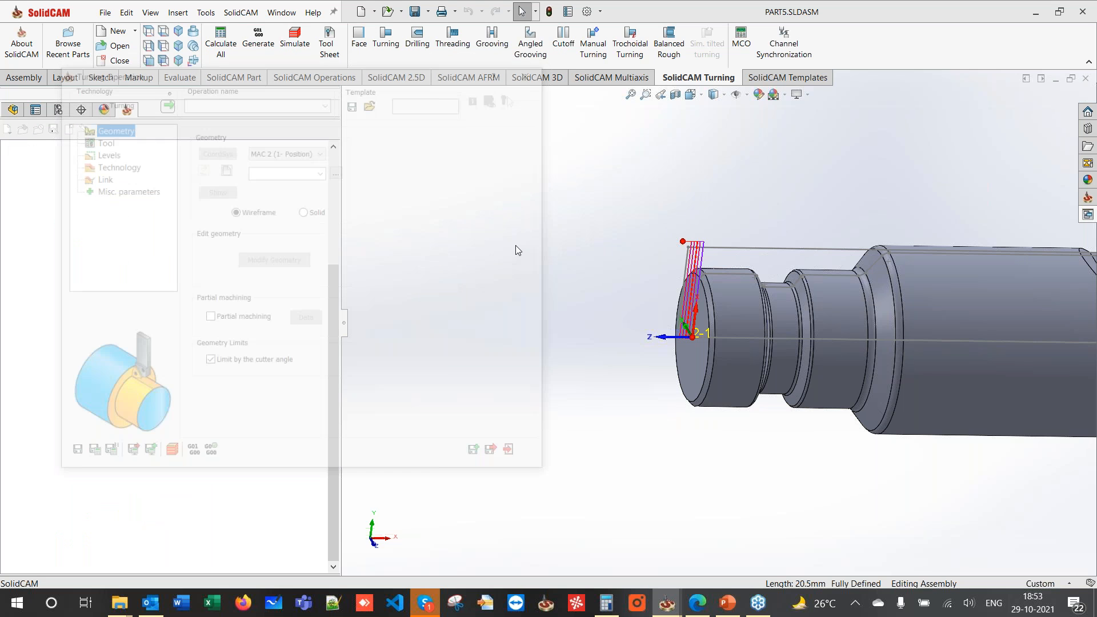
{"action": "left_click", "coordinate": [226, 171]}
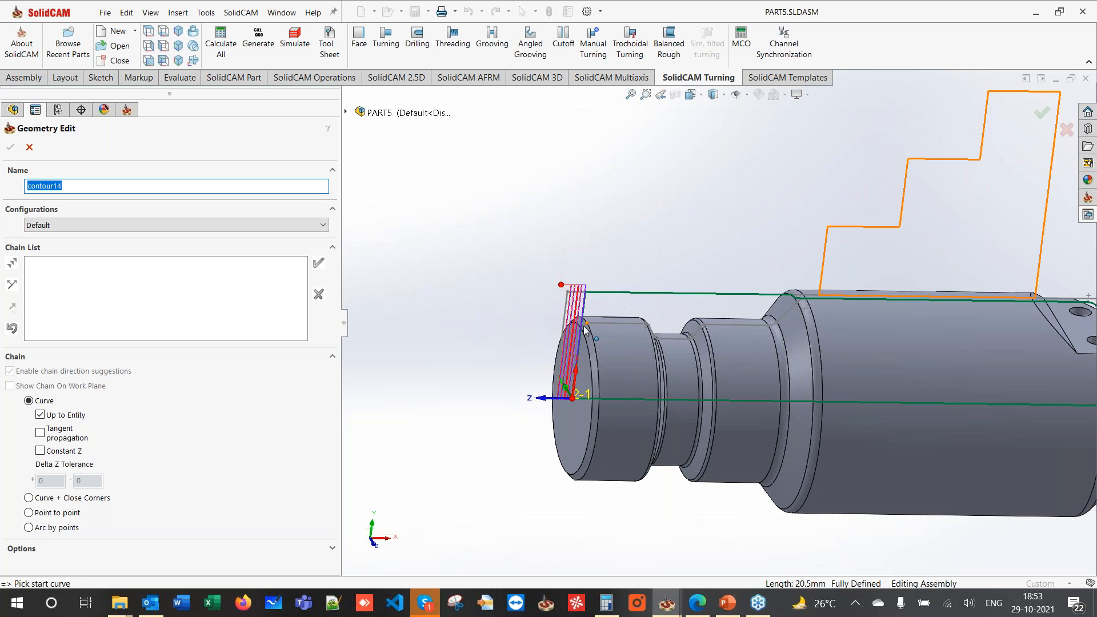
- Chain the stepped profile edges from the end face as new geometry contour14
{"action": "scroll", "coordinate": [584, 329], "scroll_direction": "down", "scroll_amount": 5}
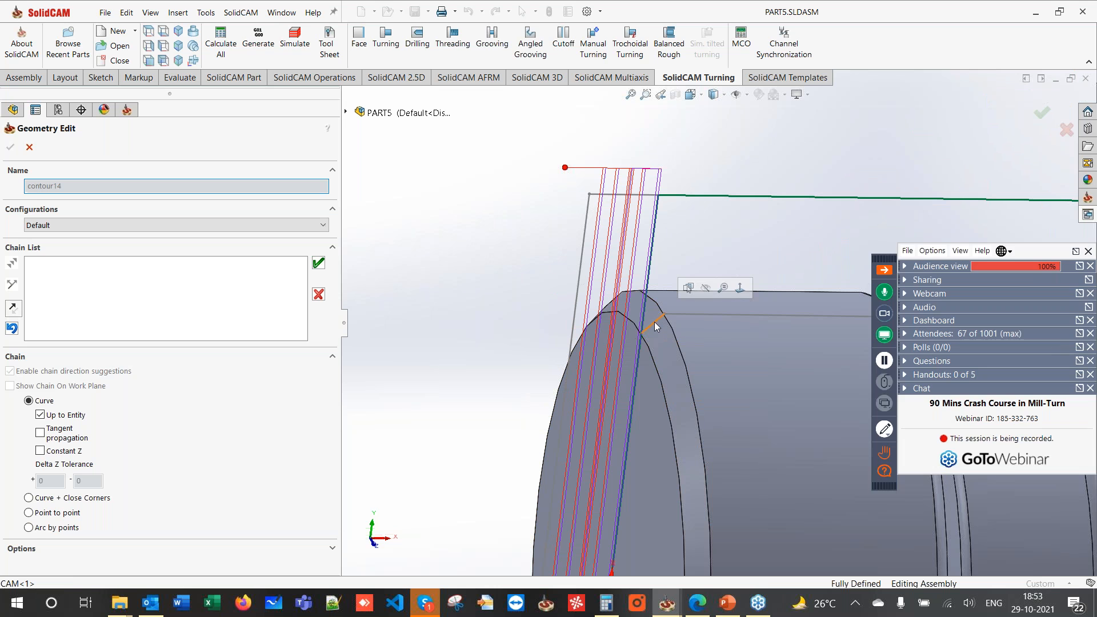
{"action": "left_click", "coordinate": [655, 326]}
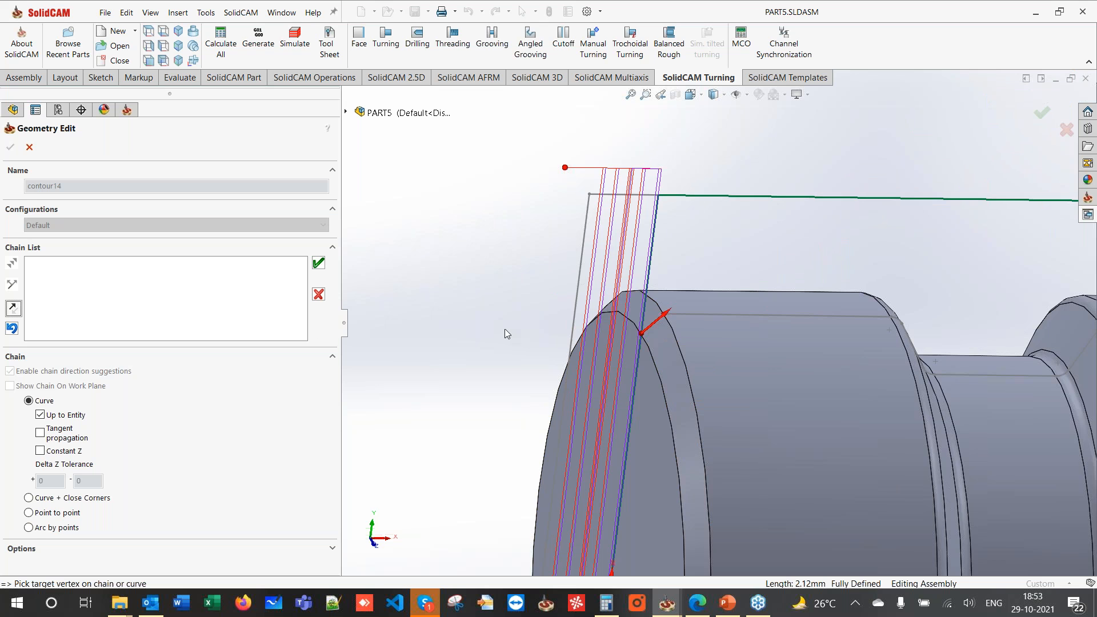
{"action": "scroll", "coordinate": [505, 329], "scroll_direction": "up", "scroll_amount": 5}
{"action": "scroll", "coordinate": [825, 319], "scroll_direction": "down", "scroll_amount": 4}
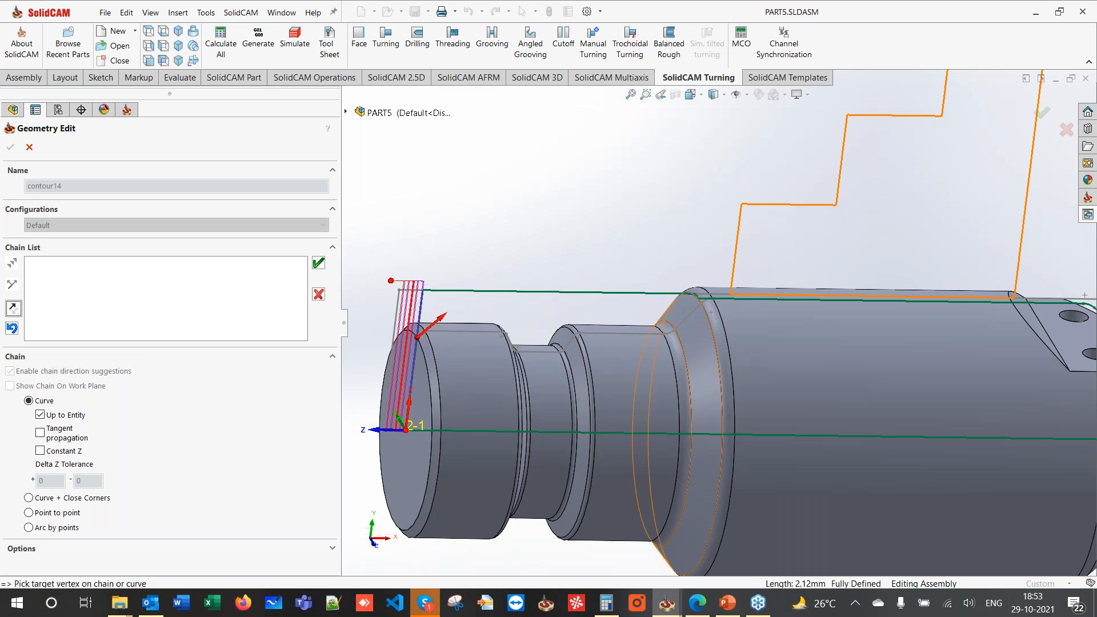
{"action": "left_click", "coordinate": [318, 263]}
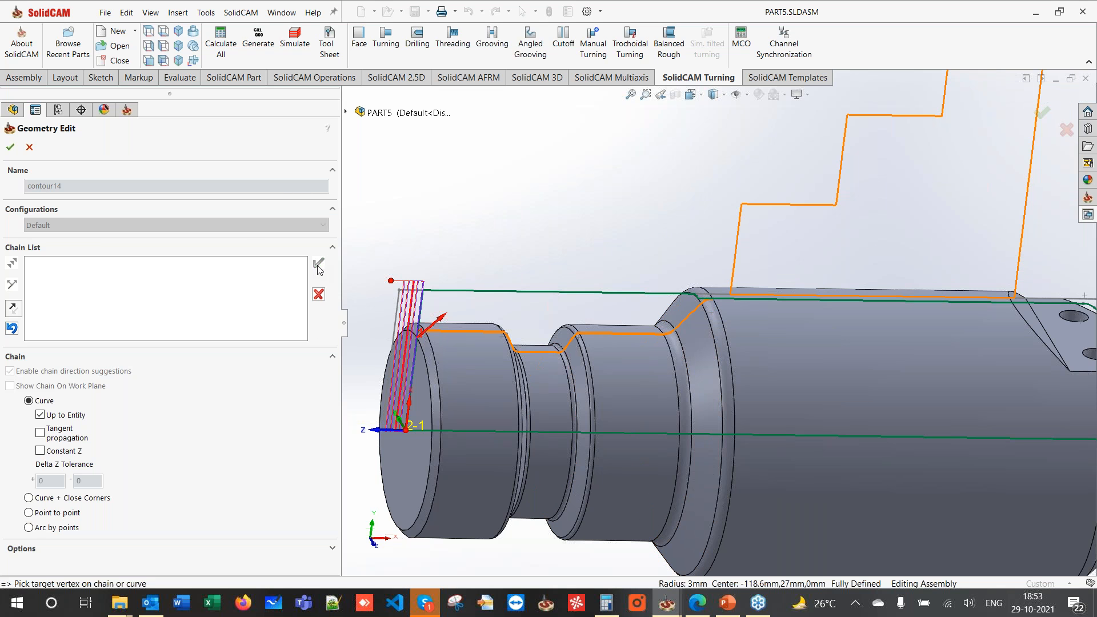
{"action": "left_click", "coordinate": [10, 148]}
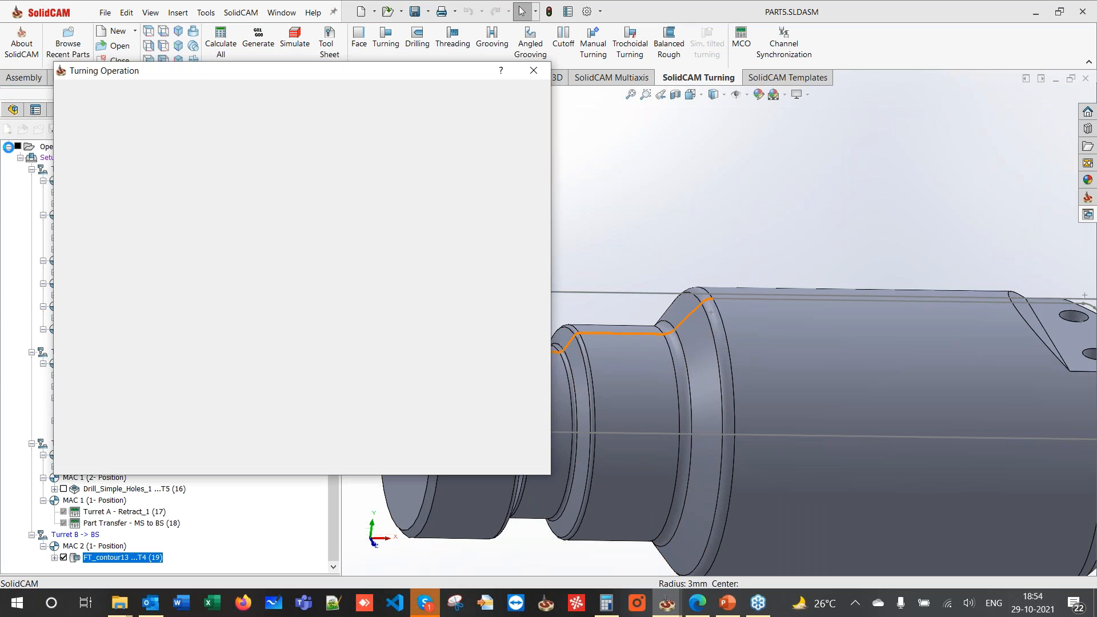
- Modify contour14 so its end auto-extends to the stock
{"action": "left_click", "coordinate": [261, 261]}
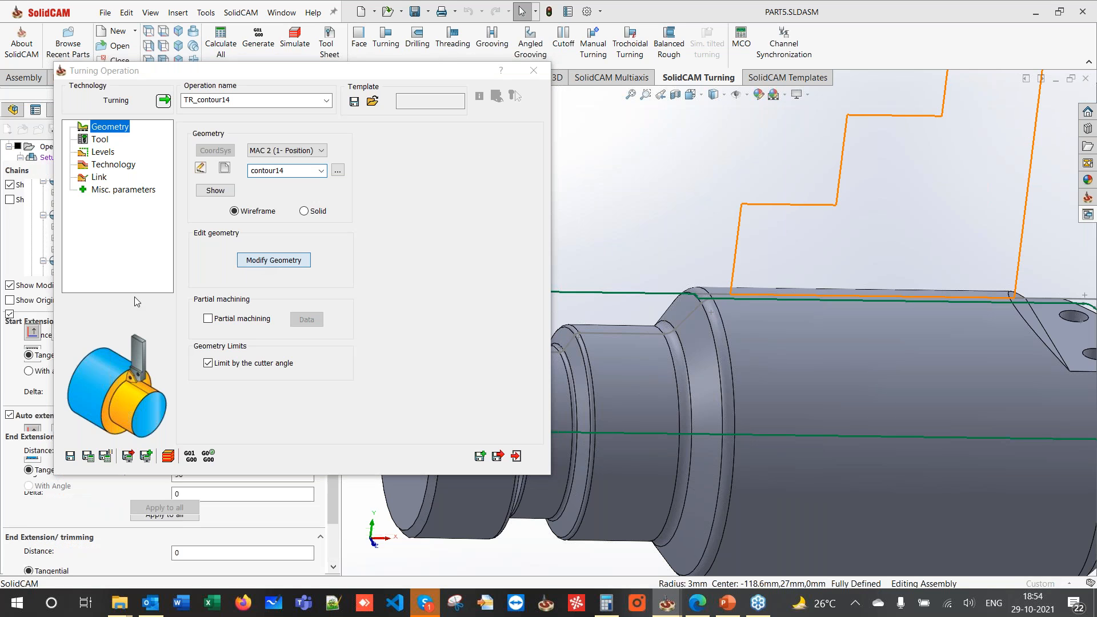
{"action": "scroll", "coordinate": [20, 400], "scroll_direction": "down", "scroll_amount": 5}
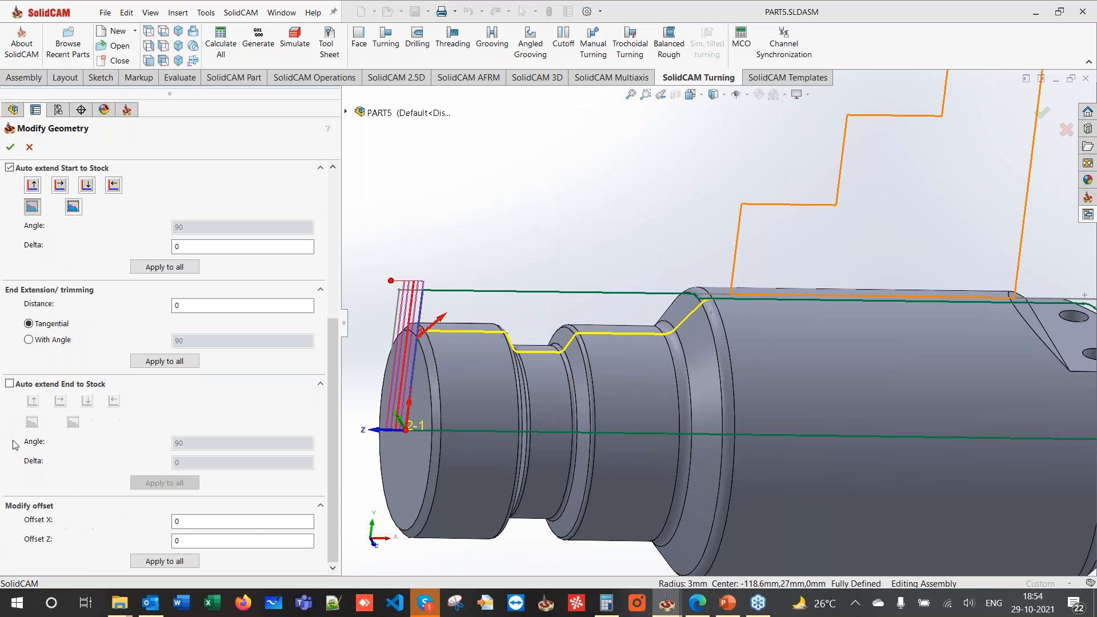
{"action": "left_click", "coordinate": [9, 385]}
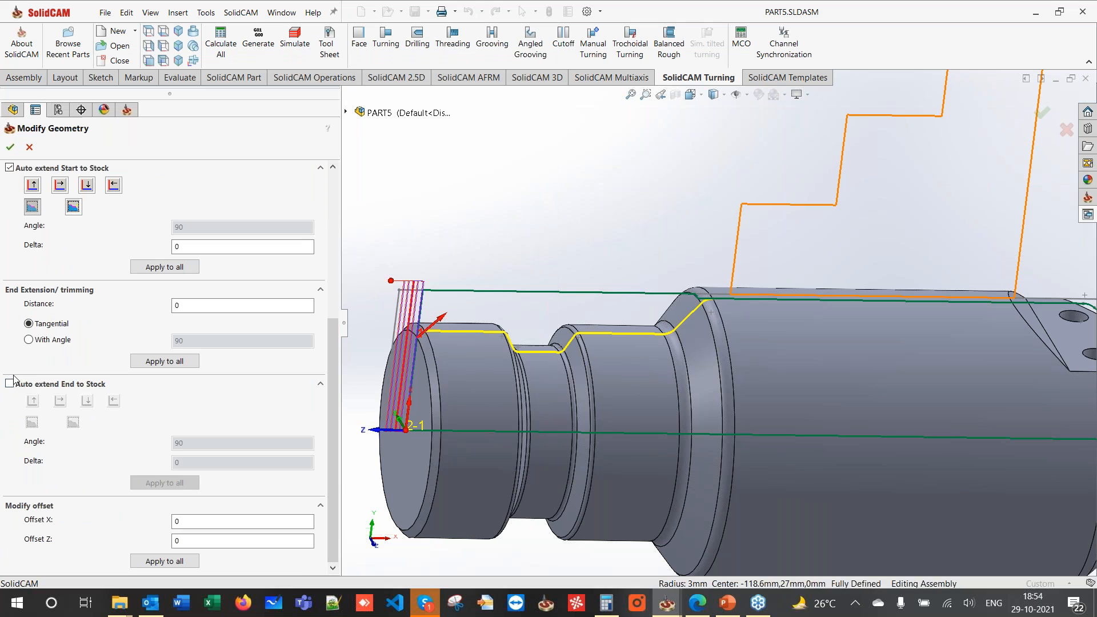
{"action": "left_click", "coordinate": [10, 147]}
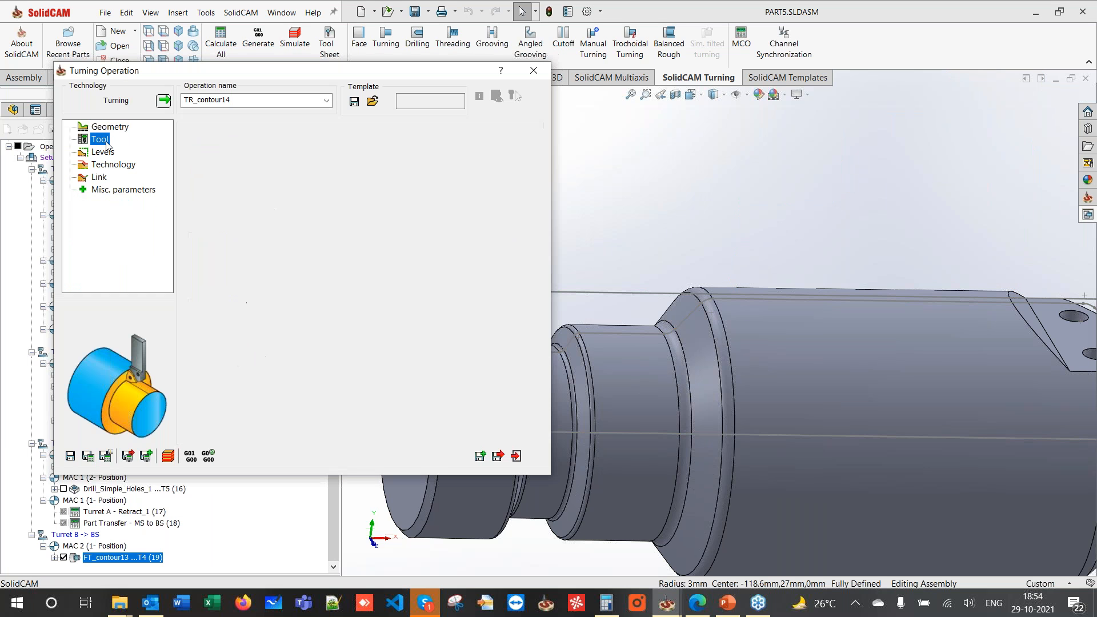
- Assign Profile tool 4 (Profile 80° R0.4) at Station_4 to TR_contour14, then review levels and link settings
{"action": "left_click", "coordinate": [288, 366]}
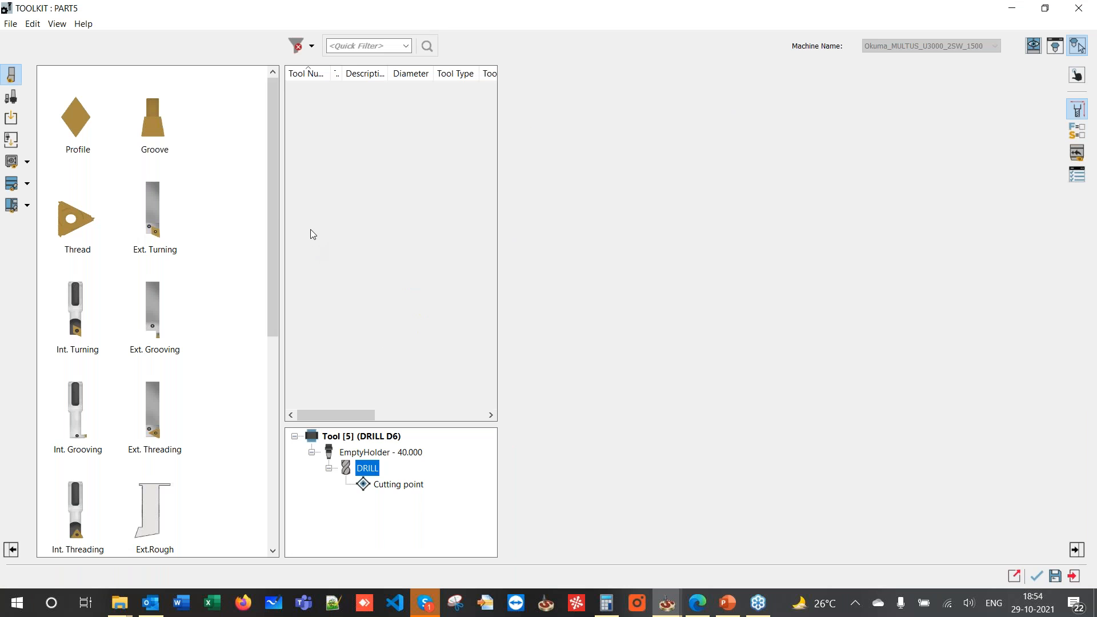
{"action": "left_click", "coordinate": [314, 250]}
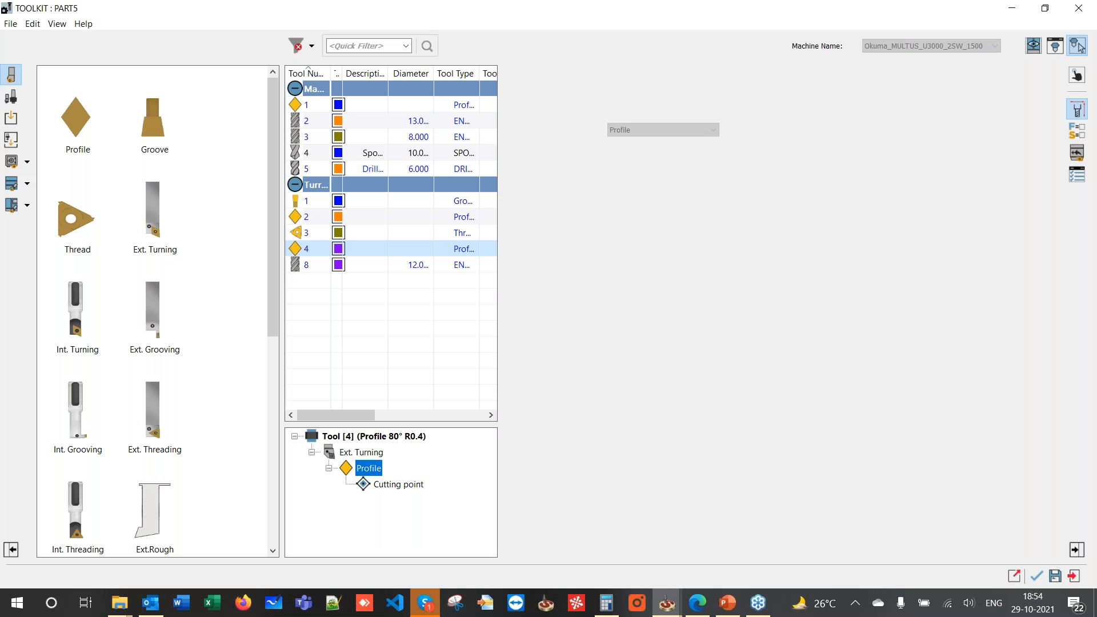
{"action": "double_click", "coordinate": [309, 249]}
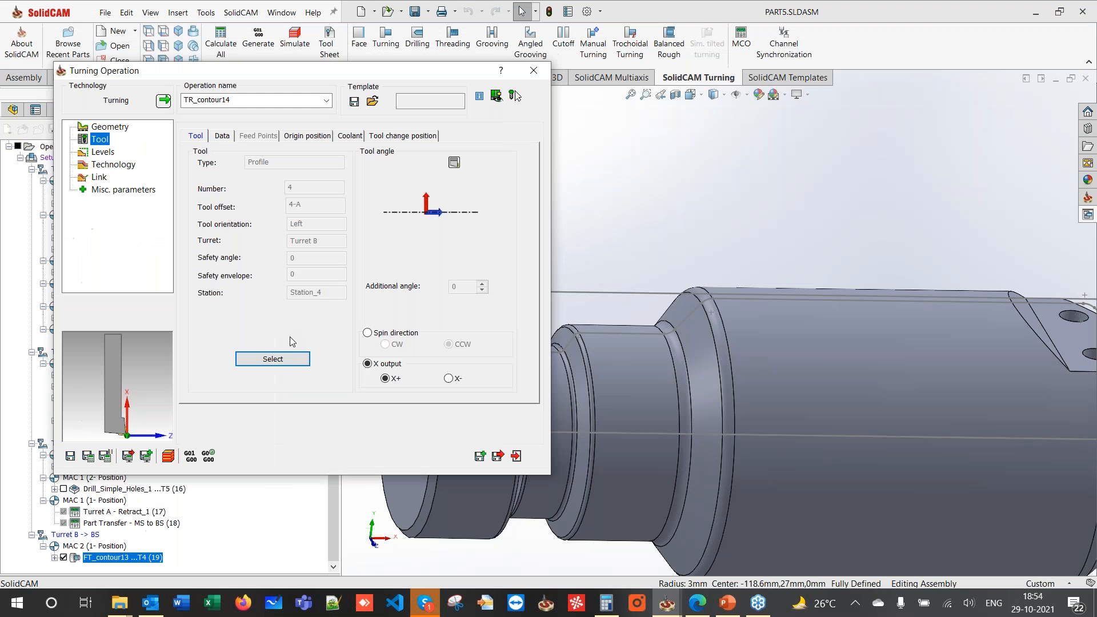
{"action": "left_click", "coordinate": [273, 359]}
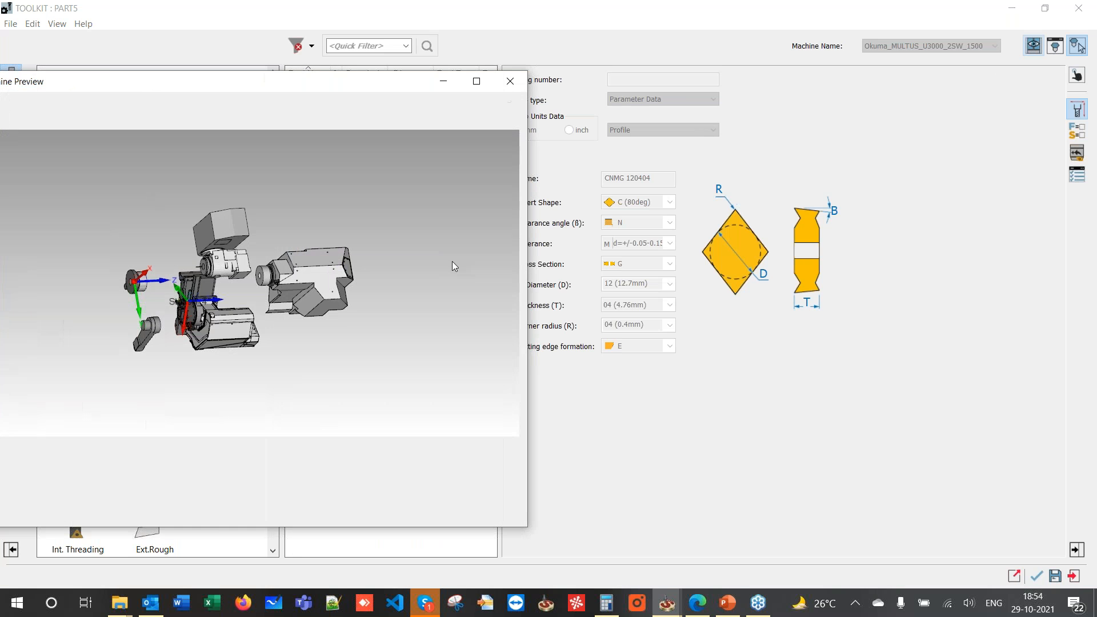
{"action": "scroll", "coordinate": [186, 295], "scroll_direction": "up", "scroll_amount": 5}
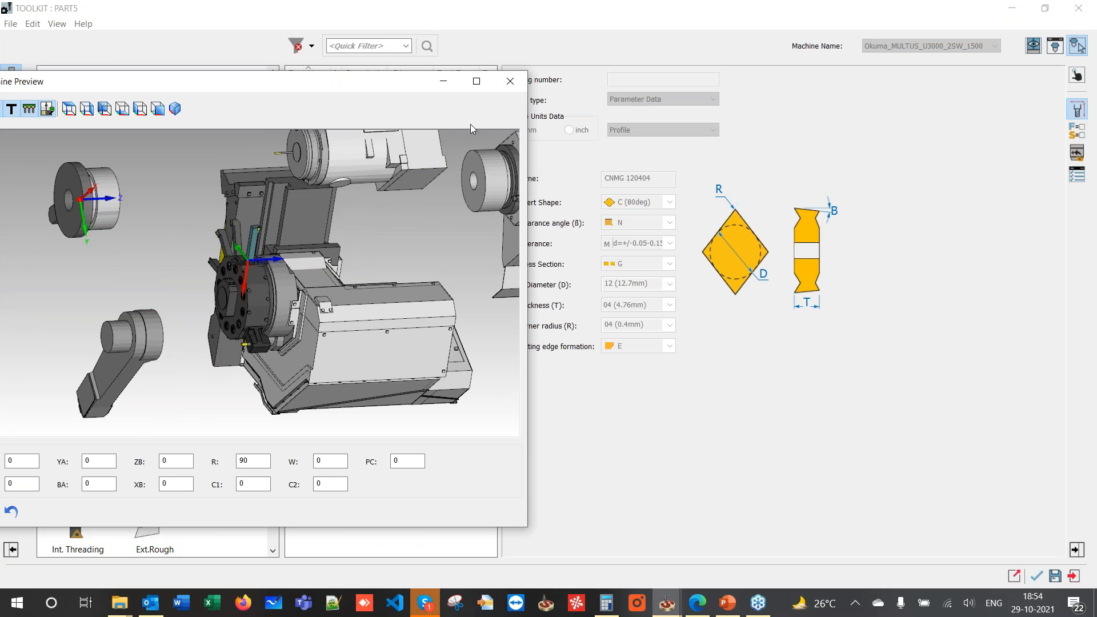
{"action": "left_click", "coordinate": [518, 84]}
{"action": "left_click", "coordinate": [1035, 579]}
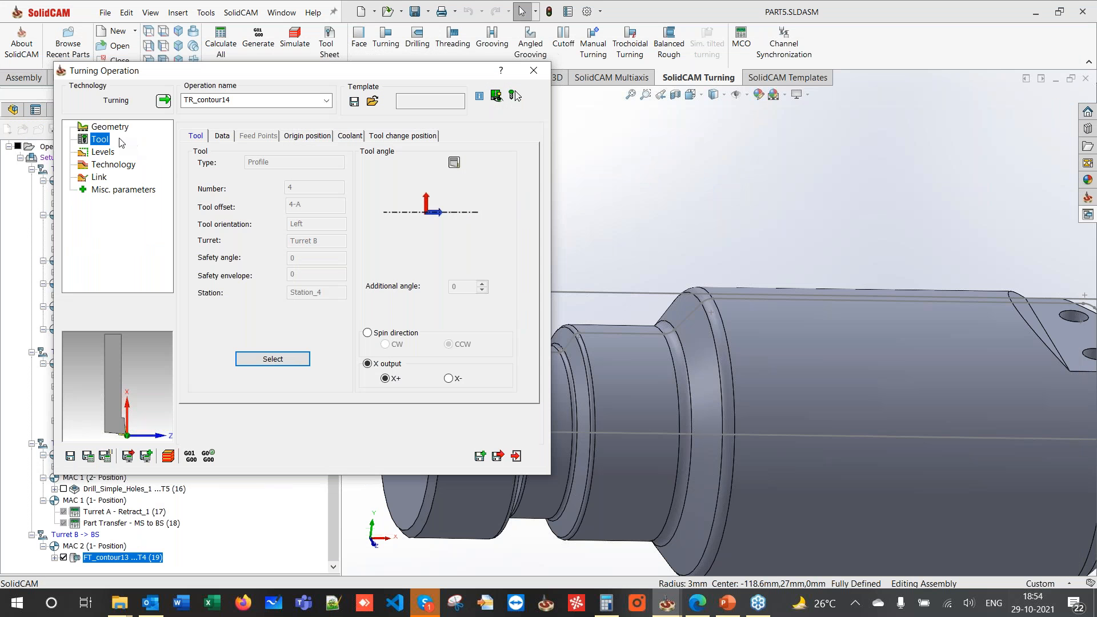
{"action": "left_click", "coordinate": [104, 152]}
{"action": "left_click", "coordinate": [107, 176]}
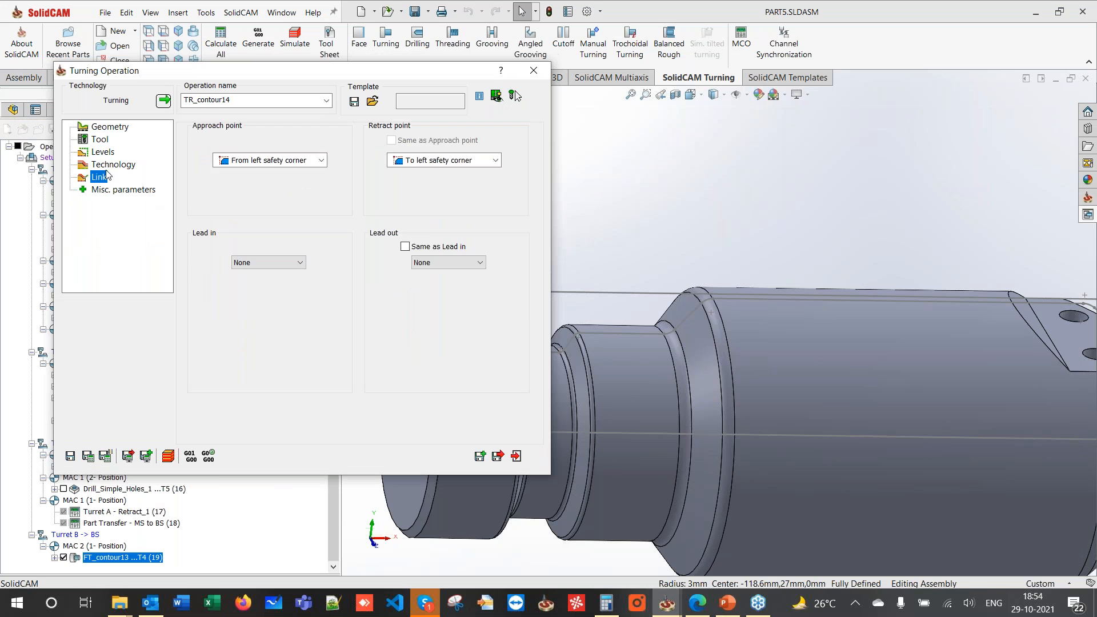
- Review TR_contour14's roughing and finish technology options and calculate the toolpath
{"action": "left_click", "coordinate": [106, 168]}
{"action": "left_click", "coordinate": [238, 128]}
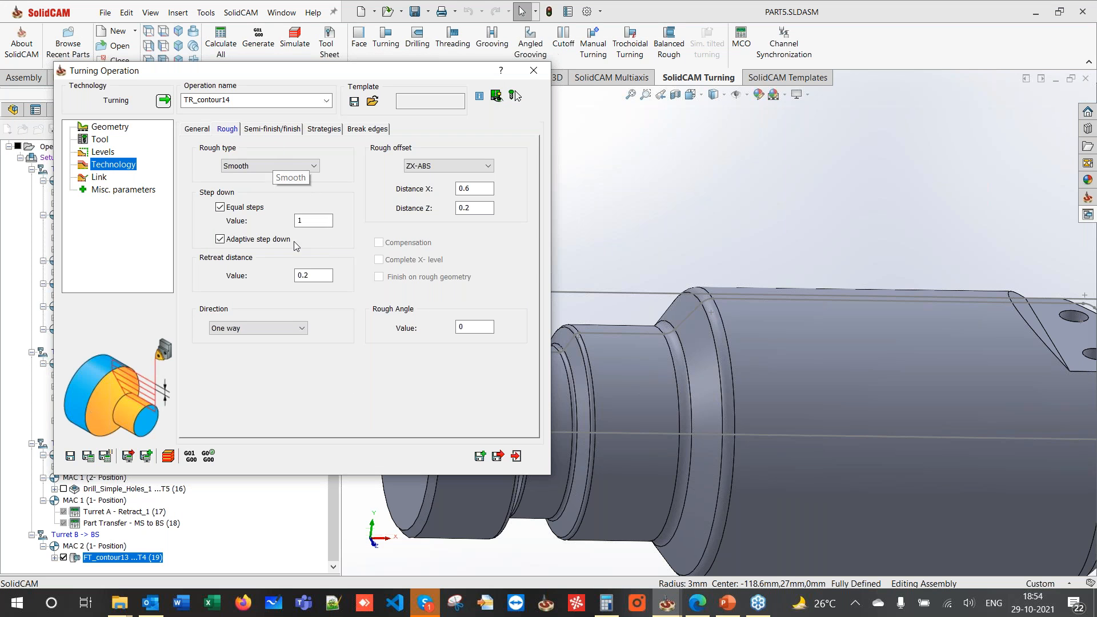
{"action": "left_click", "coordinate": [252, 130]}
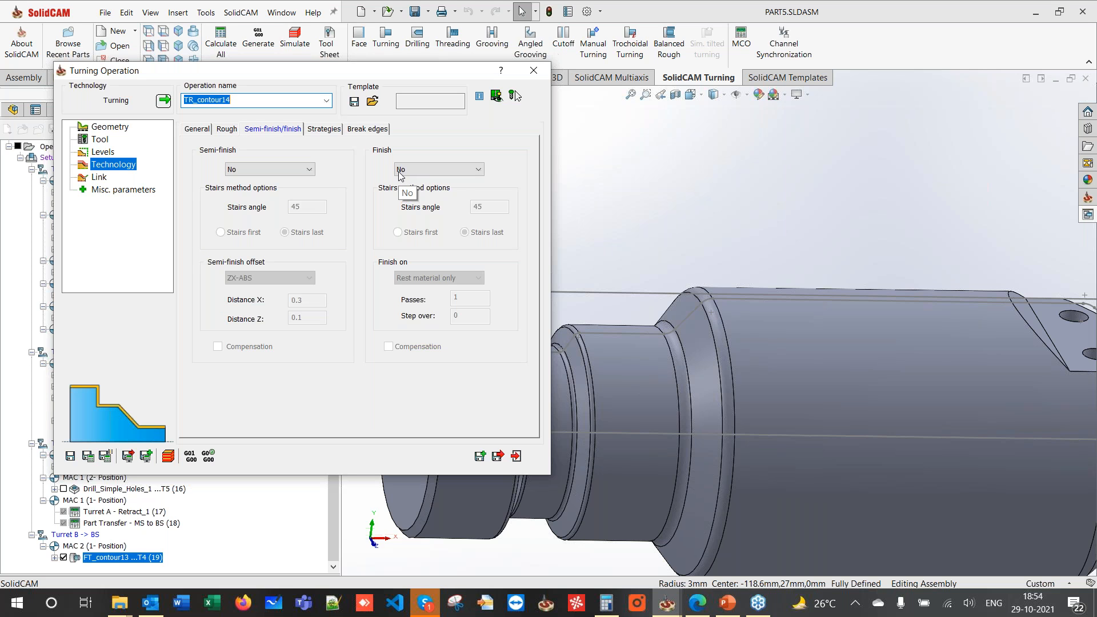
{"action": "left_click", "coordinate": [88, 456]}
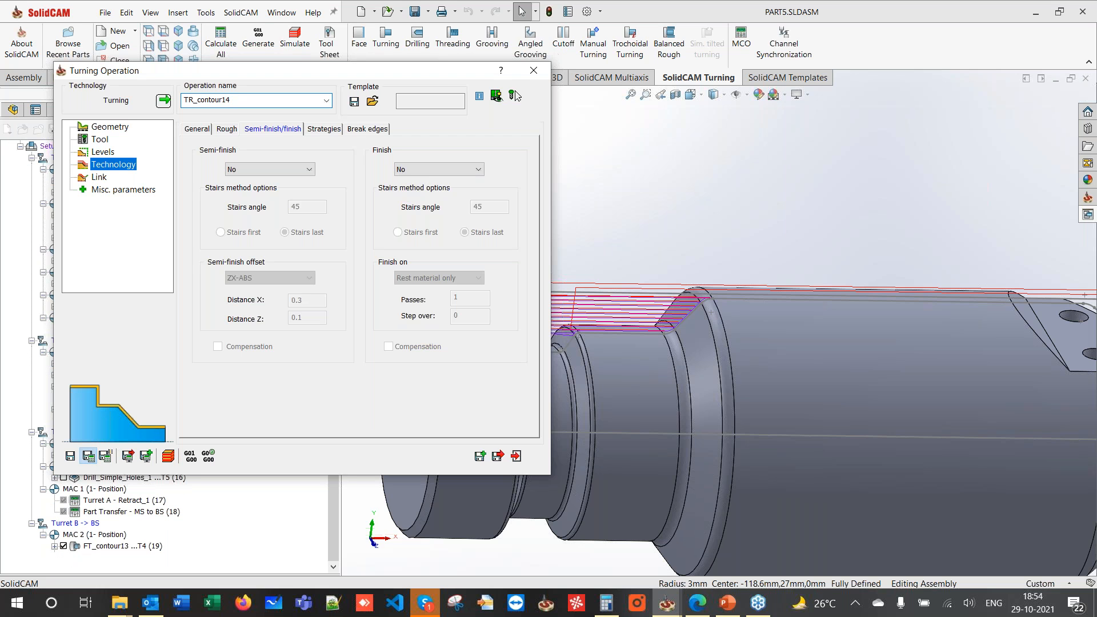
{"action": "left_click", "coordinate": [323, 129]}
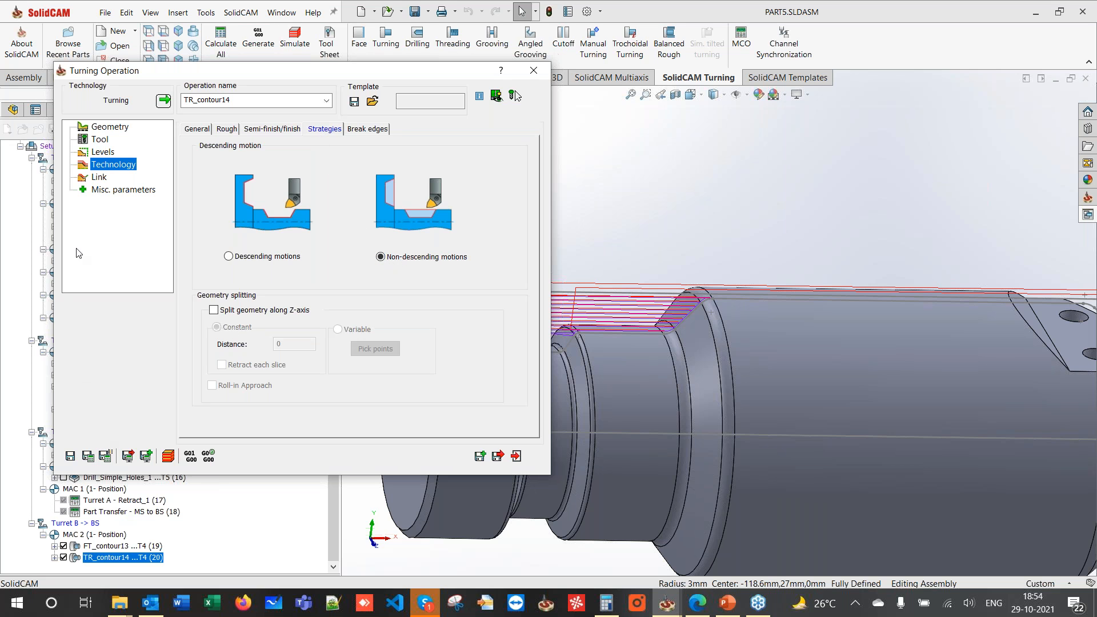
- Approach from and retract to the right safety corner, then recalculate TR_contour14
{"action": "left_click", "coordinate": [100, 177]}
{"action": "left_click", "coordinate": [223, 162]}
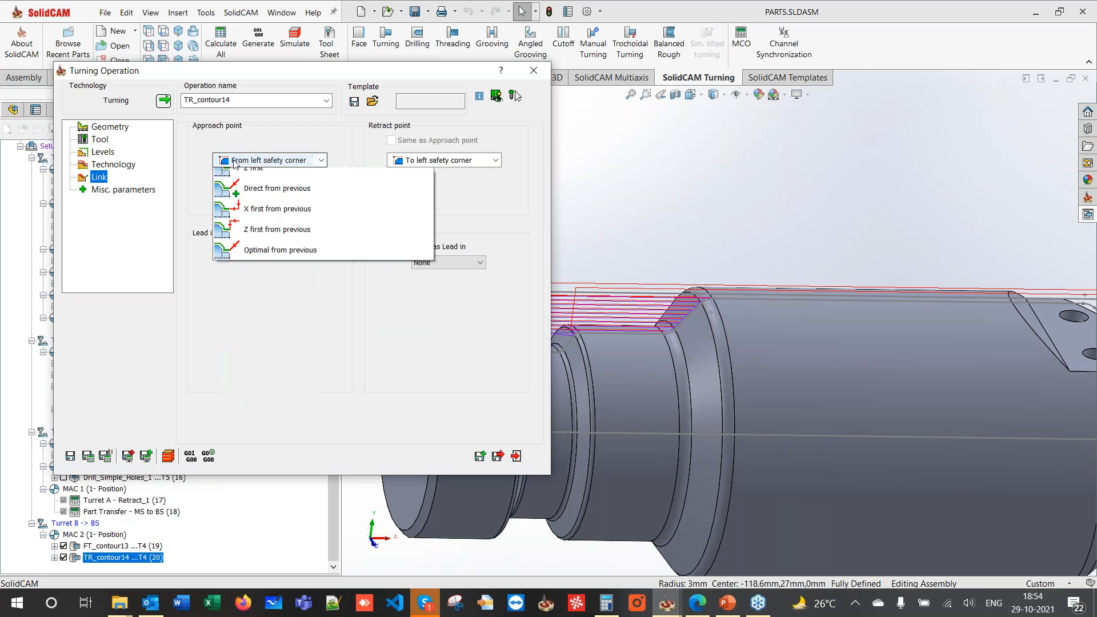
{"action": "left_click", "coordinate": [245, 200]}
{"action": "left_click", "coordinate": [412, 161]}
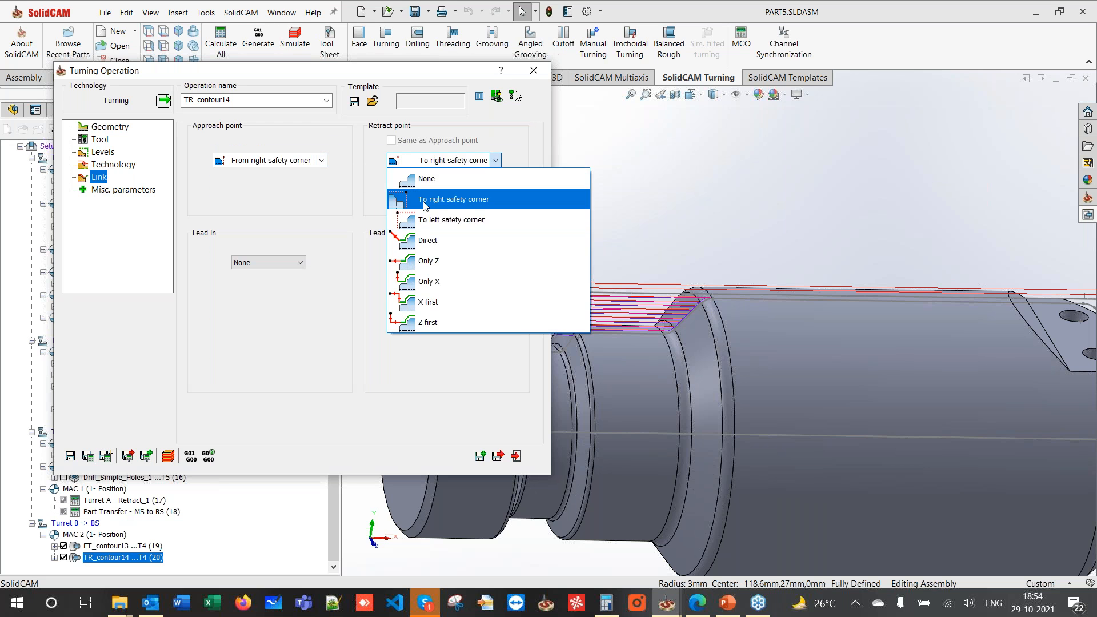
{"action": "left_click", "coordinate": [427, 200]}
{"action": "left_click", "coordinate": [87, 141]}
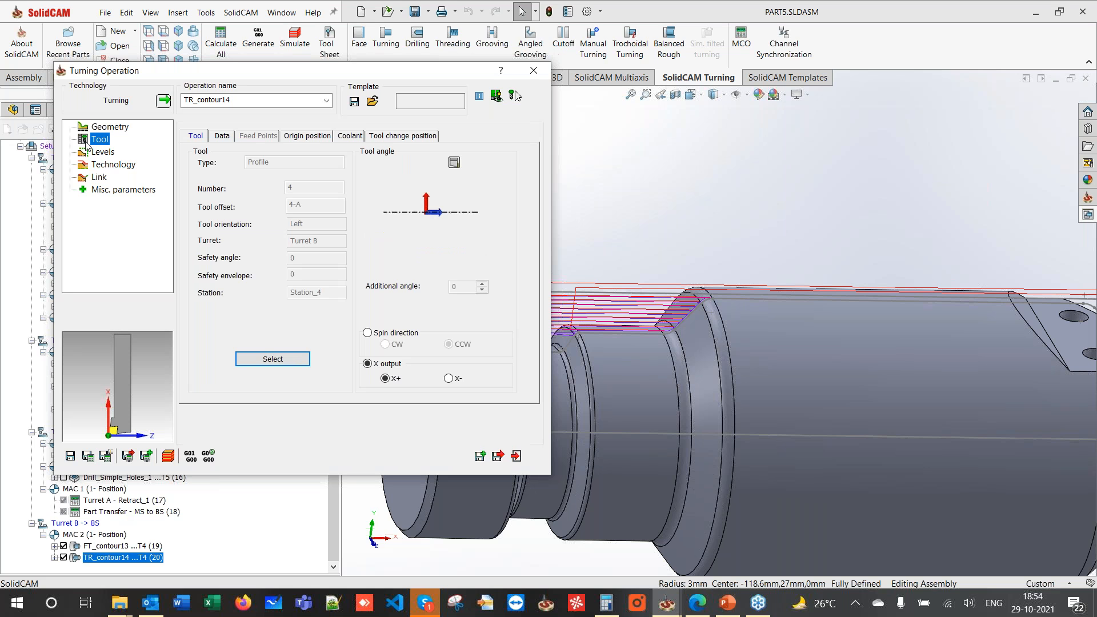
{"action": "left_click", "coordinate": [88, 455]}
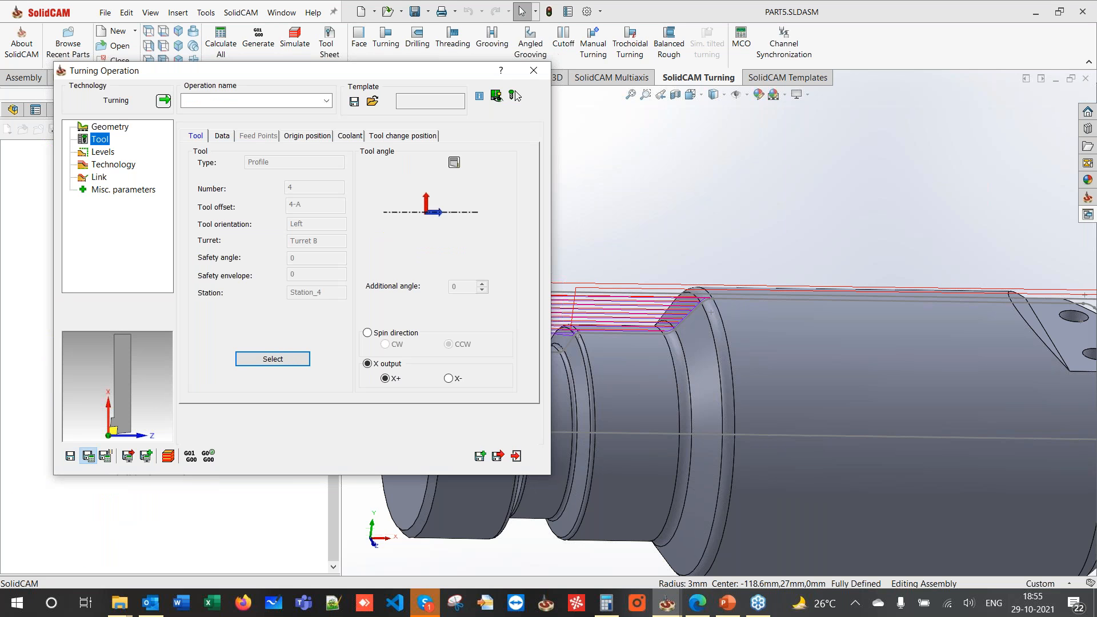
- Recheck tool 4 in the Toolkit, then orbit and zoom to inspect TR_contour14's roughing passes
{"action": "left_click", "coordinate": [252, 359]}
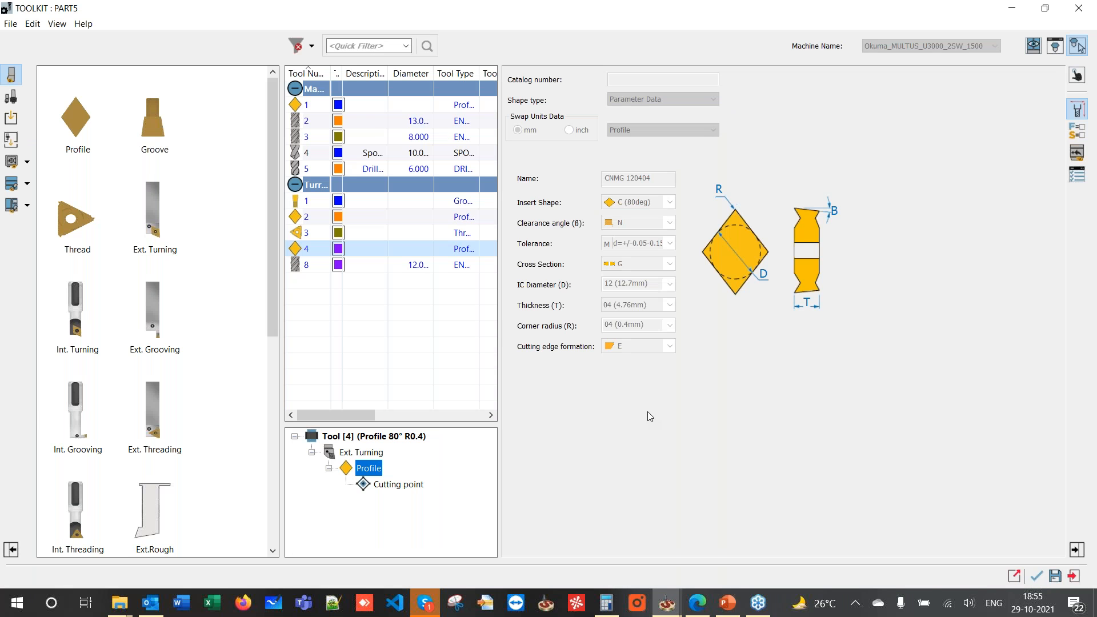
{"action": "left_click", "coordinate": [1036, 576]}
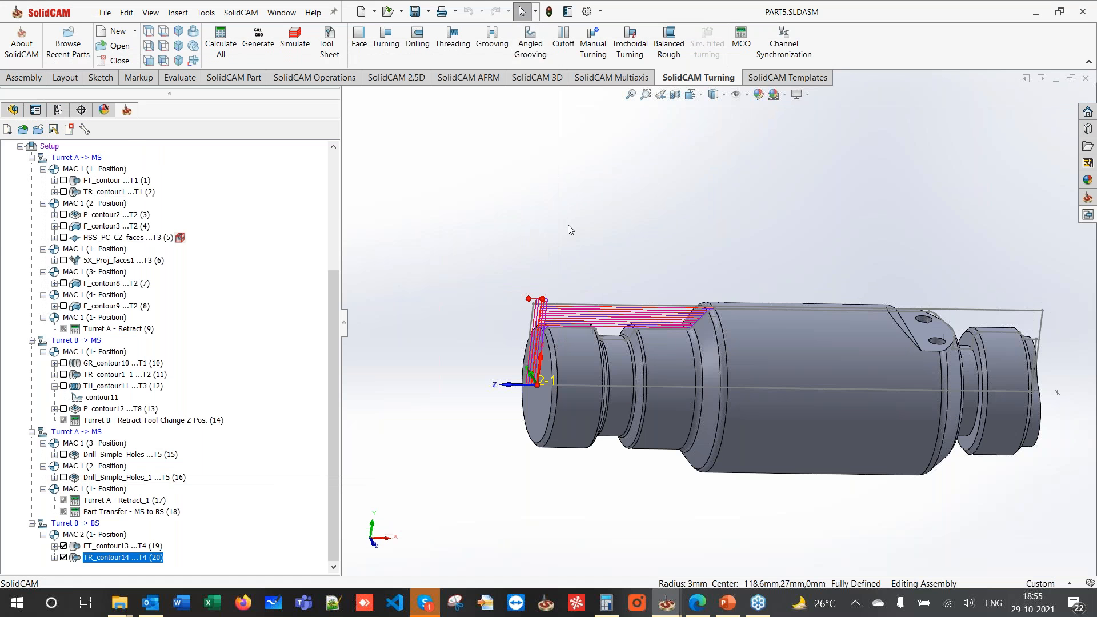
{"action": "middle_click_drag", "start_coordinate": [569, 225], "coordinate": [606, 258]}
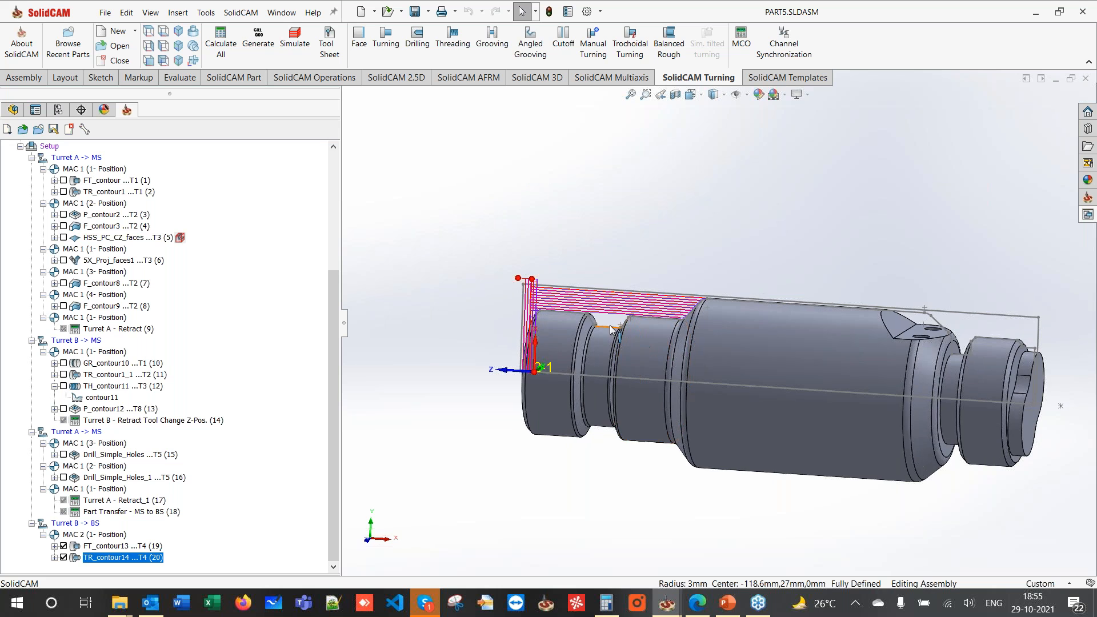
{"action": "scroll", "coordinate": [611, 330], "scroll_direction": "down", "scroll_amount": 4}
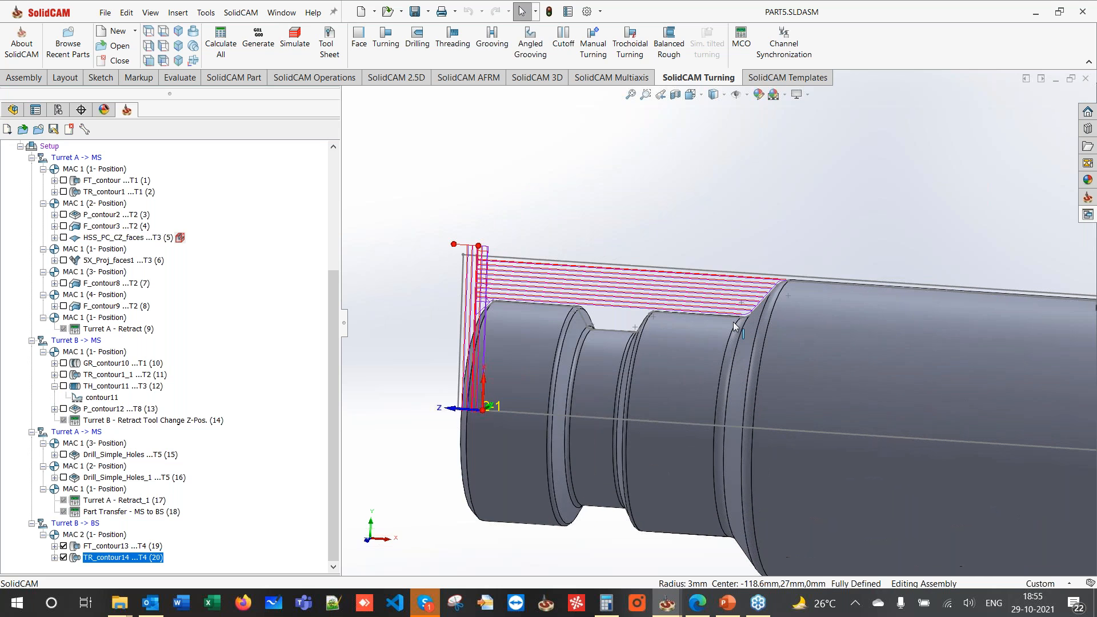
{"action": "scroll", "coordinate": [735, 327], "scroll_direction": "down", "scroll_amount": 2}
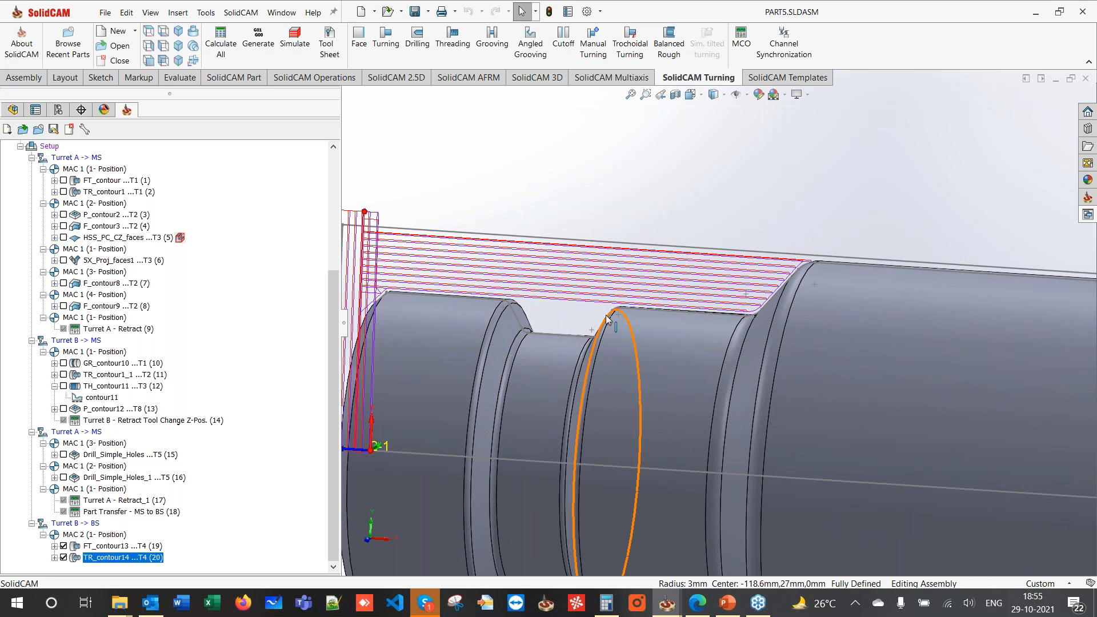
{"action": "middle_click_drag", "start_coordinate": [578, 171], "coordinate": [594, 217]}
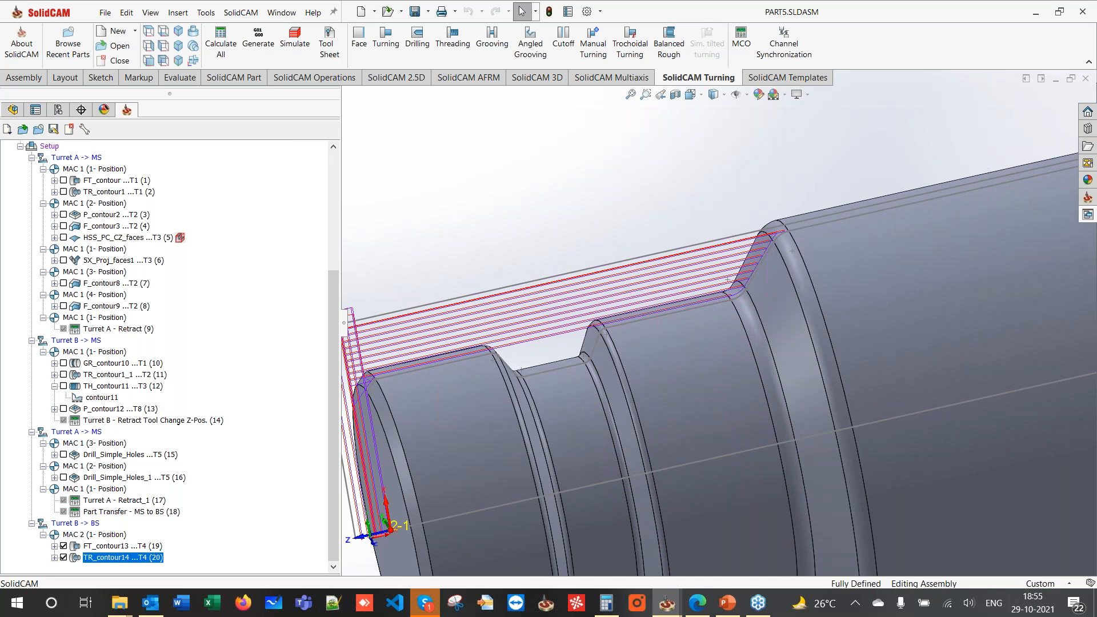
- Start a trochoidal turning operation and chain the groove edges as contour15
{"action": "left_click", "coordinate": [624, 57]}
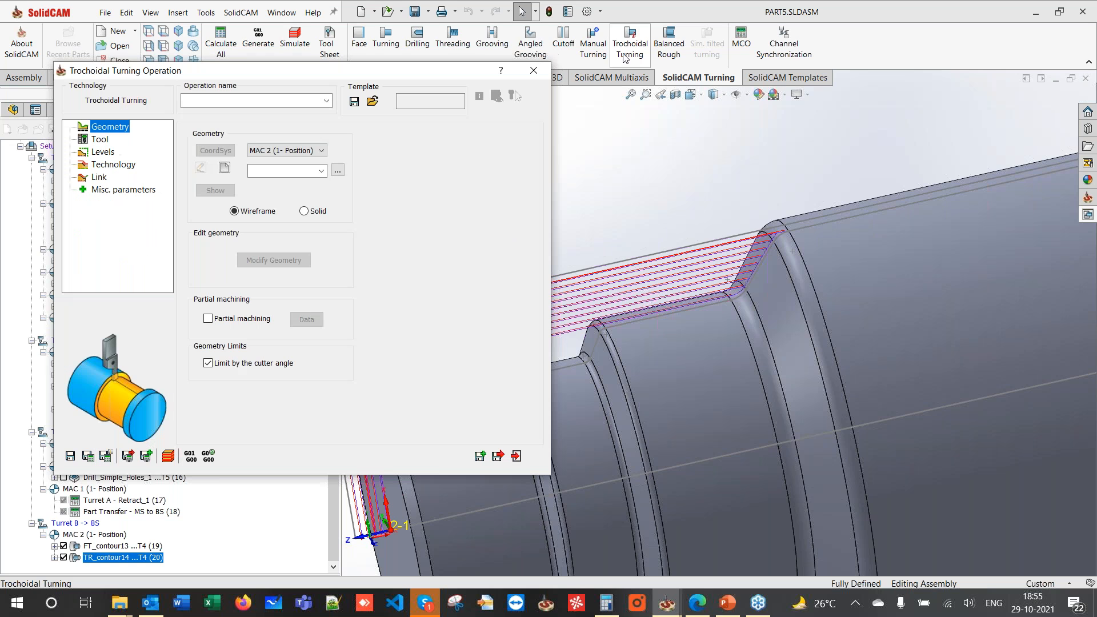
{"action": "left_click", "coordinate": [226, 169]}
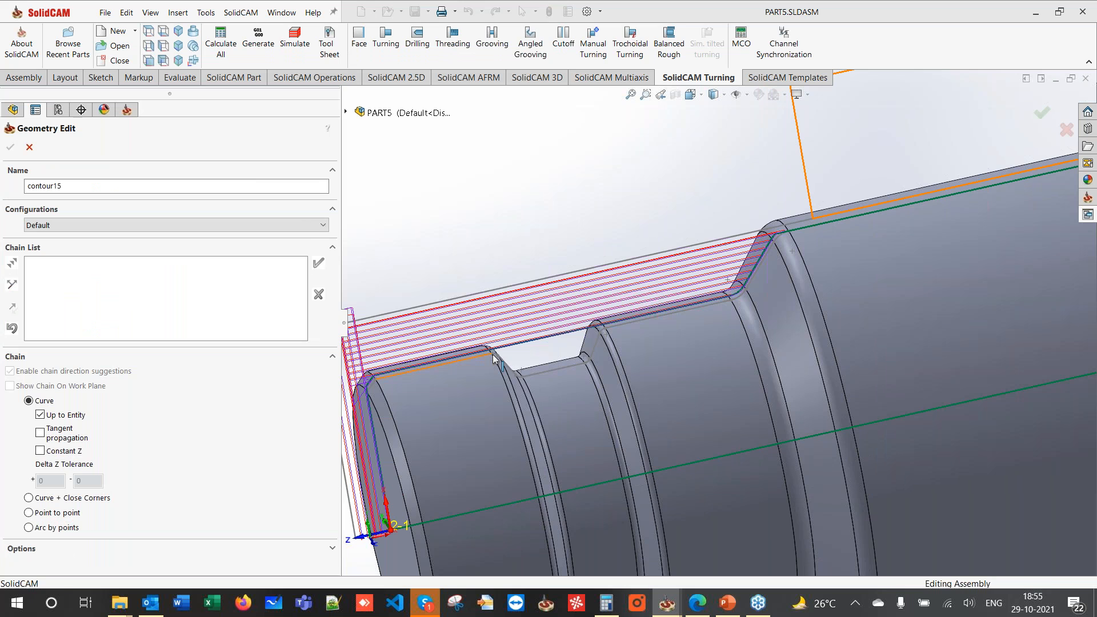
{"action": "scroll", "coordinate": [495, 359], "scroll_direction": "down", "scroll_amount": 3}
{"action": "left_click", "coordinate": [495, 358]}
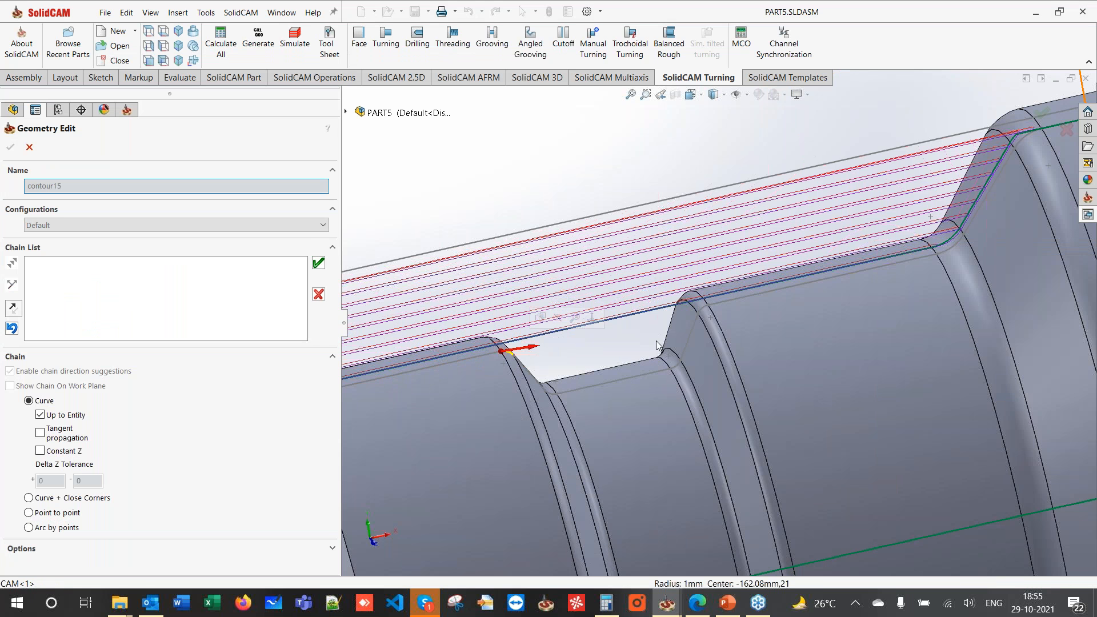
{"action": "left_click", "coordinate": [658, 345]}
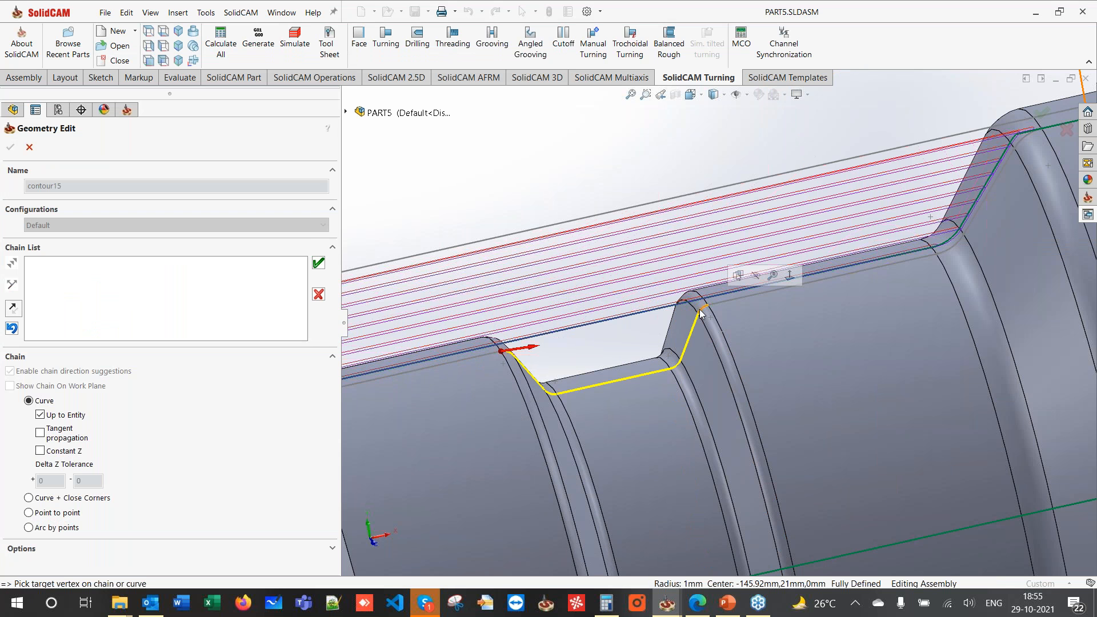
{"action": "left_click", "coordinate": [318, 263]}
{"action": "left_click", "coordinate": [10, 147]}
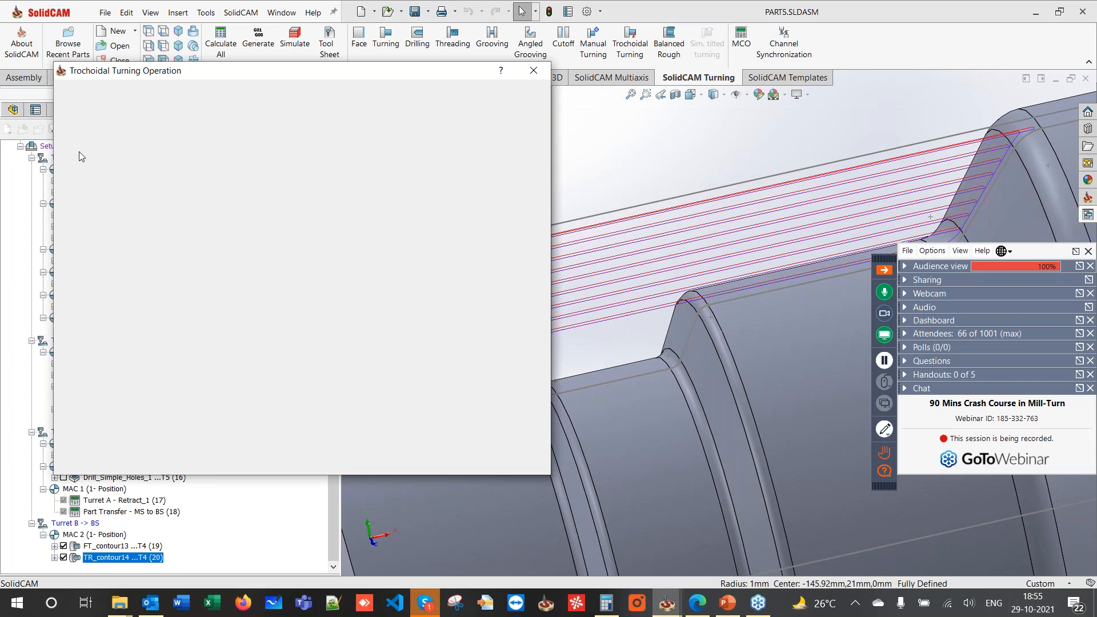
- Modify contour15 so its end auto-extends to the stock
{"action": "left_click", "coordinate": [105, 127]}
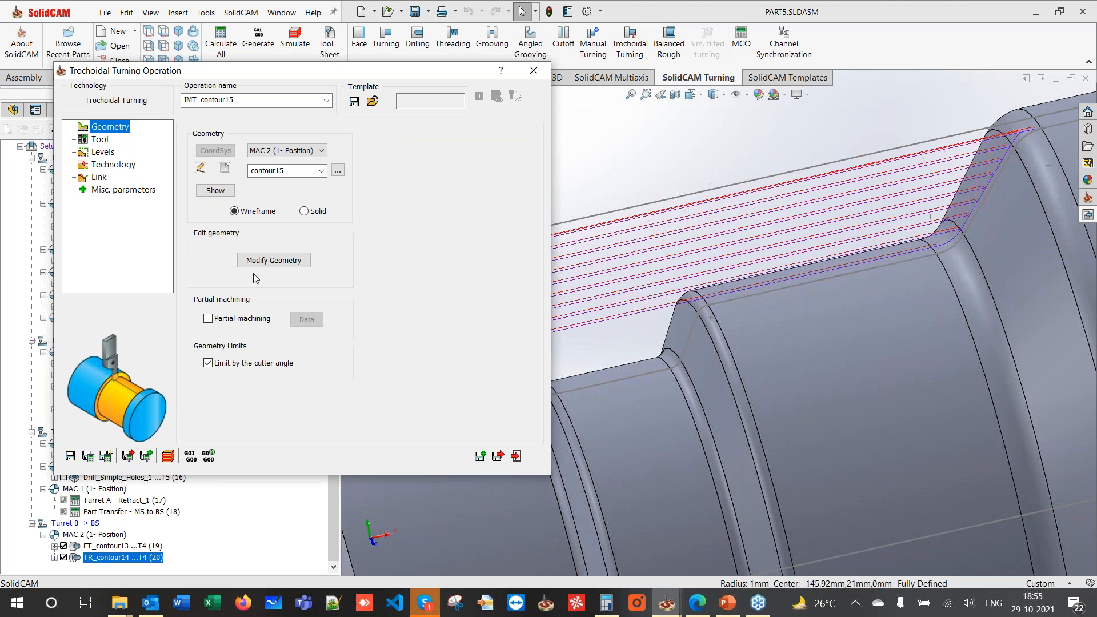
{"action": "left_click", "coordinate": [270, 263]}
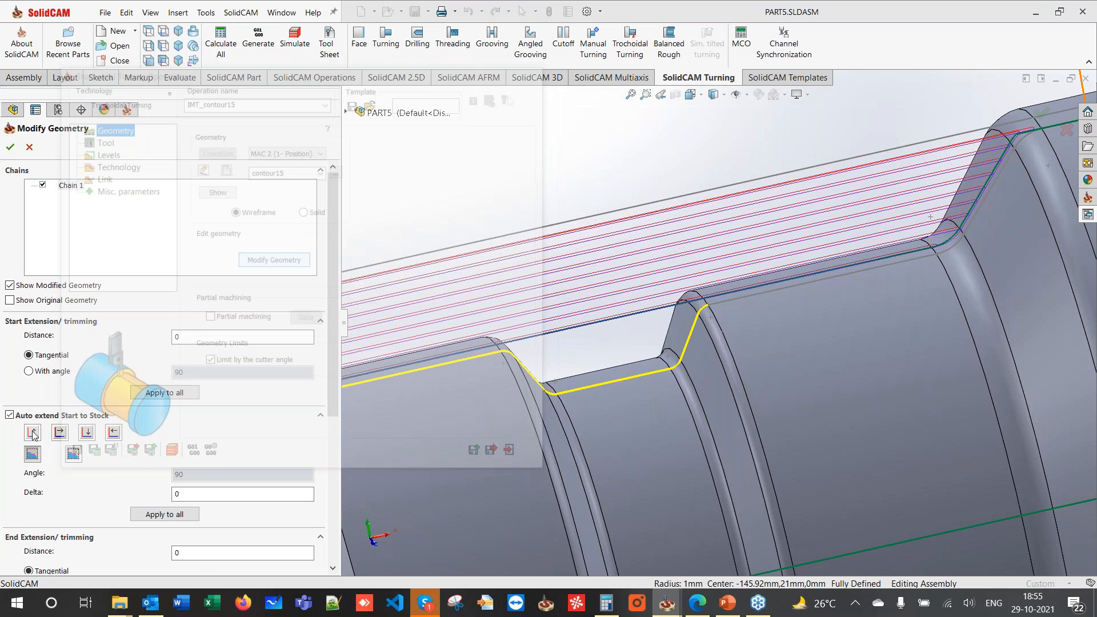
{"action": "scroll", "coordinate": [35, 446], "scroll_direction": "down", "scroll_amount": 3}
{"action": "left_click", "coordinate": [9, 486]}
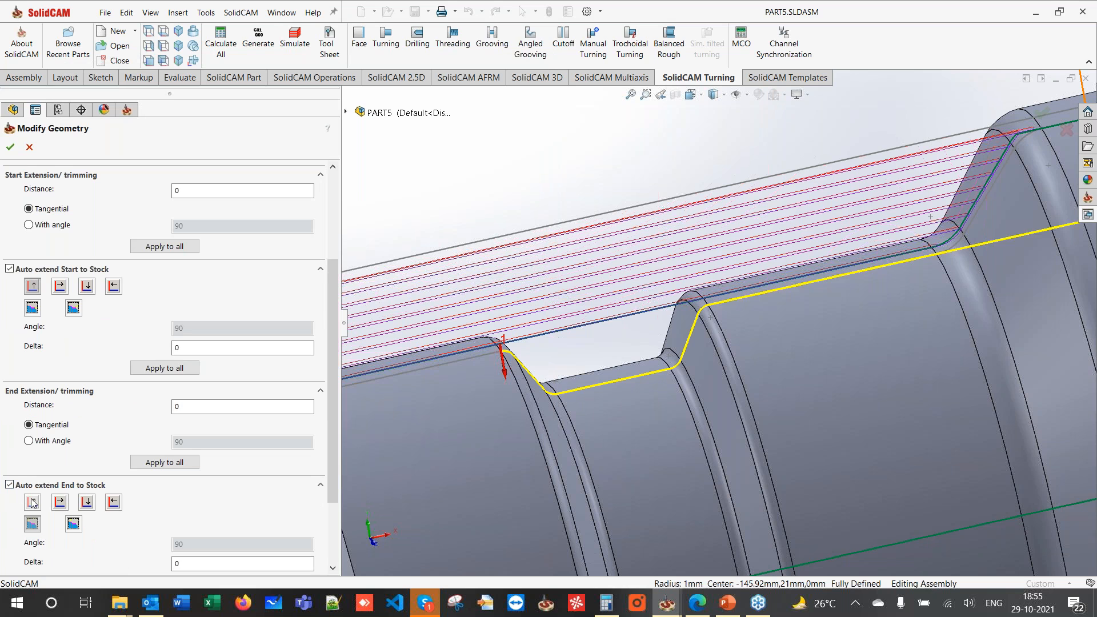
{"action": "left_click", "coordinate": [13, 150]}
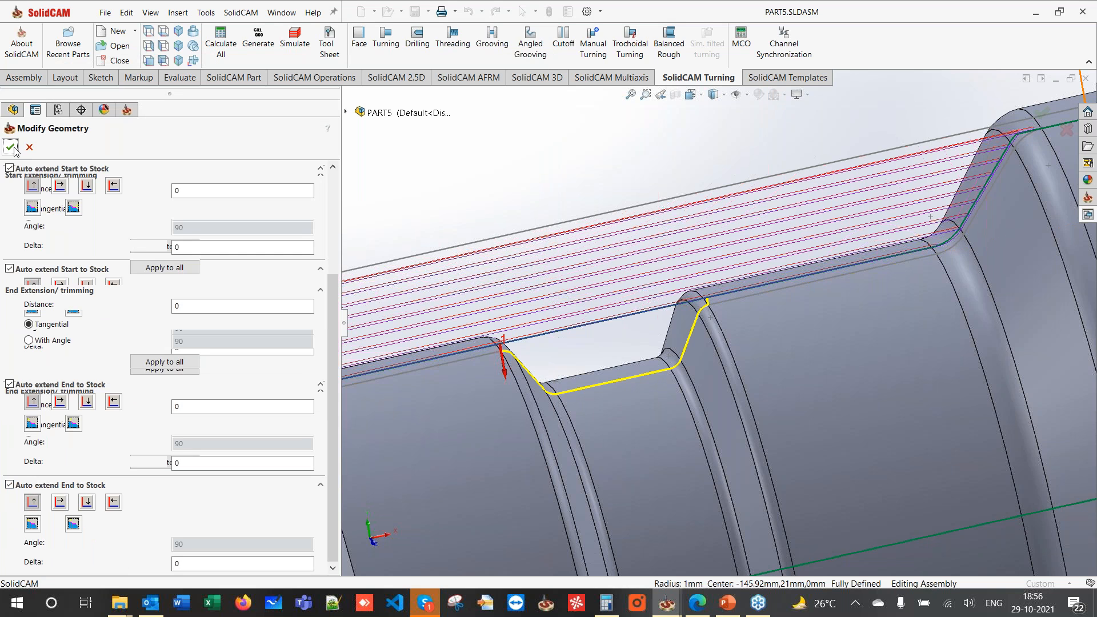
{"action": "left_click", "coordinate": [104, 138]}
- Add external grooving tool 5 with a round insert and left cutting direction
{"action": "left_click", "coordinate": [284, 362]}
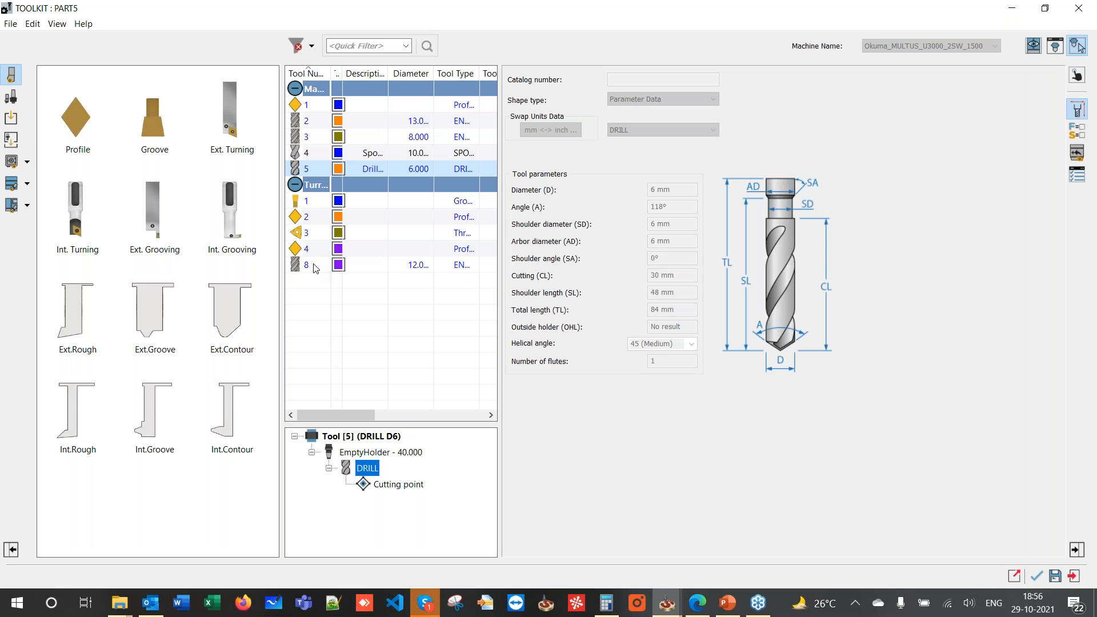
{"action": "left_click", "coordinate": [306, 266]}
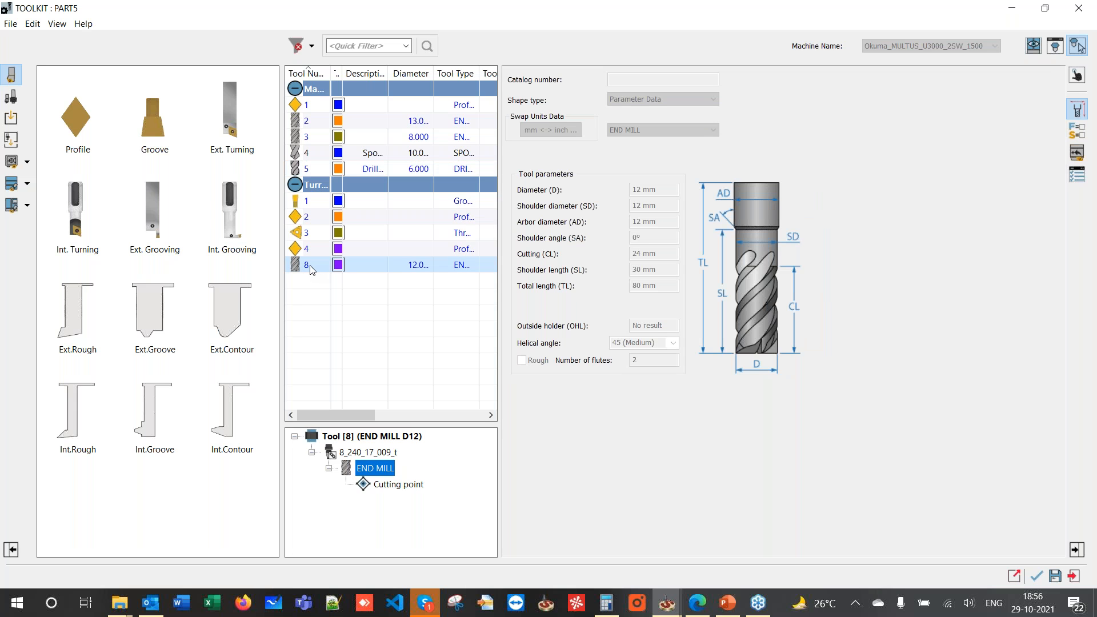
{"action": "double_click", "coordinate": [152, 217]}
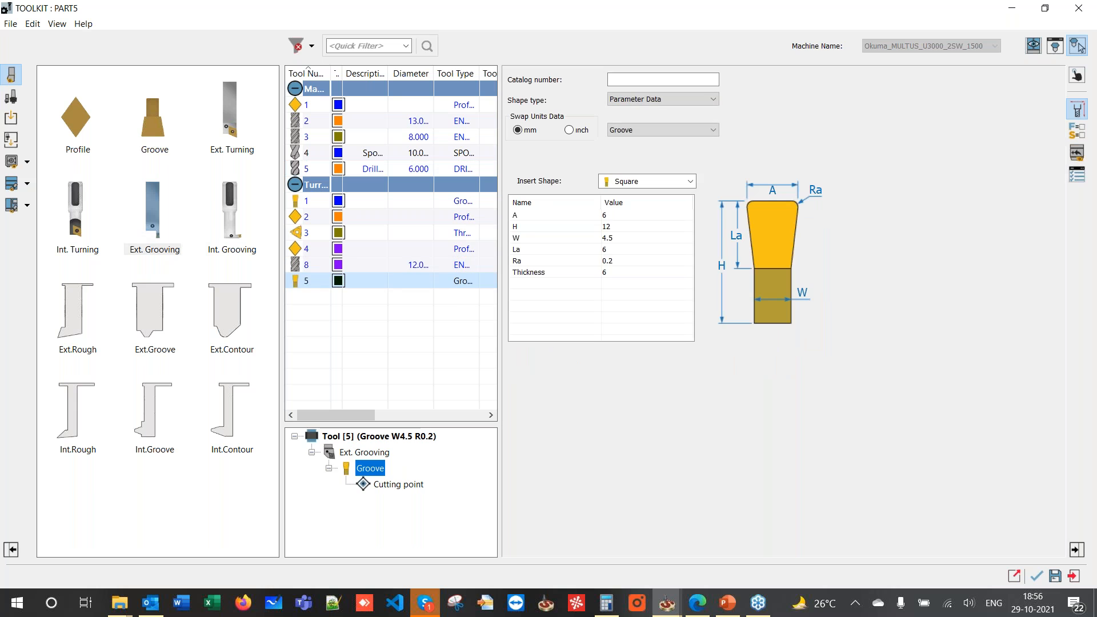
{"action": "left_click", "coordinate": [652, 181]}
{"action": "left_click", "coordinate": [632, 234]}
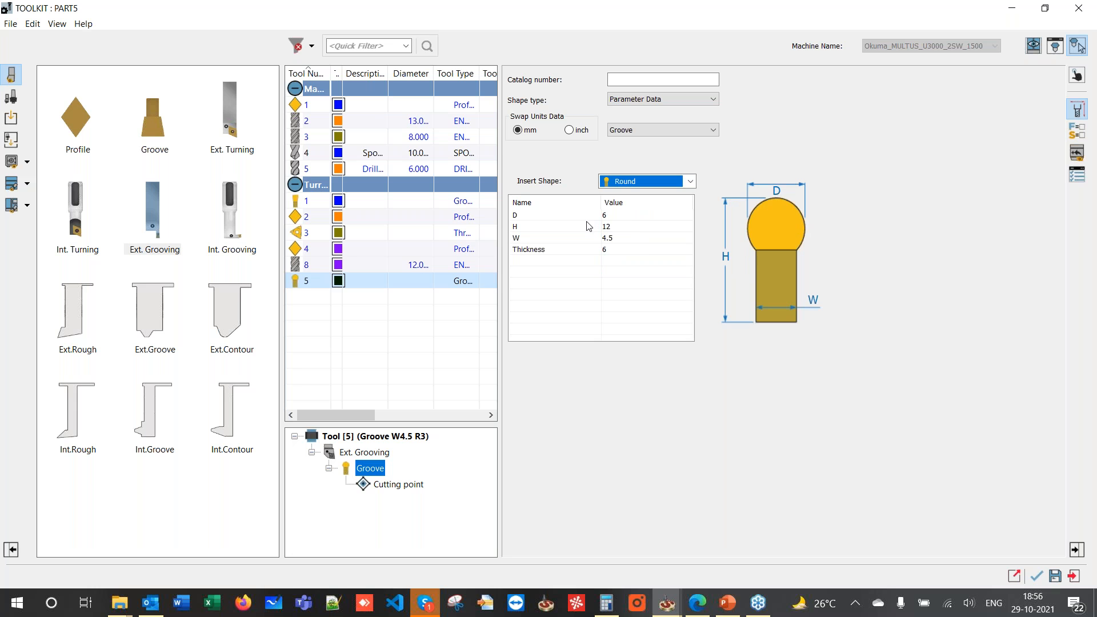
{"action": "left_click", "coordinate": [364, 452]}
{"action": "left_click", "coordinate": [632, 223]}
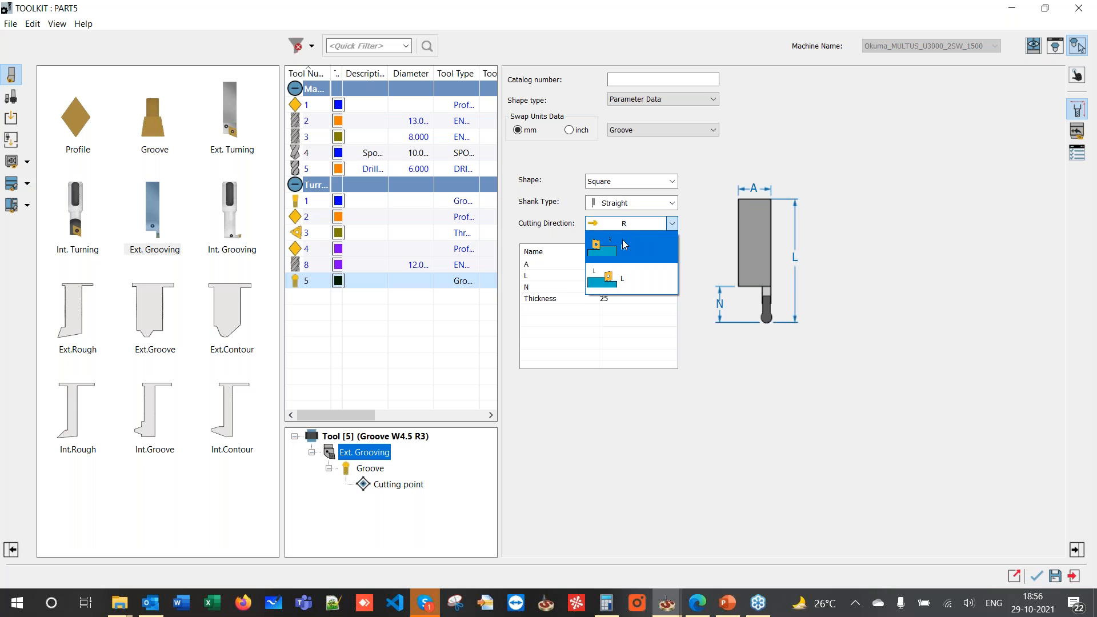
{"action": "left_click", "coordinate": [620, 273]}
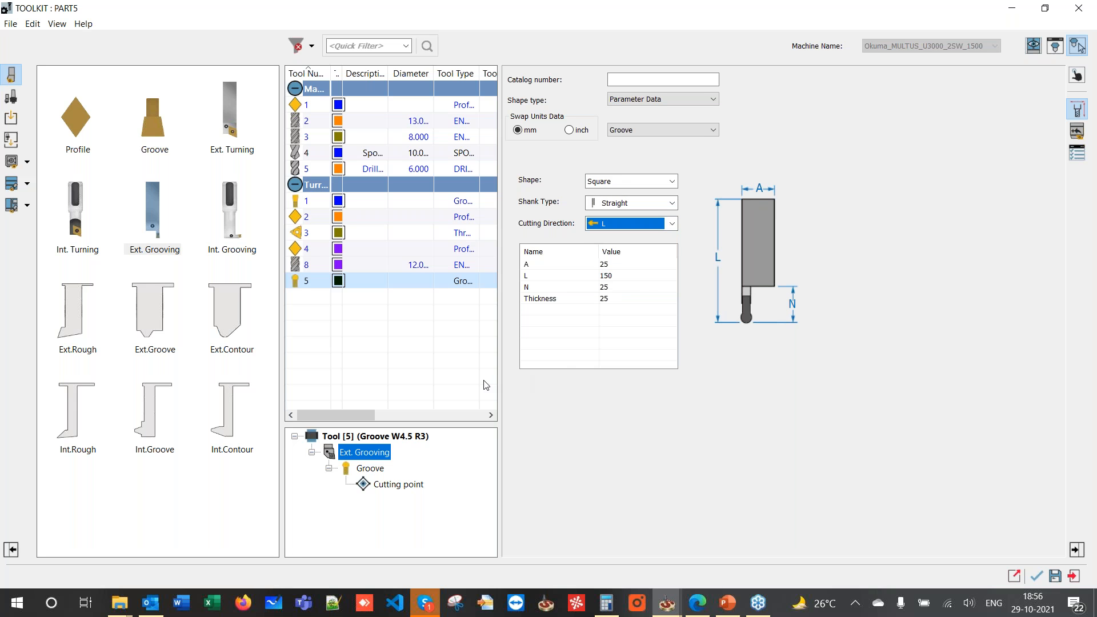
- Mount grooving tool 5 on Turret B Station_5 with Ry 0 and Y -25, and apply
{"action": "left_click", "coordinate": [1078, 46]}
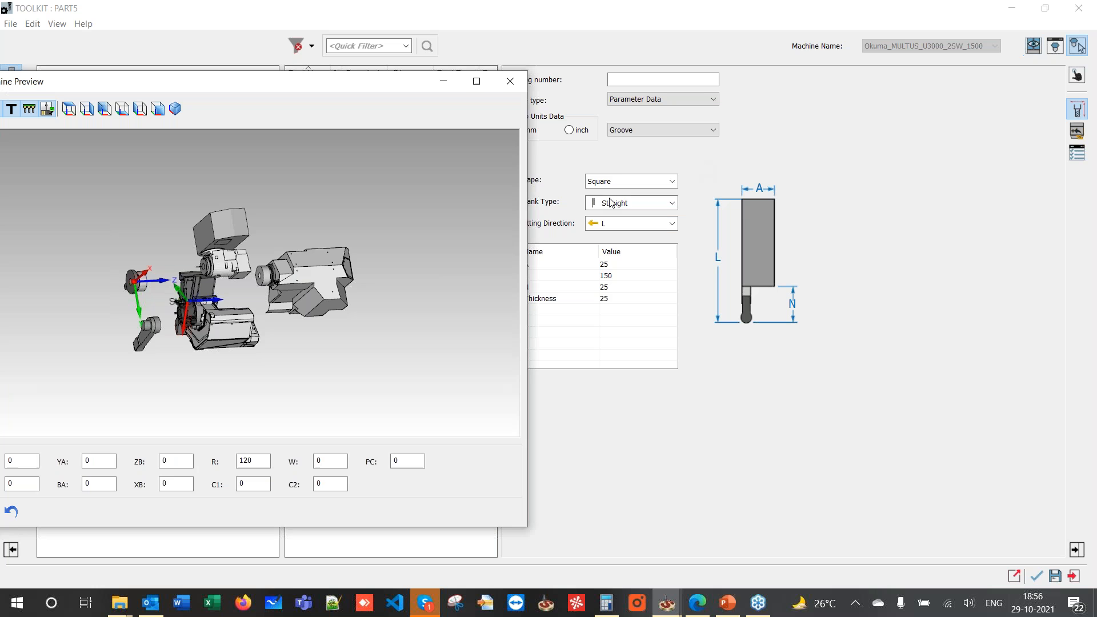
{"action": "left_click", "coordinate": [1078, 75]}
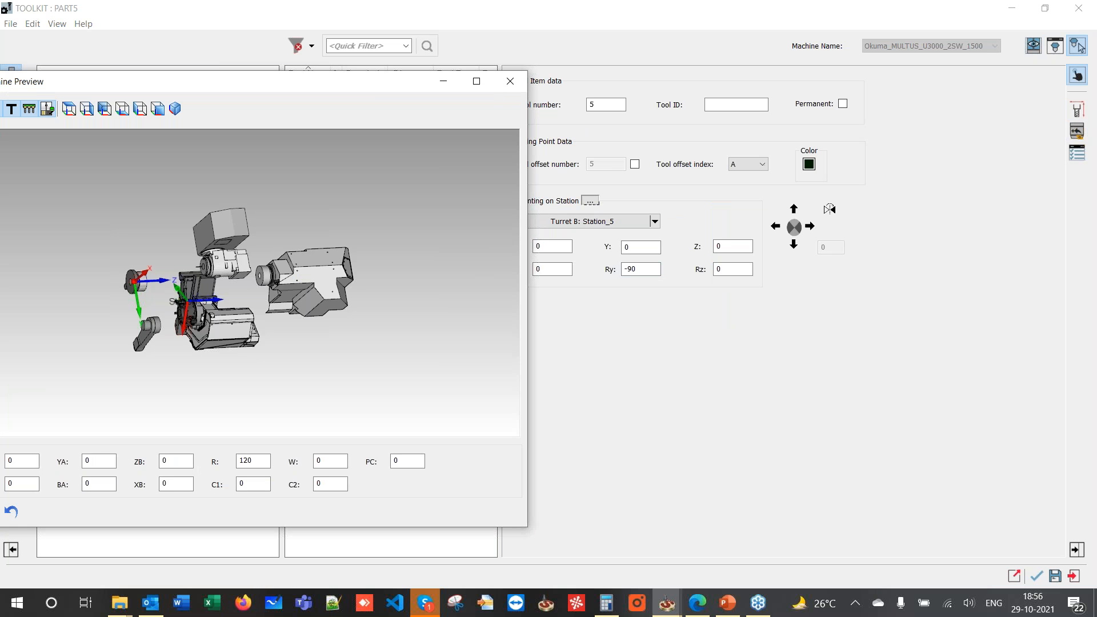
{"action": "left_click", "coordinate": [657, 273]}
{"action": "type", "text": "0"}
{"action": "left_click", "coordinate": [241, 272]}
{"action": "scroll", "coordinate": [241, 272], "scroll_direction": "up", "scroll_amount": 5}
{"action": "scroll", "coordinate": [227, 287], "scroll_direction": "up", "scroll_amount": 5}
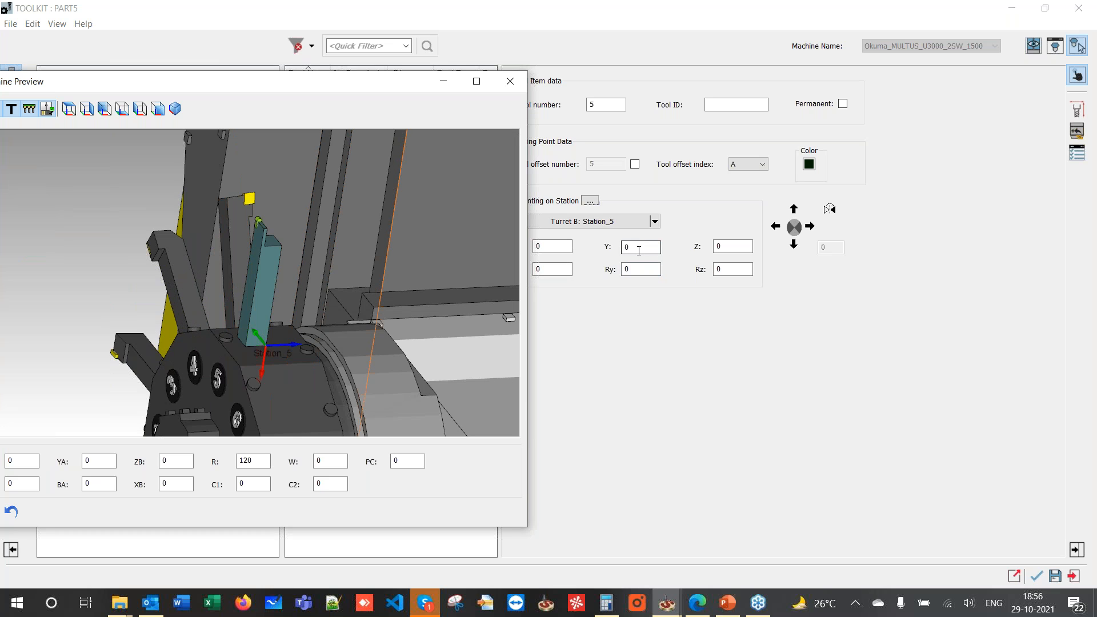
{"action": "left_click_drag", "start_coordinate": [639, 251], "coordinate": [621, 253]}
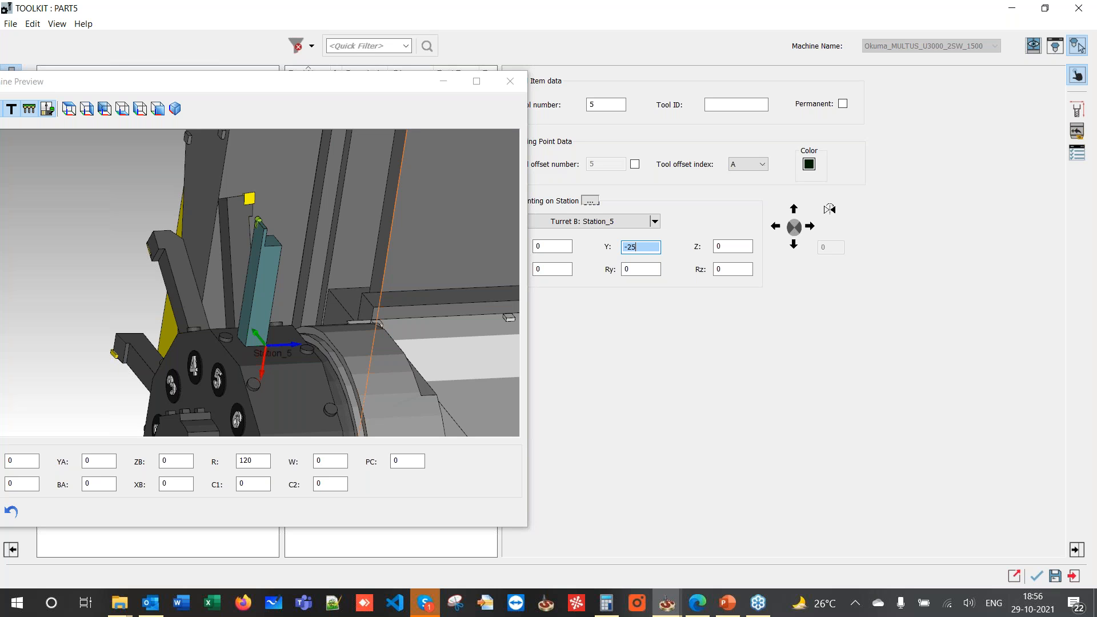
{"action": "left_click", "coordinate": [640, 270]}
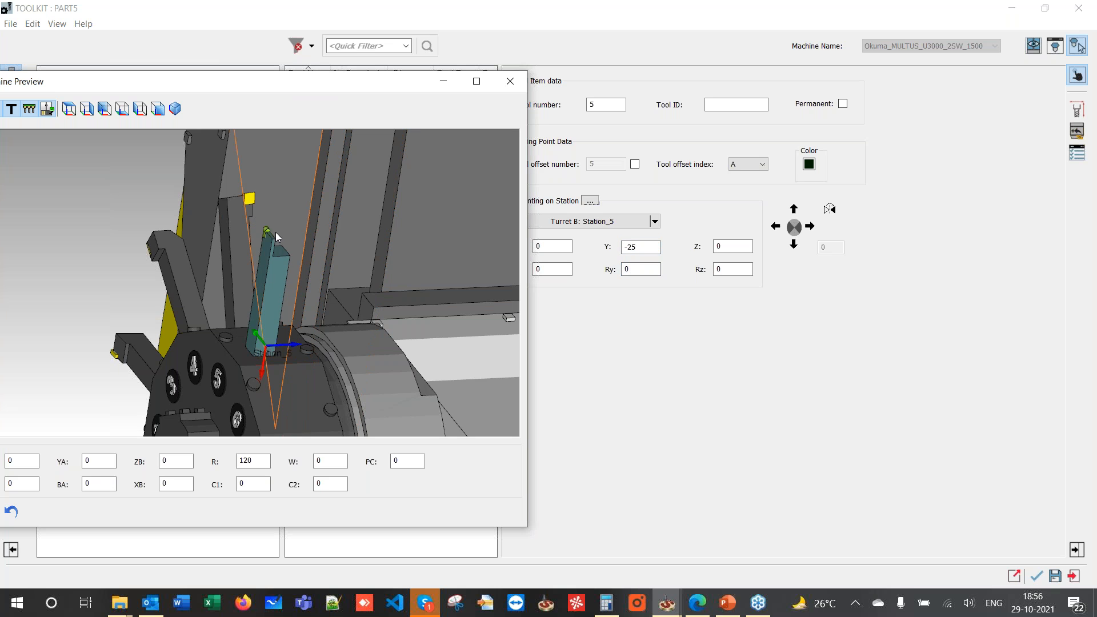
{"action": "scroll", "coordinate": [278, 232], "scroll_direction": "down", "scroll_amount": 5}
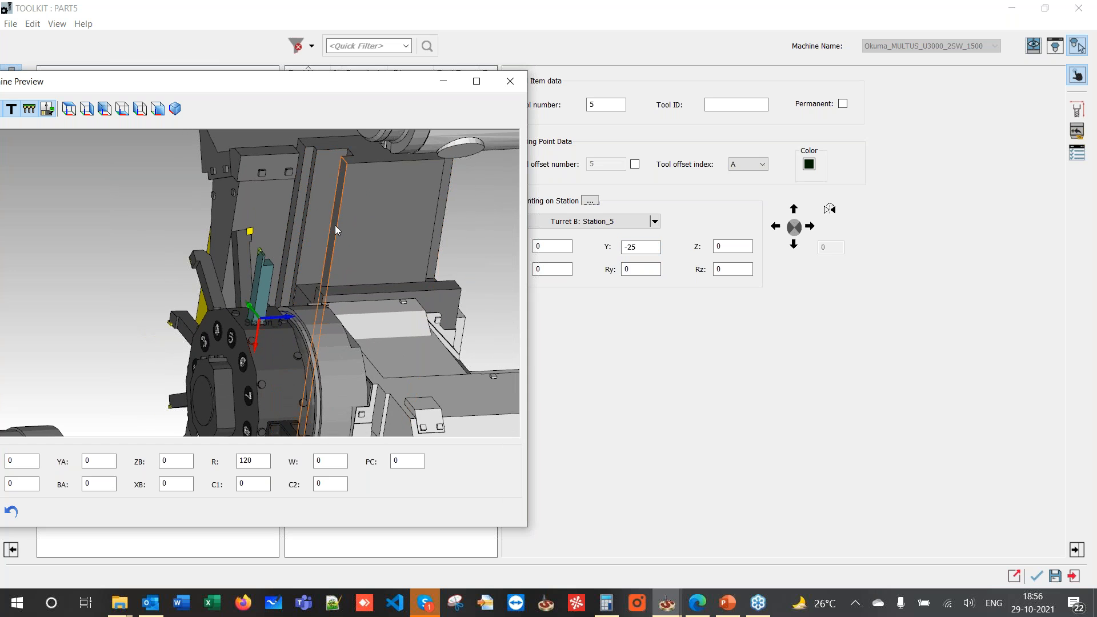
{"action": "left_click", "coordinate": [508, 87]}
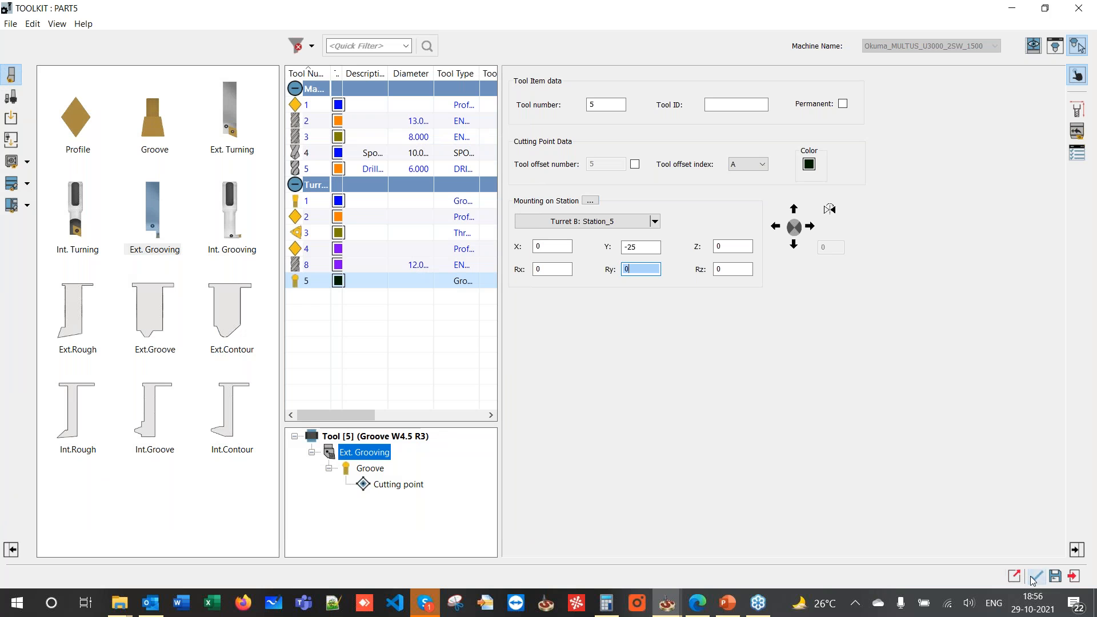
{"action": "left_click", "coordinate": [1035, 577]}
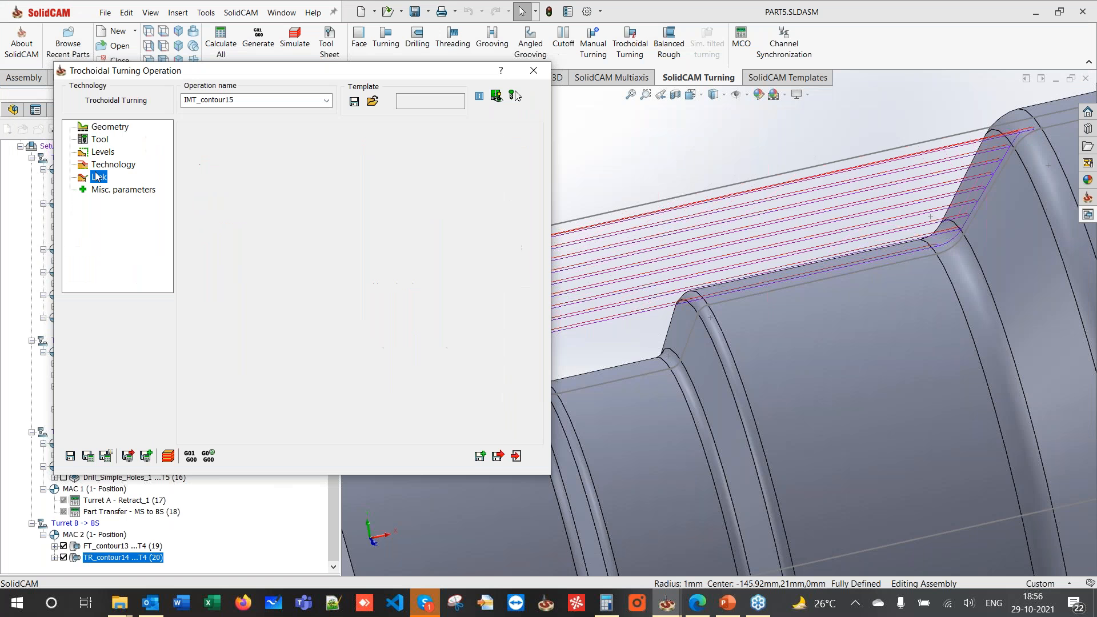
{"action": "left_click", "coordinate": [100, 165]}
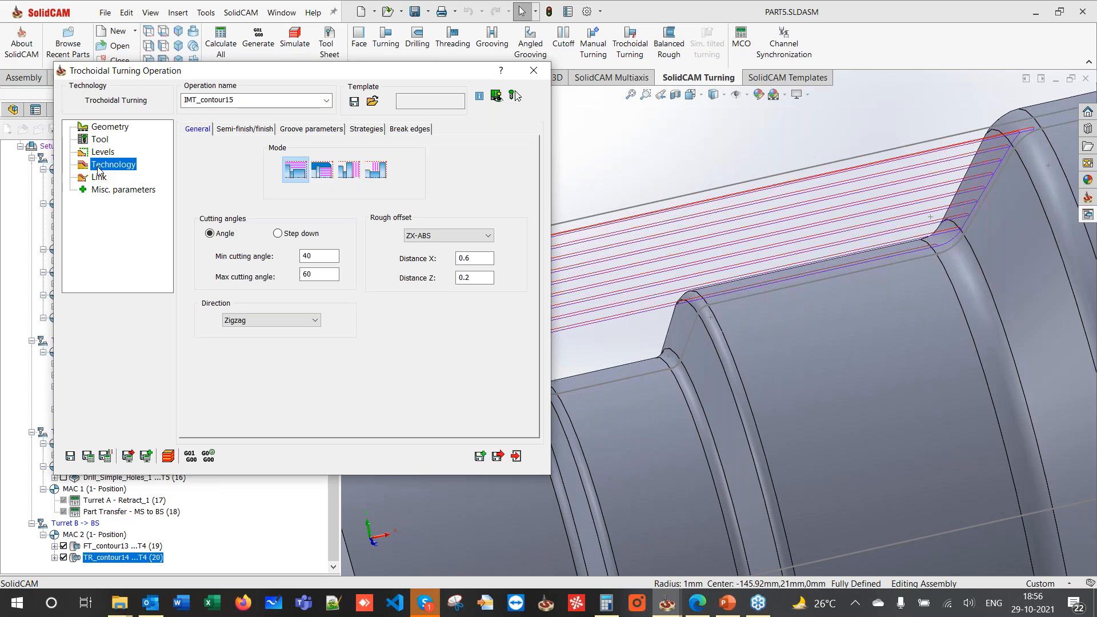
- Set IMT_contour15's minimum cutting angle to 30 and maximum to 40
{"action": "left_click_drag", "start_coordinate": [335, 256], "coordinate": [286, 256]}
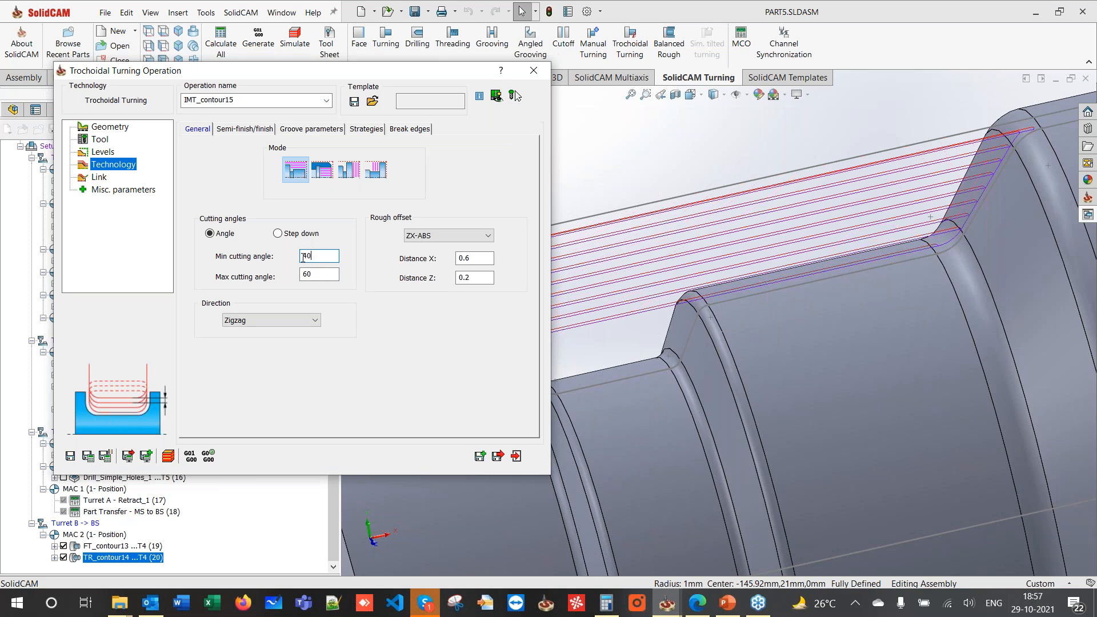
{"action": "type", "text": "30"}
{"action": "key", "text": "Tab"}
{"action": "type", "text": "40"}
- Save and calculate IMT_contour15, then close its dialog confirming Yes
{"action": "left_click", "coordinate": [247, 128]}
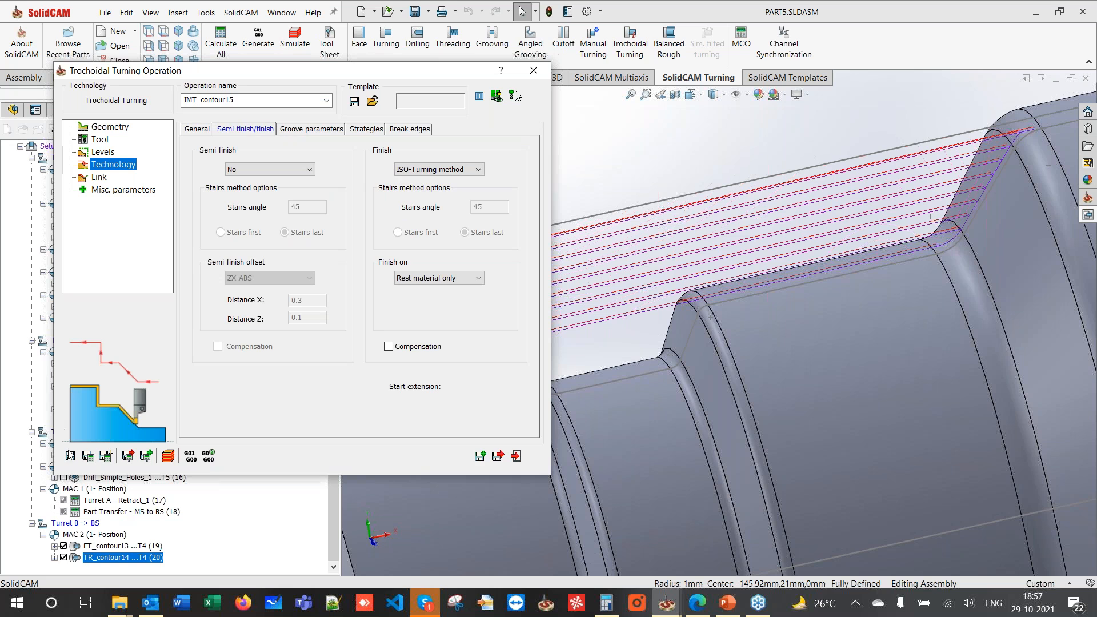
{"action": "left_click", "coordinate": [88, 455]}
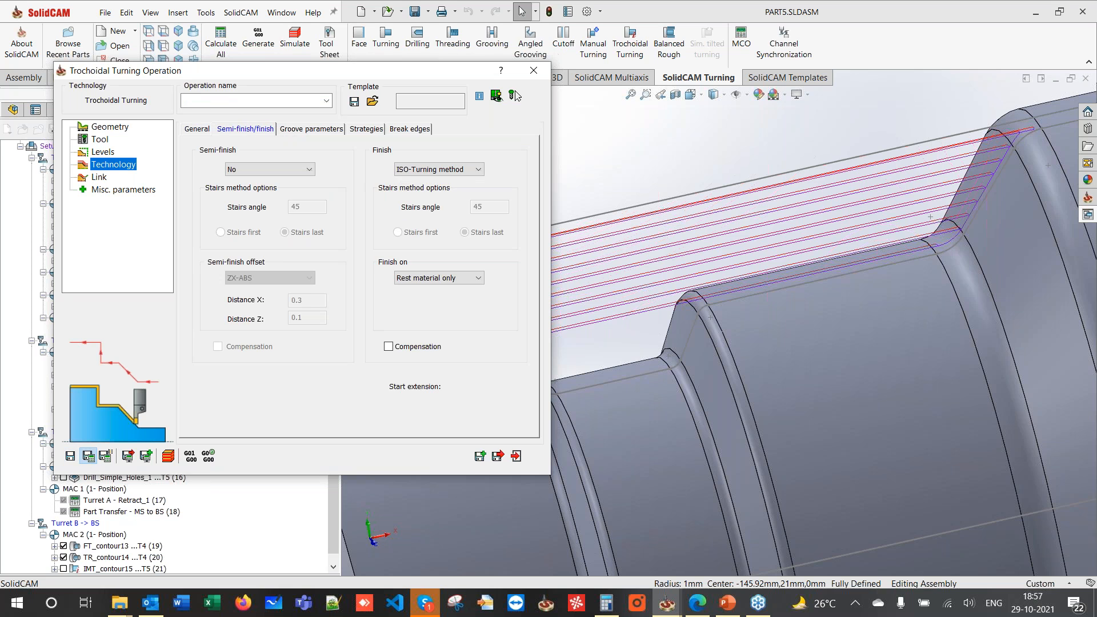
{"action": "left_click", "coordinate": [534, 70]}
{"action": "left_click", "coordinate": [466, 300]}
{"action": "scroll", "coordinate": [515, 305], "scroll_direction": "up", "scroll_amount": 6}
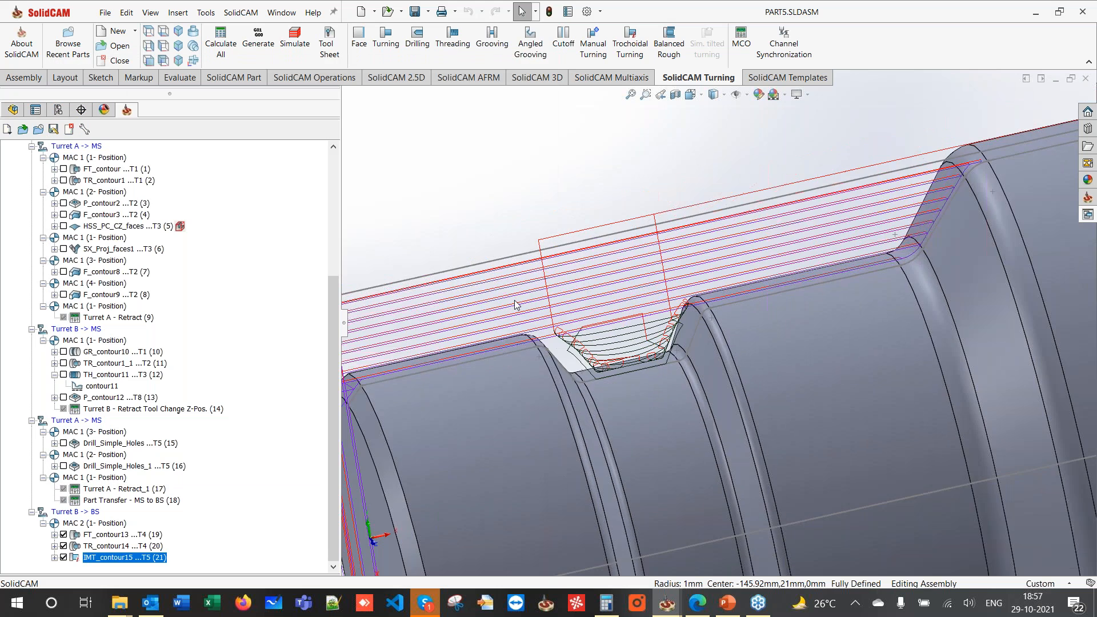
- Make IMT_contour15 approach from and retract to the right safety corner, and recalculate
{"action": "double_click", "coordinate": [111, 554]}
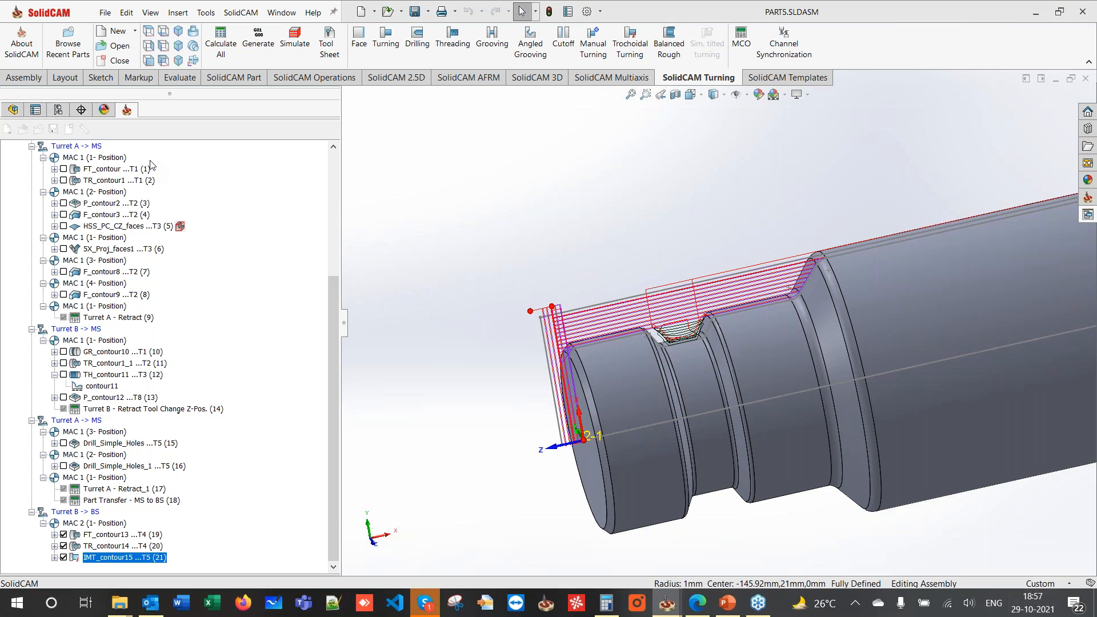
{"action": "left_click", "coordinate": [266, 160]}
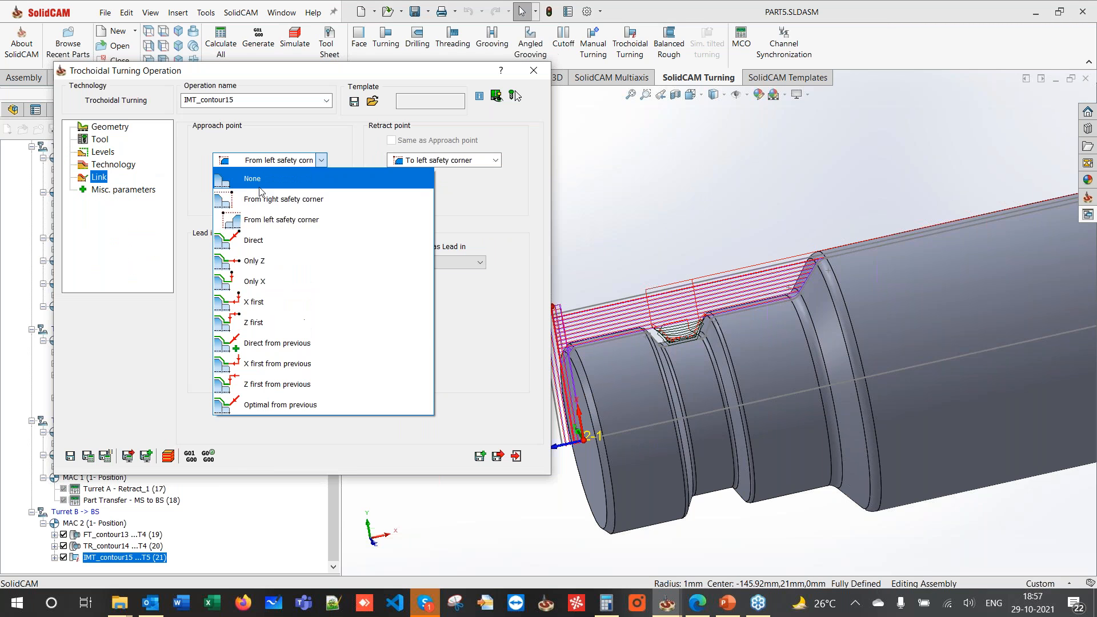
{"action": "left_click", "coordinate": [260, 218]}
{"action": "left_click", "coordinate": [258, 161]}
{"action": "left_click", "coordinate": [262, 198]}
{"action": "left_click", "coordinate": [429, 160]}
{"action": "left_click", "coordinate": [426, 200]}
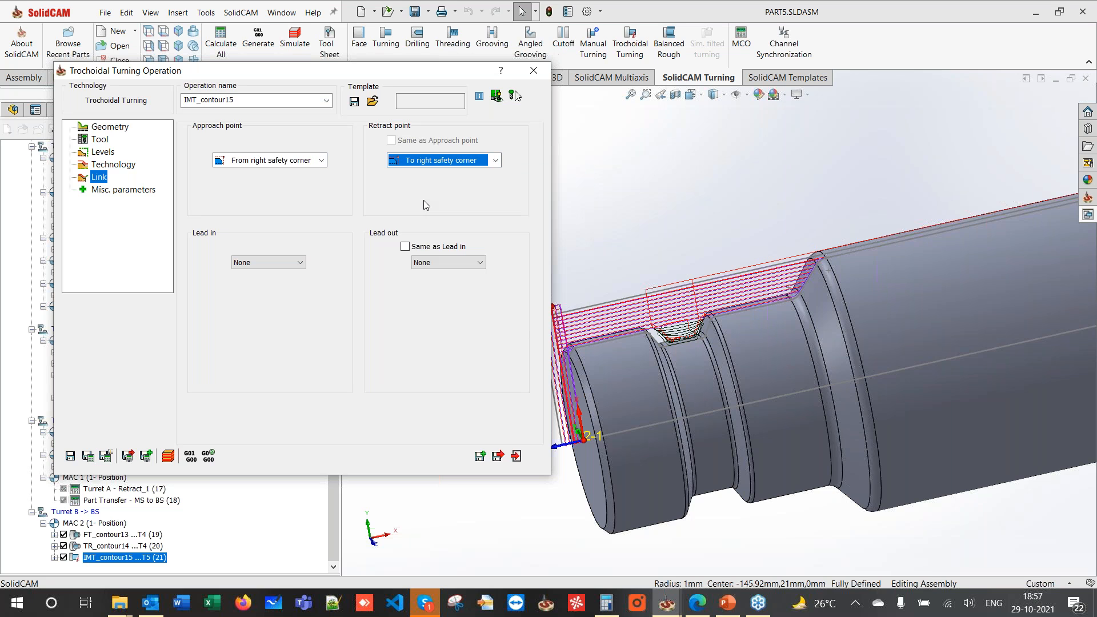
{"action": "left_click", "coordinate": [88, 455]}
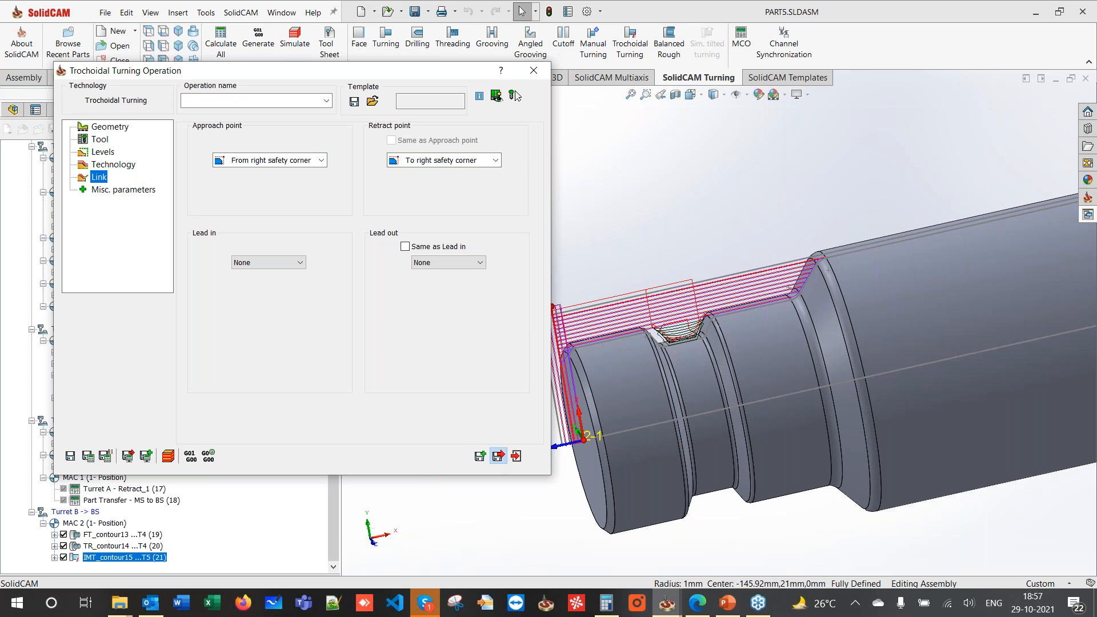
{"action": "left_click", "coordinate": [499, 456]}
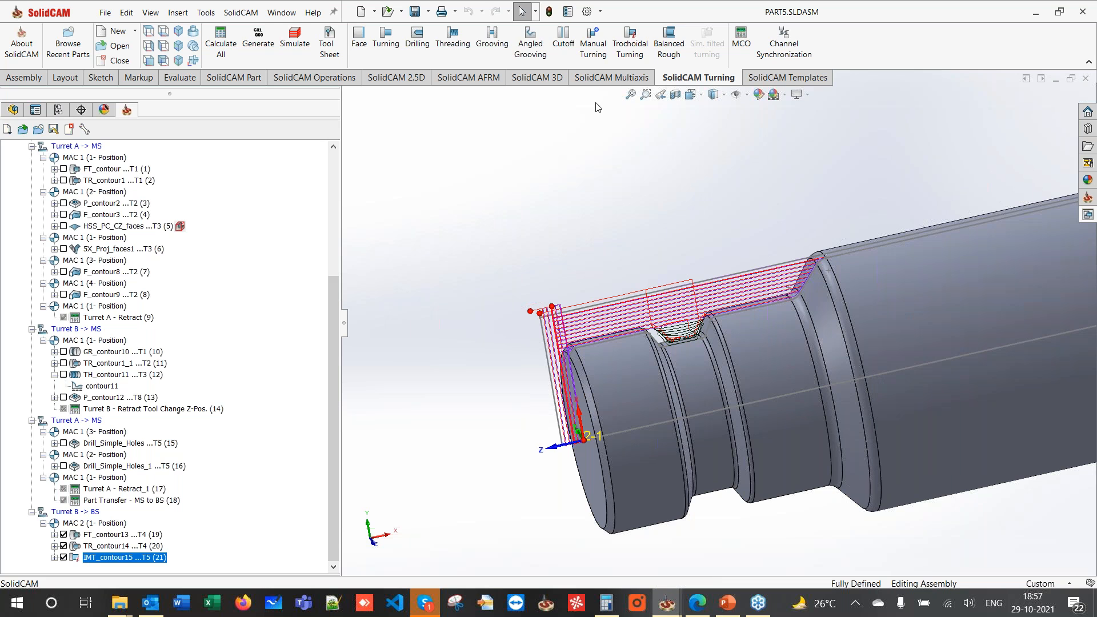
- Copy the TR_contour14 operation and paste it after IMT_contour15
{"action": "right_click", "coordinate": [133, 547]}
{"action": "left_click", "coordinate": [154, 552]}
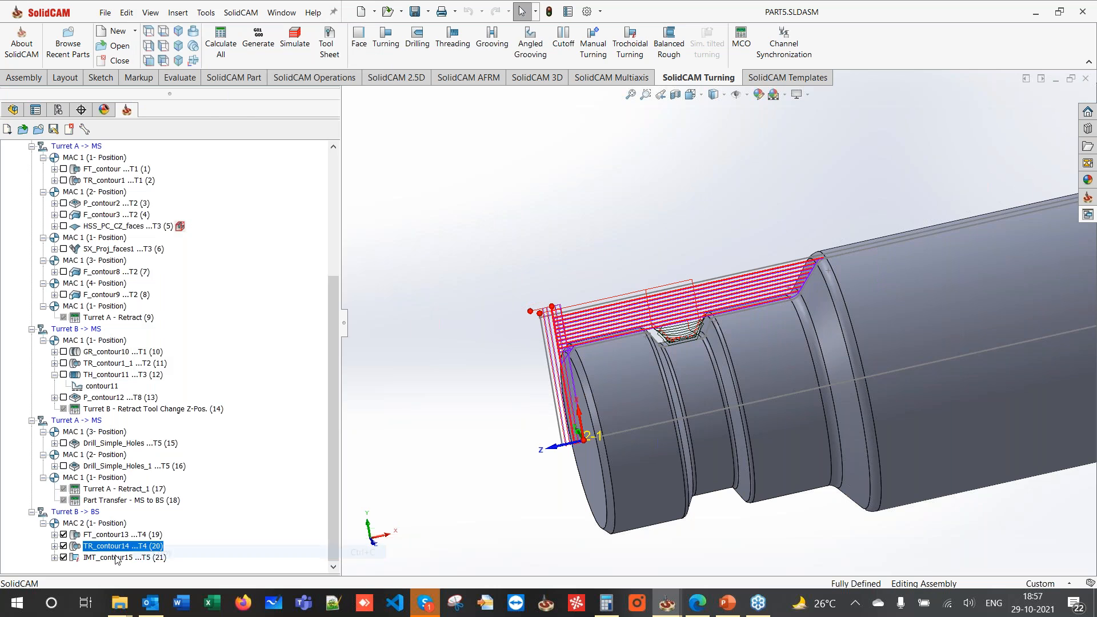
{"action": "right_click", "coordinate": [116, 559]}
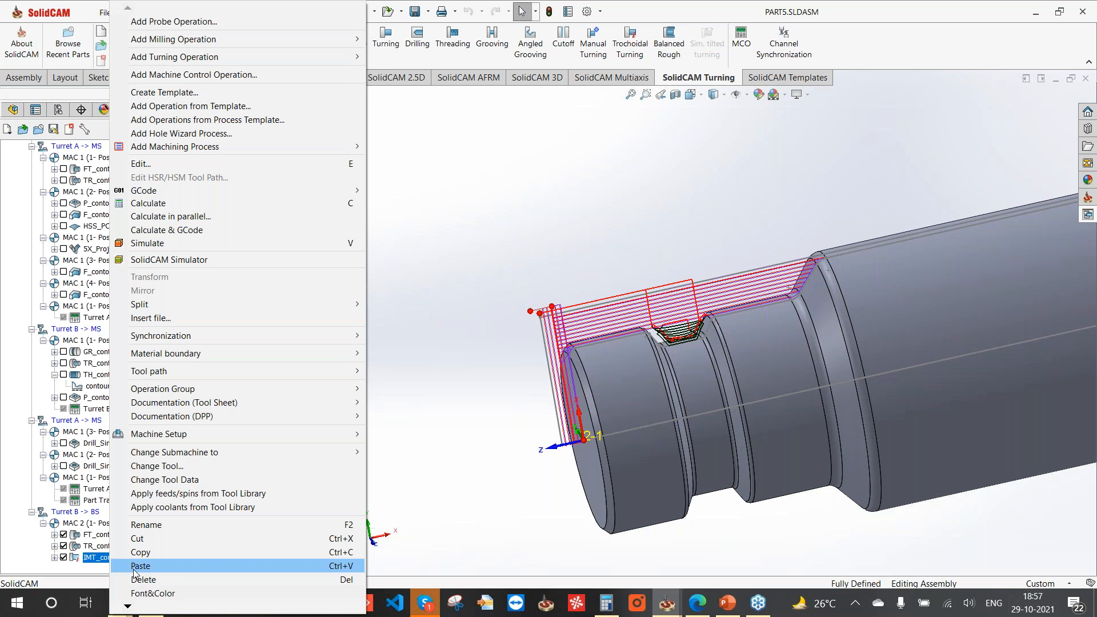
{"action": "left_click", "coordinate": [135, 567]}
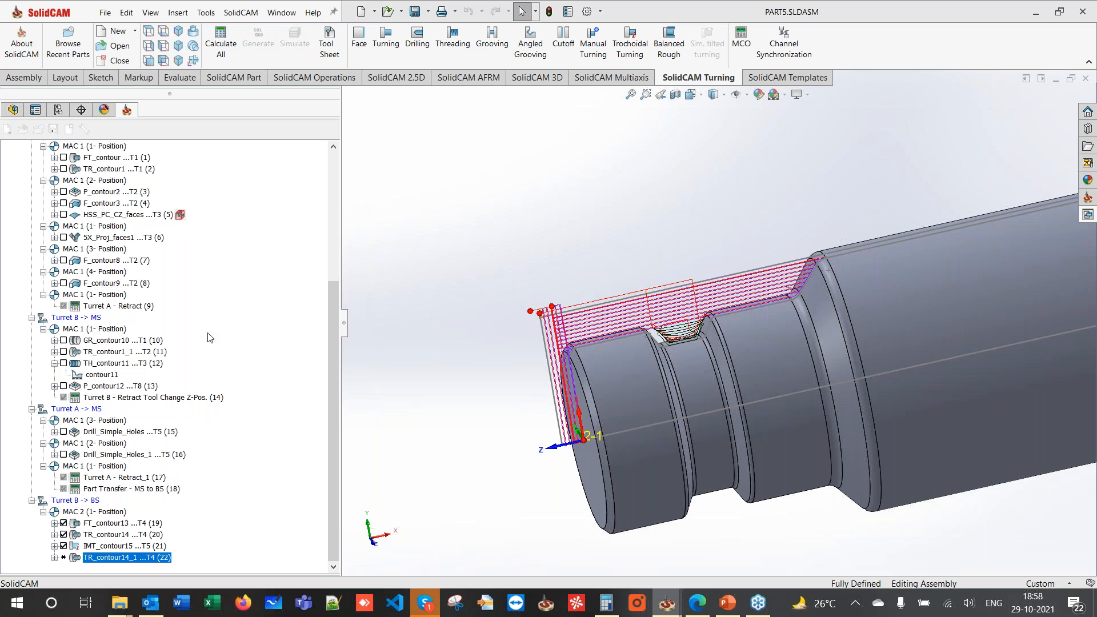
- Set the copy TR_contour14_1 to Finish only on the entire geometry, then save and calculate
{"action": "double_click", "coordinate": [124, 566]}
{"action": "left_click", "coordinate": [113, 164]}
{"action": "left_click", "coordinate": [255, 231]}
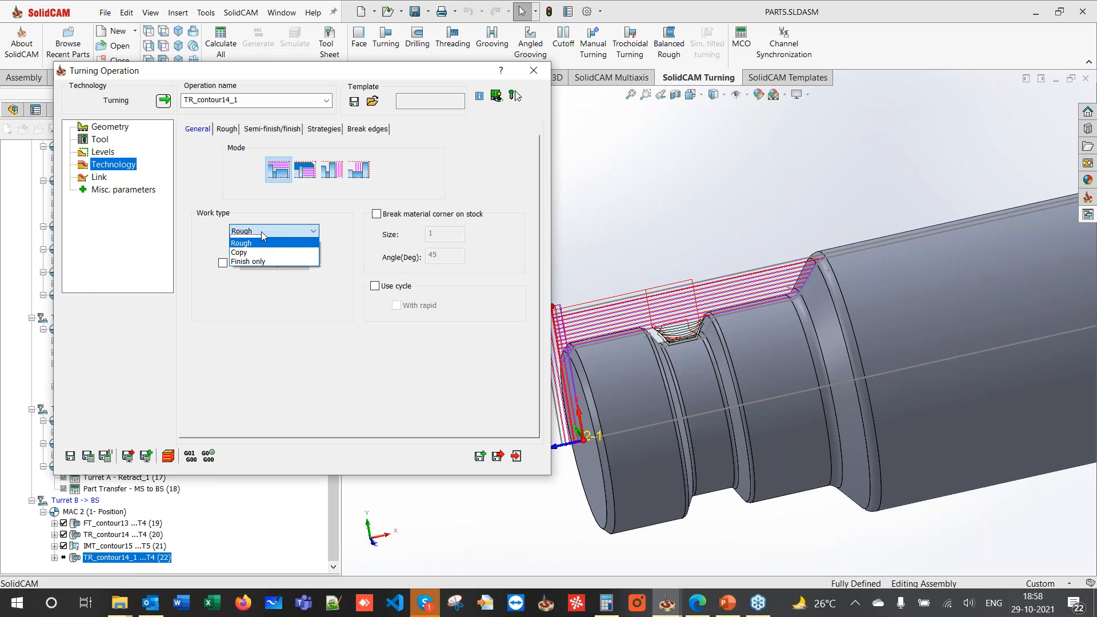
{"action": "left_click", "coordinate": [266, 261]}
{"action": "left_click", "coordinate": [244, 128]}
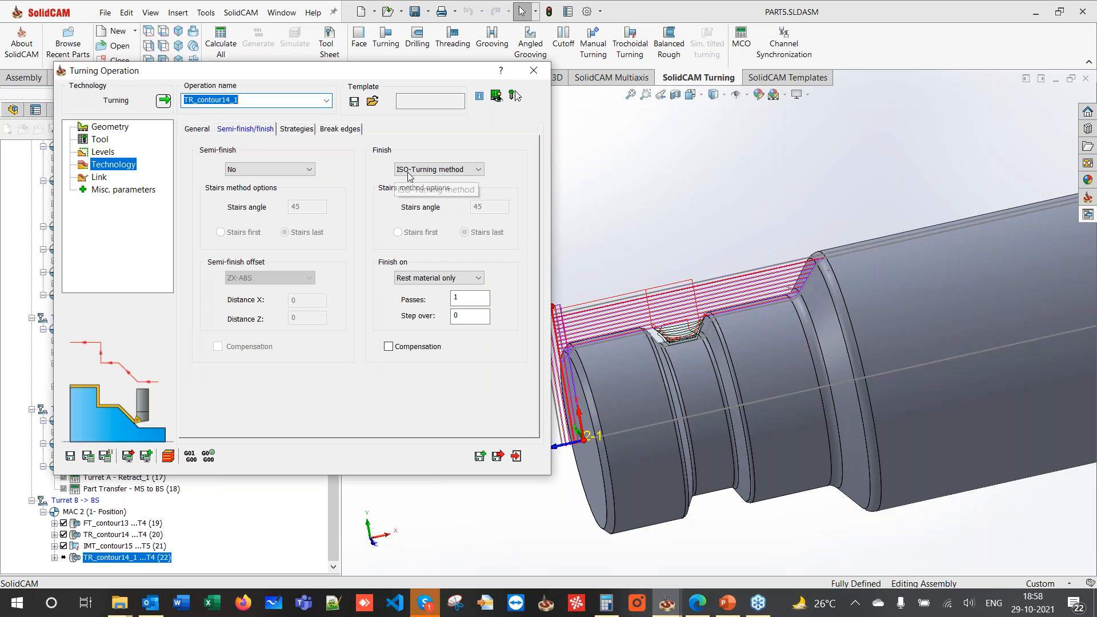
{"action": "left_click", "coordinate": [418, 279]}
{"action": "left_click", "coordinate": [426, 288]}
{"action": "left_click", "coordinate": [88, 455]}
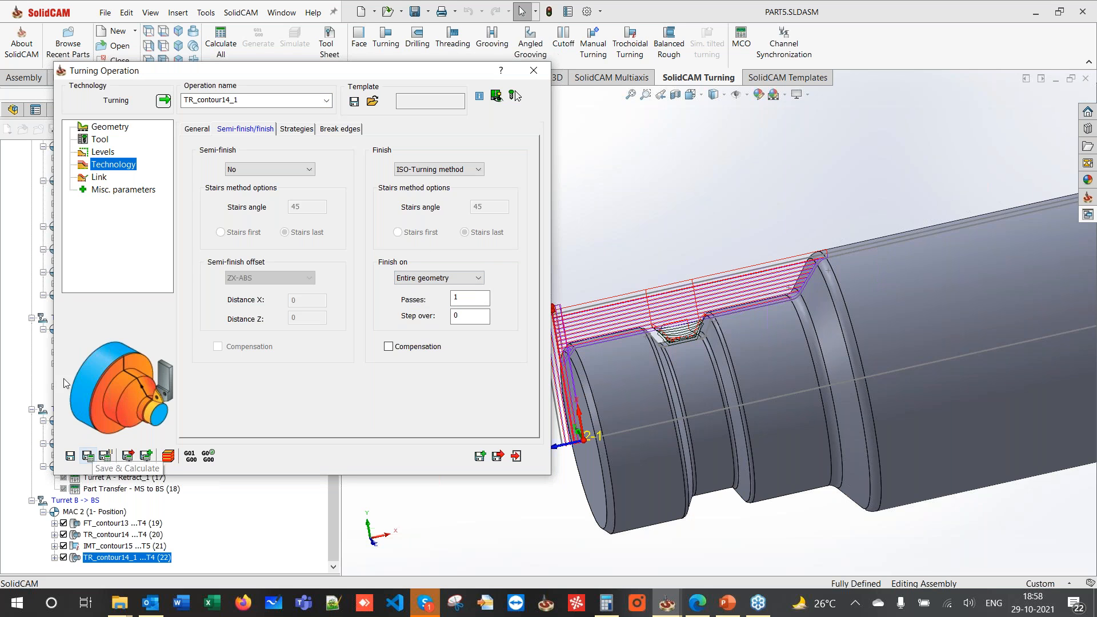
{"action": "left_click", "coordinate": [98, 177]}
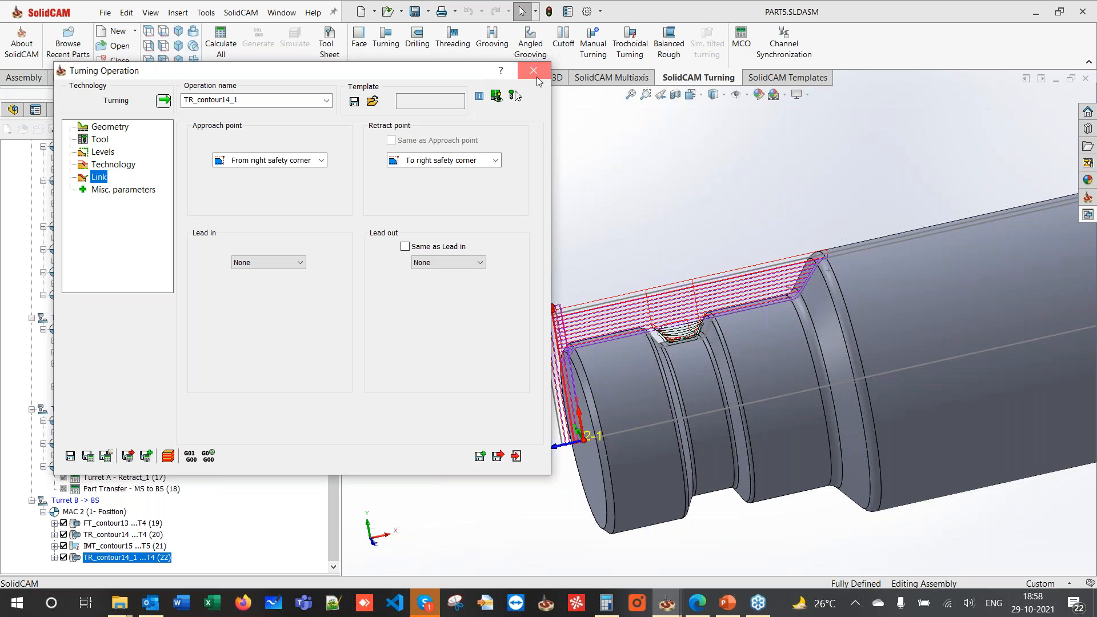
{"action": "left_click", "coordinate": [537, 76]}
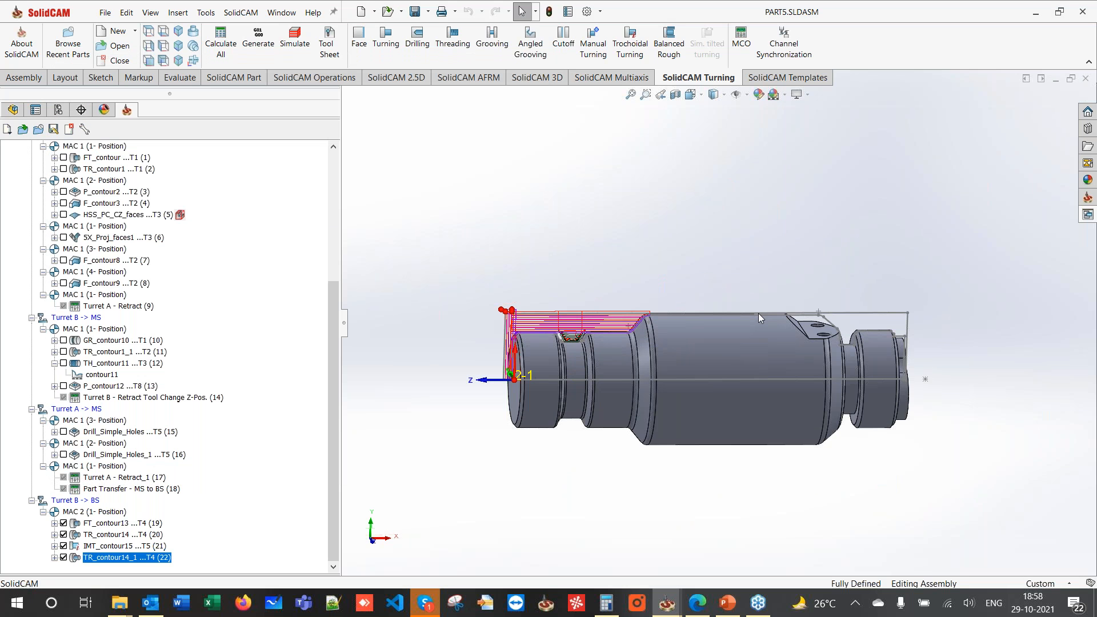
- Rotate and zoom the part, then bring the PowerPoint course slides to the front
{"action": "middle_click_drag", "start_coordinate": [759, 313], "coordinate": [733, 345]}
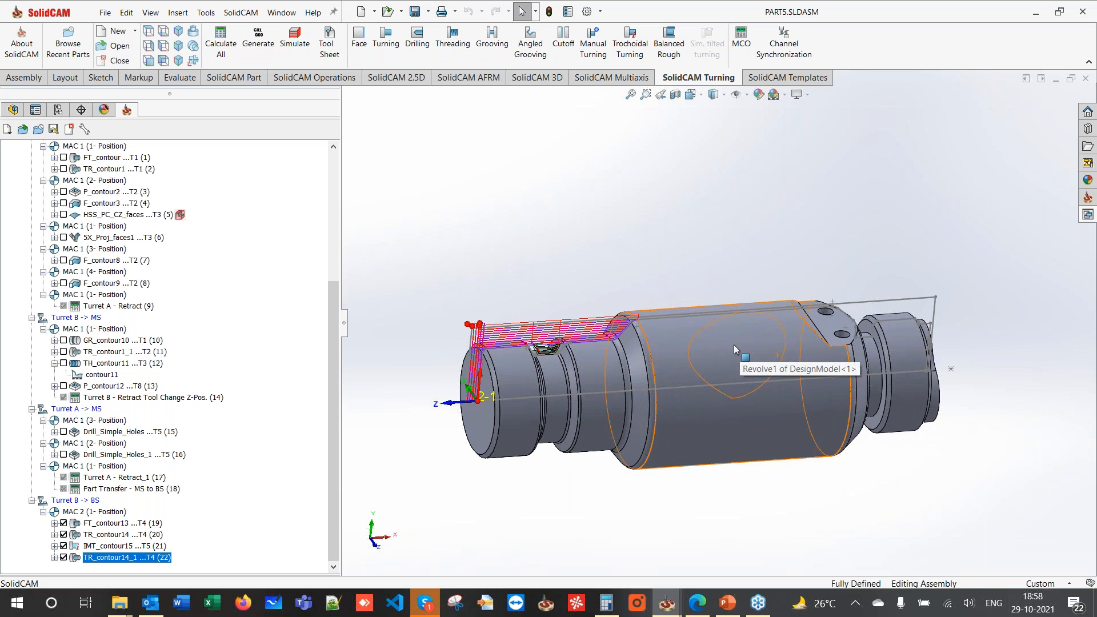
{"action": "scroll", "coordinate": [734, 345], "scroll_direction": "down", "scroll_amount": 2}
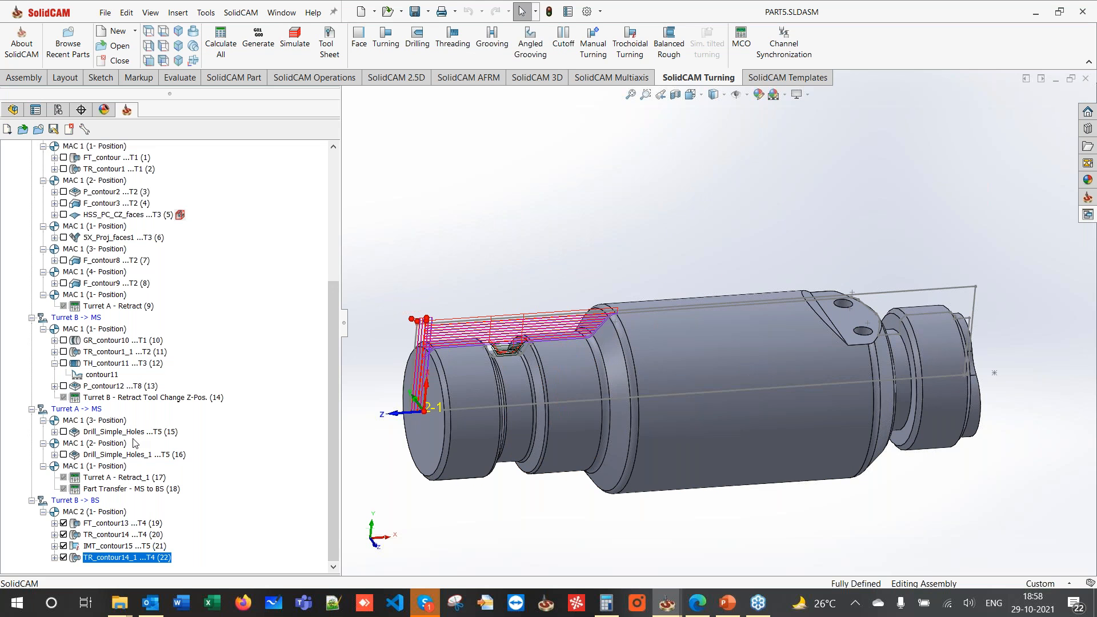
{"action": "scroll", "coordinate": [134, 444], "scroll_direction": "up", "scroll_amount": 5}
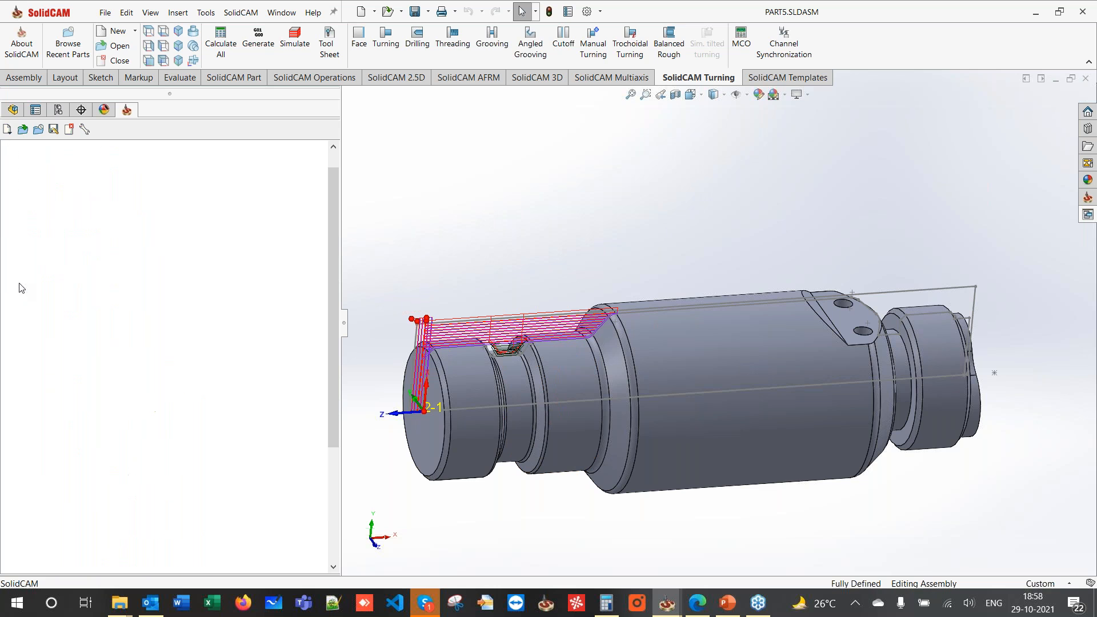
{"action": "left_click", "coordinate": [730, 611]}
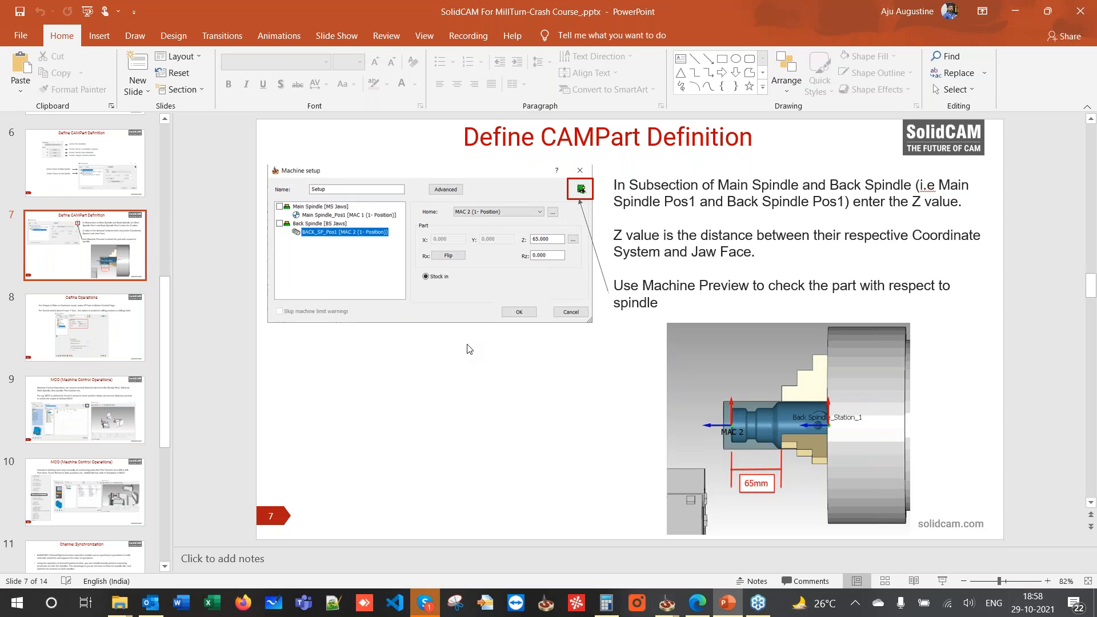
- Present the Channel Synchronization slides 11 and 12 full screen, then return to SolidCAM
{"action": "scroll", "coordinate": [469, 349], "scroll_direction": "down", "scroll_amount": 4}
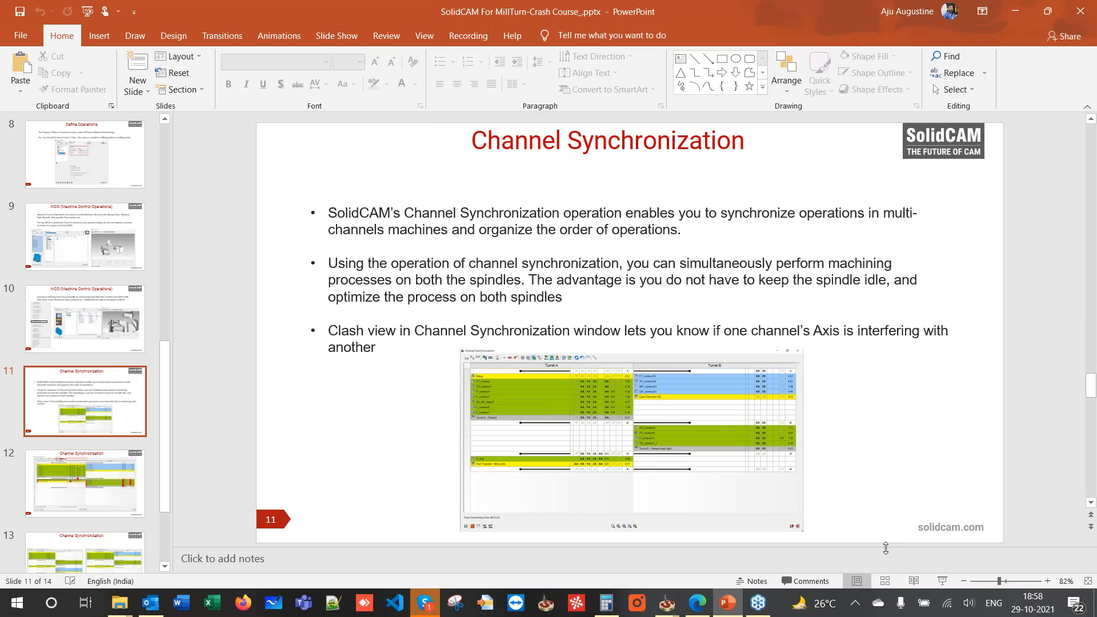
{"action": "left_click", "coordinate": [943, 582]}
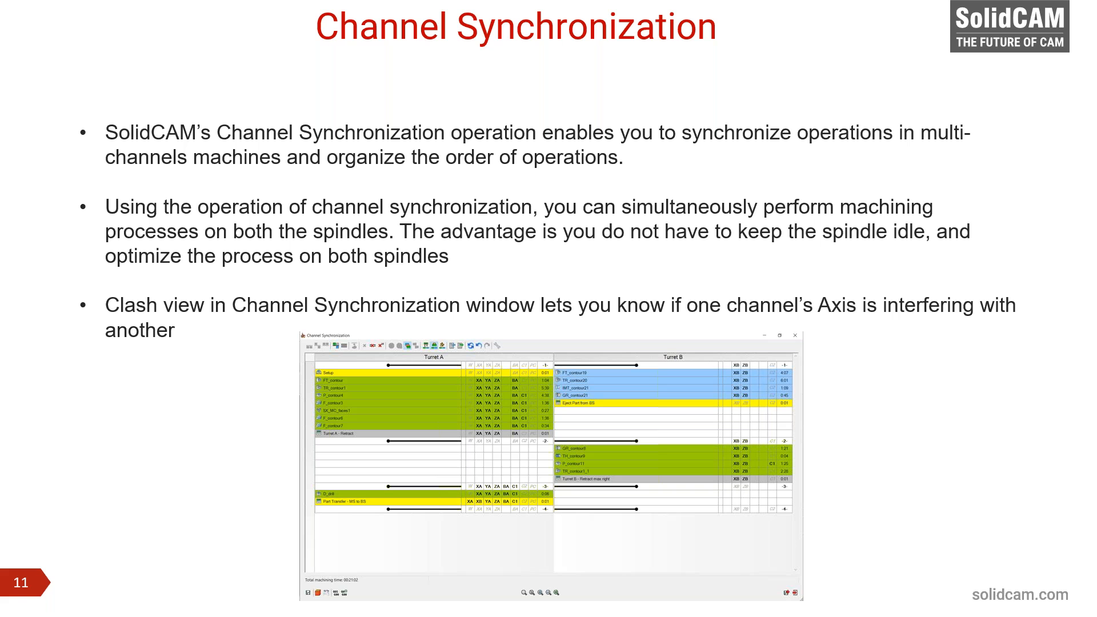
{"action": "left_click", "coordinate": [448, 143]}
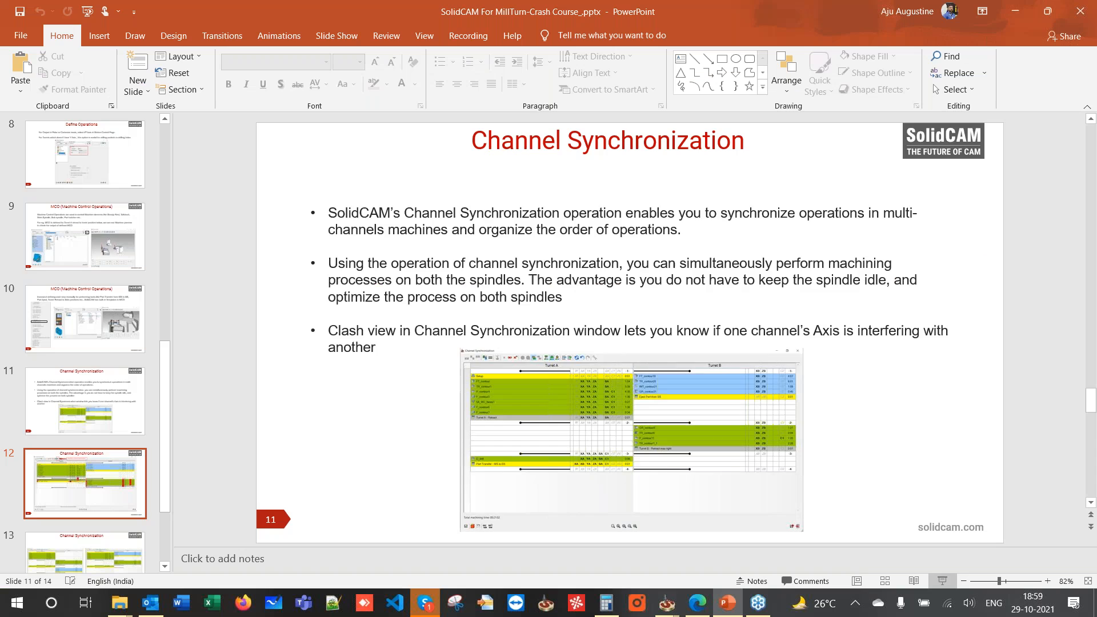
{"action": "scroll", "coordinate": [406, 284], "scroll_direction": "down", "scroll_amount": 1}
{"action": "scroll", "coordinate": [405, 284], "scroll_direction": "up", "scroll_amount": 1}
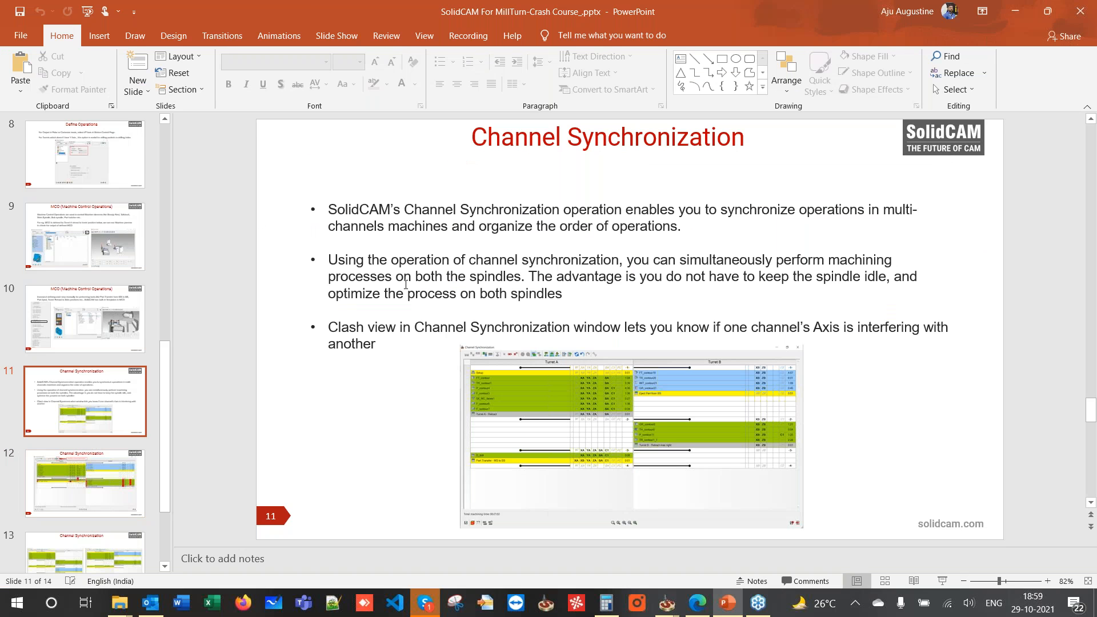
{"action": "left_click", "coordinate": [1014, 12]}
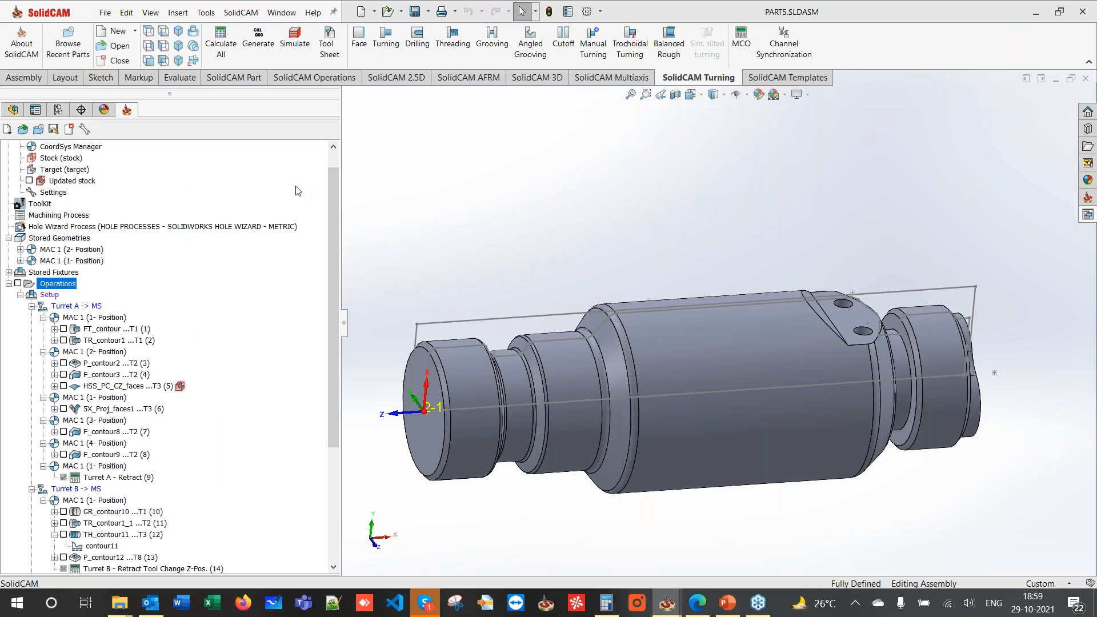
- Add a MACHINE_CTRL operation after TR_contour14_1 setting the back spindle clamp to RELEASE STOCK
{"action": "scroll", "coordinate": [150, 280], "scroll_direction": "down", "scroll_amount": 5}
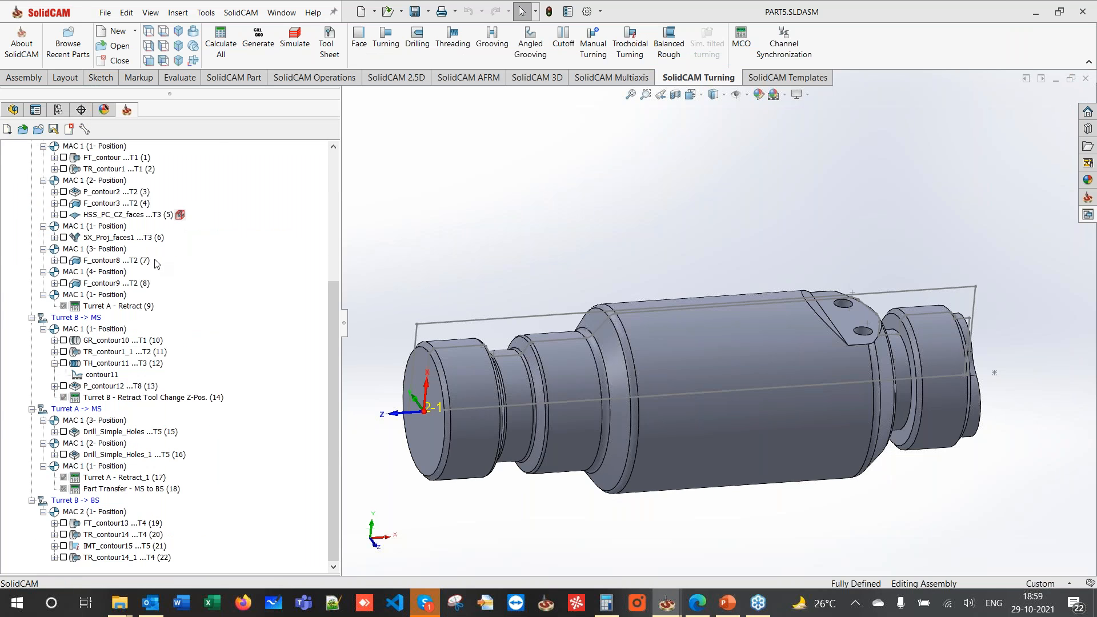
{"action": "left_click", "coordinate": [118, 557]}
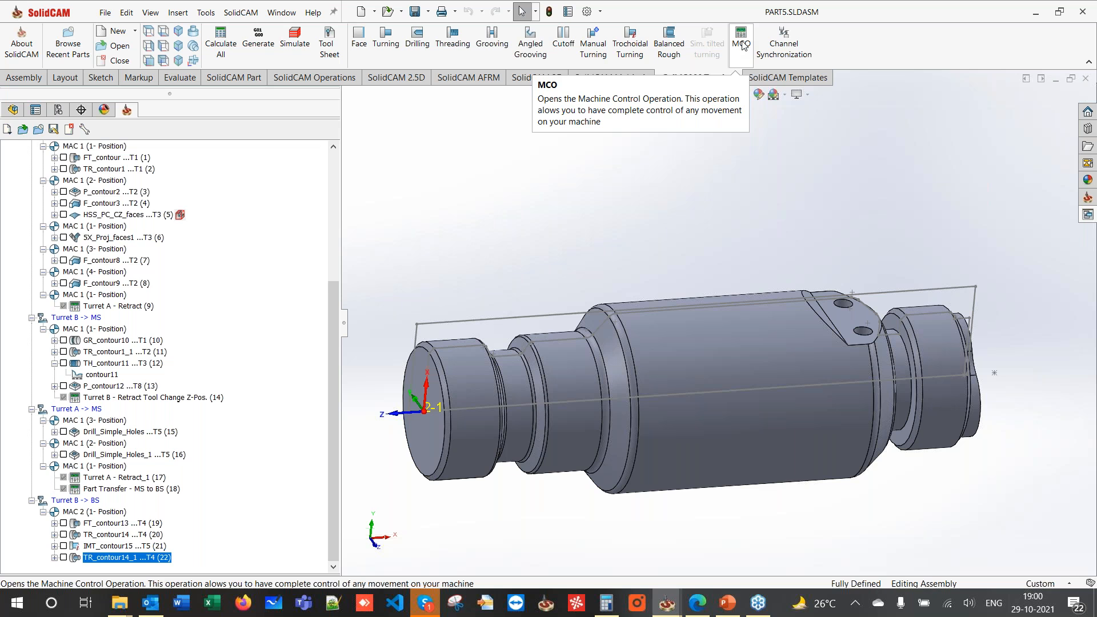
{"action": "left_click", "coordinate": [742, 43]}
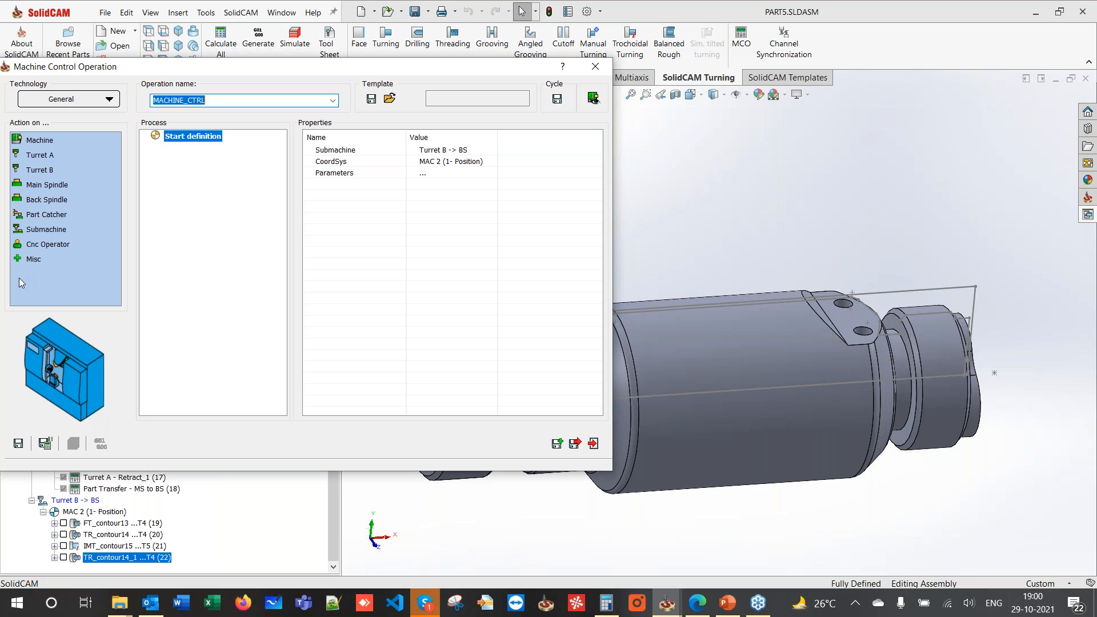
{"action": "double_click", "coordinate": [49, 204]}
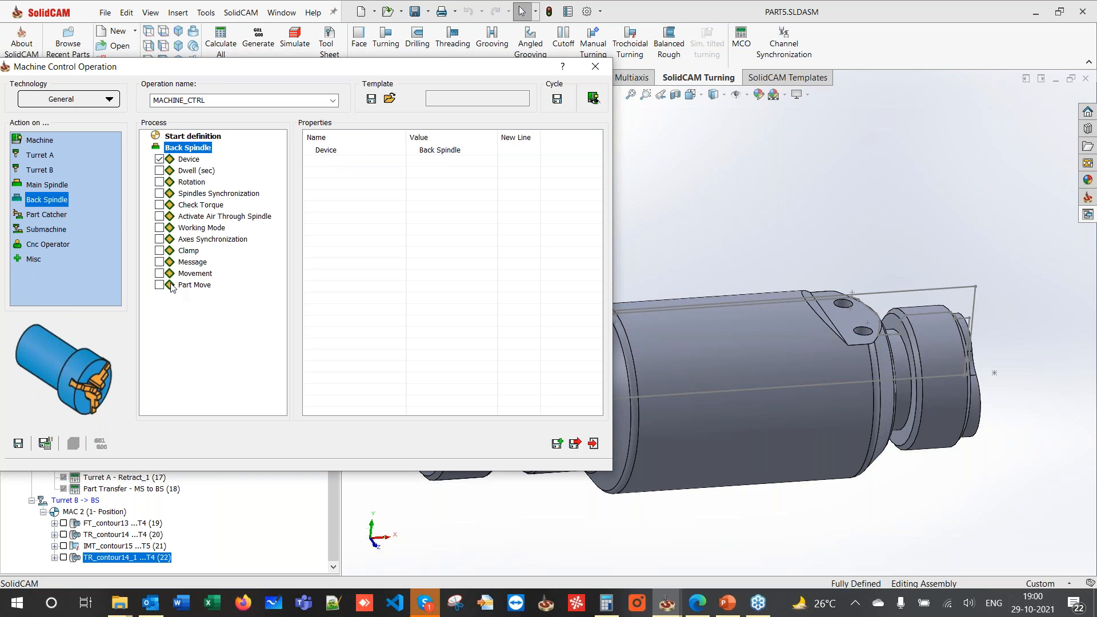
{"action": "left_click", "coordinate": [184, 252]}
{"action": "left_click", "coordinate": [159, 251]}
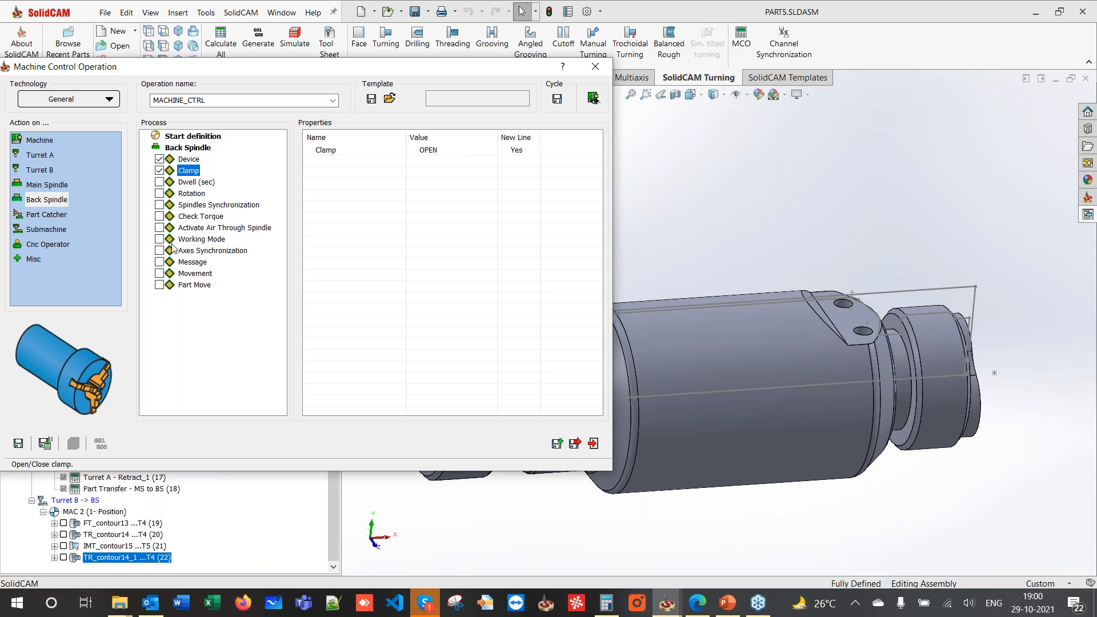
{"action": "left_click", "coordinate": [435, 150]}
{"action": "left_click", "coordinate": [448, 151]}
{"action": "left_click", "coordinate": [451, 182]}
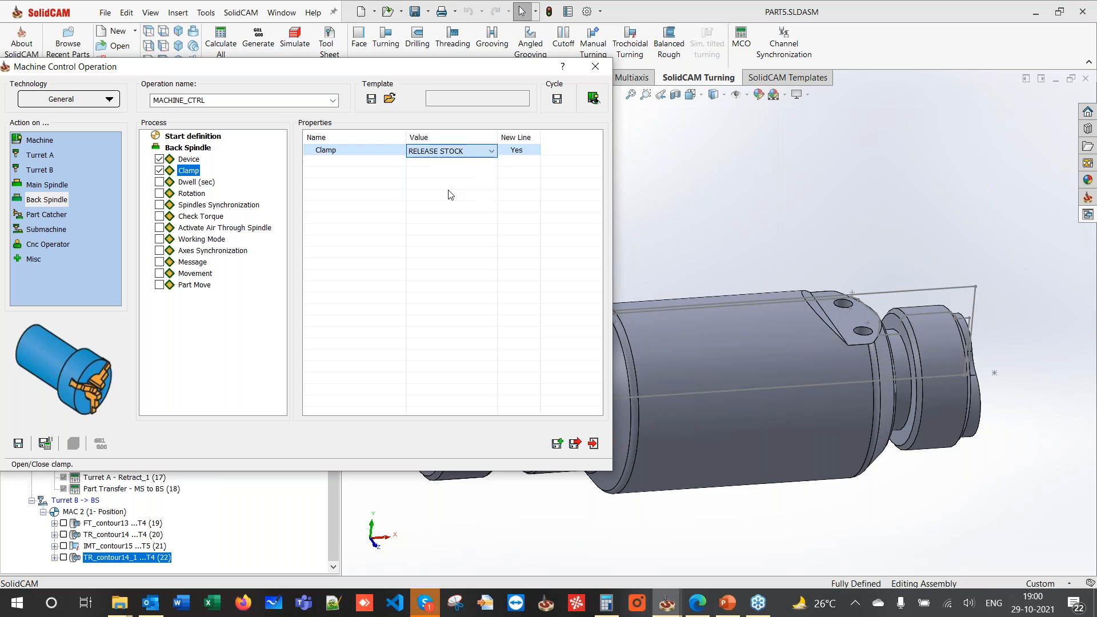
{"action": "left_click", "coordinate": [573, 447]}
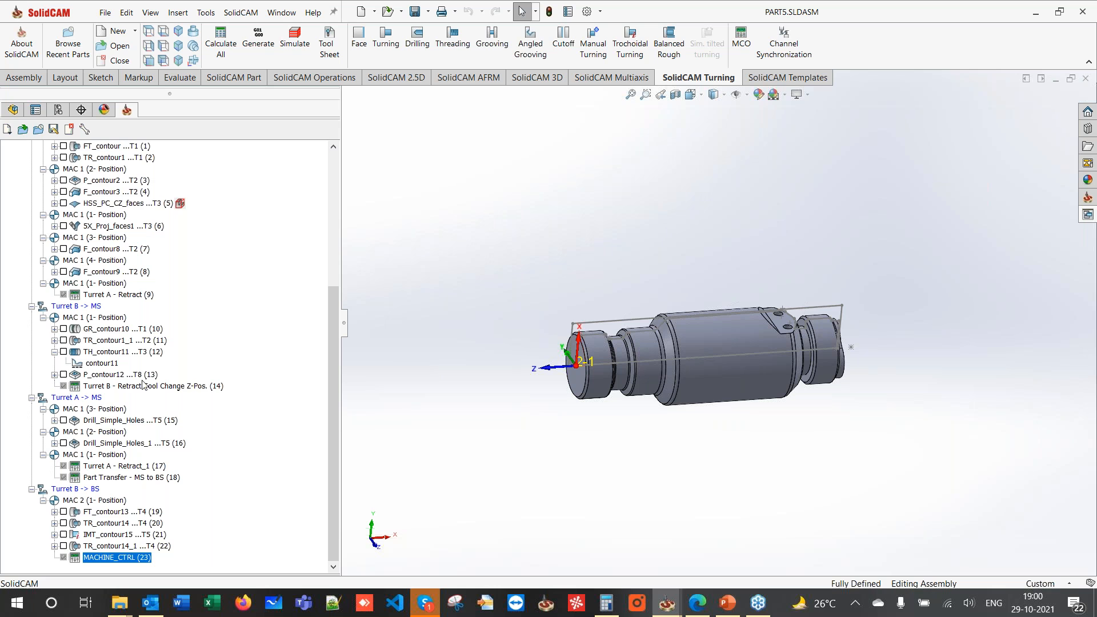
{"action": "scroll", "coordinate": [142, 384], "scroll_direction": "up", "scroll_amount": 6}
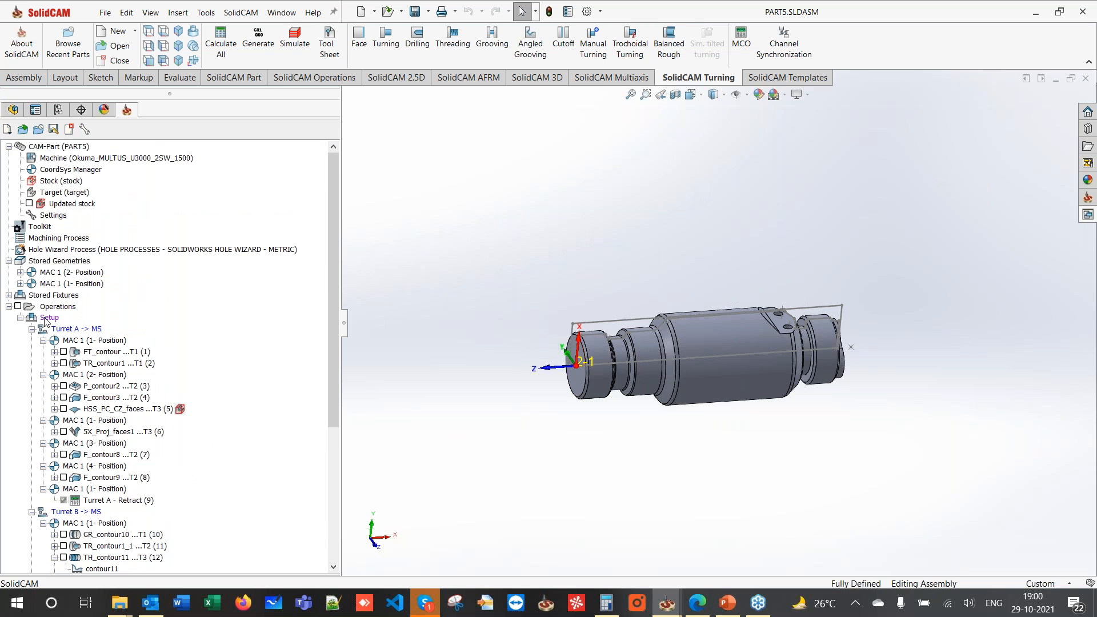
{"action": "right_click", "coordinate": [46, 319]}
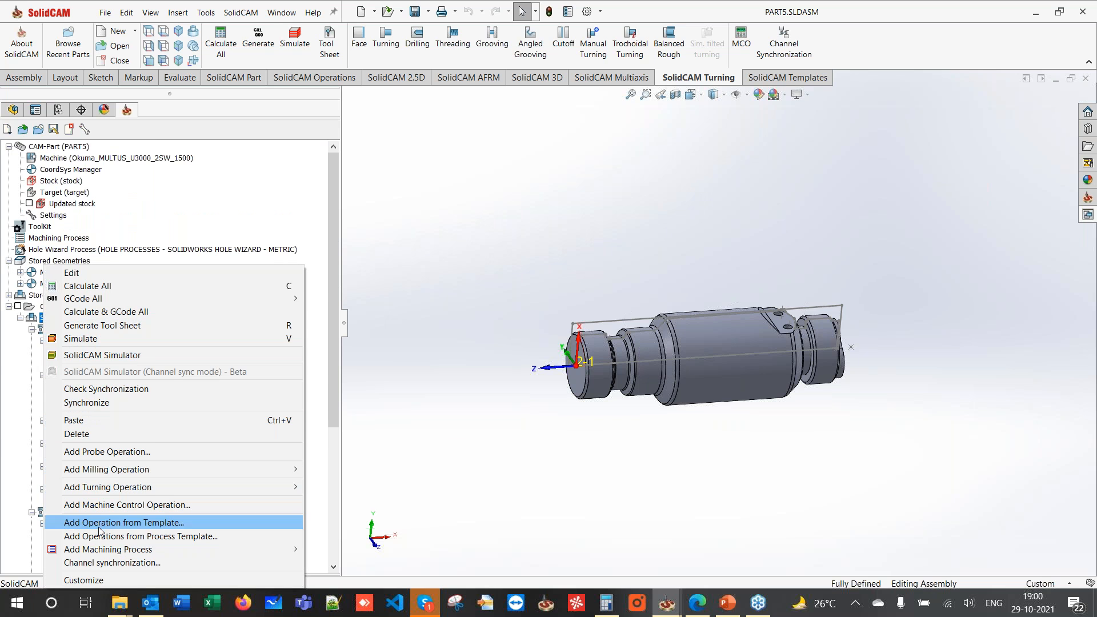
{"action": "left_click", "coordinate": [103, 563]}
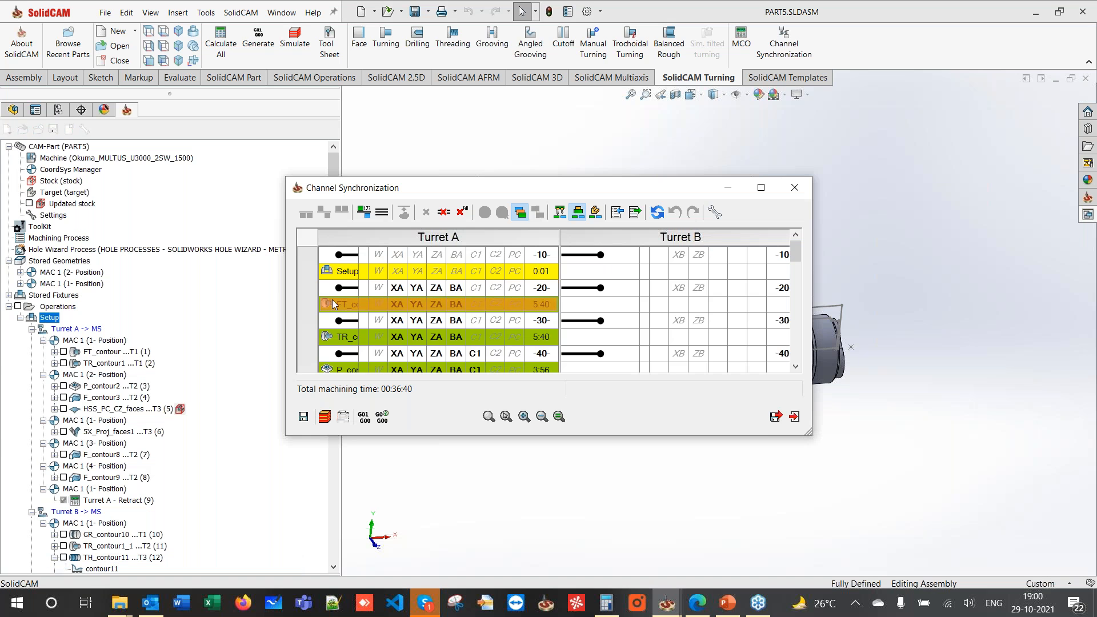
{"action": "double_click", "coordinate": [444, 191]}
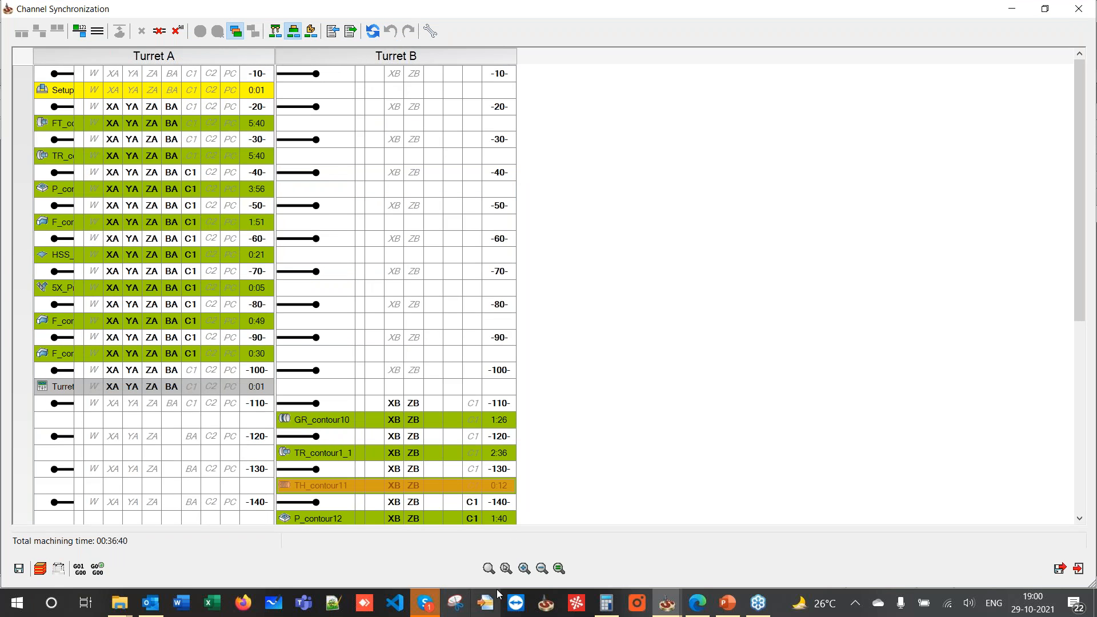
{"action": "left_click", "coordinate": [491, 571]}
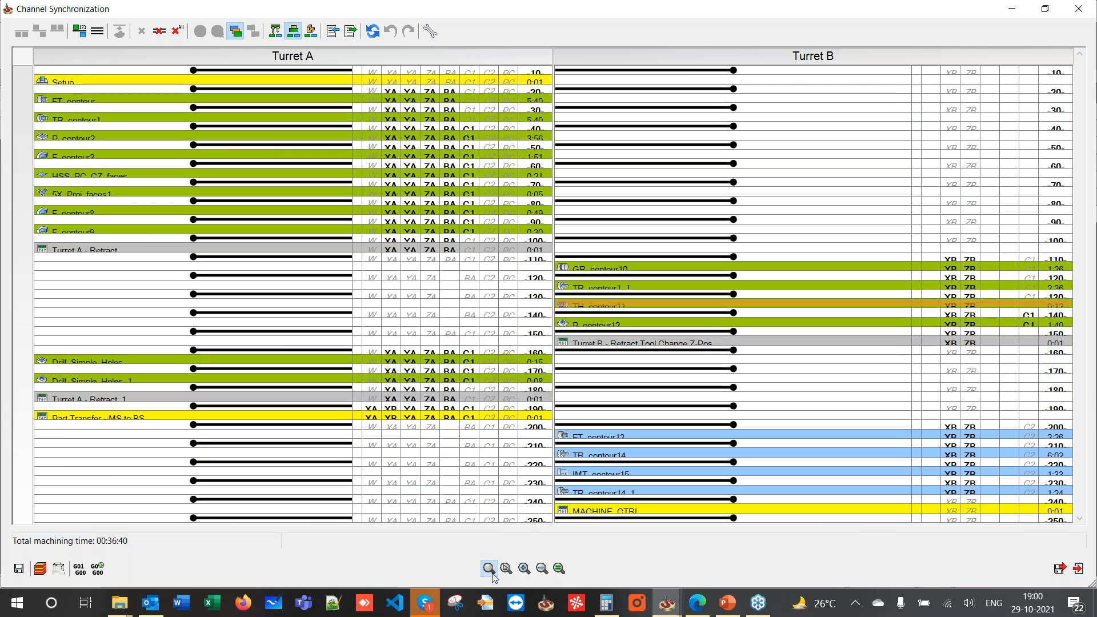
{"action": "left_click", "coordinate": [558, 568]}
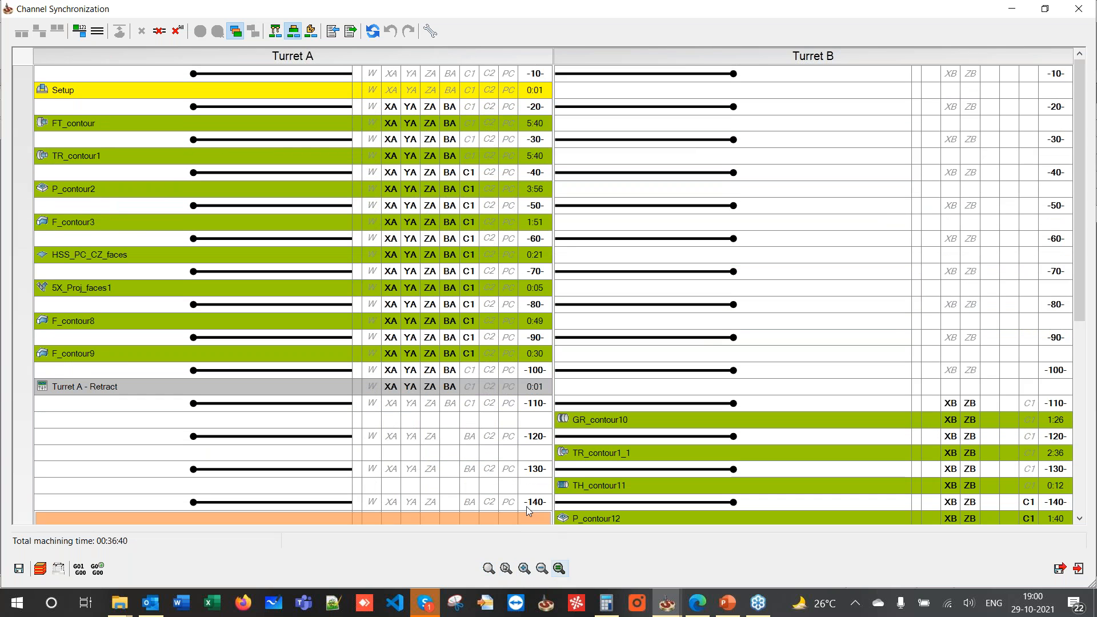
{"action": "left_click", "coordinate": [518, 490]}
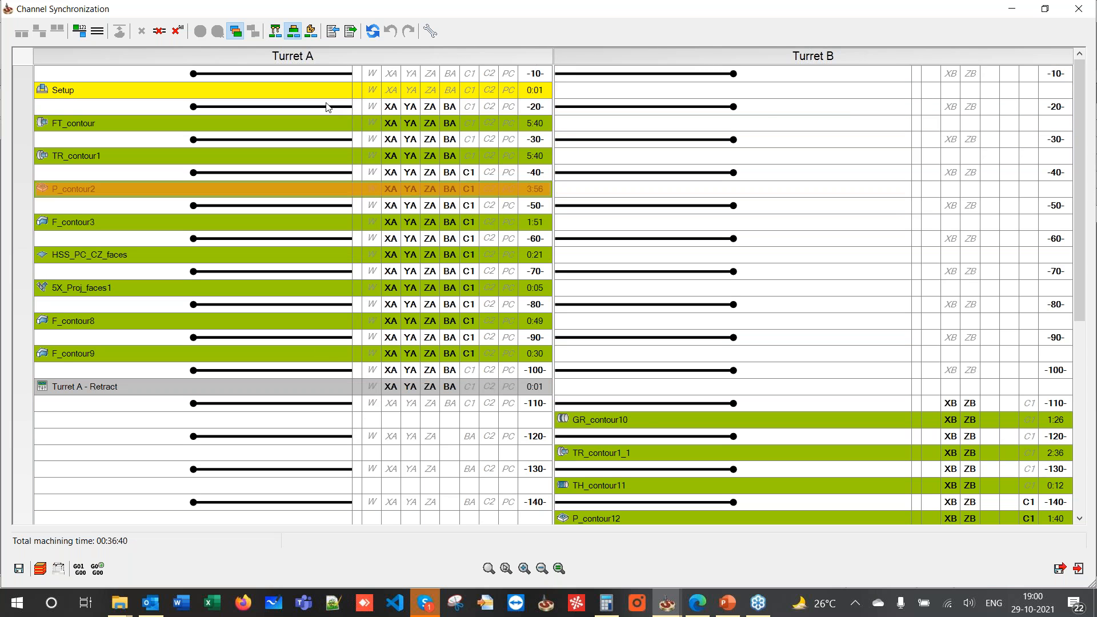
{"action": "left_click", "coordinate": [177, 30]}
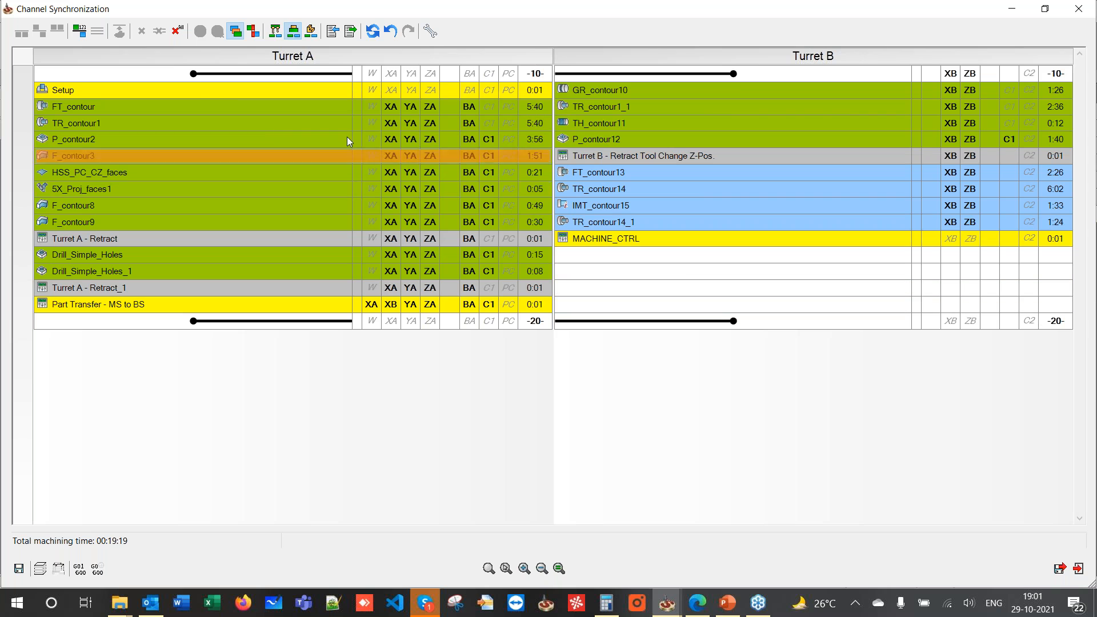
{"action": "left_click", "coordinate": [81, 32]}
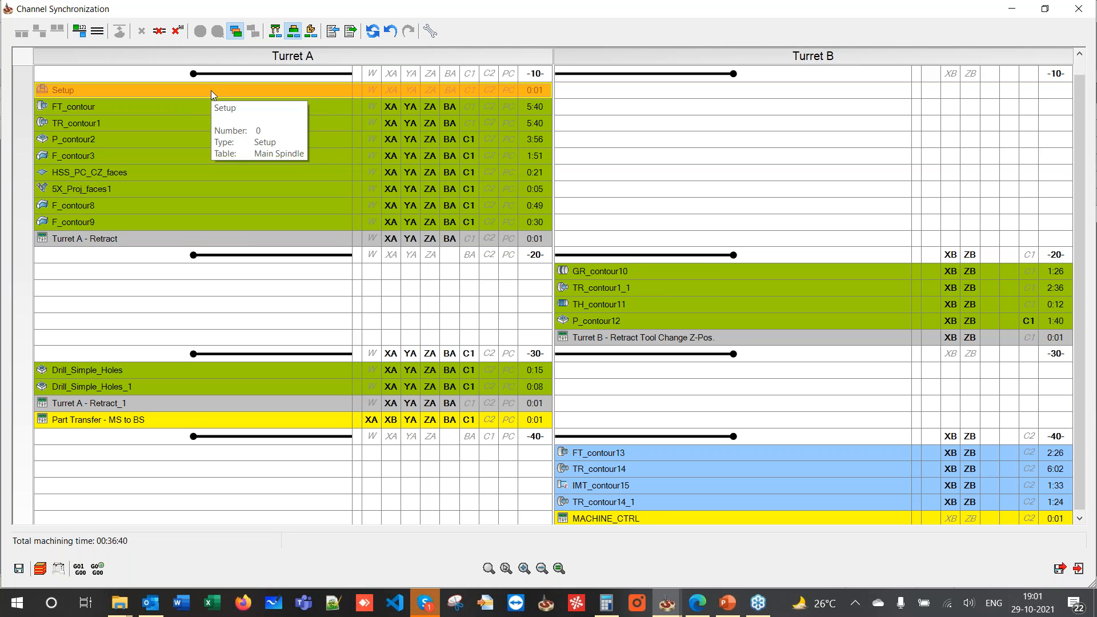
- Mark FT_contour13 as the start of a new workpiece for back-spindle machining
{"action": "scroll", "coordinate": [211, 90], "scroll_direction": "down", "scroll_amount": 1}
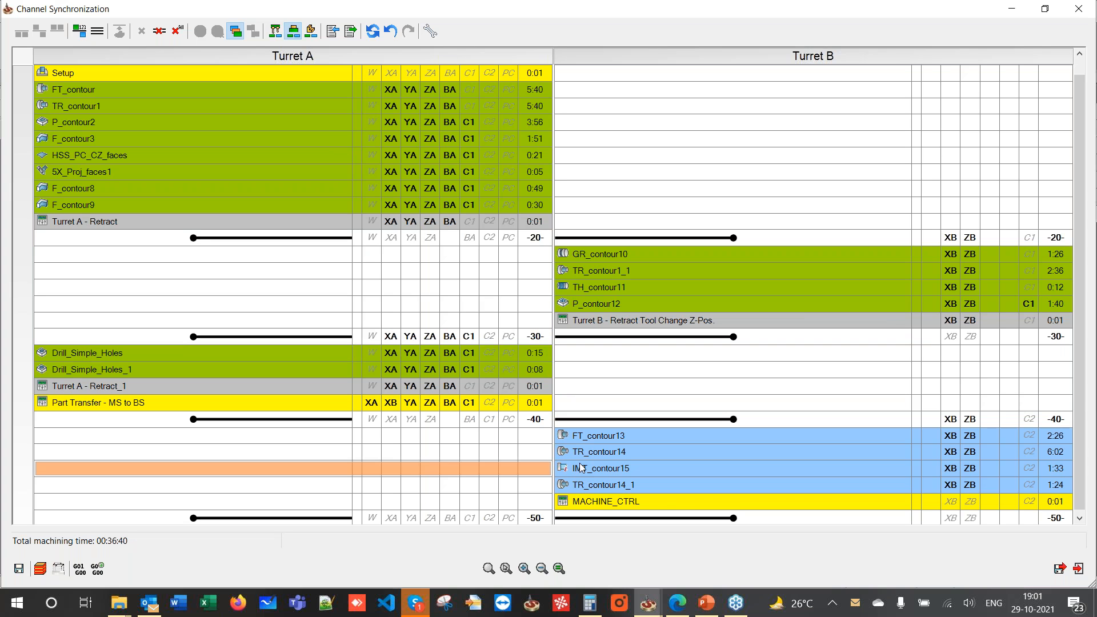
{"action": "left_click", "coordinate": [588, 441]}
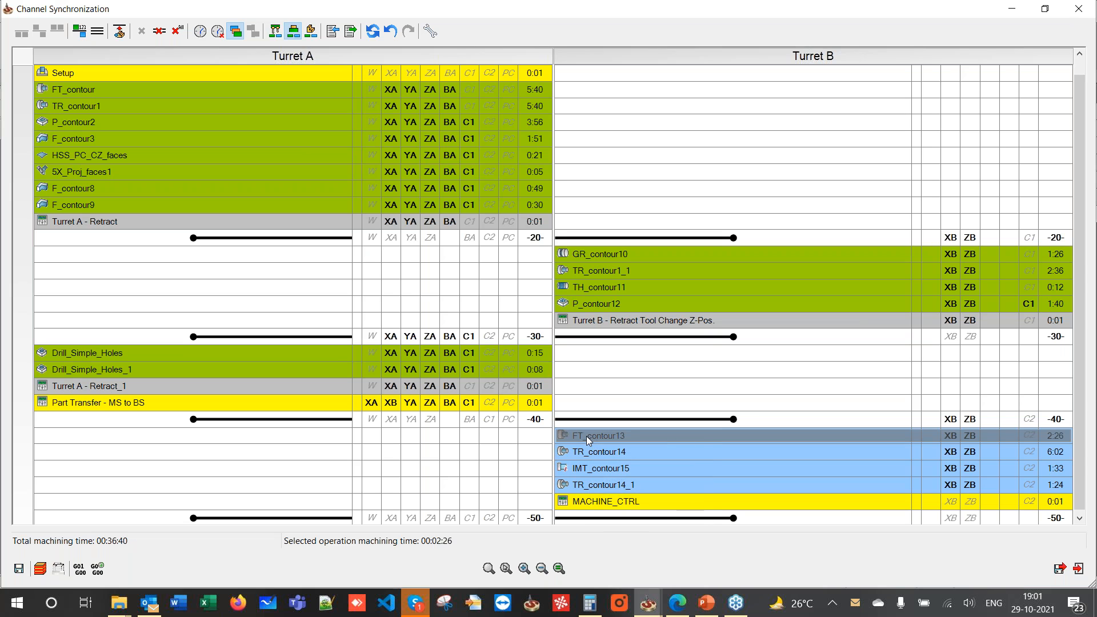
{"action": "mouse_move", "coordinate": [587, 436]}
{"action": "right_click", "coordinate": [586, 437]}
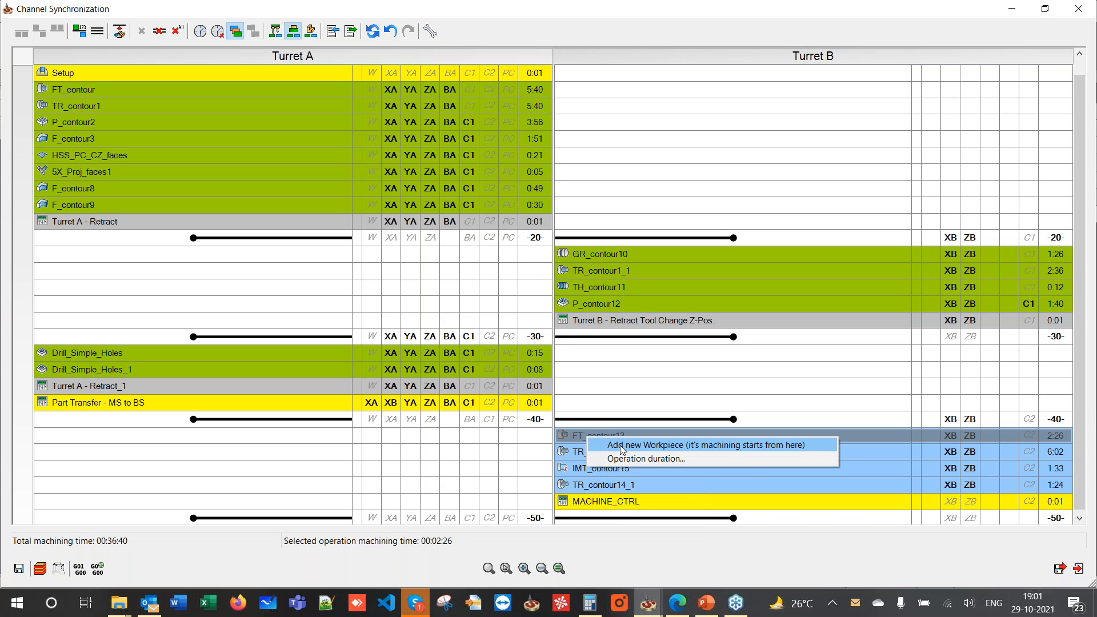
{"action": "left_click", "coordinate": [623, 445]}
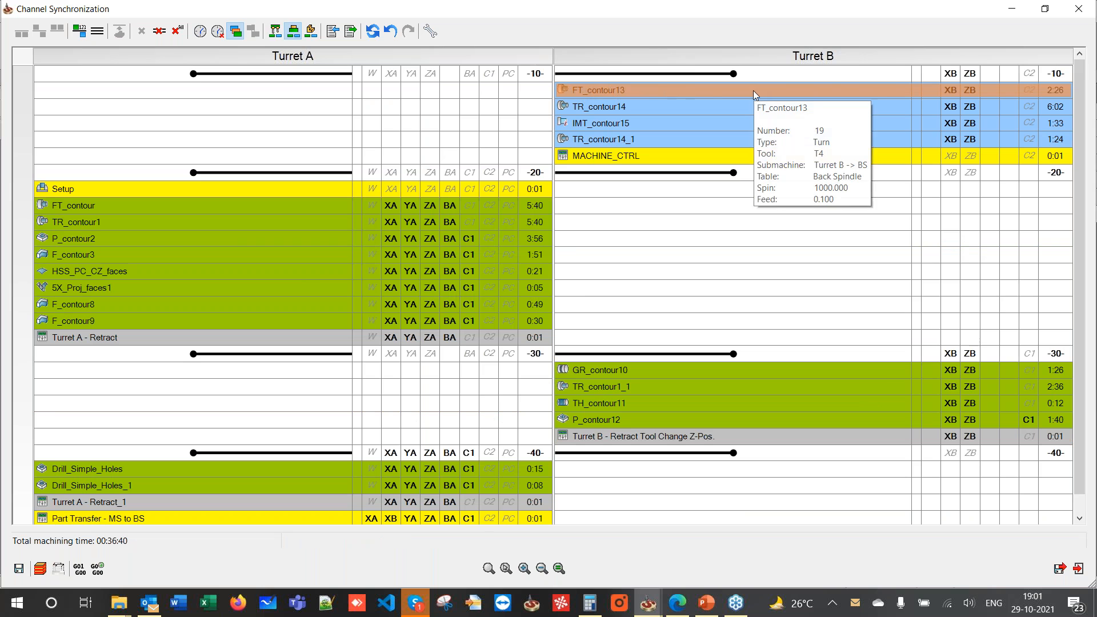
- Remove all synchronization points and resynchronize all operations in CAM Manager order
{"action": "mouse_move", "coordinate": [652, 88]}
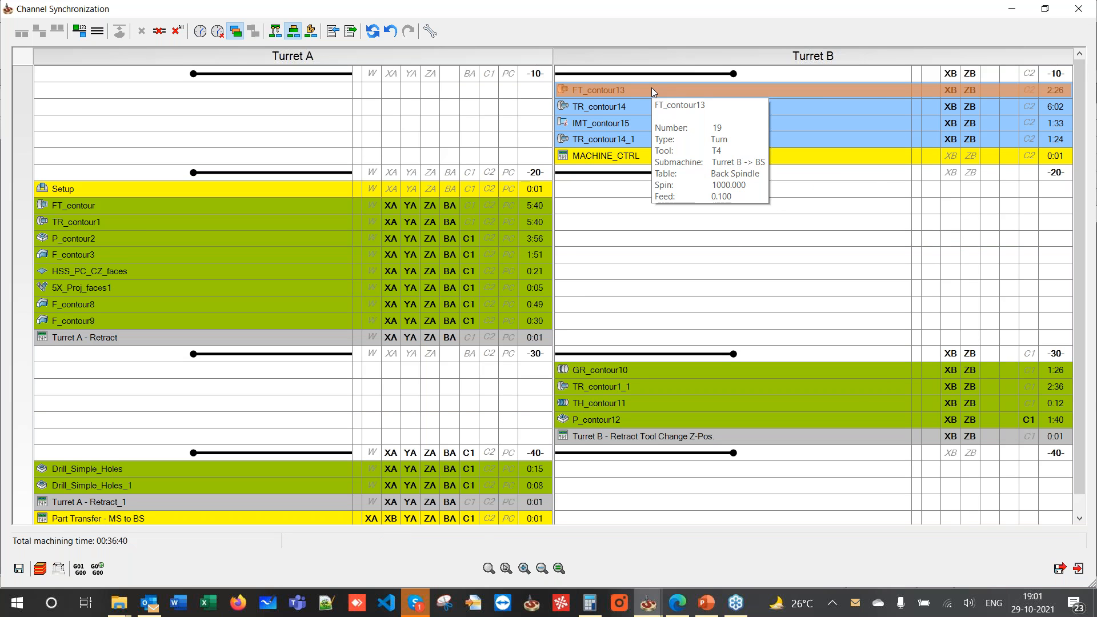
{"action": "mouse_move", "coordinate": [597, 87]}
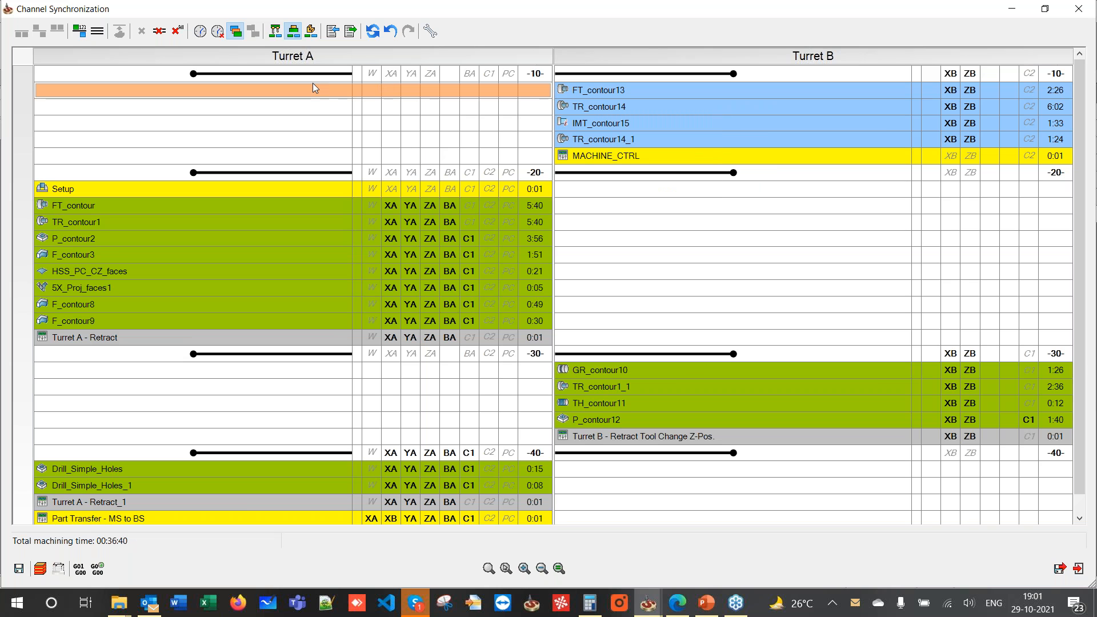
{"action": "left_click", "coordinate": [178, 31]}
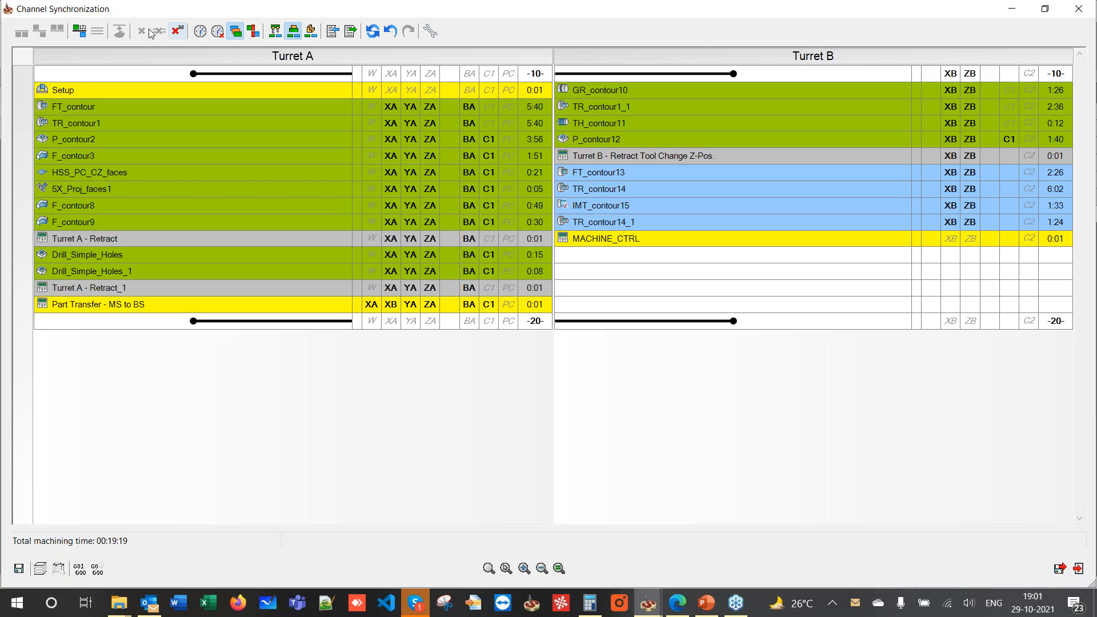
{"action": "left_click", "coordinate": [79, 31]}
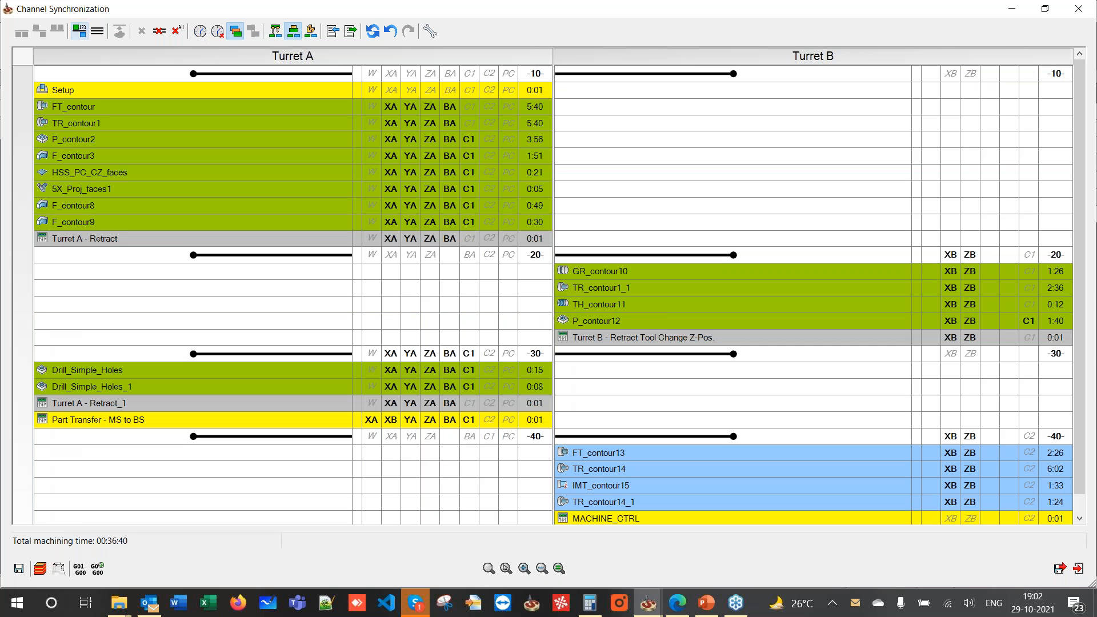
{"action": "mouse_move", "coordinate": [597, 454]}
- Make FT_contour13 a new workpiece so back-spindle work moves into block -10-
{"action": "left_click", "coordinate": [597, 454]}
{"action": "right_click", "coordinate": [597, 454]}
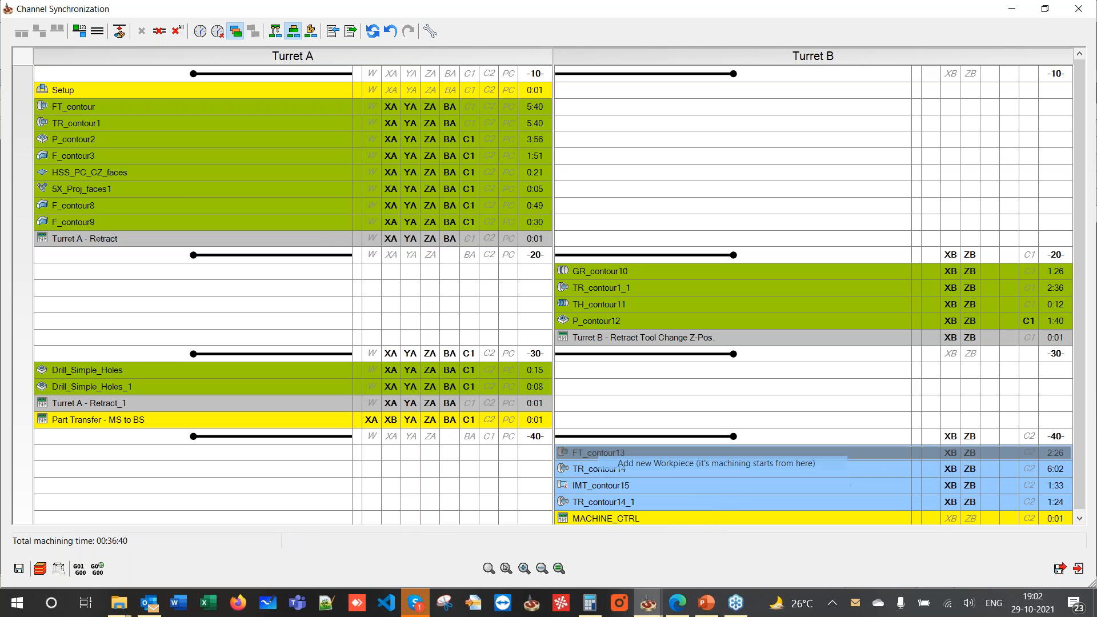
{"action": "left_click", "coordinate": [658, 464]}
{"action": "mouse_move", "coordinate": [612, 438]}
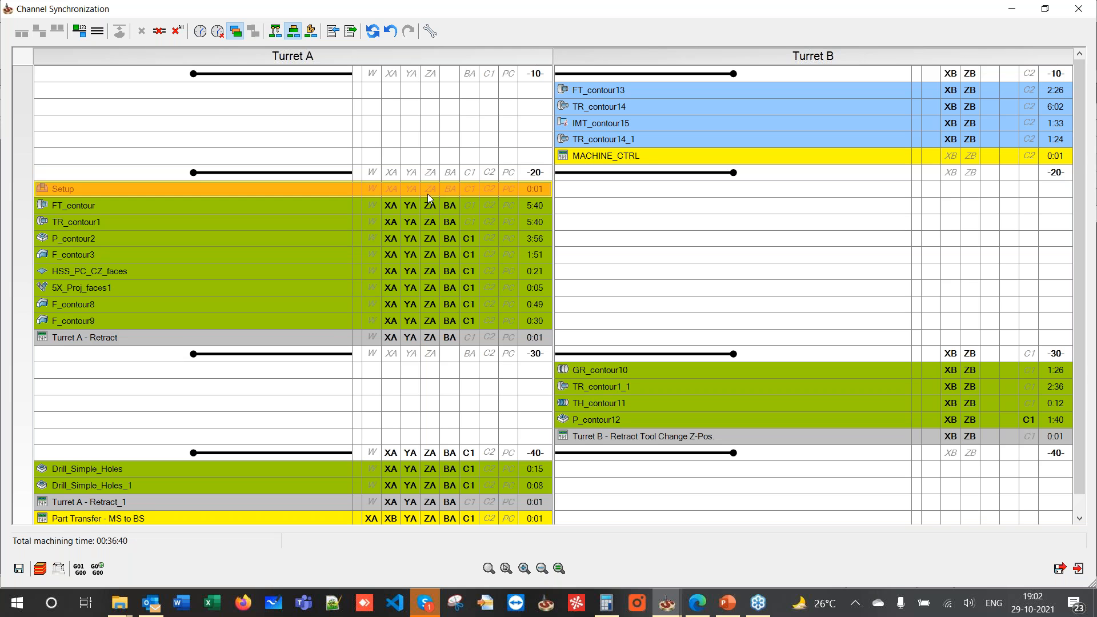
{"action": "mouse_move", "coordinate": [344, 334]}
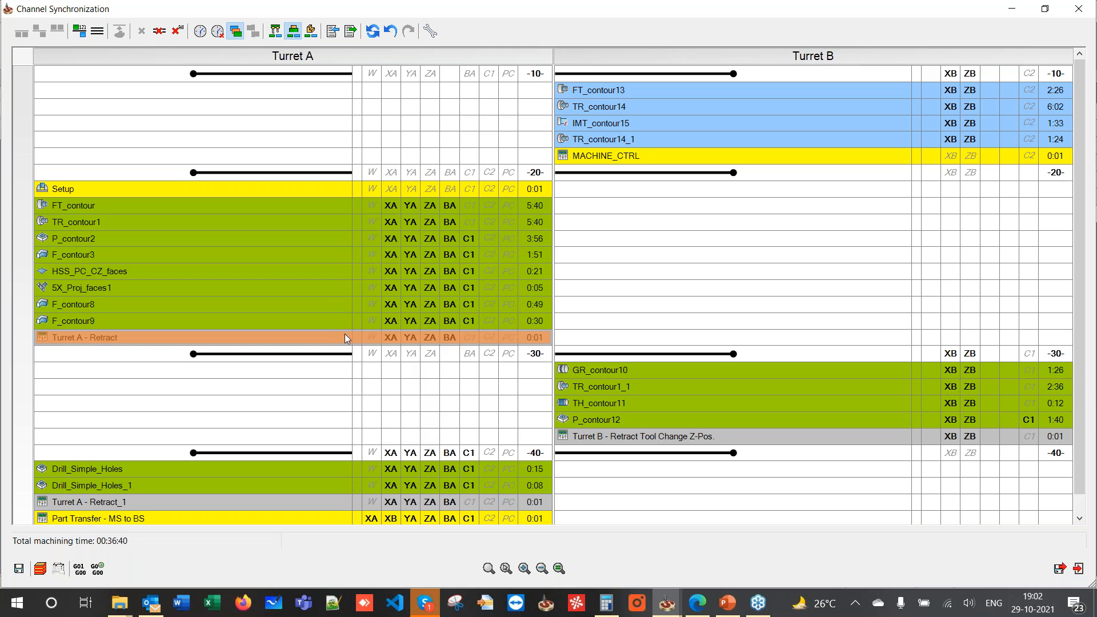
{"action": "left_click", "coordinate": [293, 169]}
{"action": "right_click", "coordinate": [294, 169]}
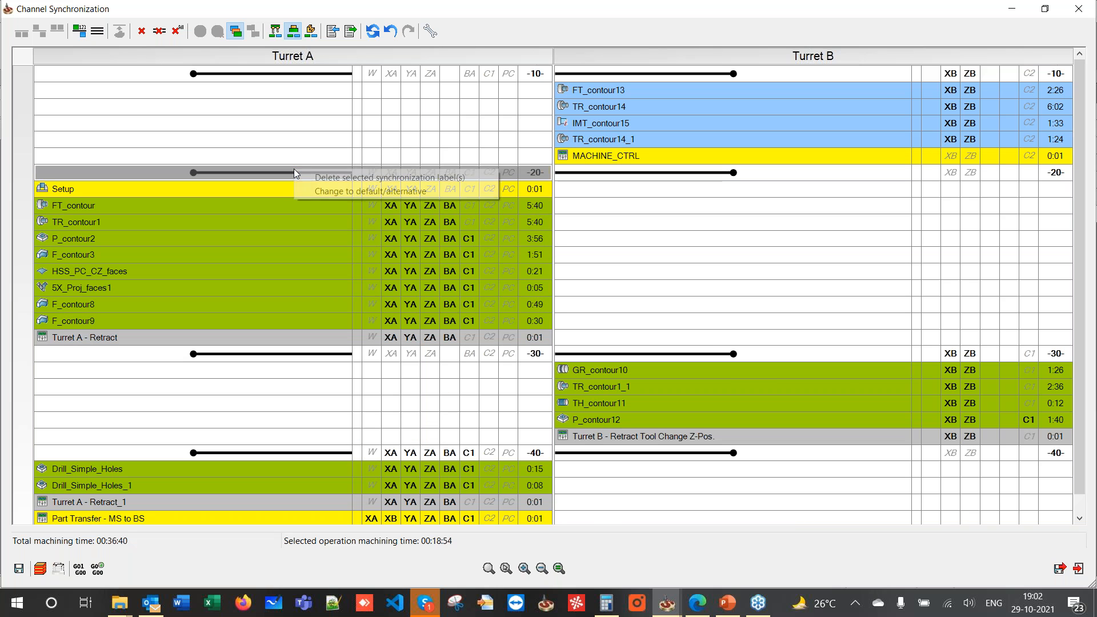
- Delete the -20- synchronization label, cutting total machining time to 00:24:49
{"action": "left_click", "coordinate": [303, 177]}
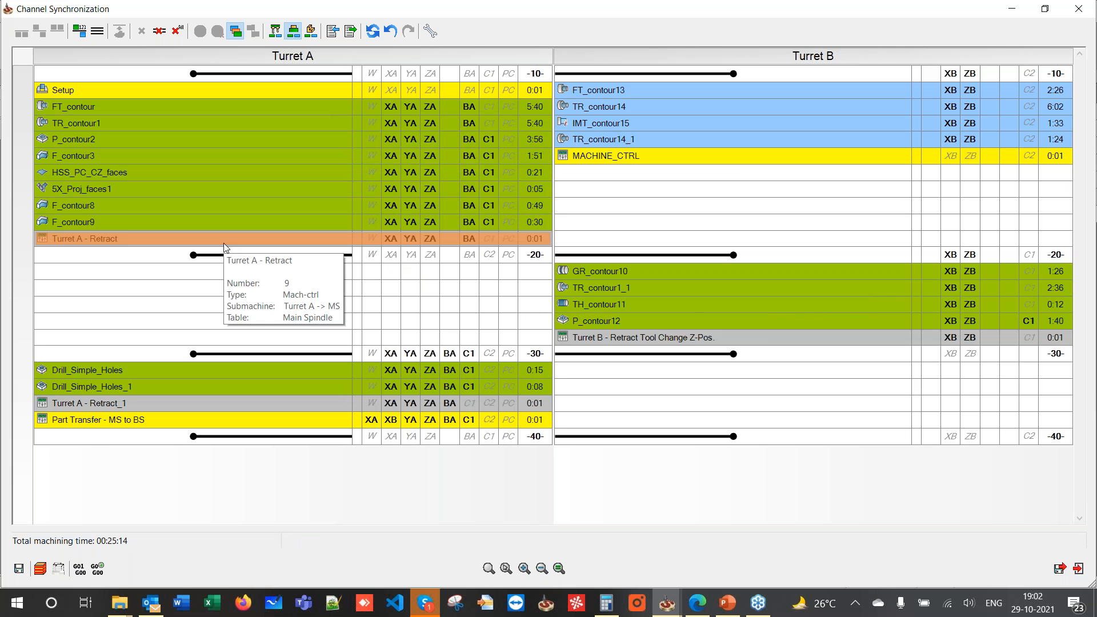
{"action": "left_click_drag", "start_coordinate": [577, 89], "coordinate": [585, 246]}
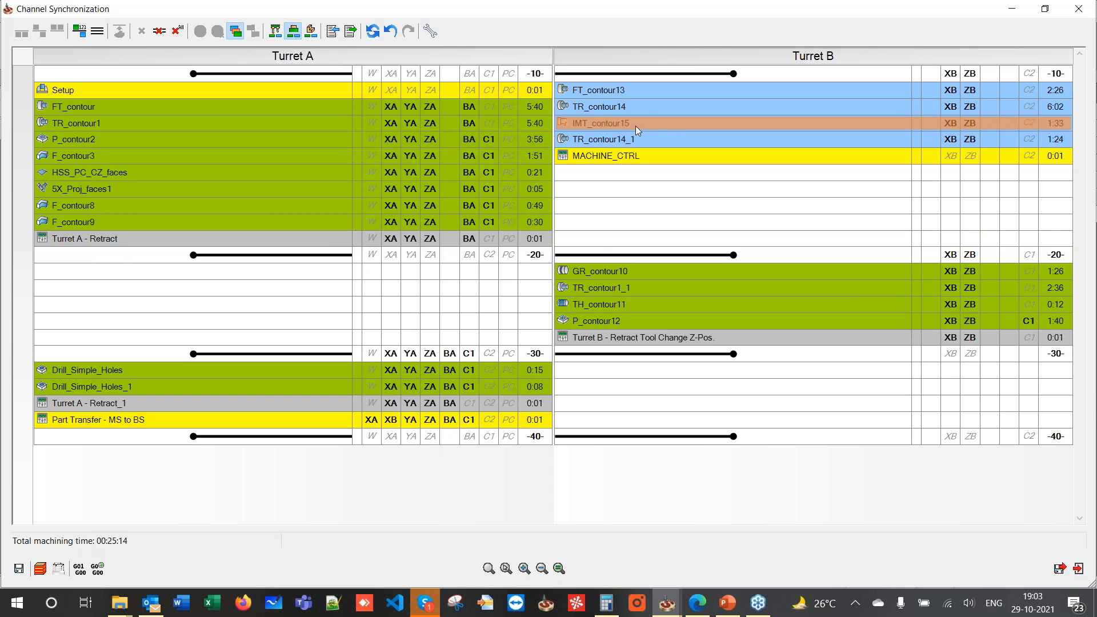
{"action": "left_click_drag", "start_coordinate": [729, 124], "coordinate": [303, 354]}
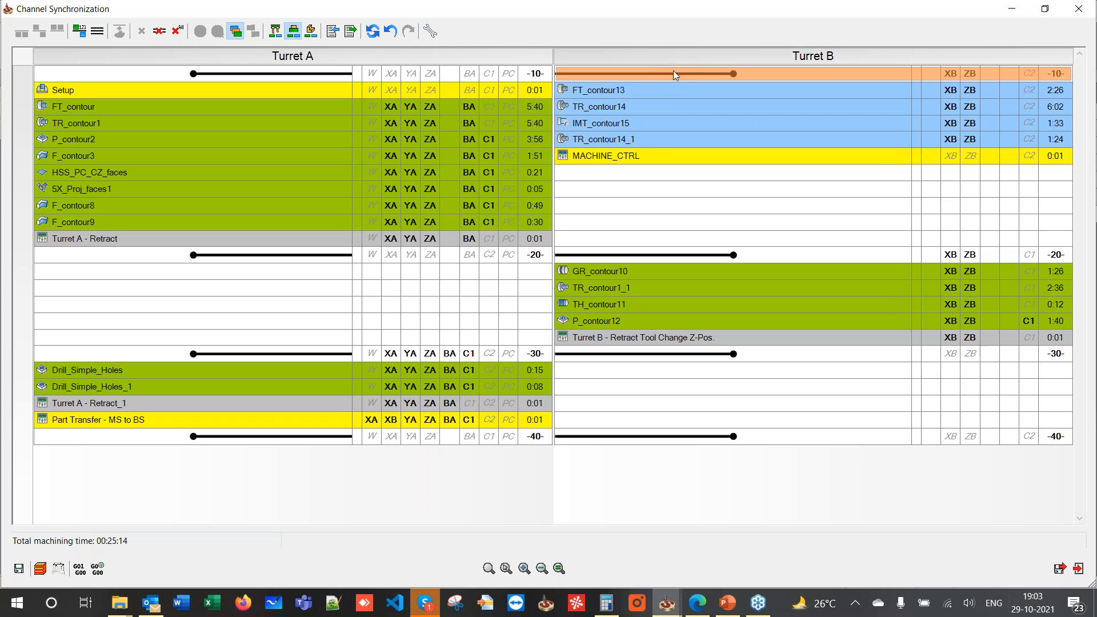
{"action": "mouse_move", "coordinate": [665, 165]}
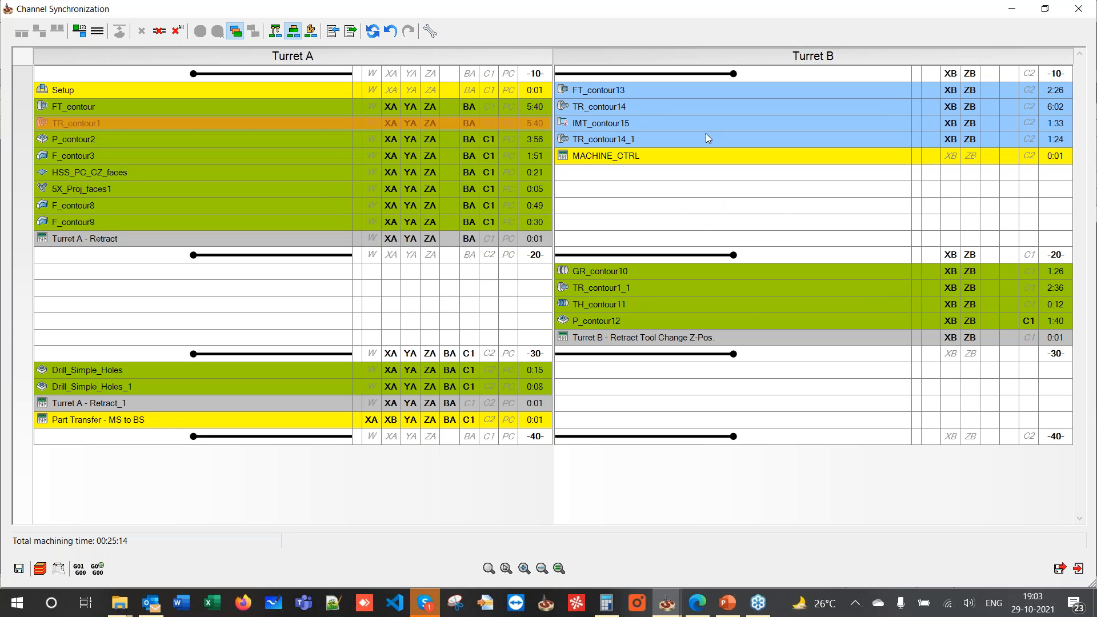
{"action": "mouse_move", "coordinate": [740, 145]}
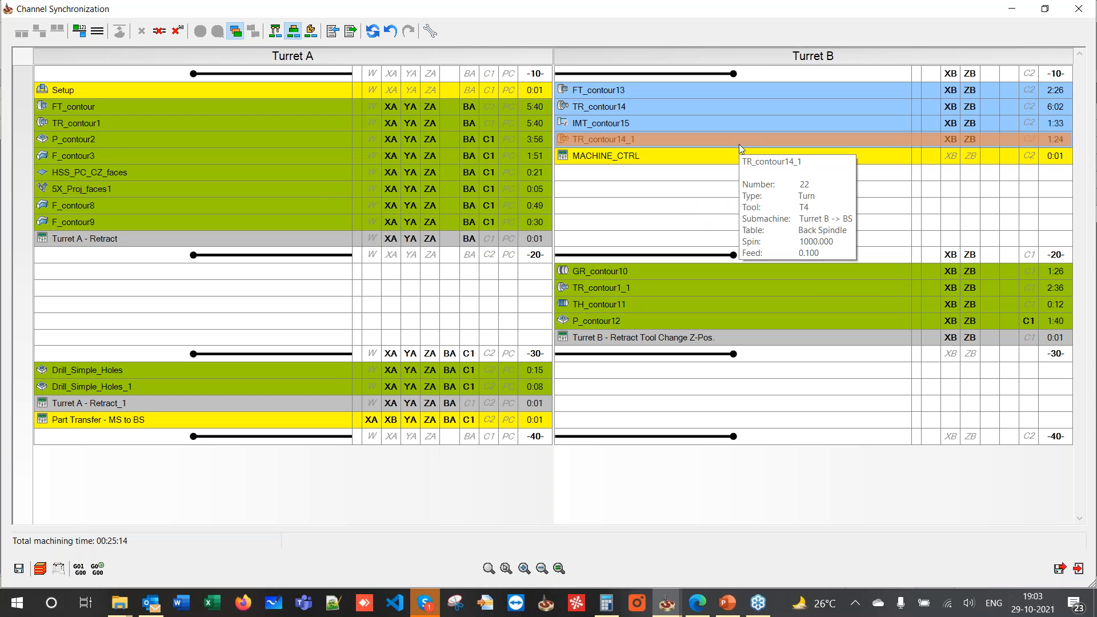
{"action": "right_click", "coordinate": [288, 360]}
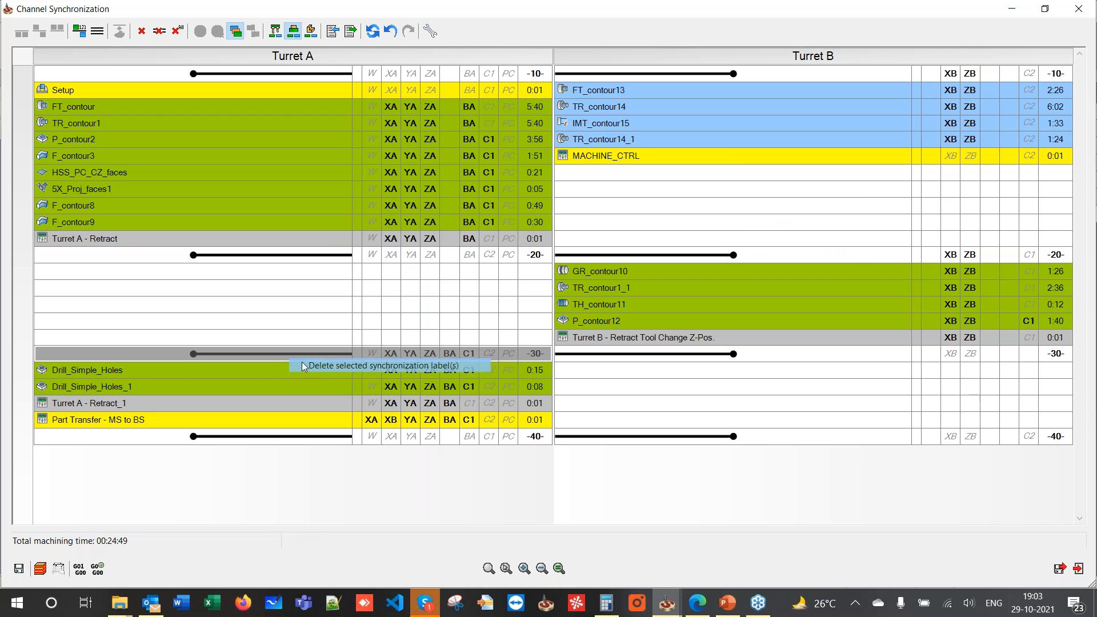
- Delete the -30- label, show operation clashes, and resynchronize everything in CAM Manager order
{"action": "left_click", "coordinate": [303, 363]}
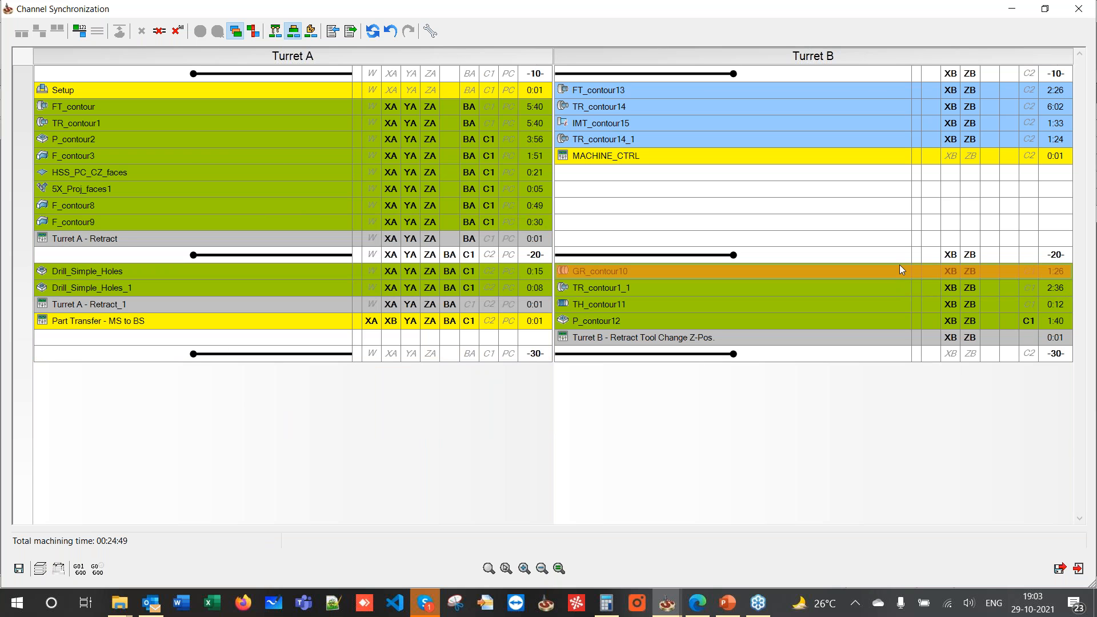
{"action": "left_click", "coordinate": [253, 32]}
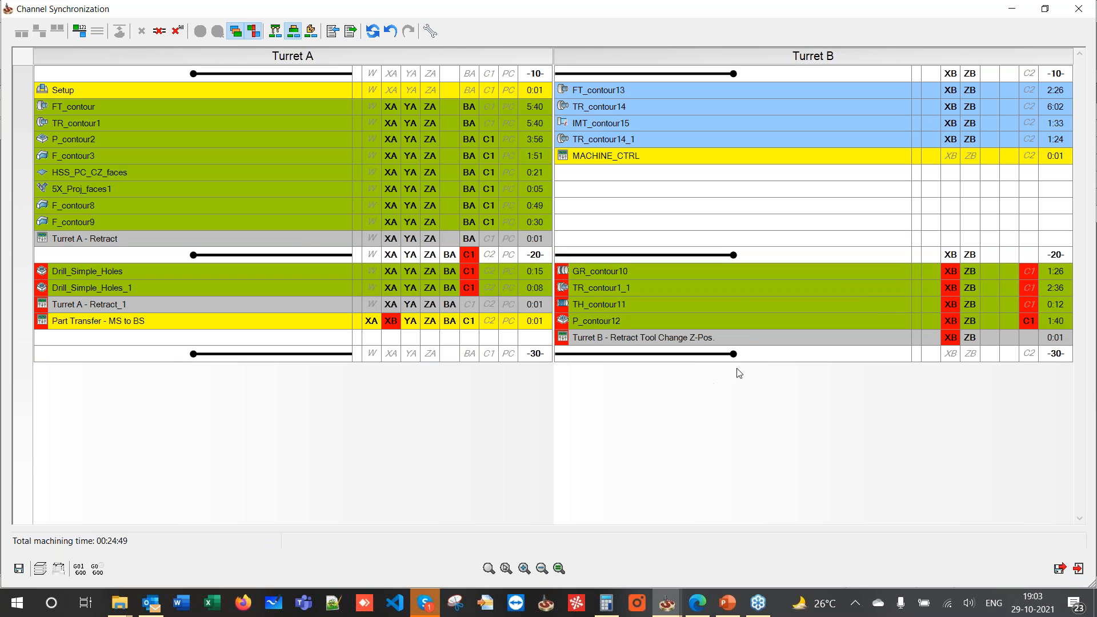
{"action": "mouse_move", "coordinate": [531, 309]}
{"action": "left_click", "coordinate": [176, 32]}
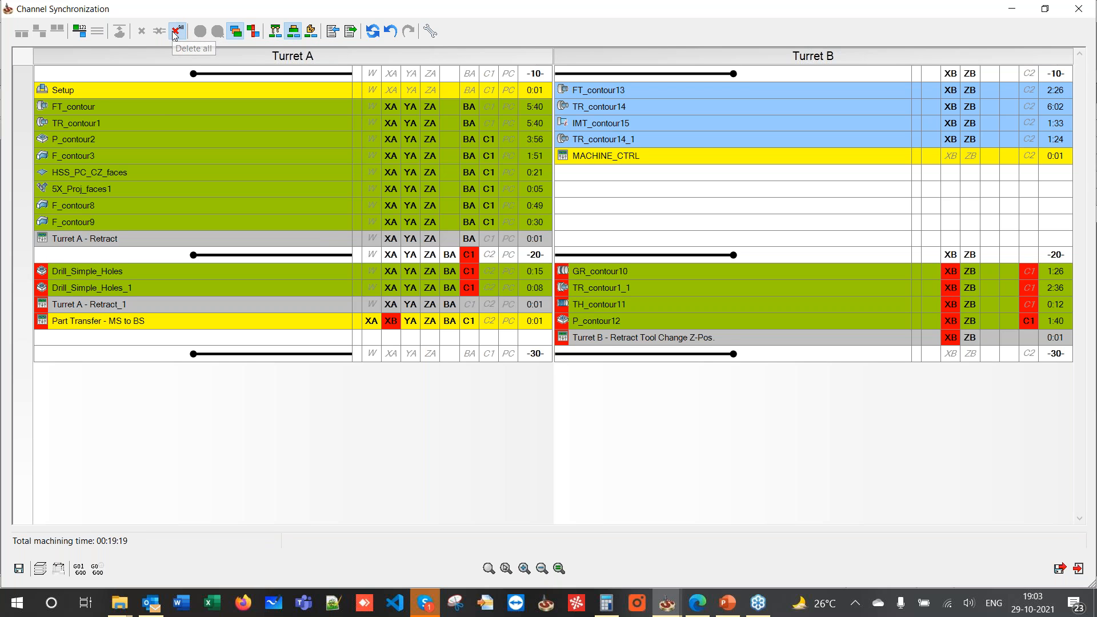
{"action": "left_click", "coordinate": [80, 32]}
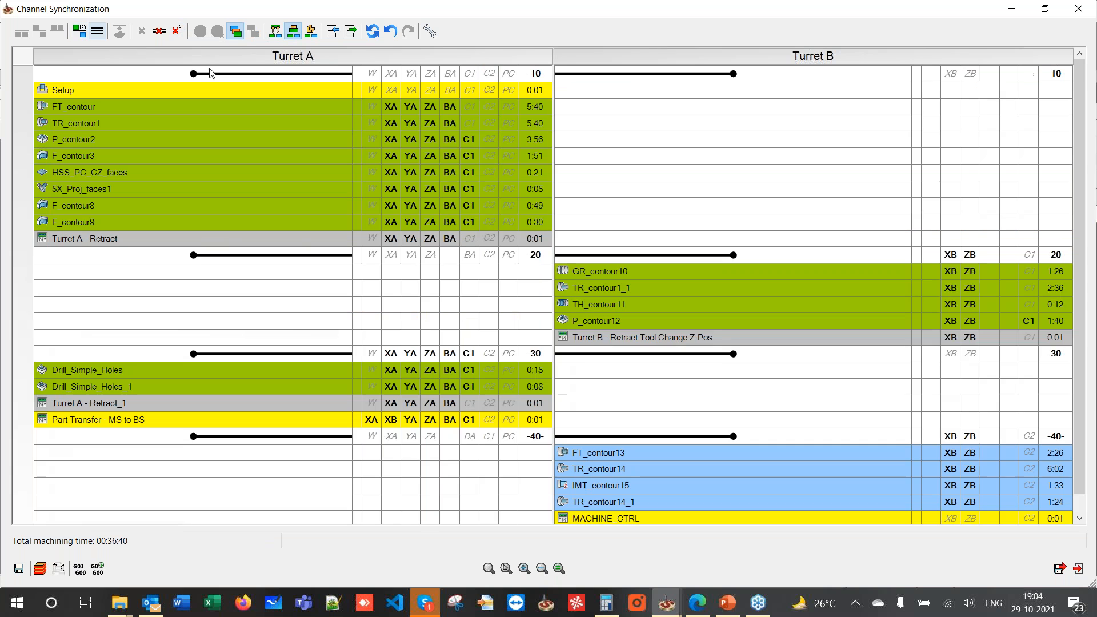
- Start FT_contour13 as a new workpiece, delete Turret A's -20- label (00:25:14), and save
{"action": "right_click", "coordinate": [615, 446]}
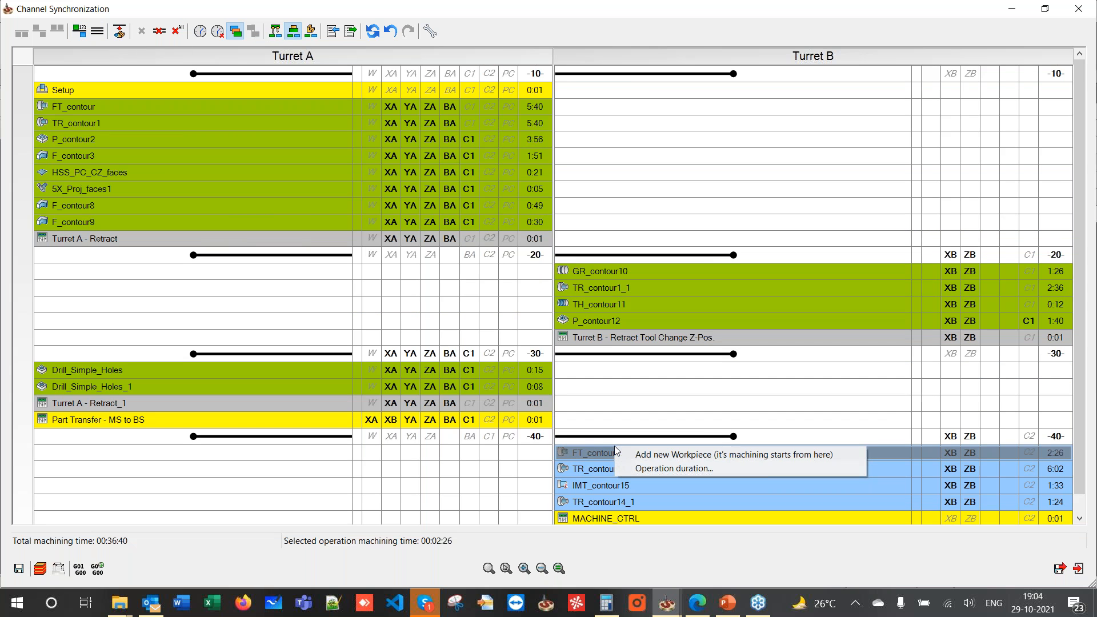
{"action": "left_click", "coordinate": [634, 455]}
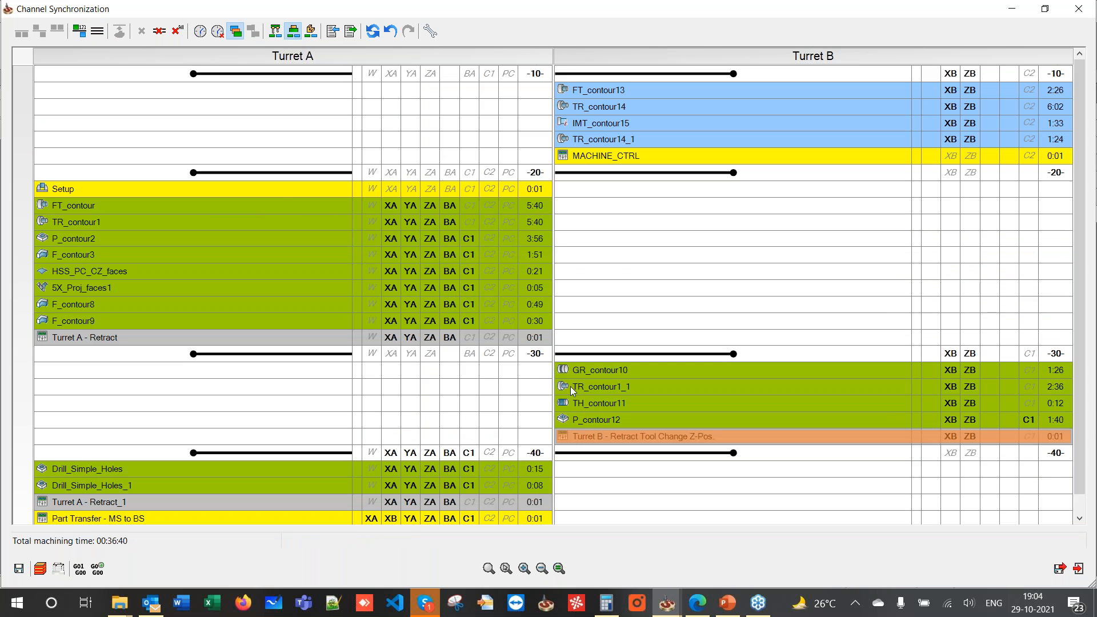
{"action": "right_click", "coordinate": [271, 177]}
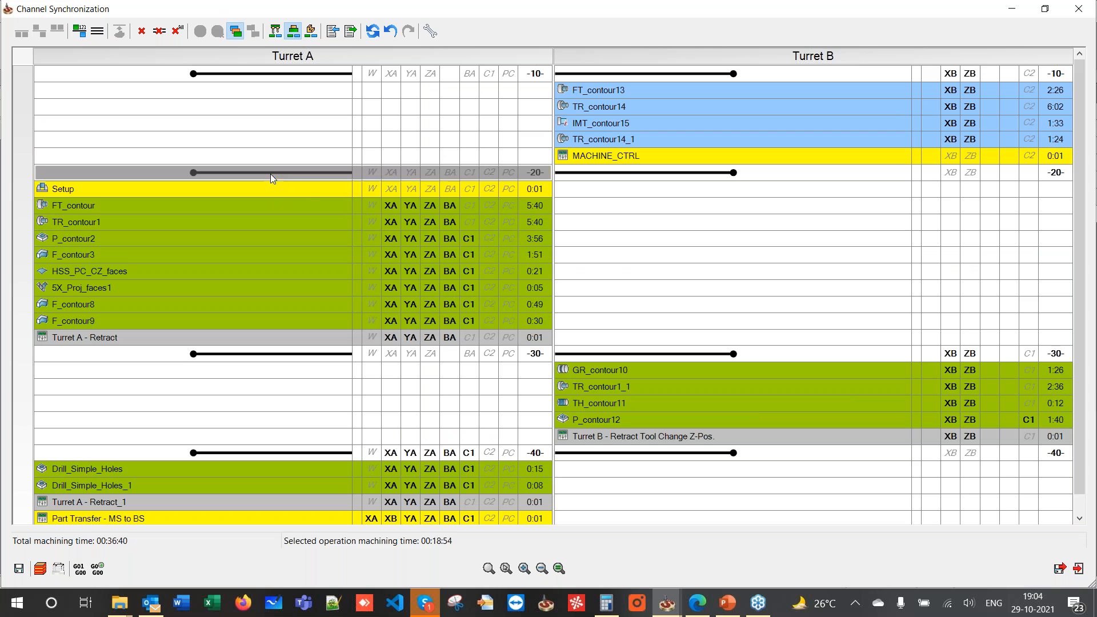
{"action": "left_click", "coordinate": [343, 183]}
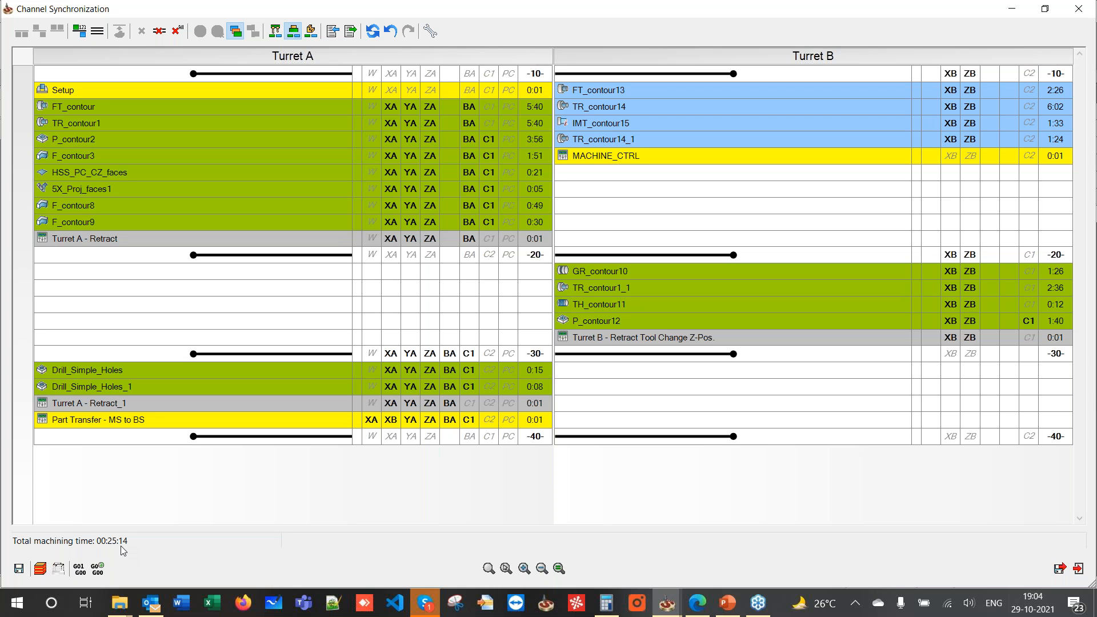
{"action": "mouse_move", "coordinate": [330, 137]}
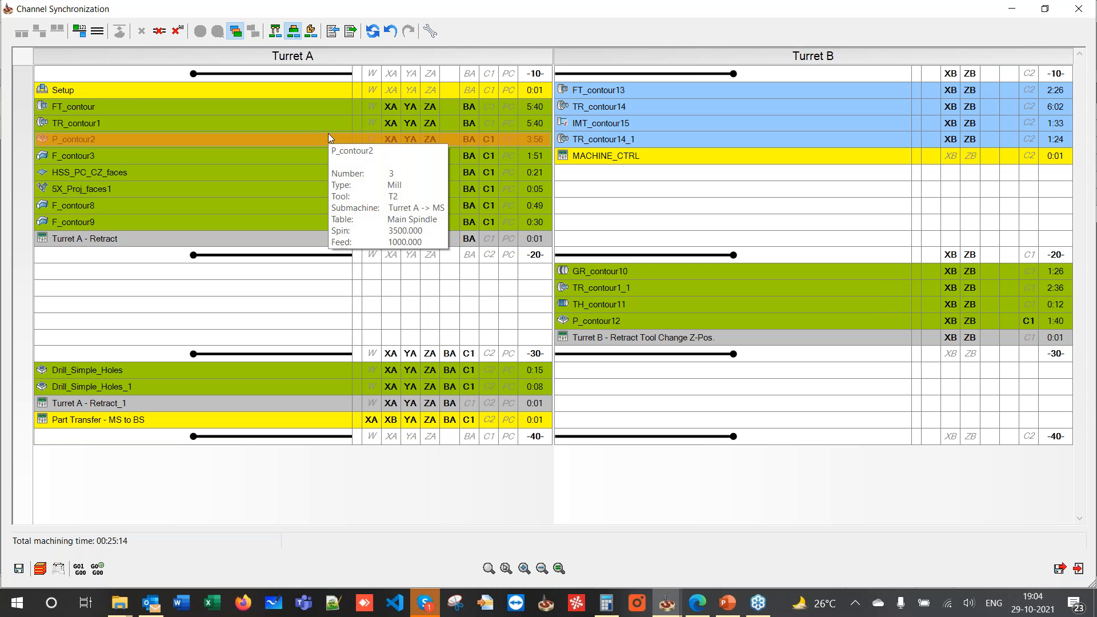
{"action": "left_click", "coordinate": [1061, 568]}
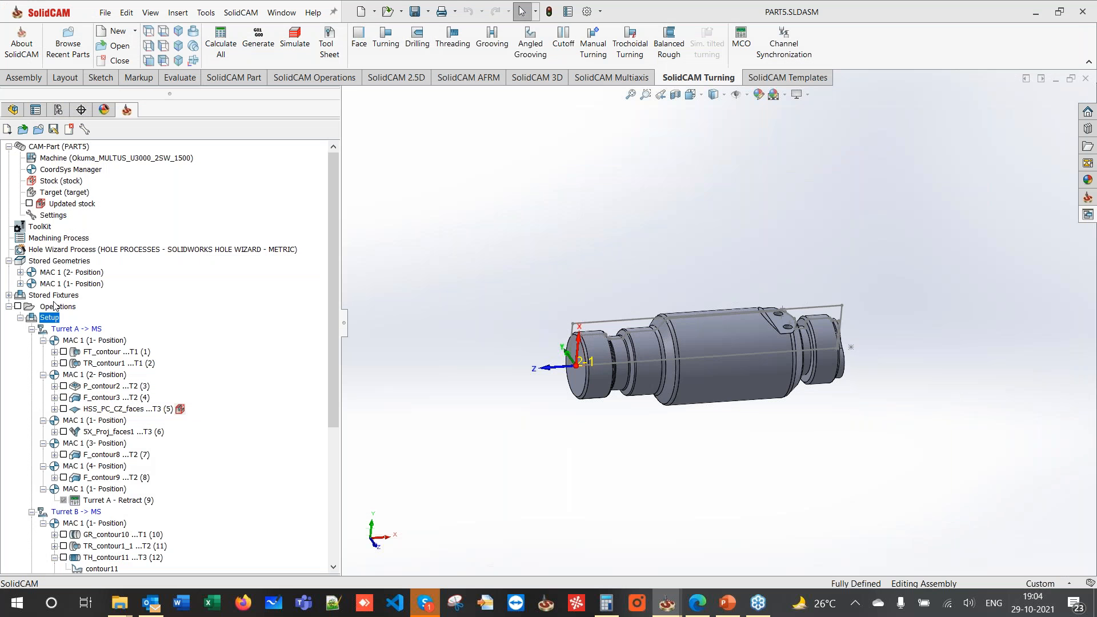
- Launch Machine Simulation for all operations and view the Okuma MULTUS U3000 from the front
{"action": "right_click", "coordinate": [63, 310]}
{"action": "left_click", "coordinate": [106, 430]}
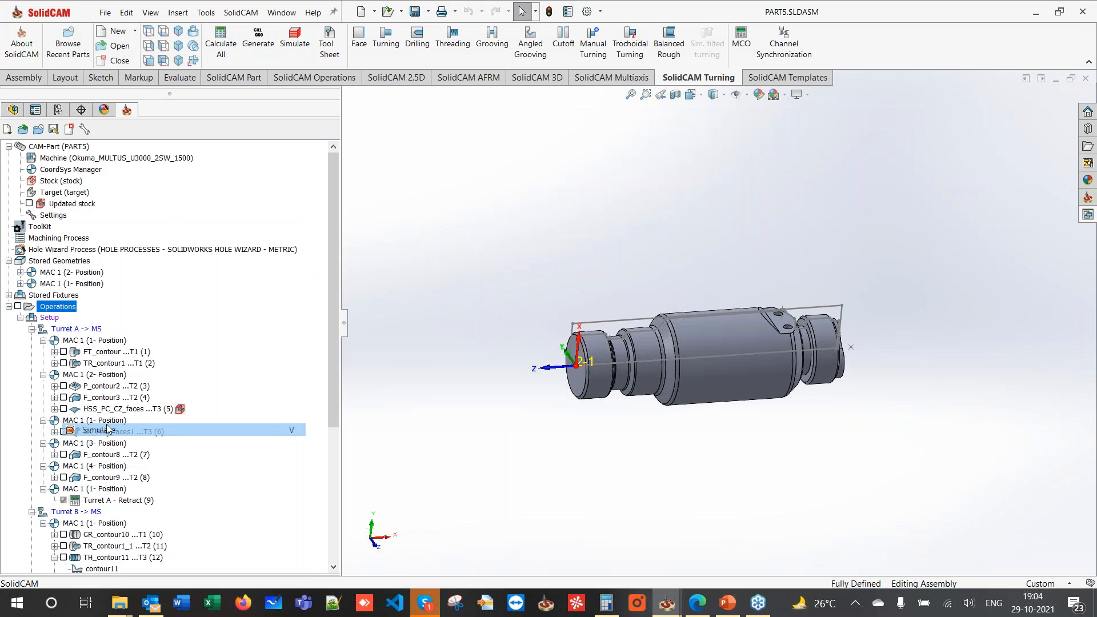
{"action": "left_click", "coordinate": [114, 163]}
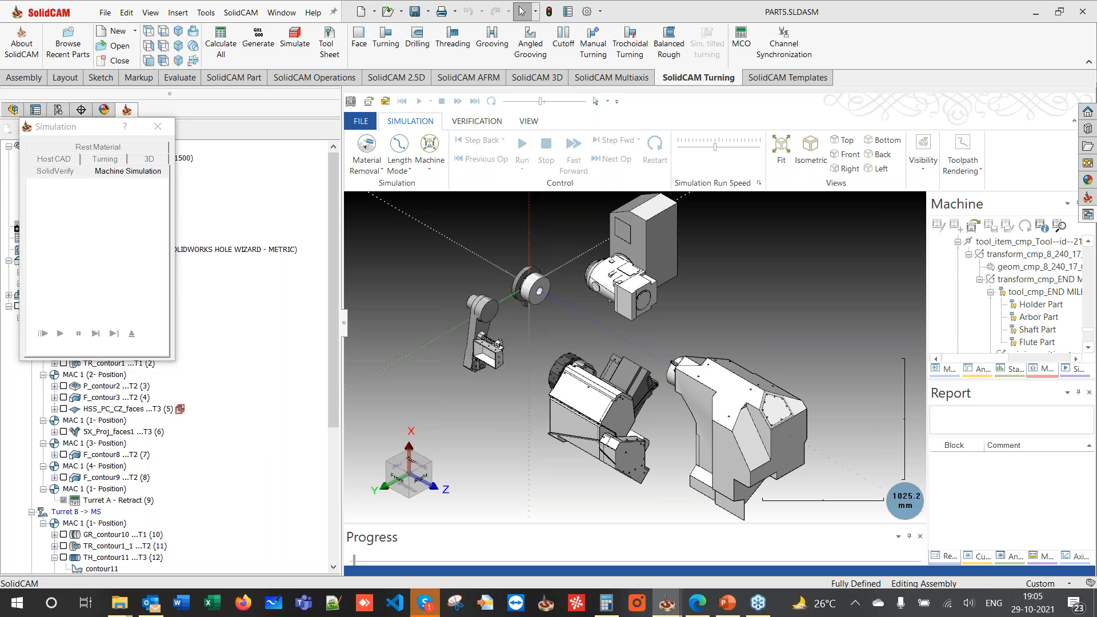
{"action": "left_click", "coordinate": [851, 156]}
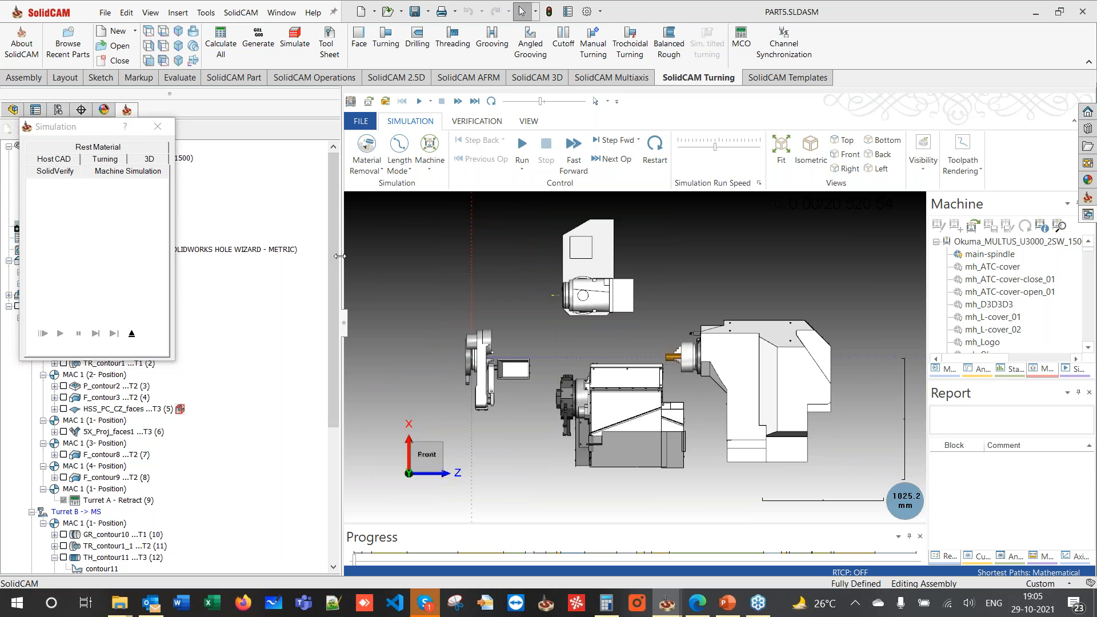
- Widen the machine simulation window and orbit and zoom to a tilted view of the machine
{"action": "left_click_drag", "start_coordinate": [340, 256], "coordinate": [193, 296]}
{"action": "middle_click_drag", "start_coordinate": [563, 320], "coordinate": [530, 341]}
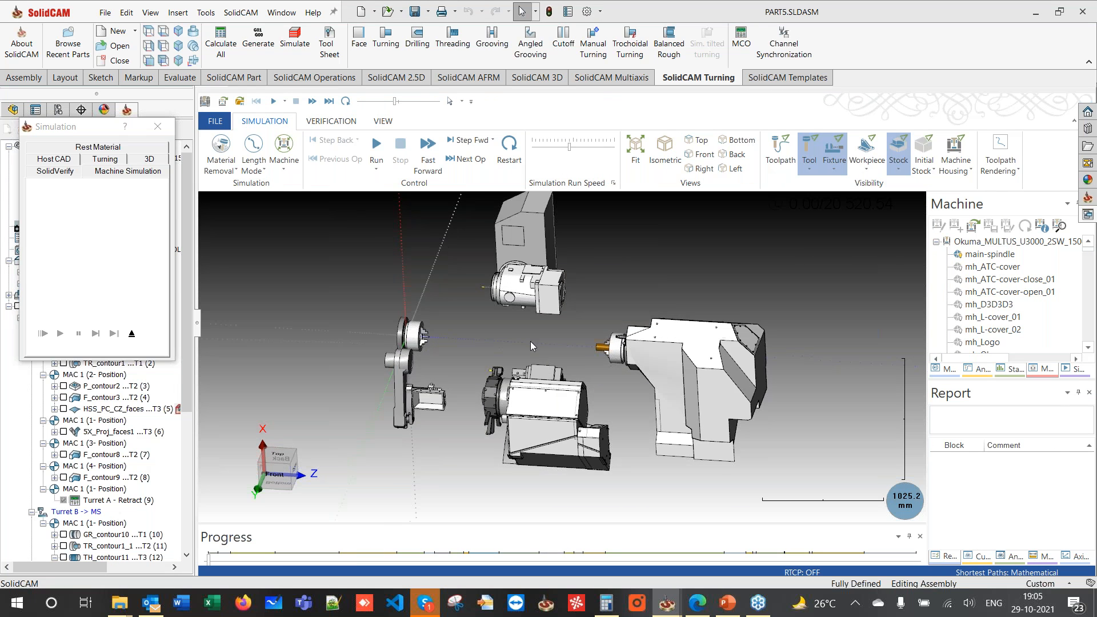
{"action": "scroll", "coordinate": [536, 338], "scroll_direction": "up", "scroll_amount": 3}
{"action": "scroll", "coordinate": [630, 350], "scroll_direction": "up", "scroll_amount": 1}
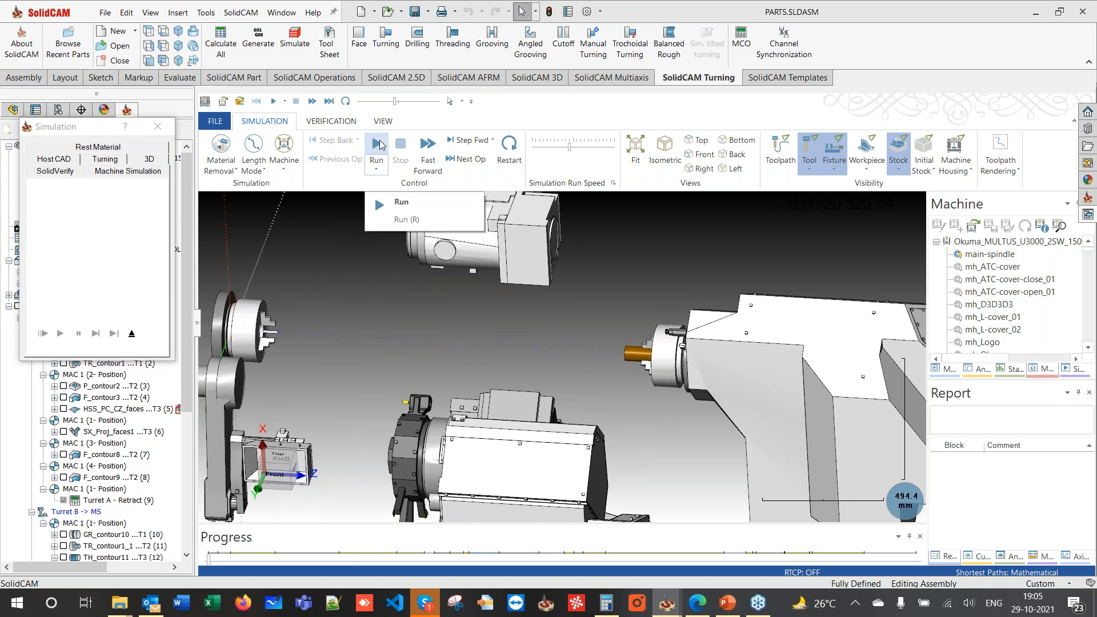
- Lower the Simulation Run Speed and start playback, then raise the speed slightly
{"action": "left_click_drag", "start_coordinate": [572, 150], "coordinate": [549, 148]}
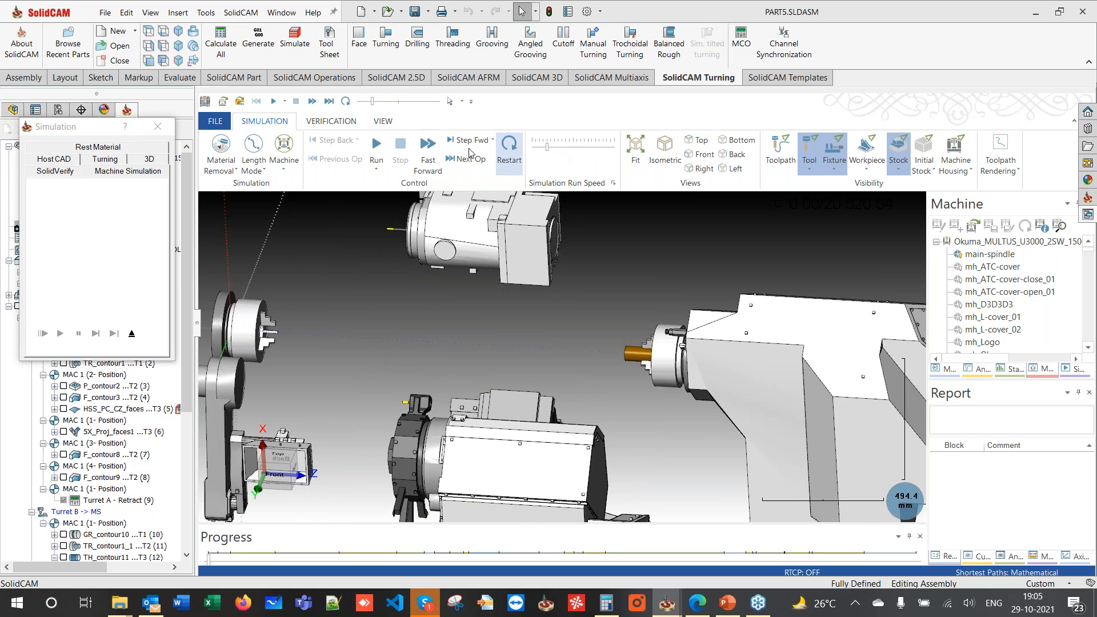
{"action": "left_click", "coordinate": [376, 150]}
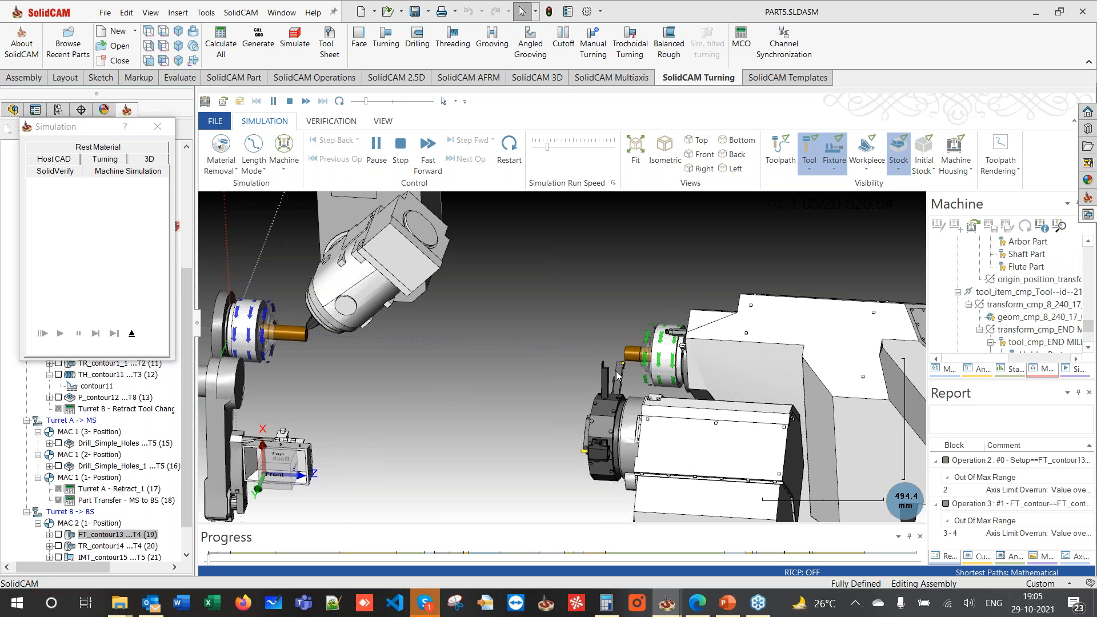
{"action": "scroll", "coordinate": [620, 395], "scroll_direction": "down", "scroll_amount": 3}
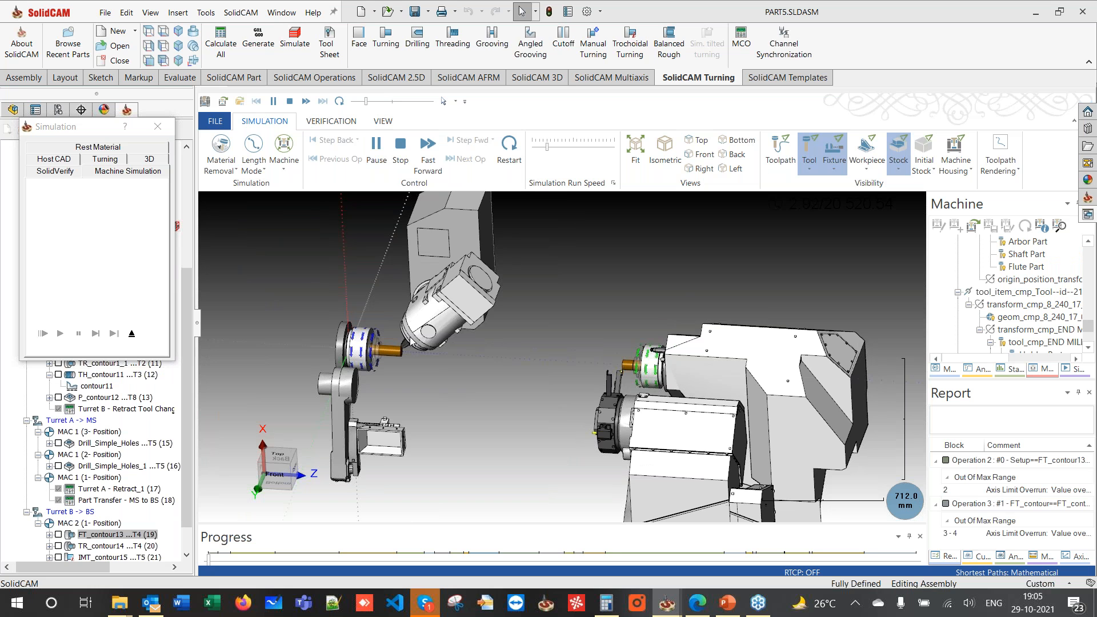
{"action": "left_click", "coordinate": [573, 147]}
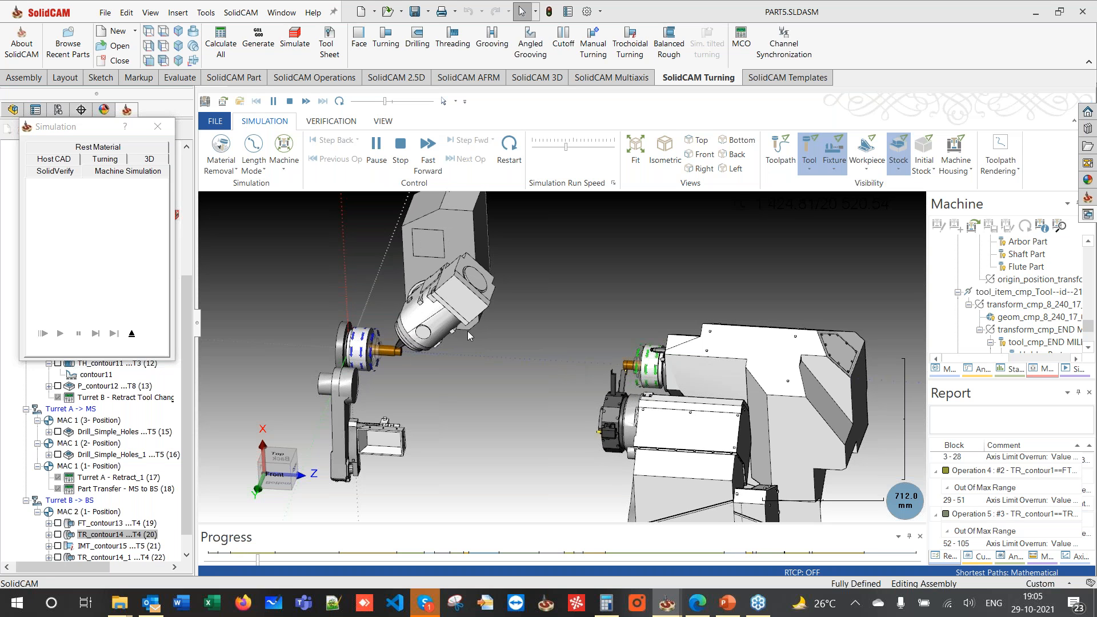
- Raise the Simulation Run Speed in several increments while the simulation plays
{"action": "left_click_drag", "start_coordinate": [566, 147], "coordinate": [575, 147]}
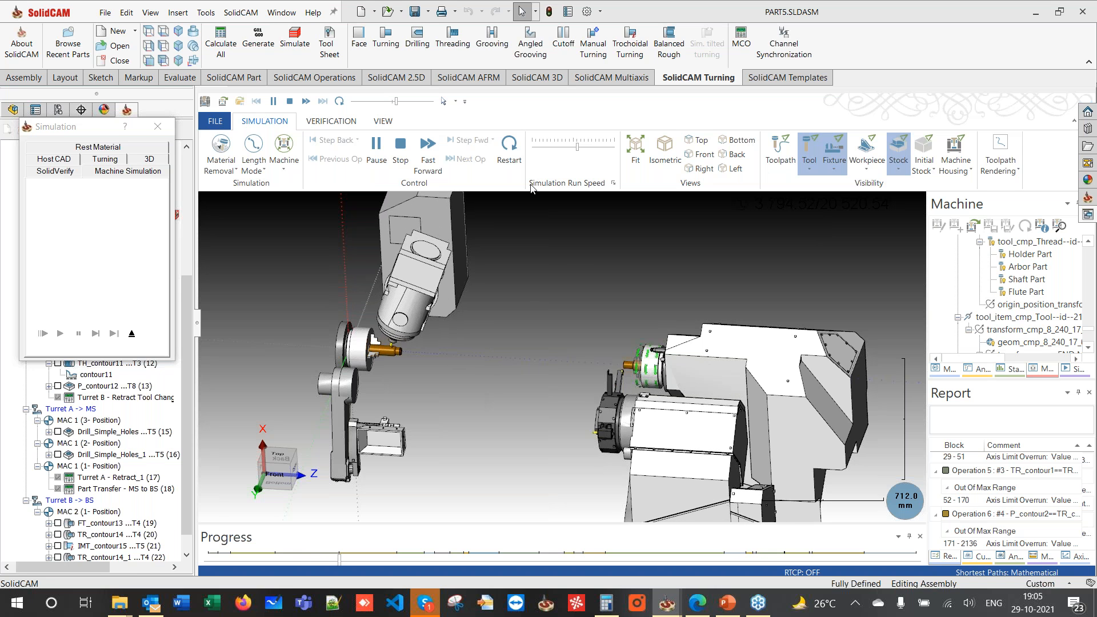
{"action": "left_click", "coordinate": [586, 147]}
{"action": "scroll", "coordinate": [620, 375], "scroll_direction": "up", "scroll_amount": 2}
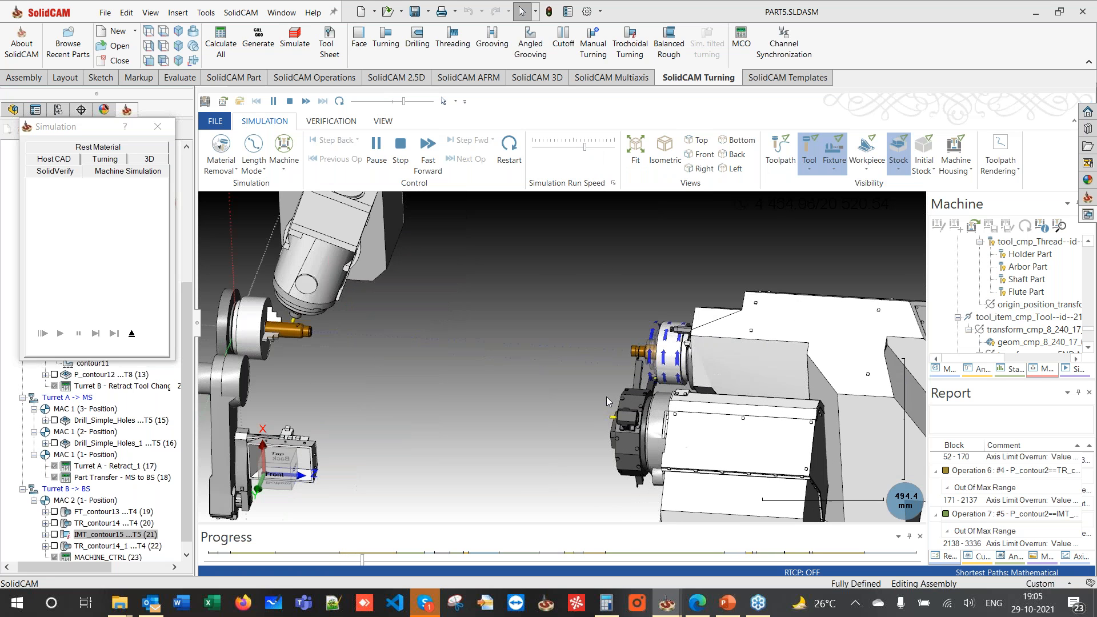
{"action": "scroll", "coordinate": [620, 368], "scroll_direction": "up", "scroll_amount": 1}
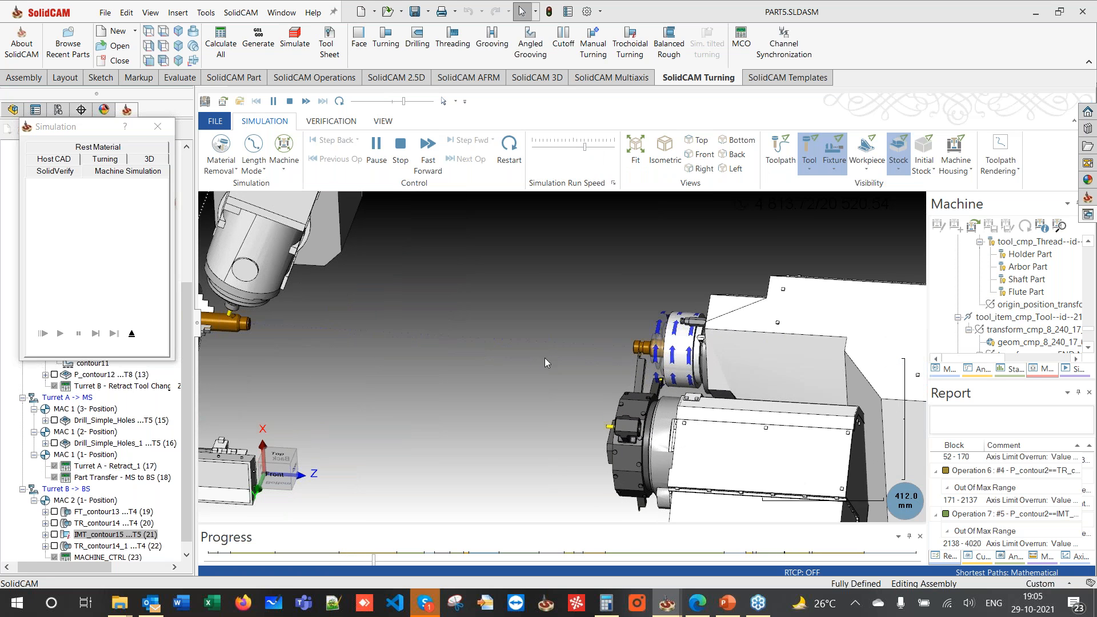
{"action": "left_click", "coordinate": [594, 147]}
{"action": "left_click_drag", "start_coordinate": [595, 148], "coordinate": [600, 149]}
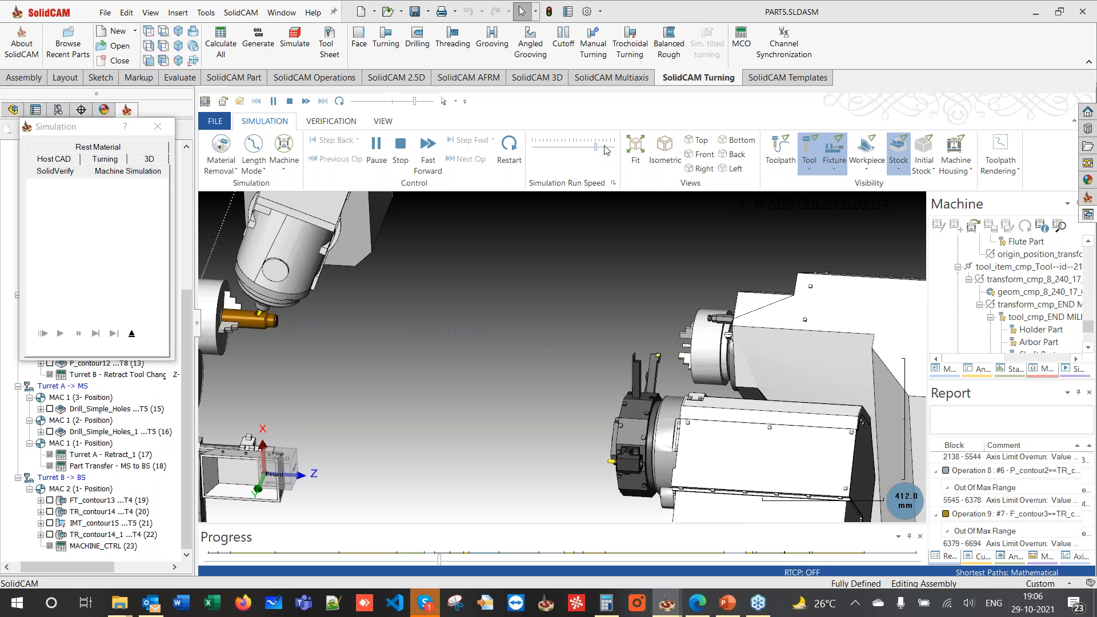
{"action": "left_click", "coordinate": [607, 150]}
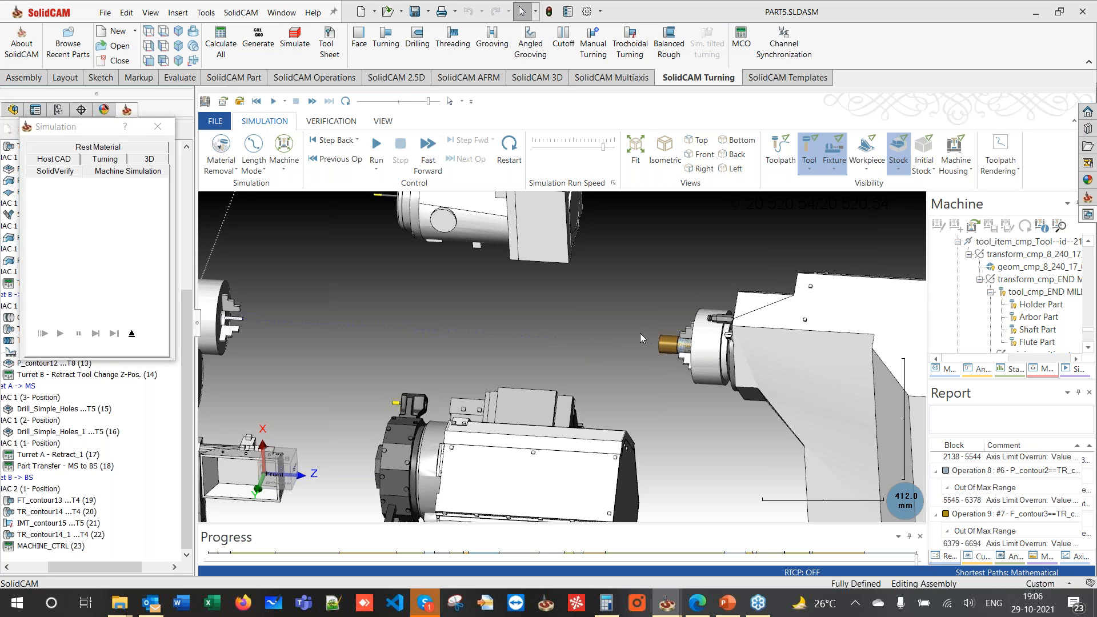
- Lower the run speed, replay the simulation, and exit it
{"action": "left_click_drag", "start_coordinate": [604, 147], "coordinate": [578, 147]}
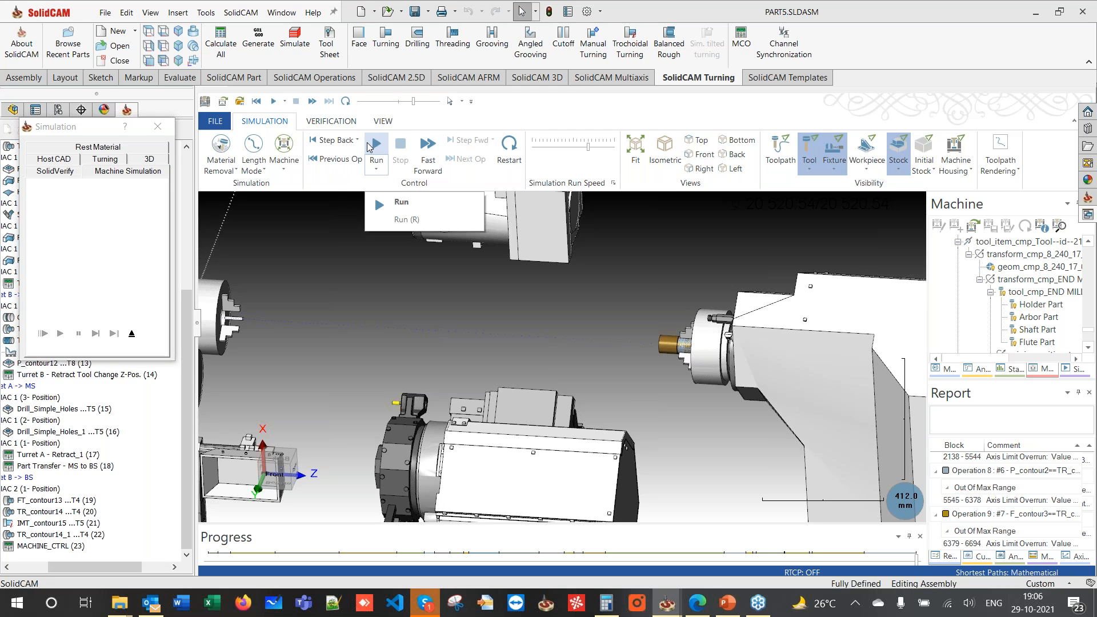
{"action": "left_click", "coordinate": [375, 146]}
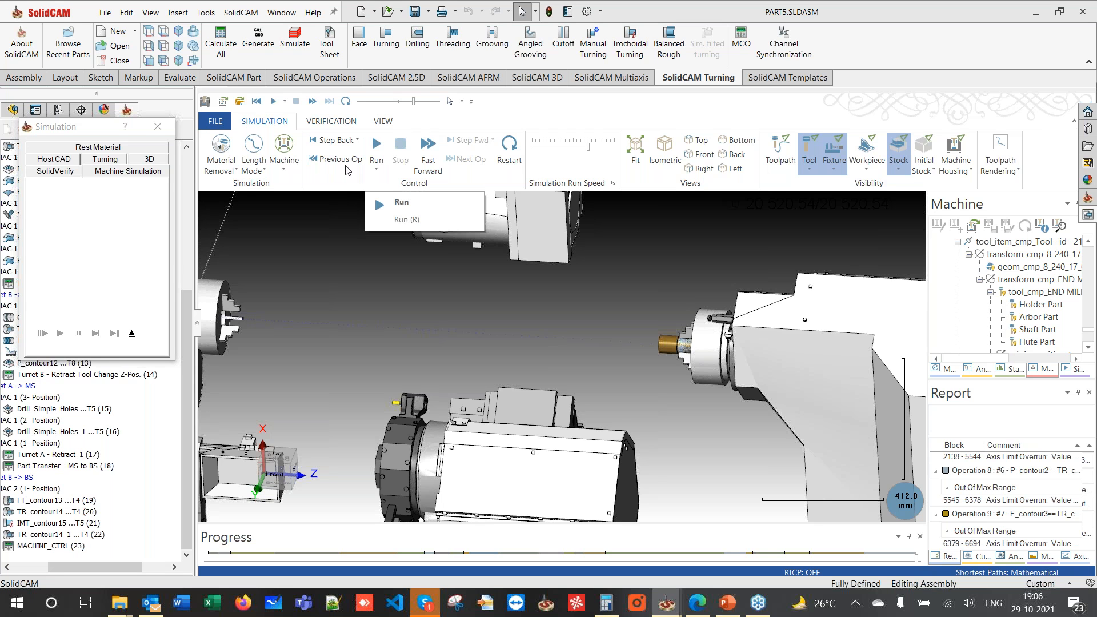
{"action": "left_click", "coordinate": [132, 334]}
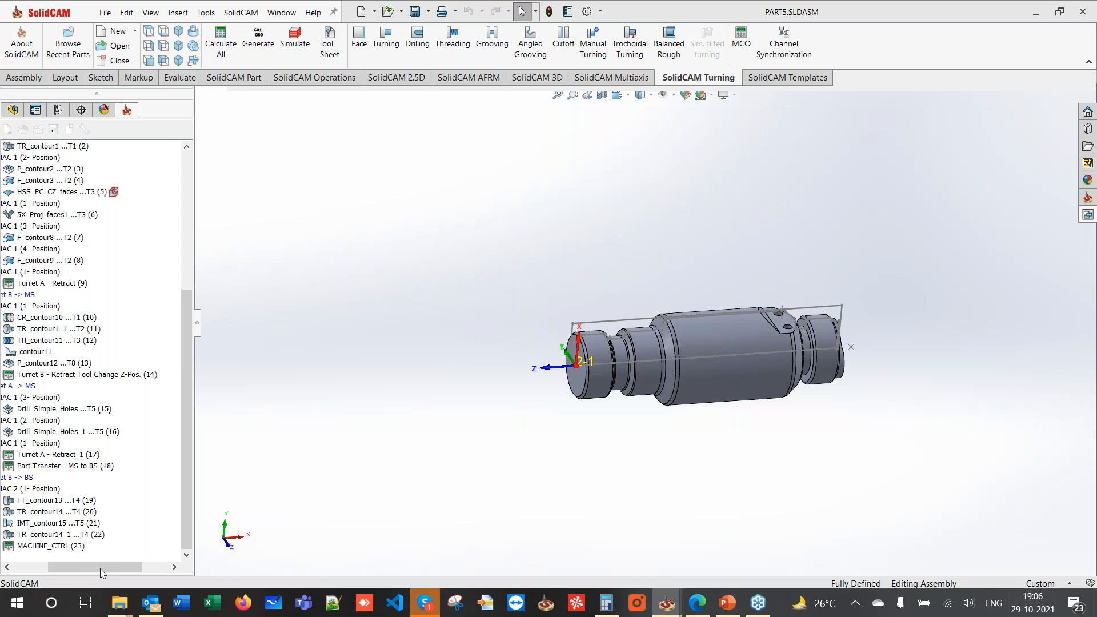
{"action": "left_click_drag", "start_coordinate": [98, 568], "coordinate": [62, 568]}
{"action": "left_click_drag", "start_coordinate": [194, 378], "coordinate": [278, 378]}
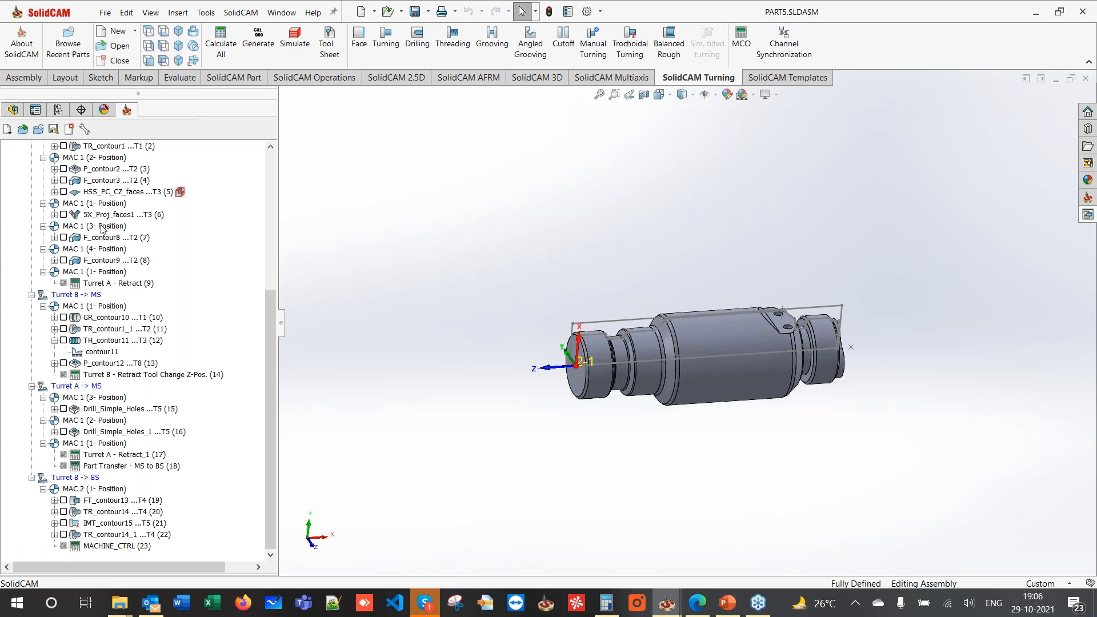
{"action": "scroll", "coordinate": [101, 230], "scroll_direction": "up", "scroll_amount": 5}
{"action": "right_click", "coordinate": [52, 272]}
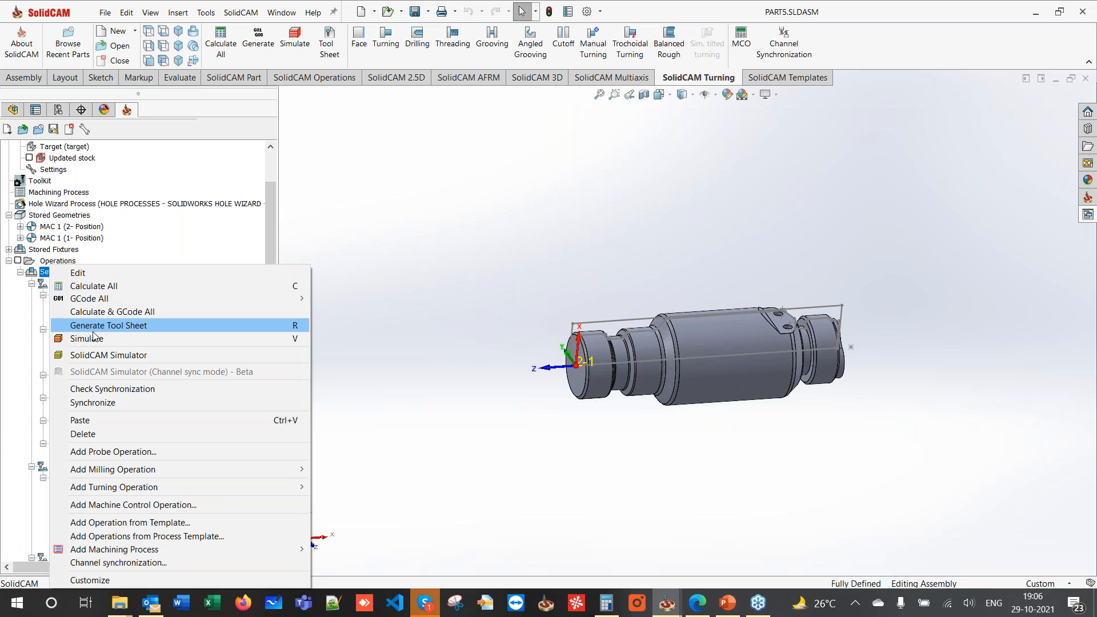
{"action": "left_click", "coordinate": [117, 563]}
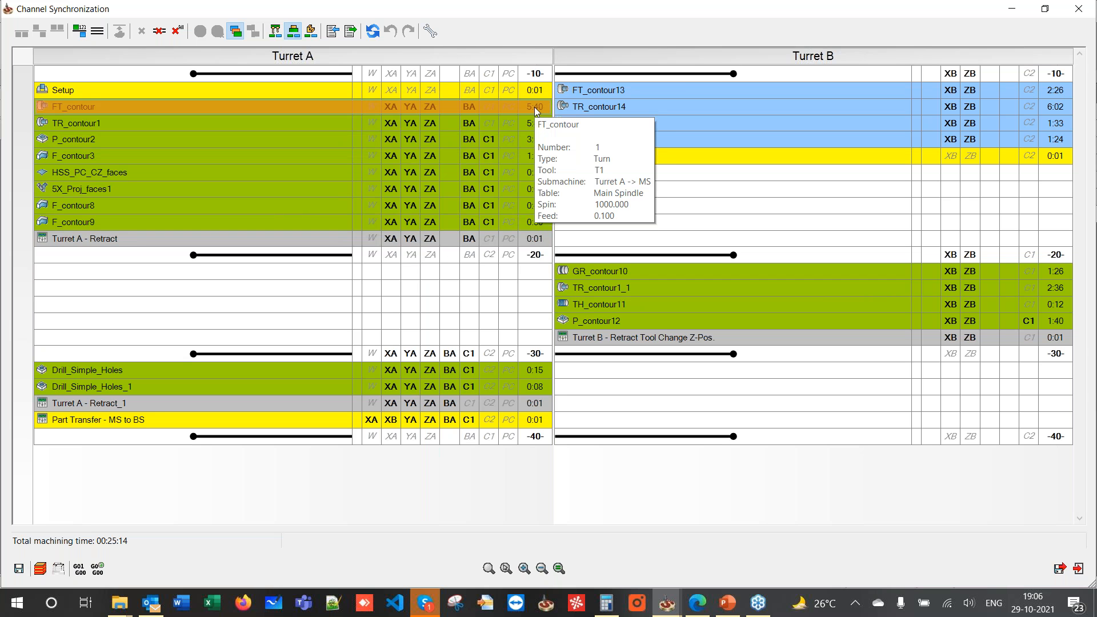
{"action": "mouse_move", "coordinate": [627, 104]}
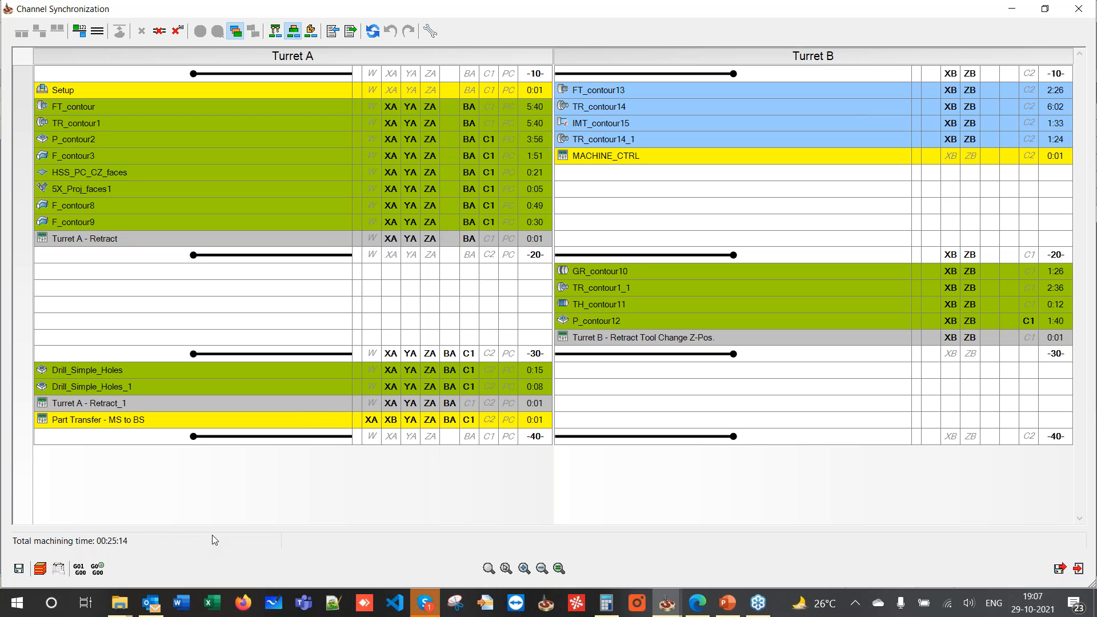
{"action": "left_click", "coordinate": [1080, 9]}
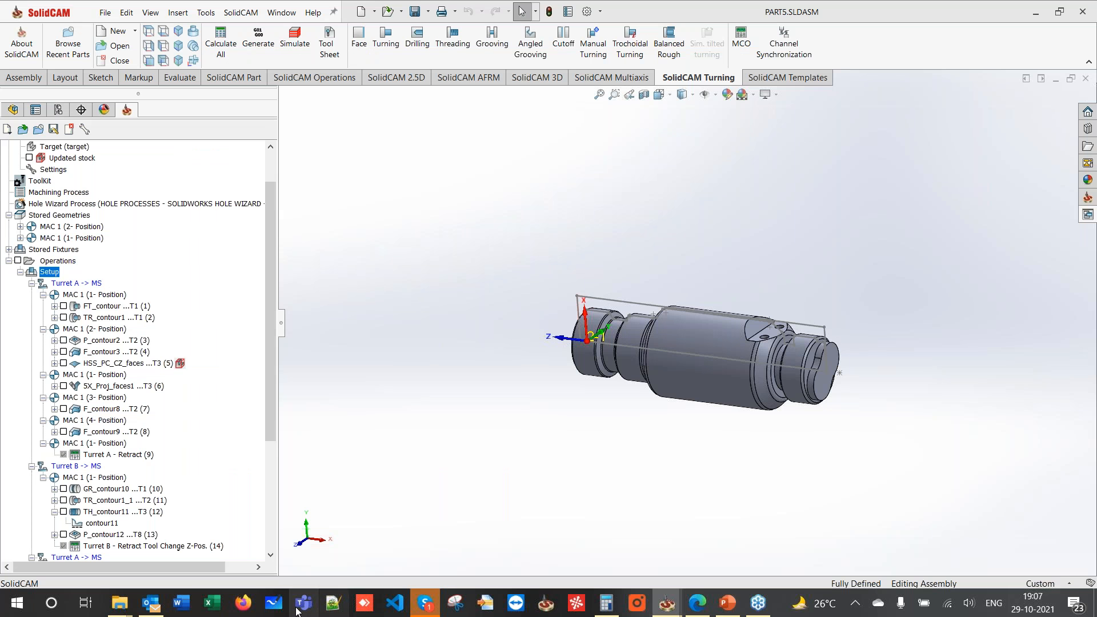
- Bring up Microsoft Whiteboard and create a new blank whiteboard
{"action": "left_click", "coordinate": [275, 603]}
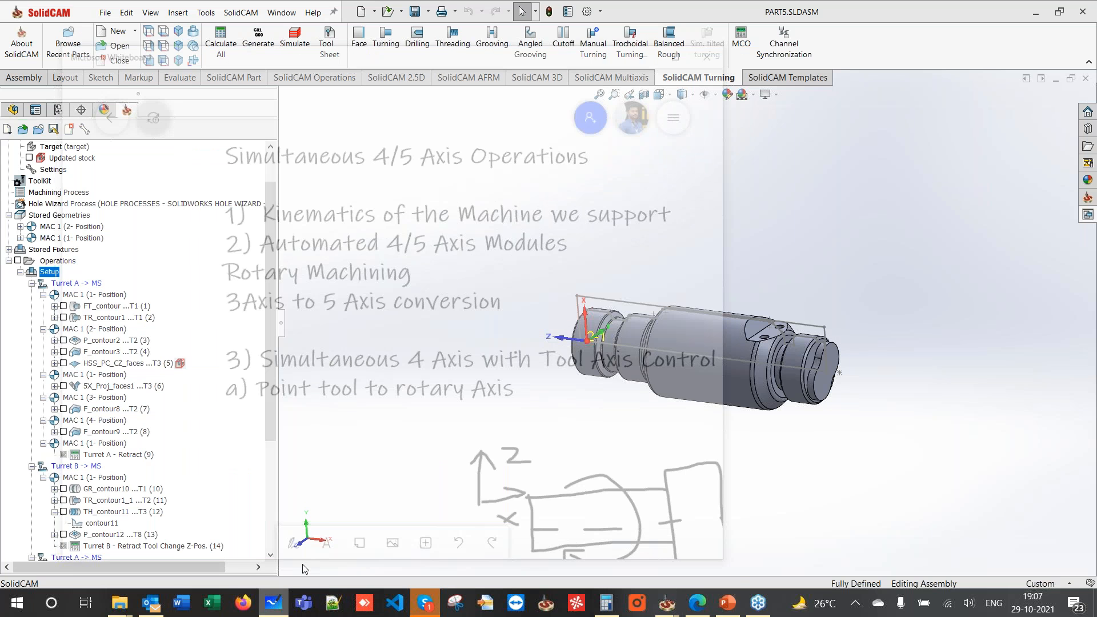
{"action": "left_click", "coordinate": [101, 110]}
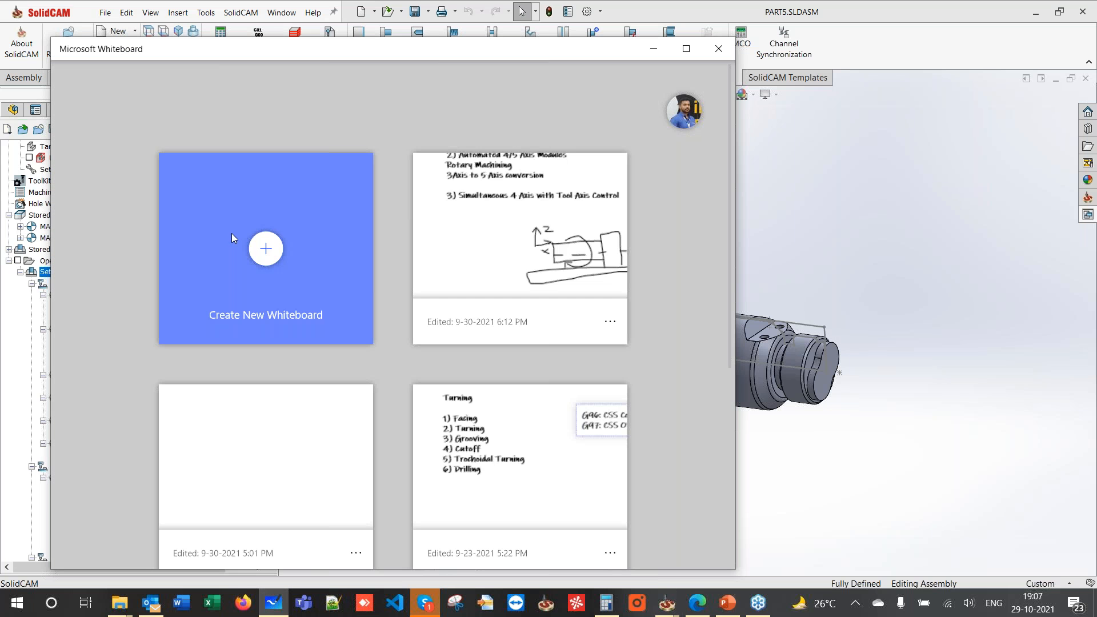
{"action": "left_click", "coordinate": [231, 235]}
- Add a lower-left text box containing the presenter's contact e-mail address on a maximized board
{"action": "left_click", "coordinate": [324, 553]}
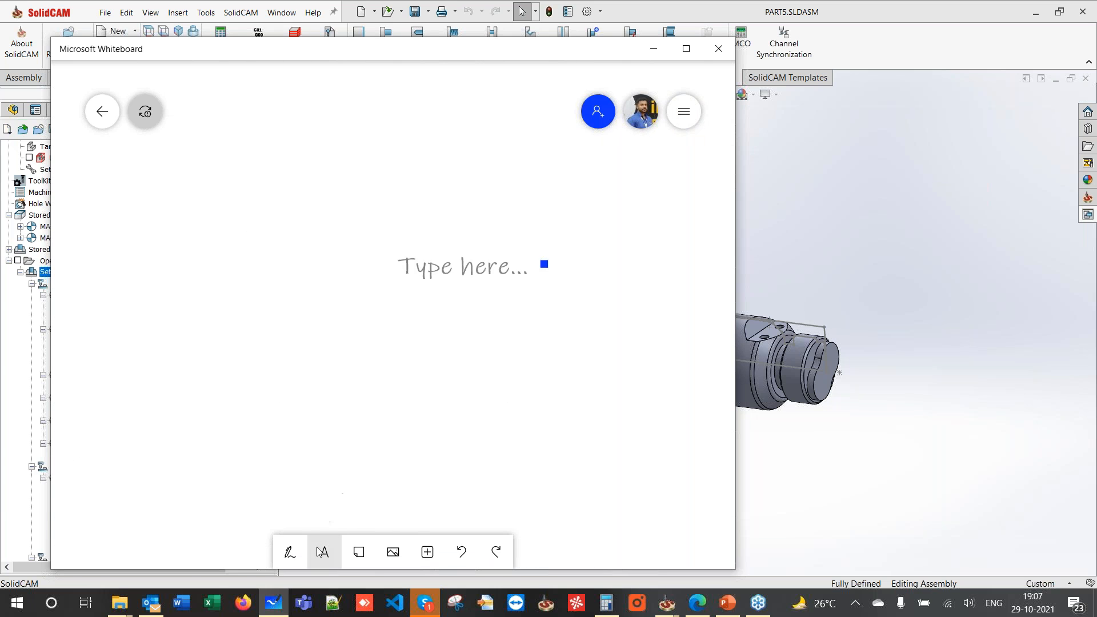
{"action": "left_click", "coordinate": [307, 335]}
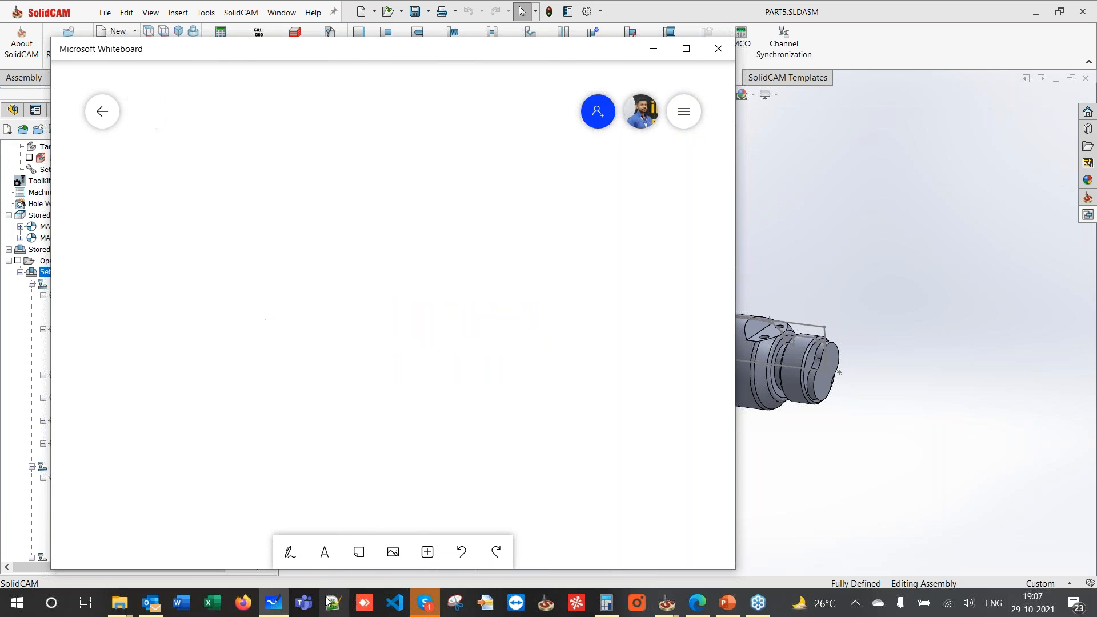
{"action": "left_click", "coordinate": [325, 553]}
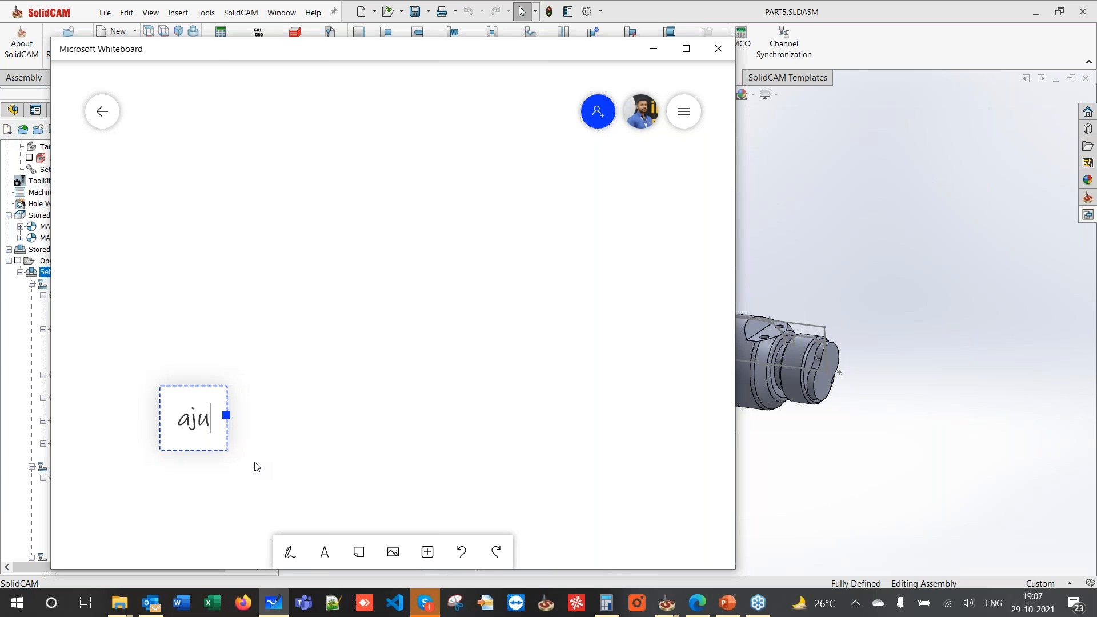
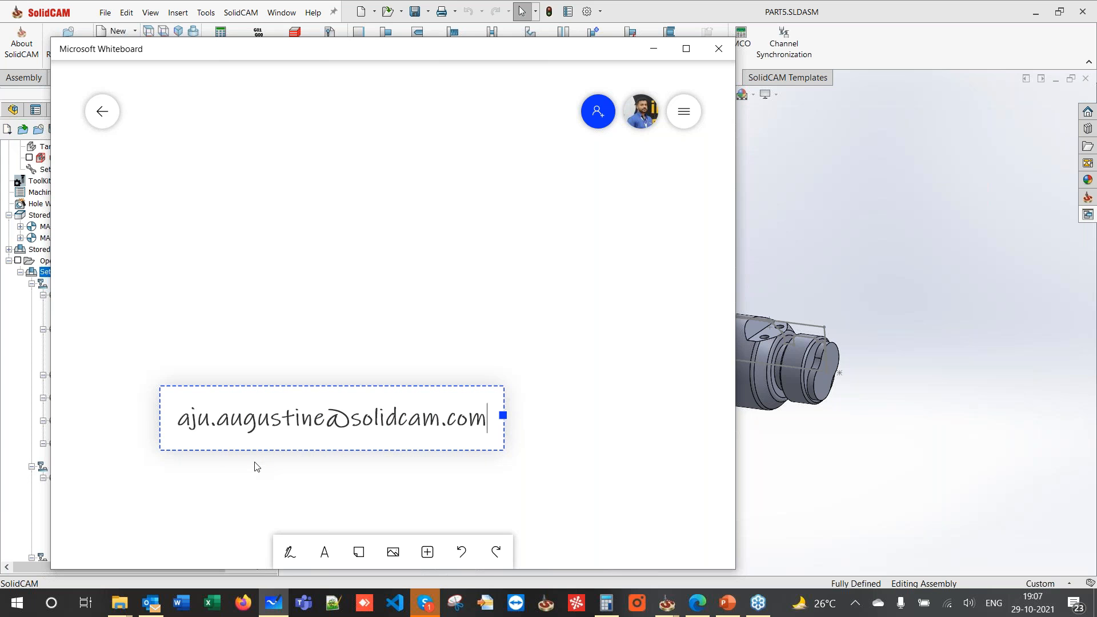
{"action": "double_click", "coordinate": [314, 53]}
{"action": "left_click", "coordinate": [261, 380]}
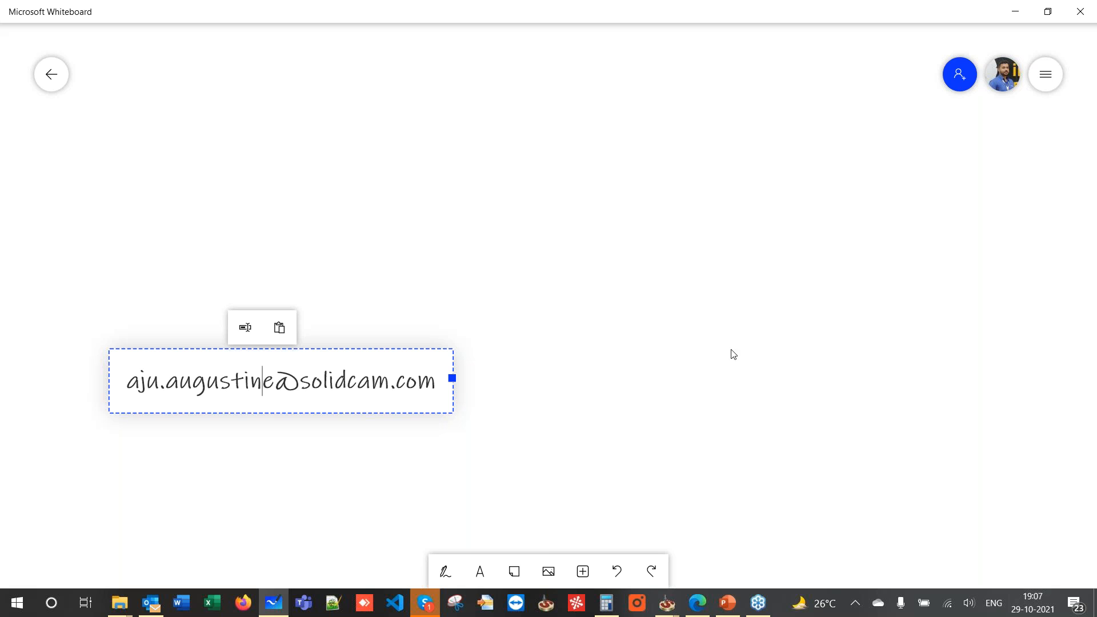
{"action": "left_click", "coordinate": [886, 296]}
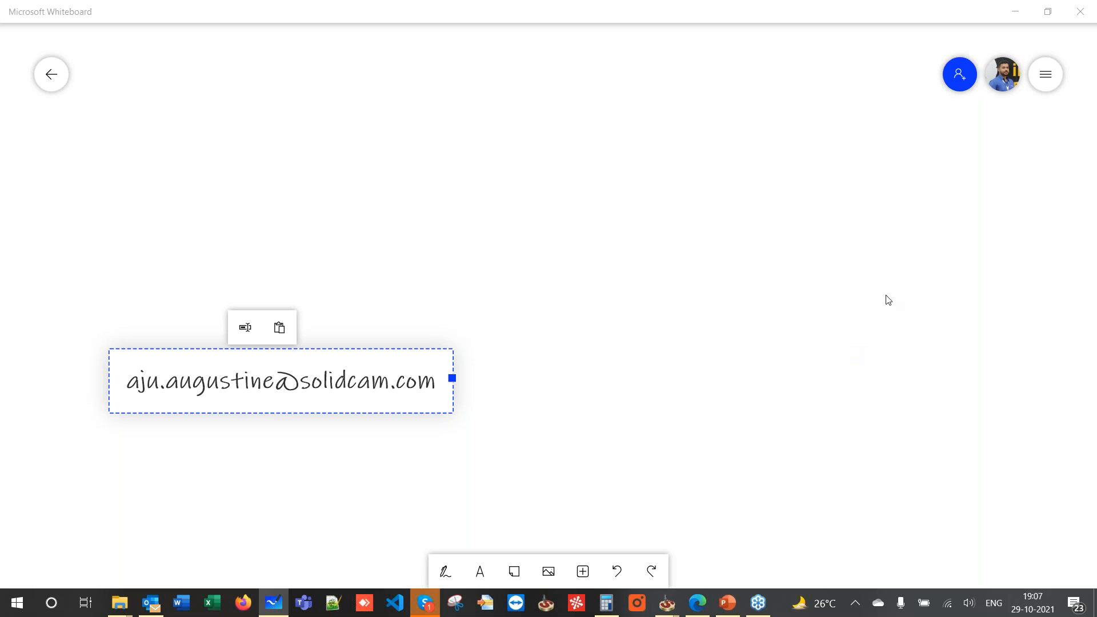